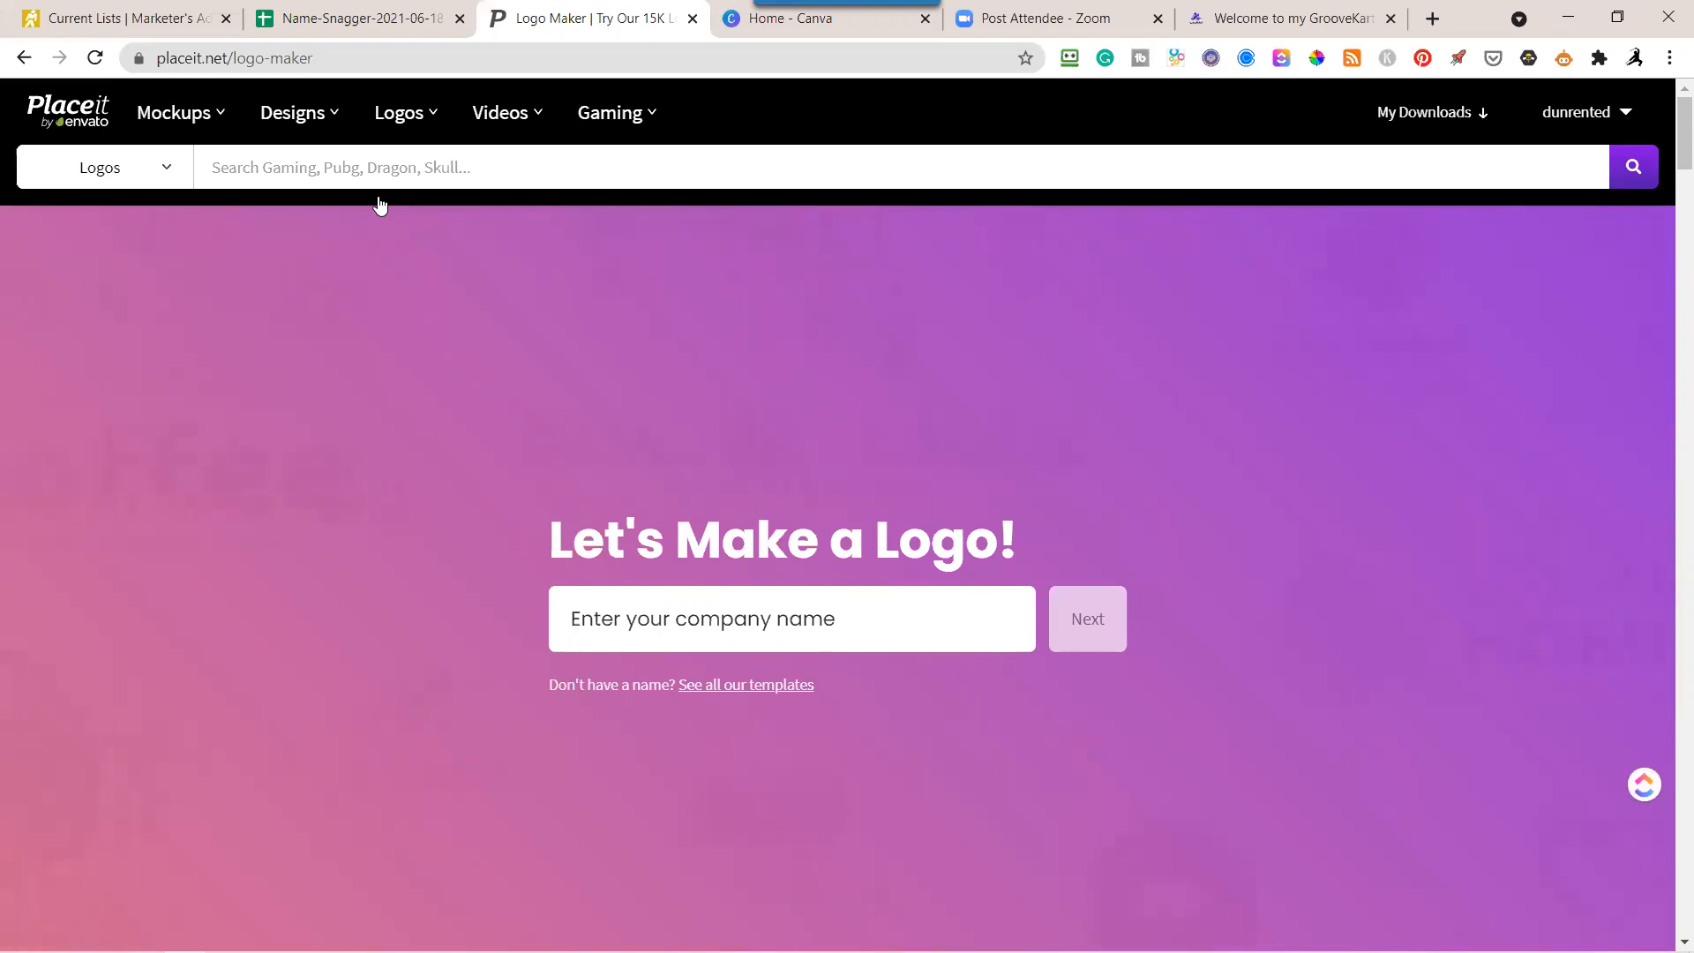
Look through the domain names and notes in the Name-Snagger-2021-06-18 spreadsheet.
mouse_move(335, 115)
left_click(318, 19)
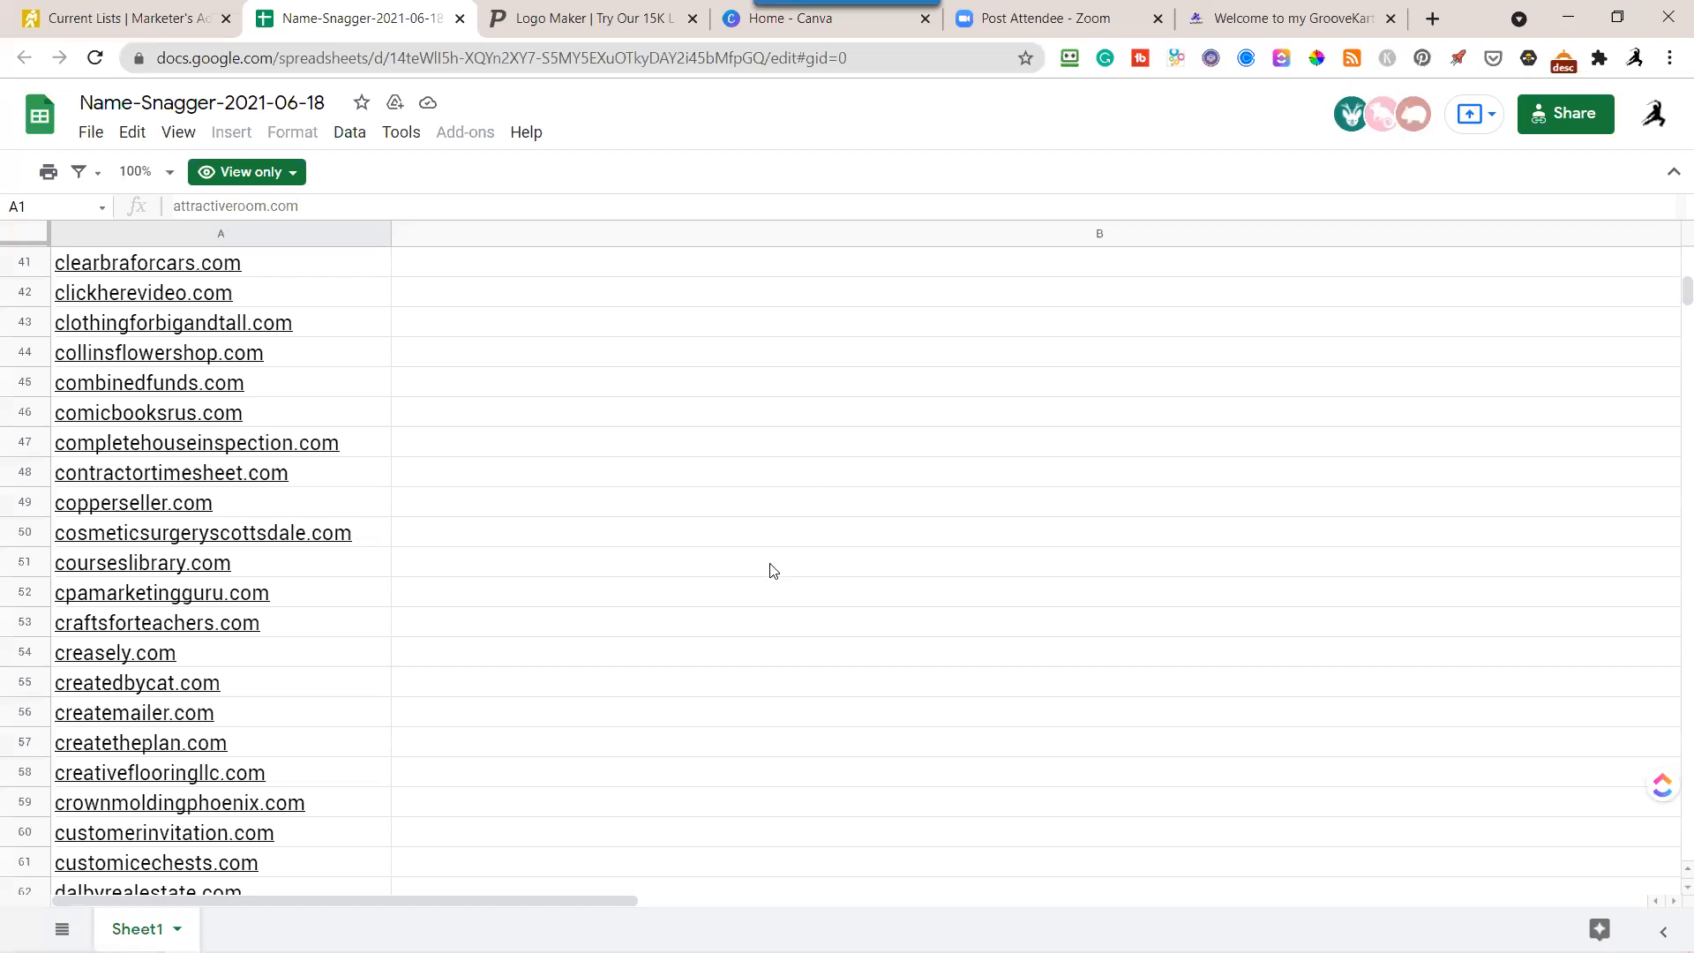
scroll(565, 600, "up", 12)
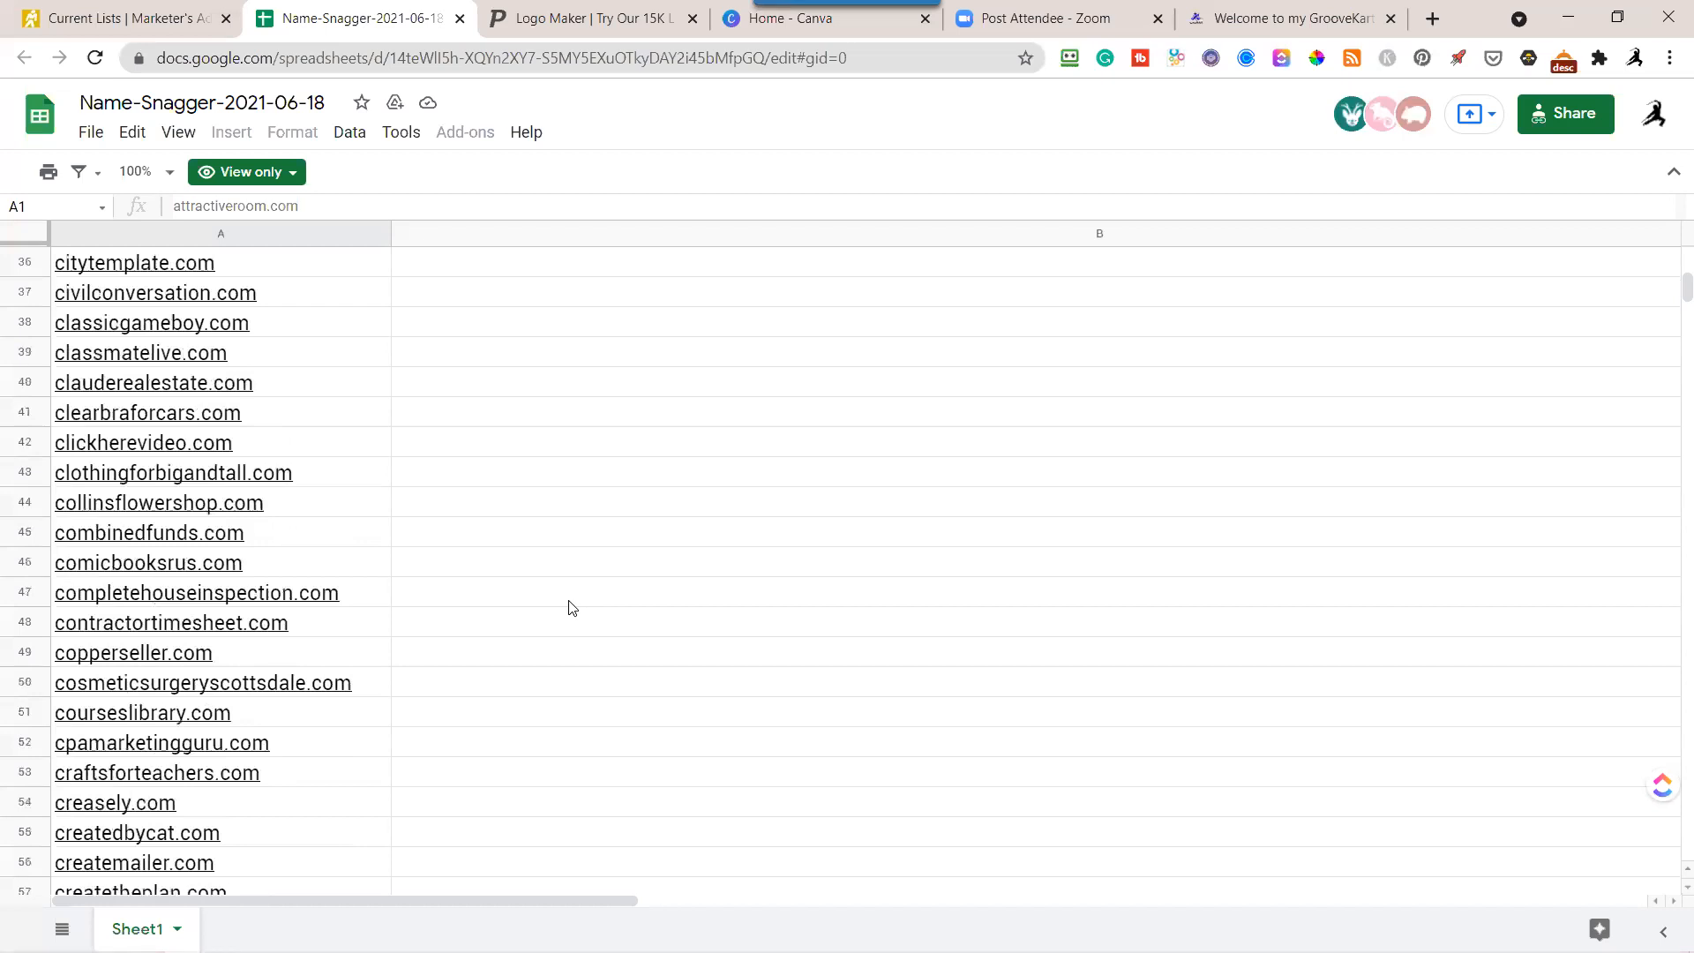
scroll(583, 582, "up", 2)
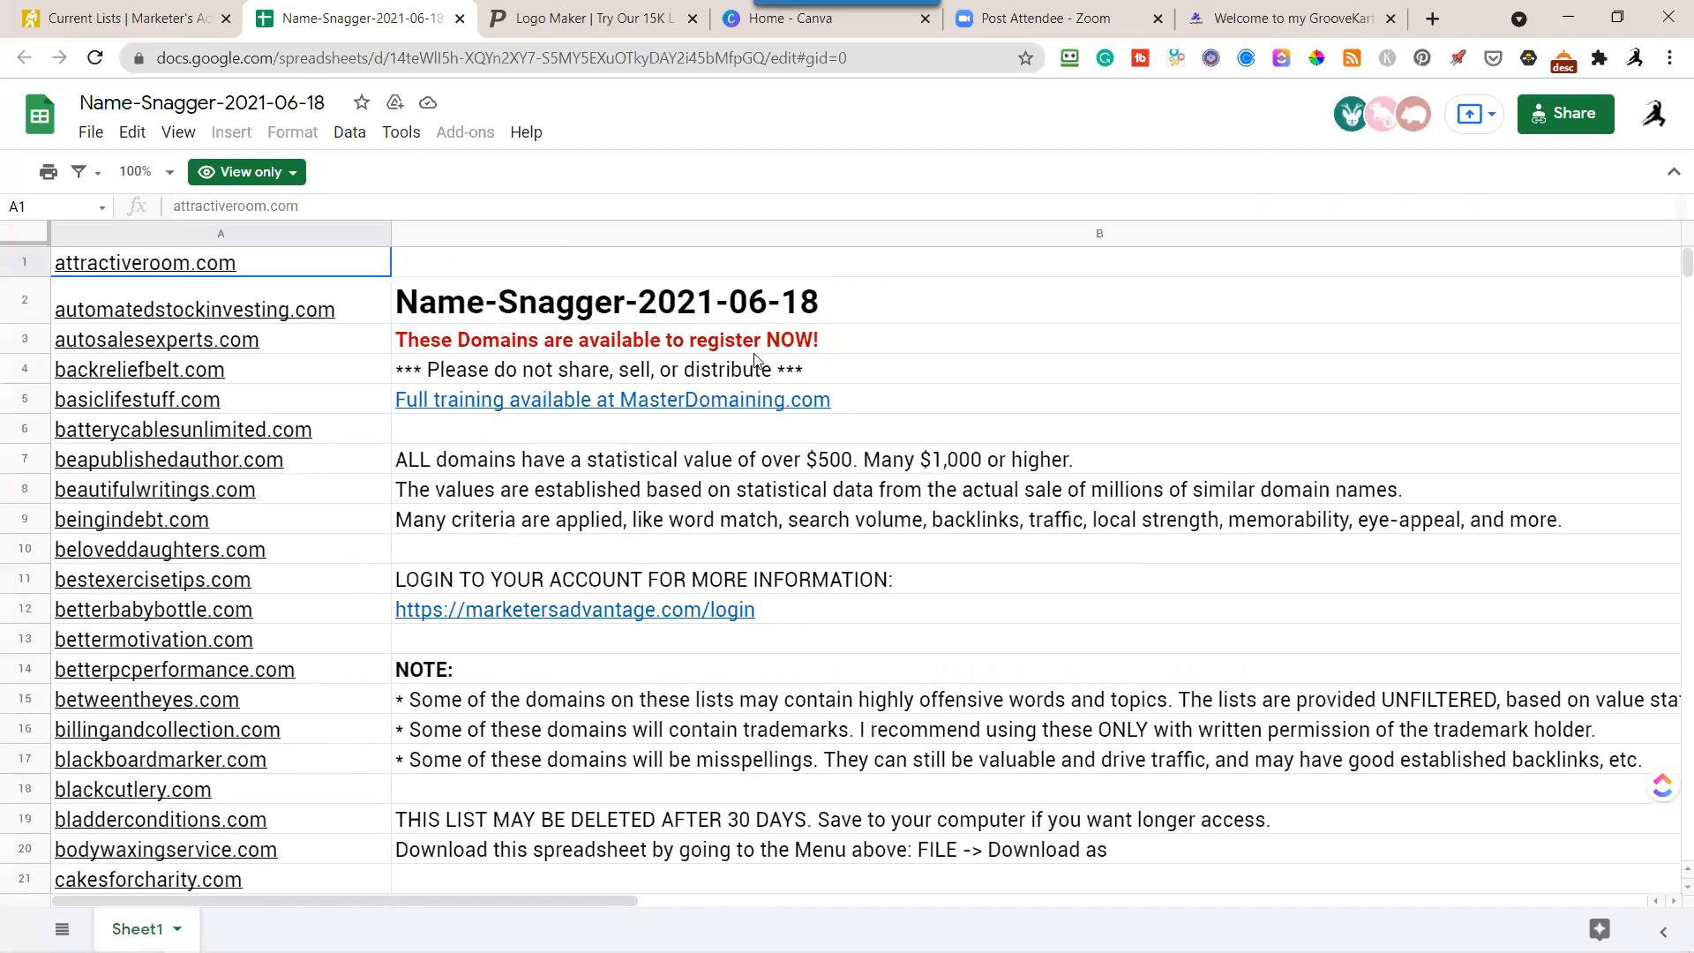
scroll(331, 441, "down", 2)
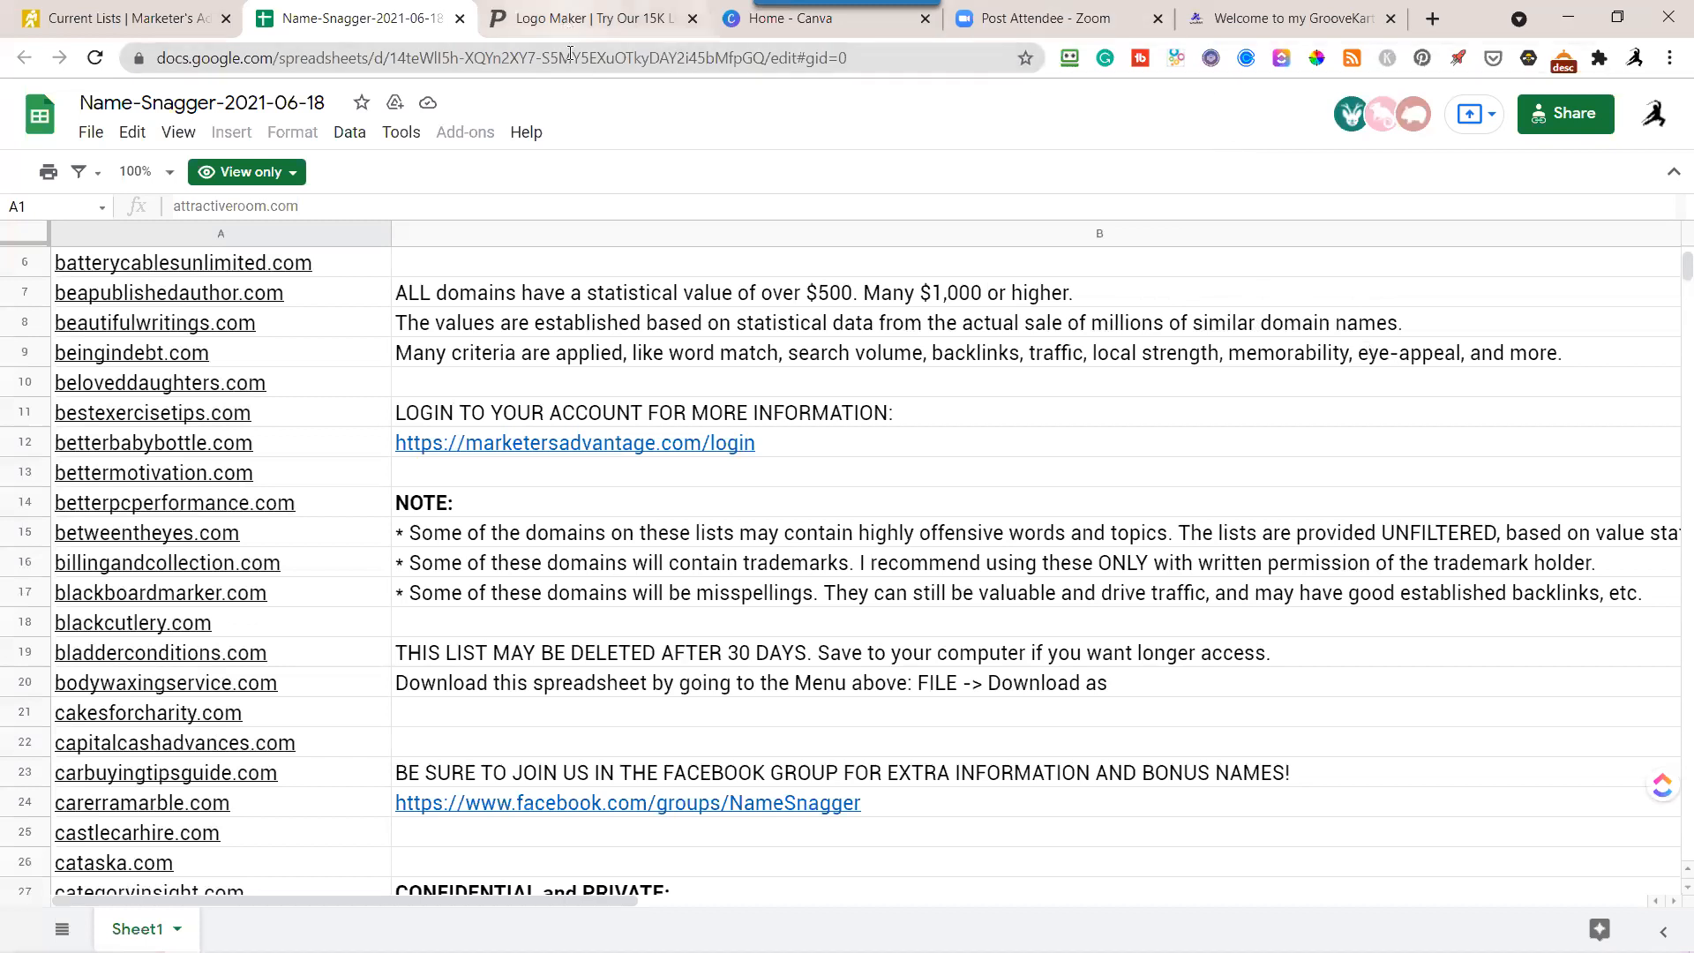
Return to the Placeit logo maker and submit "I Love Fortunes" as the company name.
left_click(583, 19)
left_click(655, 617)
type("I Lo")
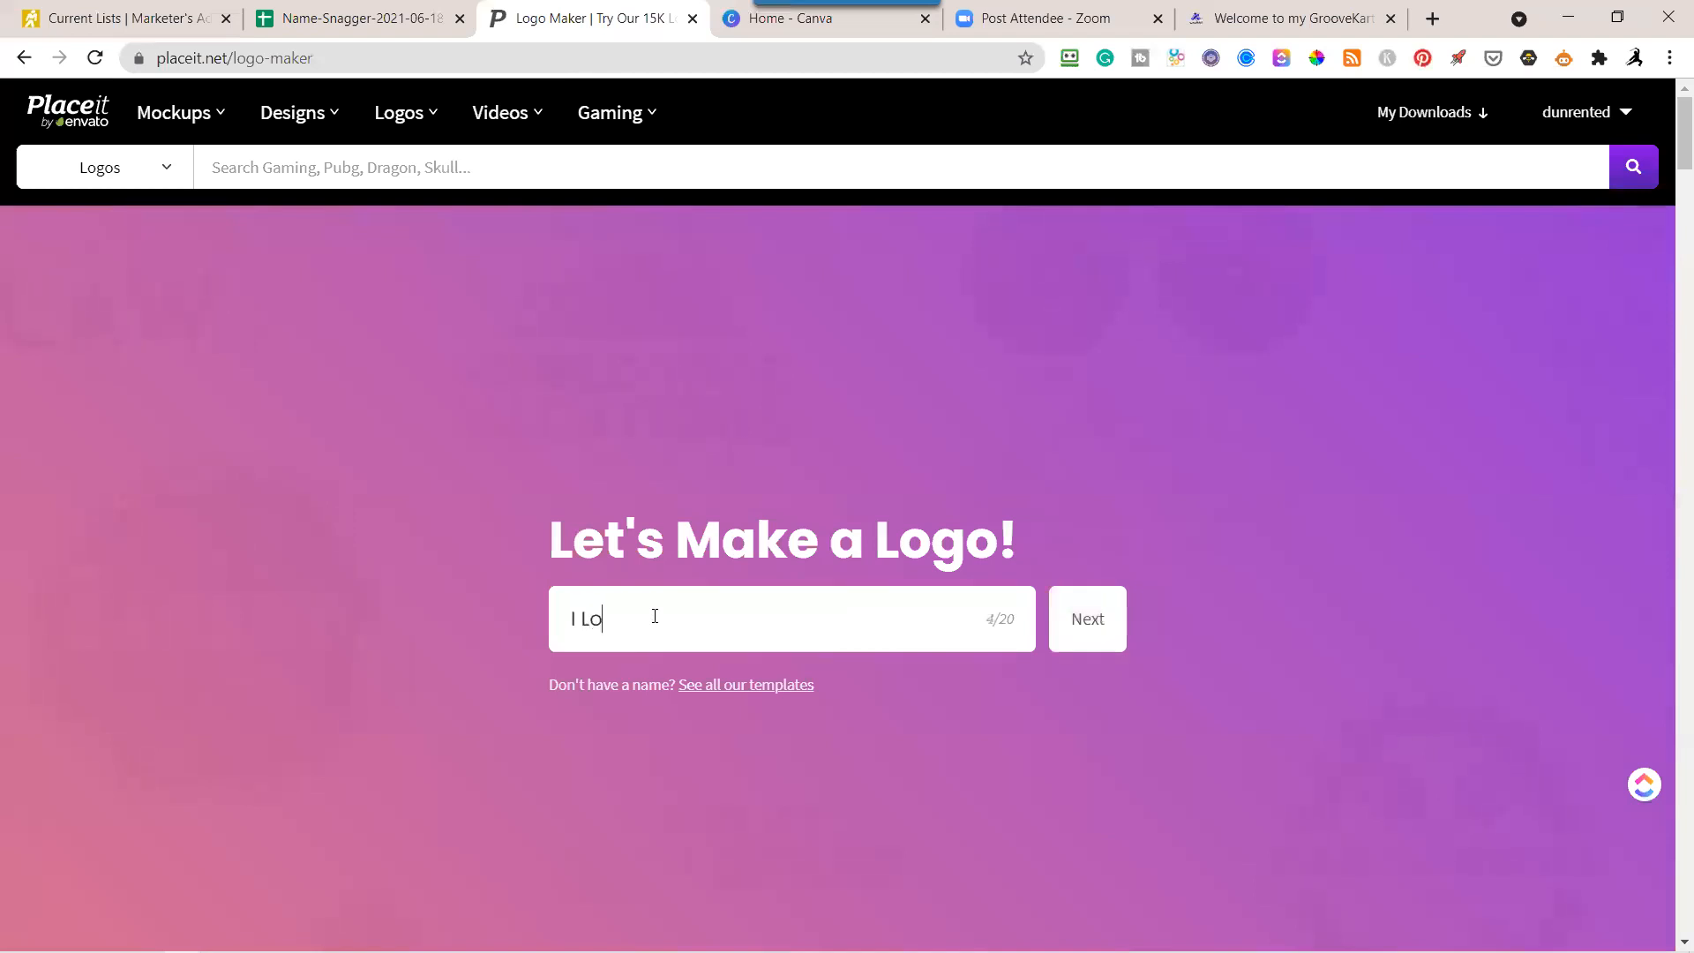
type("ve Fortunes")
left_click(1092, 627)
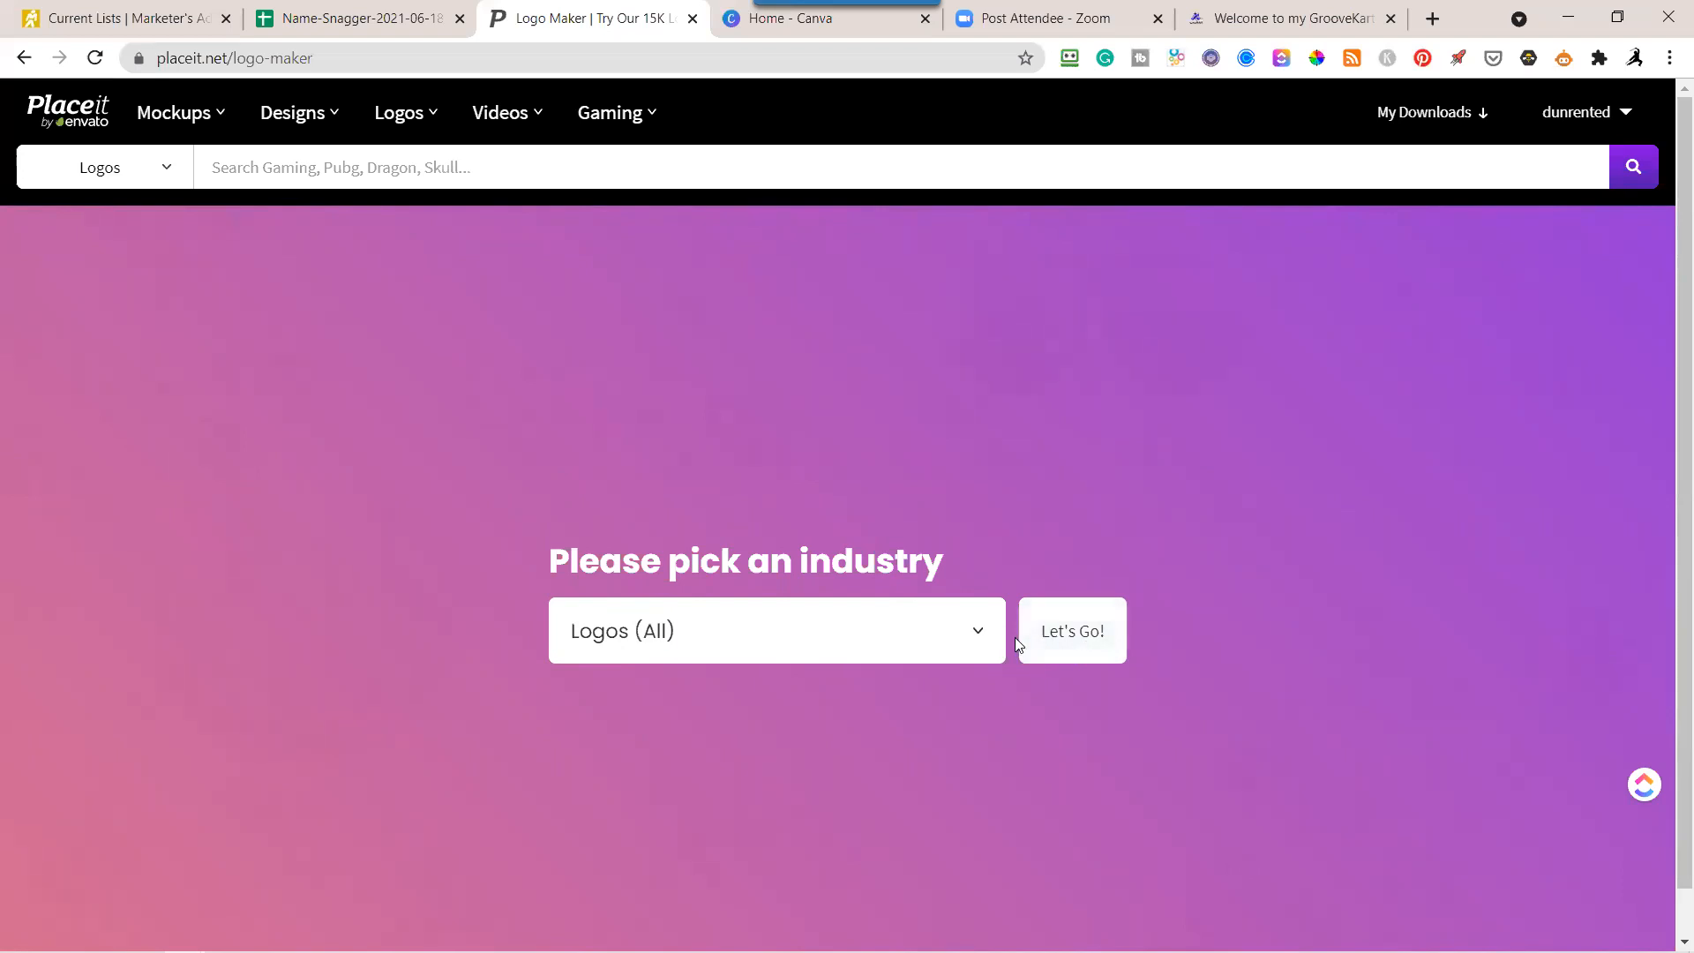
Choose Gaming (All) as the industry and generate the logo templates.
left_click(978, 637)
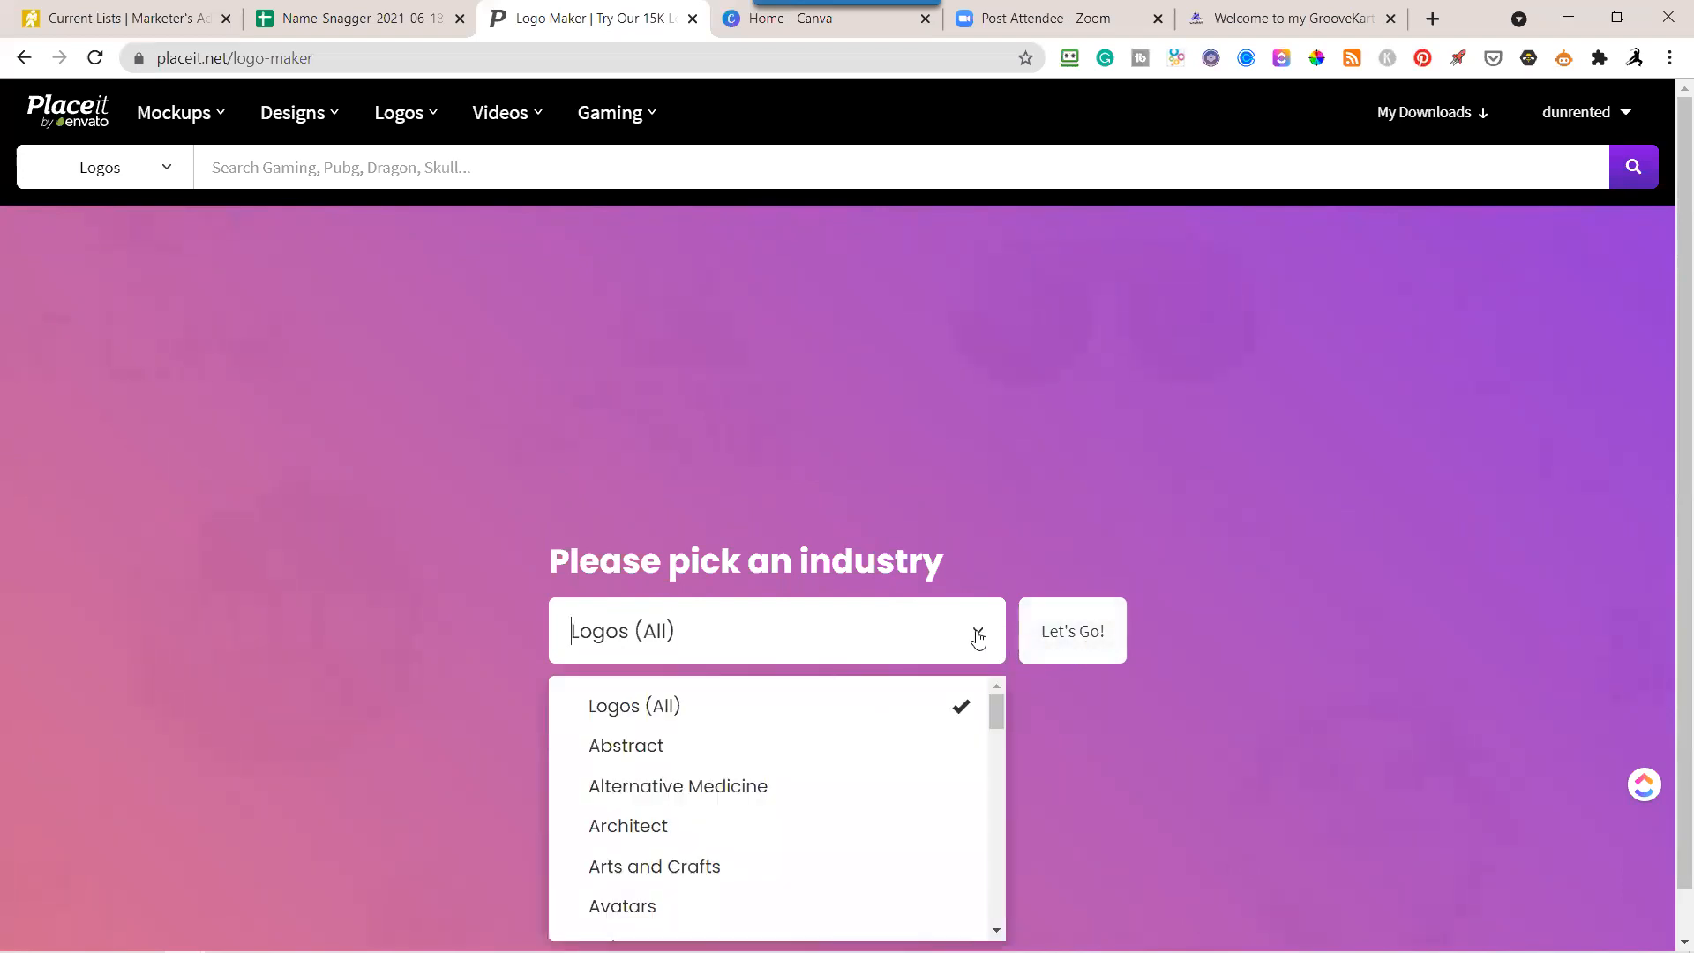
scroll(1237, 503, "down", 1)
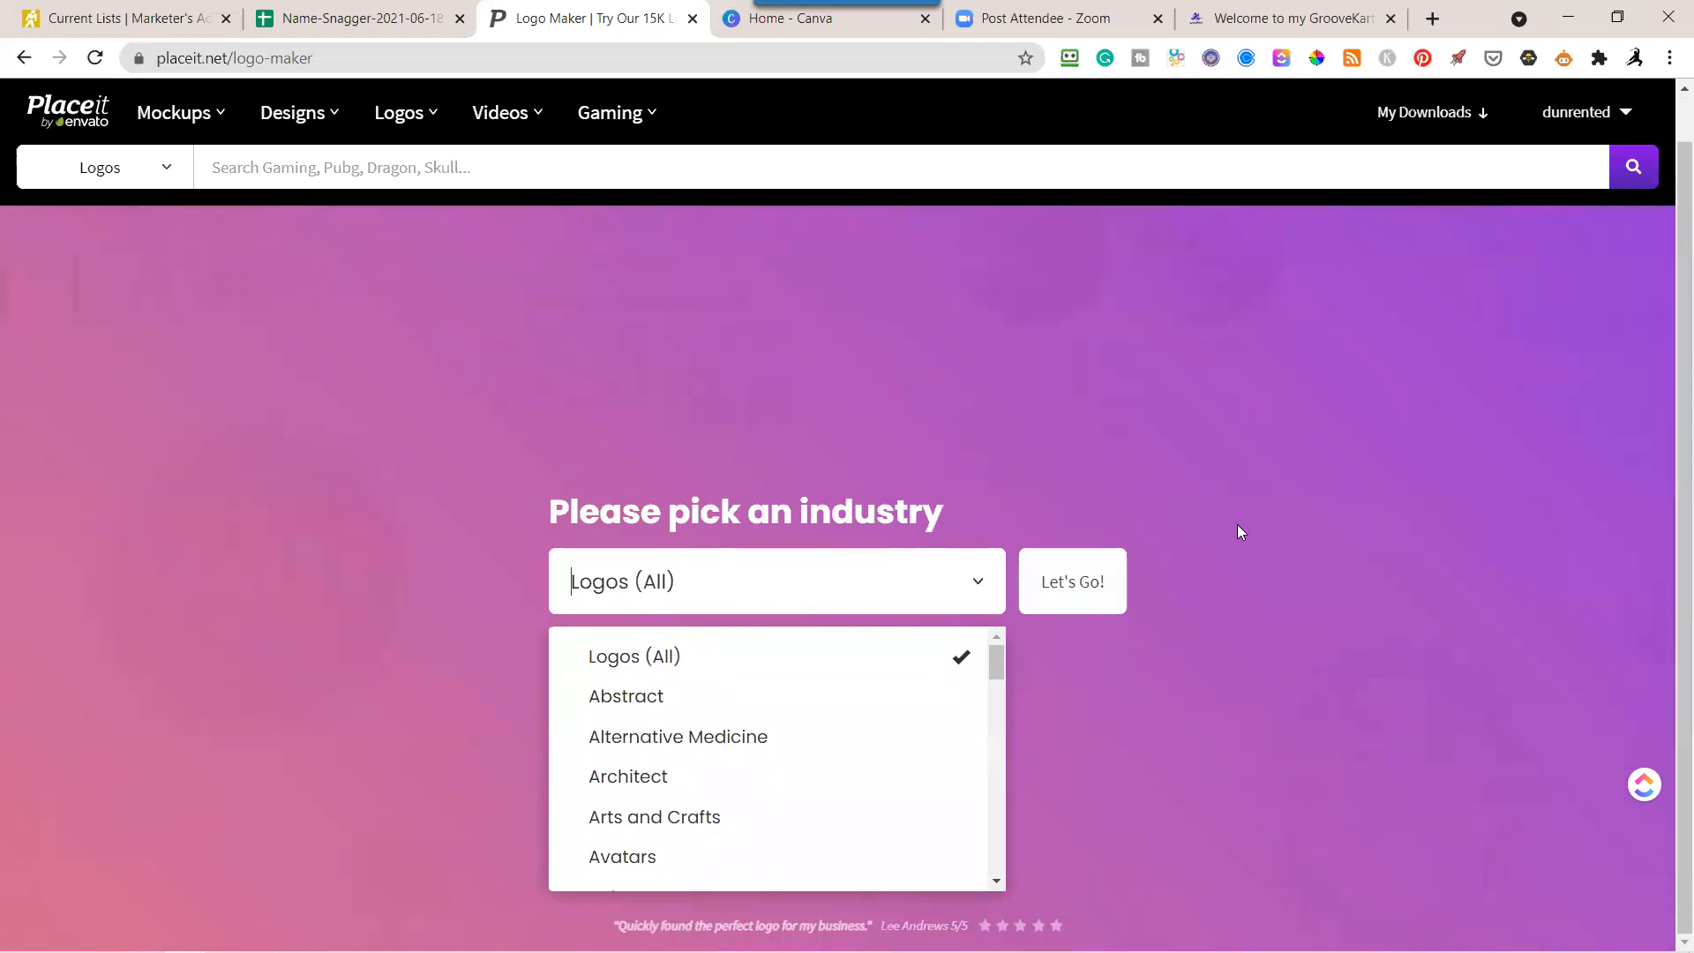
scroll(943, 734, "down", 2)
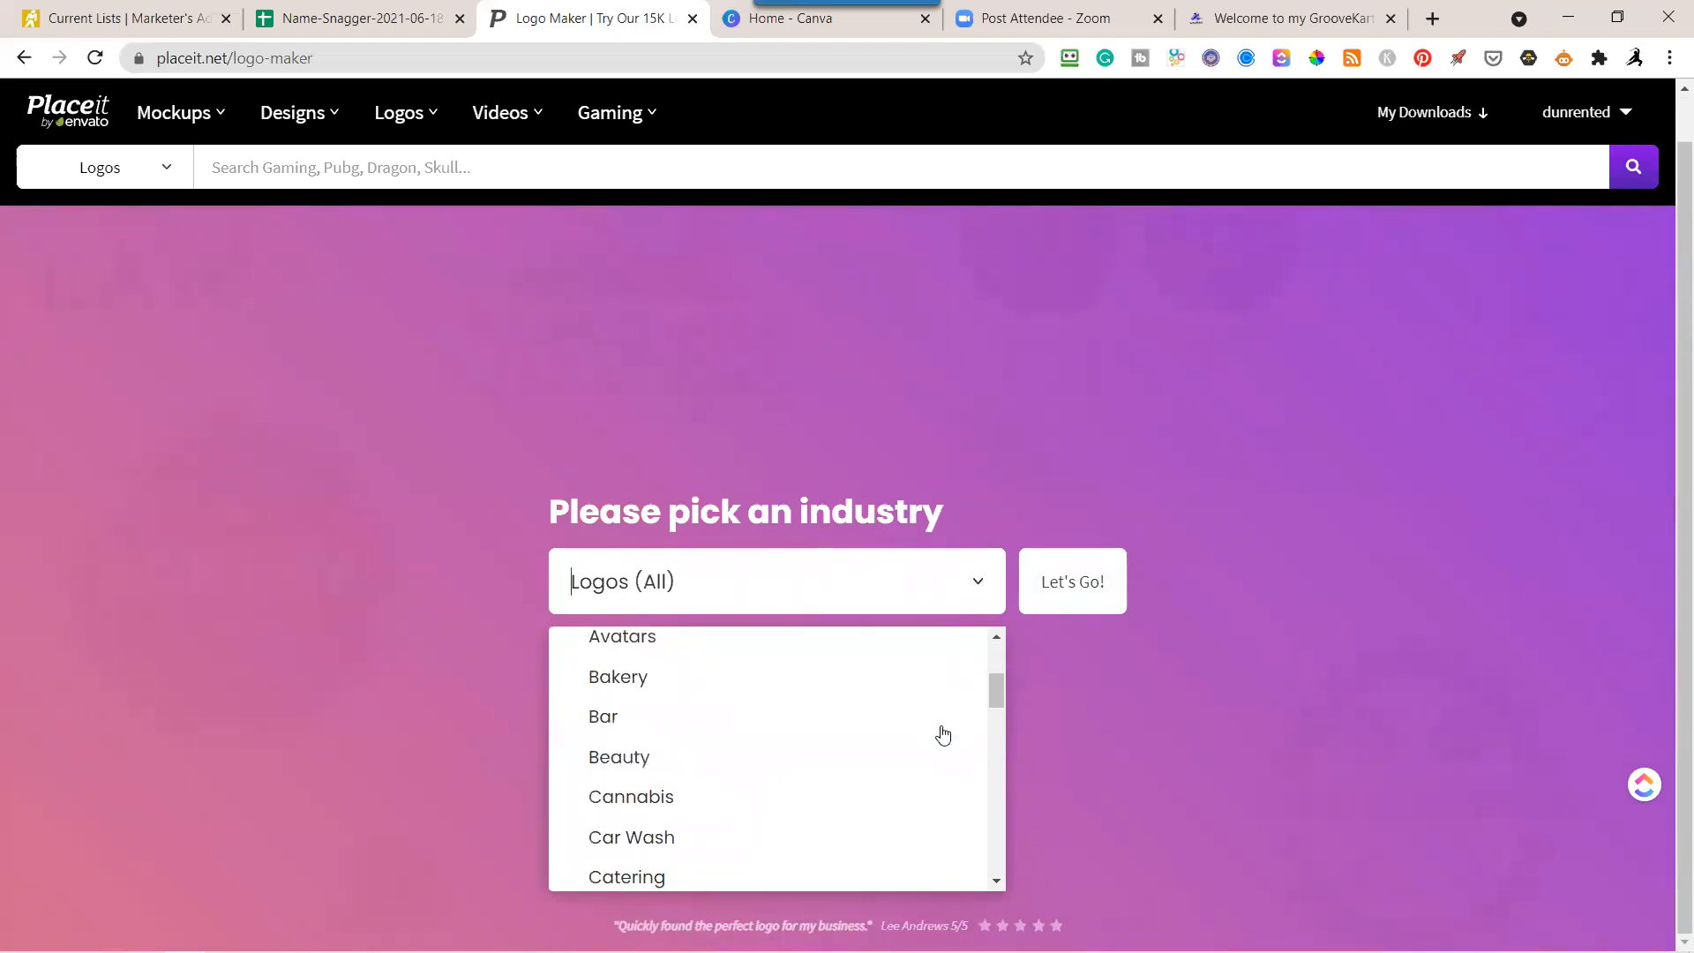
scroll(943, 734, "down", 5)
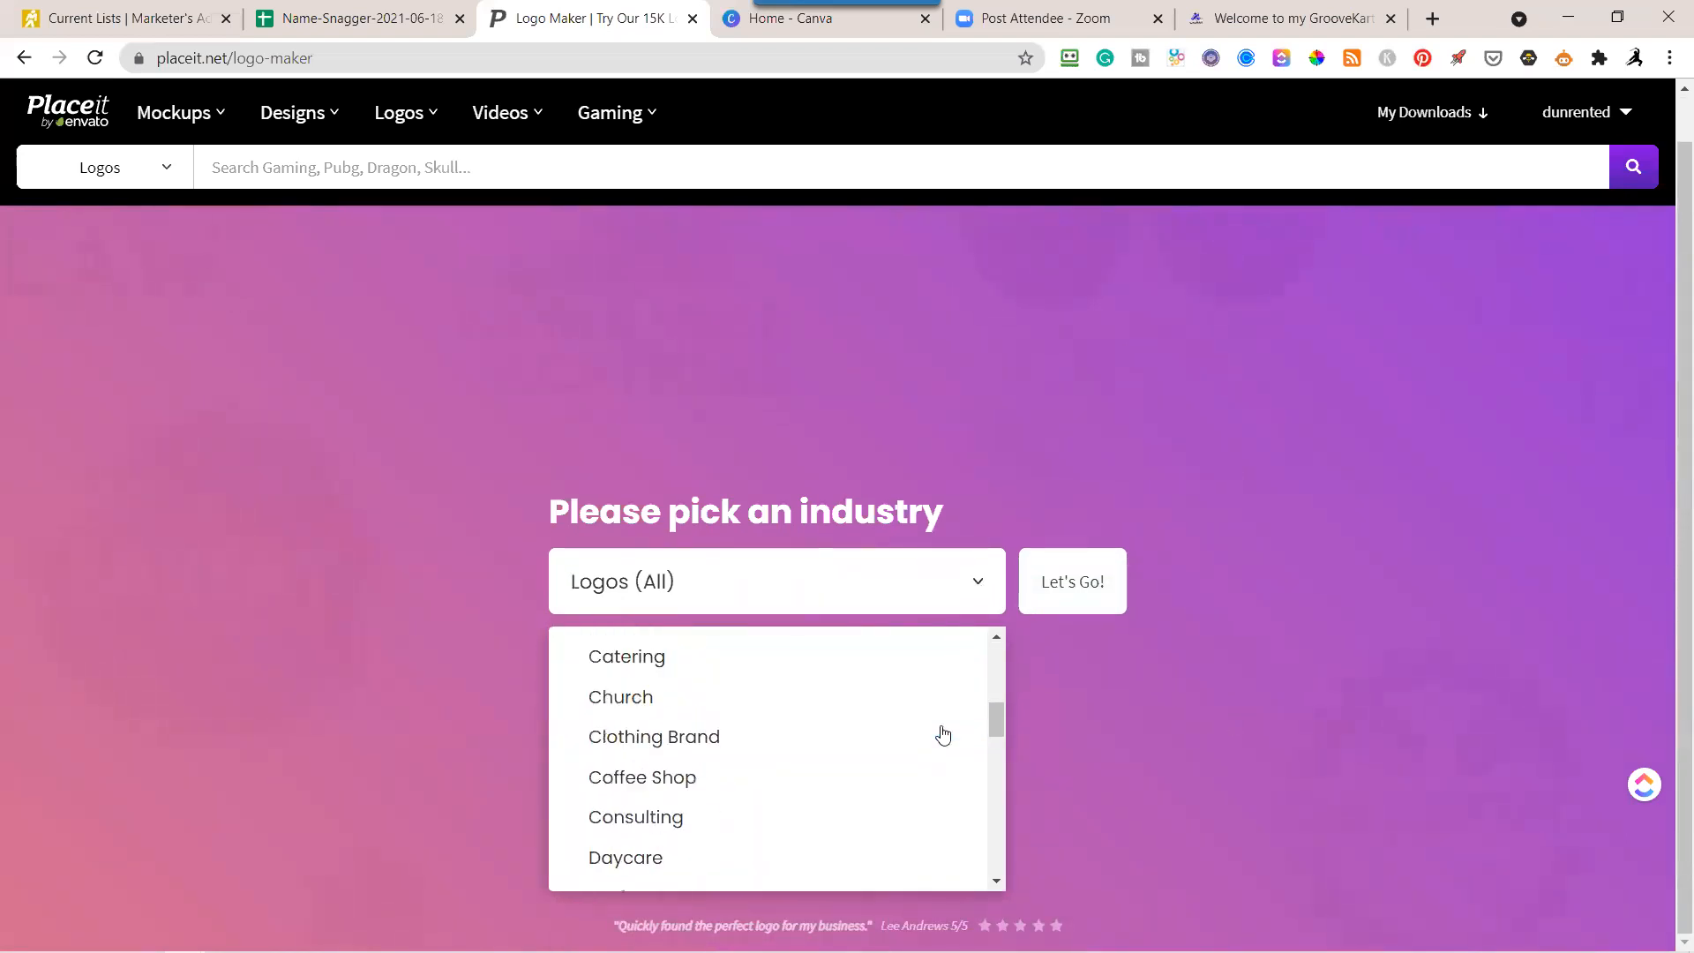
scroll(942, 734, "down", 3)
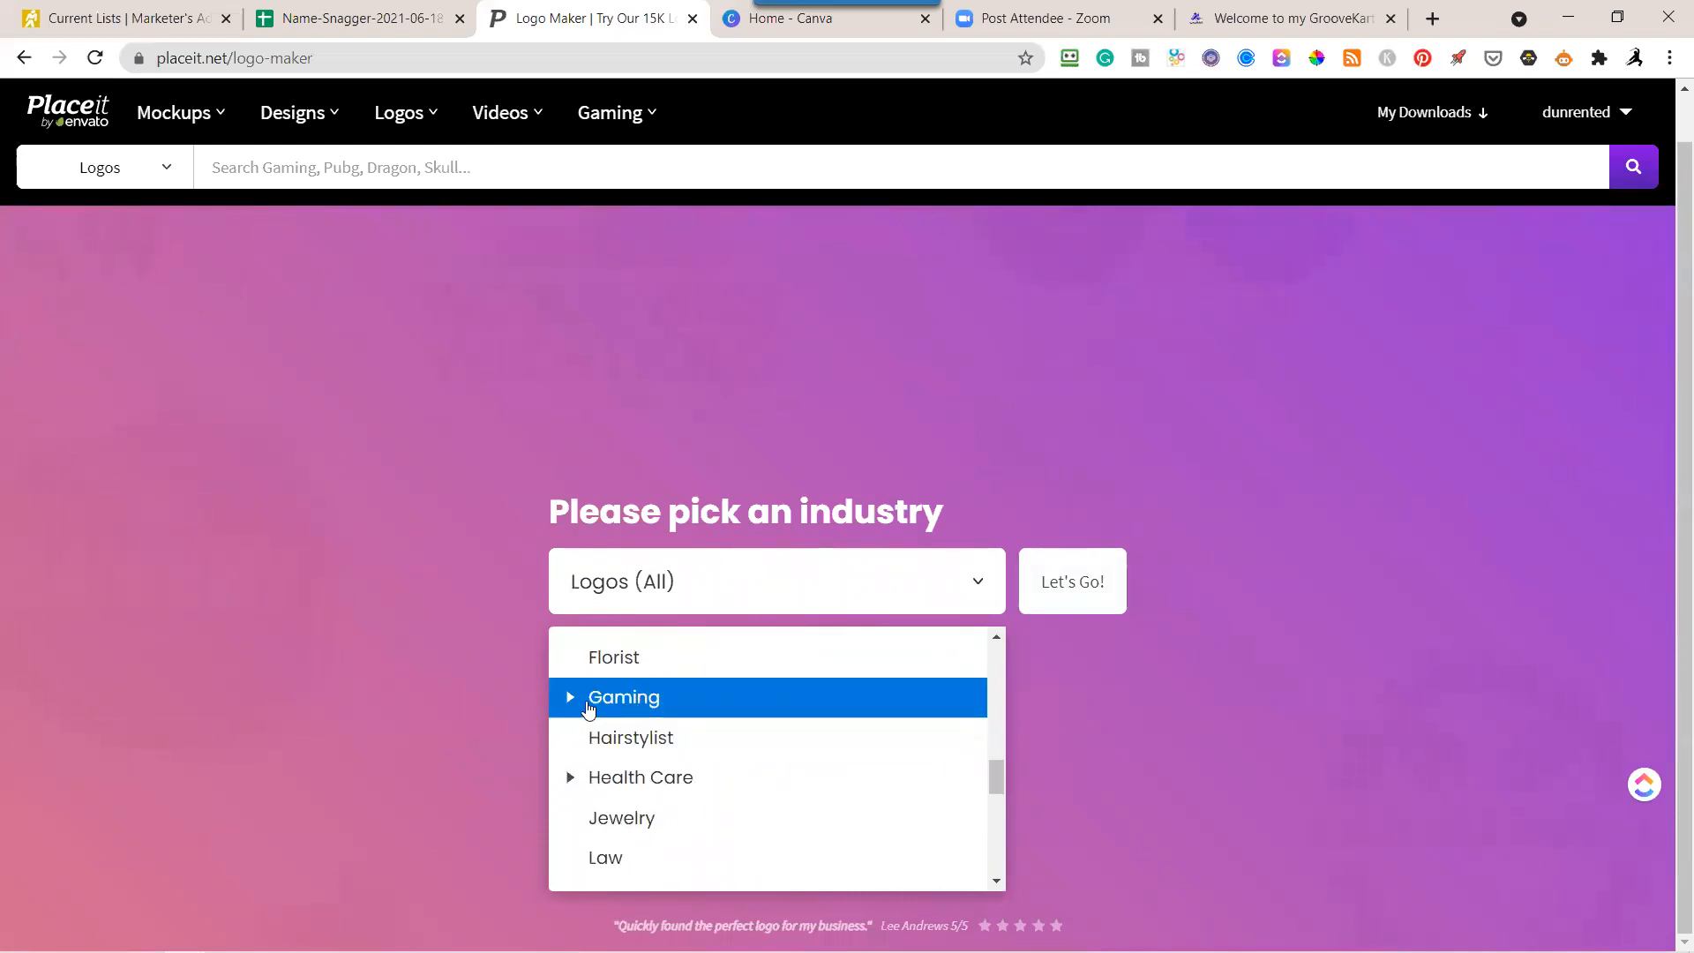
scroll(761, 760, "down", 1)
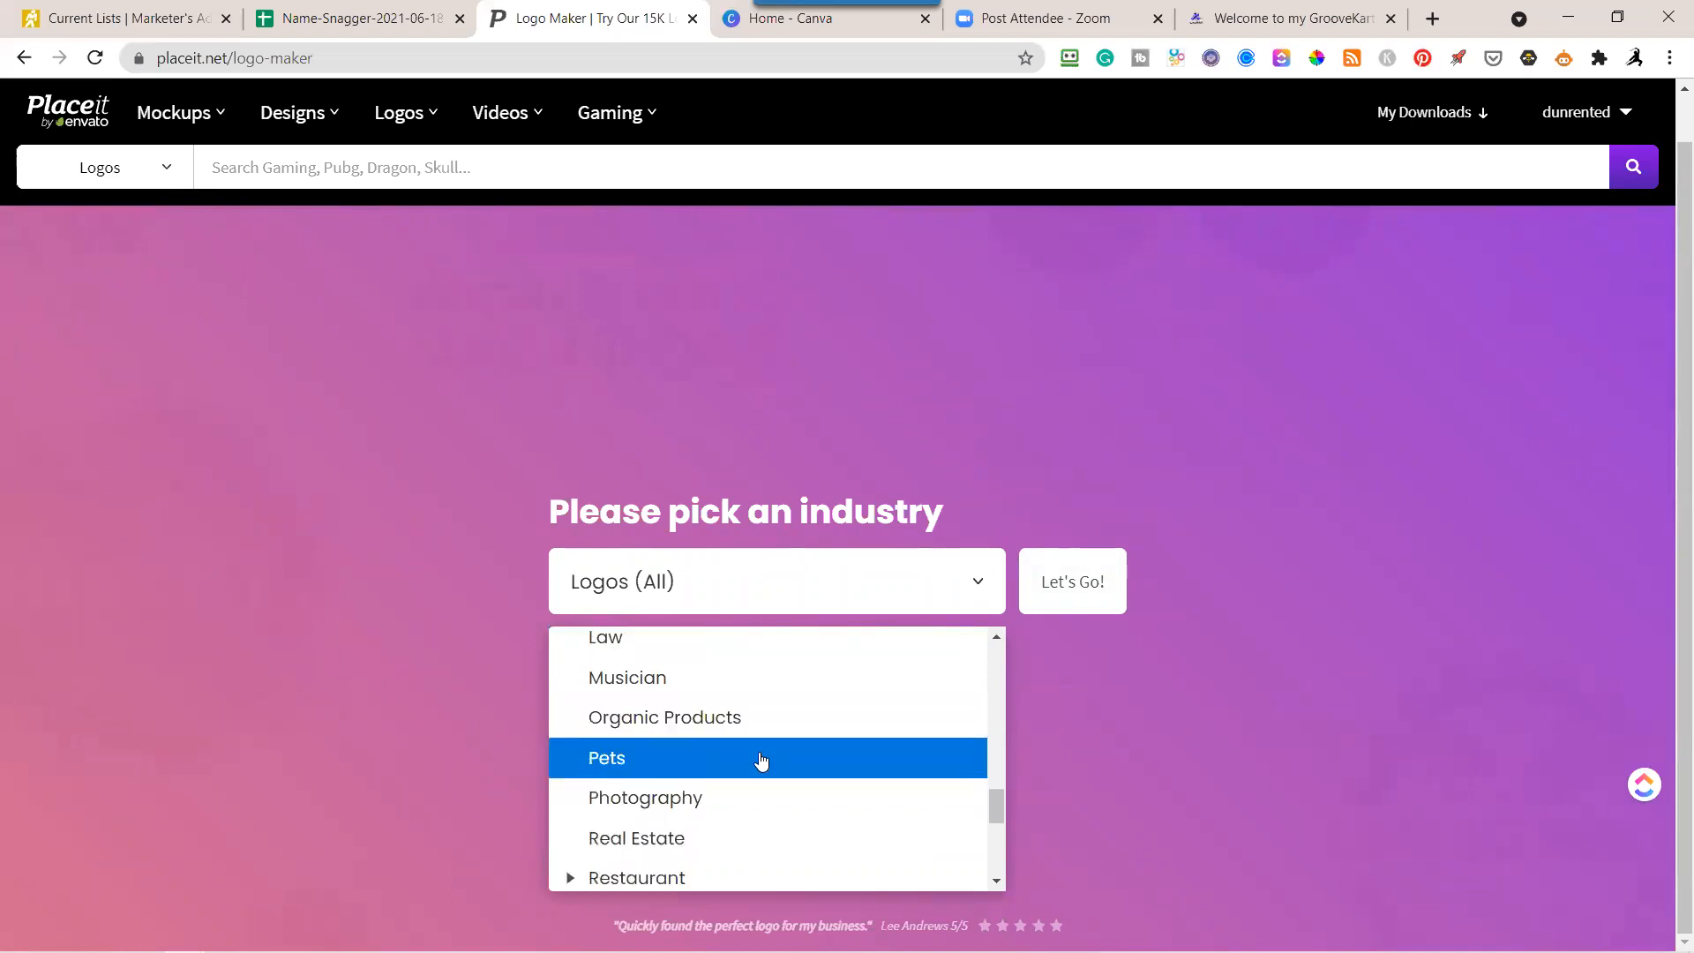
scroll(761, 767, "down", 2)
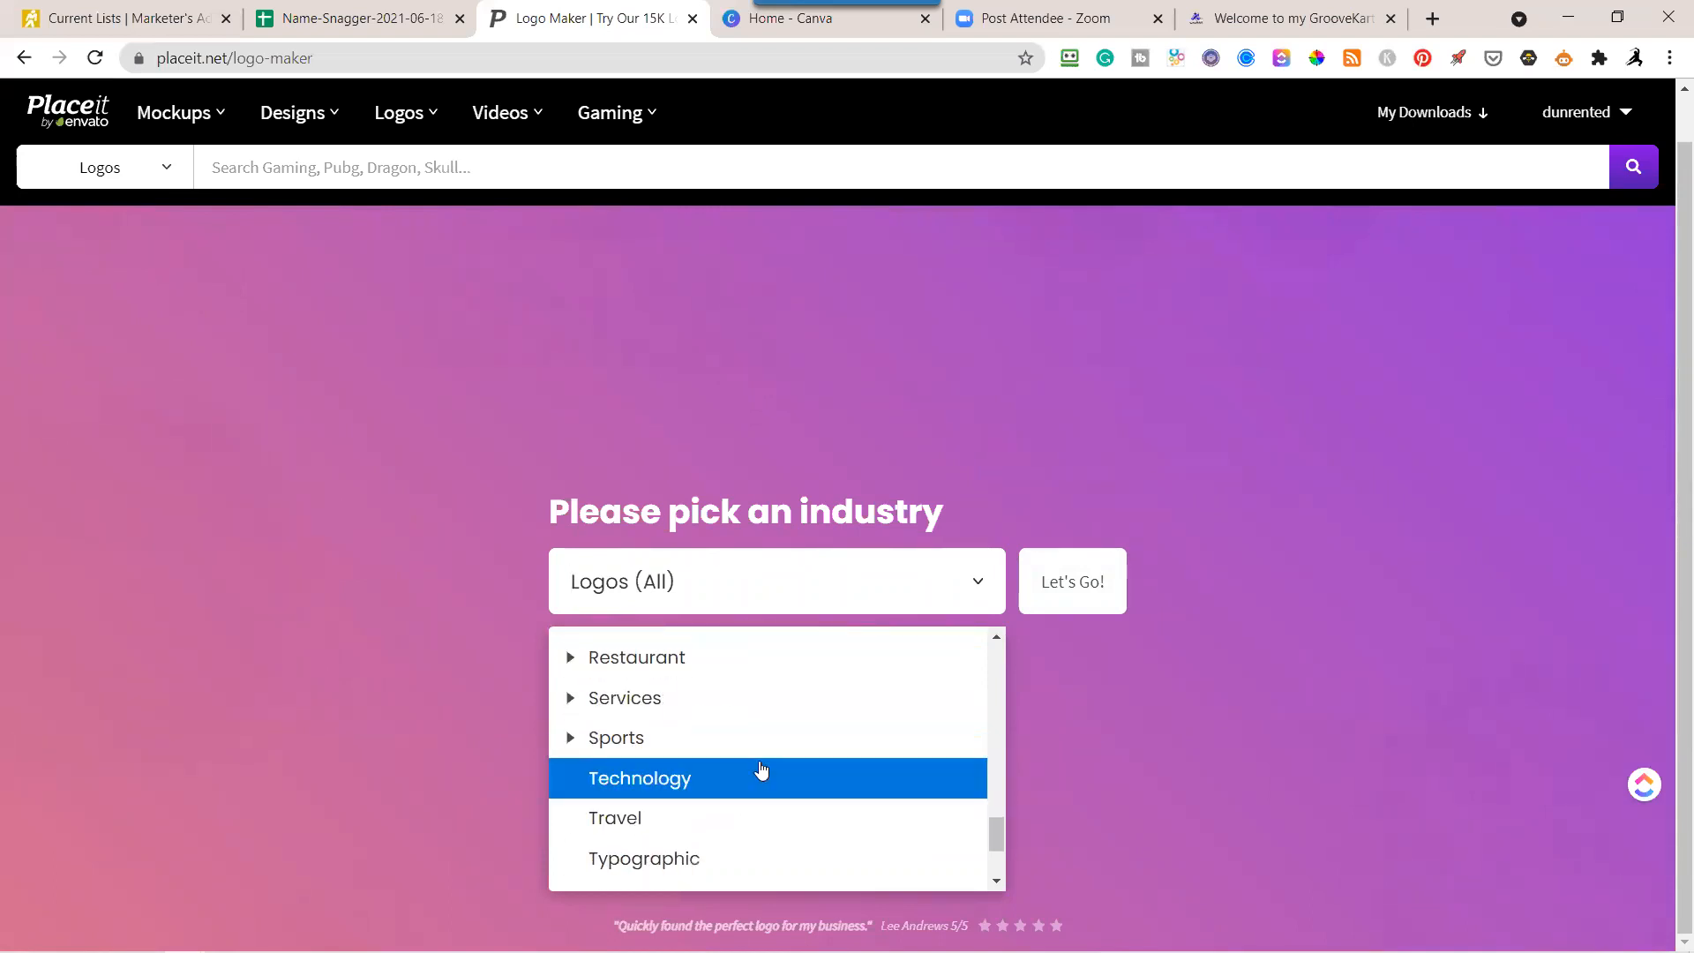
scroll(761, 771, "up", 4)
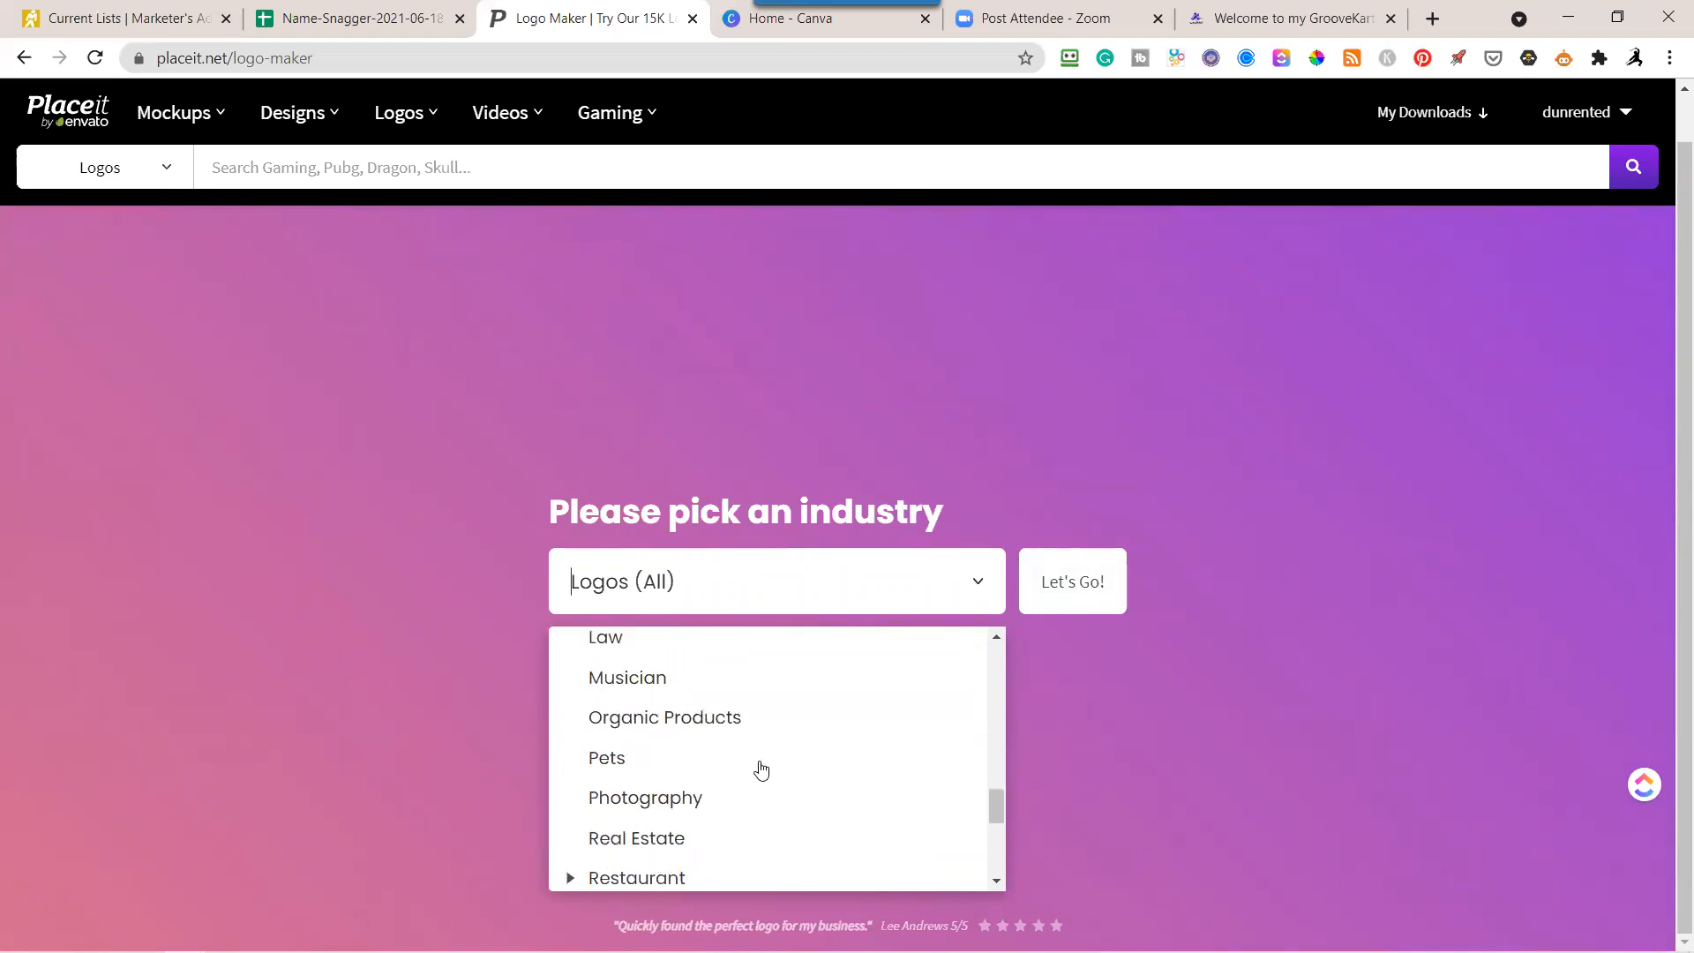
left_click(649, 711)
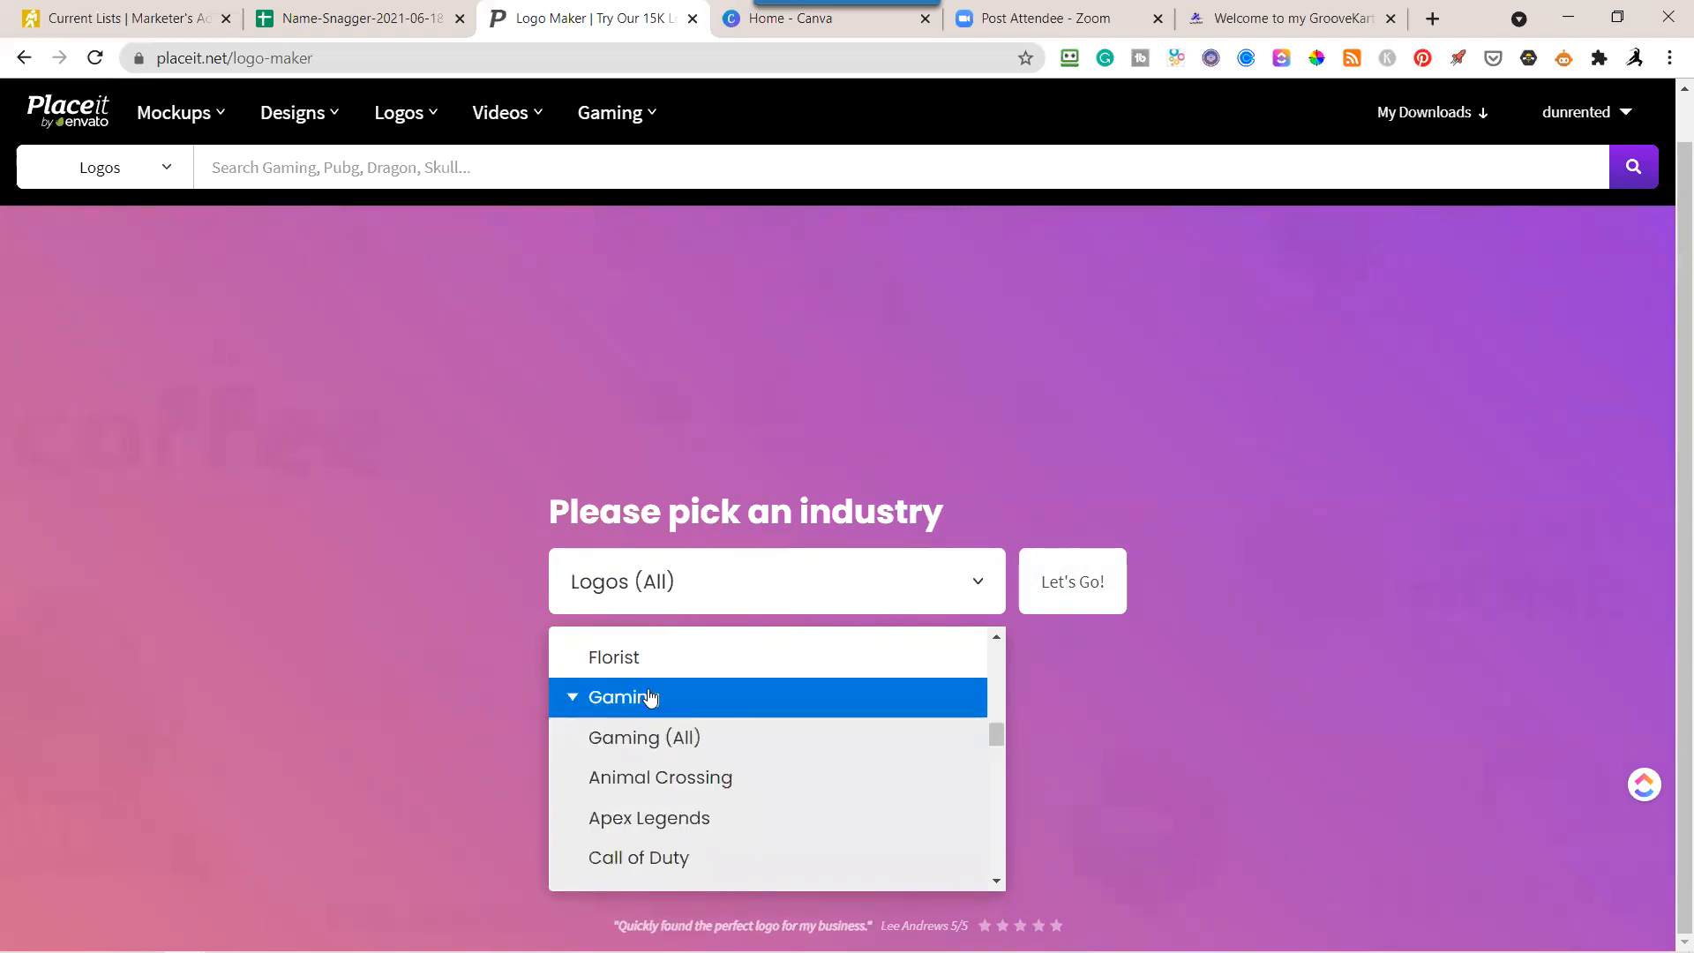
left_click(659, 739)
left_click(1115, 587)
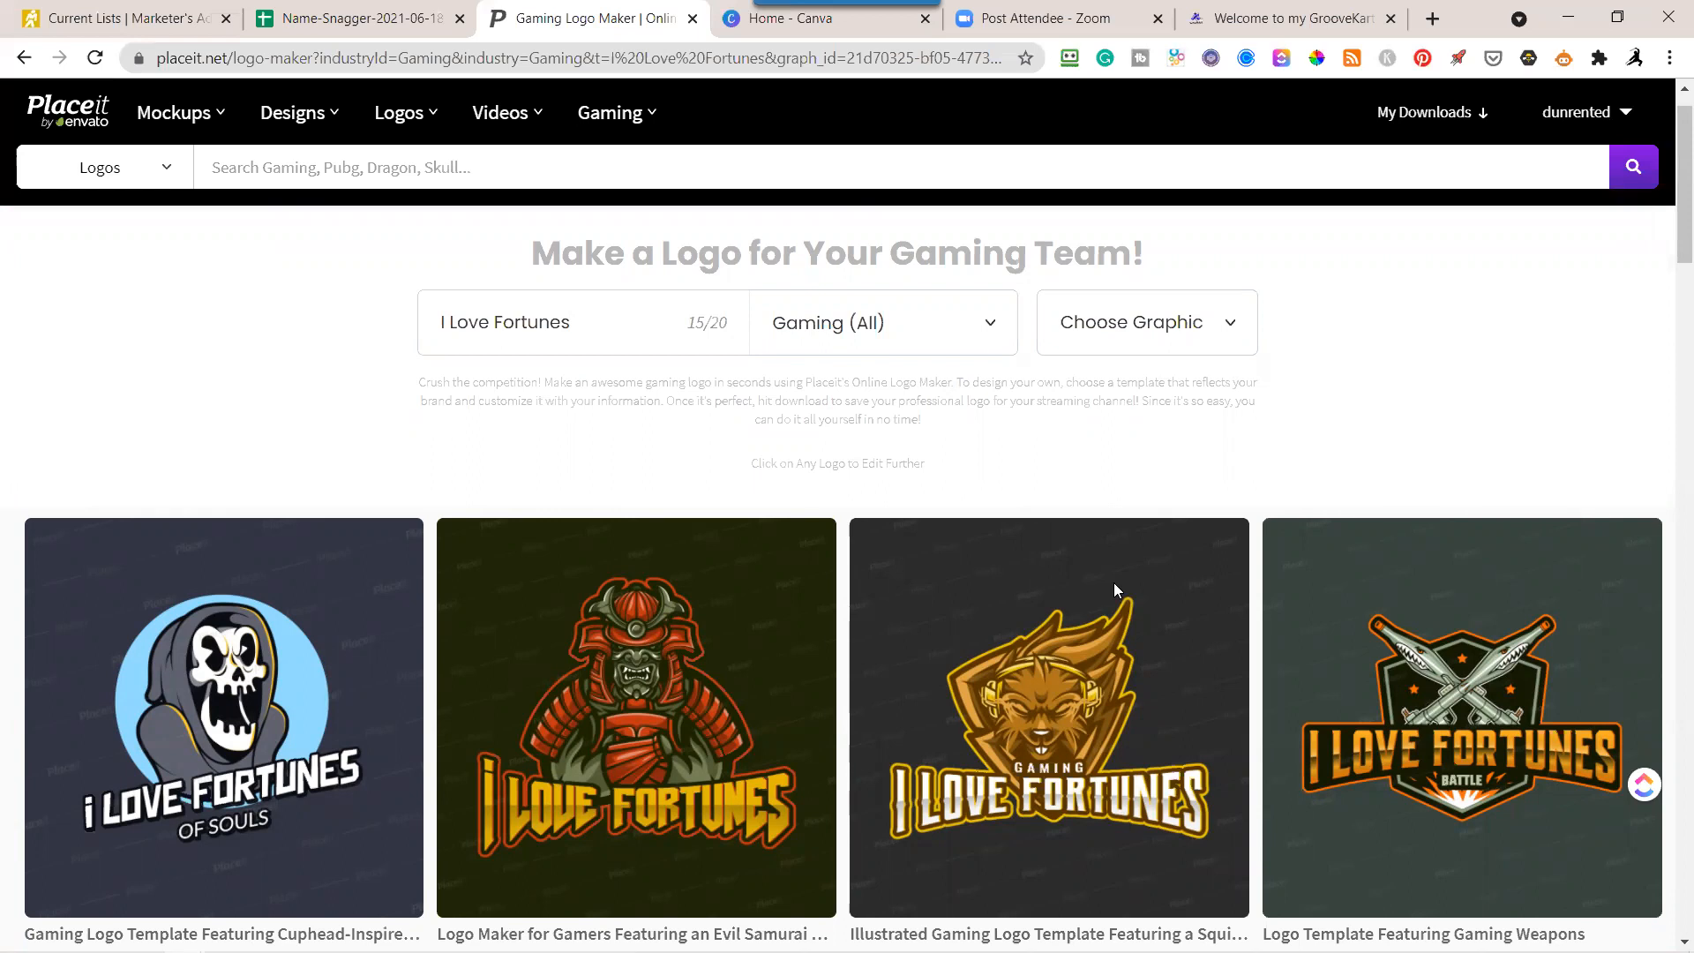
Examine the gaming logo templates on the first results page down to its end.
scroll(1012, 680, "down", 7)
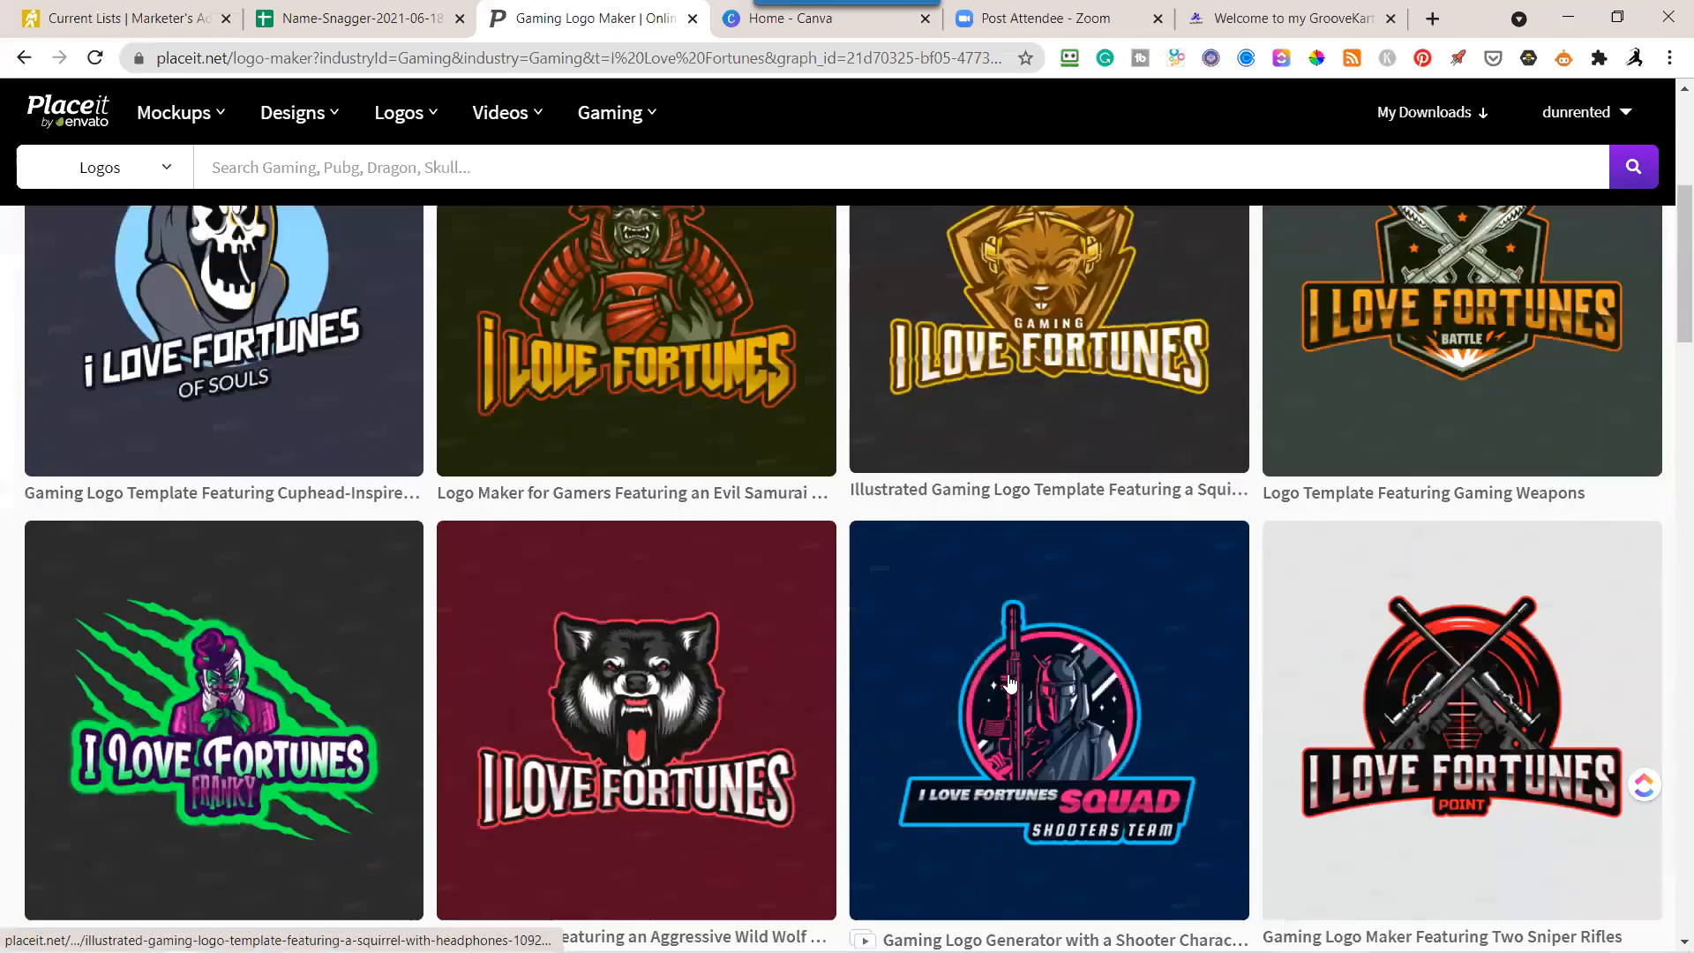
scroll(1013, 685, "down", 5)
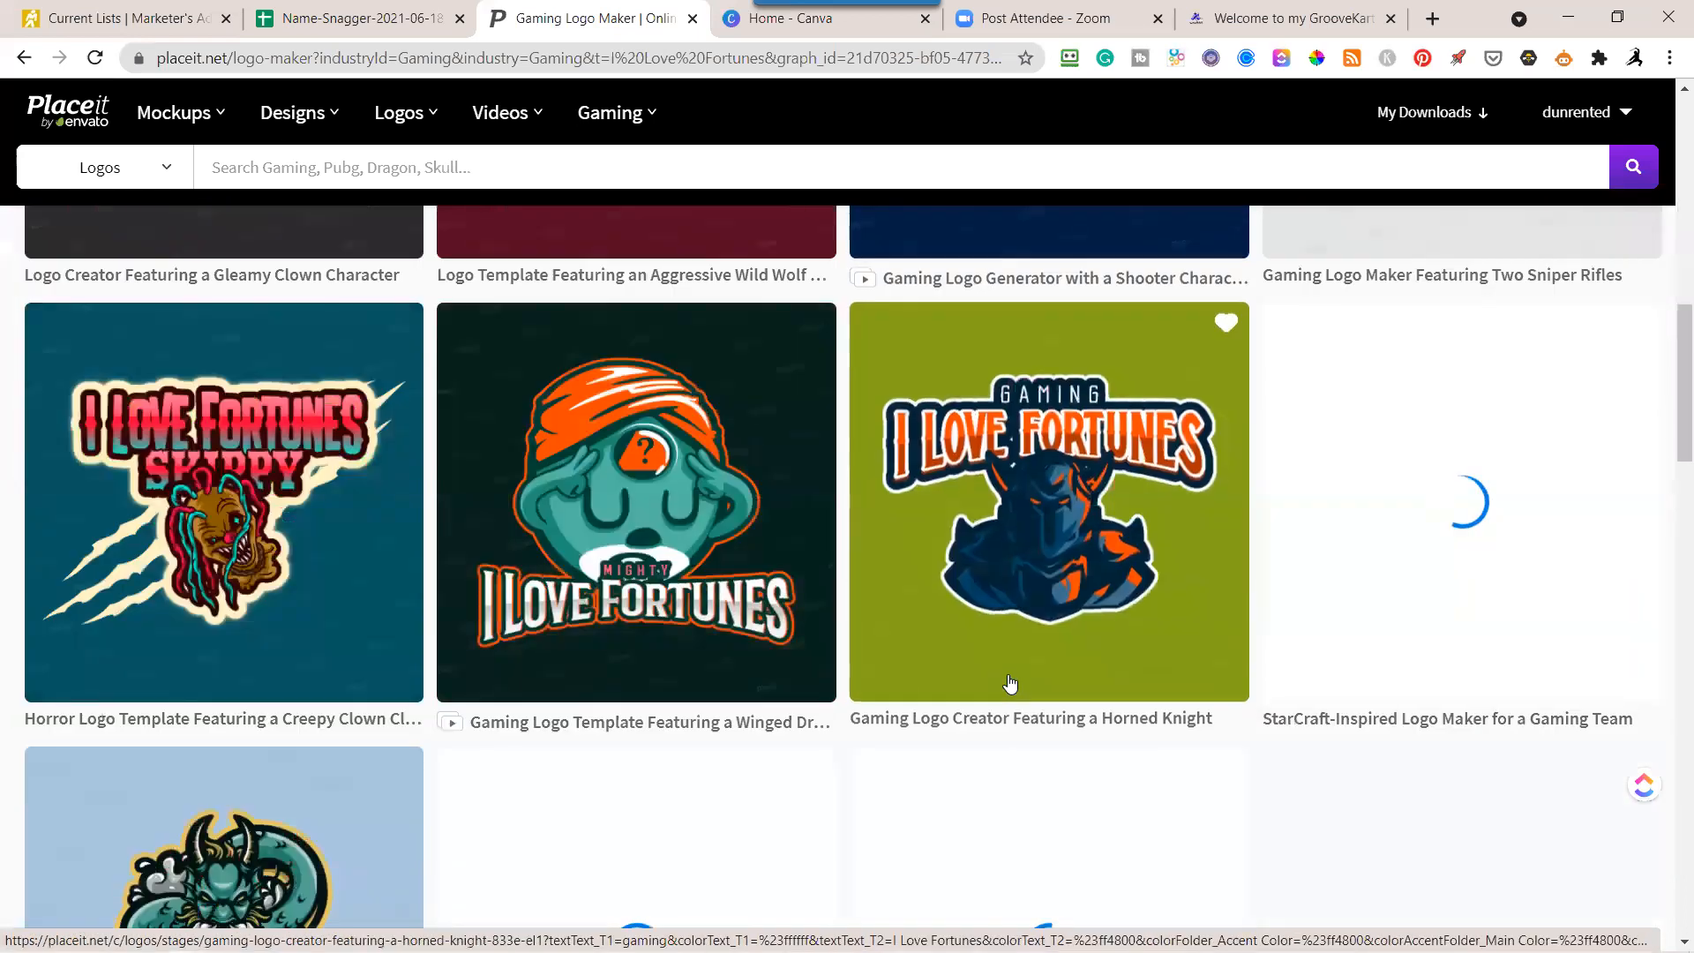
scroll(1013, 685, "up", 5)
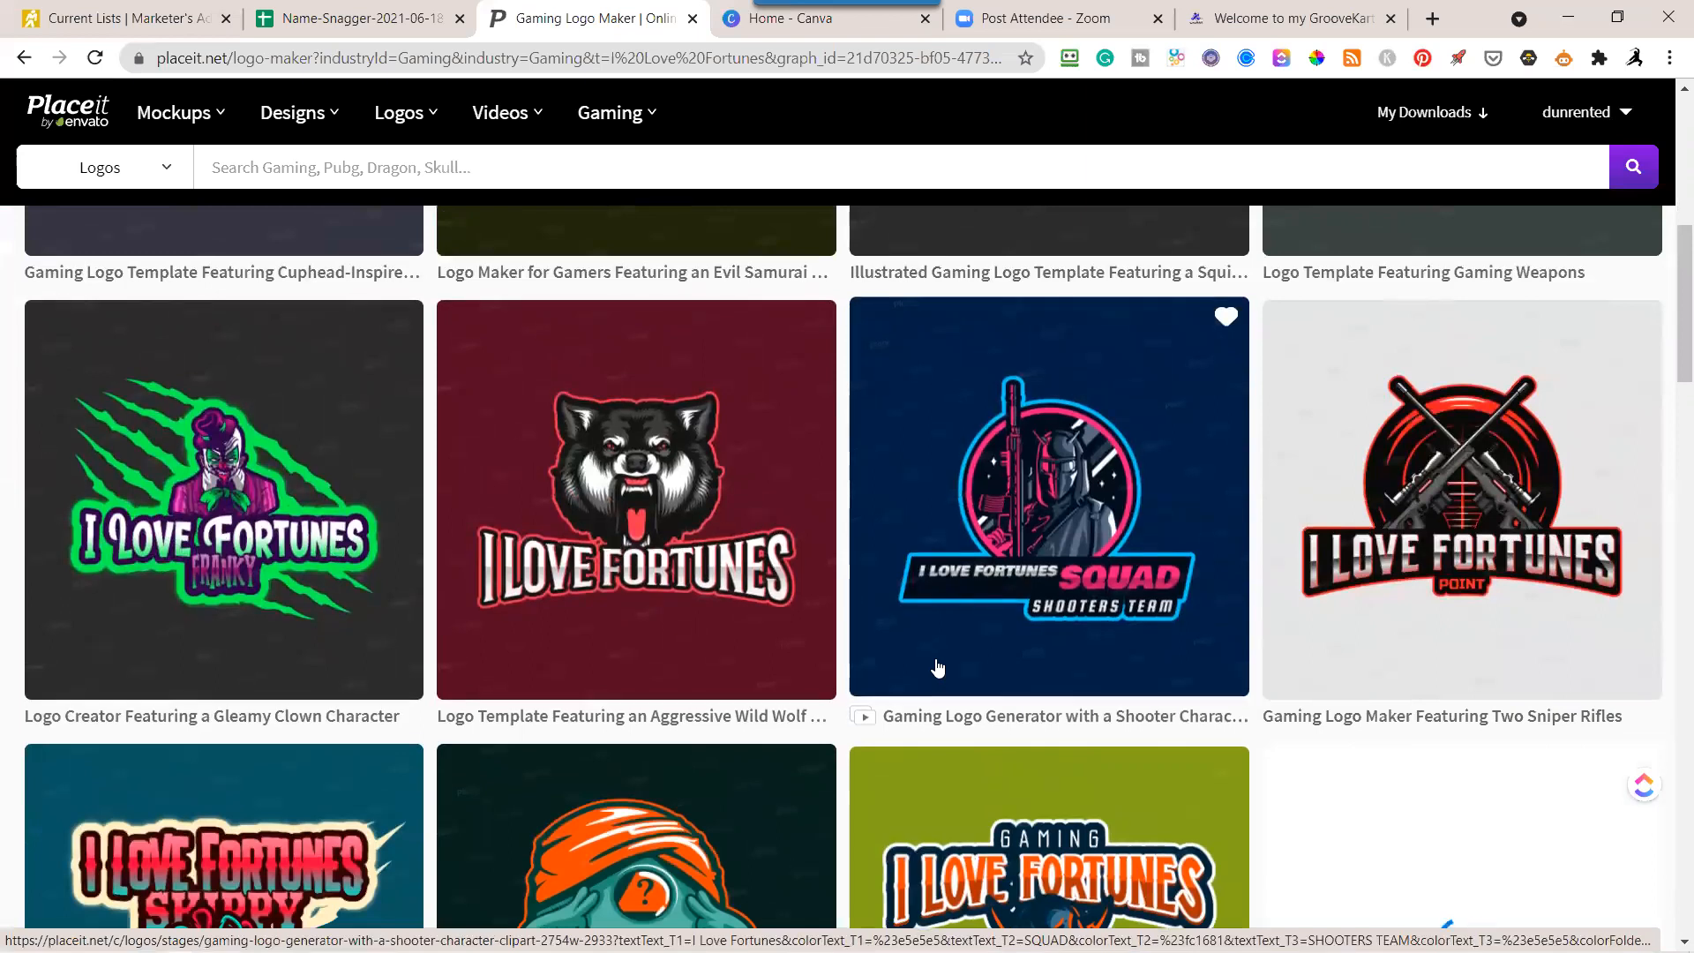
scroll(971, 663, "down", 2)
scroll(976, 662, "down", 2)
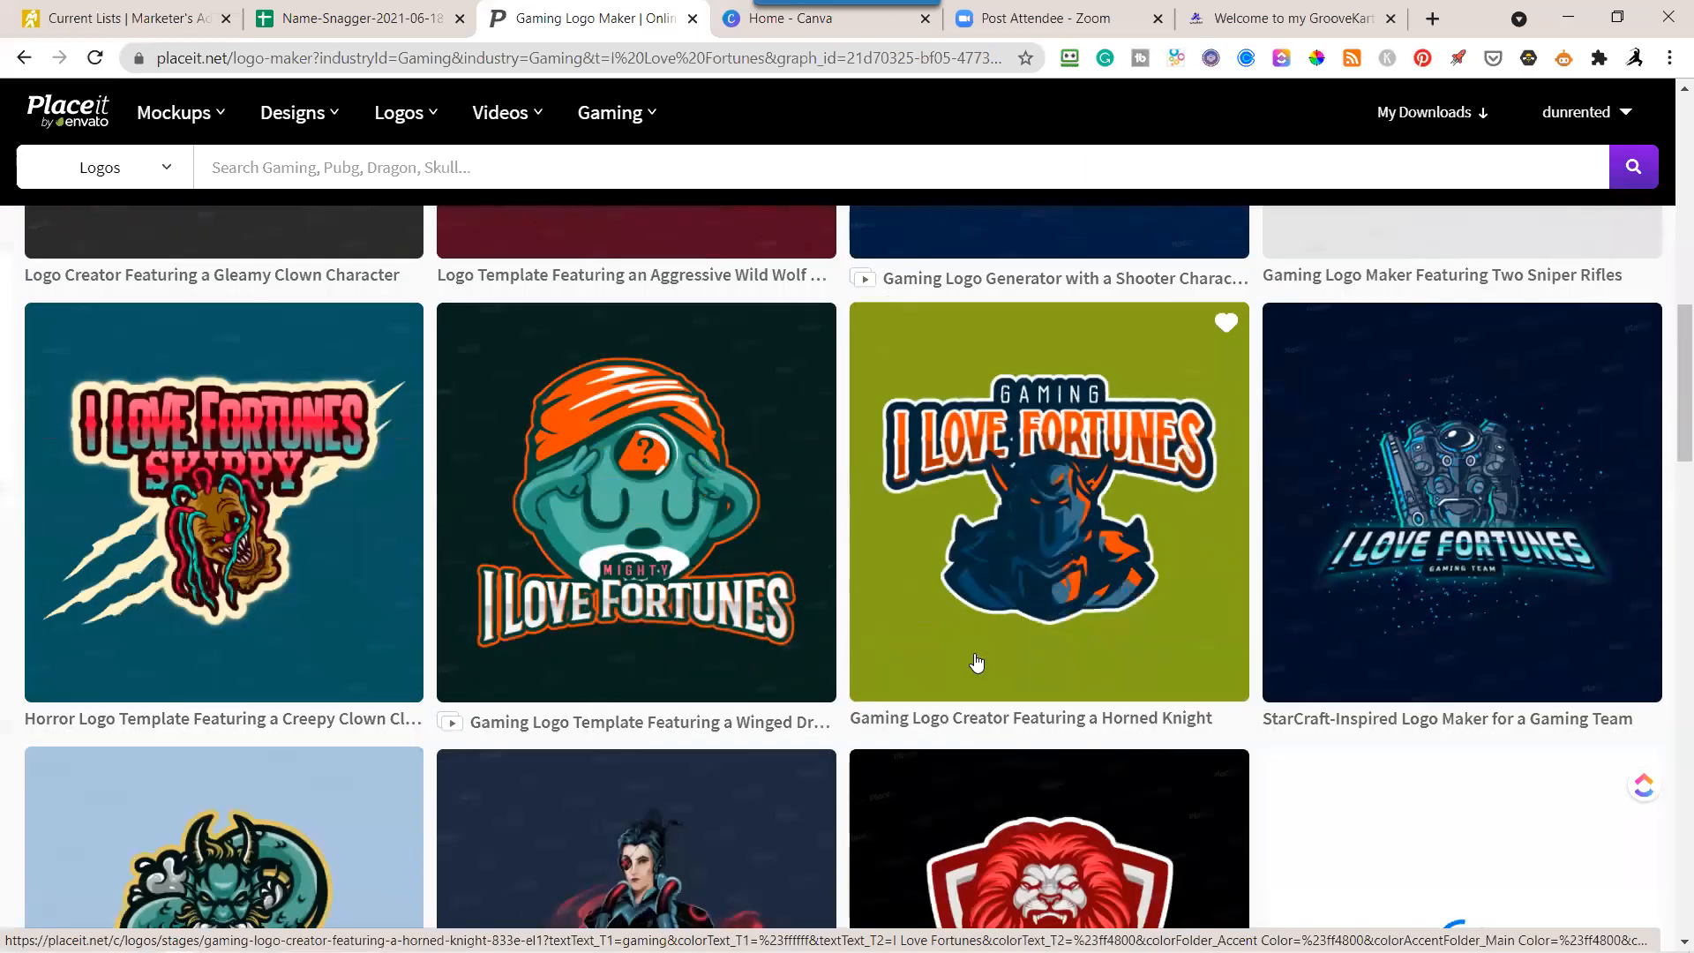
scroll(976, 663, "down", 2)
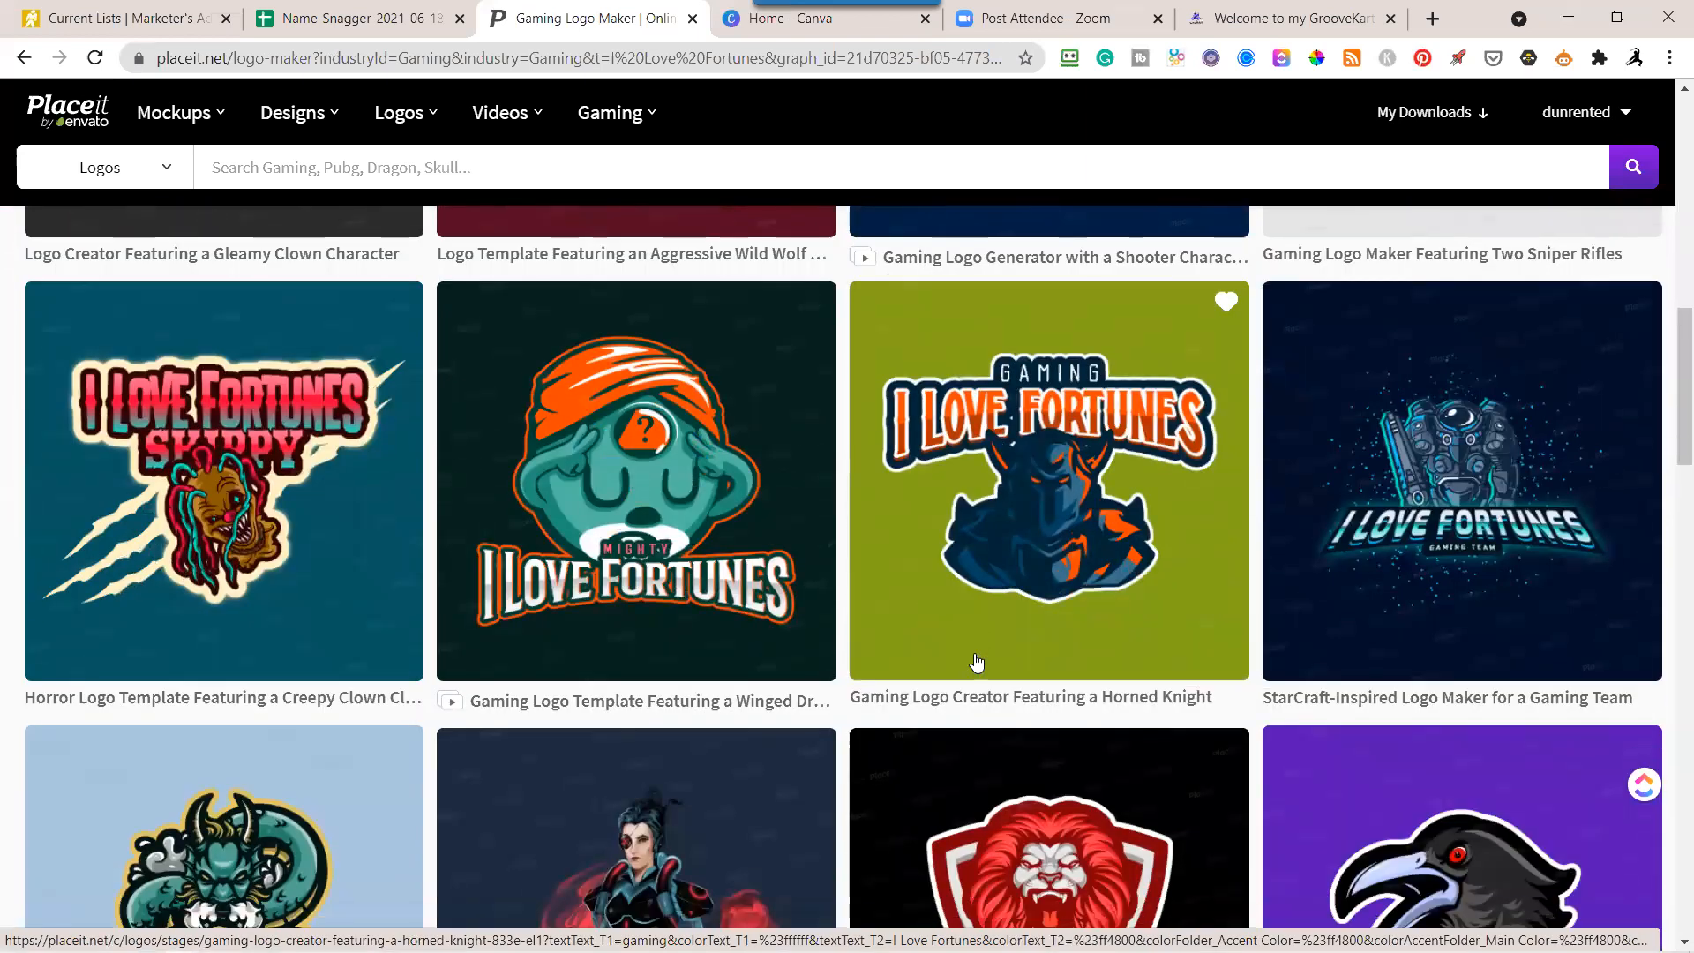
scroll(976, 662, "down", 2)
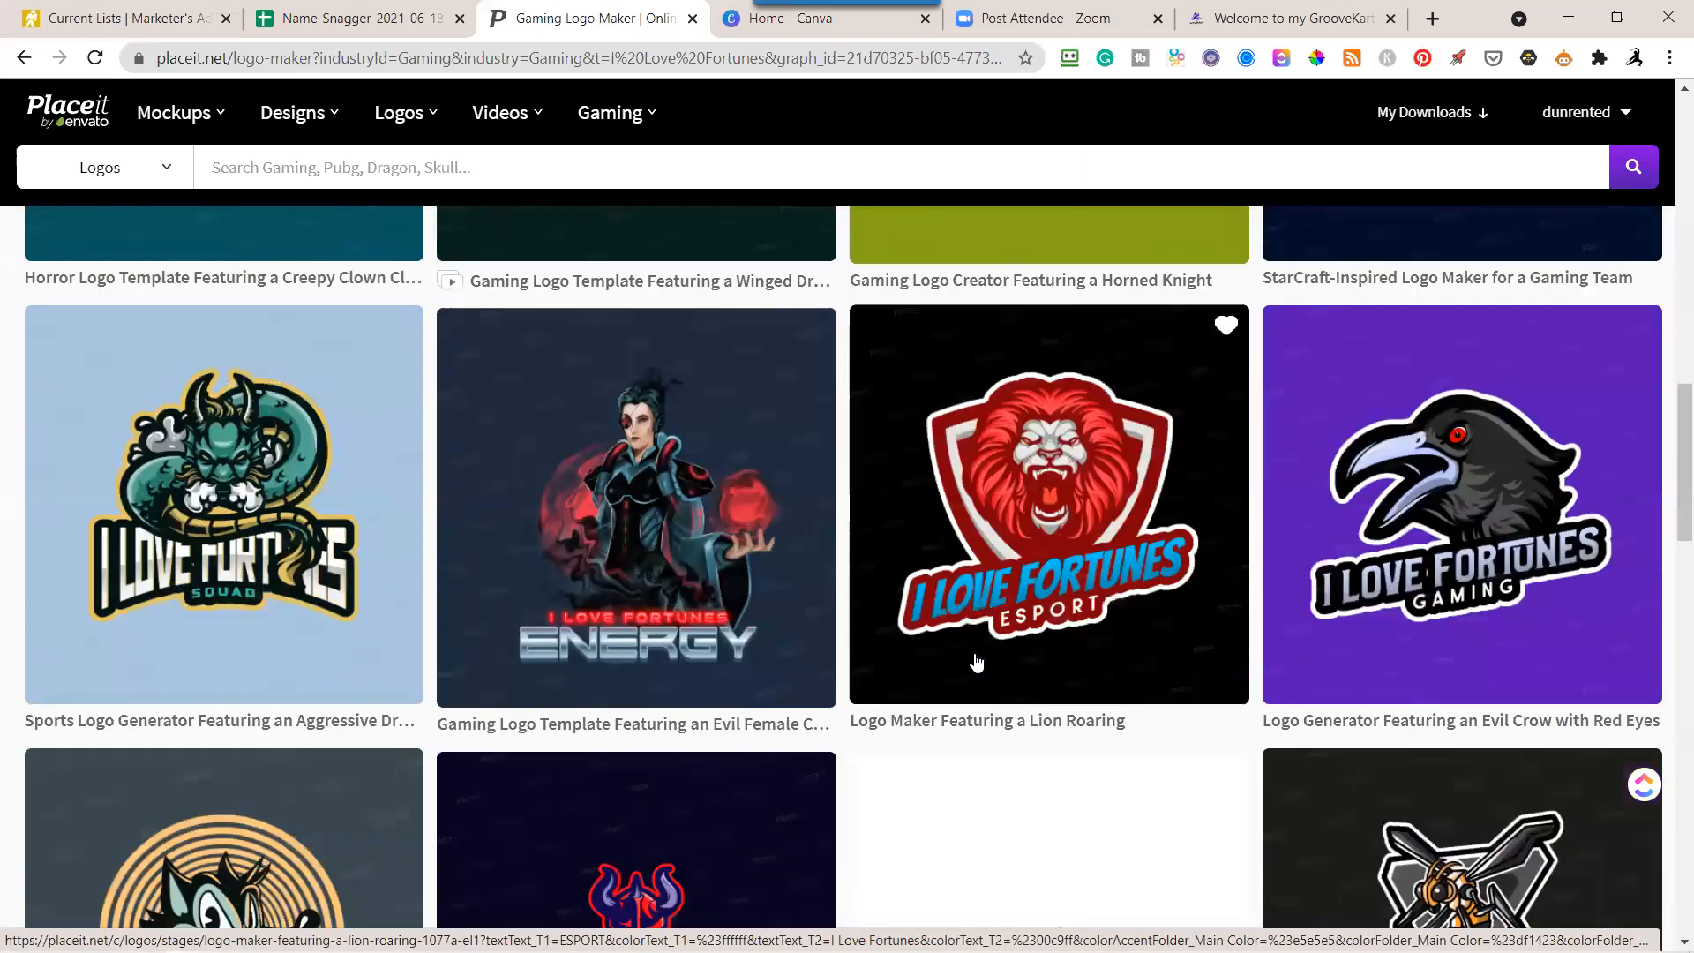
scroll(976, 663, "down", 4)
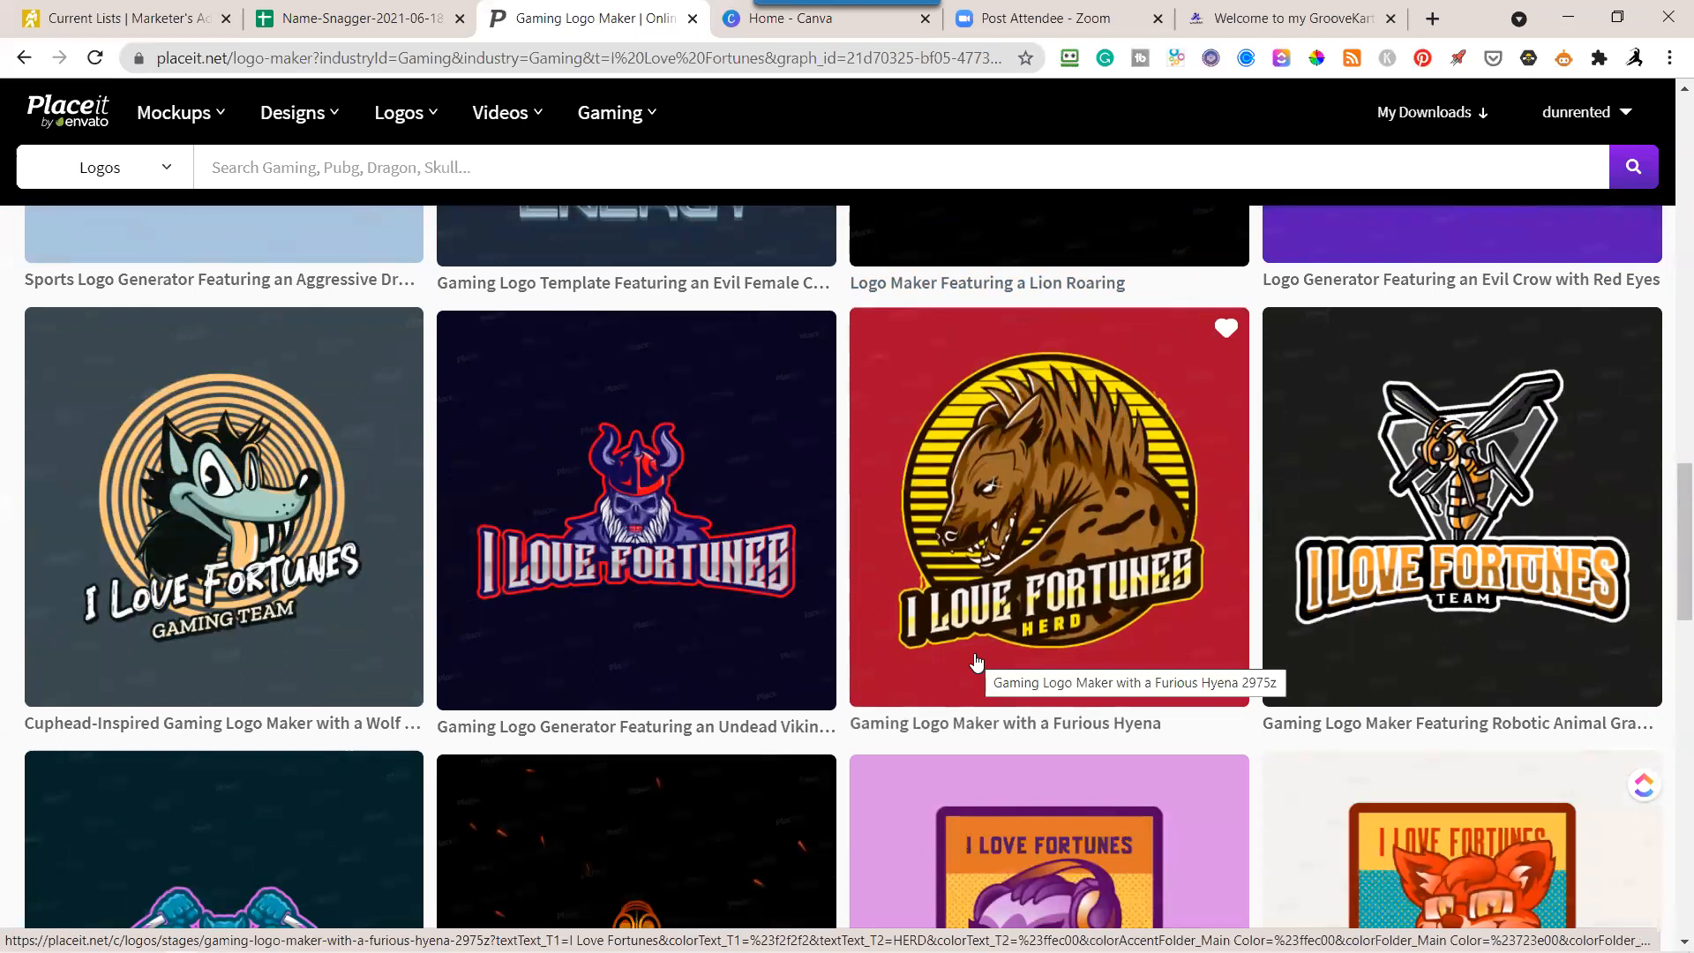
scroll(976, 663, "down", 2)
scroll(976, 662, "down", 2)
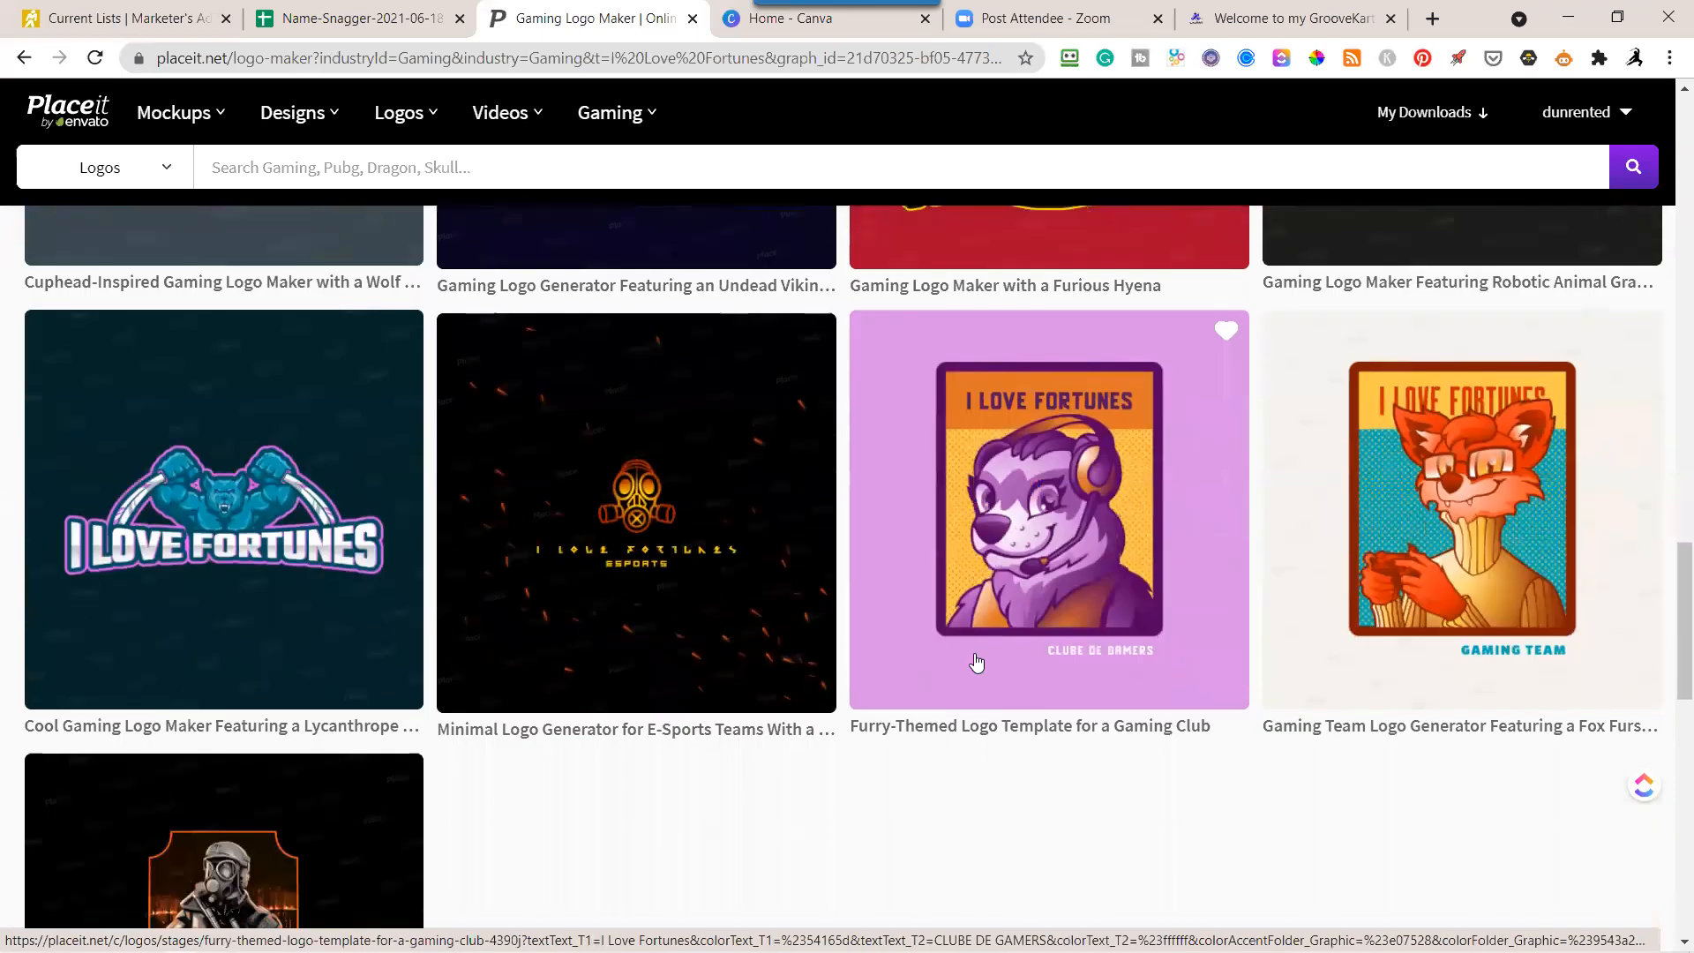
scroll(976, 663, "down", 4)
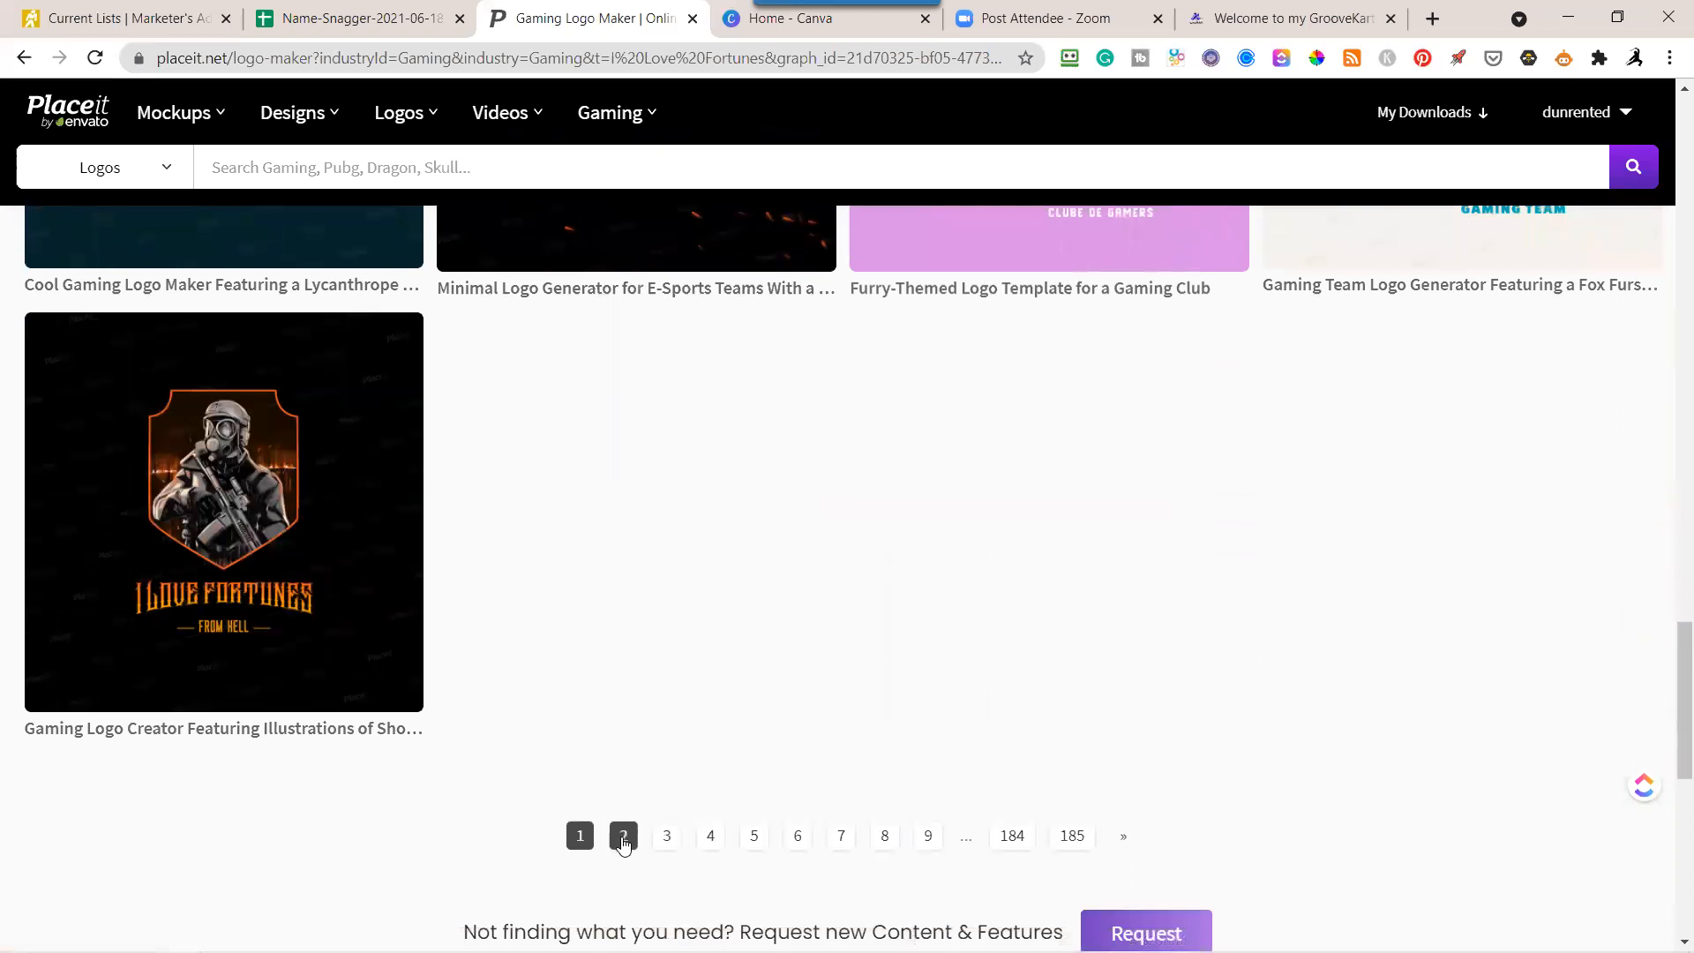
Open page 2 of the gaming logo results and look over its templates.
left_click(623, 838)
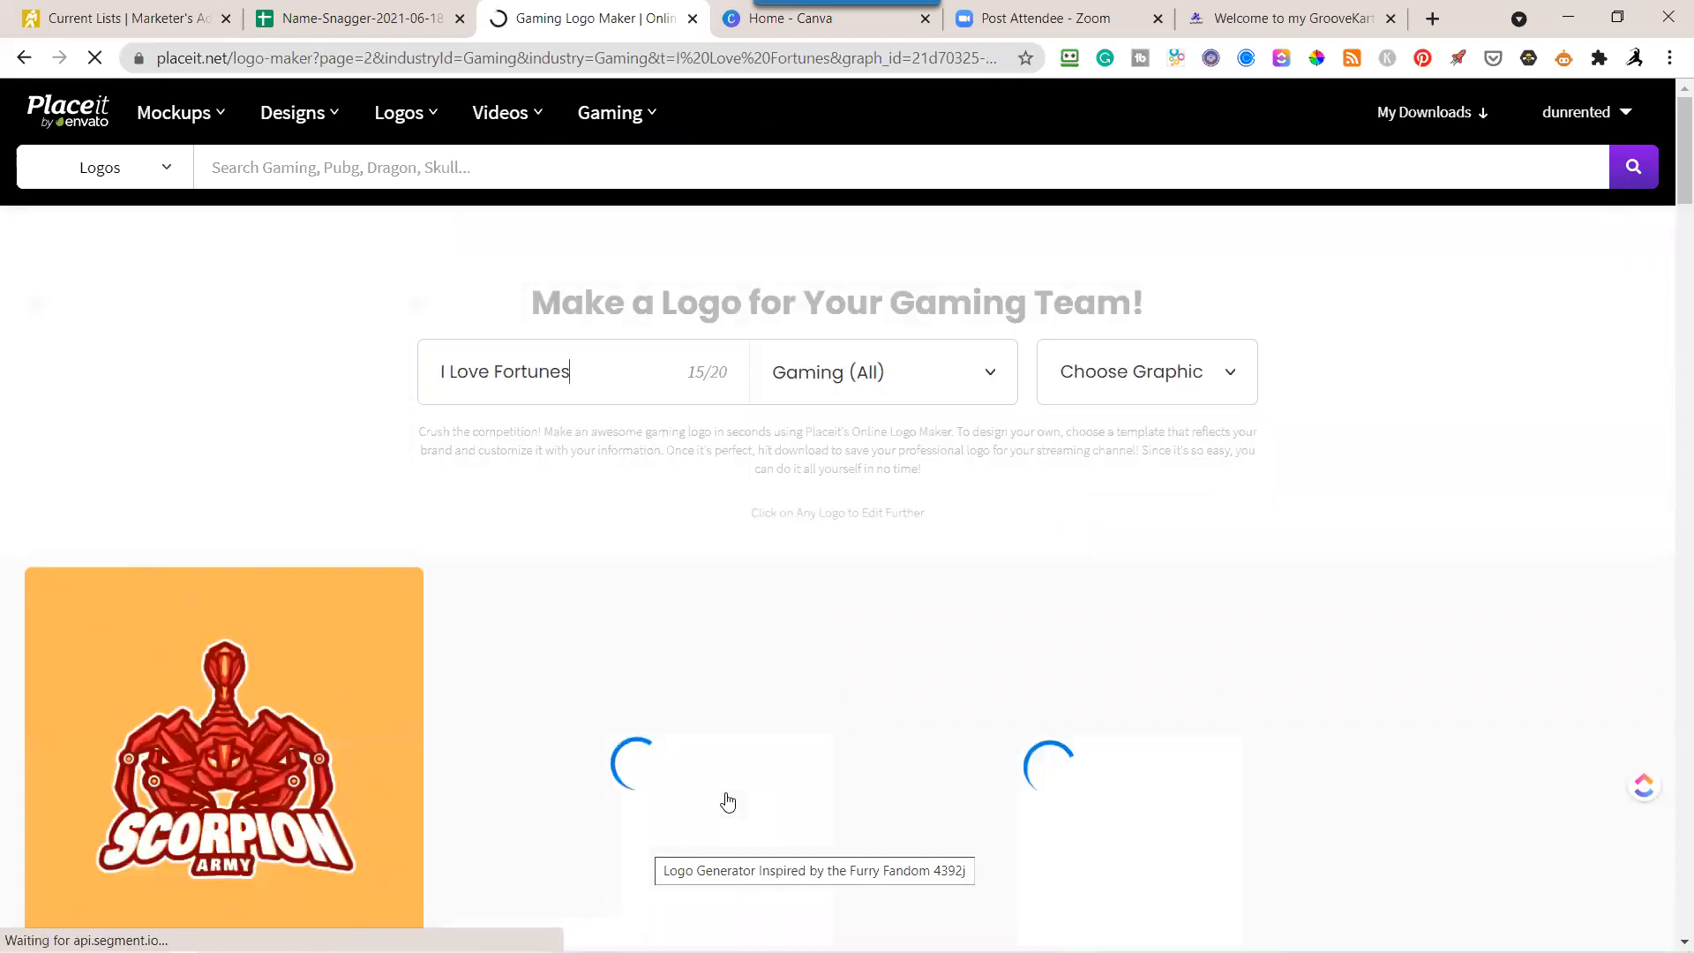
scroll(737, 792, "down", 2)
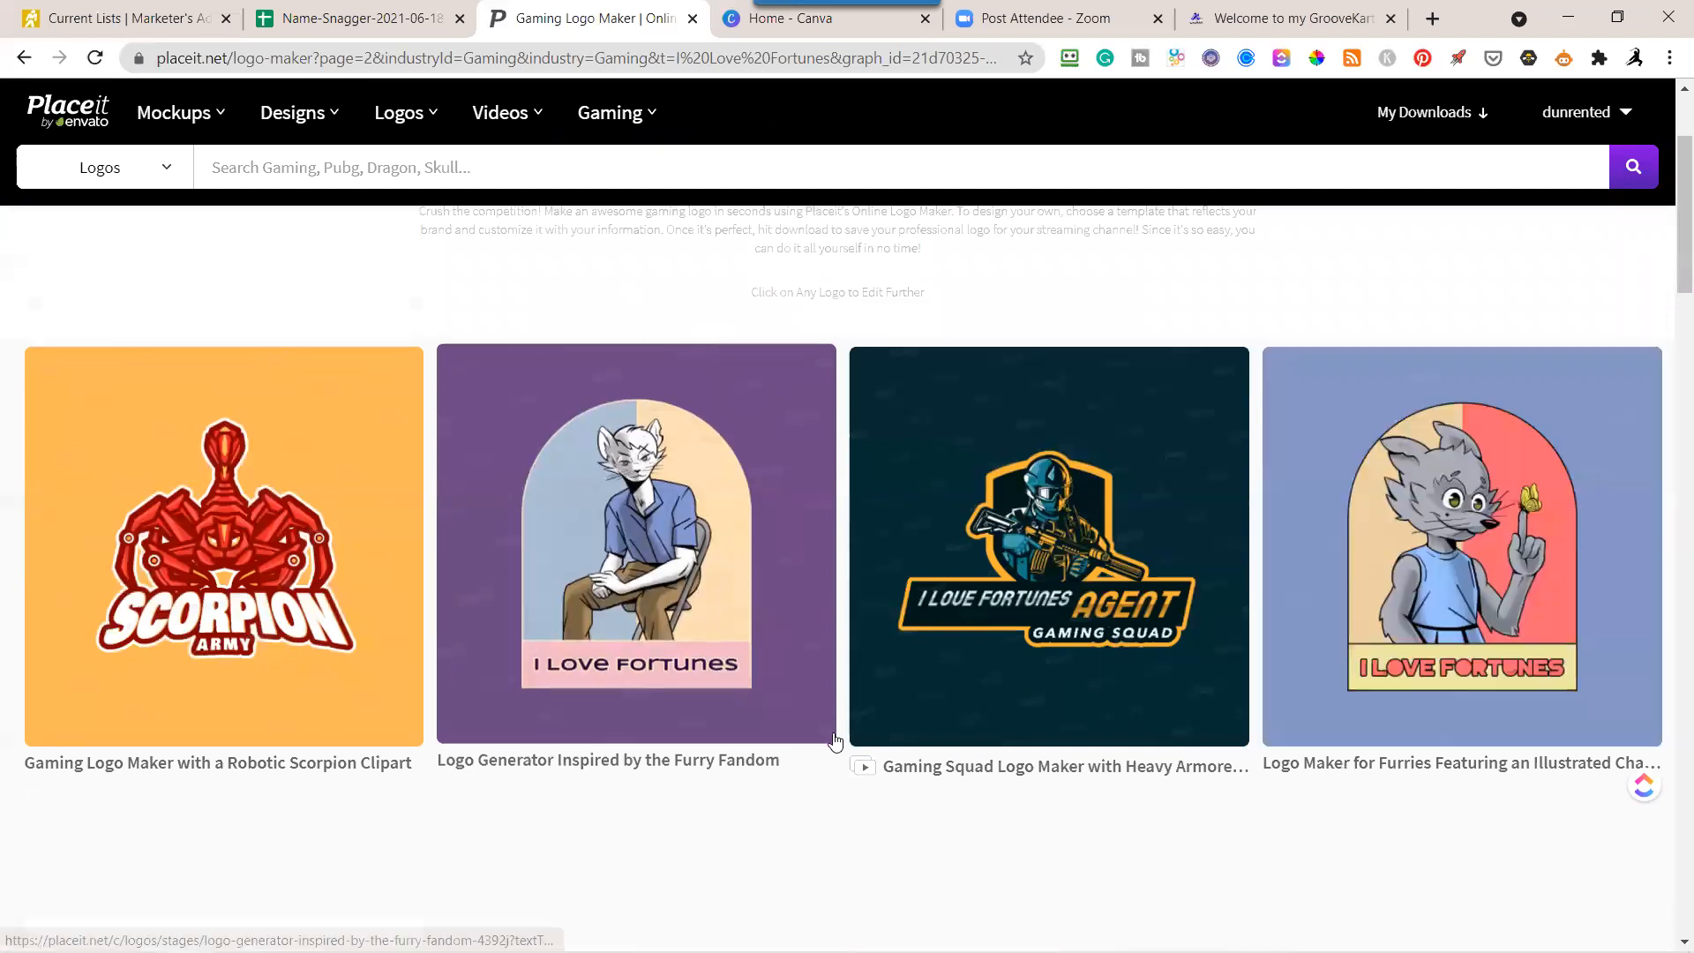
scroll(836, 740, "down", 2)
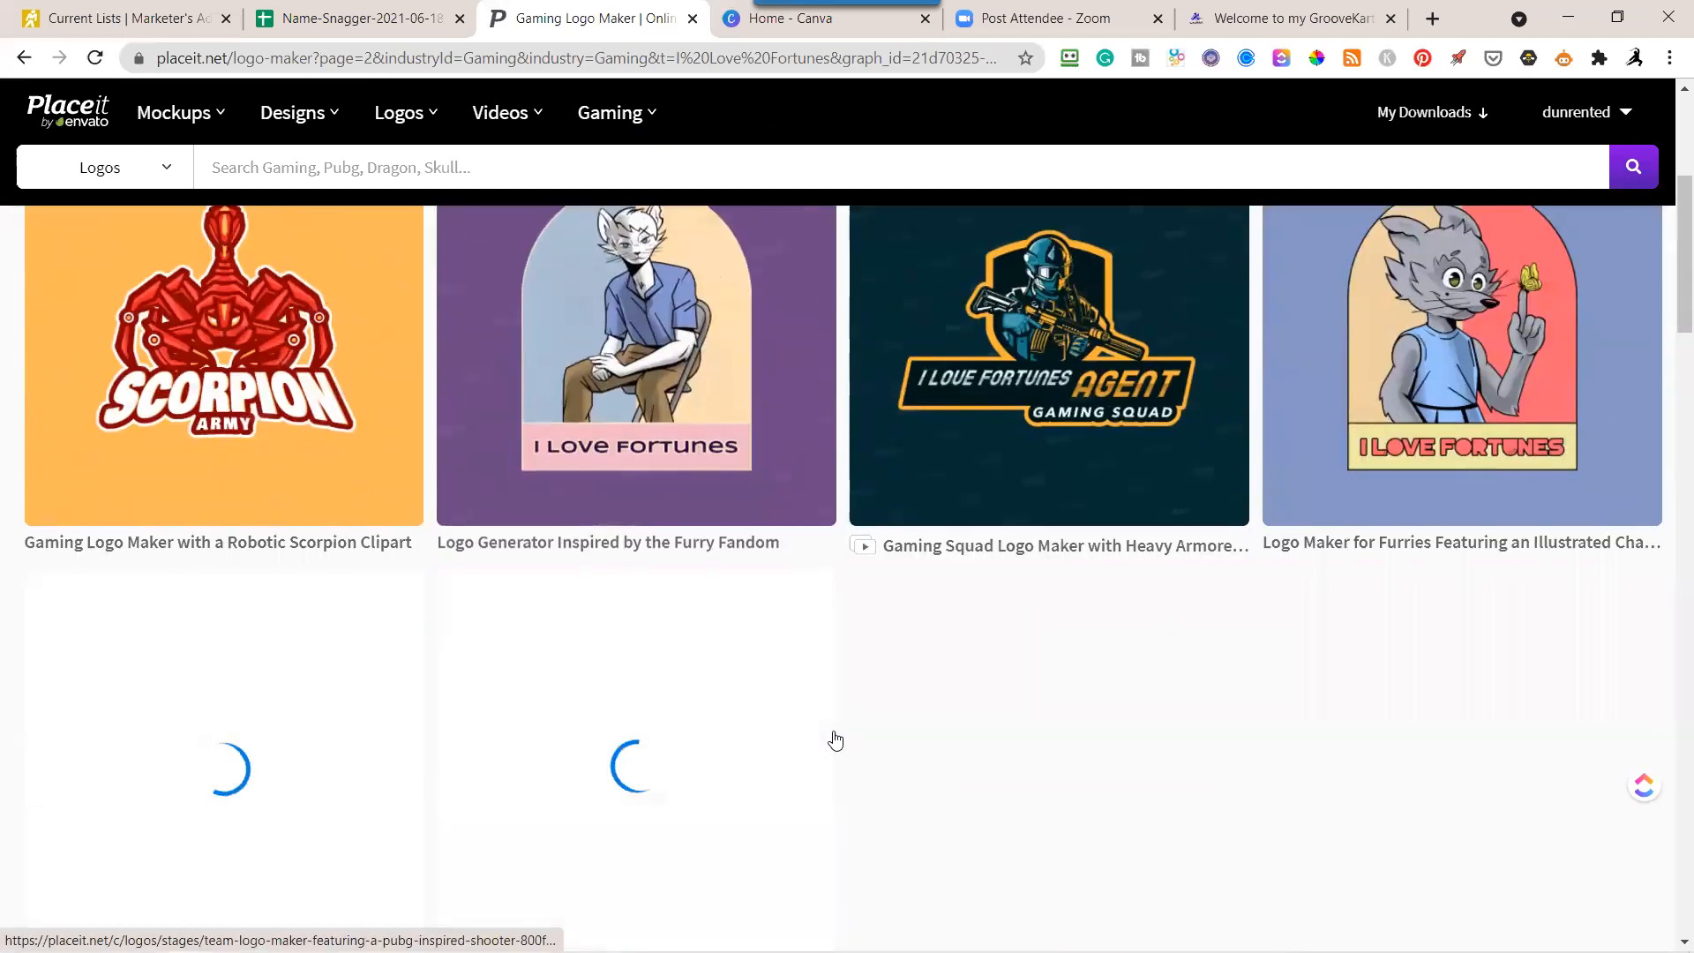
scroll(836, 739, "down", 5)
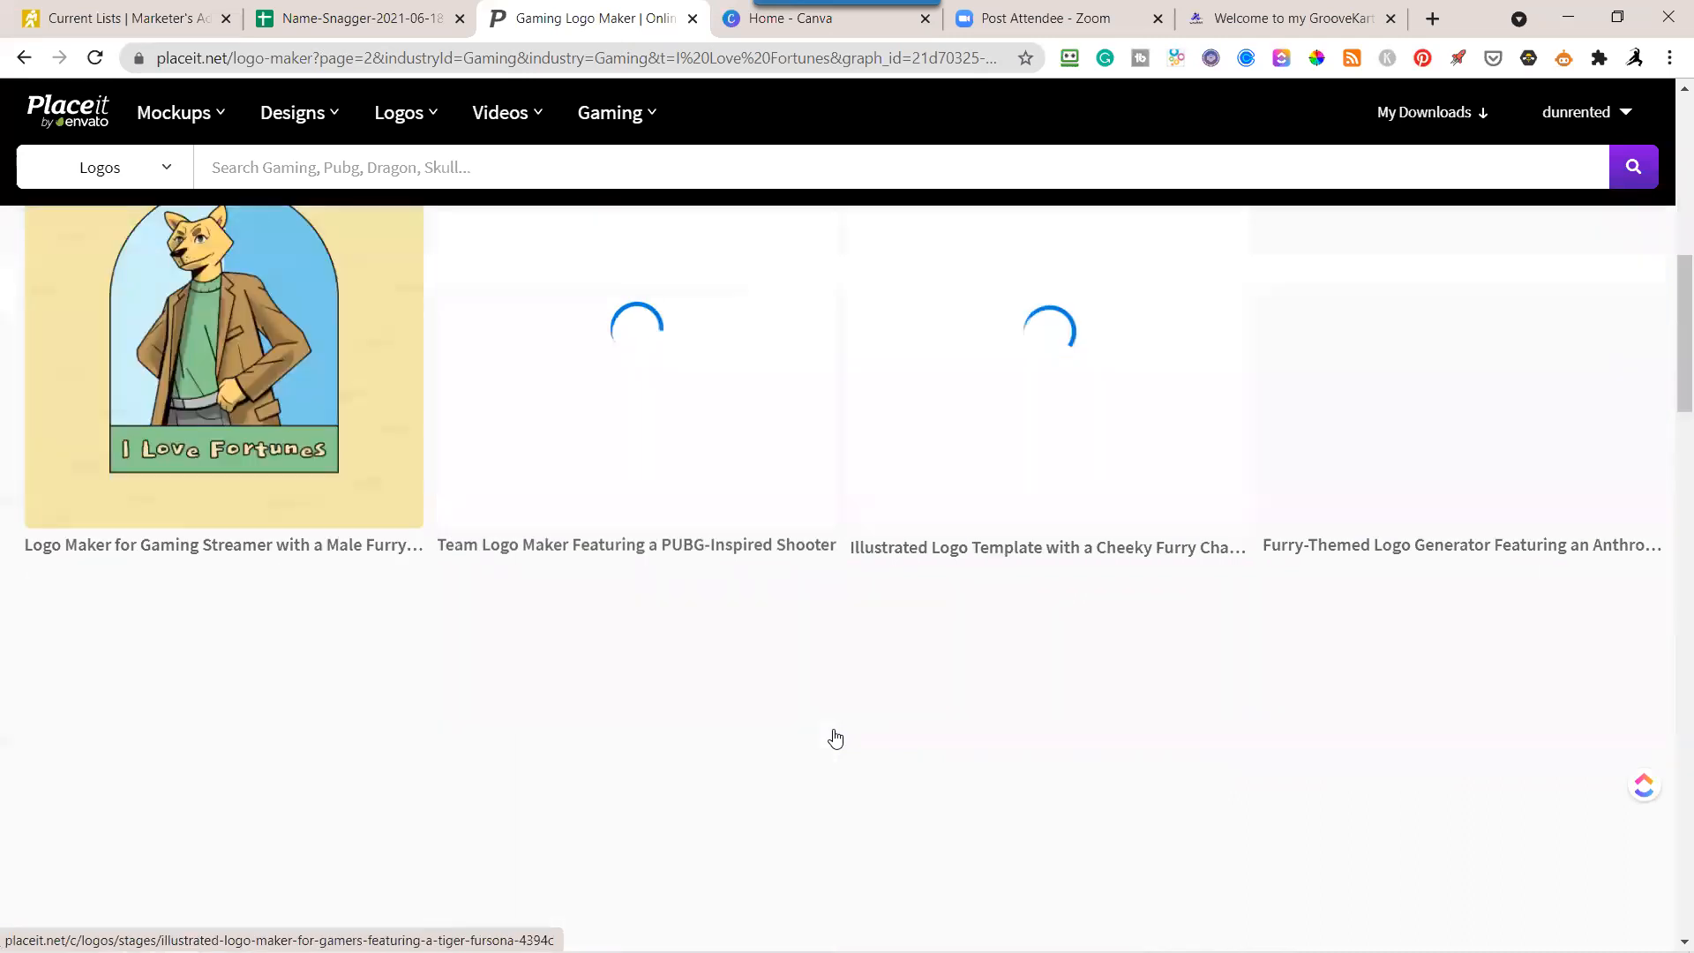
scroll(836, 739, "up", 5)
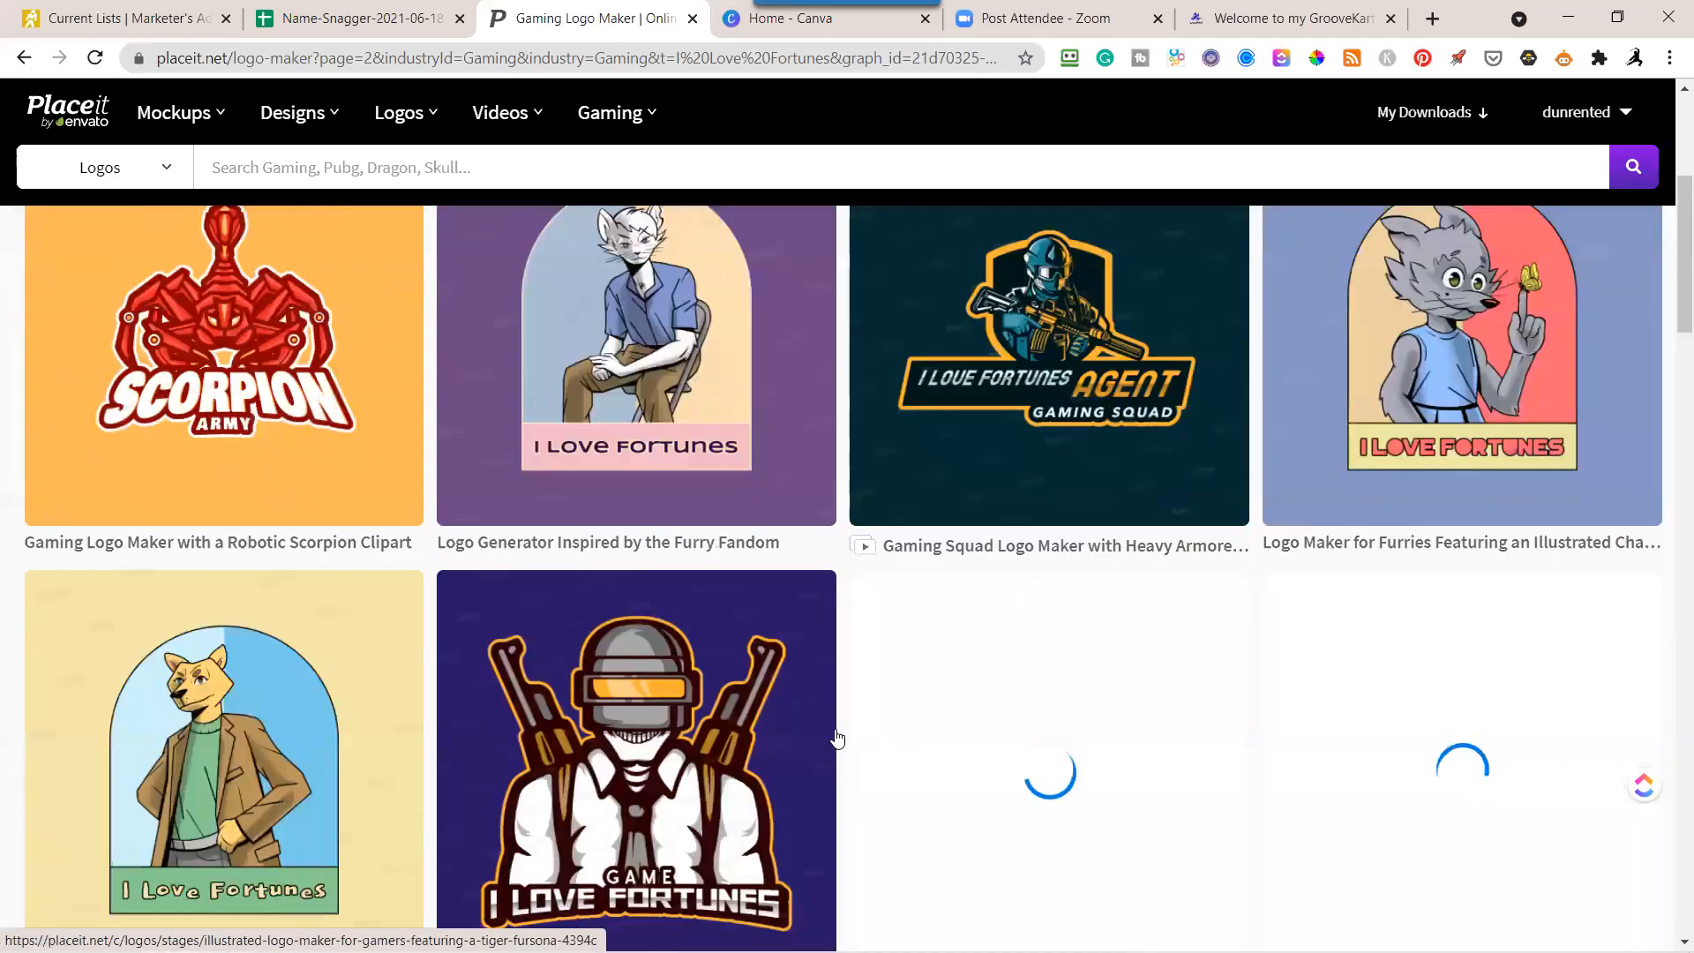
scroll(837, 739, "down", 5)
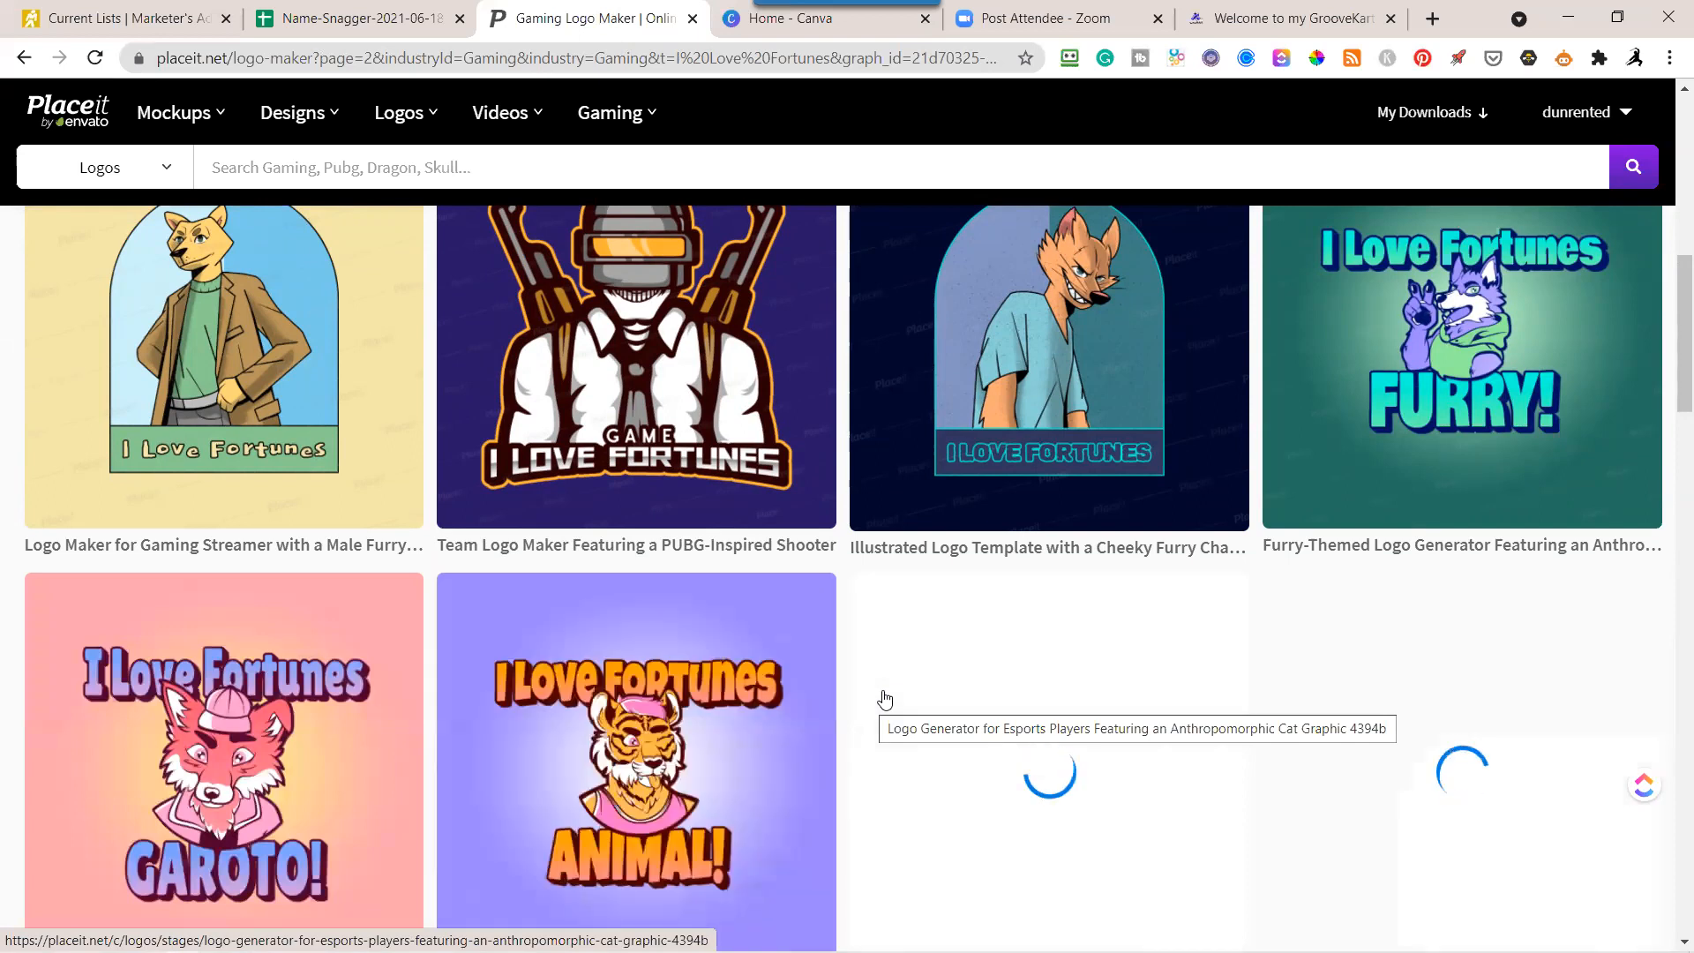
scroll(893, 697, "up", 10)
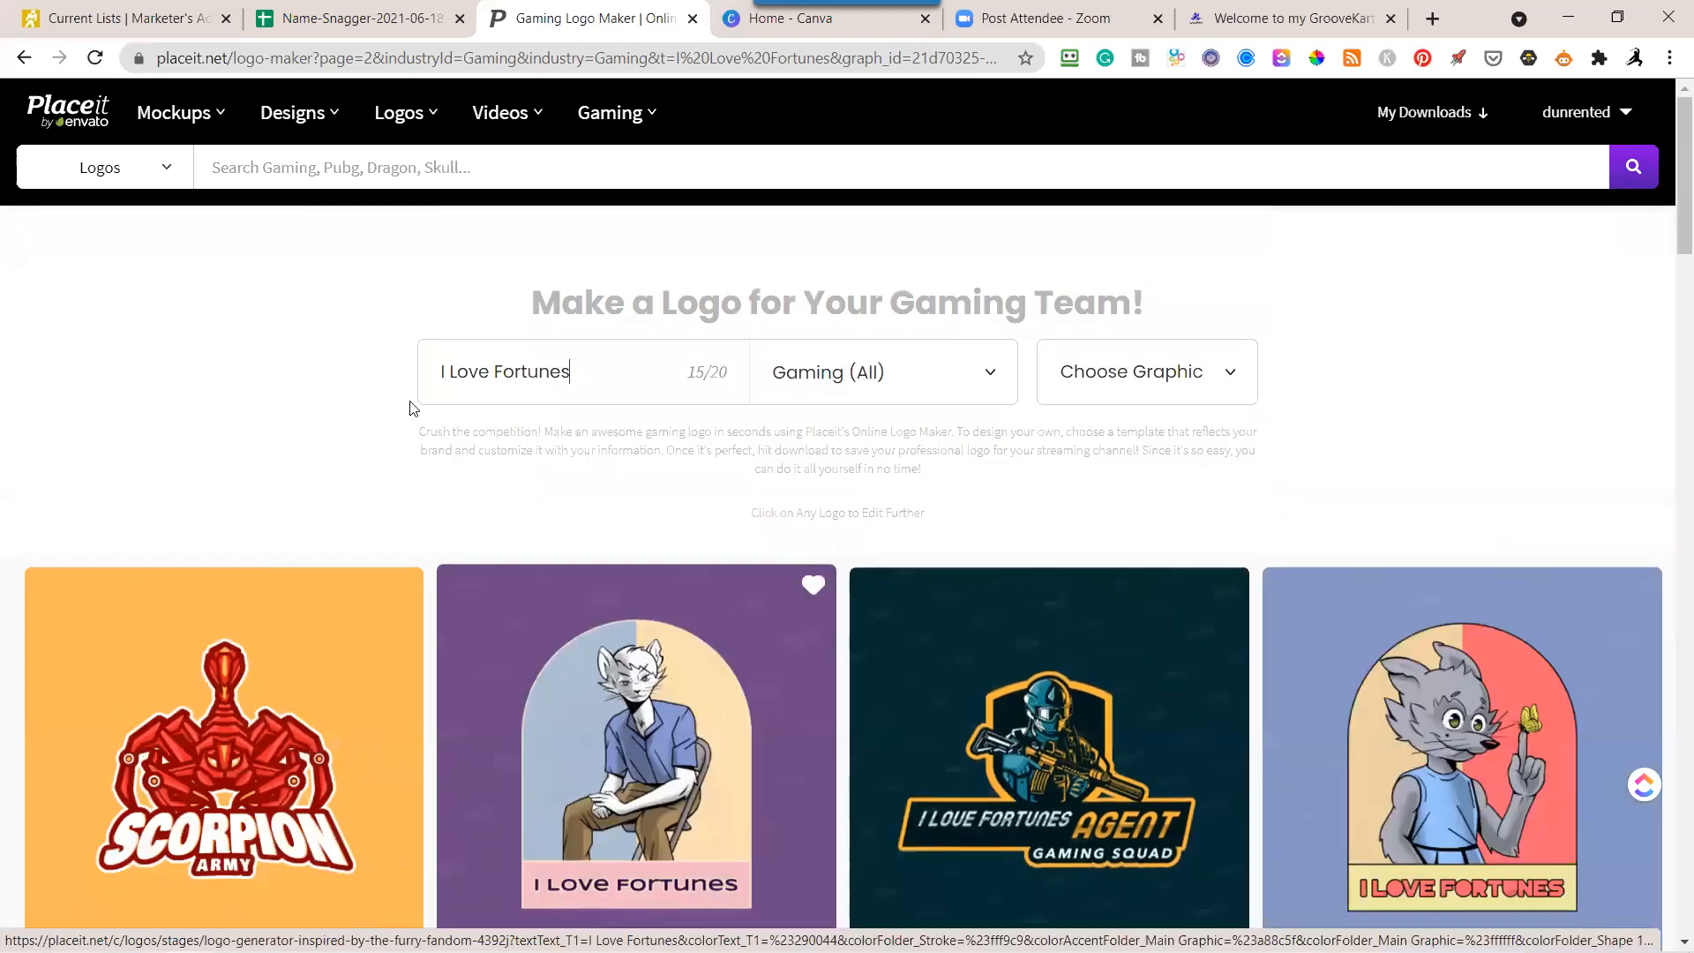
Change the logo industry from gaming to Finance for the I Love Fortunes name.
left_click(995, 378)
left_click_drag(1011, 503, 1023, 670)
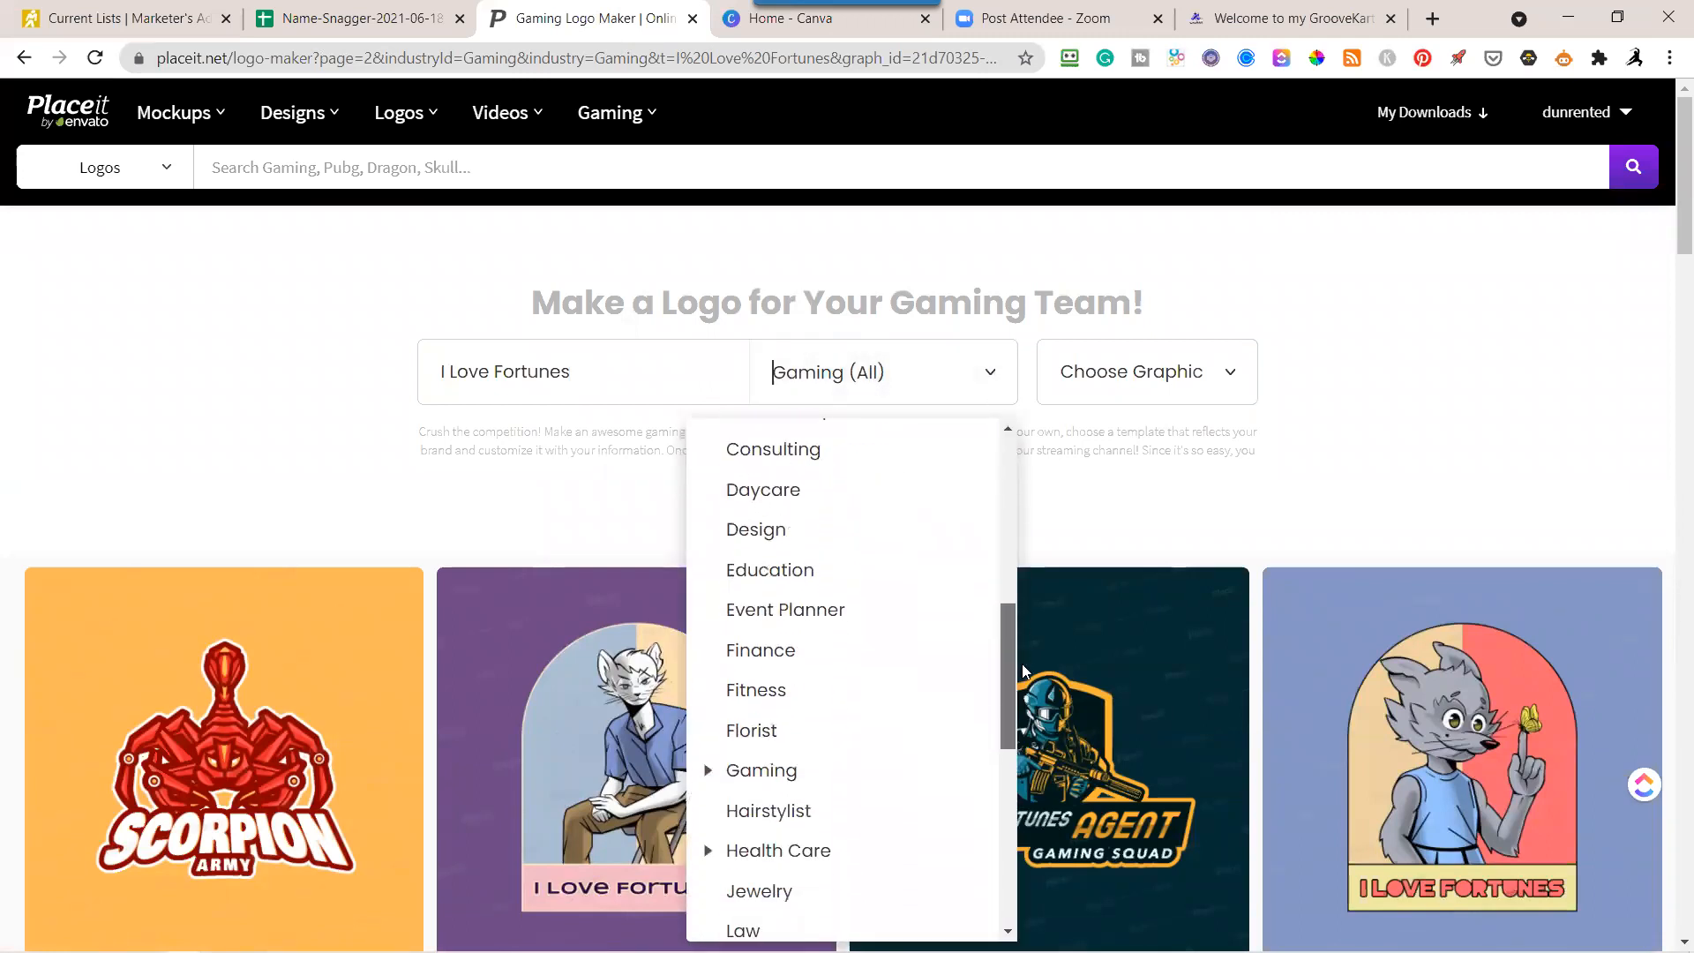
left_click(762, 668)
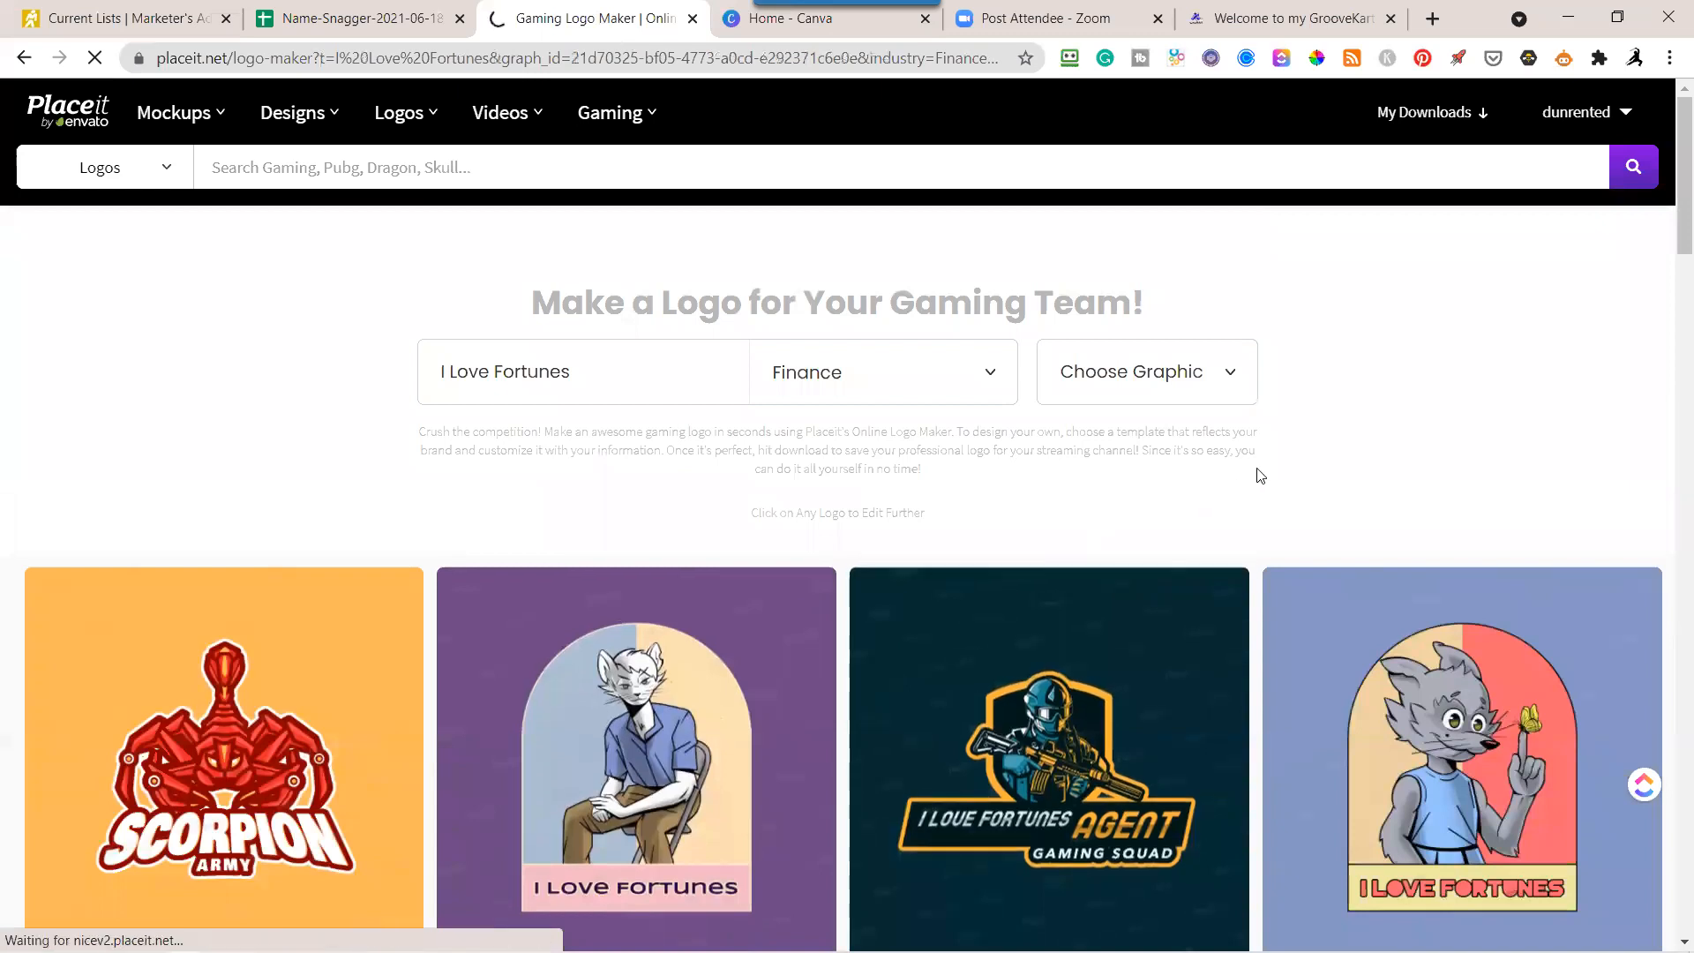
Examine the finance logo templates generated for the I Love Fortunes name.
left_click(944, 384)
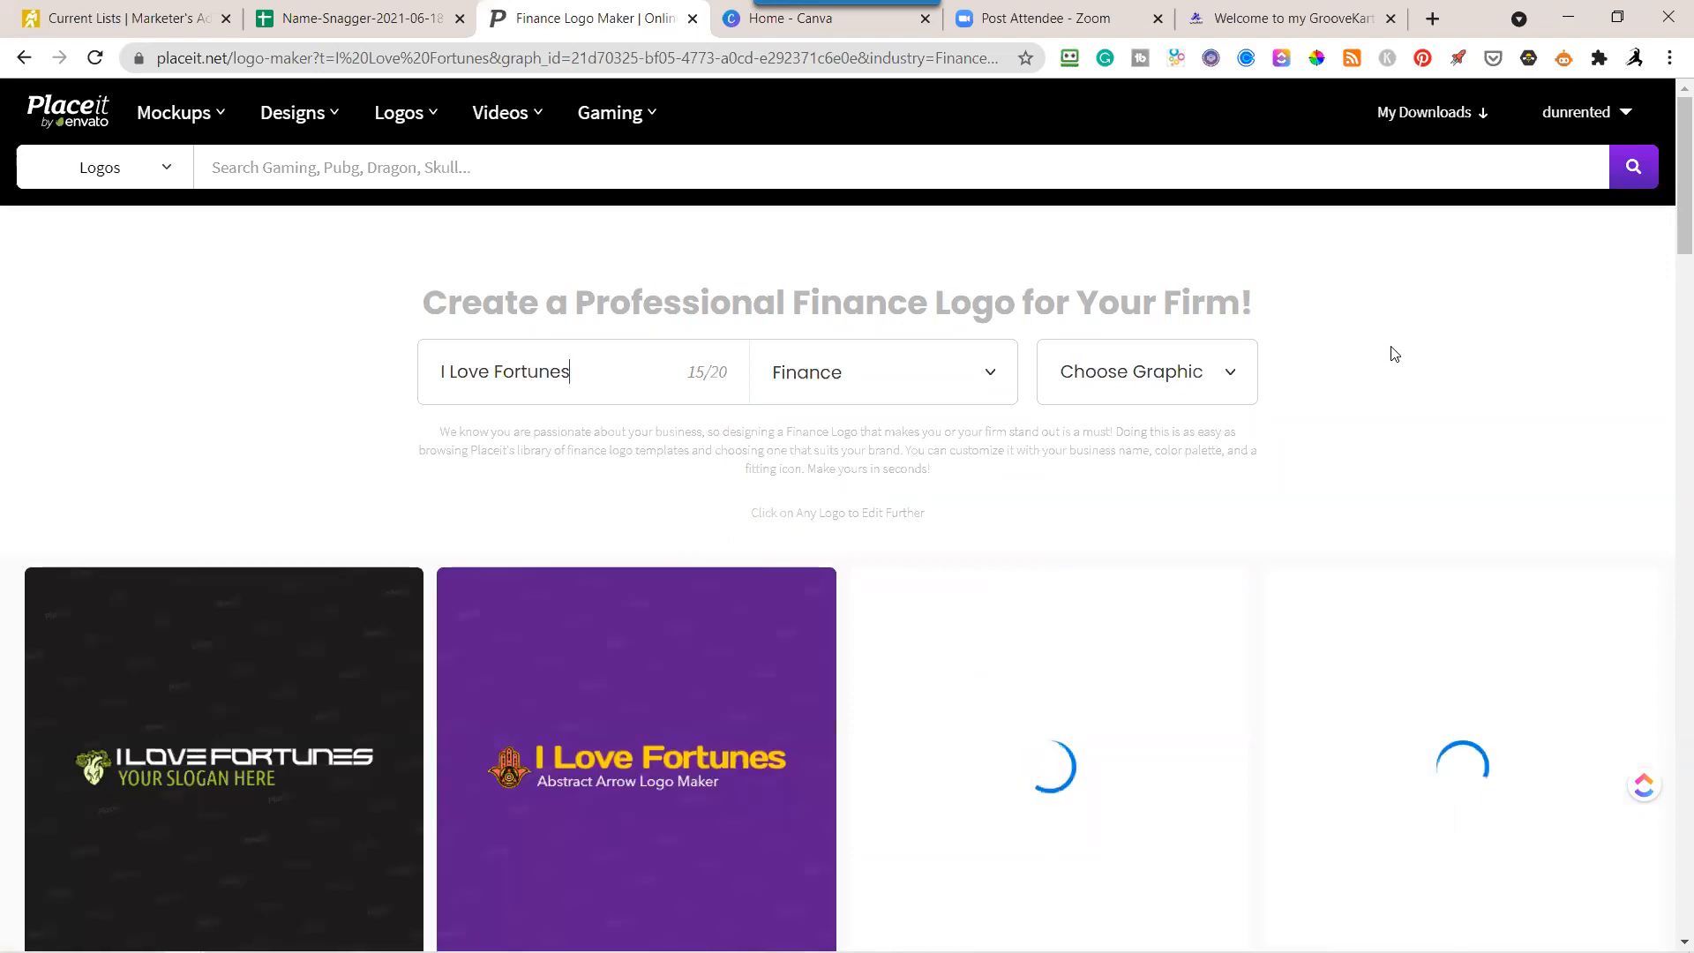
scroll(1394, 354, "down", 3)
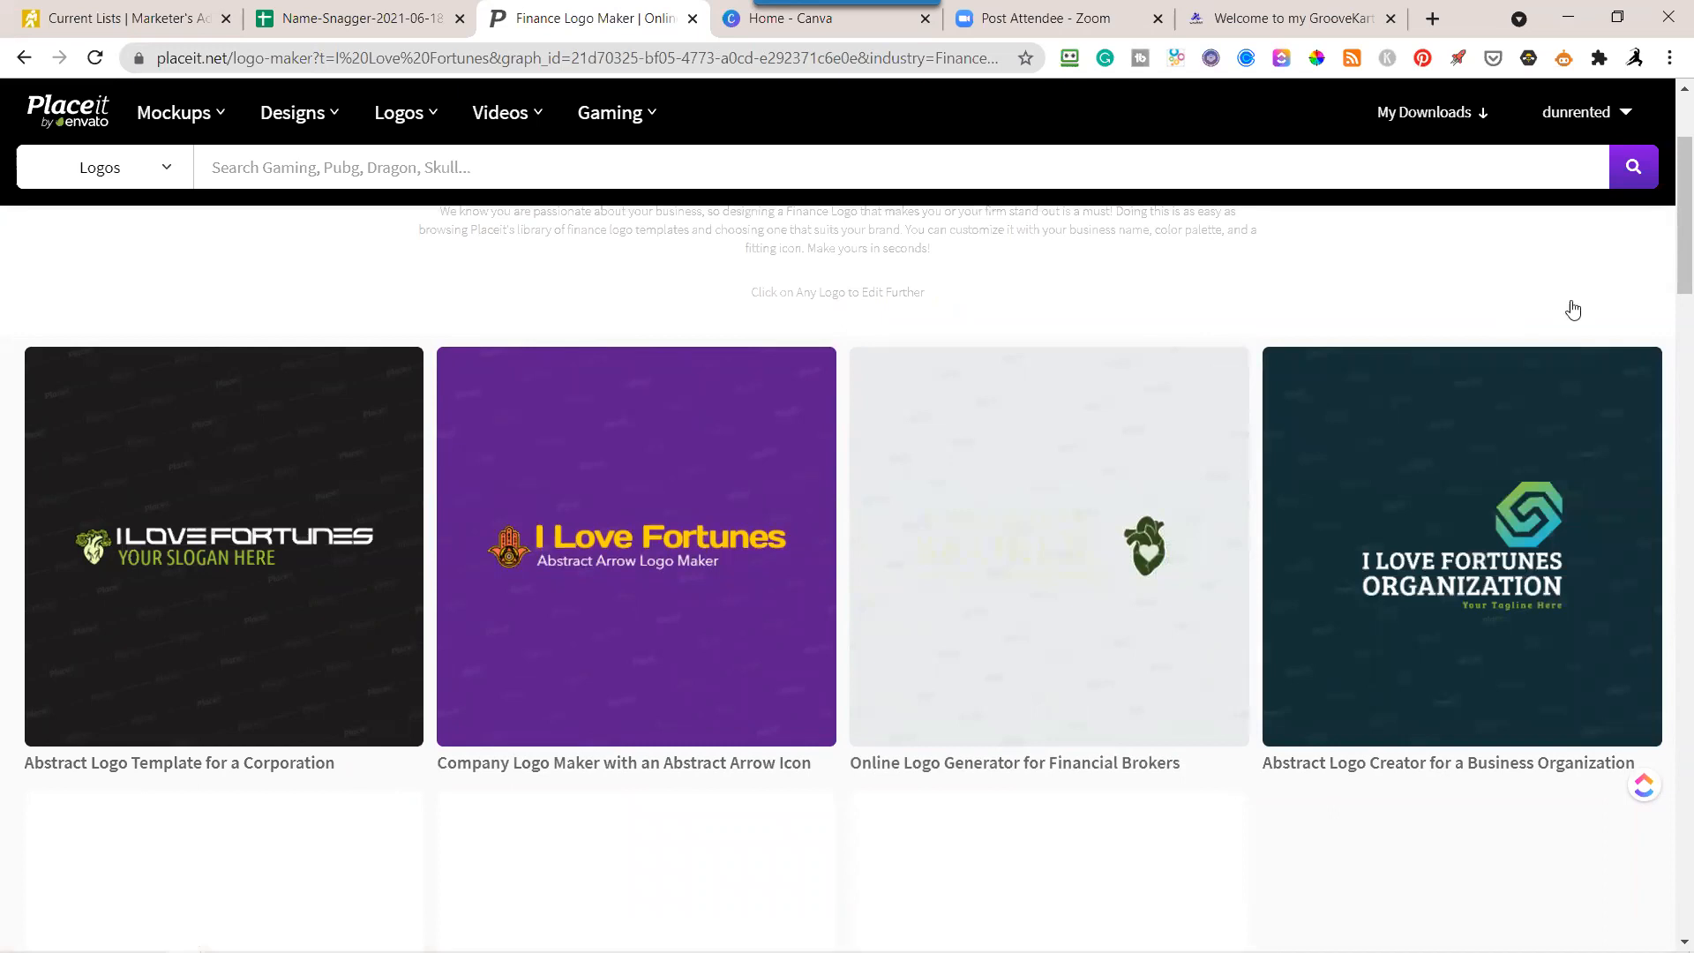
scroll(1573, 309, "down", 5)
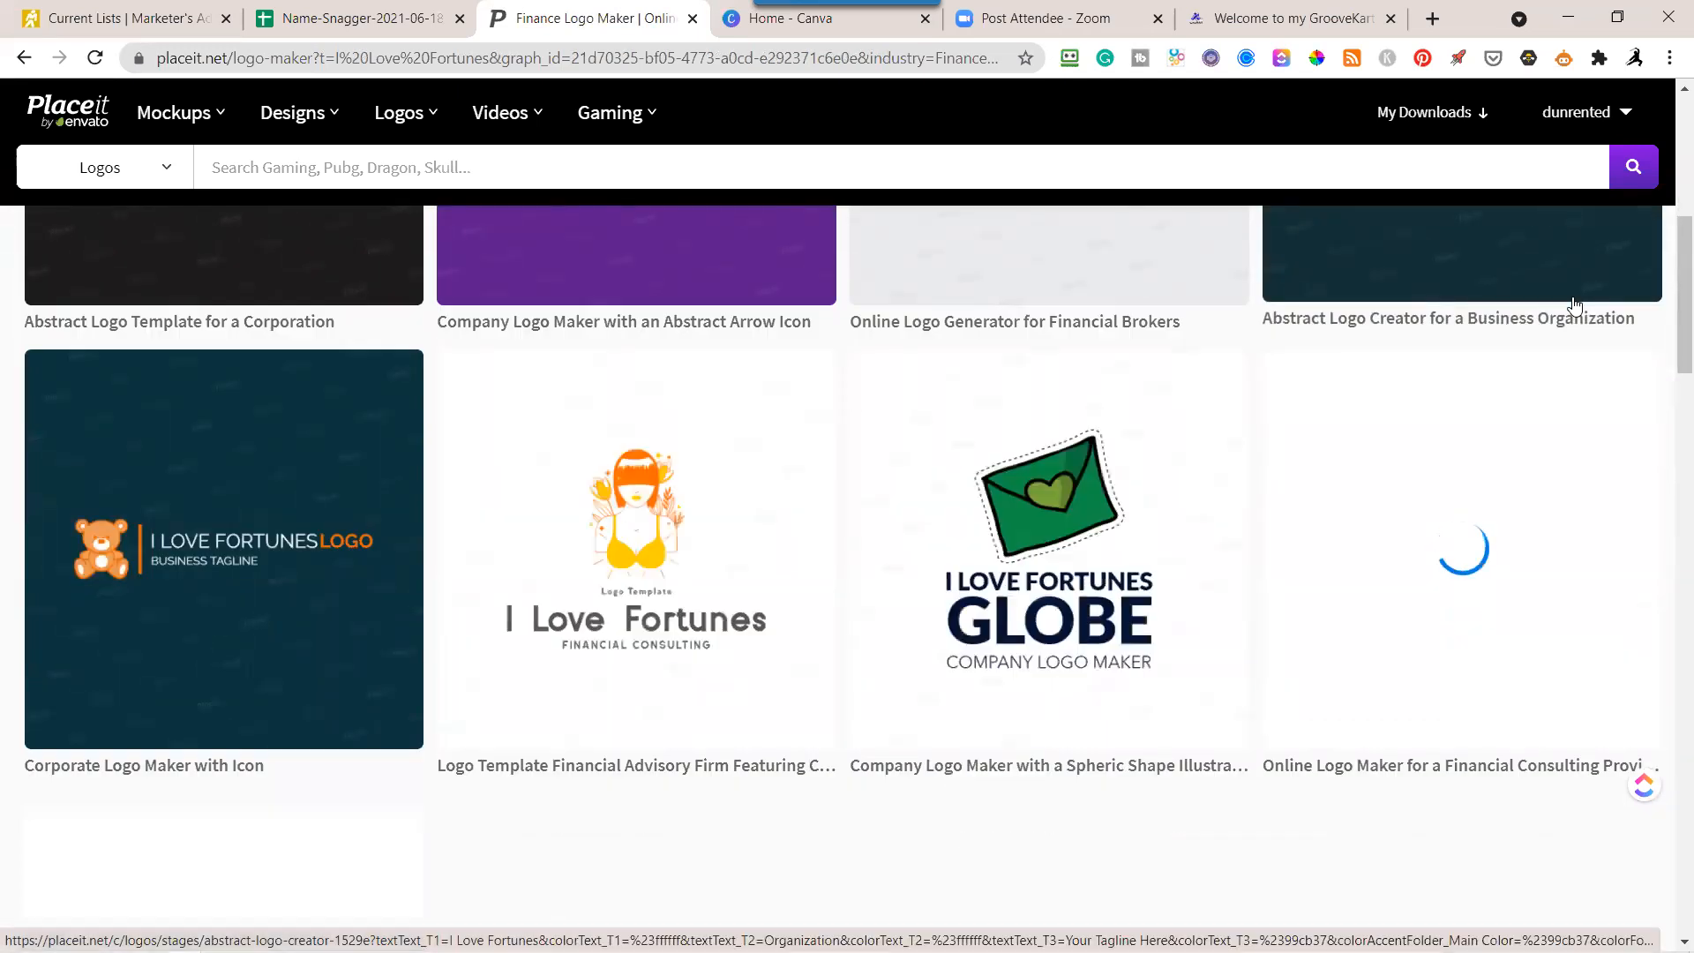
scroll(1575, 305, "up", 3)
scroll(1575, 304, "down", 3)
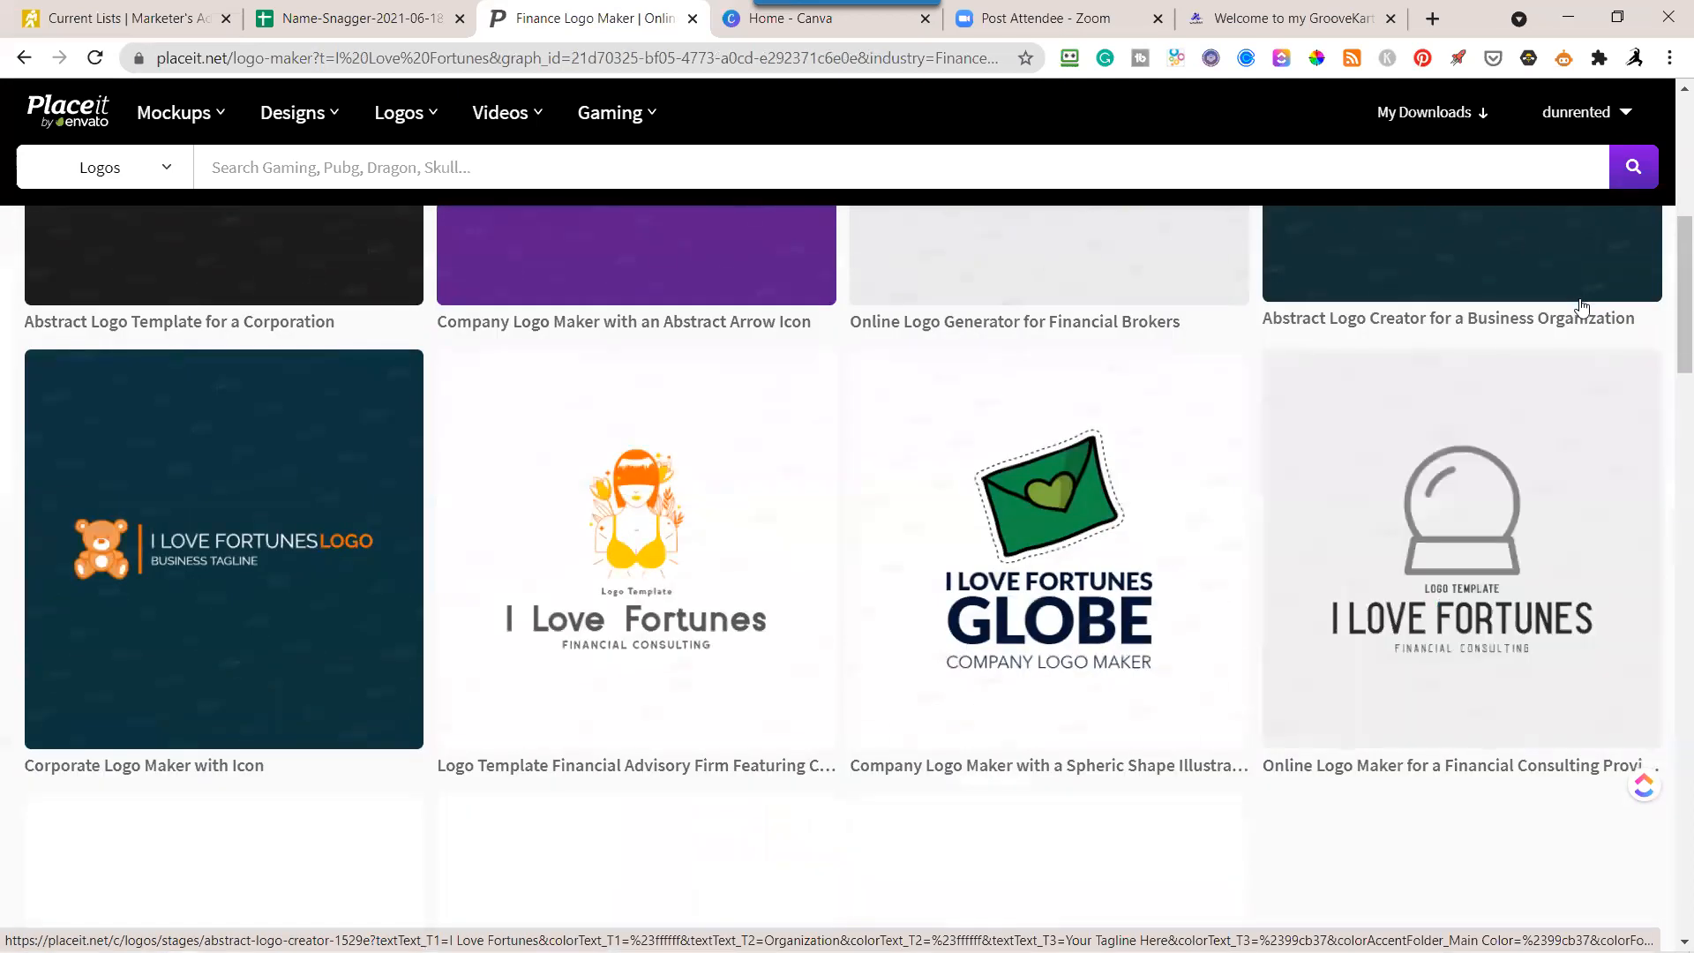
scroll(1602, 316, "down", 3)
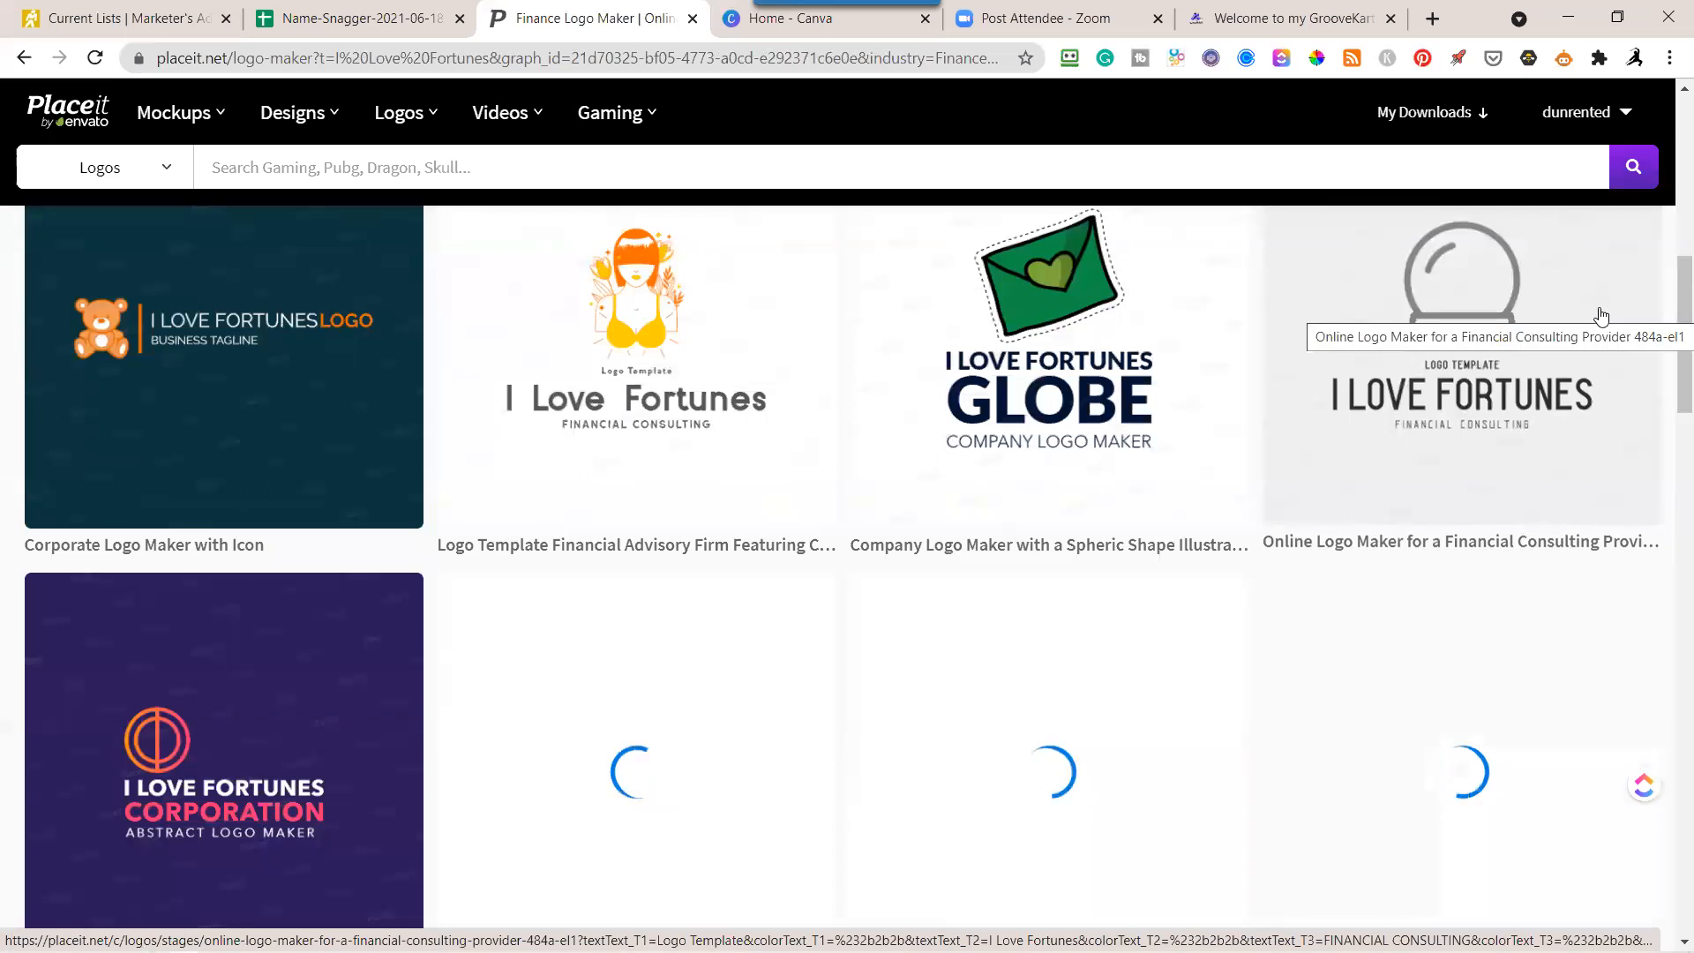
scroll(1621, 443, "down", 5)
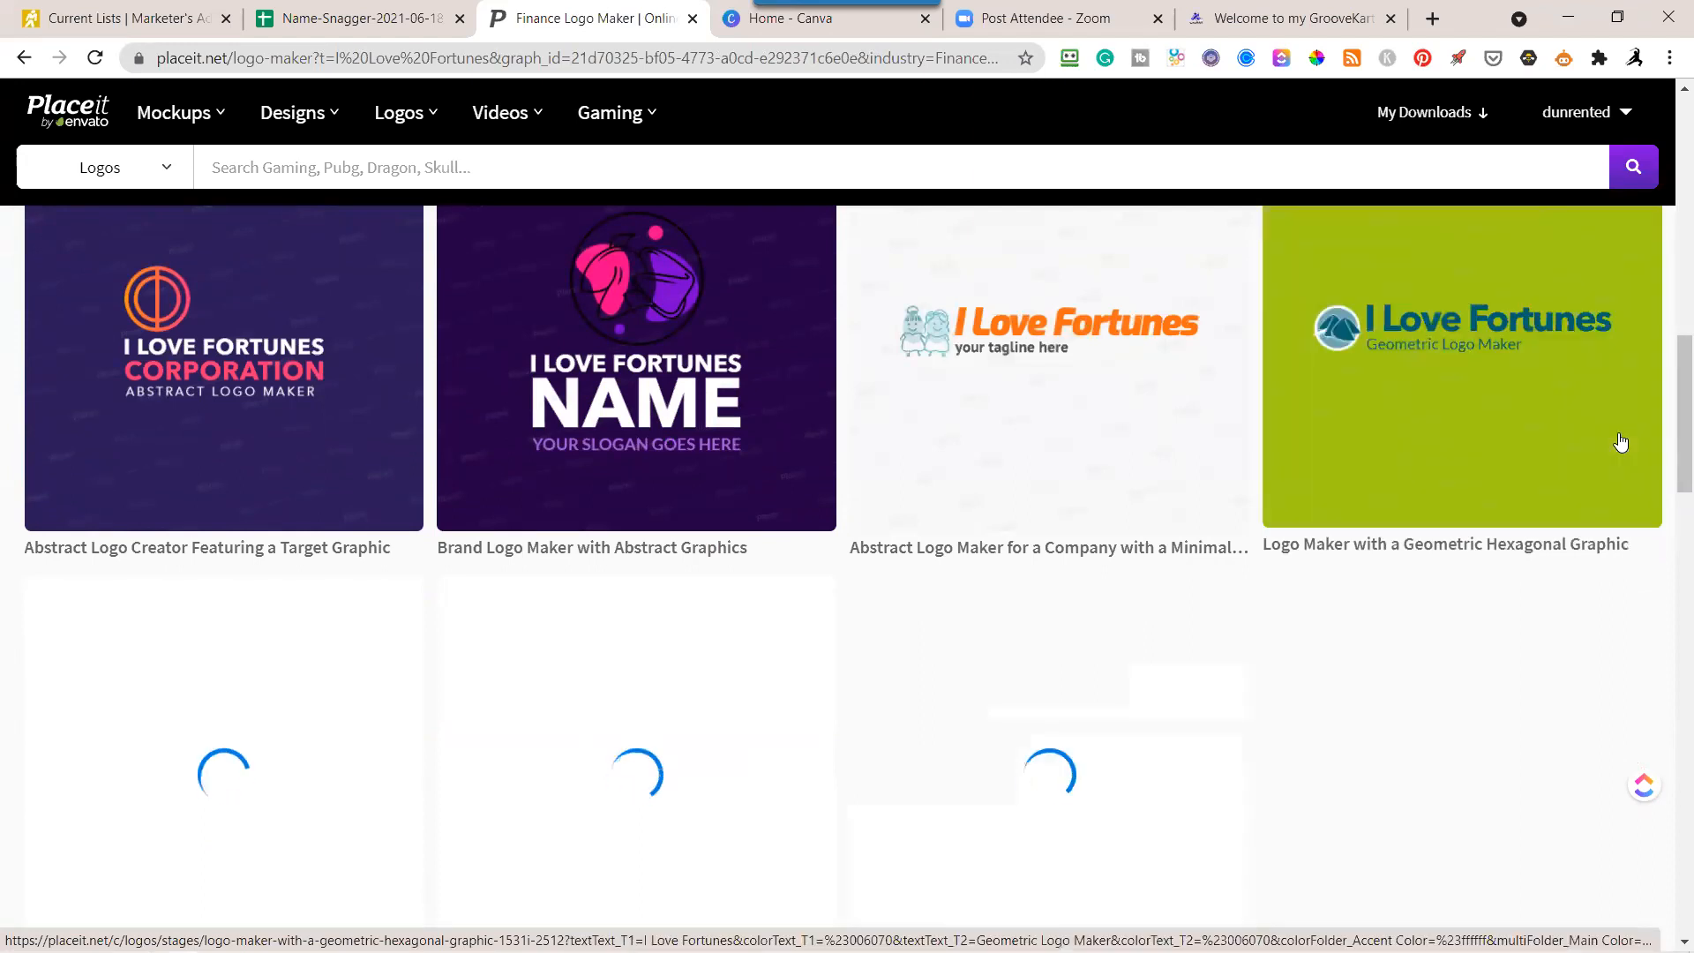
scroll(1624, 441, "down", 3)
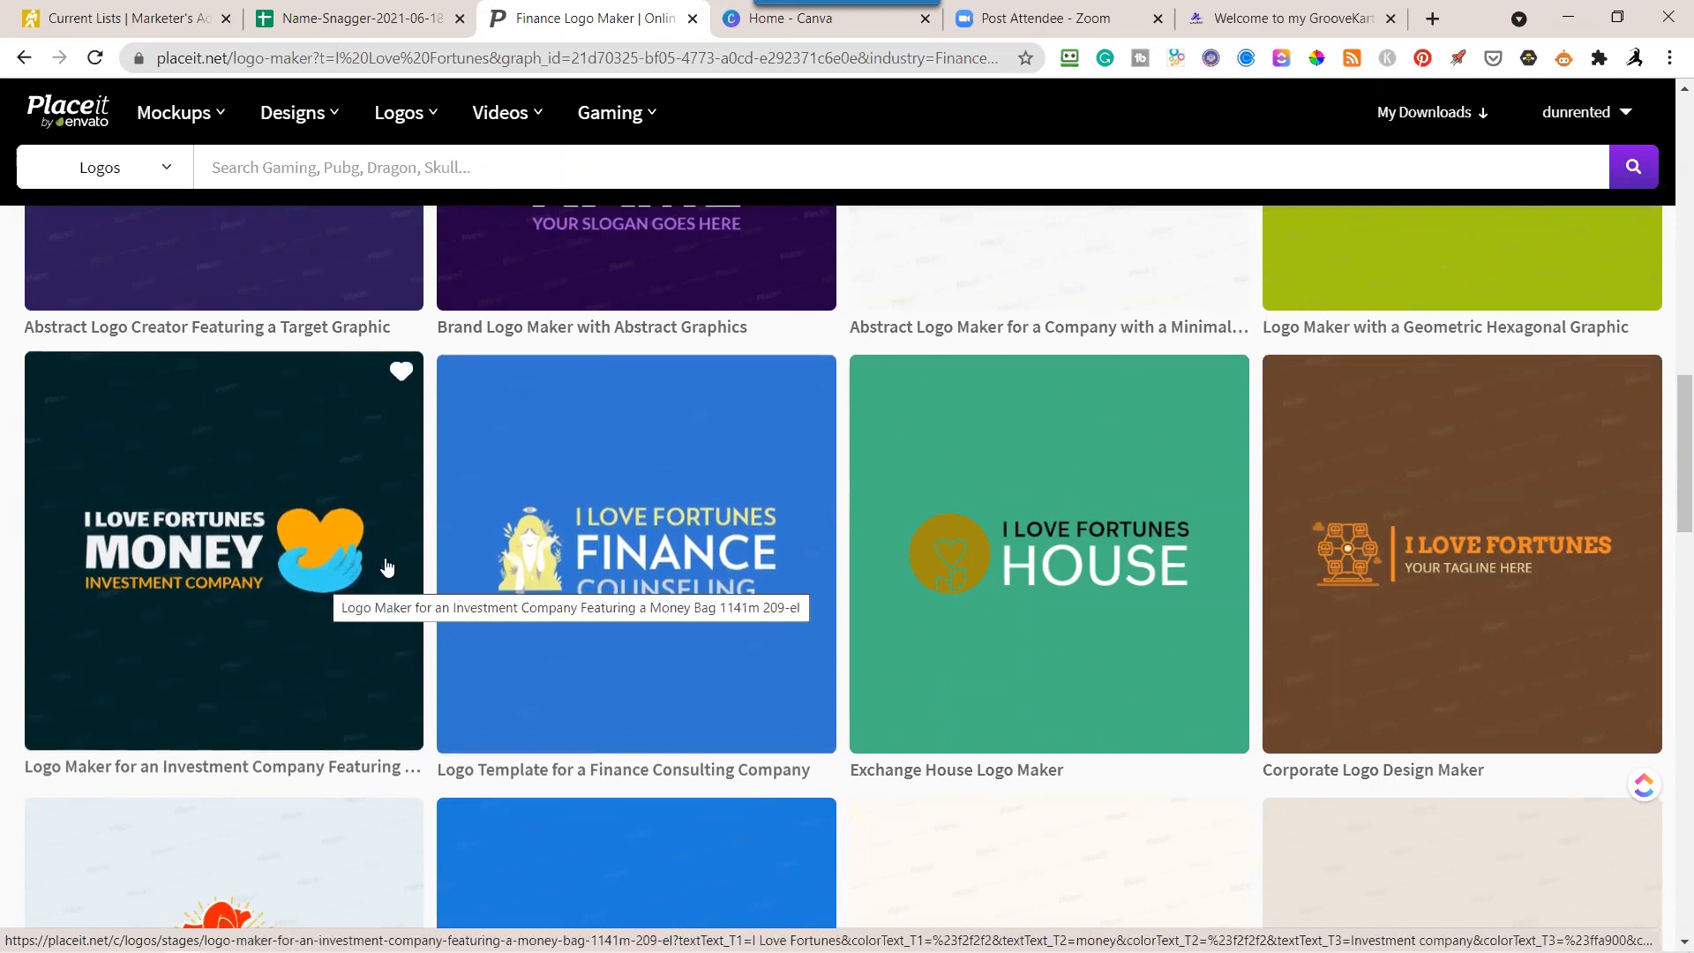
scroll(776, 612, "down", 2)
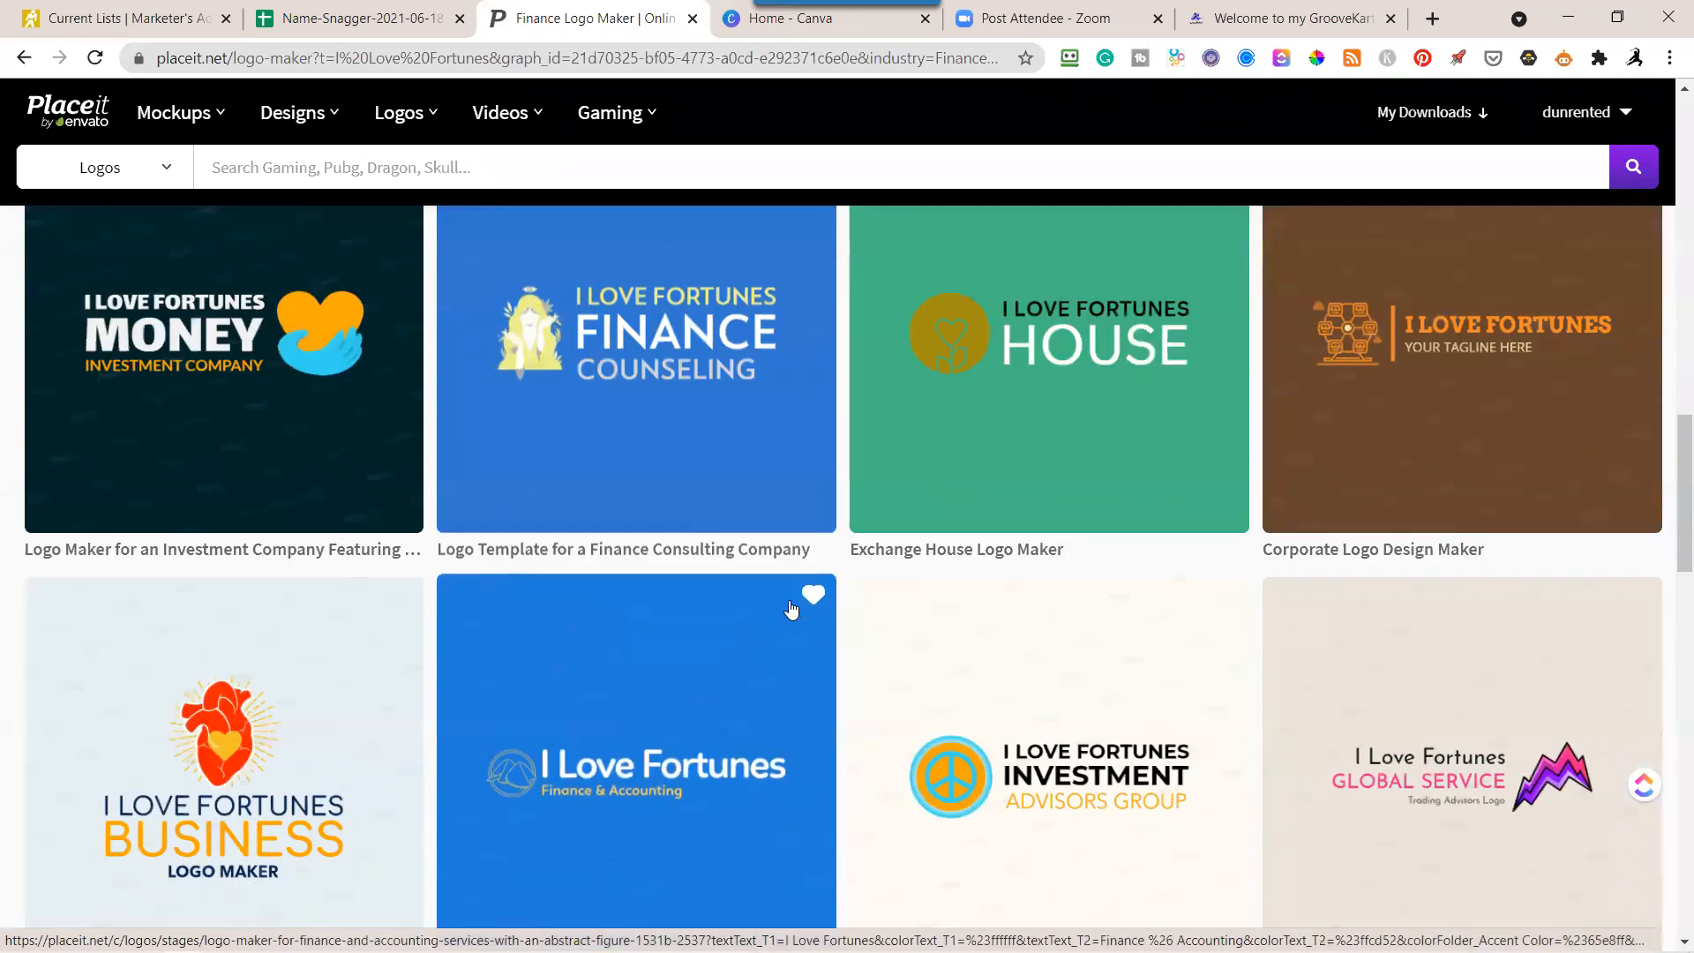
scroll(791, 610, "down", 2)
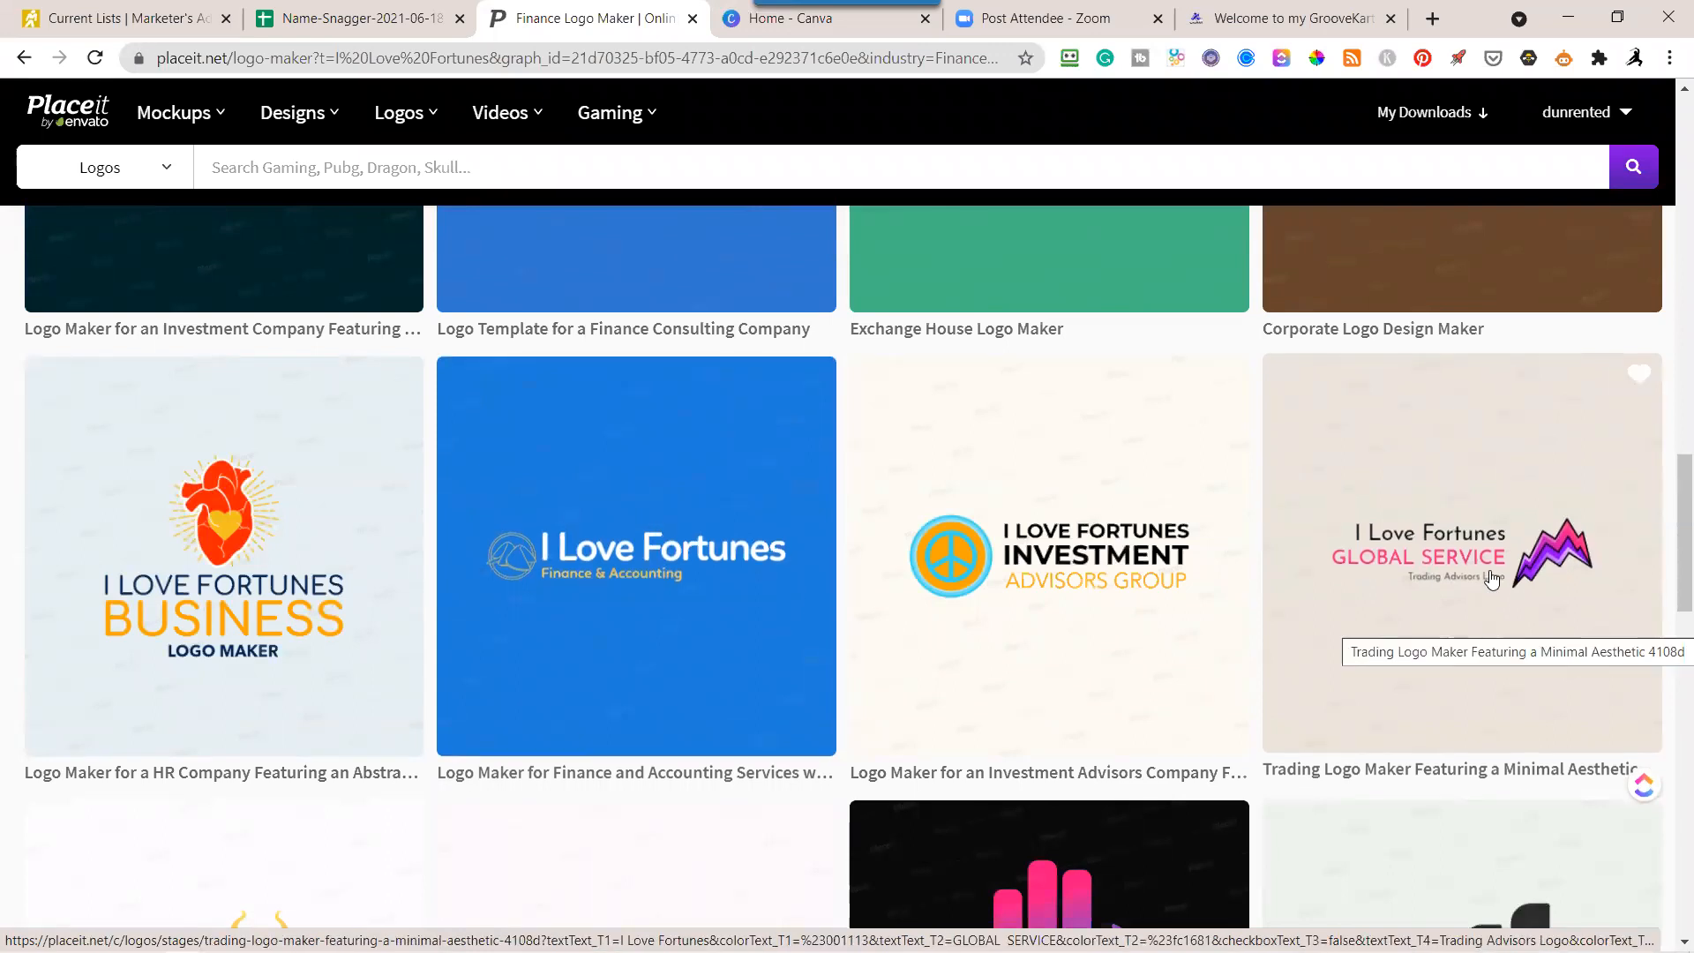
scroll(1458, 570, "down", 2)
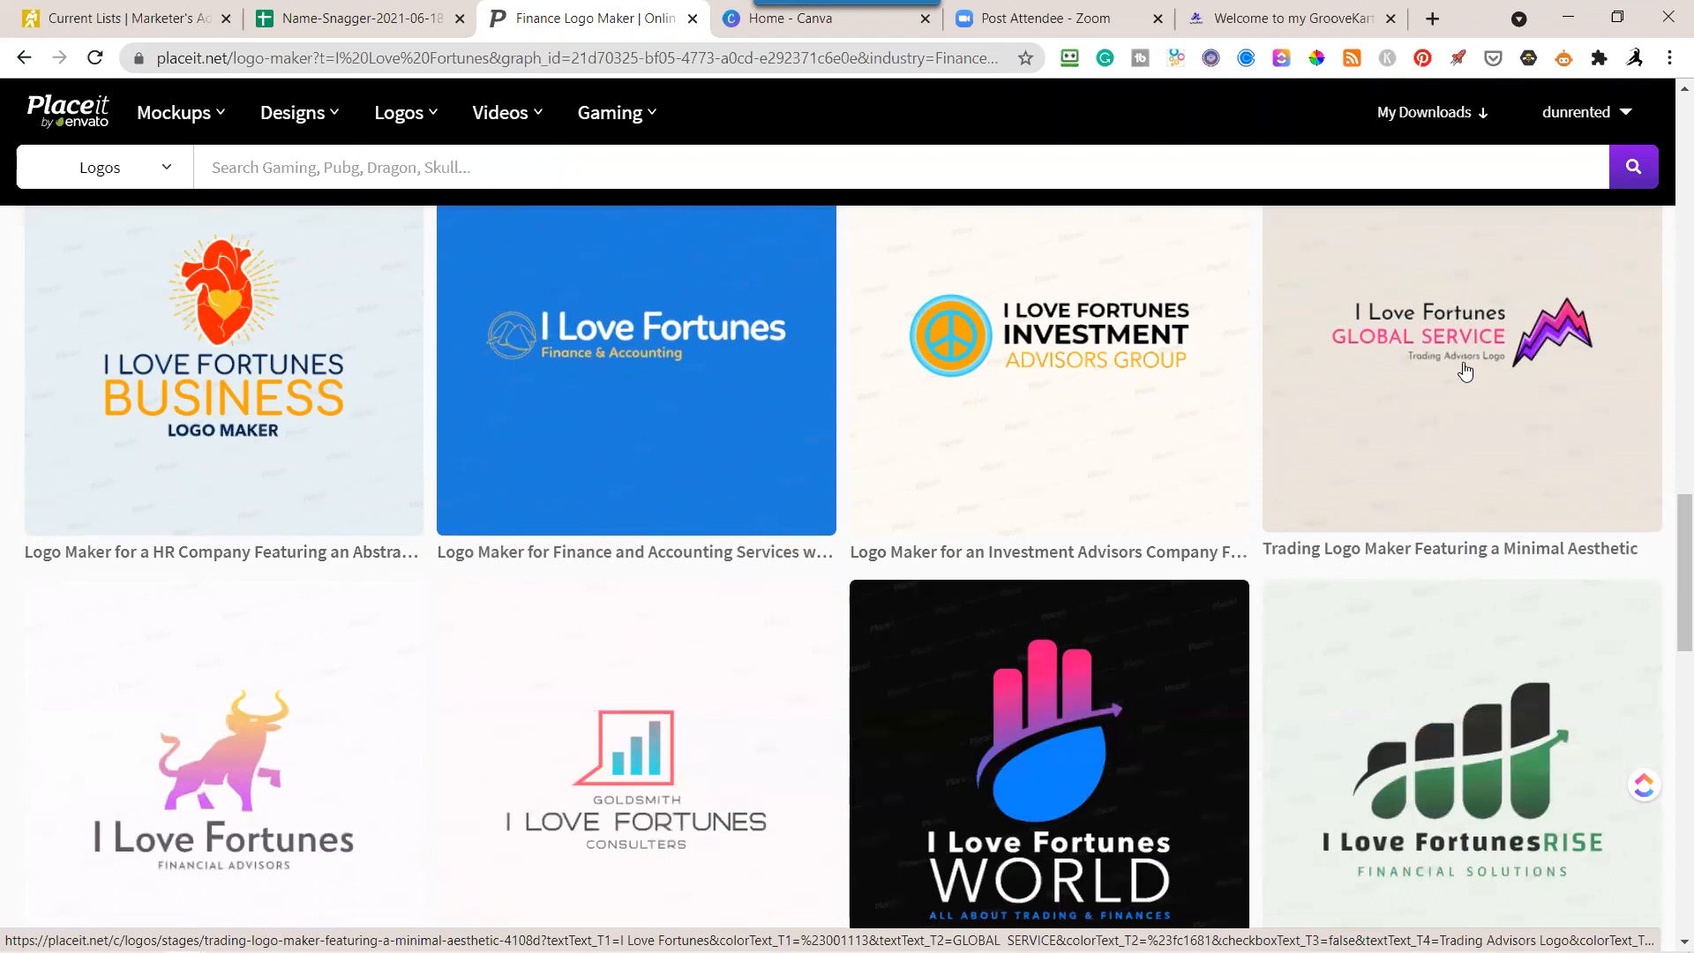
Open the "I Love Fortunes Rise" financial solutions template with the rising green bars and hide its RISE text.
scroll(1441, 377, "down", 2)
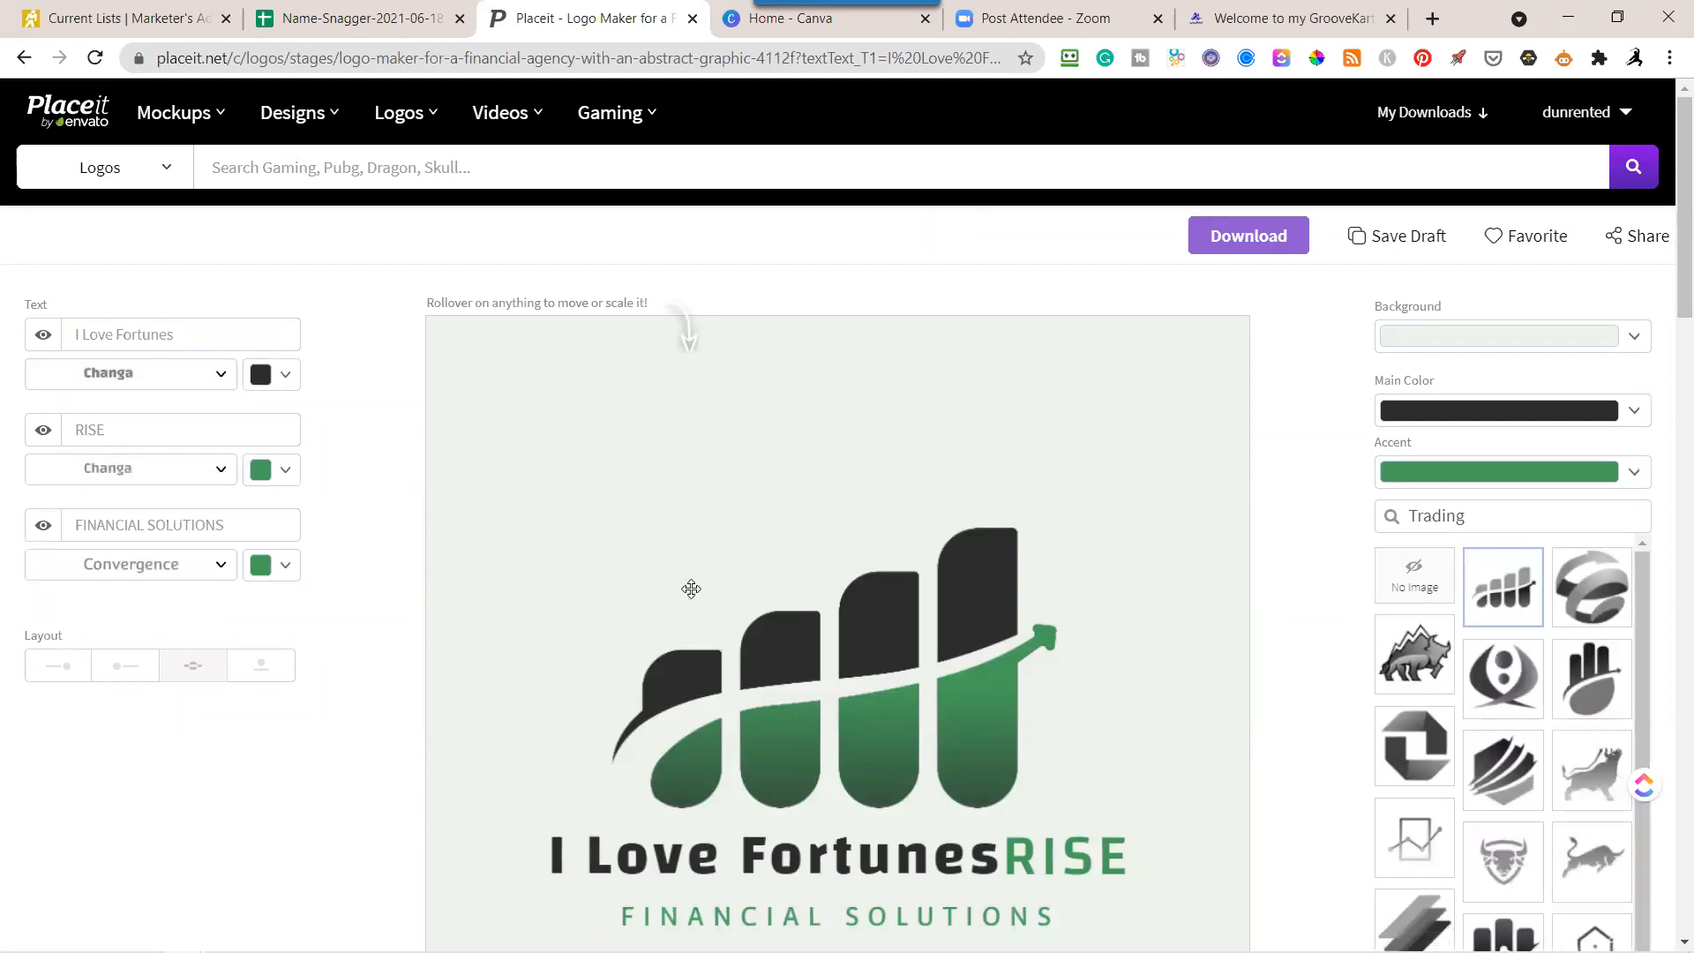
scroll(793, 590, "down", 3)
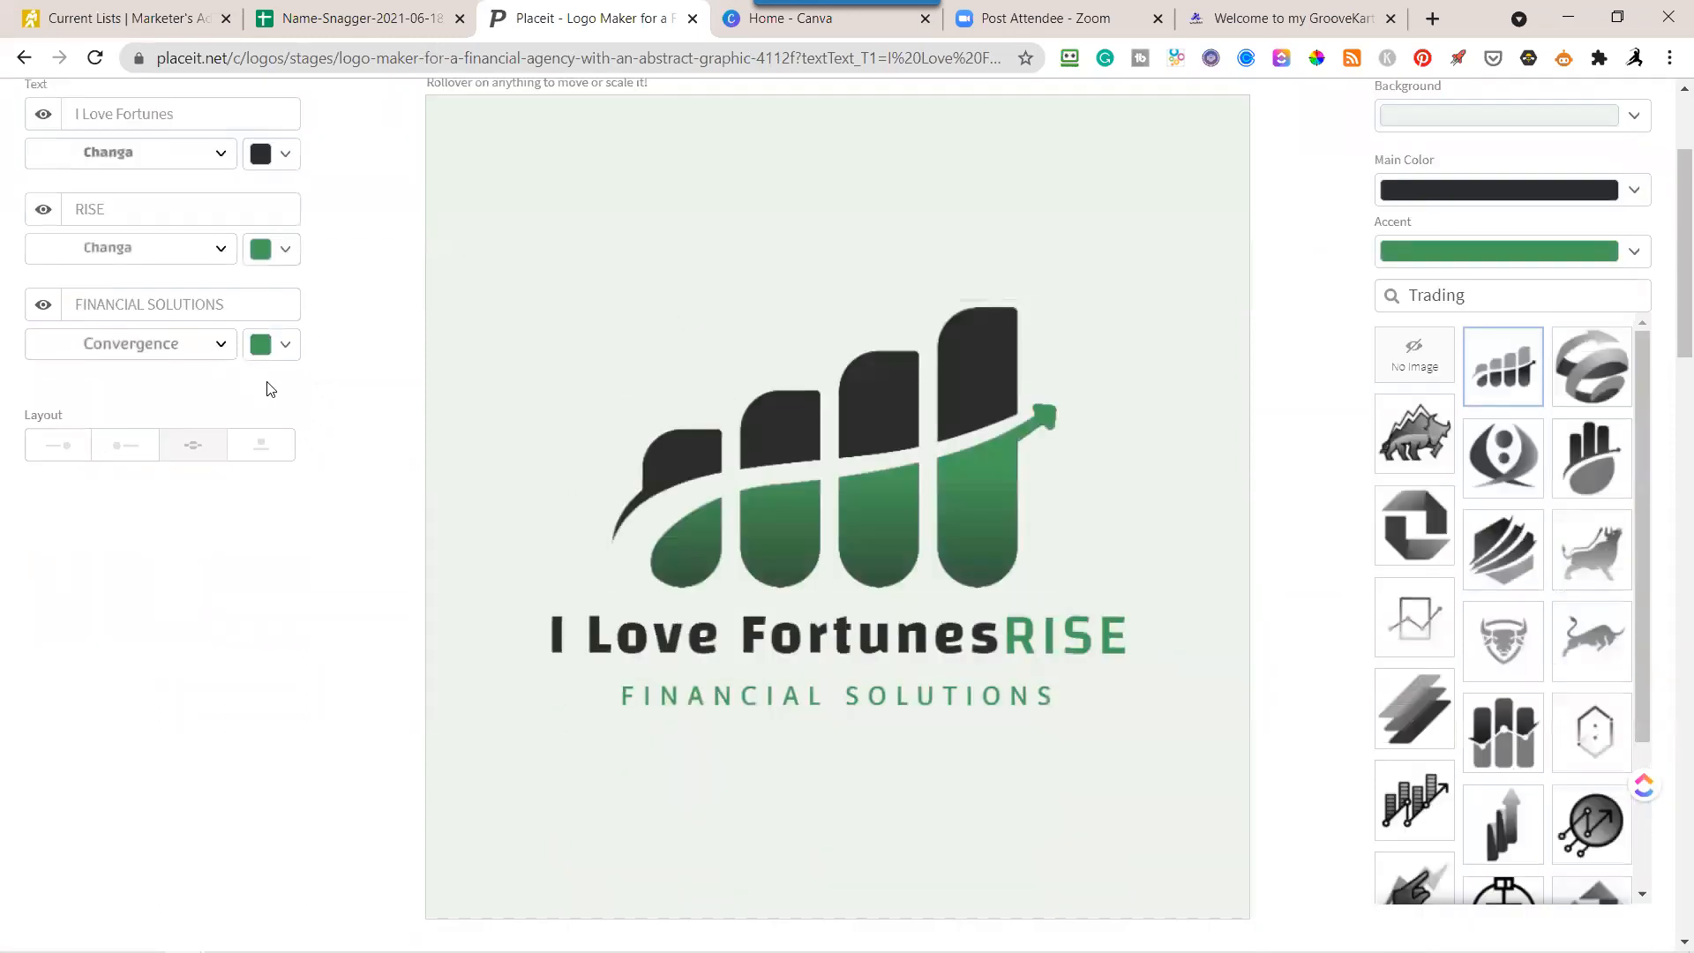
scroll(270, 389, "up", 3)
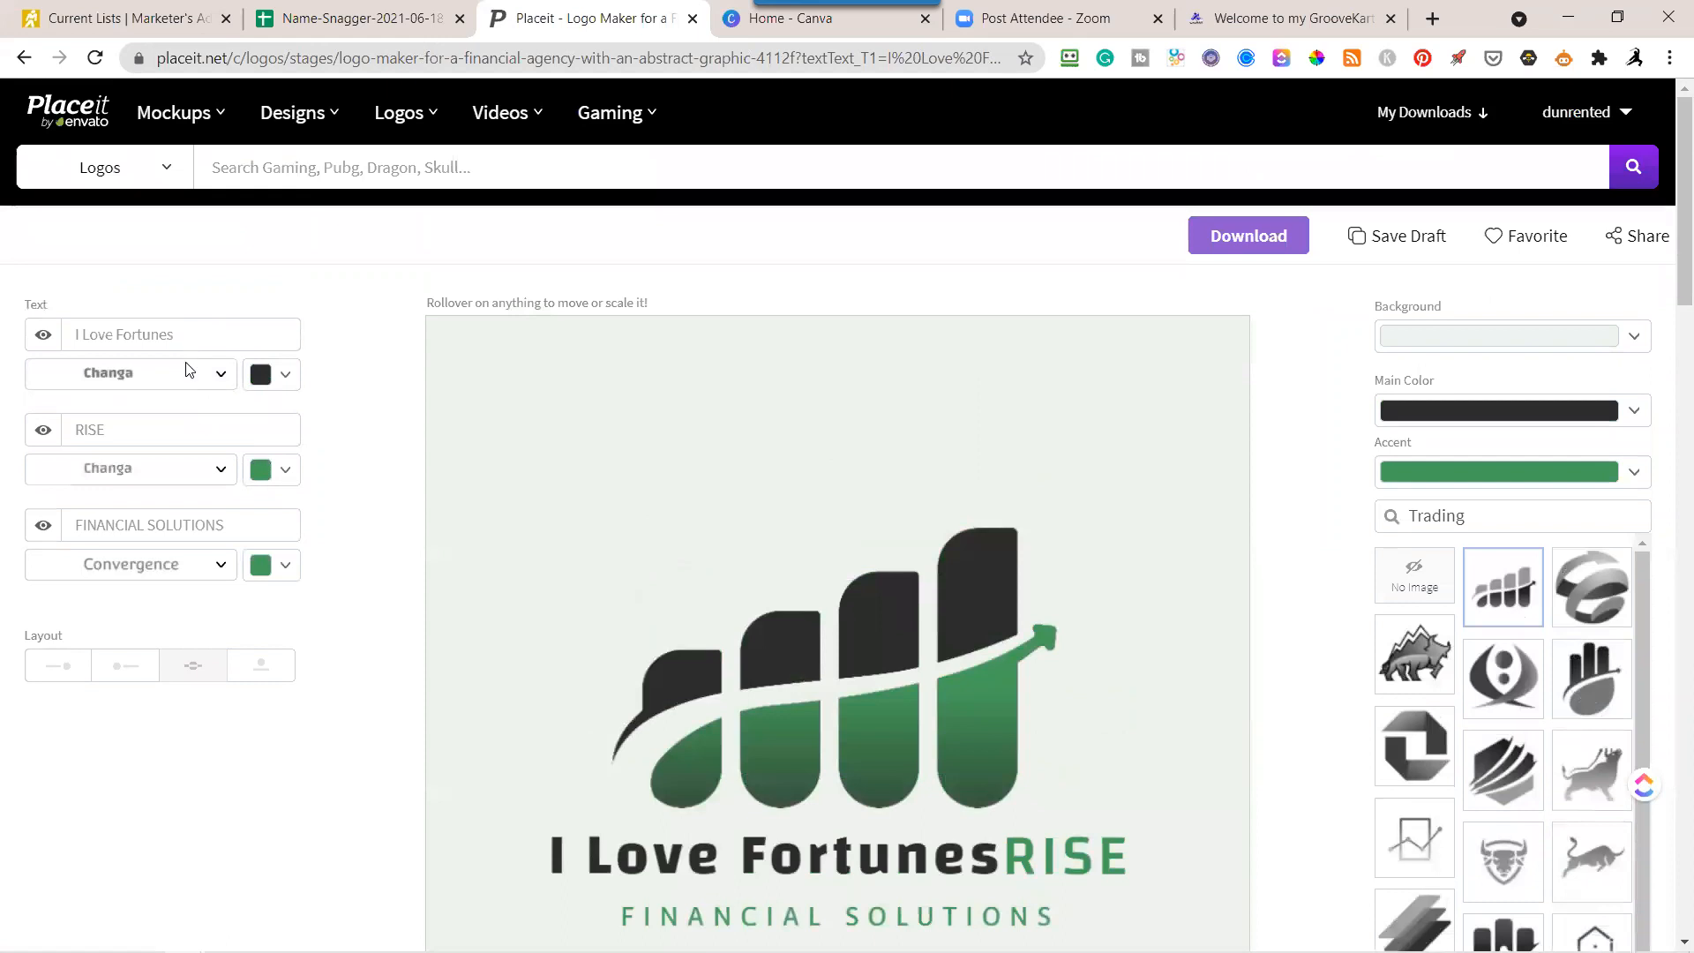
left_click(43, 432)
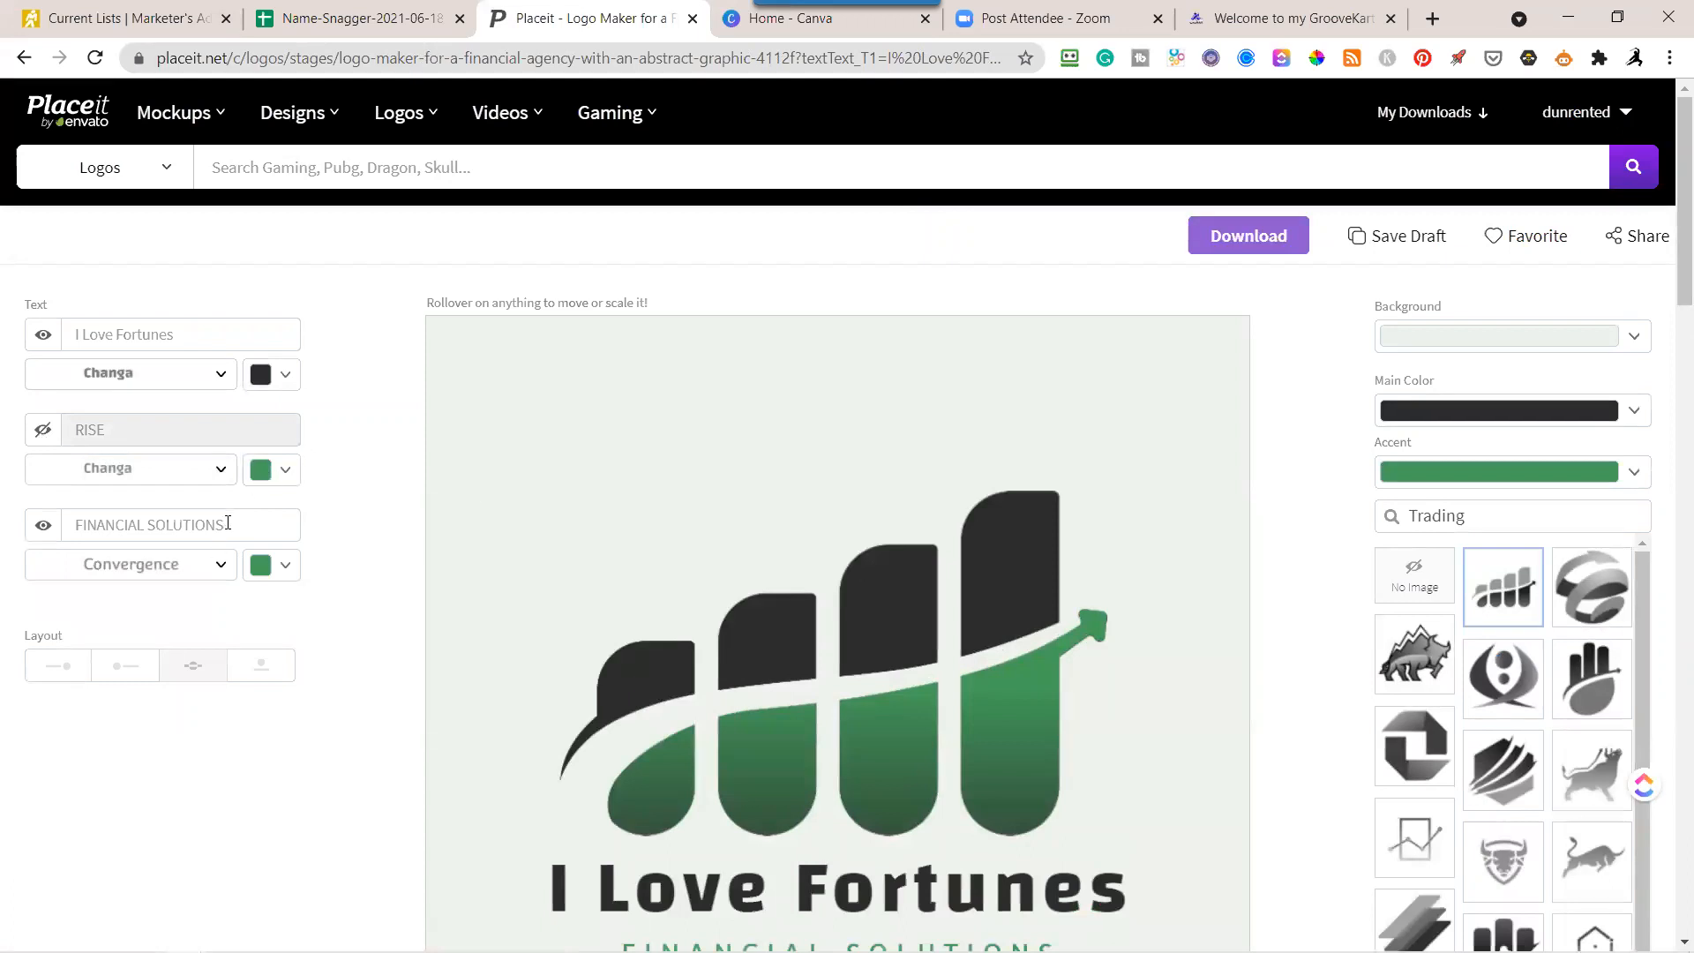
Replace the FINANCIAL SOLUTIONS tagline with "Personal Finance Training".
left_click_drag(228, 522, 64, 525)
type("P")
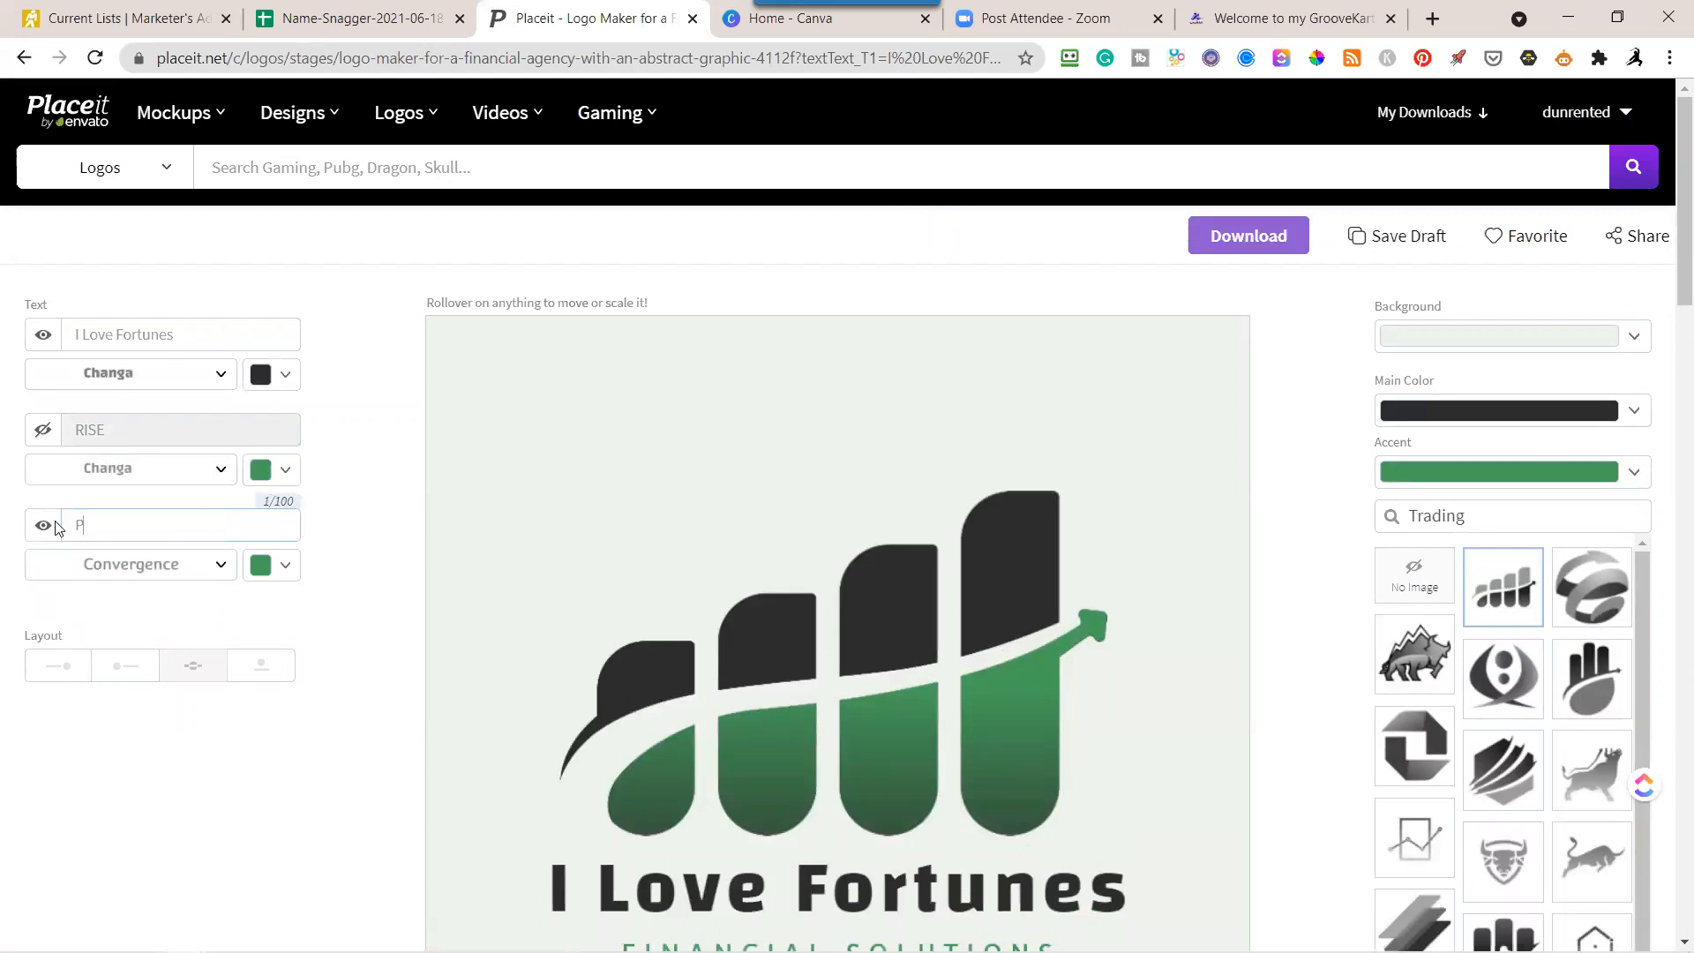
type("ersonal Finance Train")
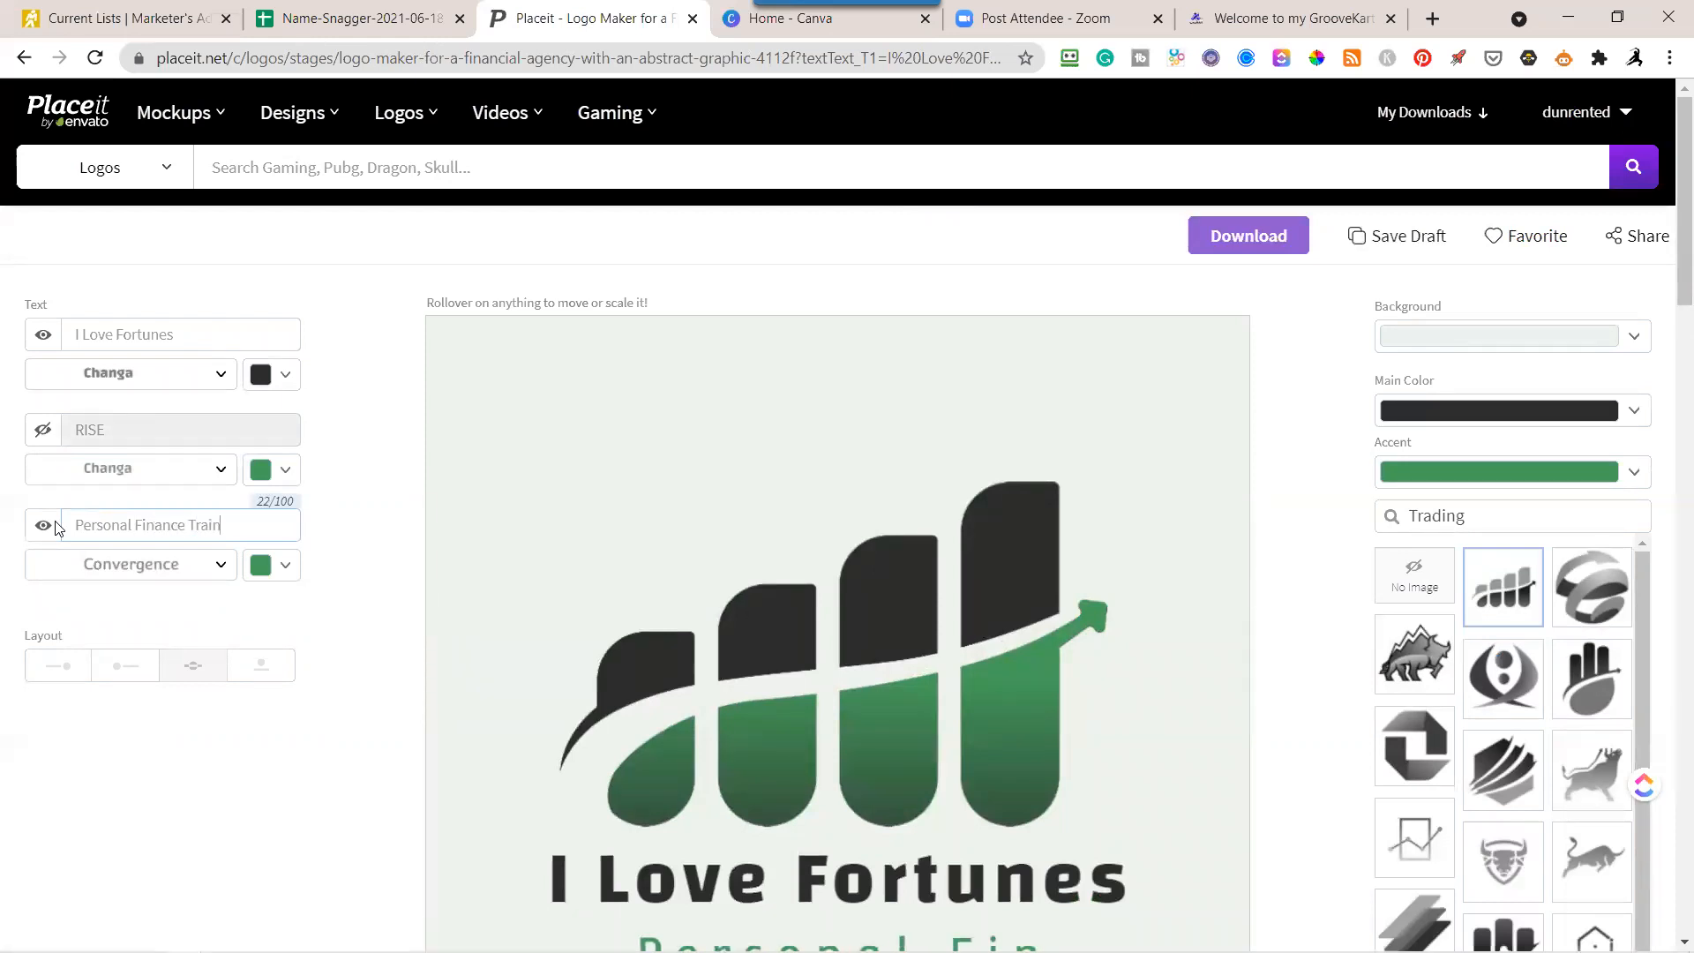
type("ing")
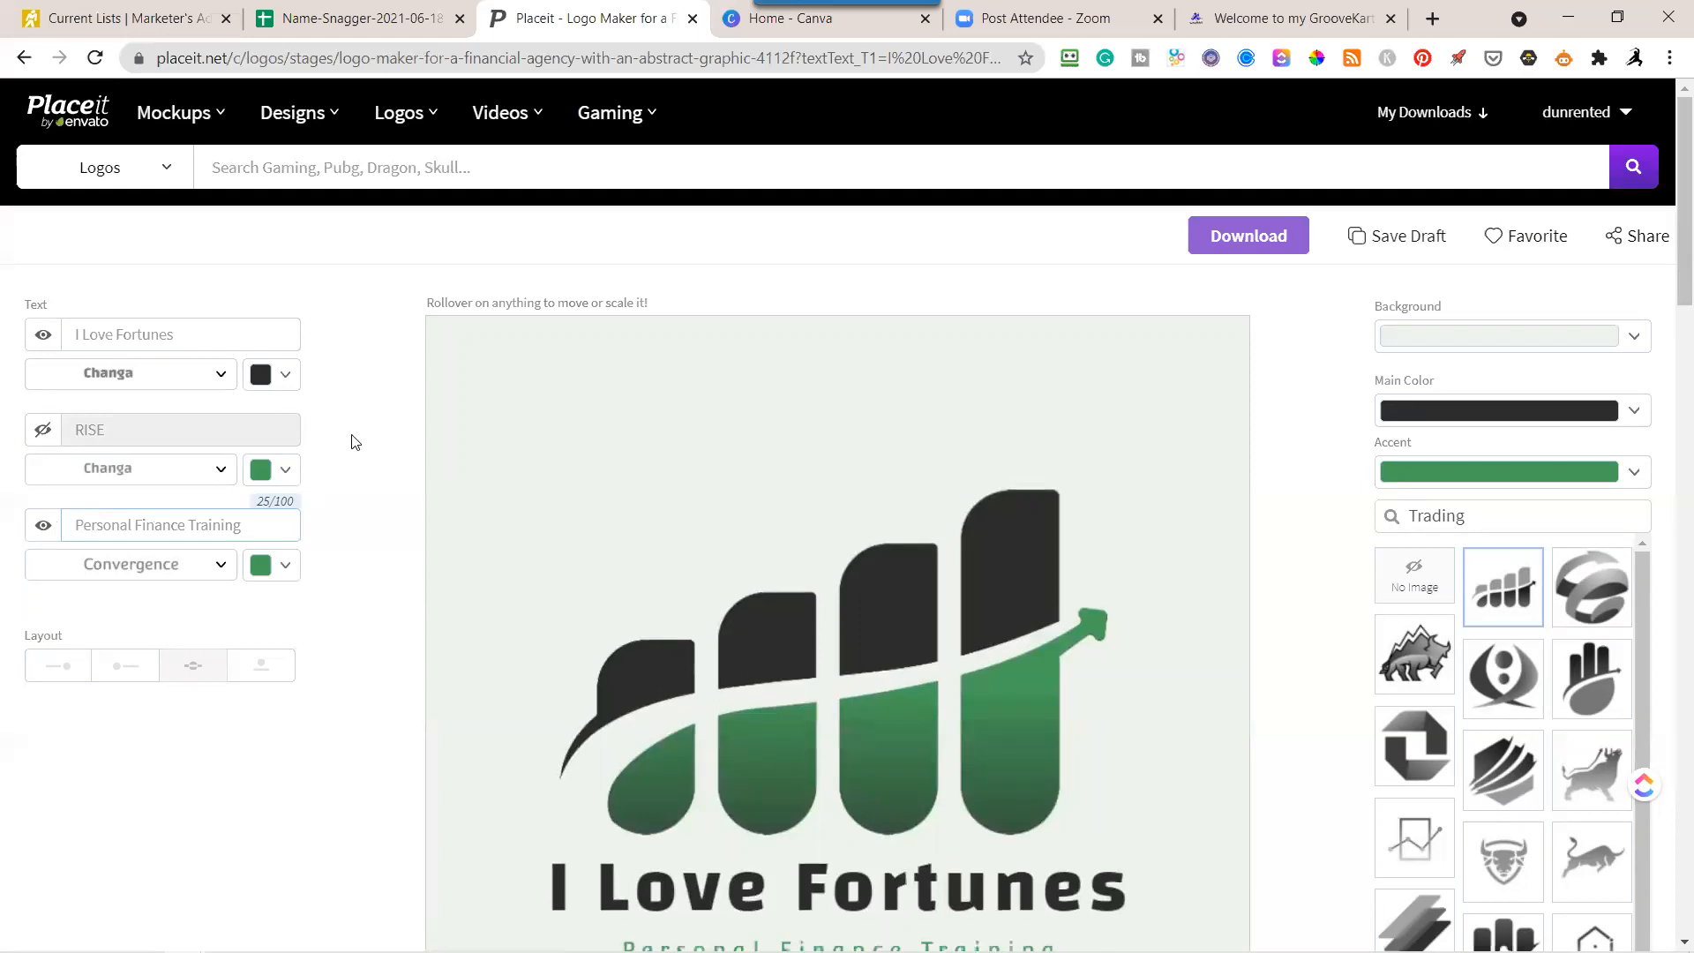
left_click(393, 501)
Try the ribbon globe, three bars with arrow, striped hexagon and bar chart with connected arrow as the logo graphic.
scroll(1279, 559, "down", 2)
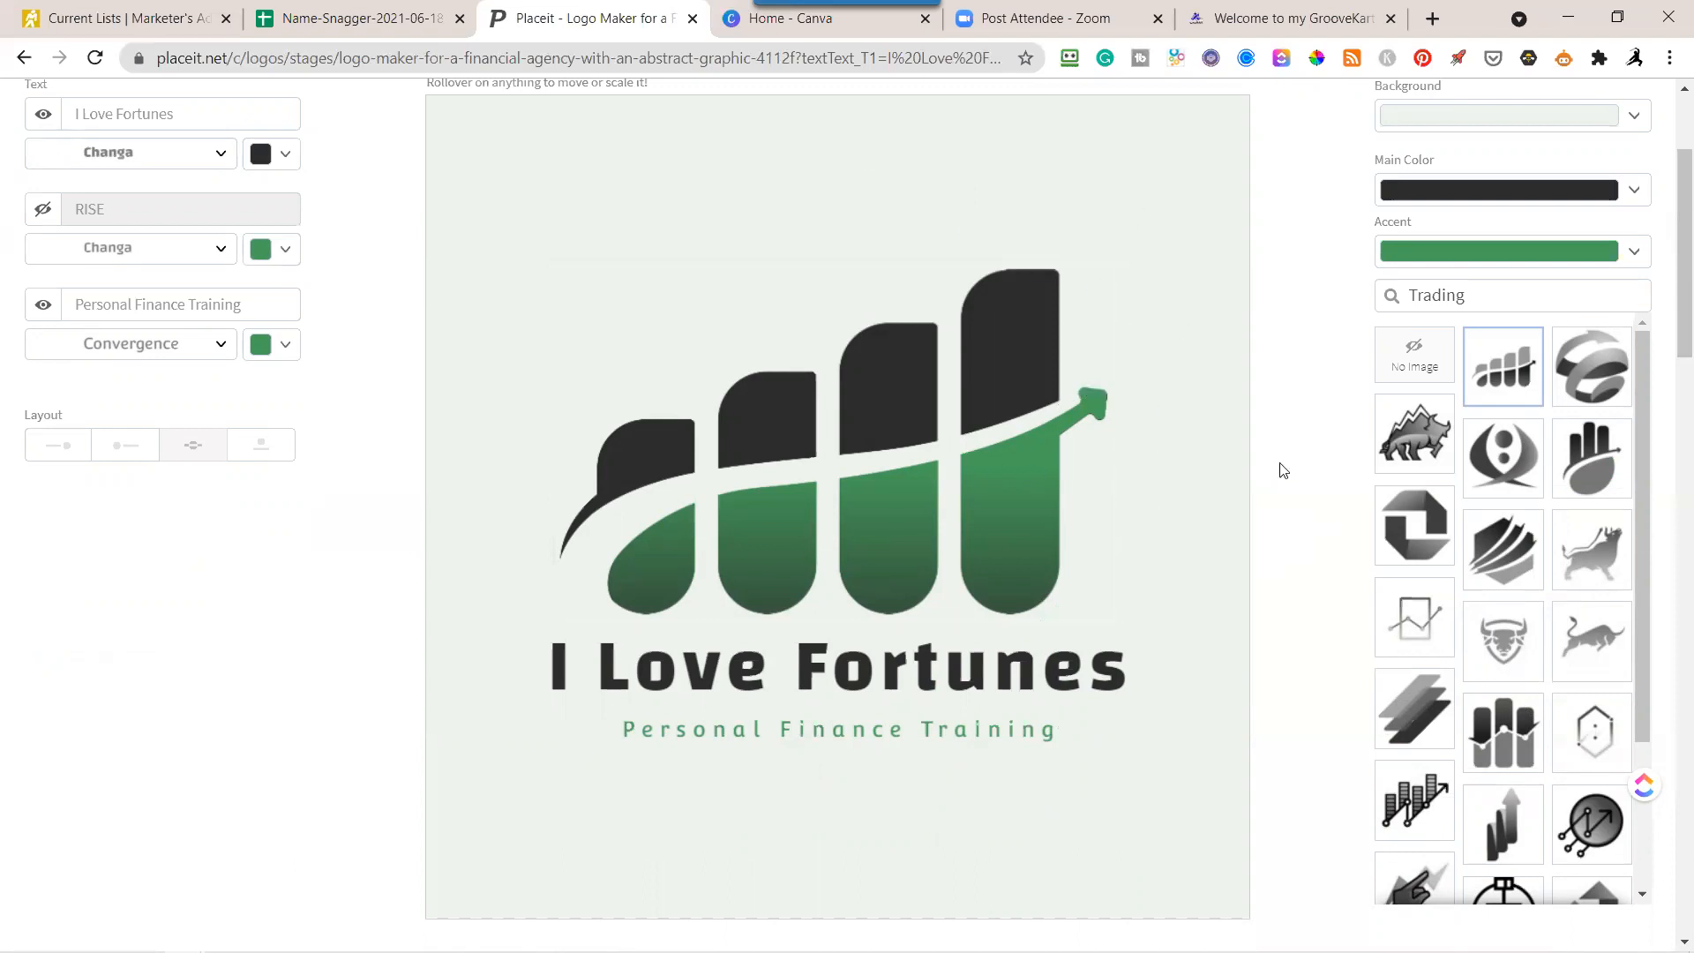
left_click(1591, 379)
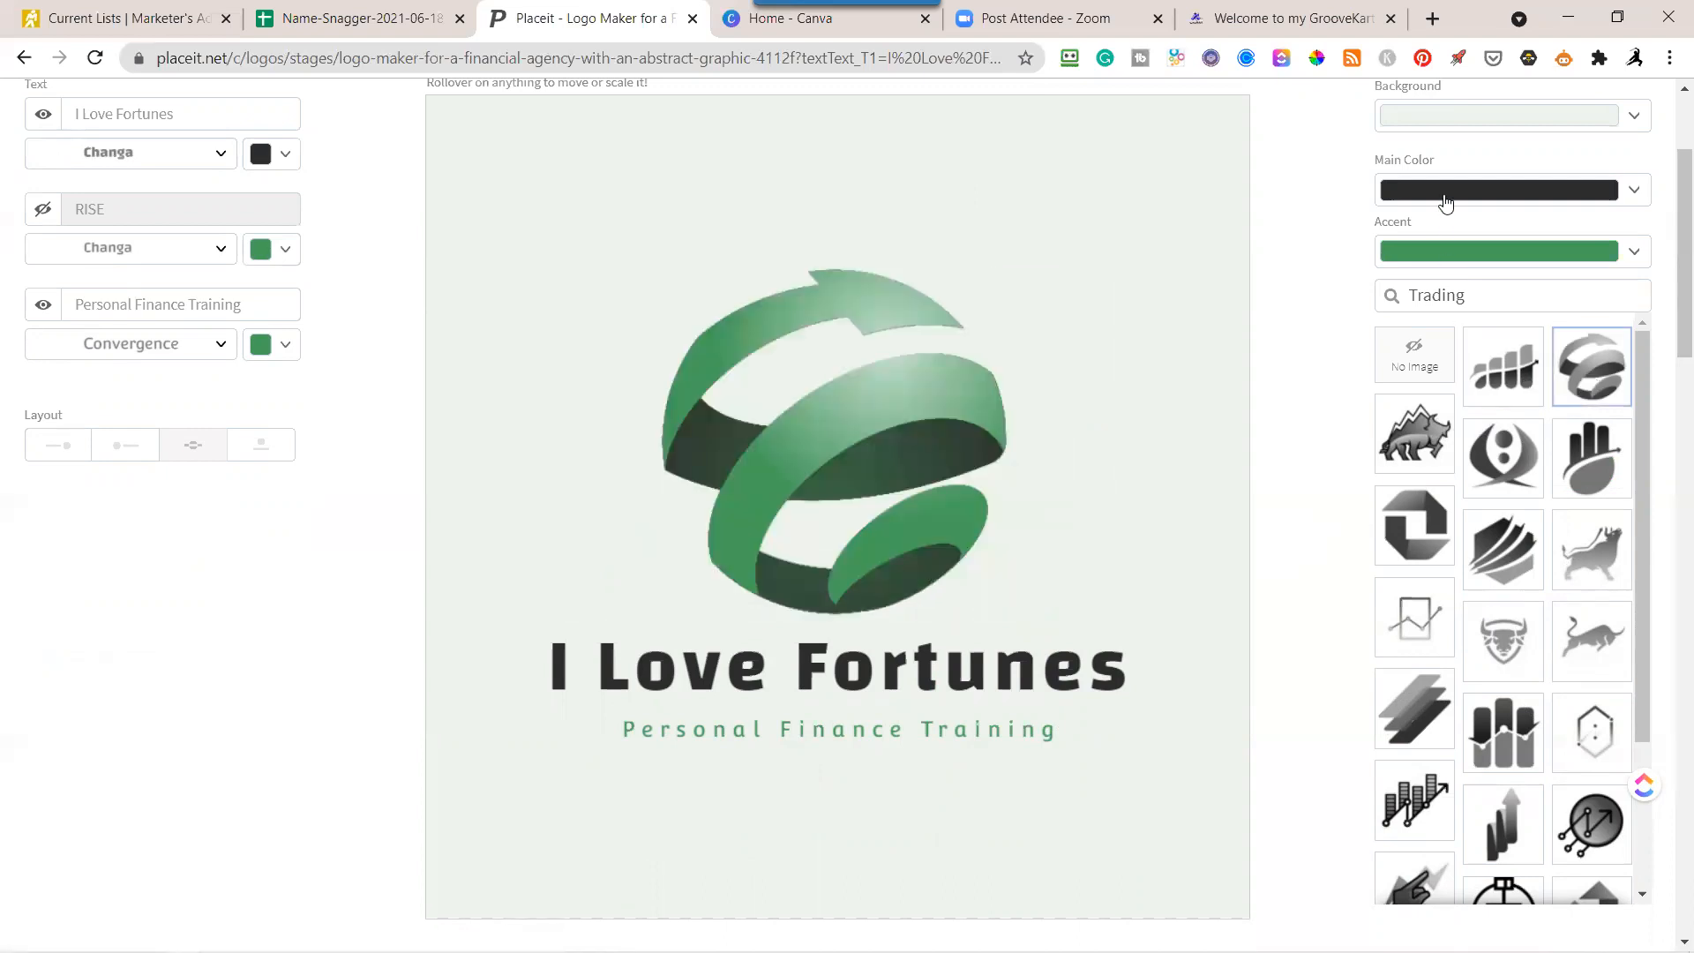
left_click(1594, 467)
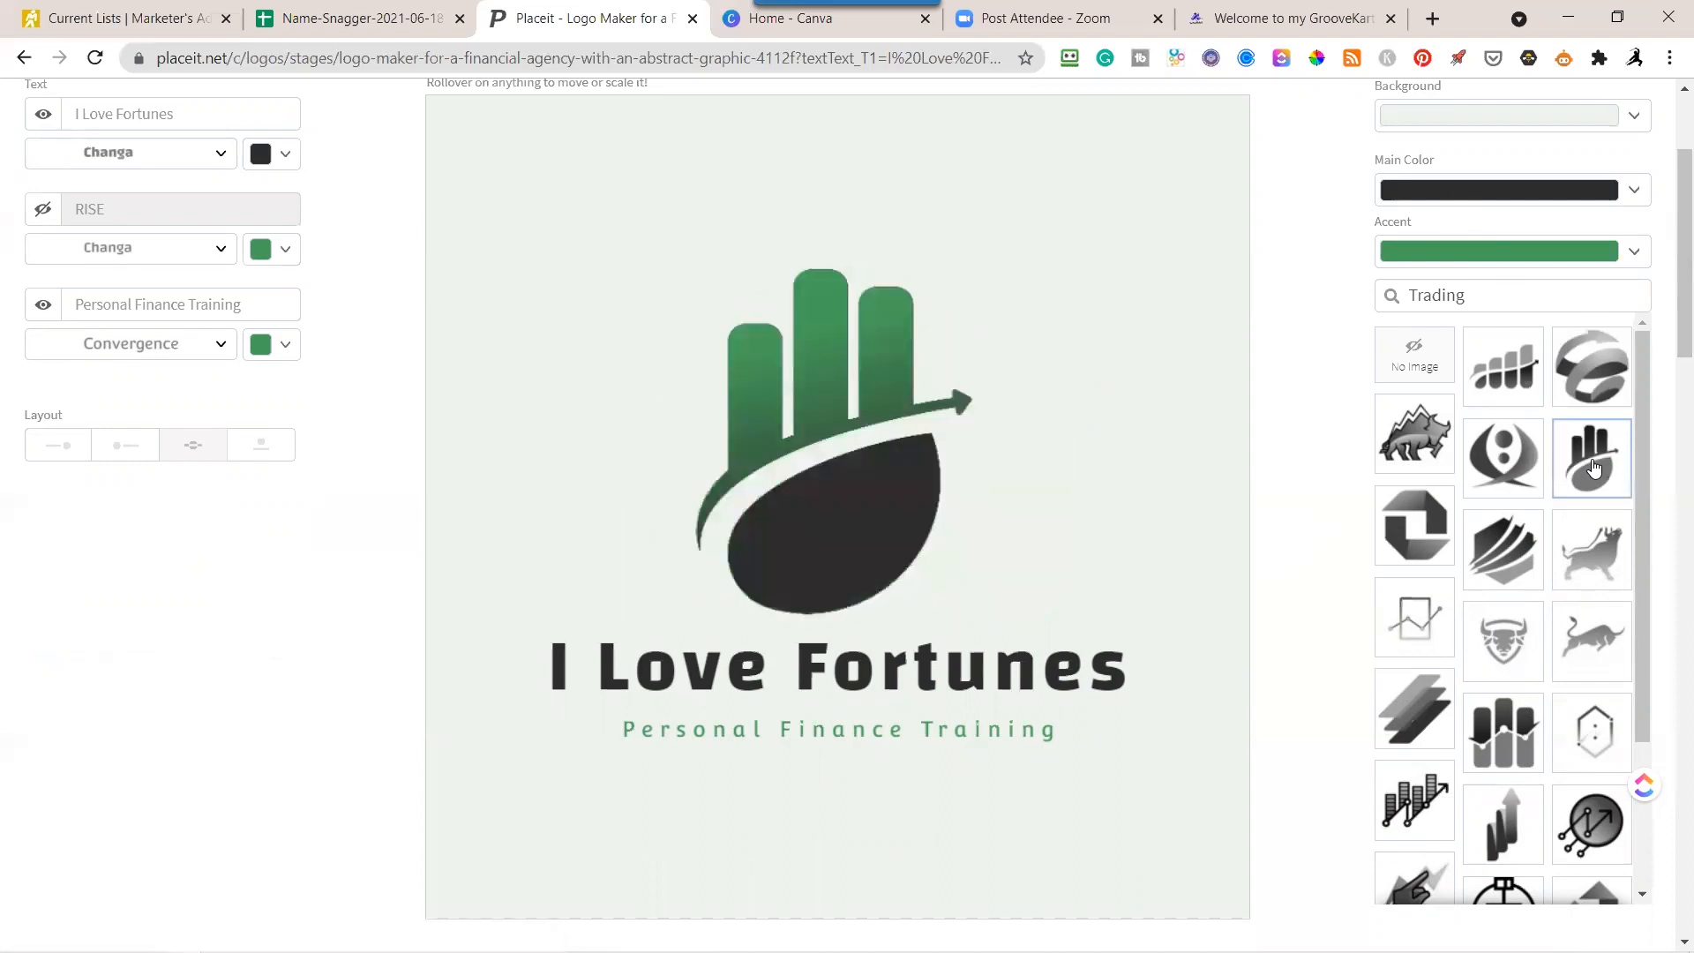
left_click(1509, 561)
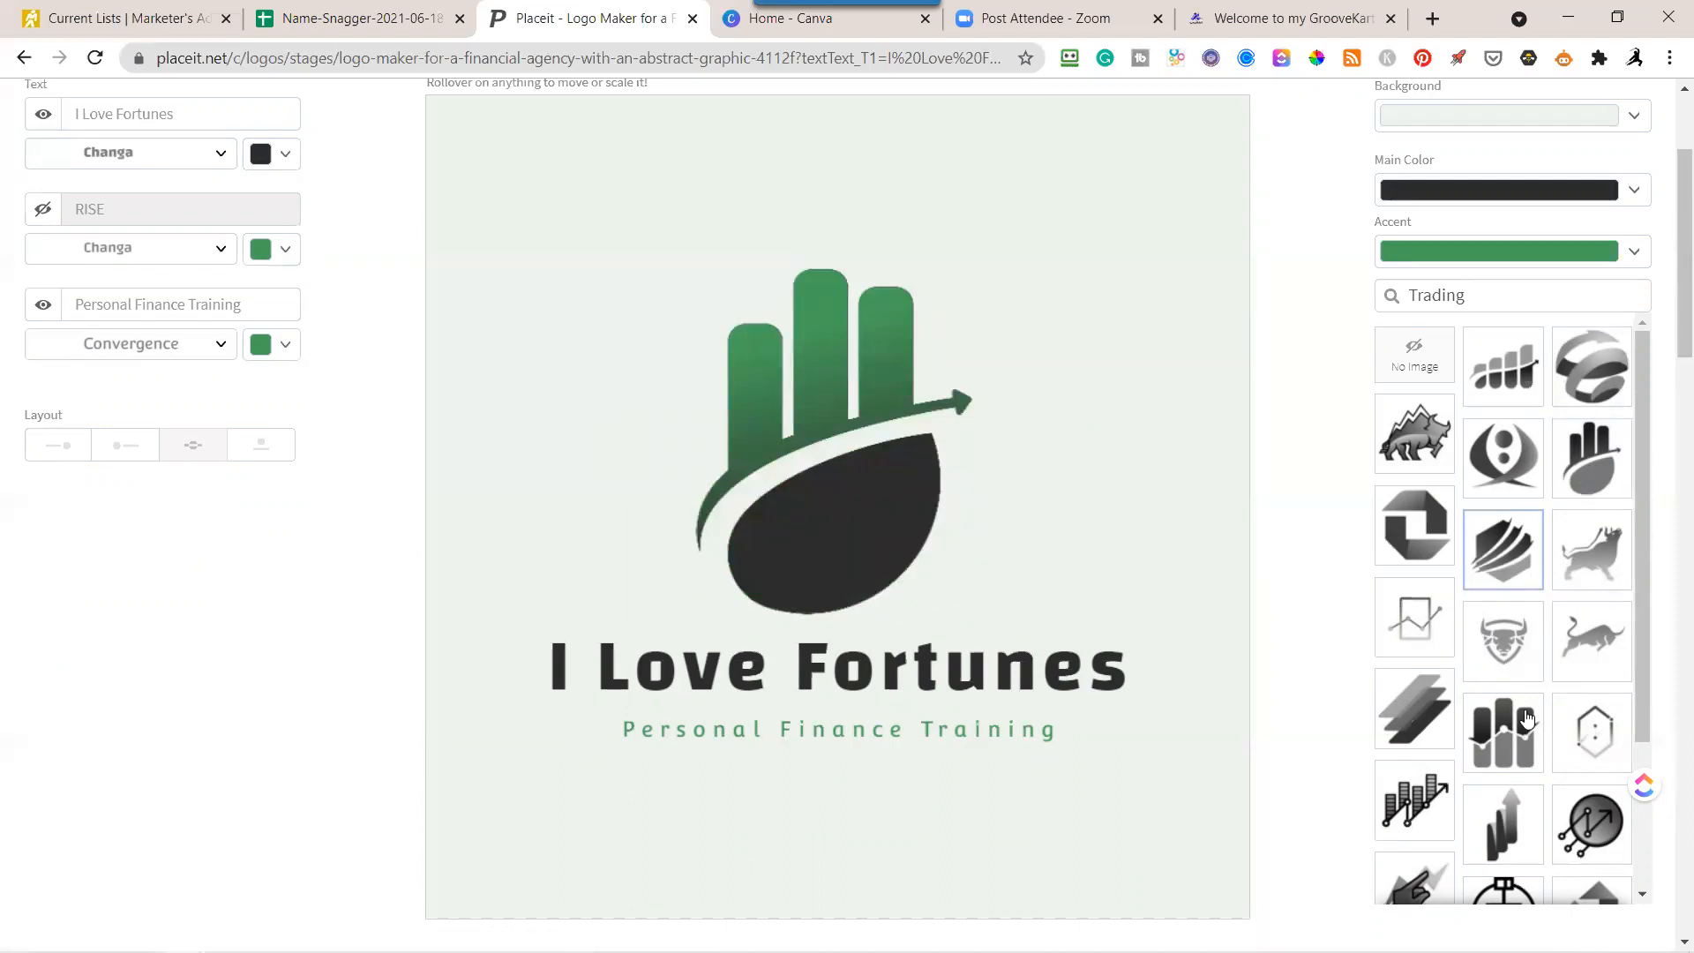
left_click(1422, 799)
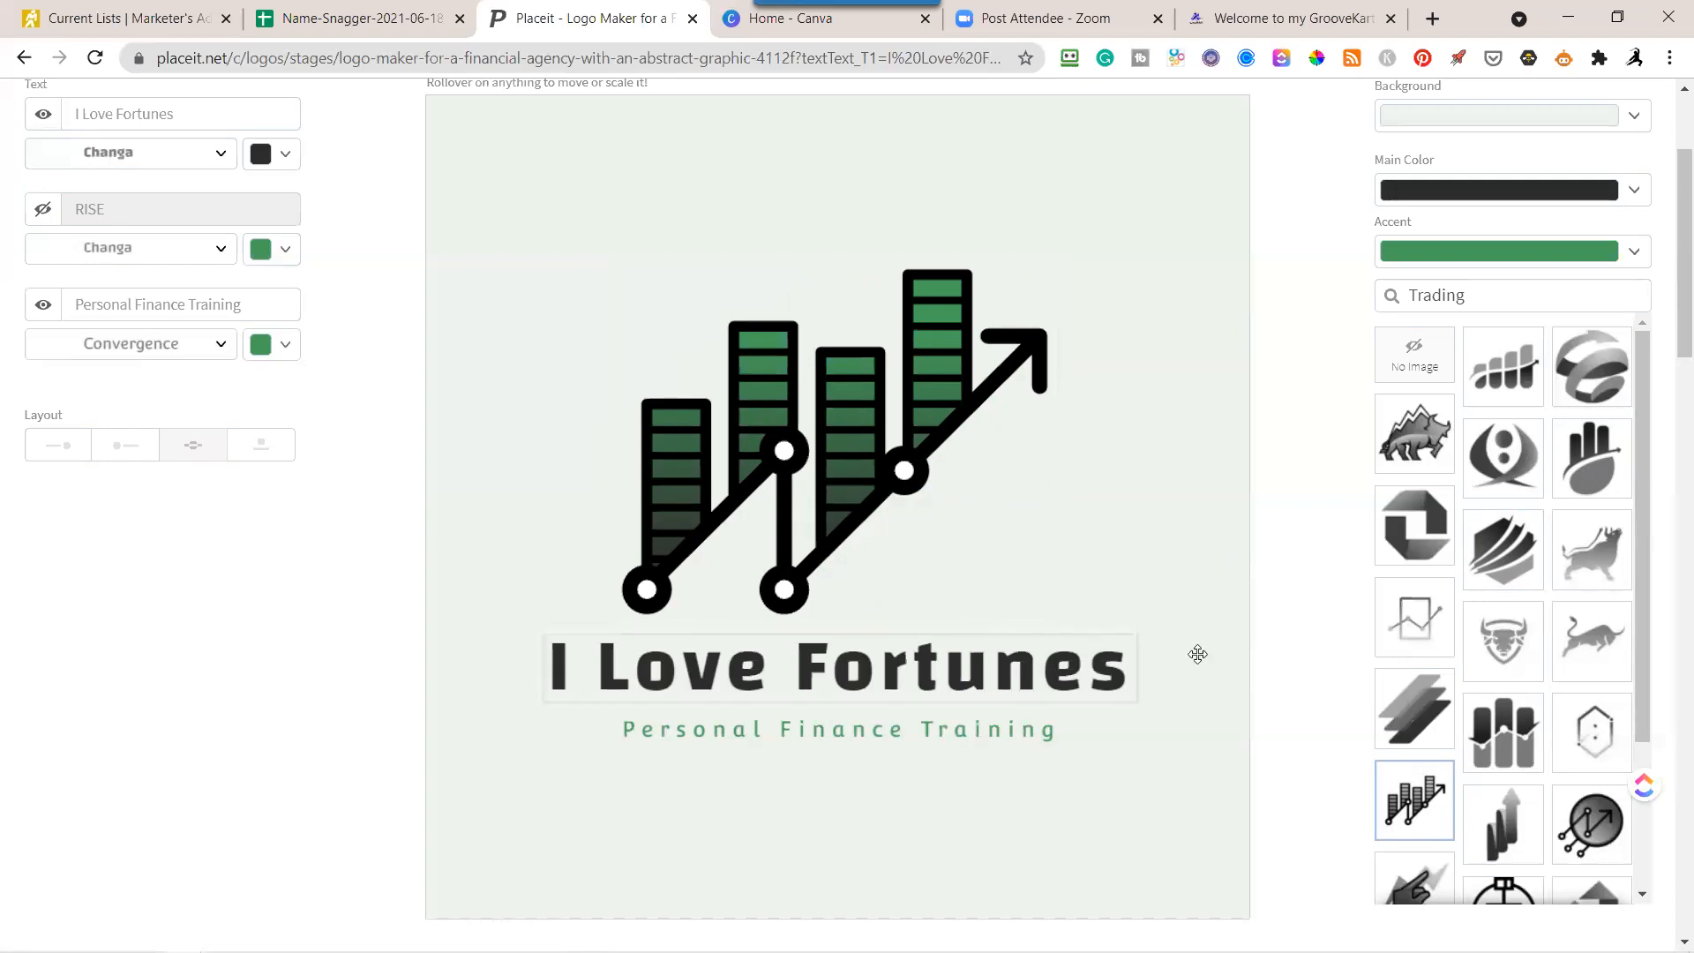
Browse further through the Trading graphics and apply the line-art bull with vertical bars above its back.
scroll(1526, 728, "down", 3)
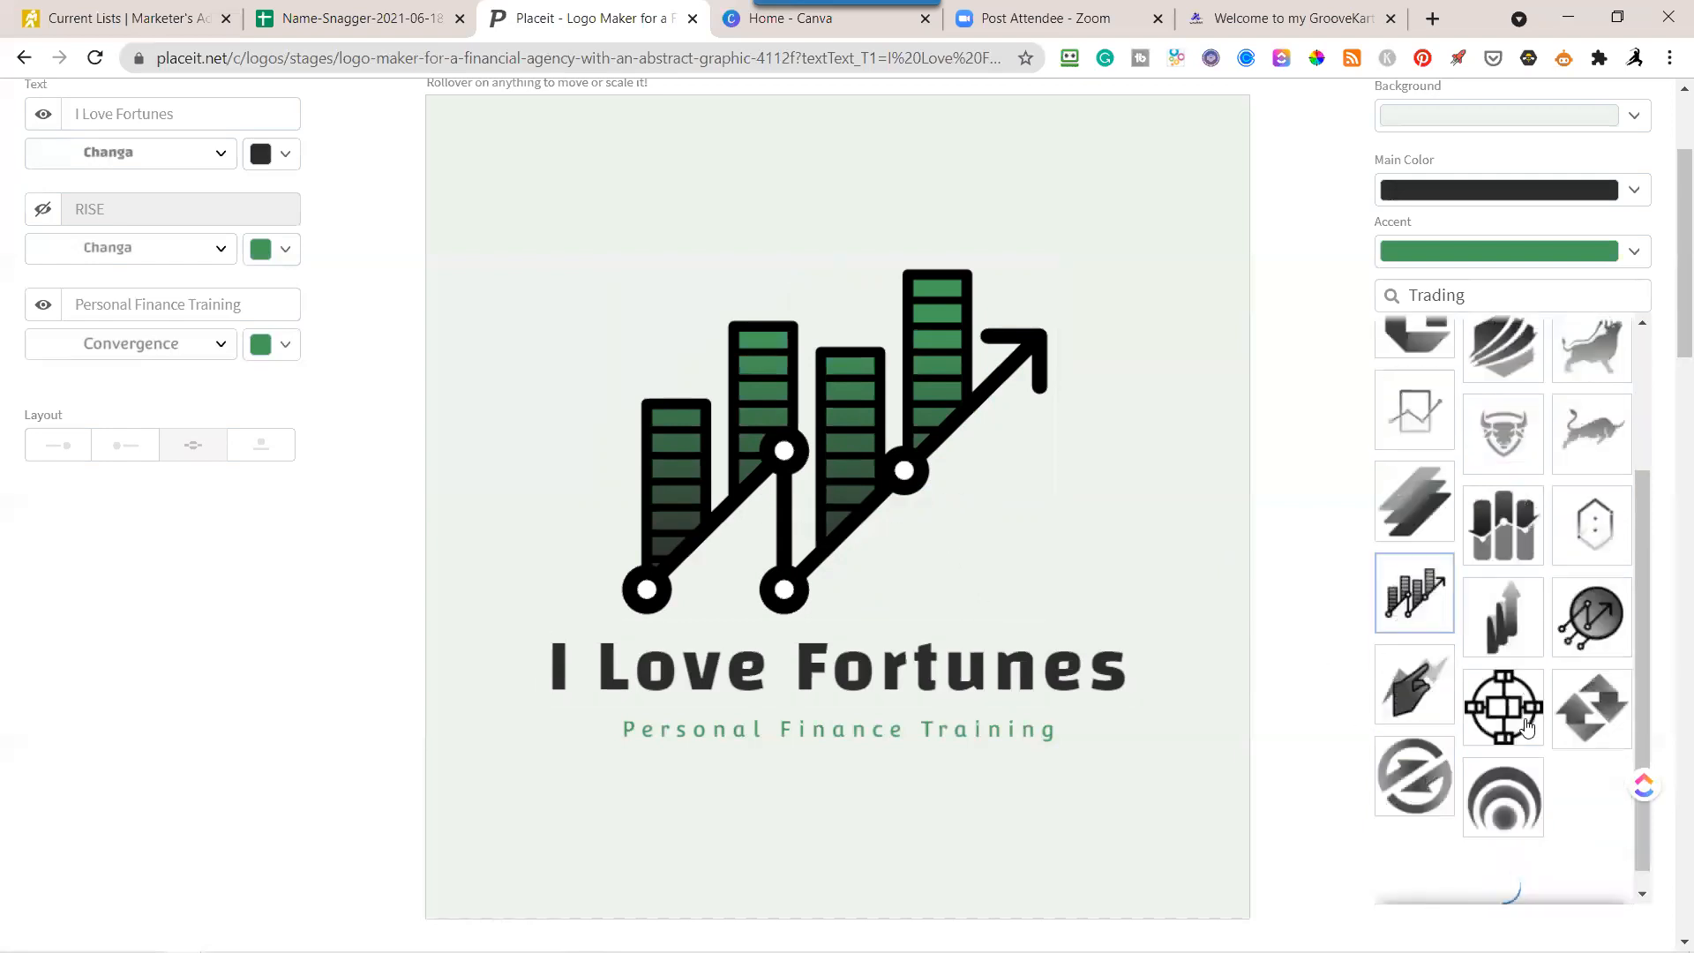
scroll(1526, 726, "down", 6)
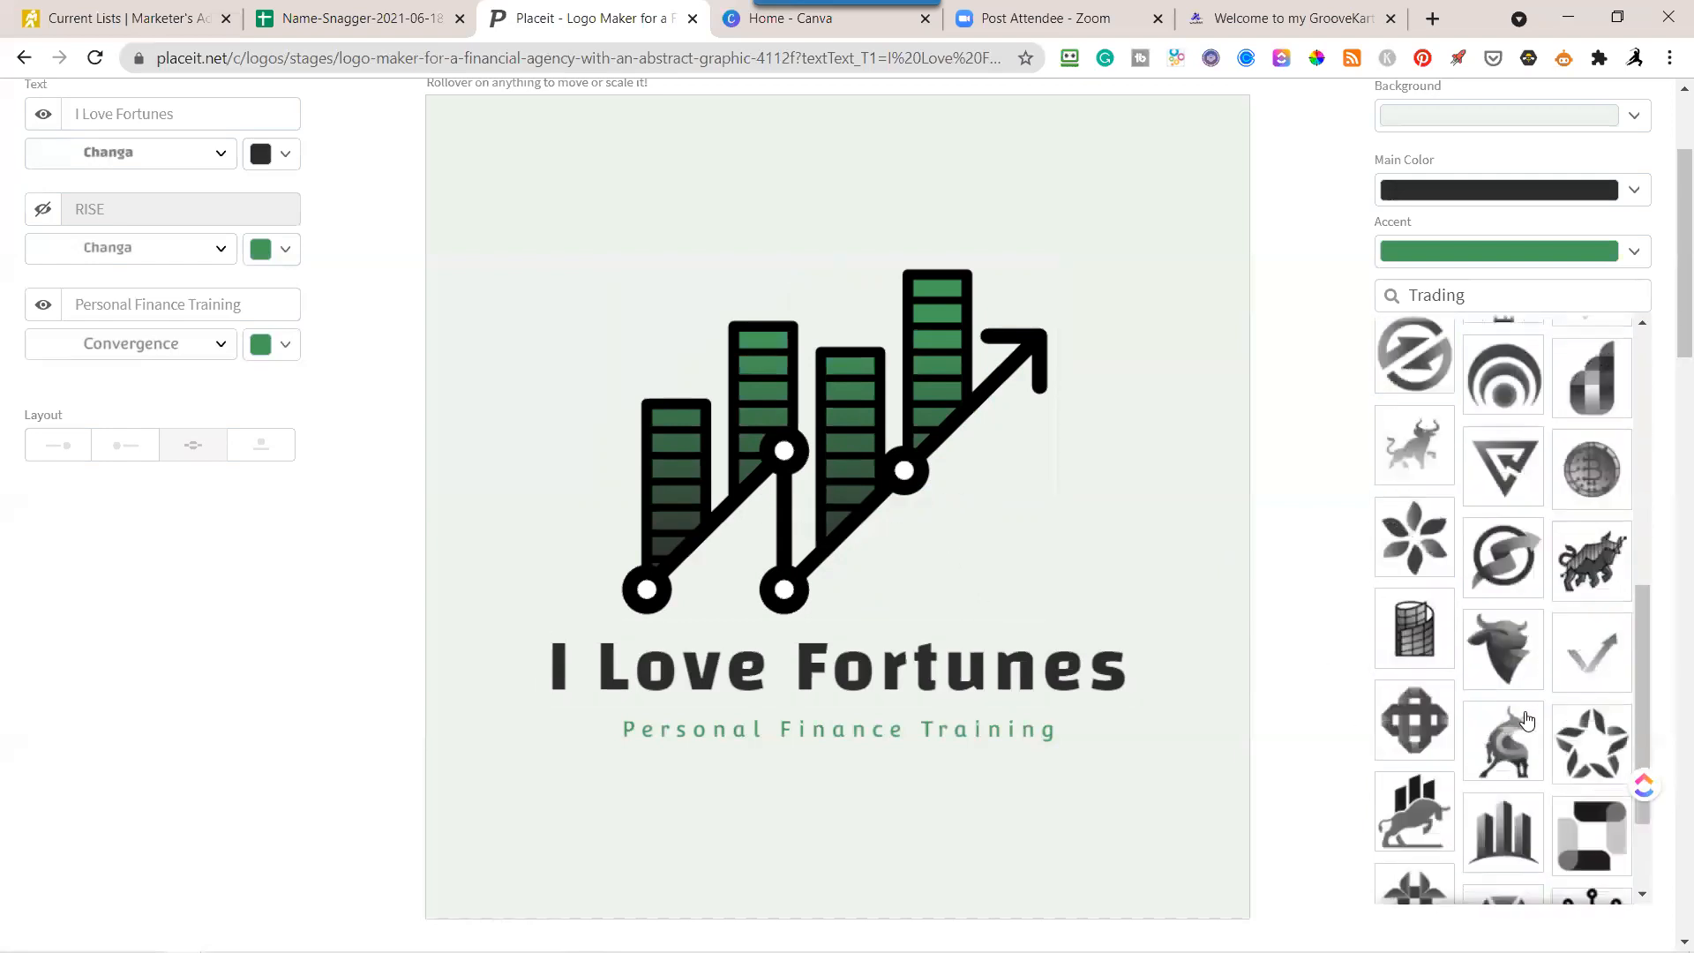
scroll(1527, 722, "down", 3)
scroll(1531, 725, "down", 3)
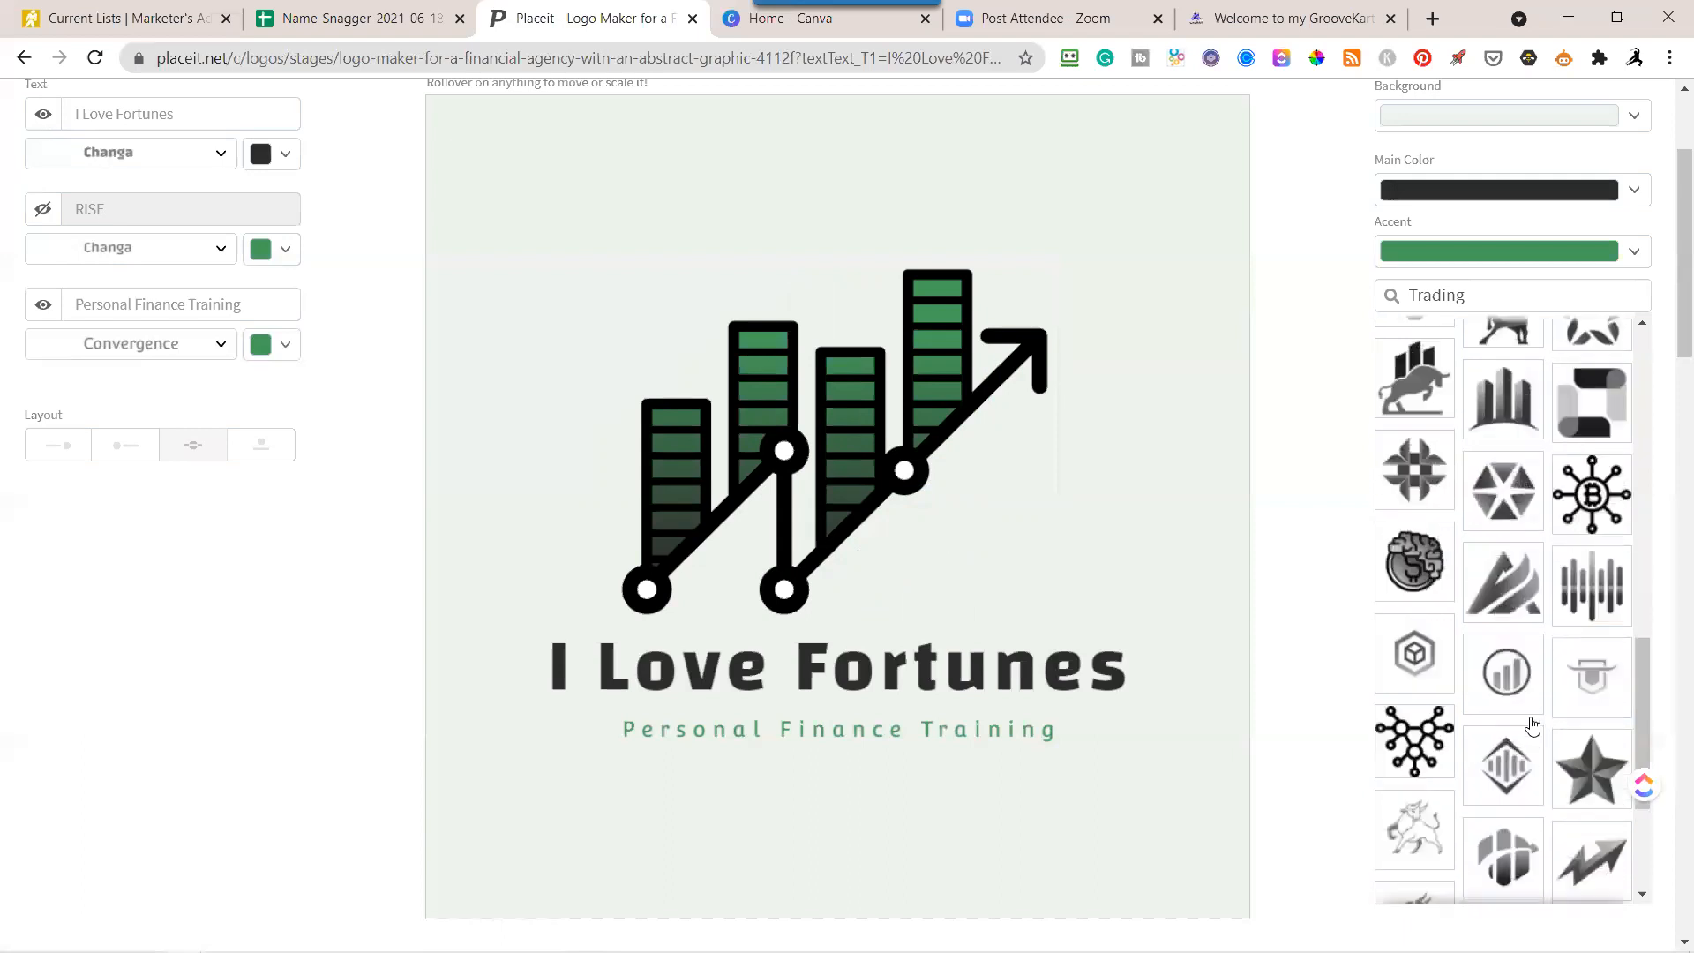
scroll(1533, 726, "down", 5)
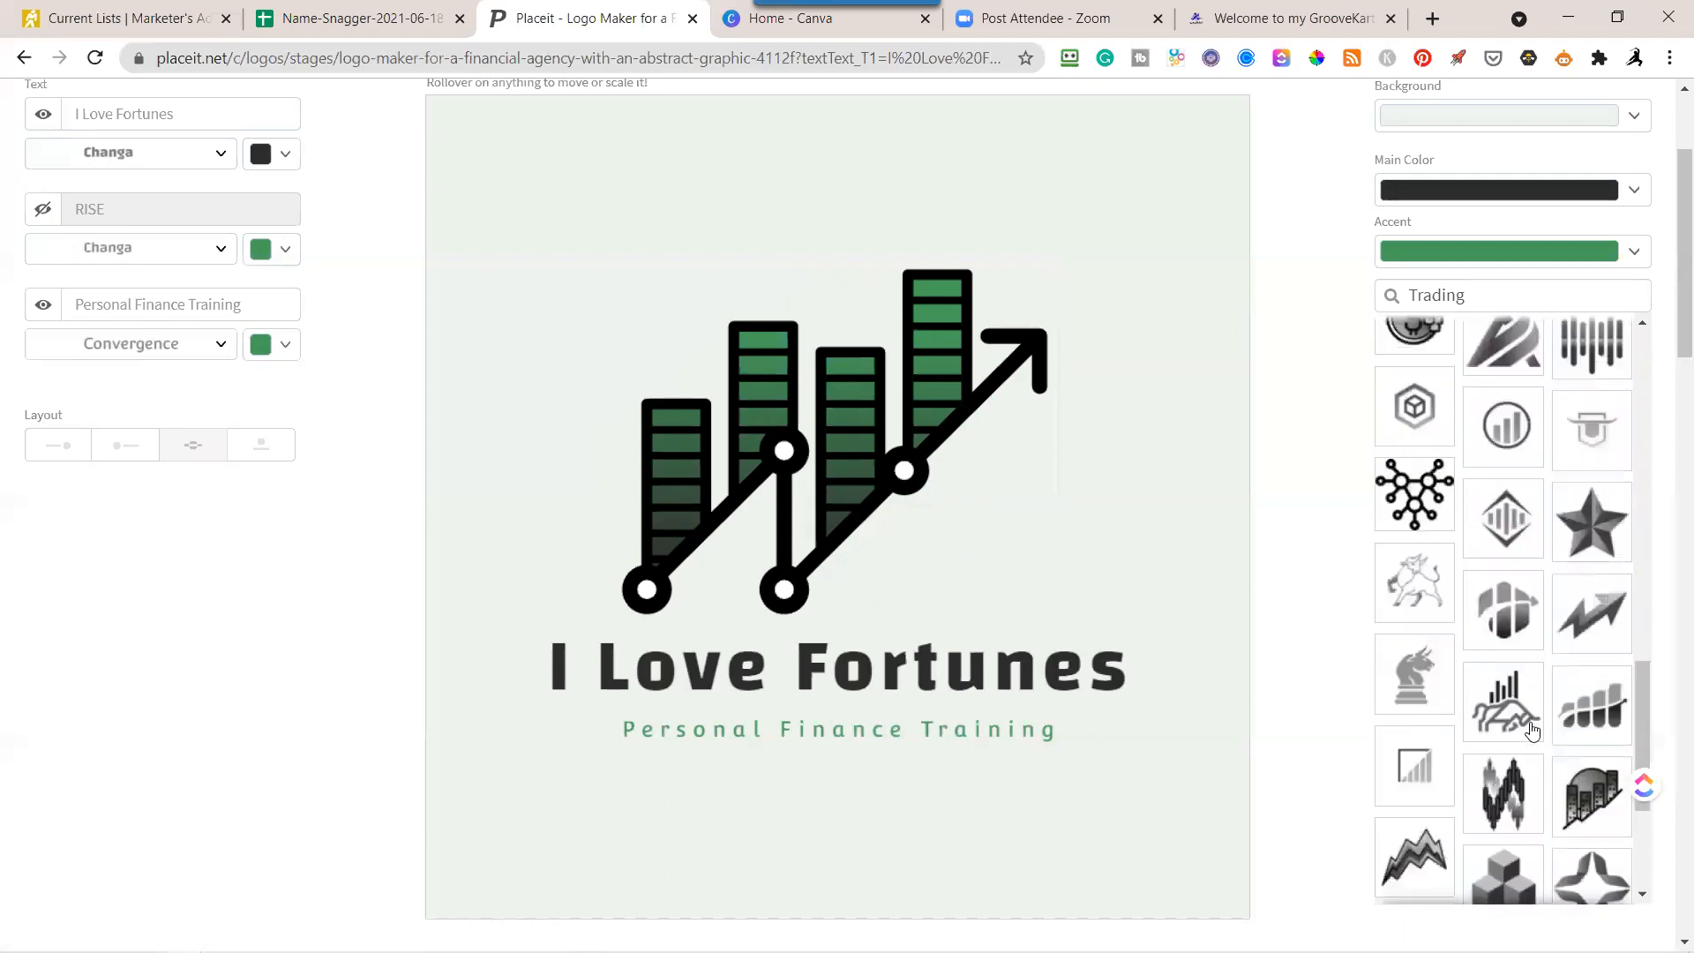
left_click(1512, 476)
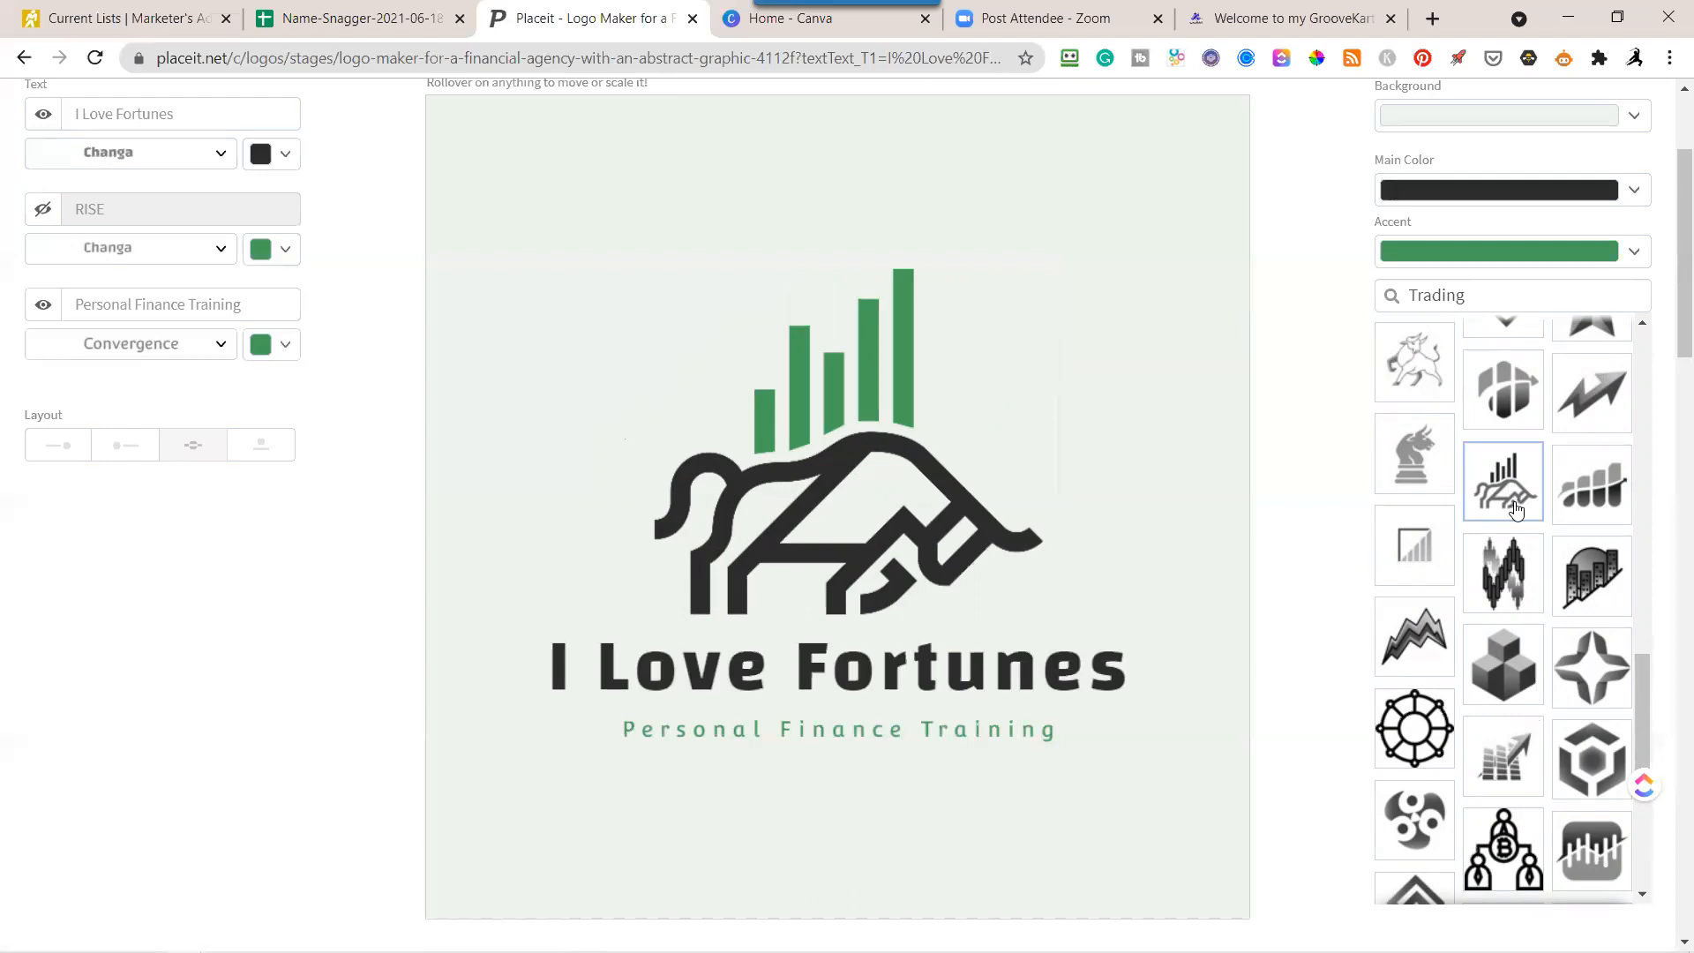
scroll(1516, 510, "up", 2)
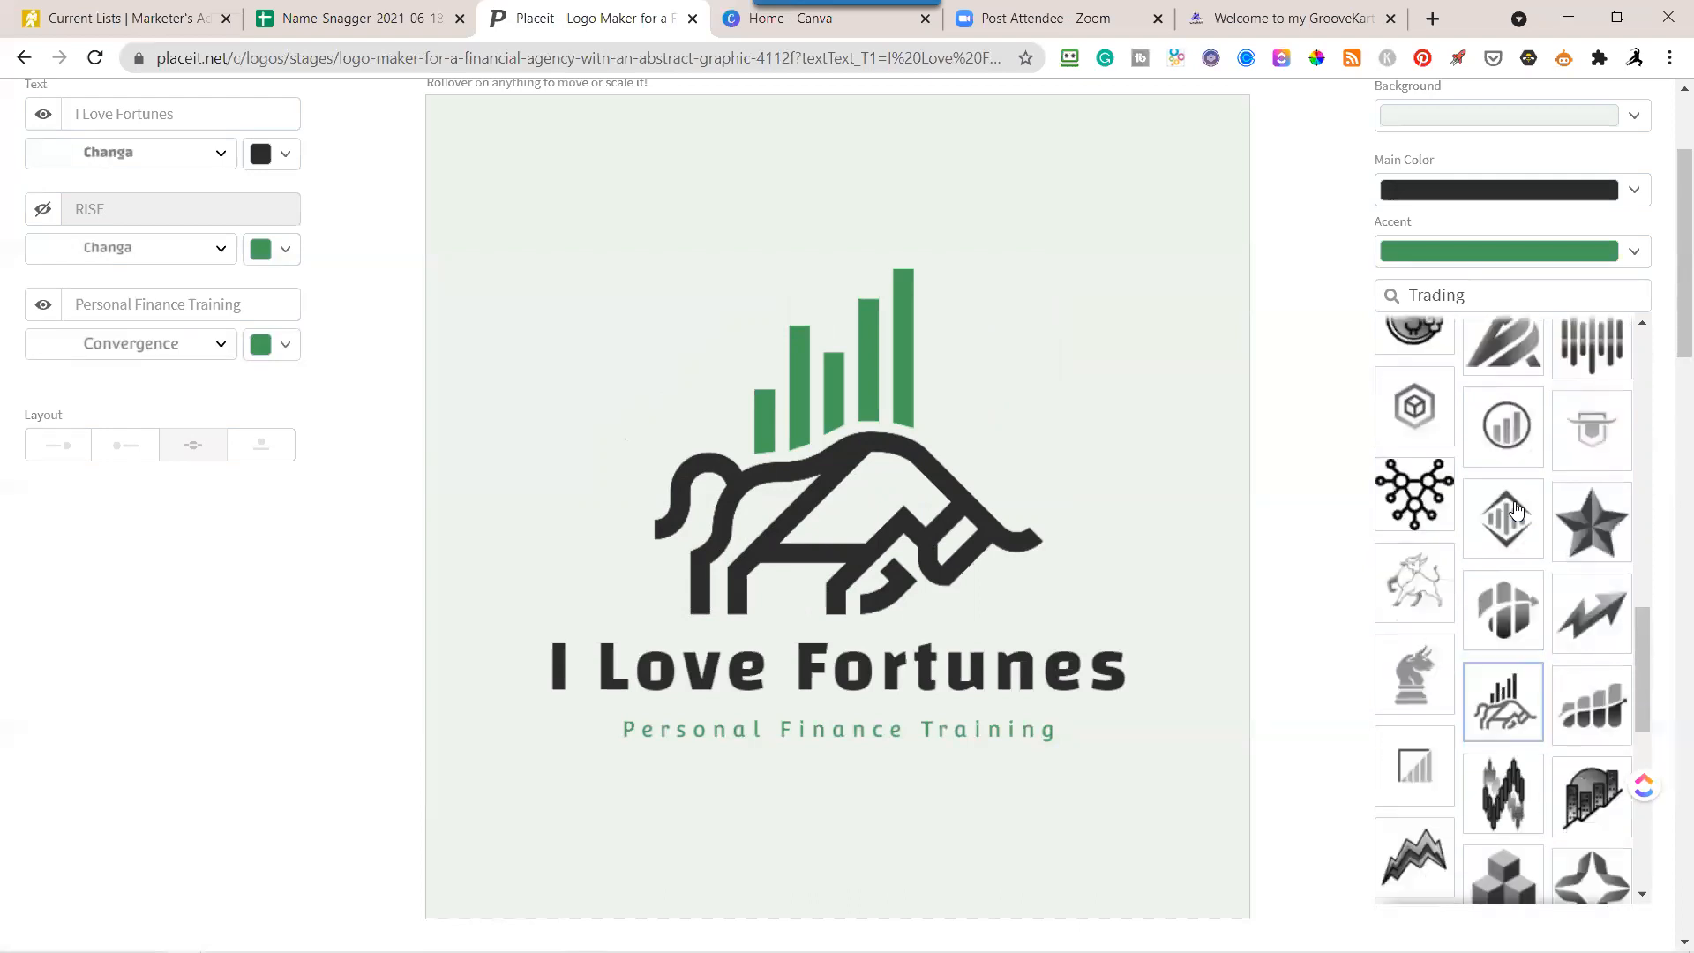
scroll(1516, 510, "up", 2)
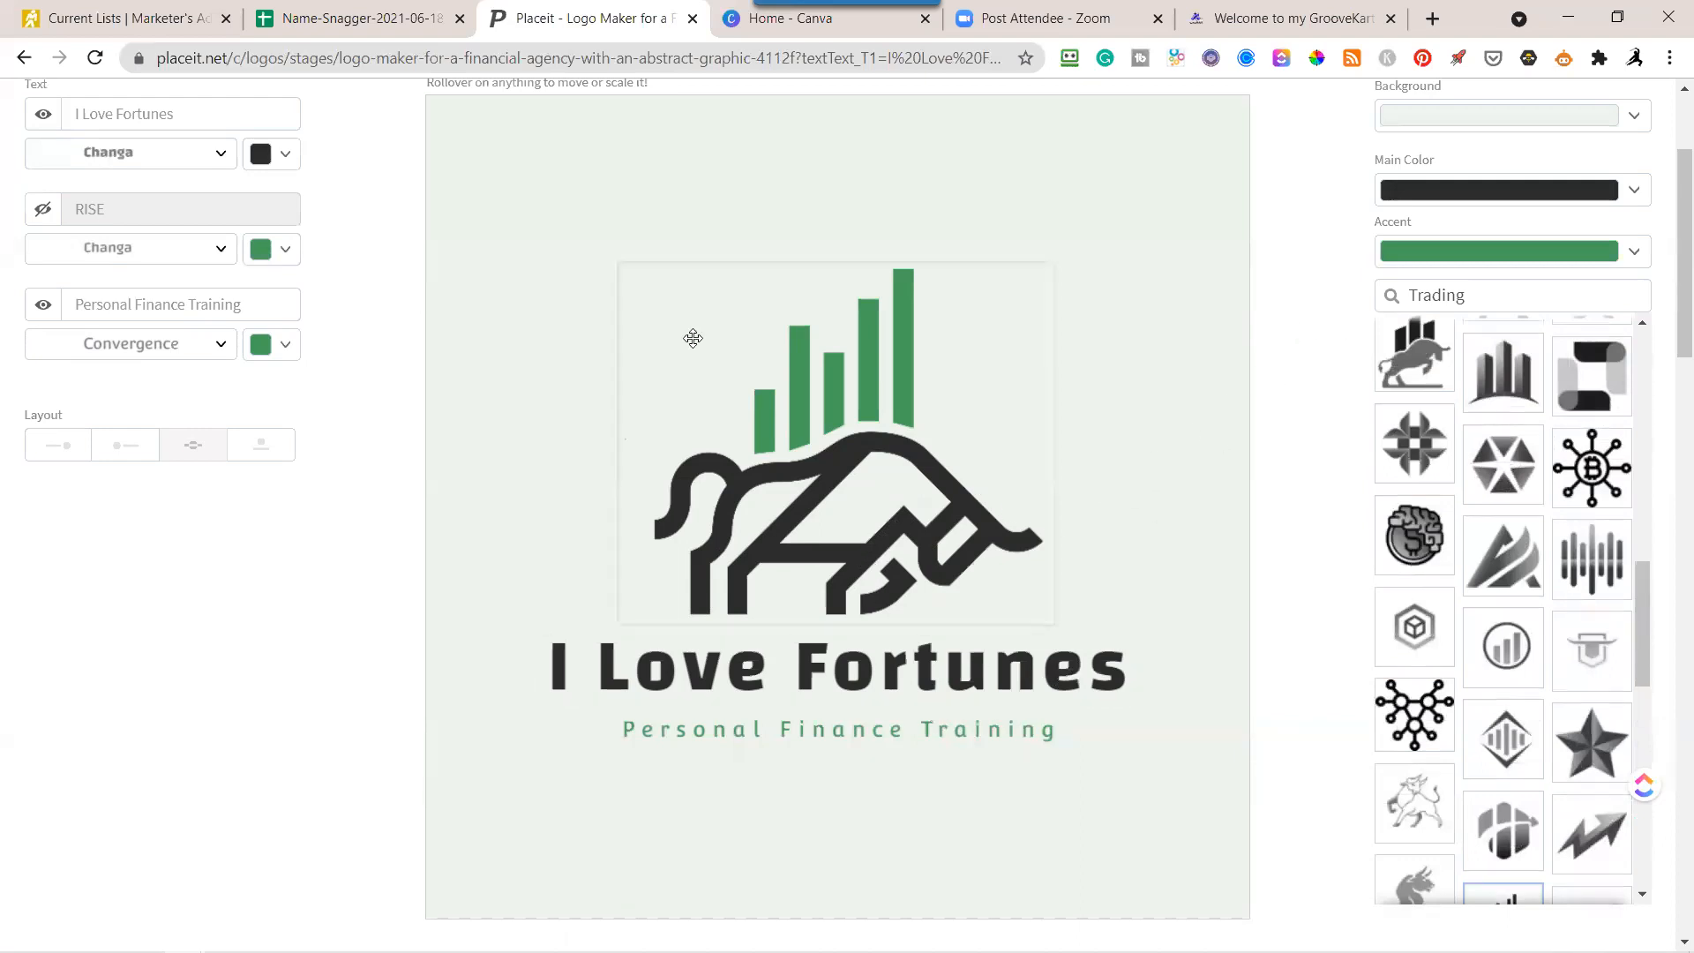
Enlarge the Personal Finance Training tagline slightly and move it up closer beneath the company name.
left_click(947, 725)
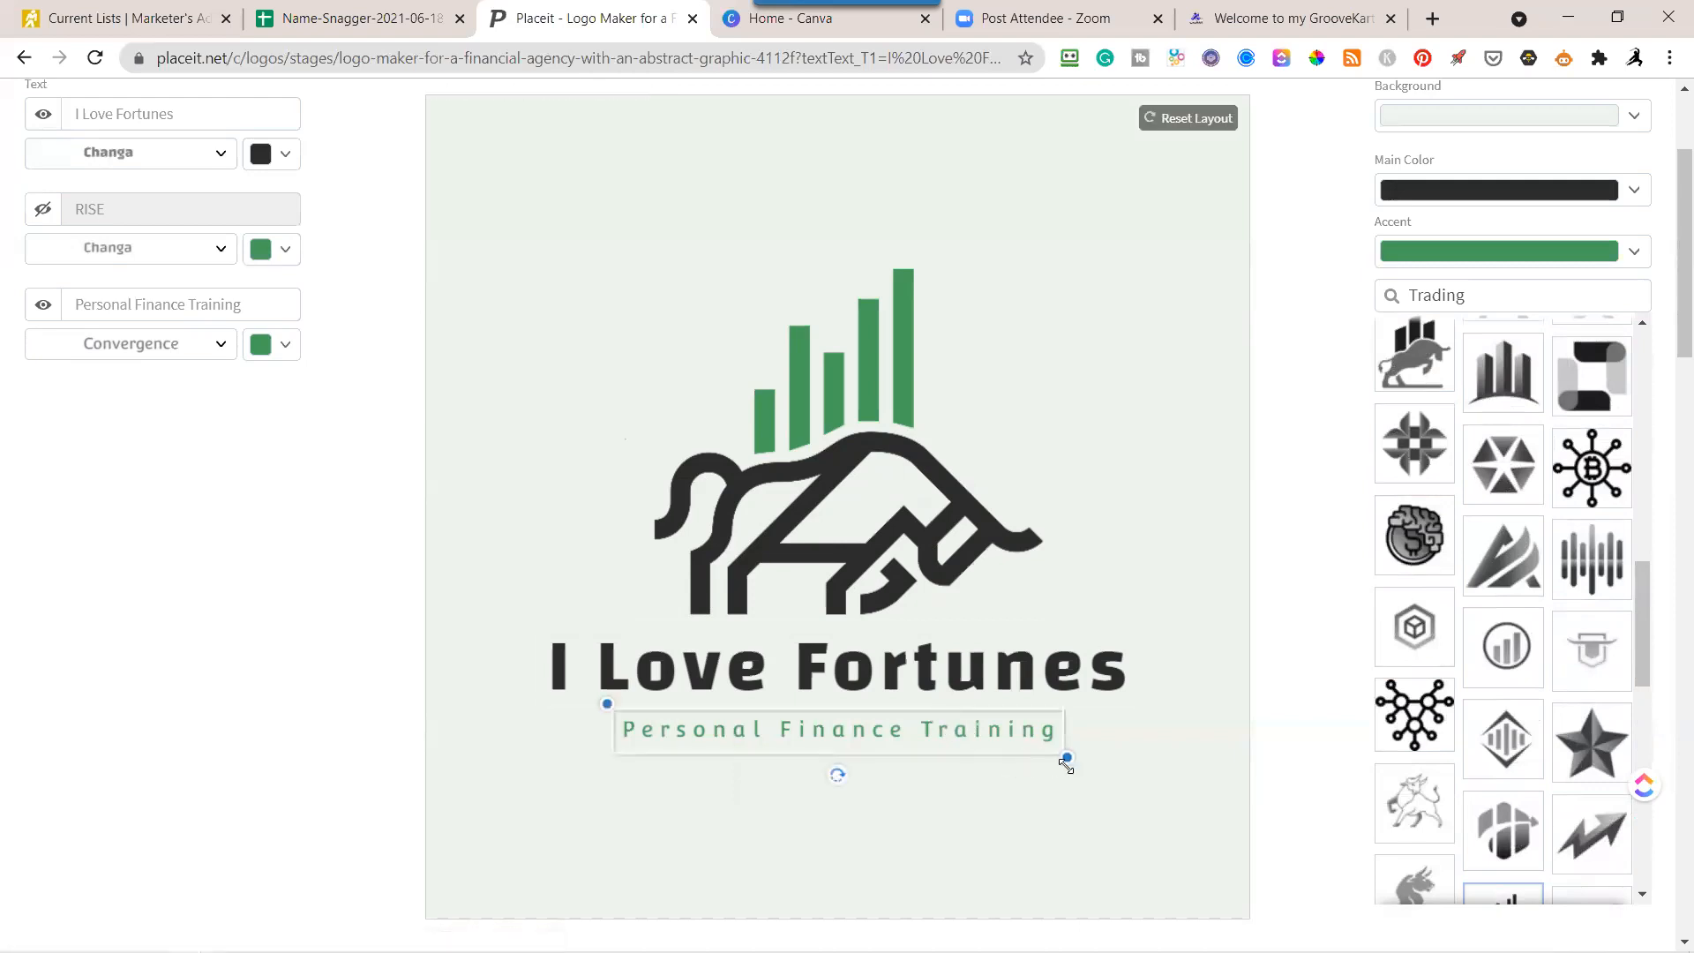
left_click_drag(1068, 759, 1150, 799)
left_click_drag(919, 733, 889, 727)
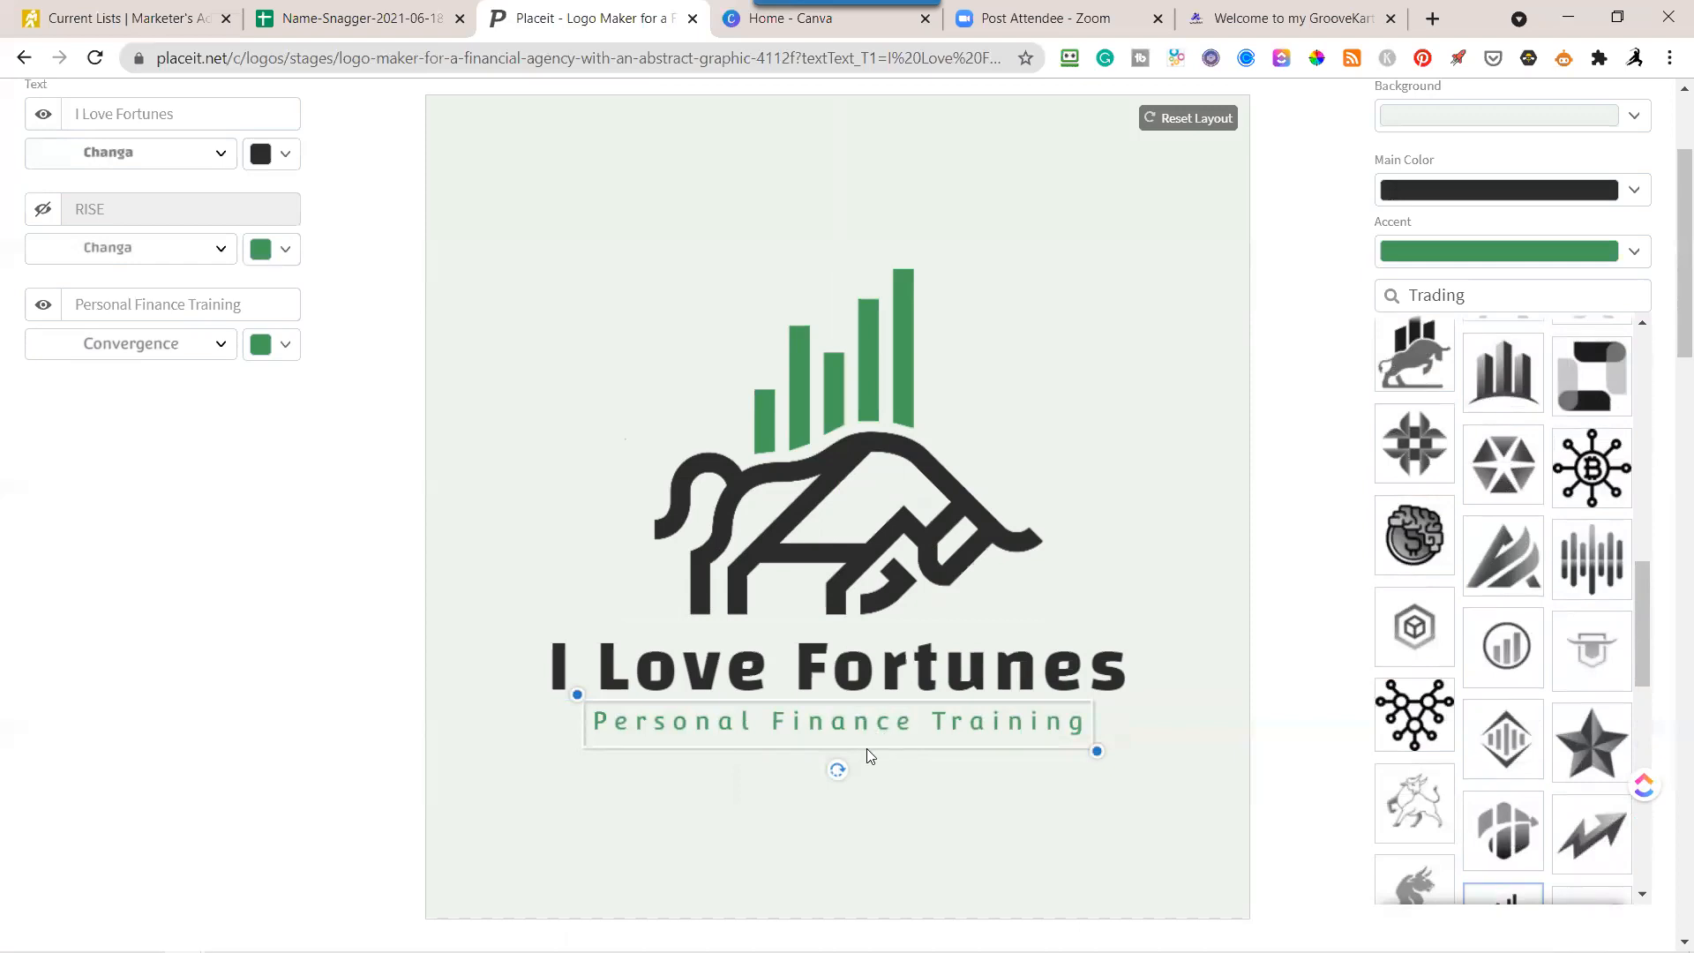
Nudge the bull graphic slightly to the right above the company name.
left_click_drag(948, 682, 940, 682)
left_click_drag(844, 503, 845, 509)
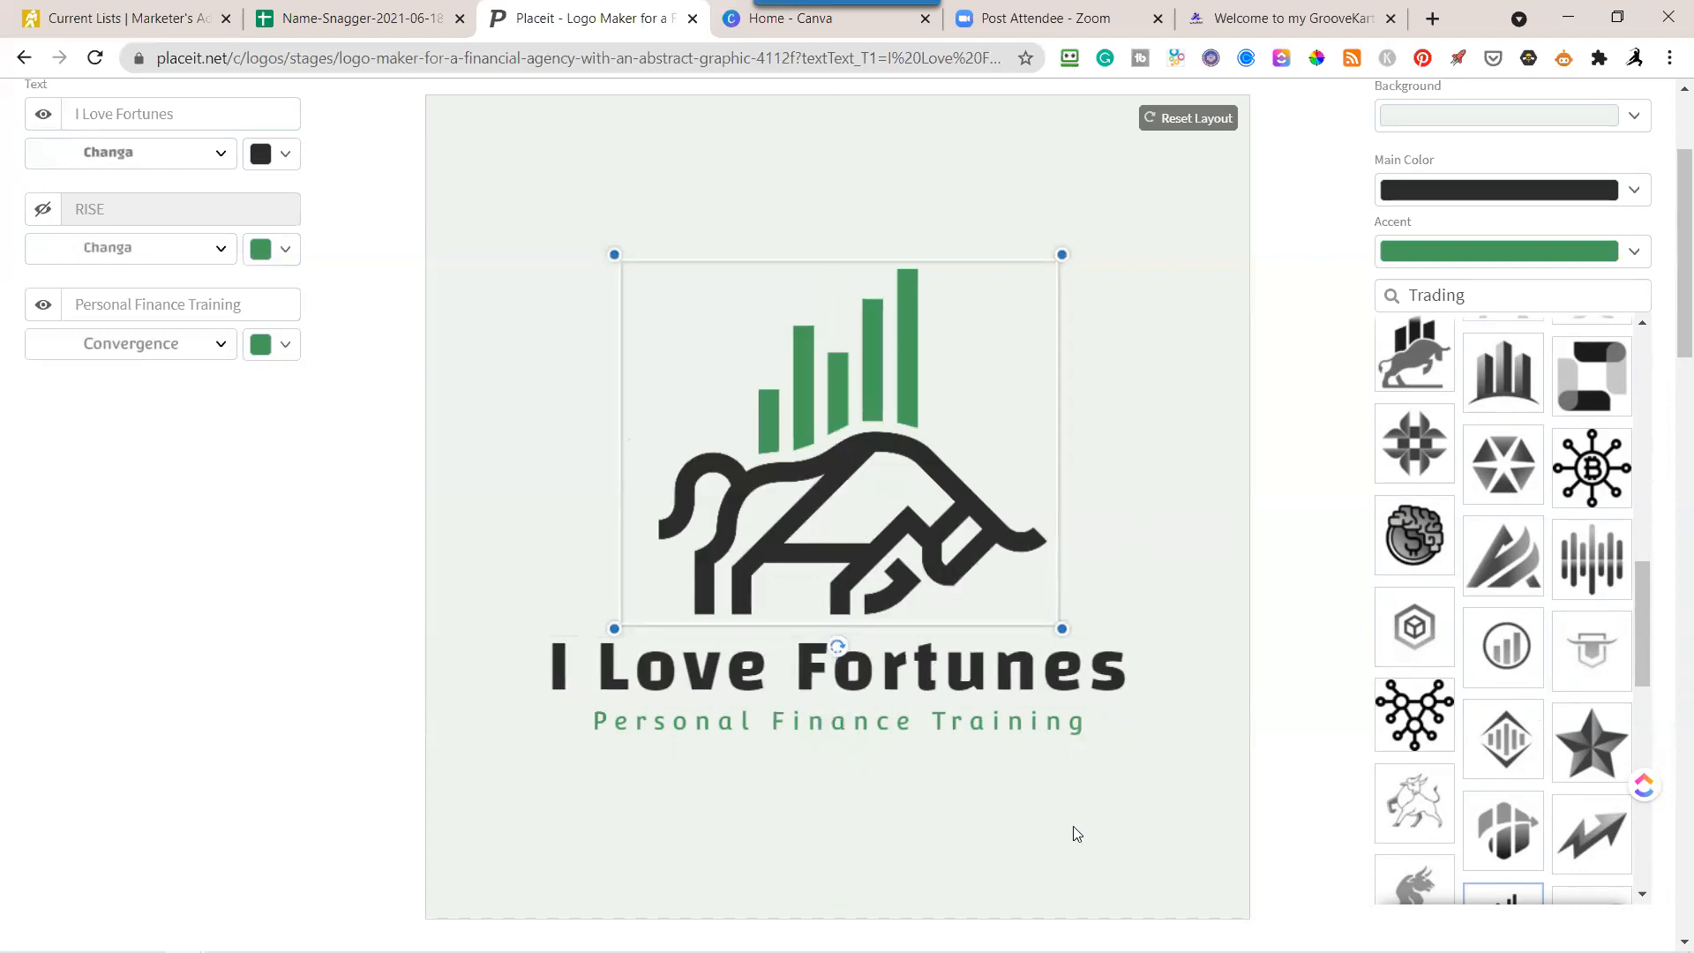
Widen the Personal Finance Training tagline a little more and shift it left to center it under the company name.
left_click(893, 719)
left_click_drag(1093, 757, 1112, 756)
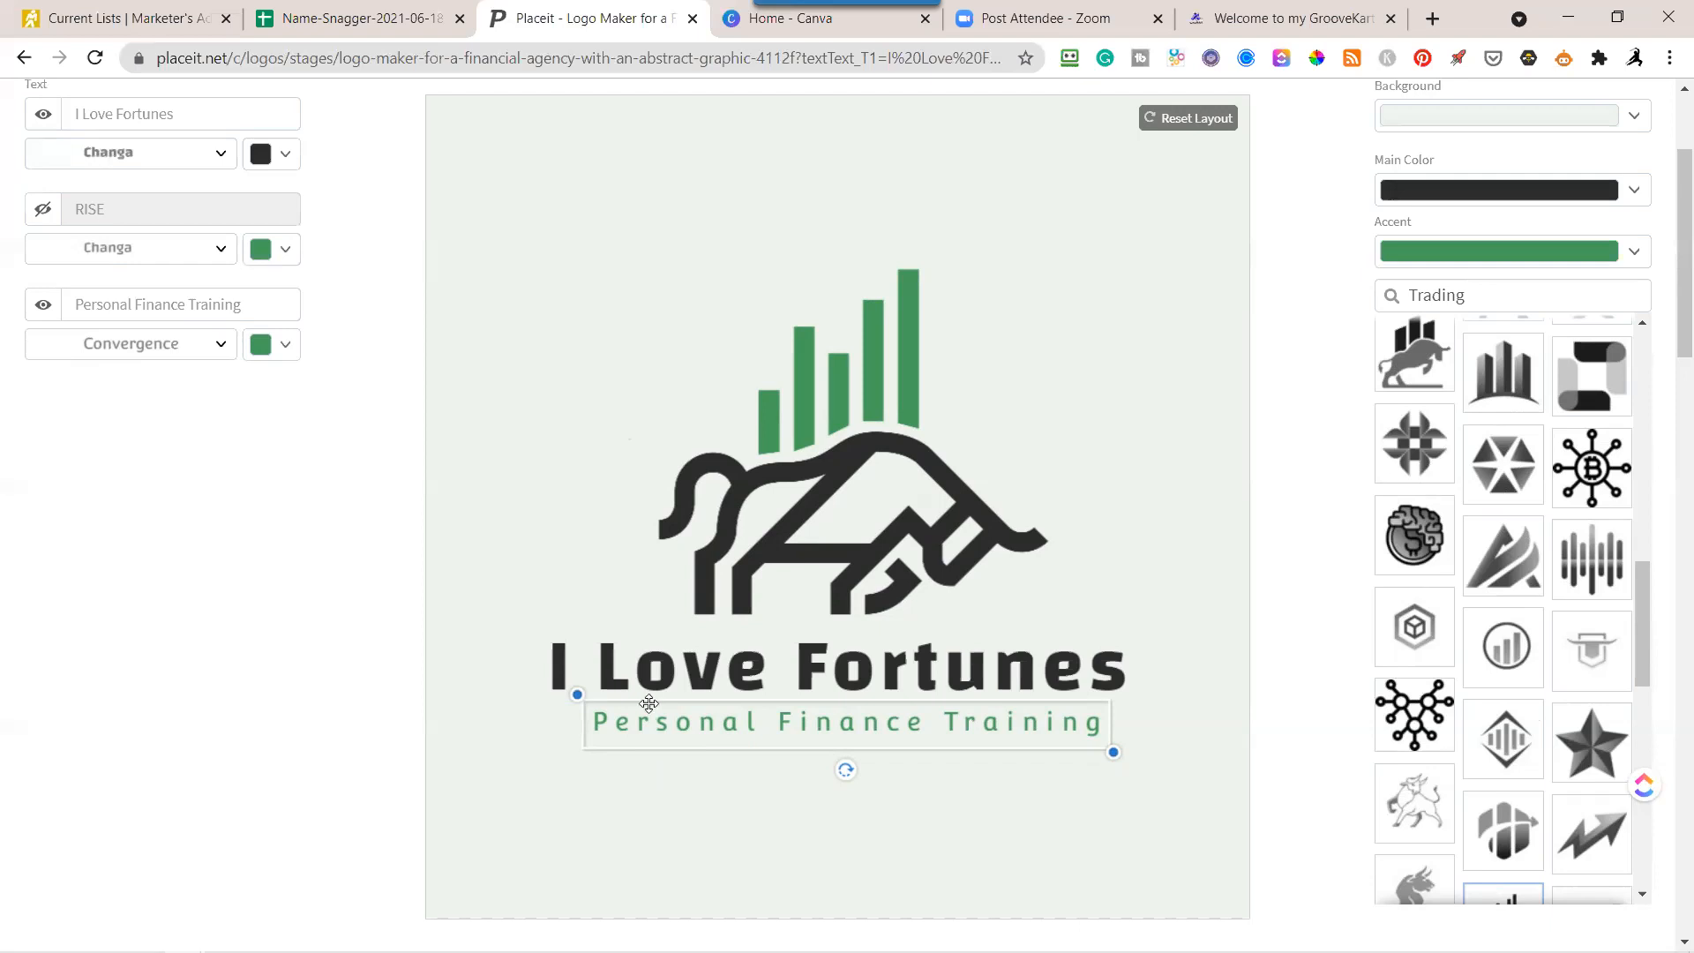
left_click(1308, 321)
left_click_drag(822, 721, 814, 721)
left_click(1241, 535)
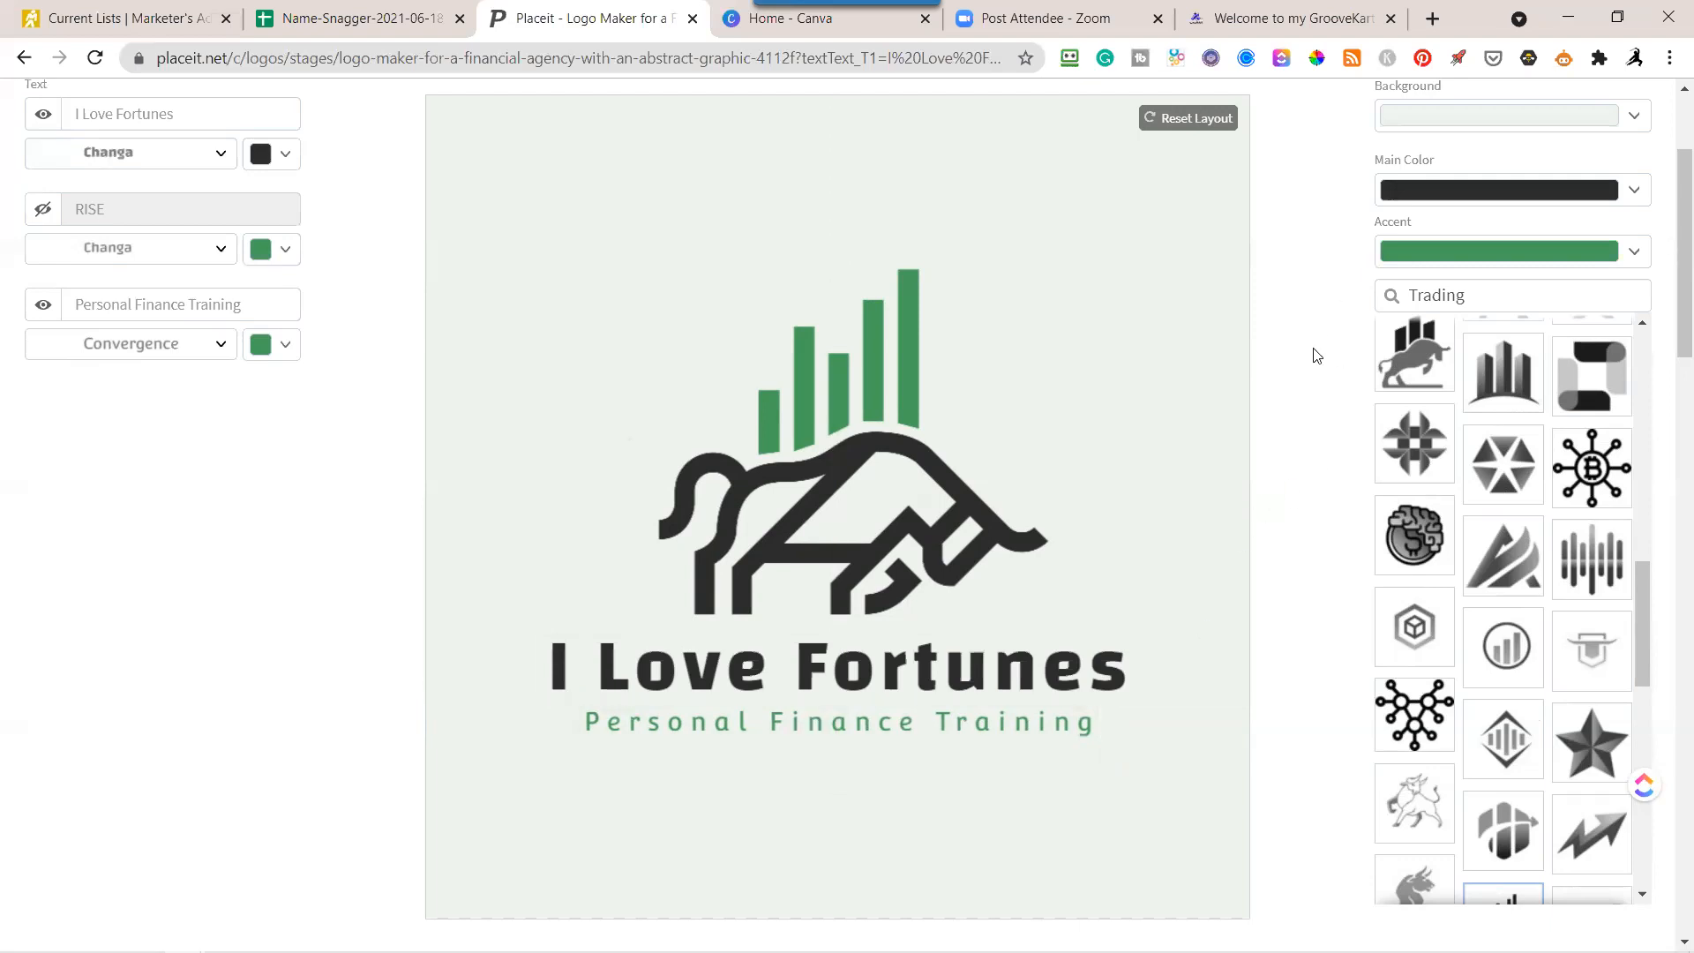
Change the logo's background color to white.
left_click(1637, 118)
left_click(1629, 144)
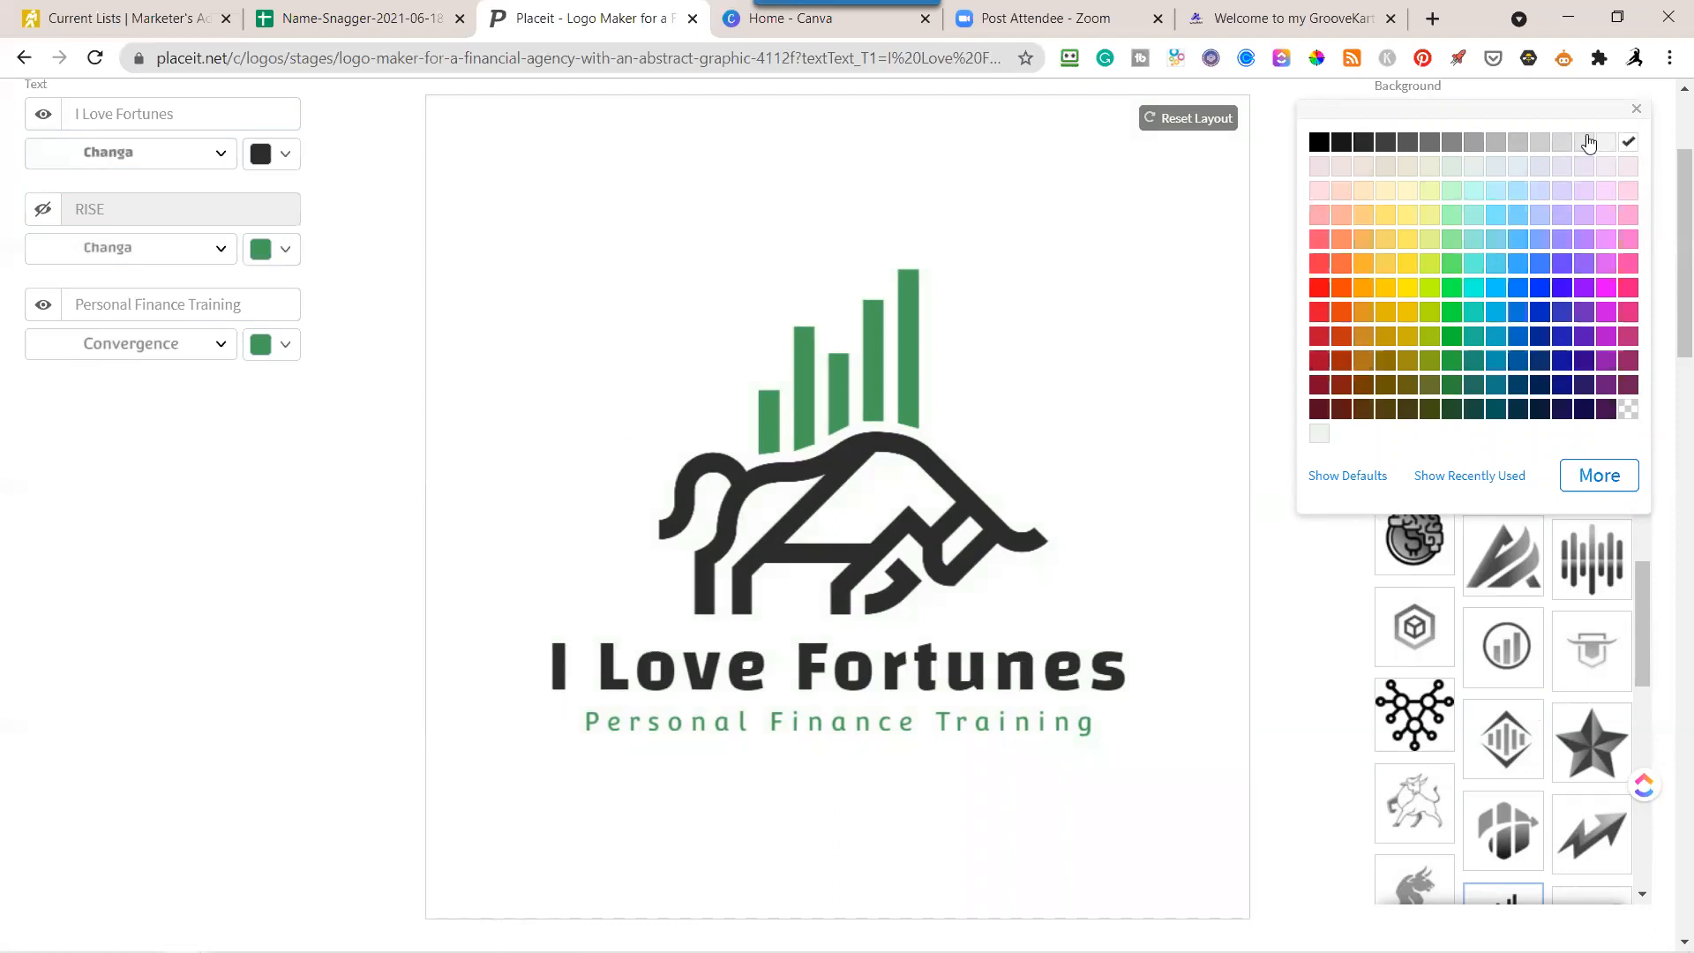
Try black and white as the logo's background color and settle on light beige.
left_click(1324, 148)
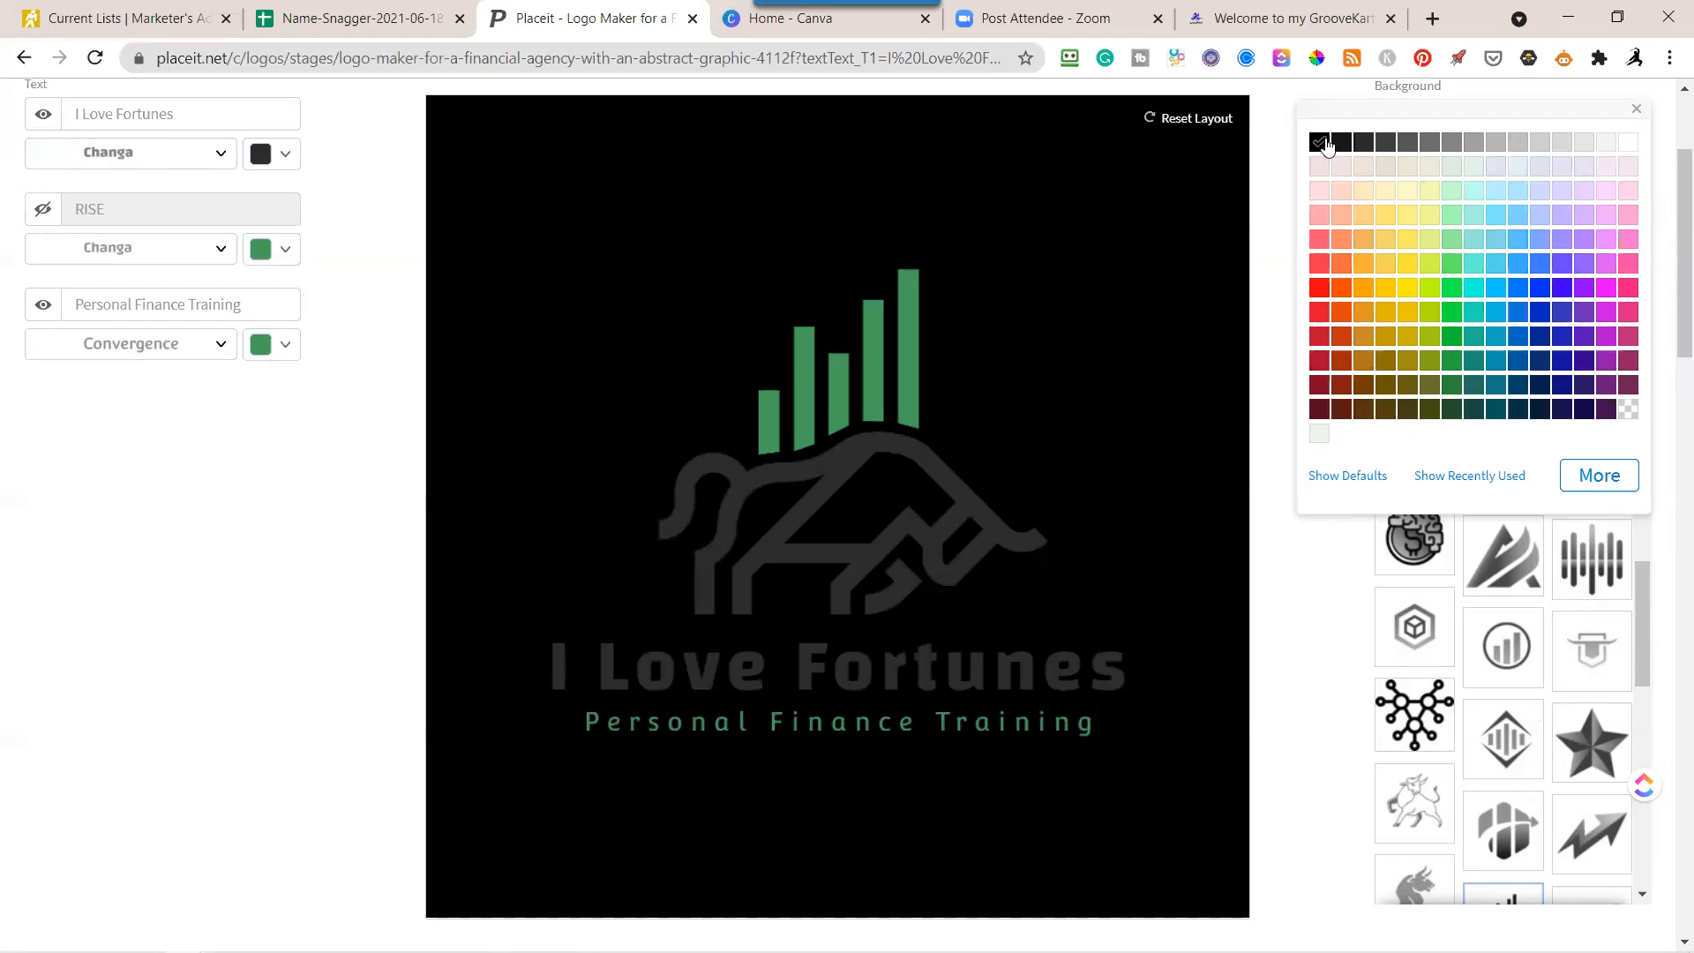
left_click(1630, 145)
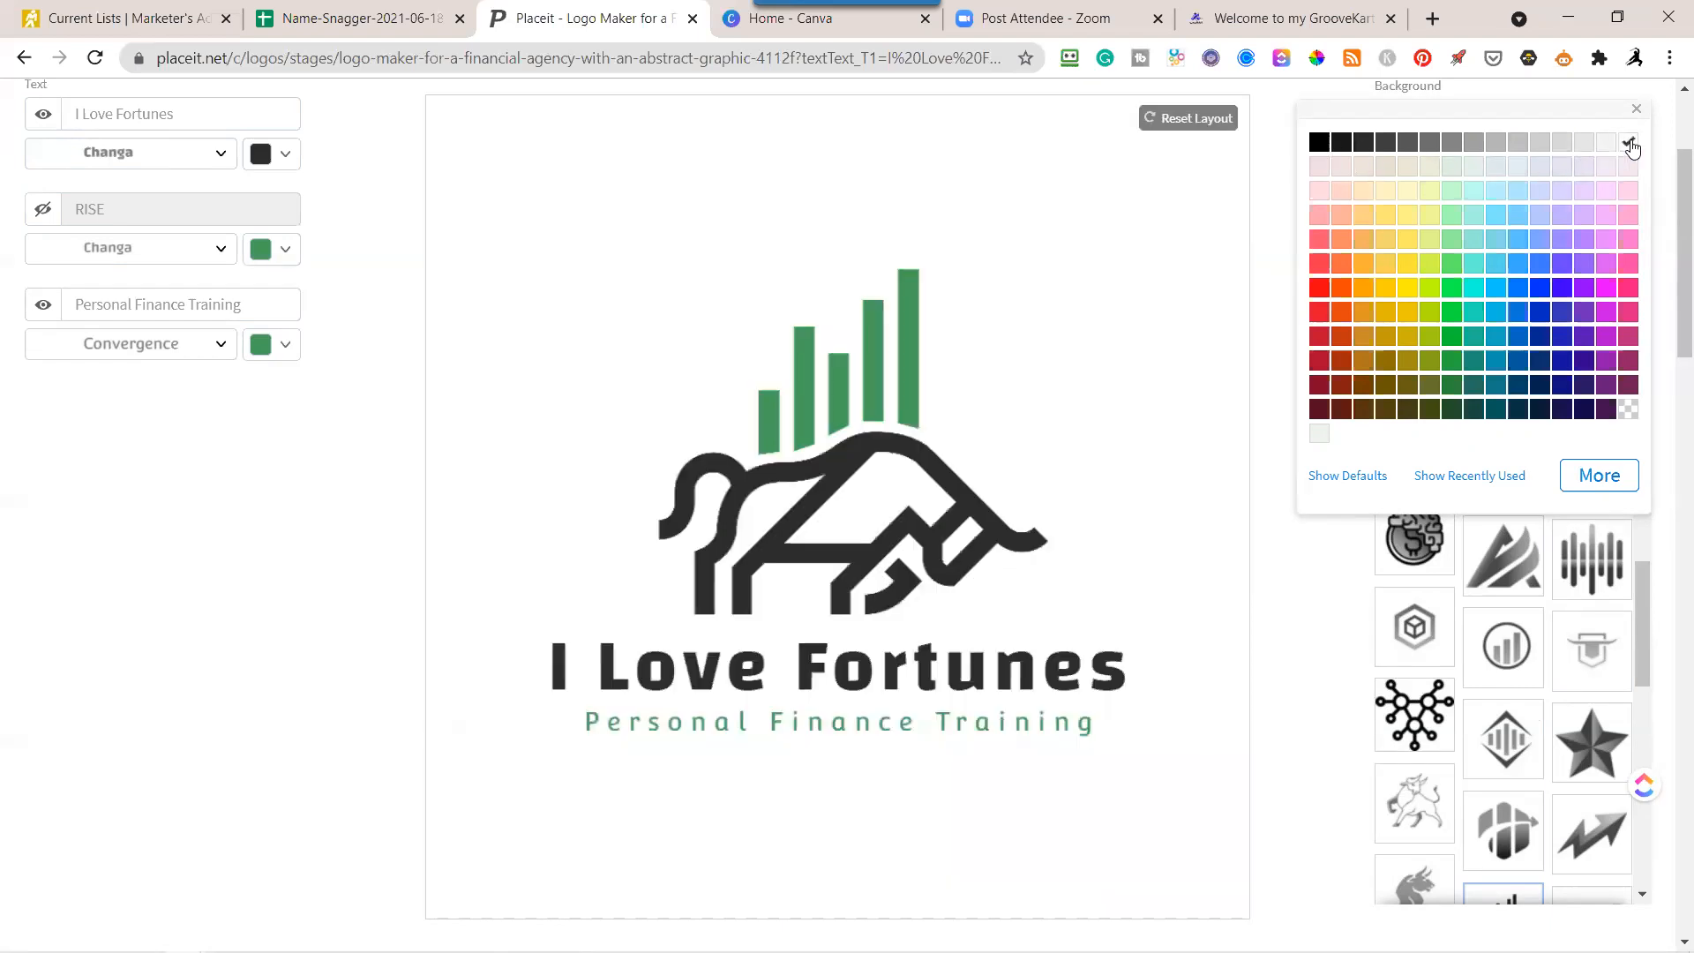
scroll(1277, 377, "up", 3)
scroll(1276, 377, "down", 3)
left_click(1407, 173)
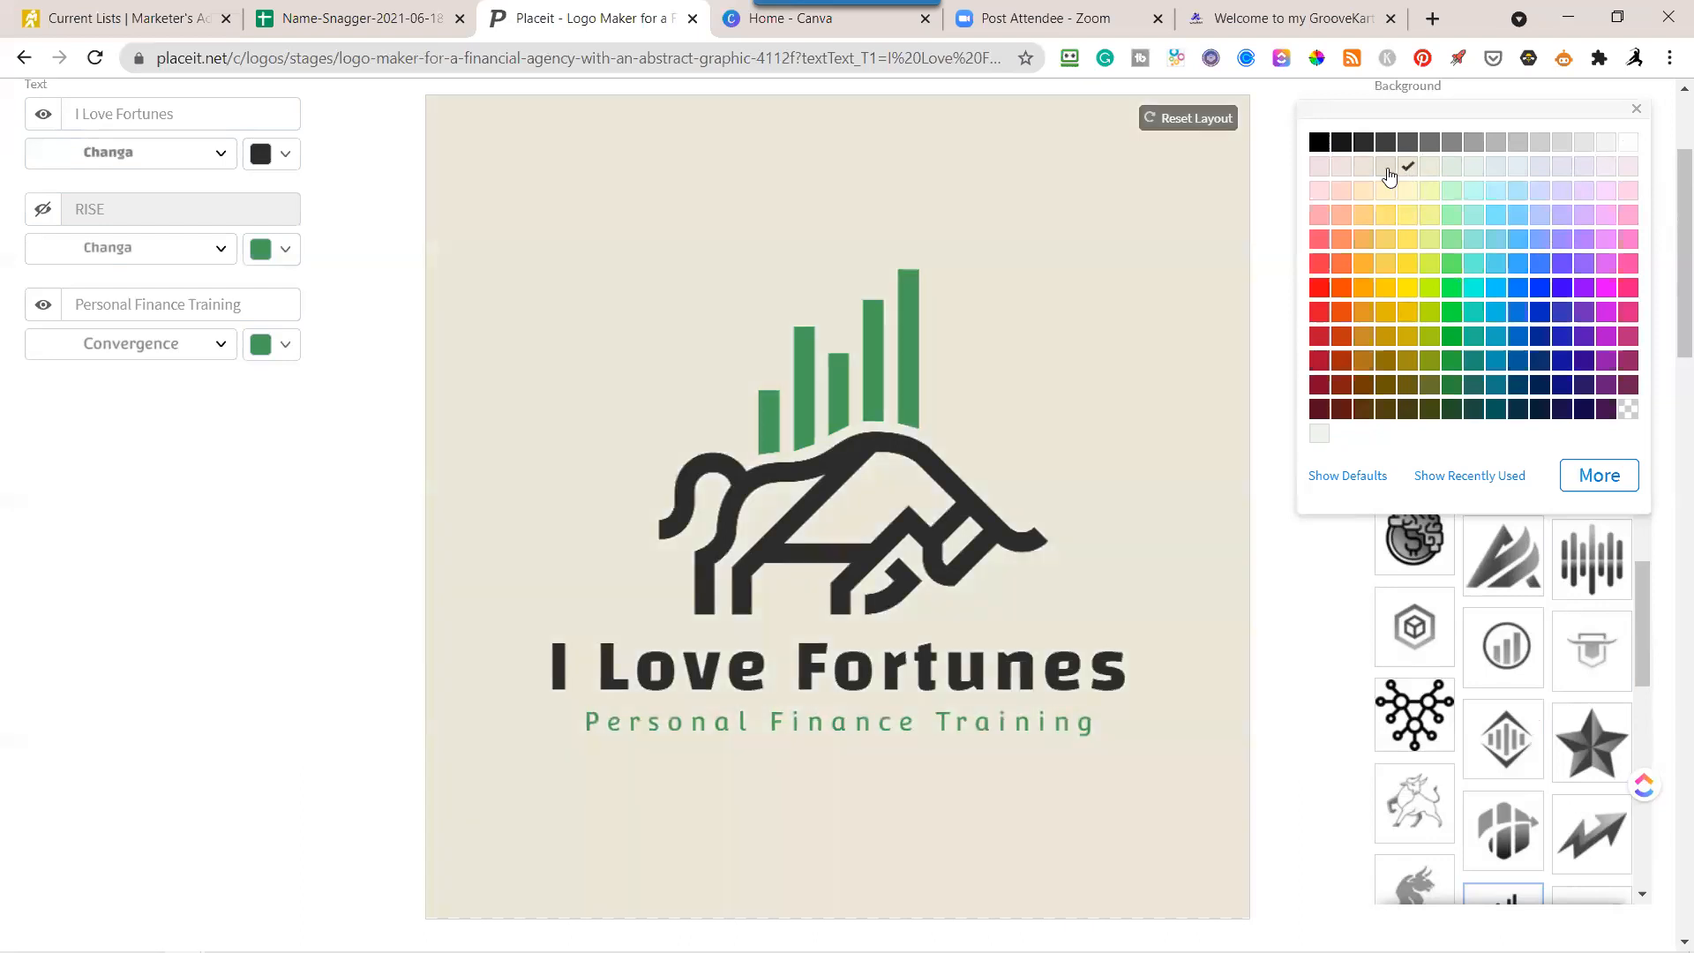
left_click(1362, 169)
Try bold and regular fonts on the Personal Finance Training tagline and settle on bold Asap.
left_click(221, 346)
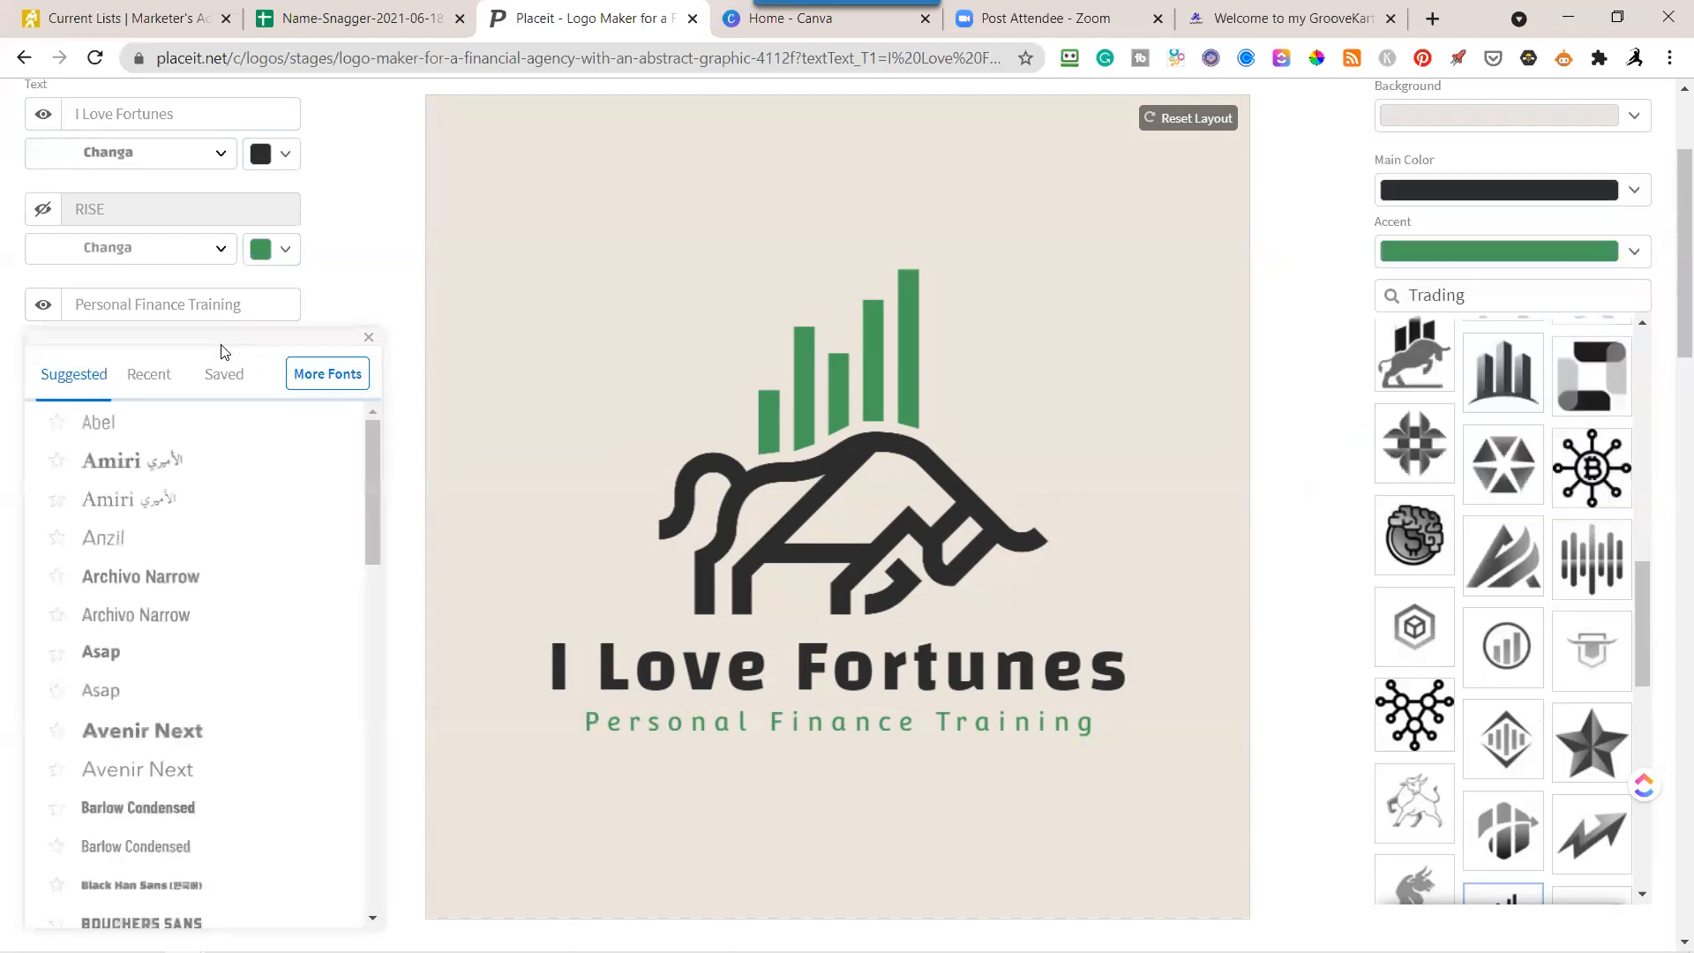
left_click(157, 573)
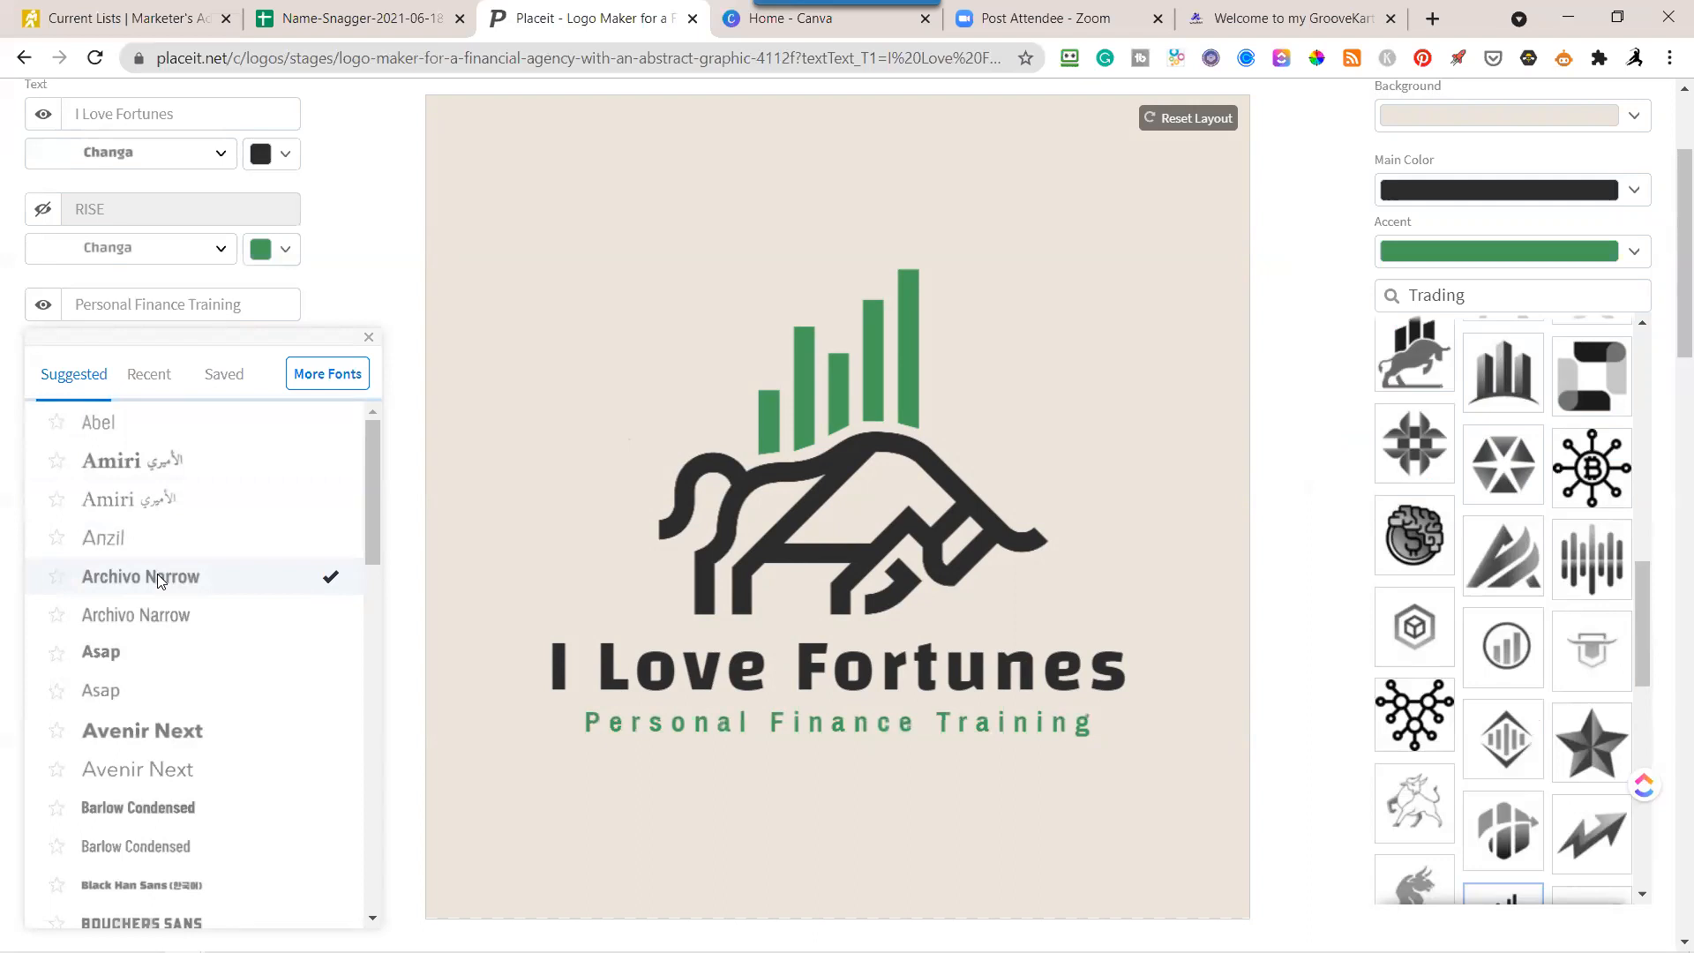
left_click(142, 622)
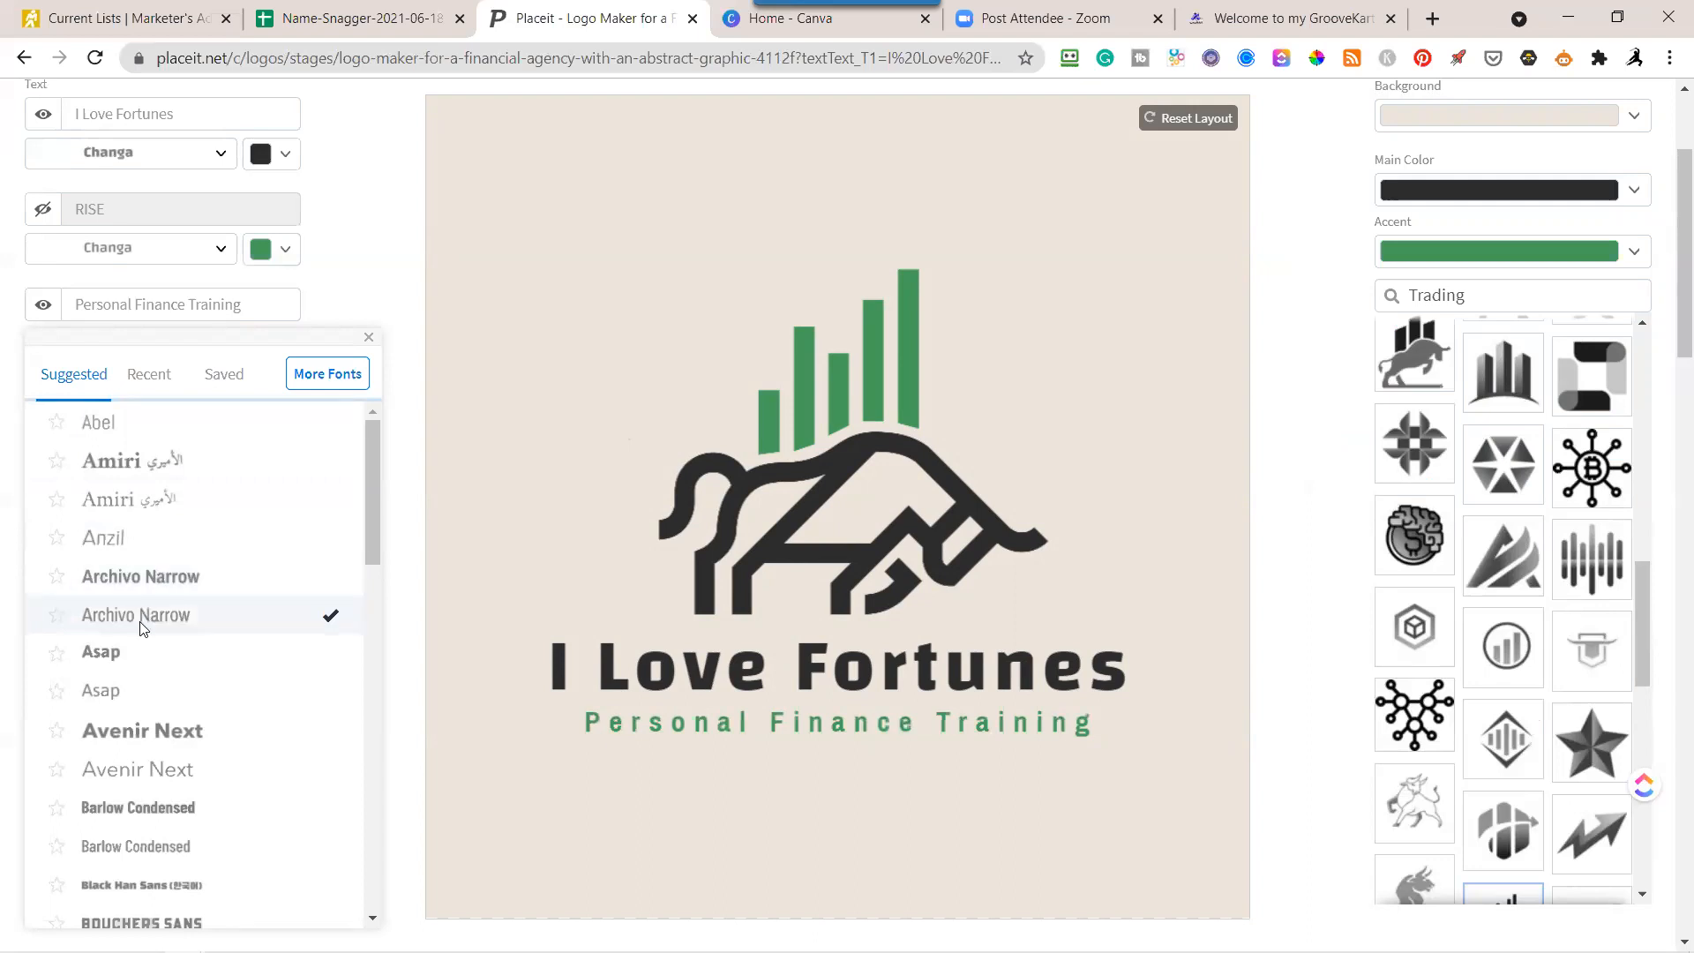
left_click(120, 658)
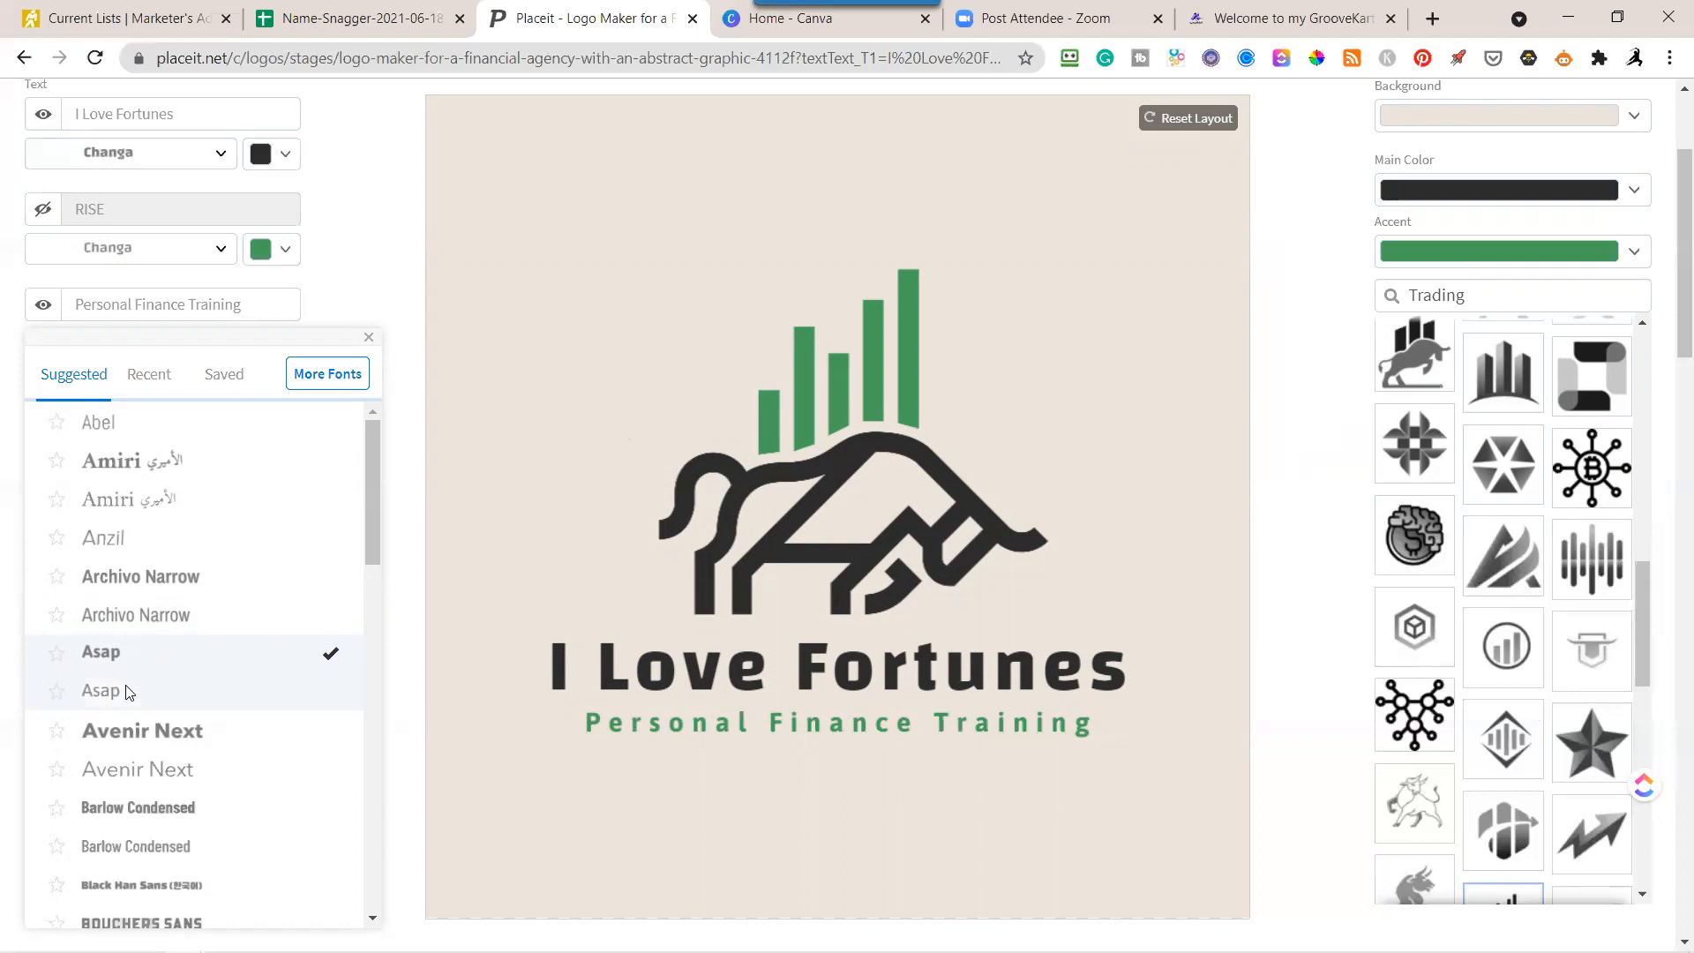
left_click(130, 732)
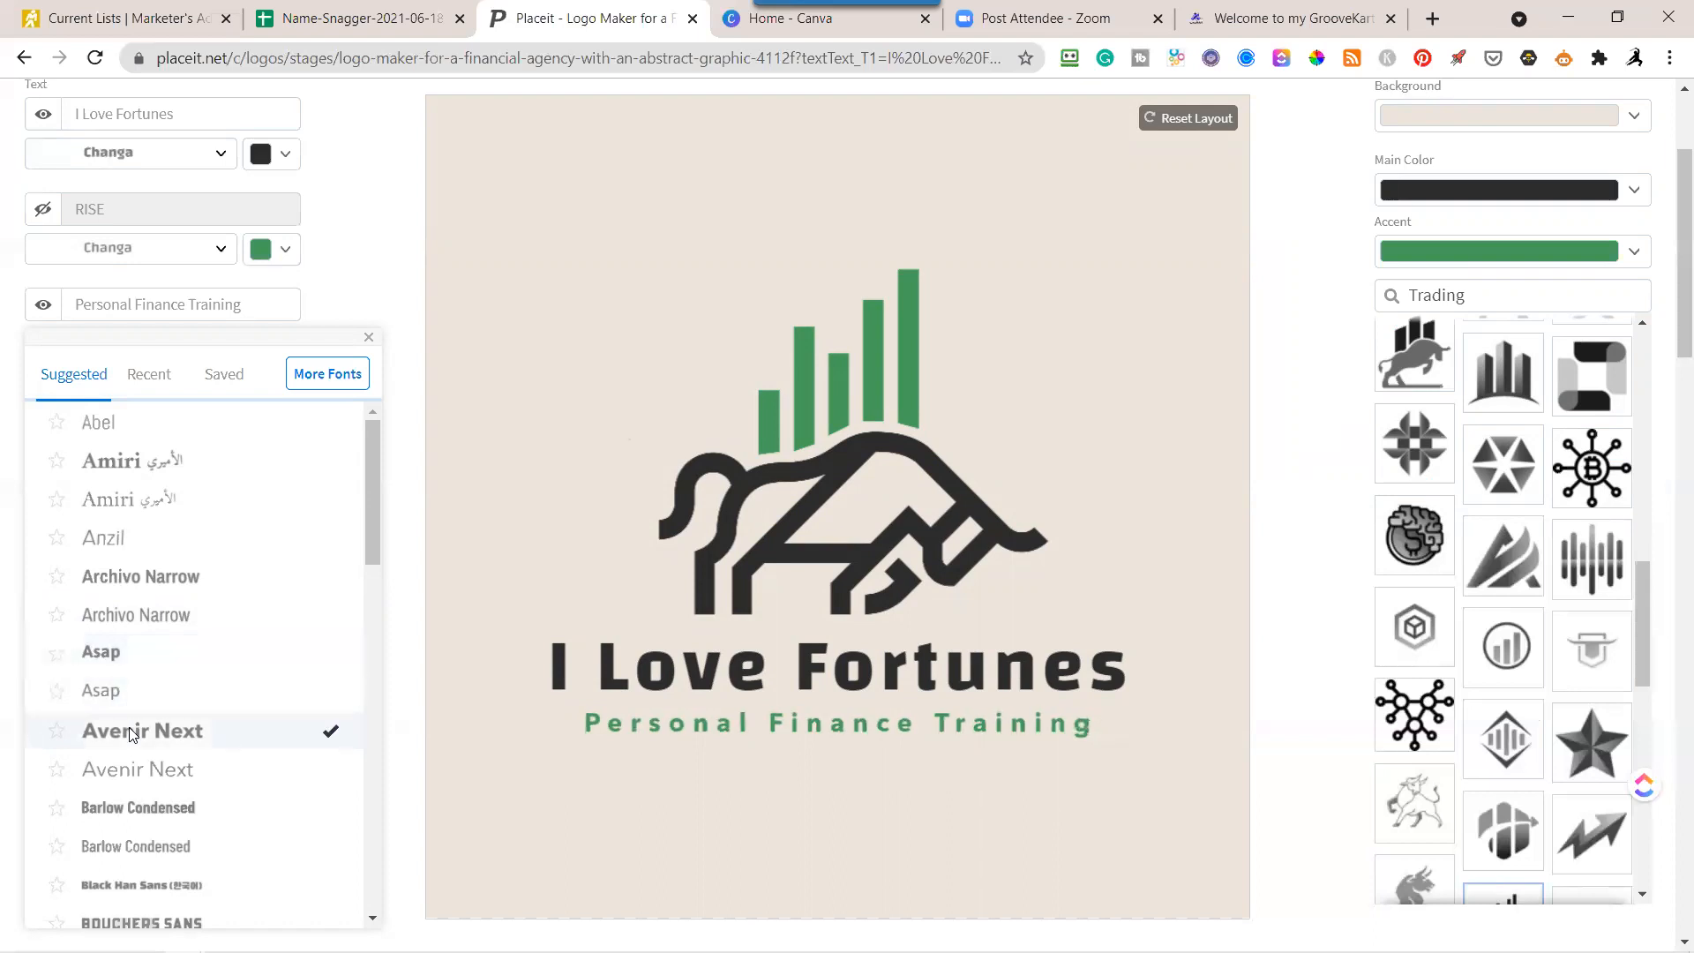
left_click(130, 662)
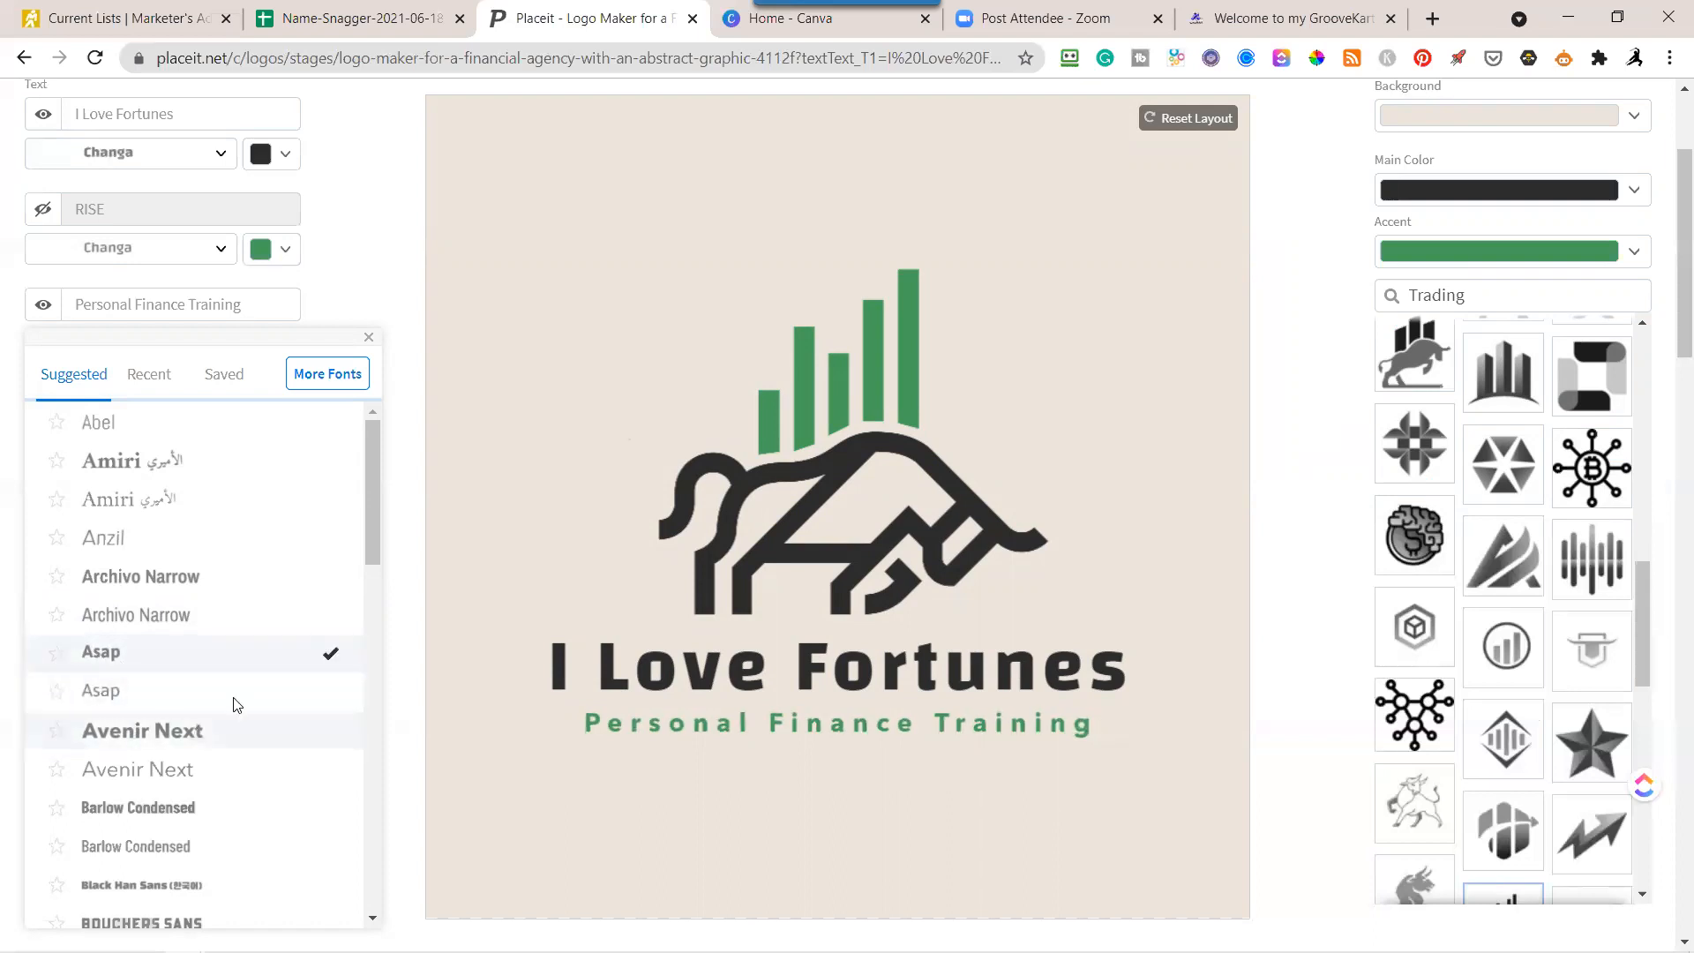
left_click(344, 309)
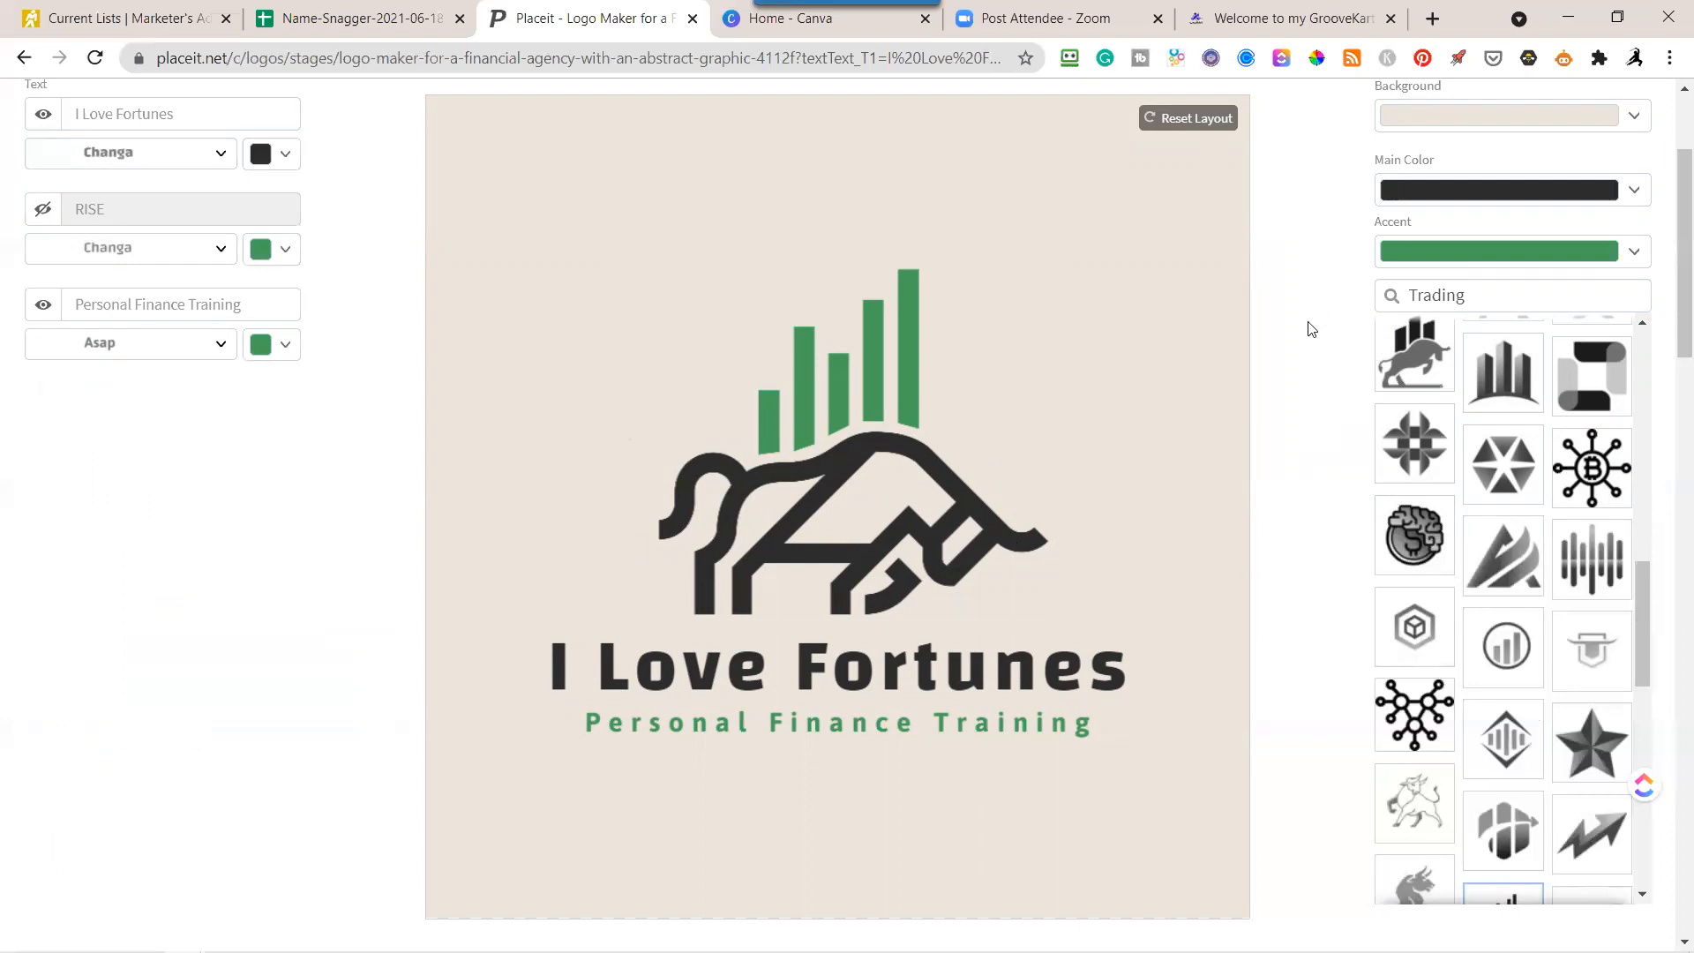
Set the logo's background color back to white and review the whole design.
scroll(1296, 422, "up", 3)
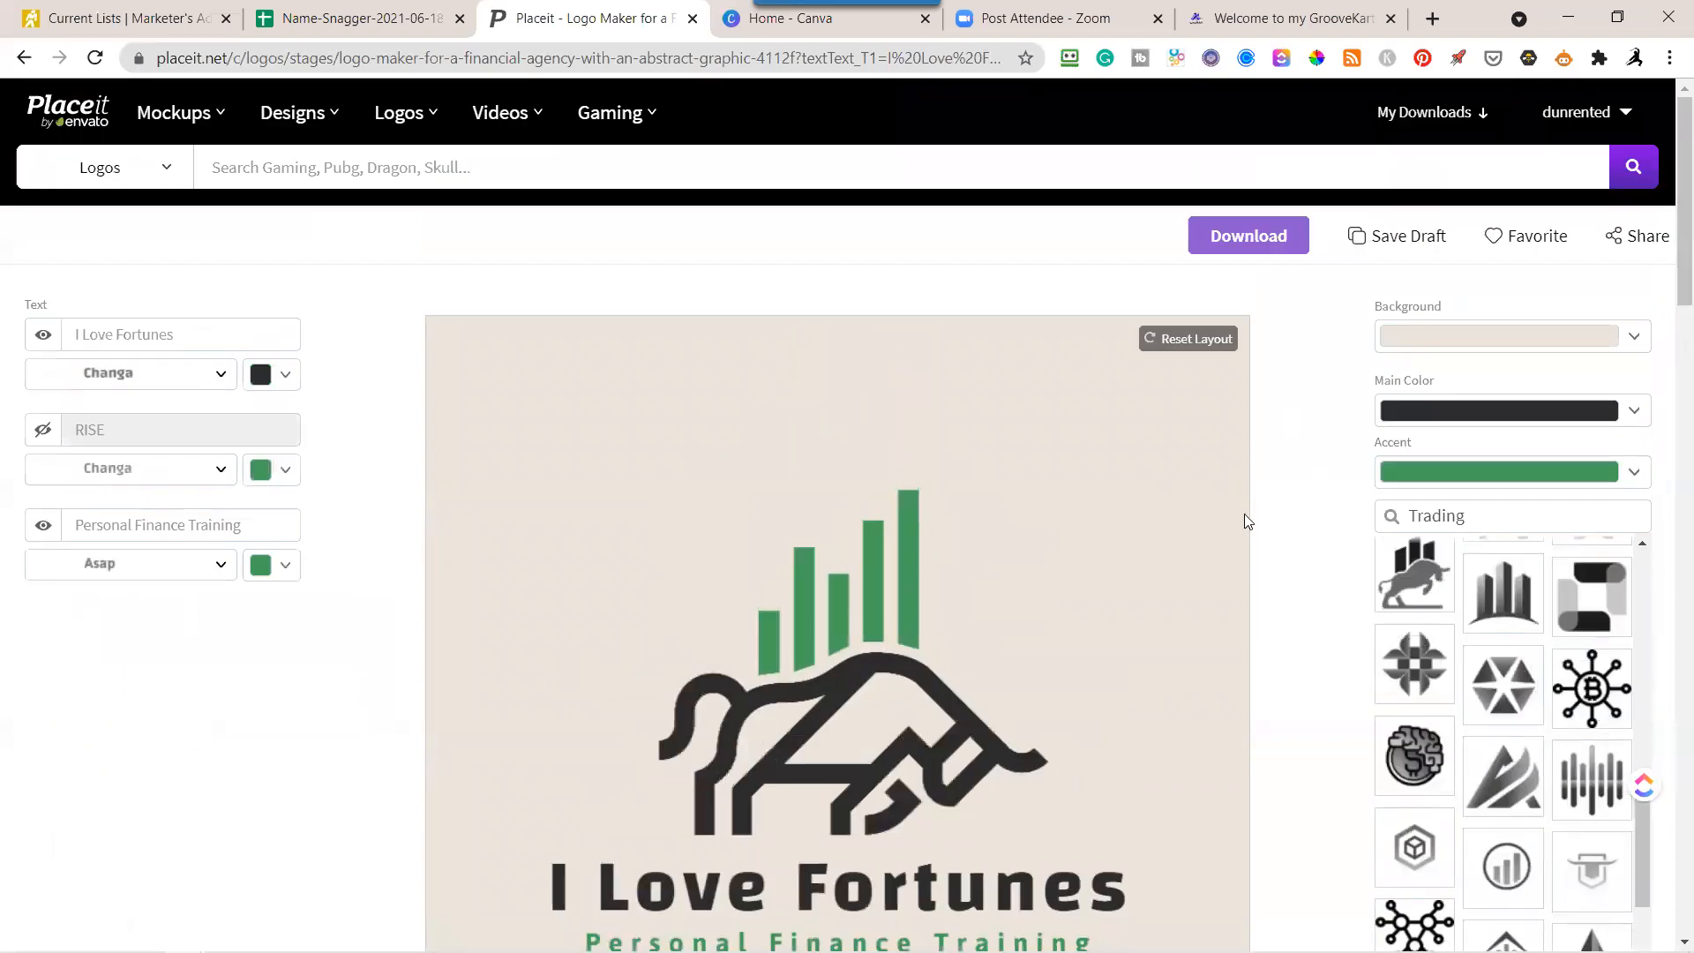
scroll(1248, 521, "down", 3)
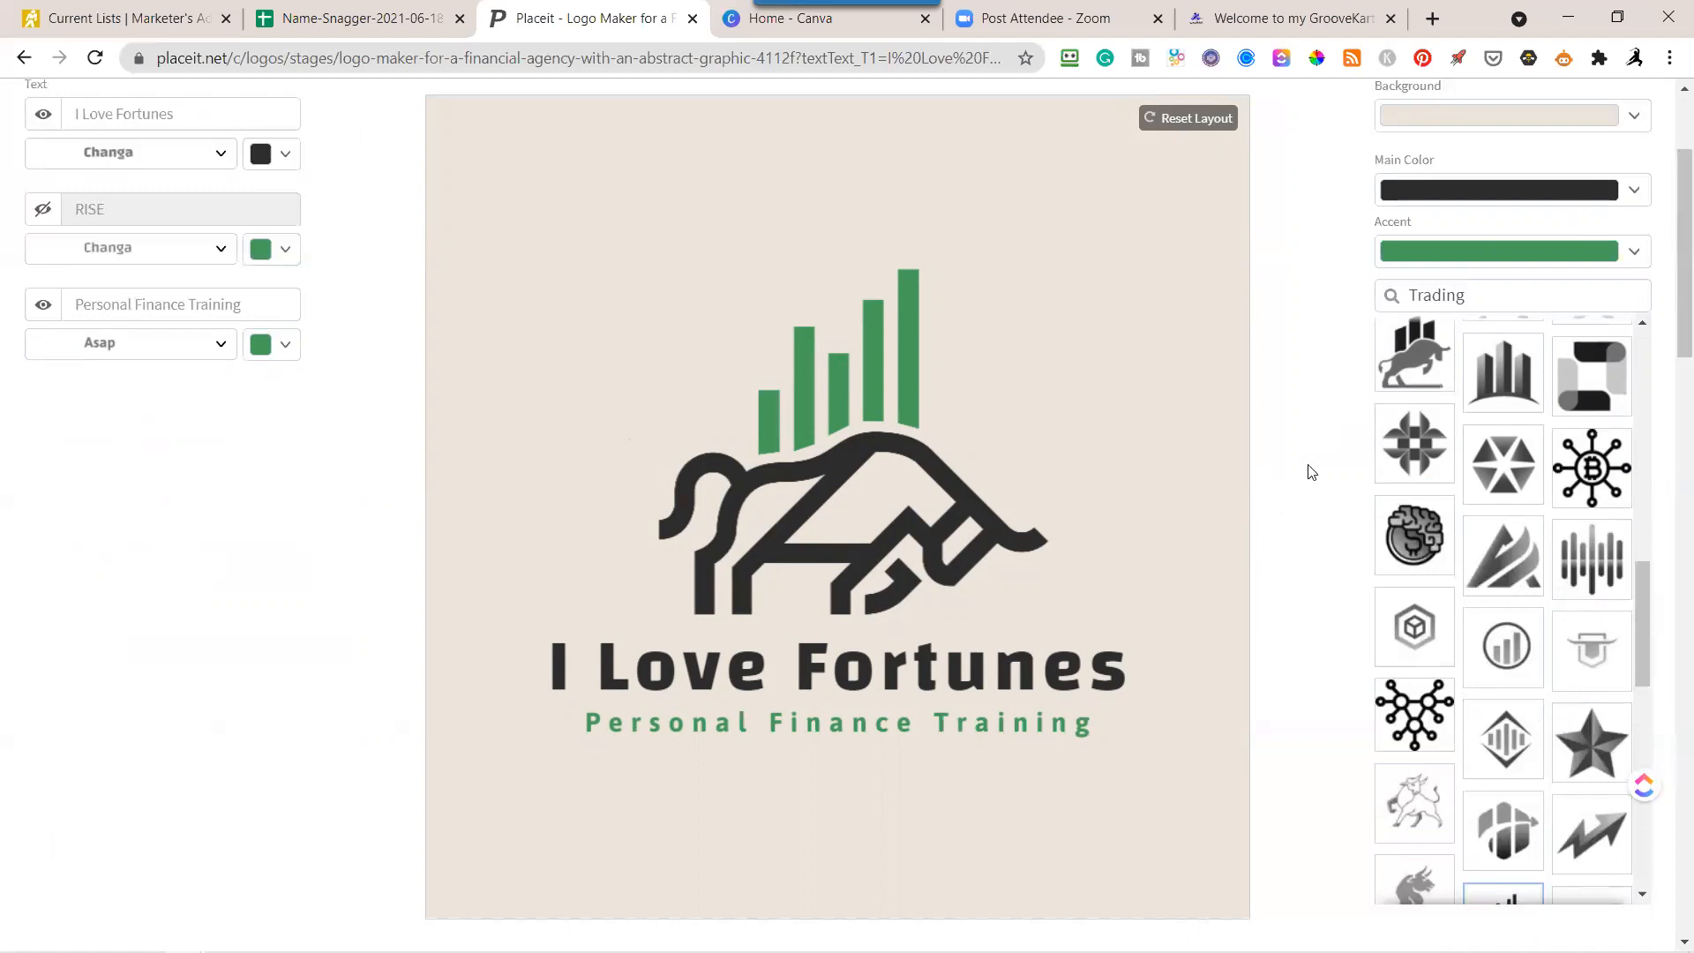
scroll(1311, 473, "up", 3)
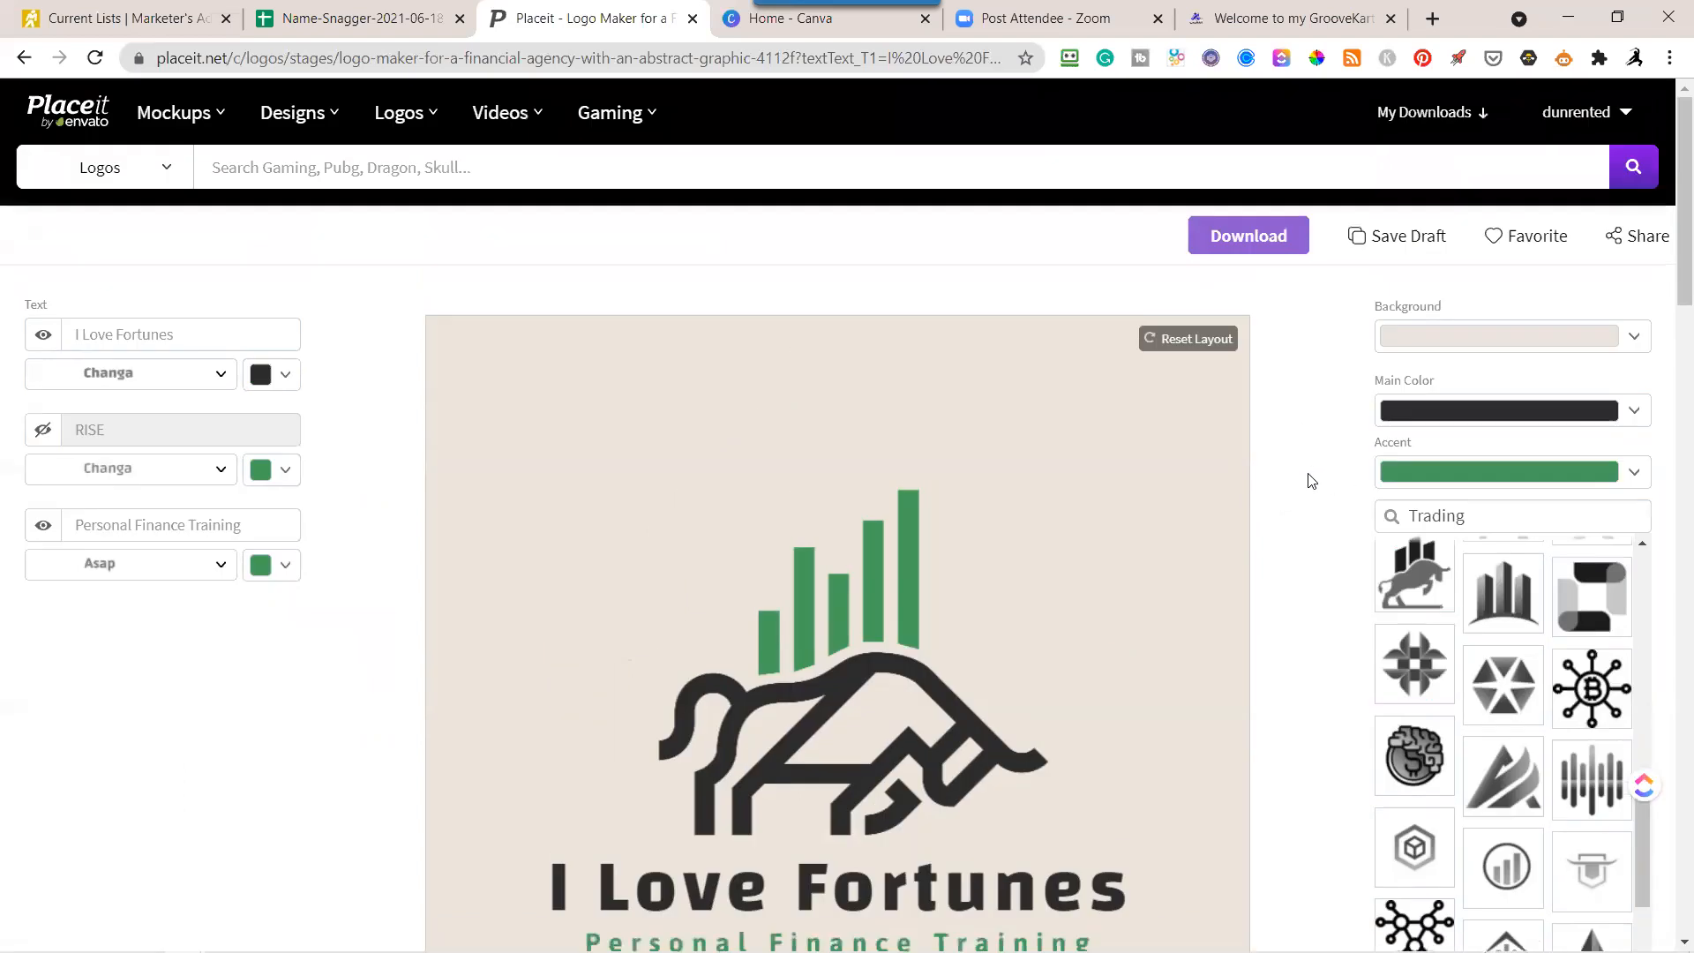
left_click(1629, 356)
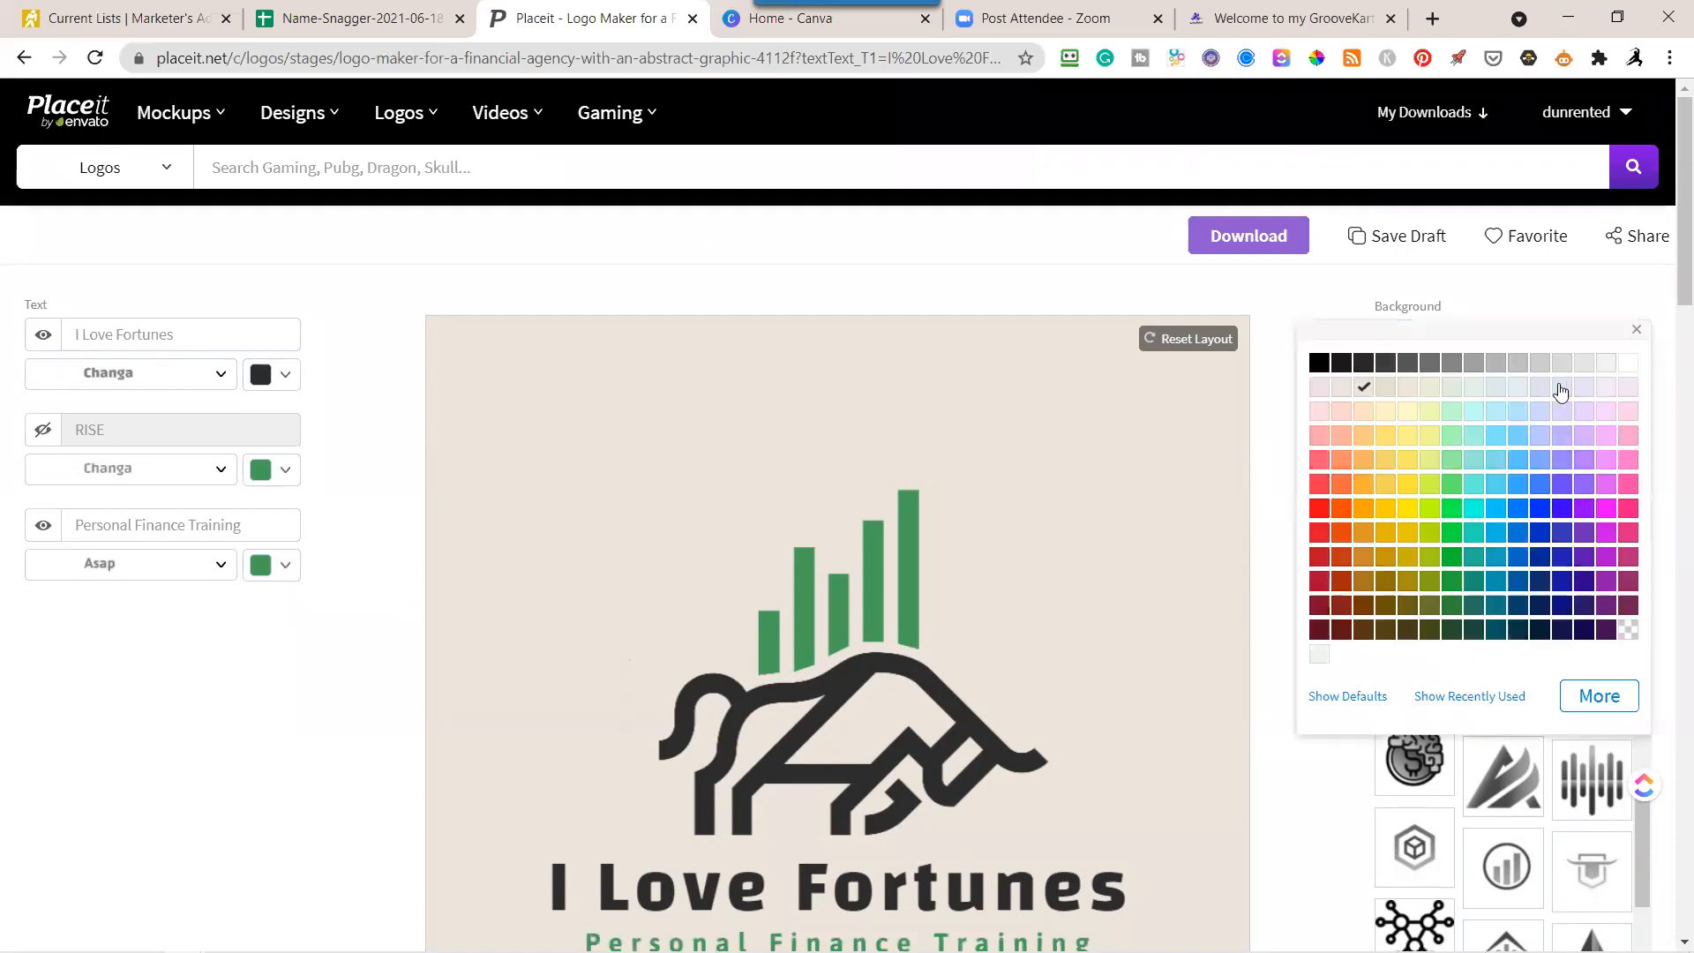
left_click(1629, 363)
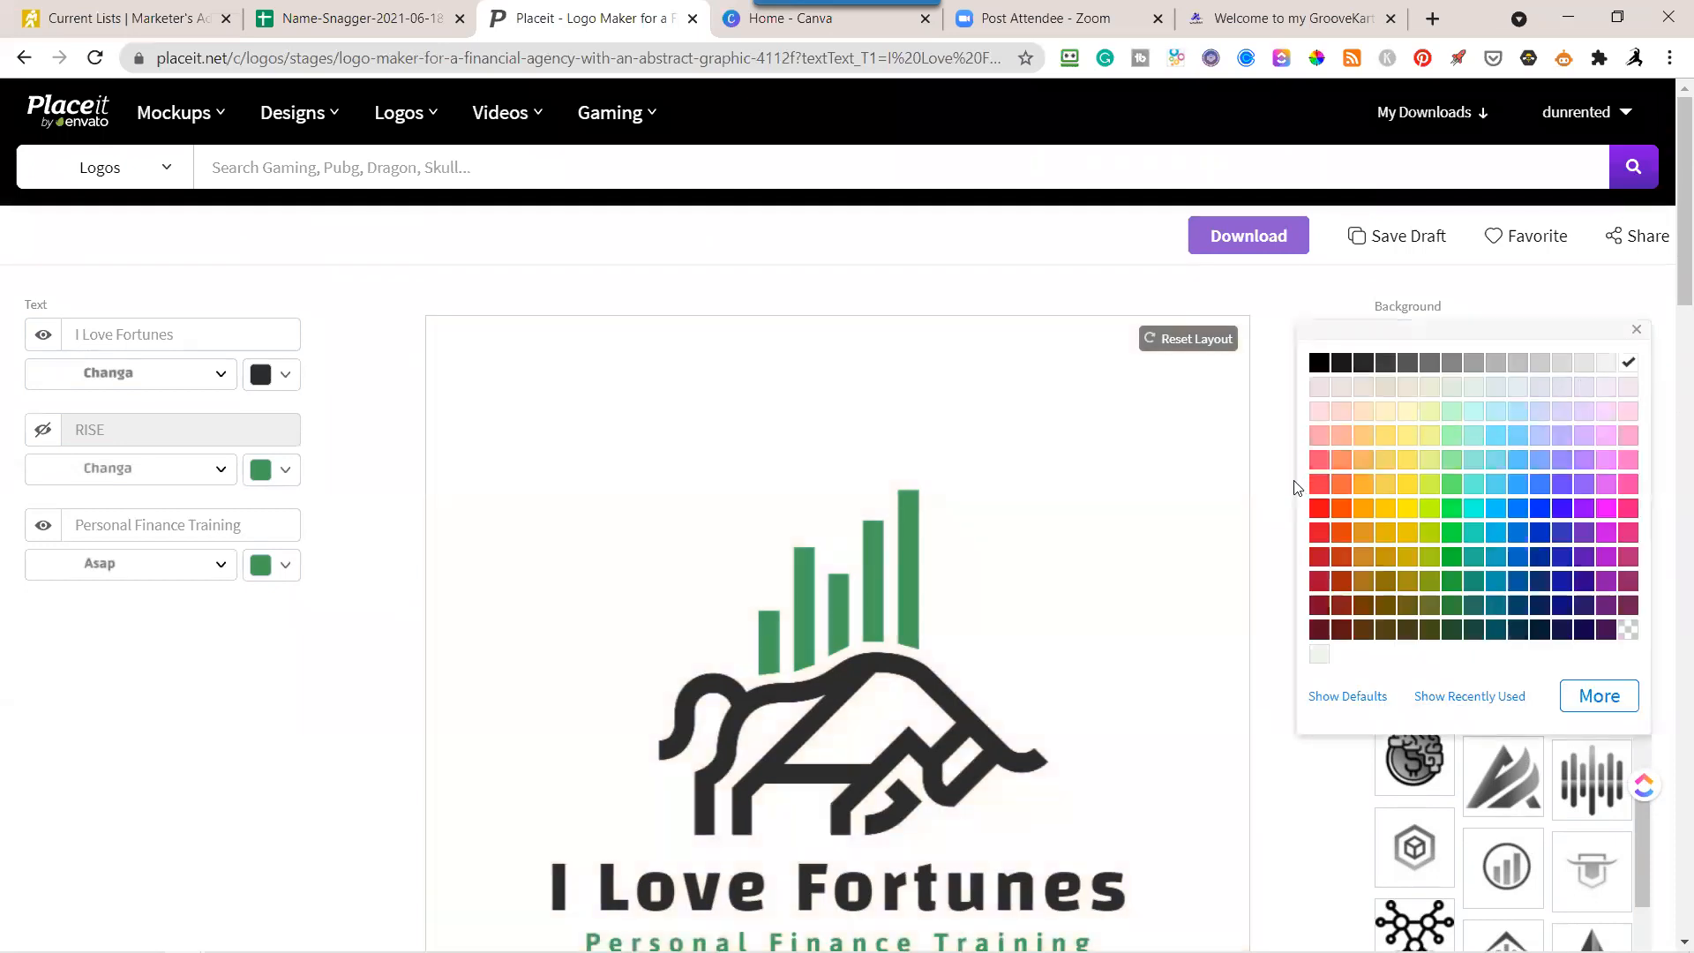
left_click(1271, 497)
scroll(1268, 500, "down", 3)
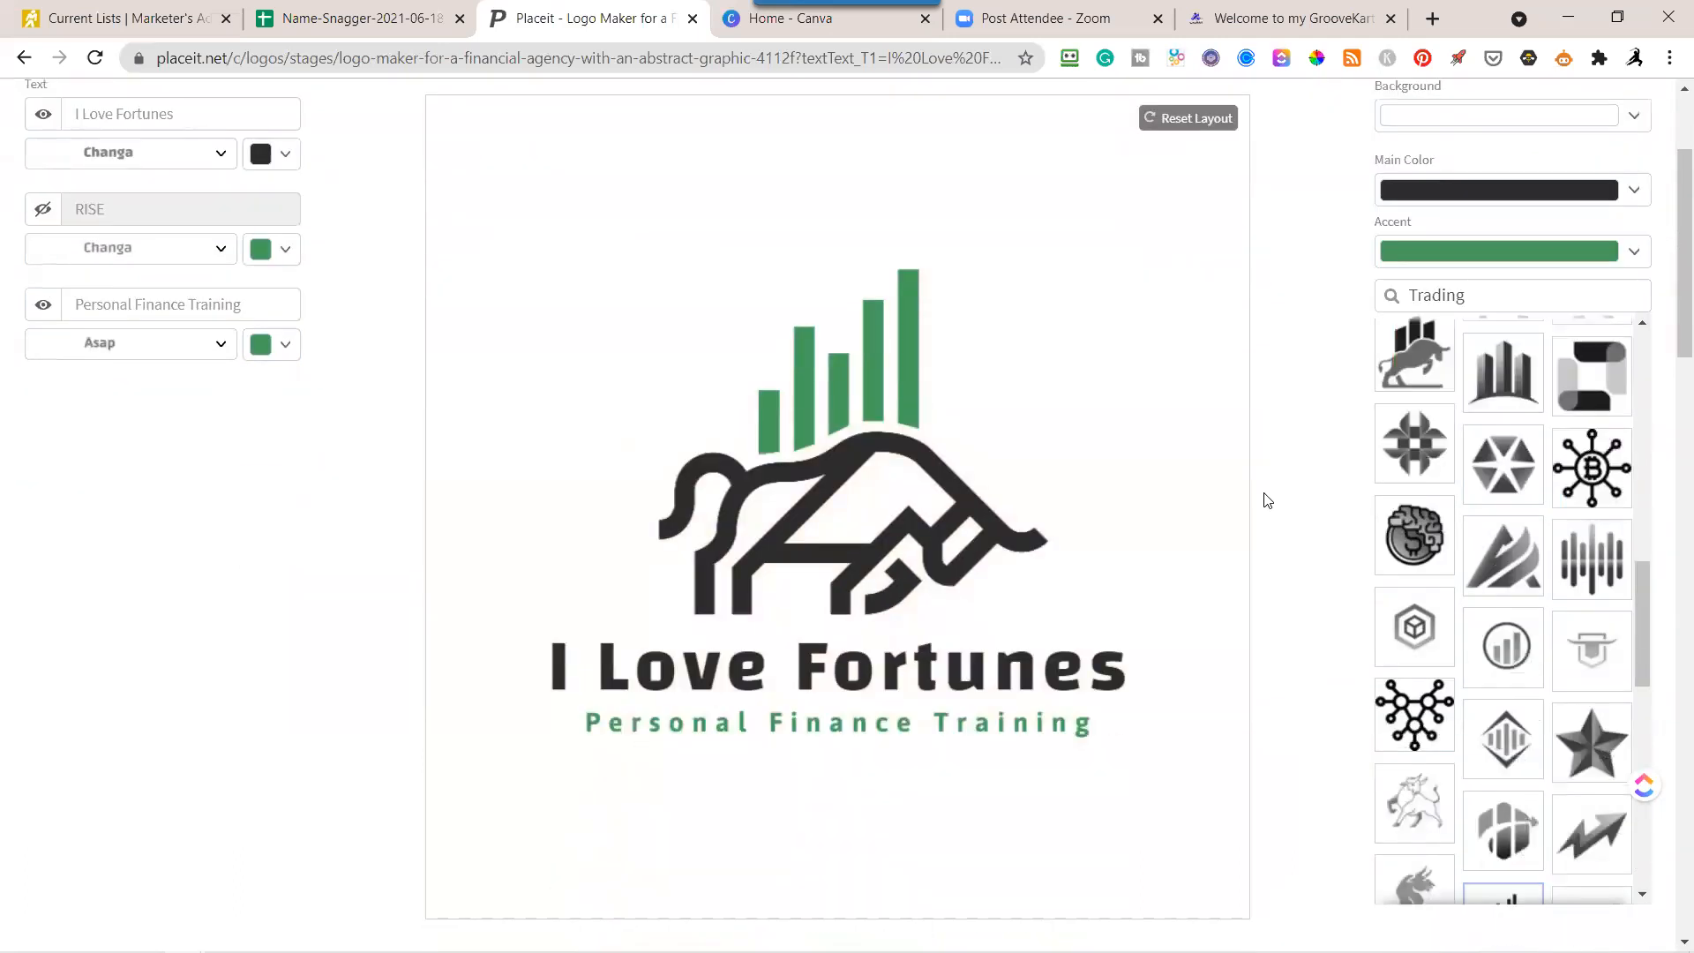
scroll(1268, 500, "up", 3)
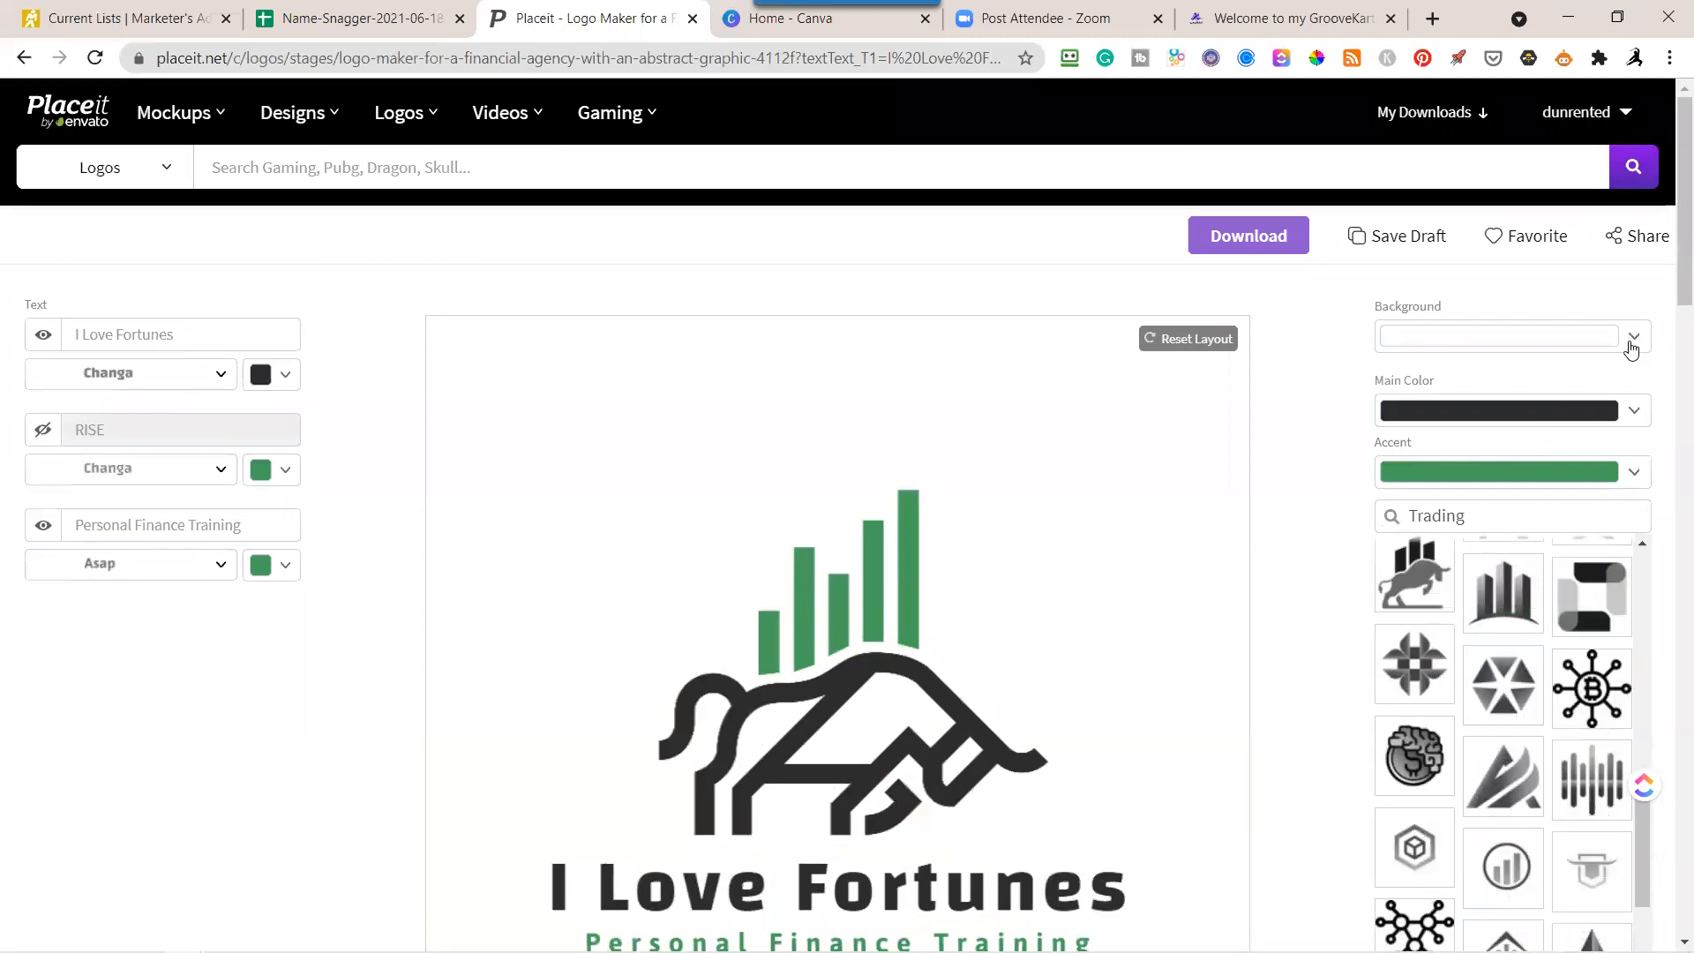
Change the logo's background color to light beige again.
left_click(1631, 347)
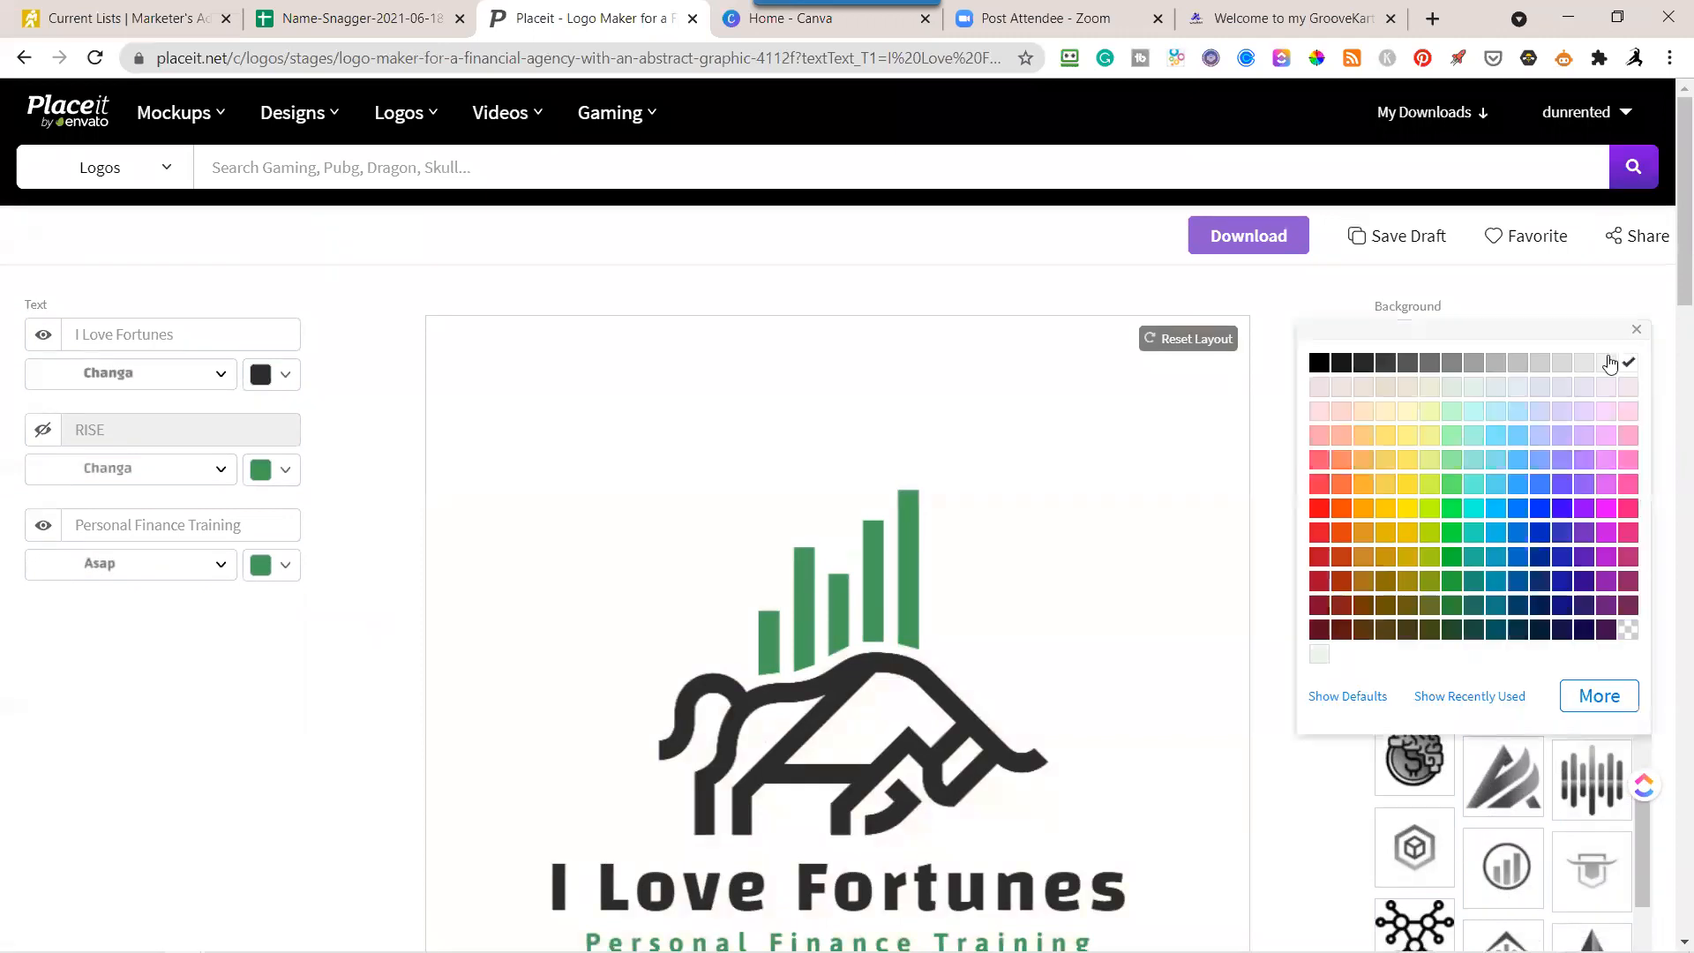
left_click(1364, 388)
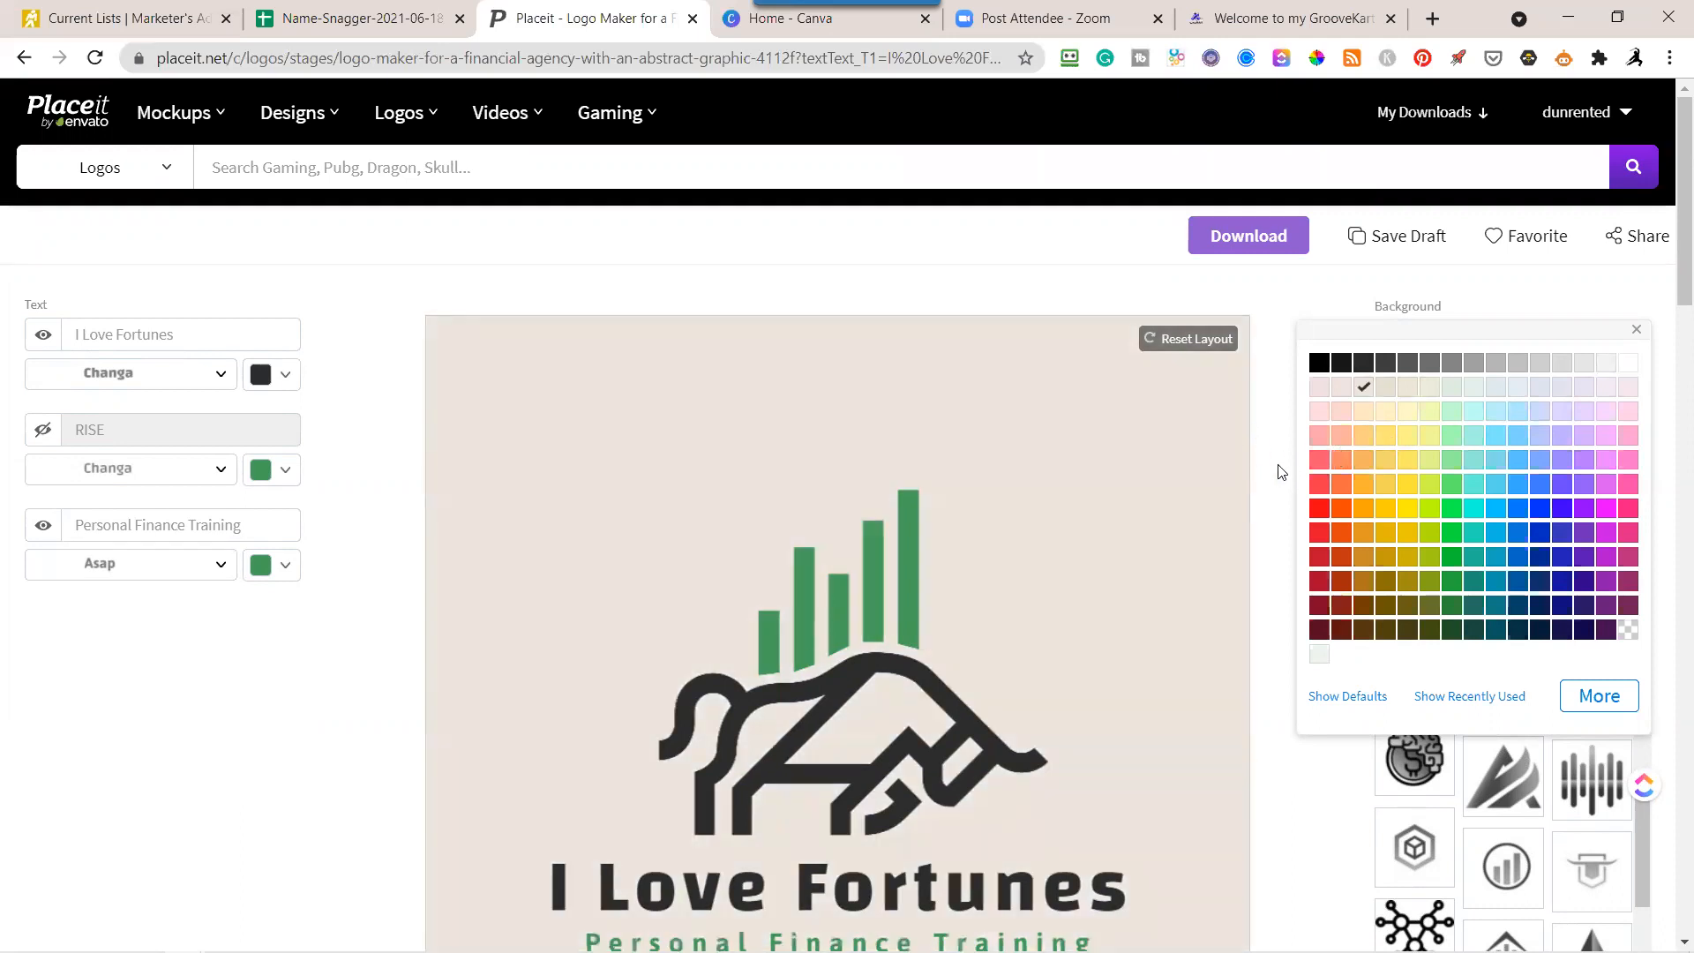
left_click(1278, 466)
Browse the Trading graphics for alternative icons.
scroll(1342, 559, "down", 3)
scroll(1460, 605, "down", 2)
scroll(1530, 600, "up", 6)
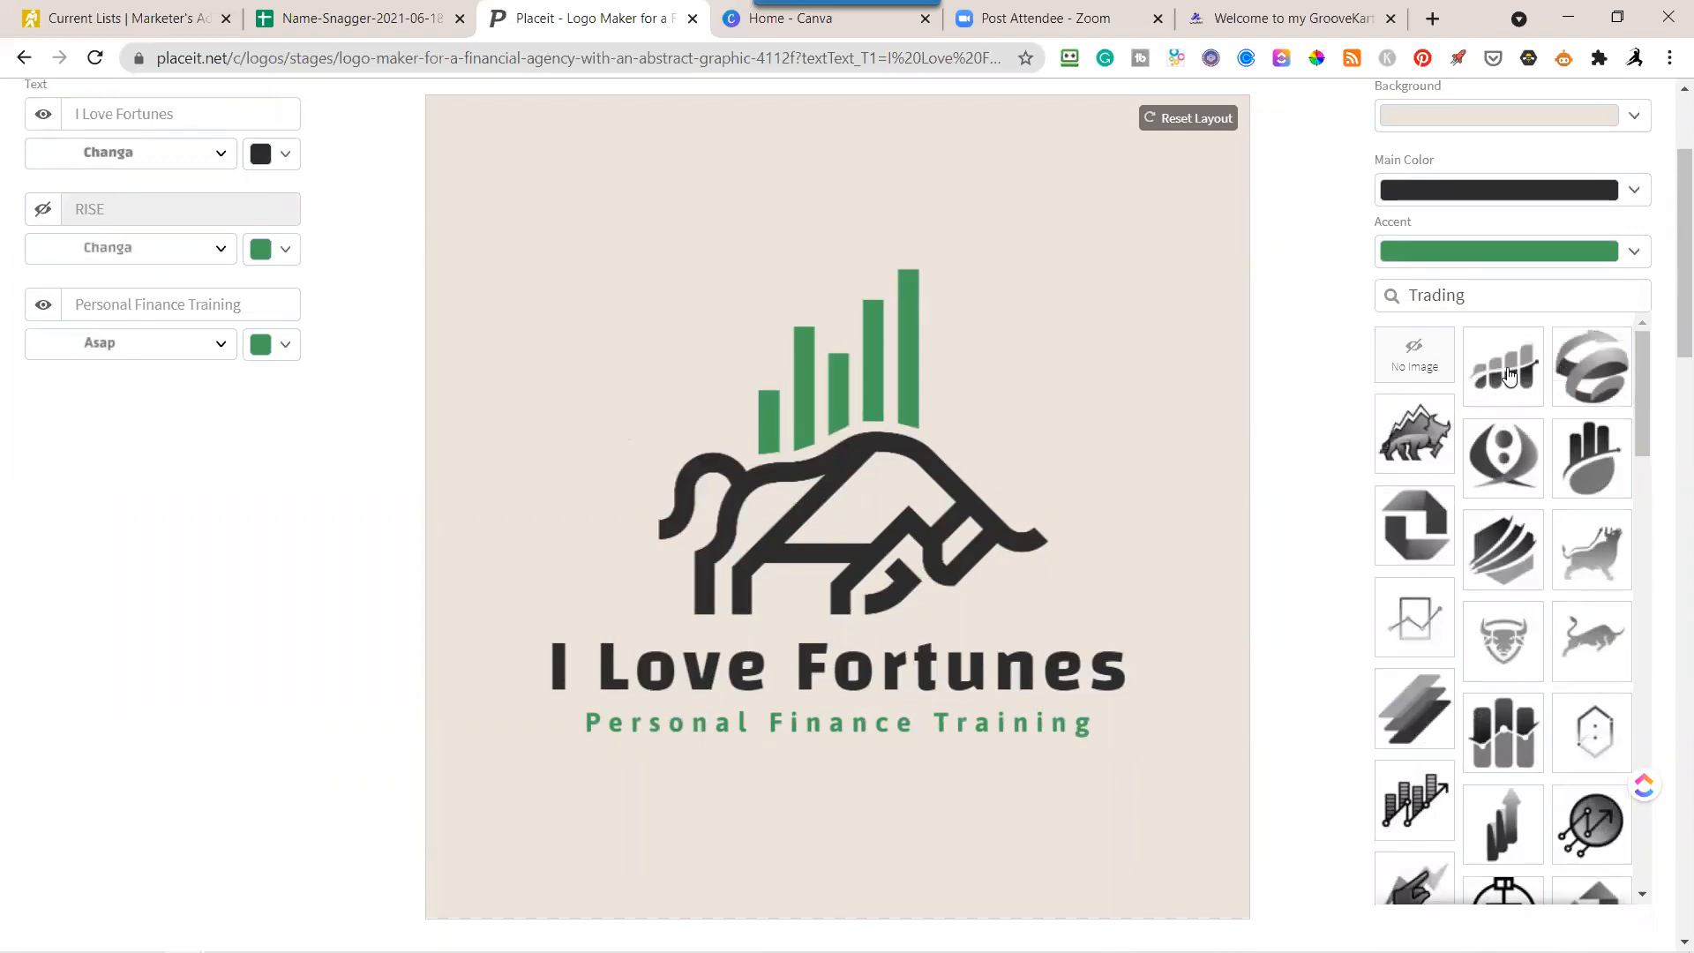
scroll(1482, 468, "down", 3)
scroll(1482, 468, "up", 3)
scroll(1510, 551, "down", 3)
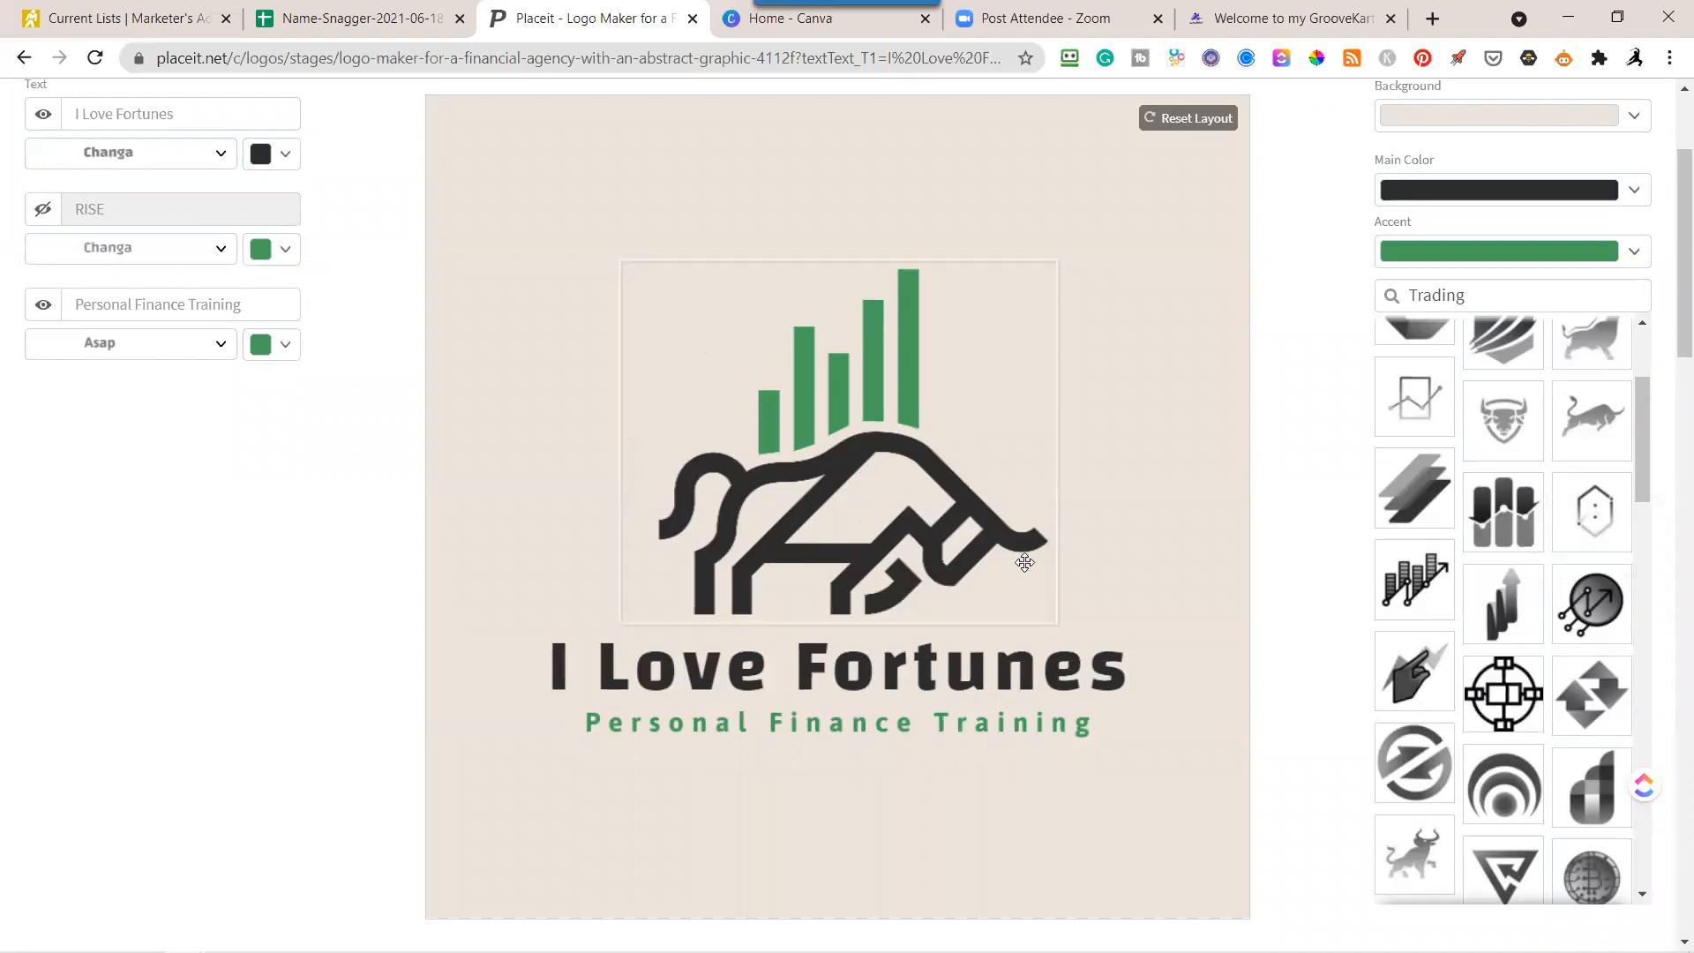
Generate a download of the beige-background logo and save its image file.
scroll(1336, 378, "up", 3)
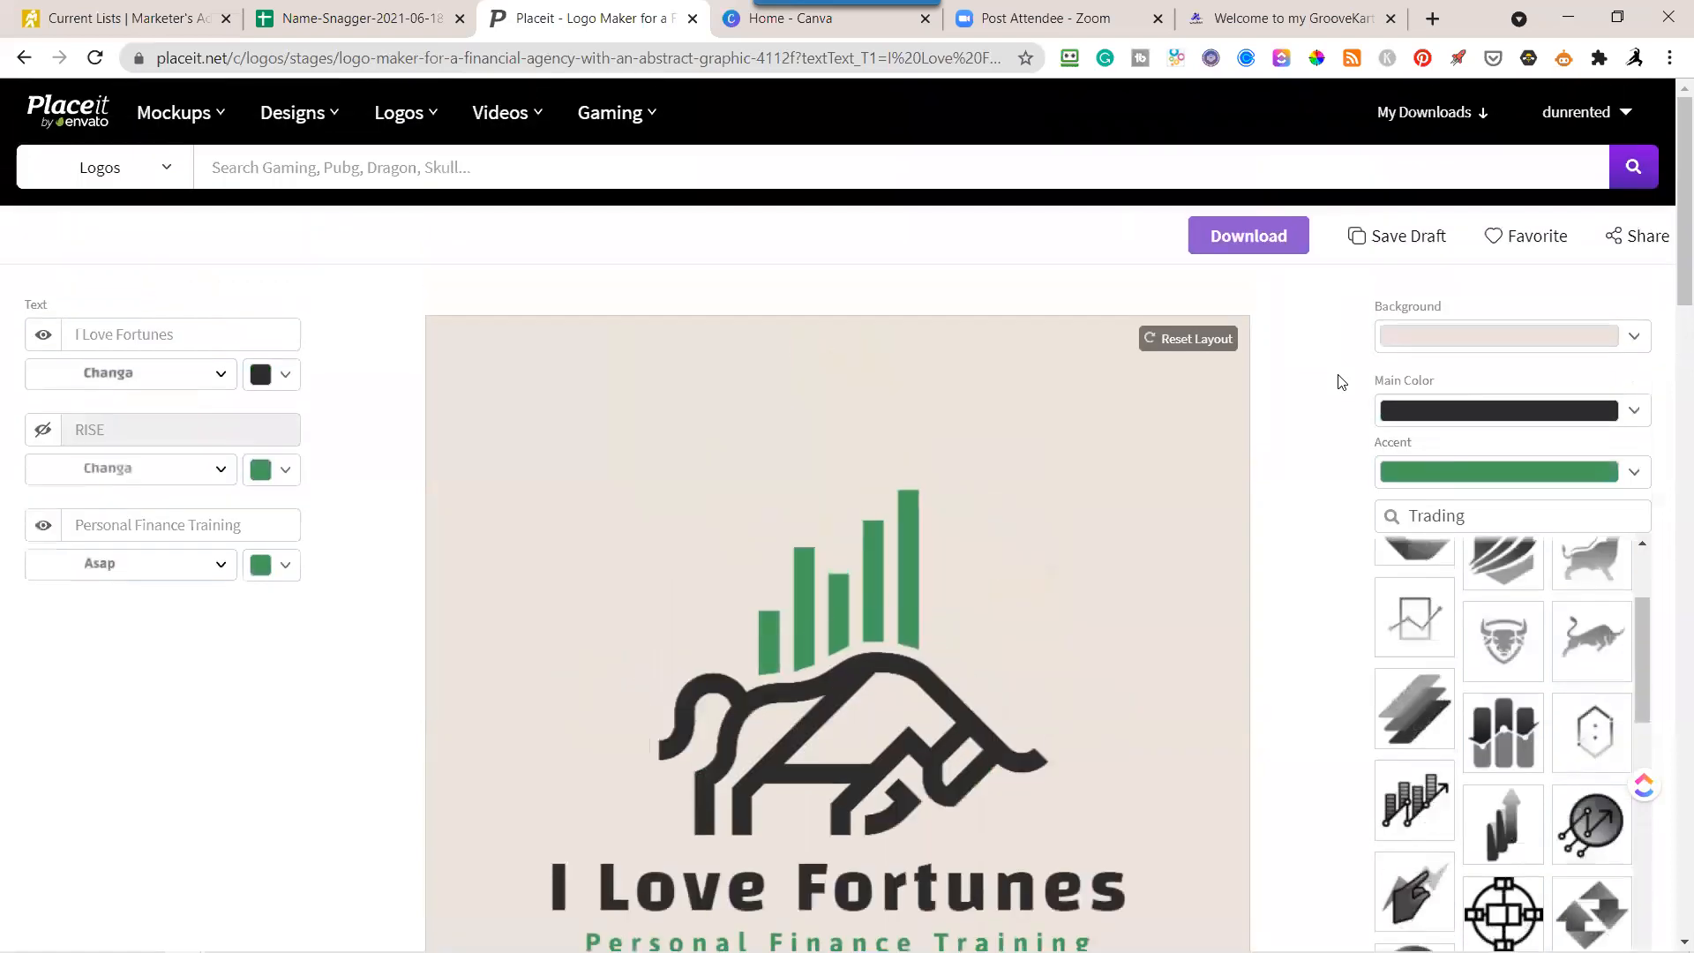
left_click(1238, 253)
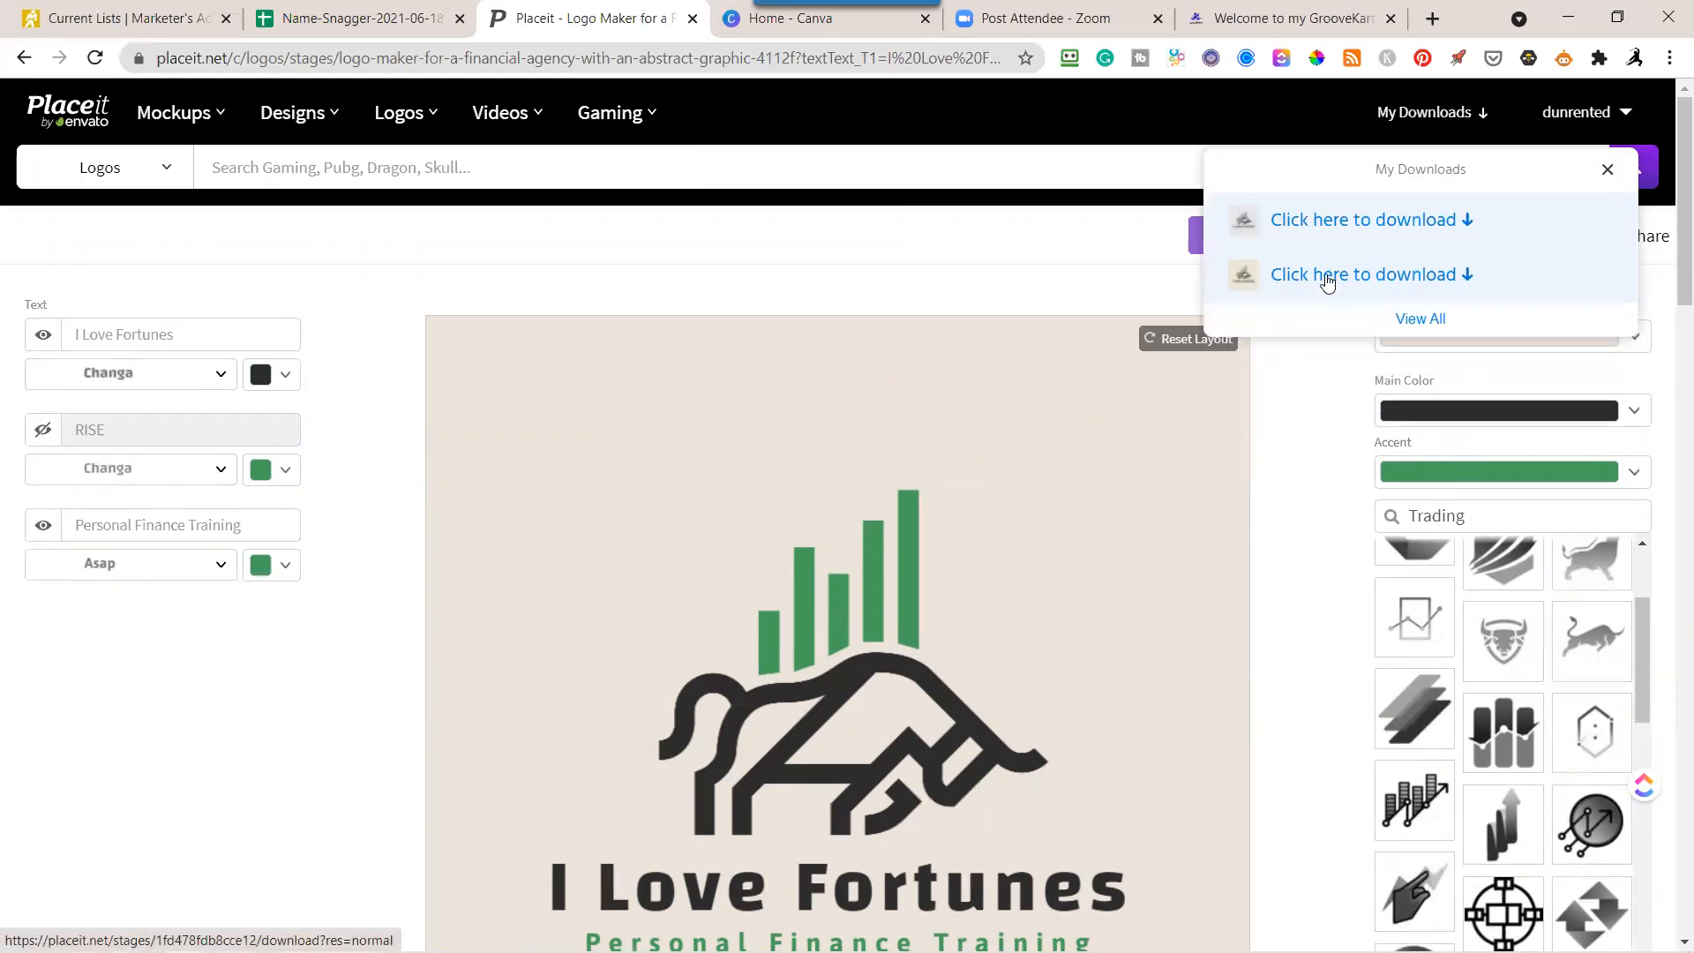
left_click(1326, 280)
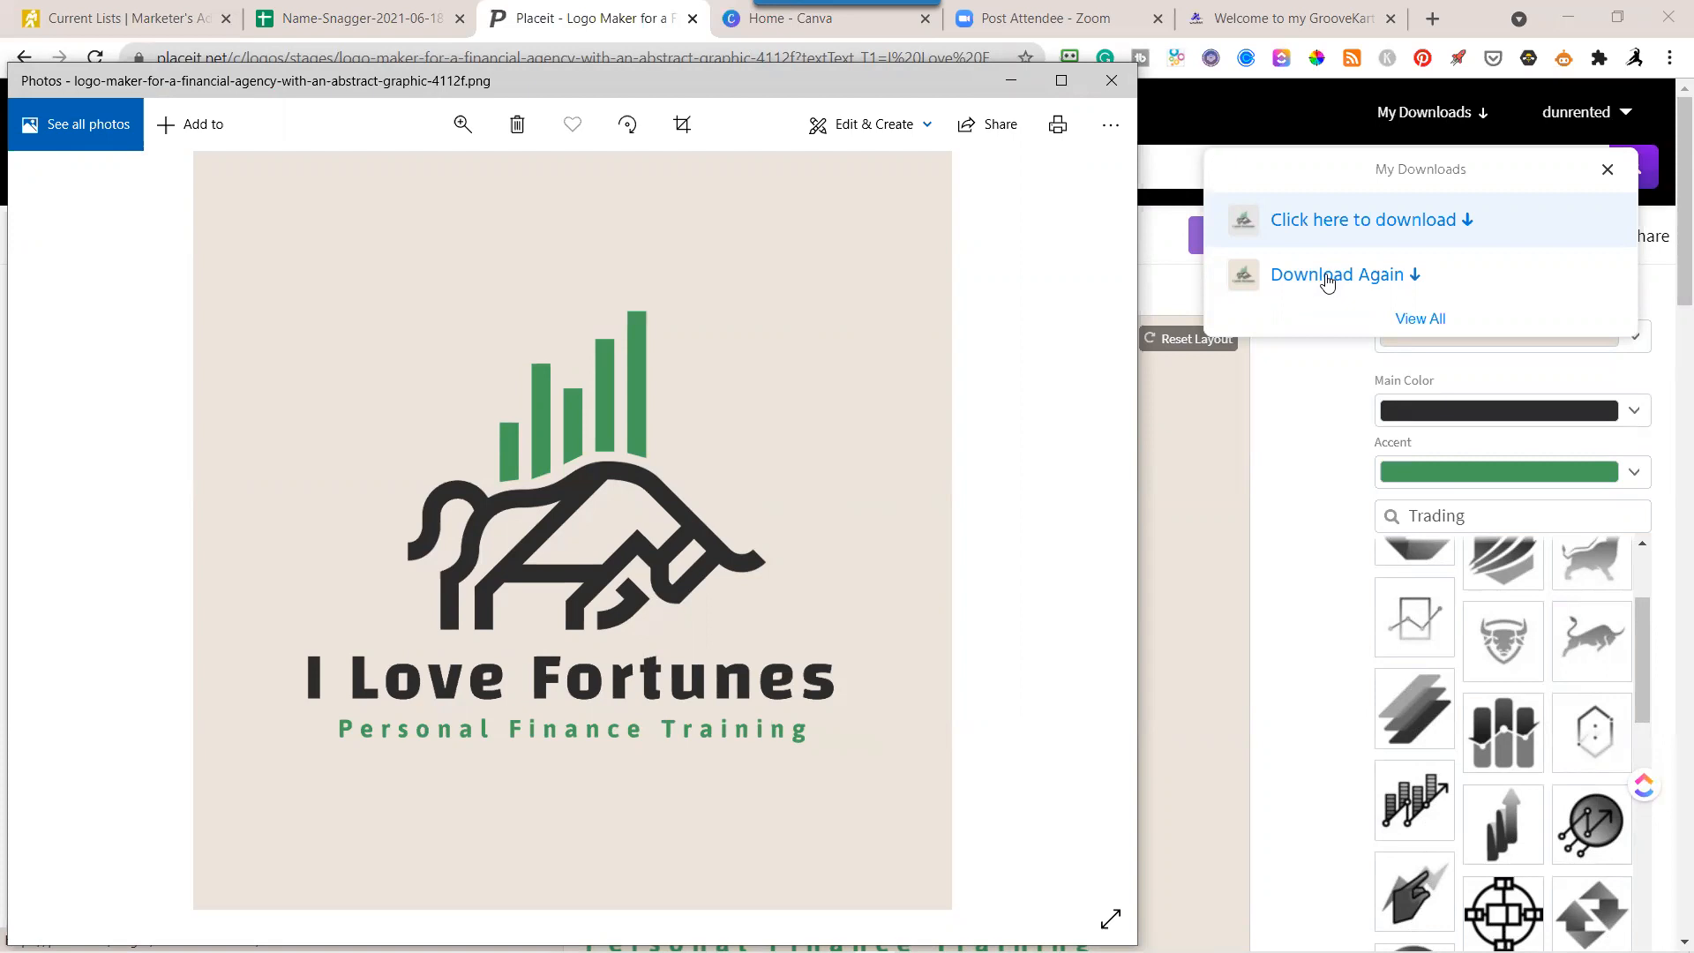
Save the white-background logo's image file as well and close the image preview and the downloads list.
left_click(1370, 233)
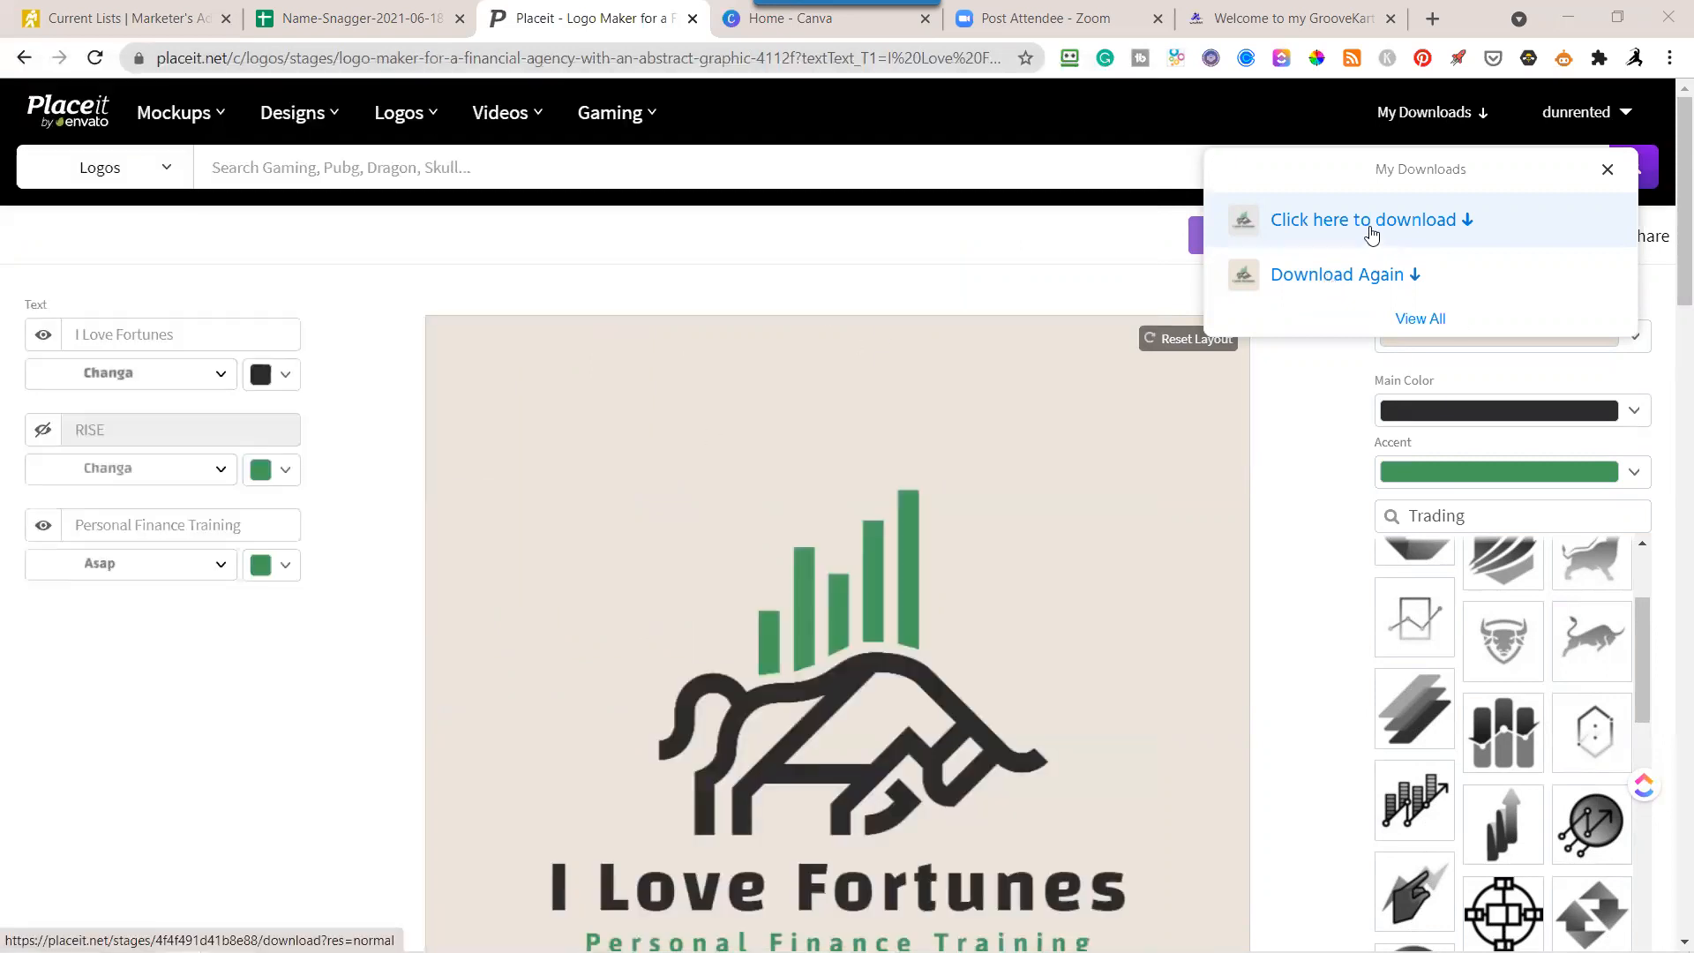
left_click(1370, 233)
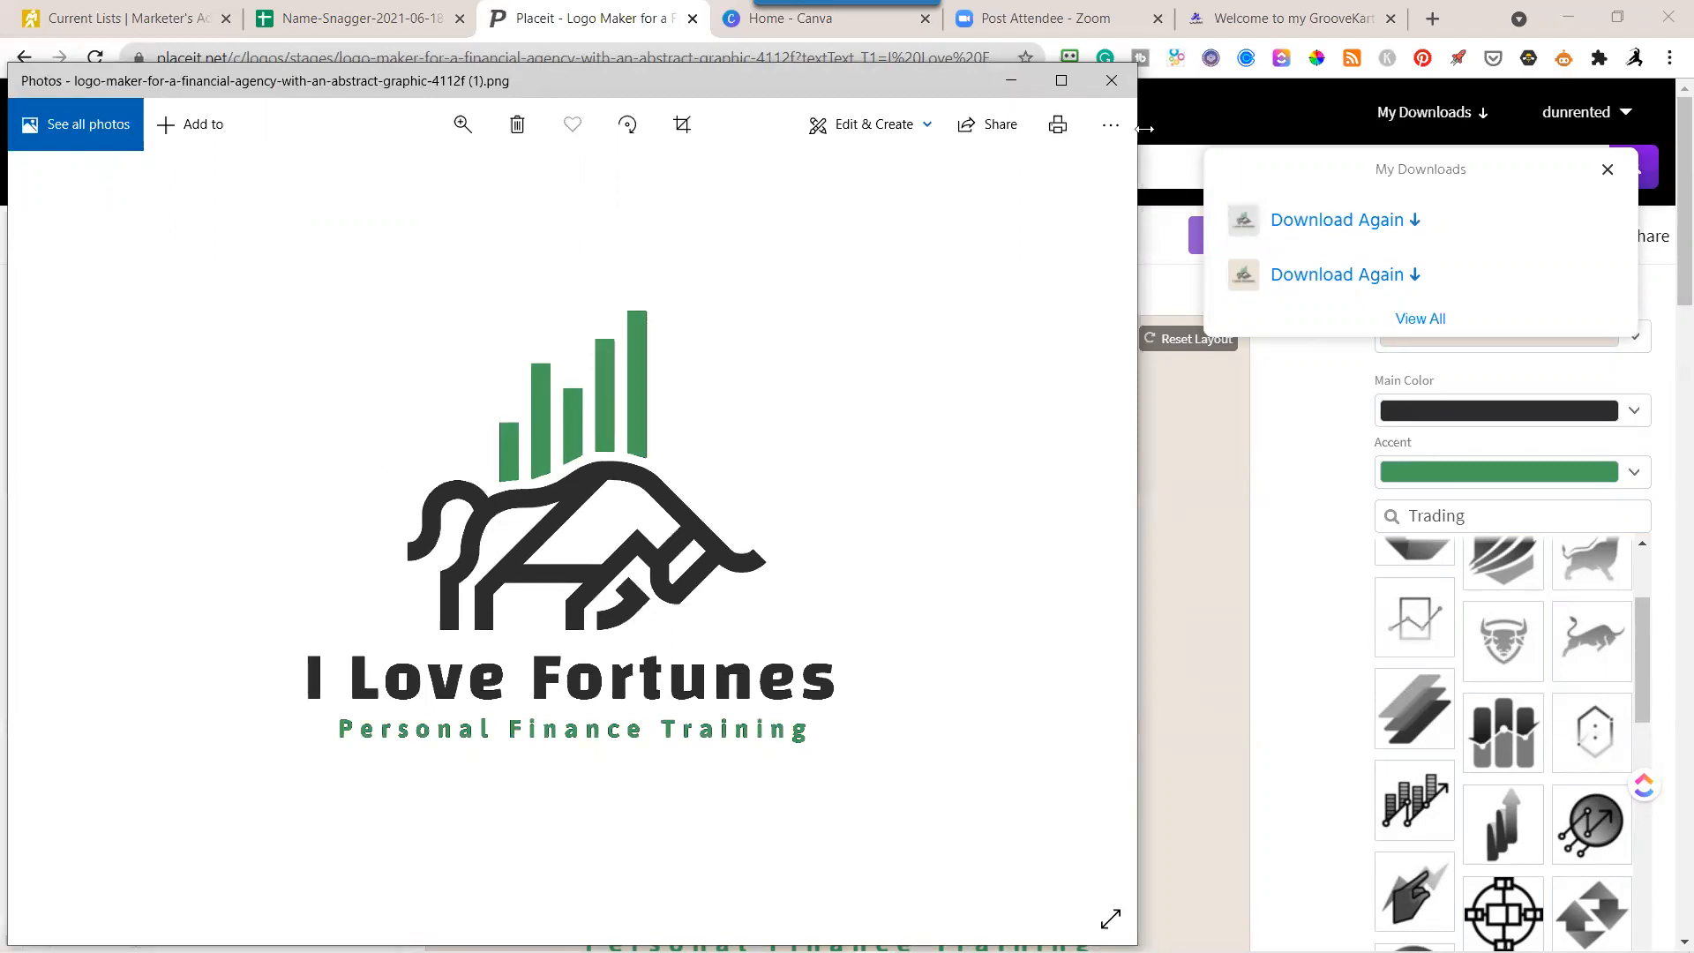
left_click(1112, 81)
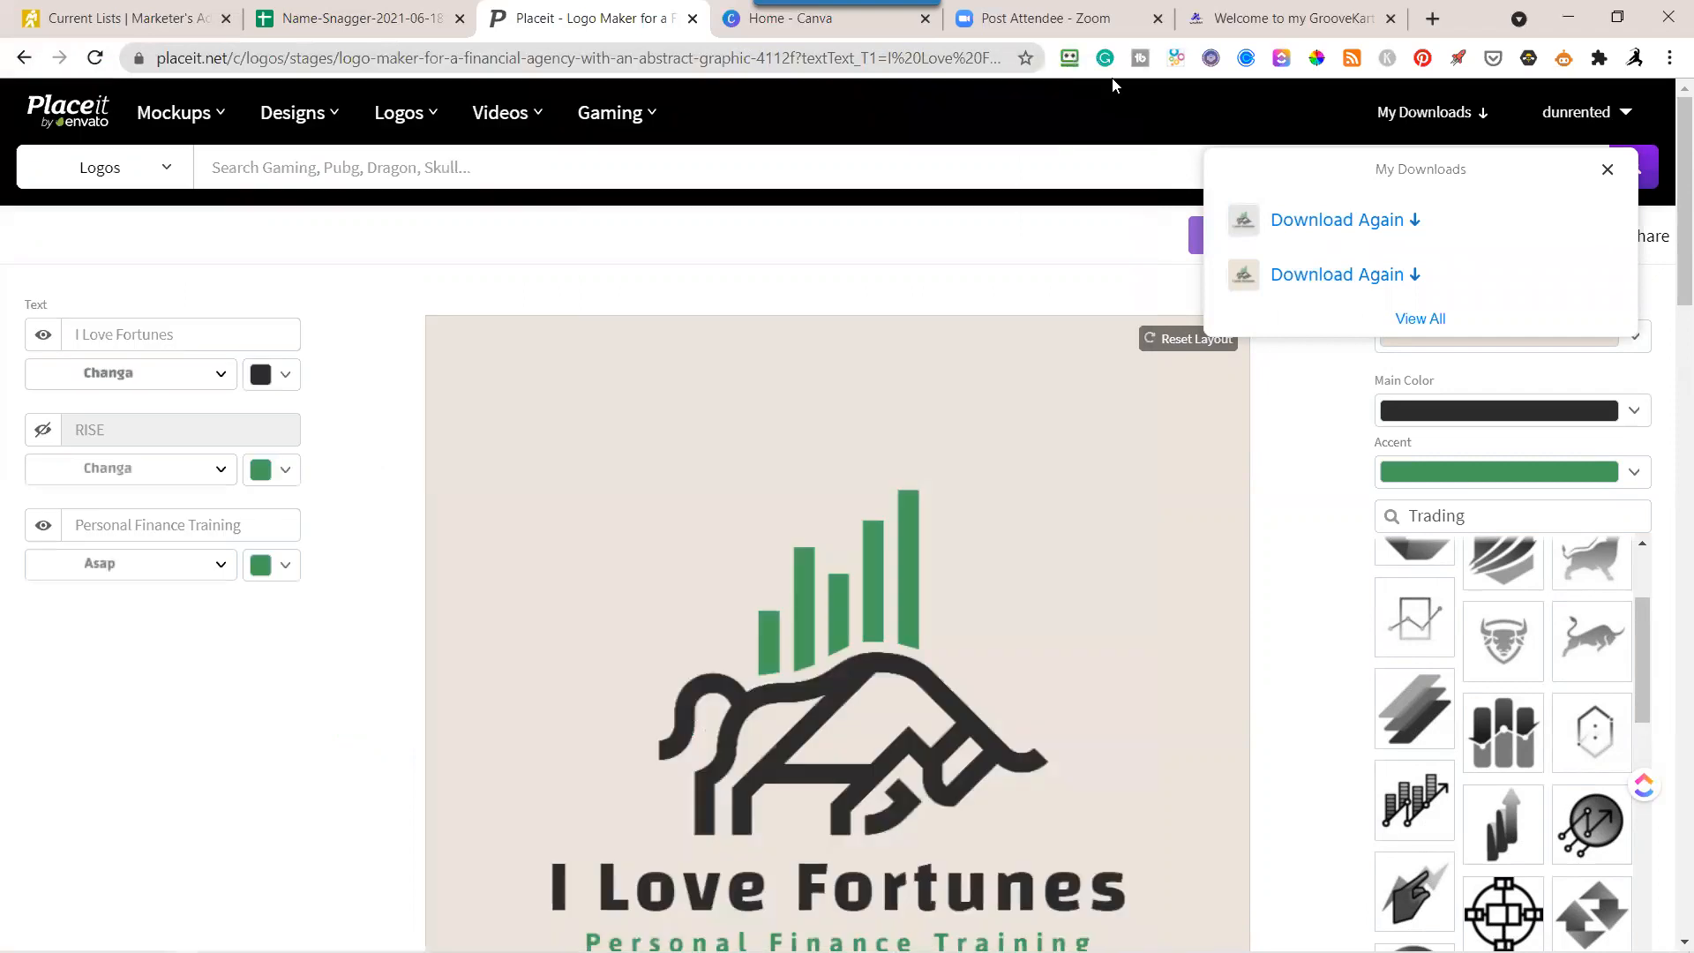
left_click(1324, 506)
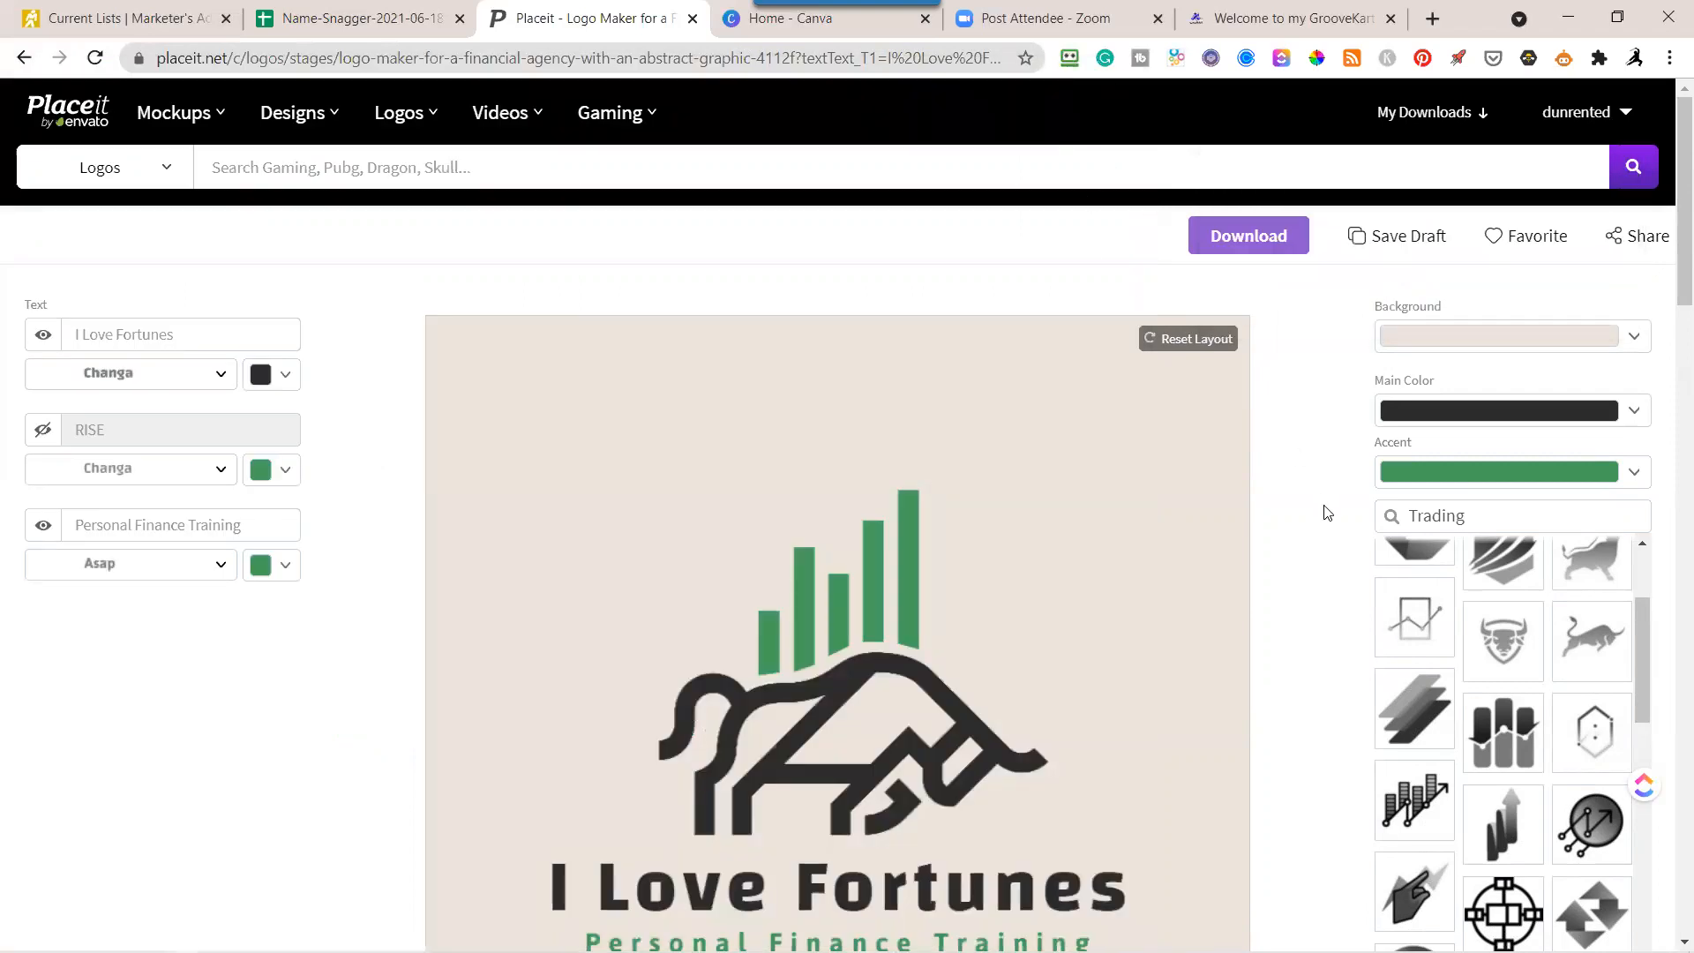
Change the bull graphic's main color and the I Love Fortunes text color to white.
scroll(1325, 512, "down", 3)
scroll(1325, 512, "up", 3)
left_click(1634, 414)
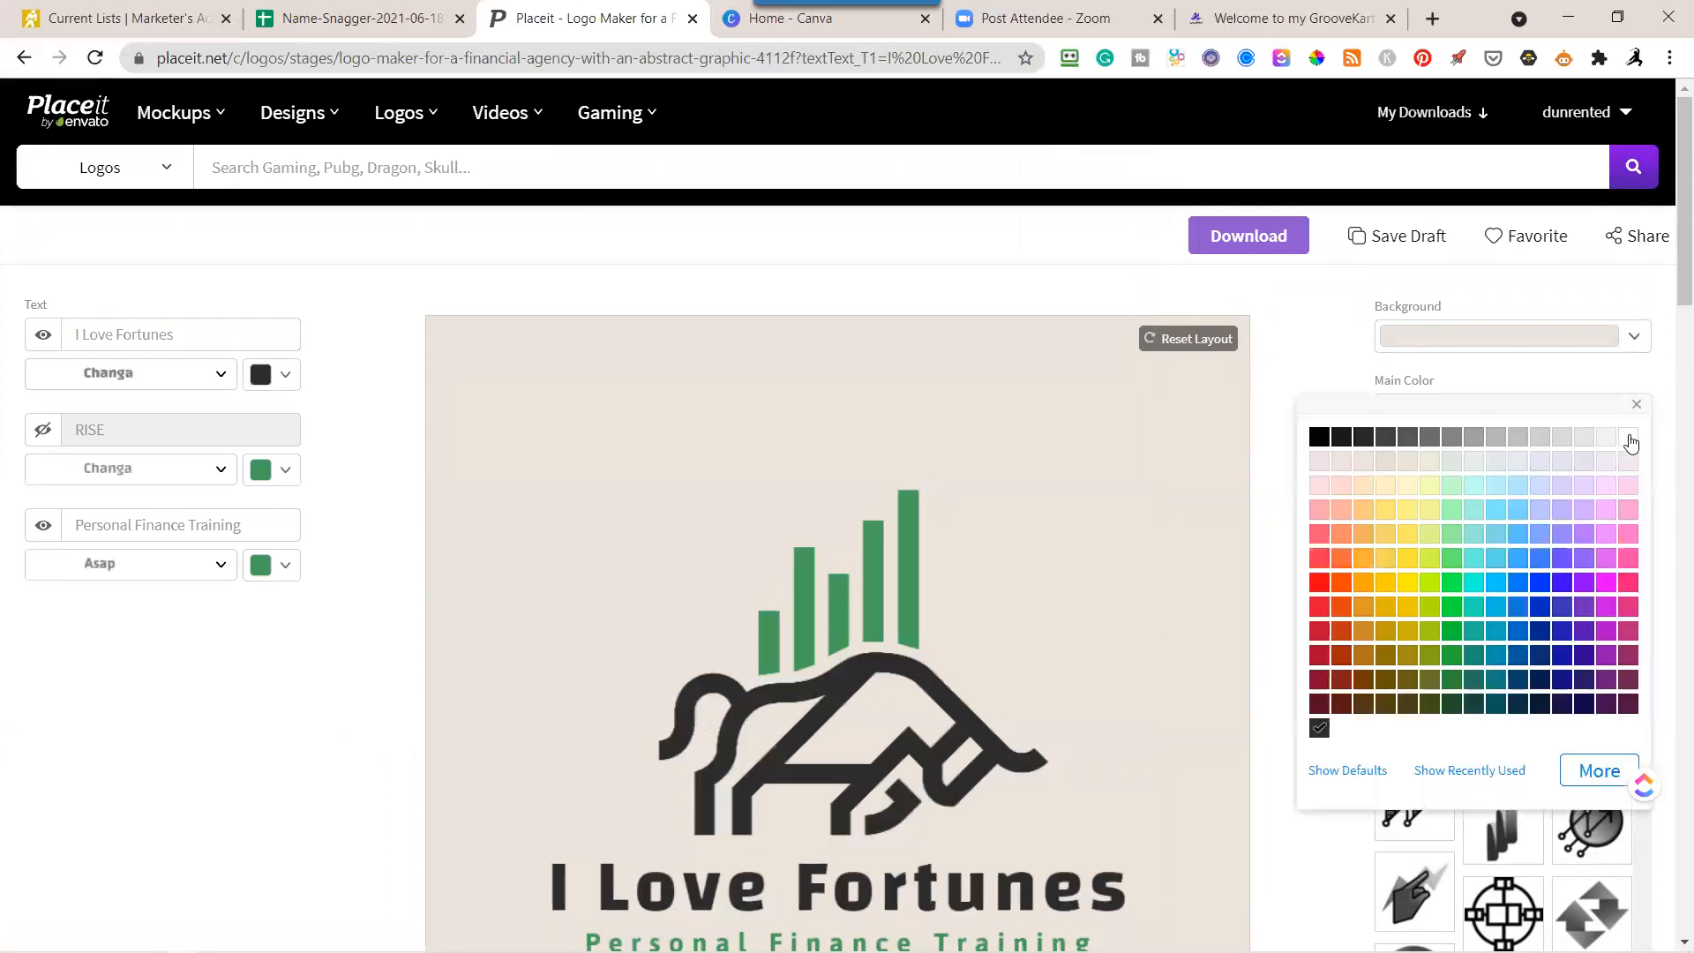
left_click(1630, 442)
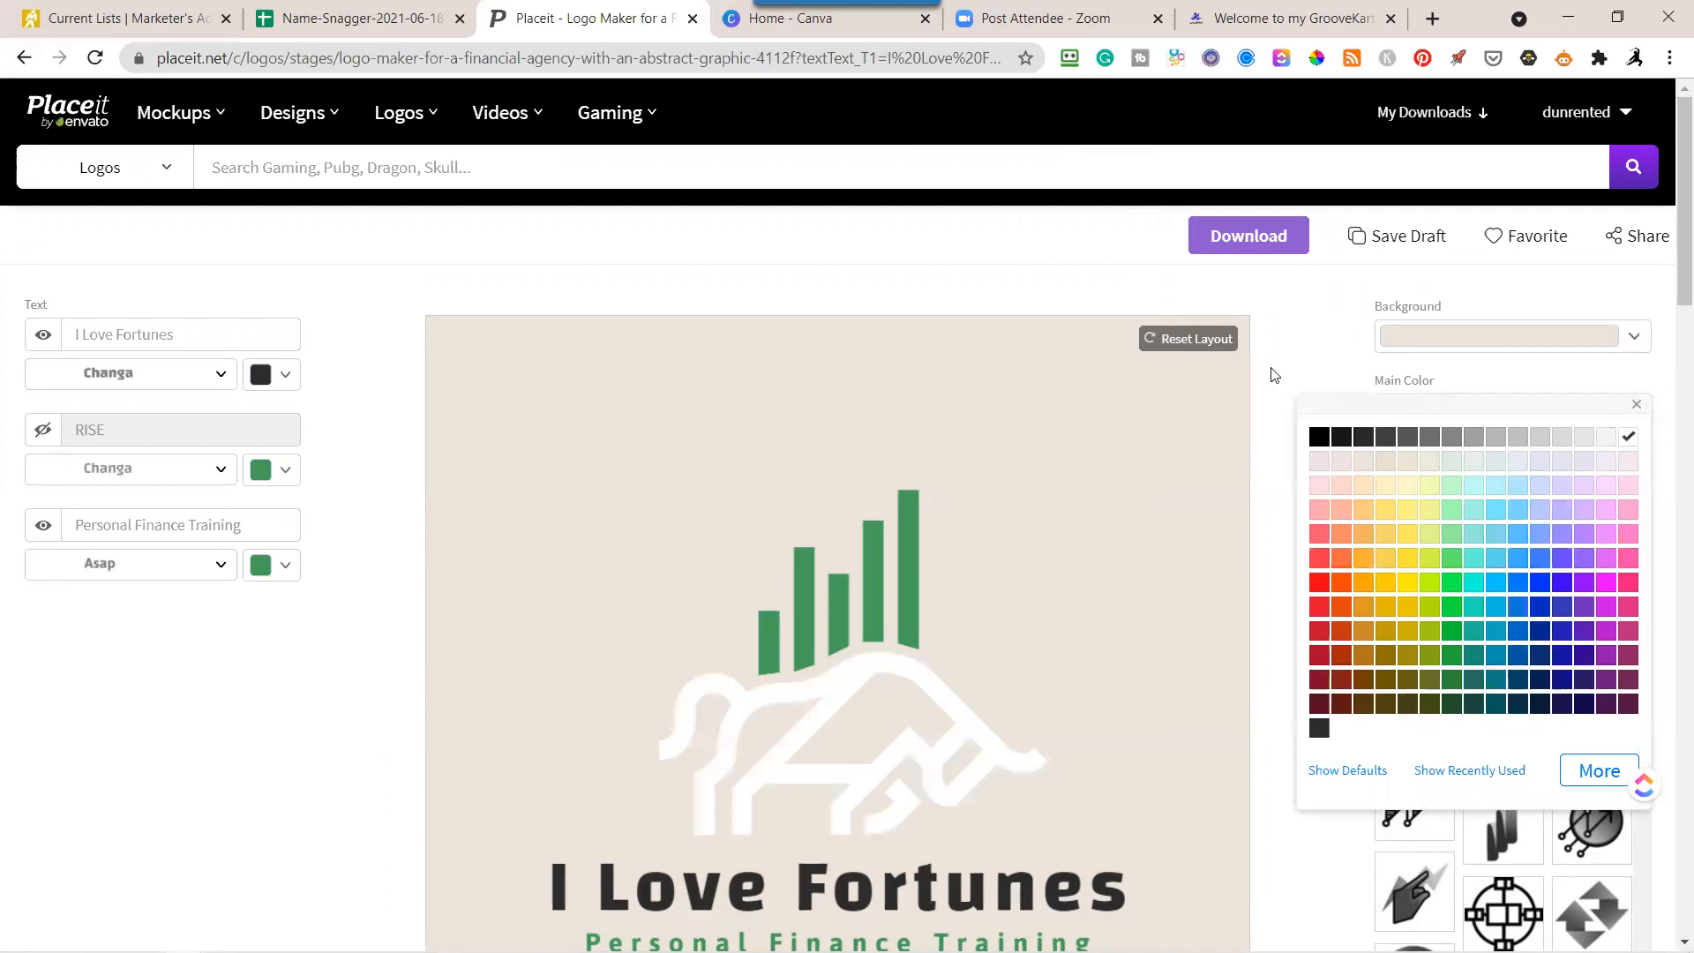
left_click(281, 378)
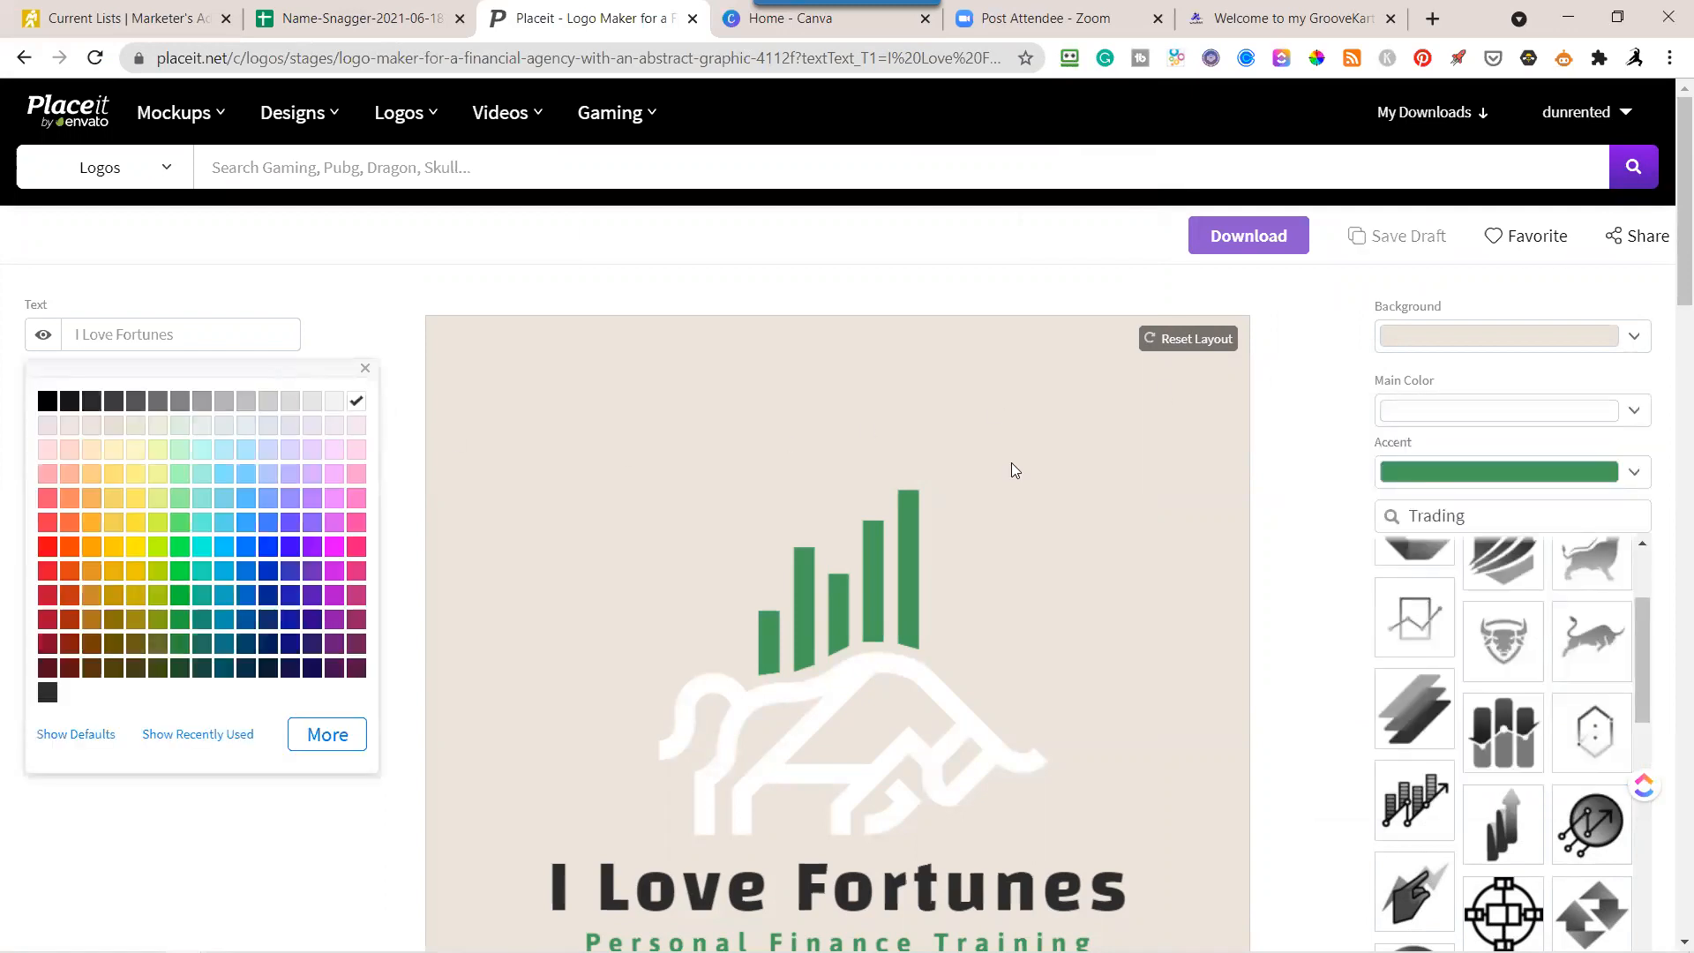
left_click(1291, 372)
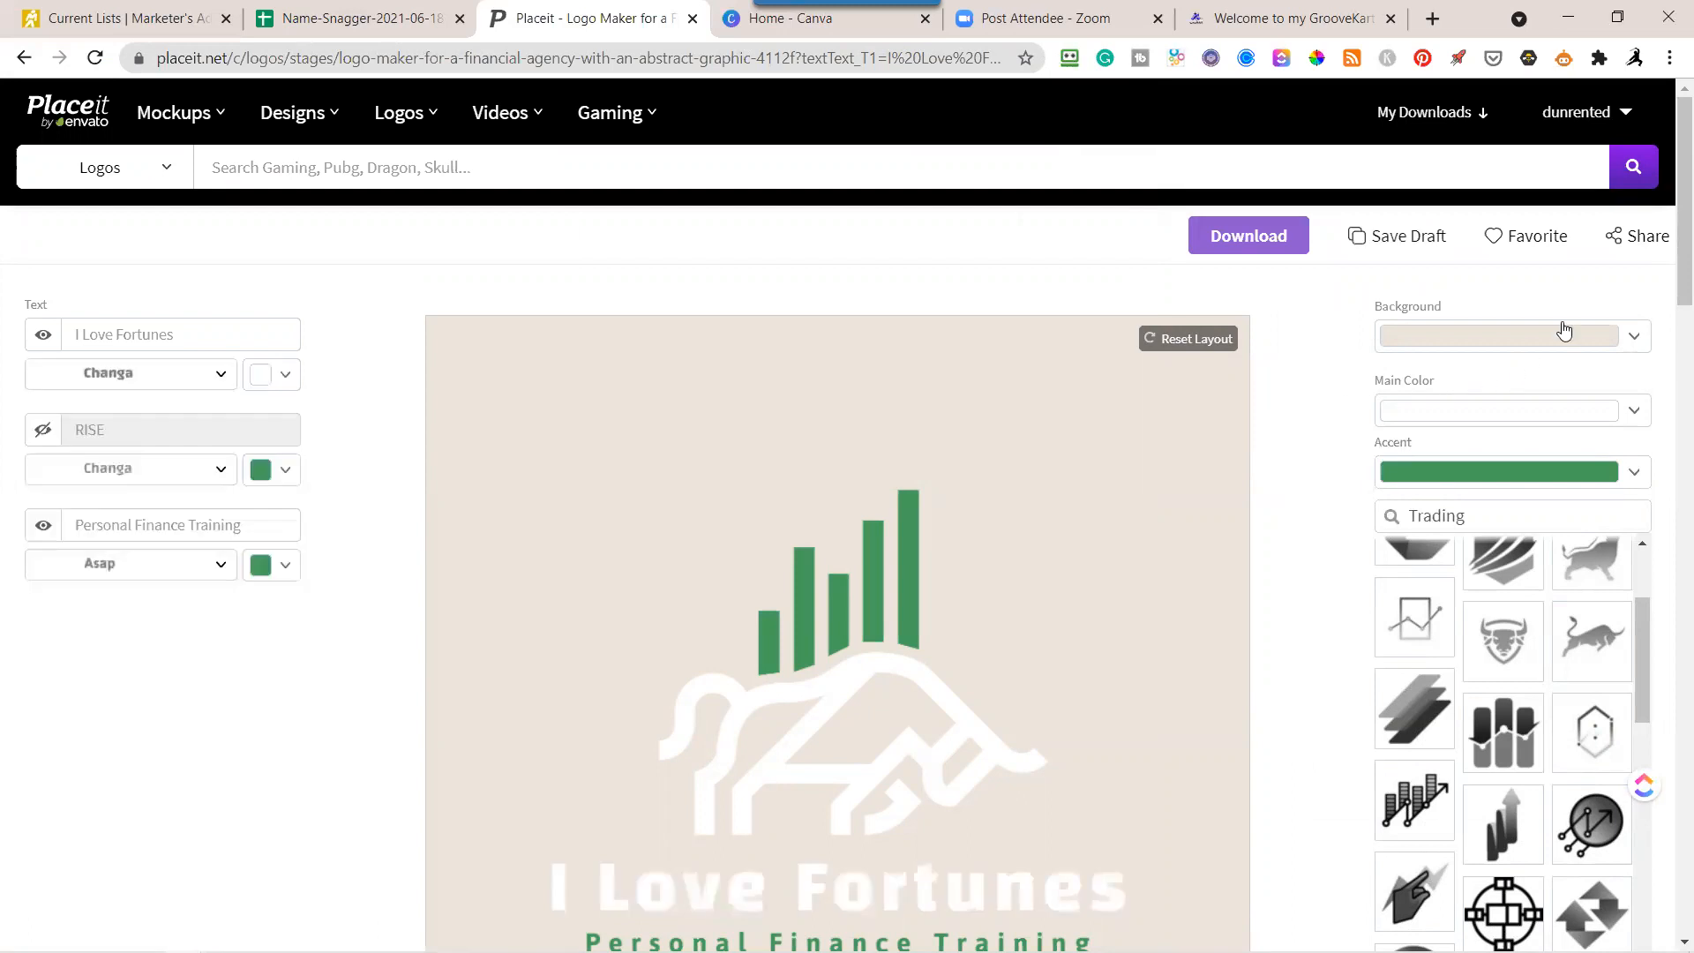
Set the logo's background color to black.
left_click(1641, 336)
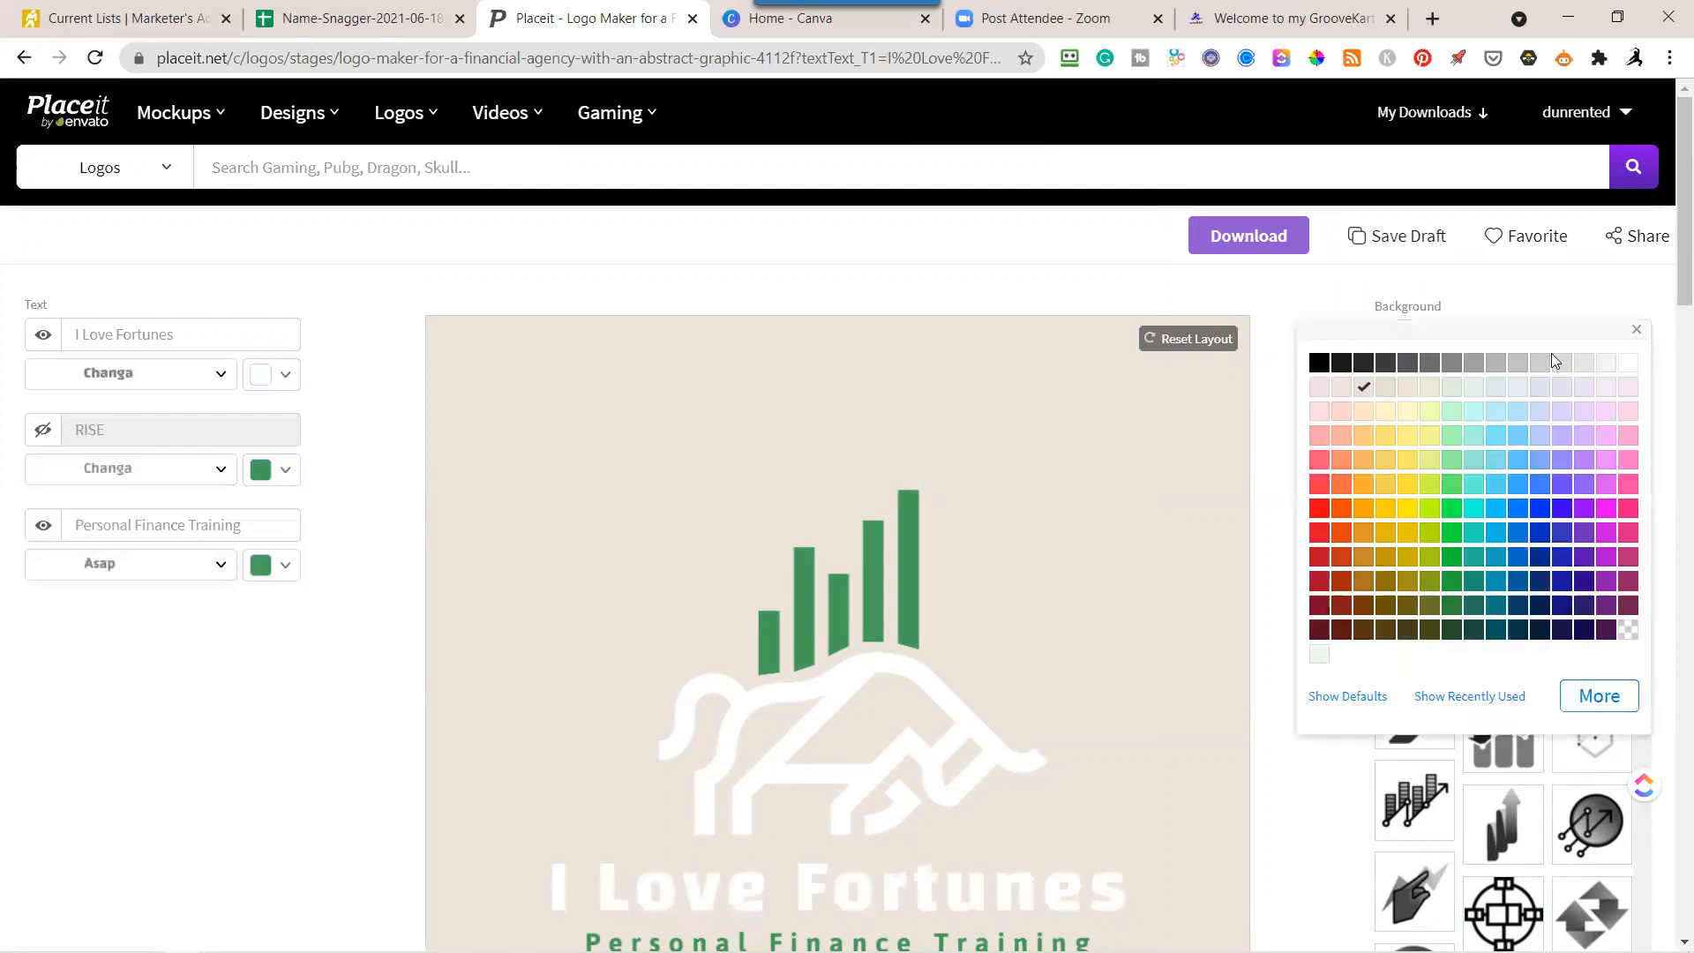
left_click(1319, 364)
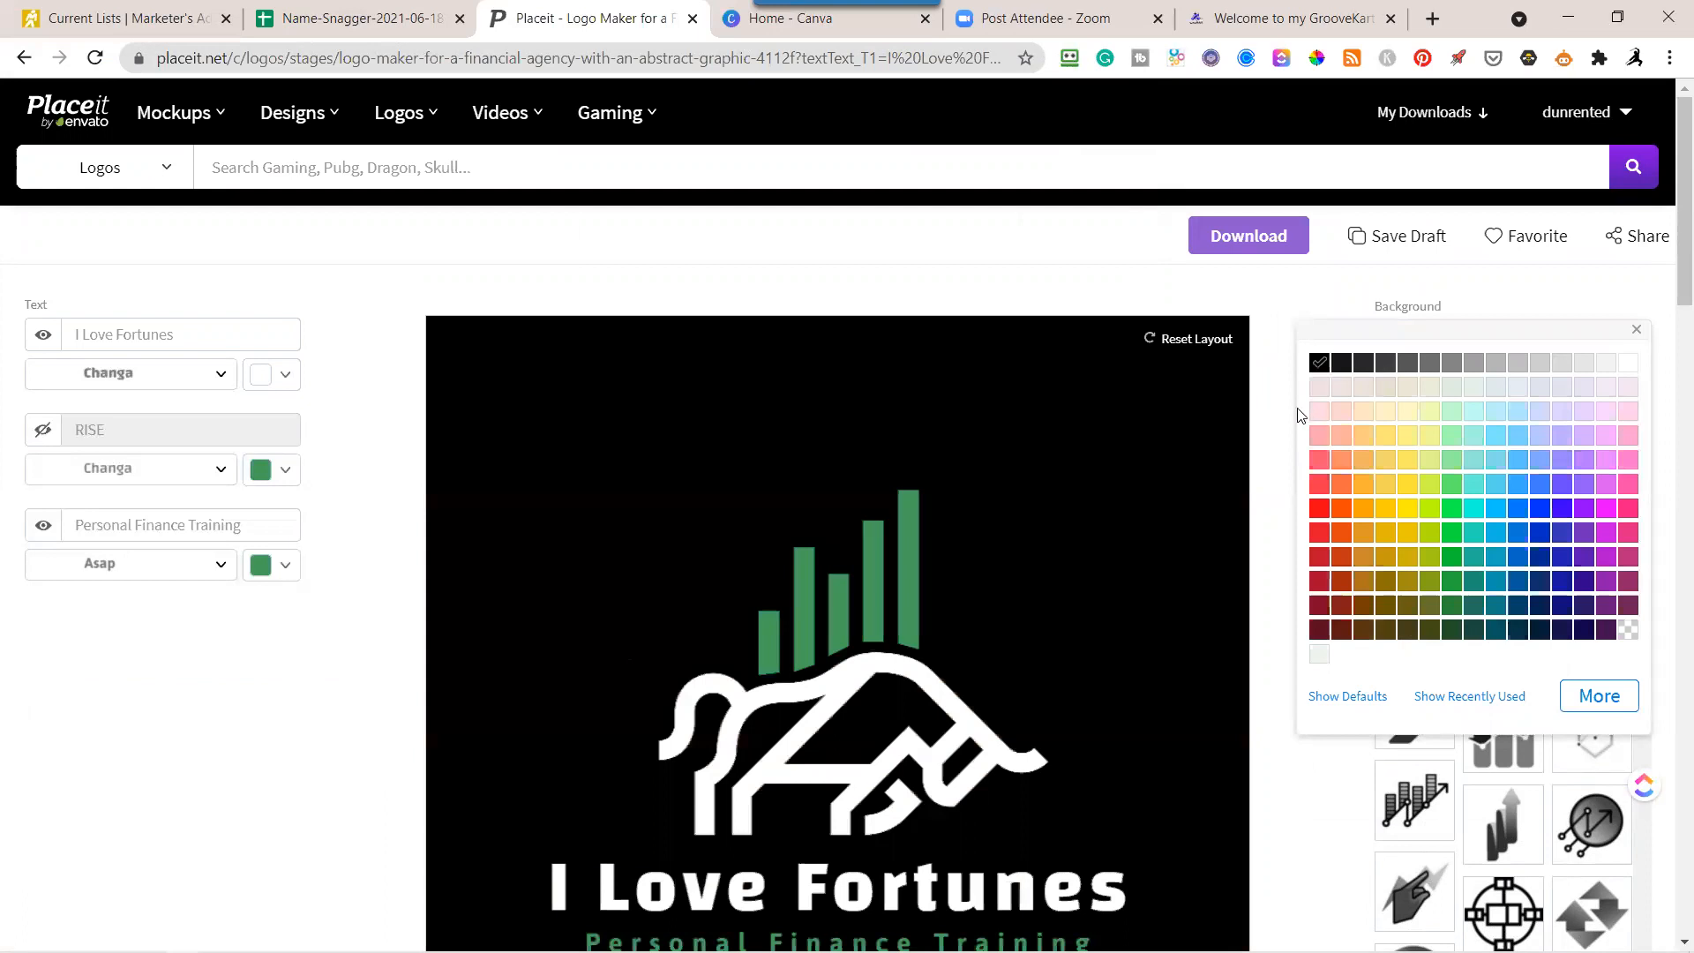
left_click(274, 782)
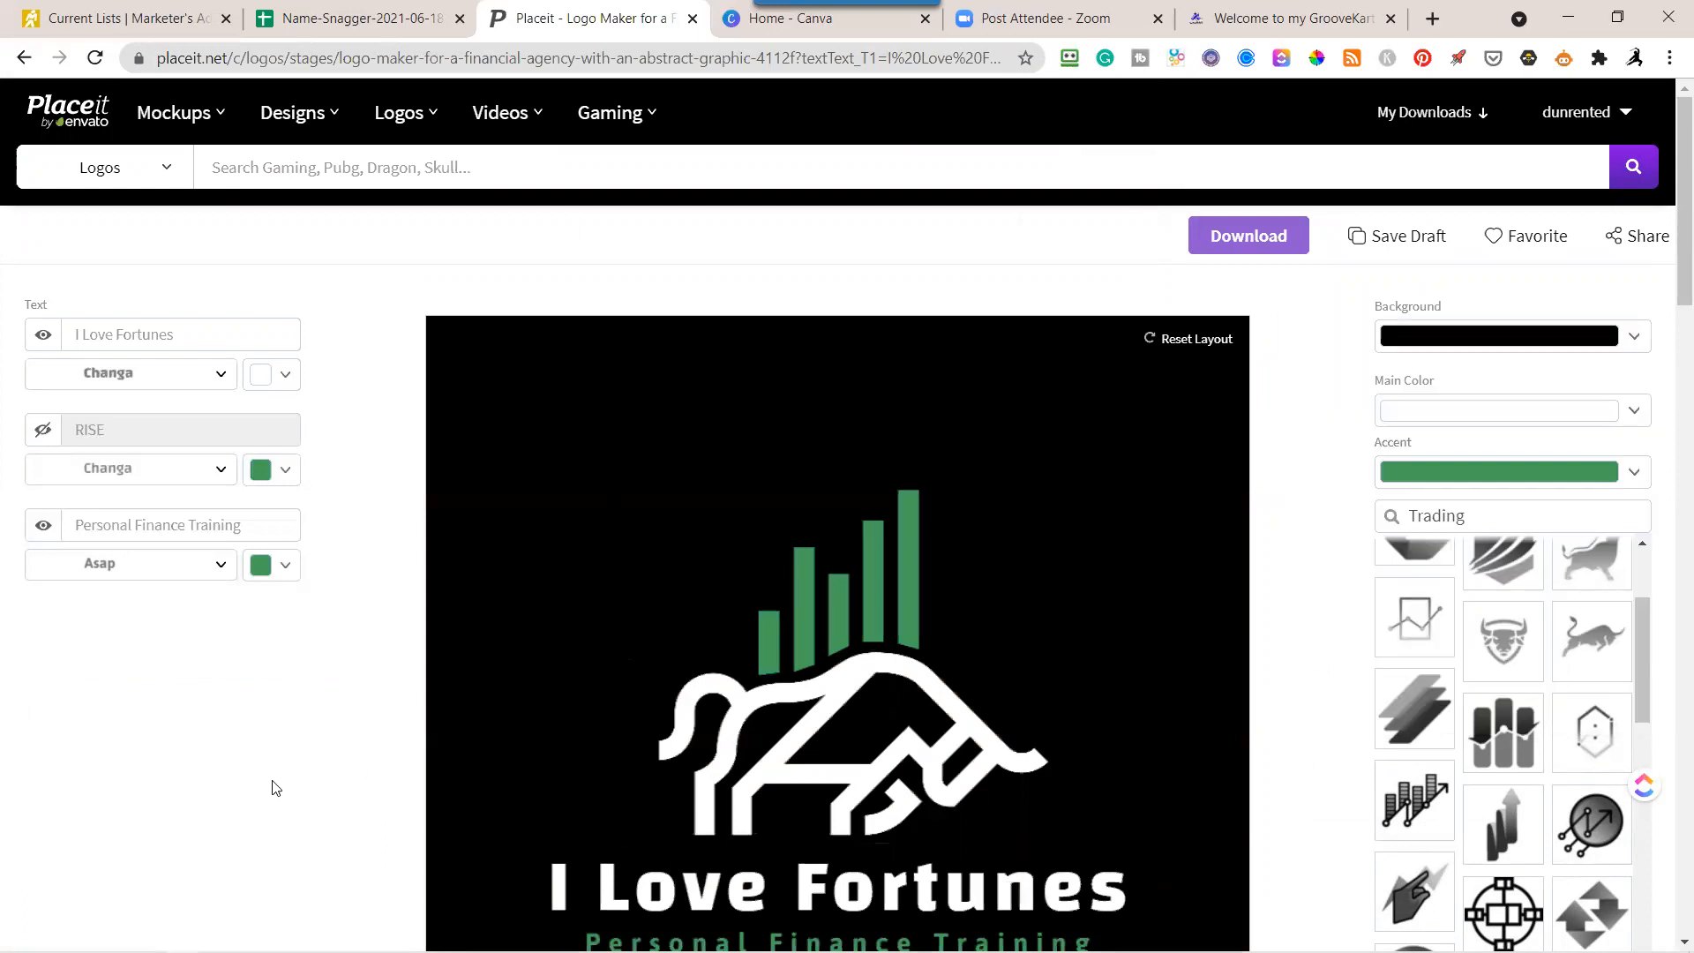
Generate a download of the black-background logo, save its image file and close the image preview.
scroll(278, 794, "down", 3)
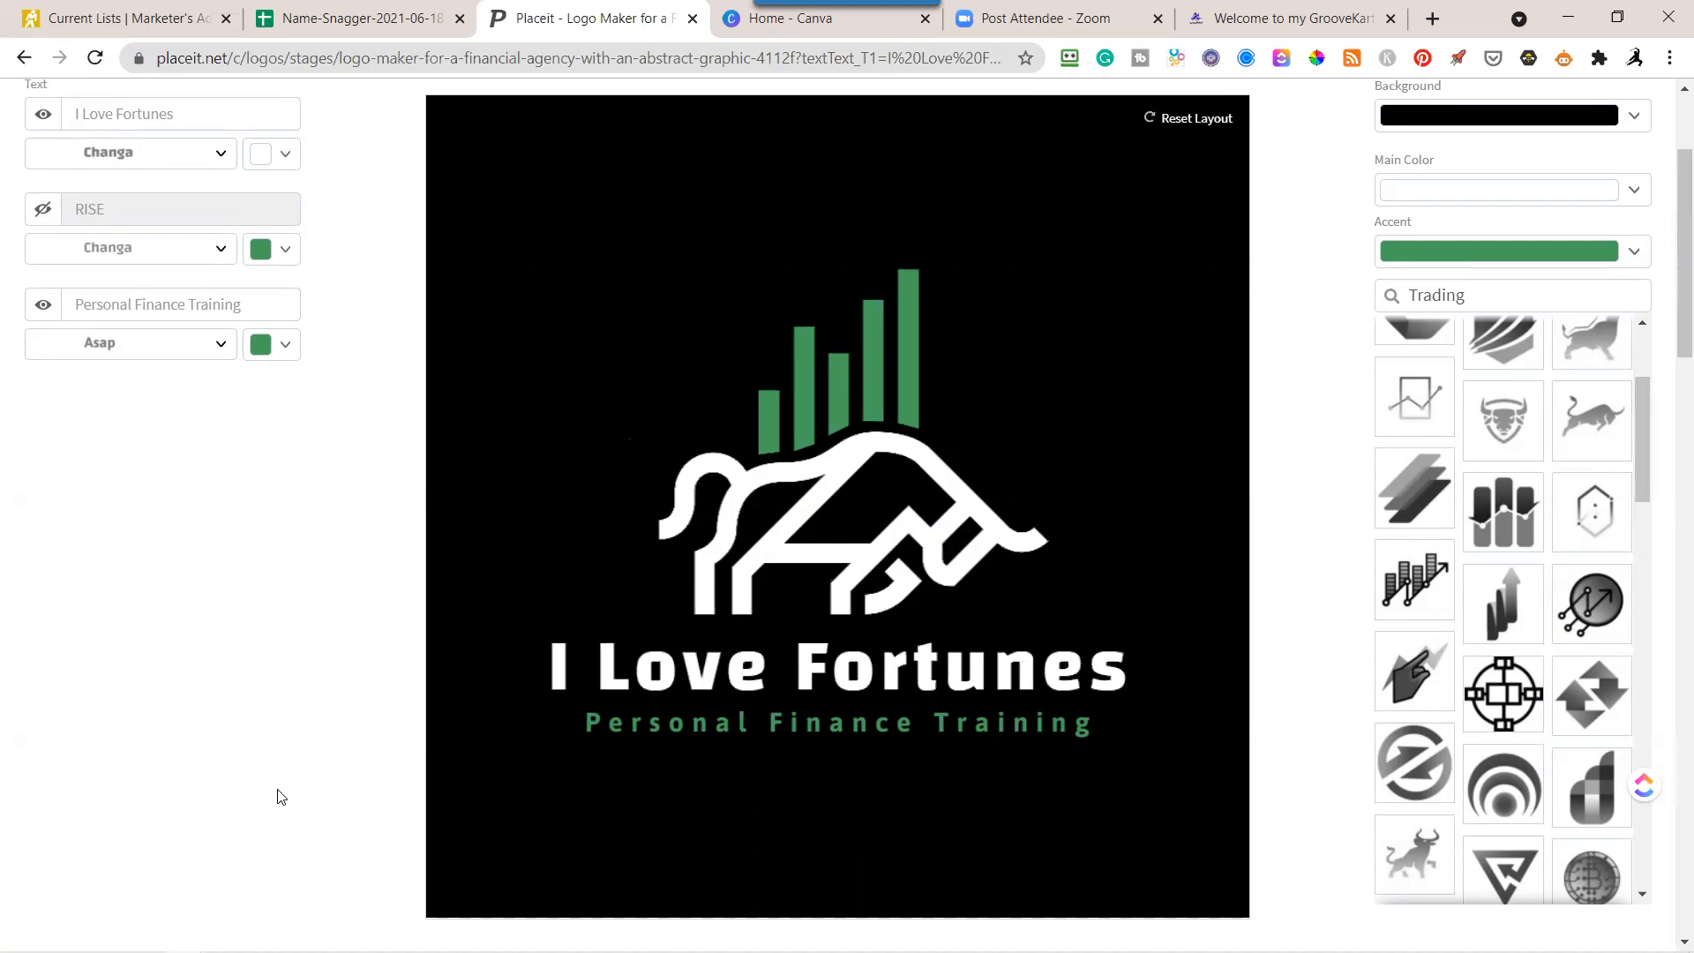
scroll(283, 795, "up", 3)
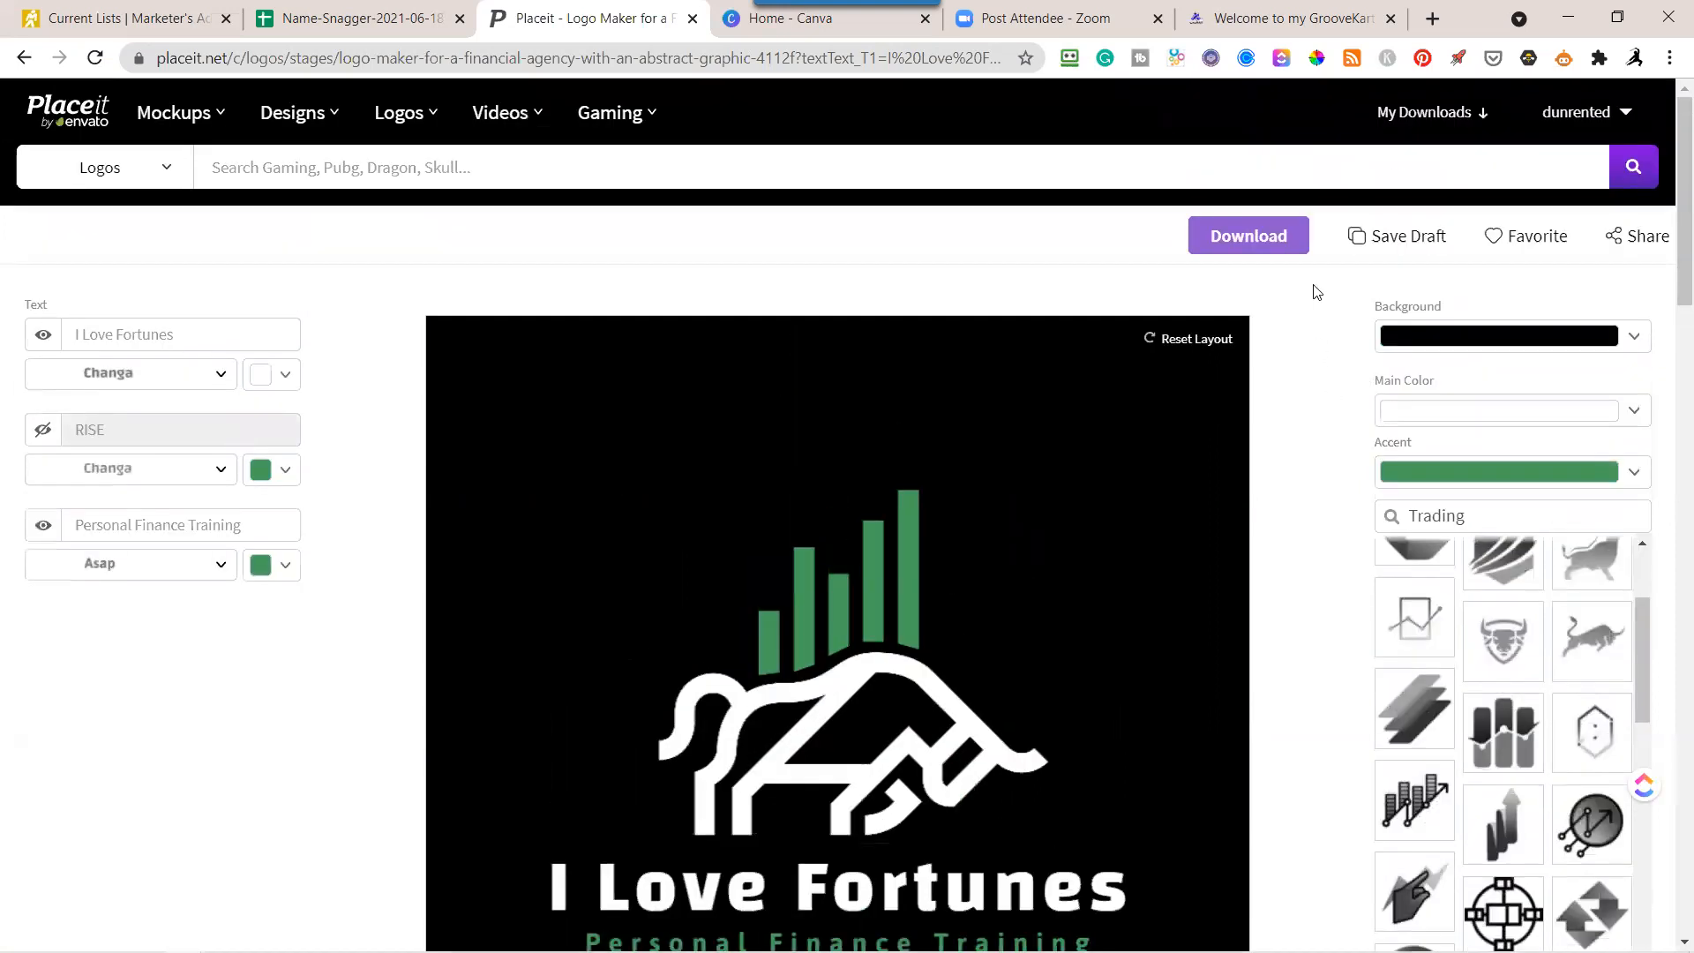
left_click(1282, 243)
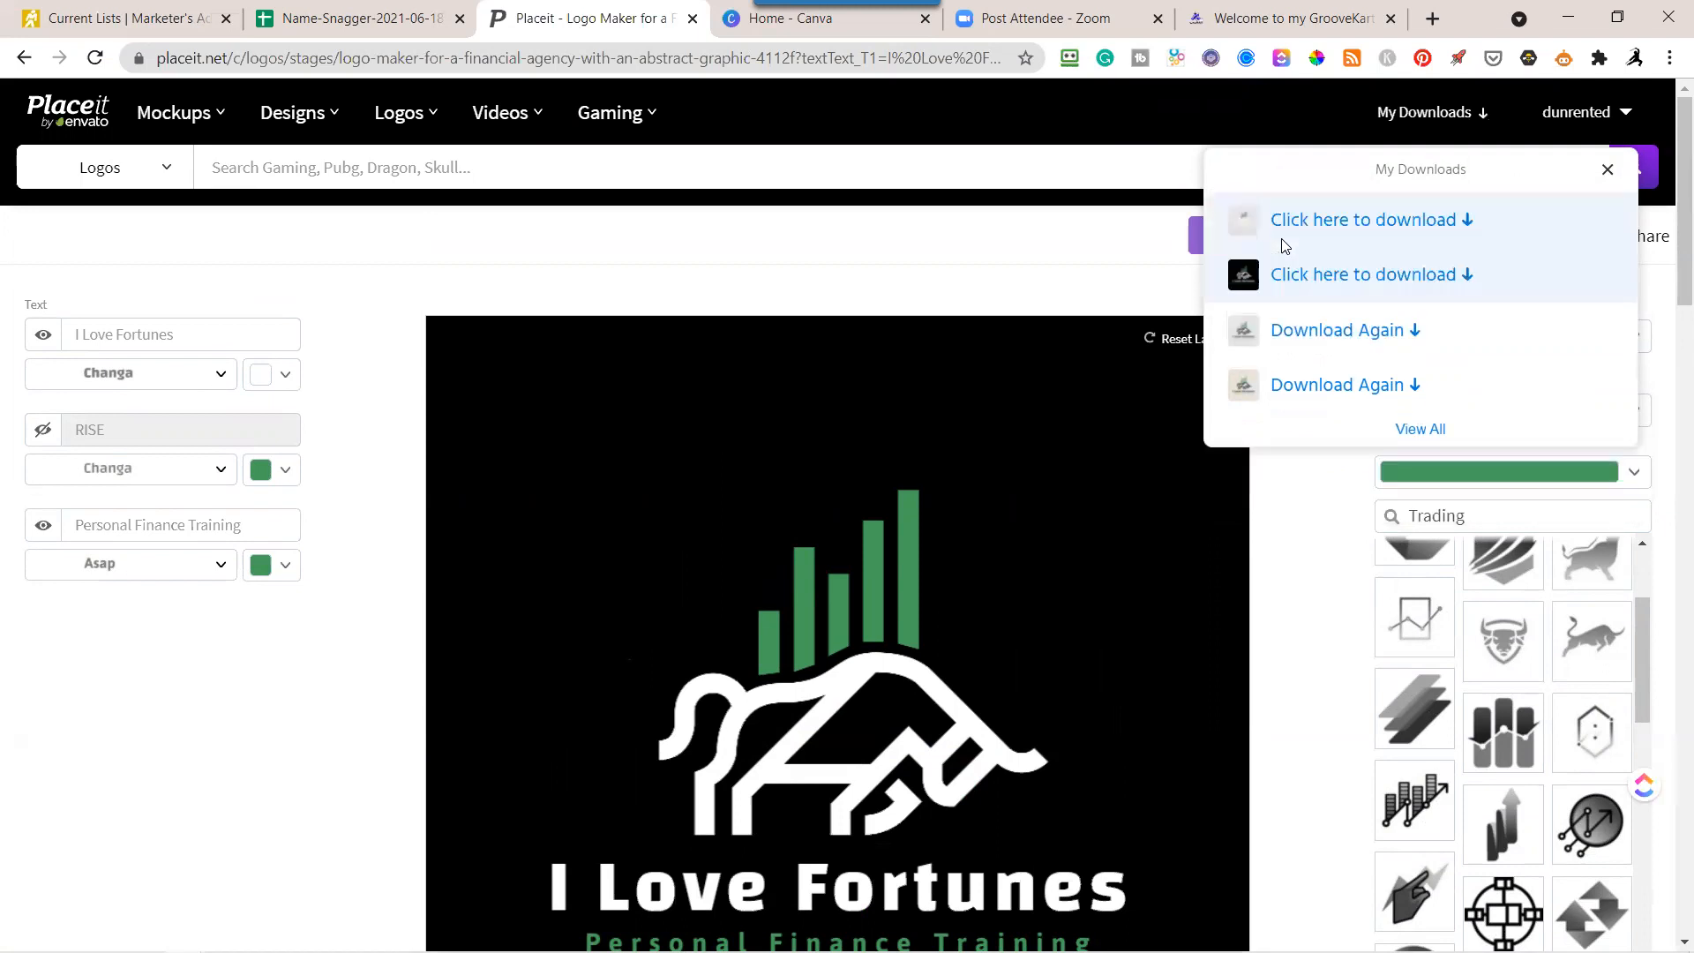
left_click(1316, 282)
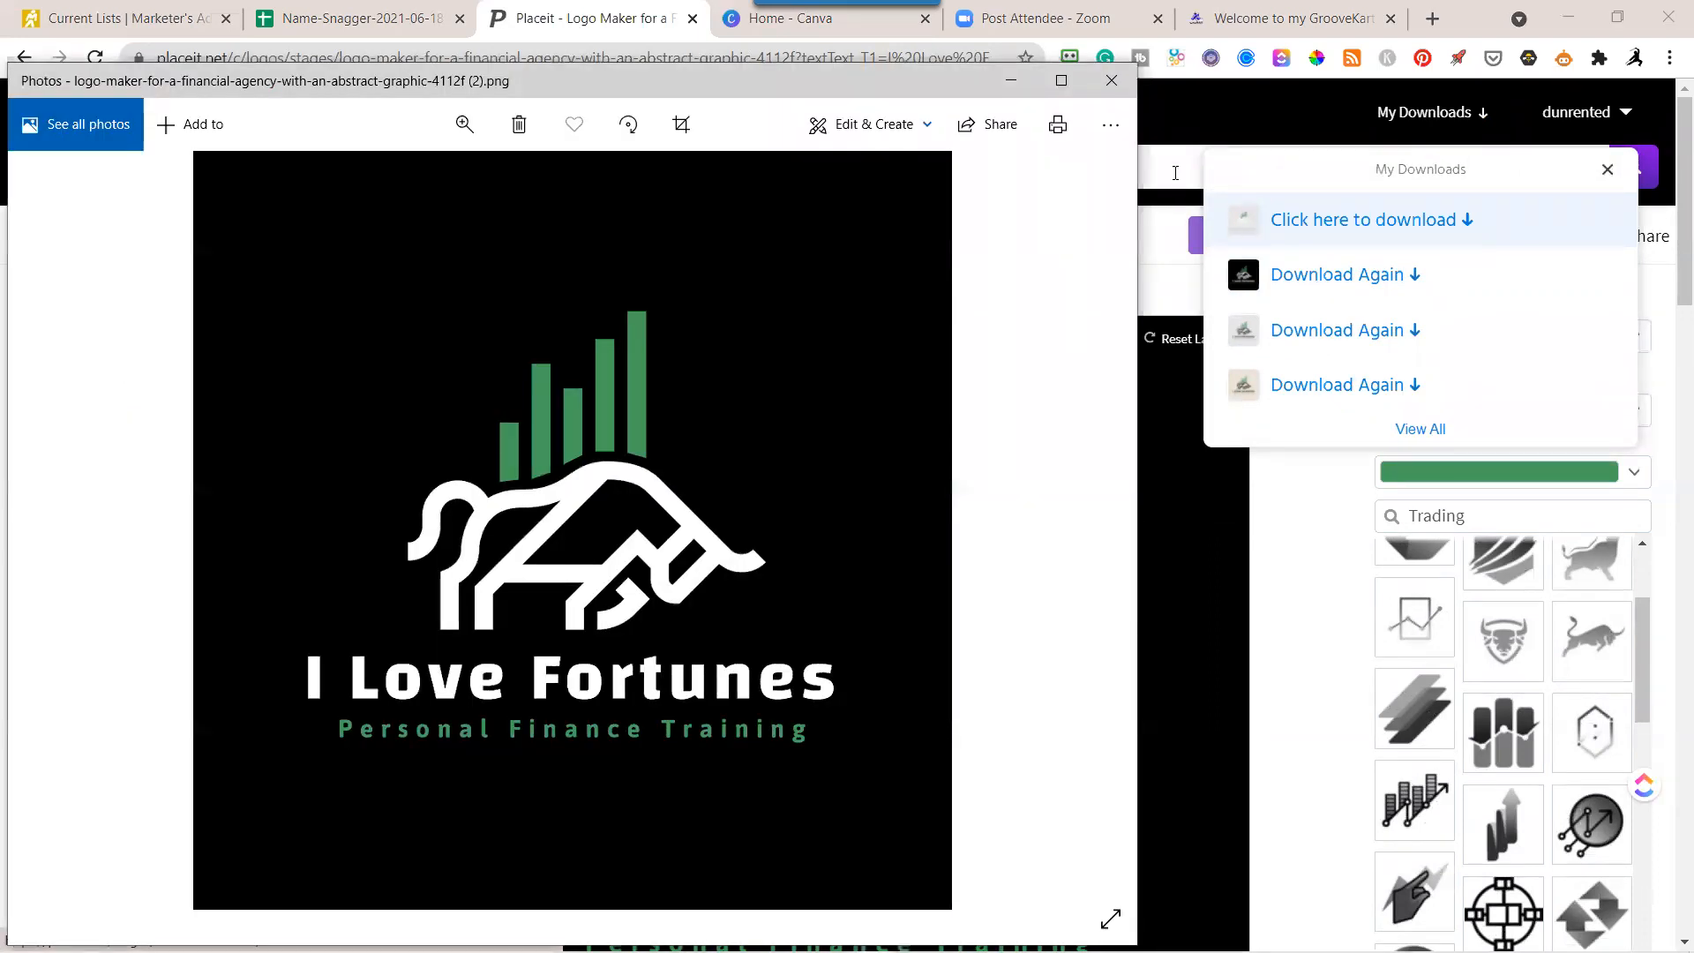
left_click(1112, 80)
Save the remaining new version's image file as well and close the image preview and the downloads list.
left_click(1343, 224)
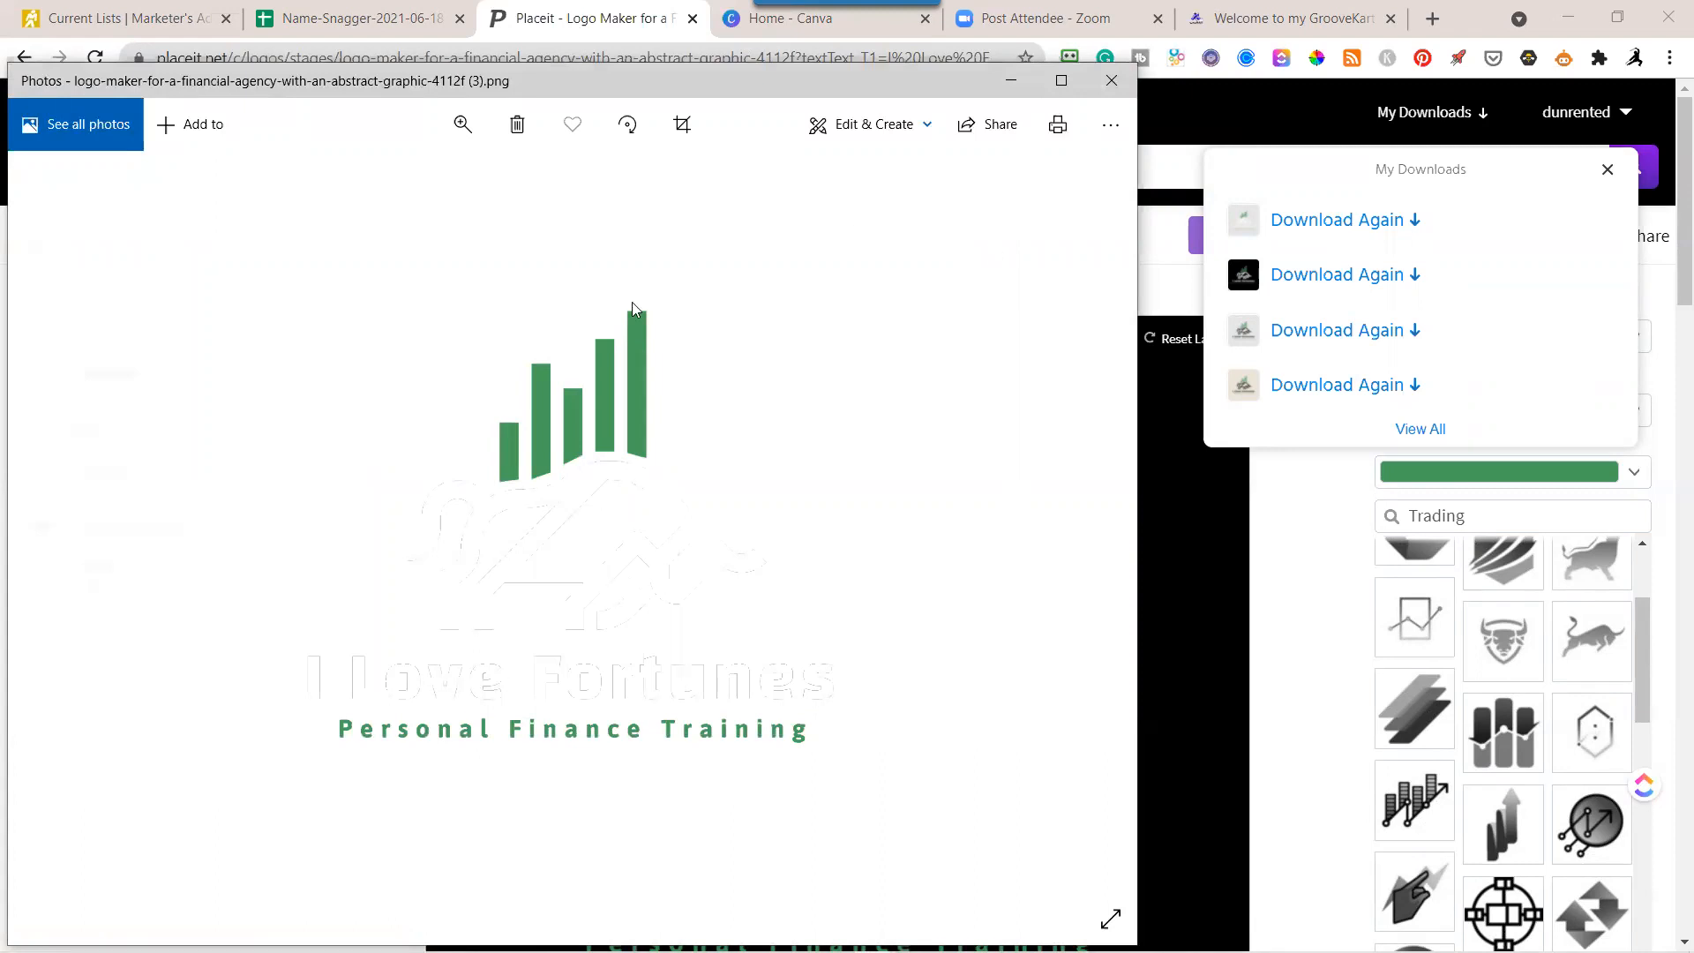
left_click(1110, 79)
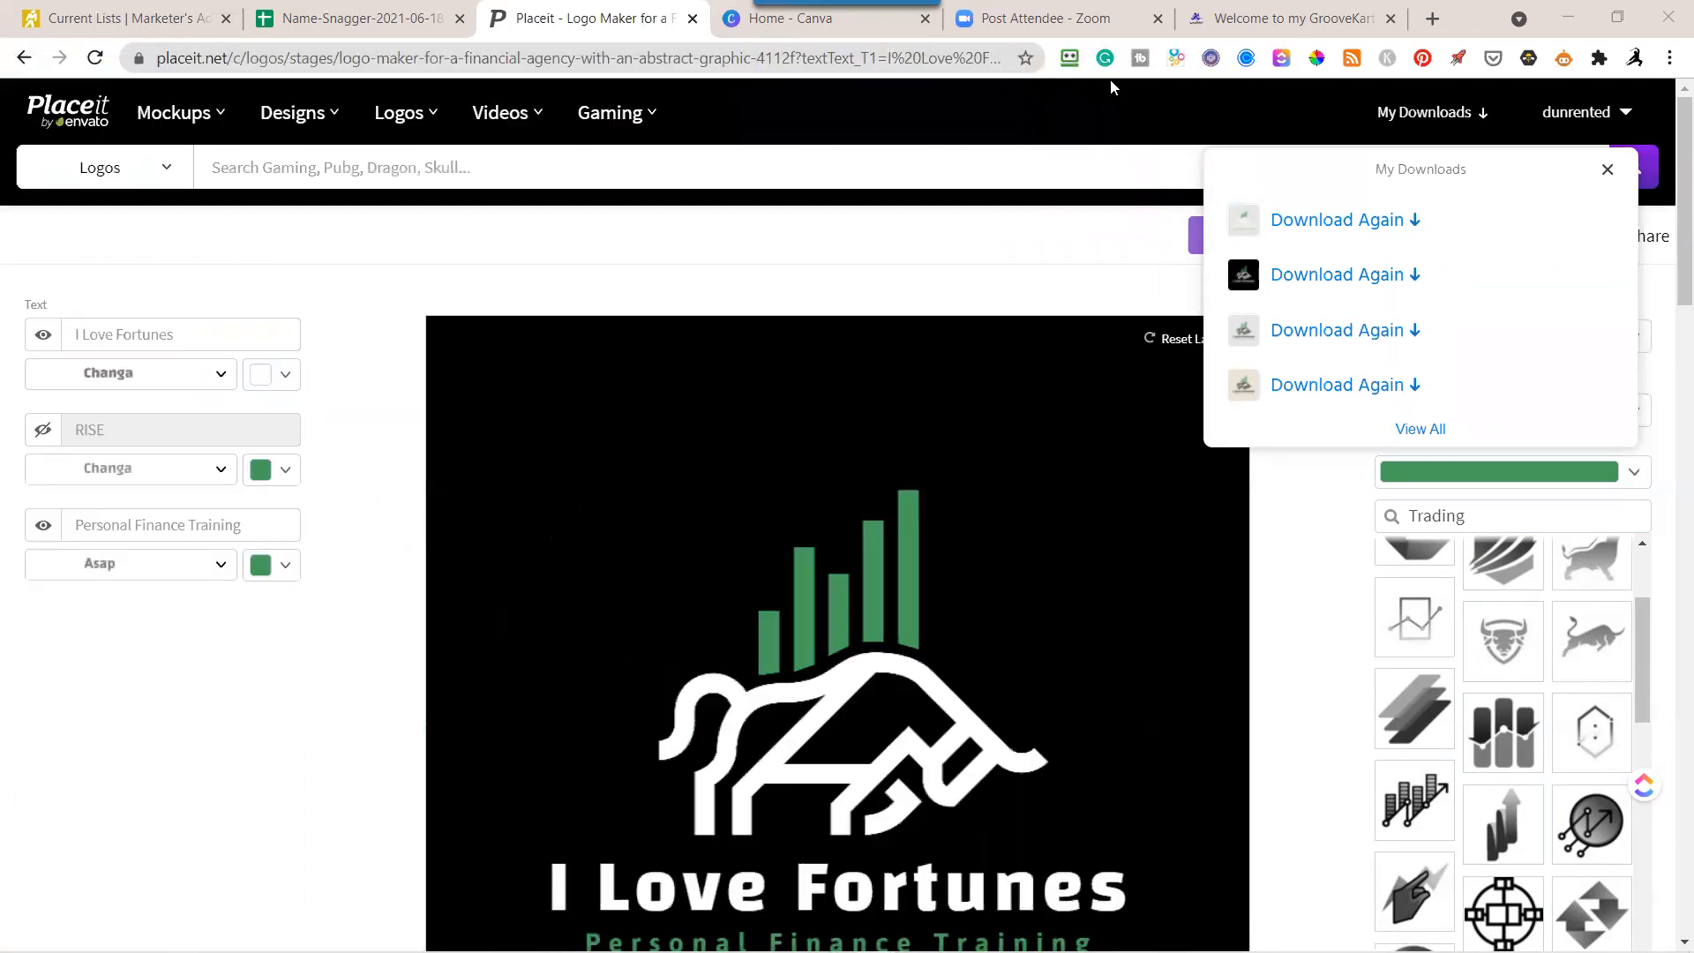
left_click(1608, 171)
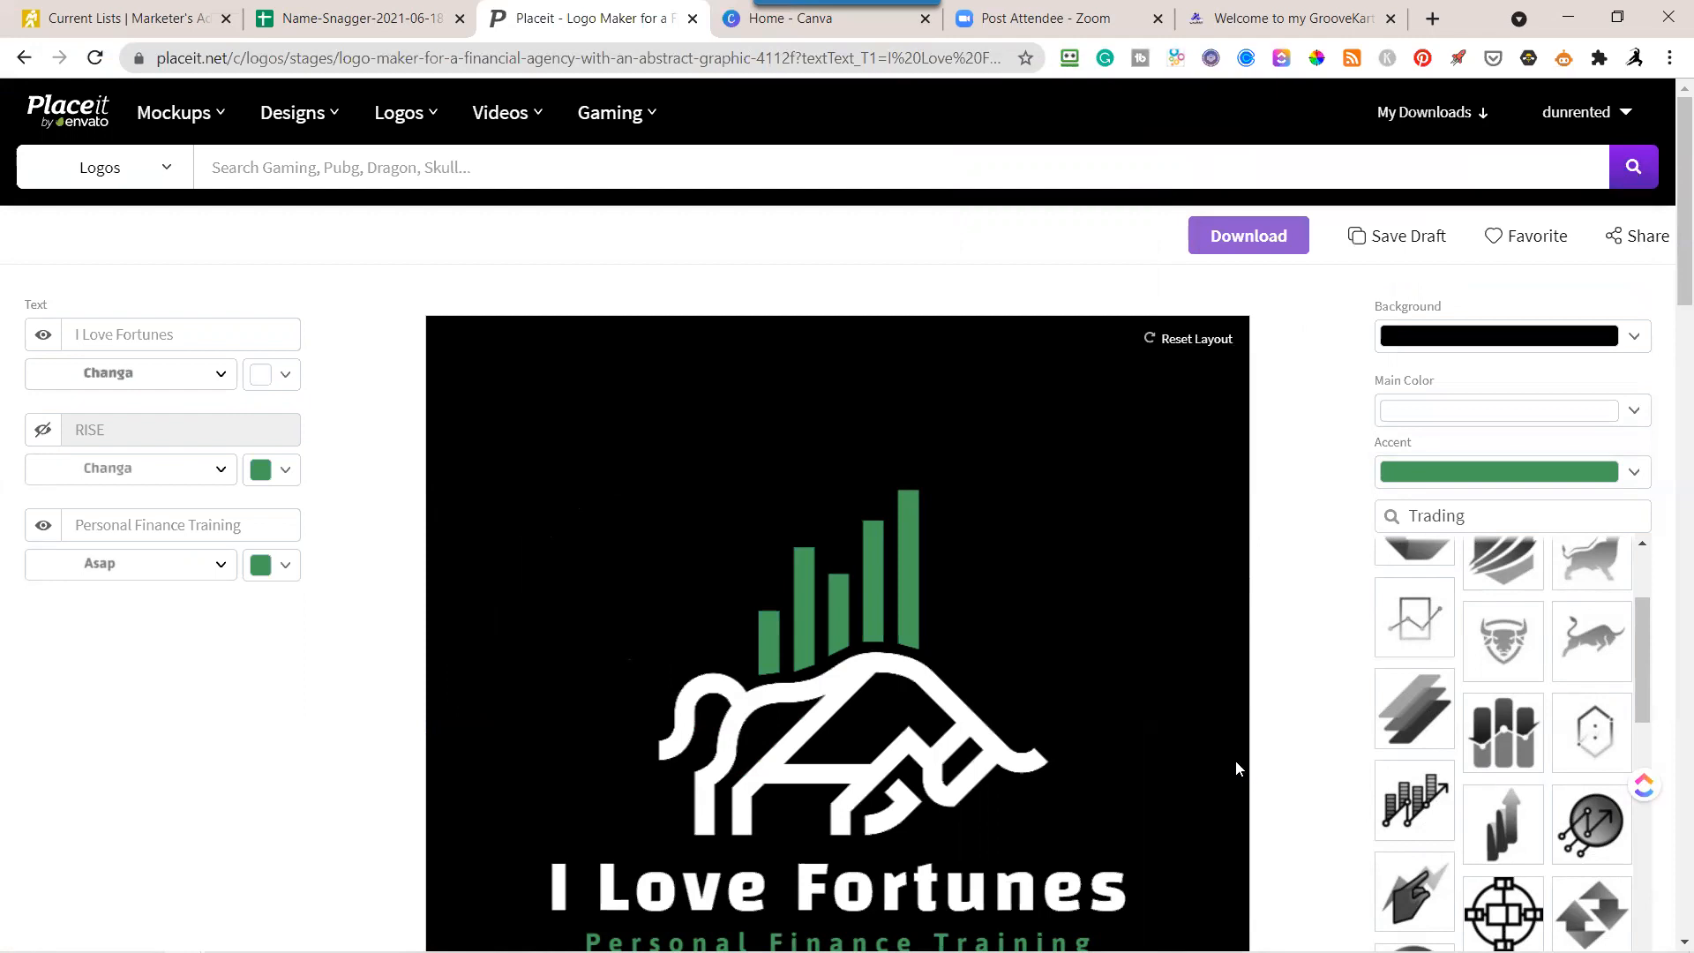
Set the logo's background color to white.
scroll(1236, 761, "down", 3)
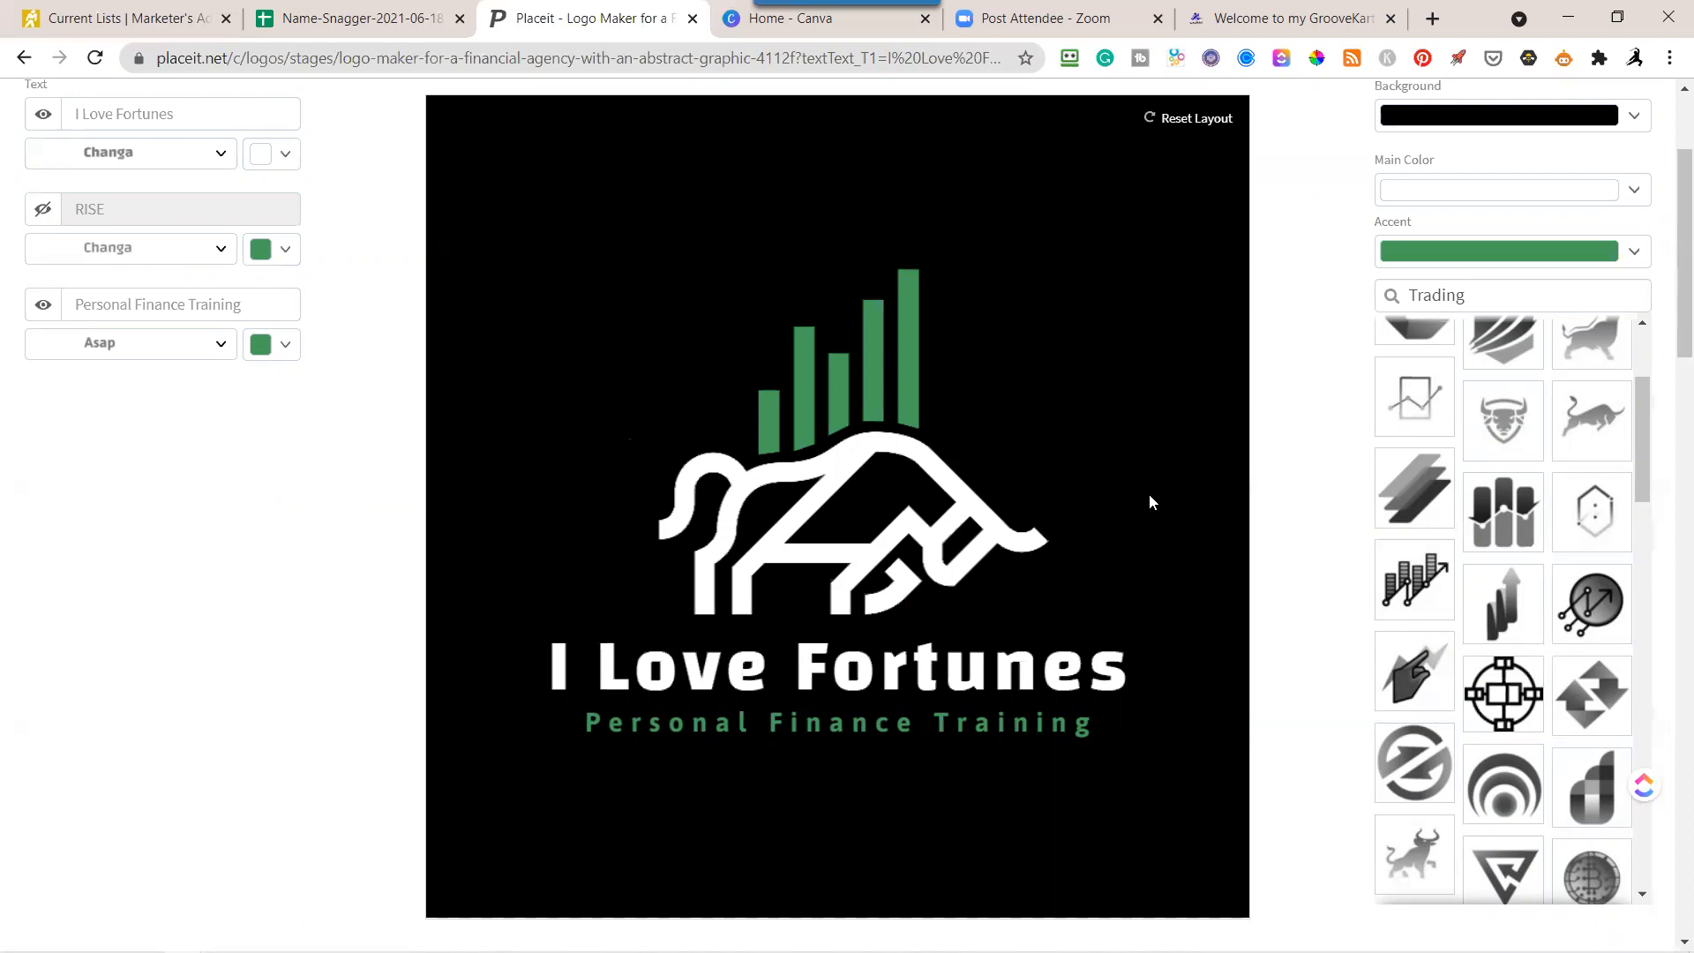
scroll(1280, 442, "up", 3)
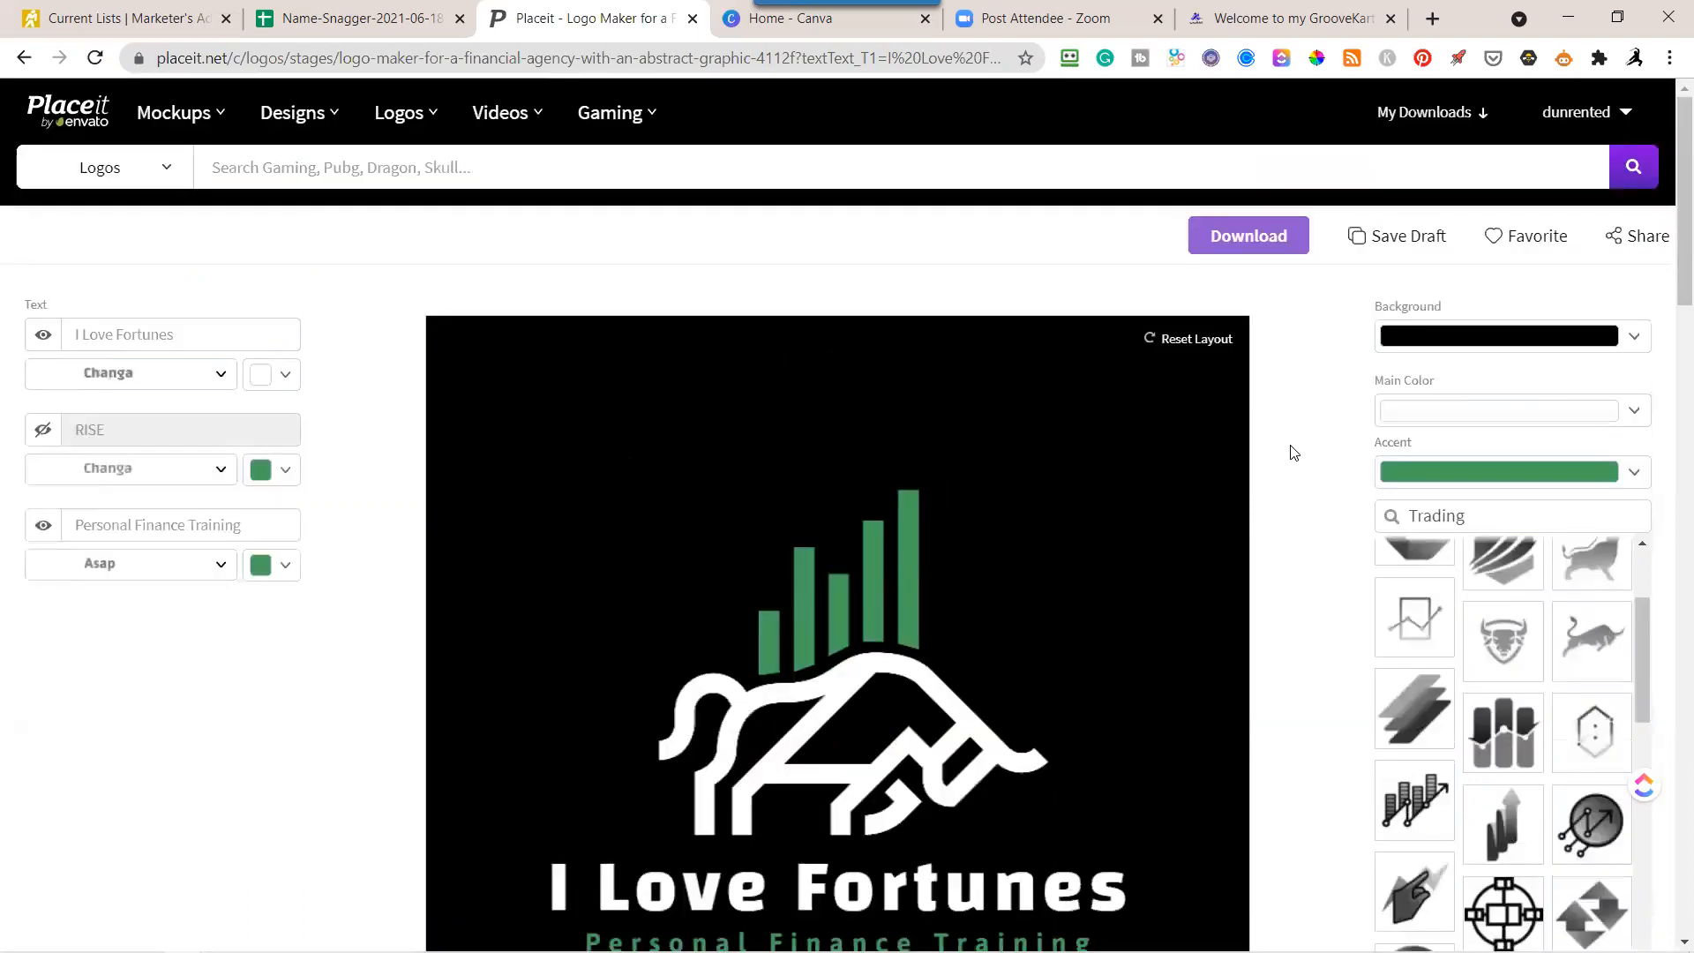
left_click(1635, 338)
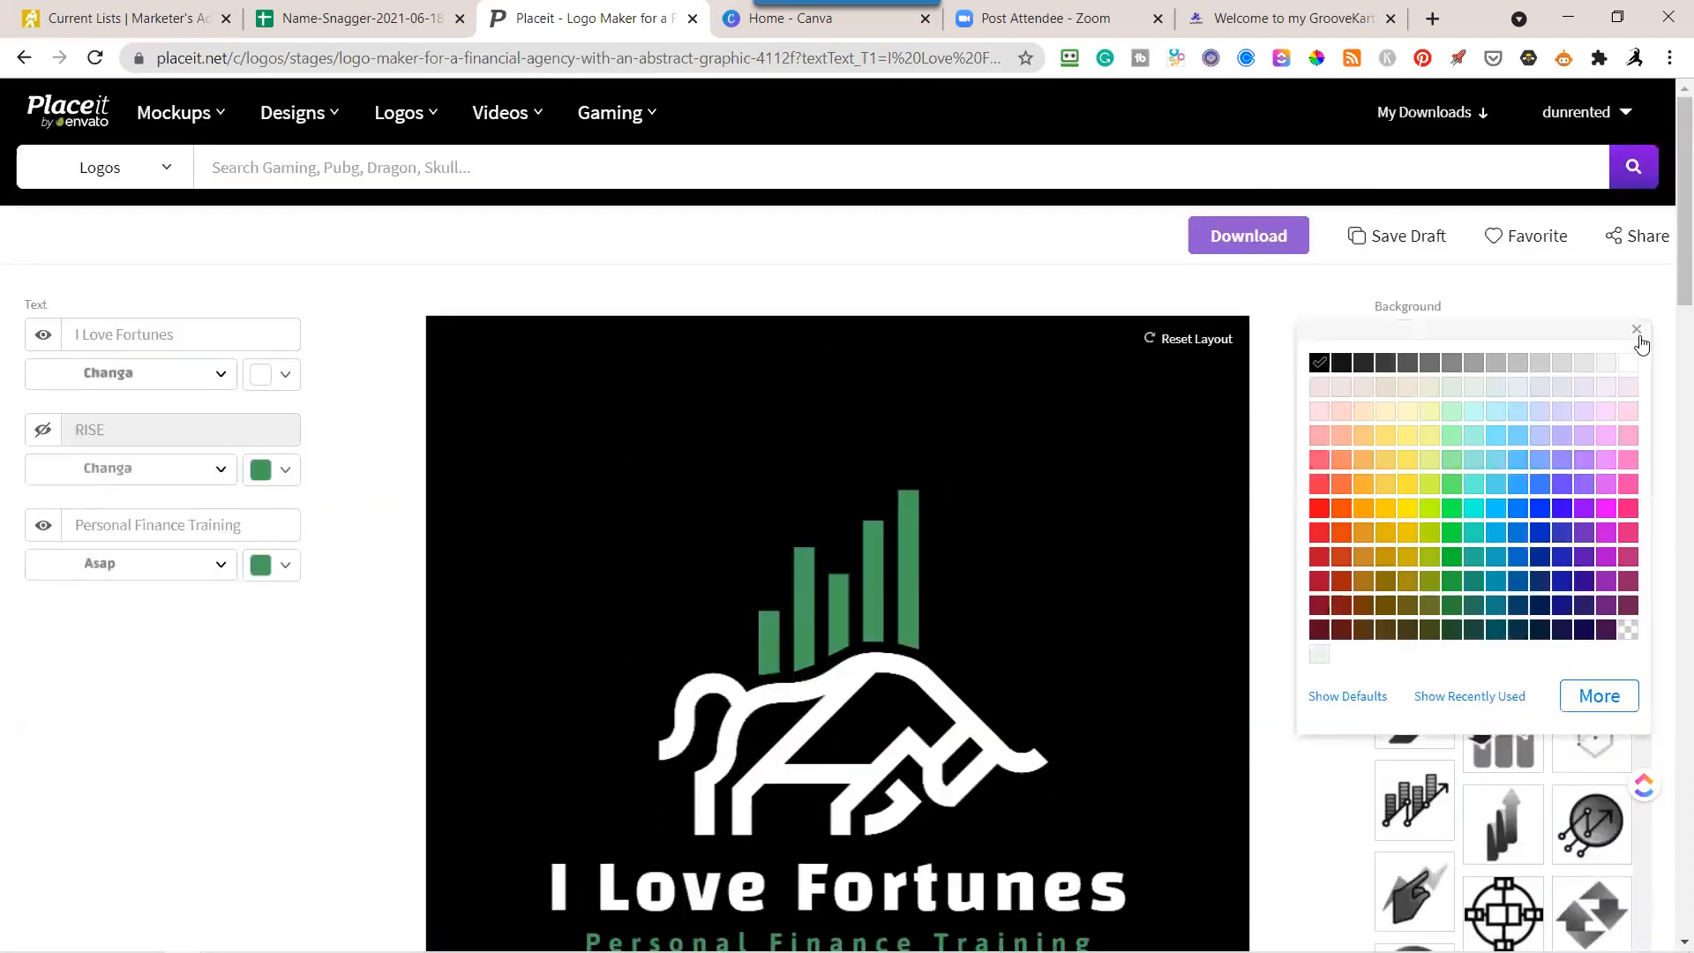
left_click(1628, 362)
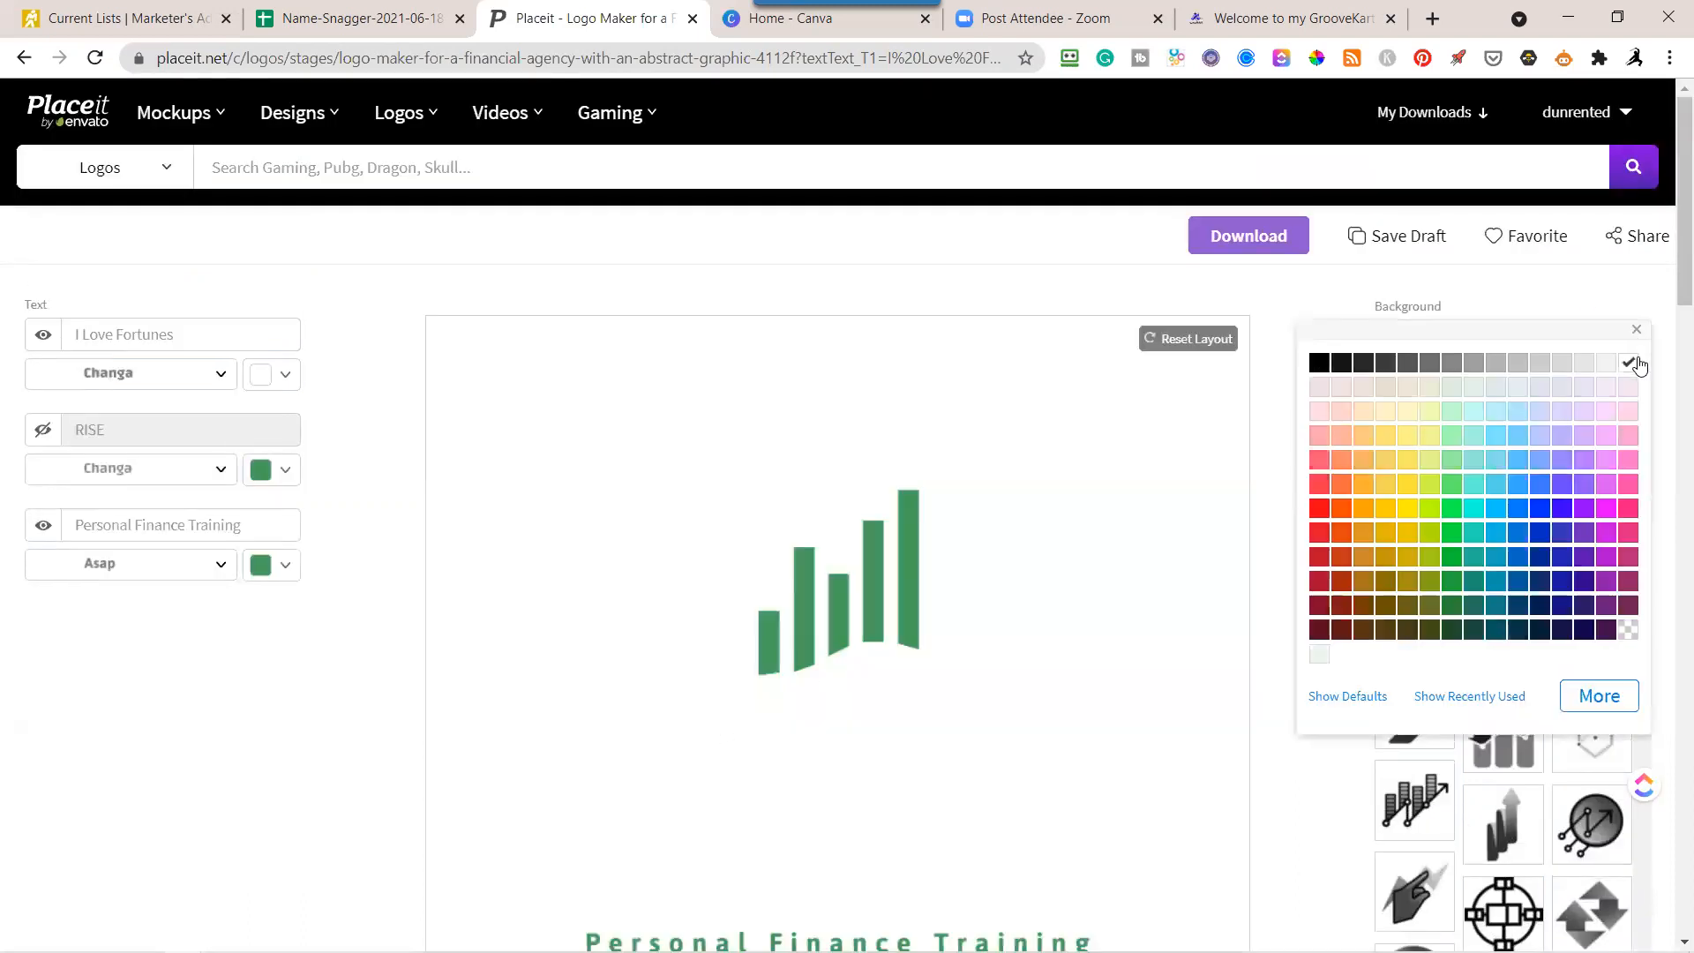
left_click(1280, 362)
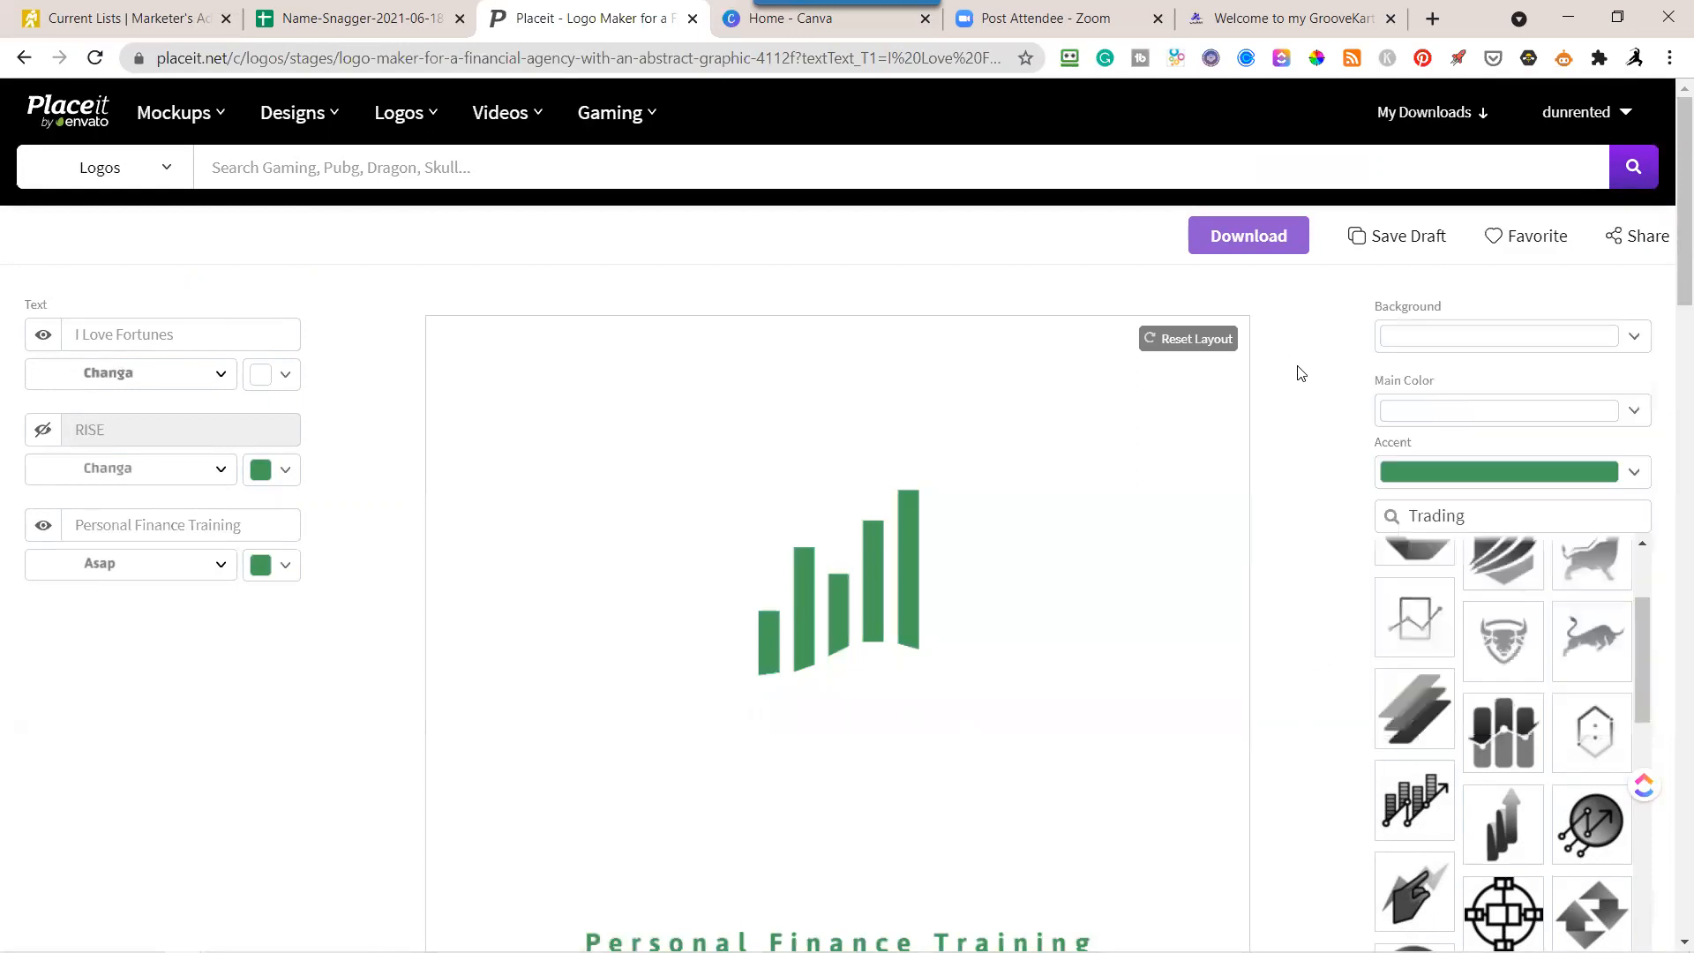
Change the bull graphic's main color and the I Love Fortunes text color to black.
left_click(1631, 413)
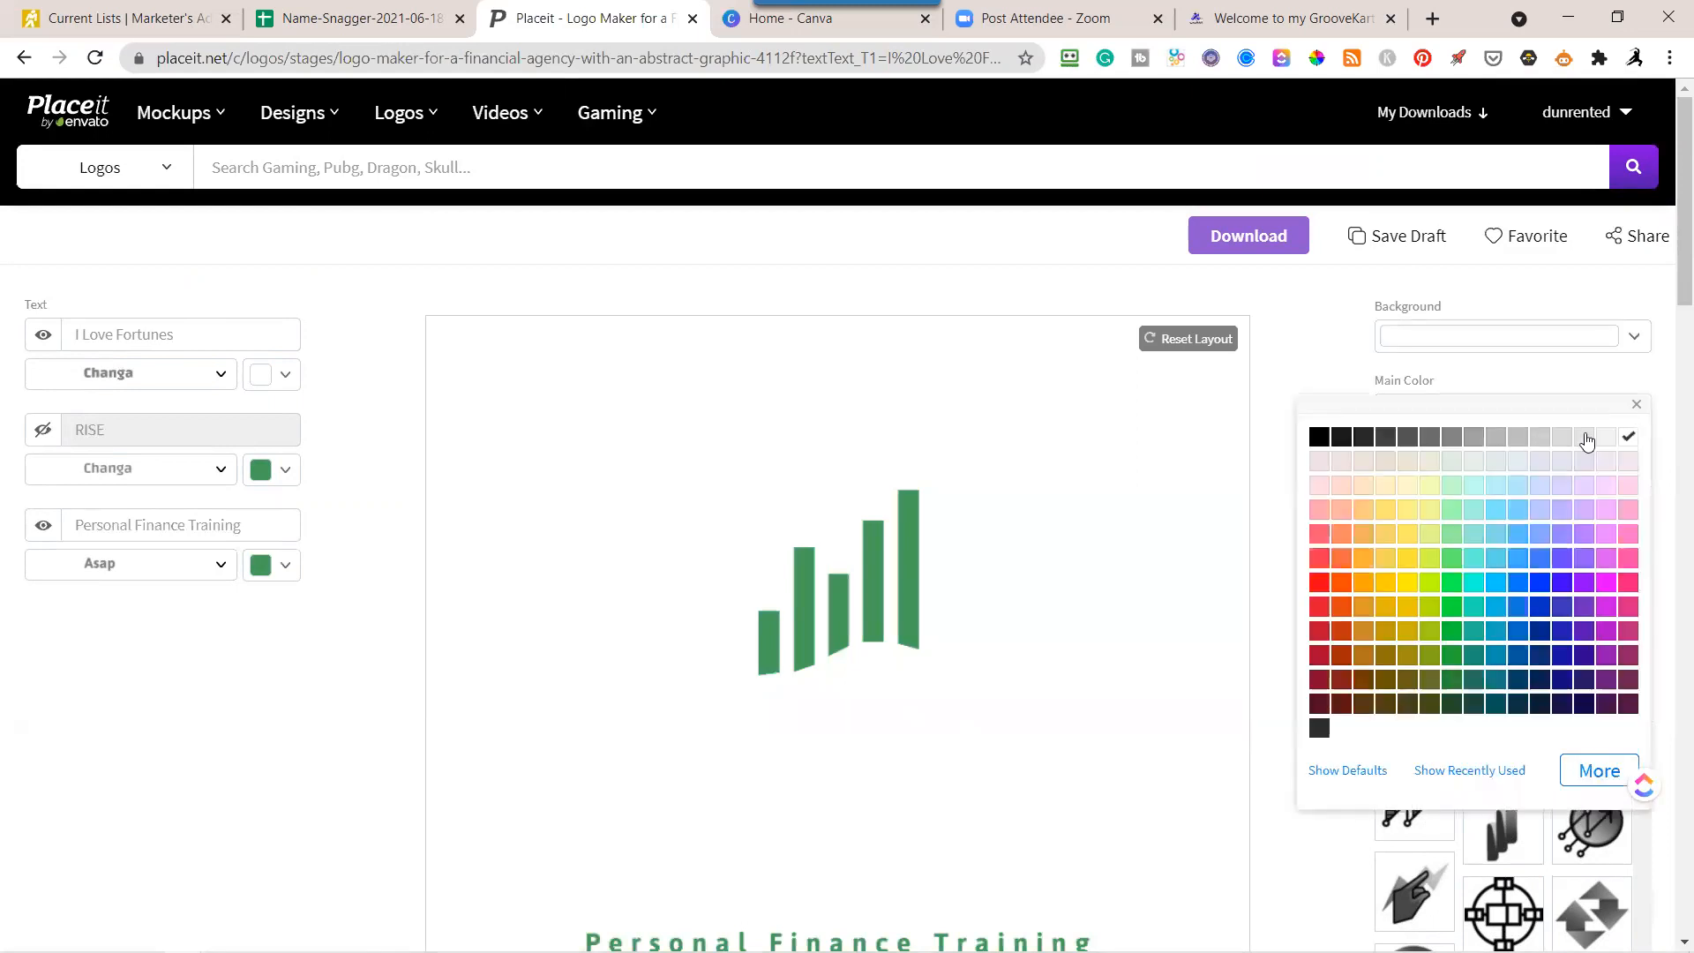
left_click(1320, 436)
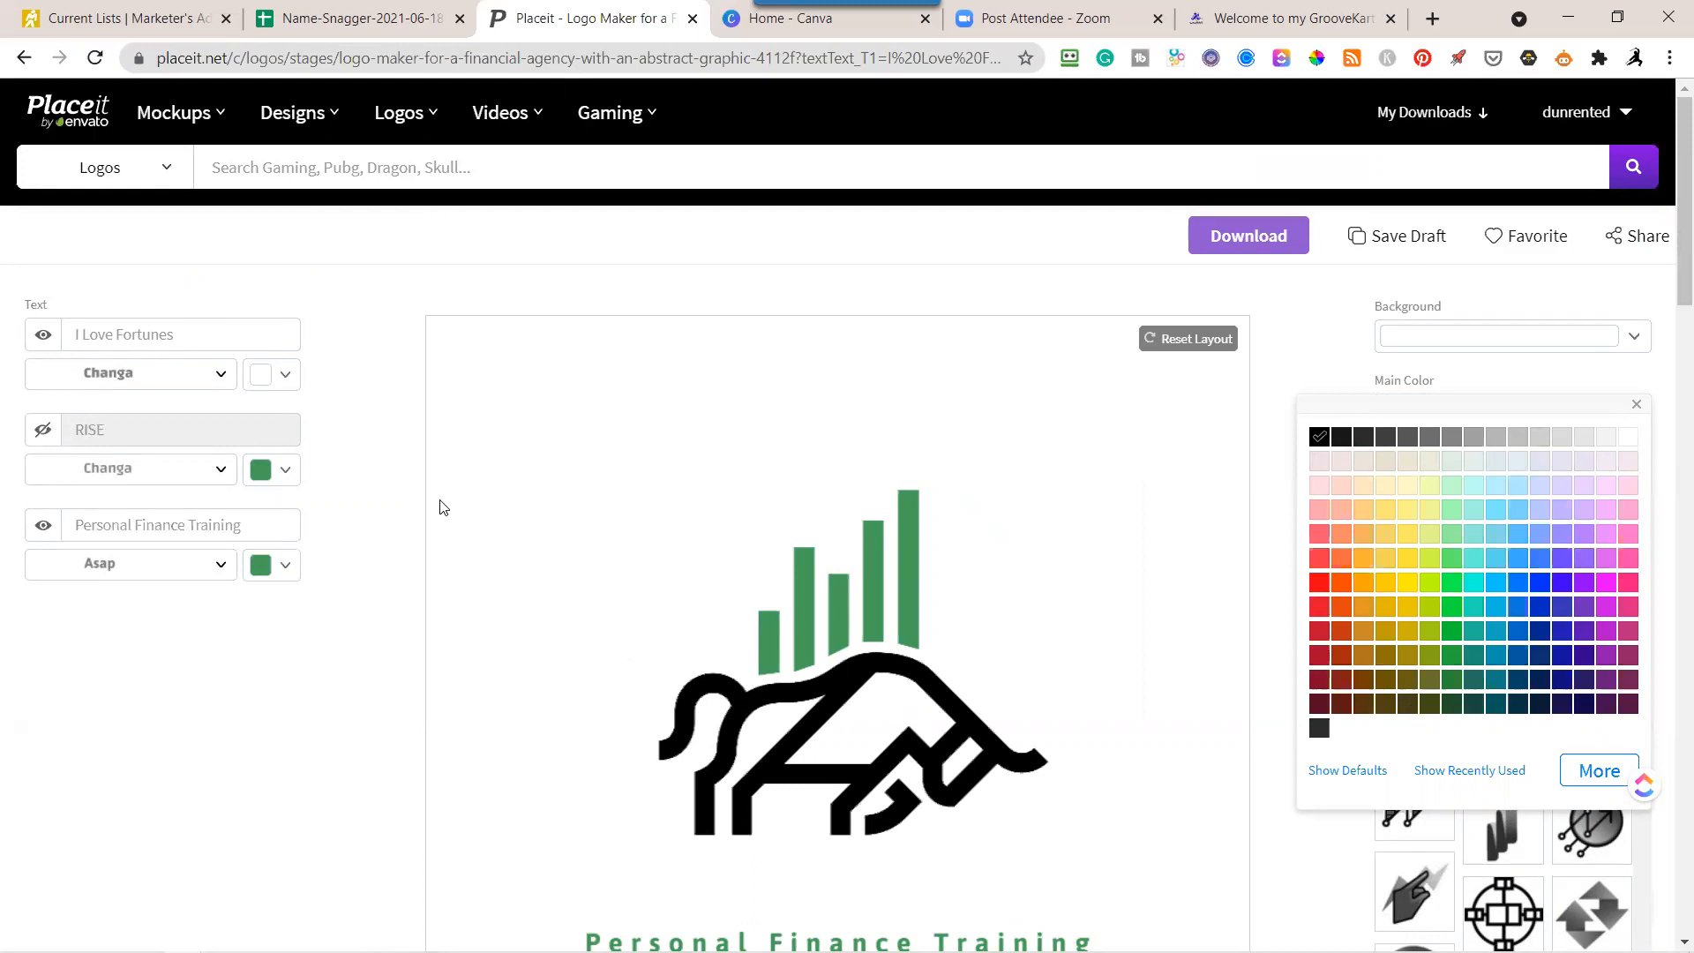
left_click(278, 379)
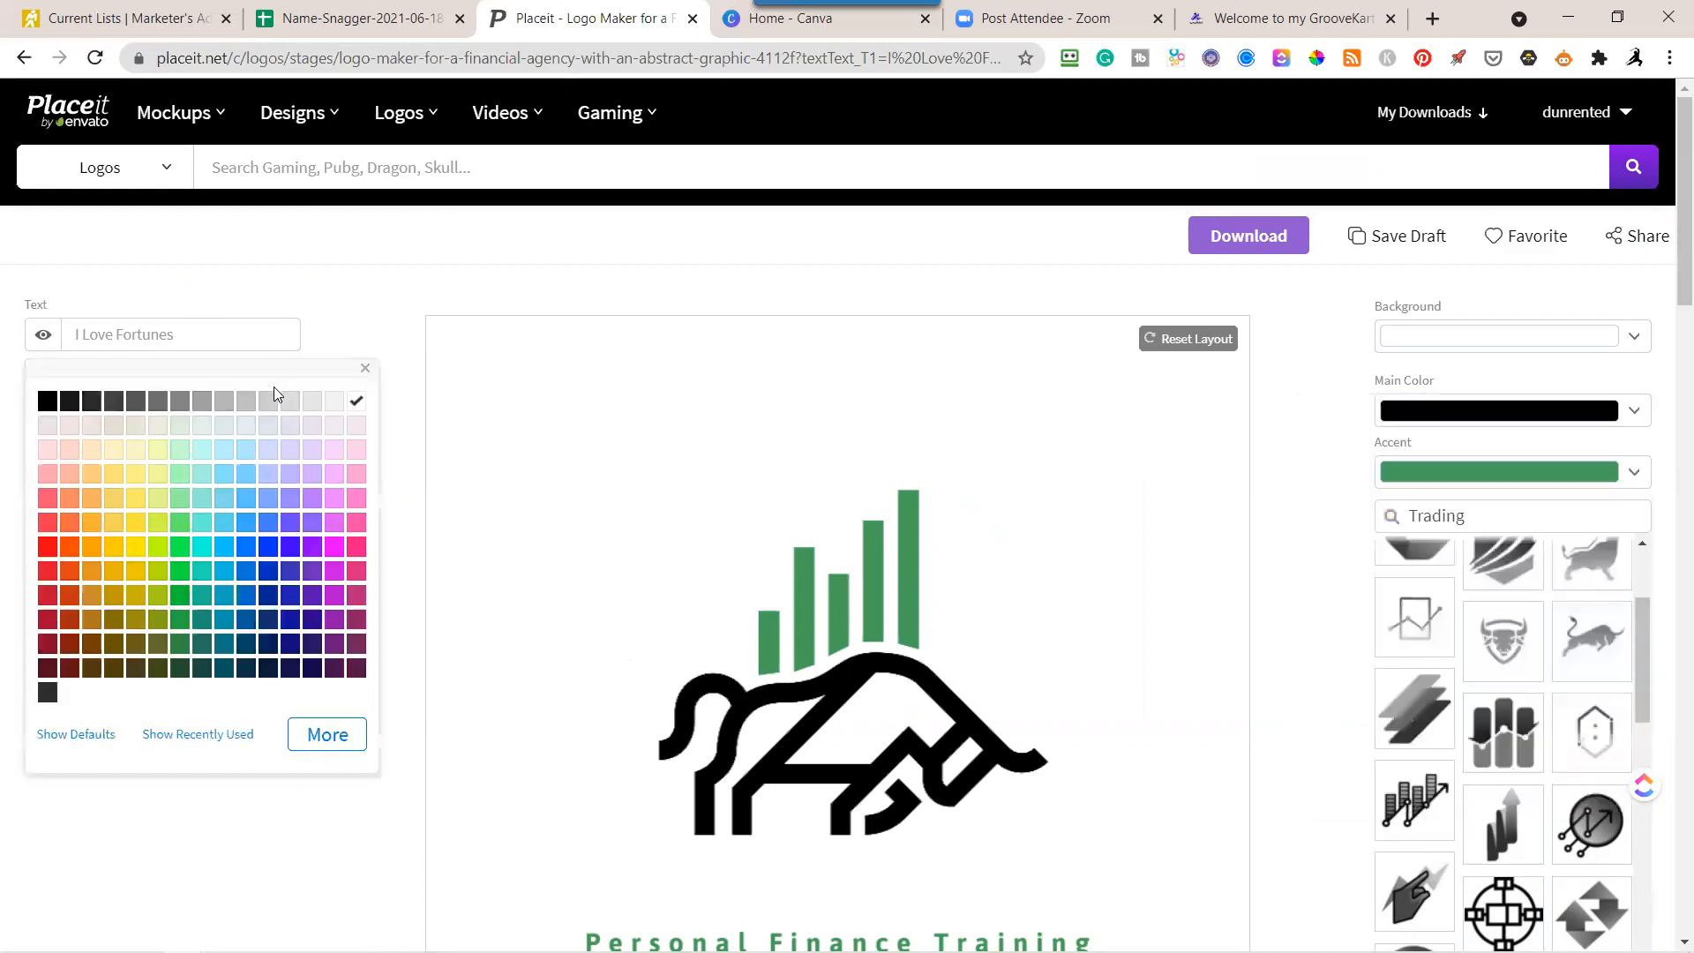
left_click(344, 307)
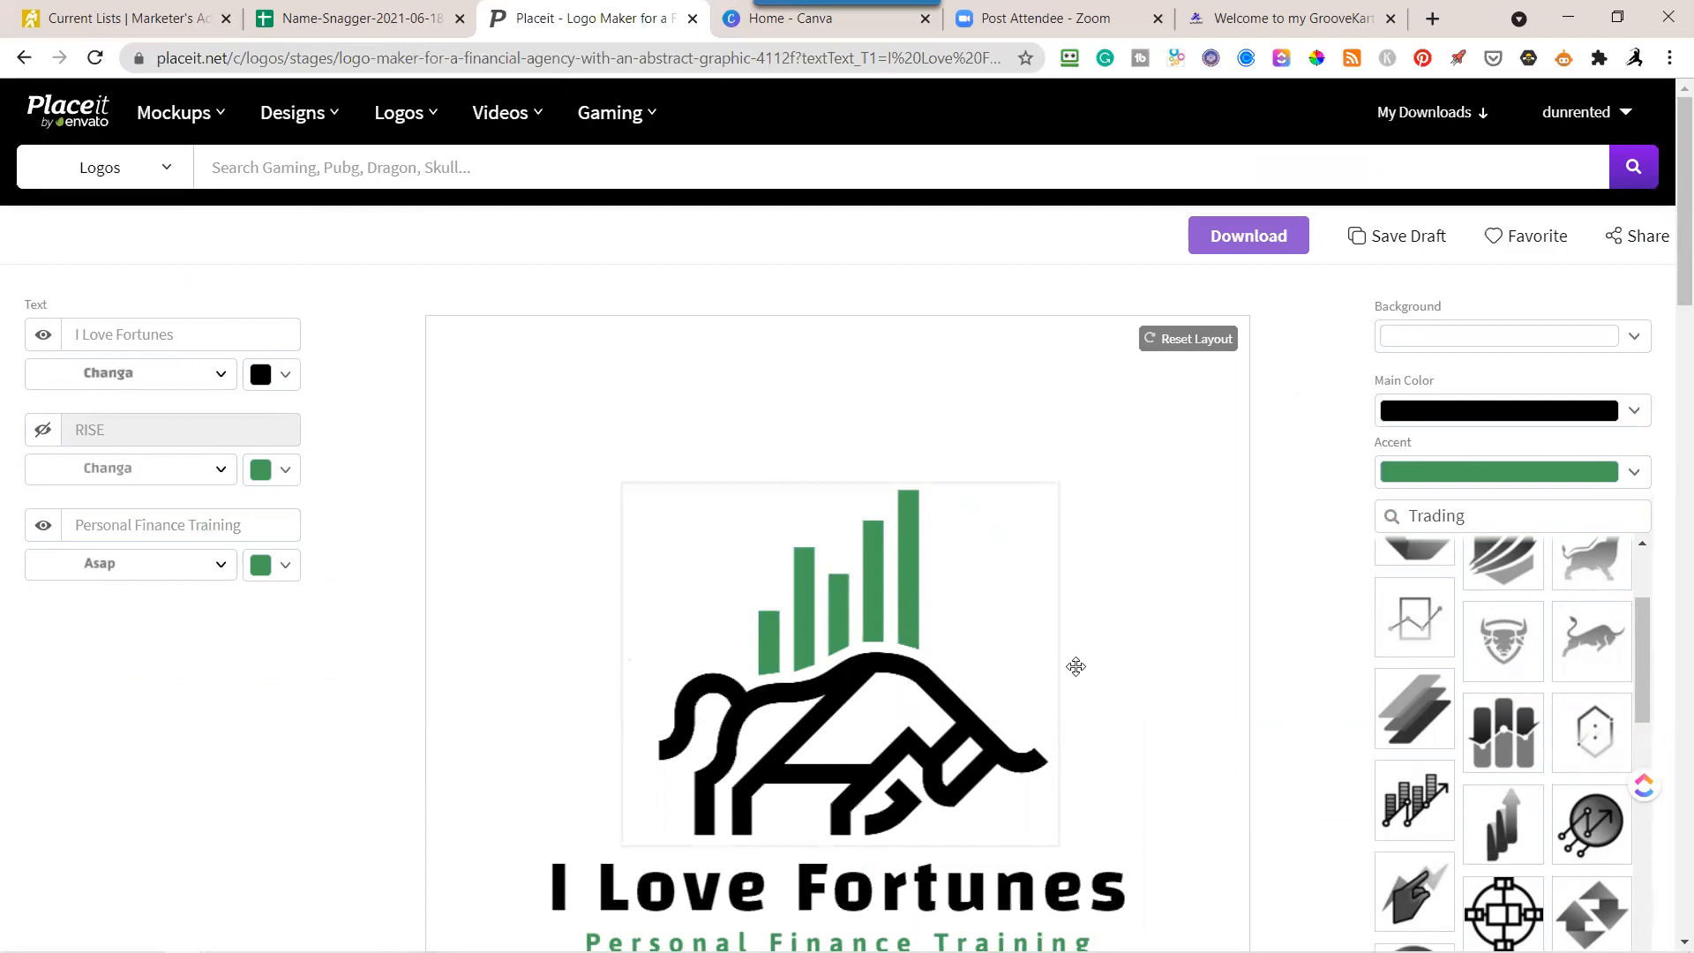
Move the bull graphic toward the canvas's left side and place the I Love Fortunes text and the tagline to its right.
scroll(1169, 680, "down", 2)
left_click(773, 468)
left_click_drag(773, 468, 565, 548)
left_click_drag(926, 669, 1055, 432)
left_click_drag(908, 722, 1043, 661)
left_click_drag(1014, 435, 999, 490)
Shrink the bull graphic and position it against the left edge of the canvas.
left_click(677, 580)
left_click_drag(834, 697, 734, 612)
left_click_drag(578, 495, 570, 515)
Reduce the I Love Fortunes text slightly and move it right, away from the green bars.
left_click(849, 490)
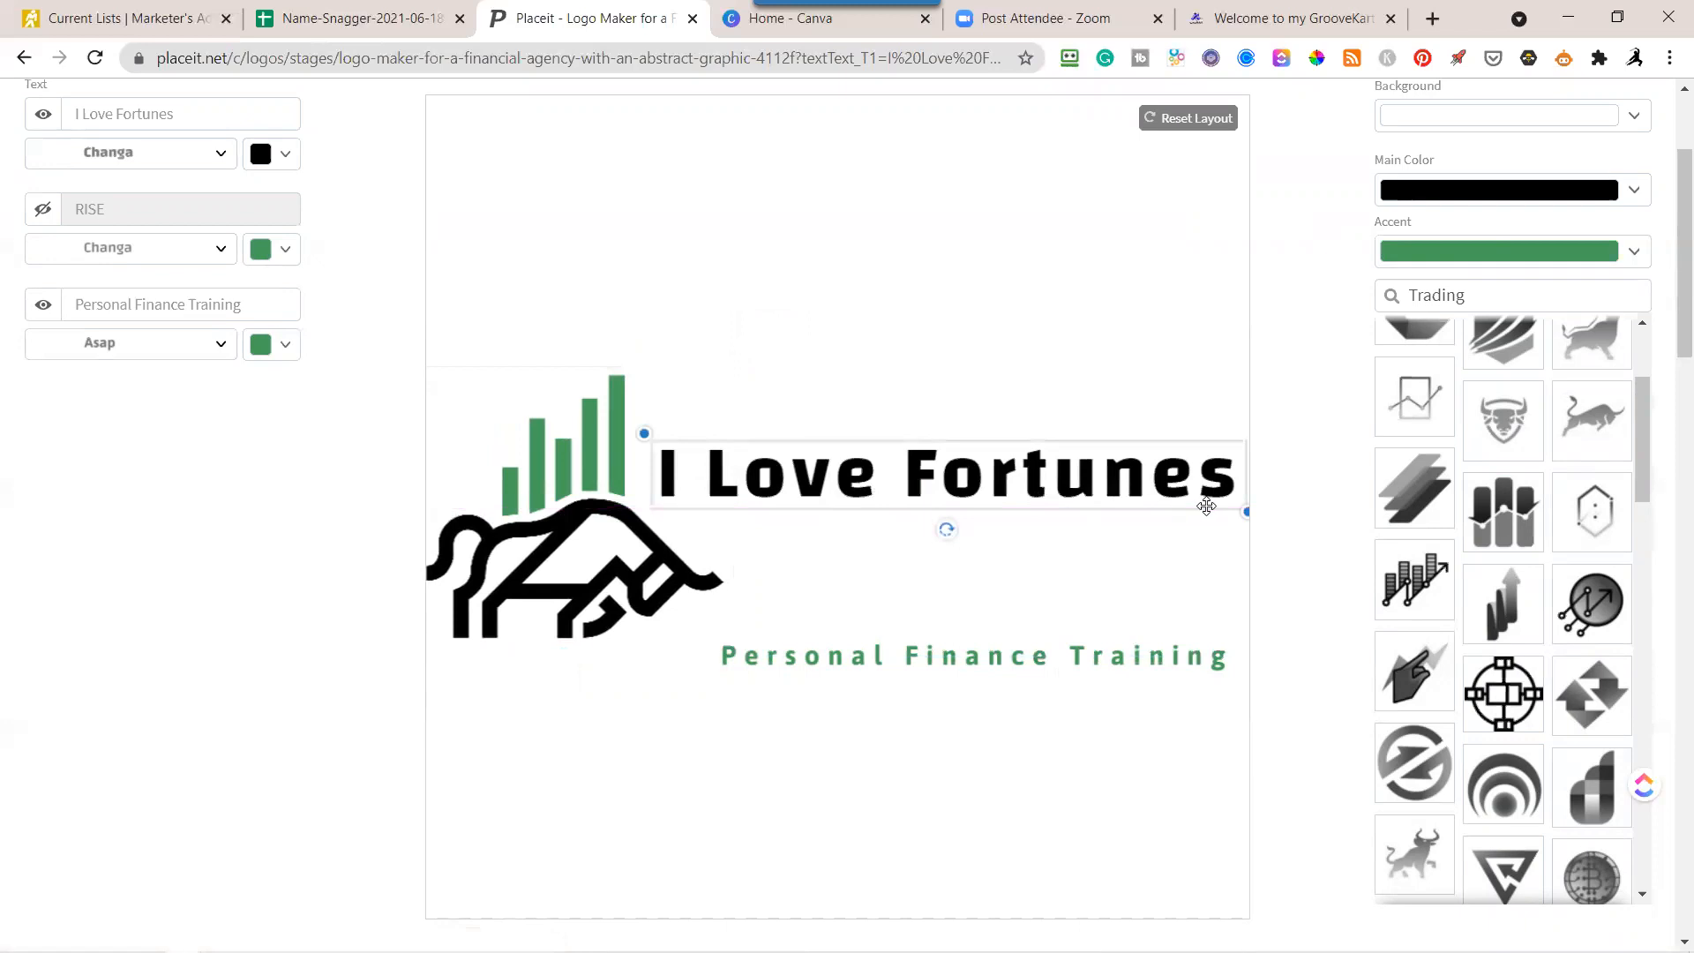
left_click(1253, 529)
left_click(1178, 490)
left_click_drag(1241, 506, 1188, 499)
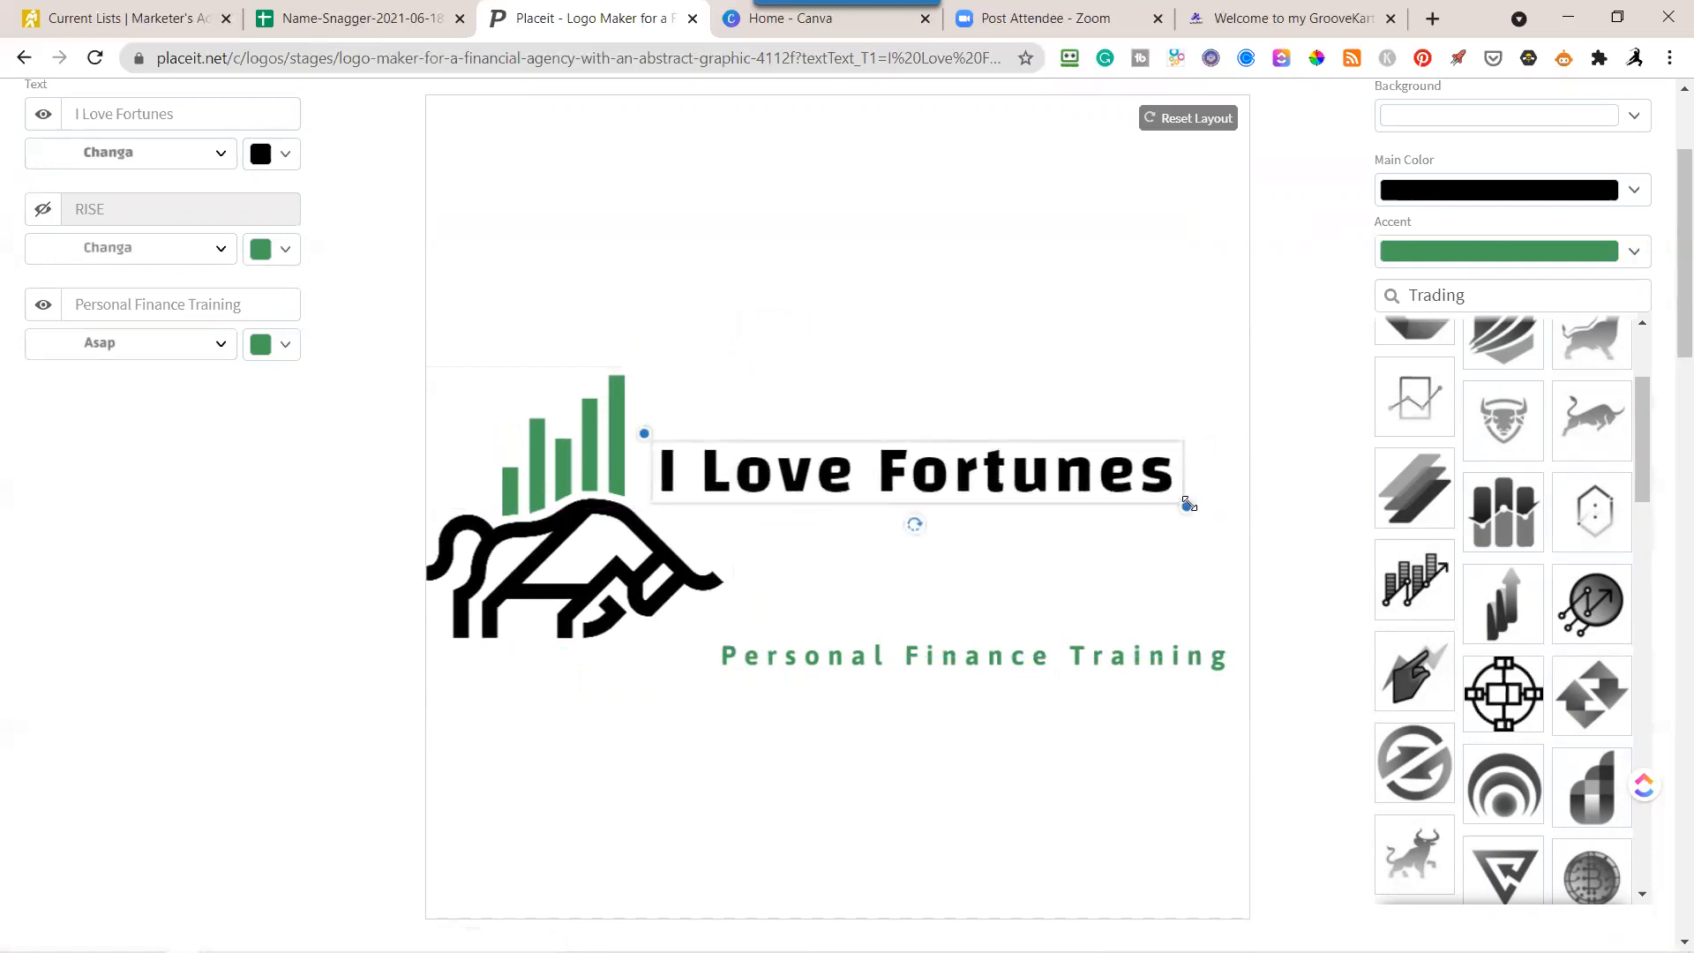
left_click_drag(991, 484, 1042, 480)
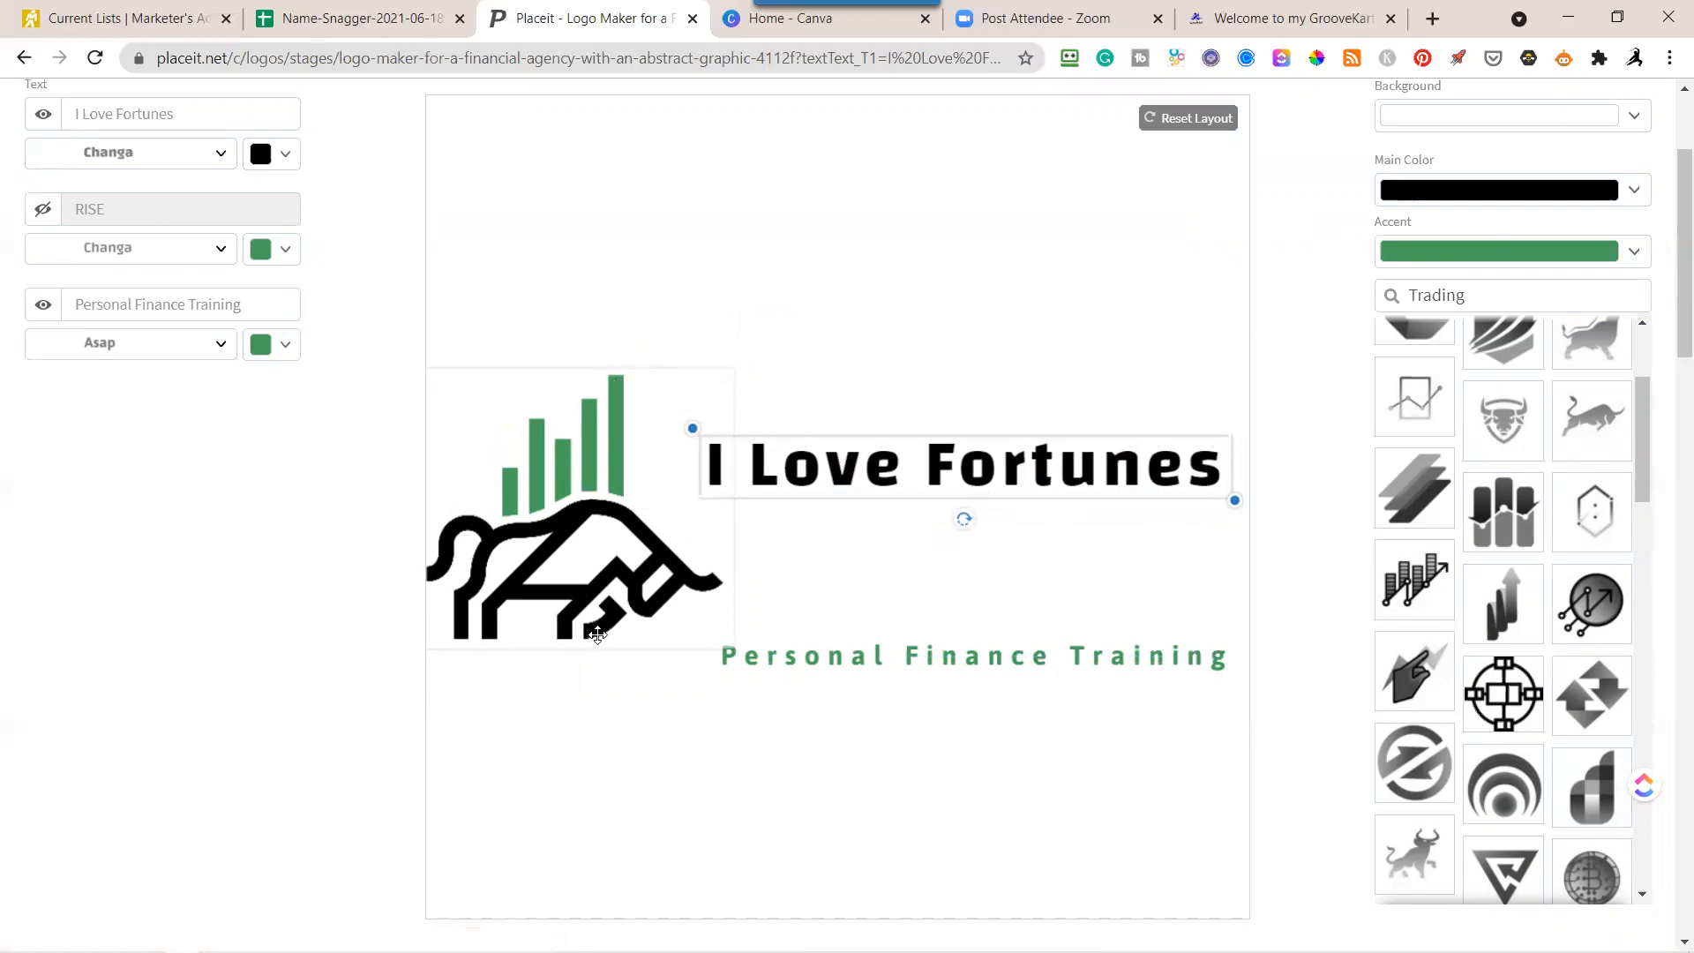
Move the tagline up and the I Love Fortunes text down so both sit beside the bull's head.
left_click(825, 646)
mouse_move(825, 645)
left_mouse_down()
mouse_move(830, 577)
mouse_move(839, 614)
left_mouse_up()
left_click_drag(840, 481, 865, 535)
Shrink the tagline, bring the two text lines closer together and align their left edges.
left_click(878, 628)
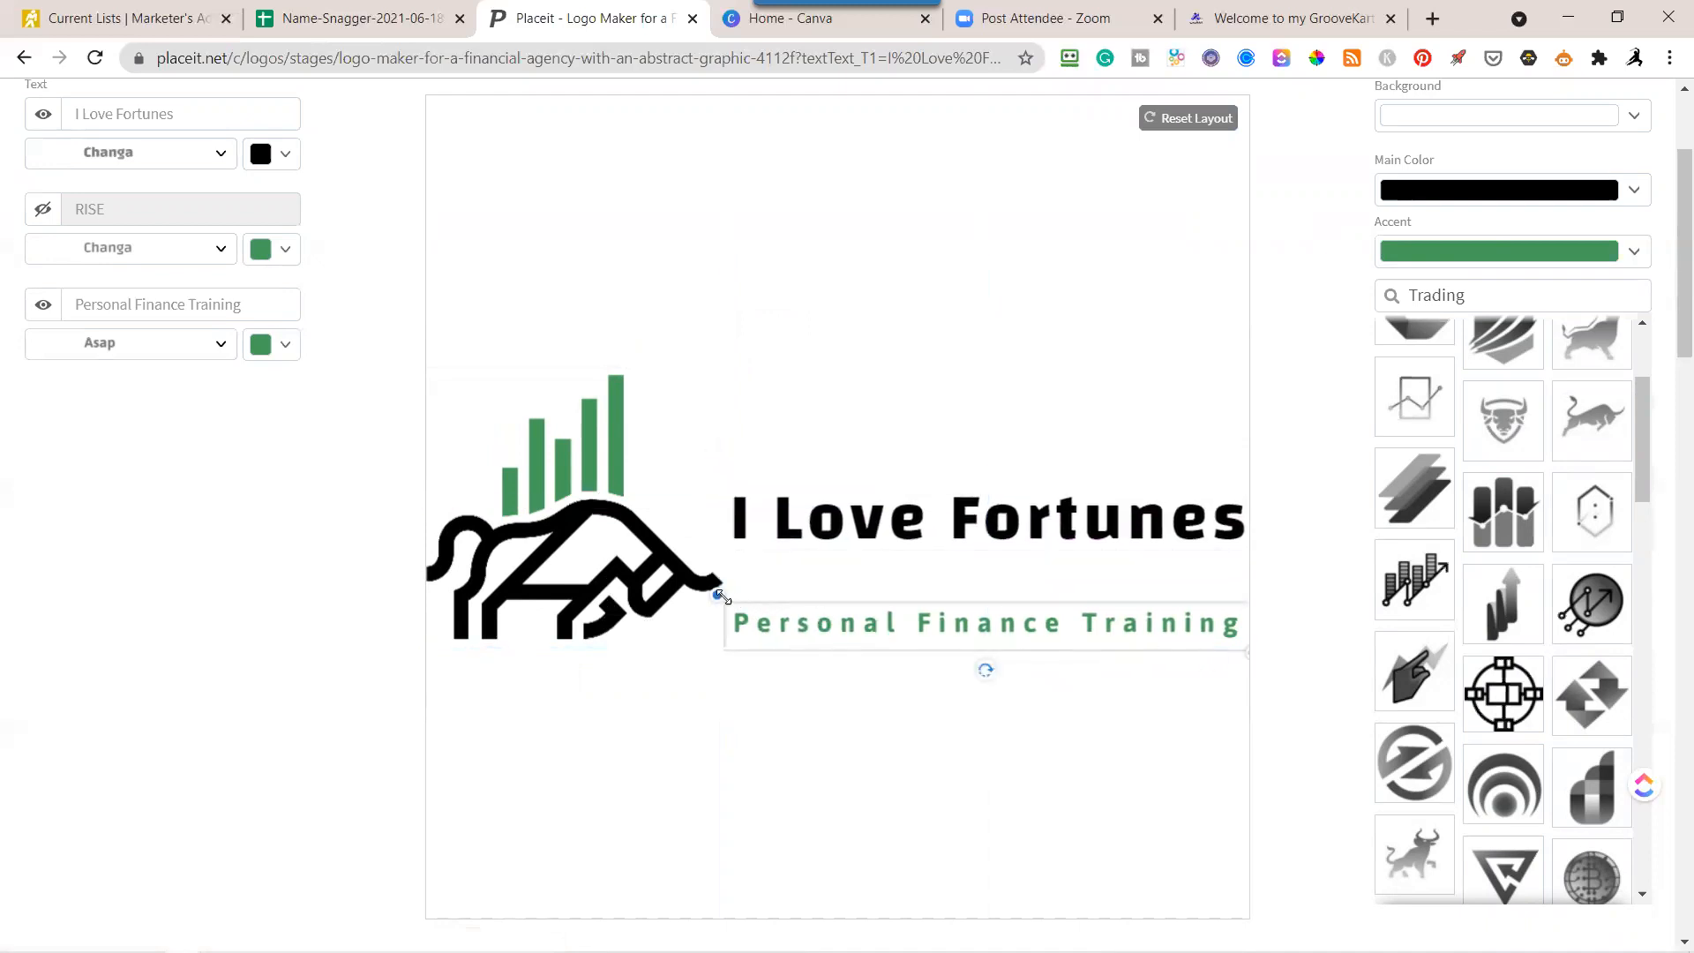
left_click_drag(721, 598, 750, 595)
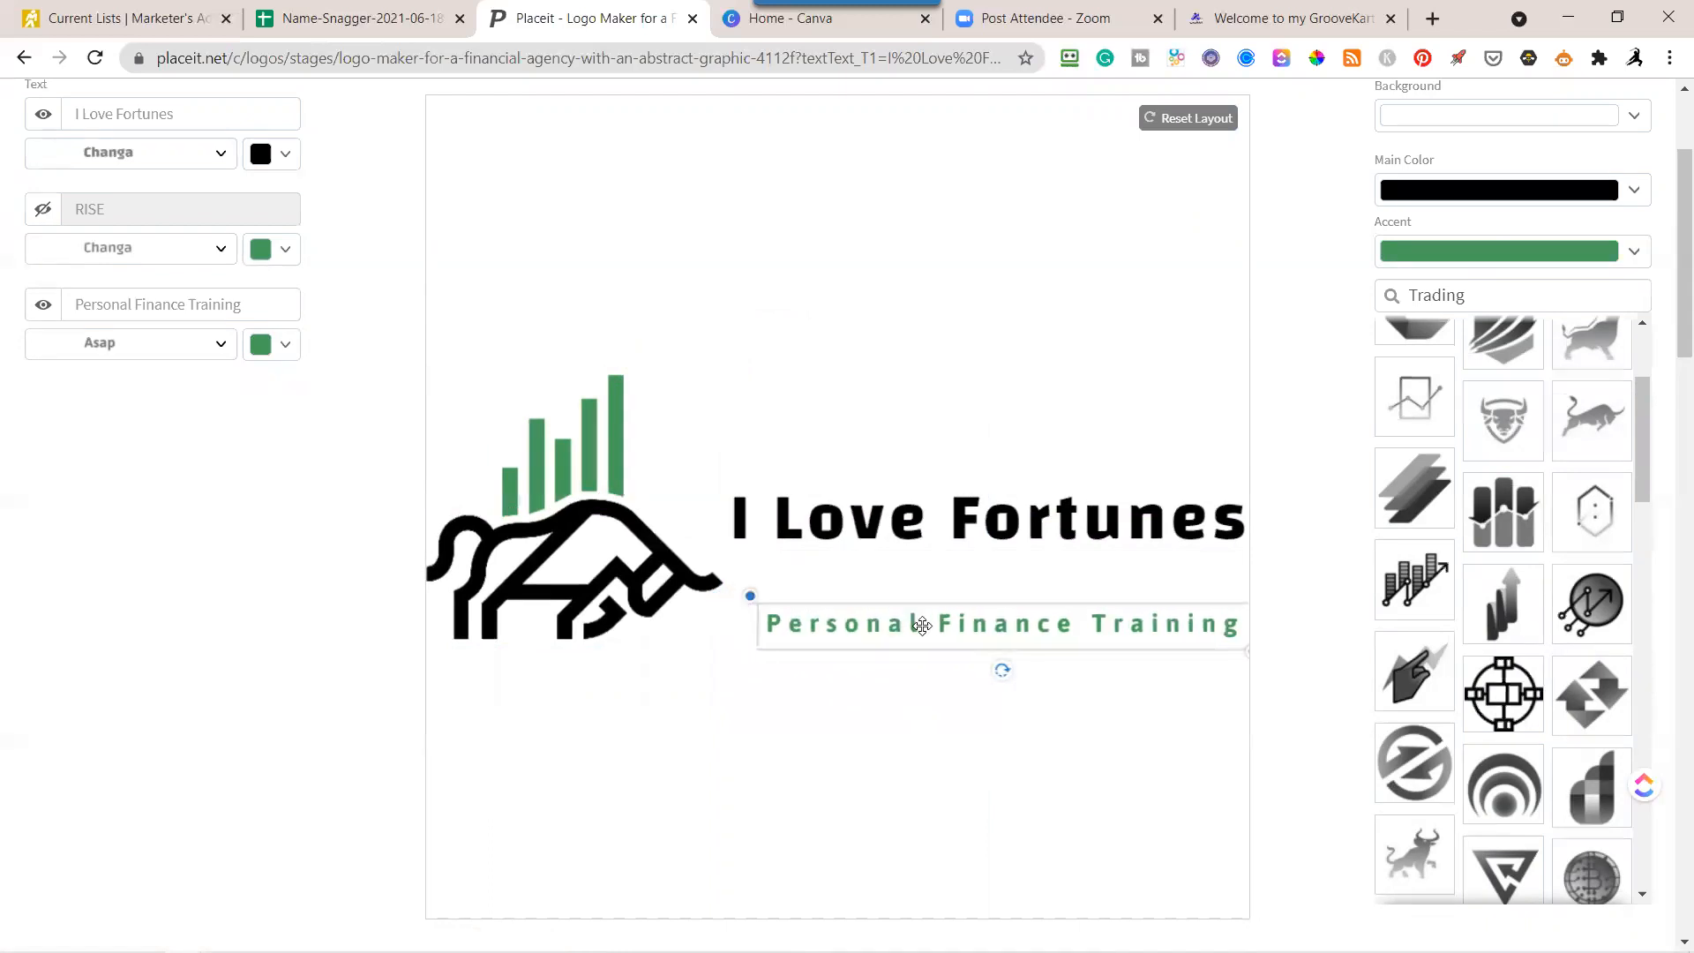
mouse_move(946, 626)
left_mouse_down()
mouse_move(938, 598)
mouse_move(924, 610)
left_mouse_up()
left_click_drag(931, 525, 930, 535)
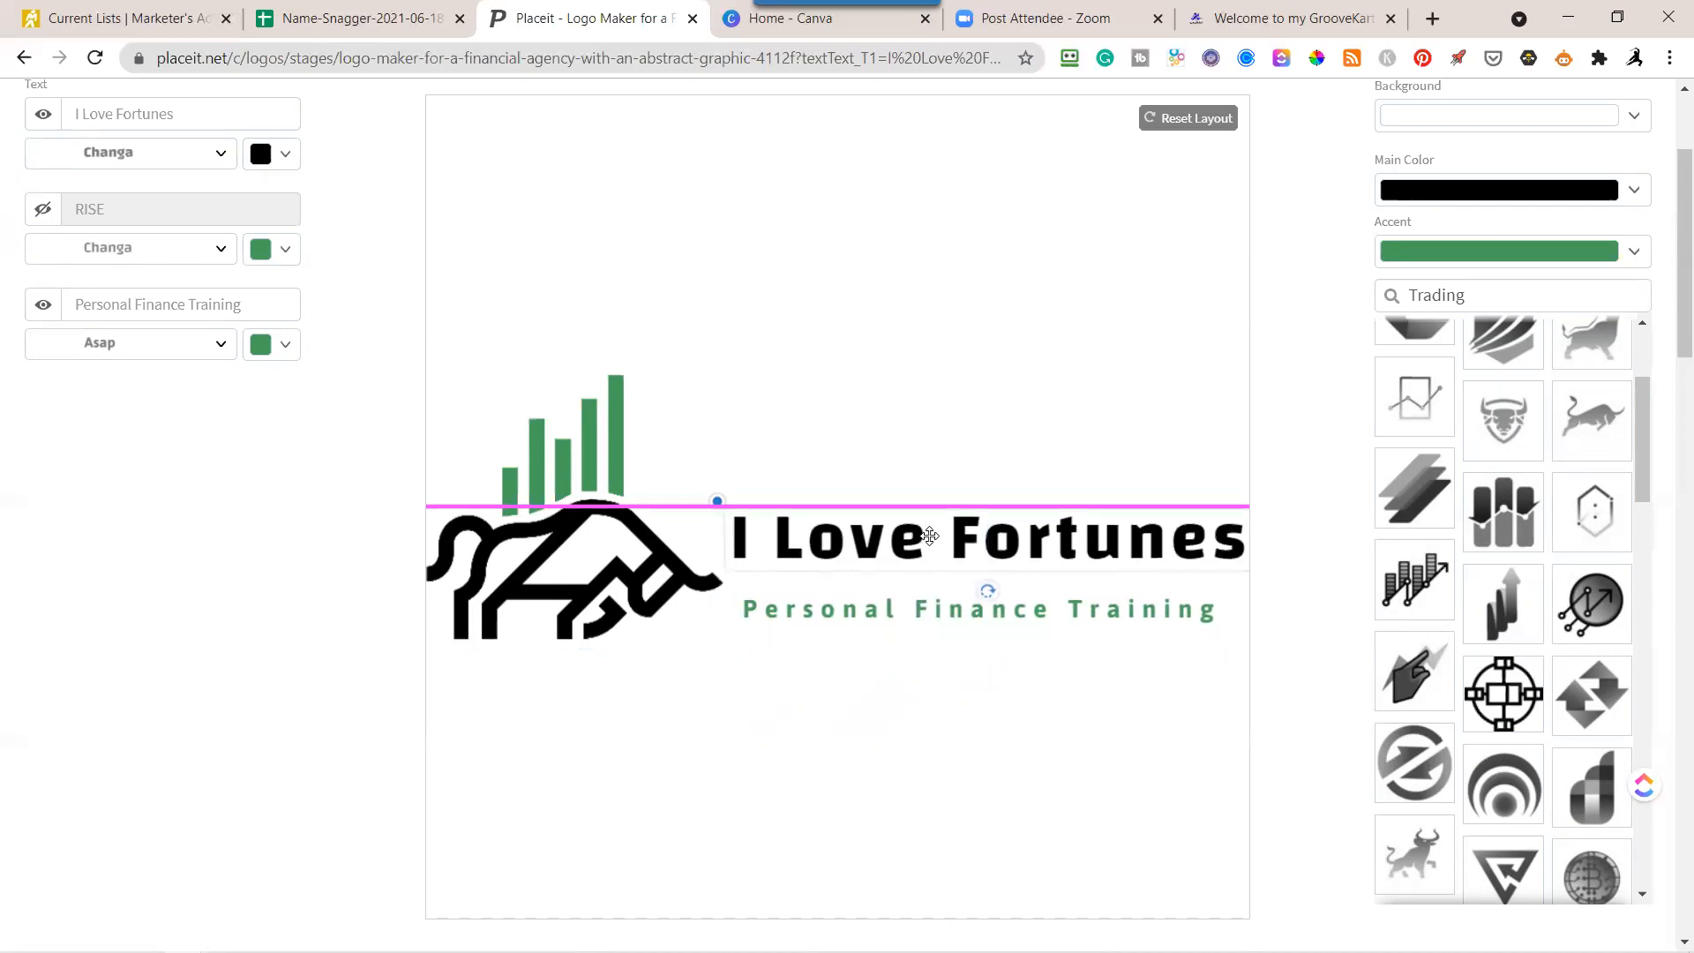
left_click_drag(891, 620, 882, 614)
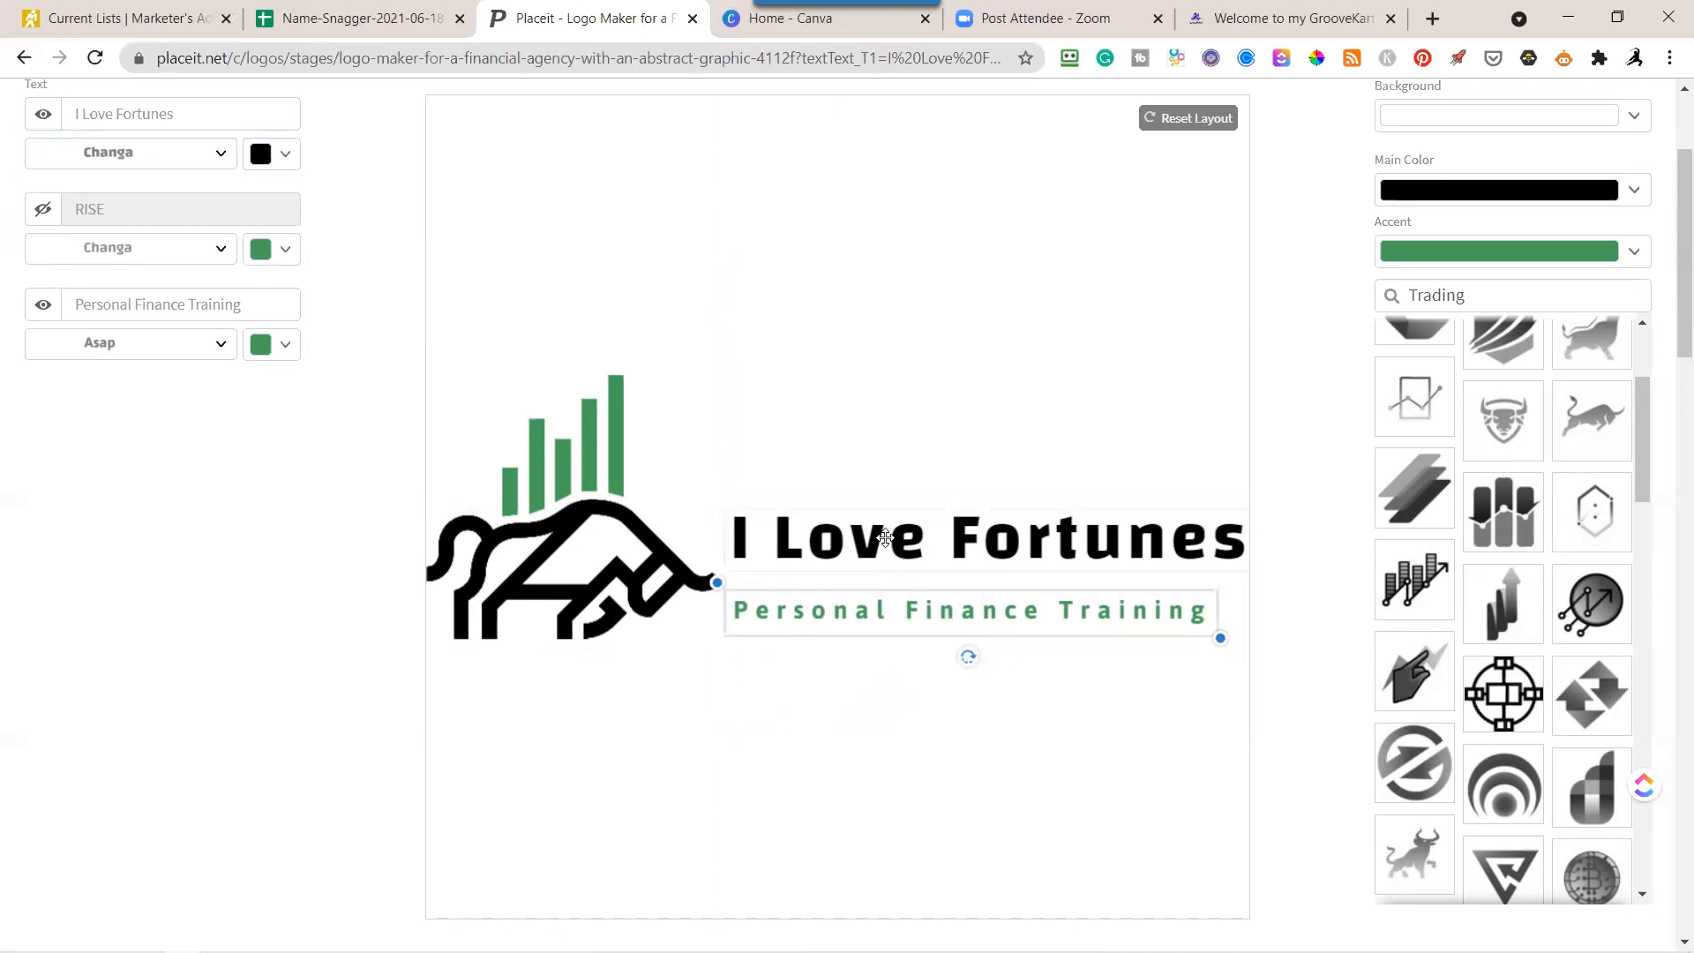
Enlarge the I Love Fortunes text and move it up next to the green bars.
left_click(892, 549)
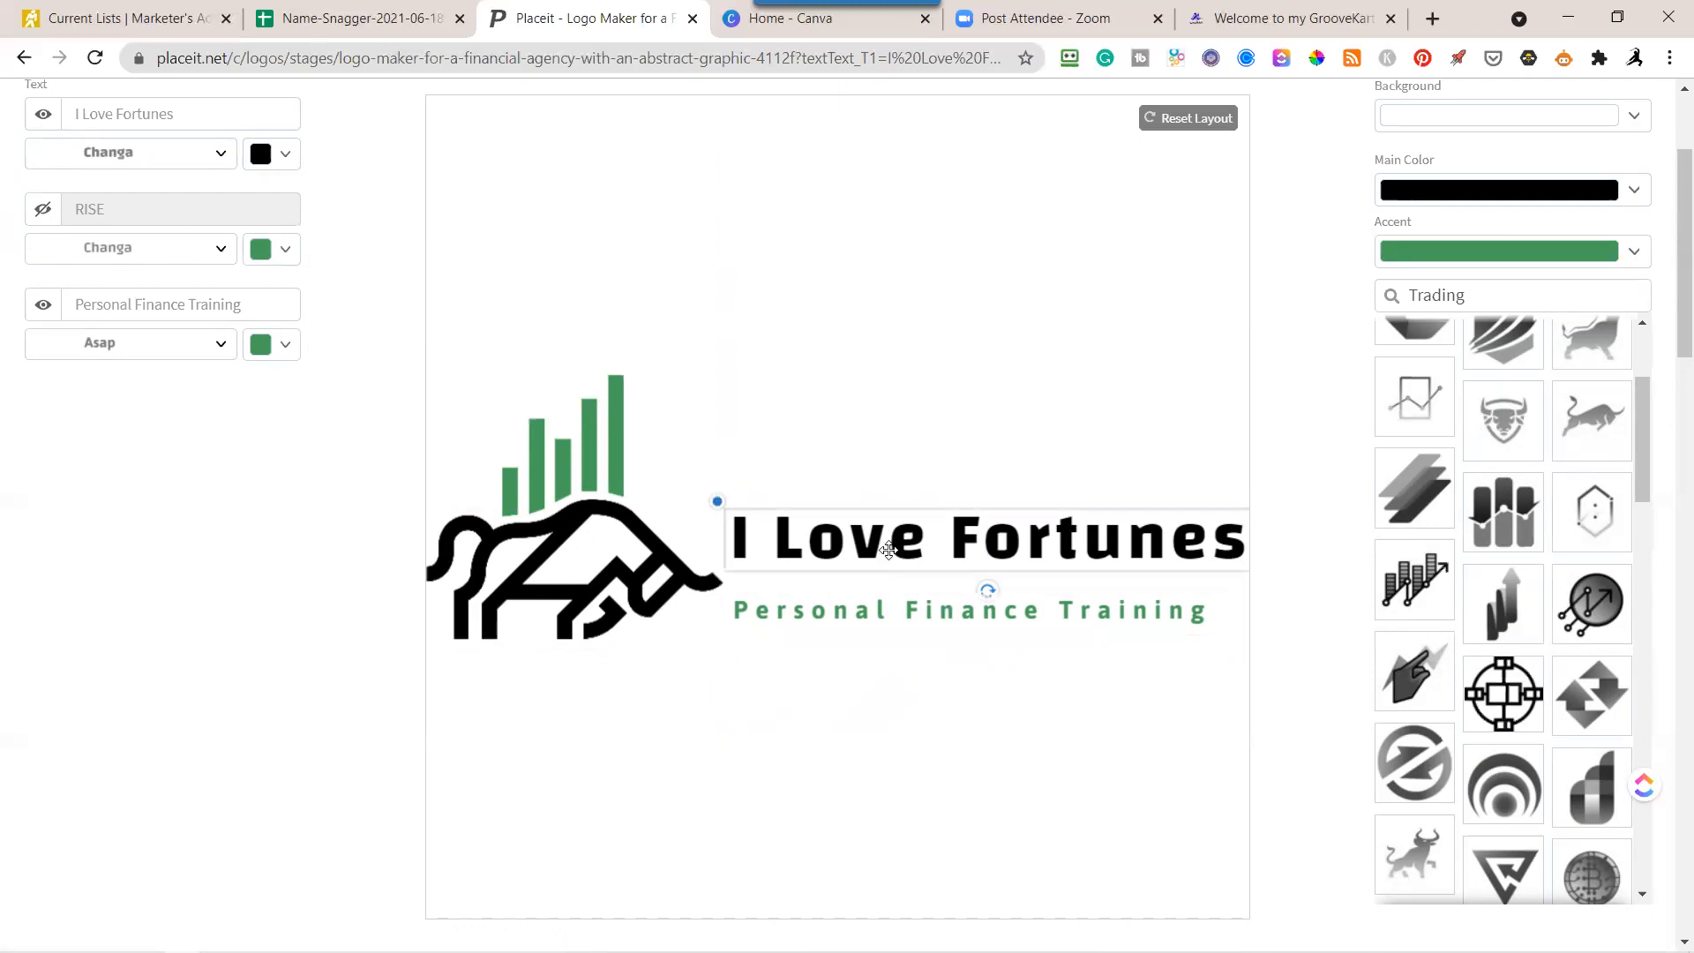
left_click_drag(719, 502, 670, 496)
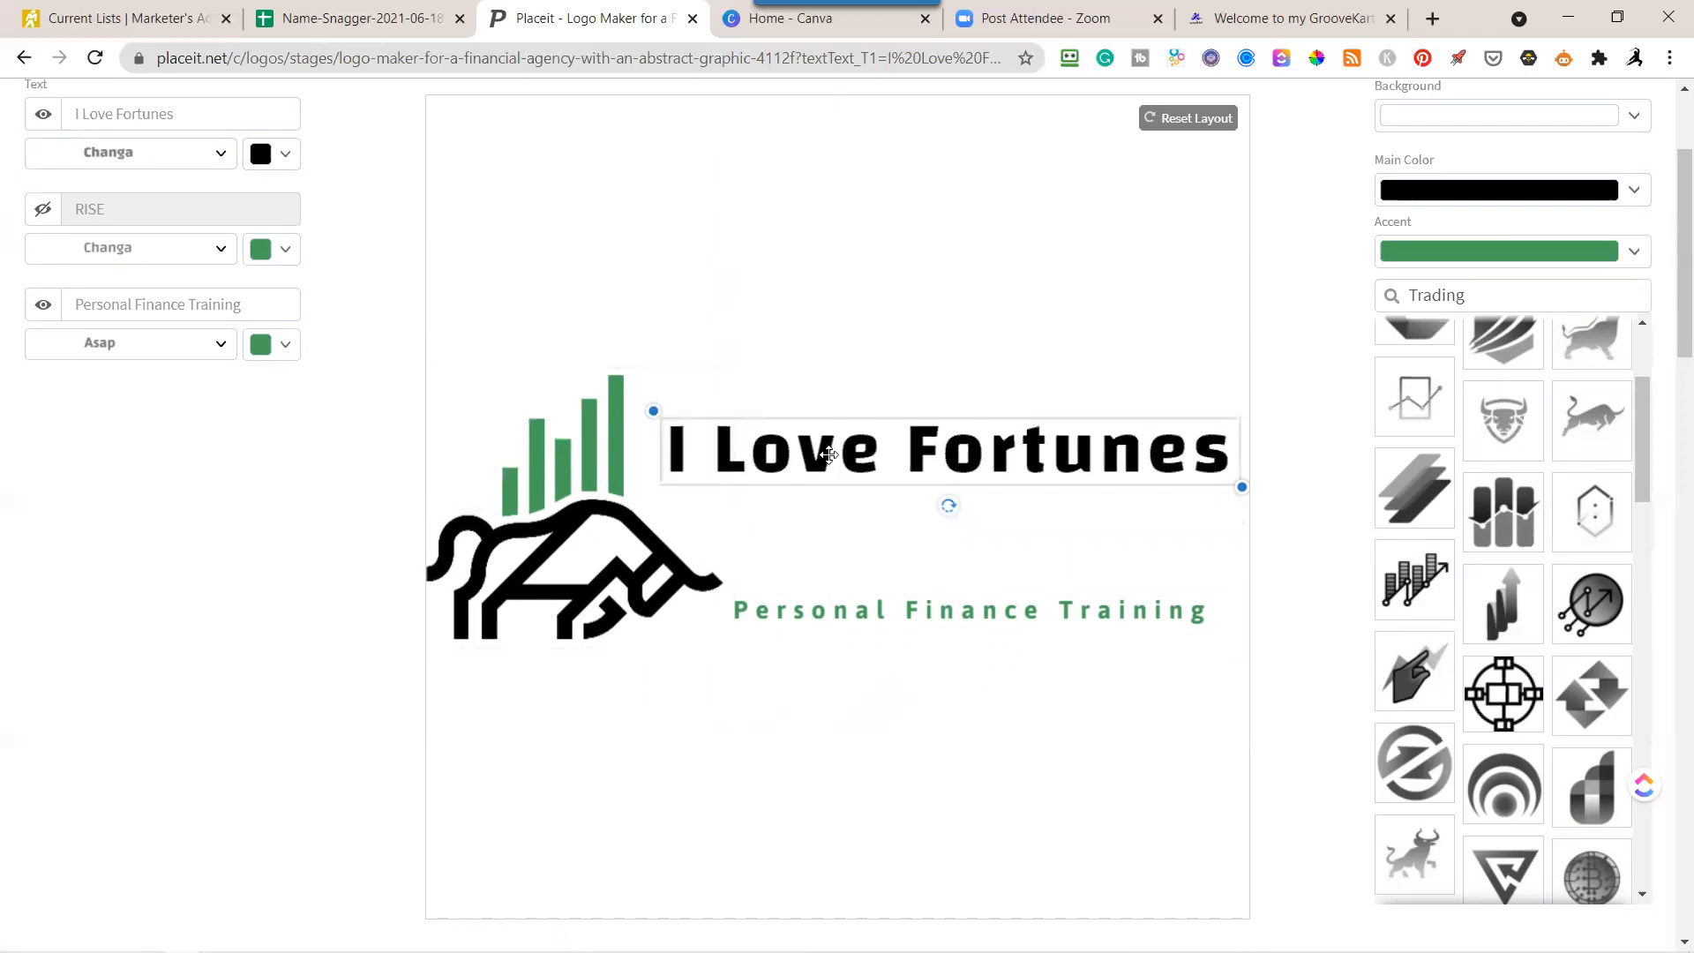
left_click(911, 459)
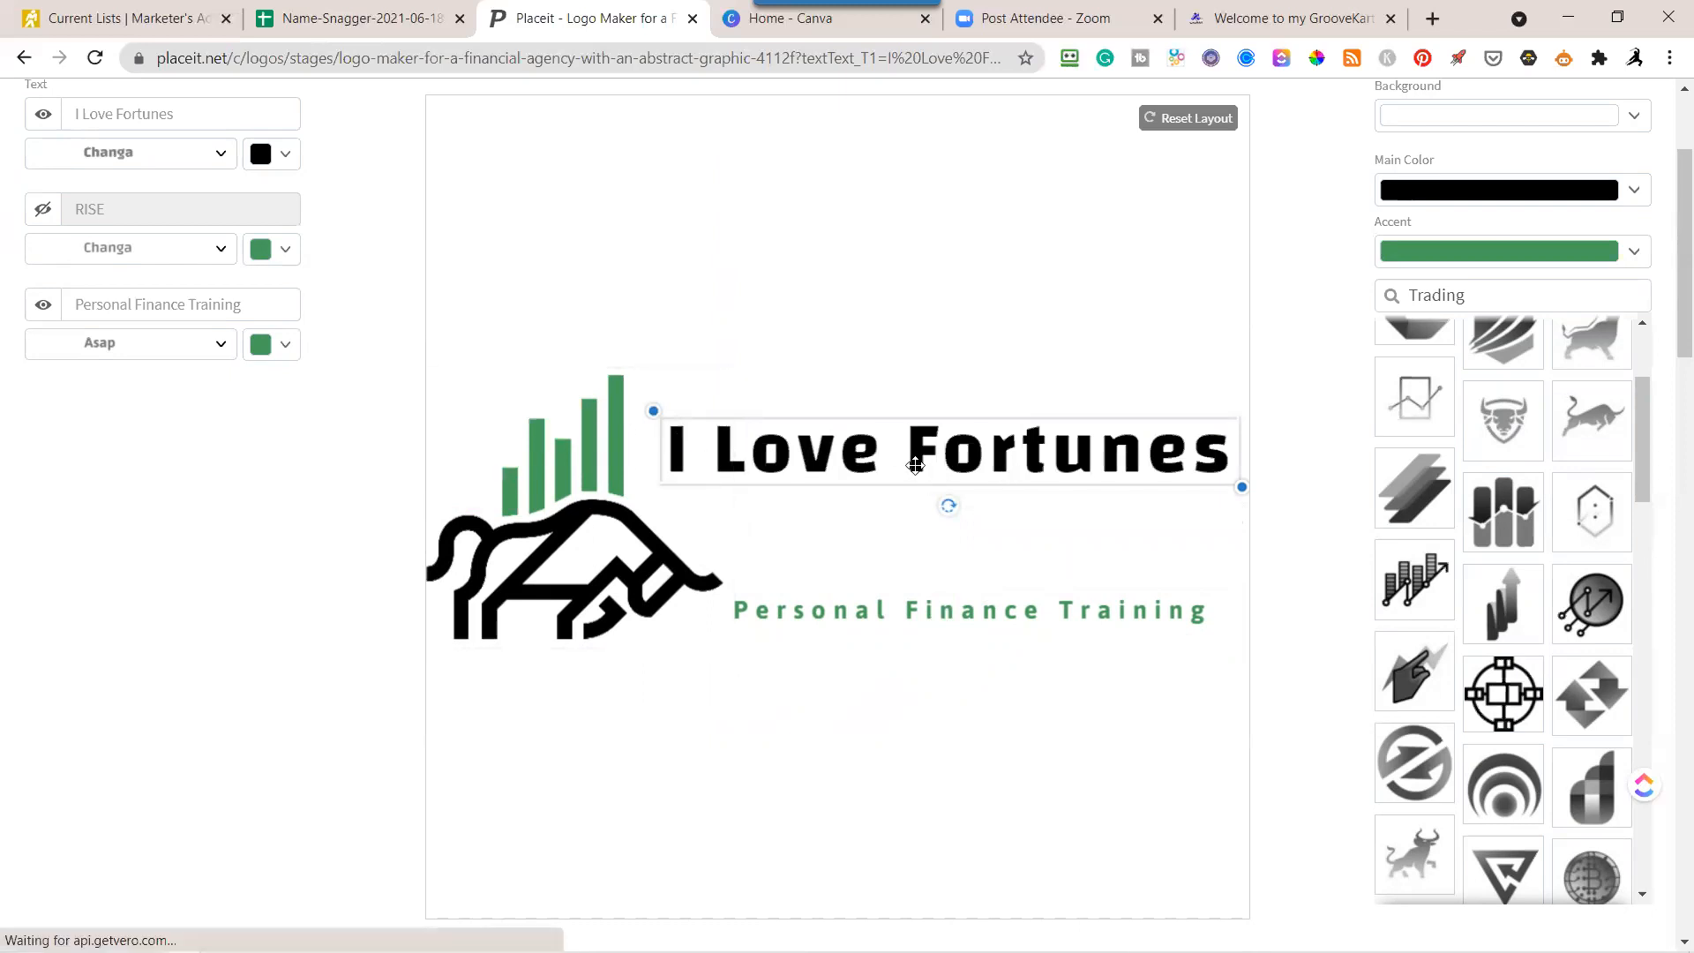
Remove the word Fortunes from the first text line, leaving only "I Love".
left_click(114, 114)
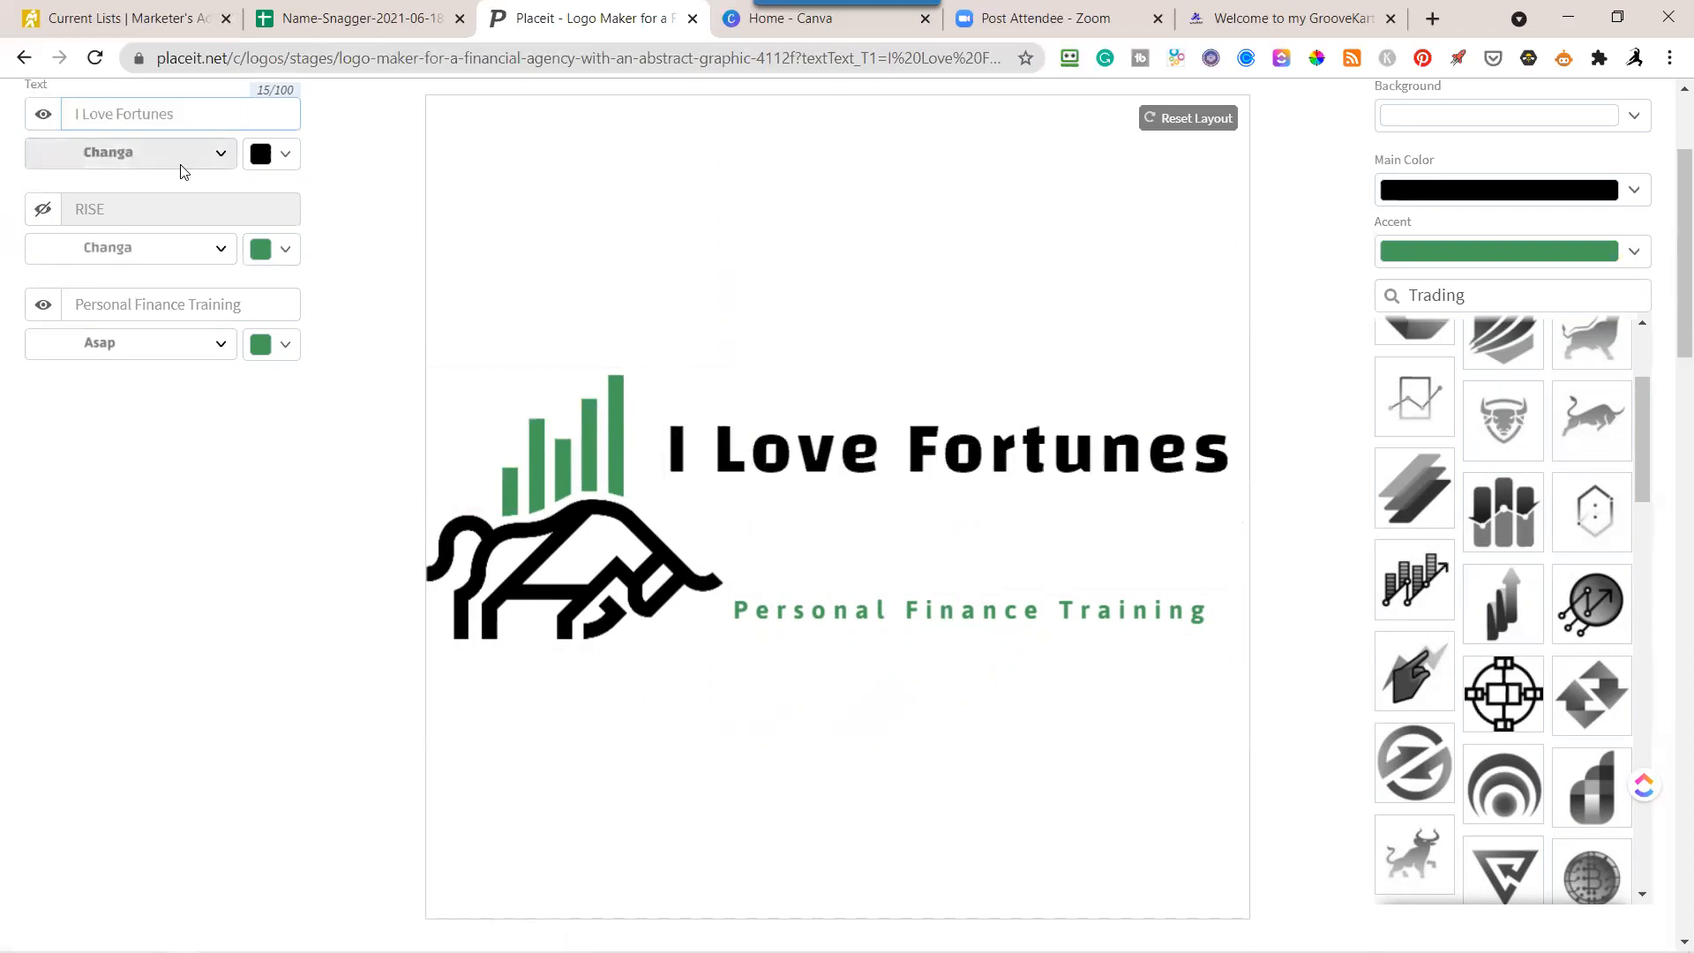
key("BackSpace")
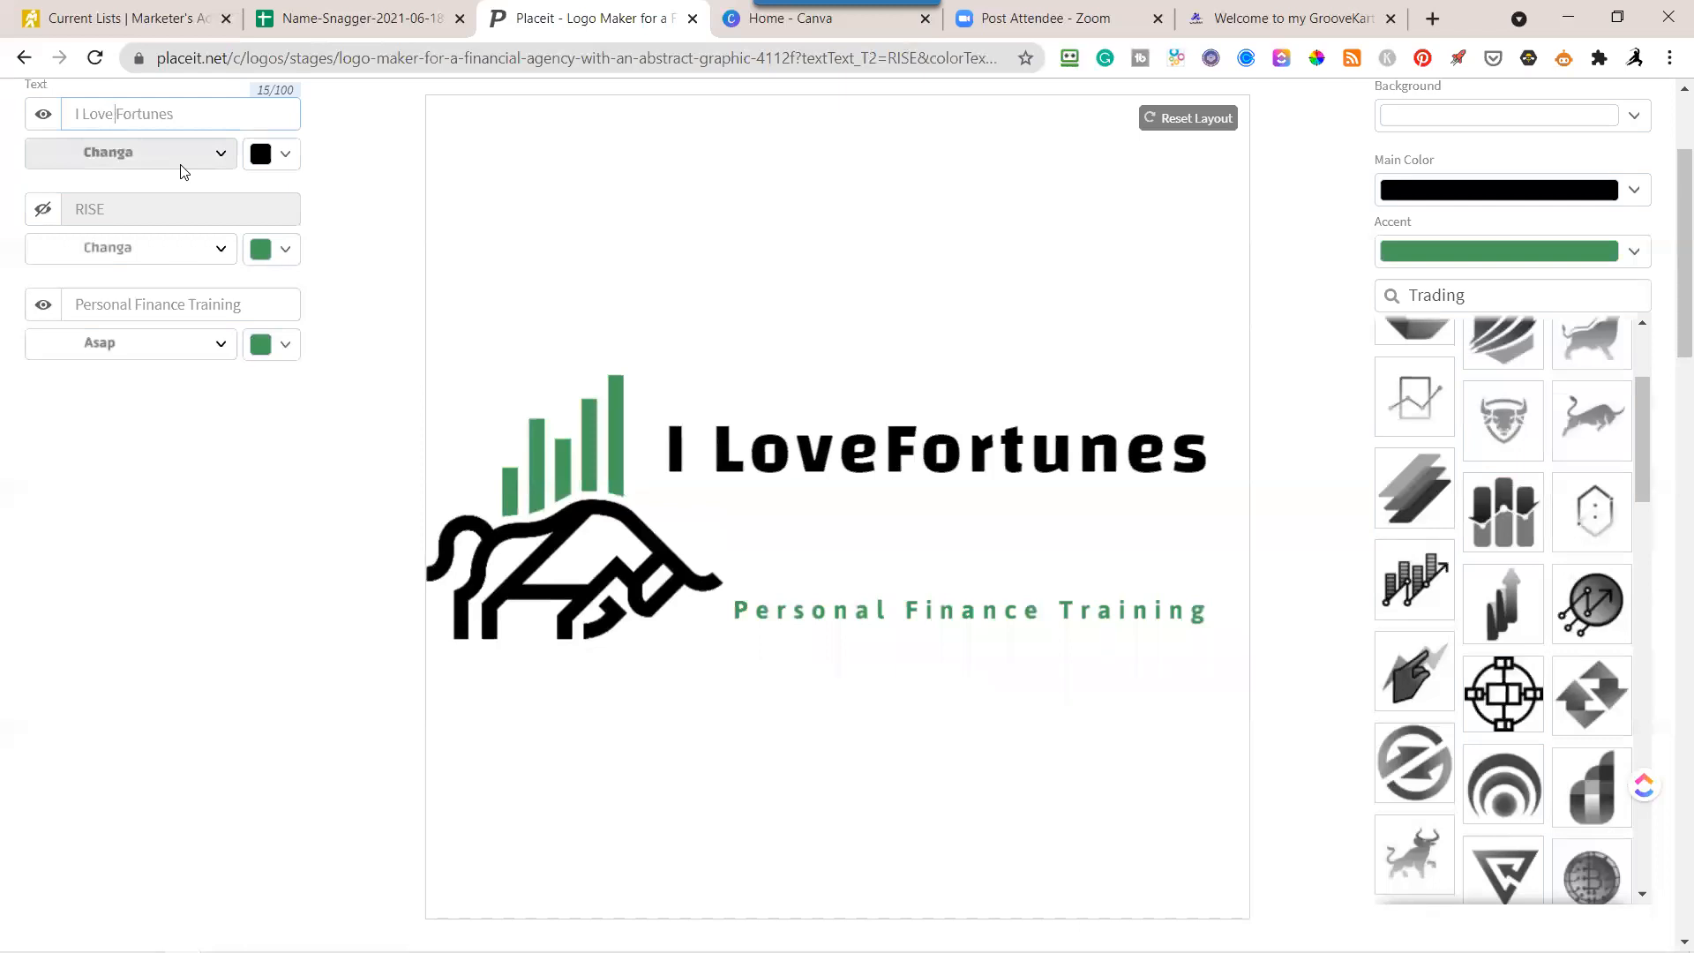
key("ctrl+shift+Right")
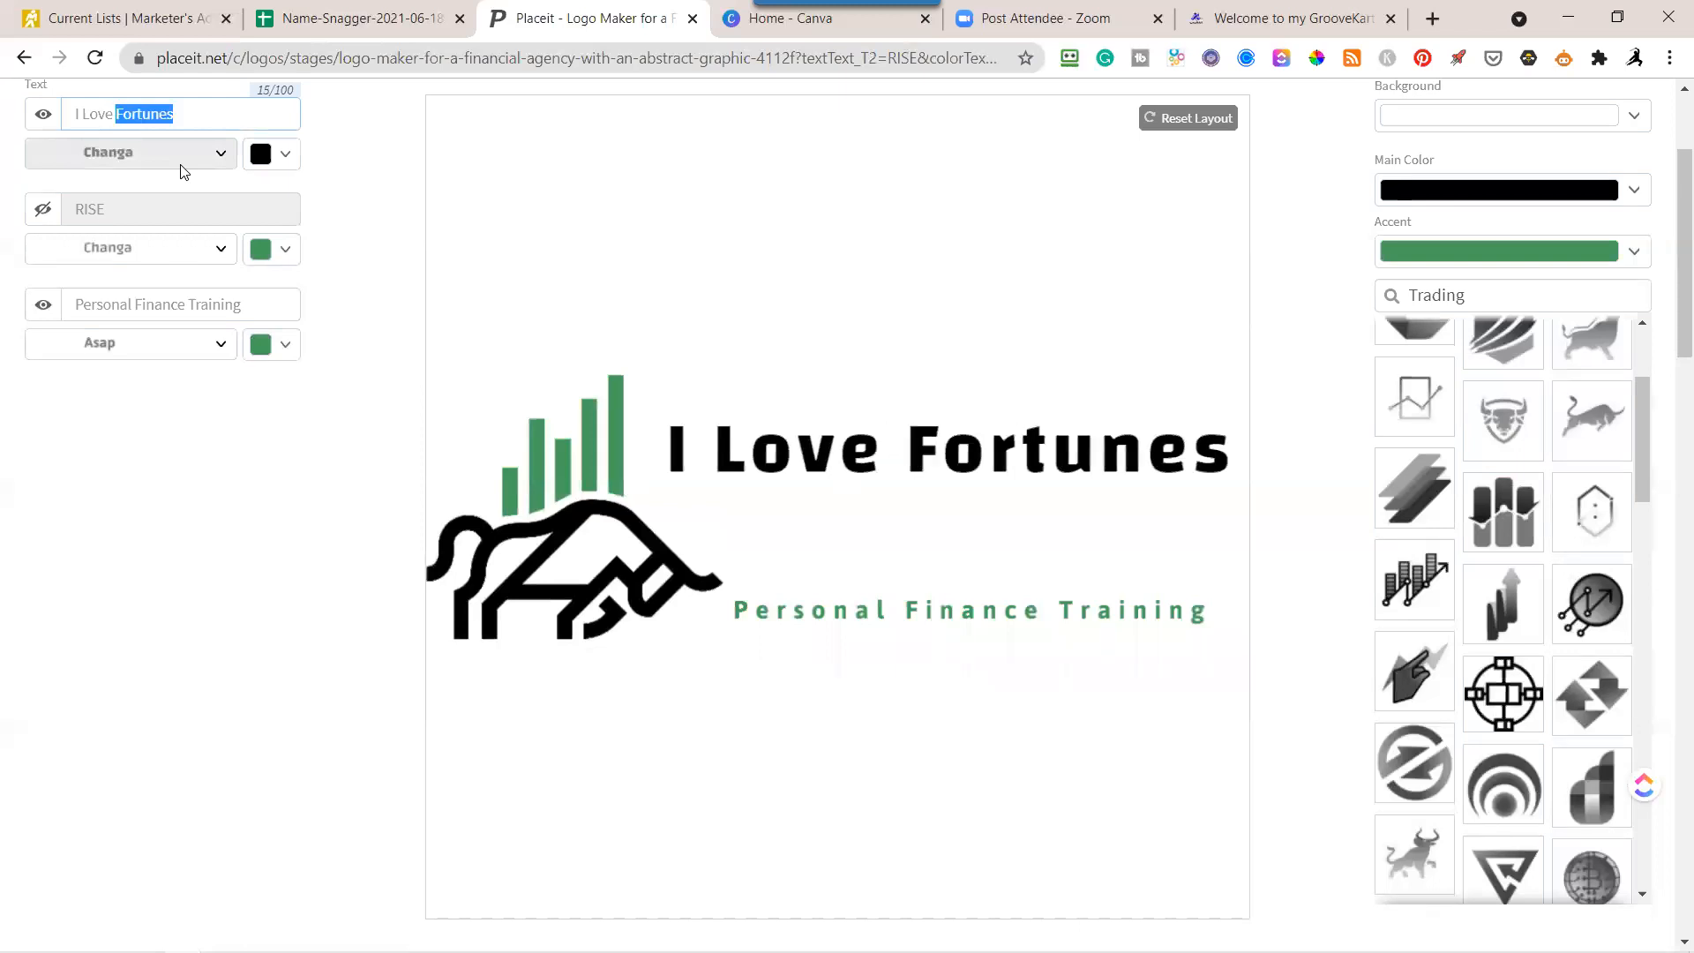
key("BackSpace")
Turn on the hidden RISE text line for editing.
left_click(111, 207)
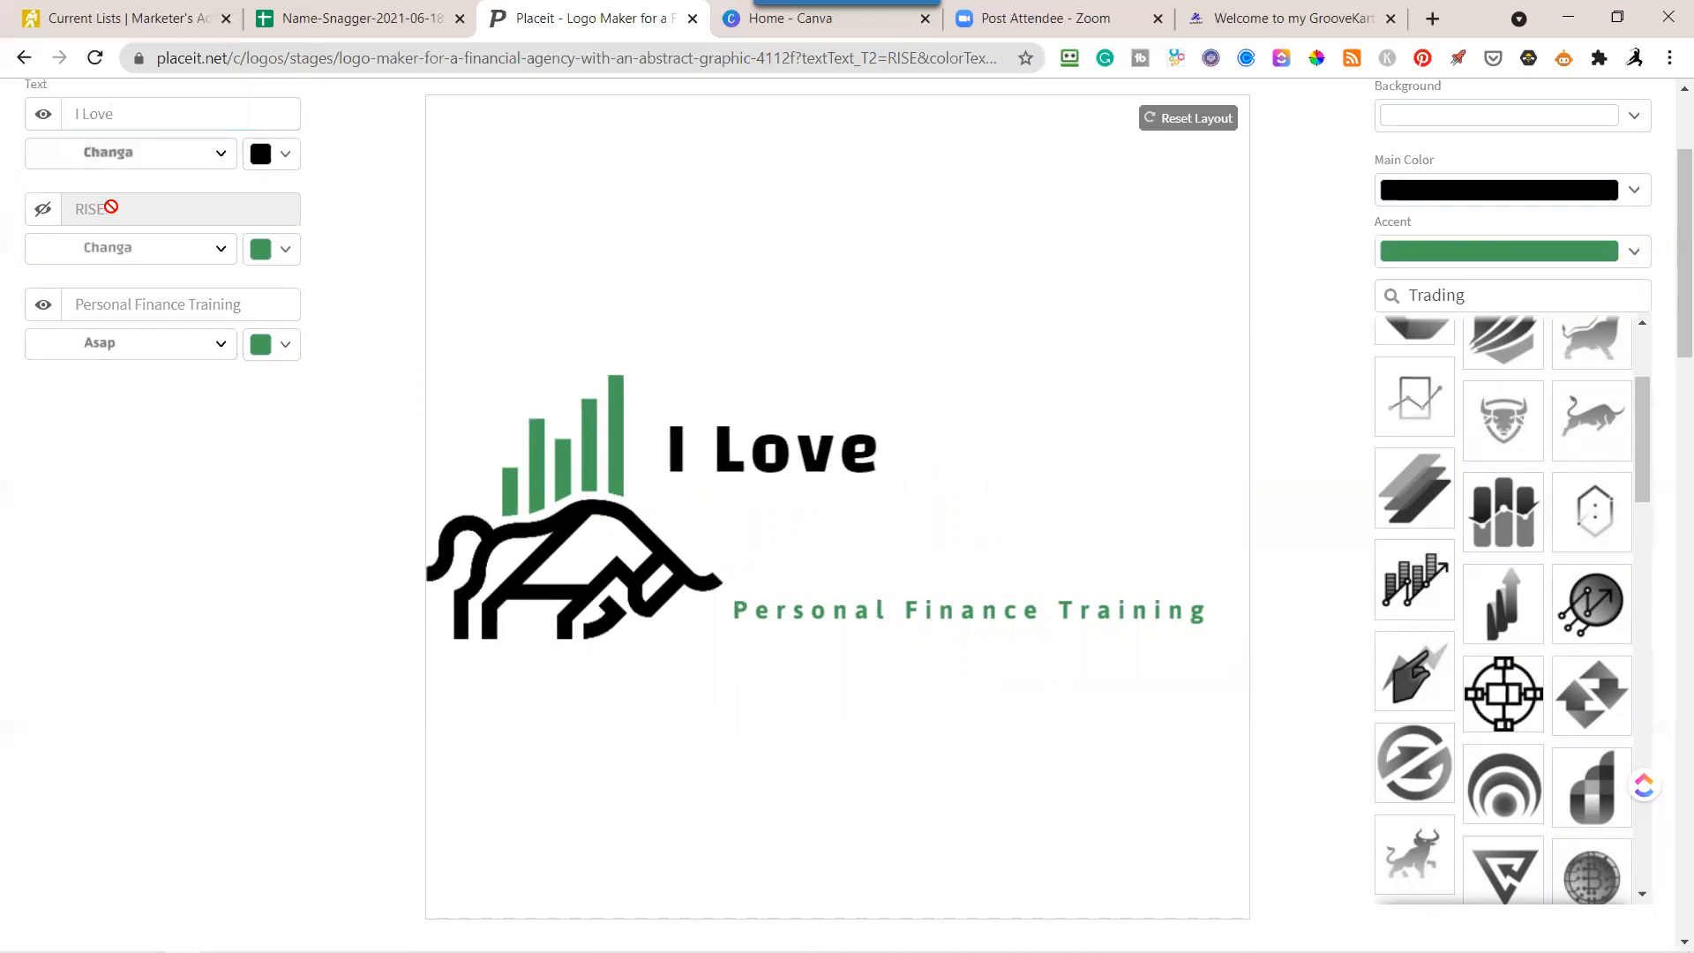
left_click(46, 209)
left_click(115, 209)
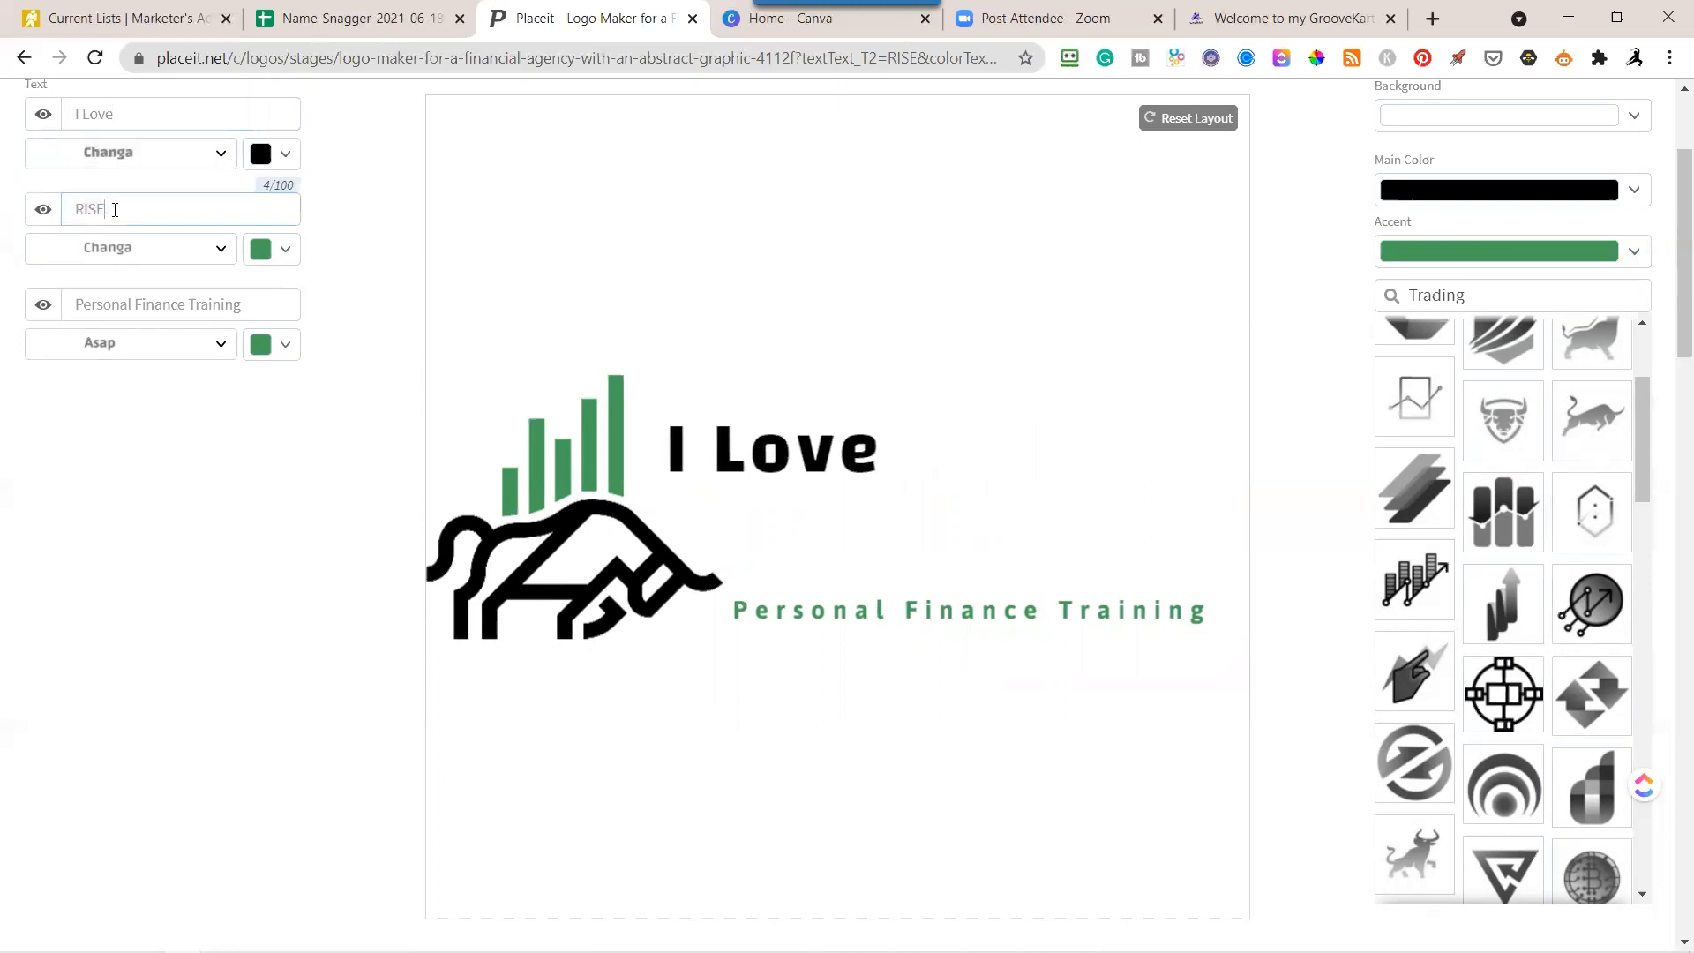
Replace the RISE text with "Fortunes".
left_click_drag(114, 209, 63, 210)
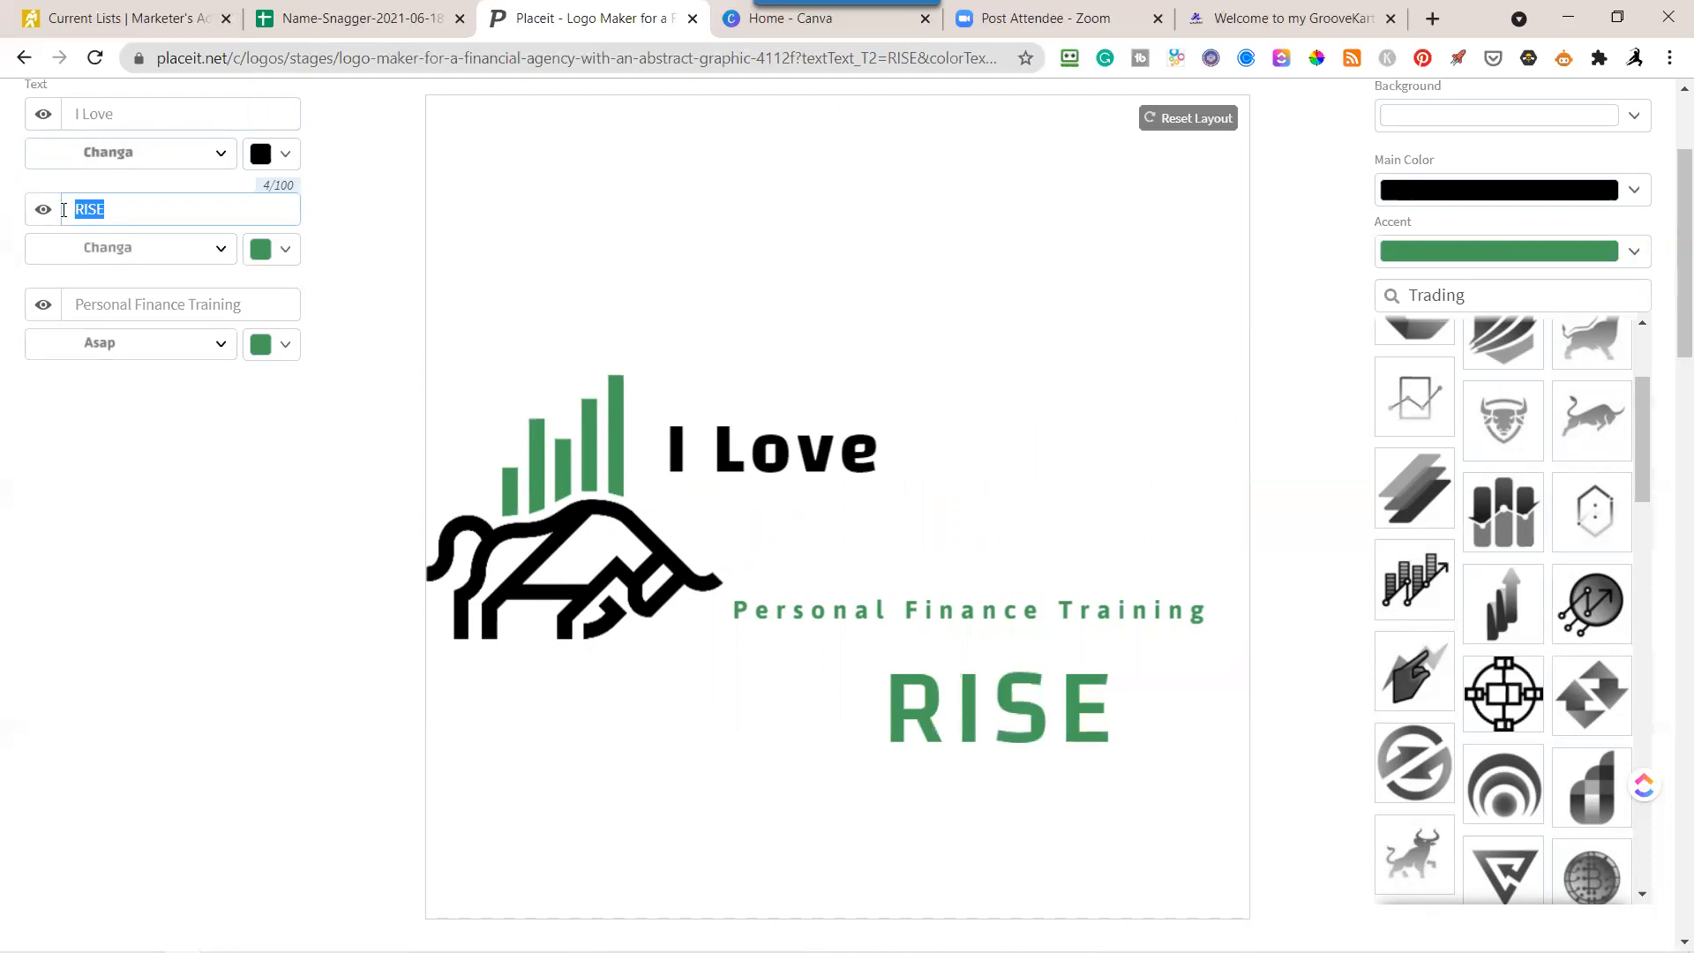
key("ctrl+v")
key("BackSpace")
key("BackSpace")
key("BackSpace")
key("BackSpace")
key("BackSpace")
key("BackSpace")
key("BackSpace")
key("BackSpace")
key("BackSpace")
key("BackSpace")
key("BackSpace")
key("BackSpace")
key("BackSpace")
key("BackSpace")
key("BackSpace")
key("BackSpace")
key("BackSpace")
key("BackSpace")
key("BackSpace")
key("BackSpace")
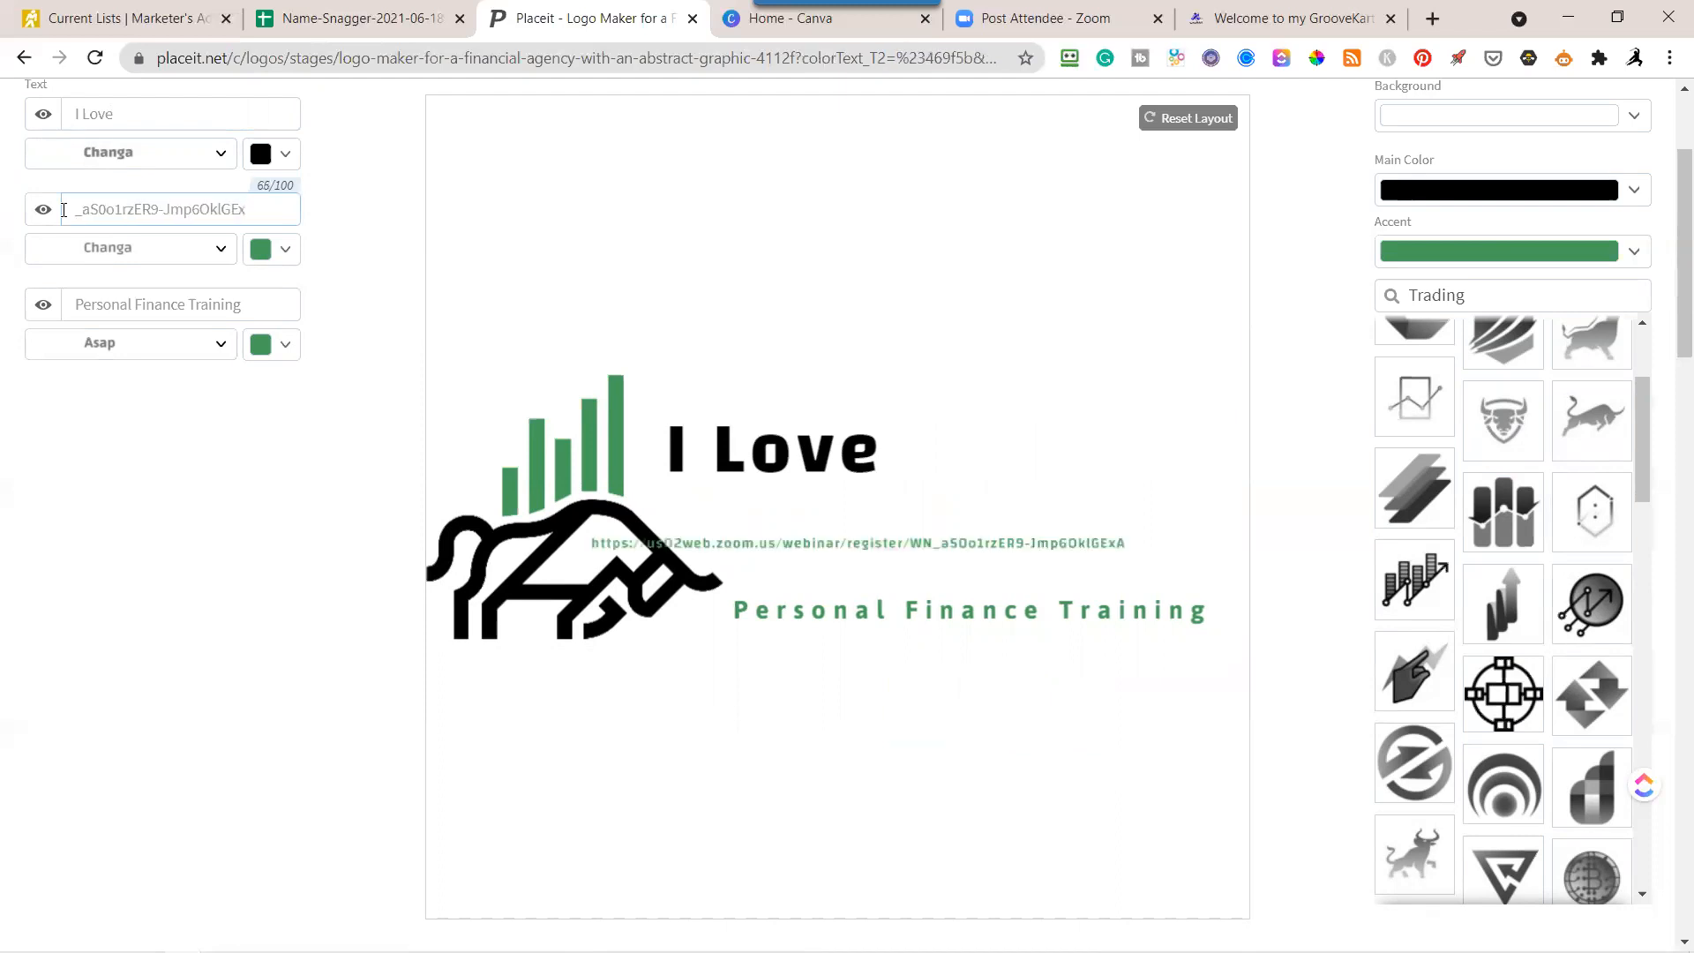
key("BackSpace")
key("BackSpace")
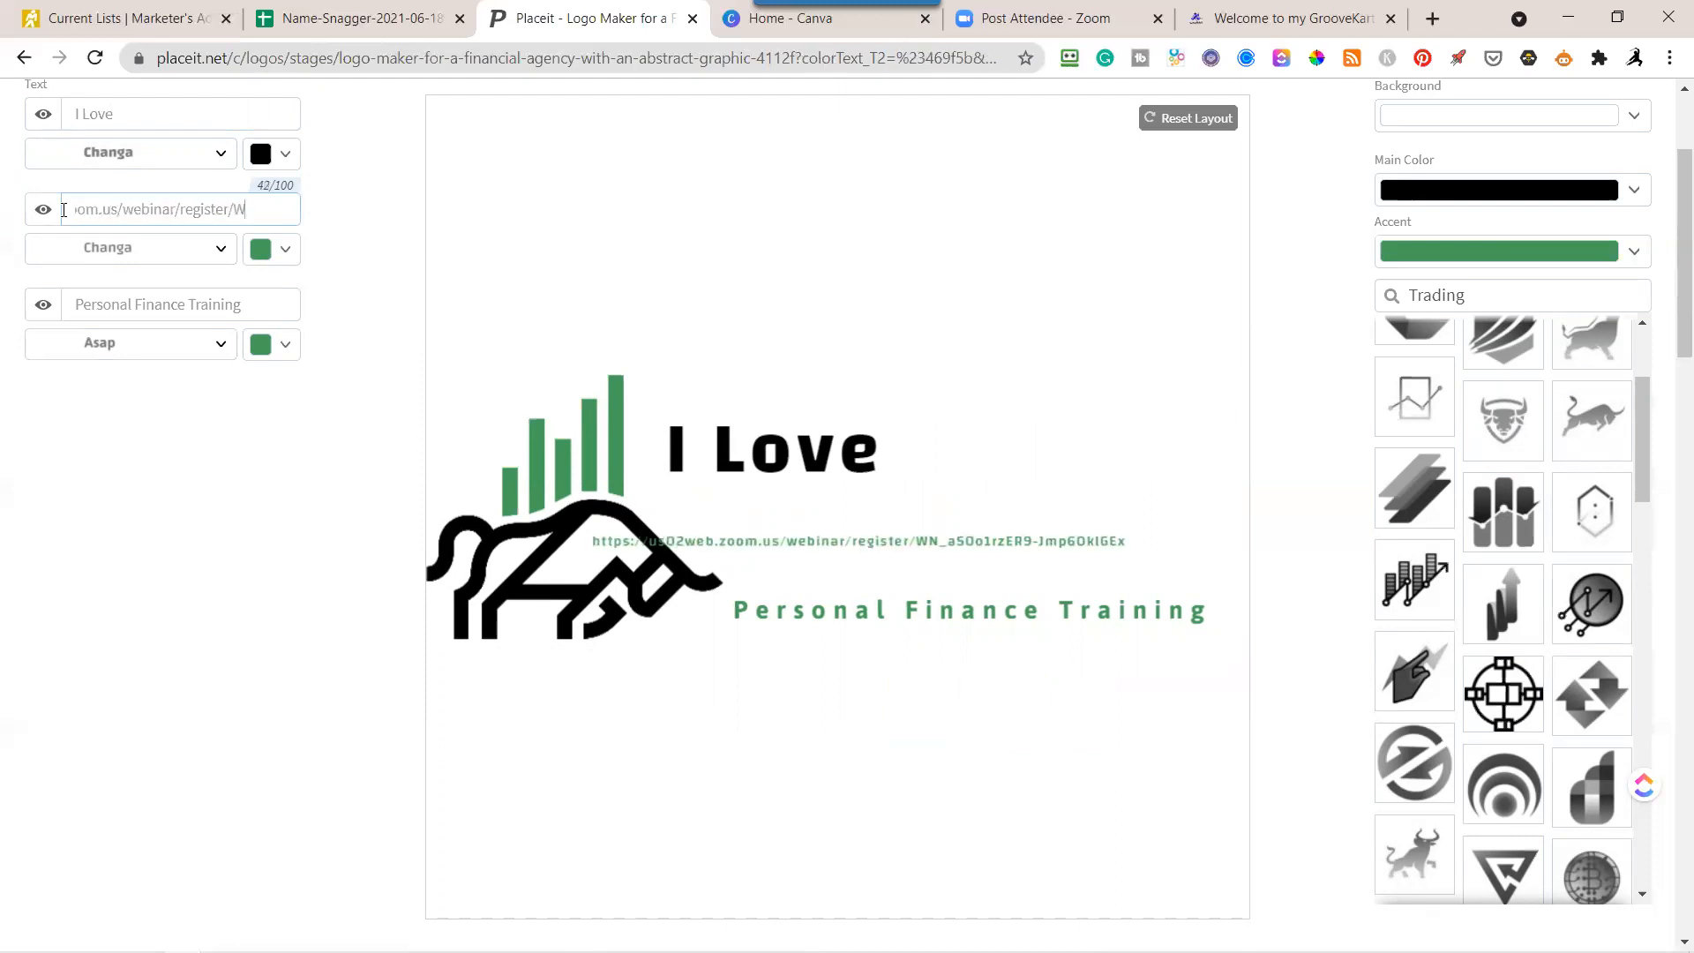
key("BackSpace")
key("BackSpace")
key("BackSpace")
key("BackSpace")
key("BackSpace")
key("BackSpace")
key("BackSpace")
key("BackSpace")
key("BackSpace")
key("BackSpace")
key("BackSpace")
key("BackSpace")
key("BackSpace")
key("BackSpace")
key("BackSpace")
key("BackSpace")
key("BackSpace")
key("BackSpace")
key("BackSpace")
key("BackSpace")
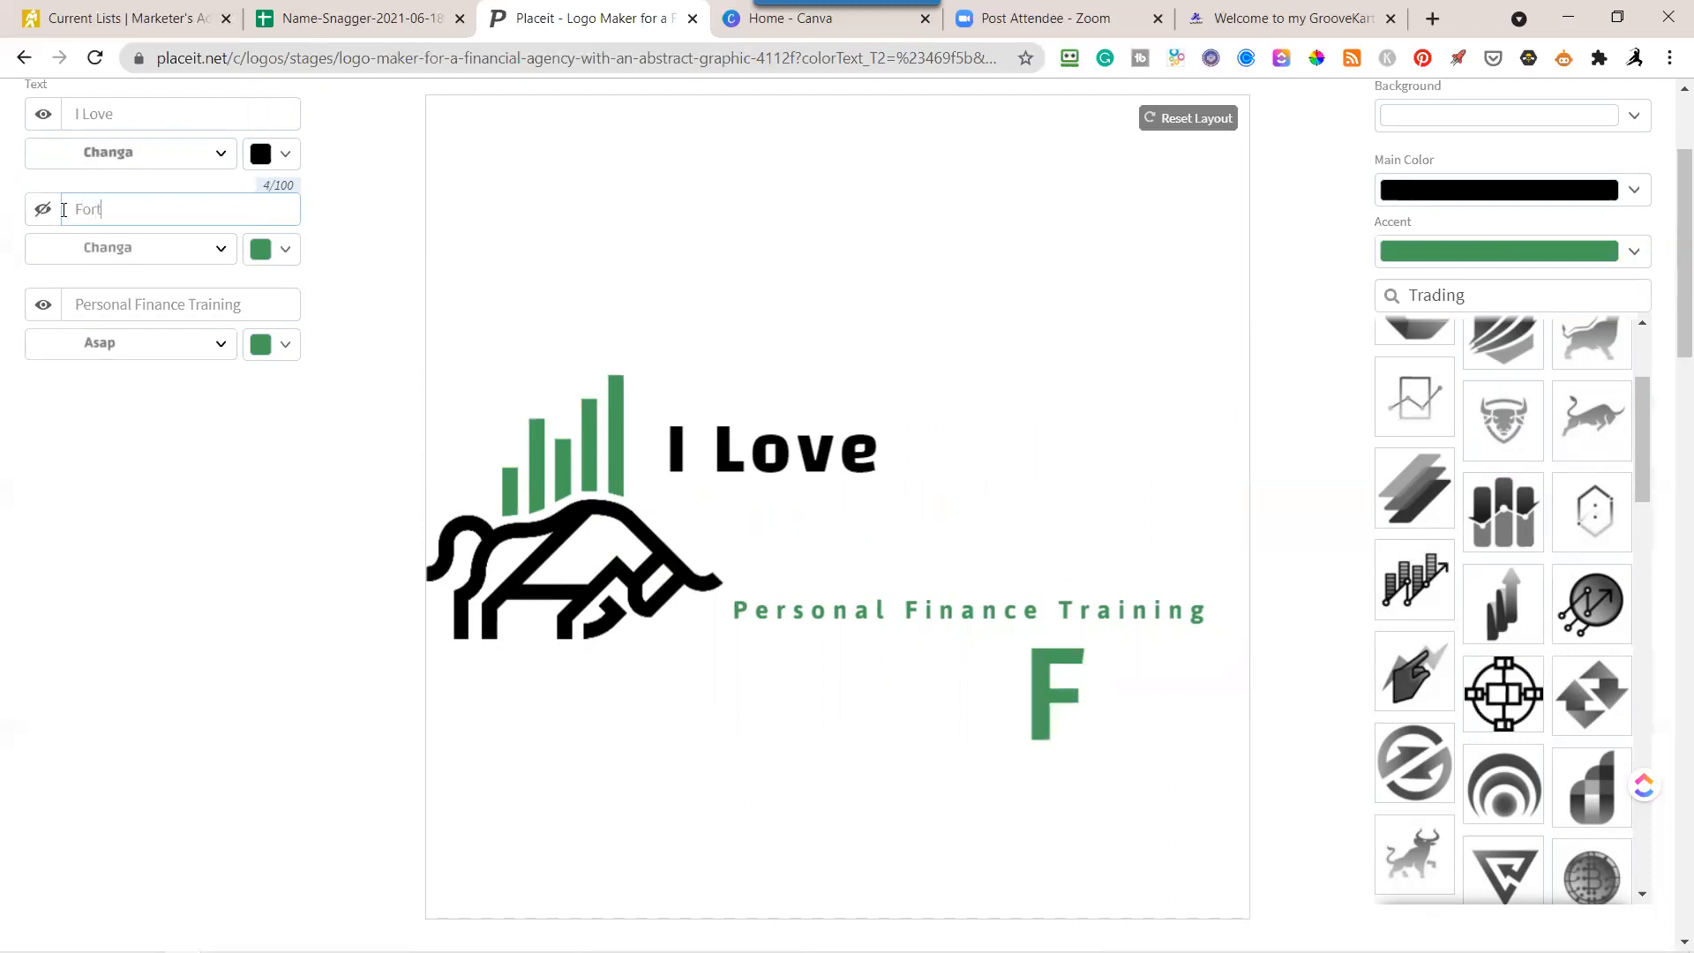
type("unes")
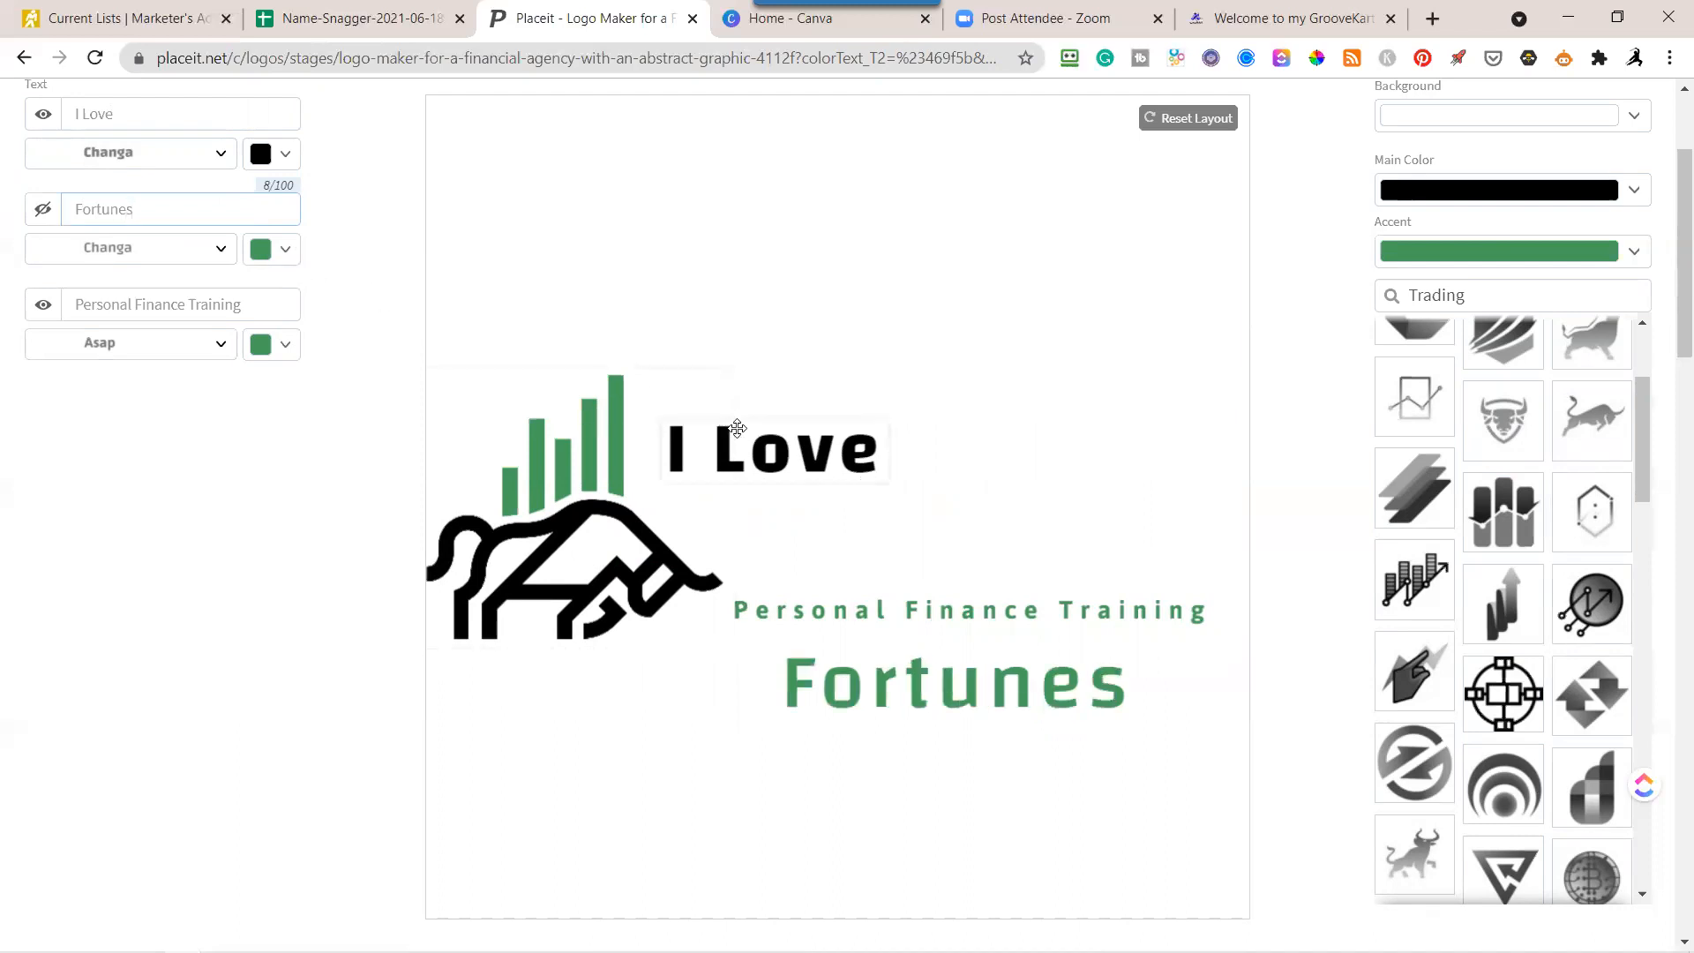
Place and enlarge "I Love" beside the bull icon, with an enlarged "Fortunes" beneath it, moving the tagline out of the way.
left_click_drag(752, 440, 823, 407)
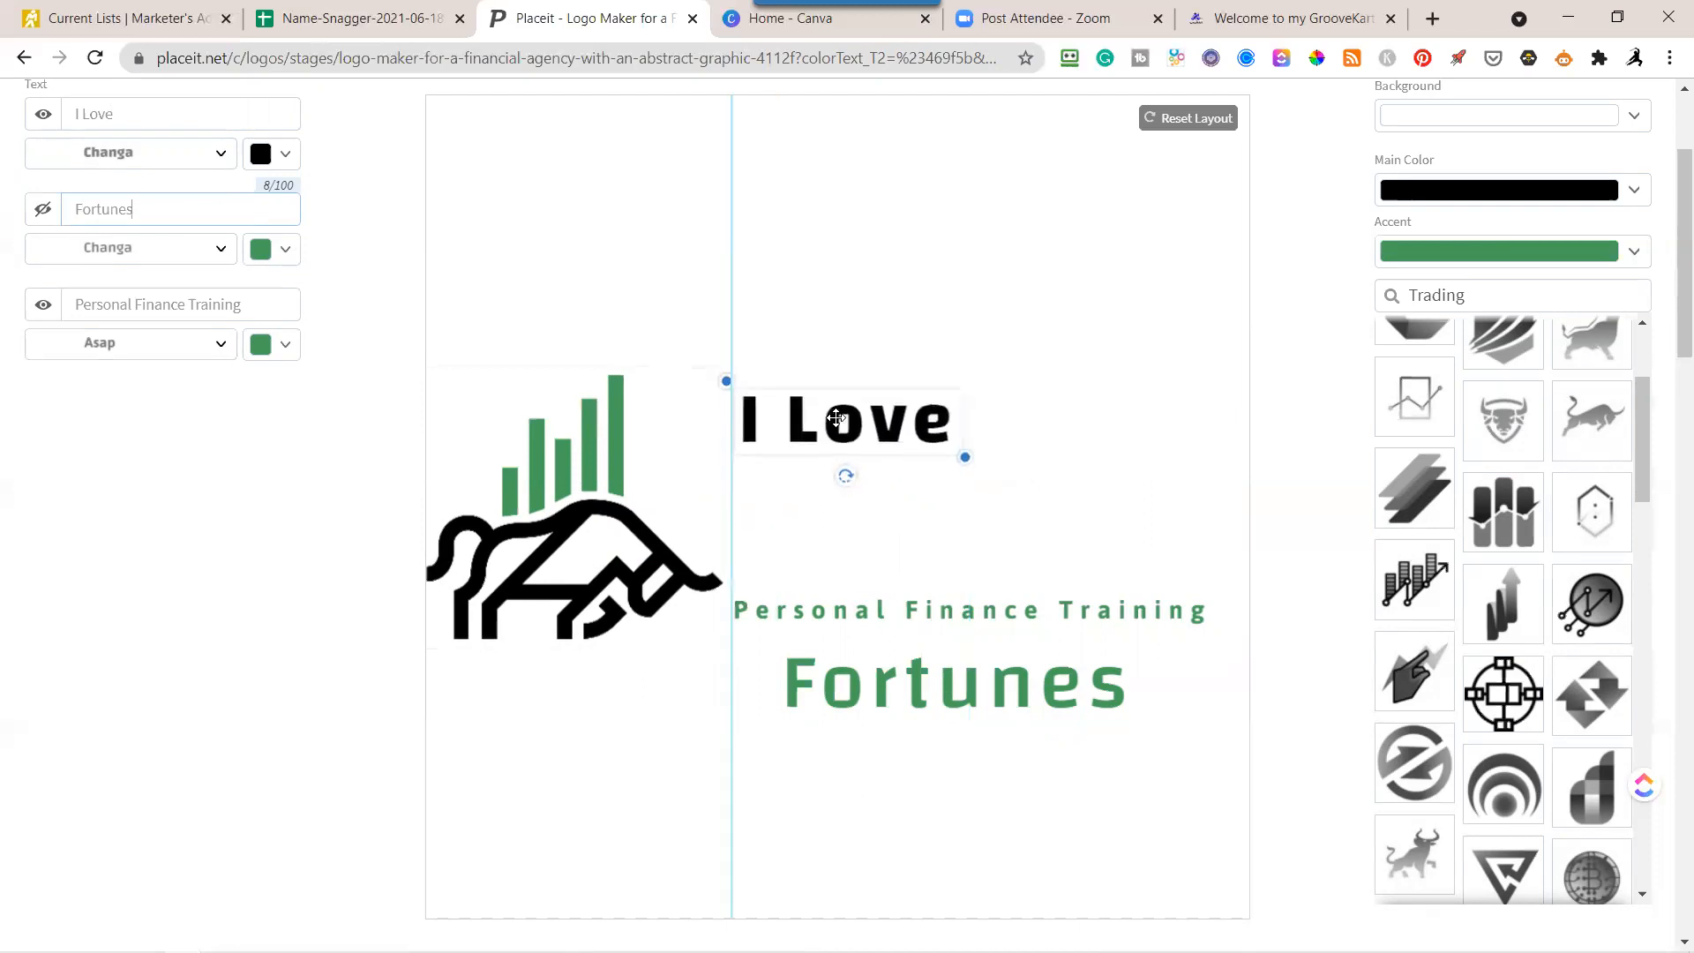
left_click_drag(962, 458, 1225, 525)
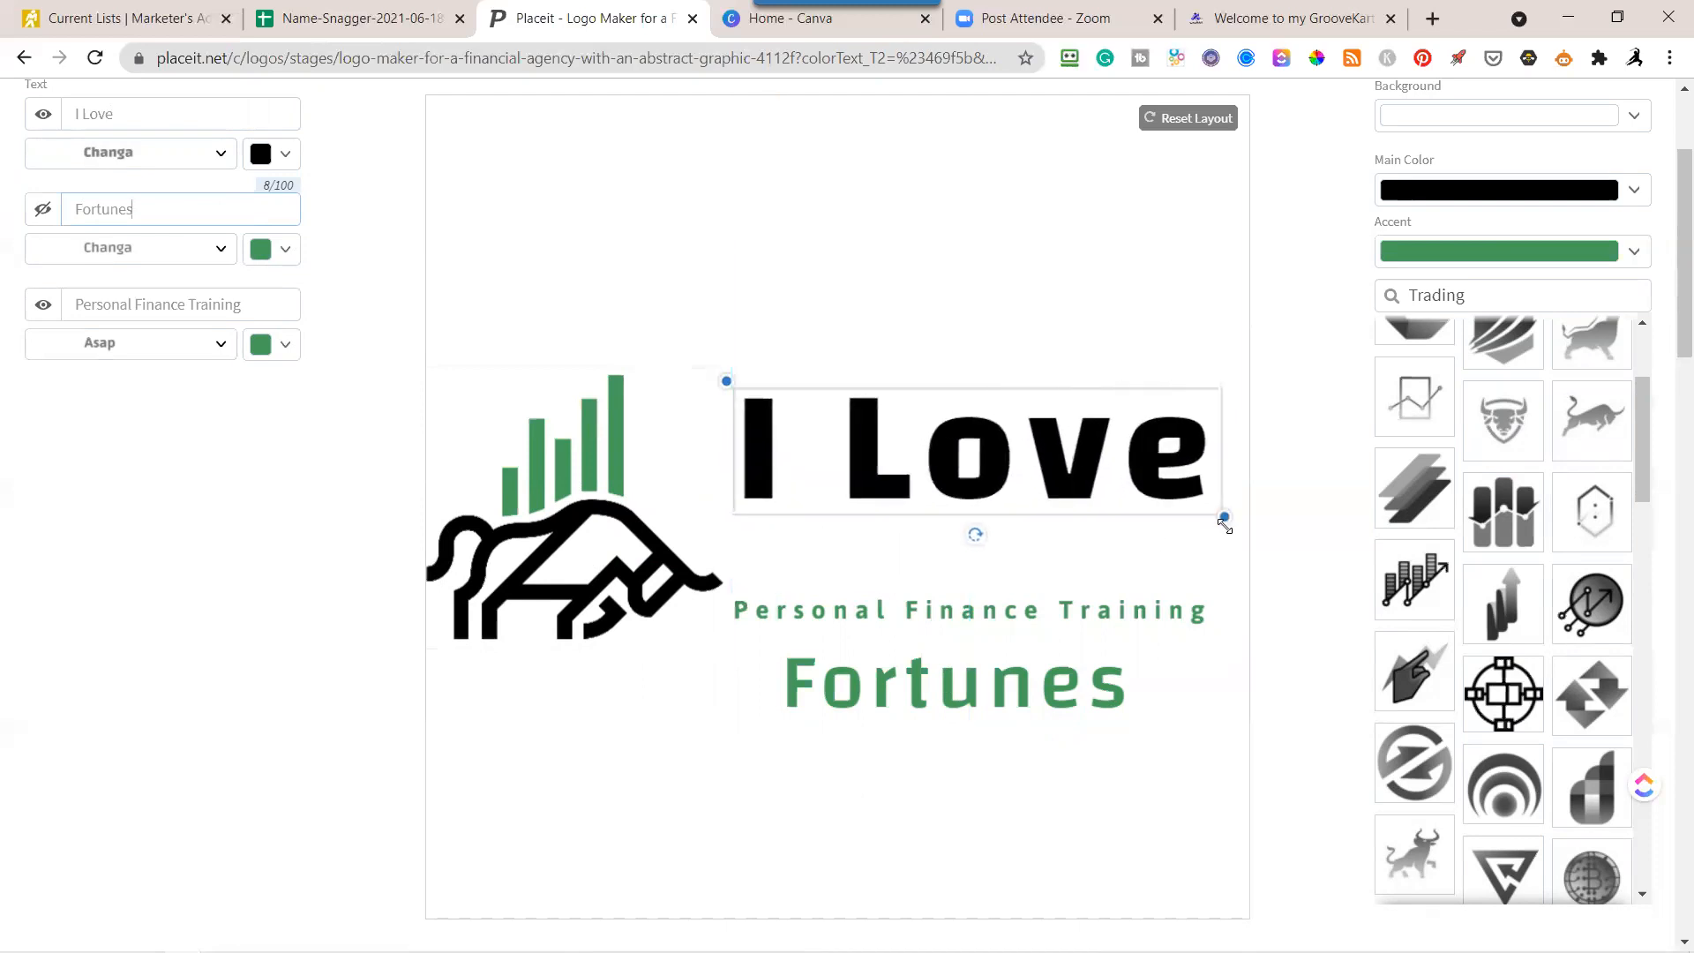
left_click_drag(1019, 611, 857, 838)
left_click_drag(935, 688, 905, 617)
left_click_drag(1110, 652, 1233, 716)
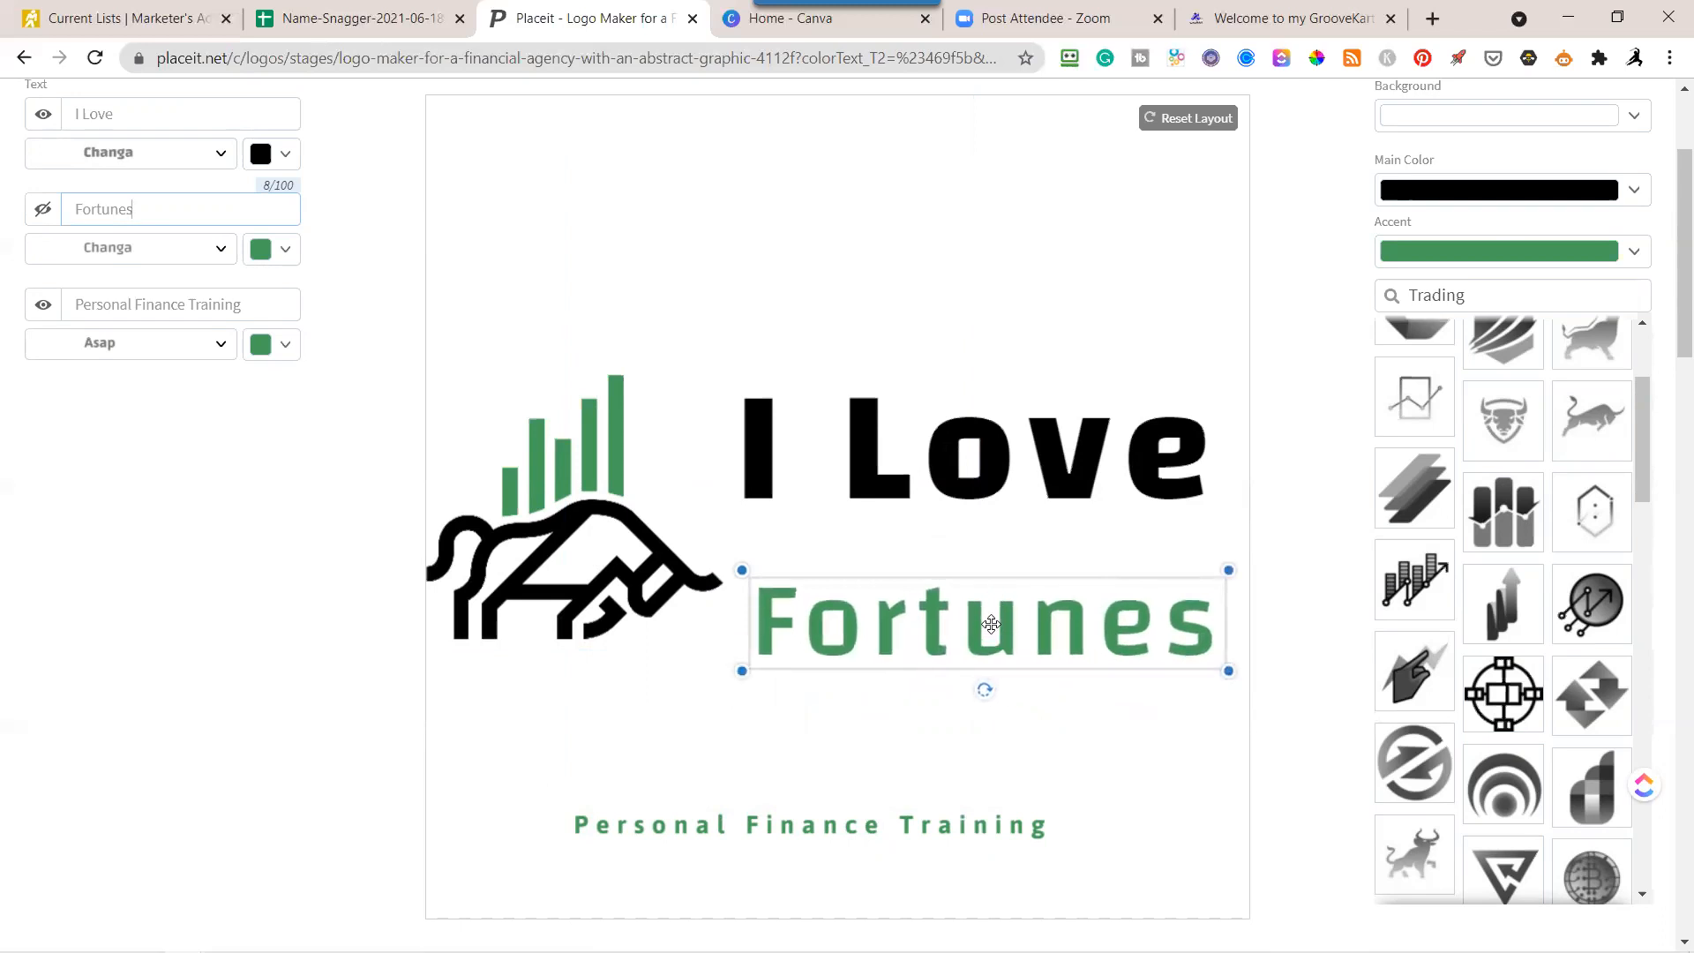
Stack "I Love" and "Fortunes" closer together and place the Personal Finance Training tagline directly beneath them.
left_click_drag(992, 624, 976, 615)
left_click_drag(927, 465, 938, 488)
left_click_drag(993, 626, 975, 593)
left_click_drag(939, 484, 922, 463)
left_click_drag(943, 608, 924, 596)
left_click_drag(887, 837, 1033, 587)
left_click(1033, 597)
left_click(990, 268)
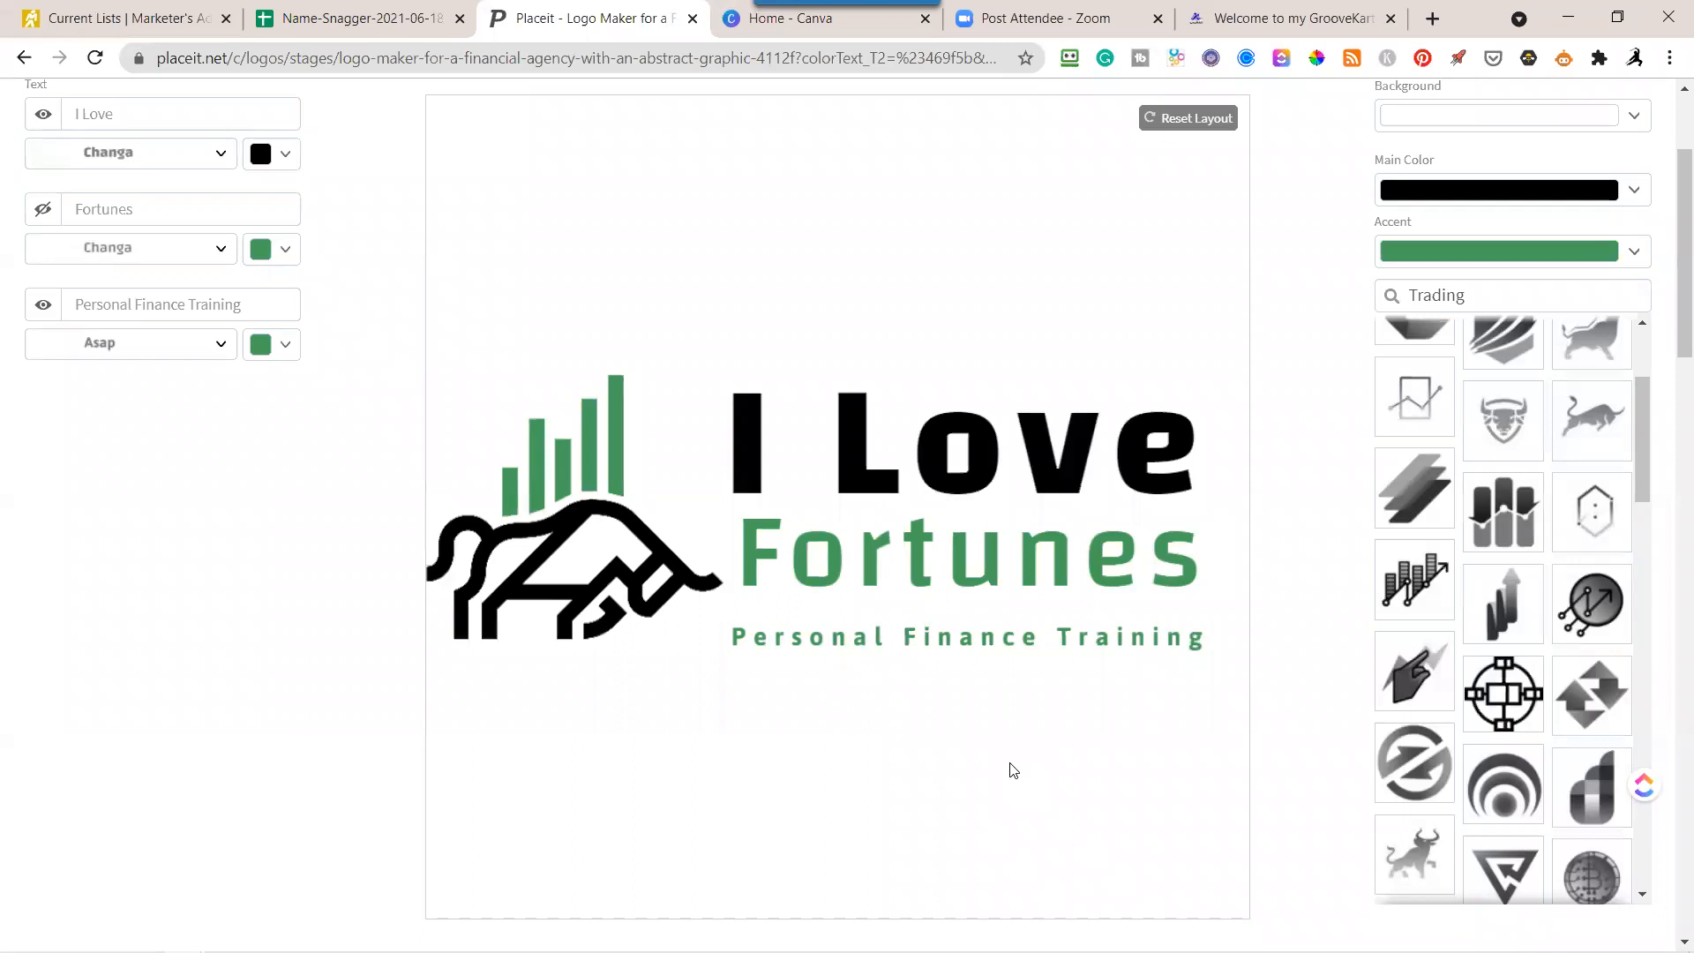
Enlarge "Fortunes" slightly, align "I Love" and the tagline with it, and shrink the tagline a little.
left_click(878, 579)
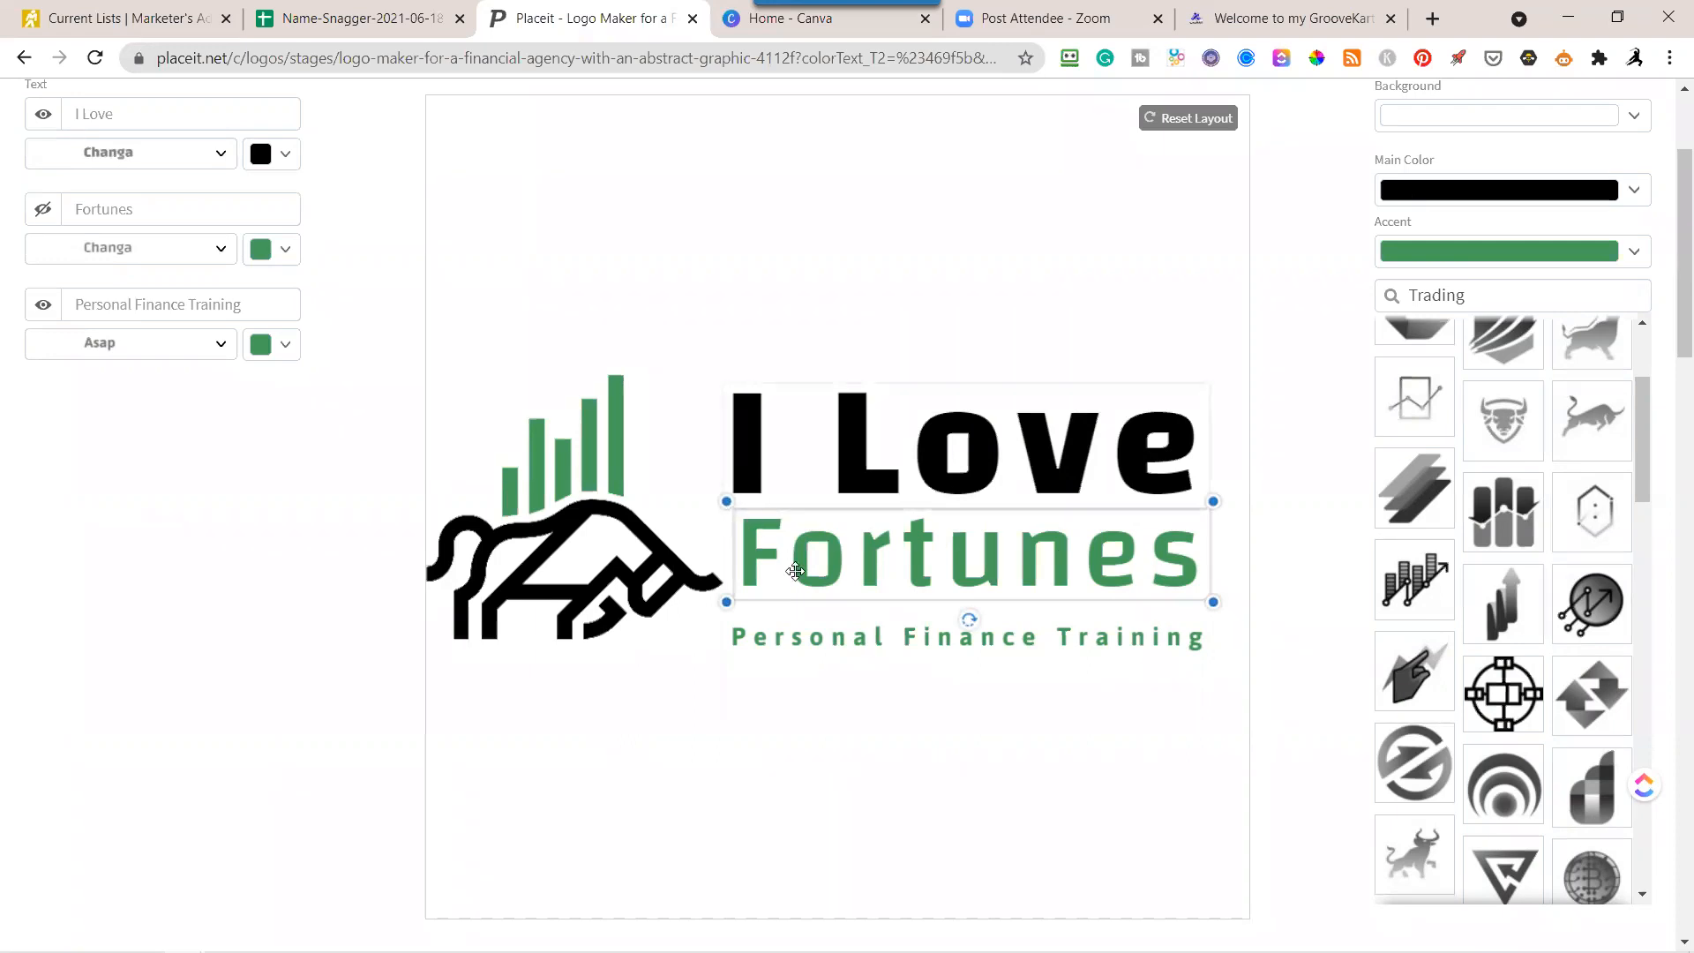
left_click_drag(1212, 602, 1227, 608)
left_click(885, 435)
left_click_drag(903, 437, 922, 443)
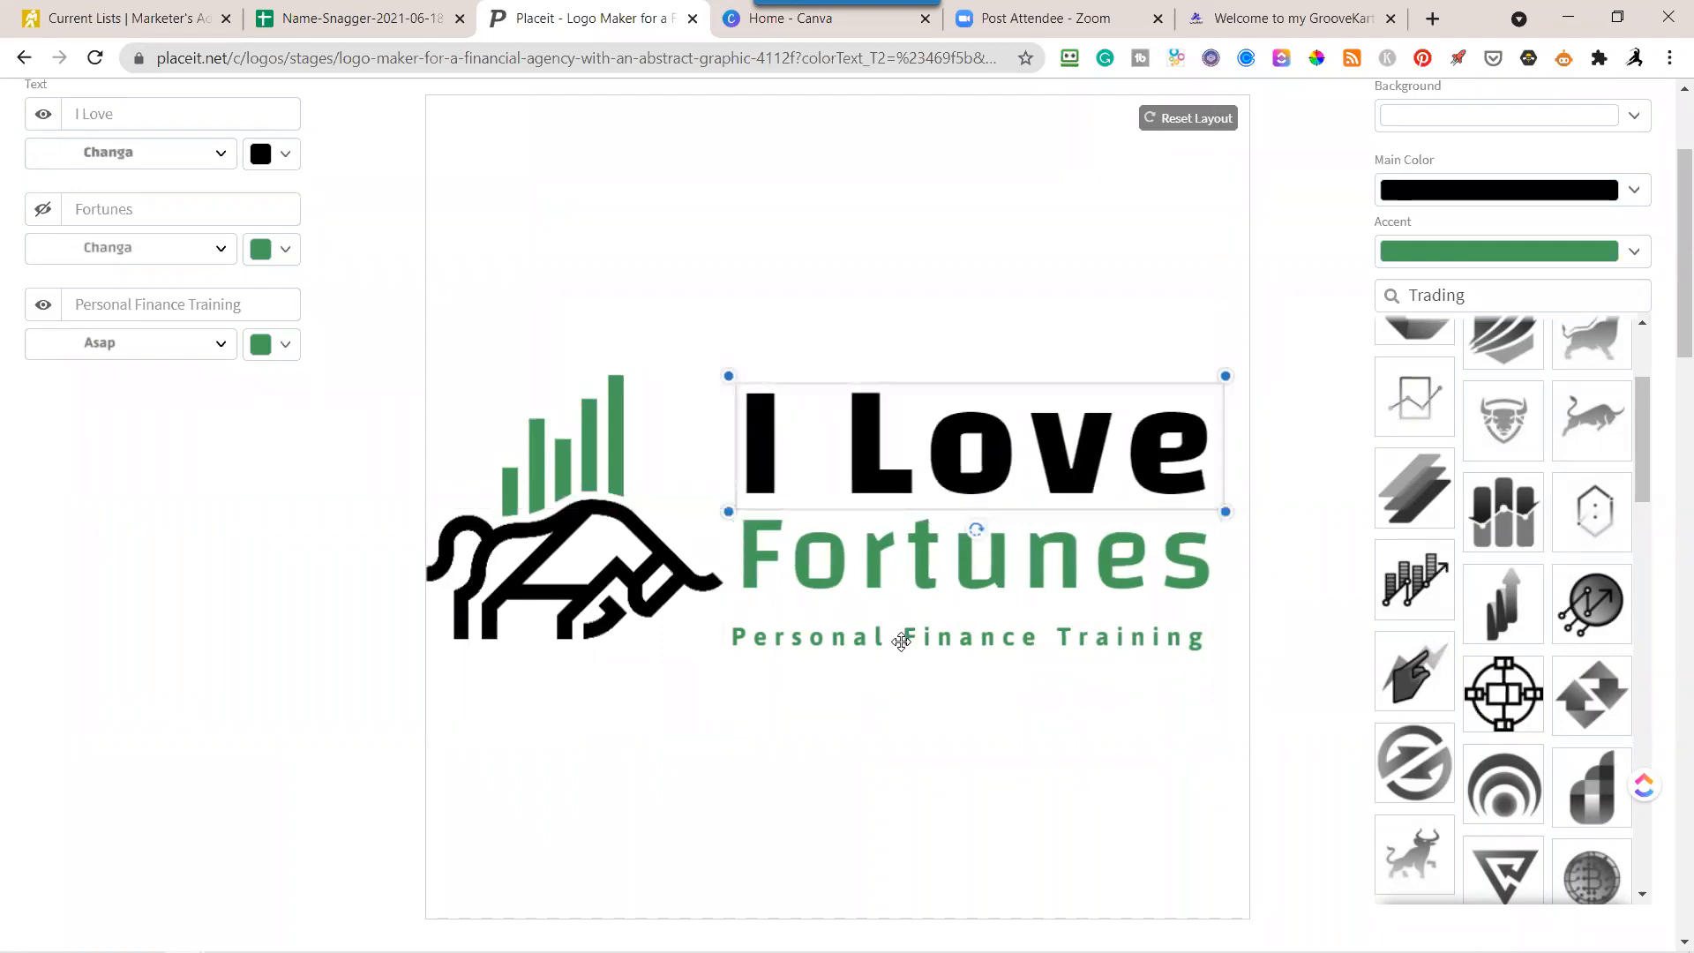
left_click_drag(900, 642, 908, 643)
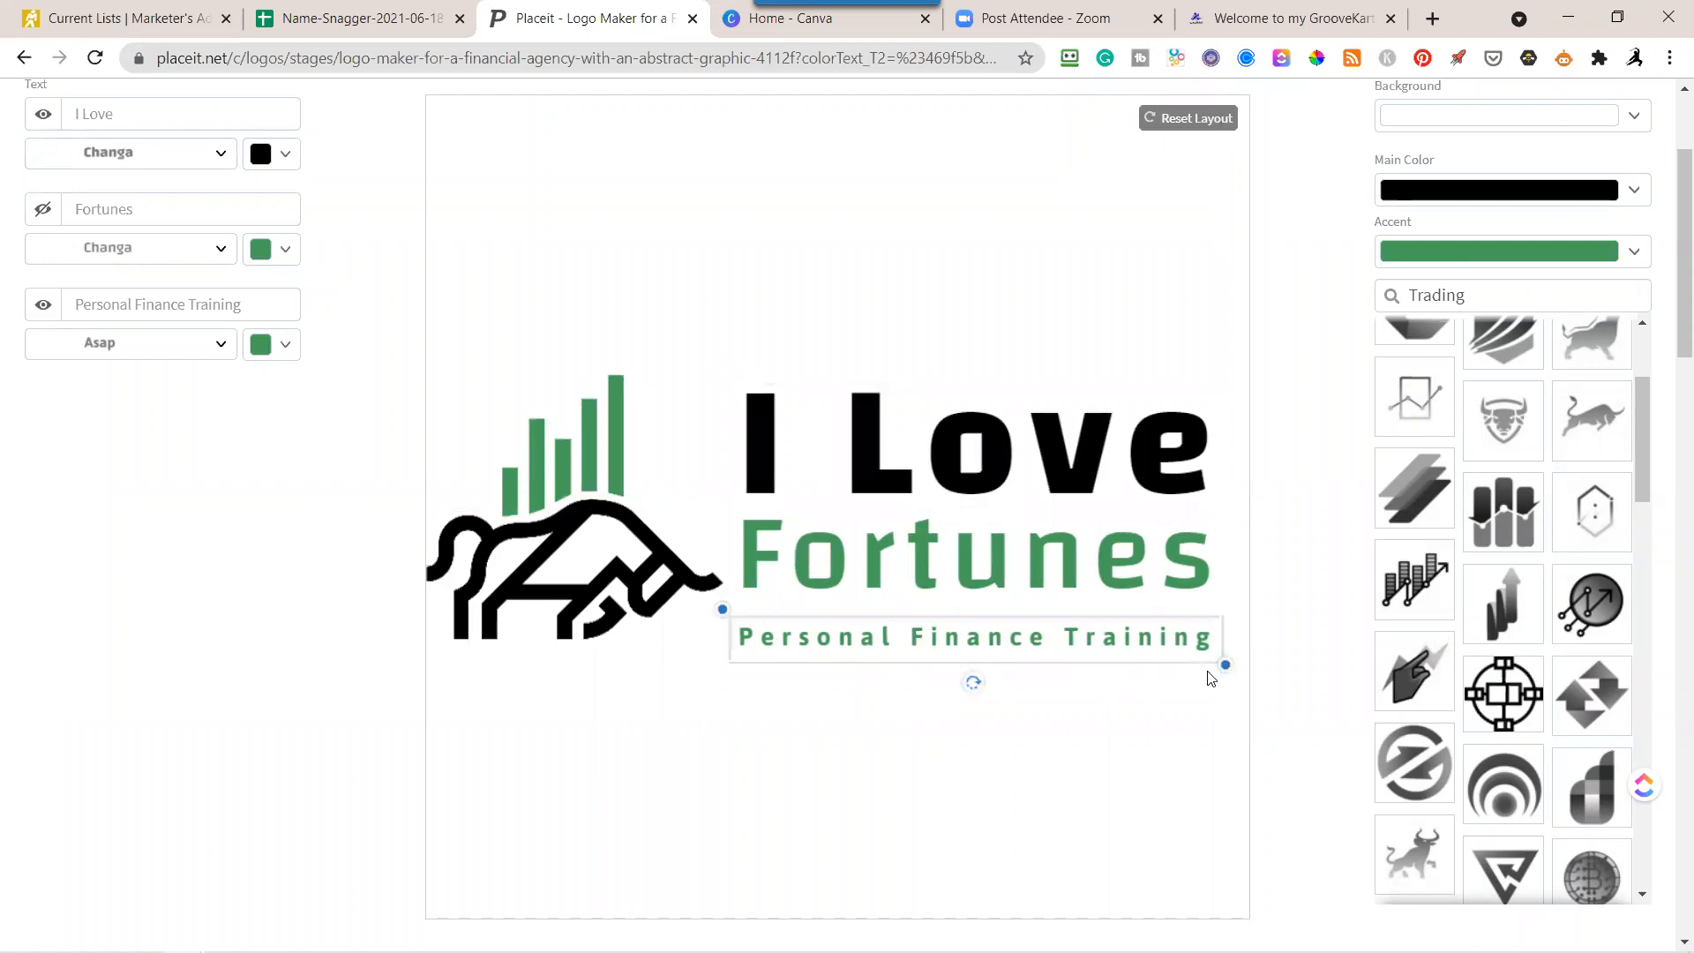
left_click_drag(1223, 660, 1201, 652)
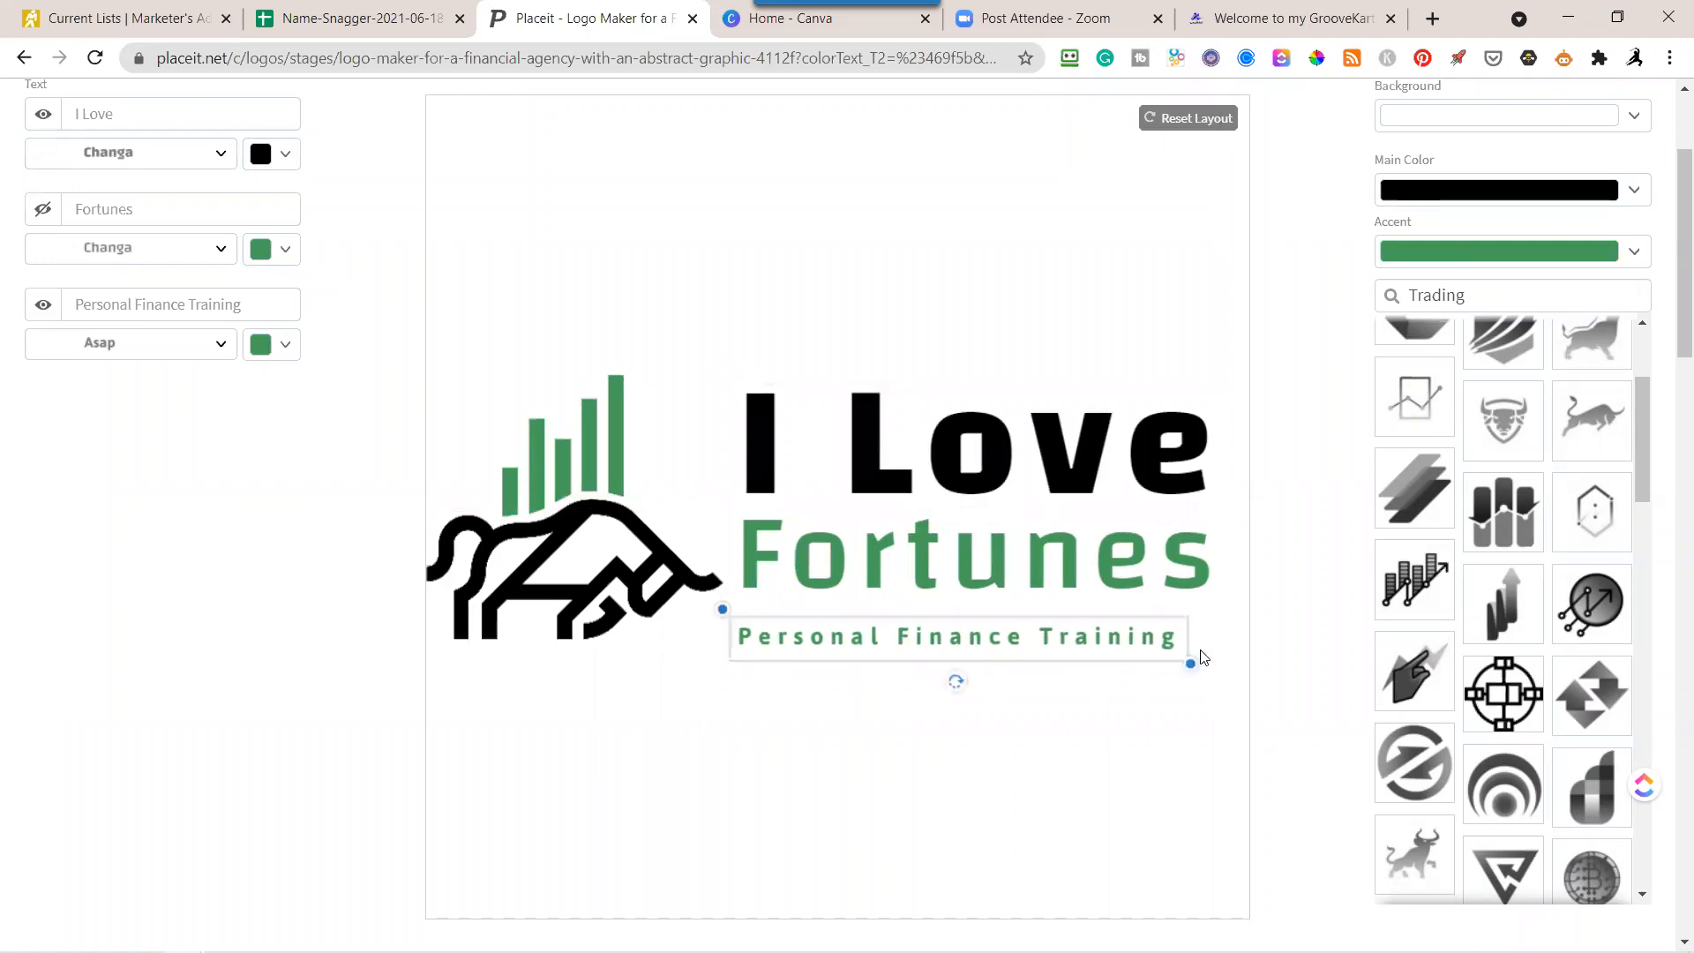
Move the three text lines up so "I Love" lines up with the bars' top, and left-align "Fortunes" under it.
left_click_drag(1094, 632, 1060, 555)
left_click(1048, 564)
left_click_drag(1012, 461, 991, 443)
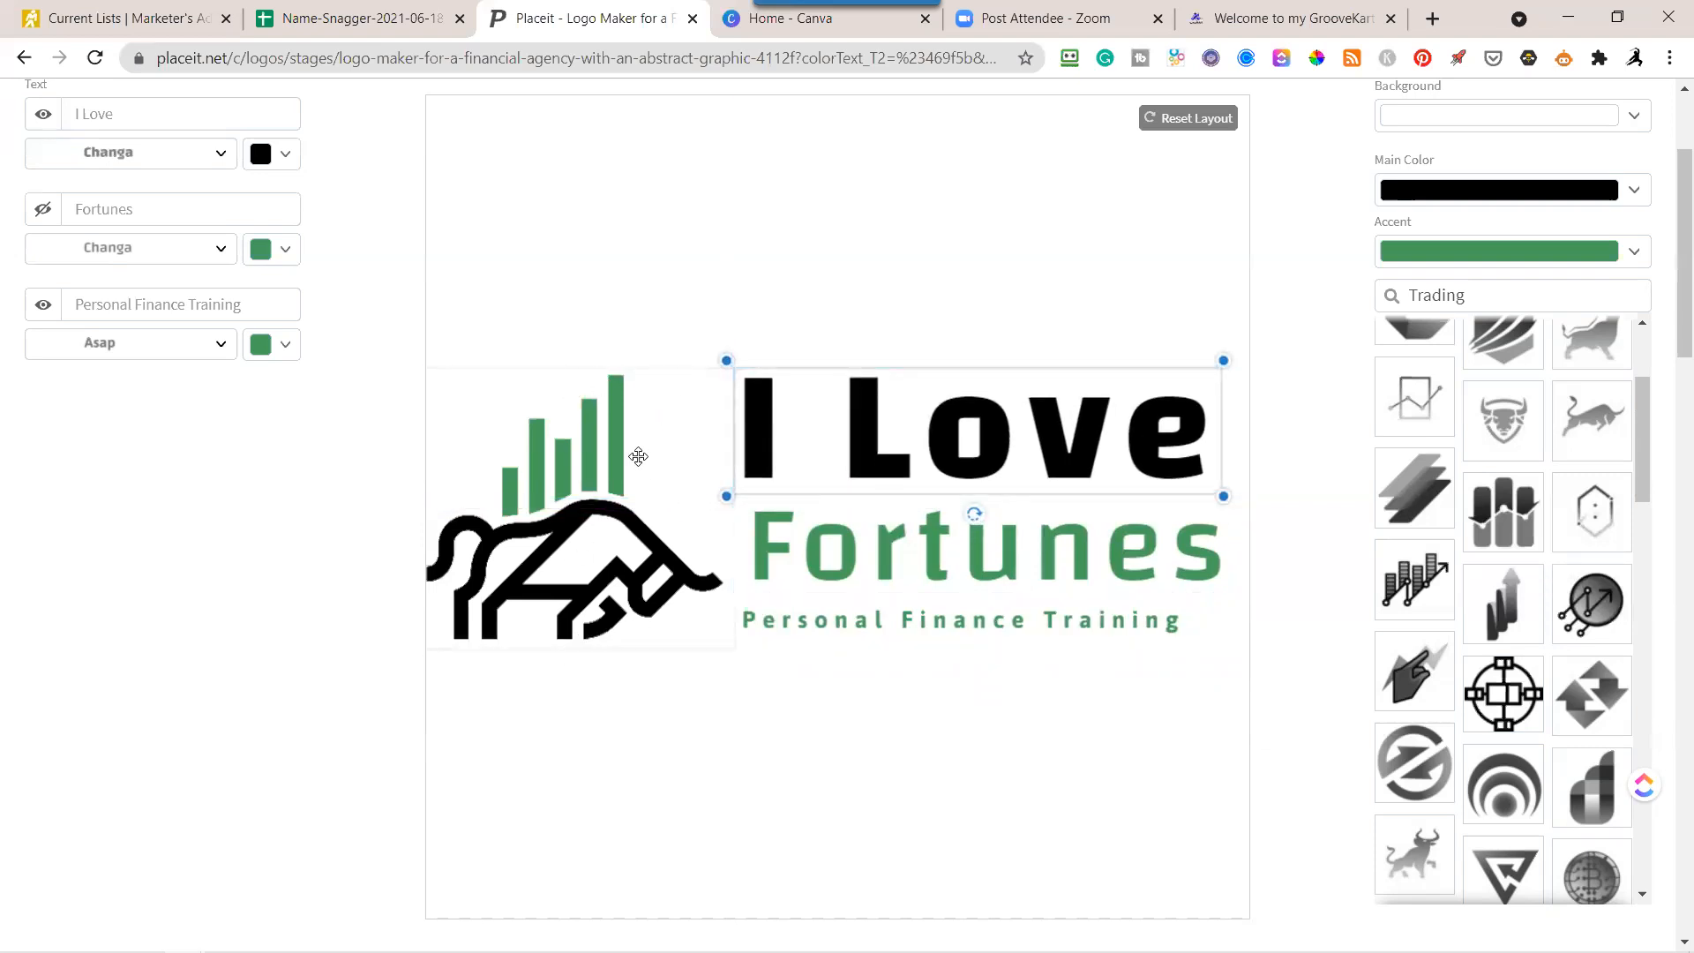
left_click_drag(832, 633, 847, 633)
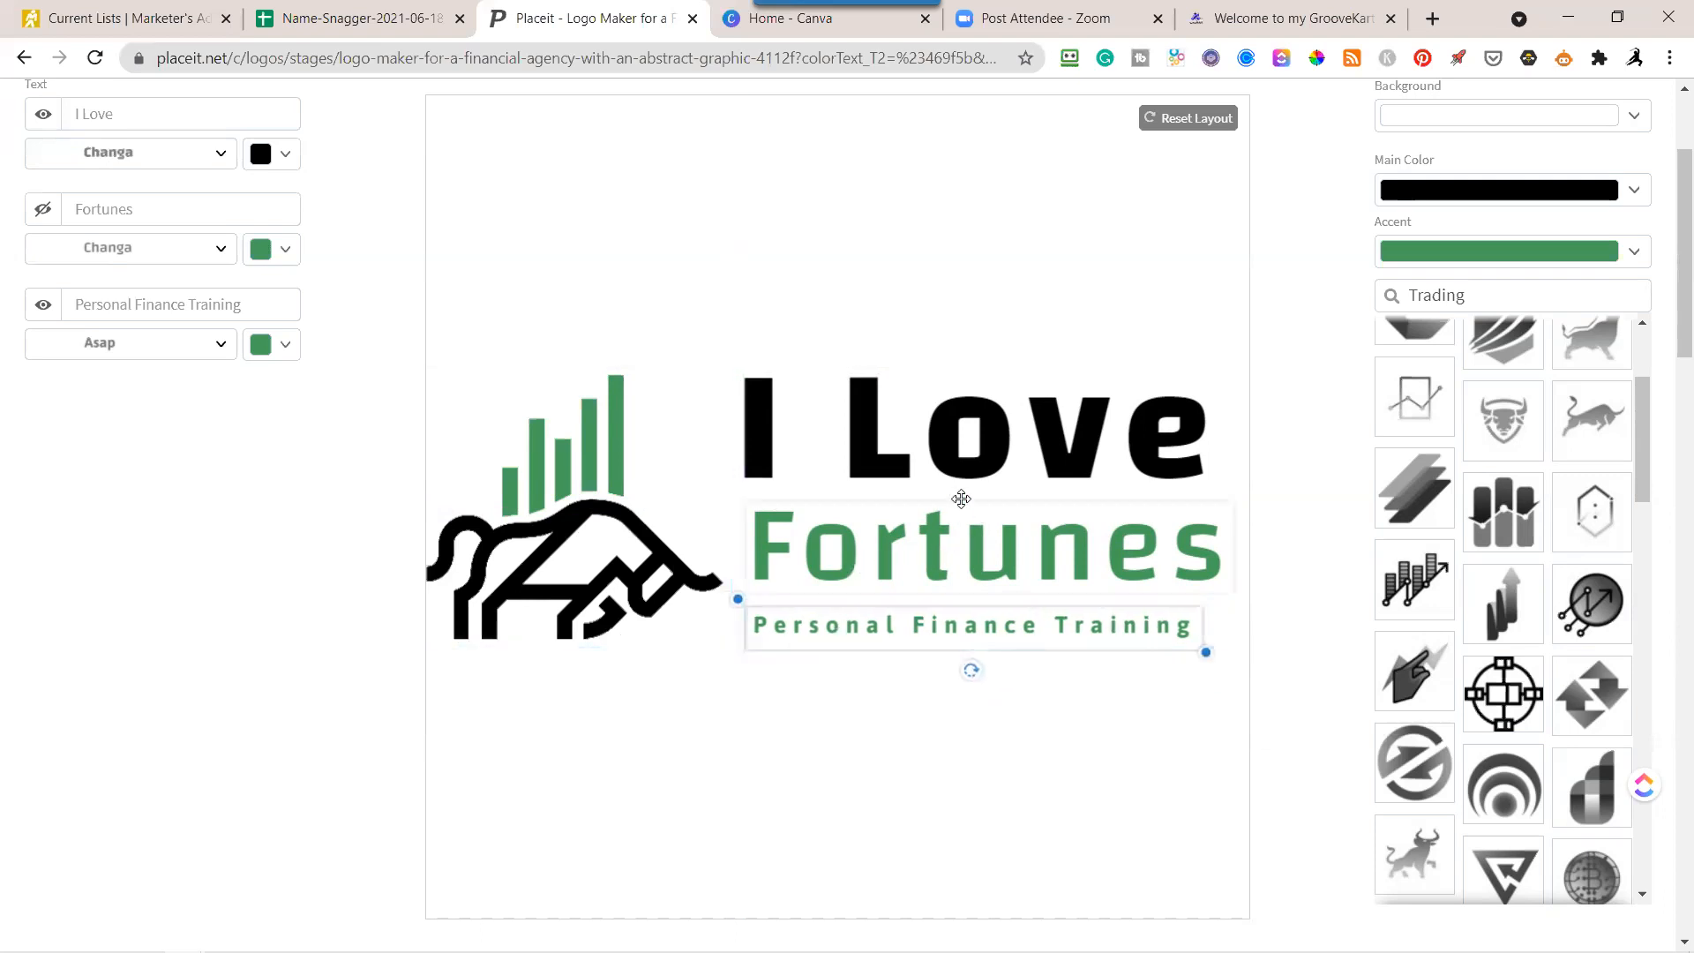
left_click(959, 442)
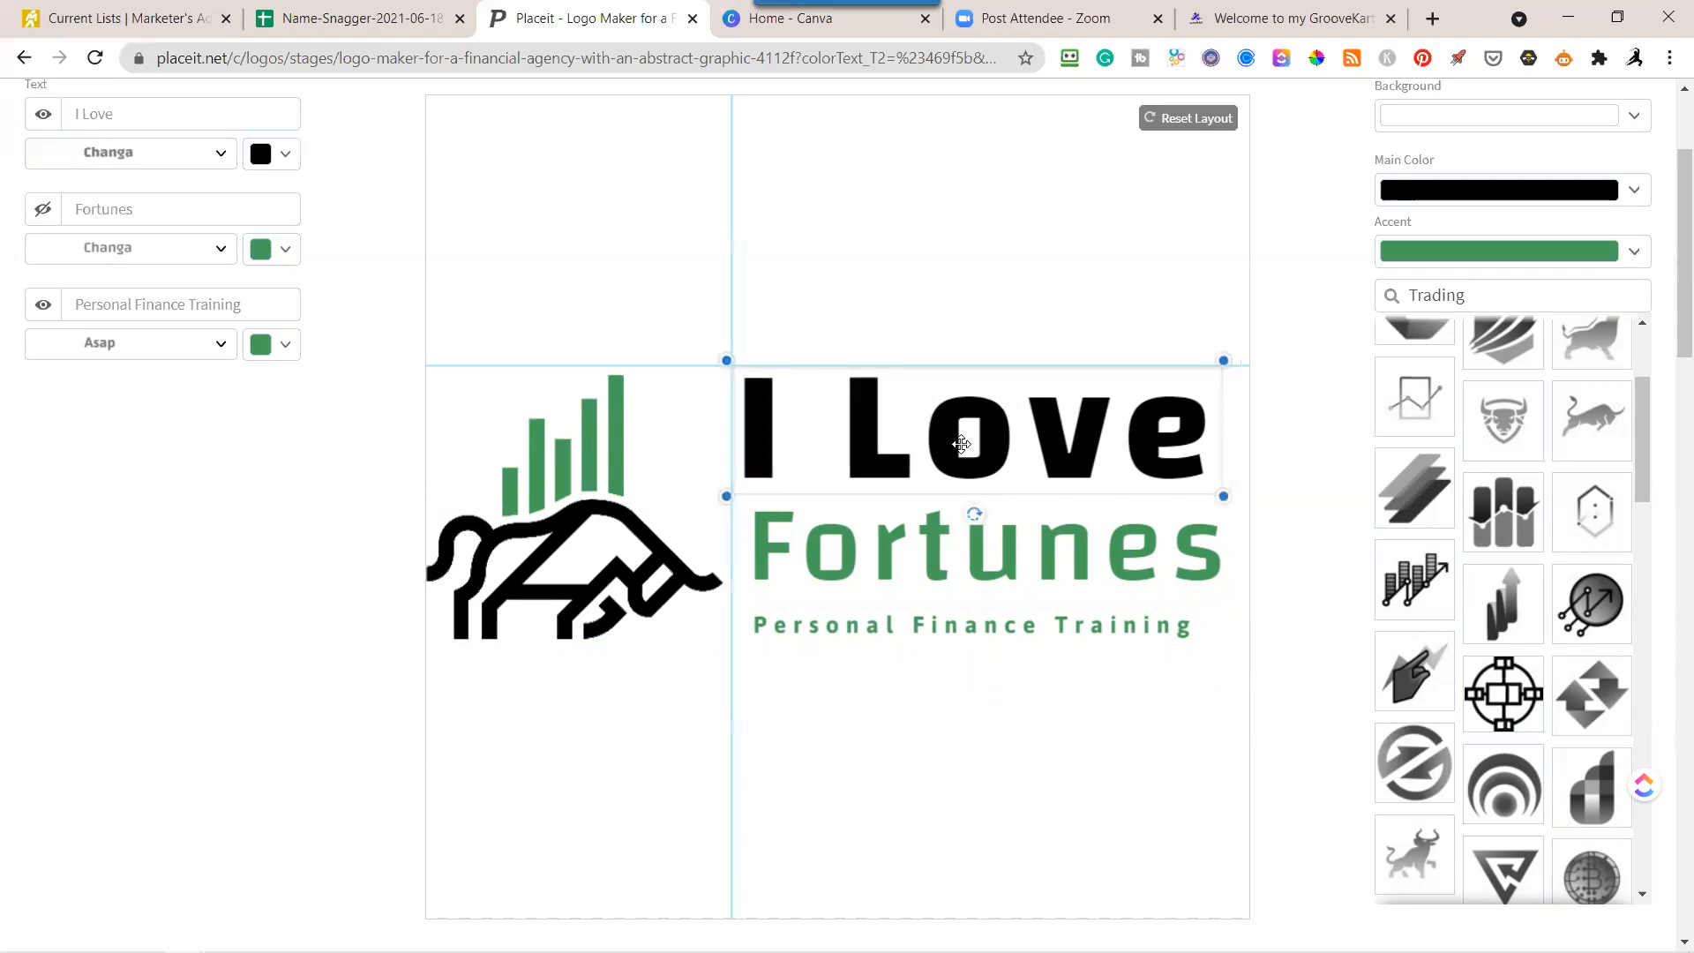
left_click(973, 541)
mouse_move(973, 541)
left_mouse_down()
mouse_move(991, 538)
mouse_move(975, 536)
left_mouse_up()
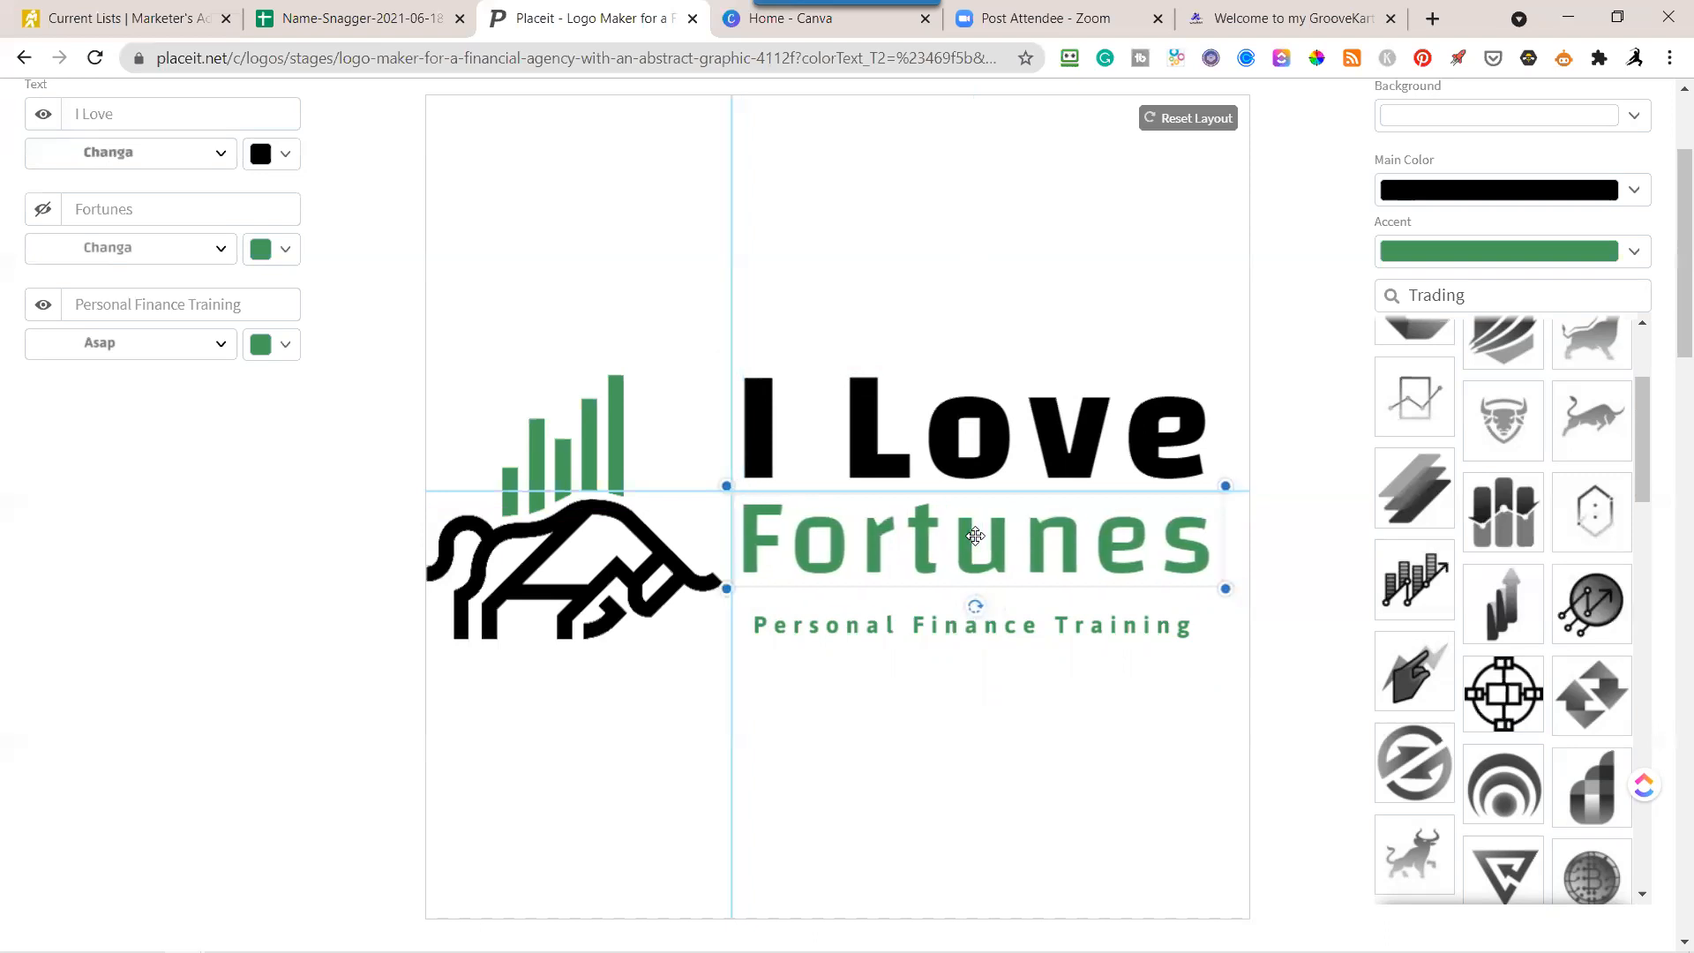
left_click_drag(974, 606, 967, 615)
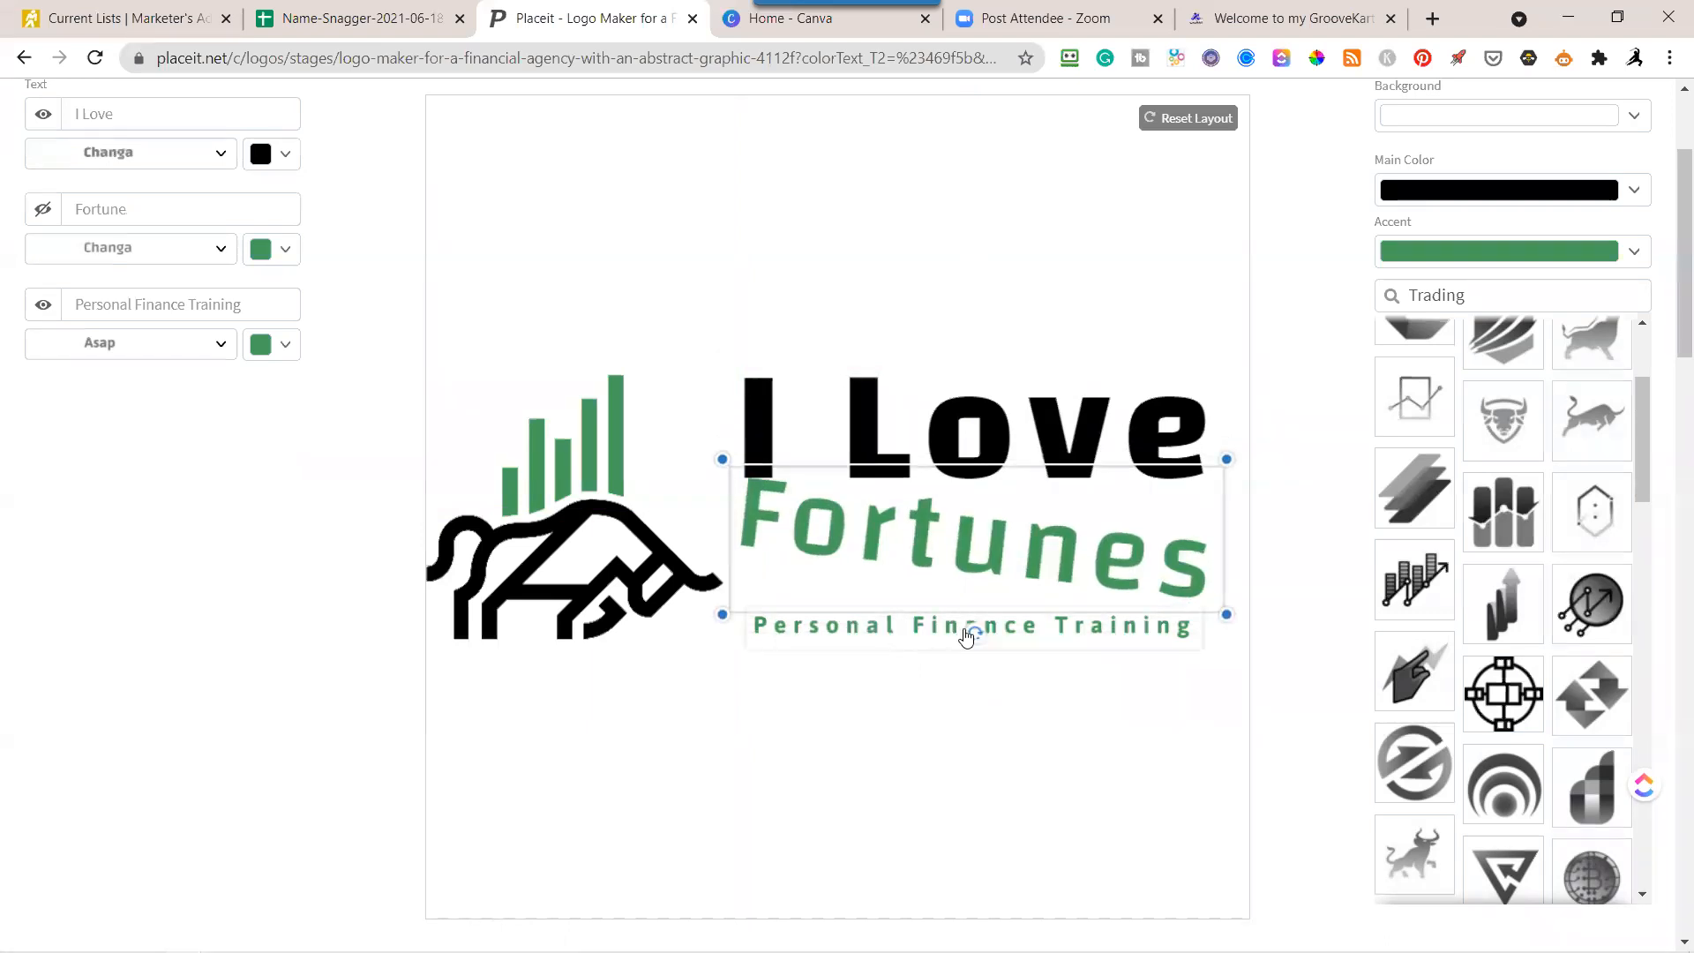
key("ctrl+z")
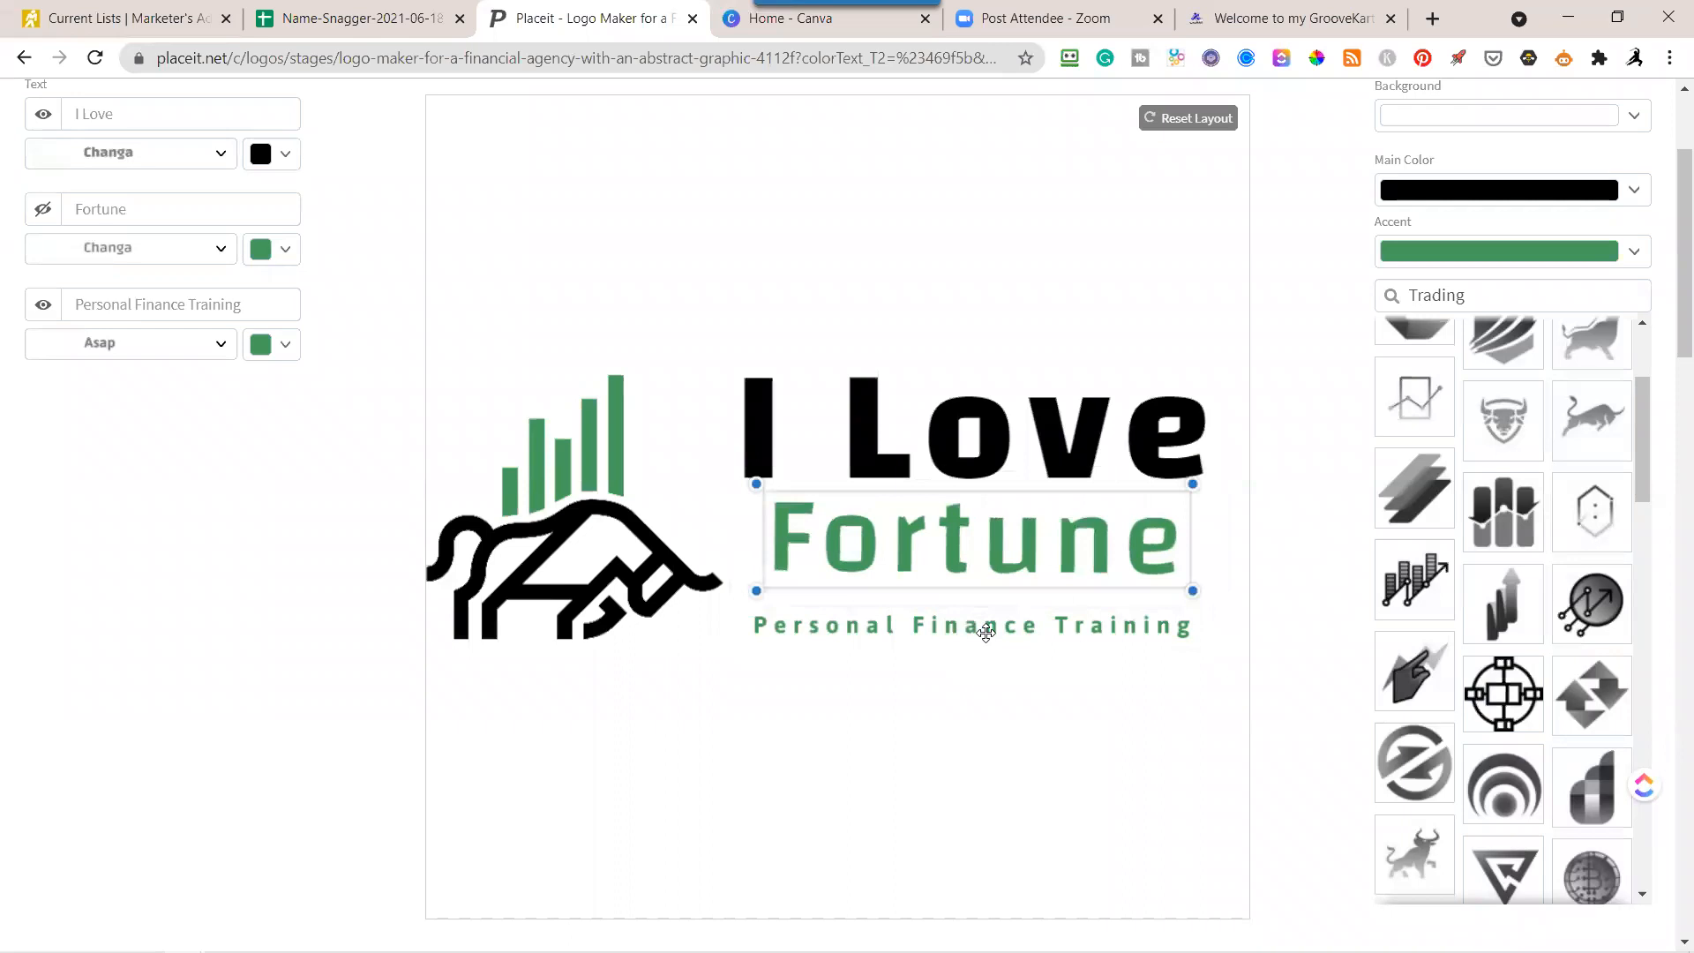
left_click_drag(975, 607, 977, 608)
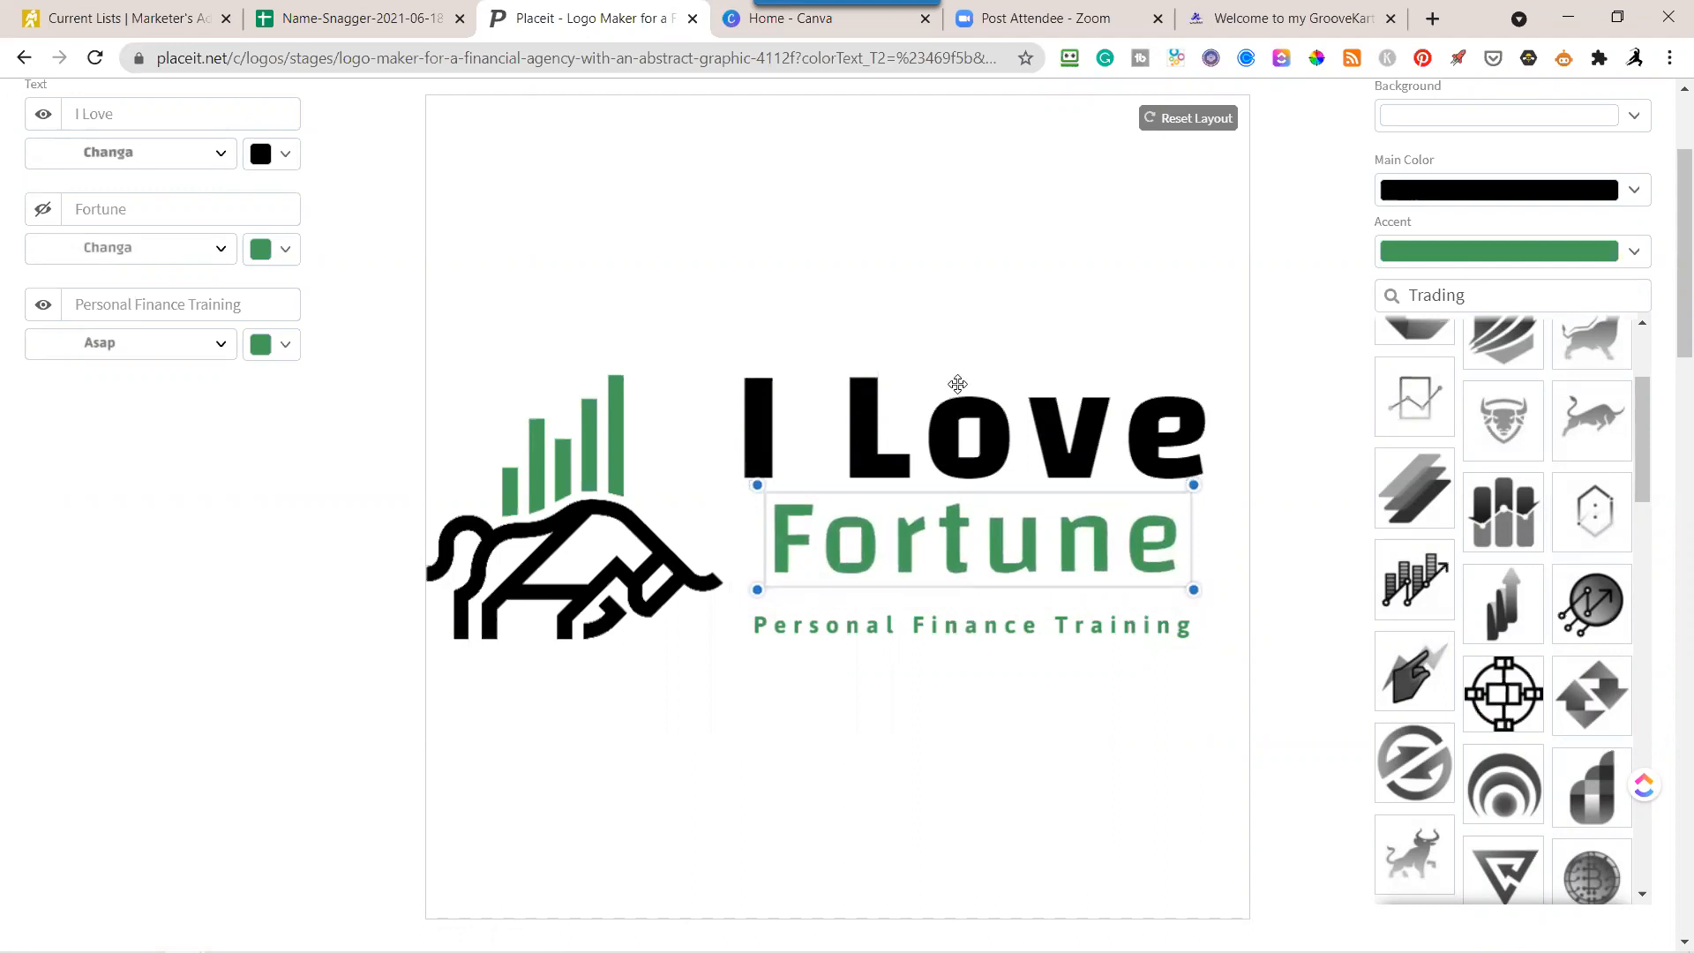
left_click(915, 268)
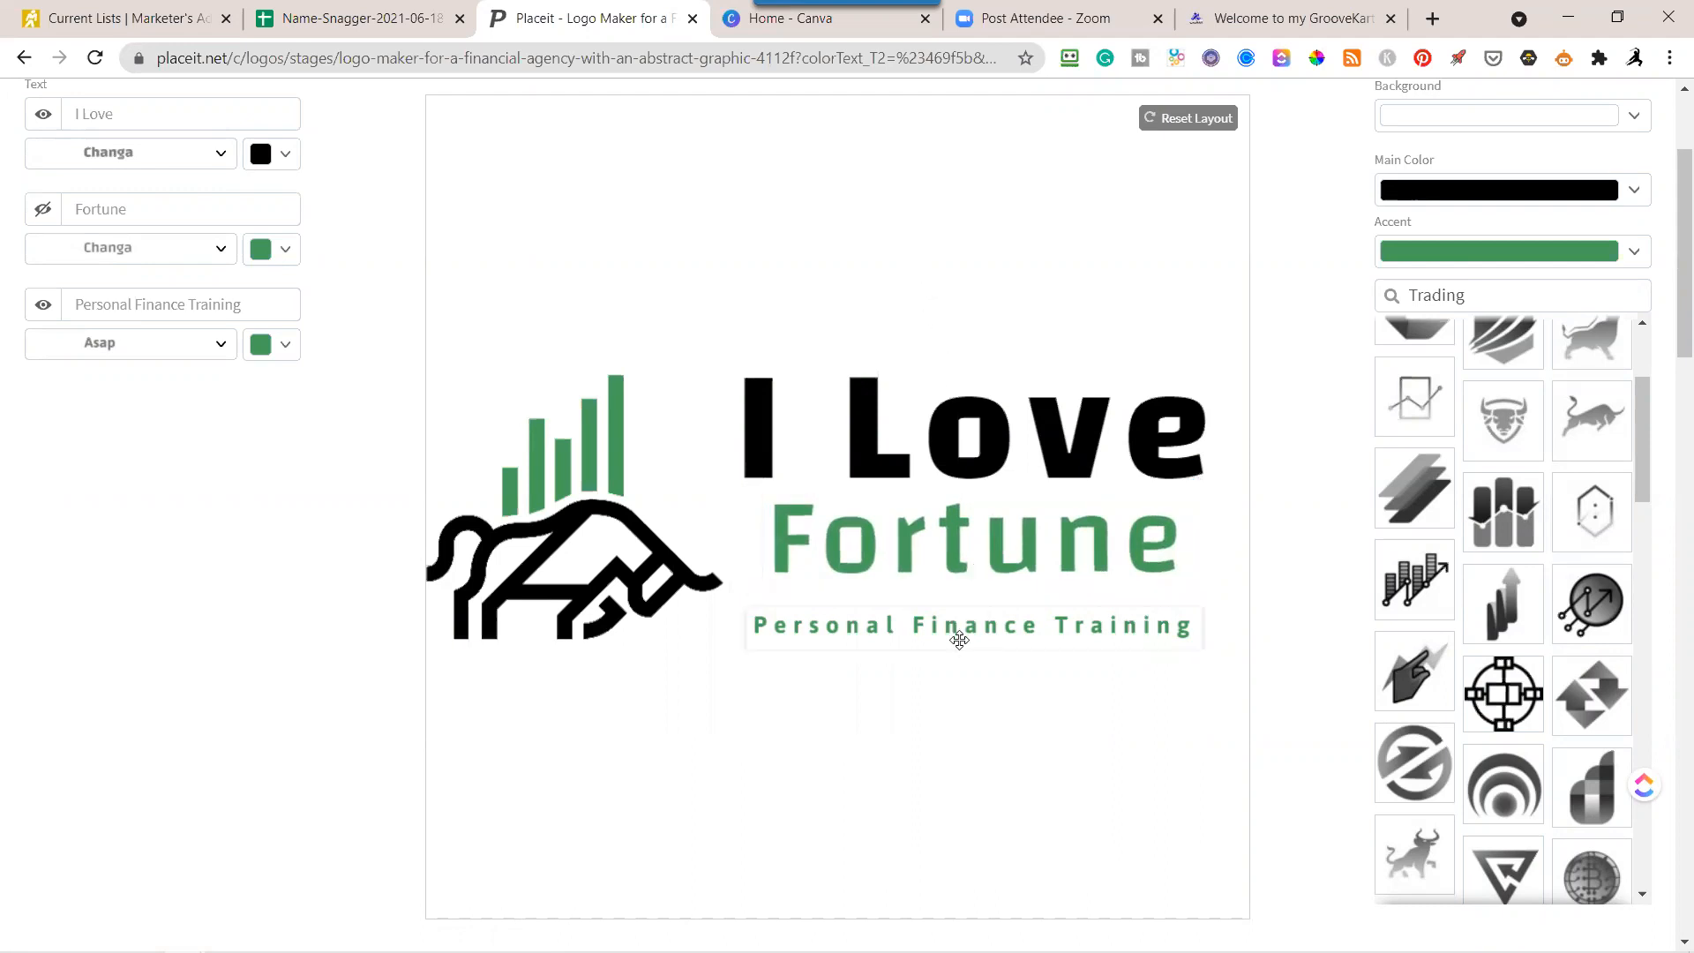
Move the tagline up closer to the second text line and adjust that line's position and rotation.
left_click_drag(960, 630, 966, 621)
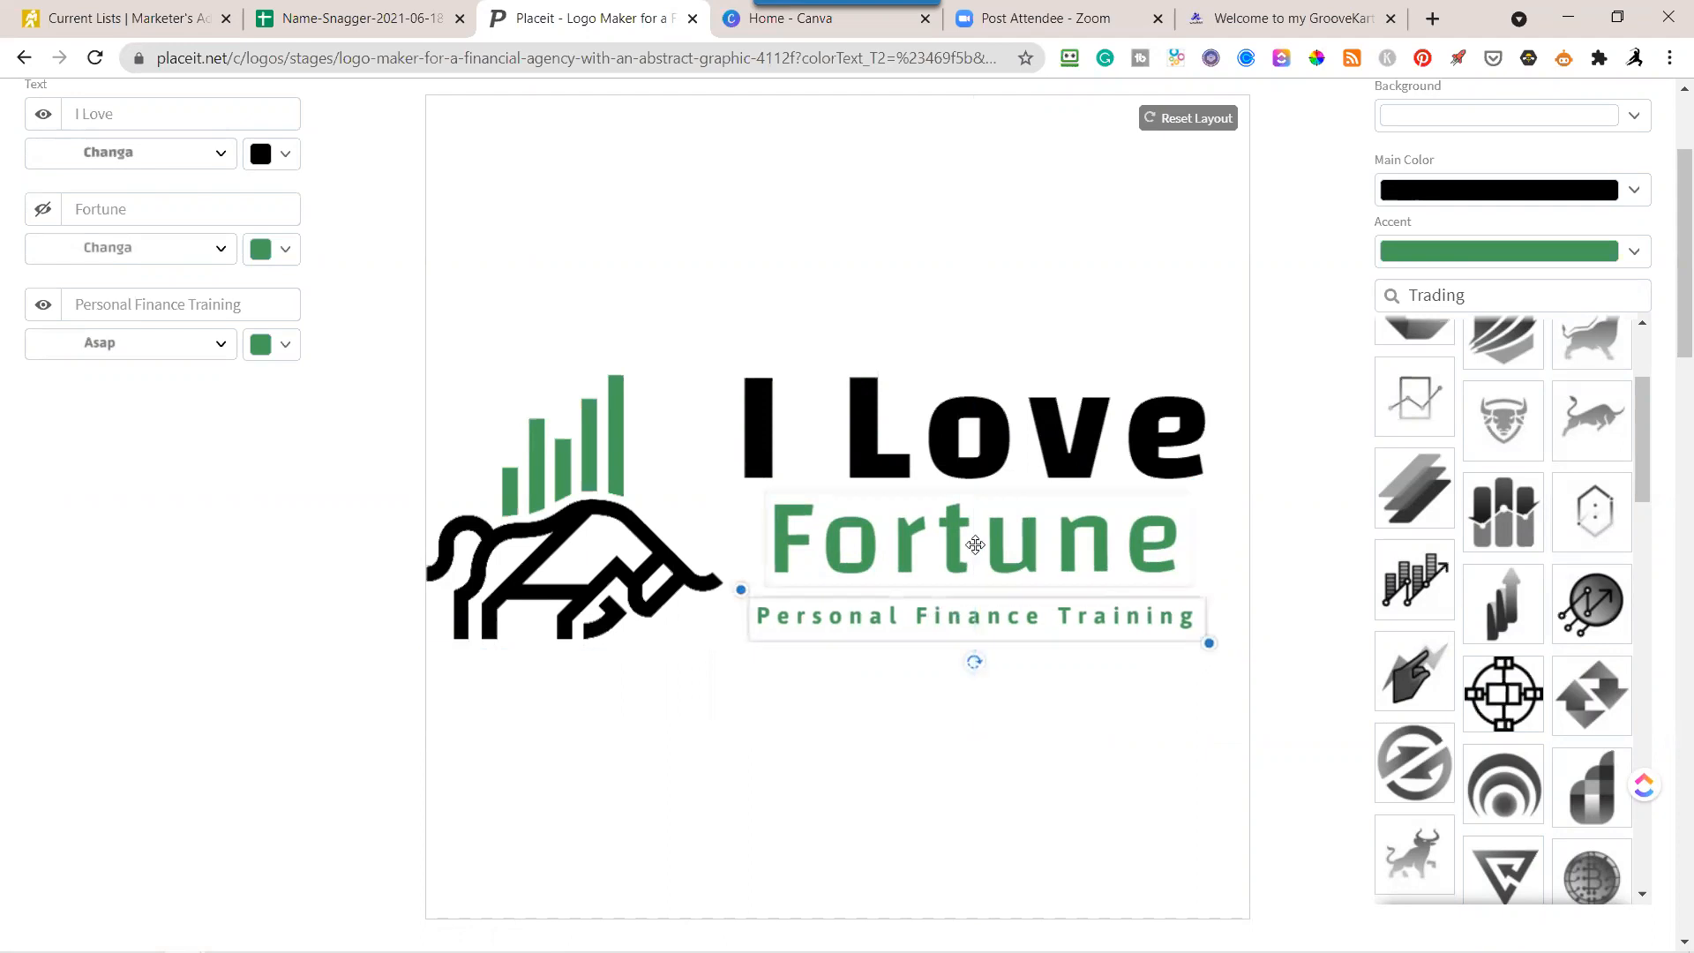
left_click_drag(979, 545, 976, 547)
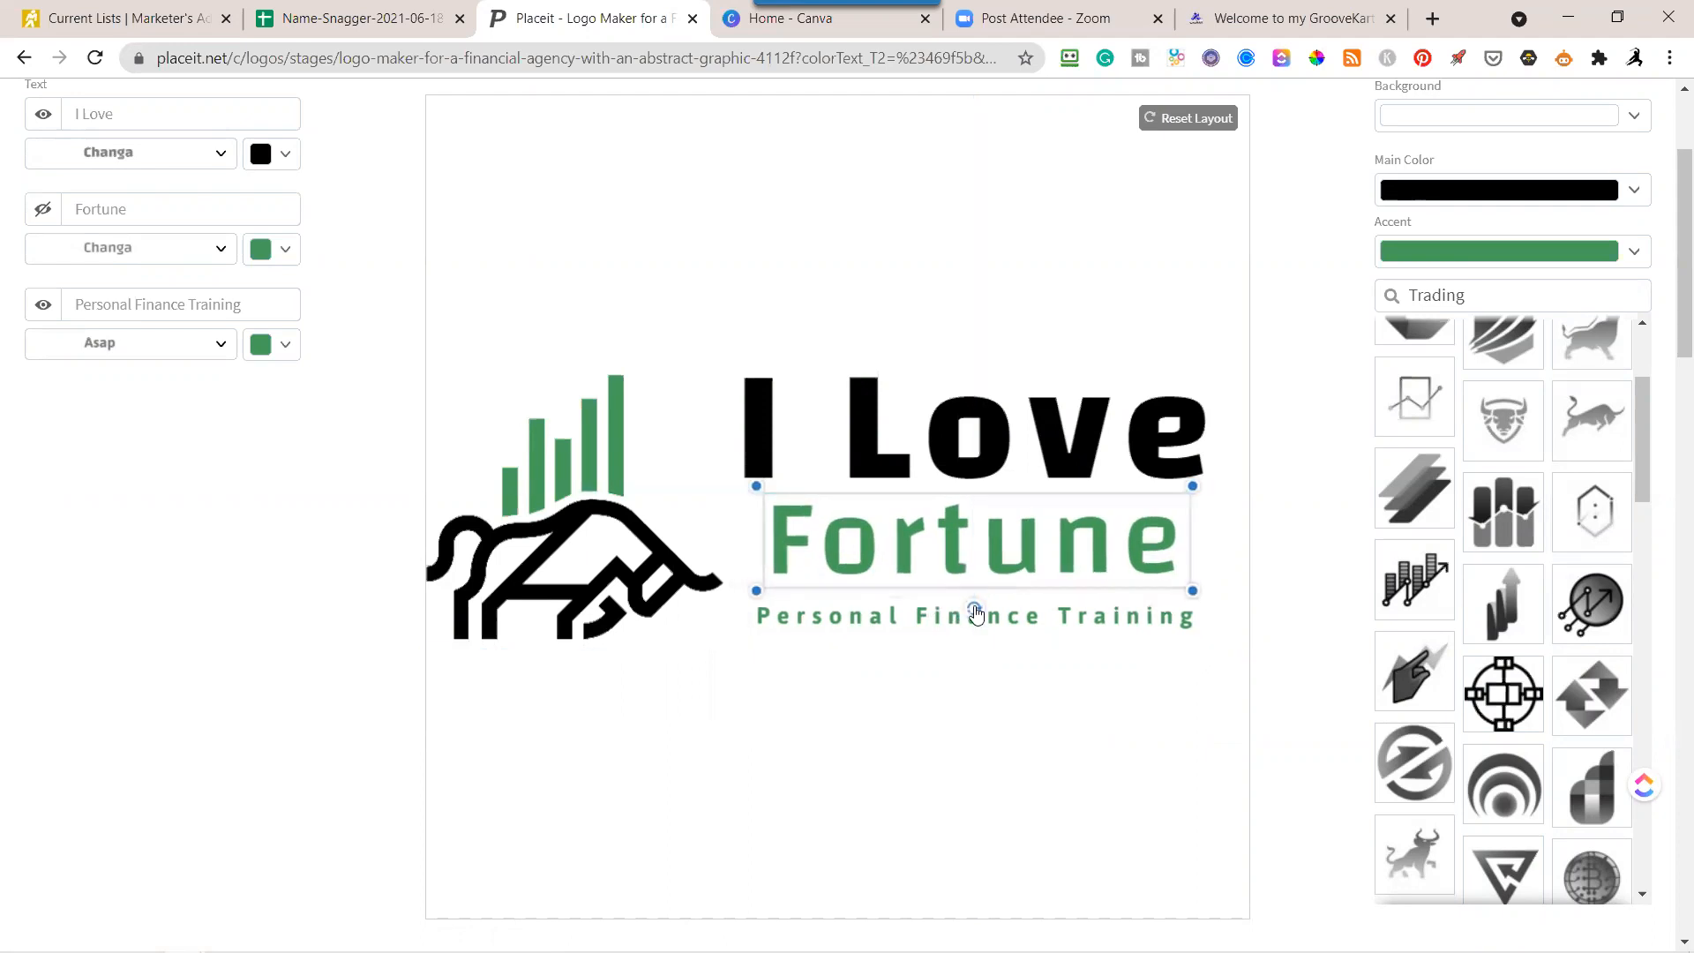
left_click_drag(975, 612, 973, 604)
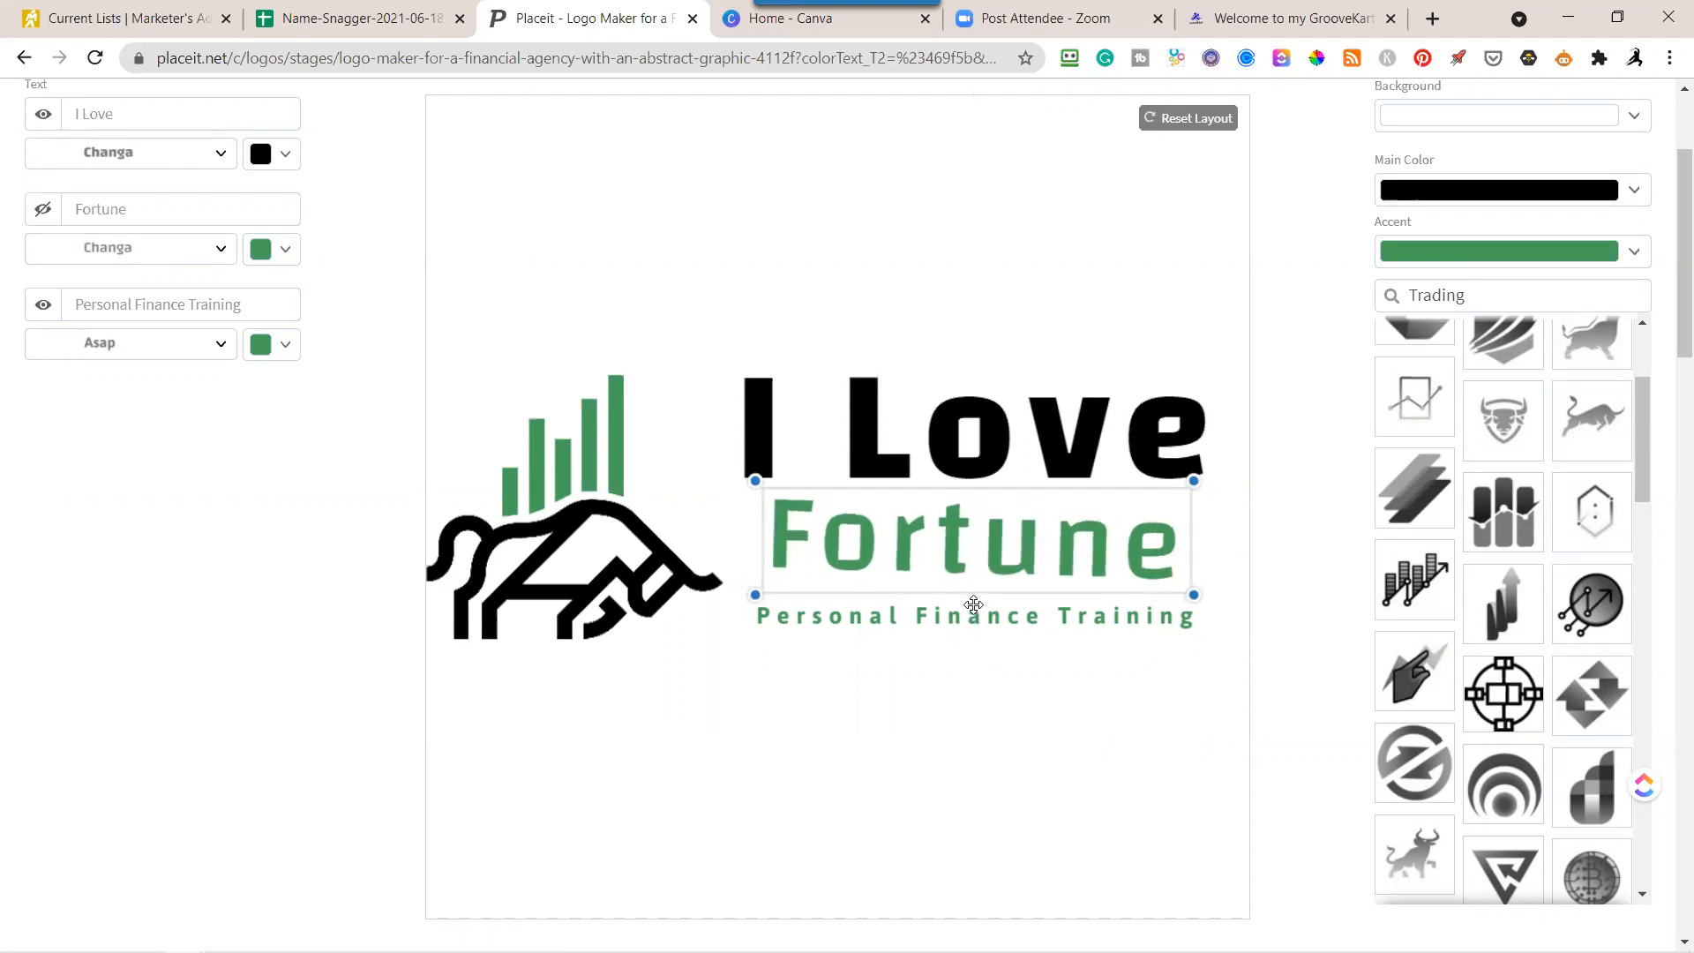
left_click_drag(974, 603, 973, 604)
Restore the second text line to "Fortunes" and enlarge it to nearly the width of "I Love", aligned at the left.
left_click(140, 212)
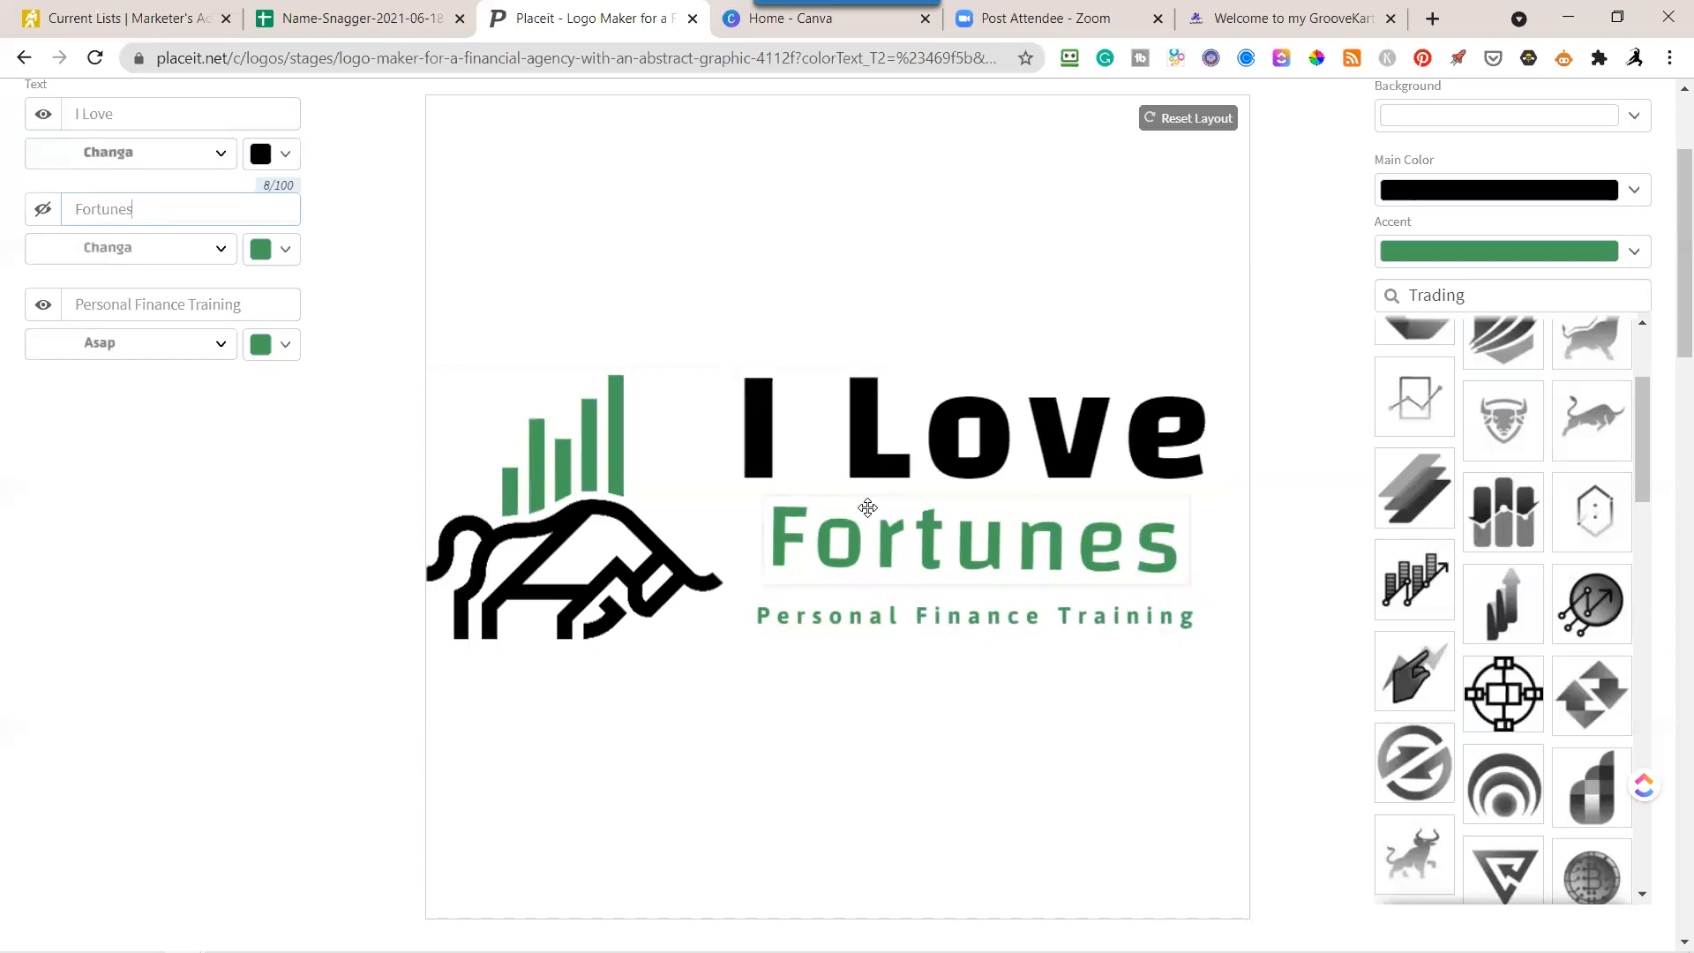
left_click(1169, 565)
left_click_drag(1193, 591, 1229, 624)
left_click_drag(1070, 552, 1047, 555)
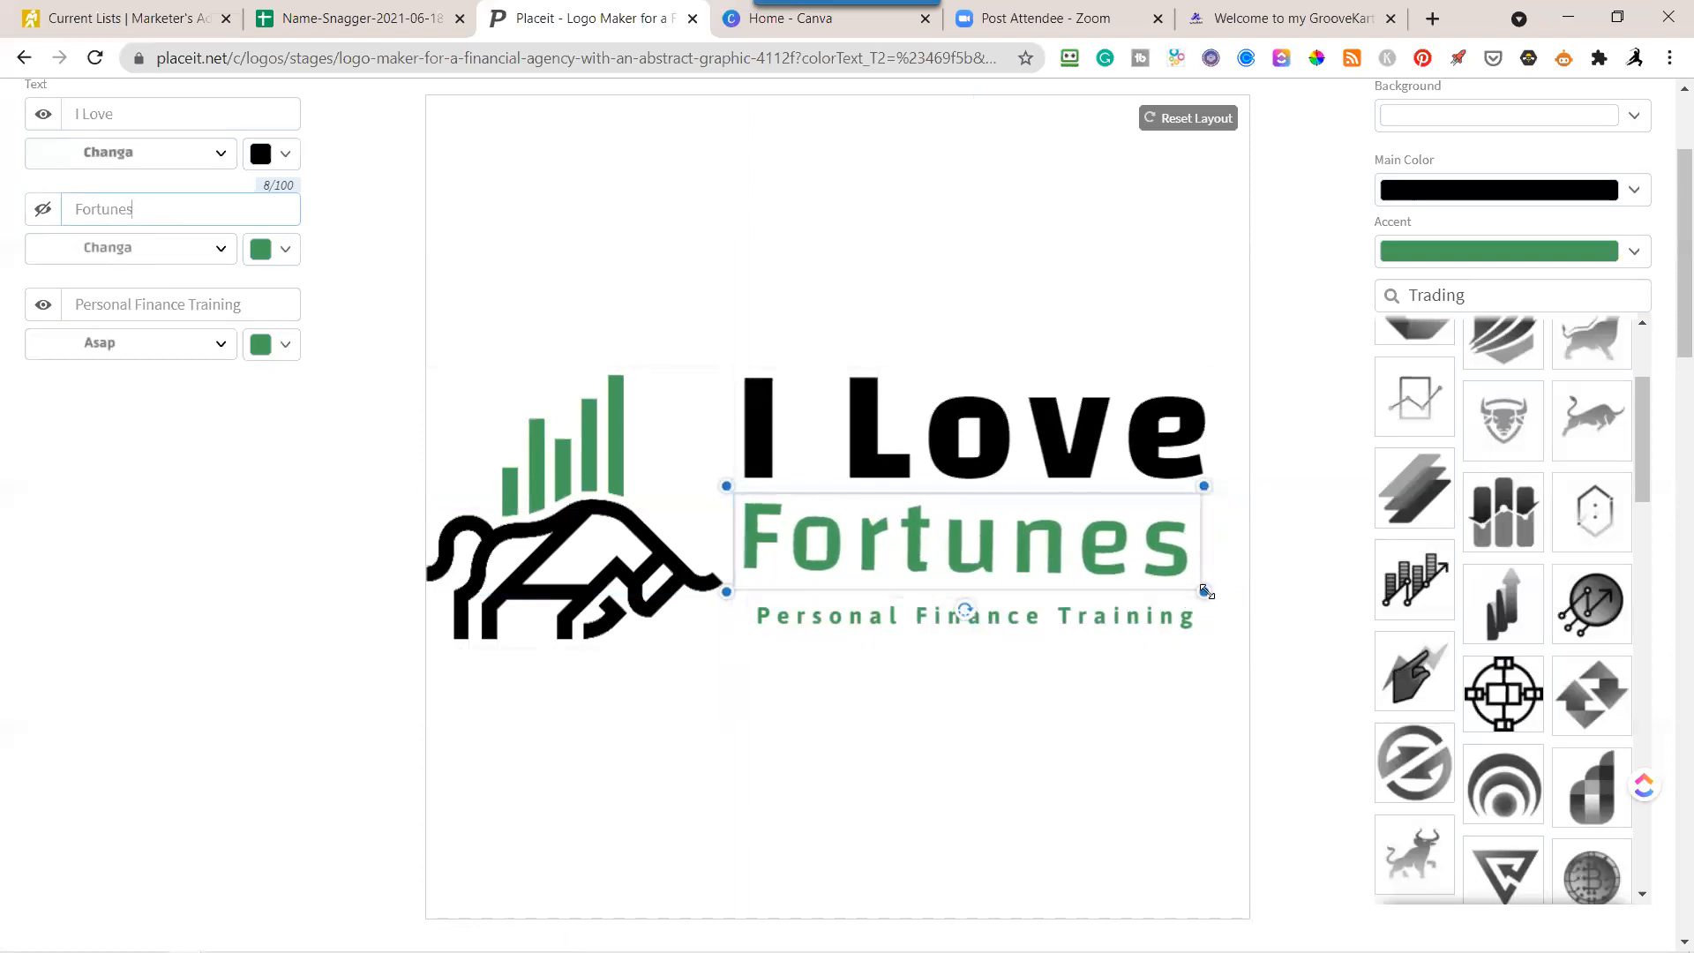
left_click_drag(1206, 595, 1213, 598)
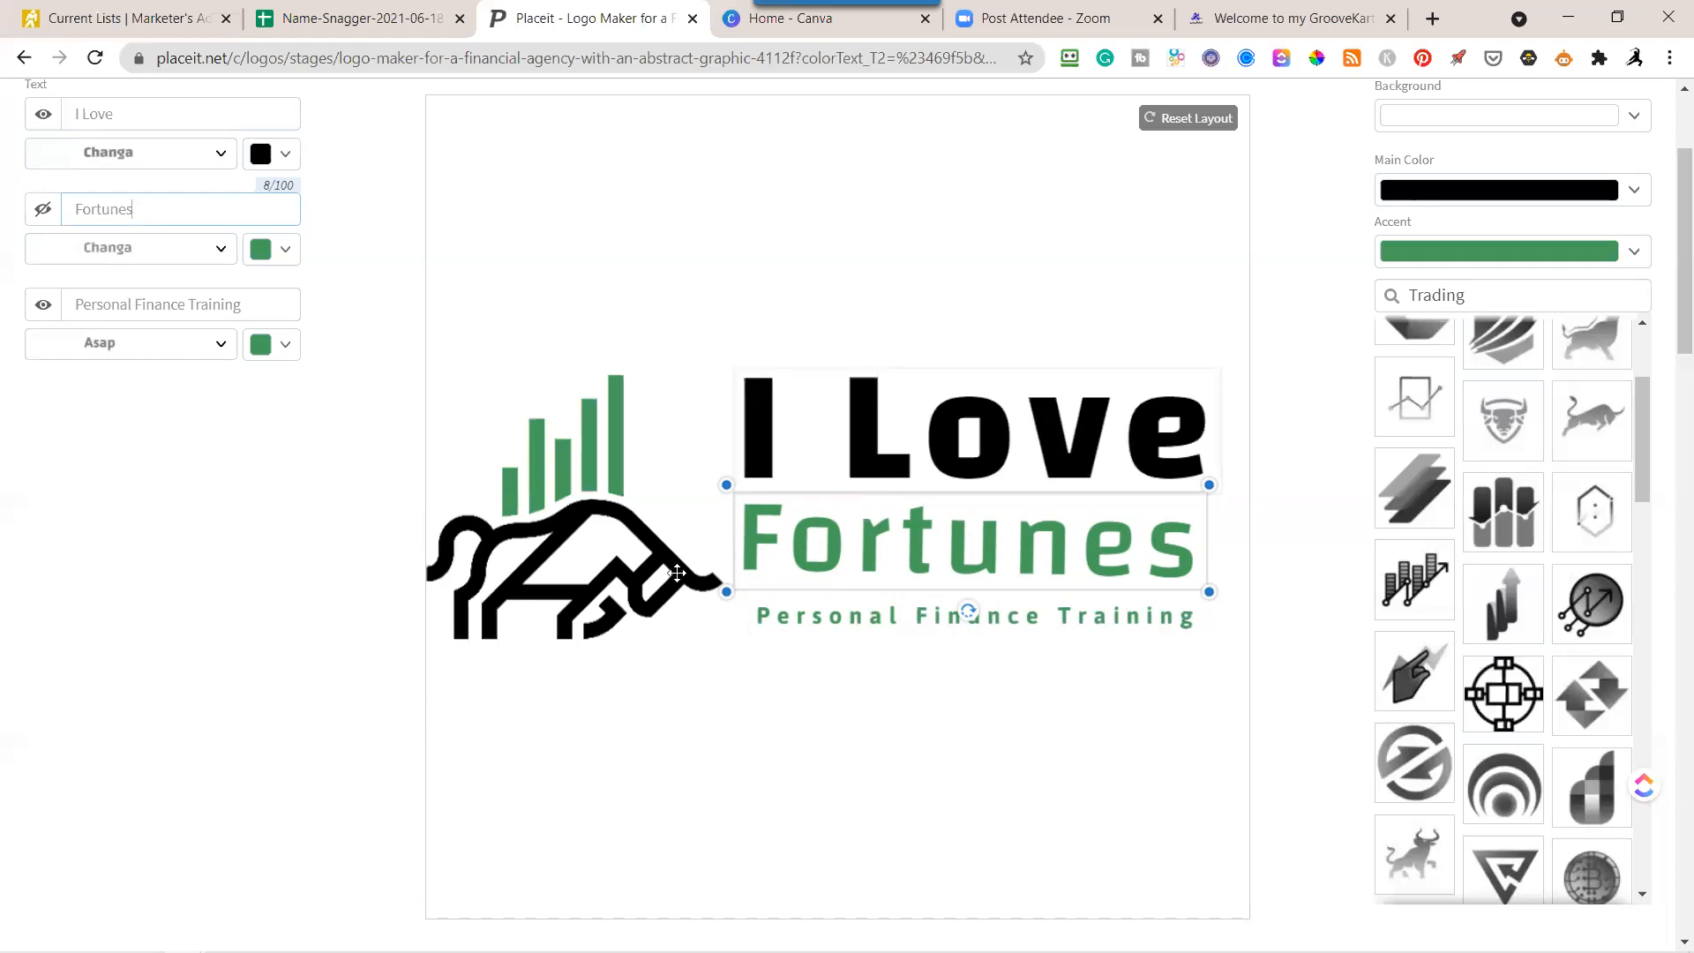
left_click(541, 398)
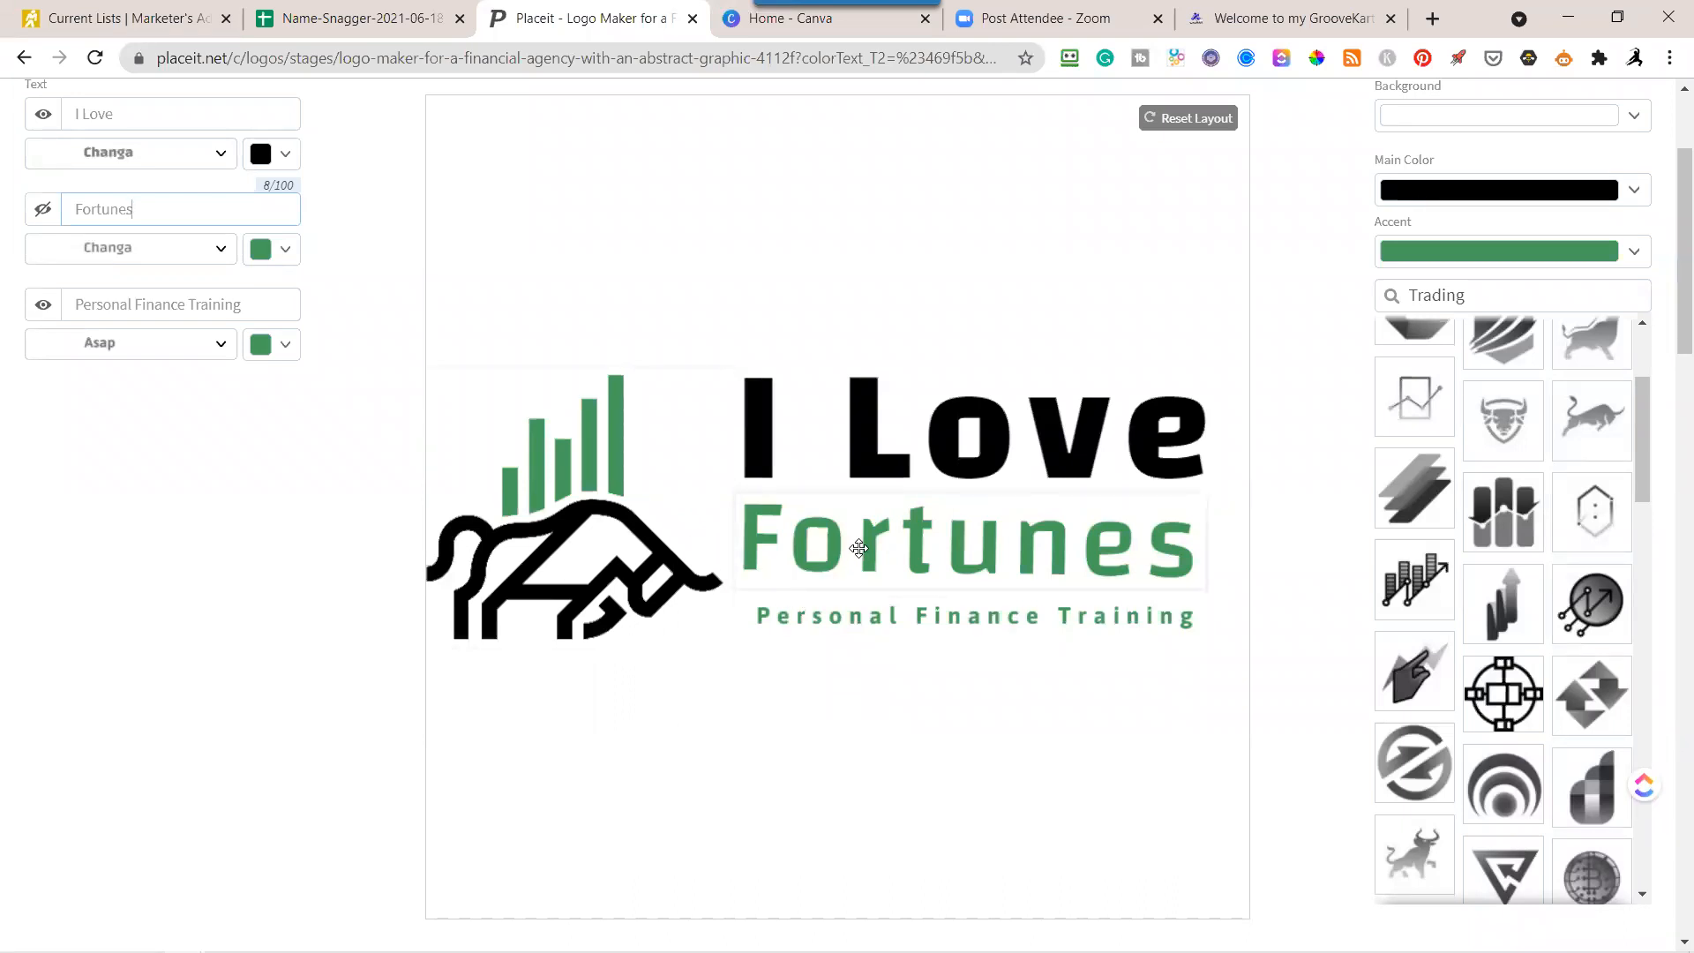
Change the color of the "Fortunes" text to black.
left_click(285, 253)
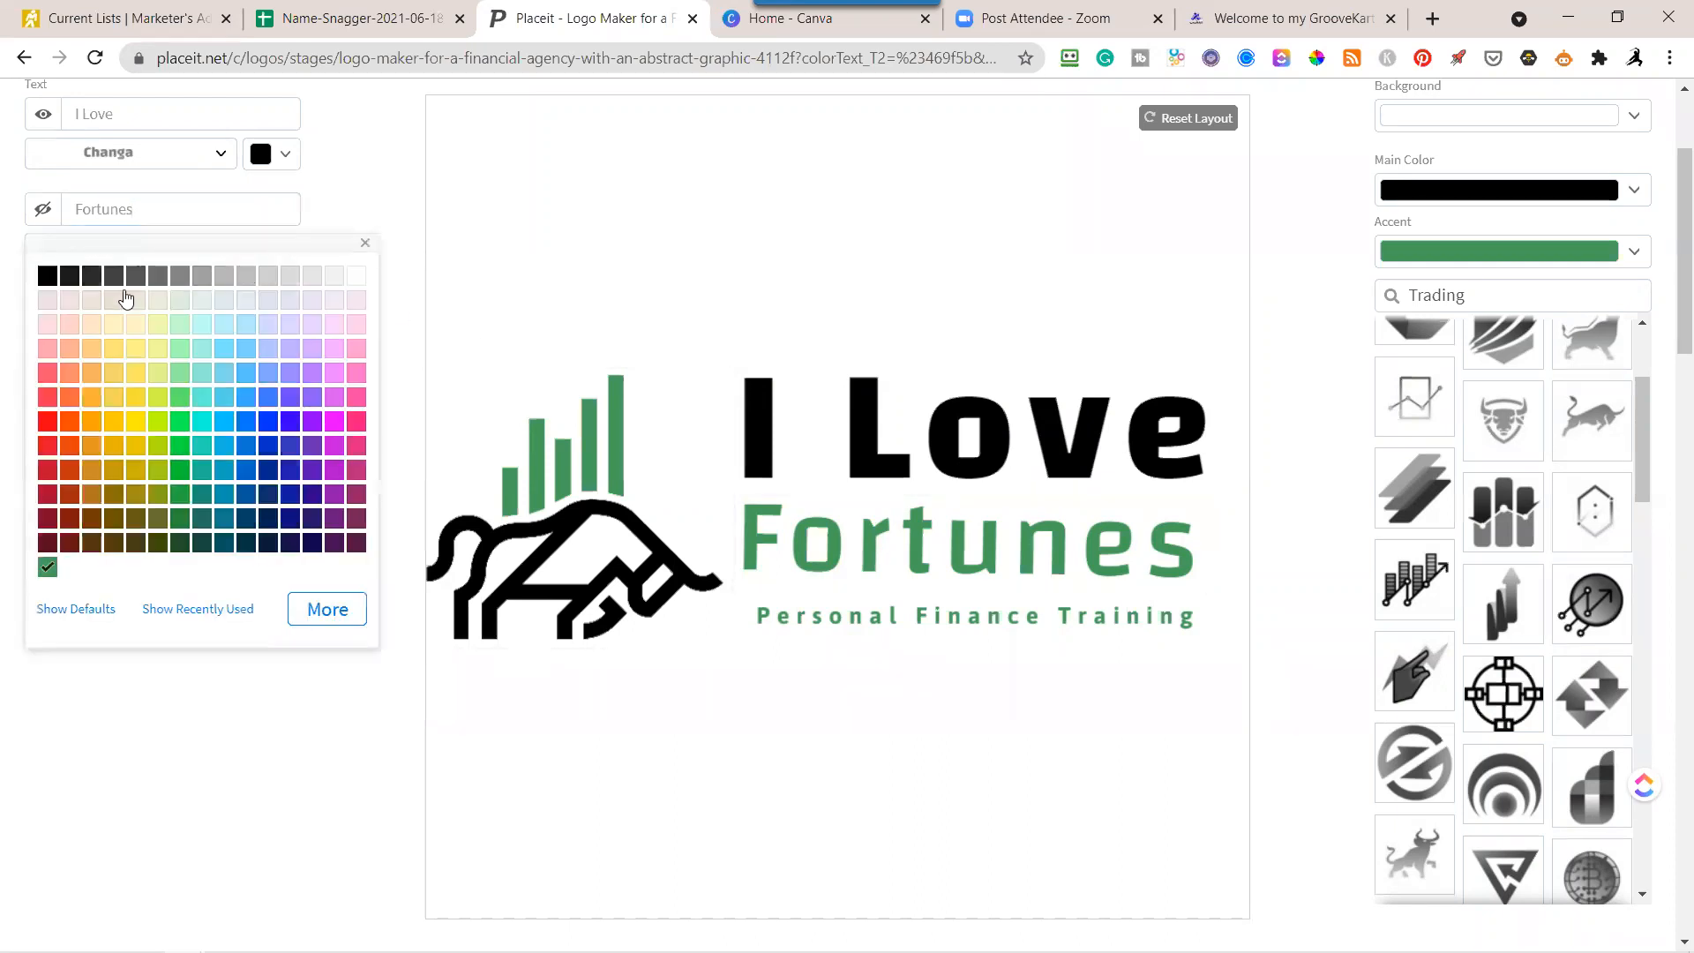
left_click(48, 276)
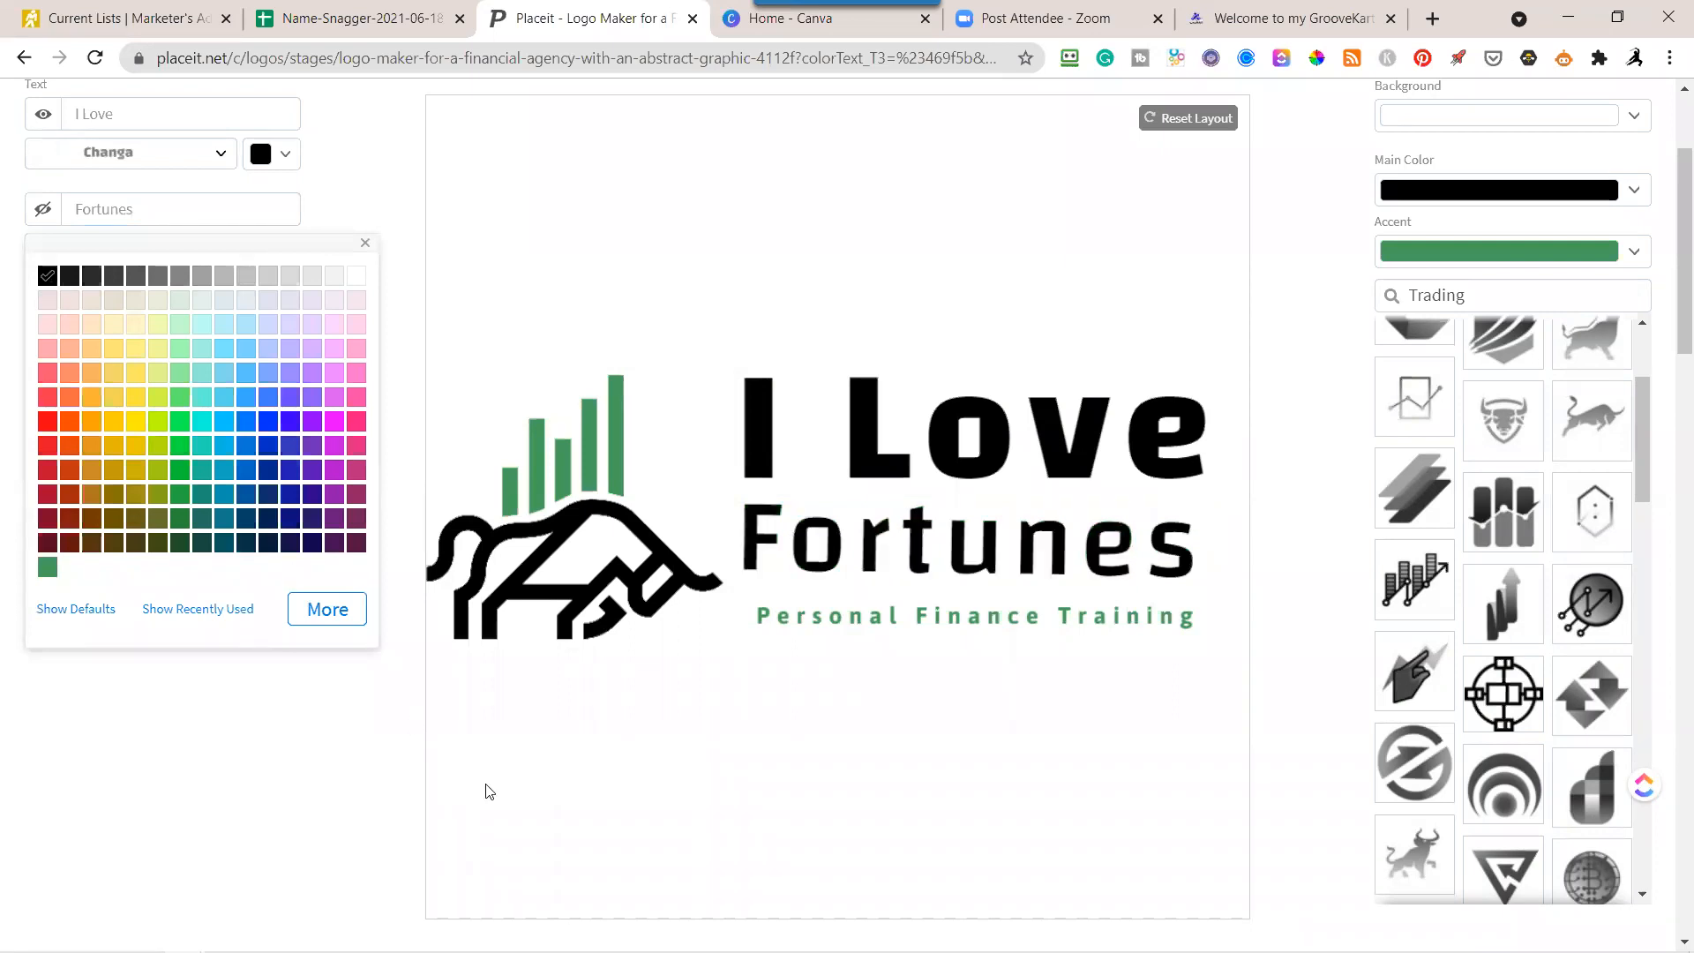
left_click(1297, 647)
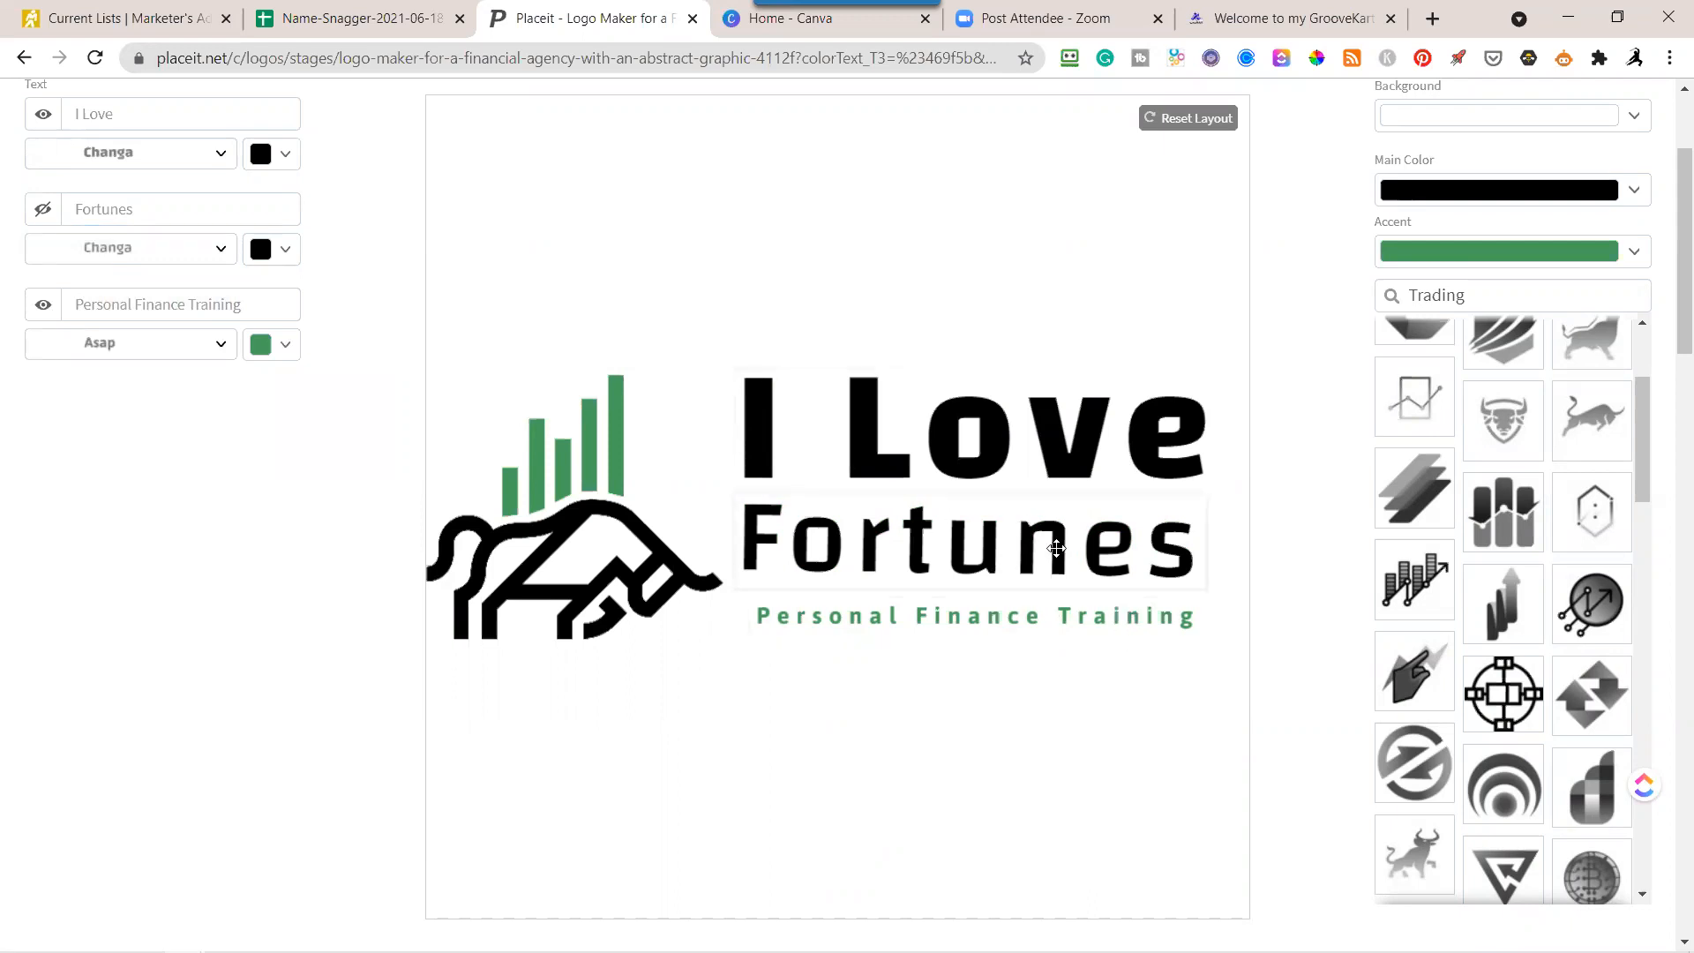
Rotate the "Fortunes" text slightly so that it sits level beneath "I Love".
left_click(962, 574)
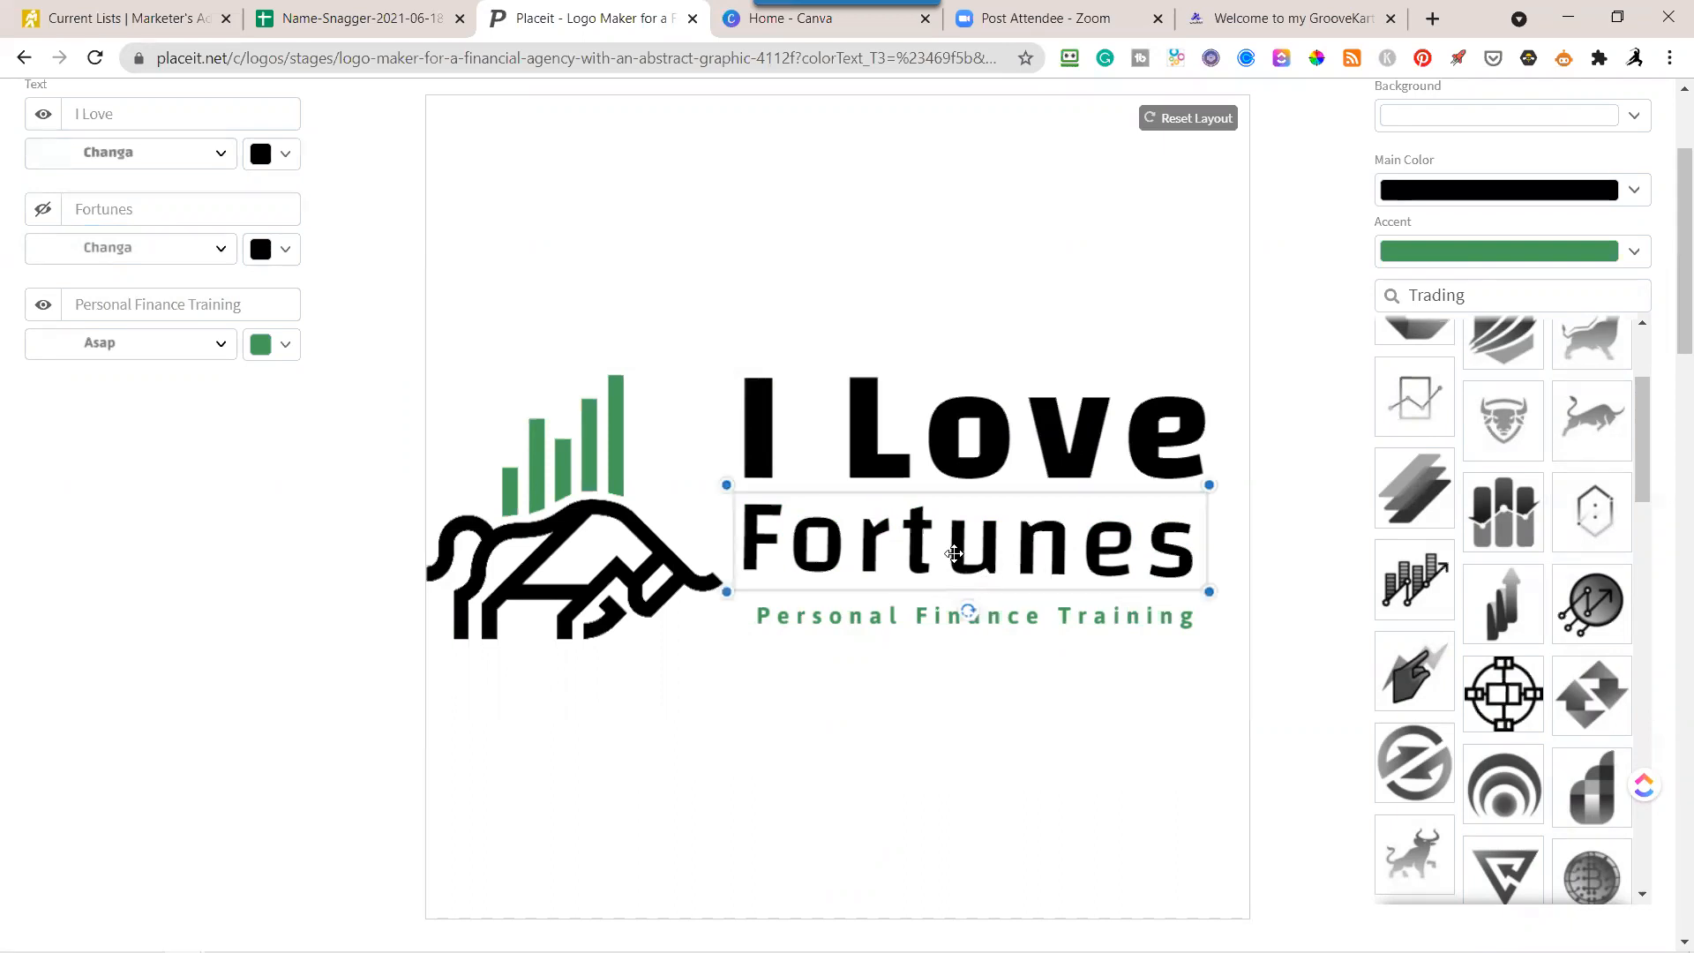
left_click_drag(964, 616, 970, 607)
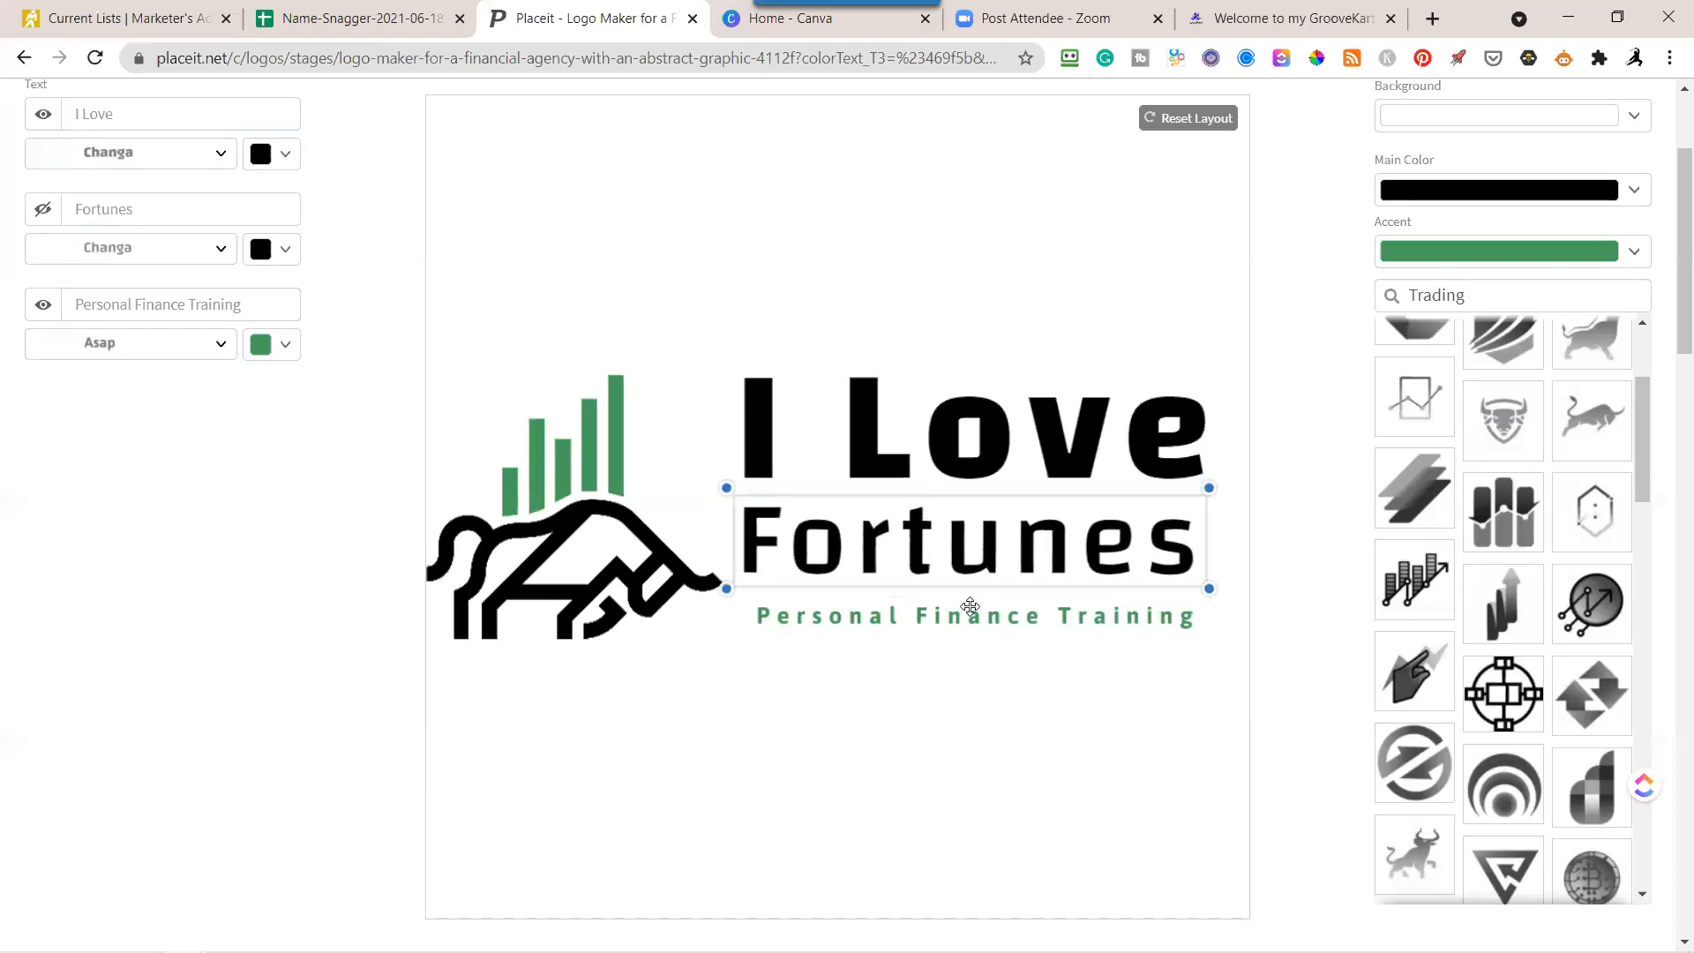
left_click(1299, 223)
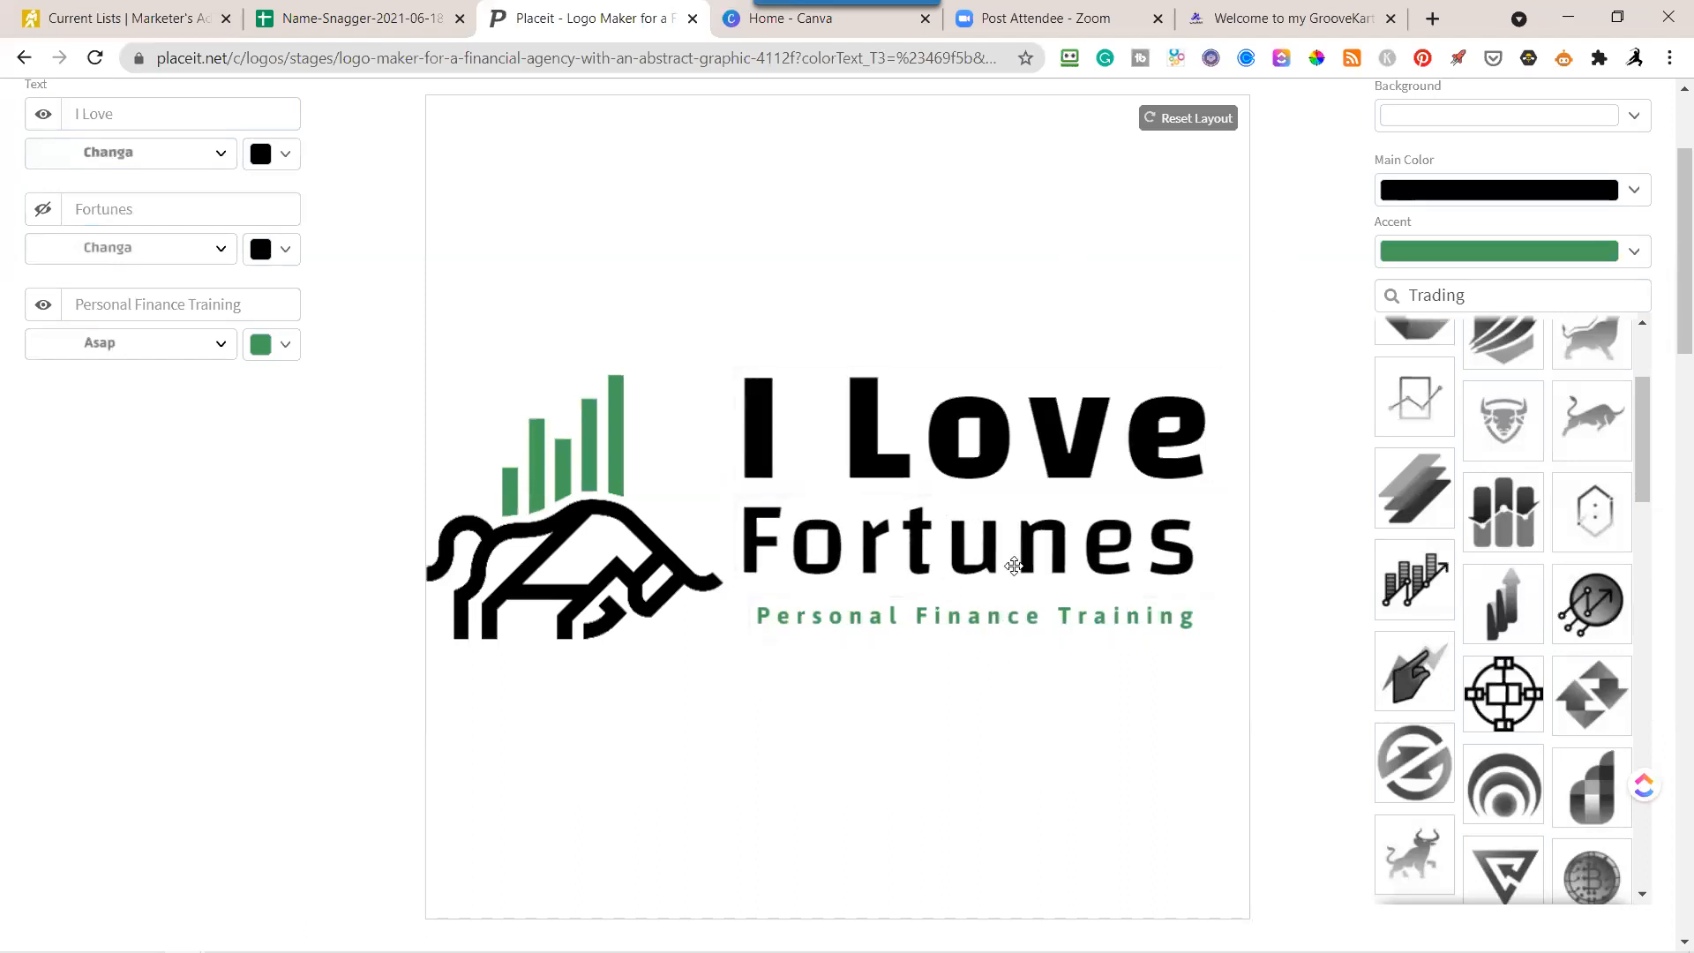
Try green shades on the "I Love" text and return it to black.
left_click(980, 458)
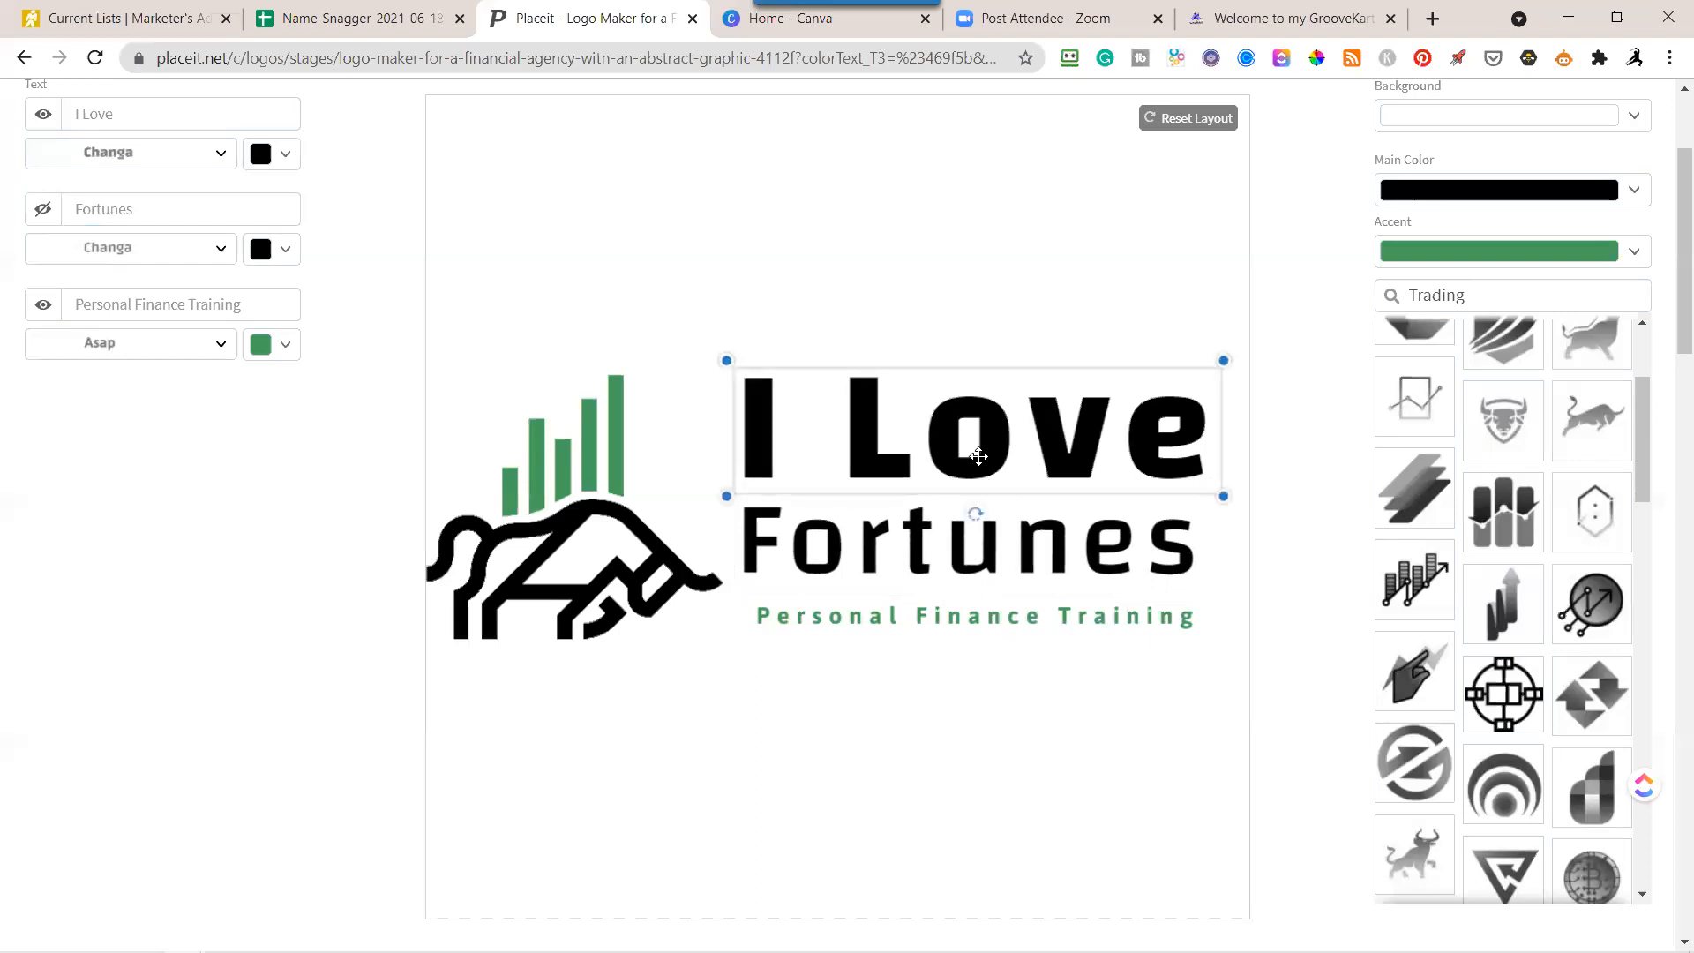
left_click(283, 157)
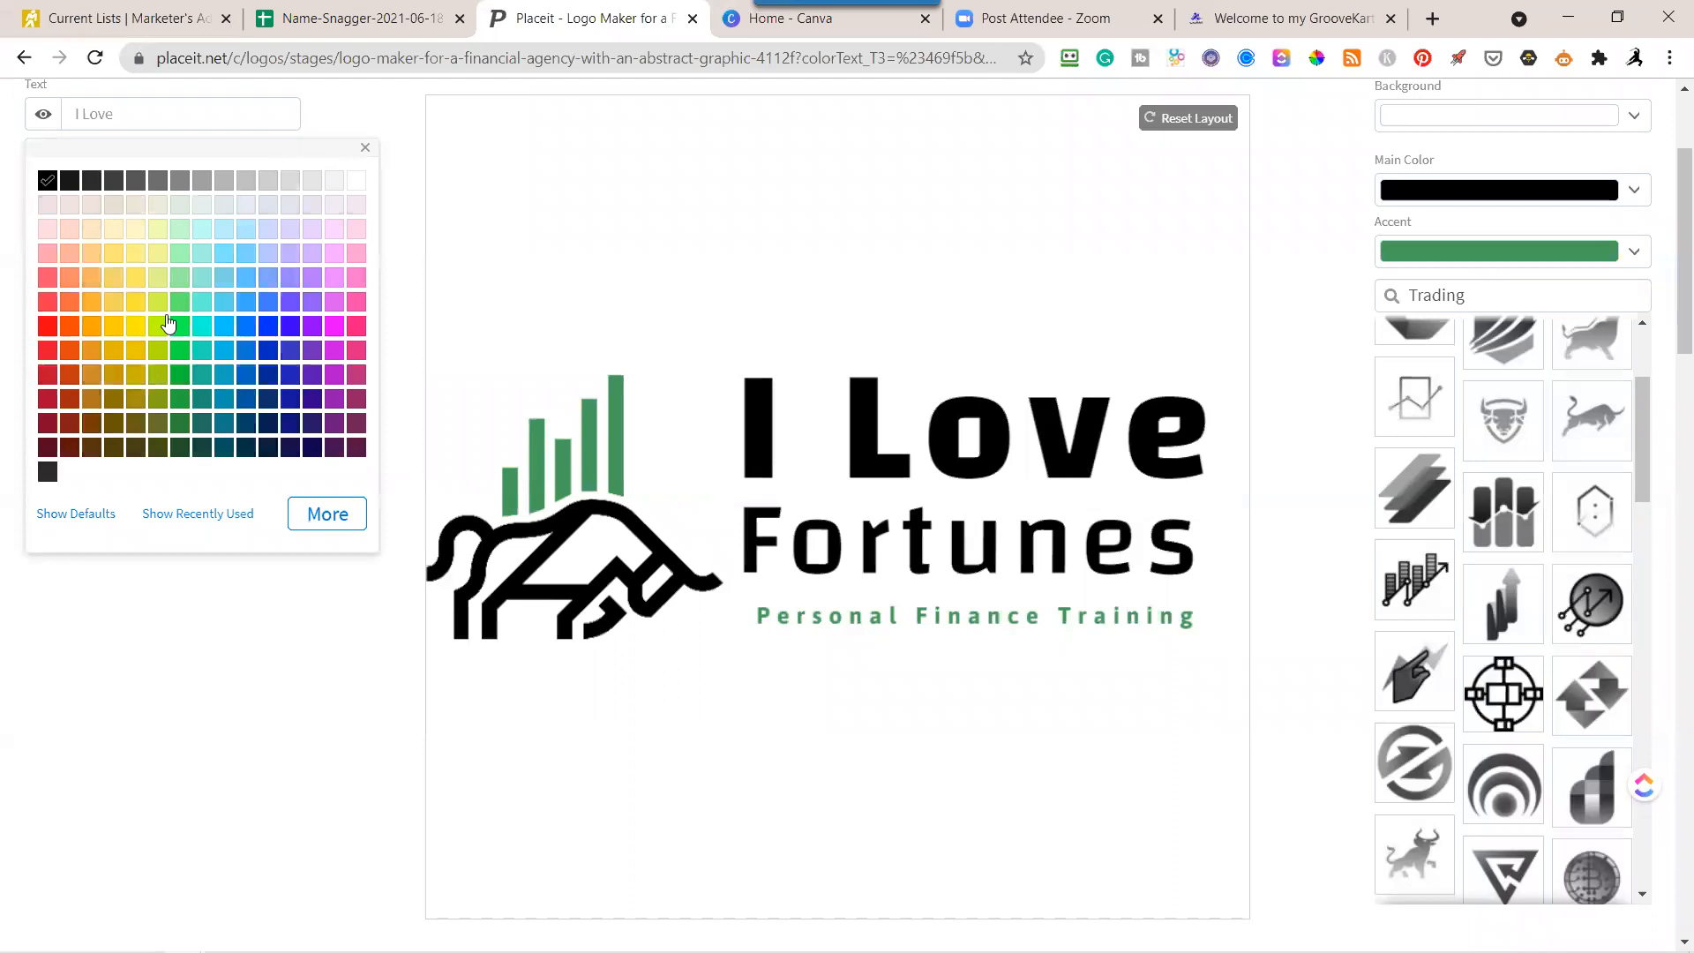
left_click(179, 379)
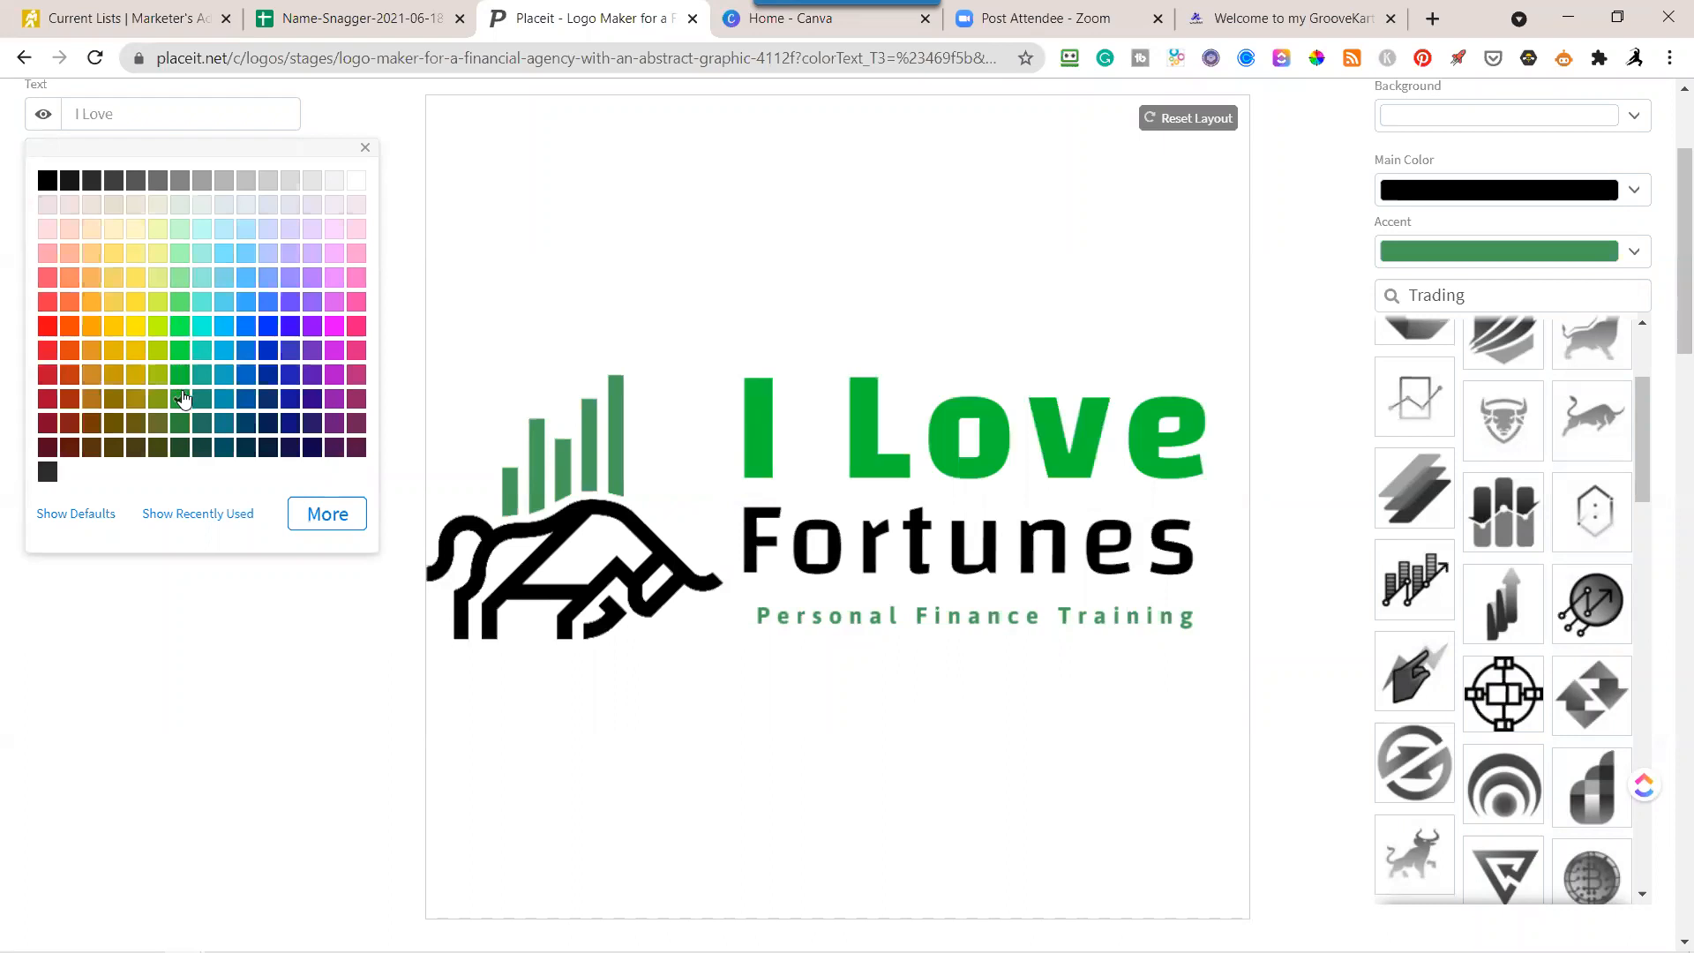
left_click(184, 399)
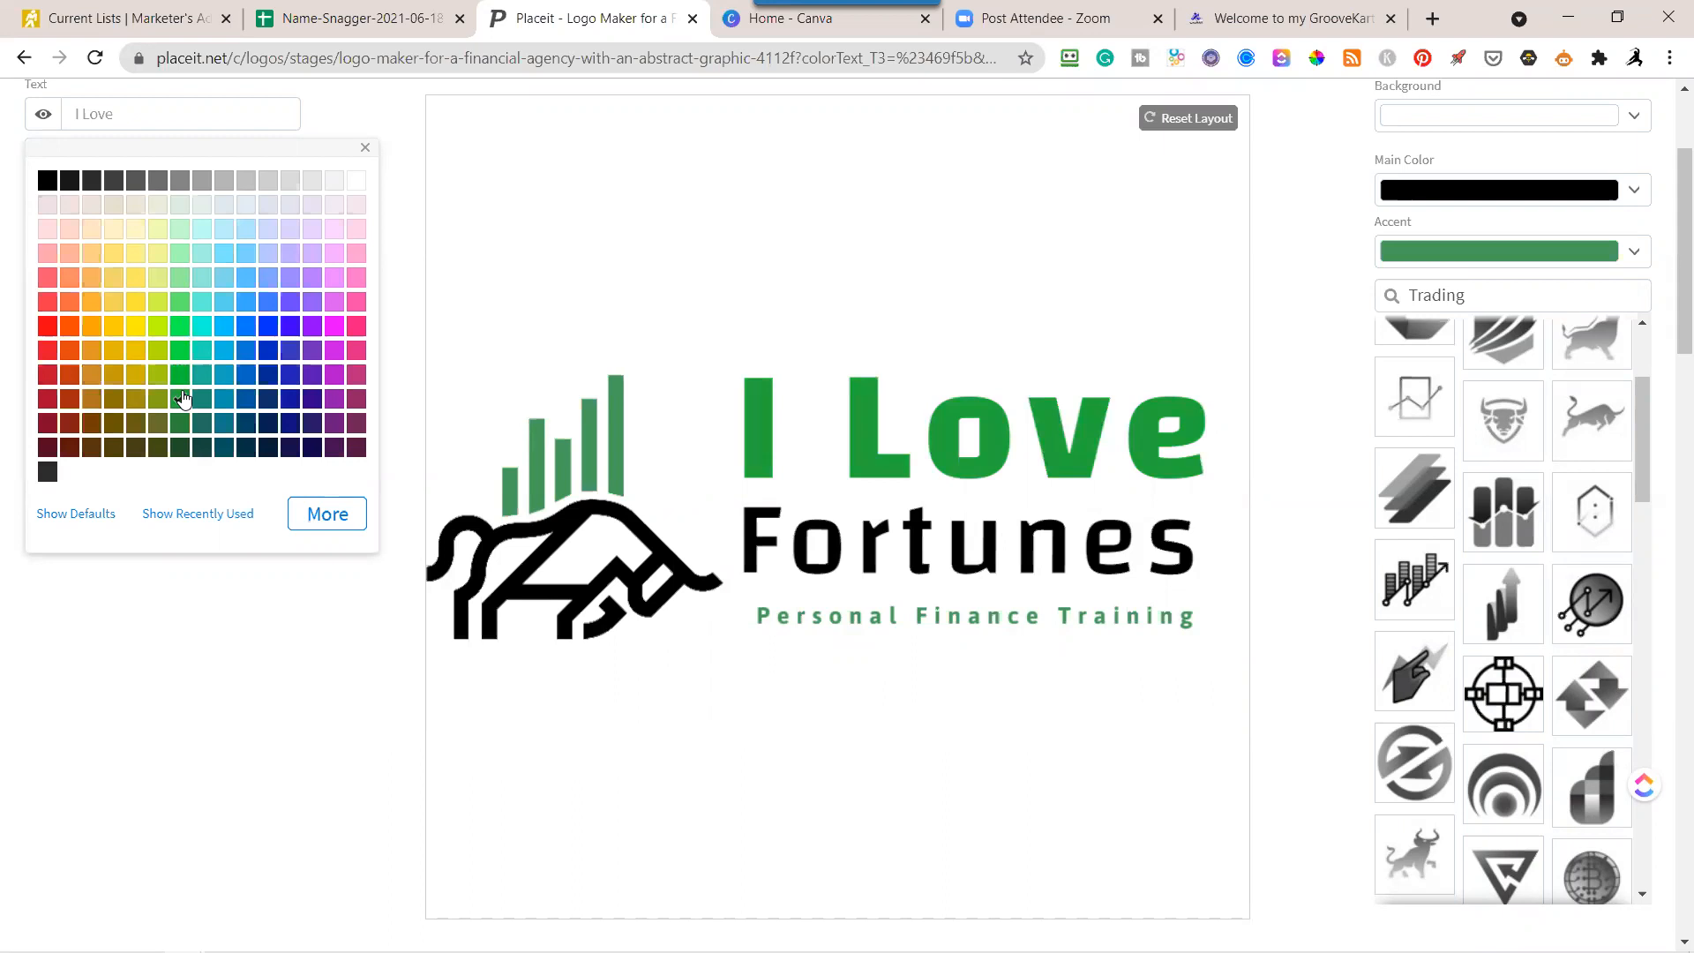
left_click(48, 182)
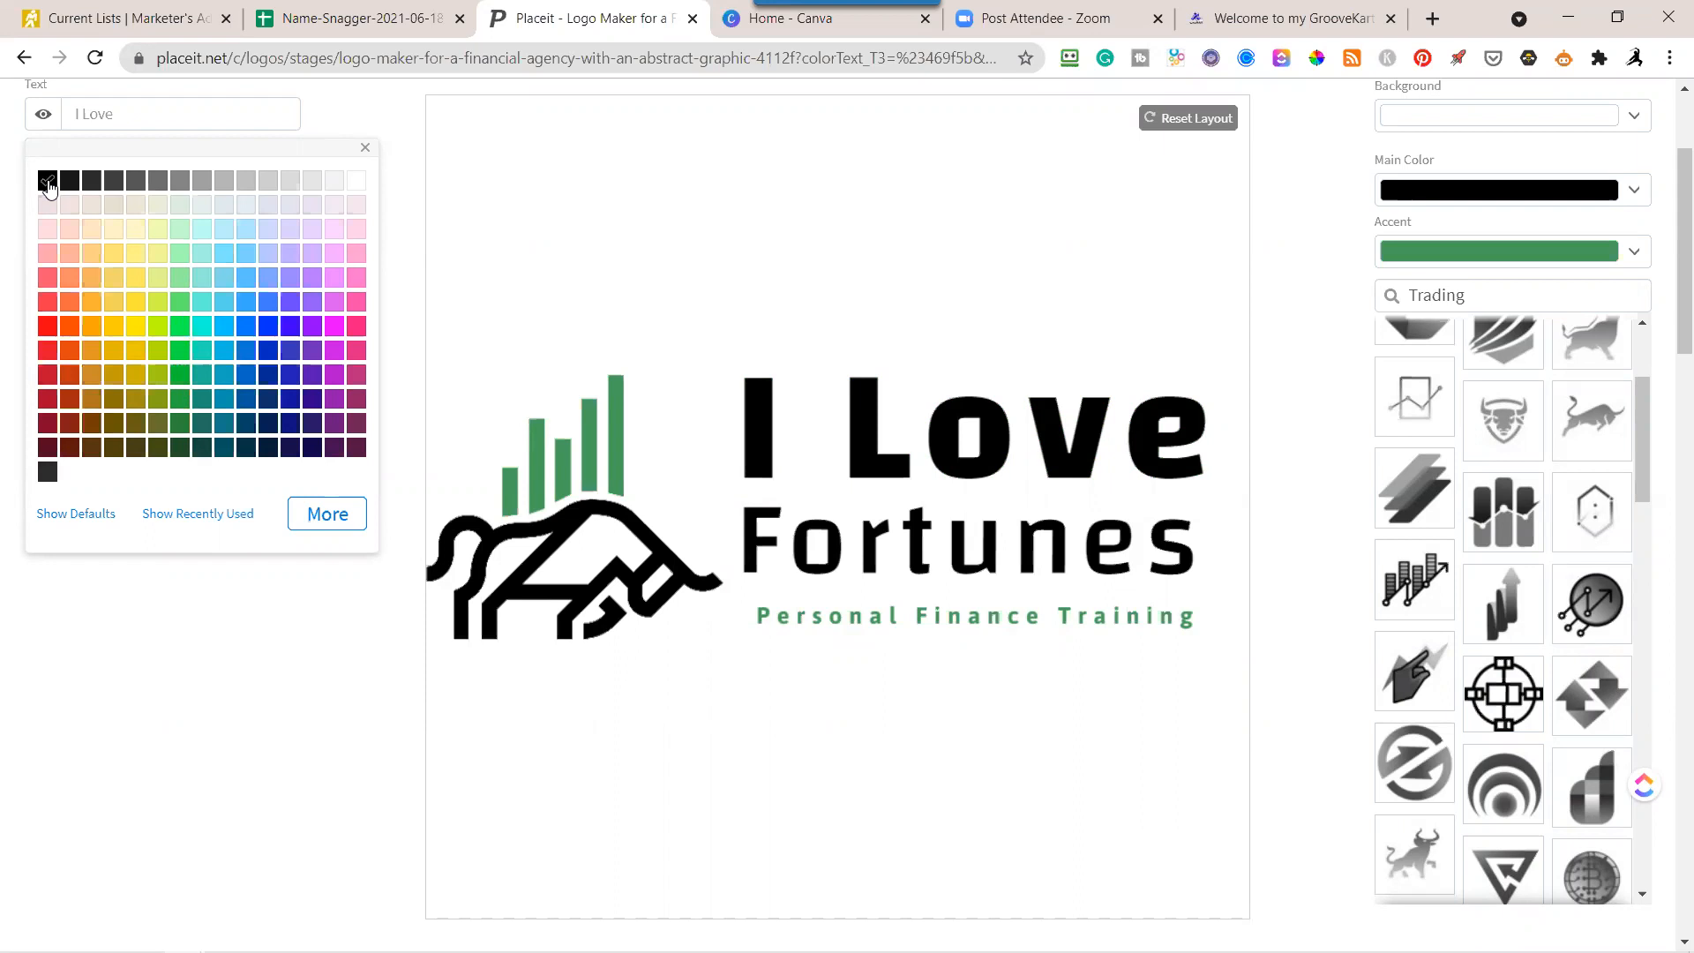
left_click(364, 148)
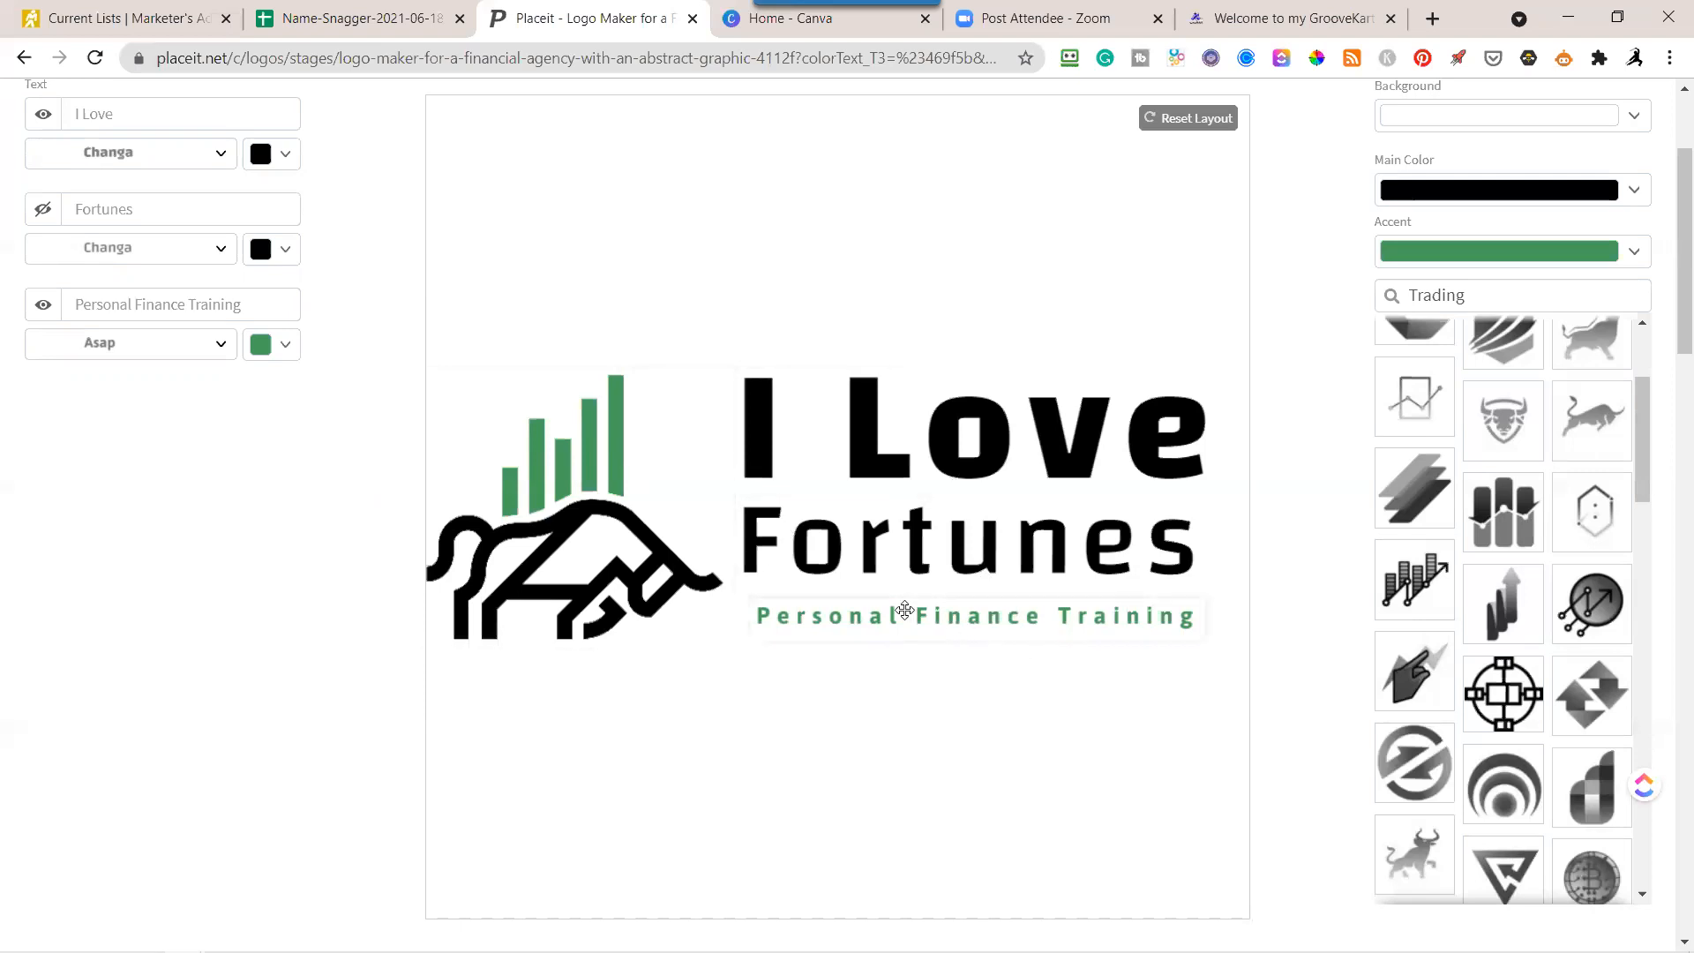
Download the horizontal logo with the stacked black "I Love Fortunes" text and green tagline.
scroll(877, 613, "up", 2)
scroll(867, 643, "down", 2)
scroll(1356, 395, "up", 3)
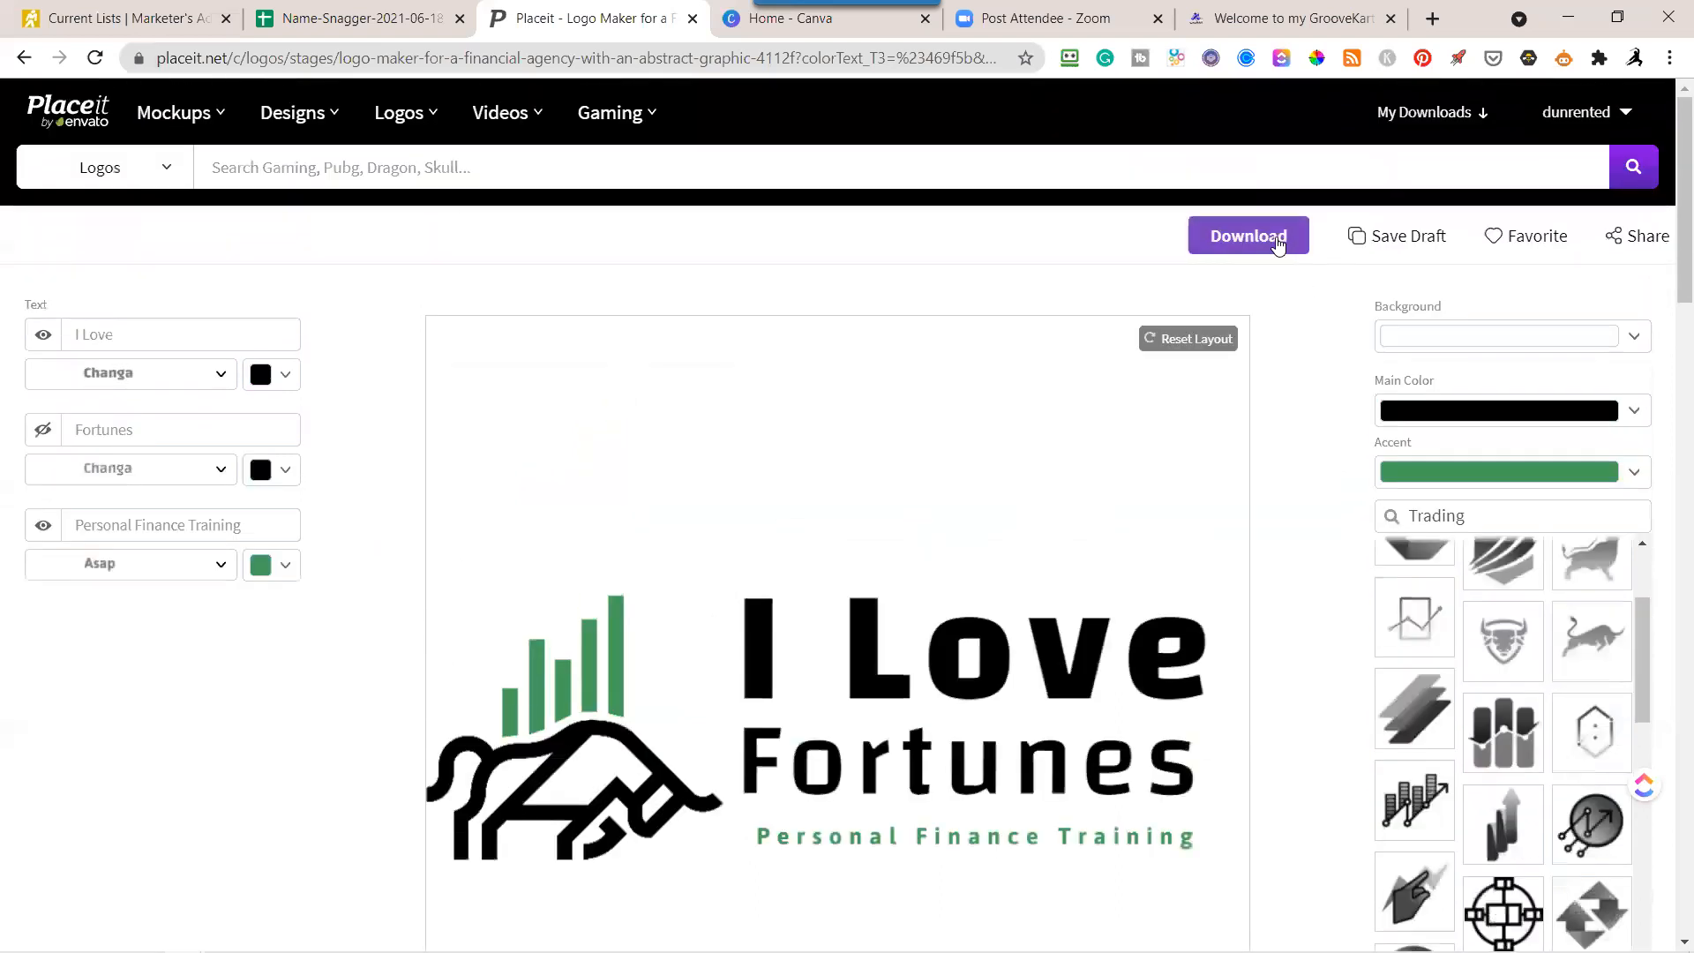
left_click(1277, 245)
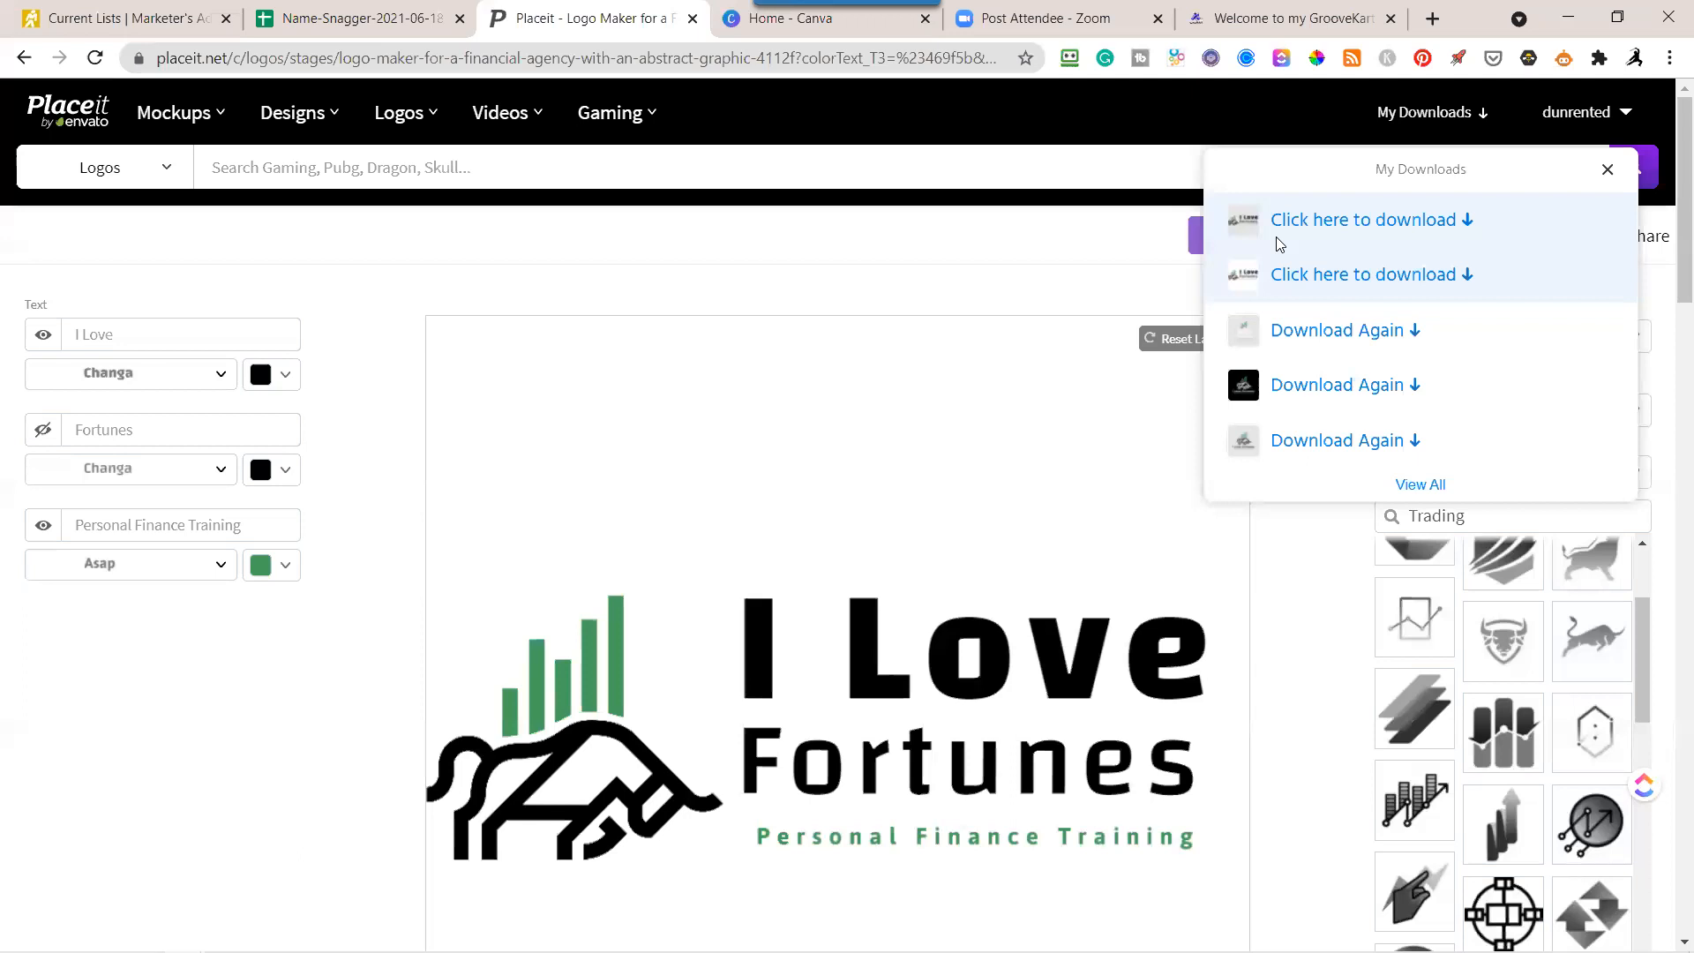
Save both generated files of the black-text horizontal logo, then close their image previews and the downloads list.
left_click(1312, 291)
left_click(1327, 221)
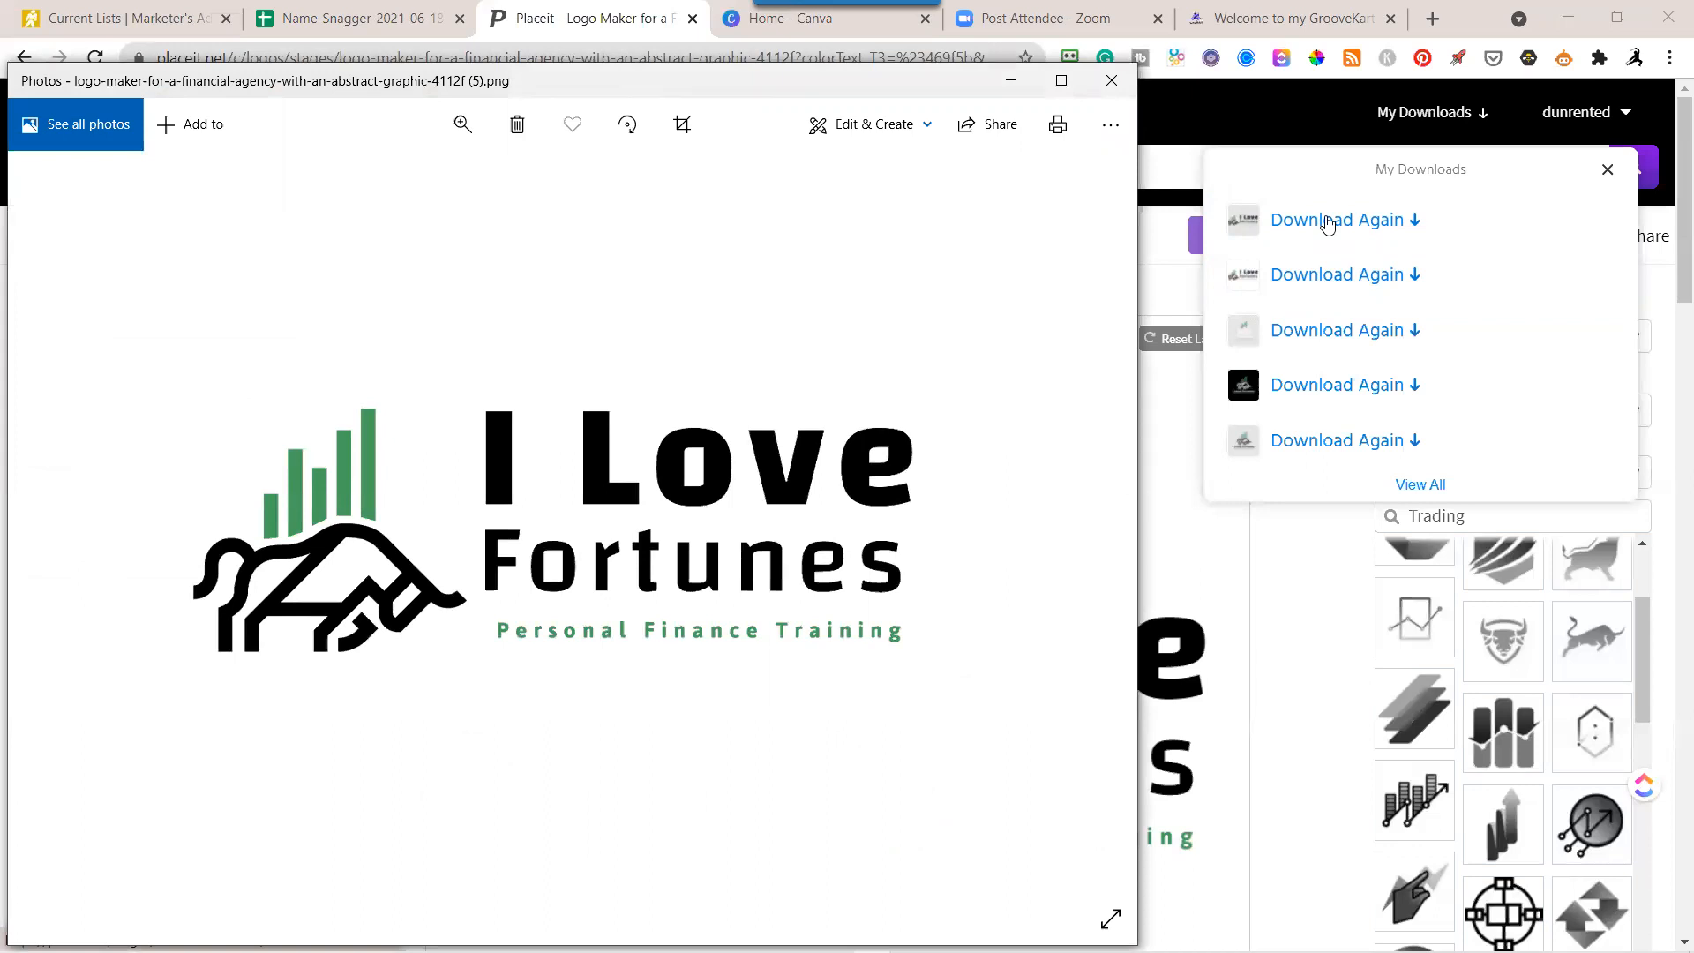
left_click(1111, 81)
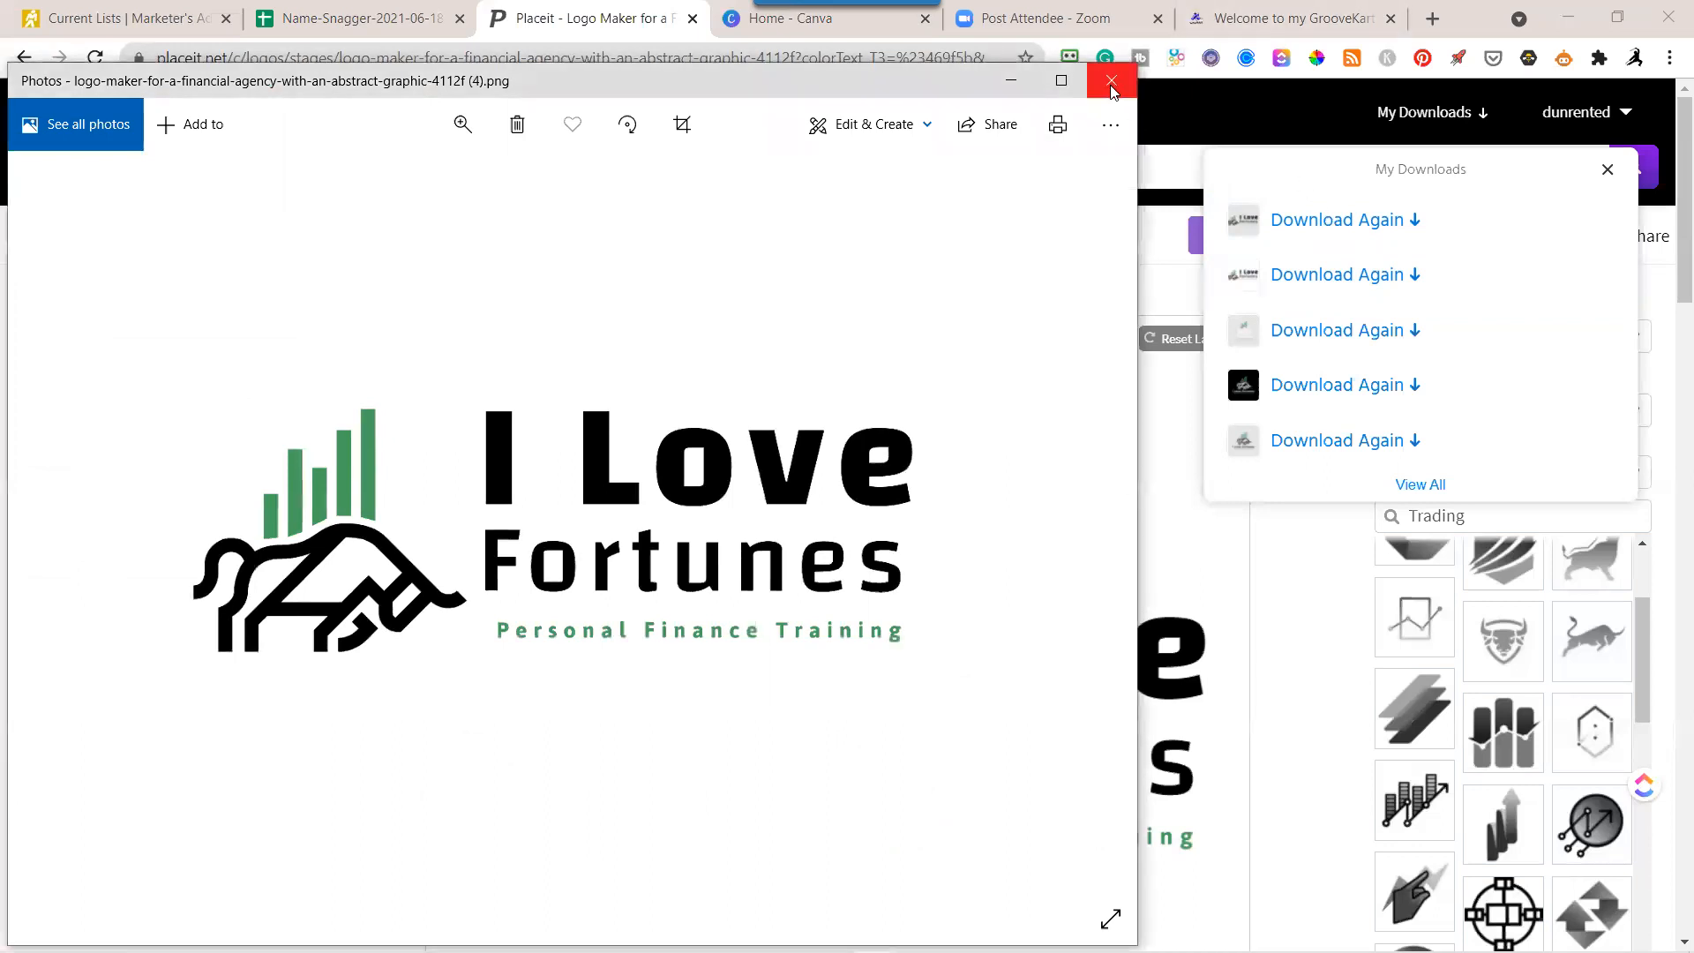
left_click(1111, 81)
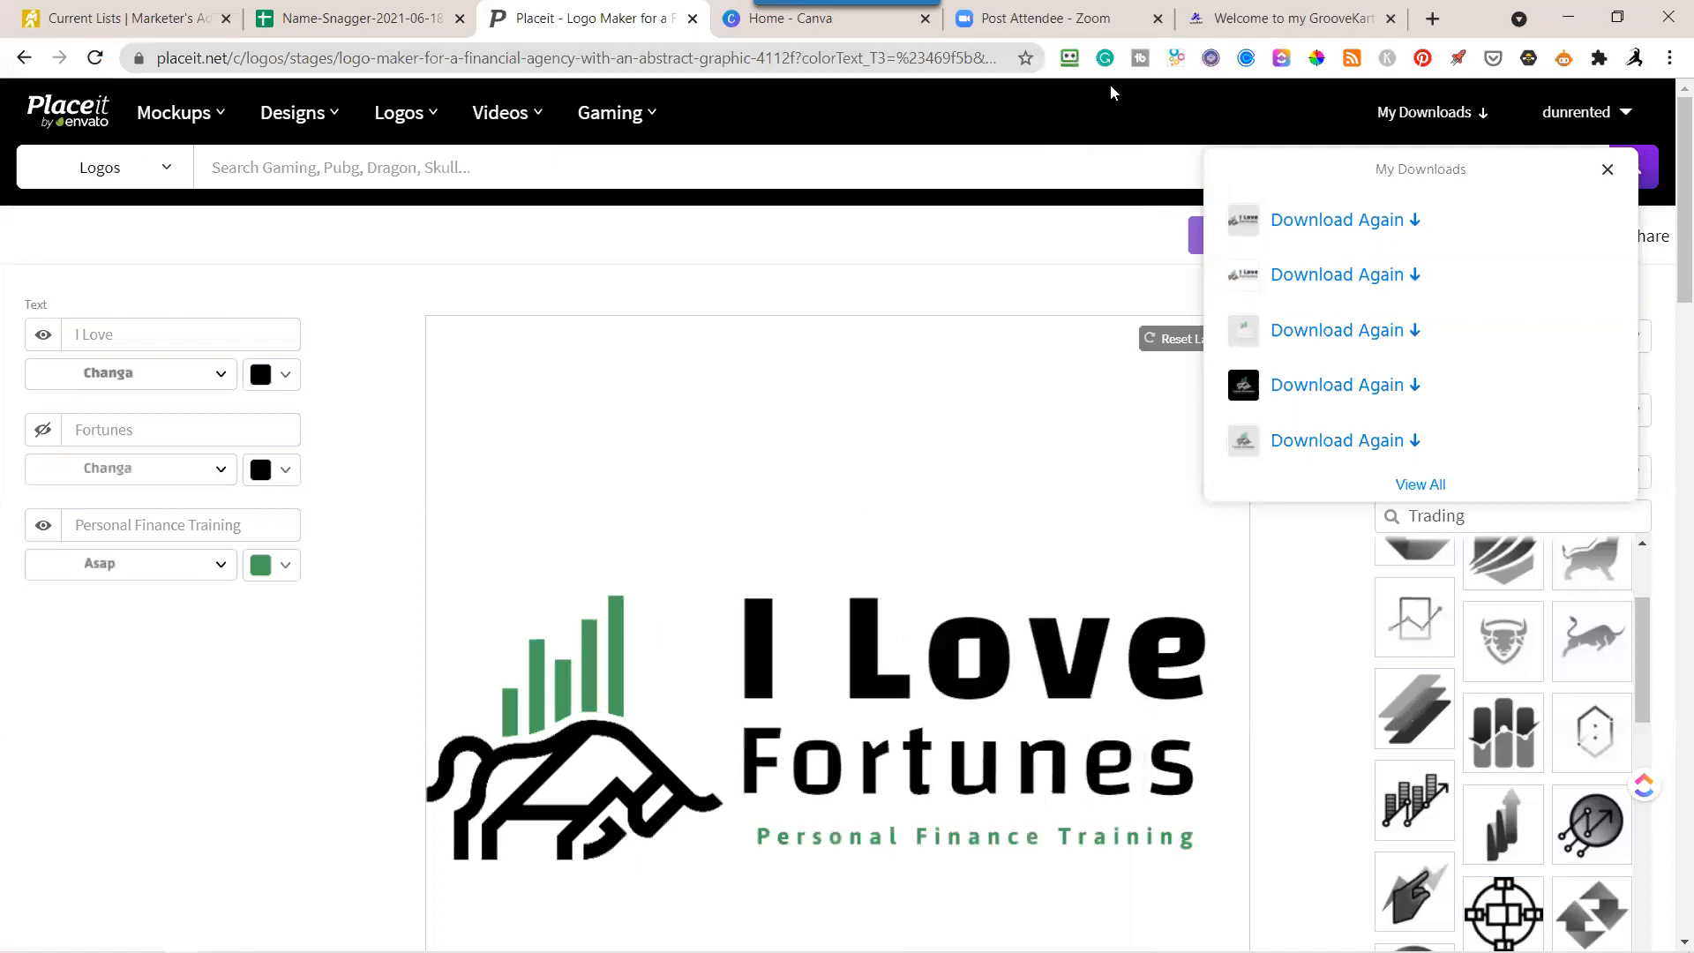
left_click(1606, 169)
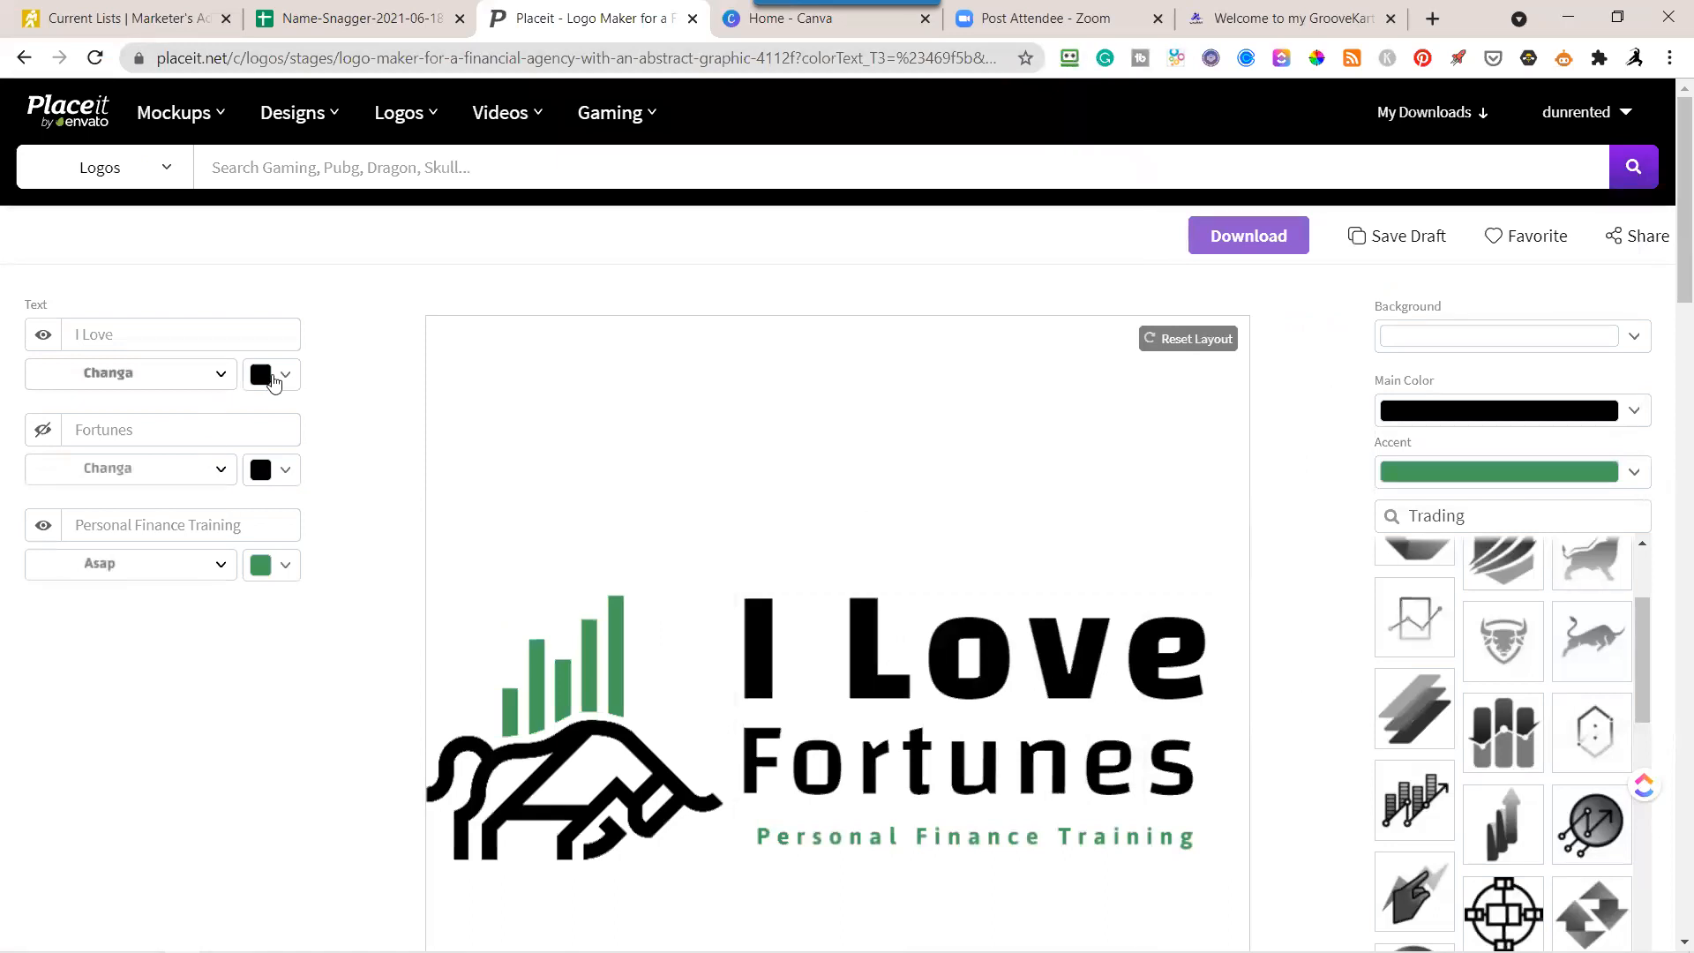
Change the color of both the "I Love" and "Fortunes" text to white.
left_click(282, 375)
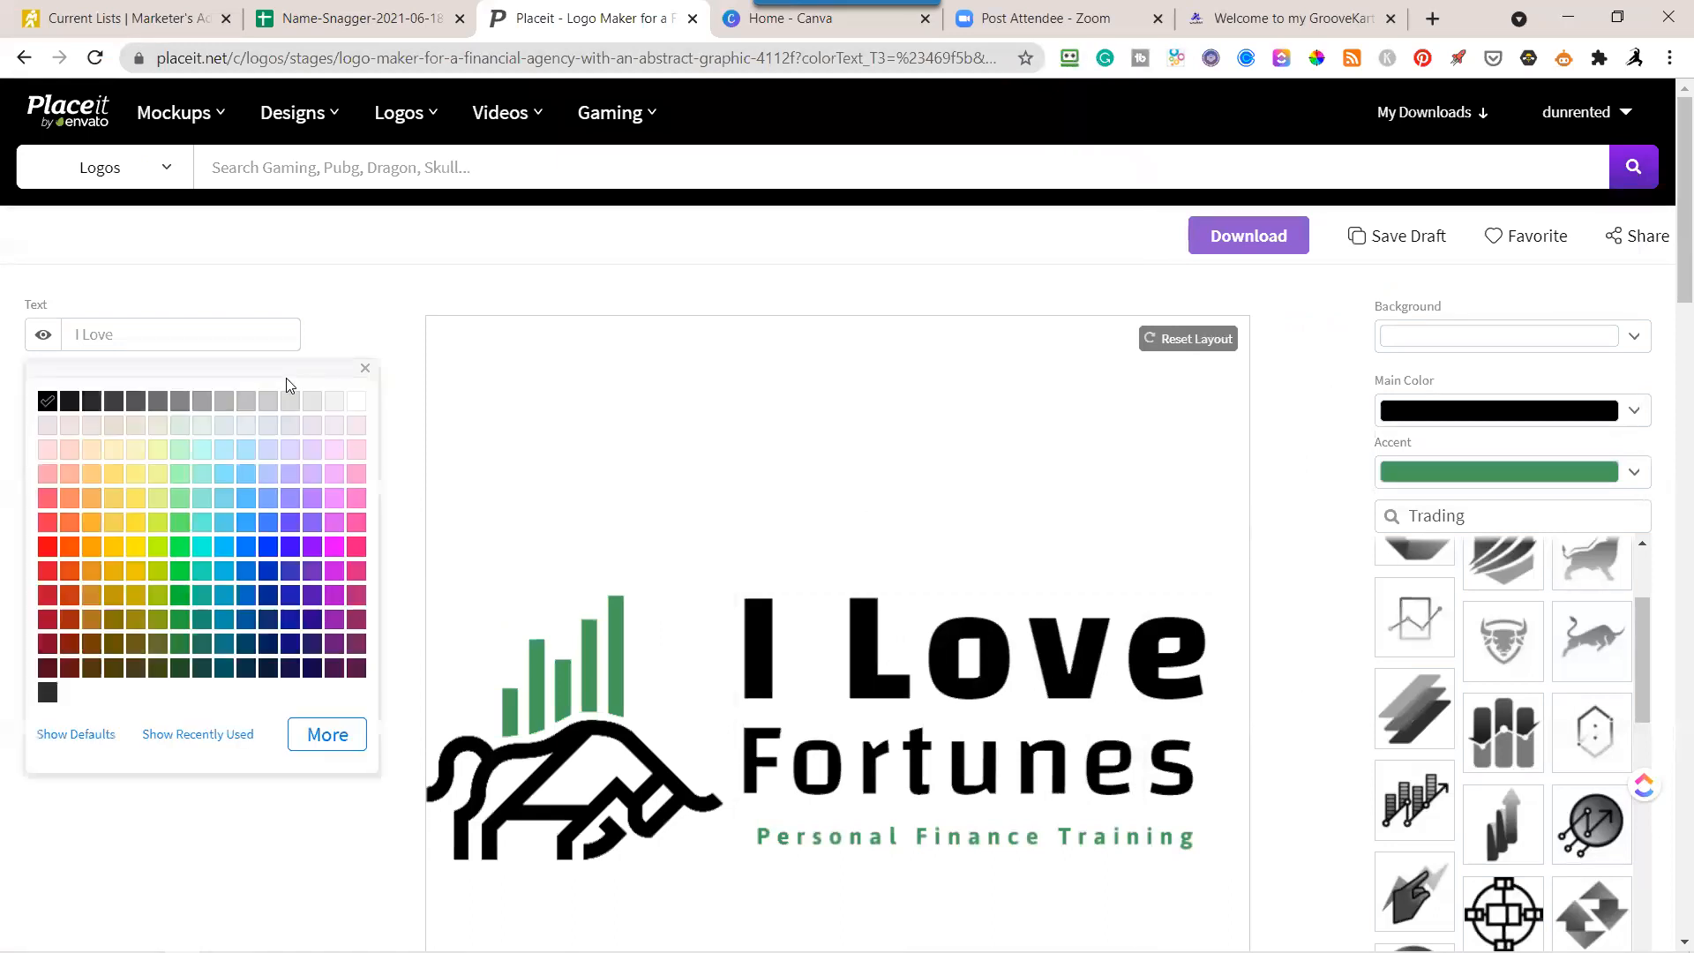
left_click(357, 403)
left_click(399, 418)
left_click(292, 505)
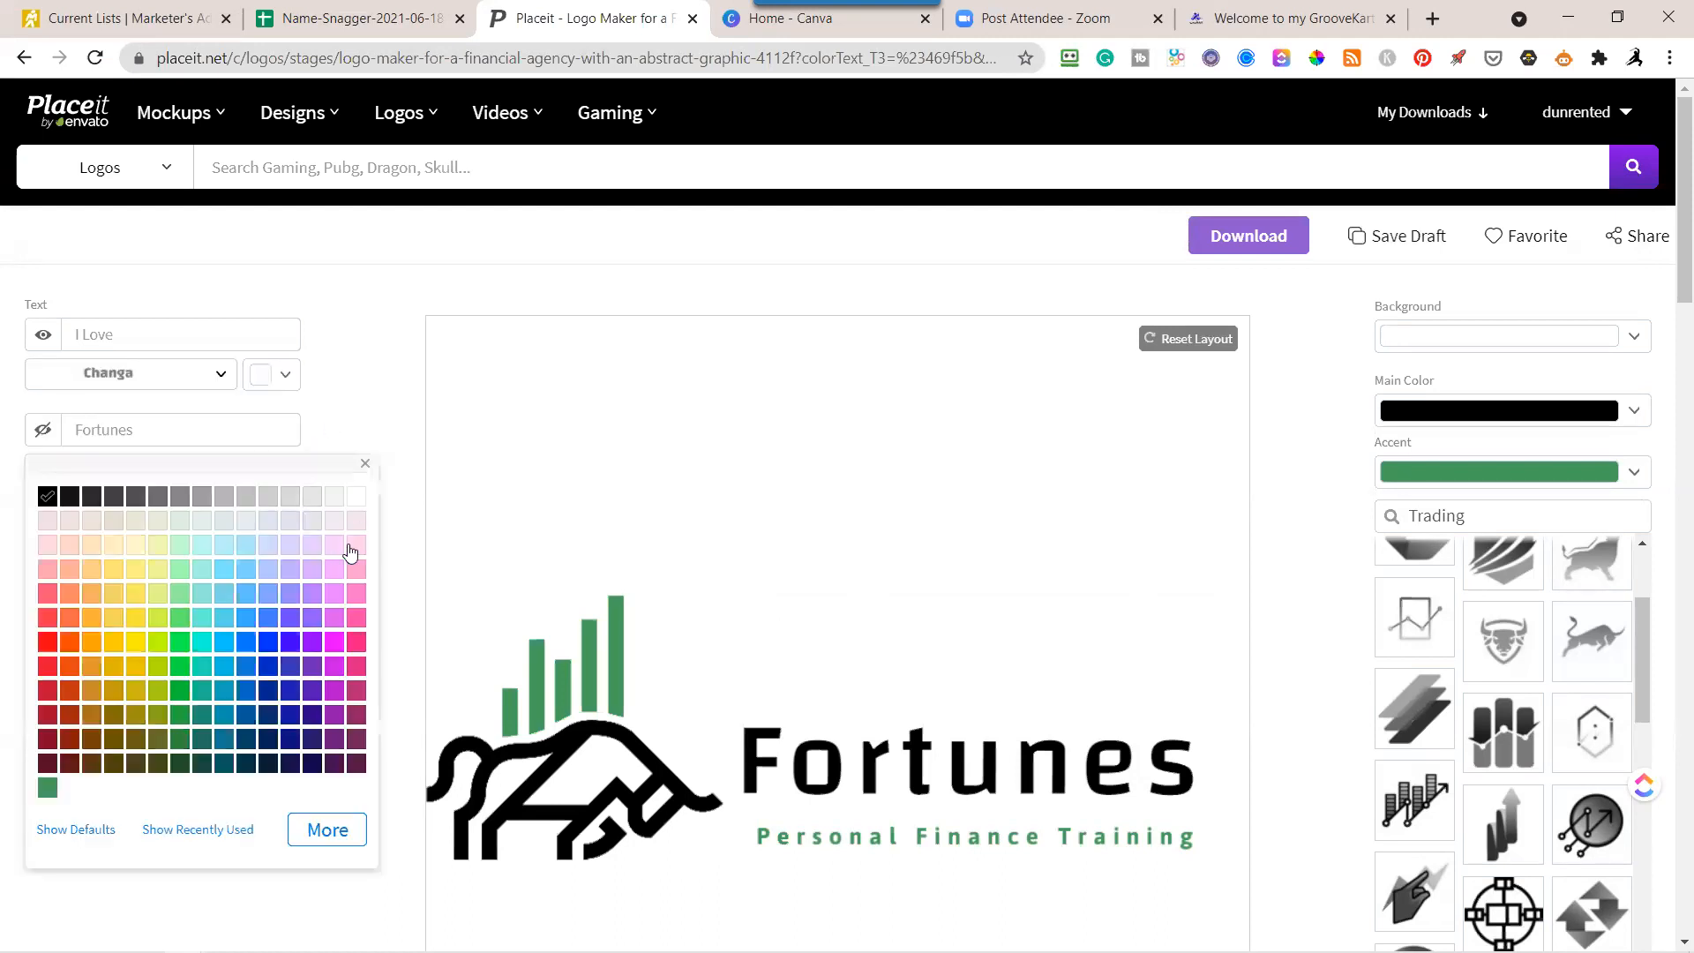
left_click(355, 501)
Set the bull graphic's main color to white and the logo background to black.
left_click(1637, 413)
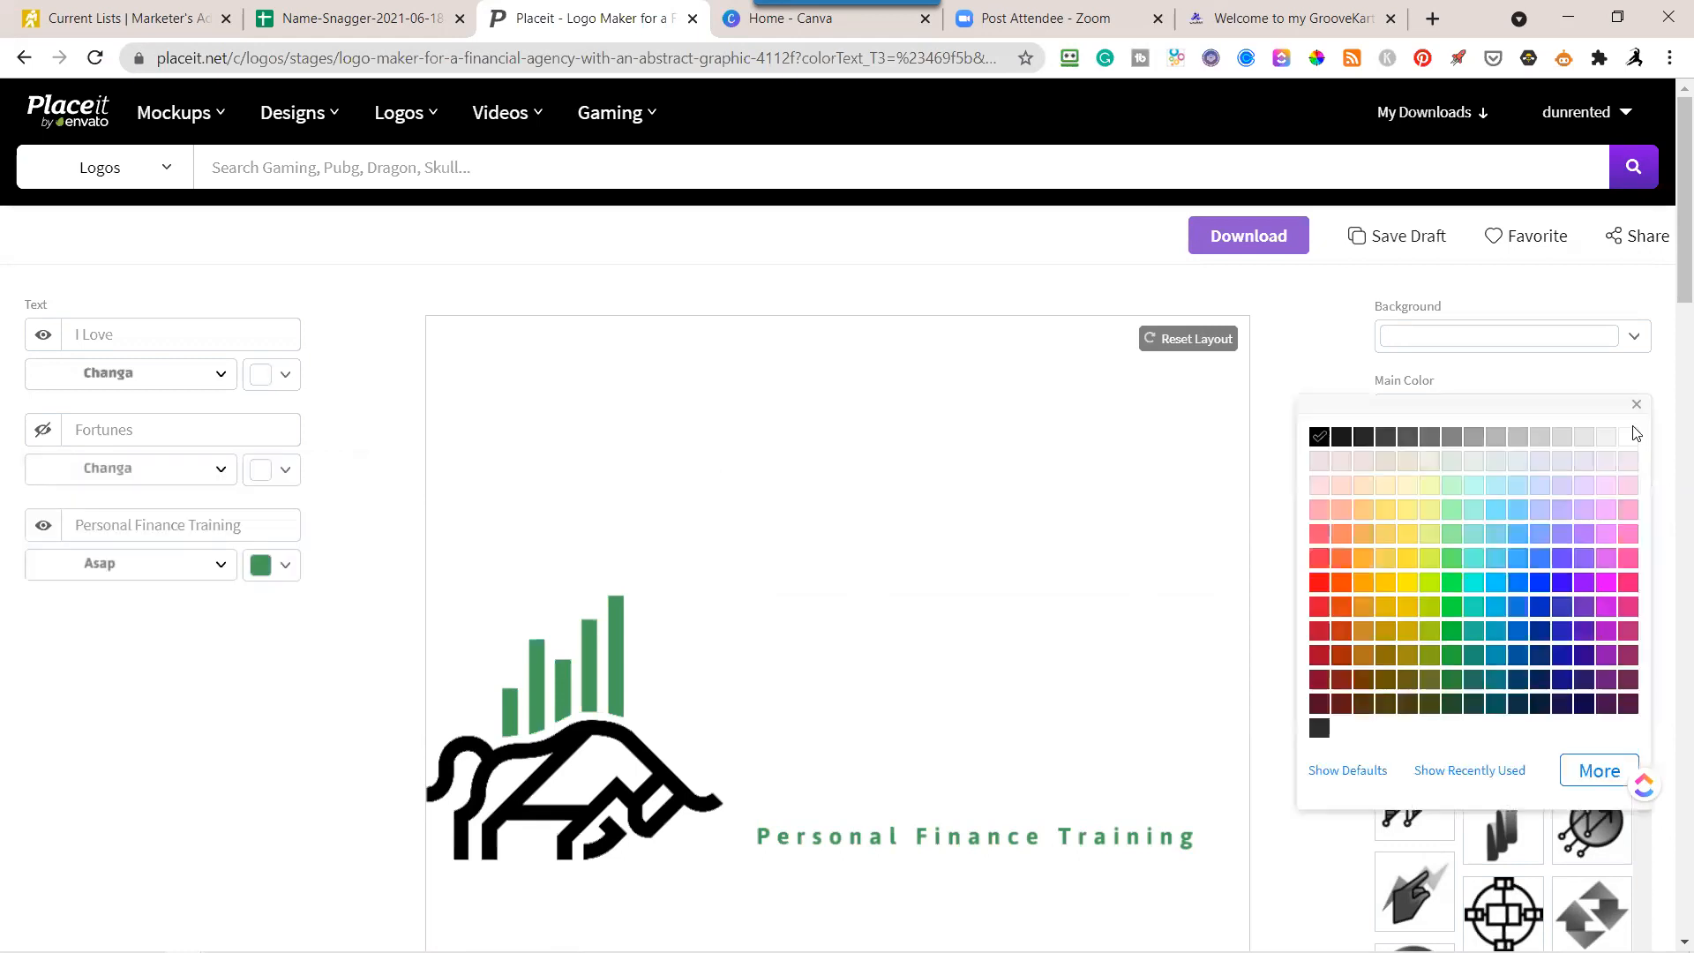
left_click(1629, 439)
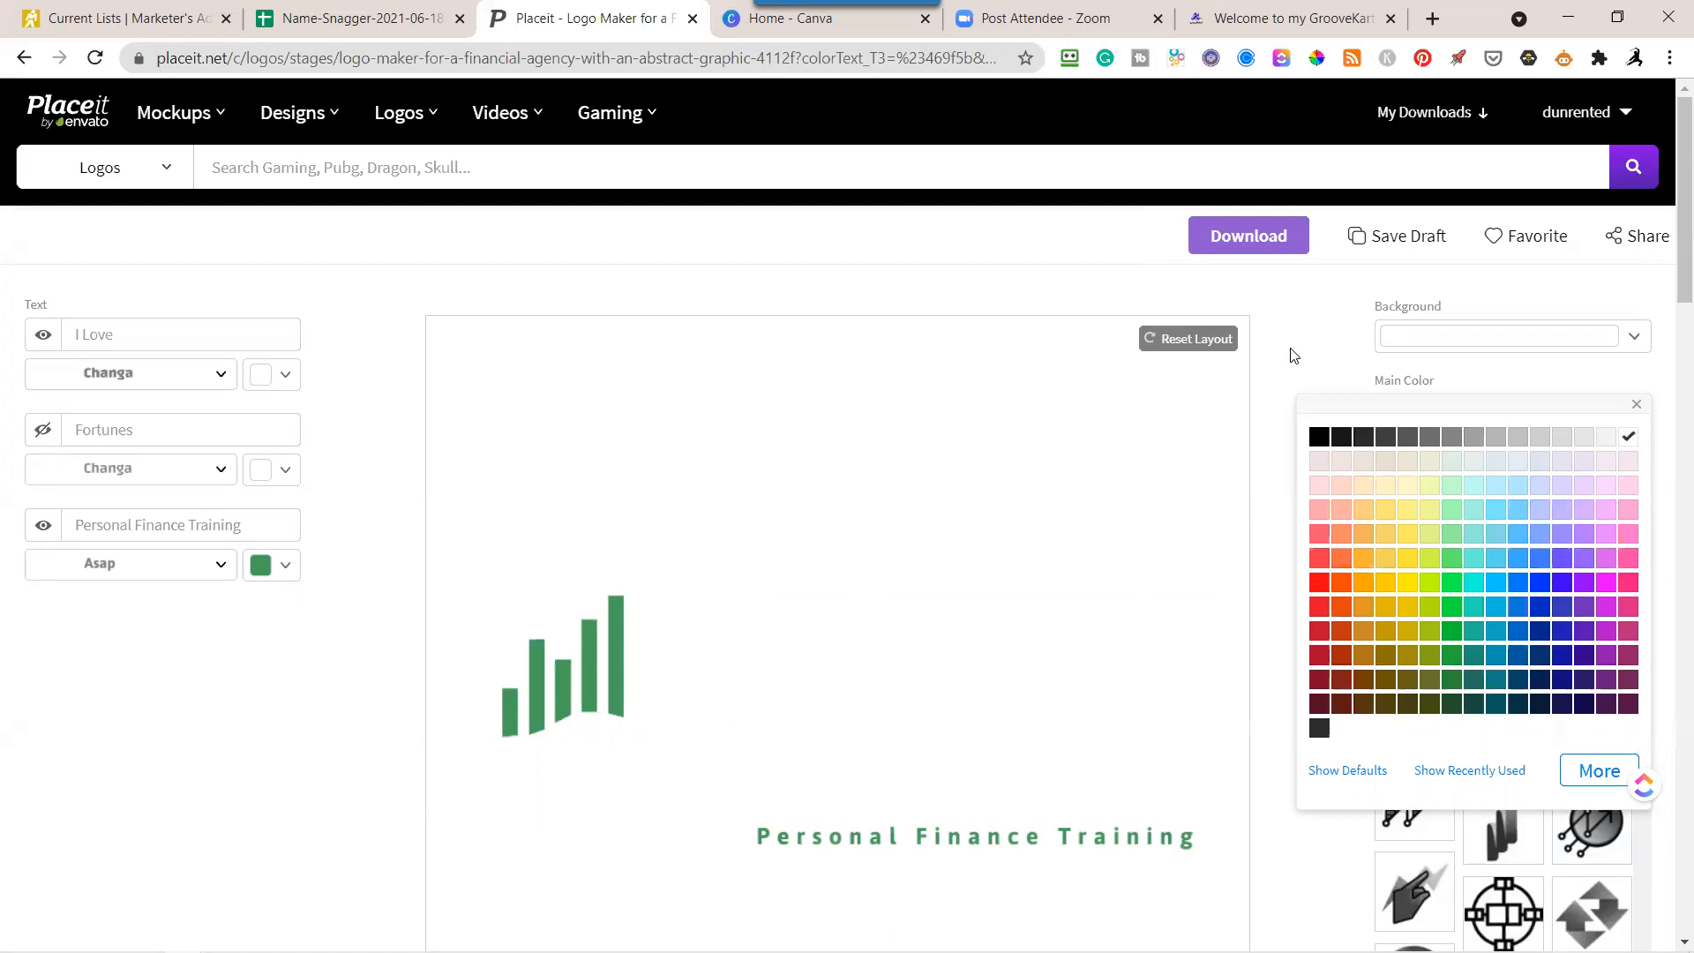
left_click(1310, 298)
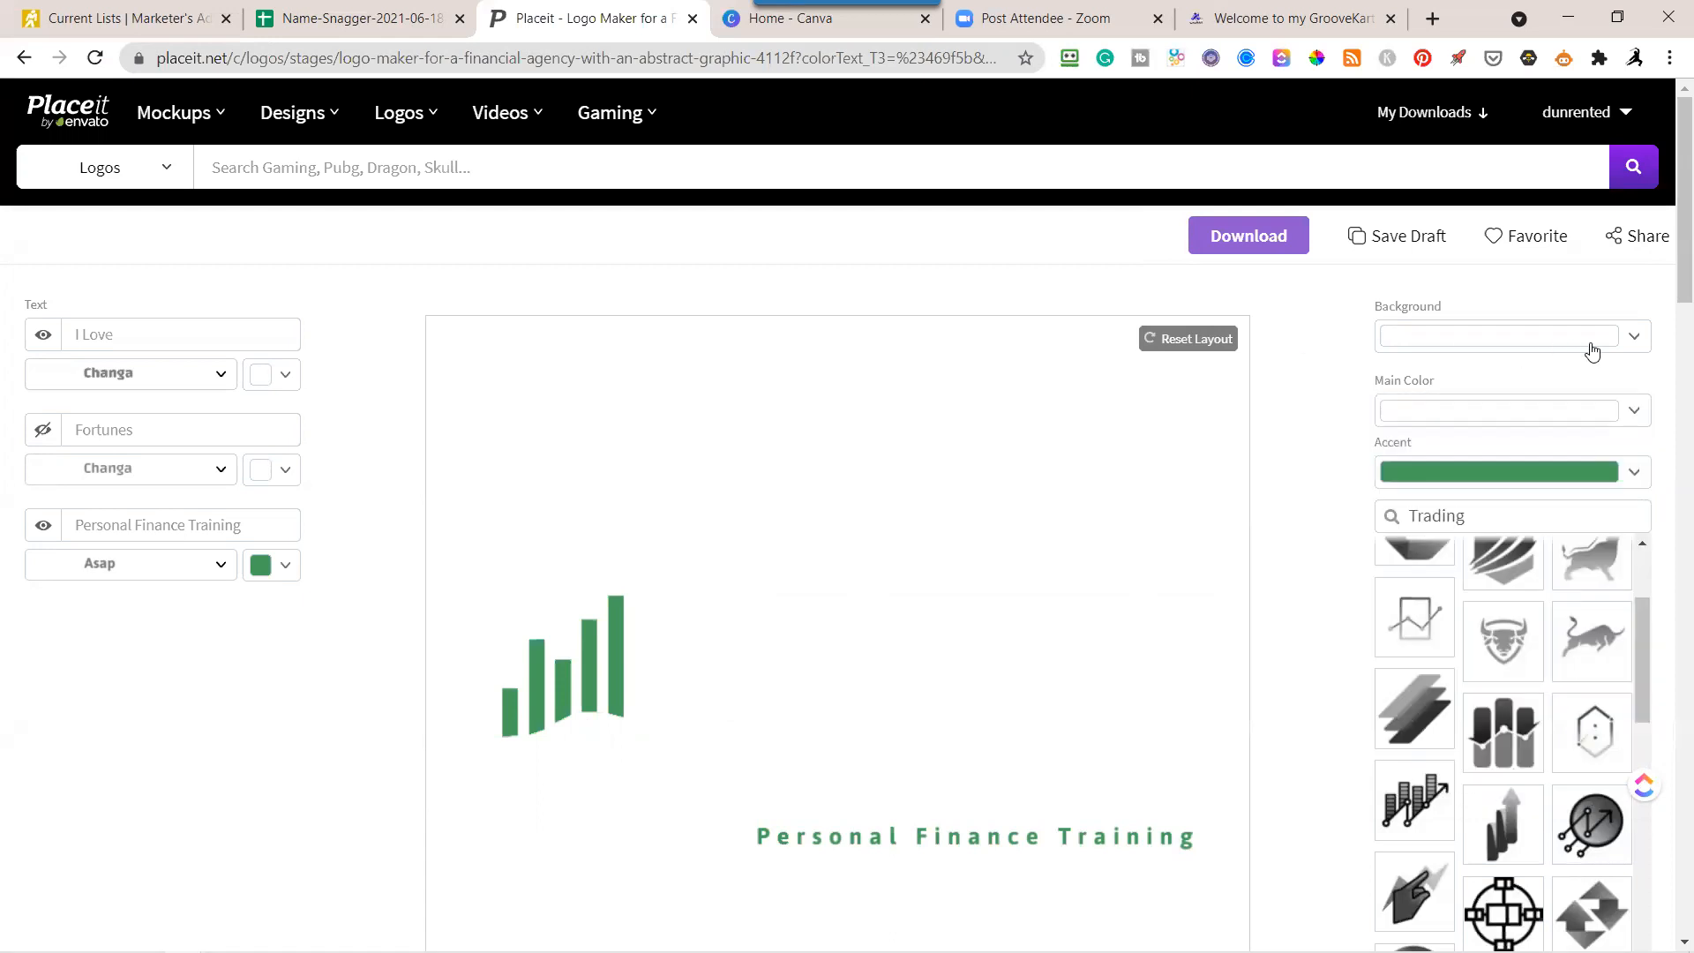
left_click(1632, 345)
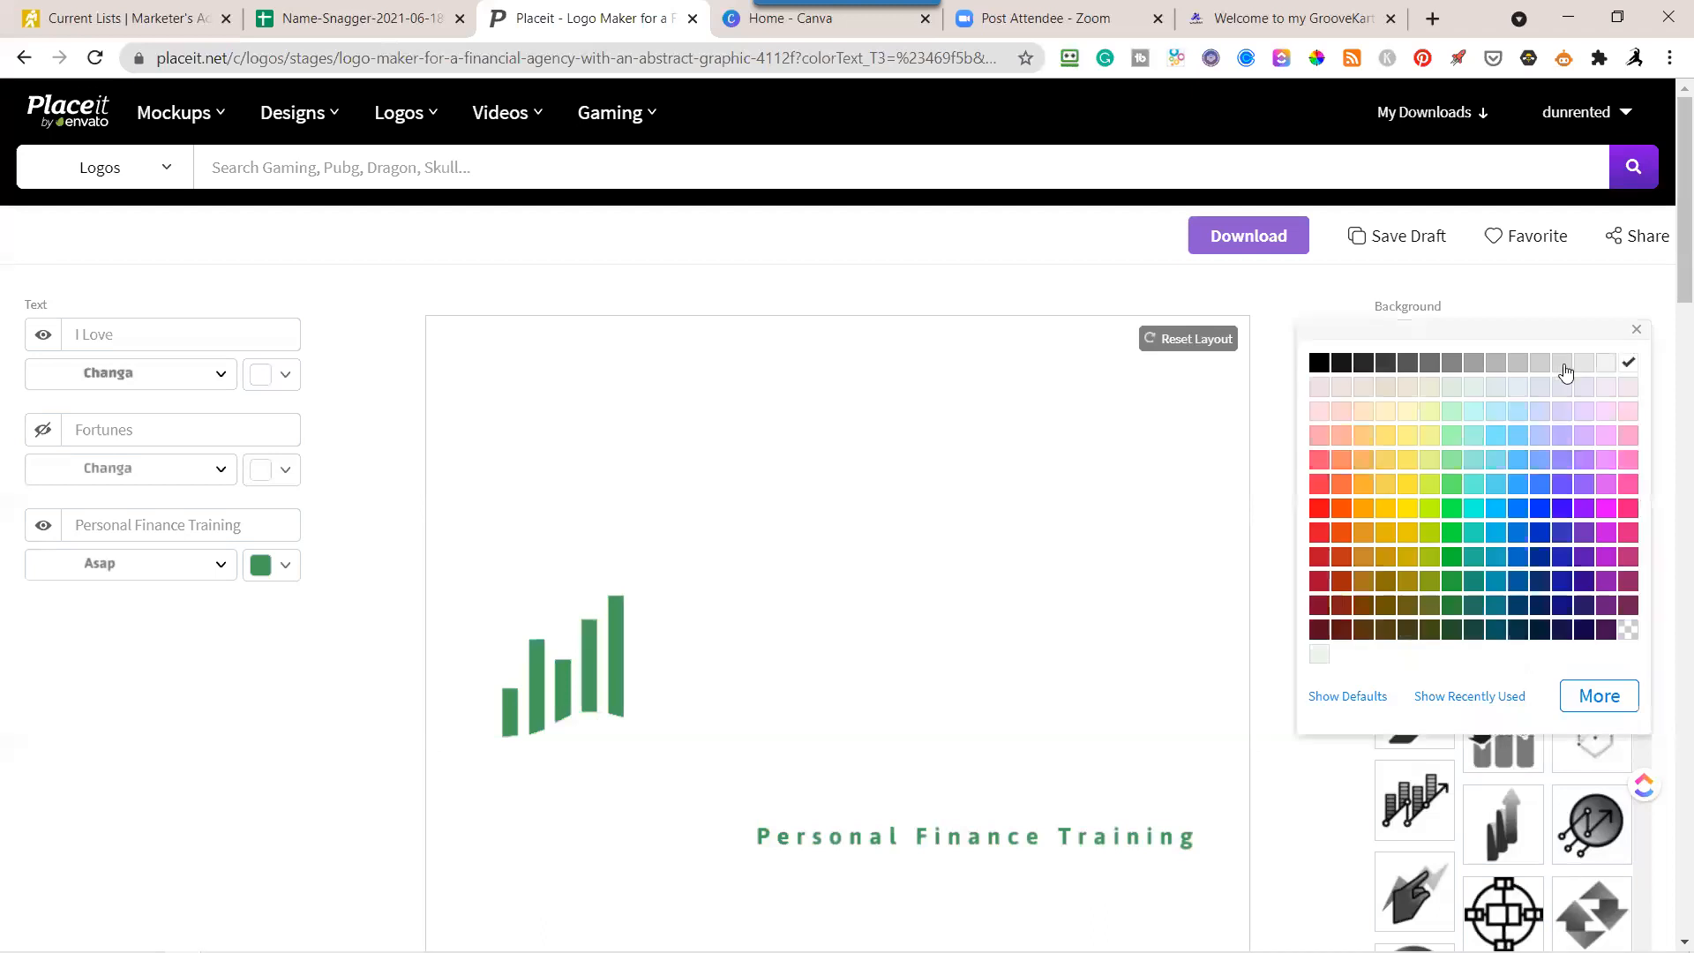
left_click(1319, 364)
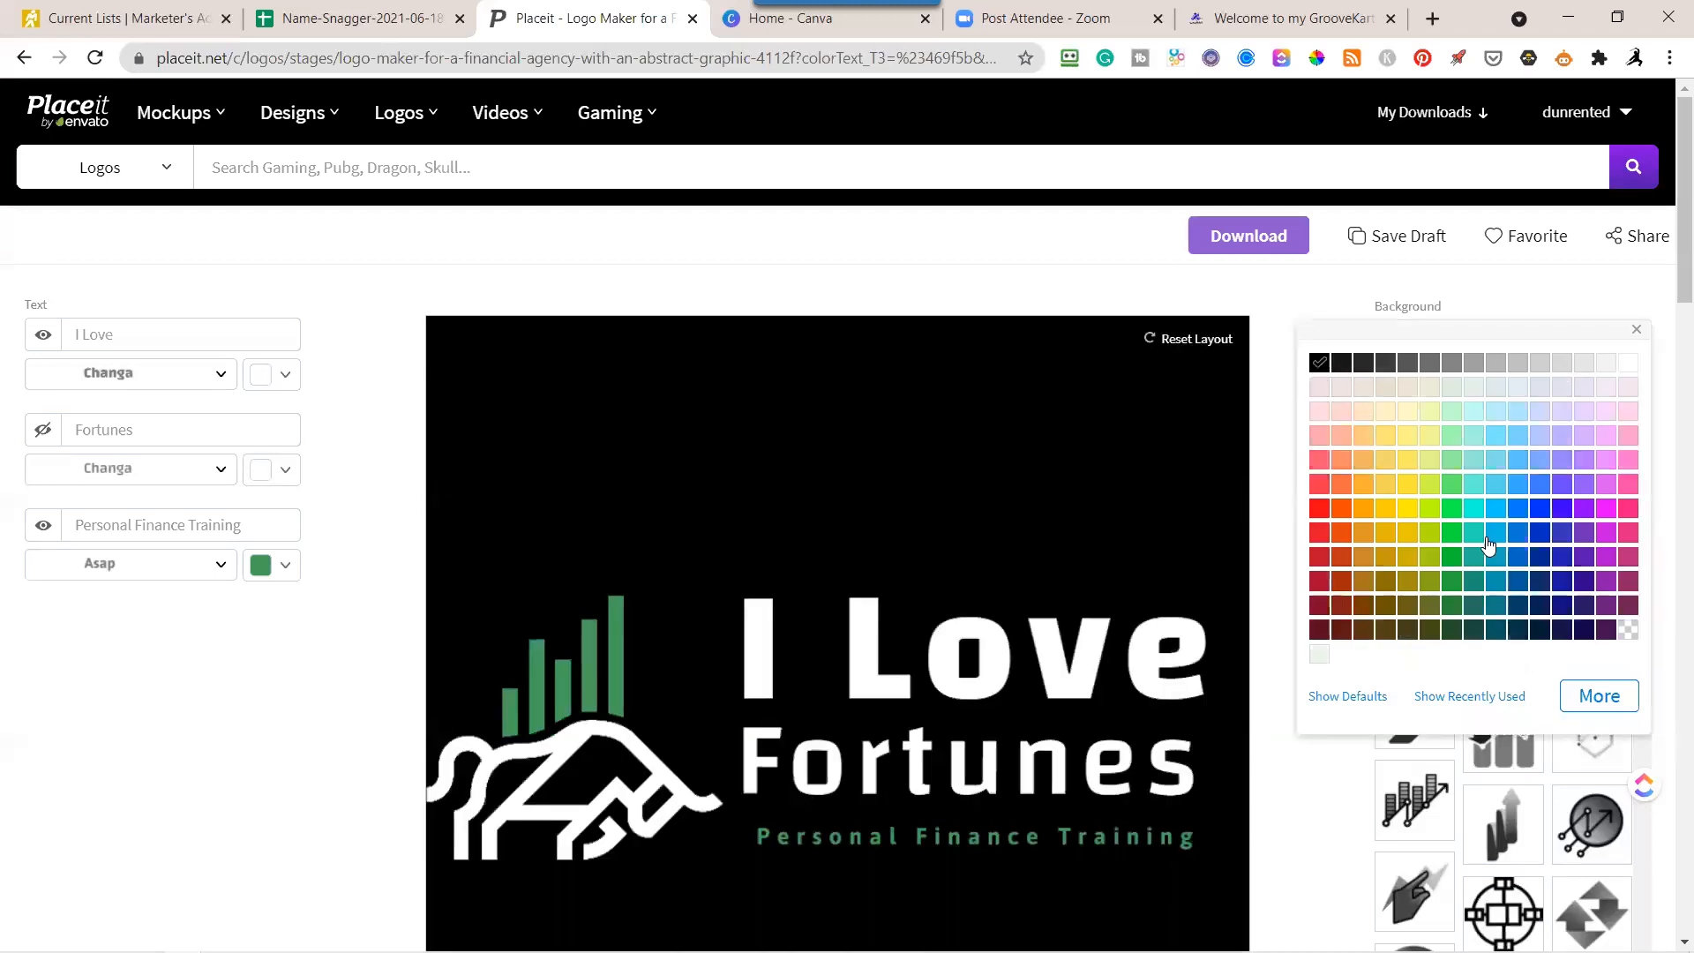
left_click(1308, 289)
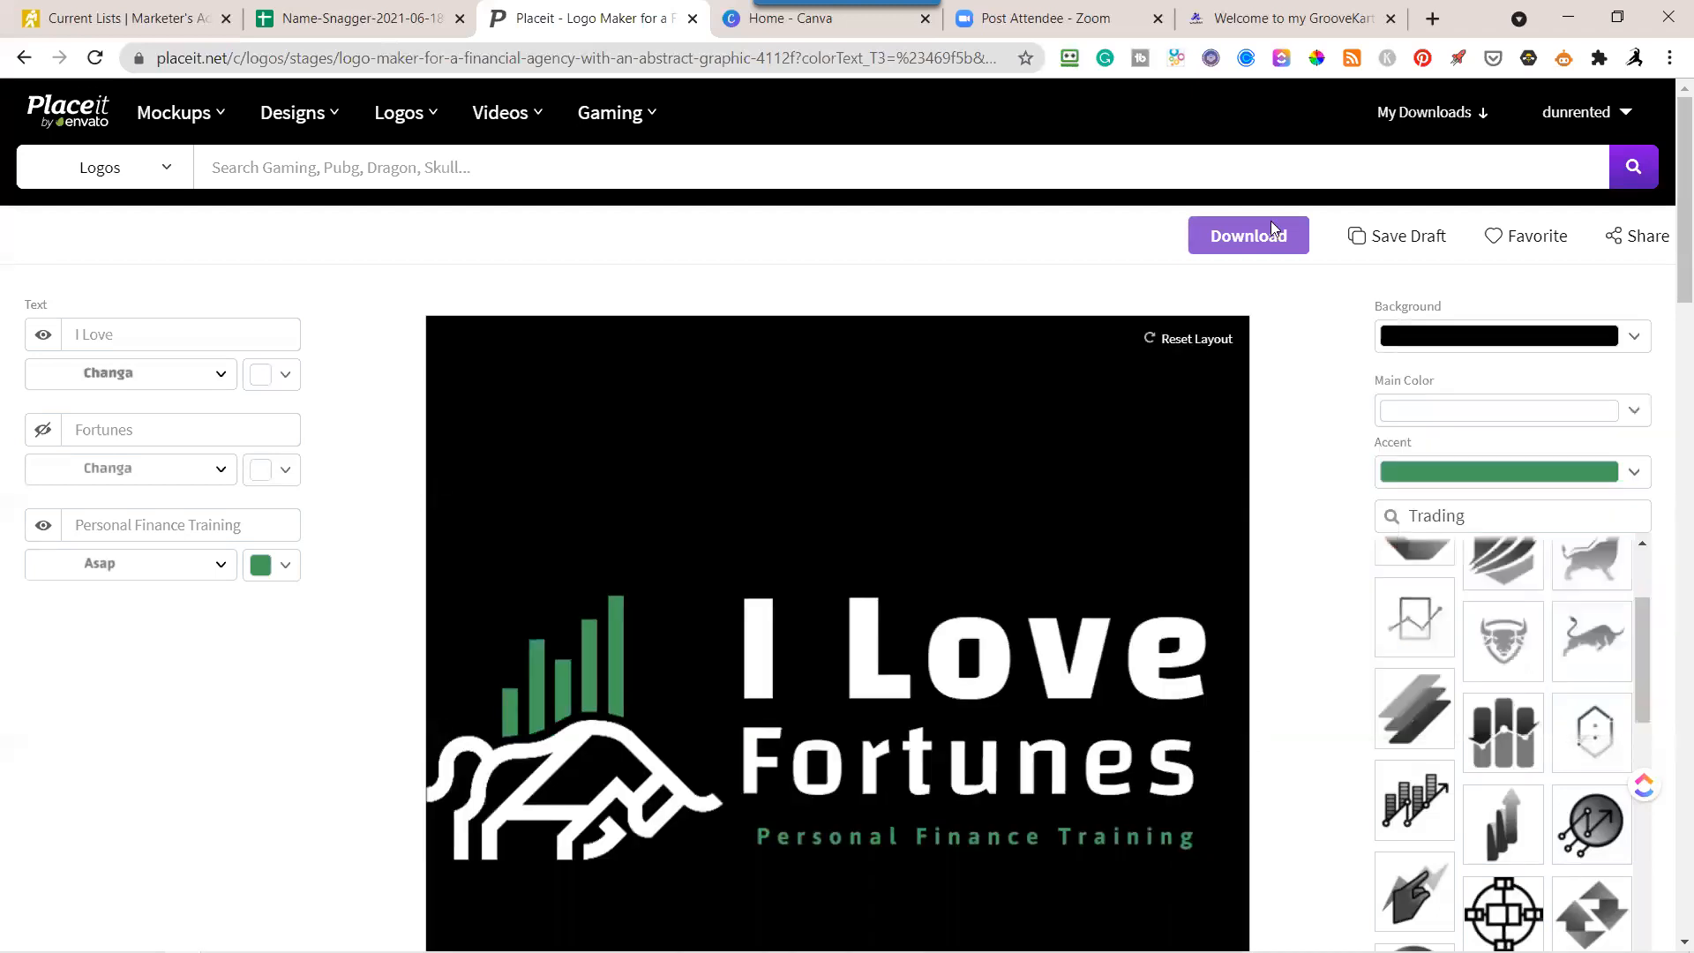
Download both files of the white-text horizontal logo, with black and transparent backgrounds, and close the image preview.
left_click(1269, 243)
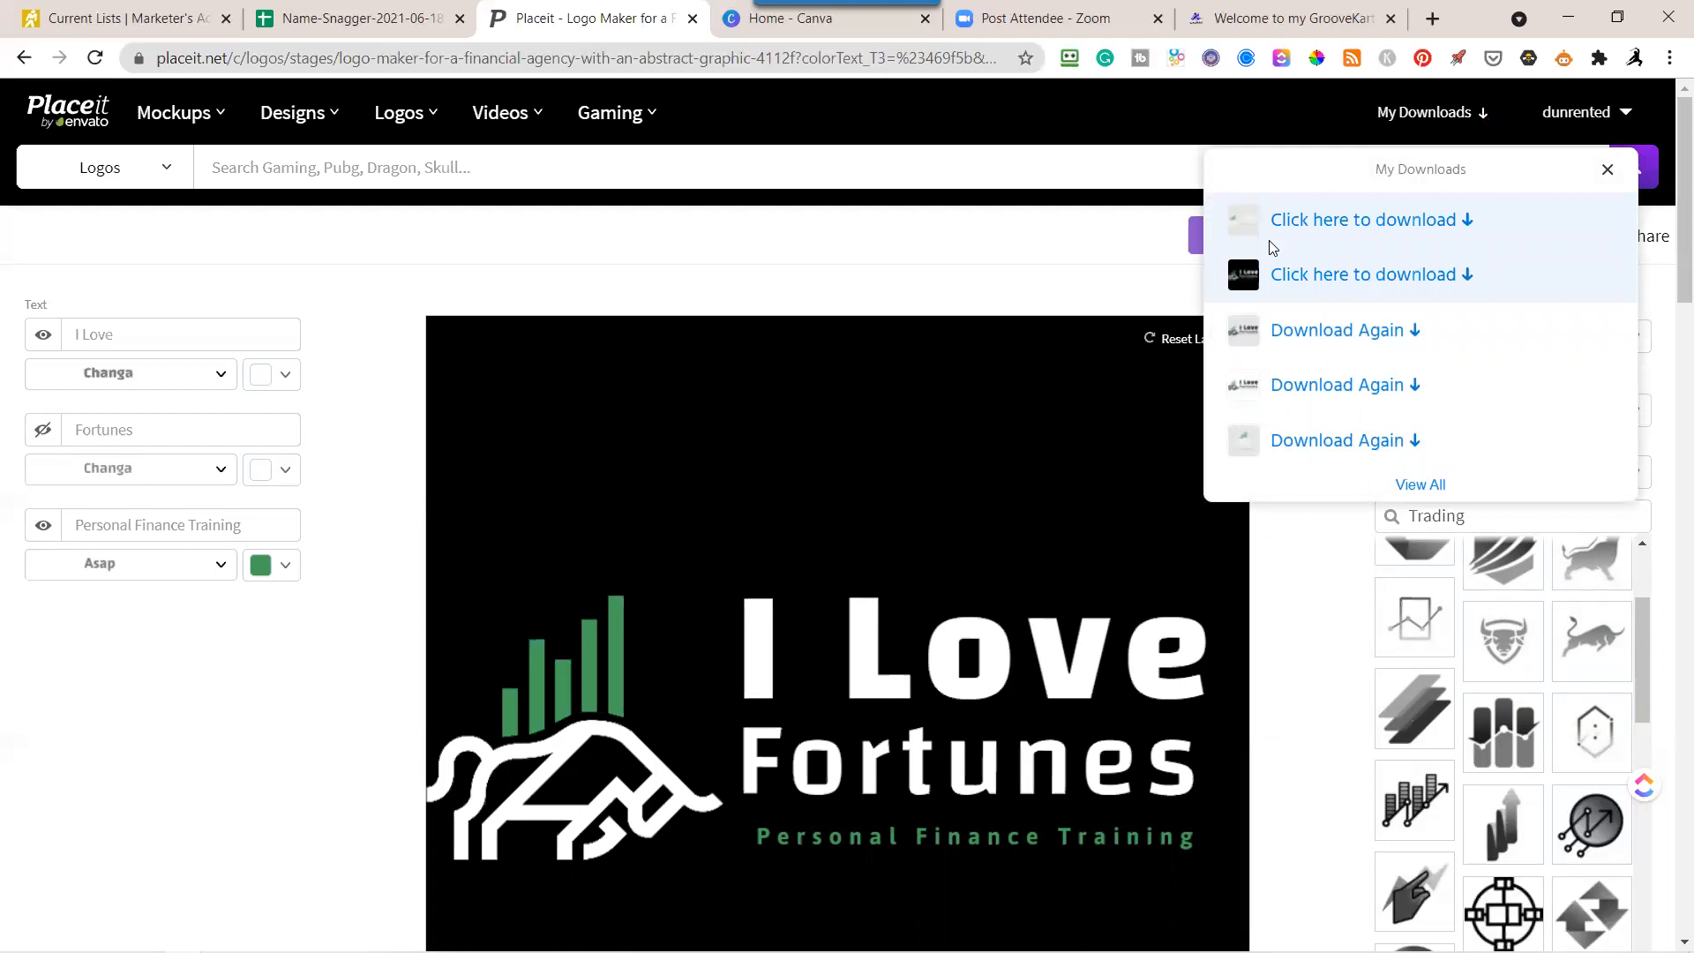
left_click(1328, 282)
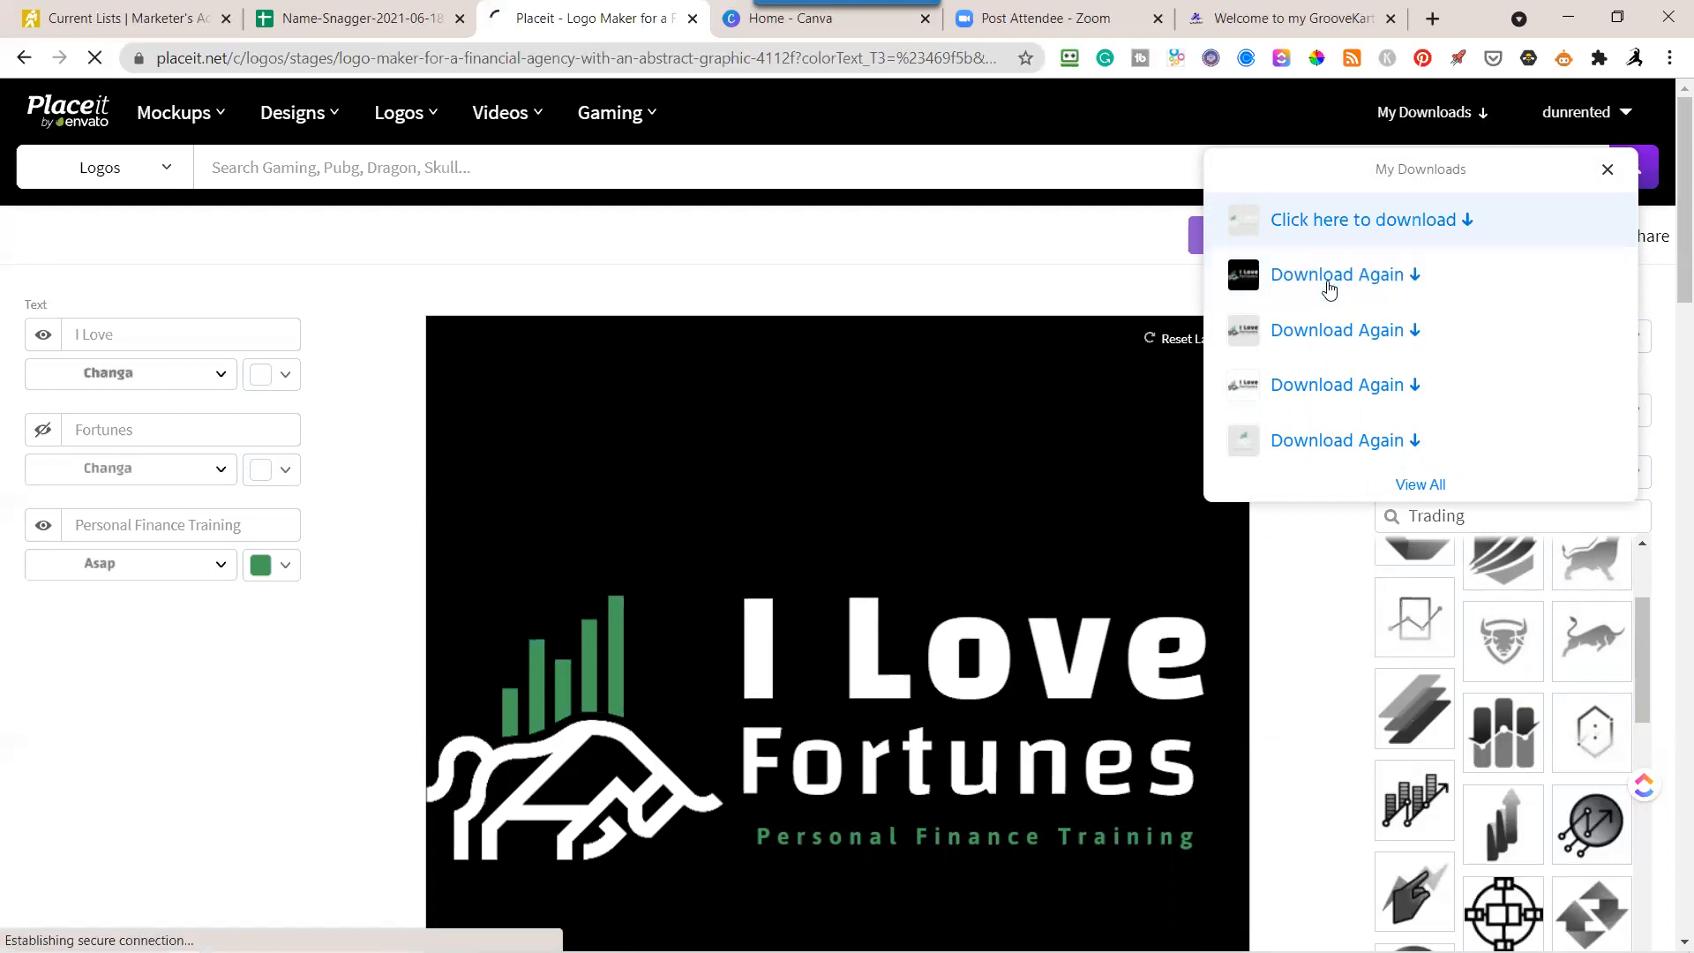
left_click(1326, 231)
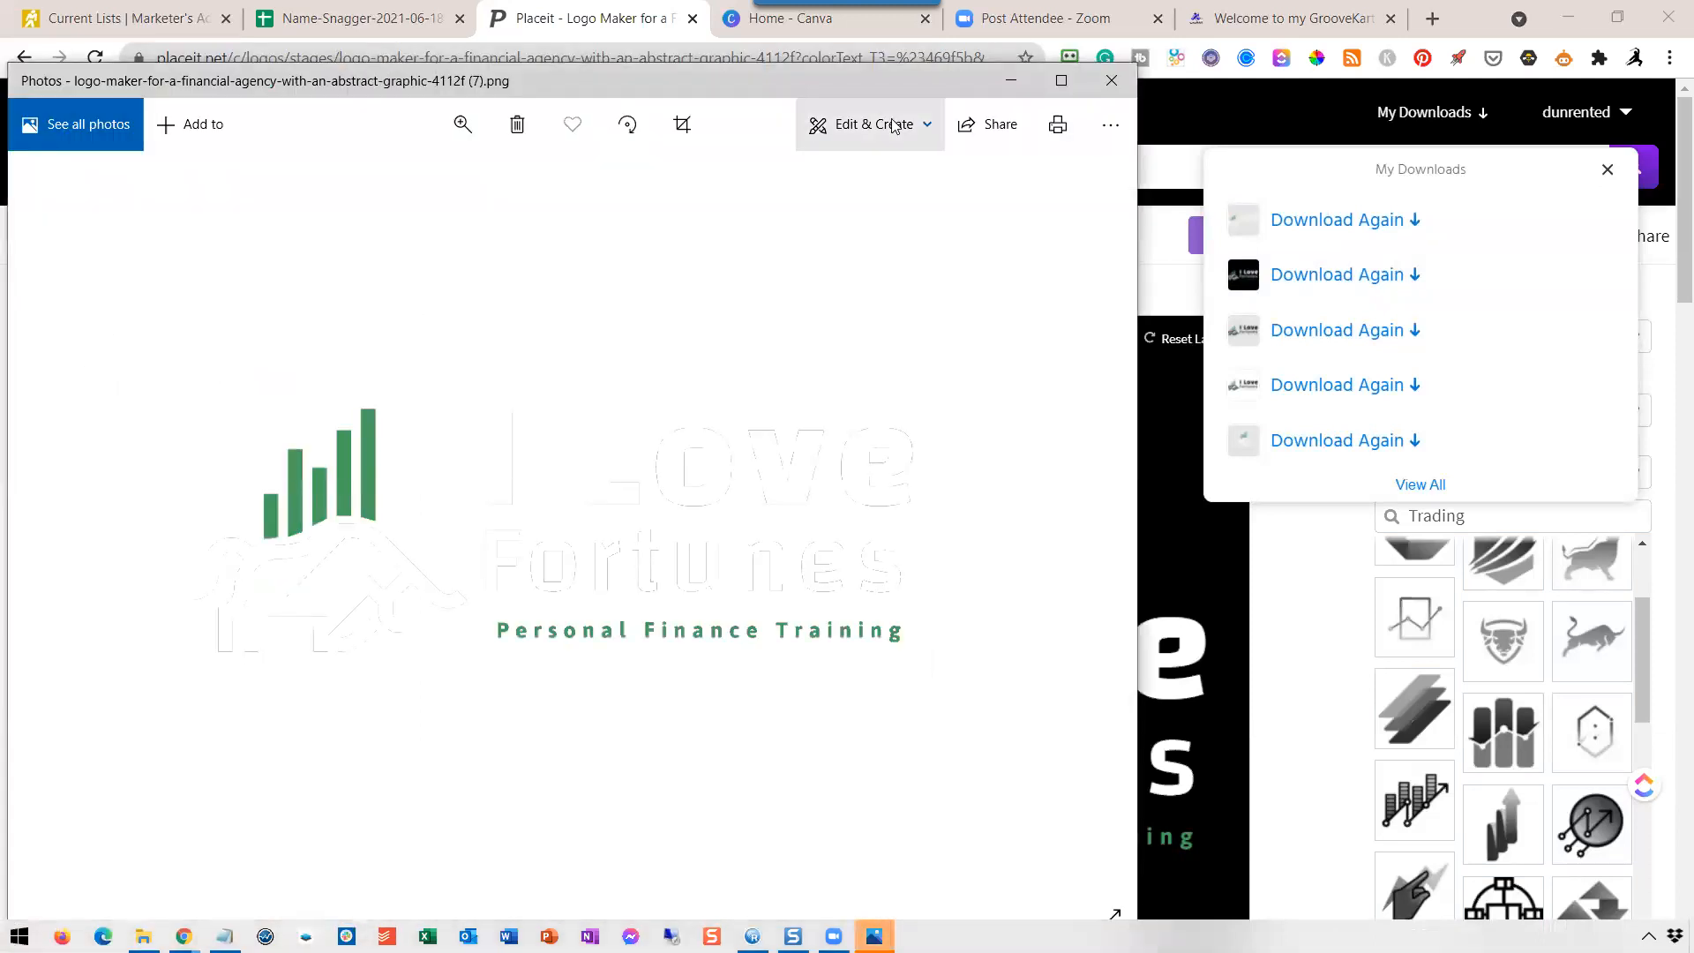
left_click(1110, 78)
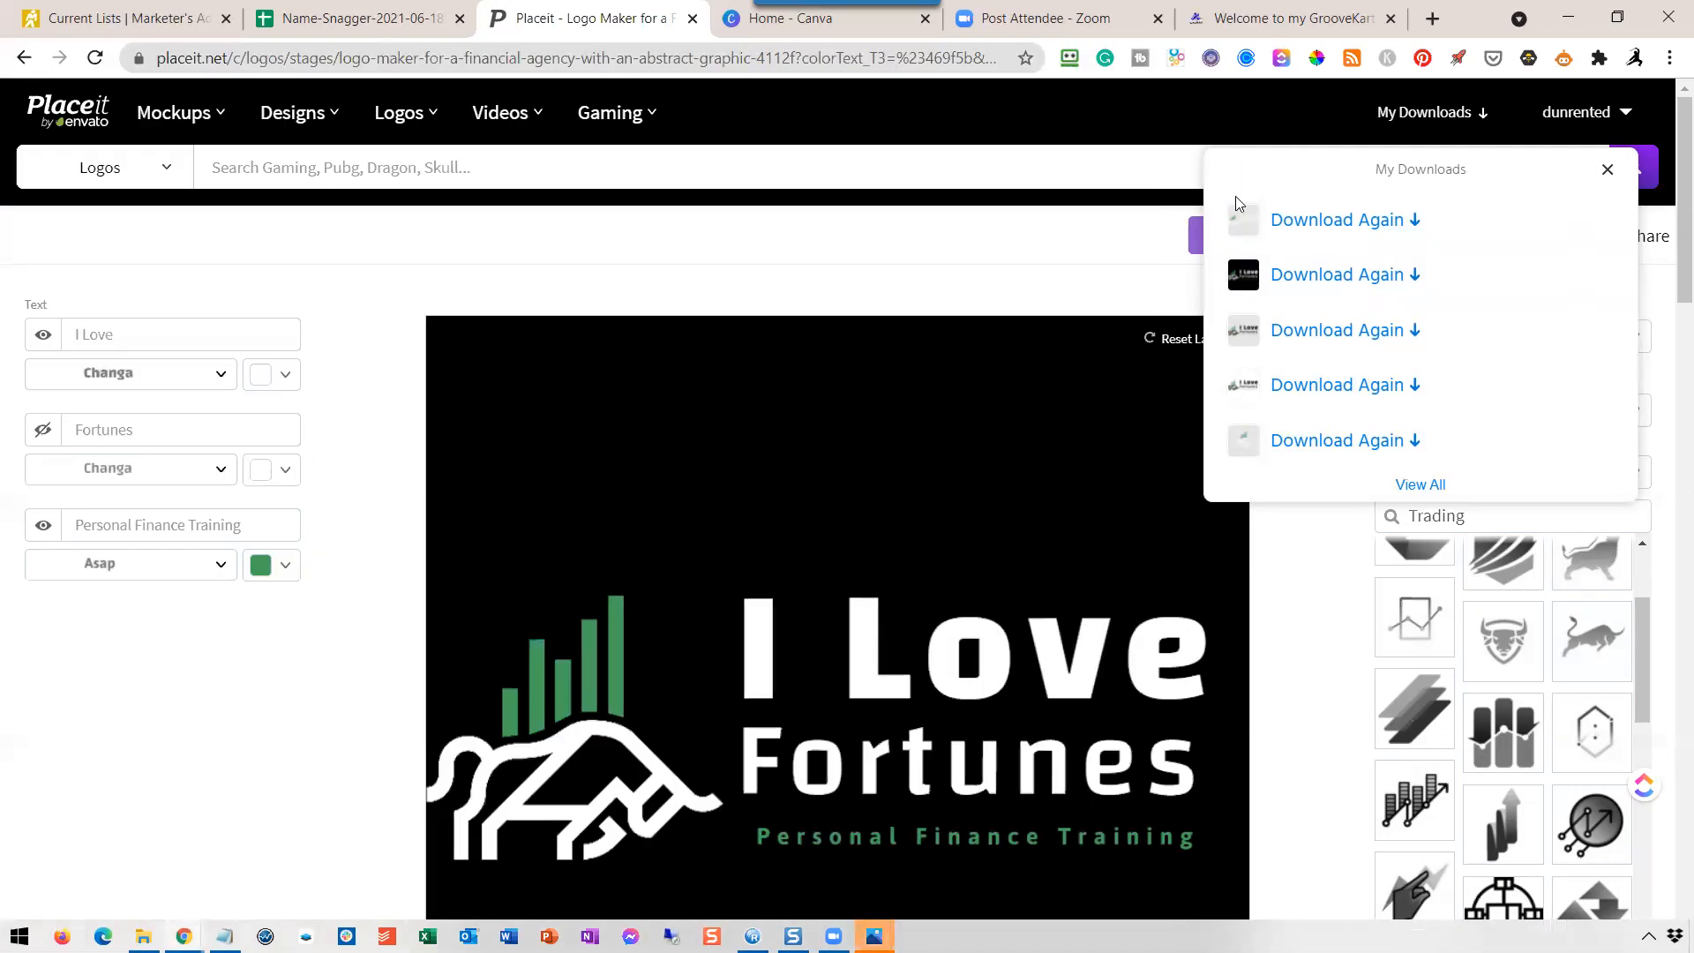
Switch to the Google Slides presentation and advance to the "Part 2: How to Make Perfect Headers & Favicons Everytime!" slide.
key("alt+Tab")
key("Tab")
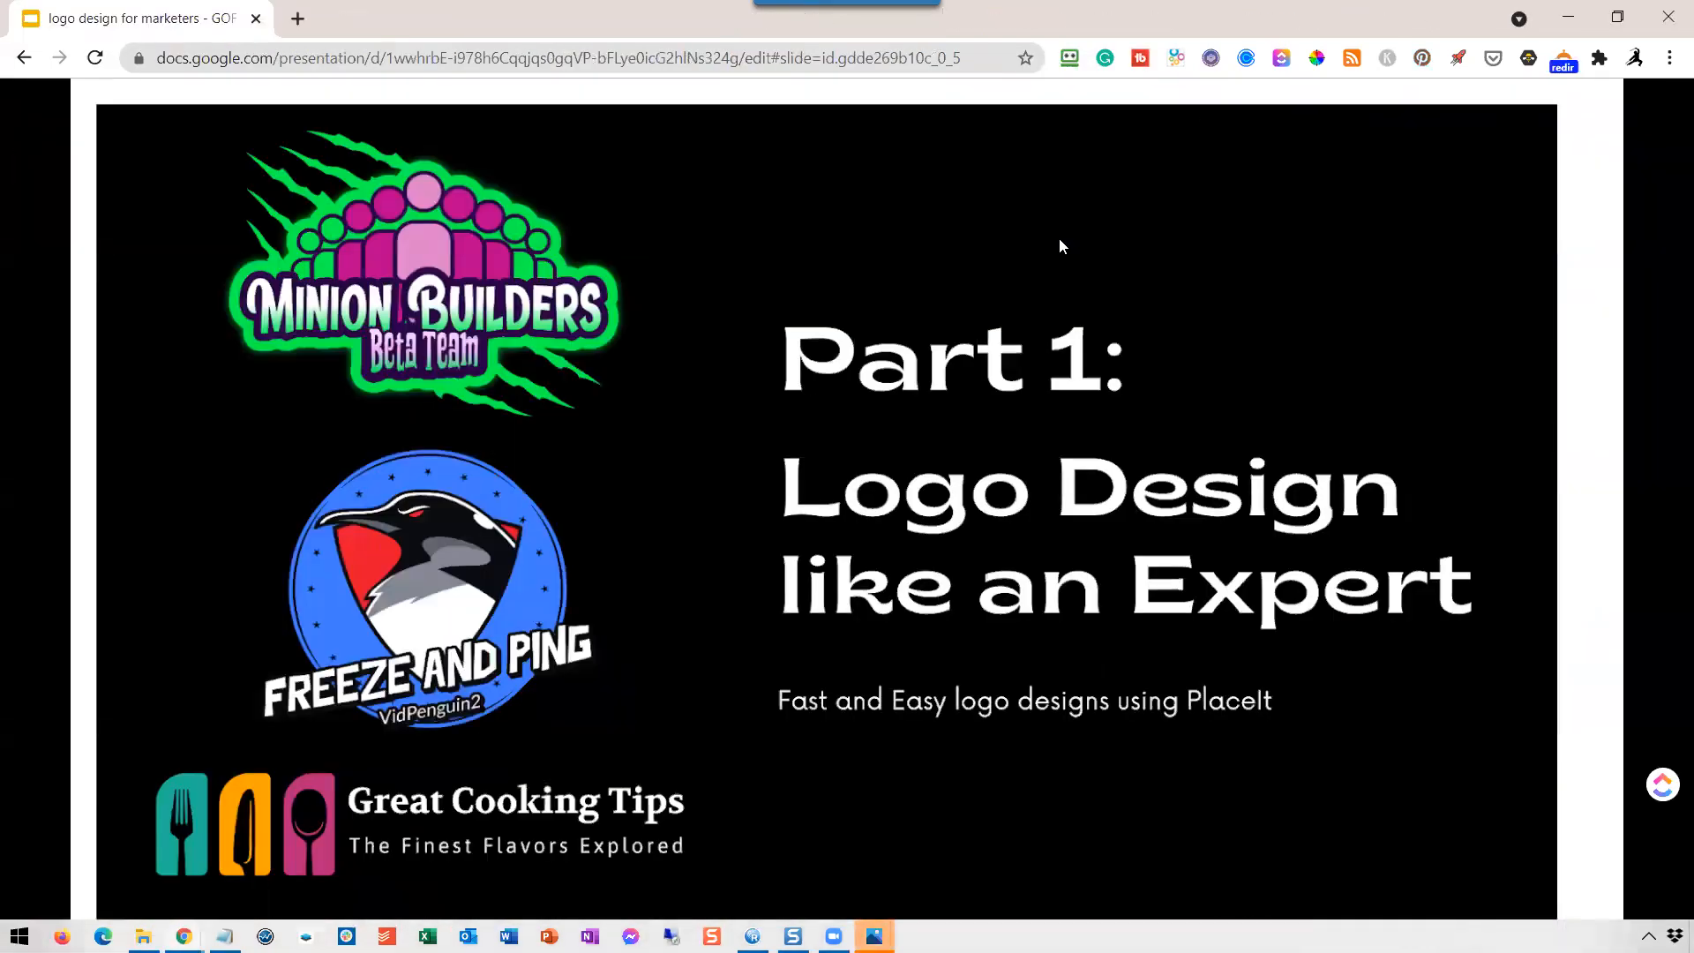
left_click(1086, 290)
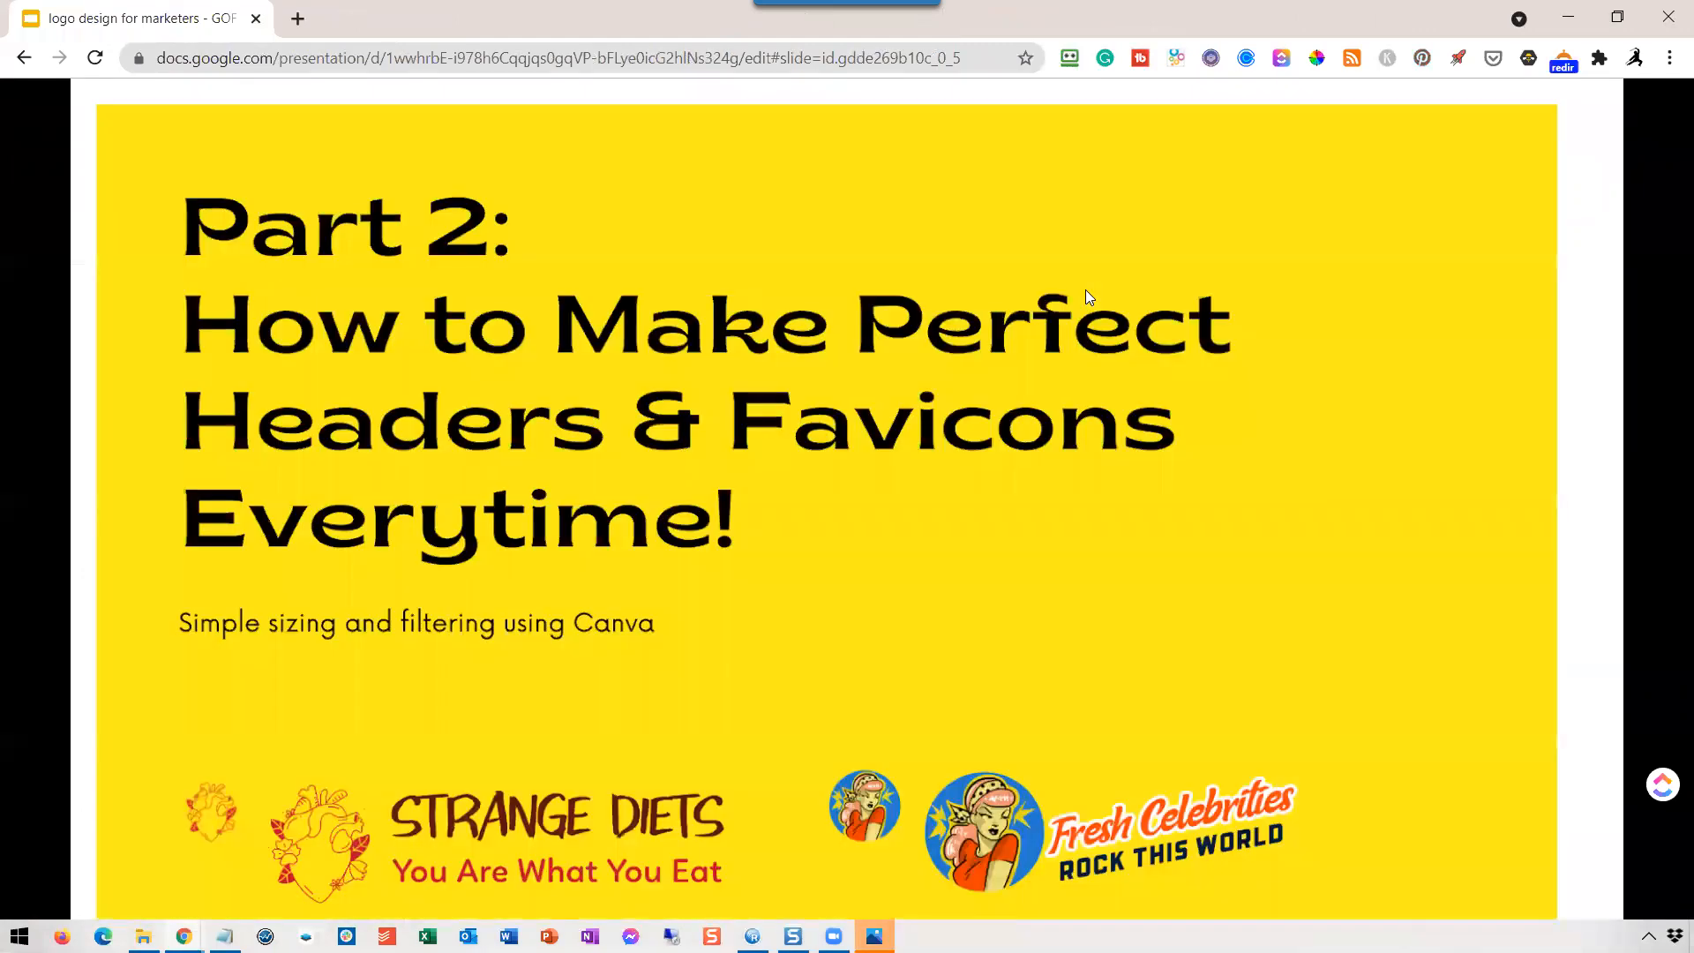
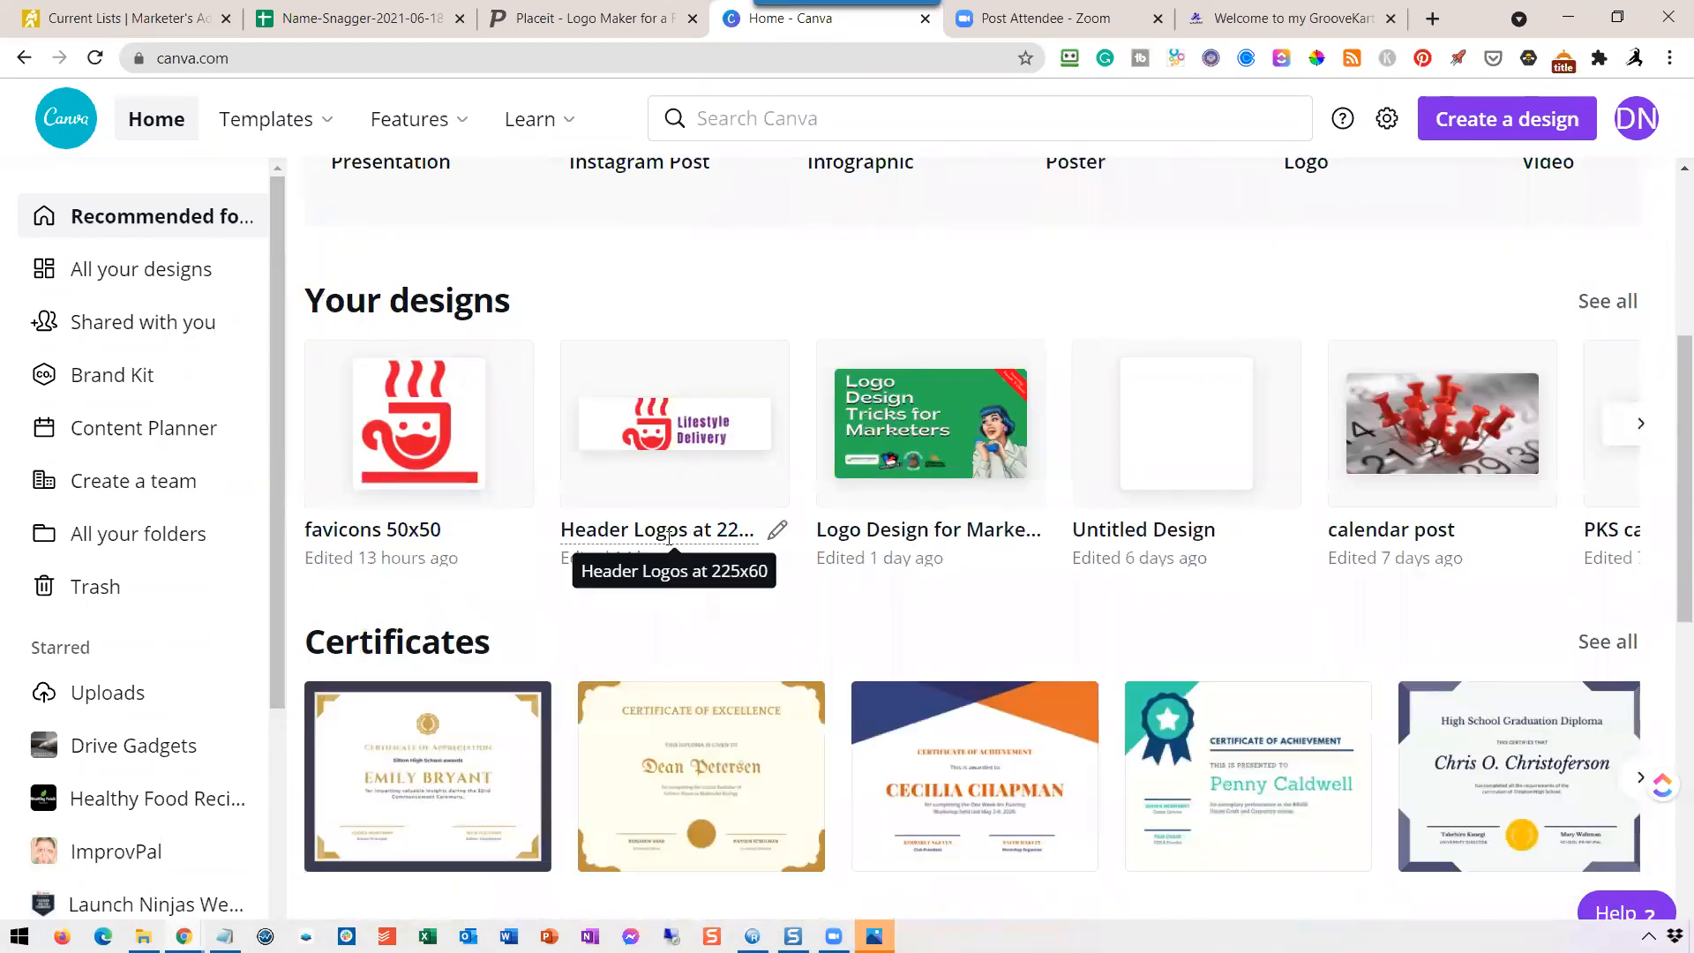
Open the "Header Logos at 225x60" design and look through the existing header logo pages.
left_click(704, 429)
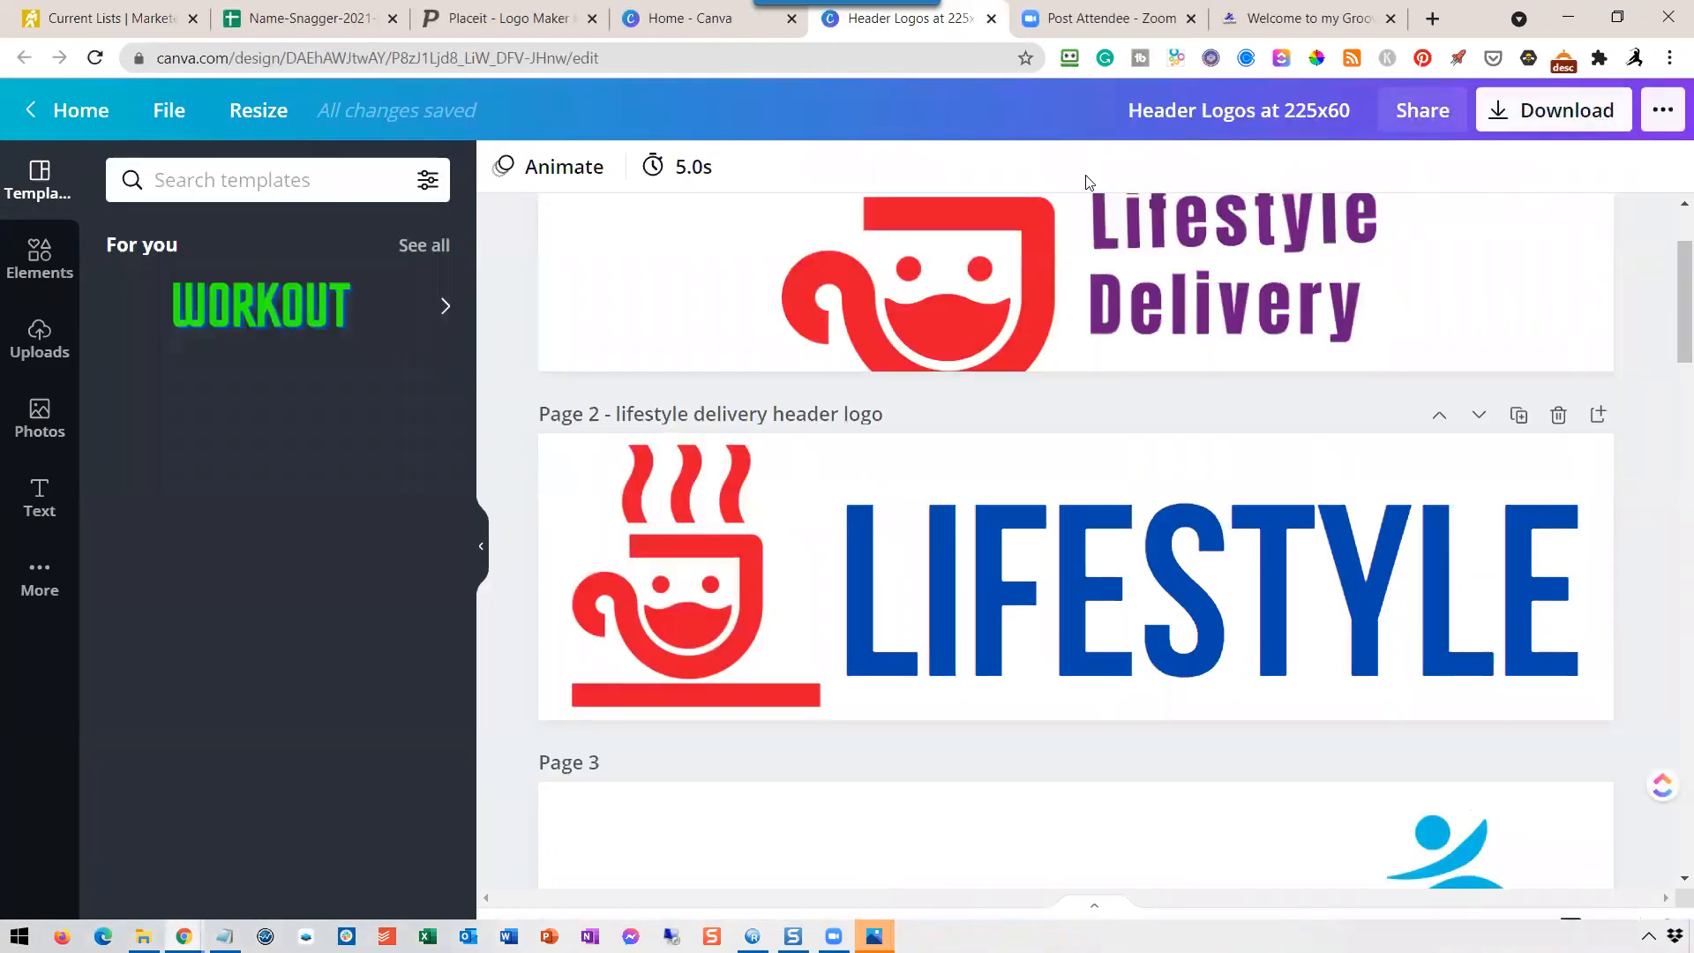
scroll(996, 422, "down", 5)
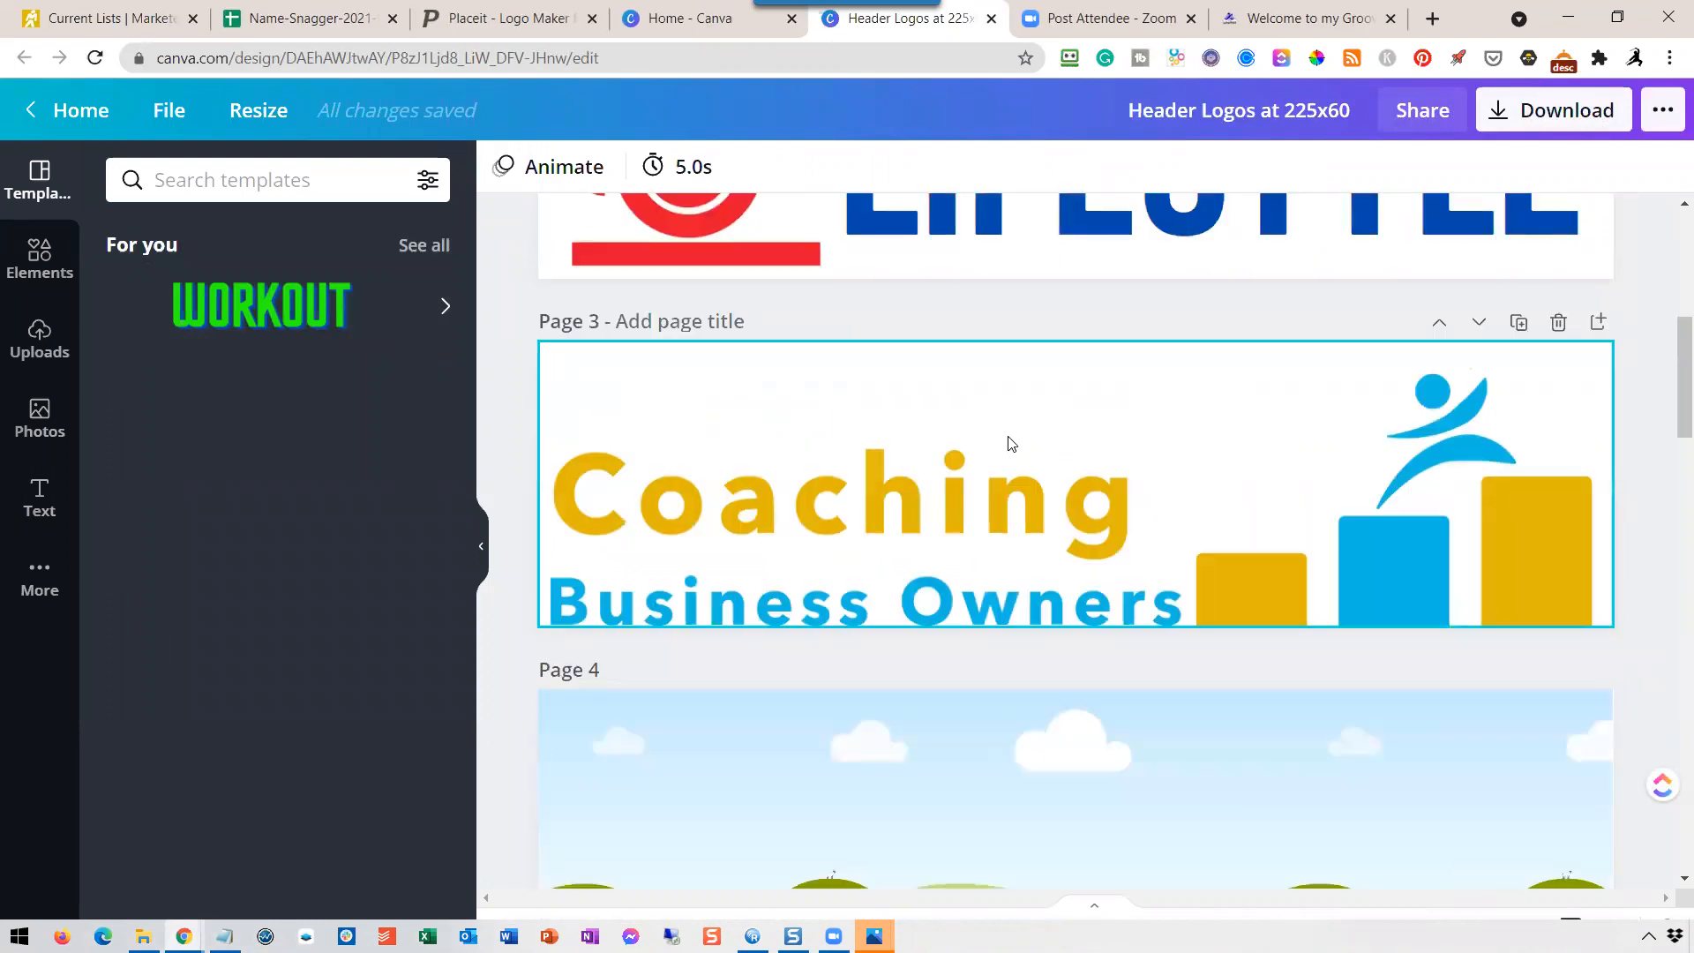
scroll(1014, 459, "down", 3)
scroll(1029, 469, "down", 15)
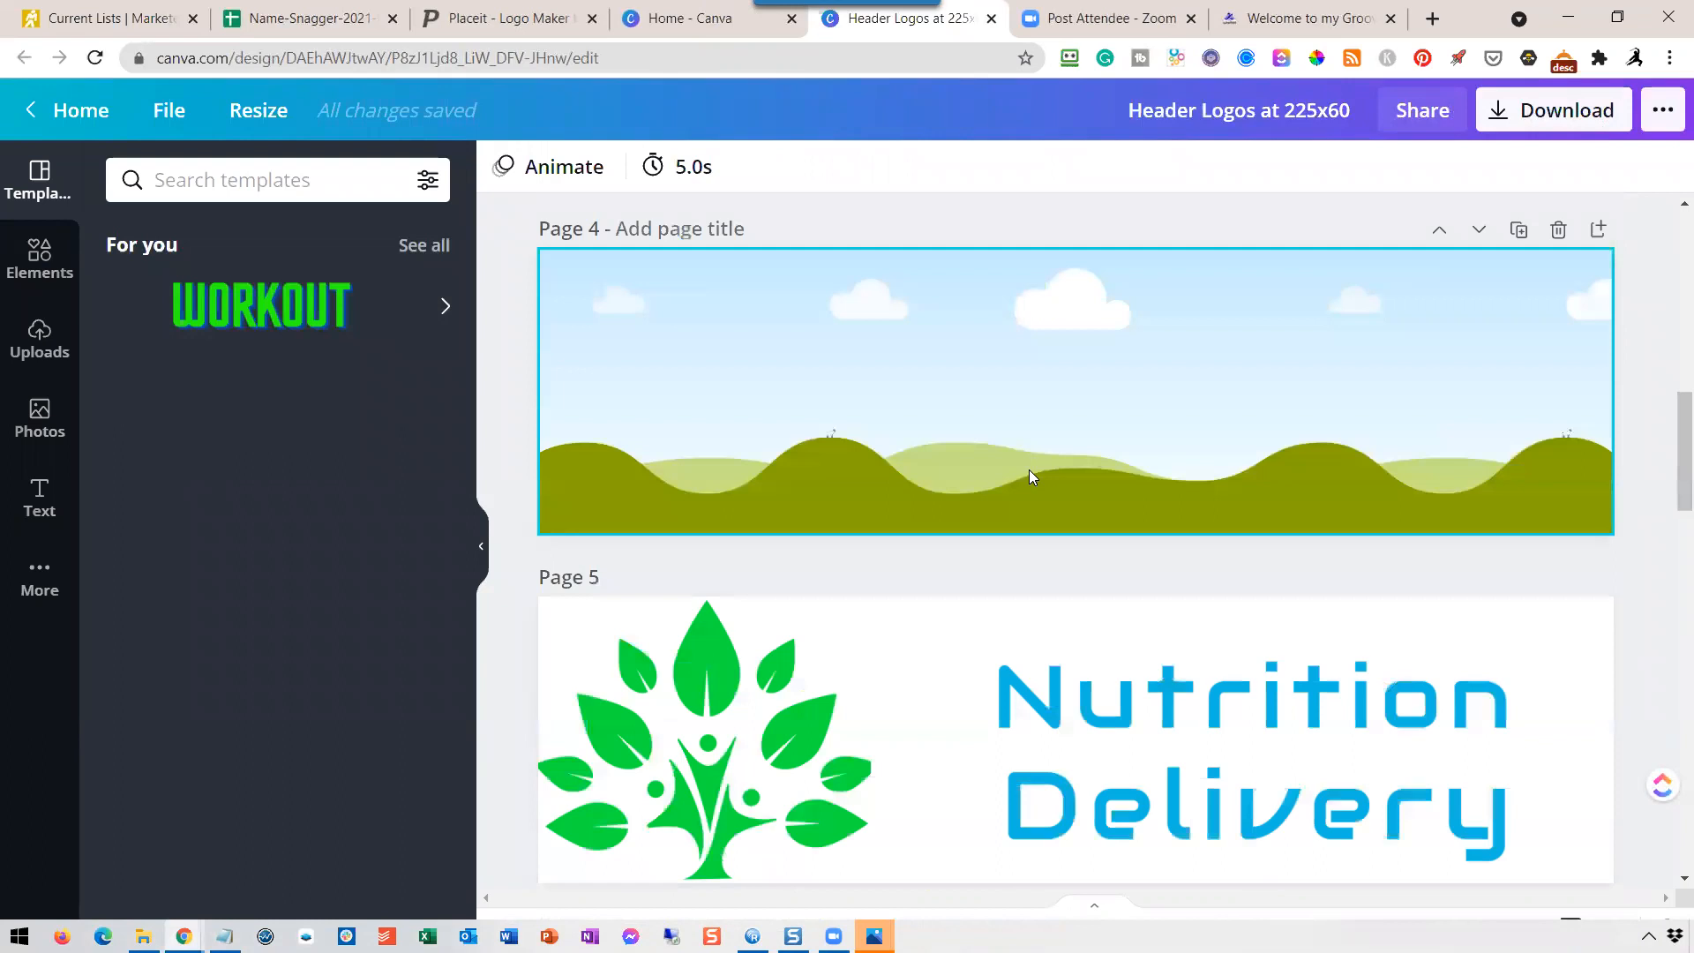
scroll(1039, 473, "down", 3)
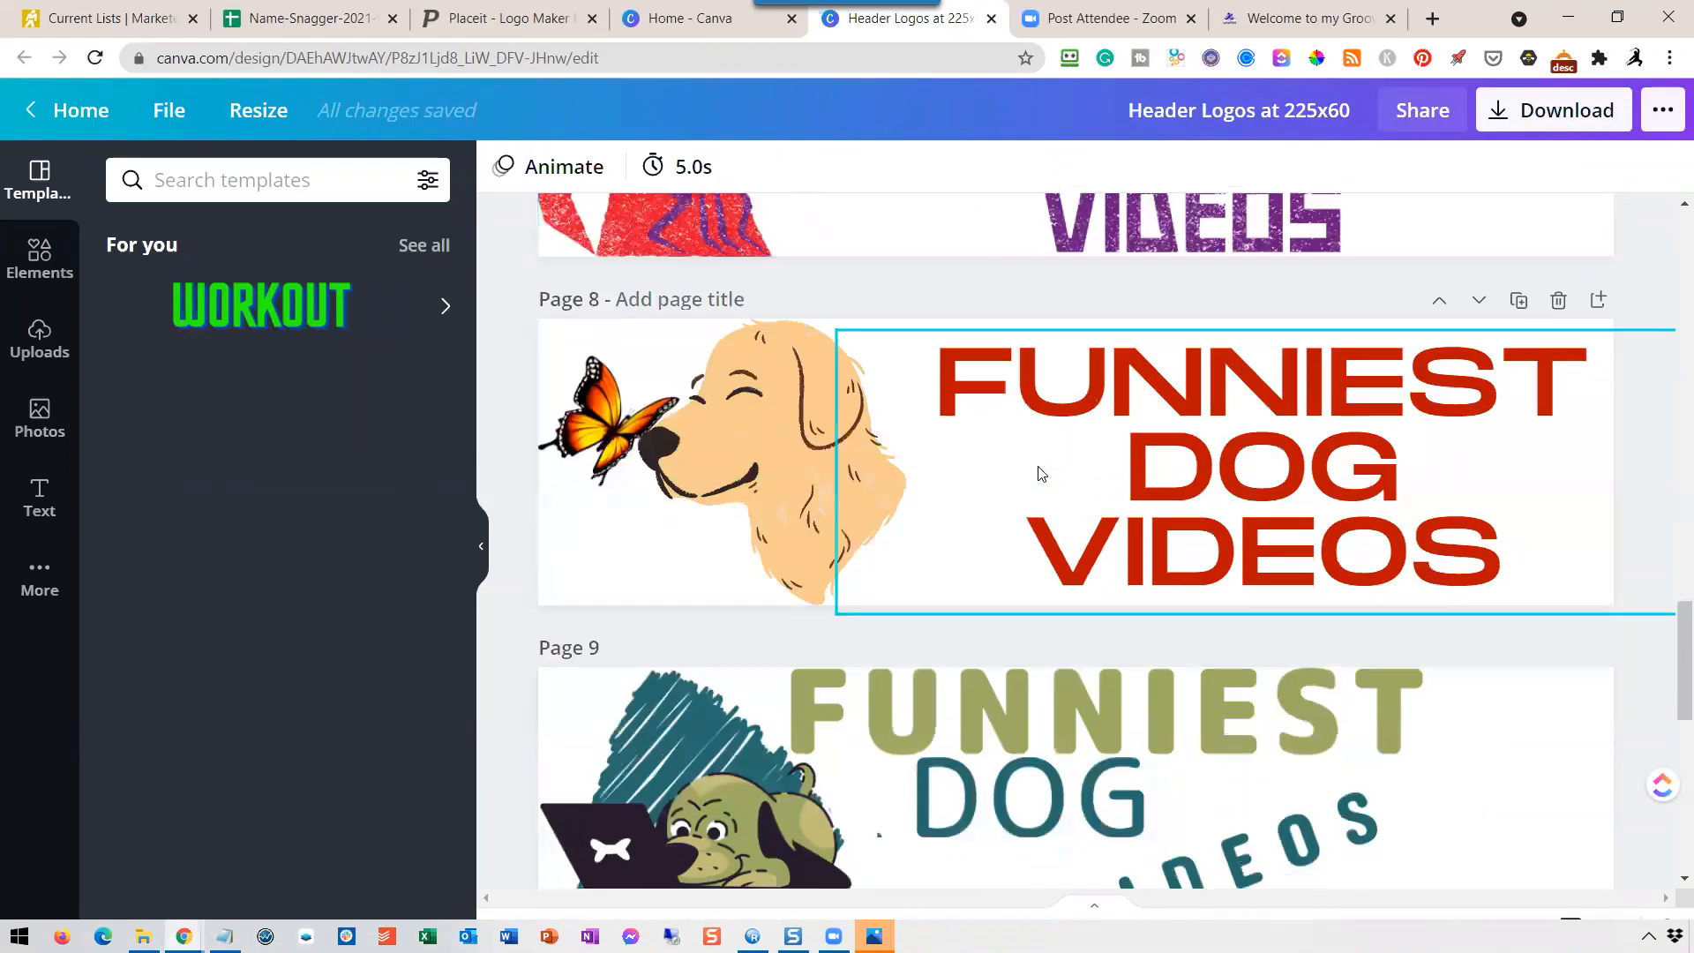
scroll(1039, 473, "down", 3)
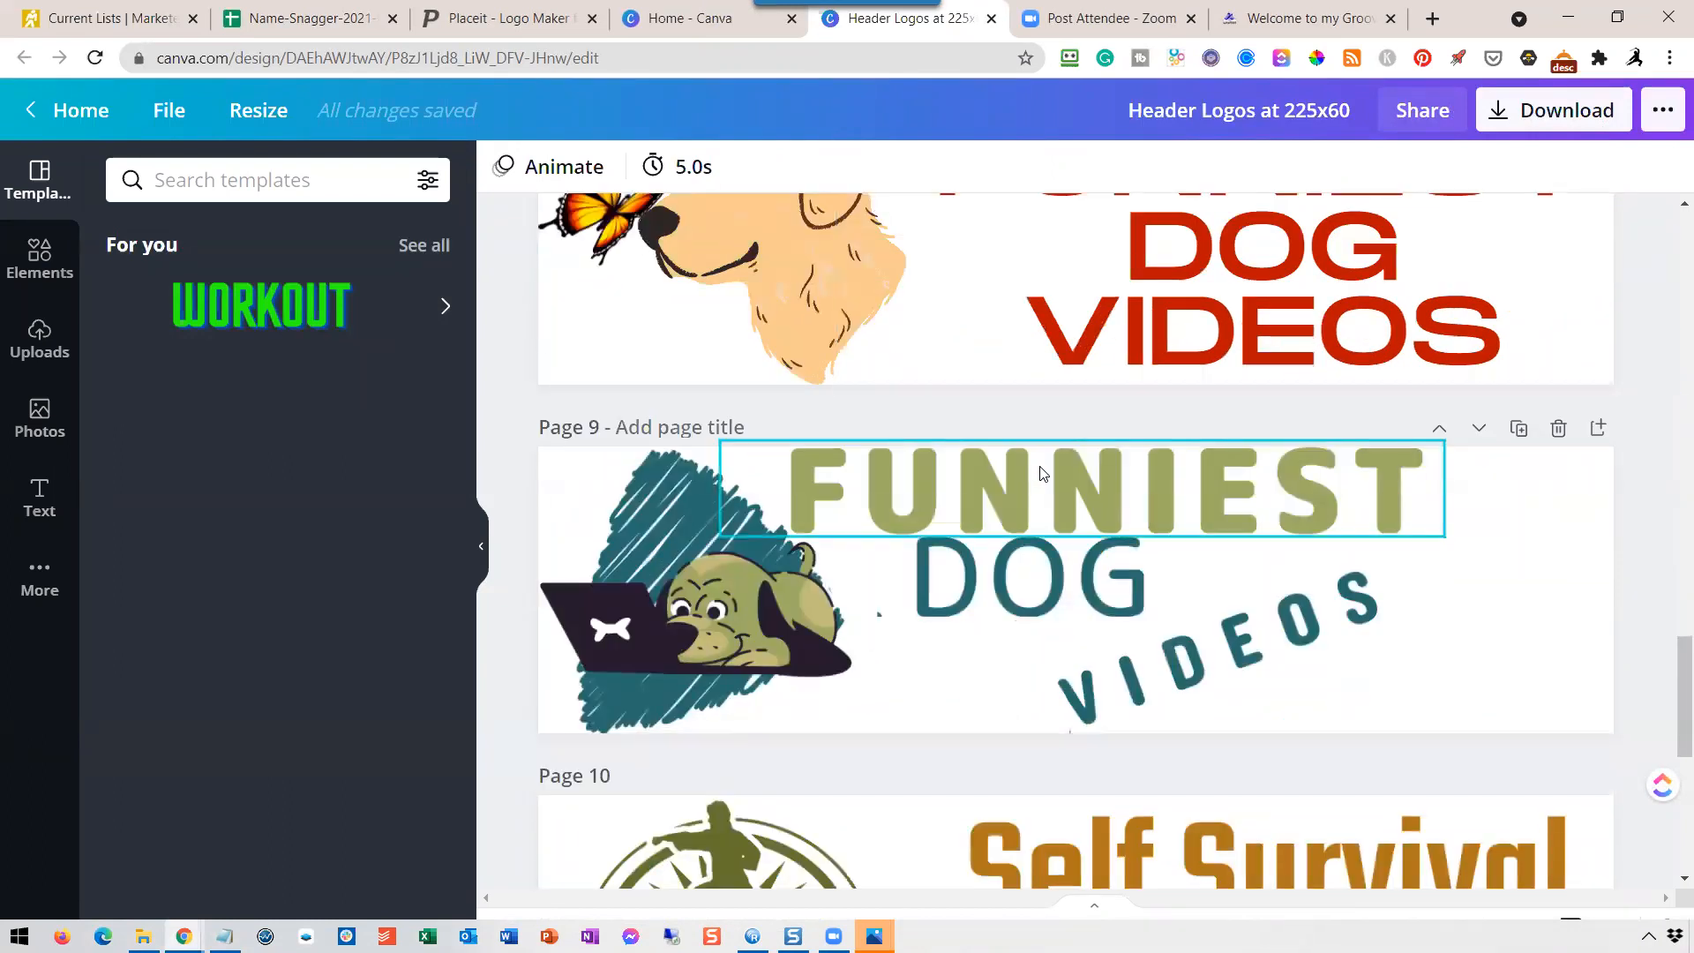
scroll(1043, 481, "down", 3)
scroll(1043, 487, "up", 9)
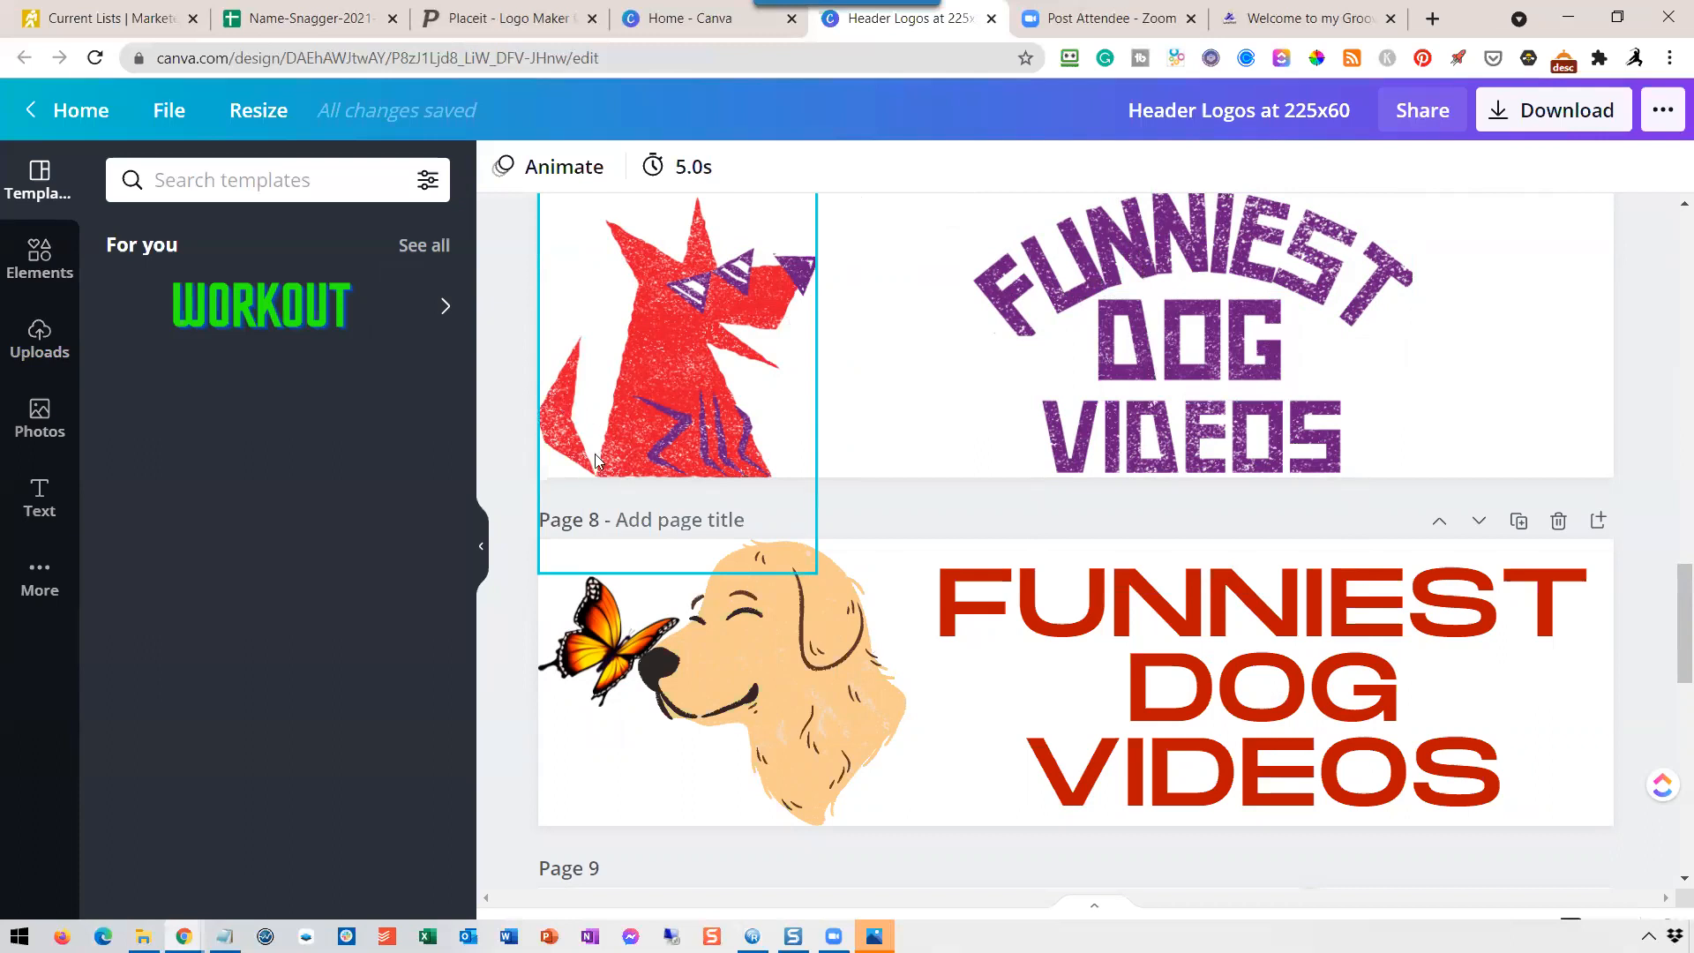
Add two blank pages, 12 and 13, after the "Self Survival Guide" header at the end of the design.
scroll(600, 458, "down", 12)
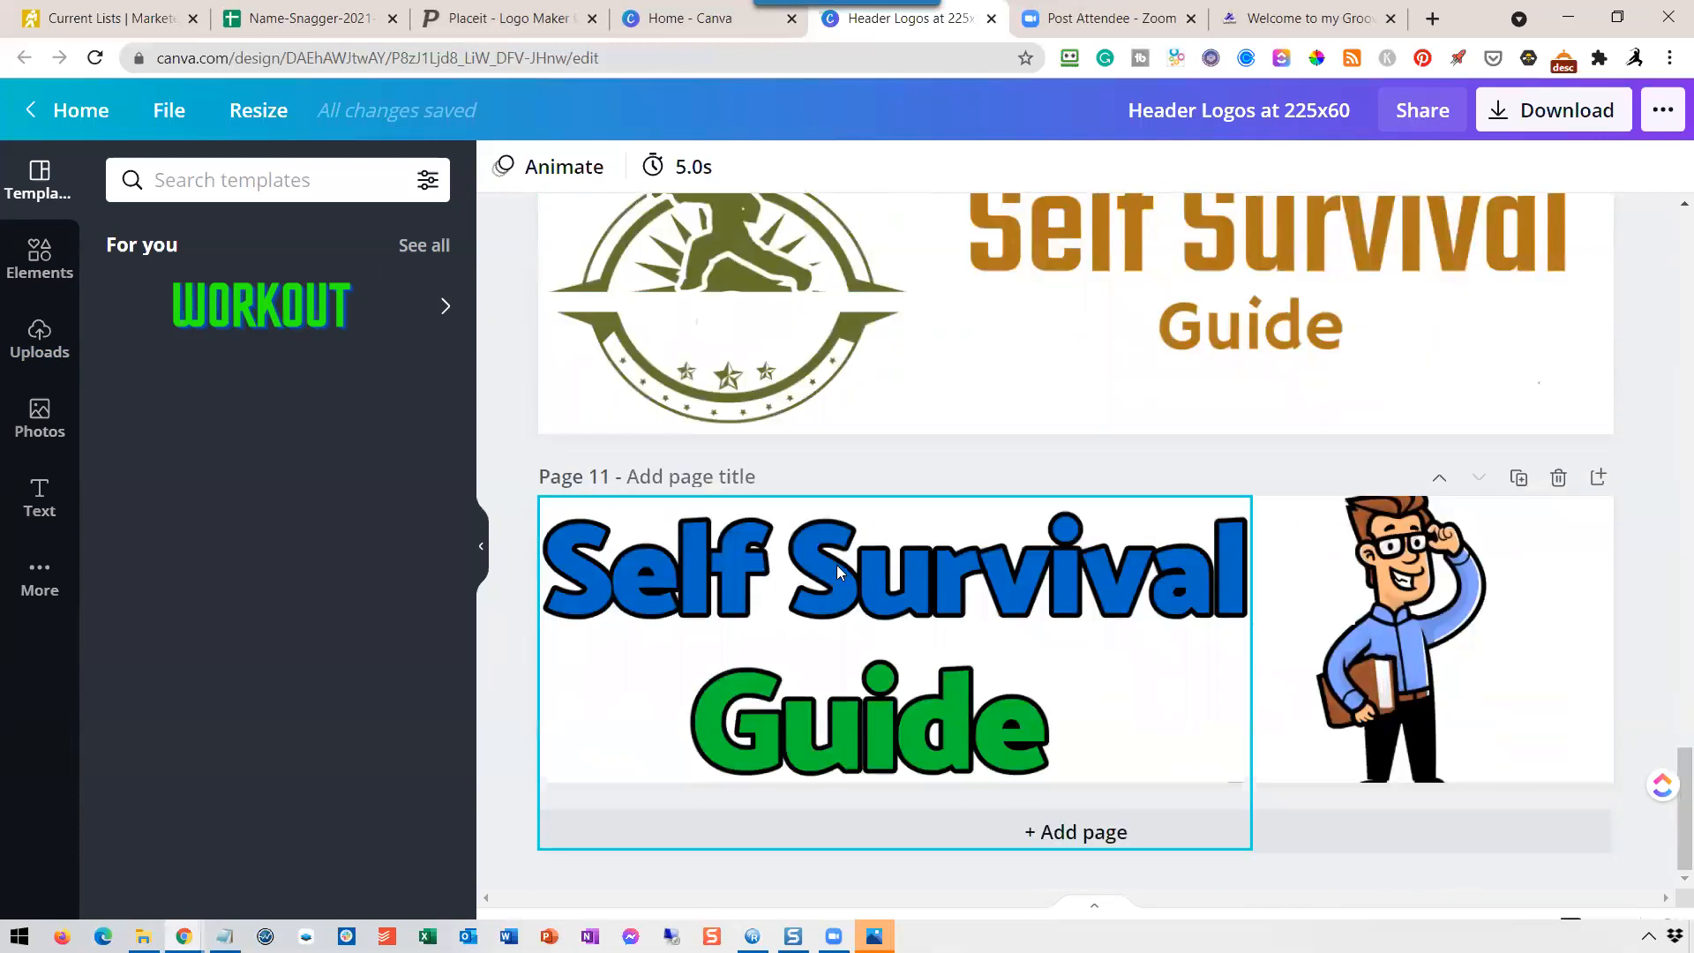
left_click(1078, 835)
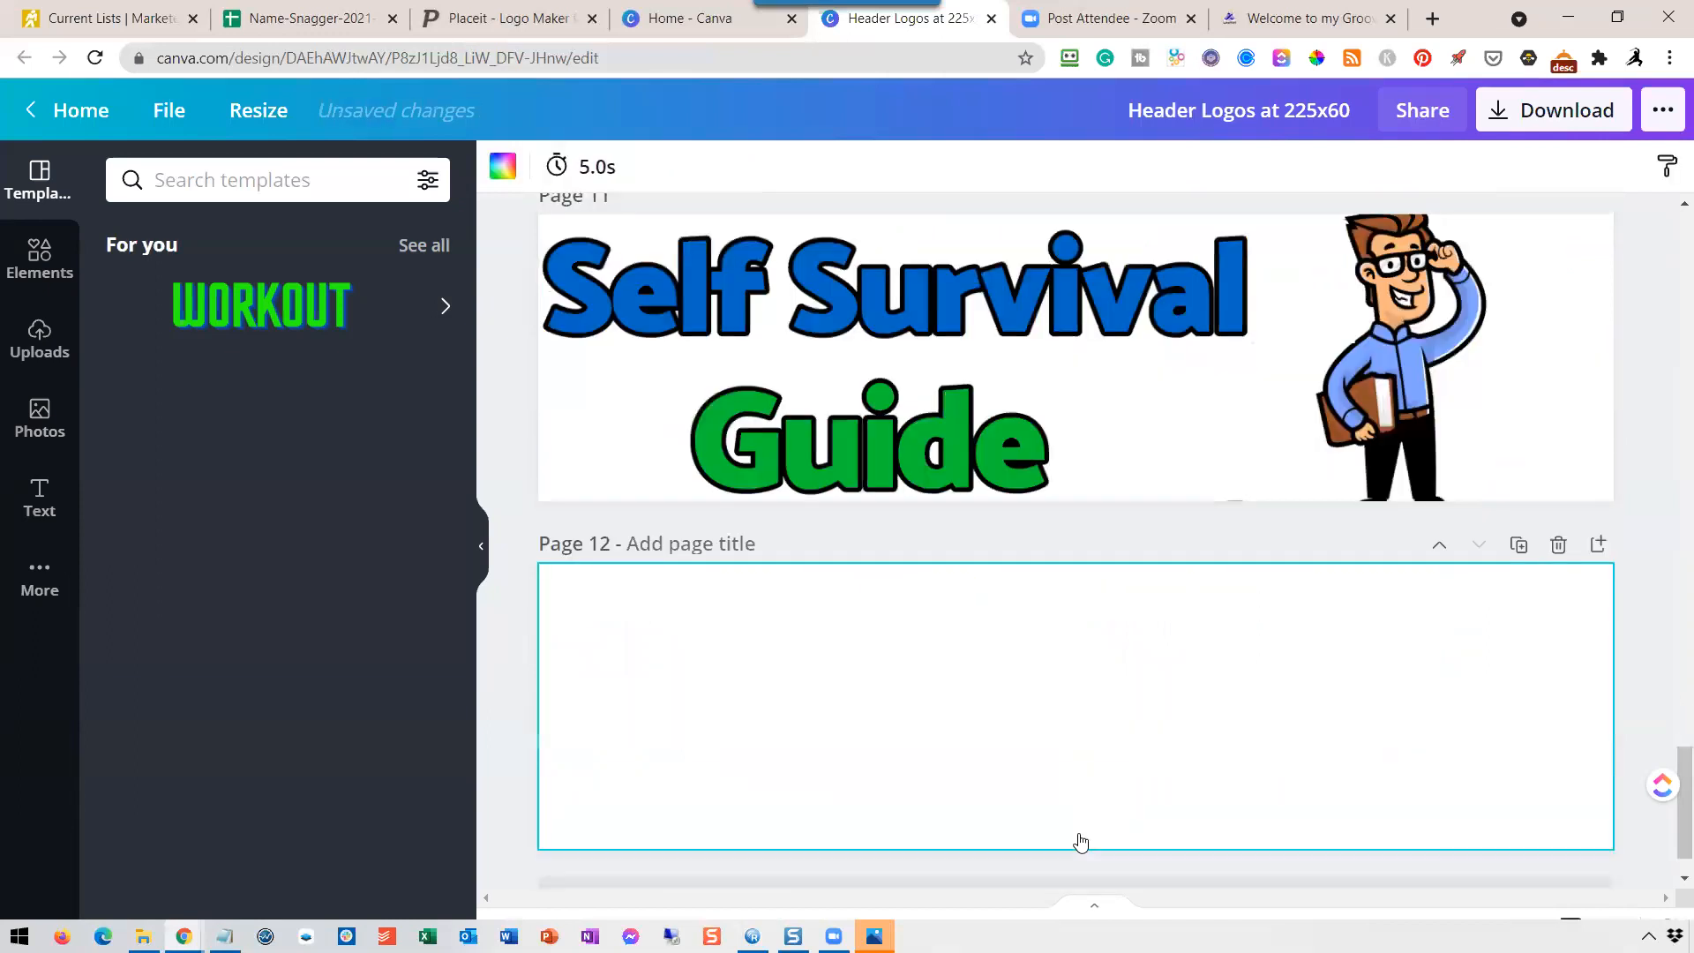
left_click(1081, 841)
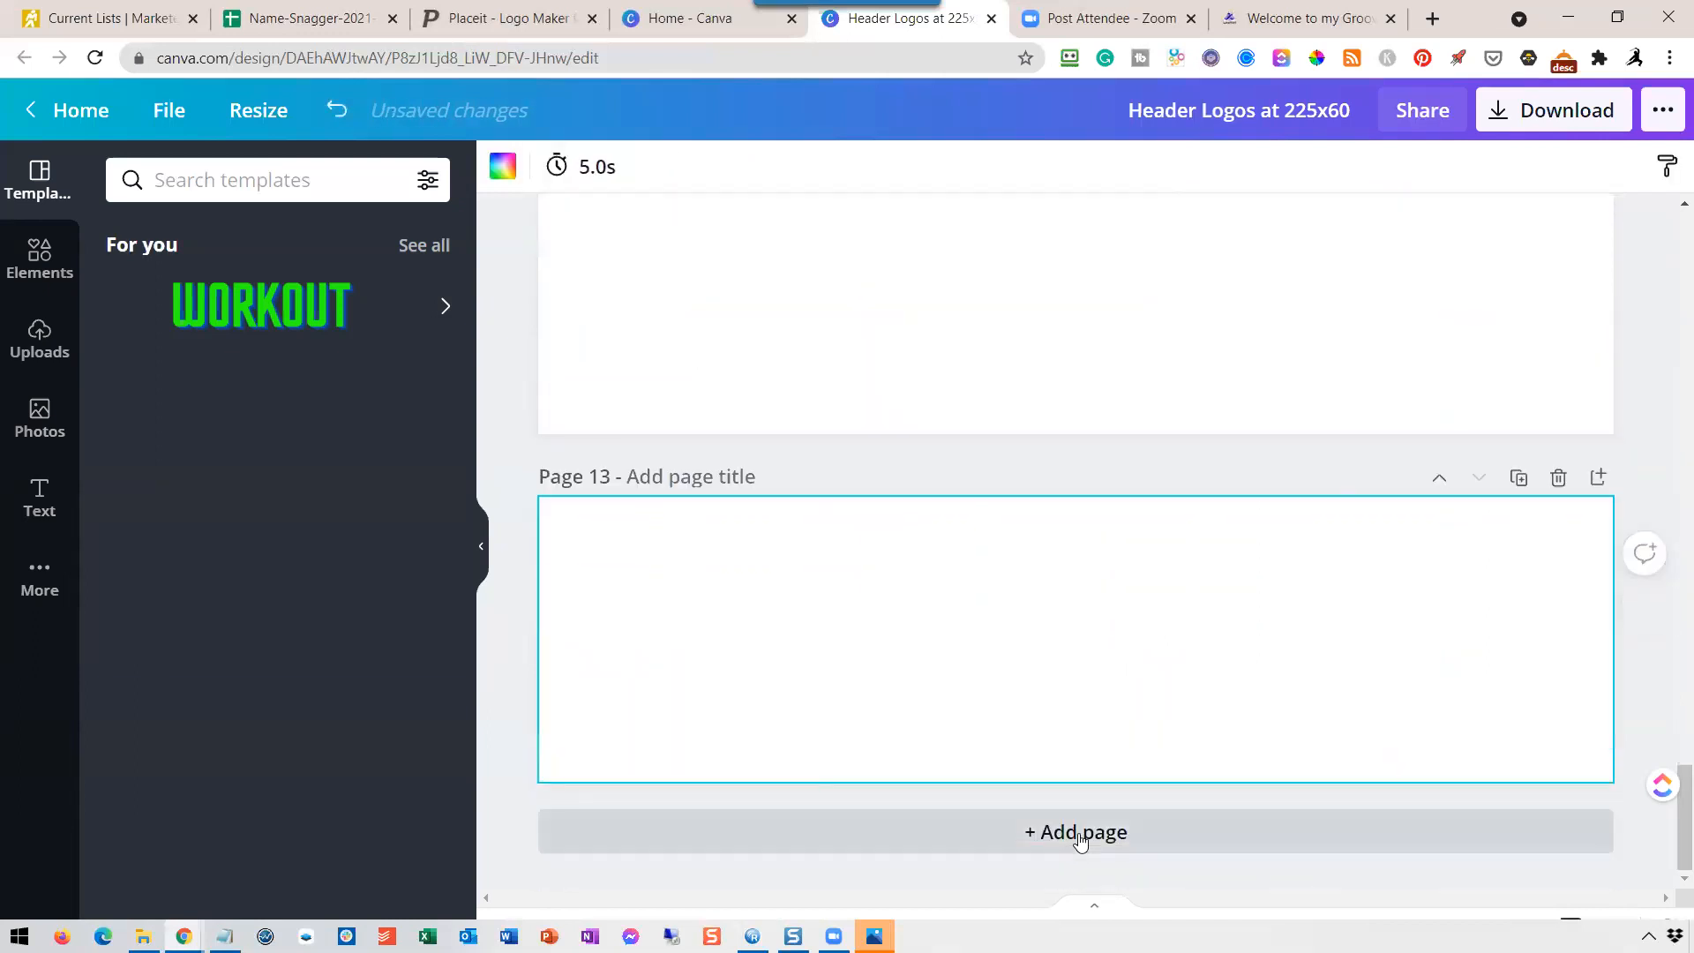
scroll(1079, 839, "up", 5)
scroll(1075, 808, "down", 2)
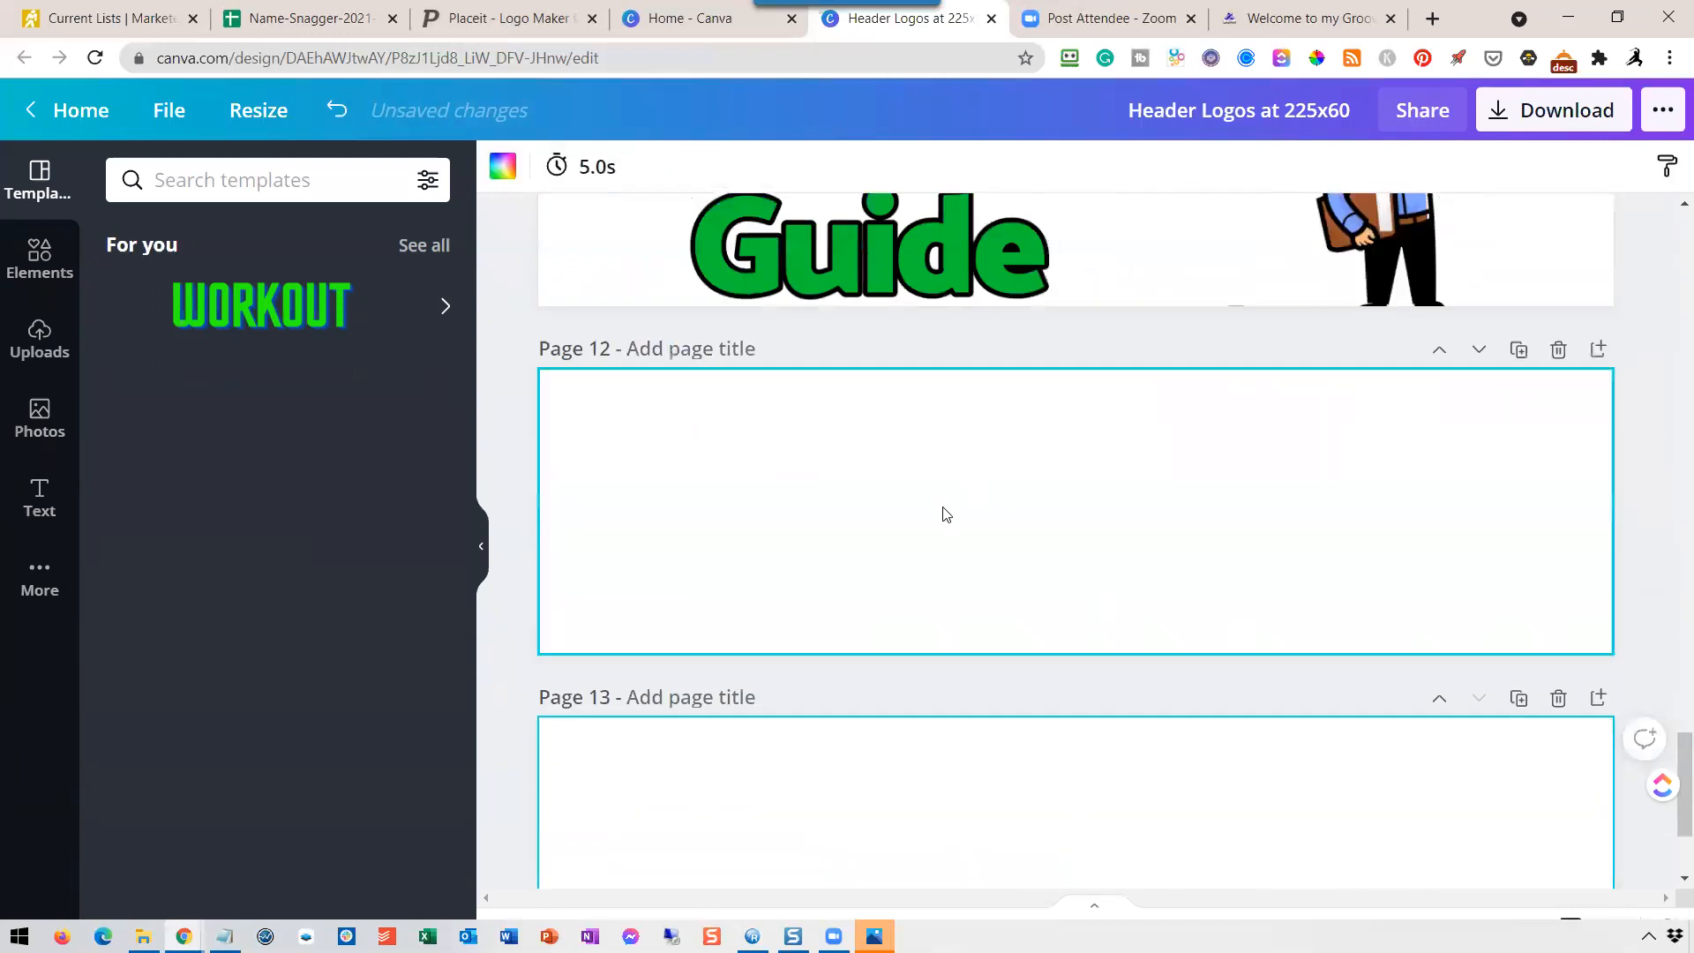
Fill page 12 with a single-cell grid from the Grids elements.
left_click(39, 258)
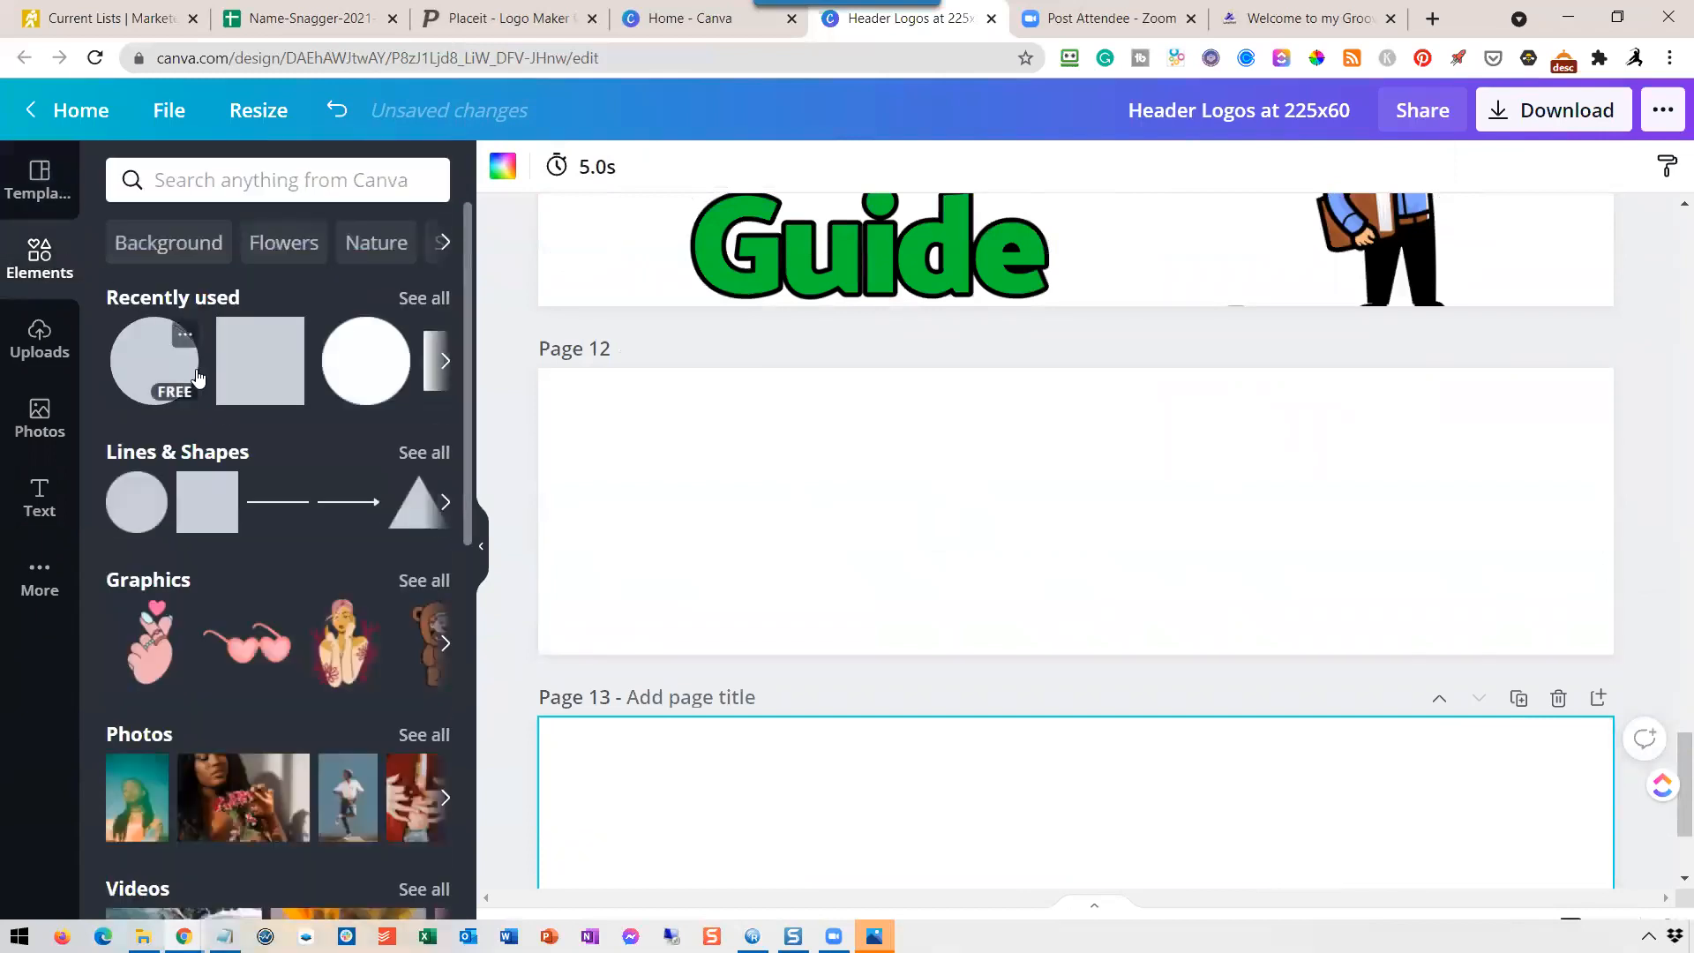
scroll(196, 402, "down", 7)
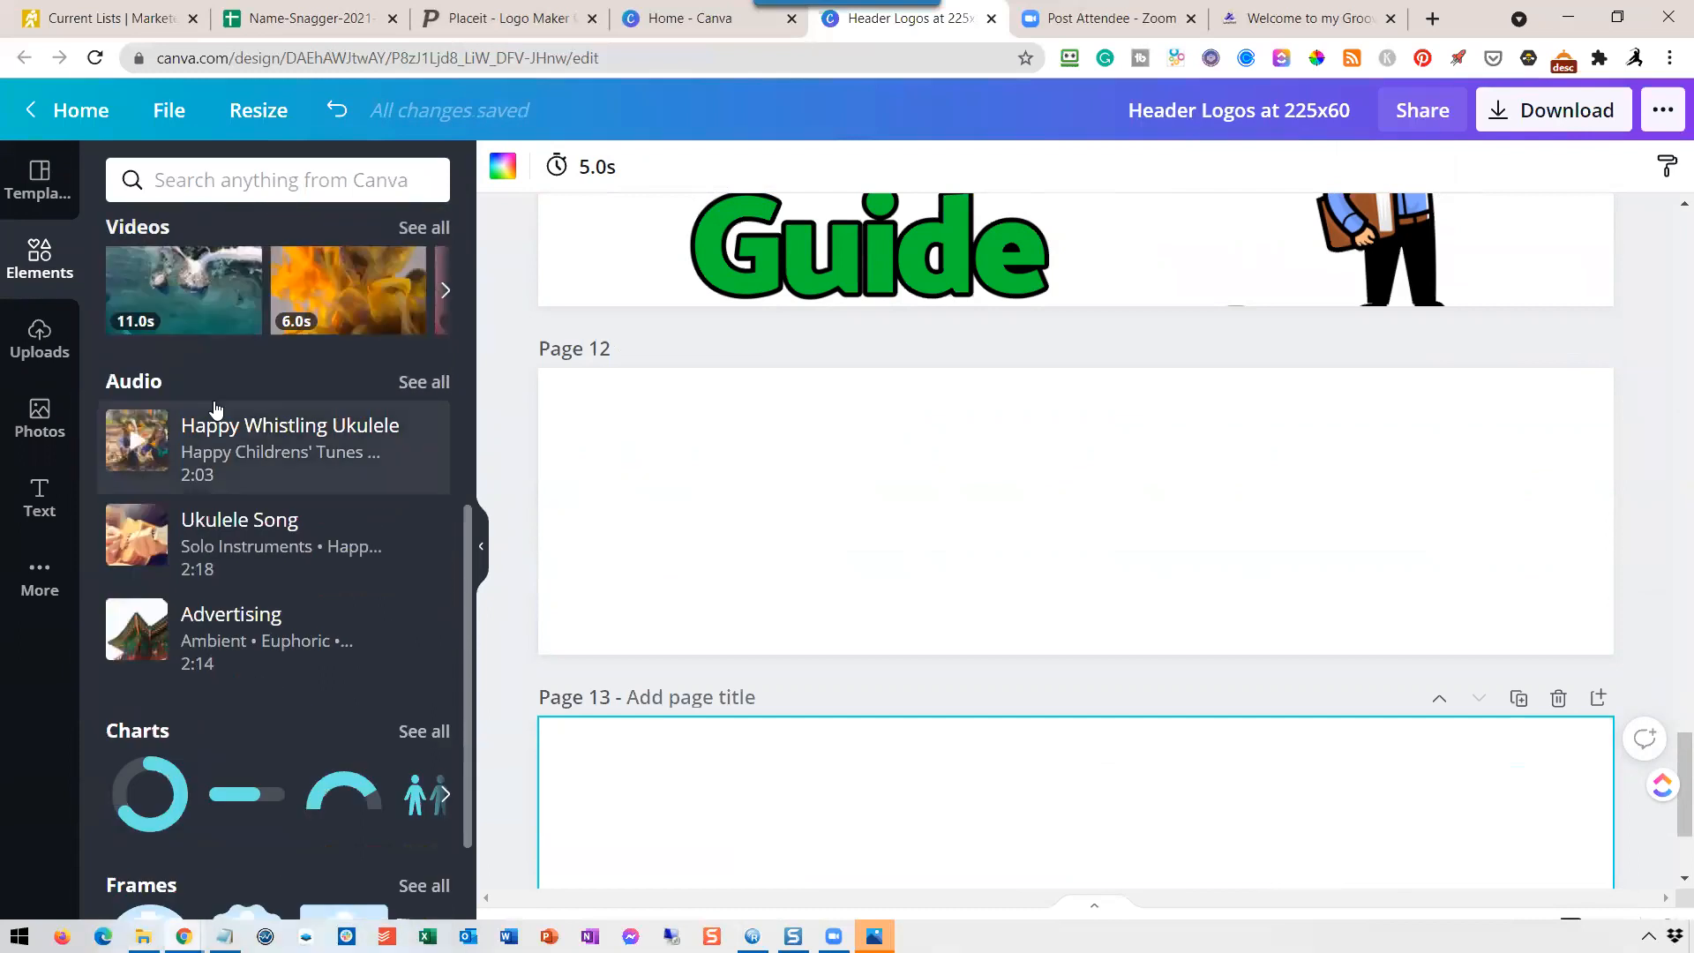
scroll(219, 408, "down", 10)
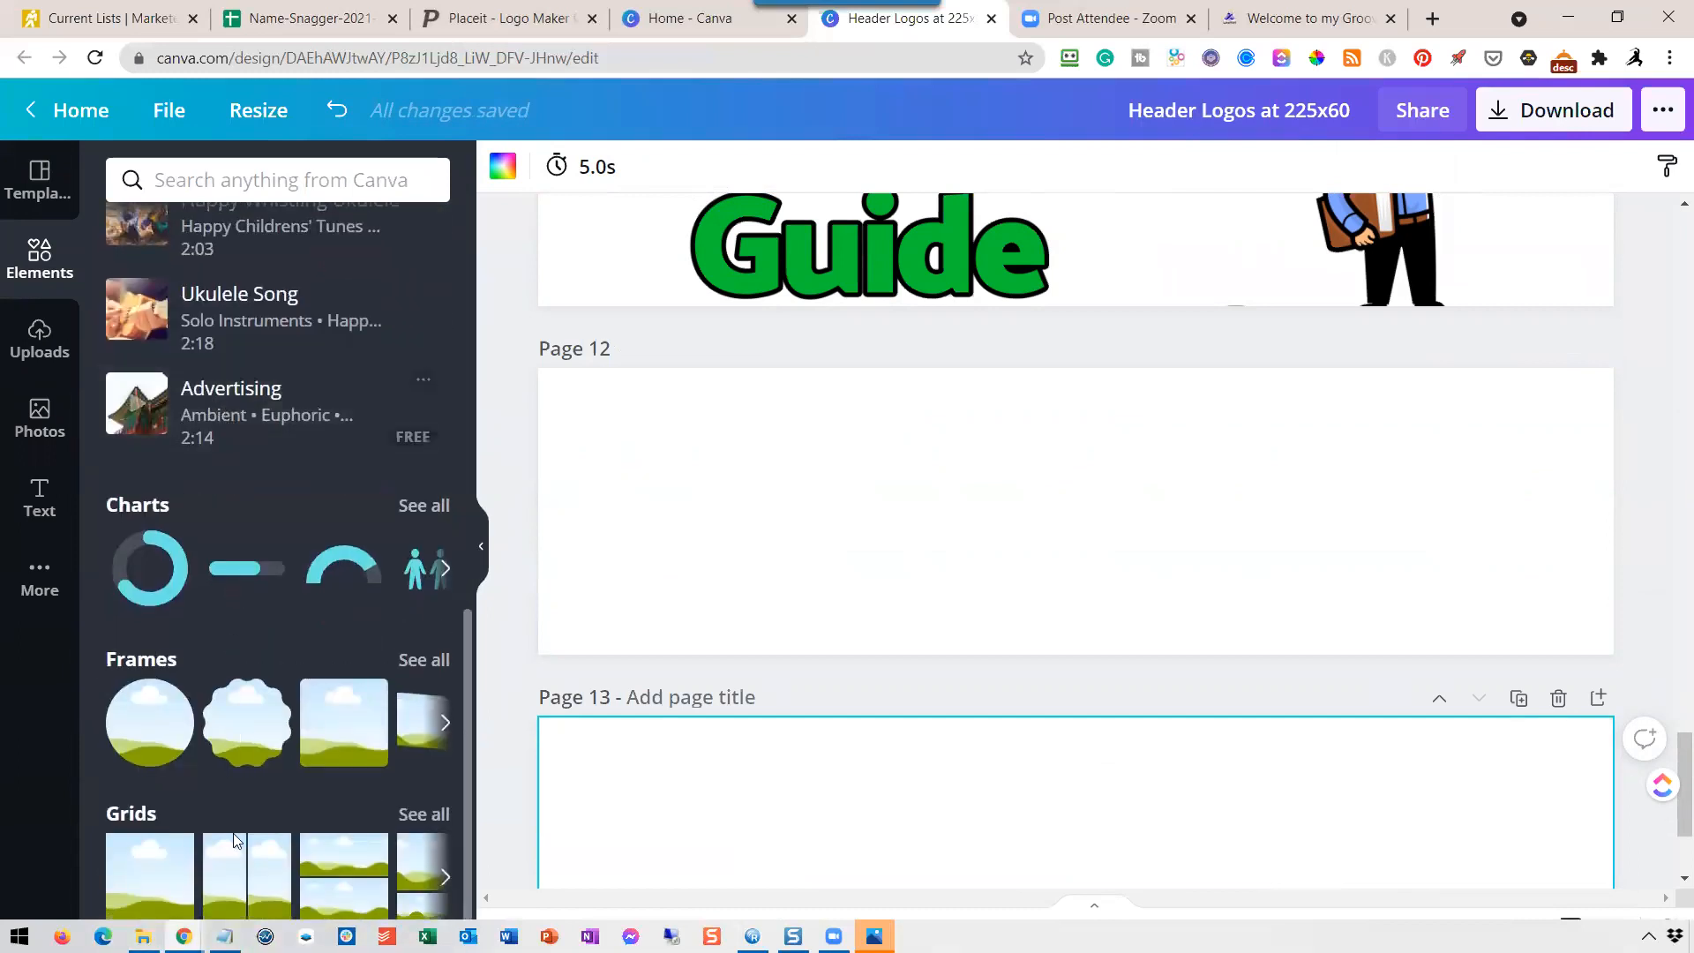
left_click_drag(161, 876, 816, 580)
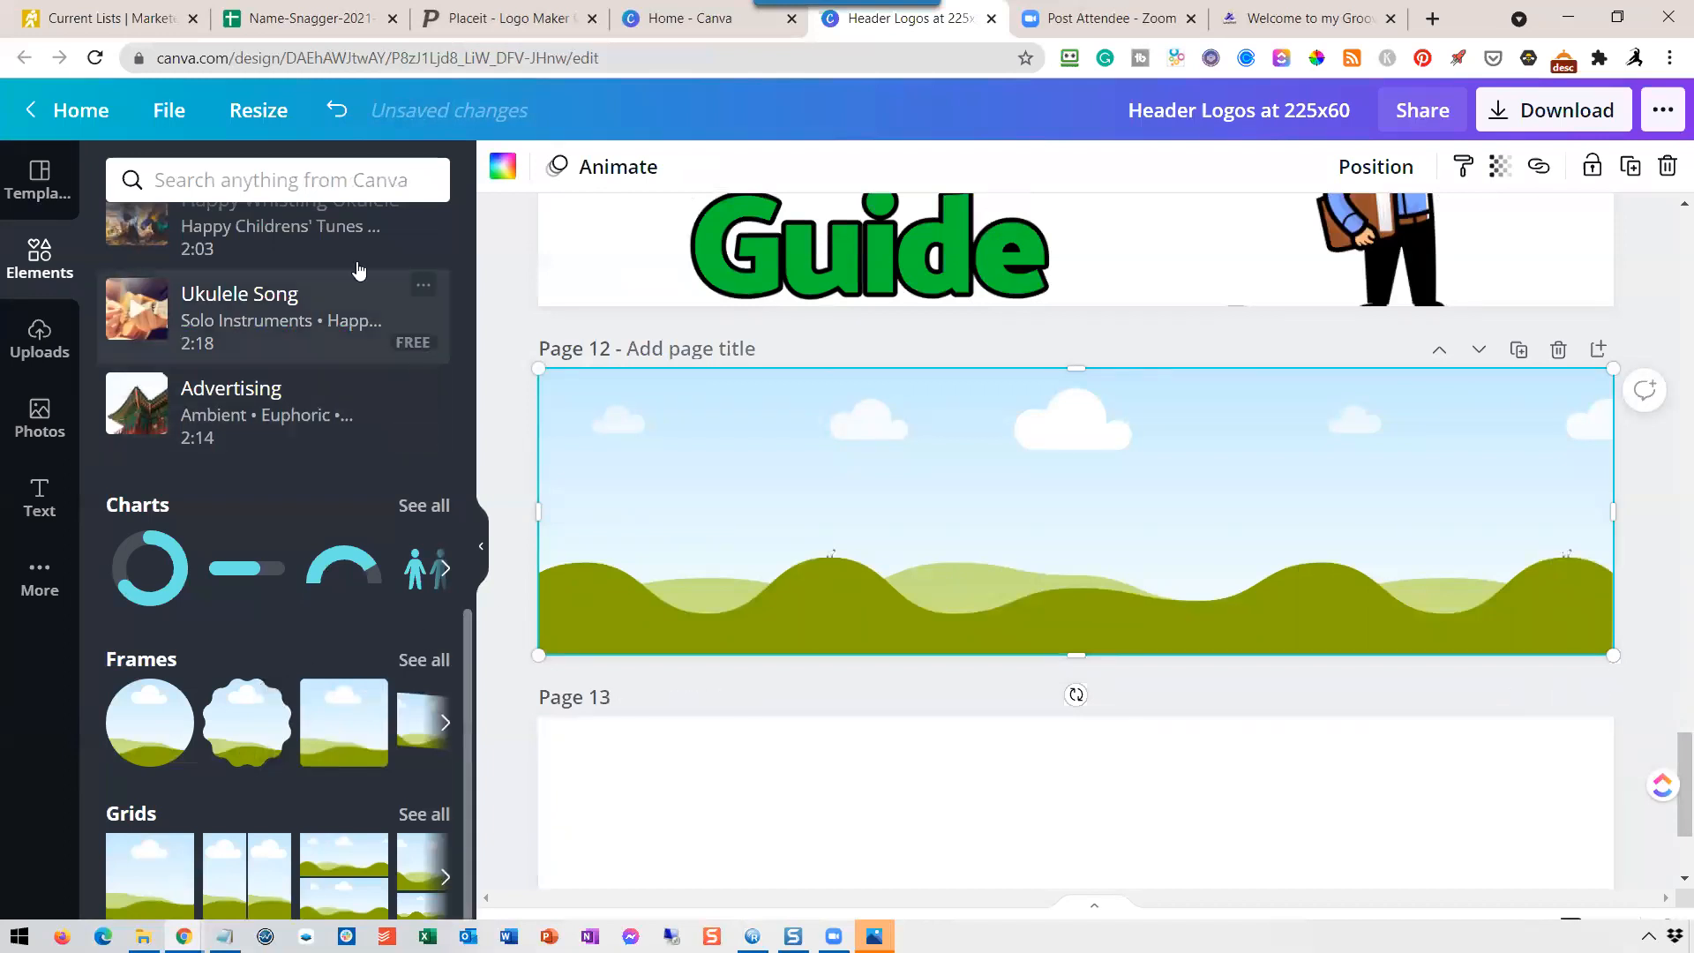
Upload the stacked "I Love Fortunes" logo with transparent background and place it on page 13.
left_click(39, 335)
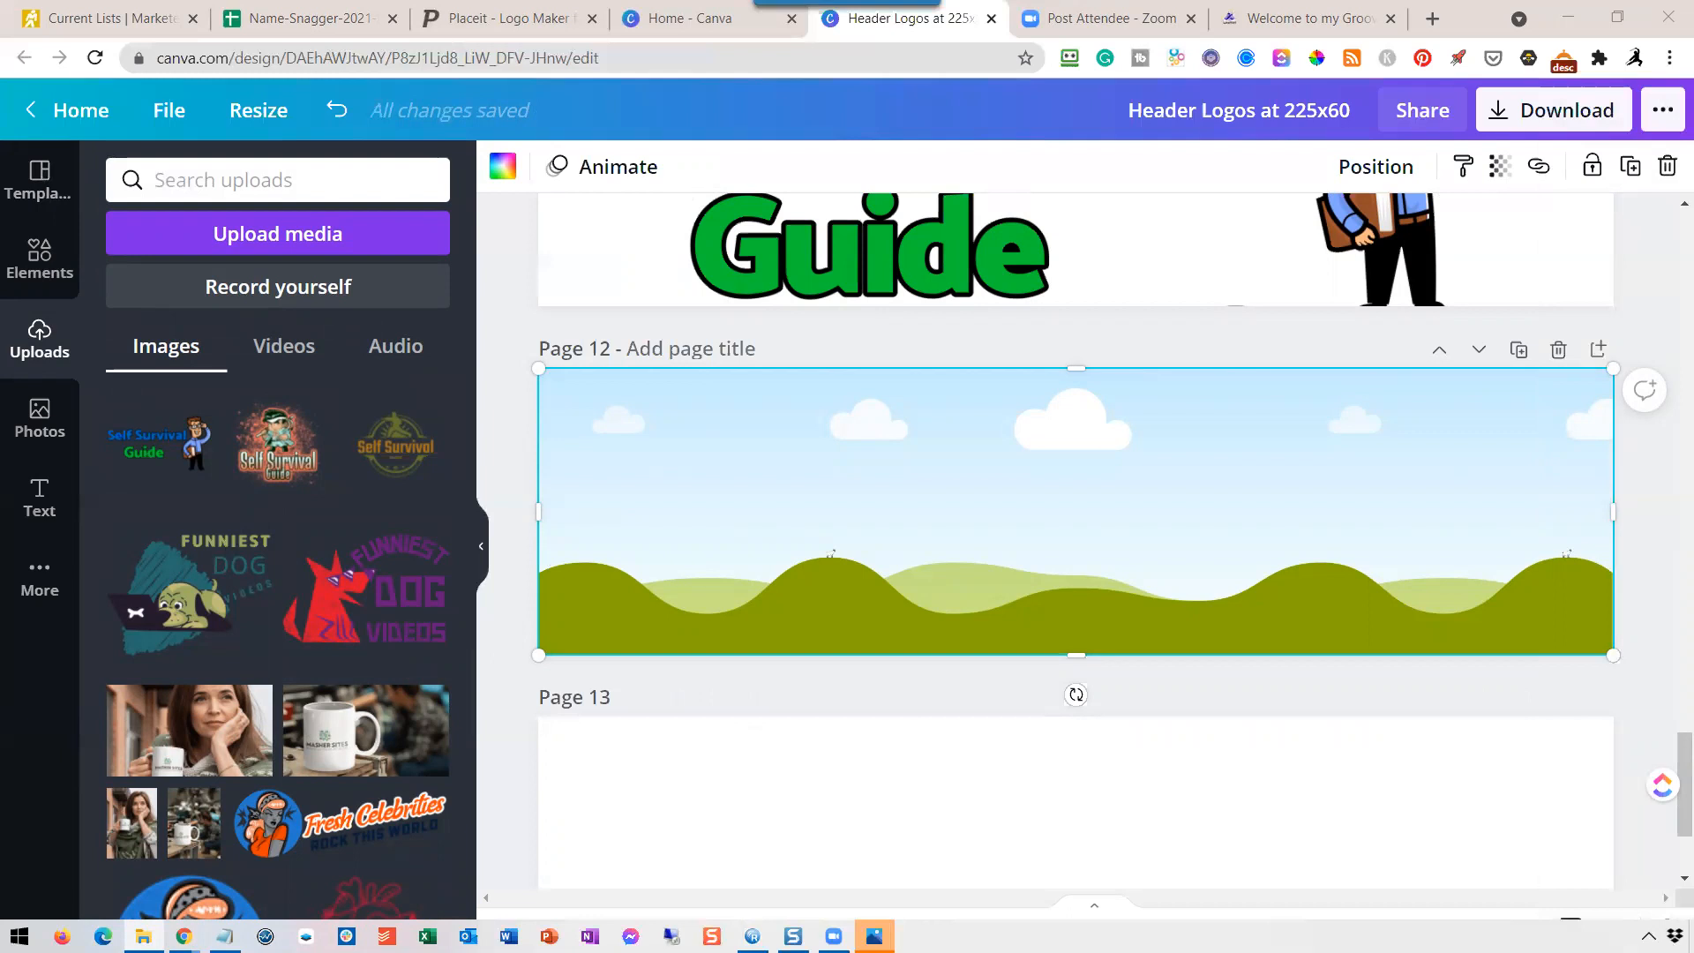
left_click_drag(1145, 474, 867, 516)
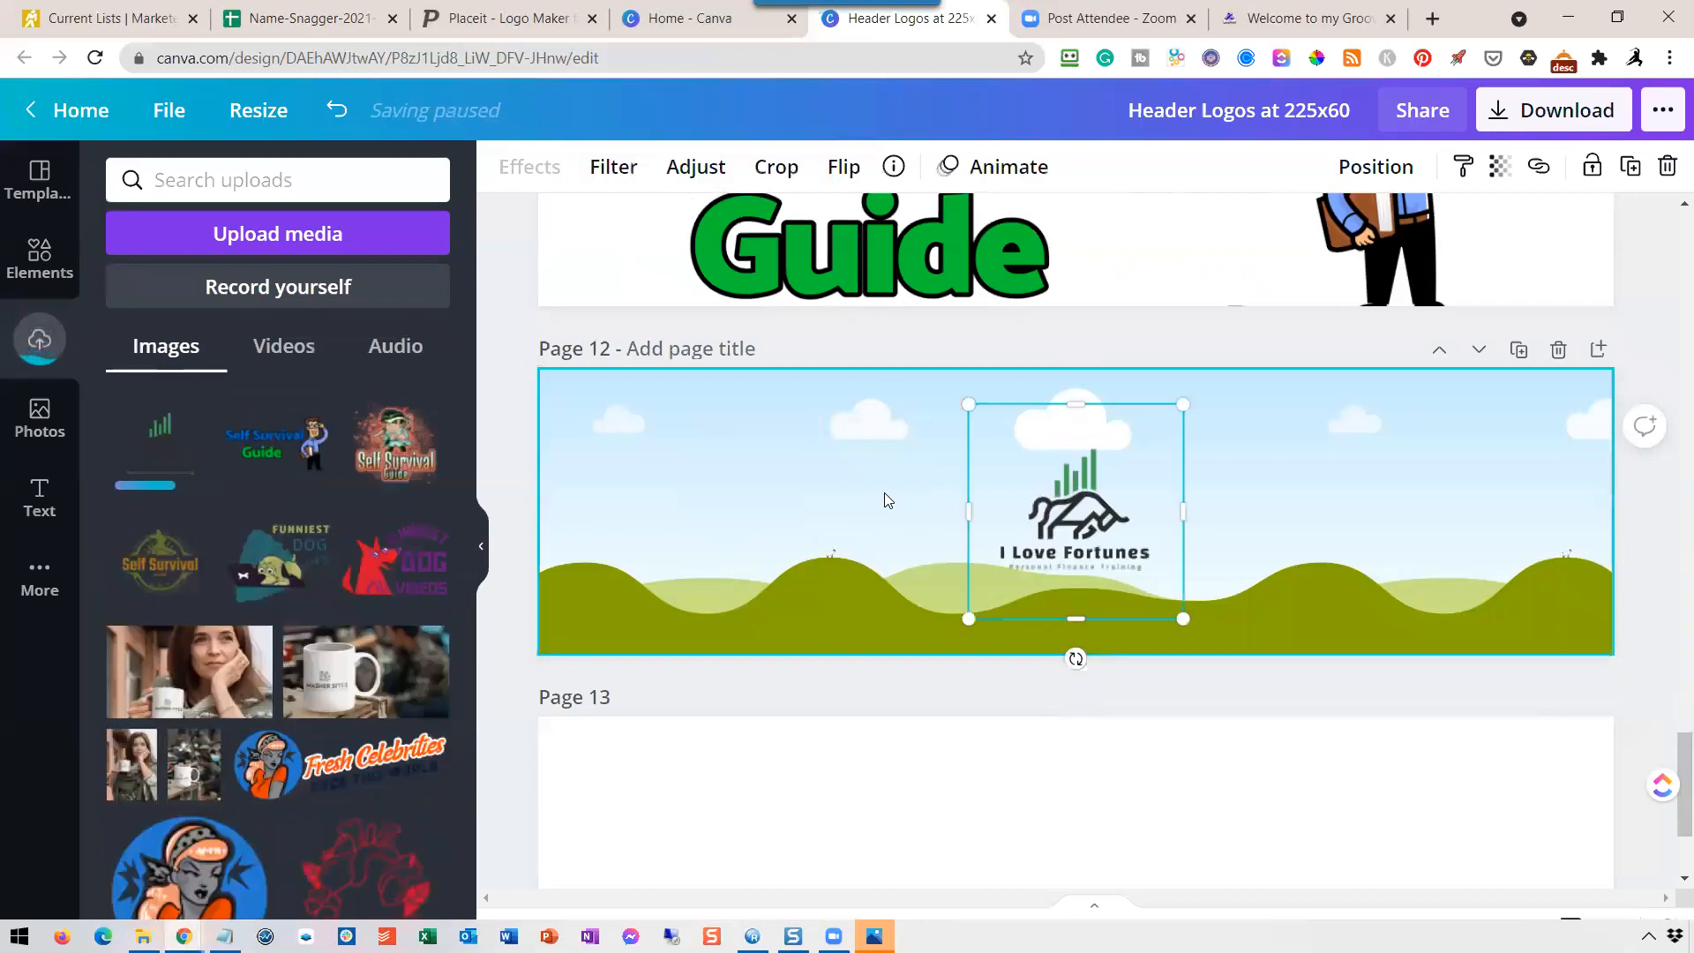
left_click_drag(1094, 507, 1078, 807)
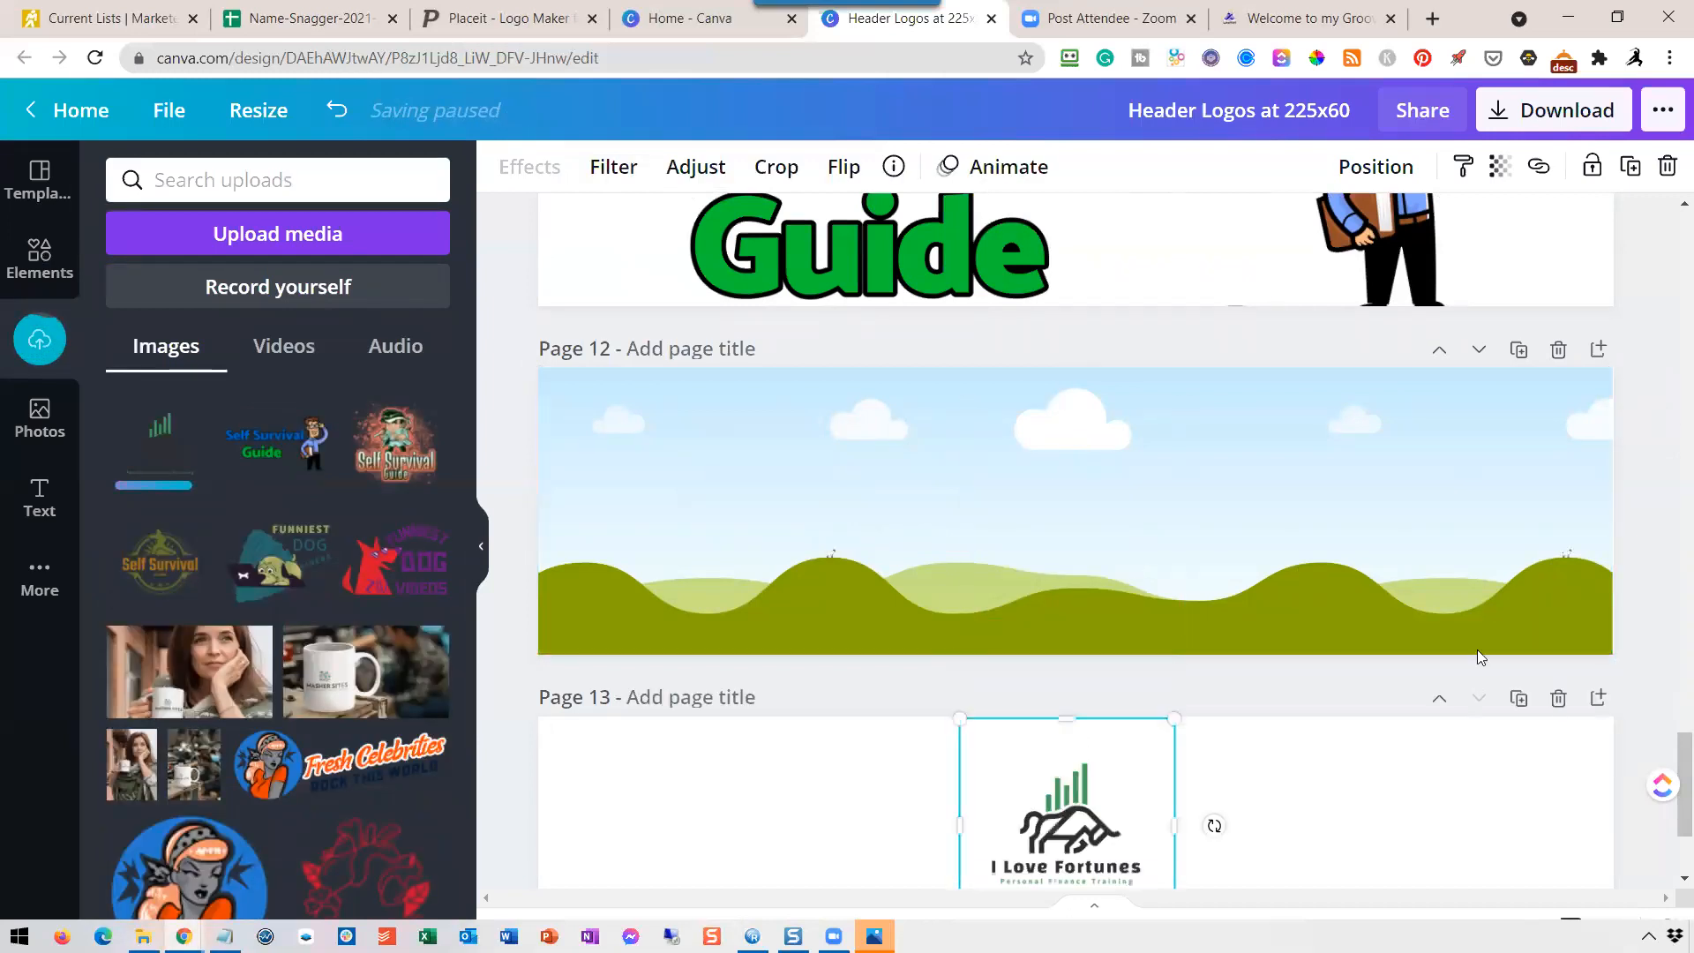
Enlarge the stacked logo on page 13 until its artwork nearly fills the page height, keeping it roughly centered.
scroll(946, 690, "down", 3)
left_click_drag(1175, 712, 1312, 850)
left_click_drag(1117, 711, 1061, 639)
left_click_drag(1266, 797, 1362, 855)
left_click_drag(1134, 684, 1078, 672)
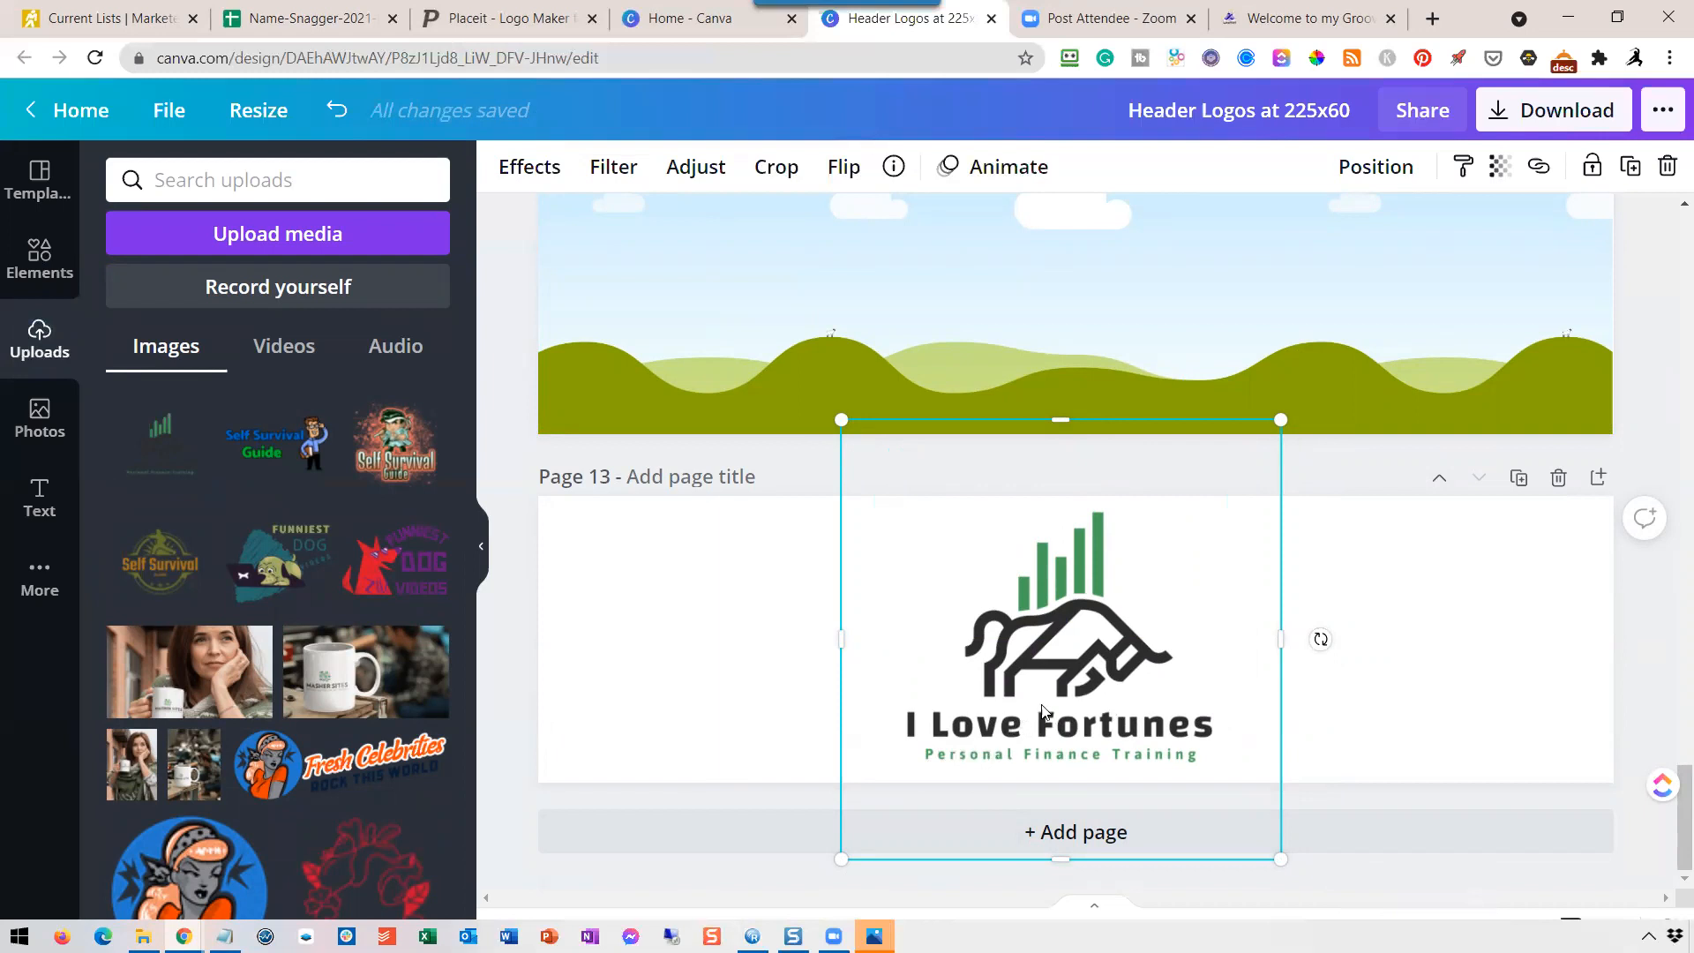
left_click_drag(1286, 862, 1304, 878)
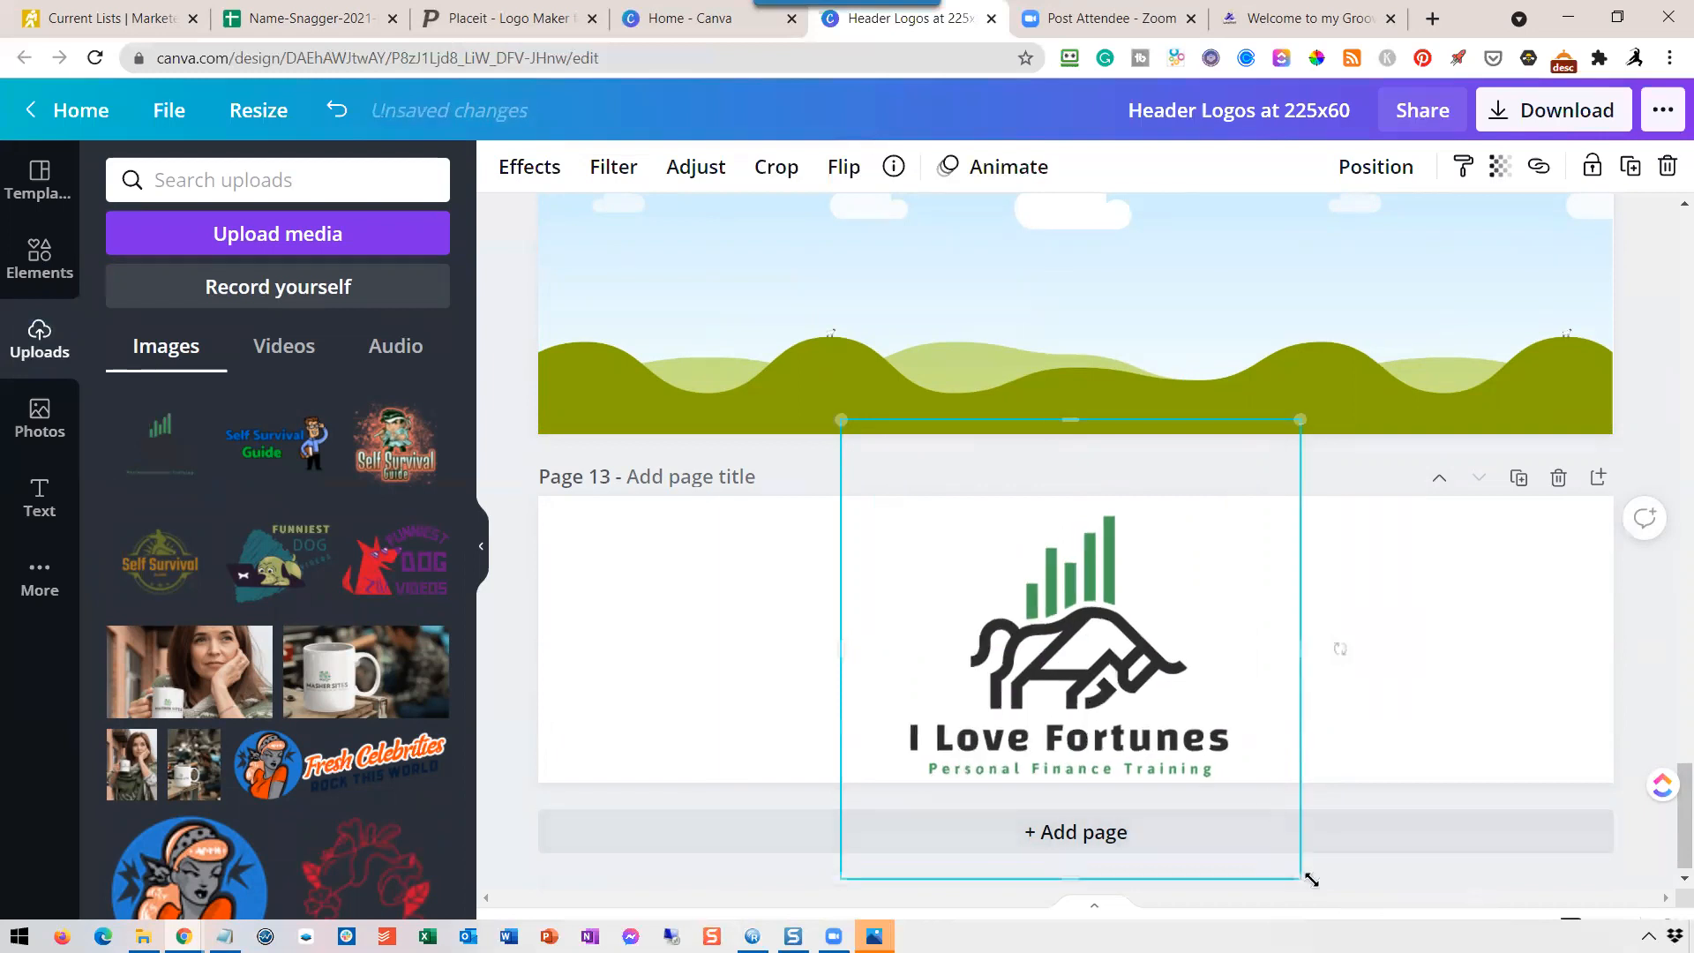
left_click_drag(1299, 419, 1322, 399)
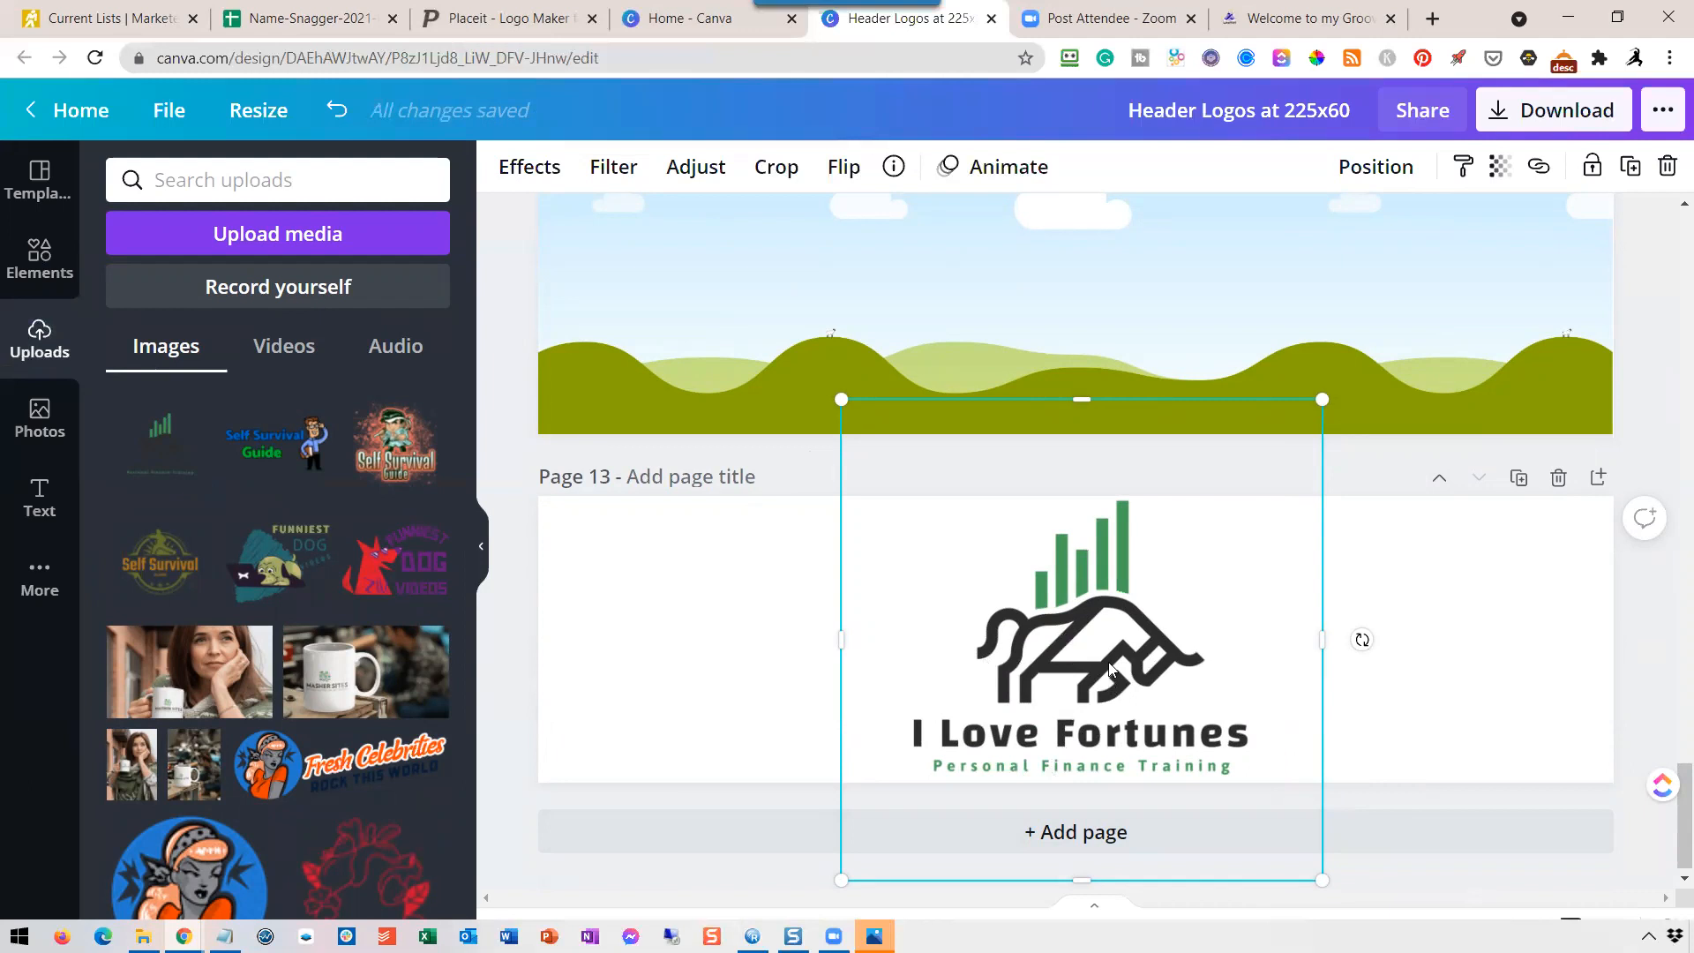
Replace the stacked logo on page 13 with the horizontal "I Love Fortunes" version, enlarged until its artwork nearly fills the page height.
key("Delete")
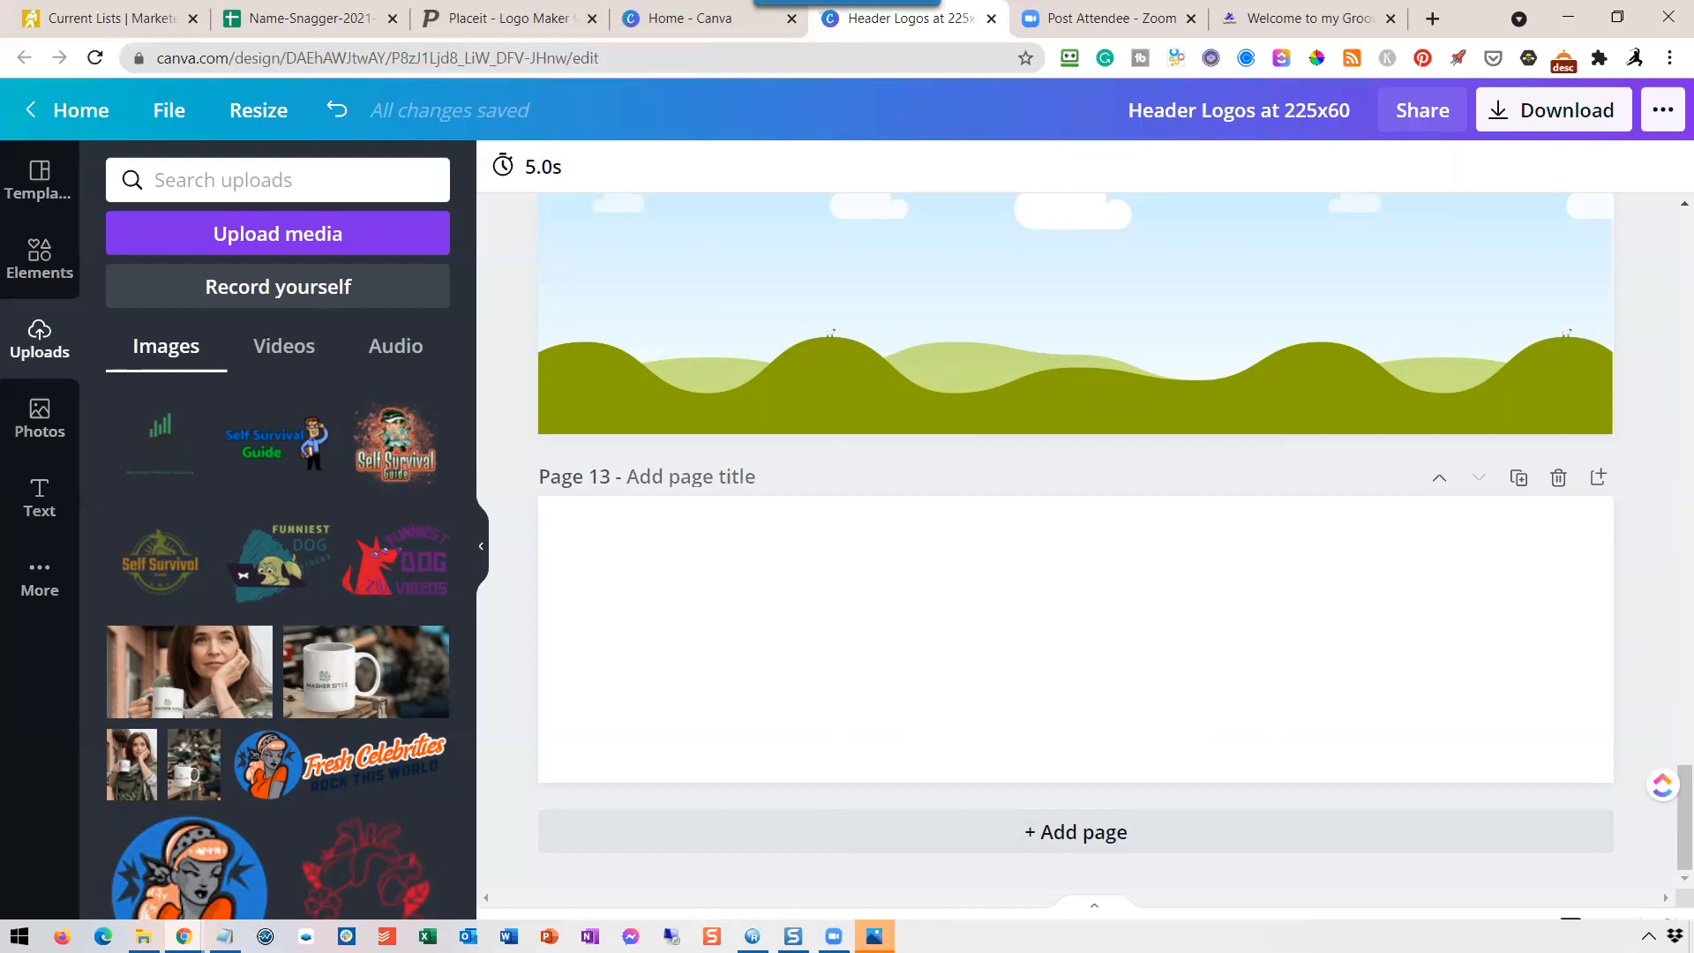
left_click_drag(1693, 654, 976, 684)
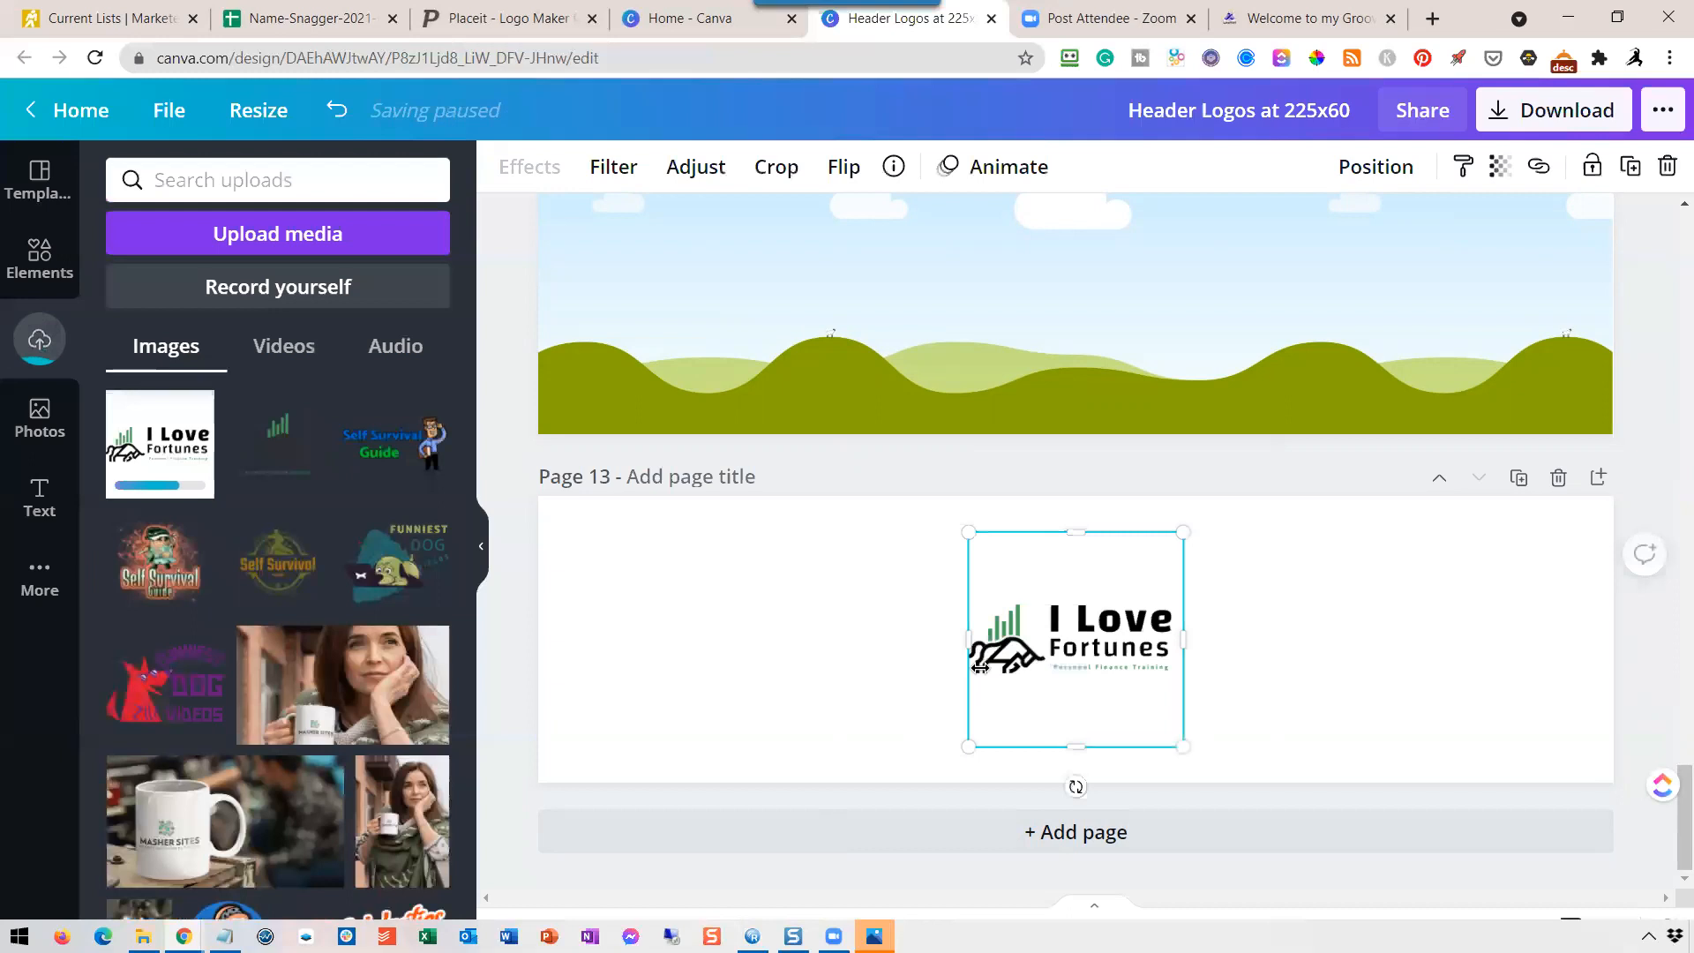
left_click_drag(976, 747, 720, 879)
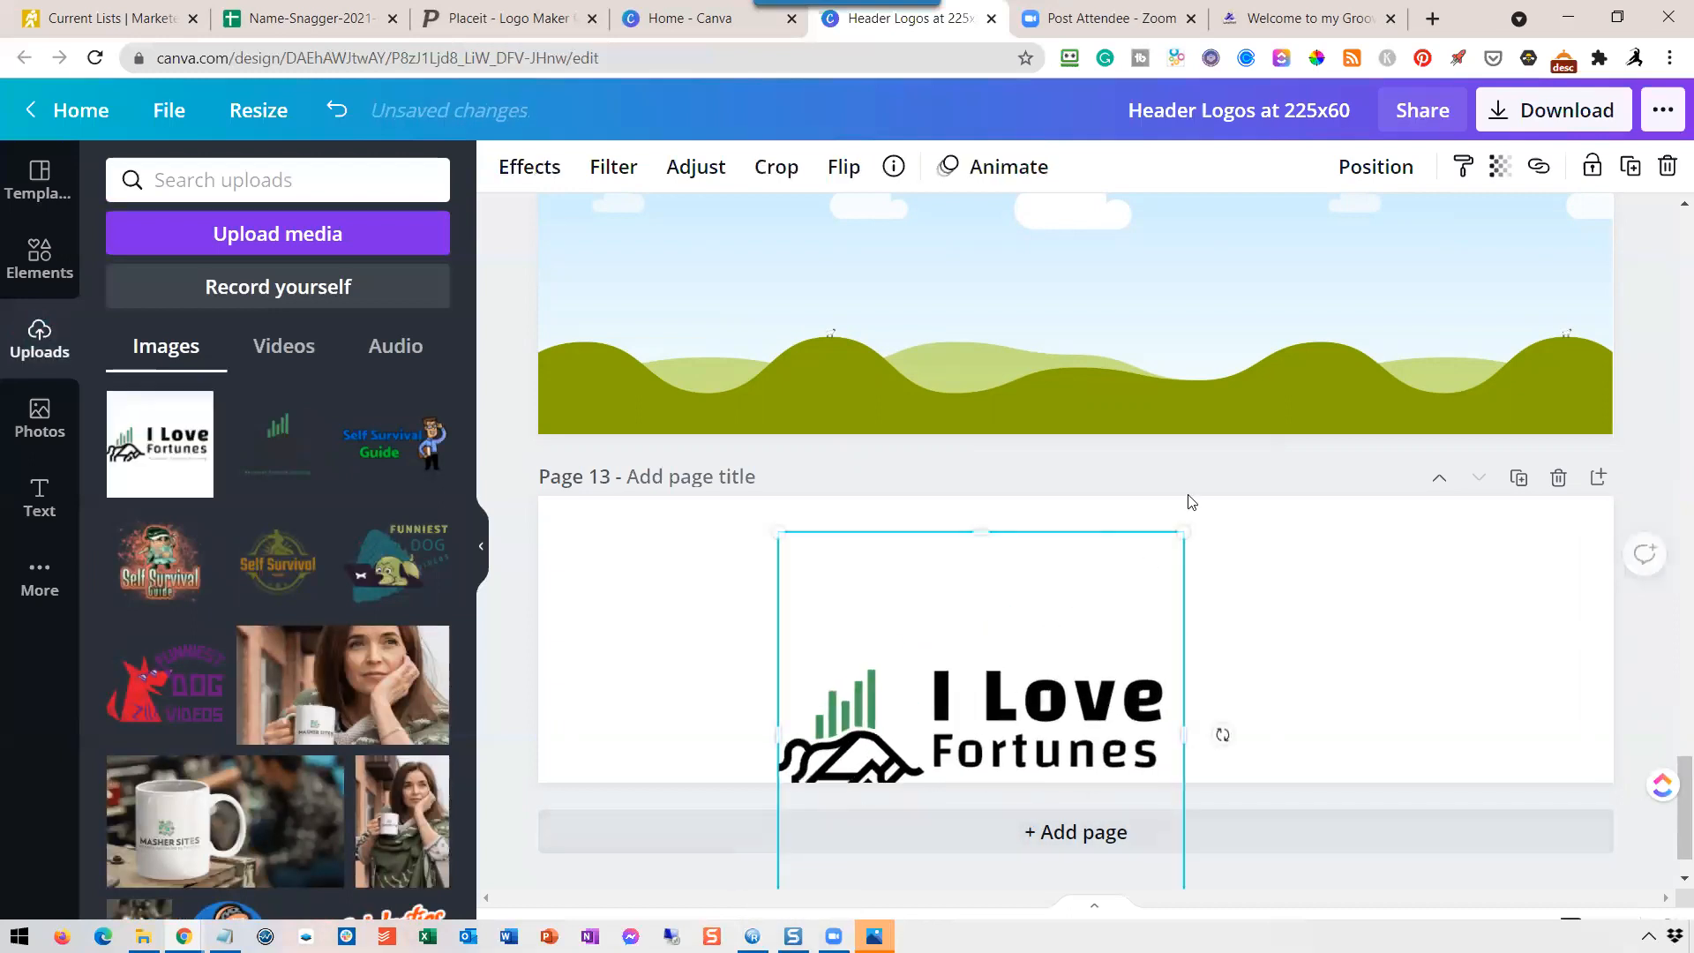
left_click_drag(1183, 532, 1546, 391)
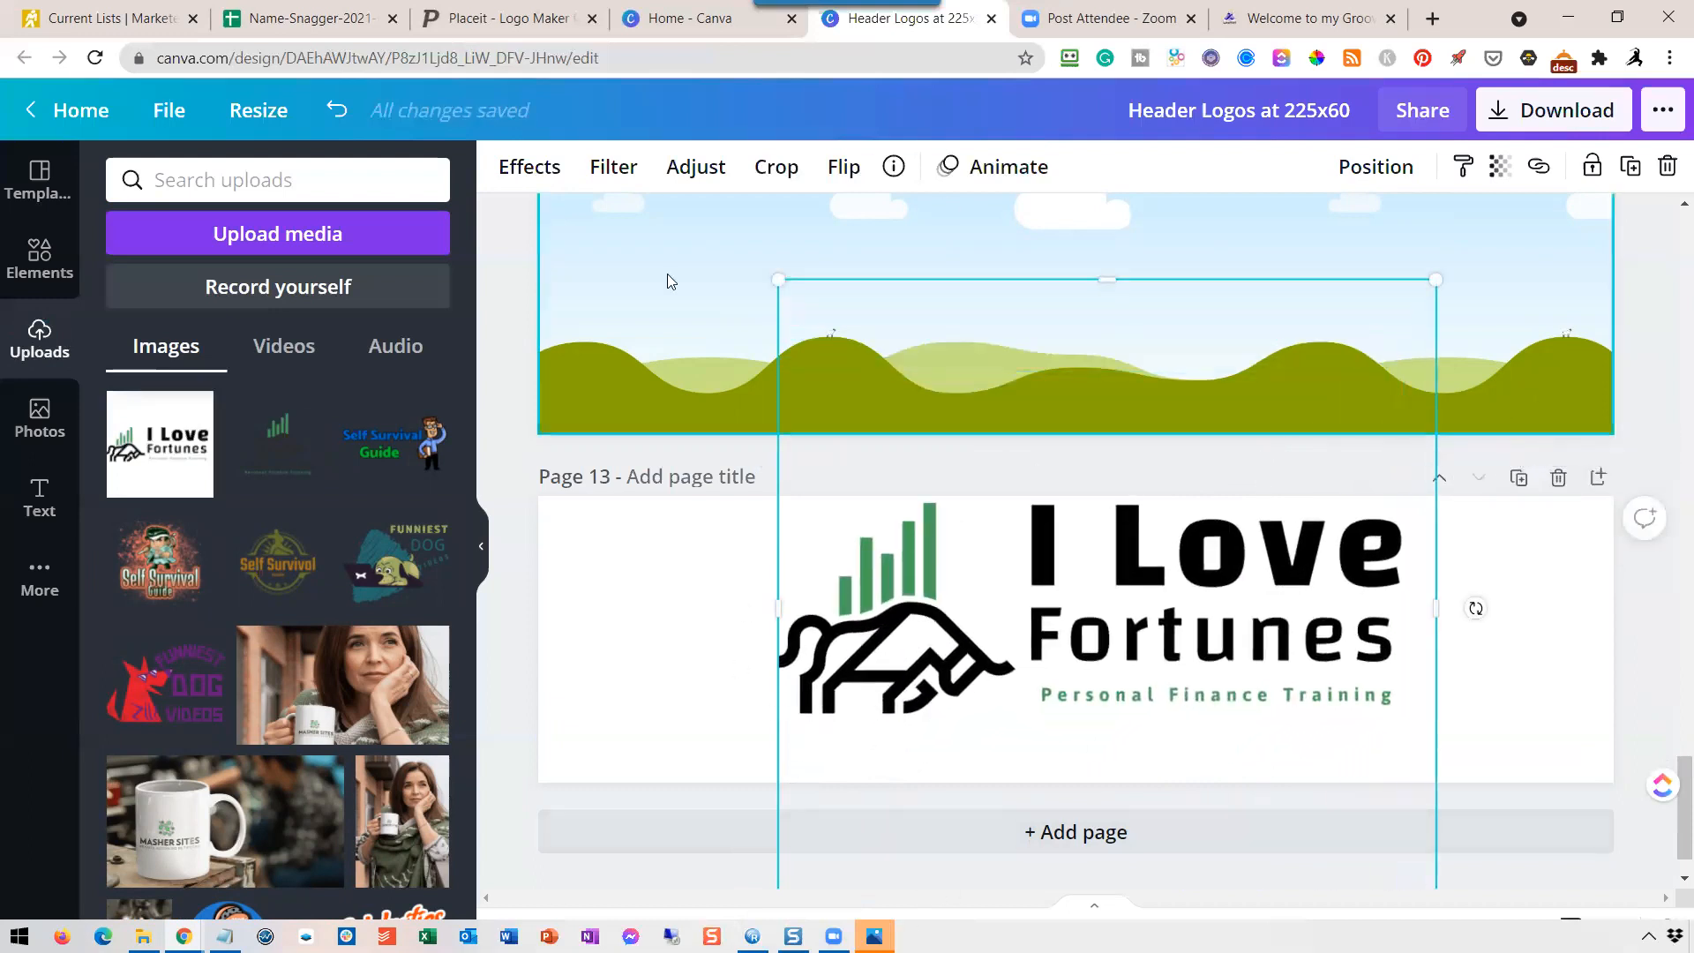
scroll(1209, 698, "down", 1)
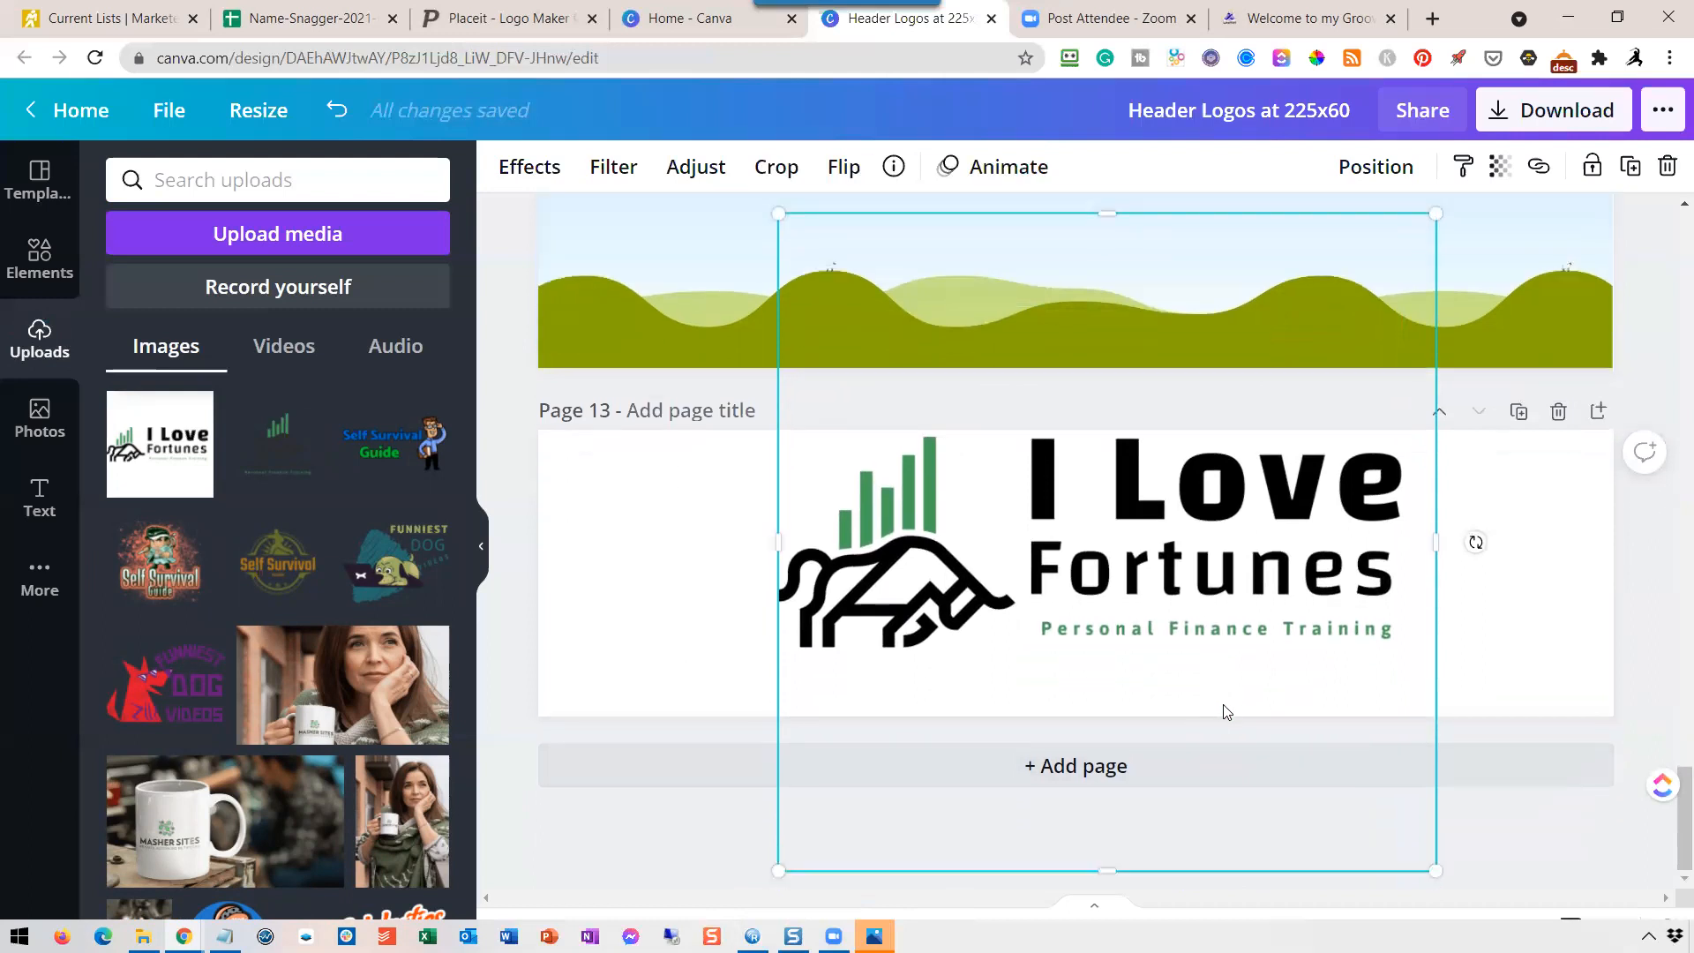
left_click_drag(778, 871, 689, 951)
left_click_drag(685, 882, 677, 881)
left_click_drag(1445, 217, 1516, 193)
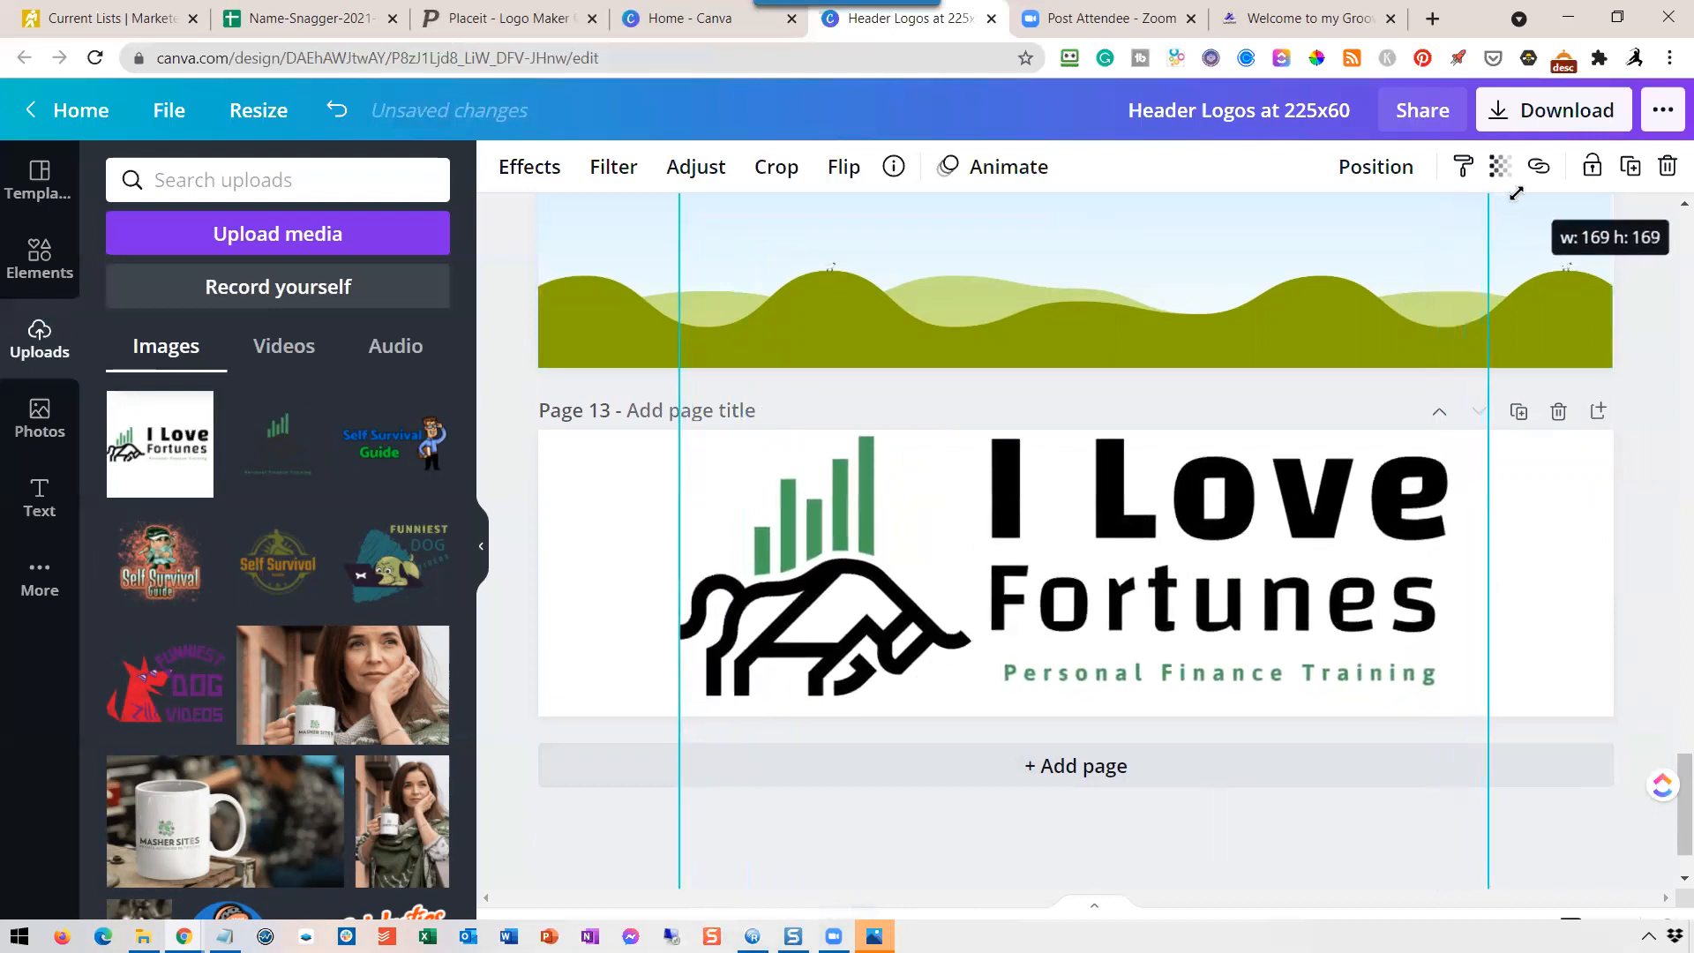
scroll(1527, 828, "down", 1)
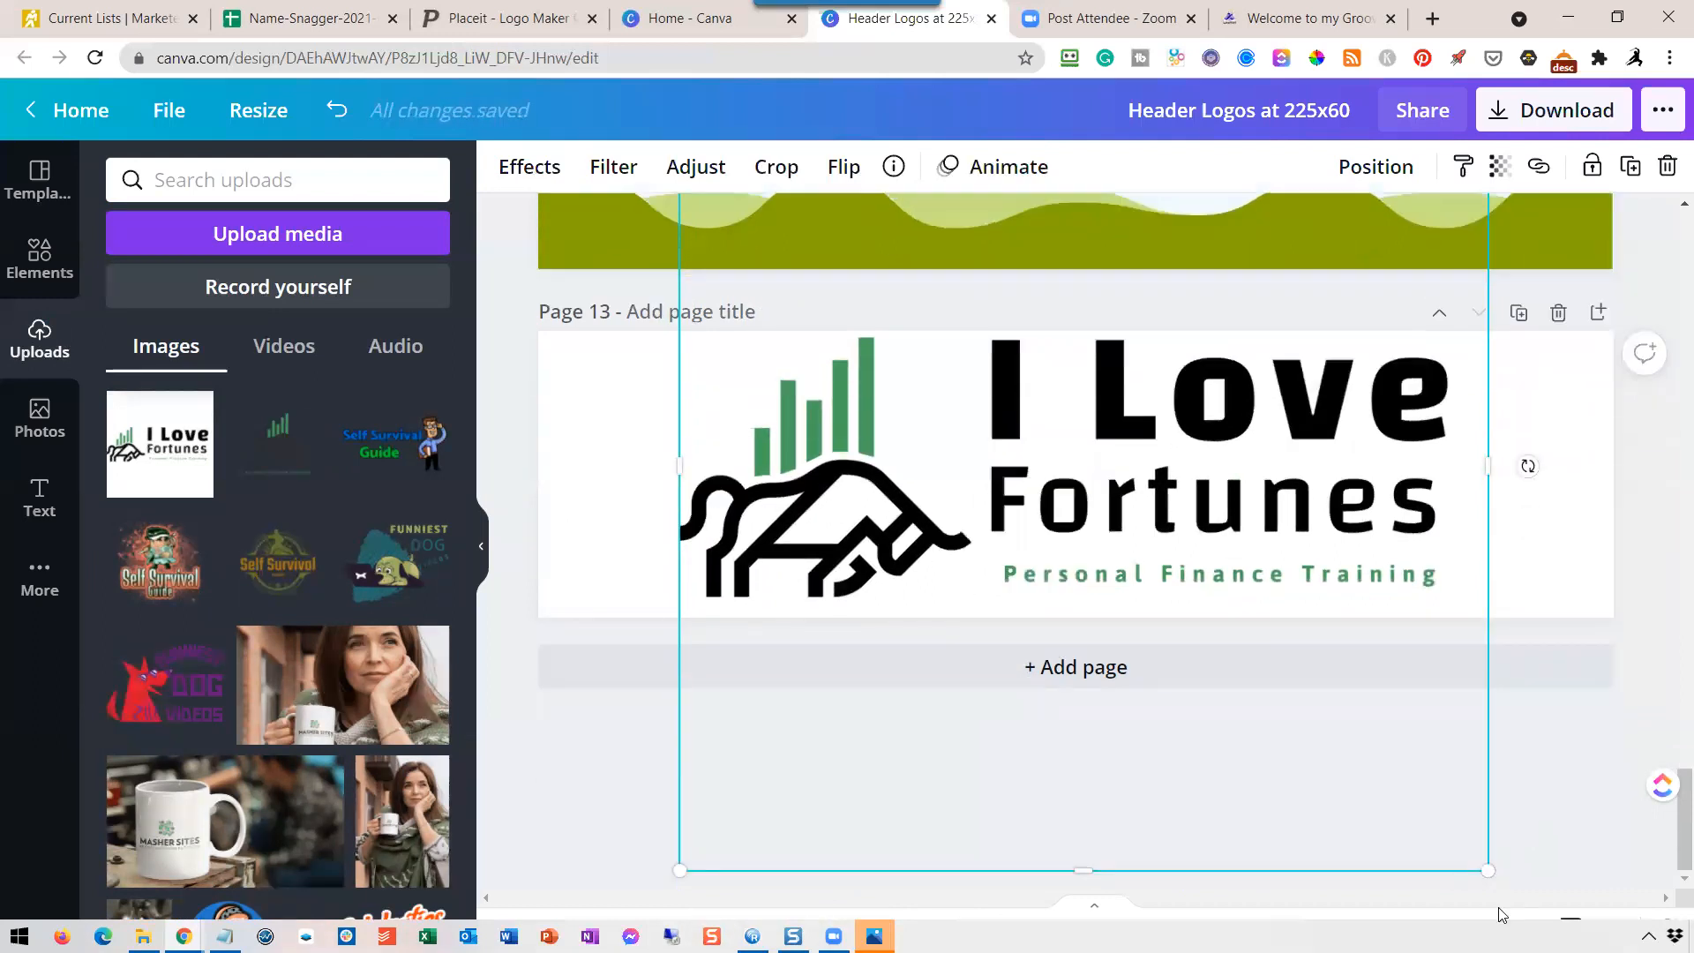
left_click_drag(1492, 871, 1514, 893)
Crop the blank space above and below the artwork off the horizontal logo on page 13.
left_click(775, 167)
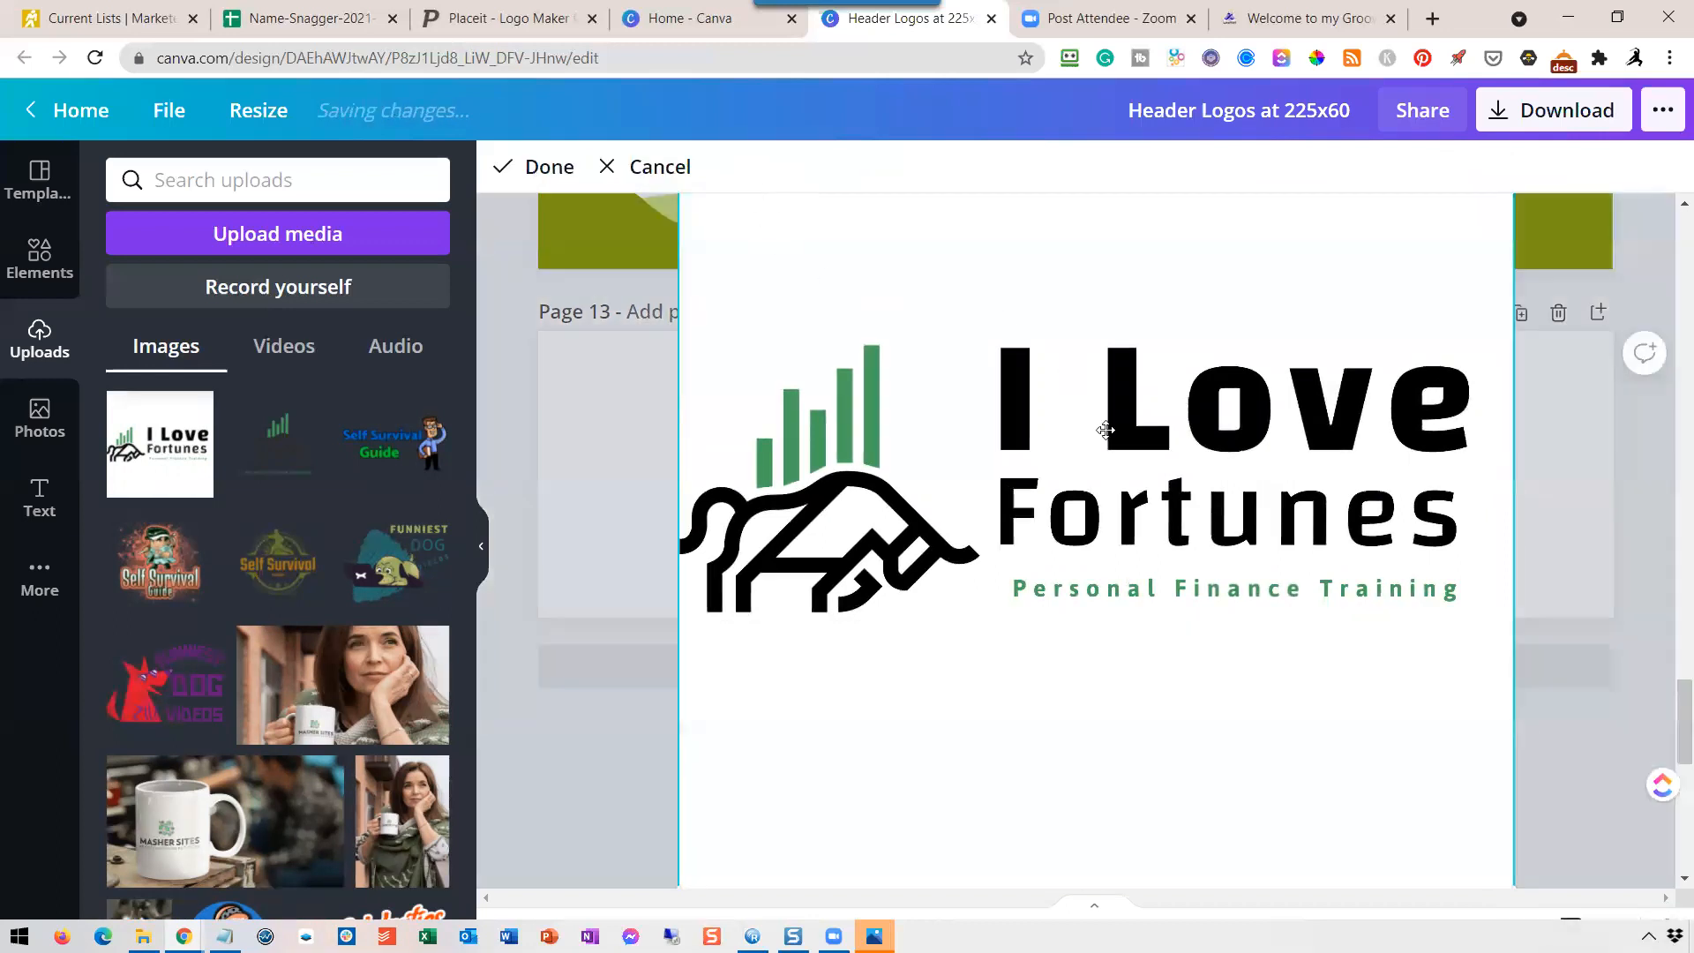
scroll(1130, 442, "up", 2)
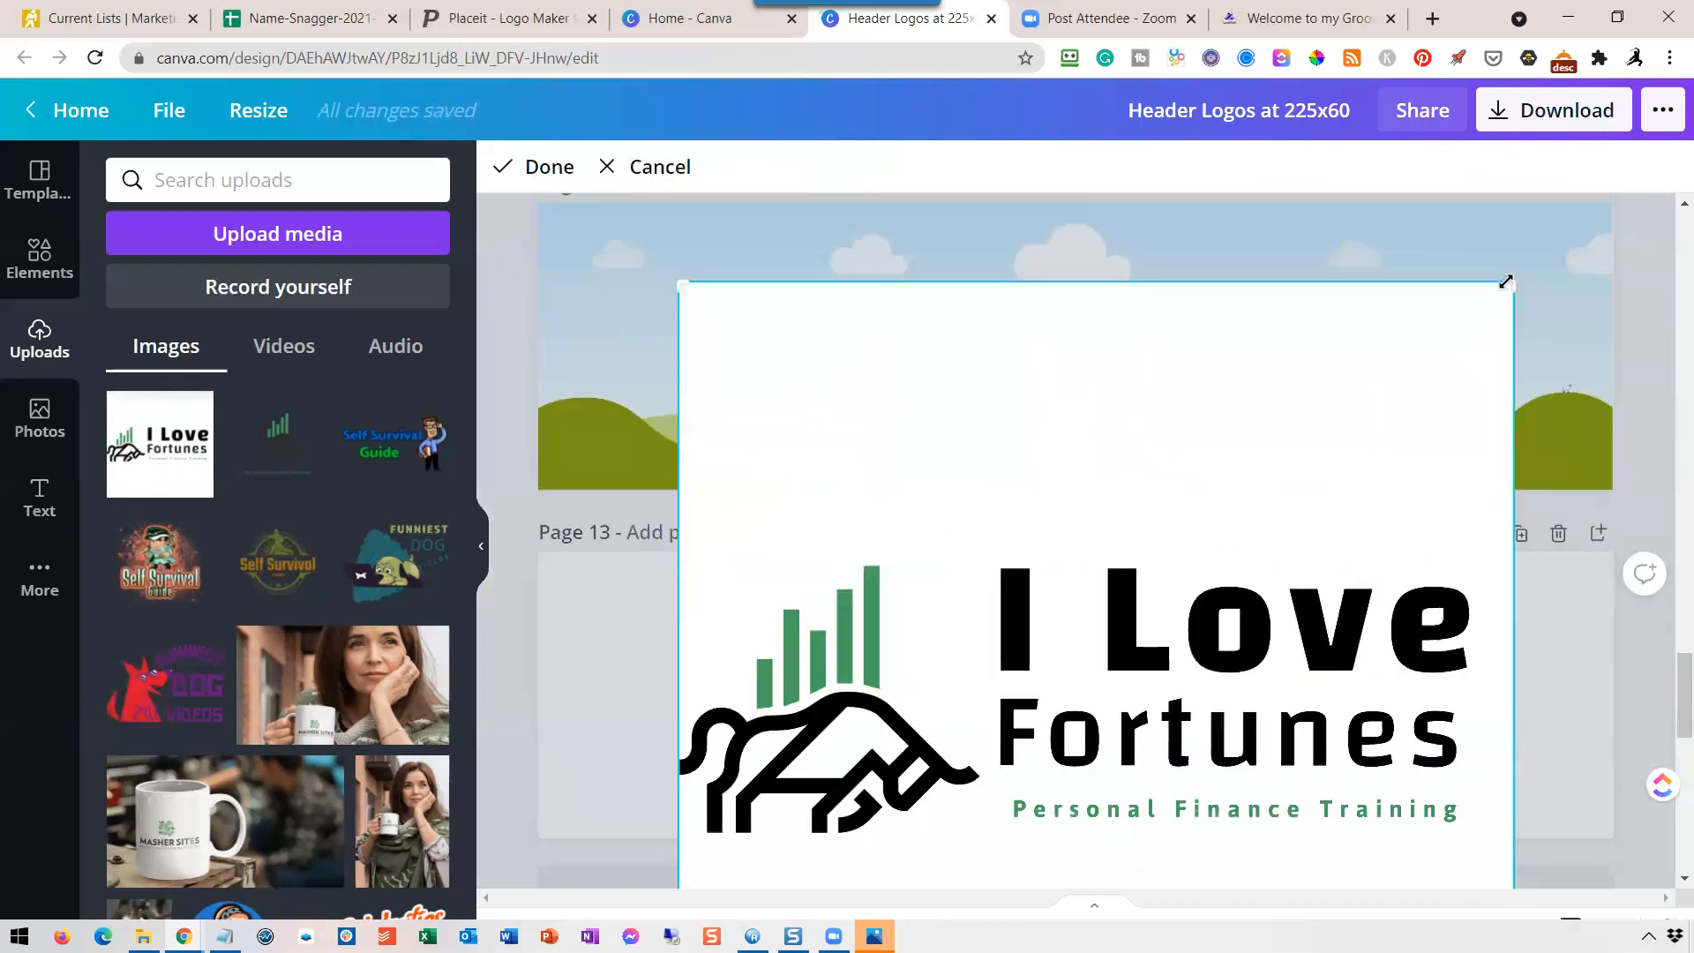
left_click_drag(1512, 280, 1520, 563)
scroll(1527, 761, "down", 7)
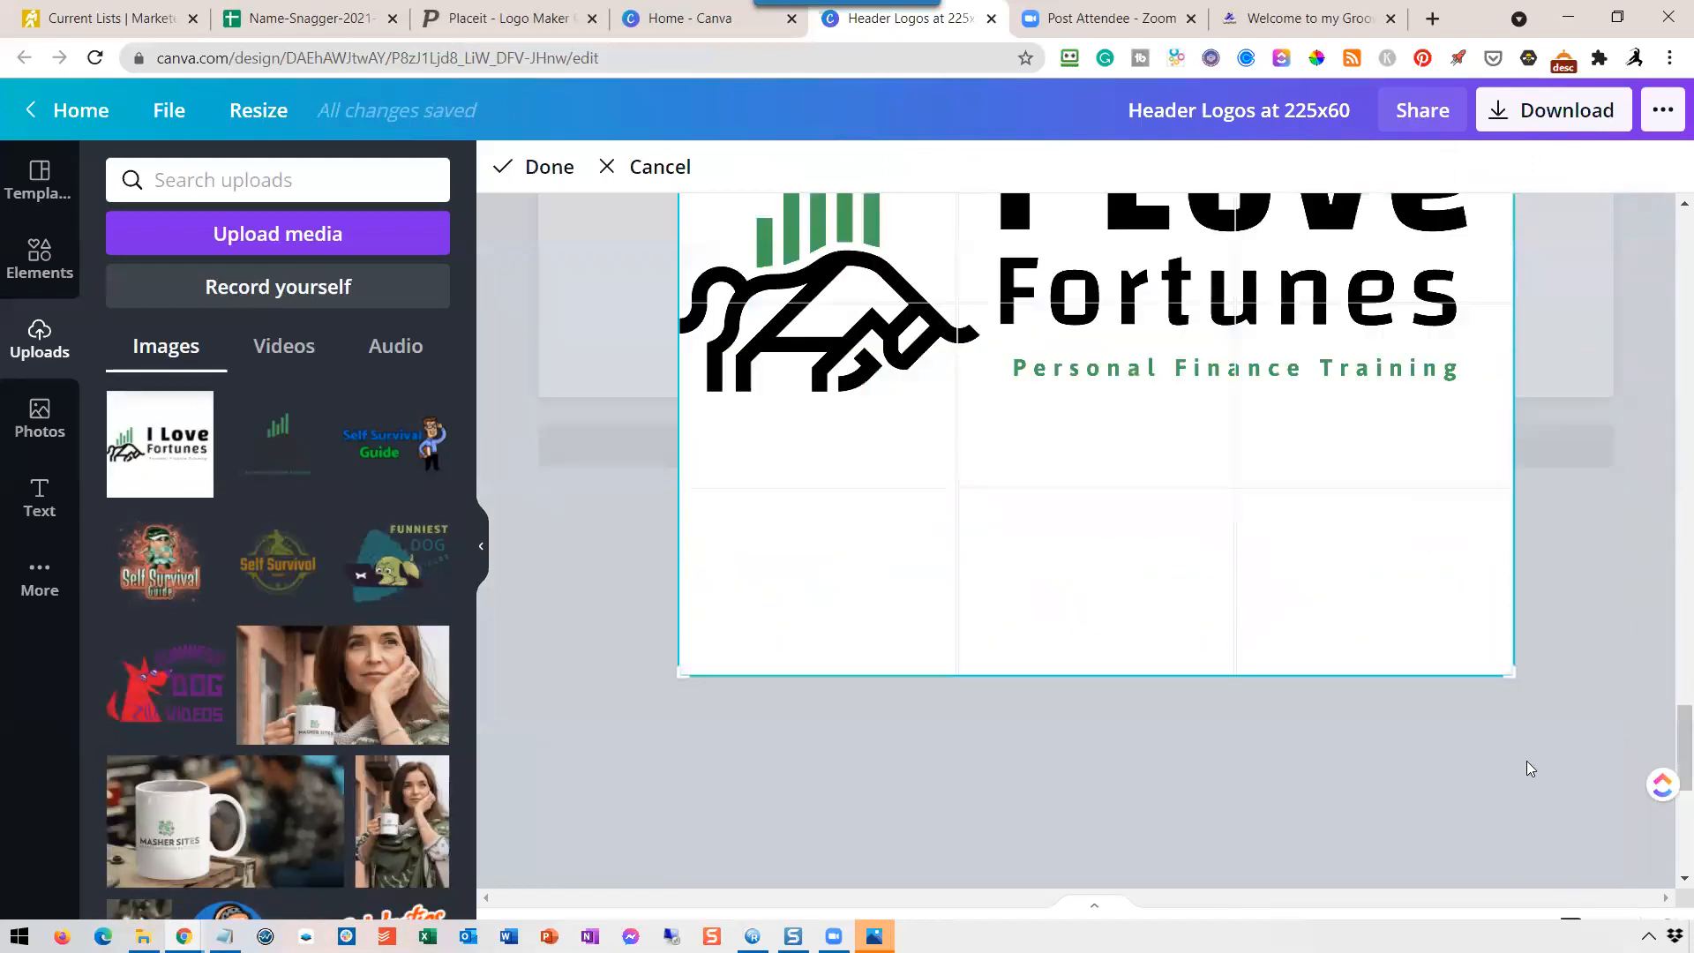
scroll(1171, 490, "up", 2)
left_click_drag(1511, 668, 1495, 395)
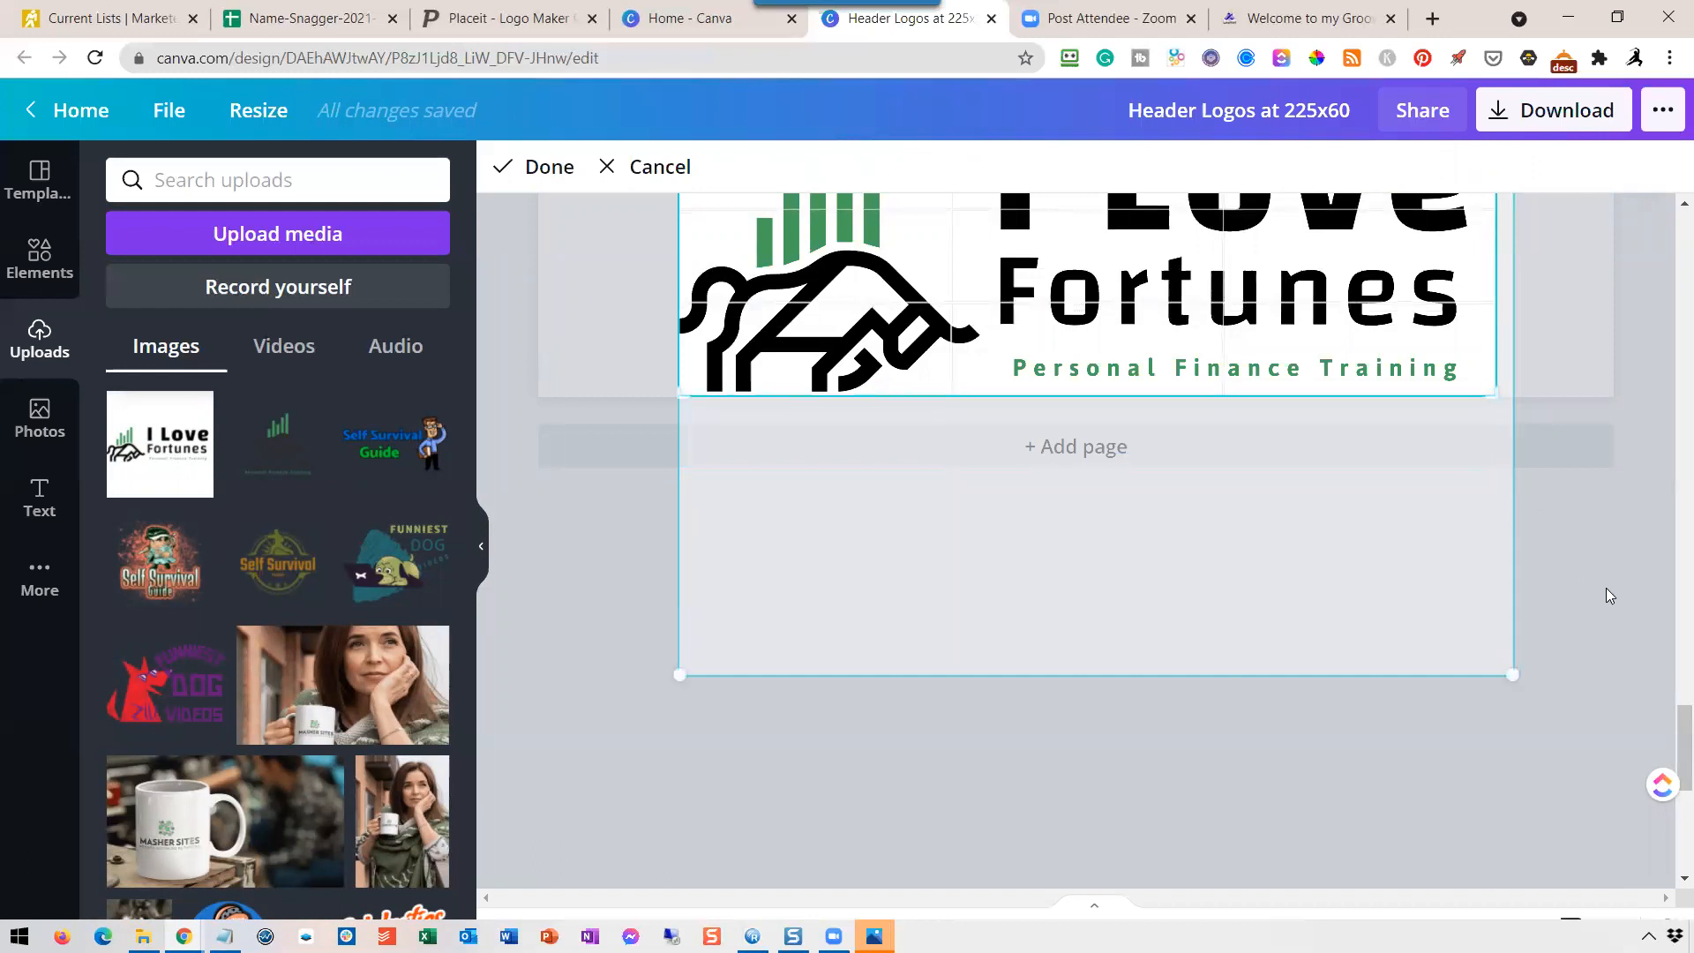
left_click(547, 167)
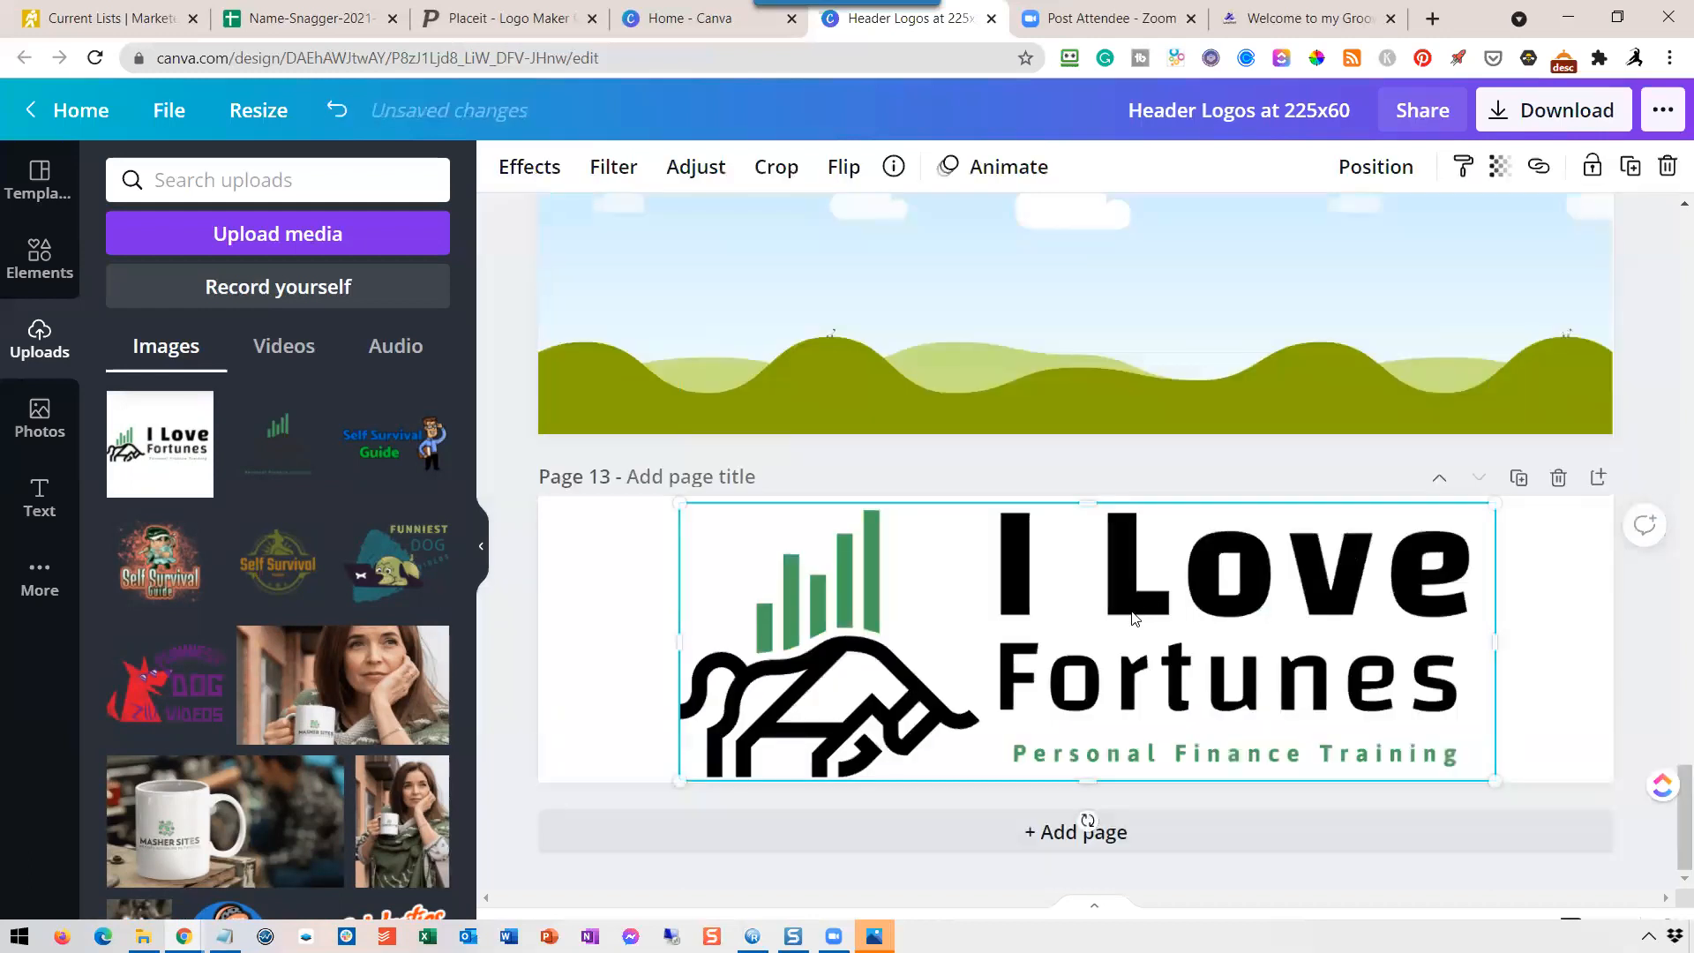
Reposition the cropped horizontal logo on page 13 and enlarge it slightly to span the full page height.
left_click_drag(1113, 639, 1230, 628)
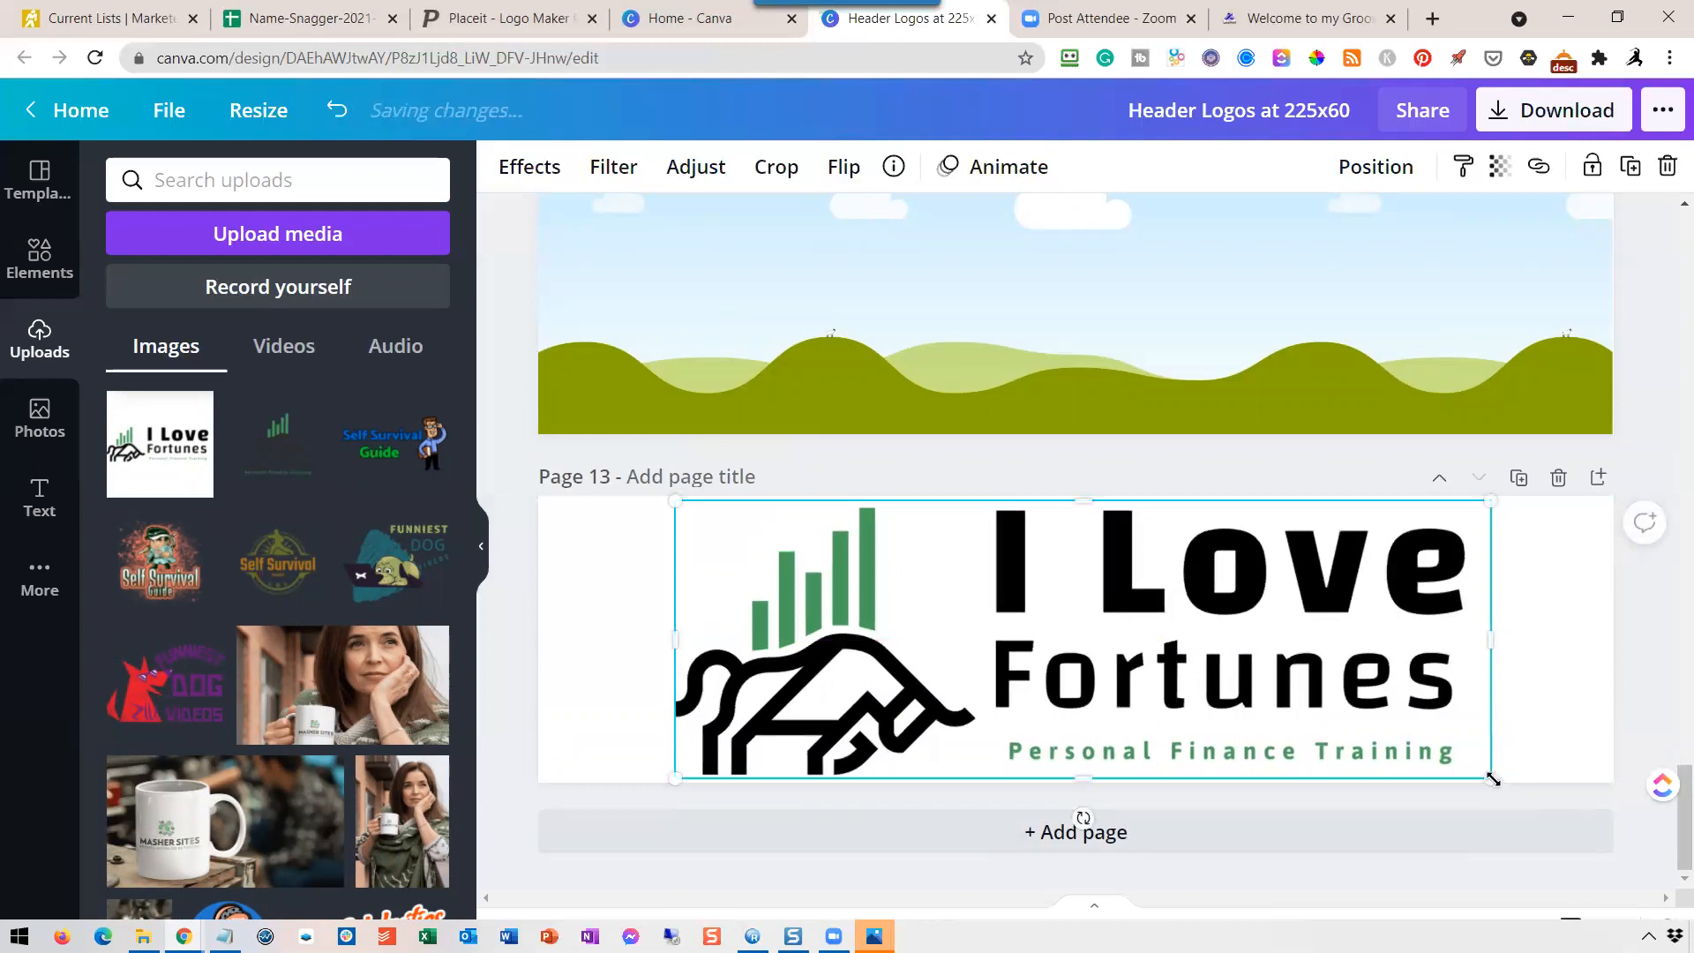
left_click_drag(1500, 785, 1505, 787)
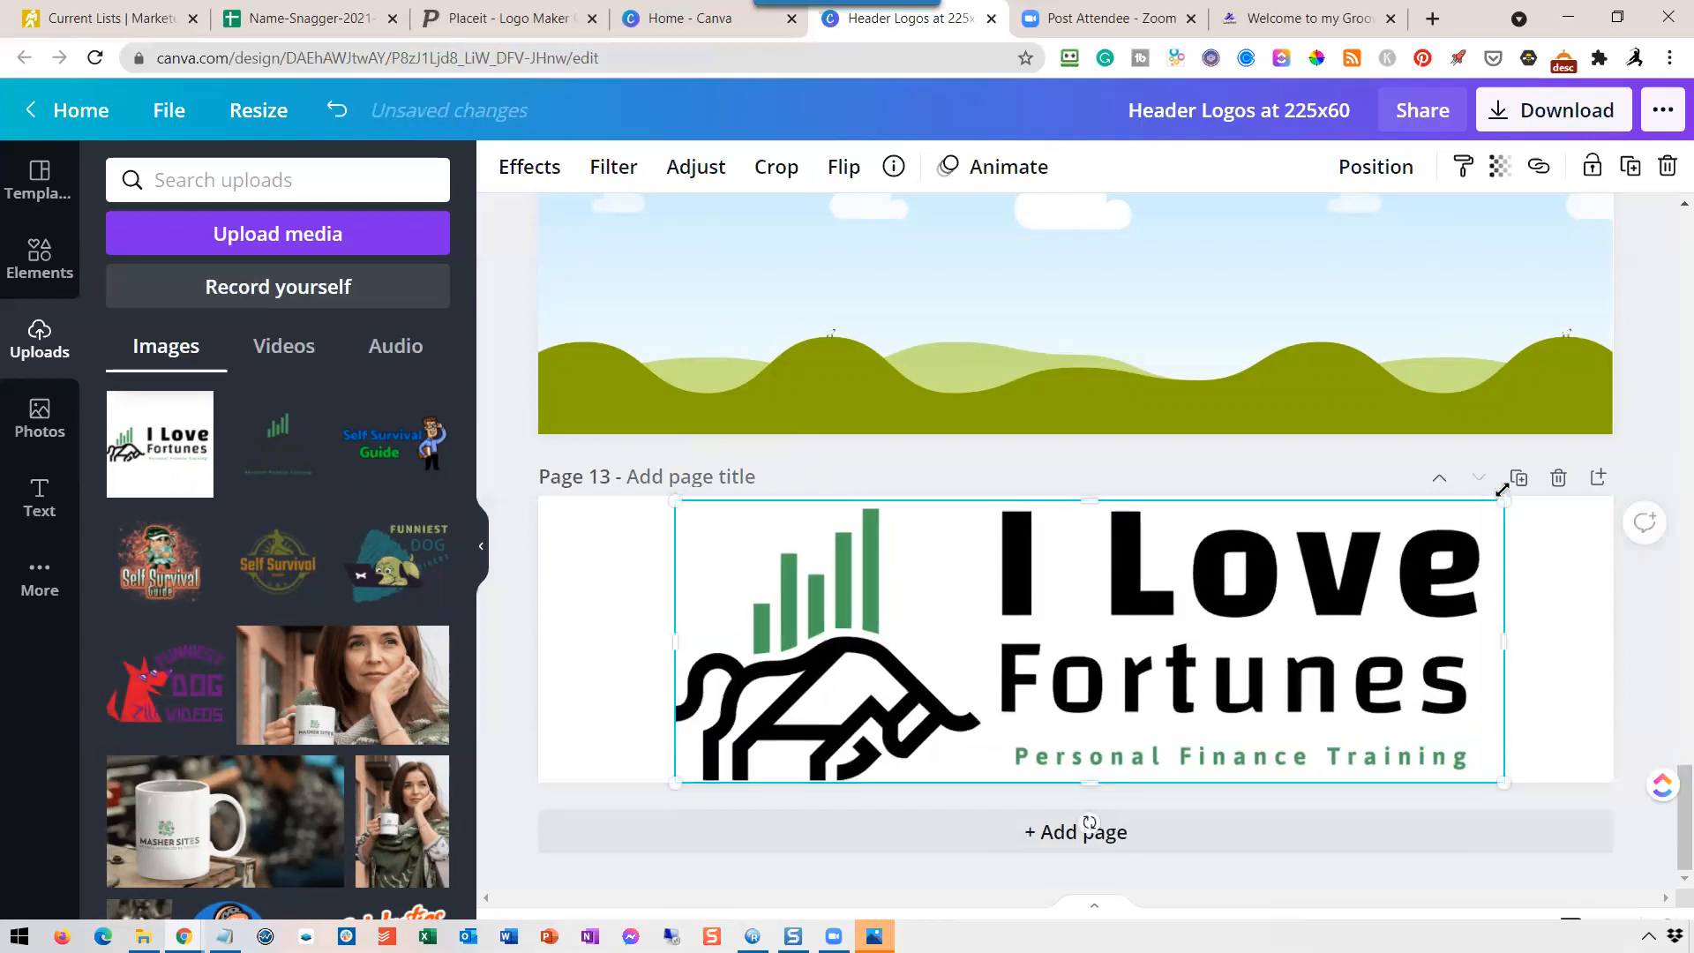
mouse_move(1504, 497)
left_mouse_down()
mouse_move(1516, 482)
mouse_move(1527, 515)
left_mouse_up()
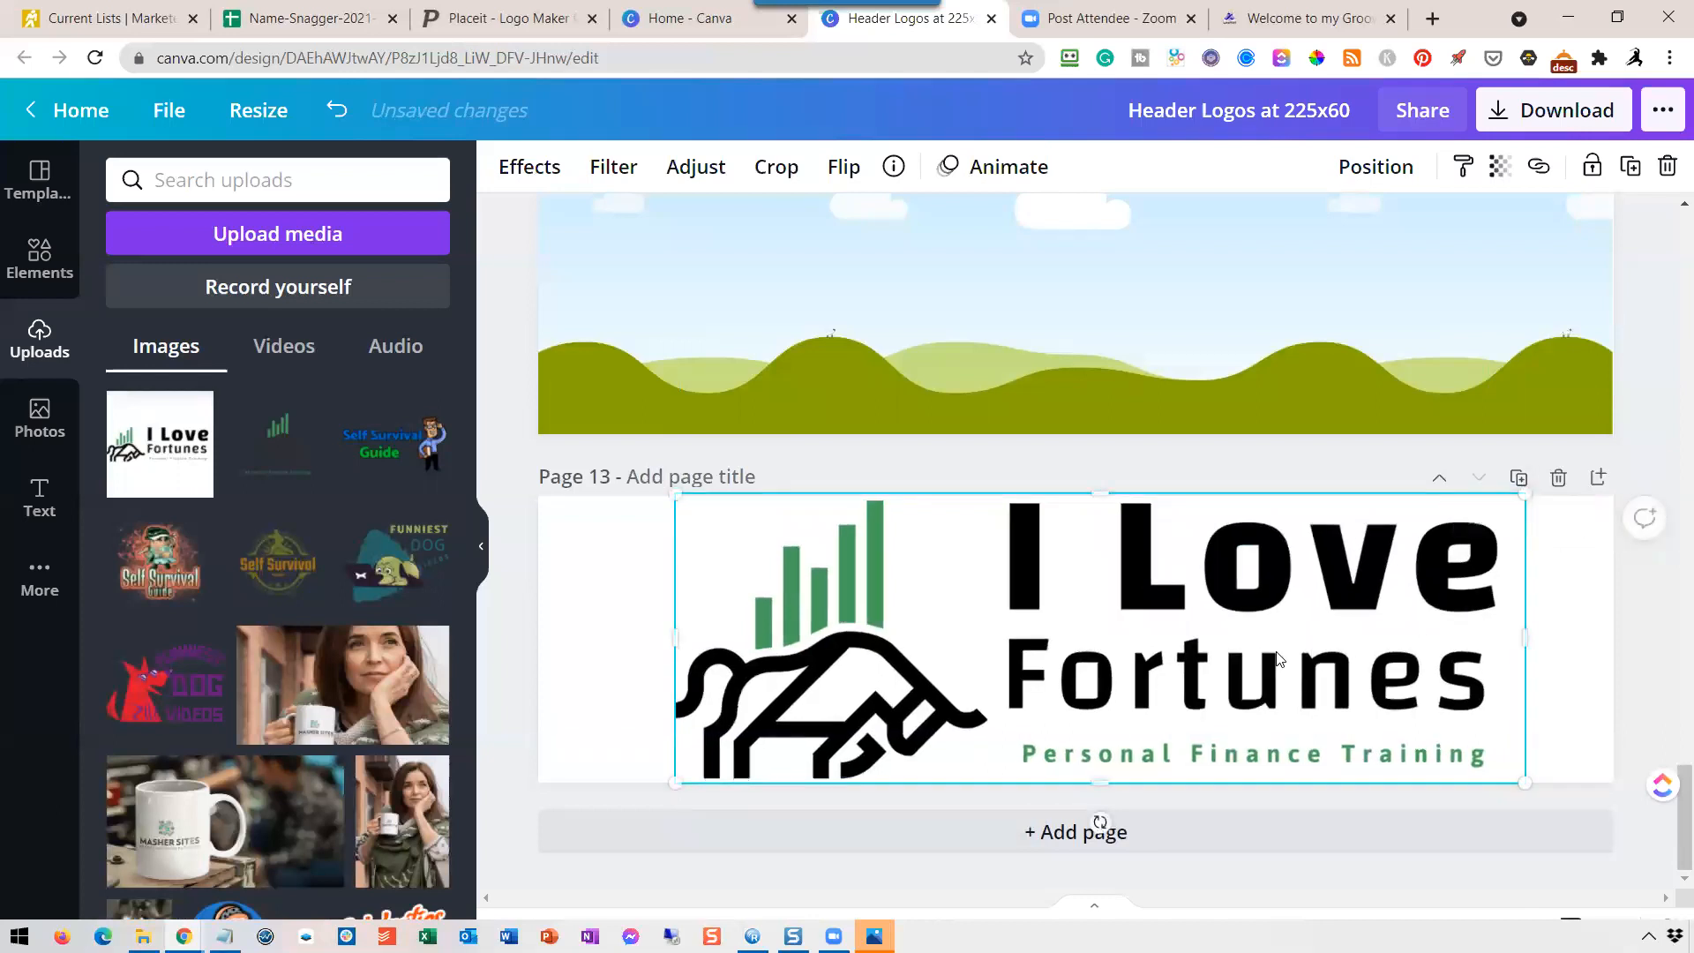
Shift the horizontal logo on page 13 slightly left to center it and title the page "I love fortunes".
left_click_drag(1150, 608, 1134, 606)
left_click(1222, 465)
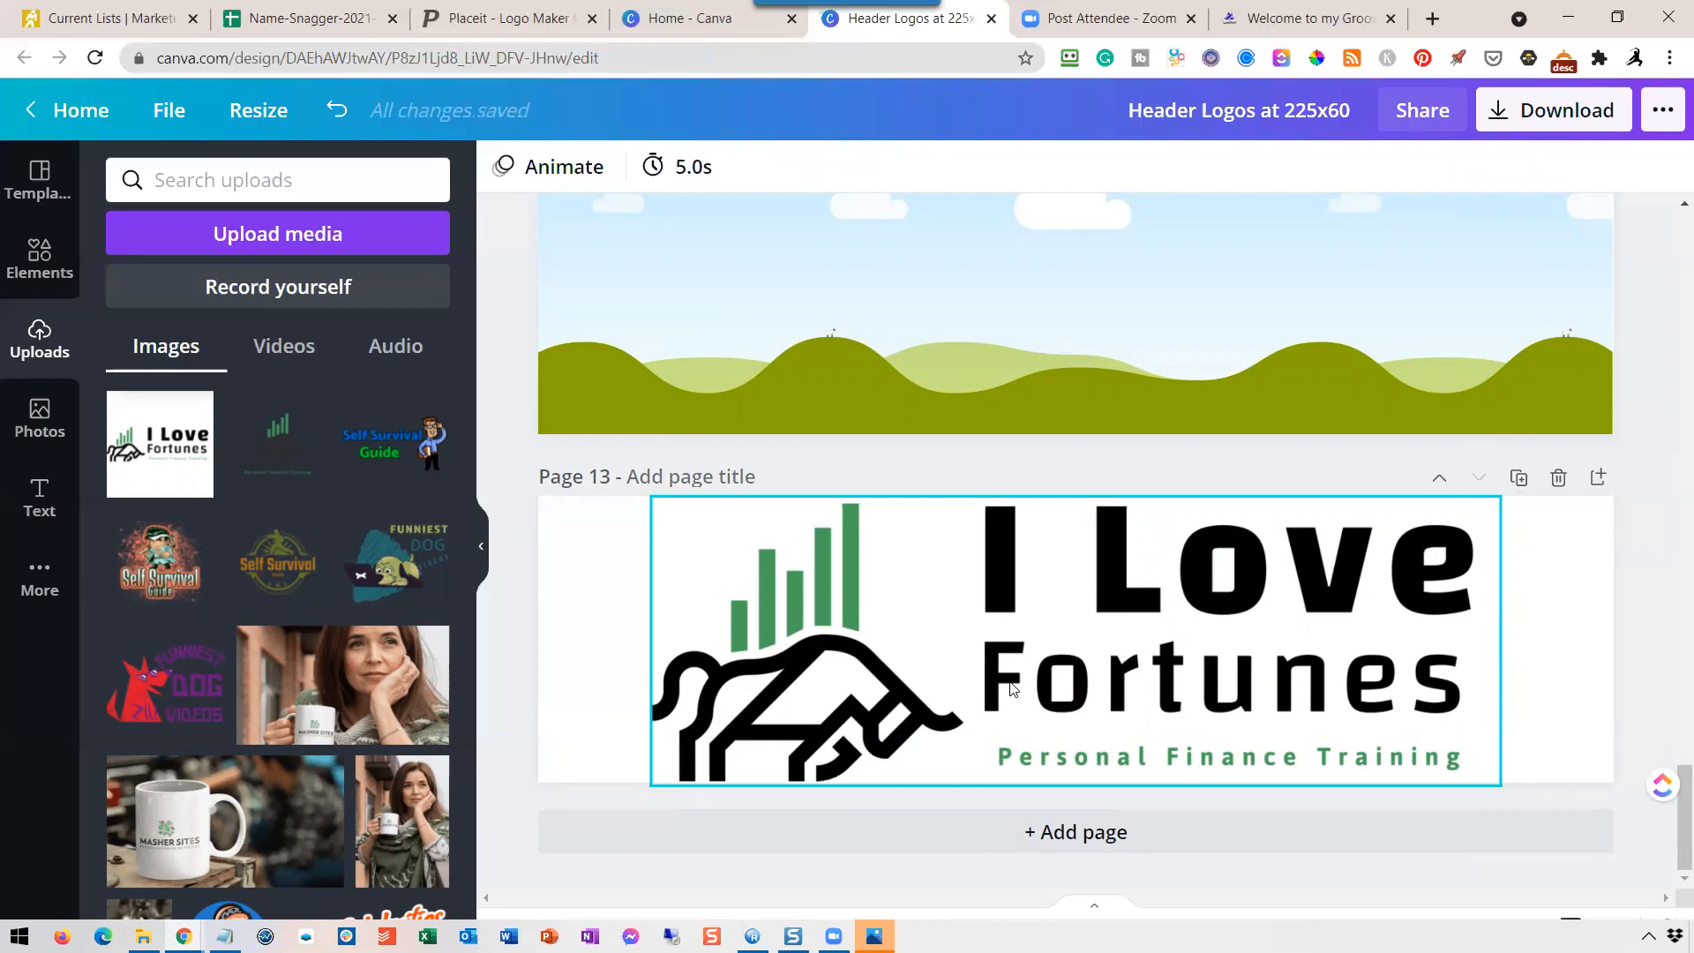
left_click(662, 480)
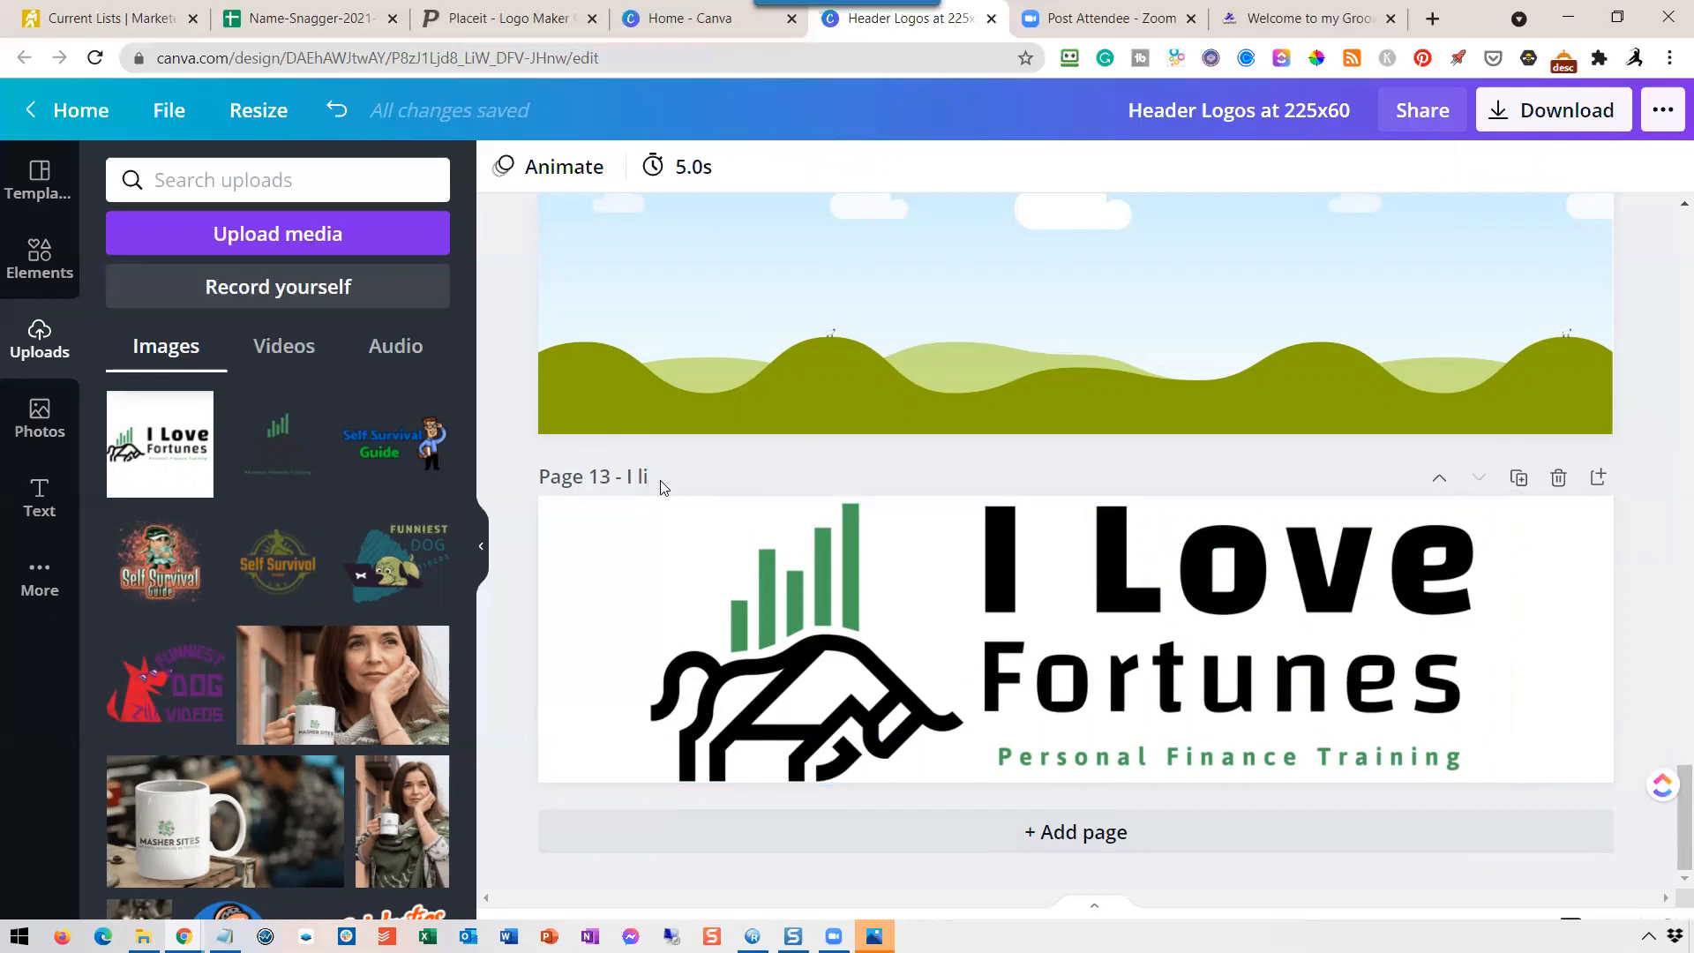
type("I love fortunes")
left_click(1039, 472)
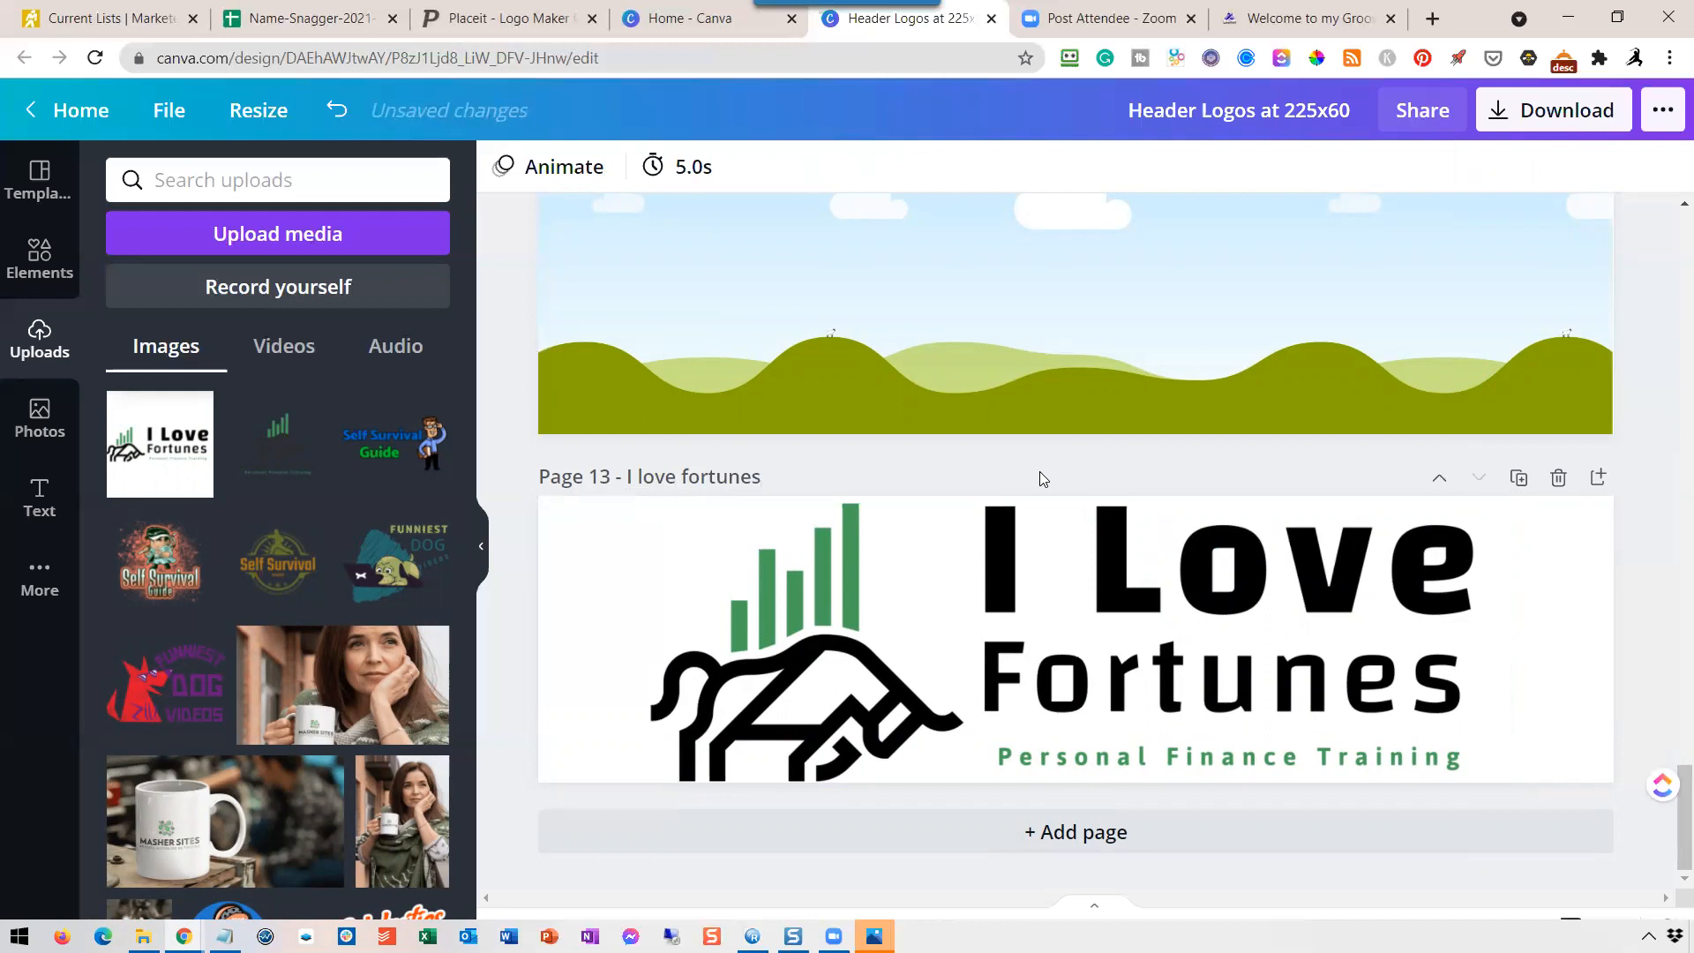
Download only page 13 as a 225 x 60 px PNG with a transparent background.
left_click(1531, 117)
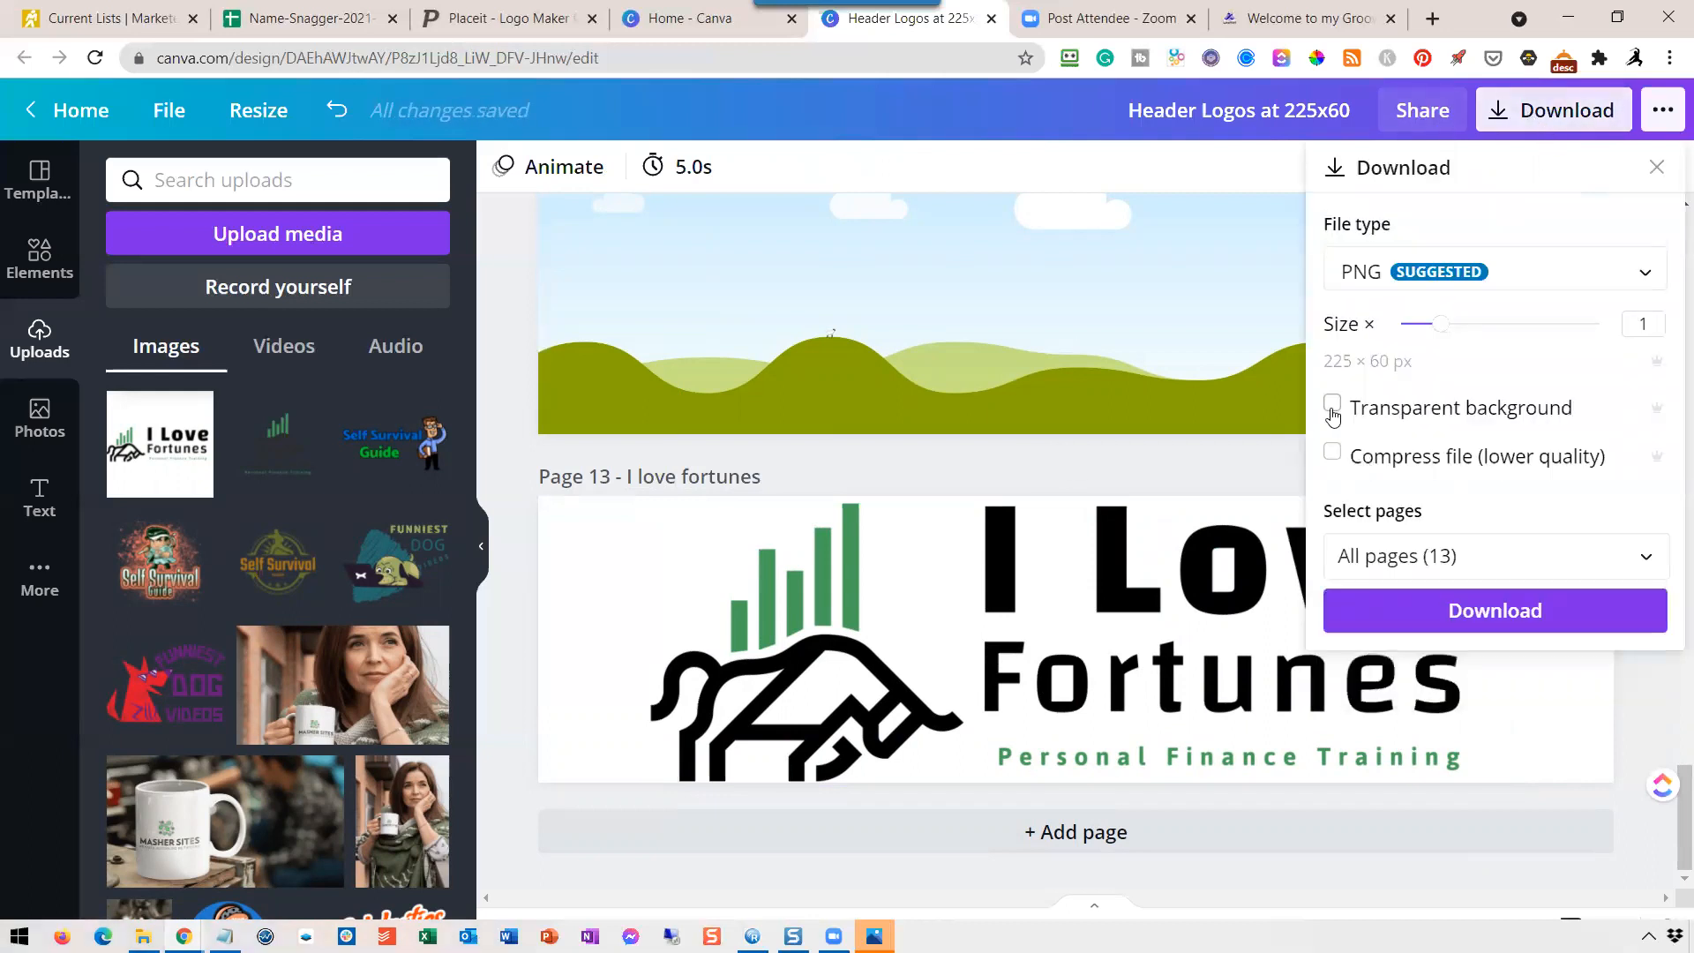
left_click(1333, 411)
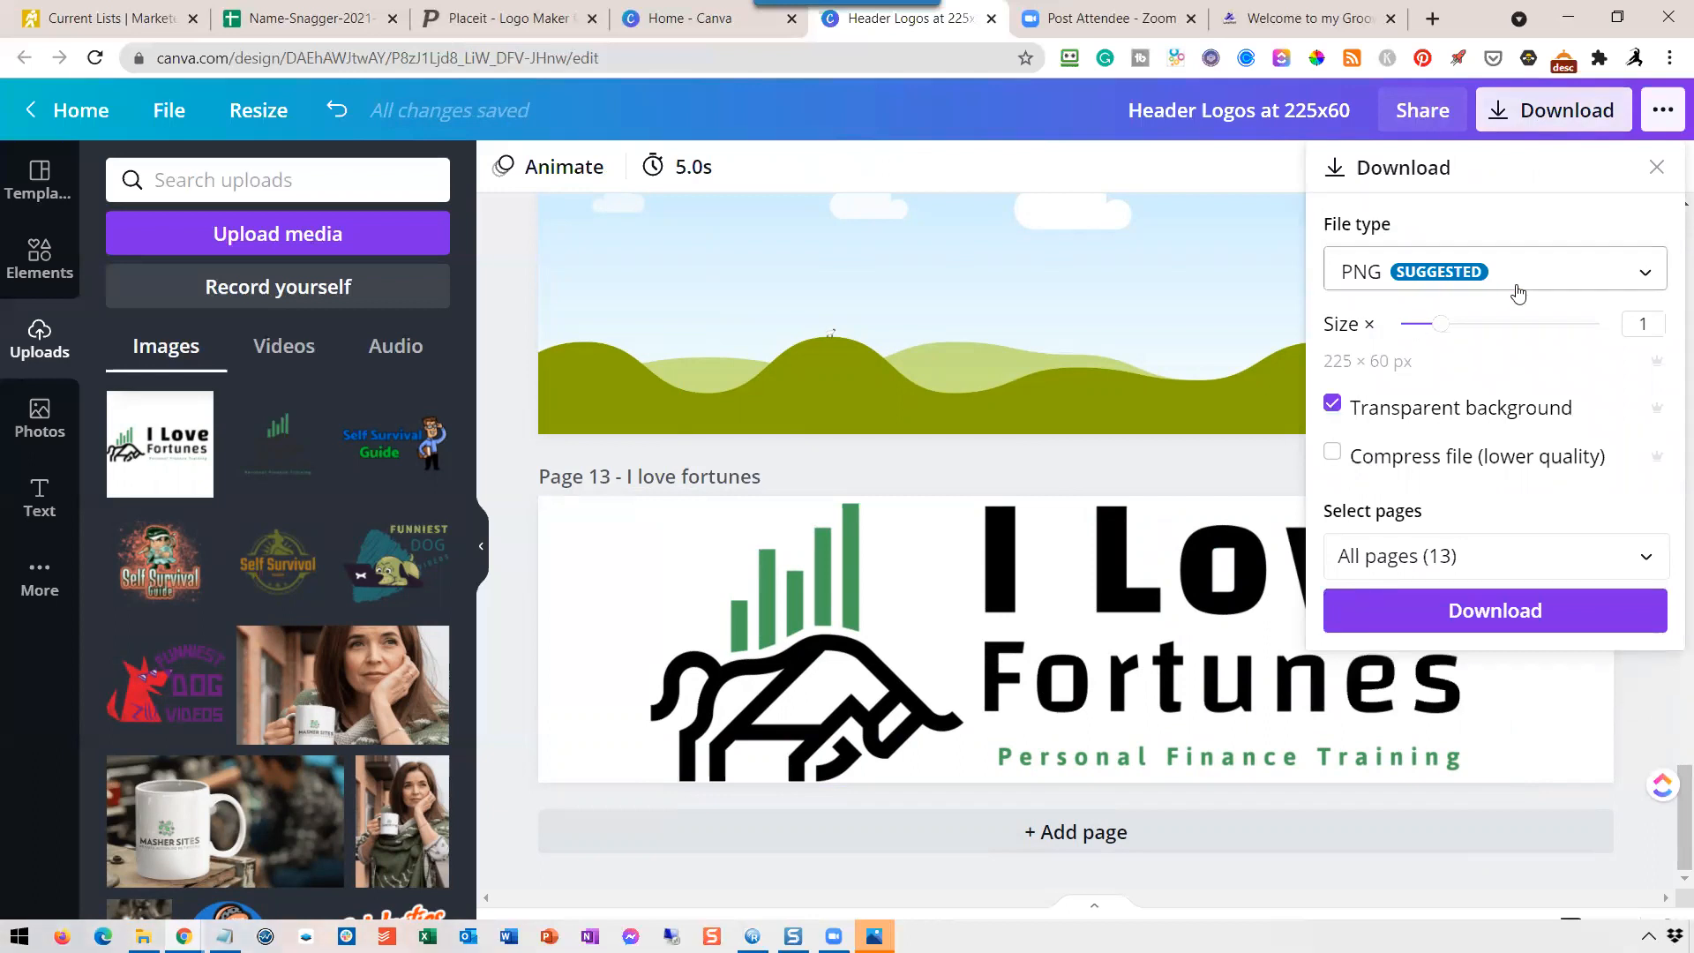
left_click(1479, 555)
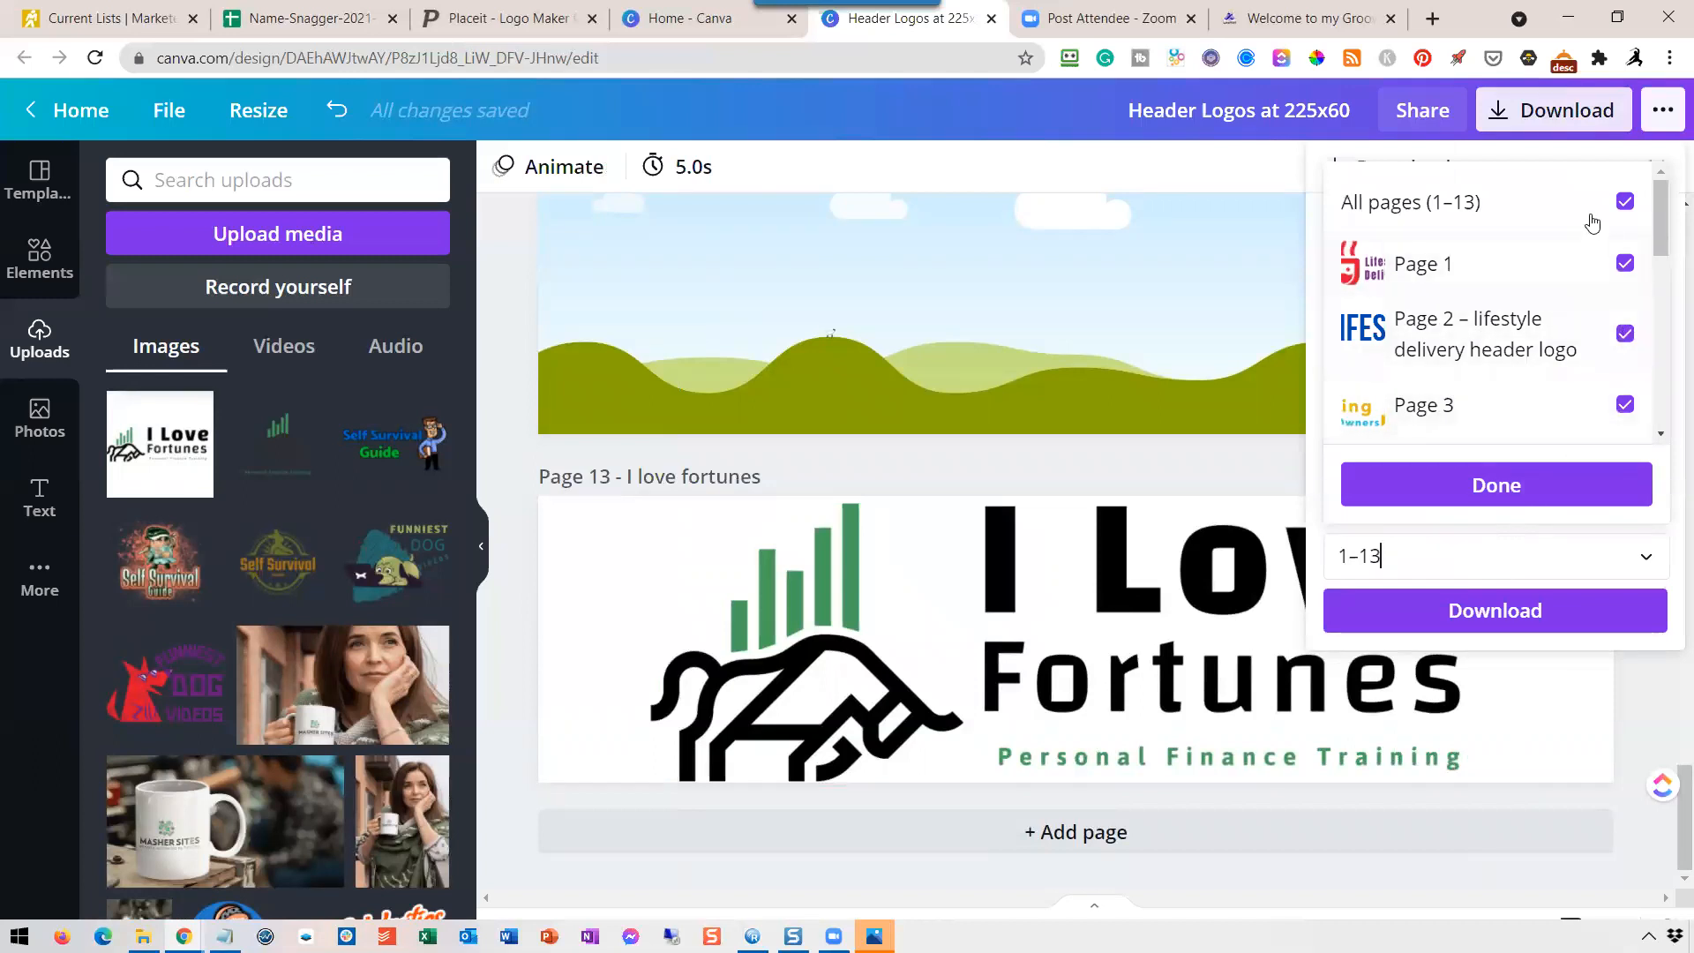
left_click(1626, 203)
scroll(1627, 283, "down", 5)
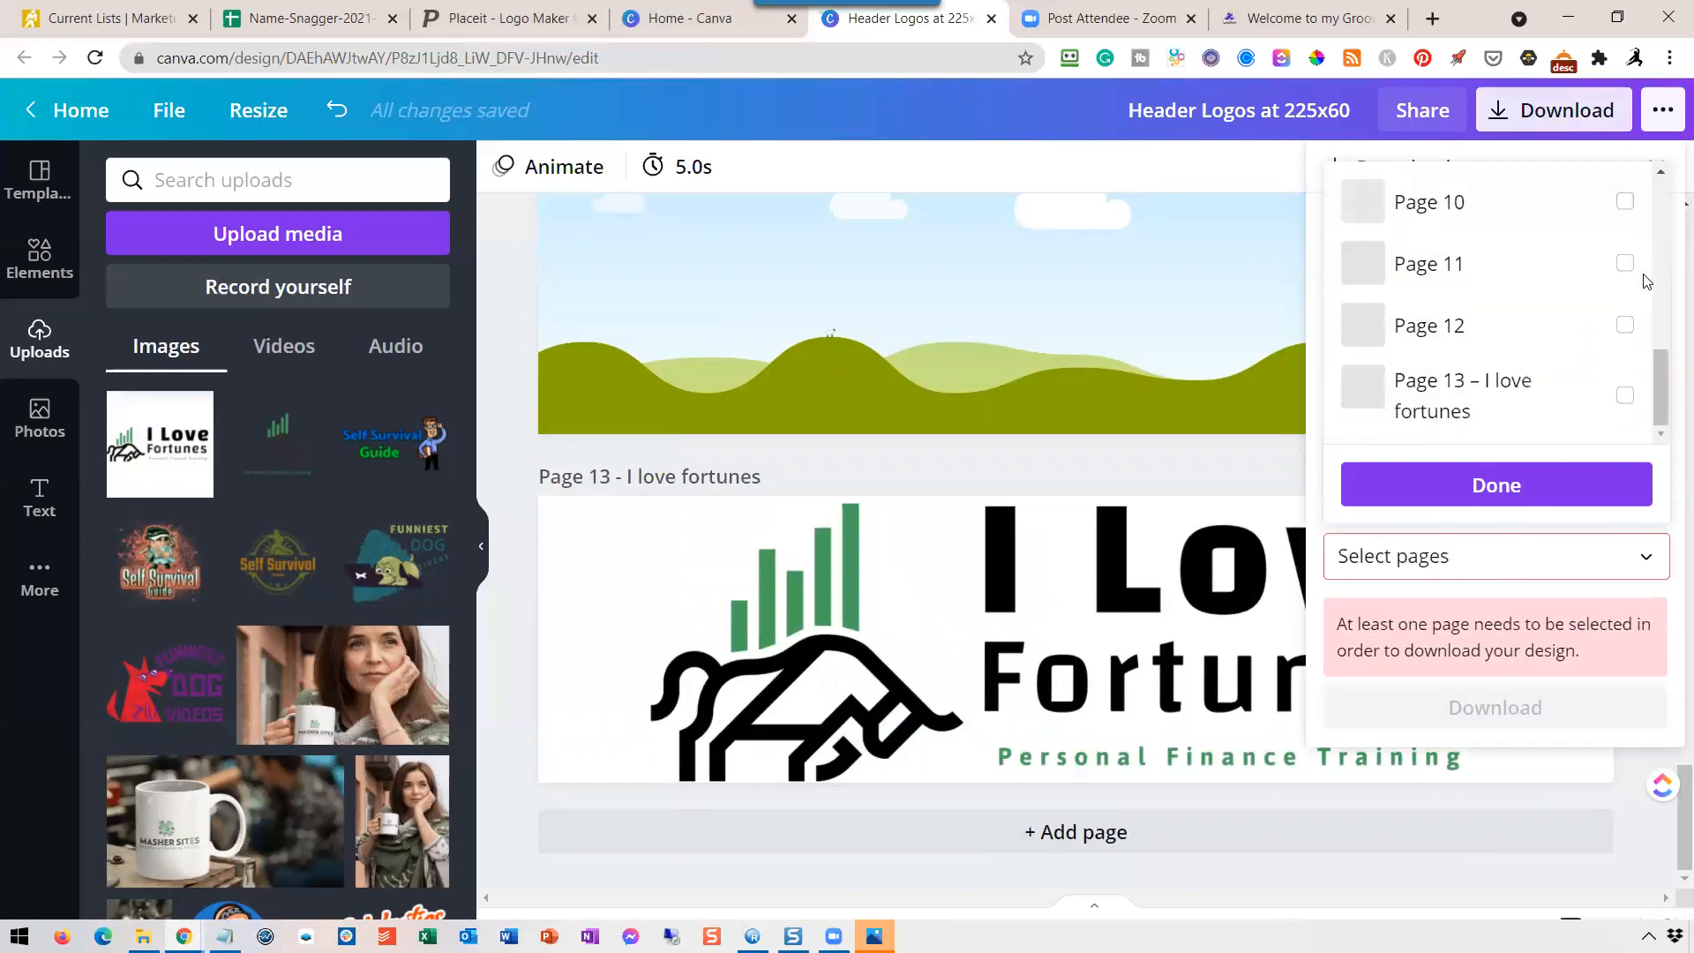
left_click(1625, 395)
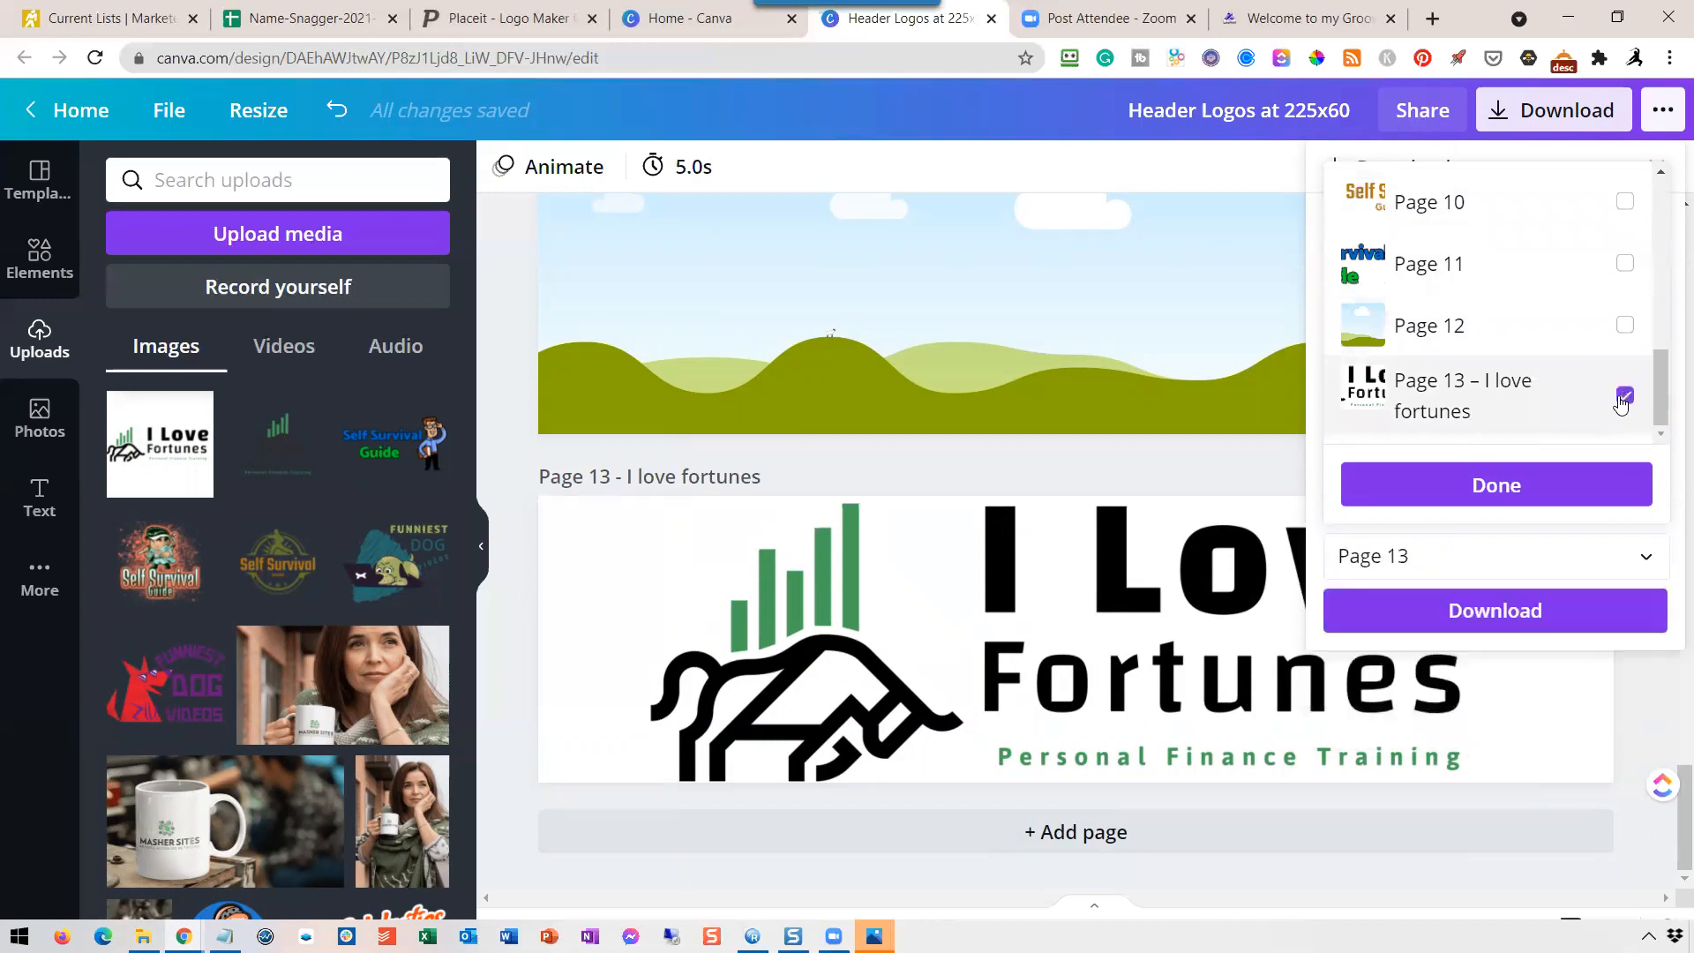
left_click(1506, 498)
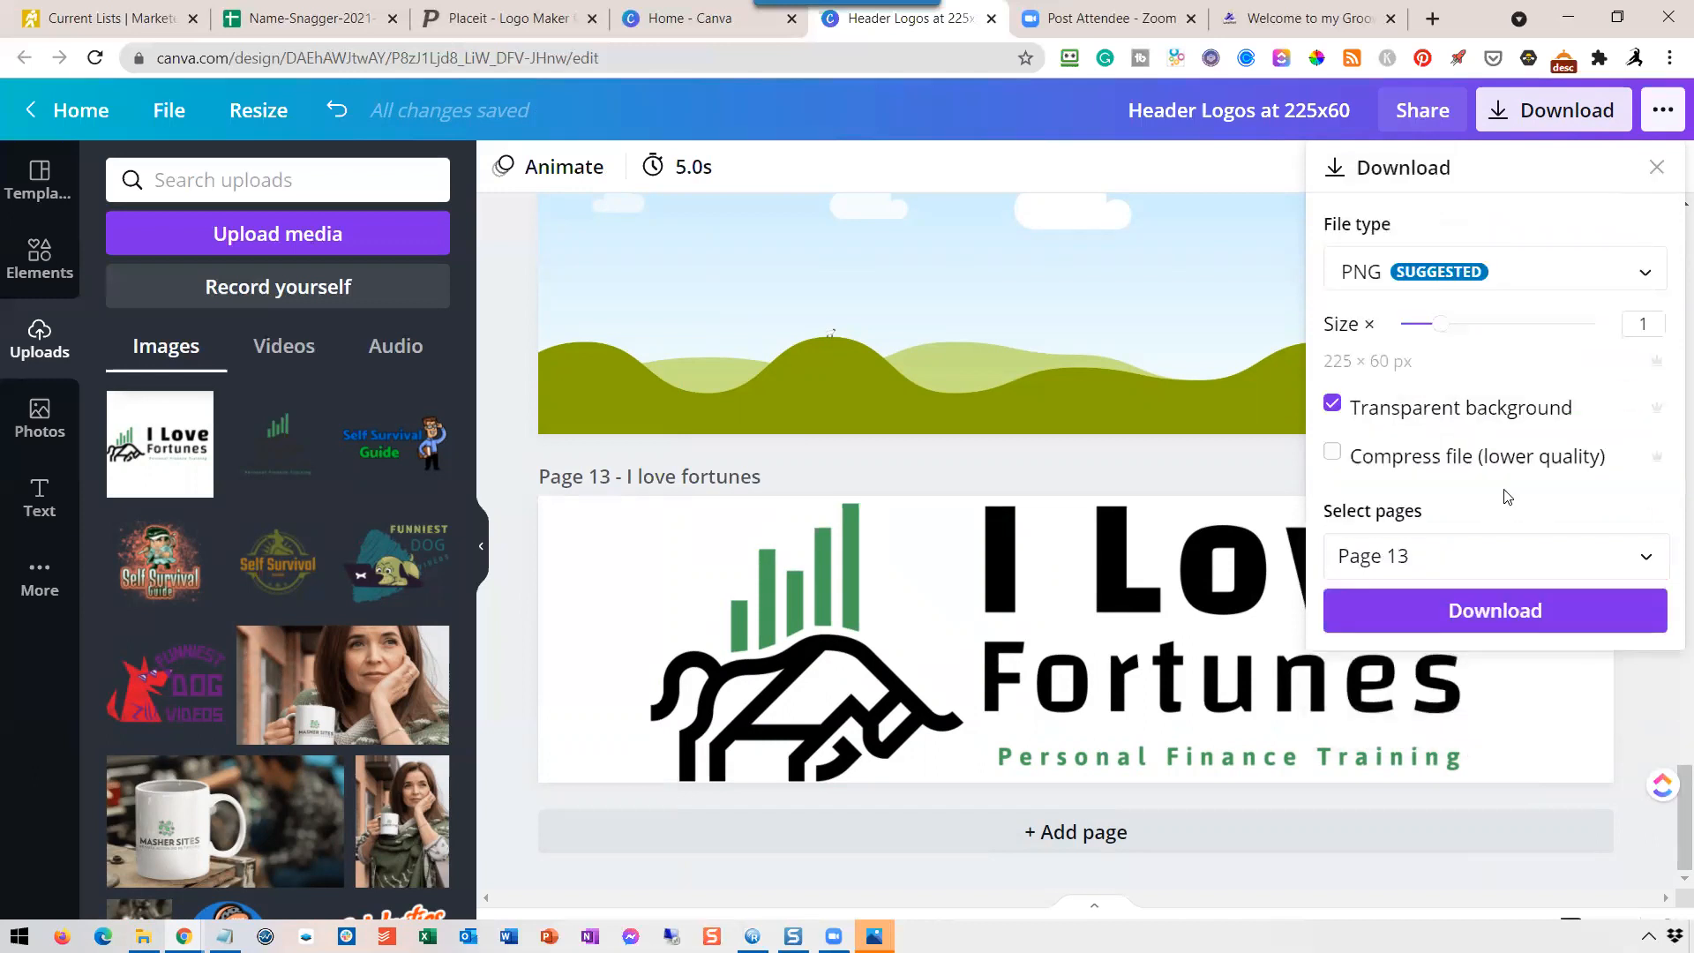
left_click(1505, 622)
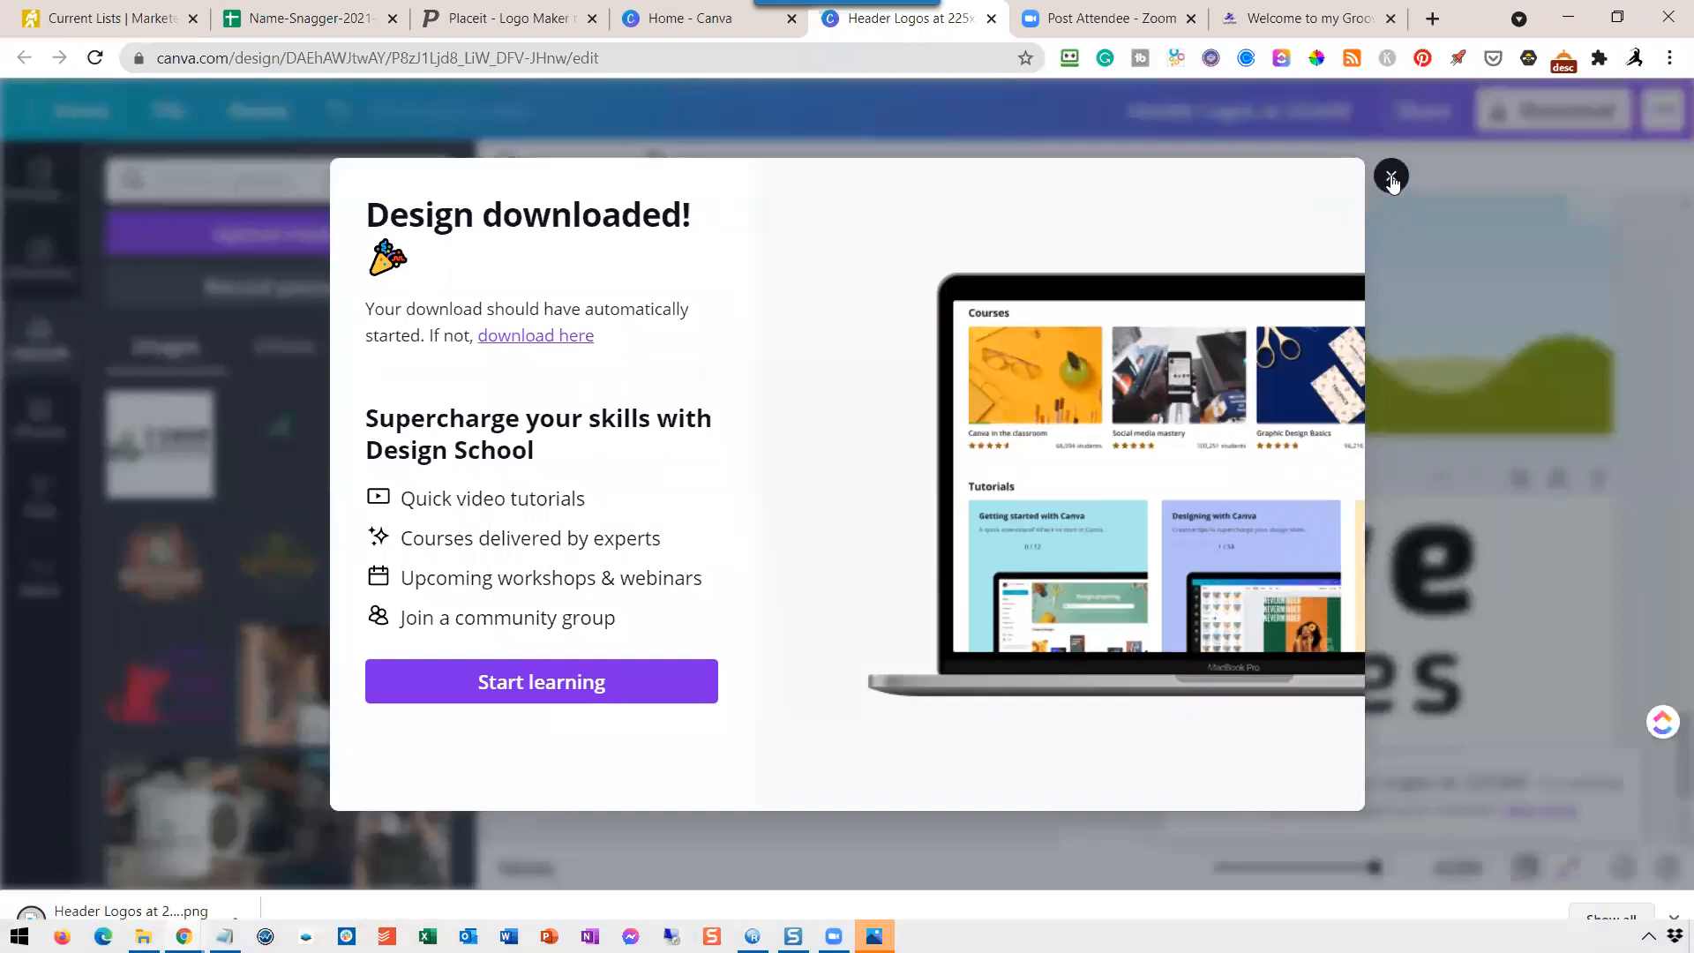
Dismiss the download confirmation, examine the downloaded header logo PNG in the image viewer, and close the viewer.
left_click(1391, 207)
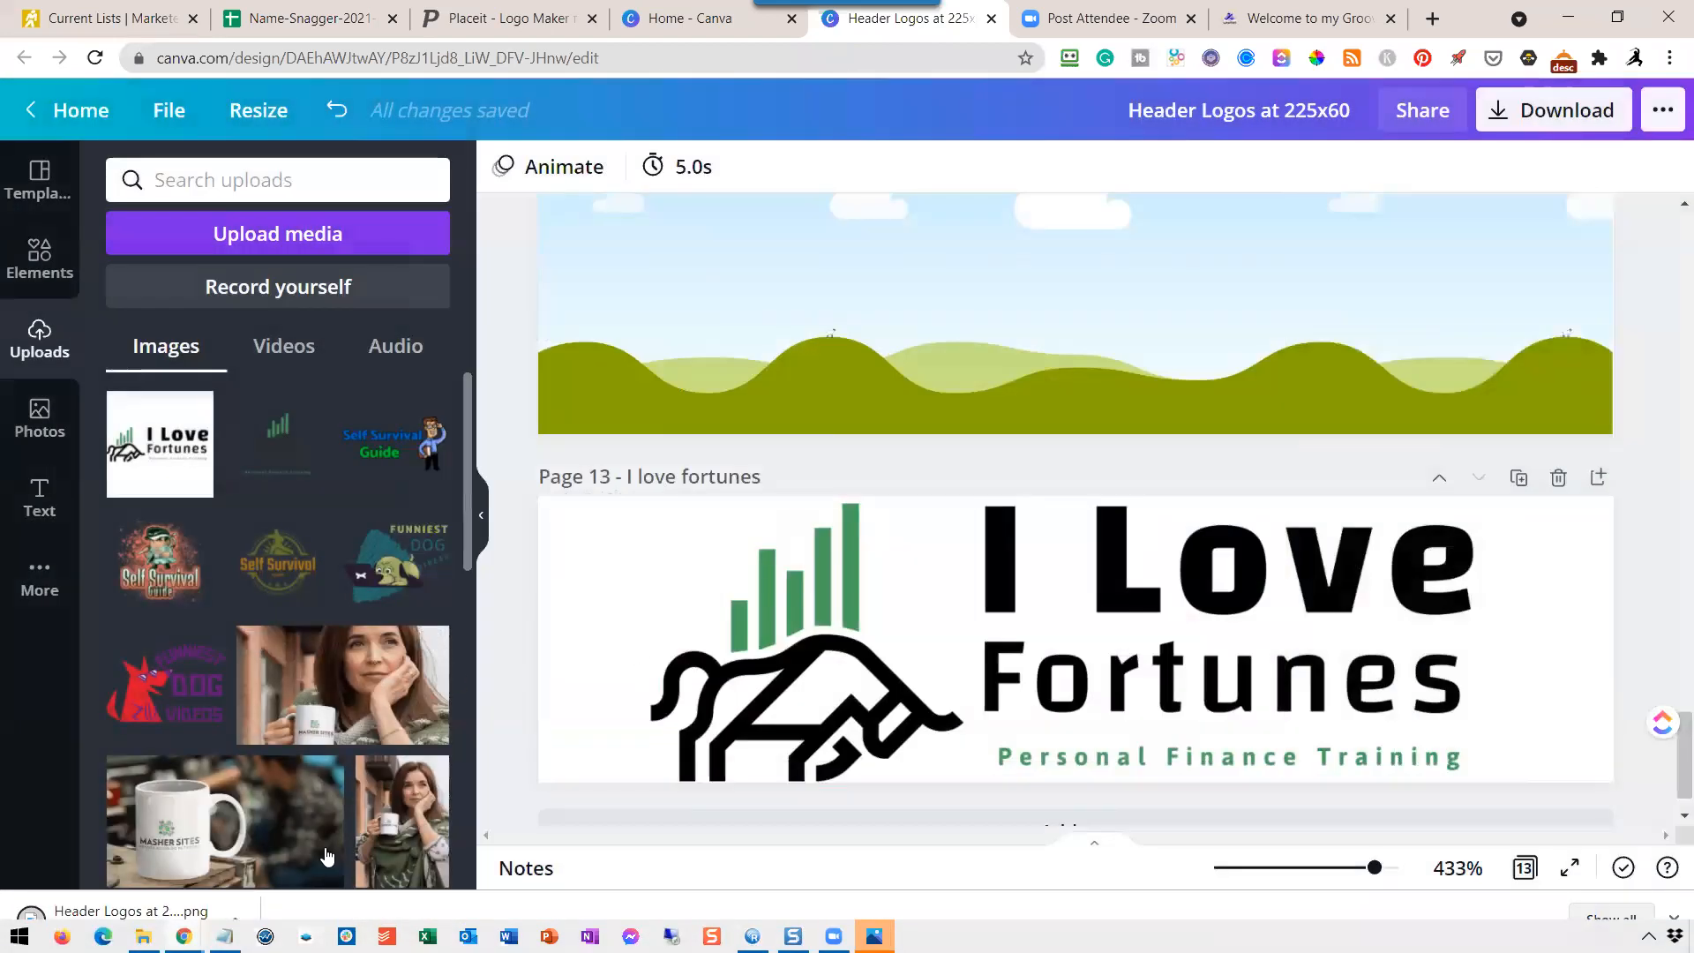
left_click(147, 909)
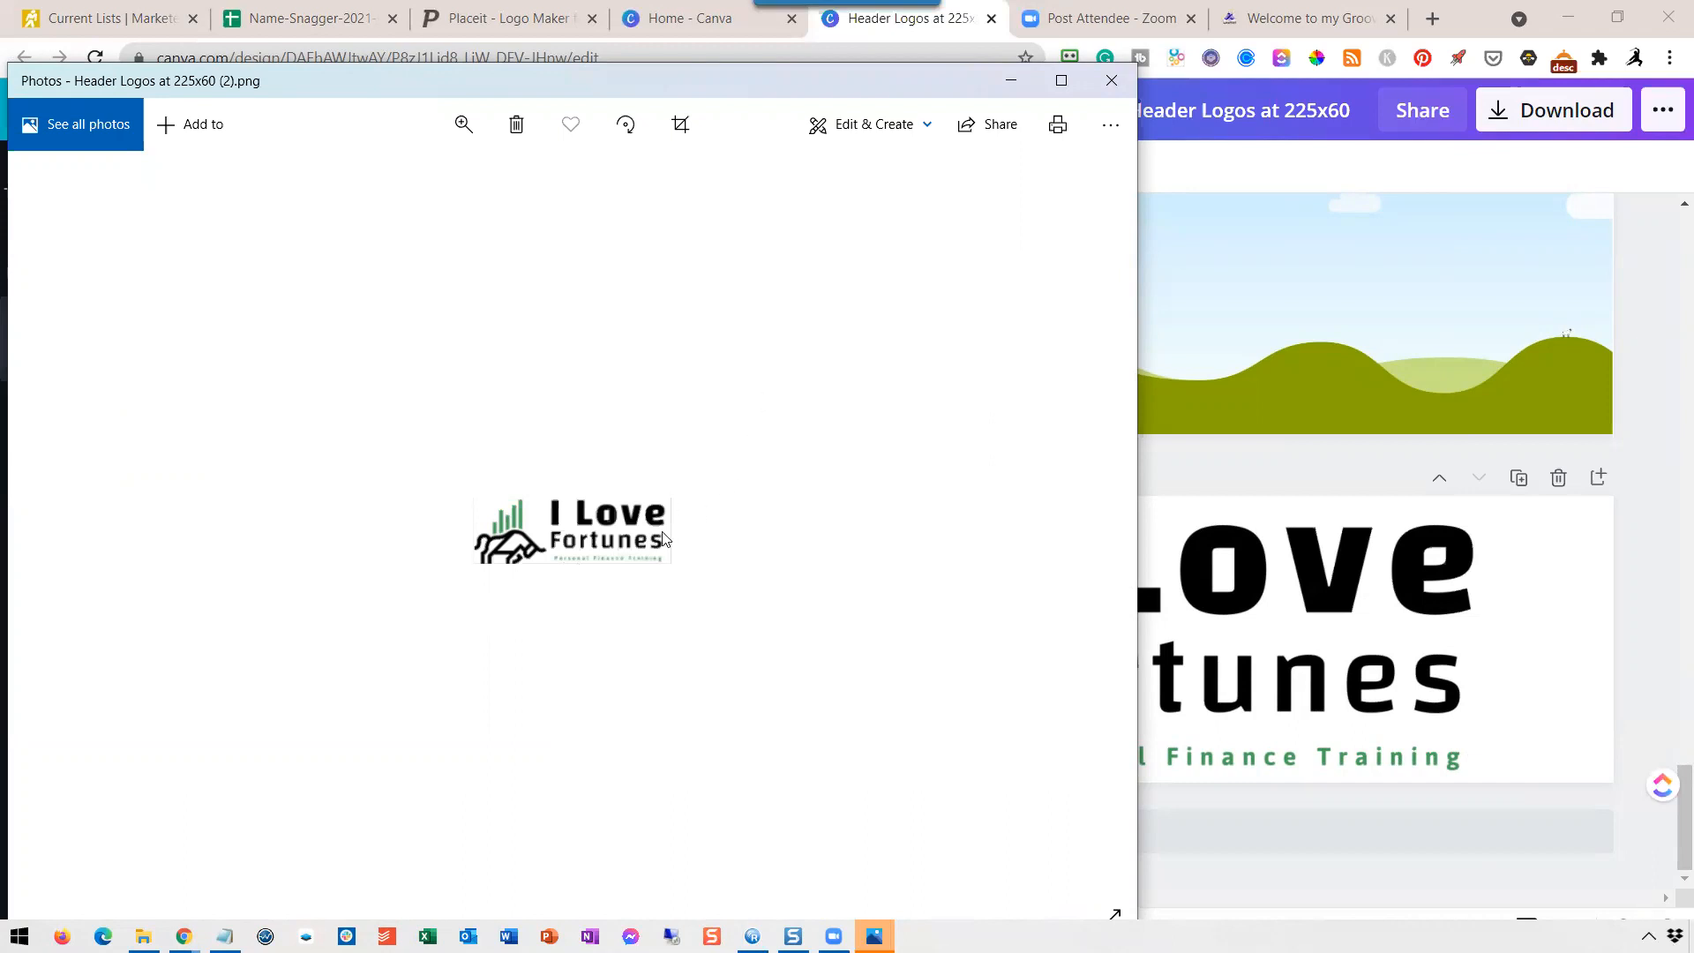
left_click(1111, 82)
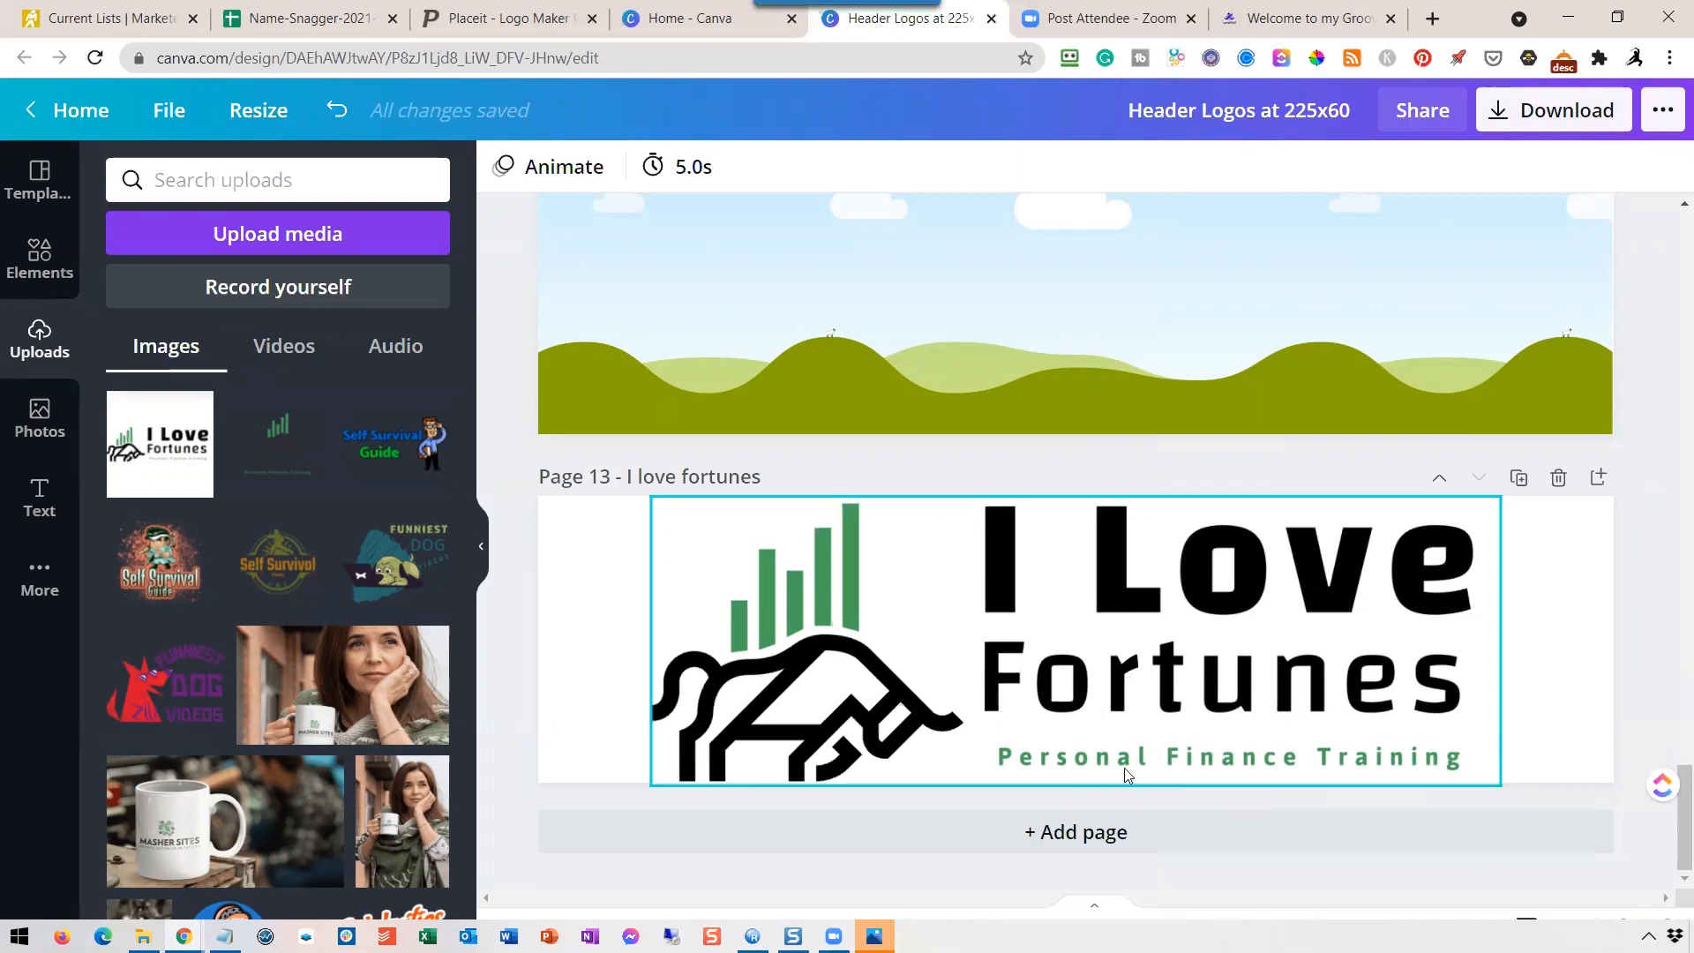
Switch to the Placeit logo editor and set the logo's background to white and its main color to black.
left_click(509, 18)
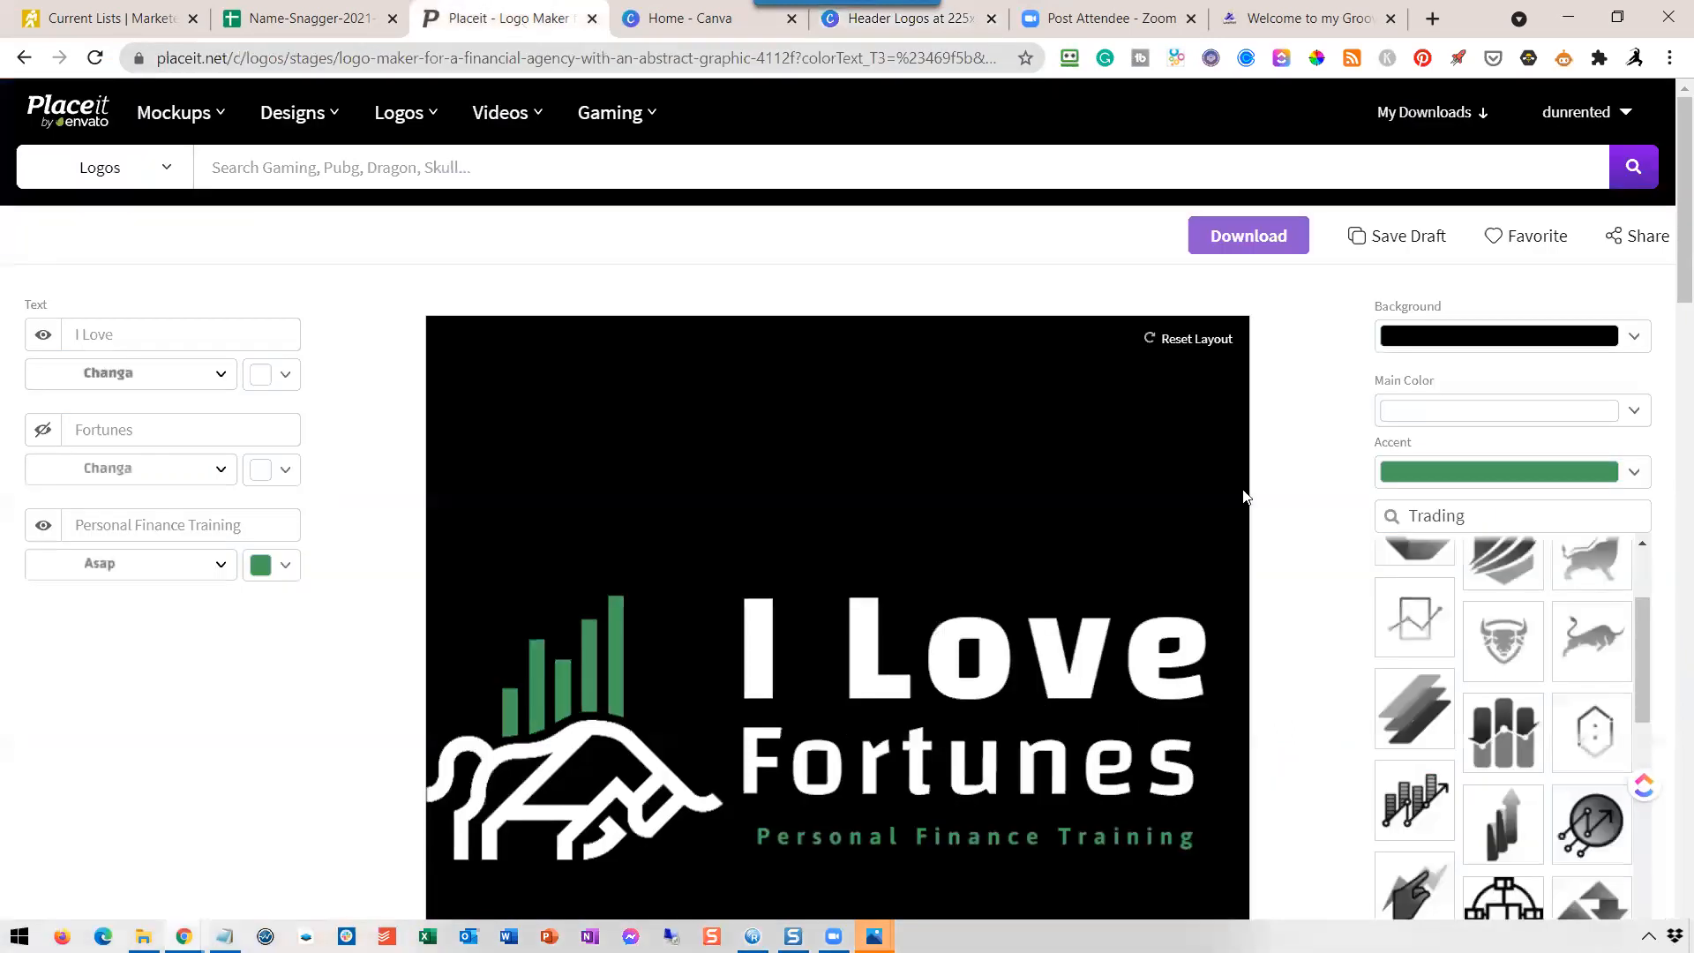
left_click(1634, 342)
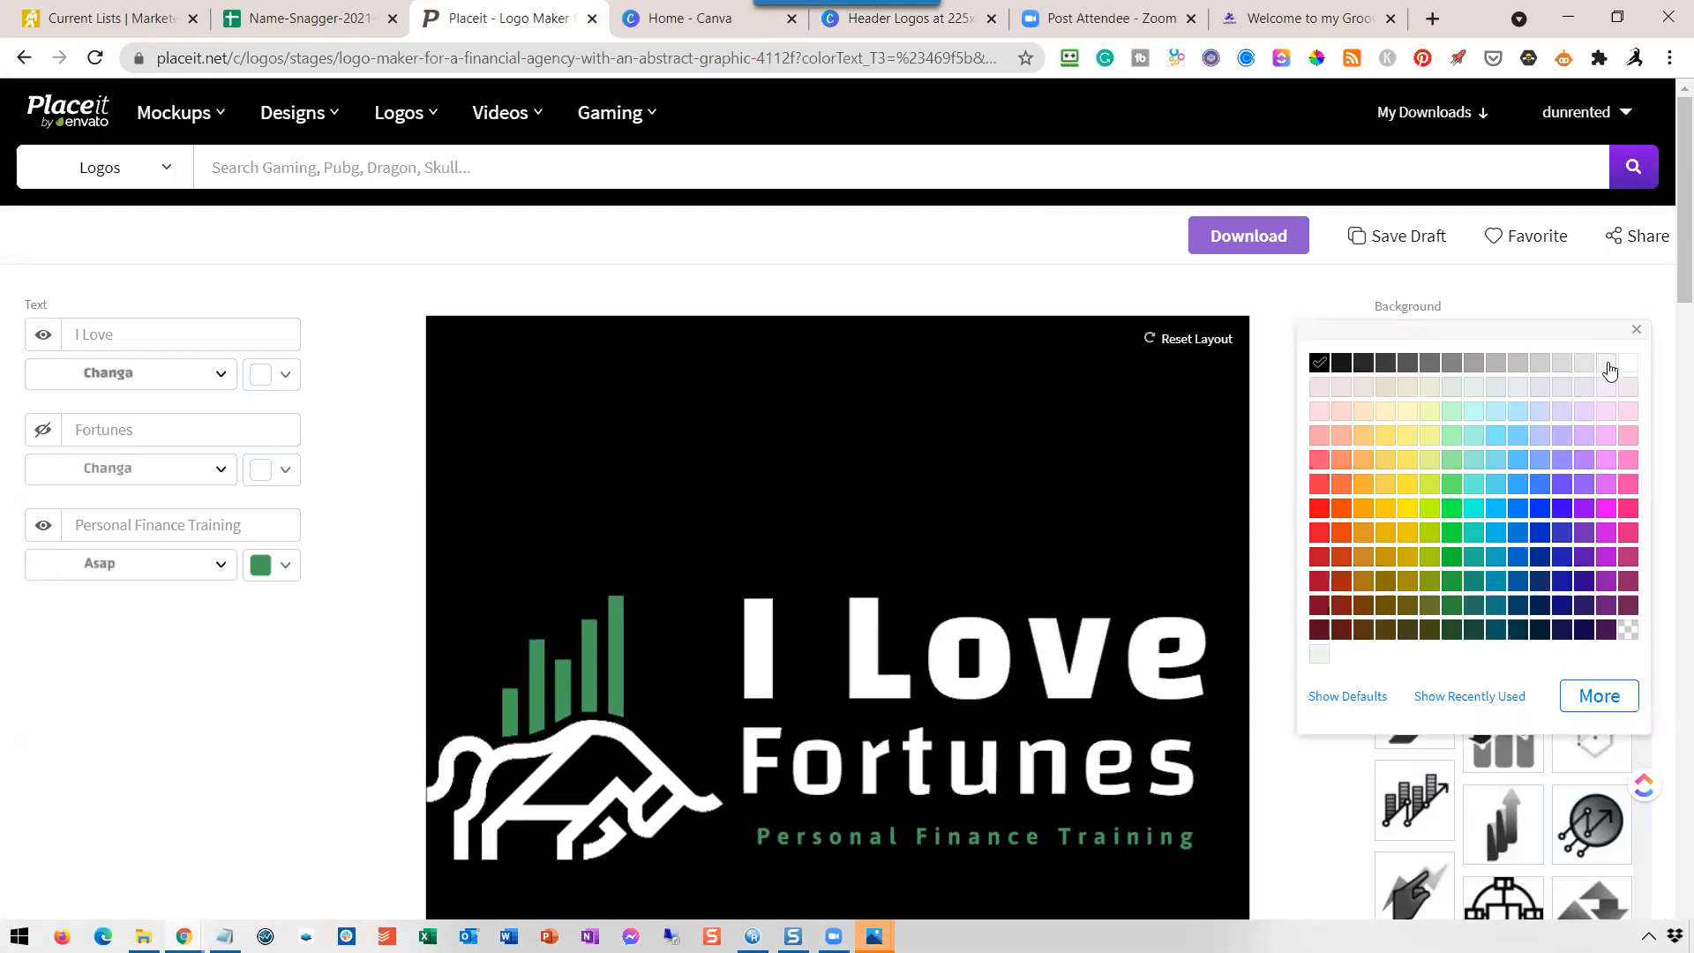
left_click(1628, 367)
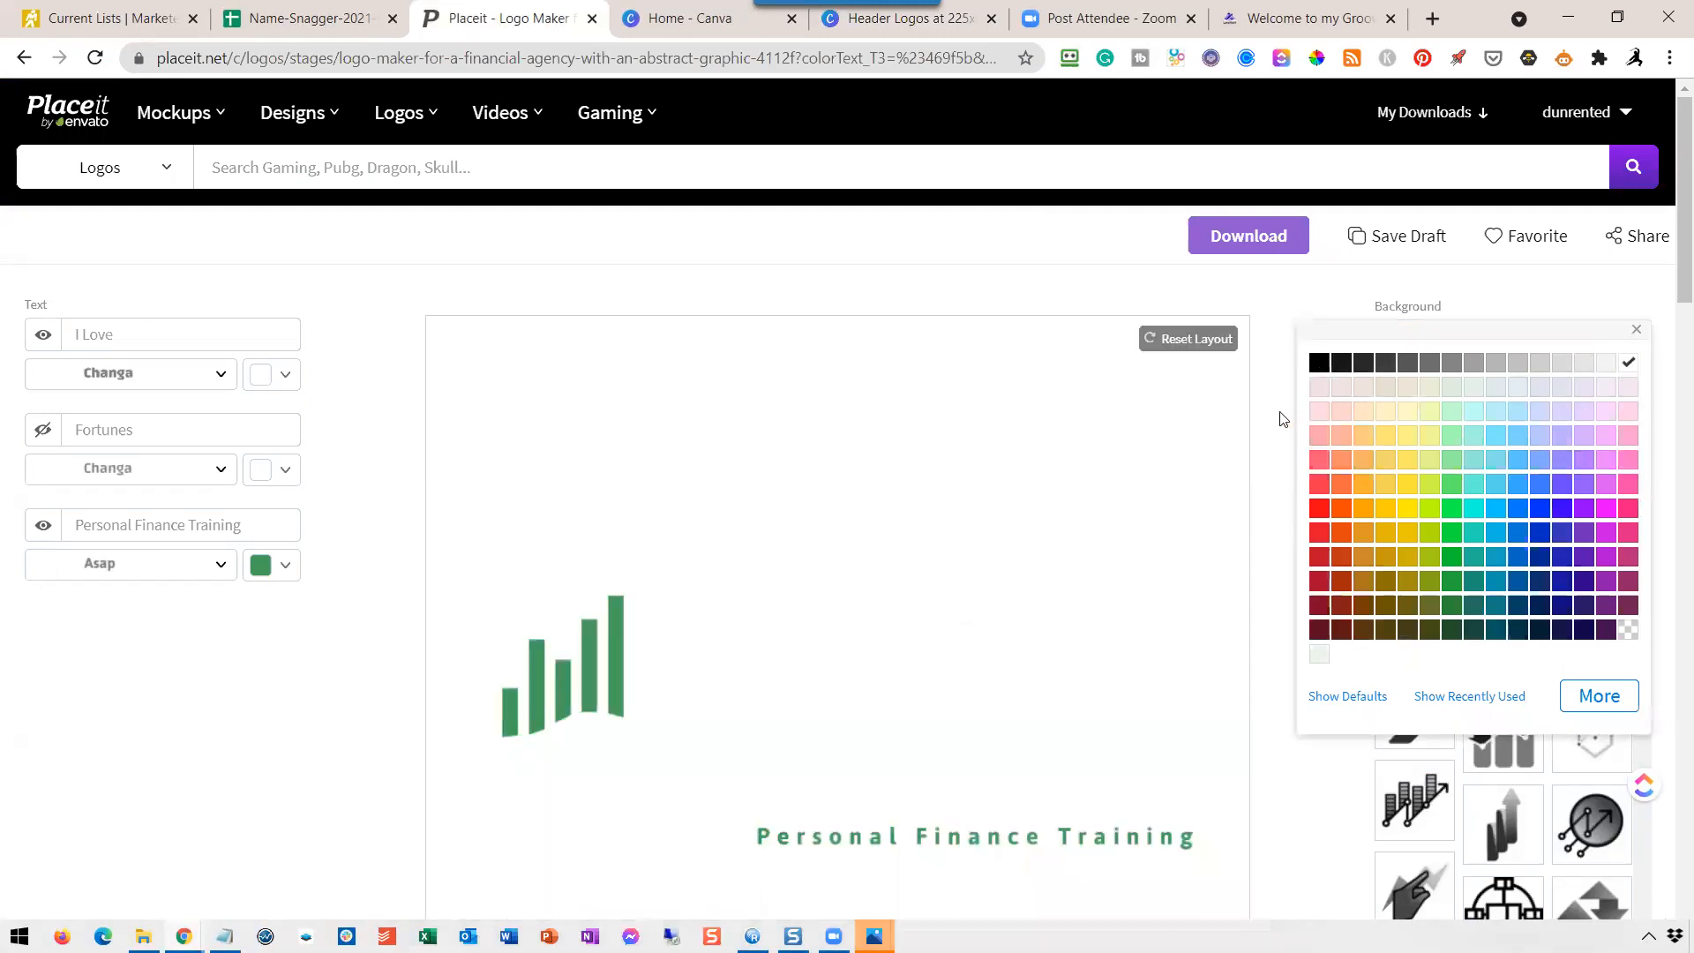
left_click(1283, 419)
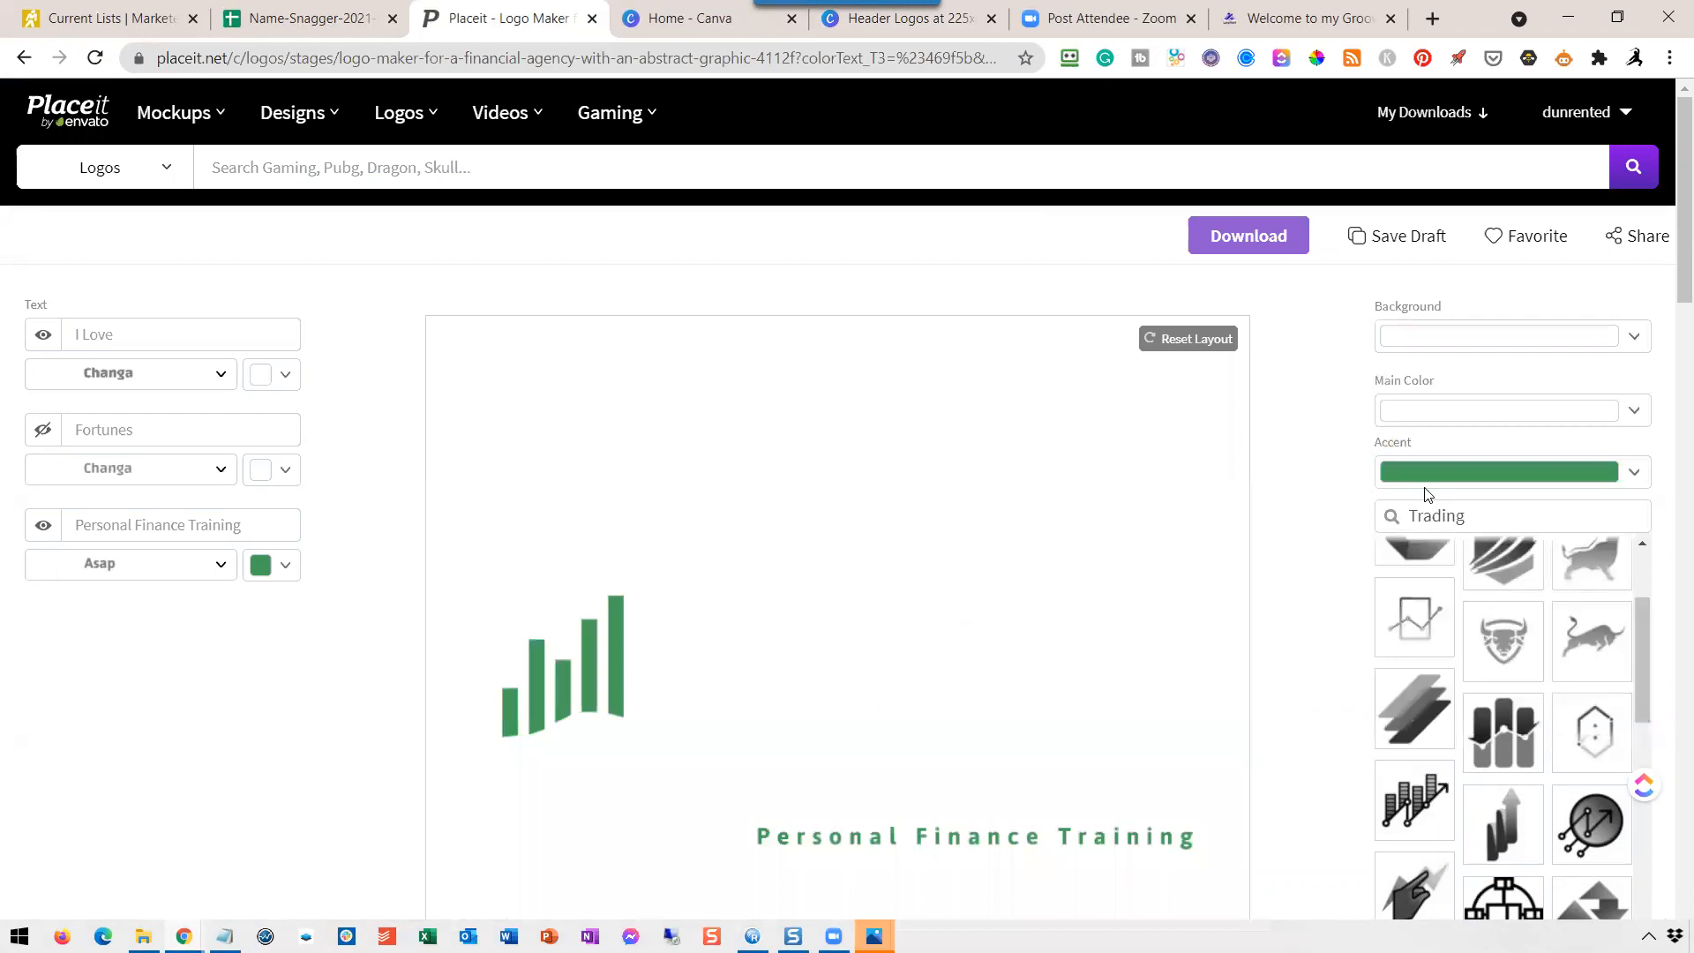
left_click(1634, 413)
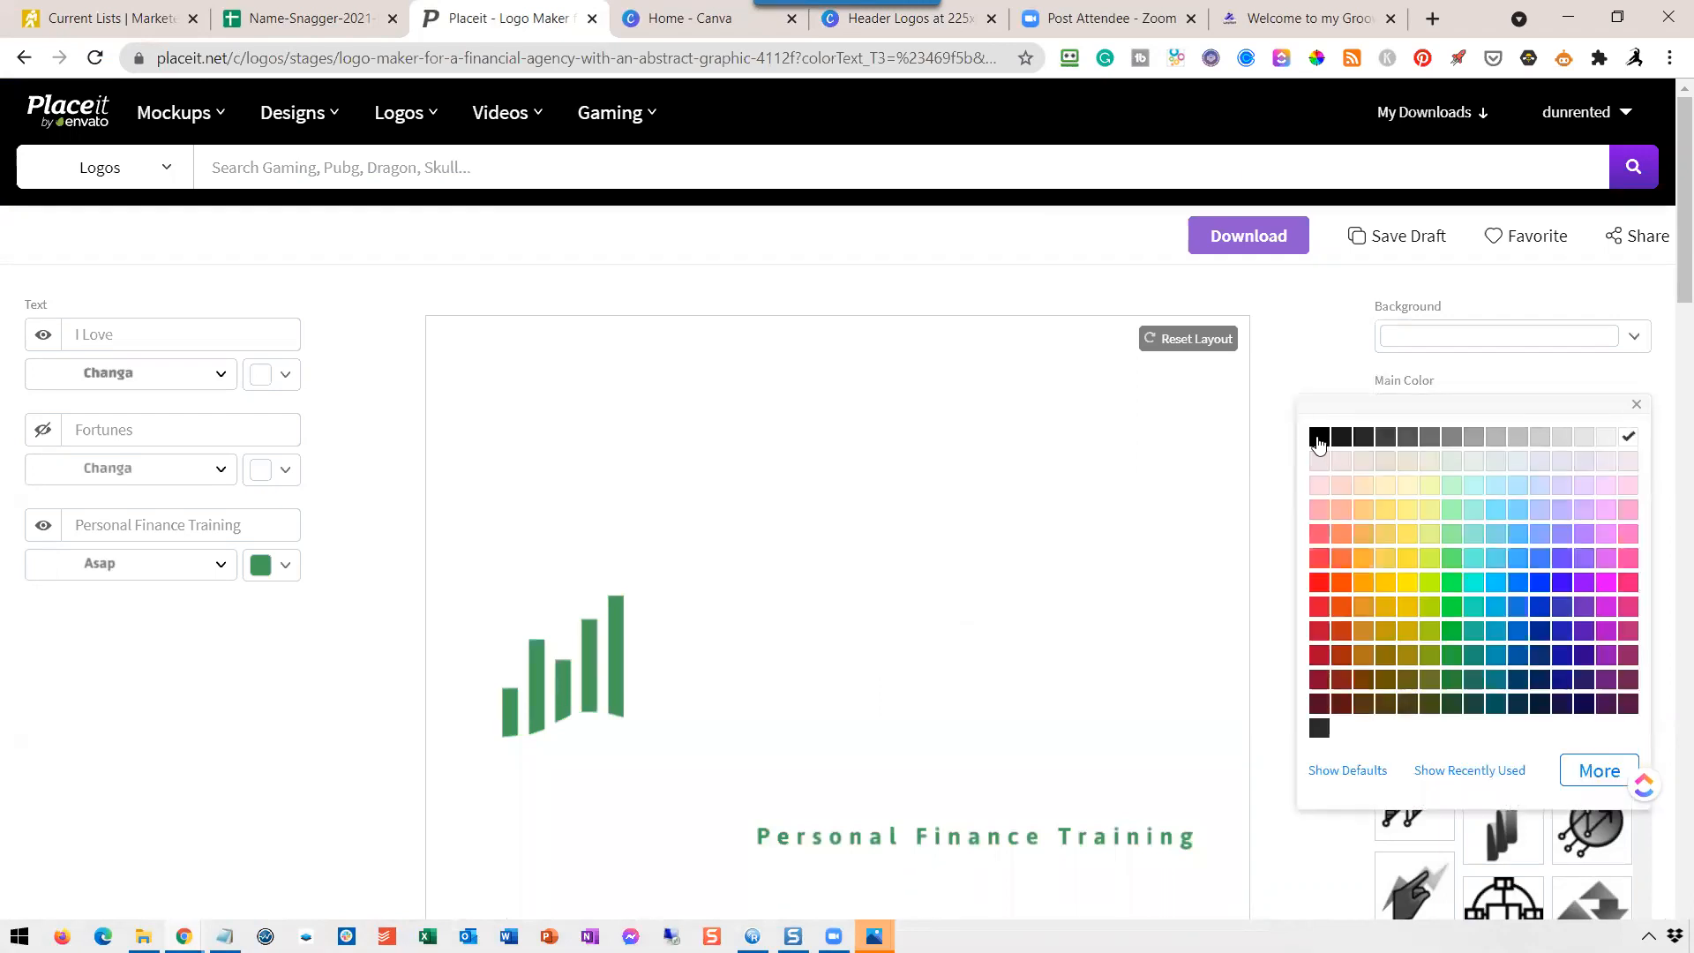
left_click(1319, 438)
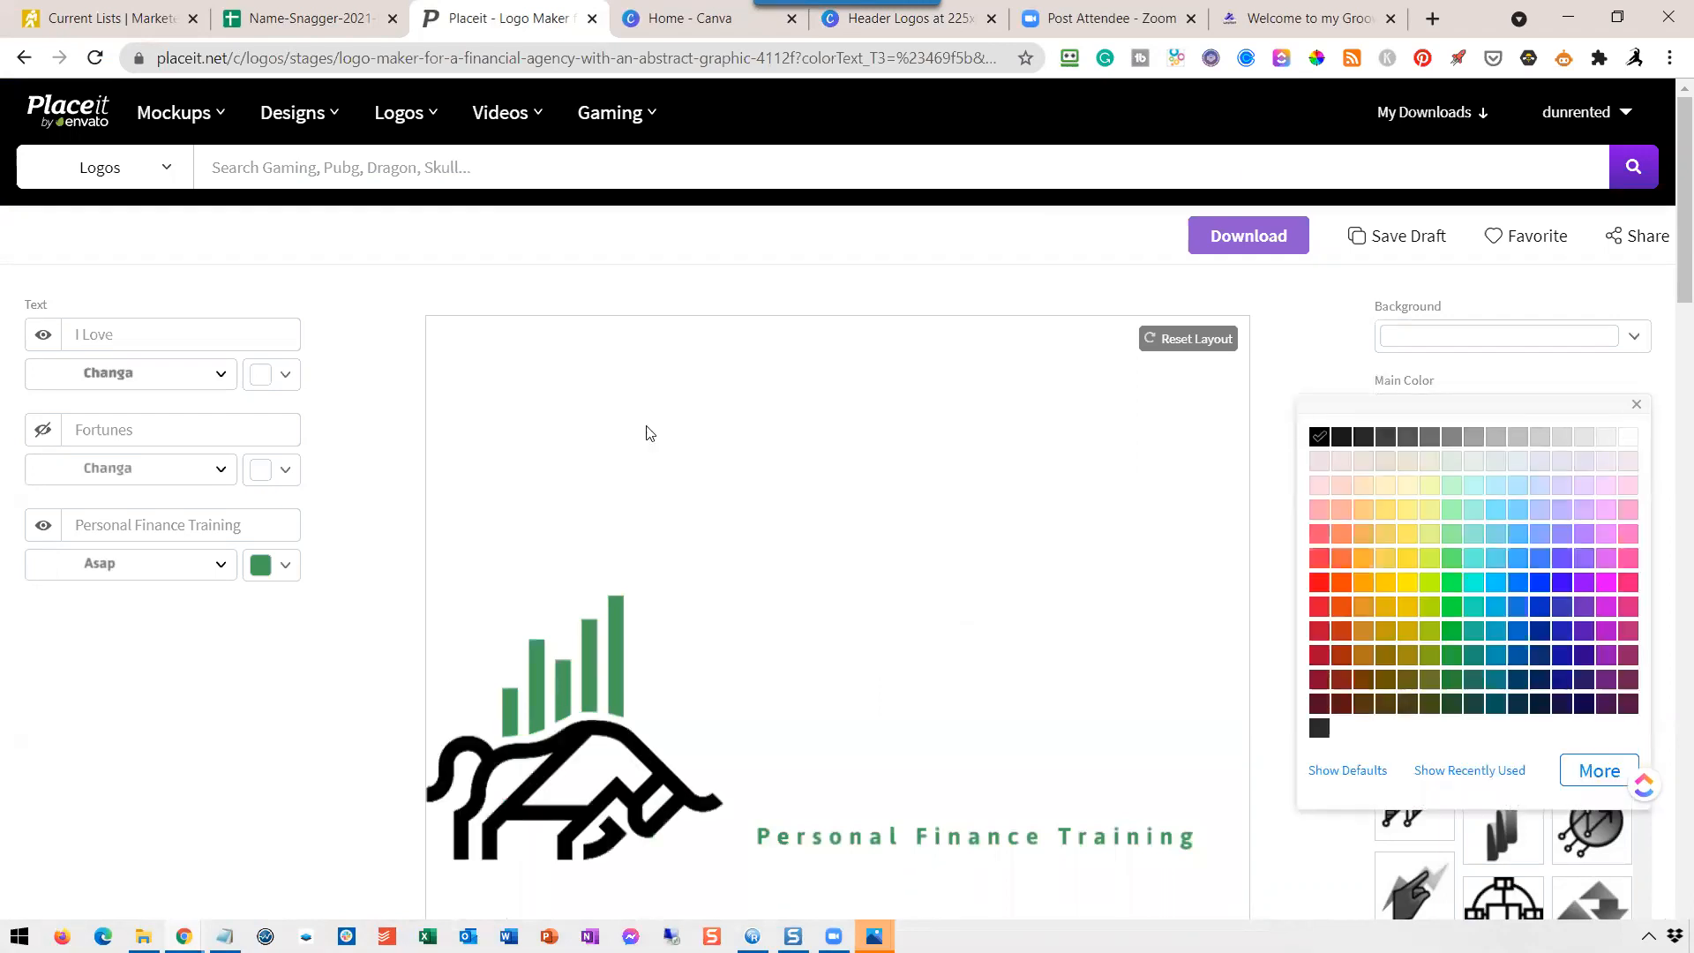
Set the color of both the "Fortunes" and "I Love" text lines to black.
left_click(283, 475)
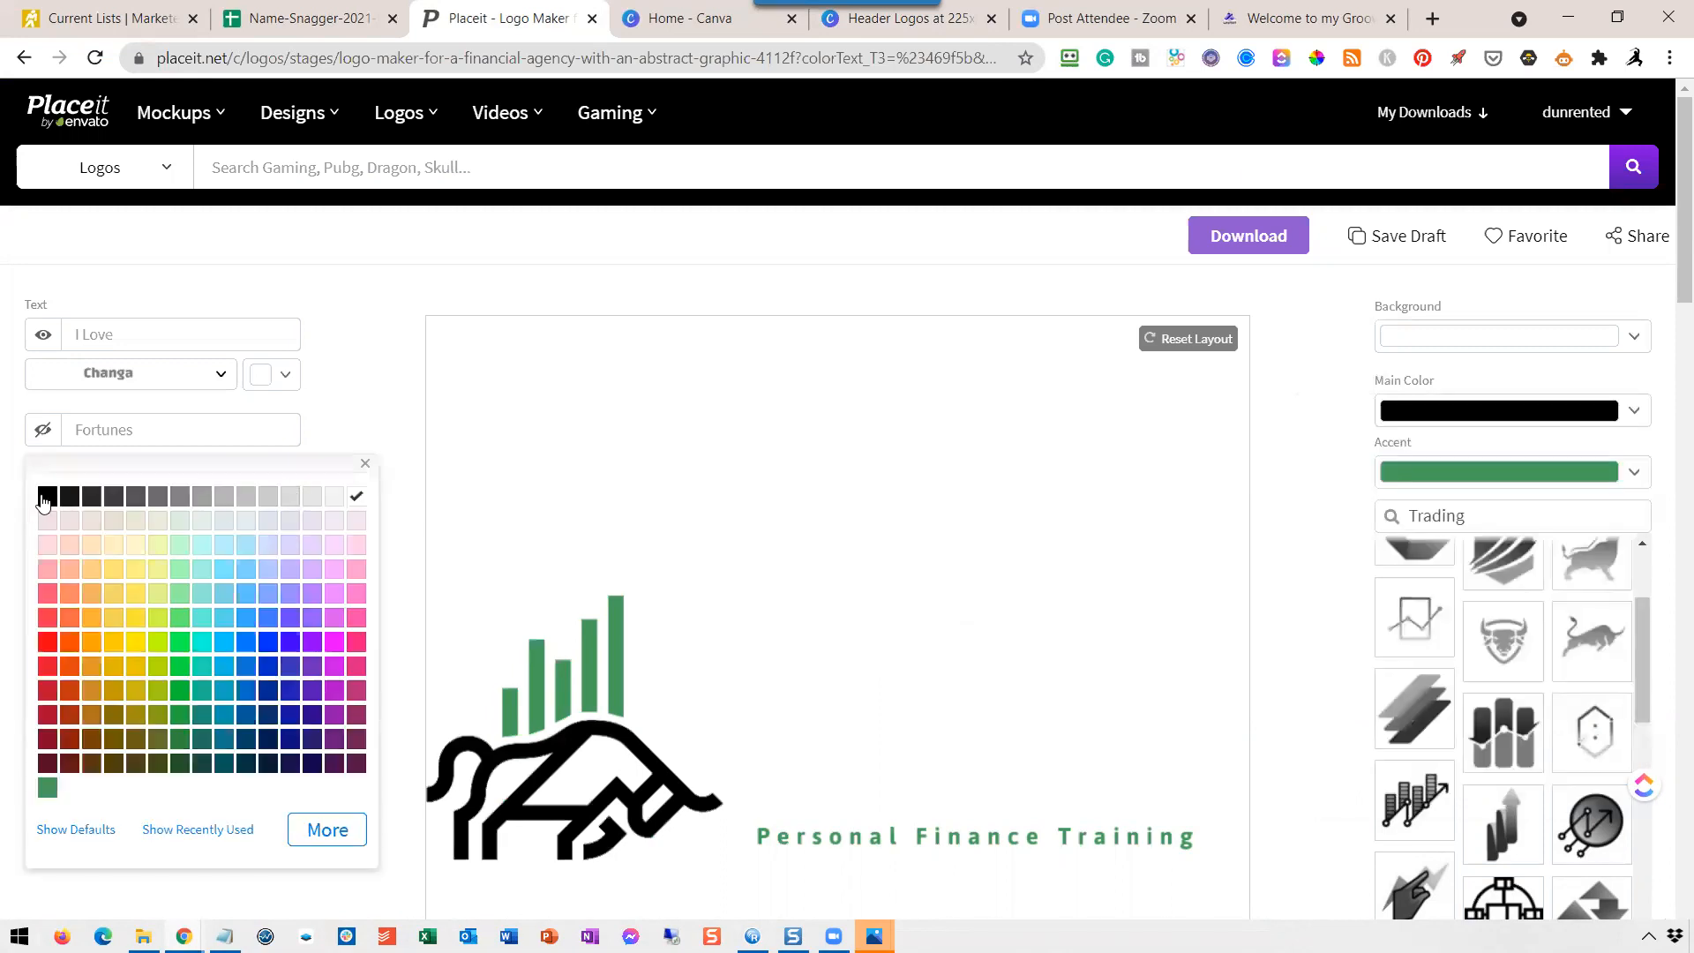
left_click(270, 378)
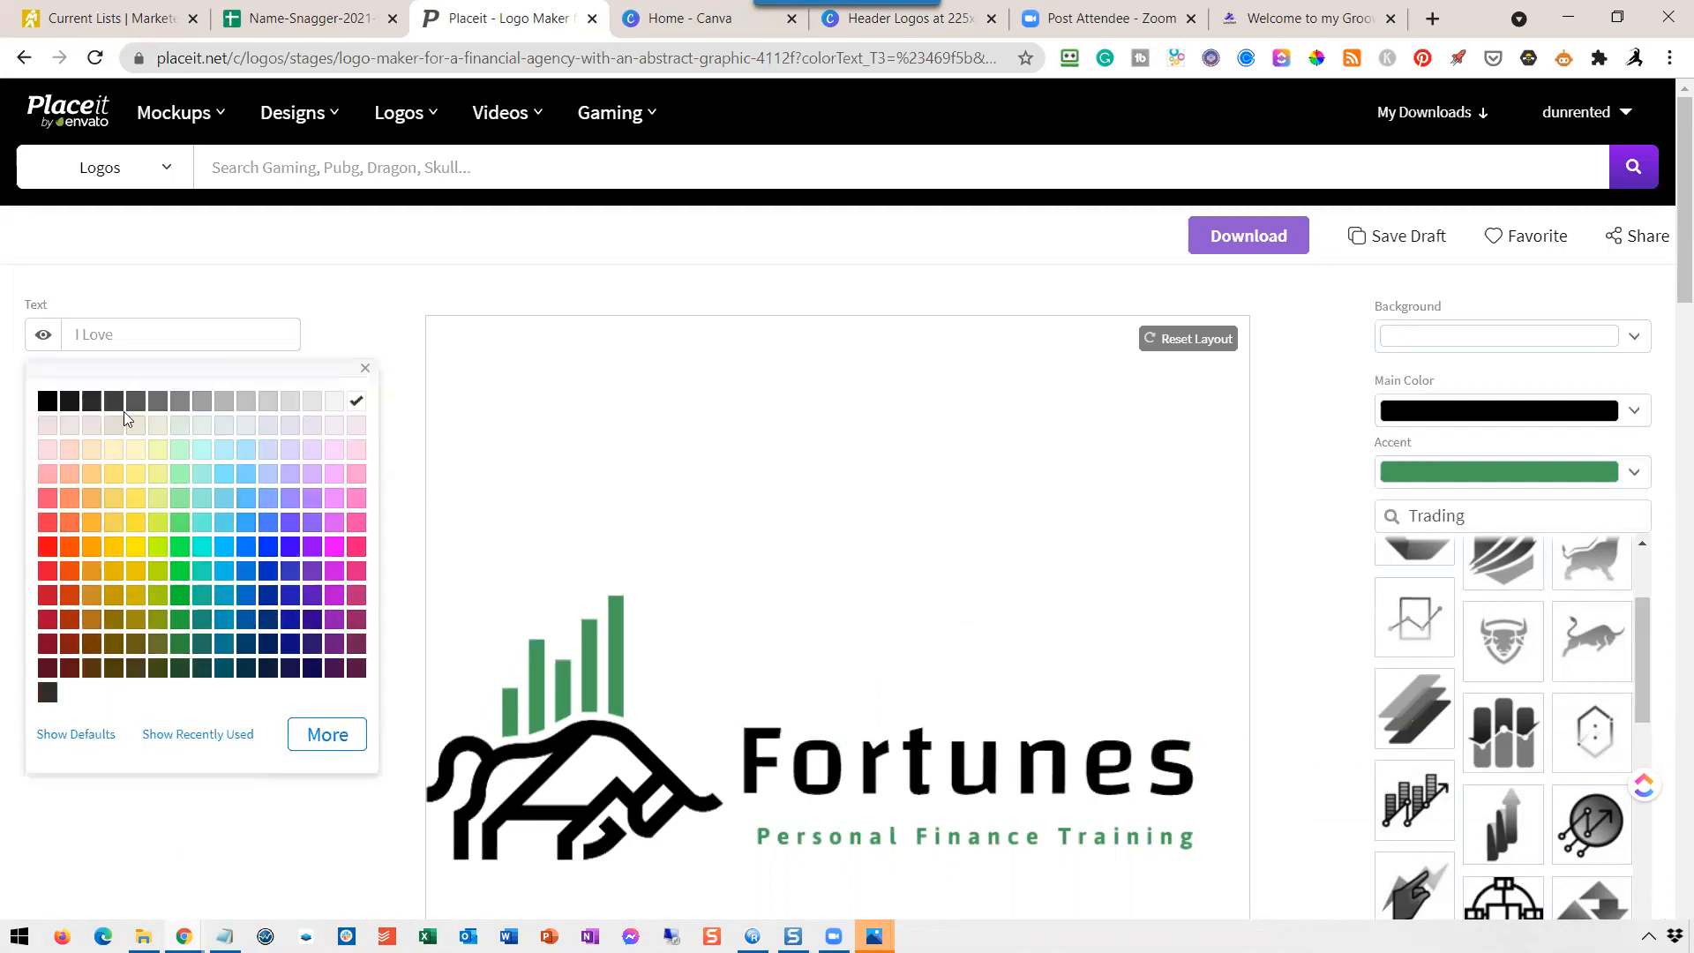
left_click(51, 403)
left_click(323, 320)
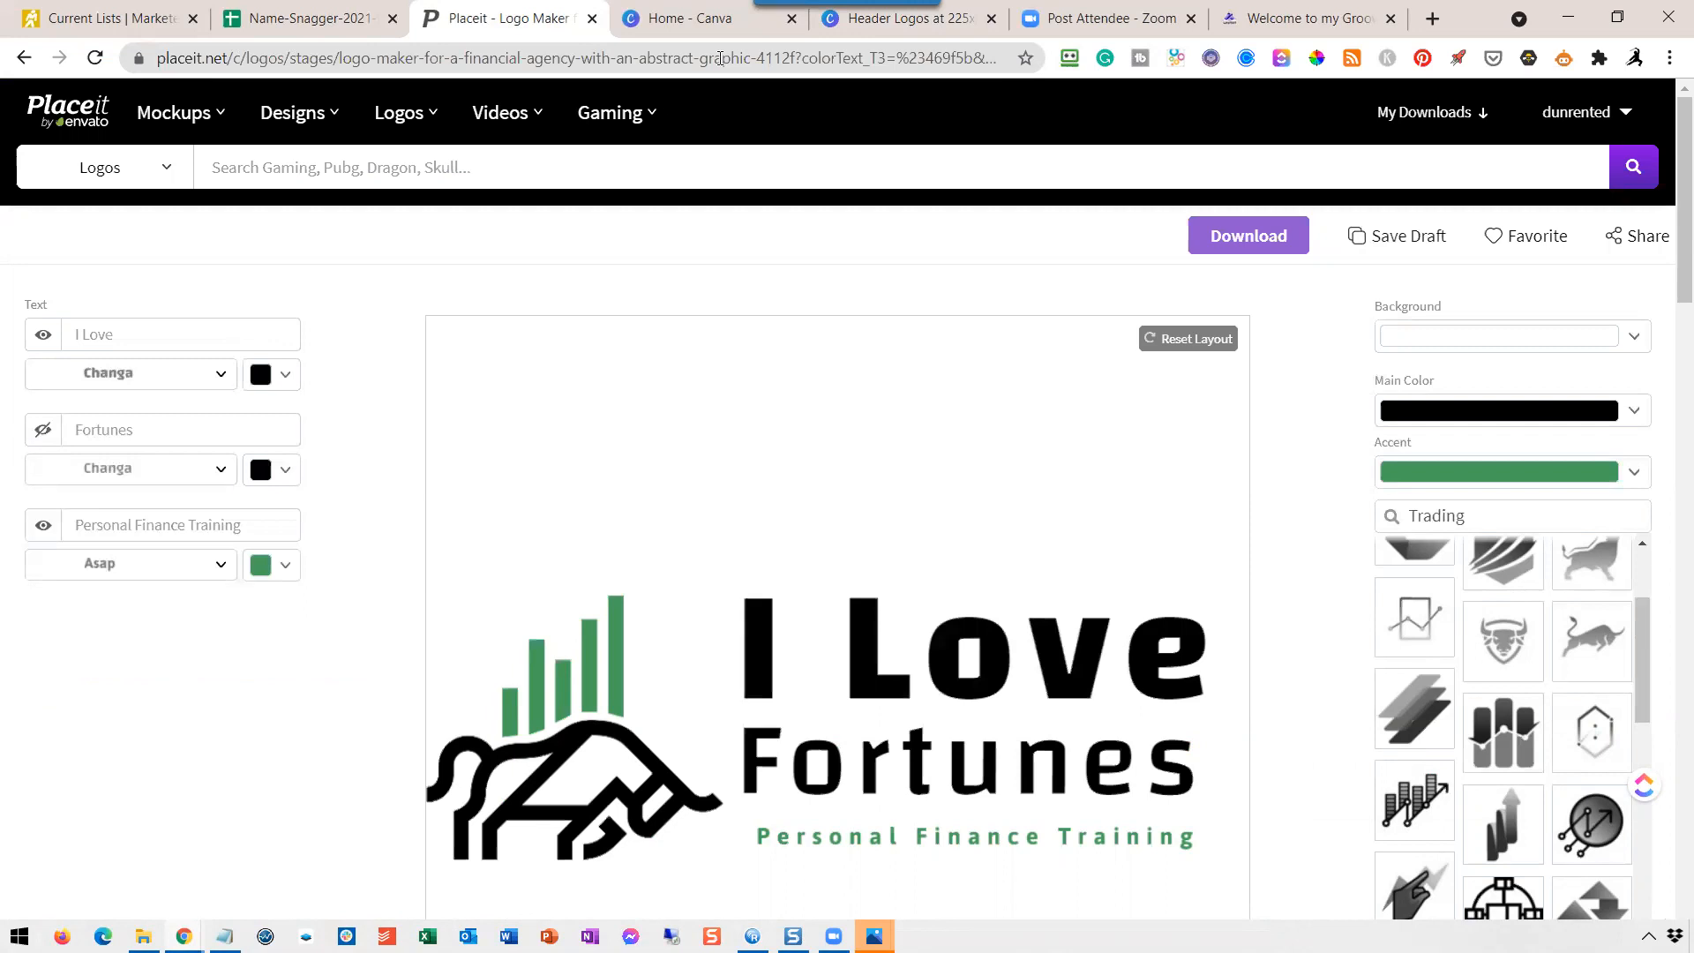
Review the header logo in Canva, return to Placeit, and hide the "Personal Finance Training" tagline.
left_click(905, 26)
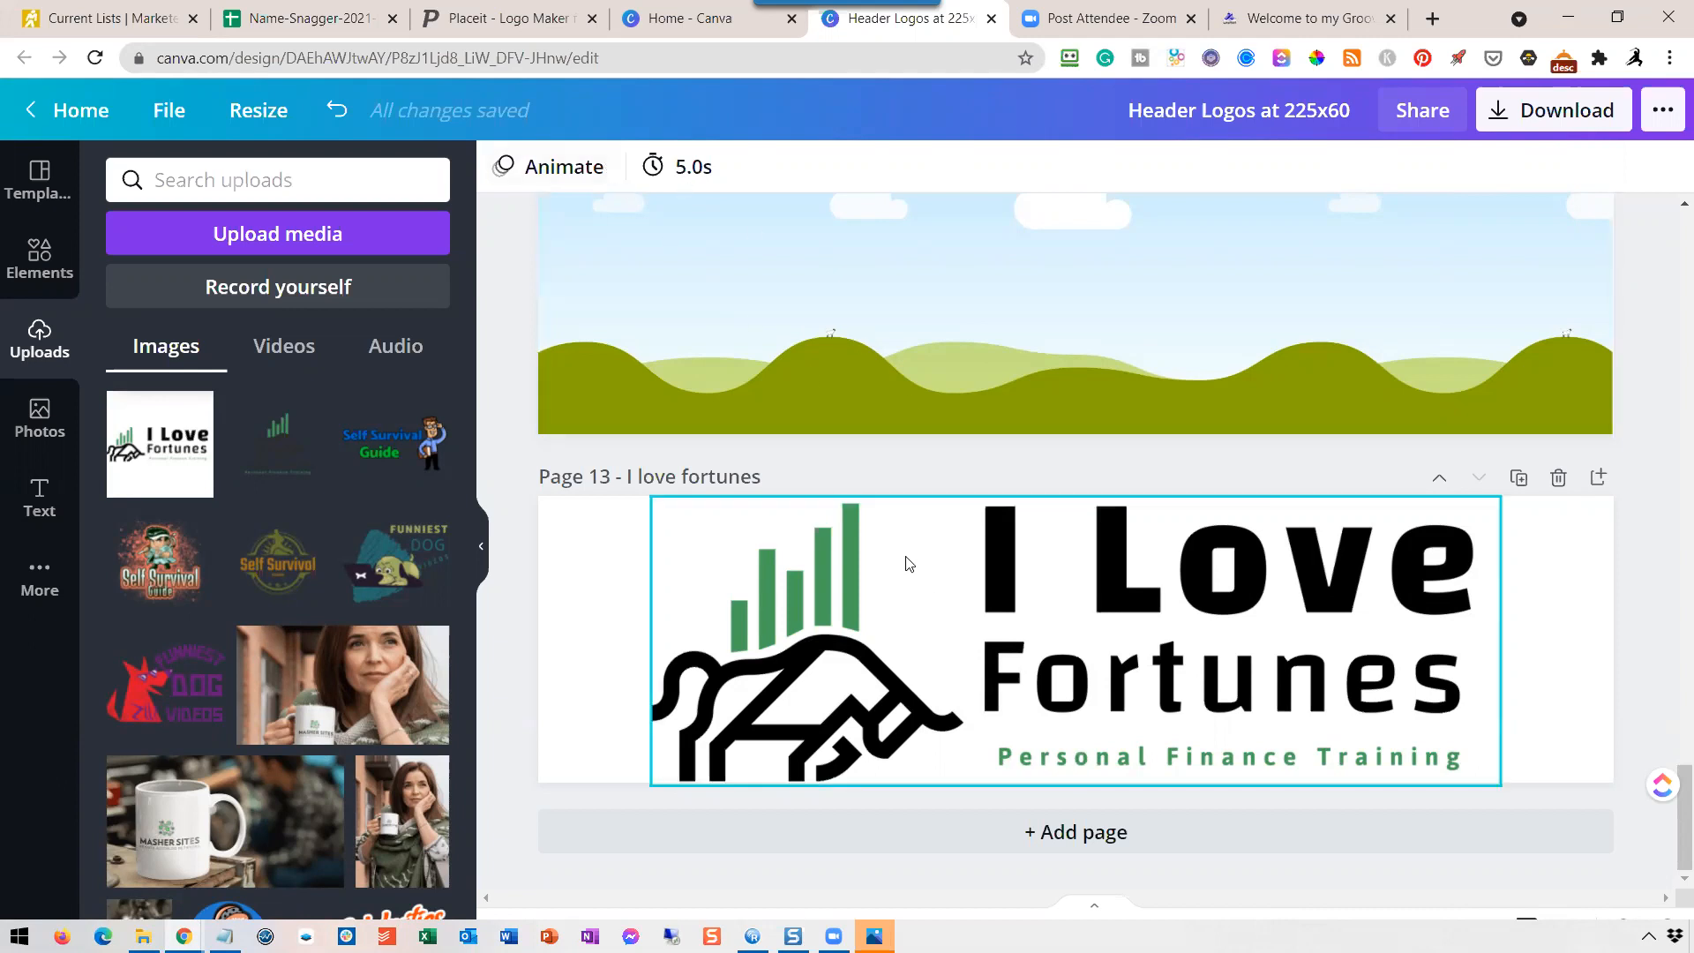
left_click(523, 13)
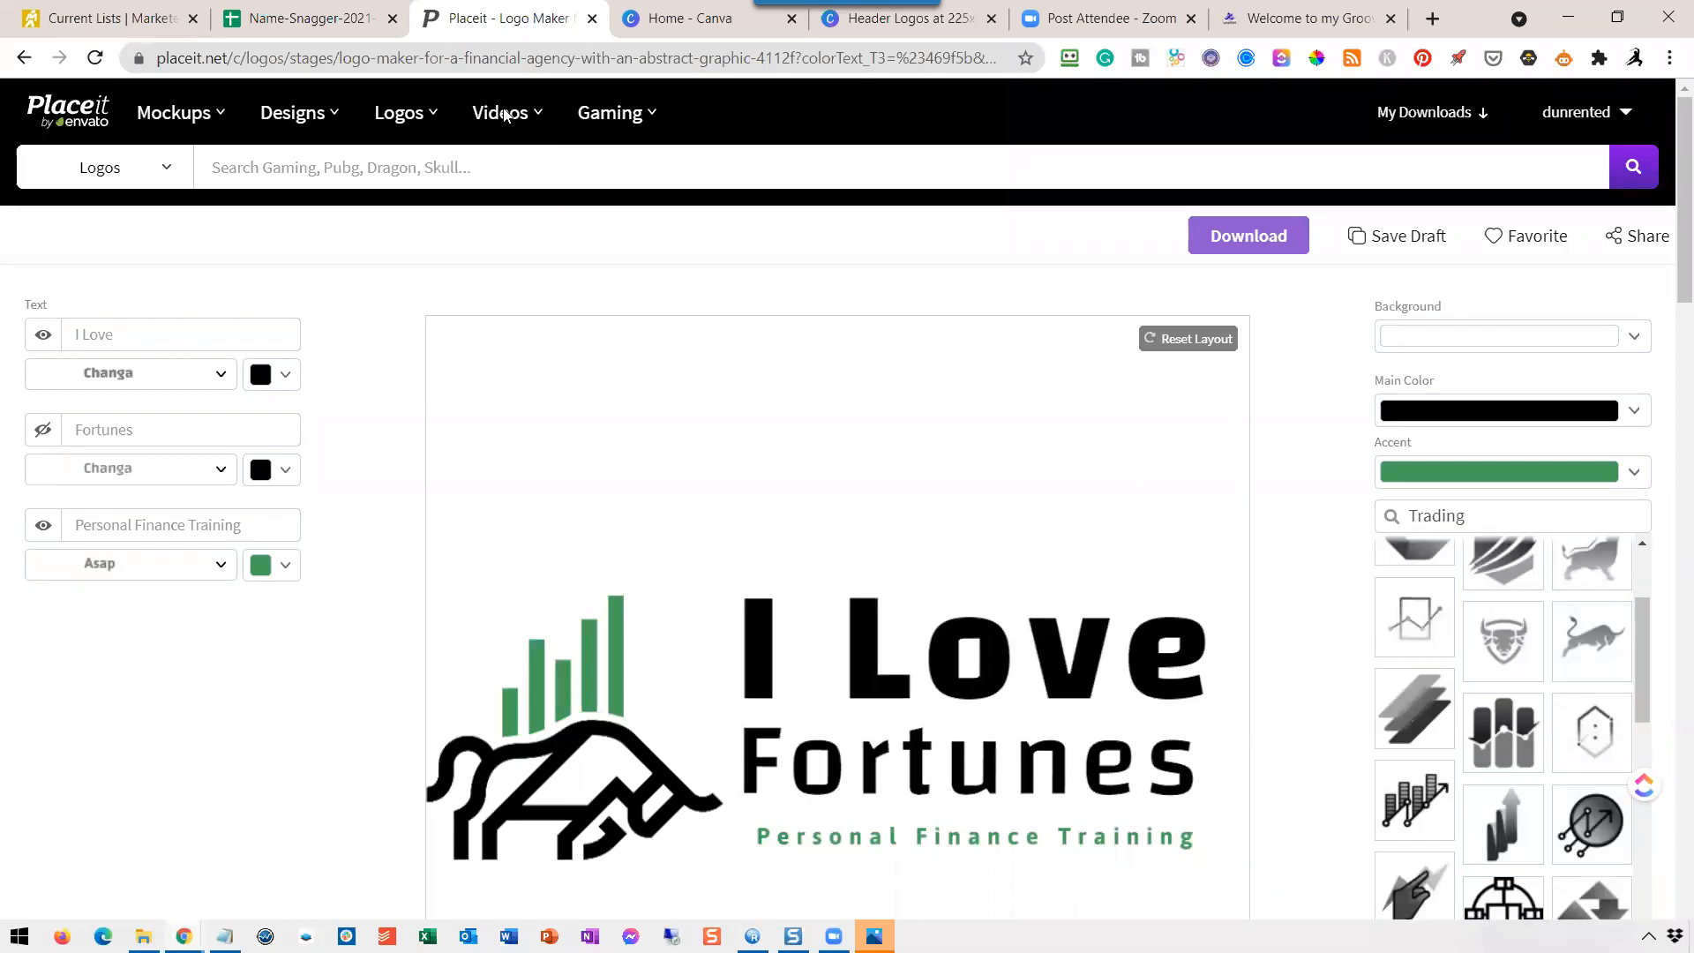
left_click(43, 529)
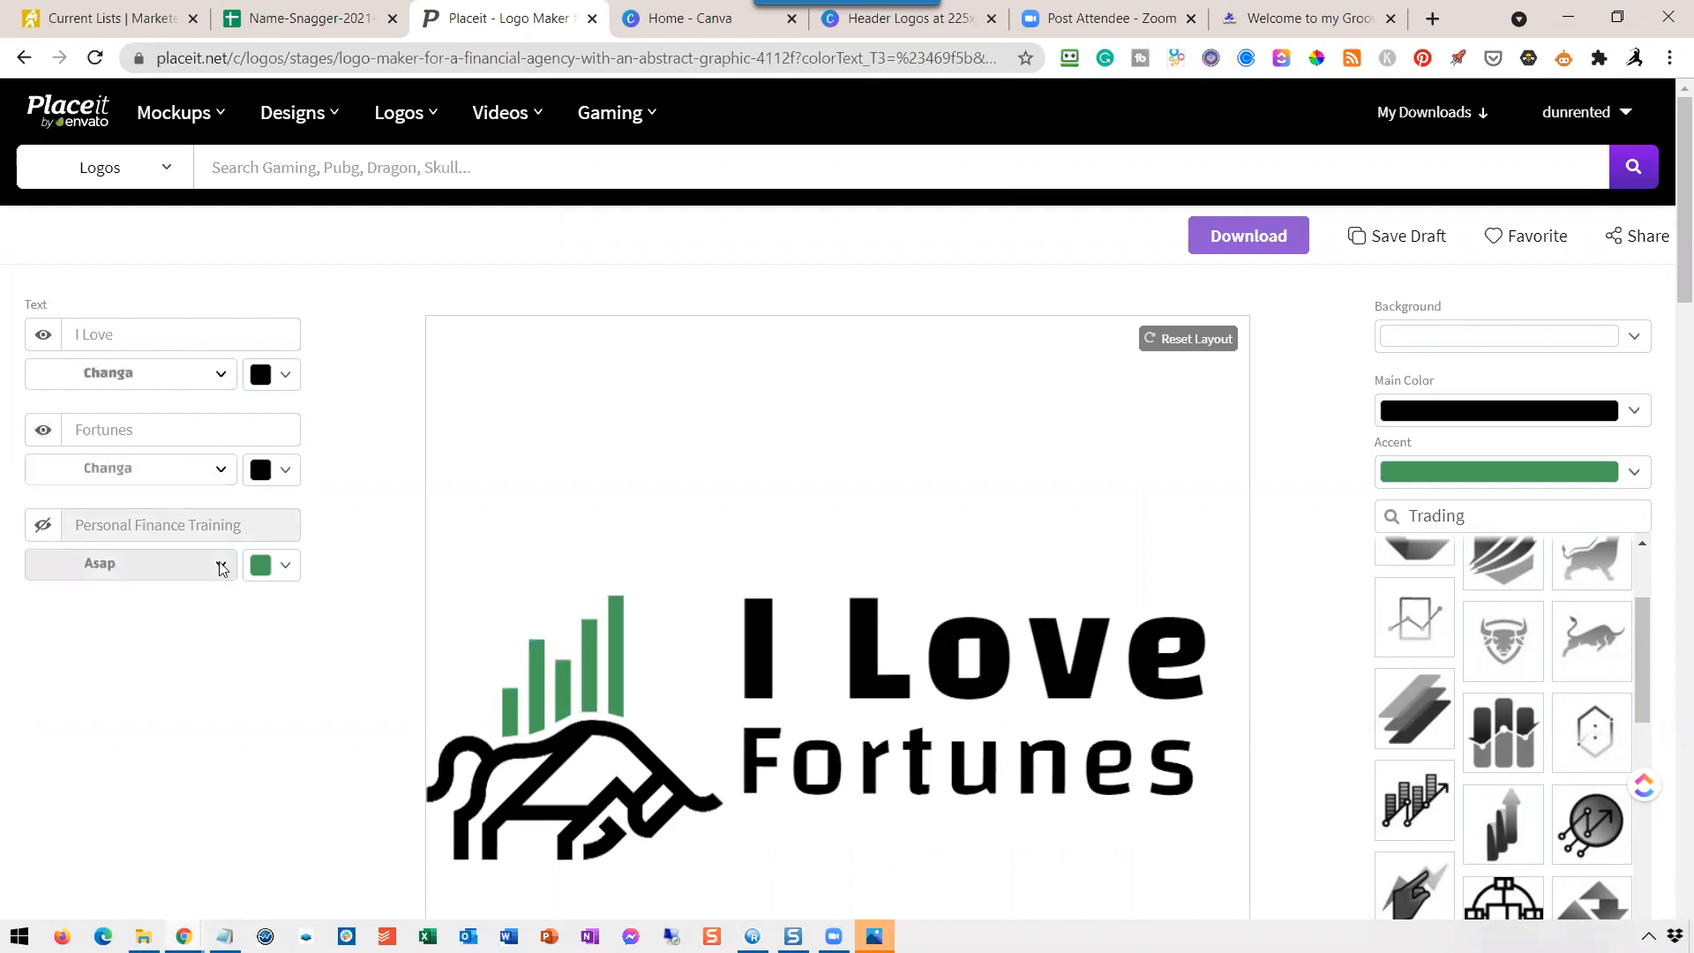
Lower and slightly enlarge the "I Love" and "Fortunes" lines, stacking them closely and aligning their base with the bull's feet.
left_click_drag(885, 753, 884, 830)
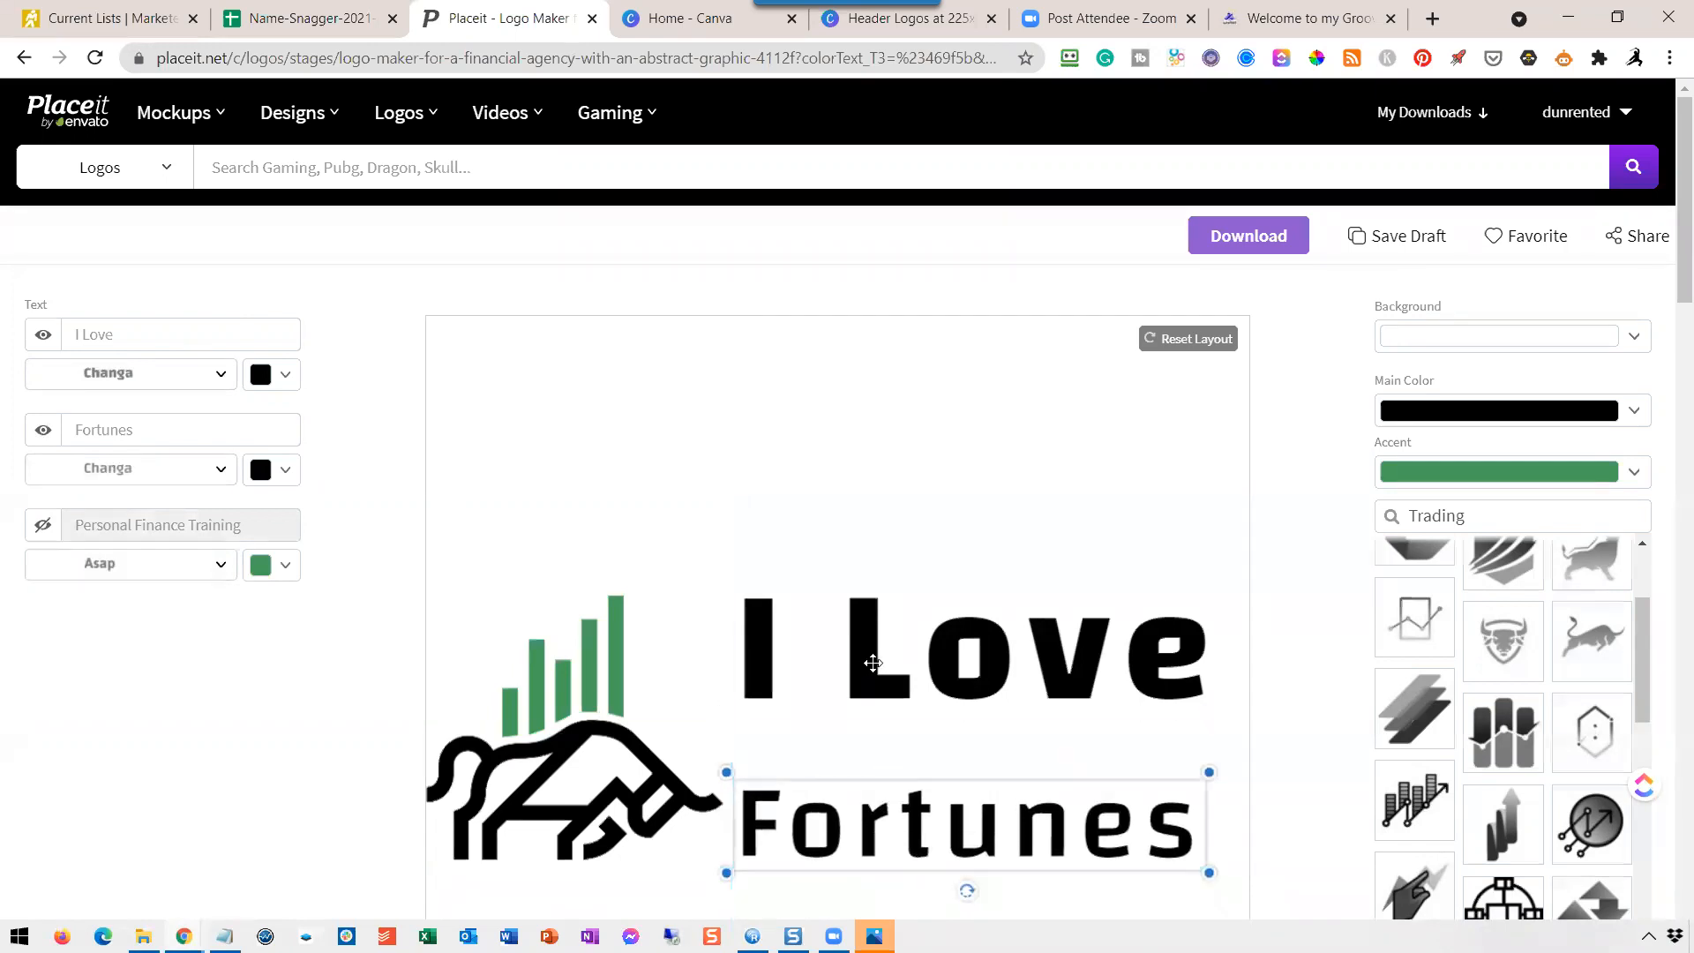
left_click_drag(881, 681, 893, 712)
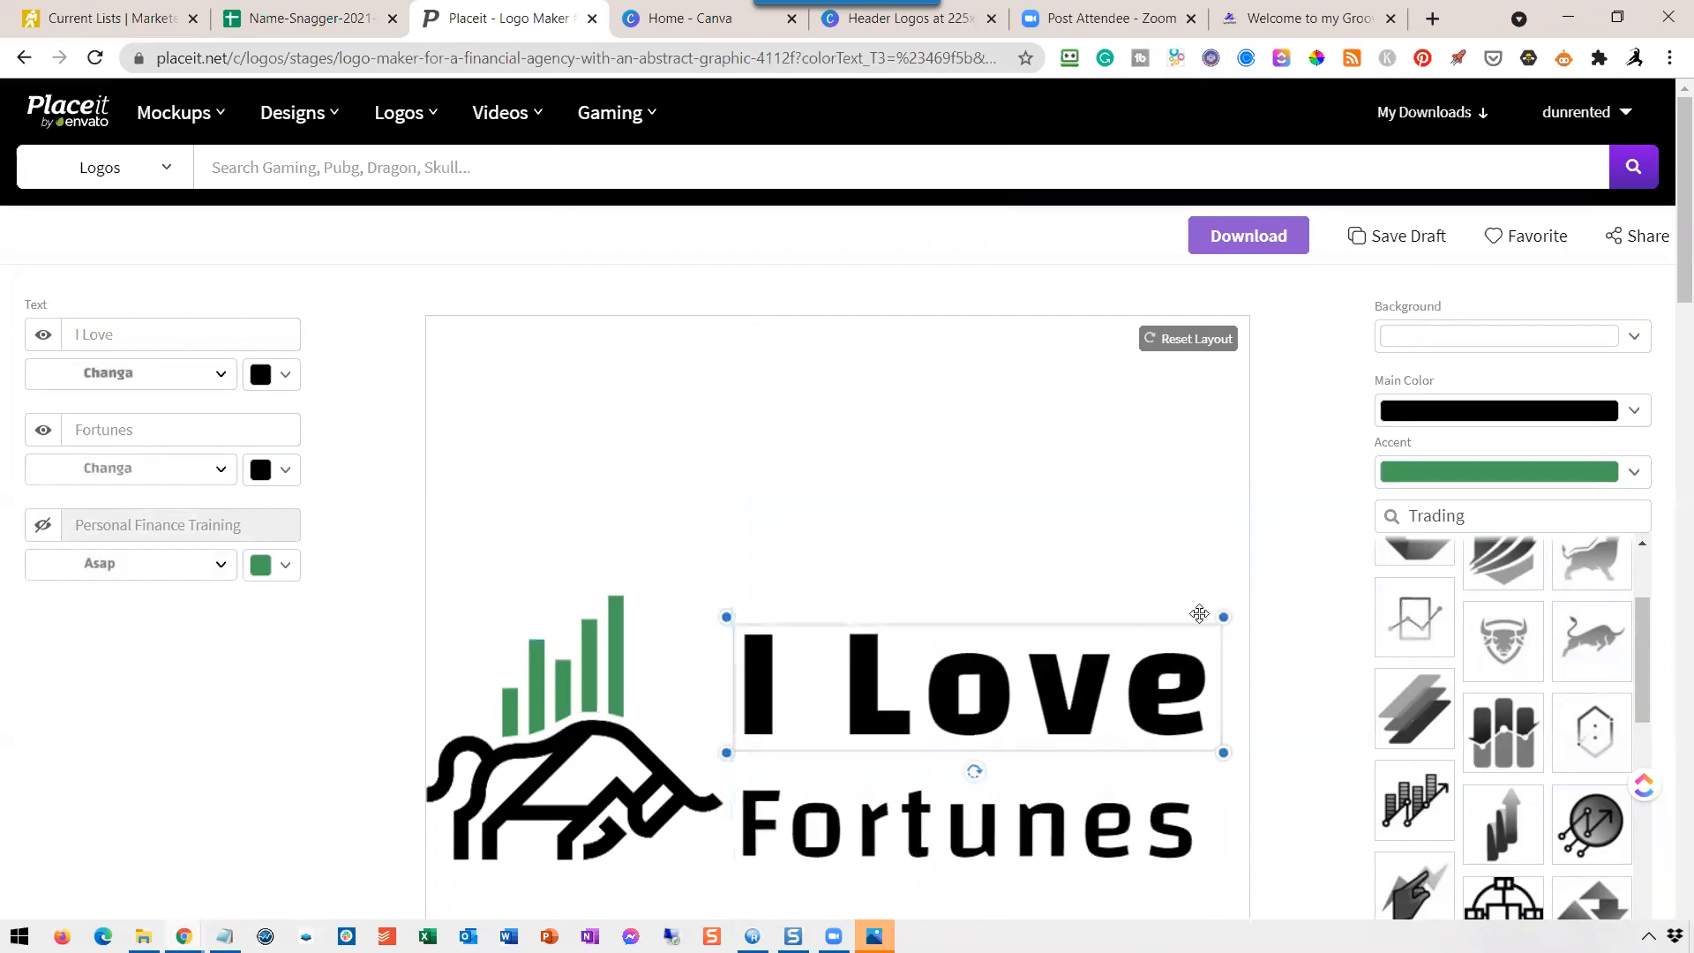
left_click_drag(1227, 608, 1255, 605)
left_click(1209, 863)
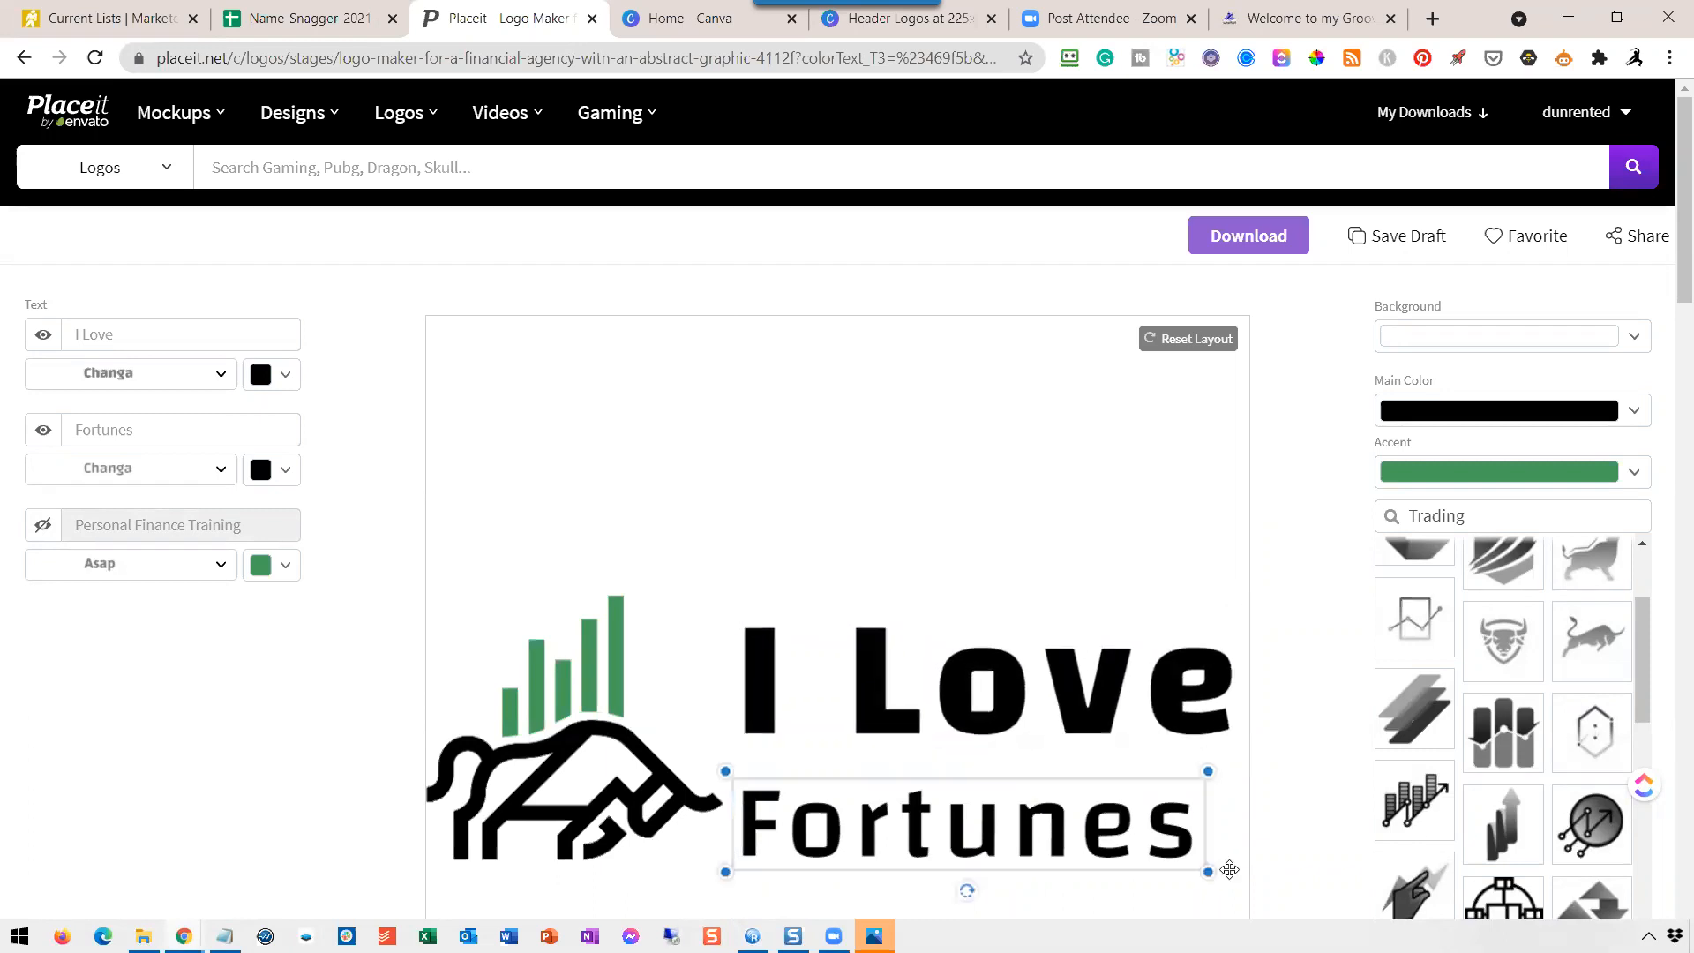
left_click_drag(1220, 880, 1242, 897)
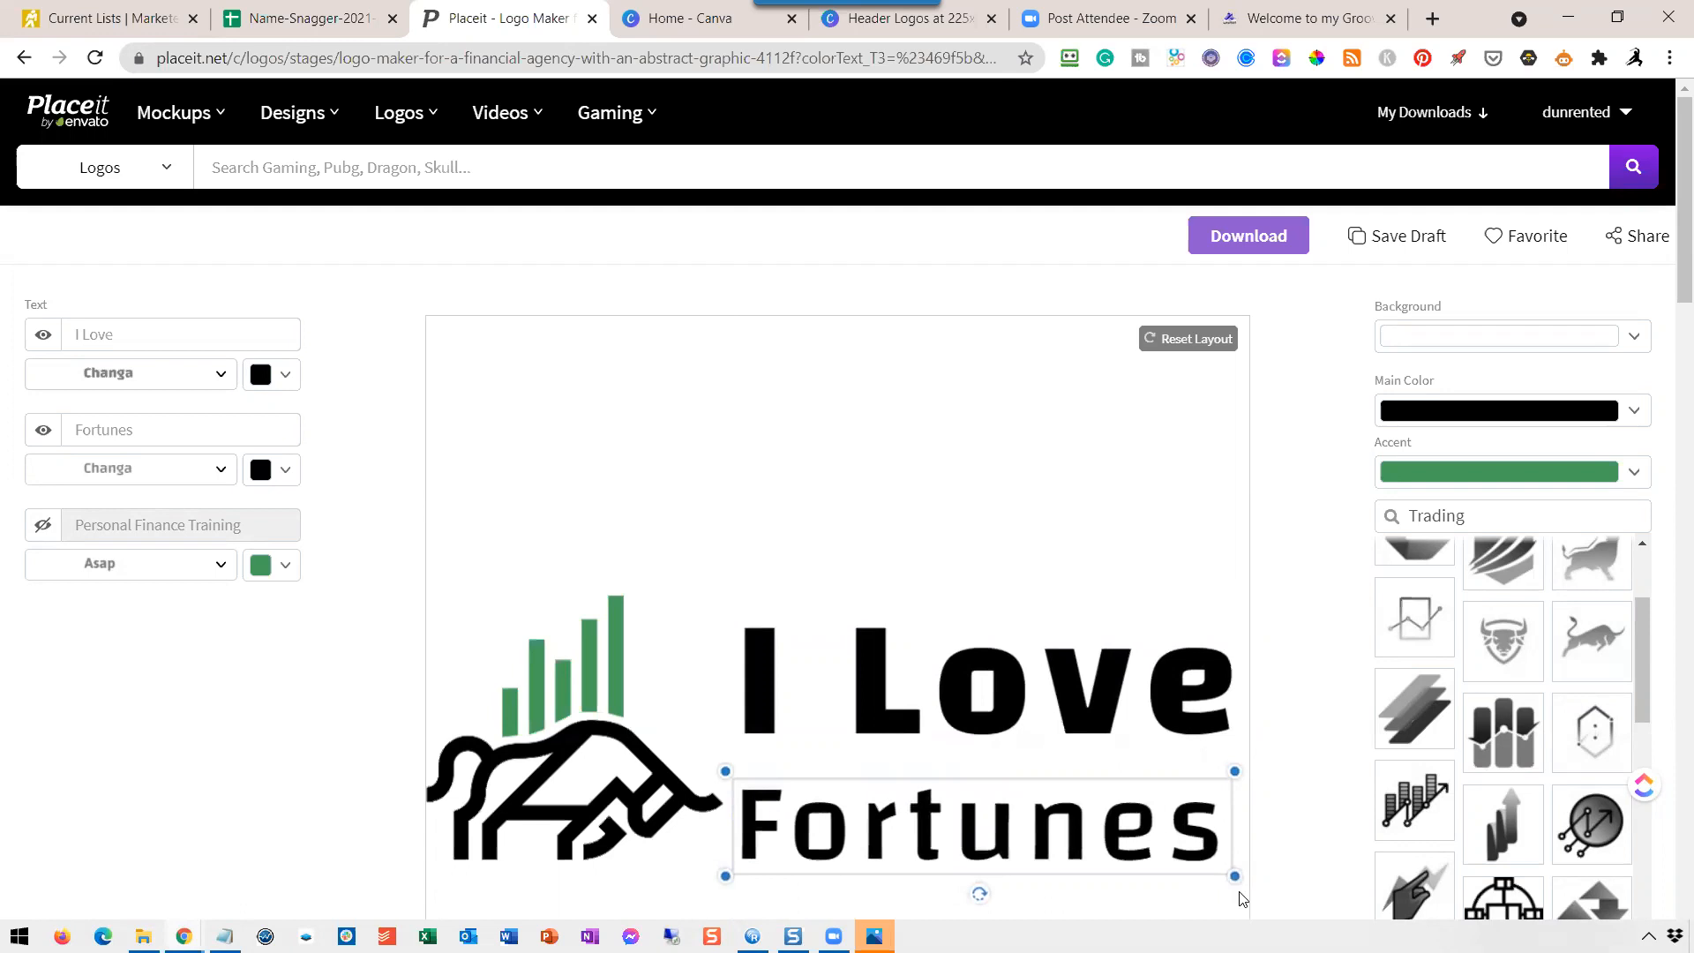
left_click_drag(1004, 835, 1003, 833)
left_click_drag(976, 719, 980, 754)
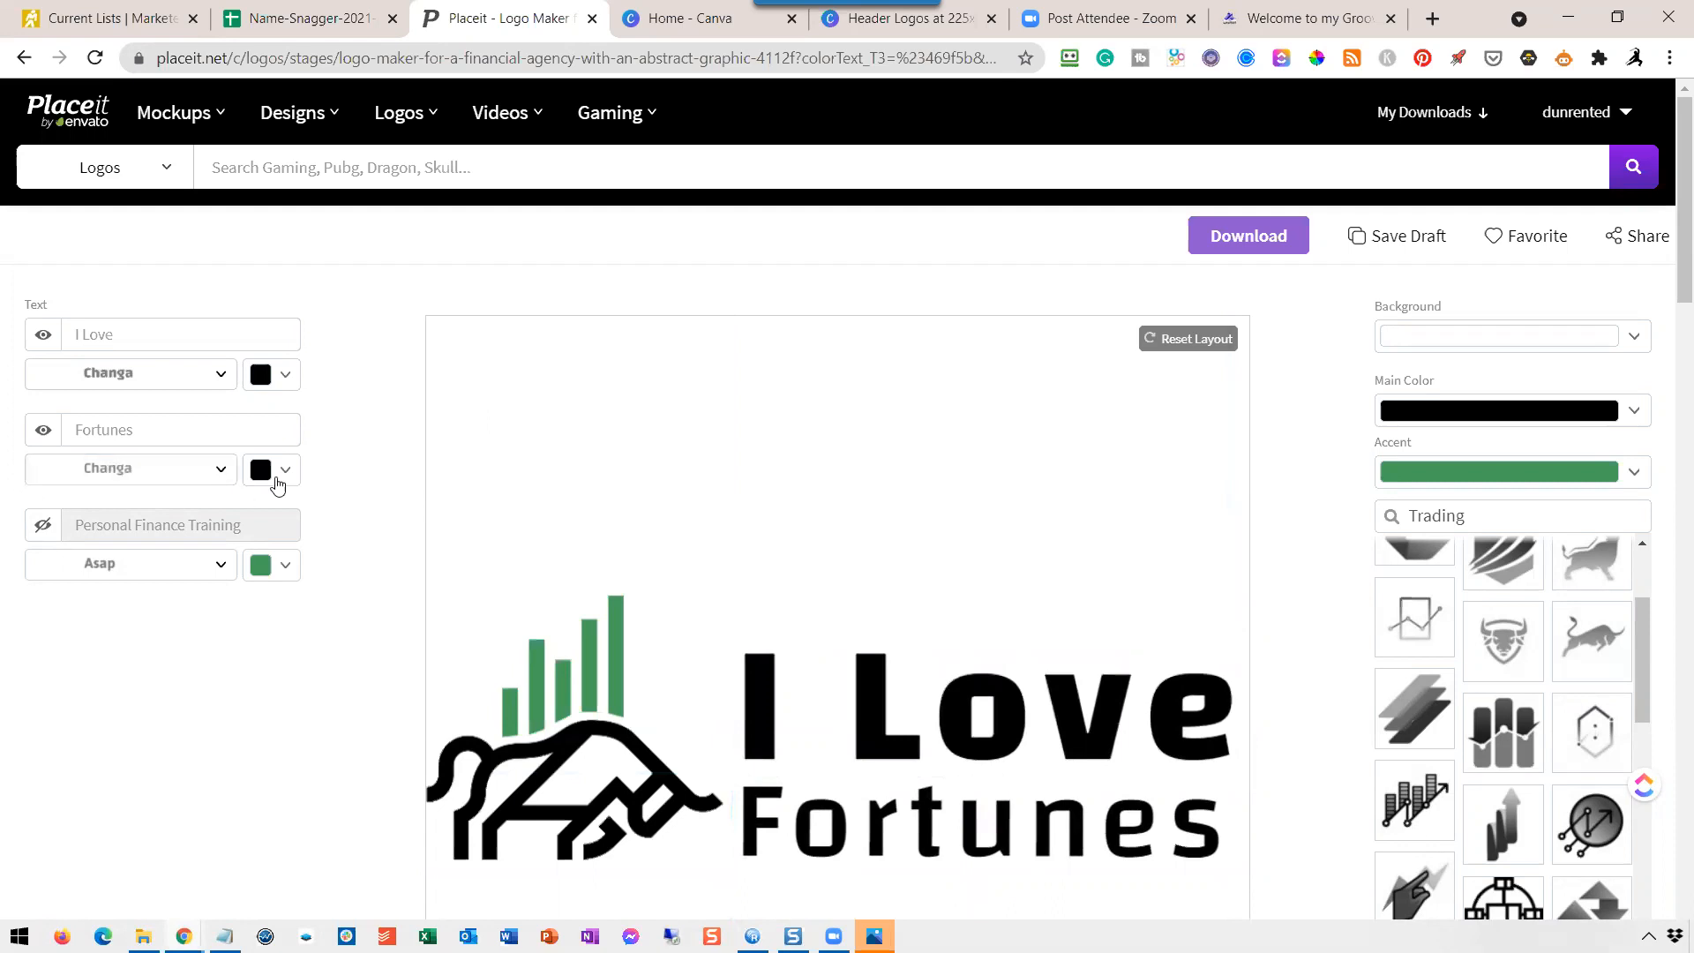
left_click(289, 569)
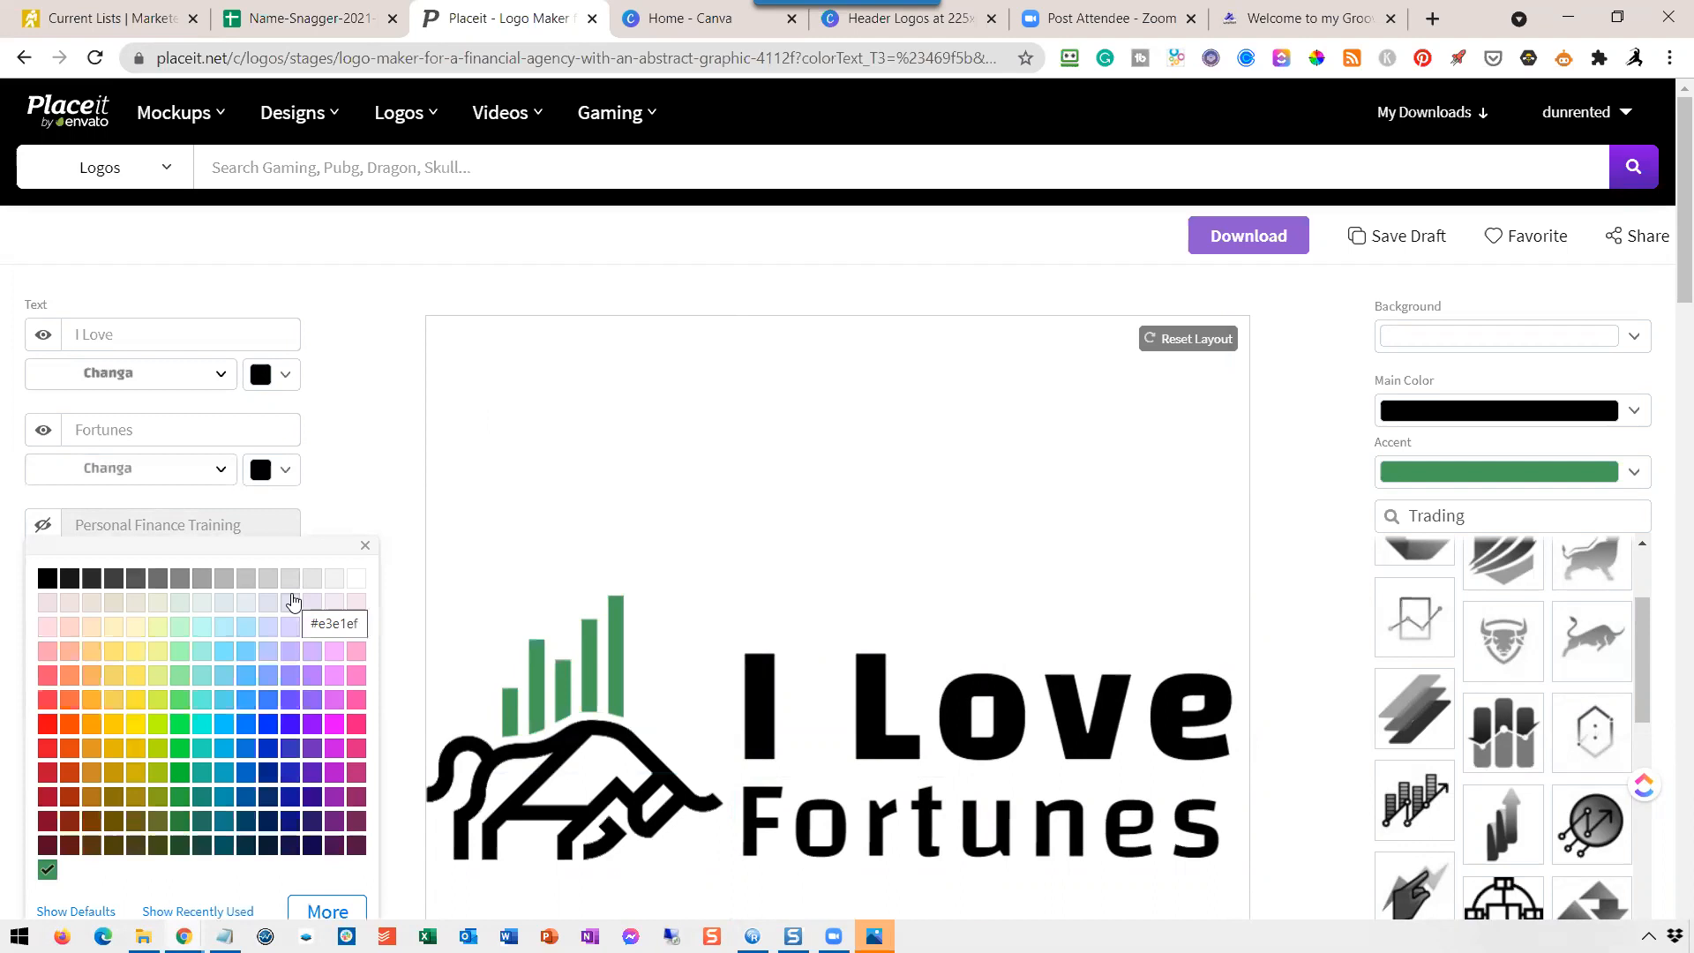
scroll(203, 878, "down", 3)
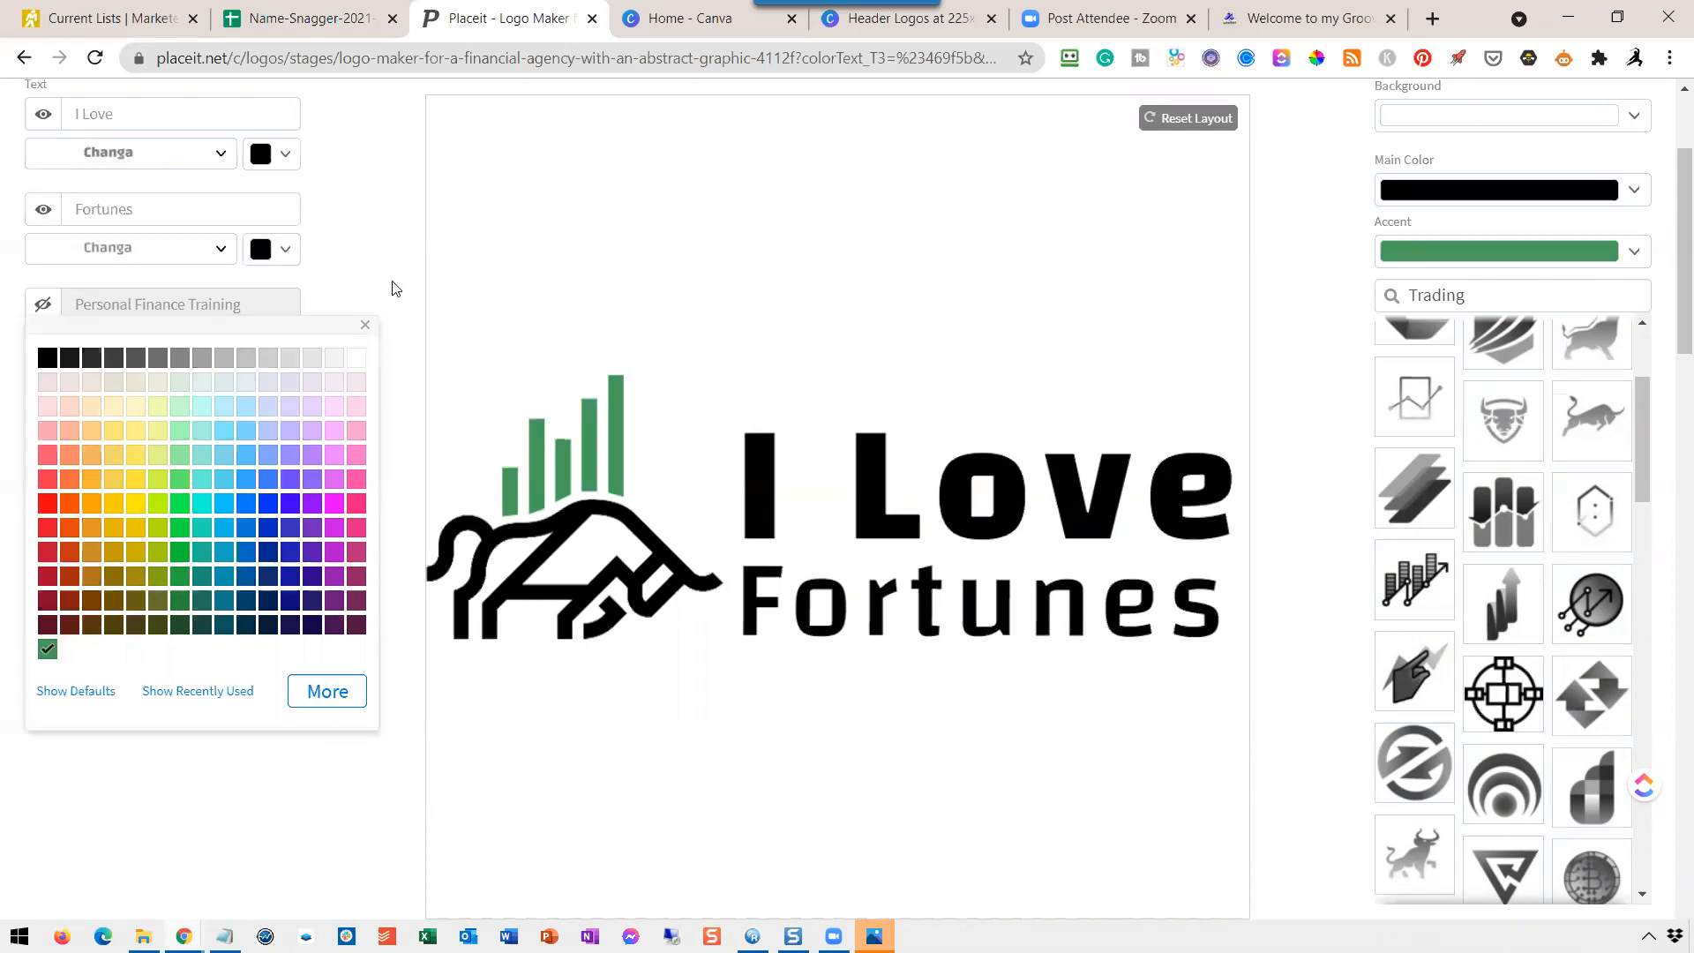
left_click(376, 247)
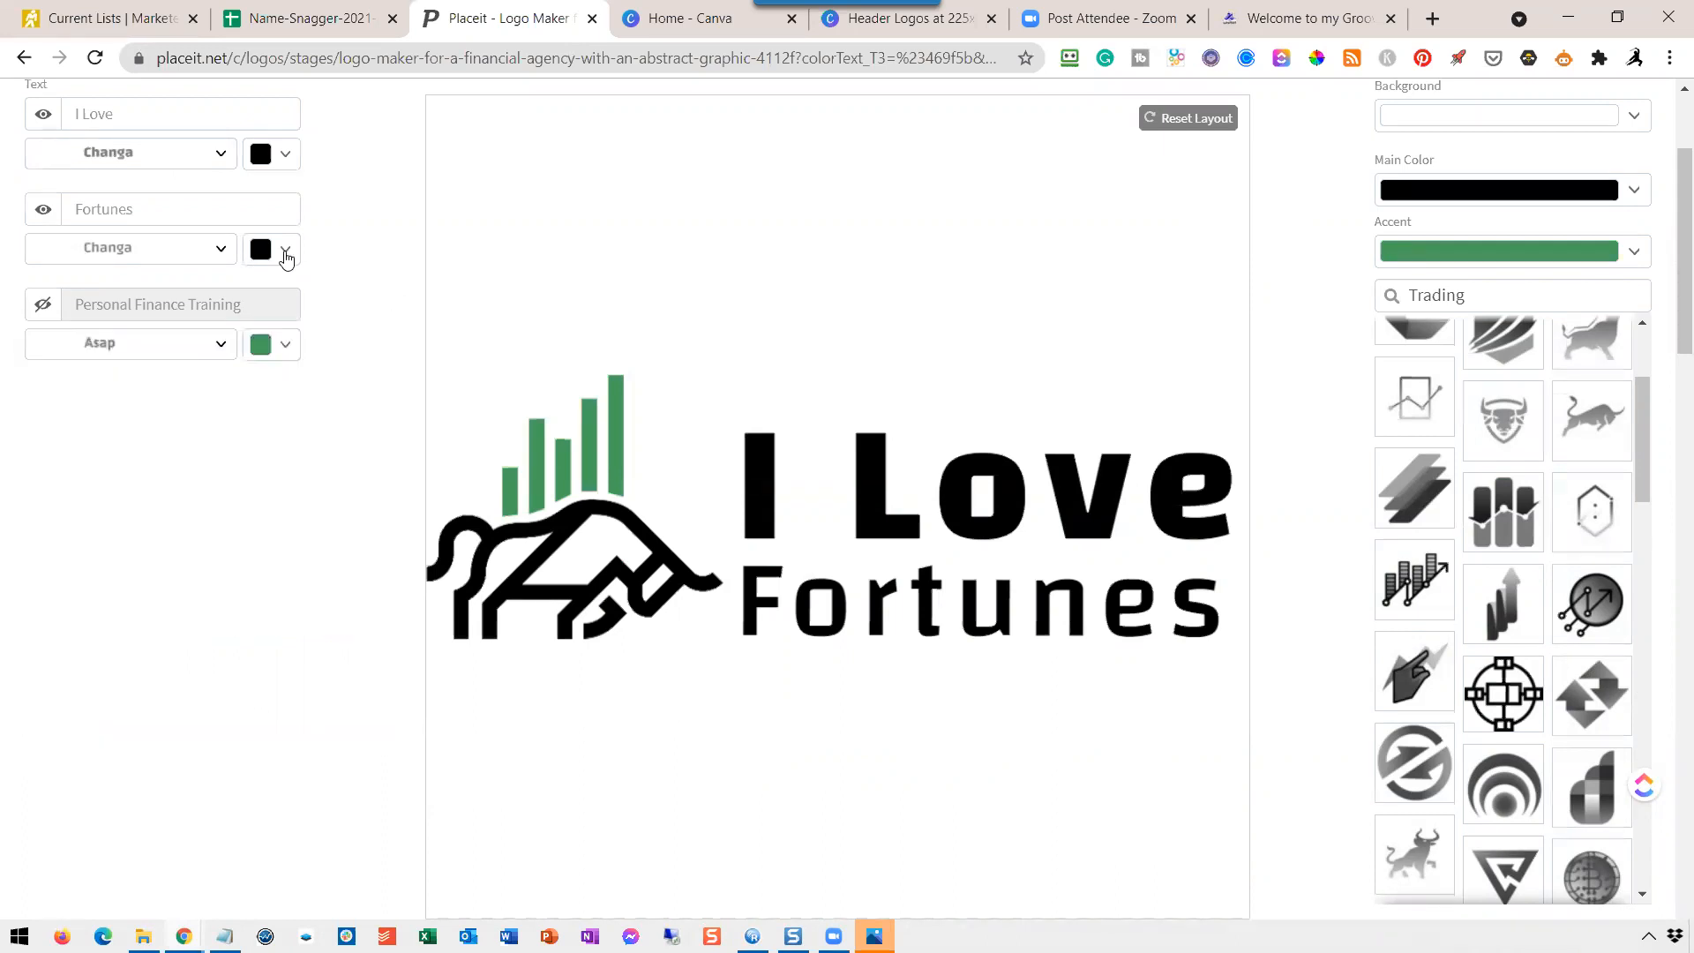
Recolor the "Fortunes" text in the same green as the logo's bar chart.
left_click(286, 253)
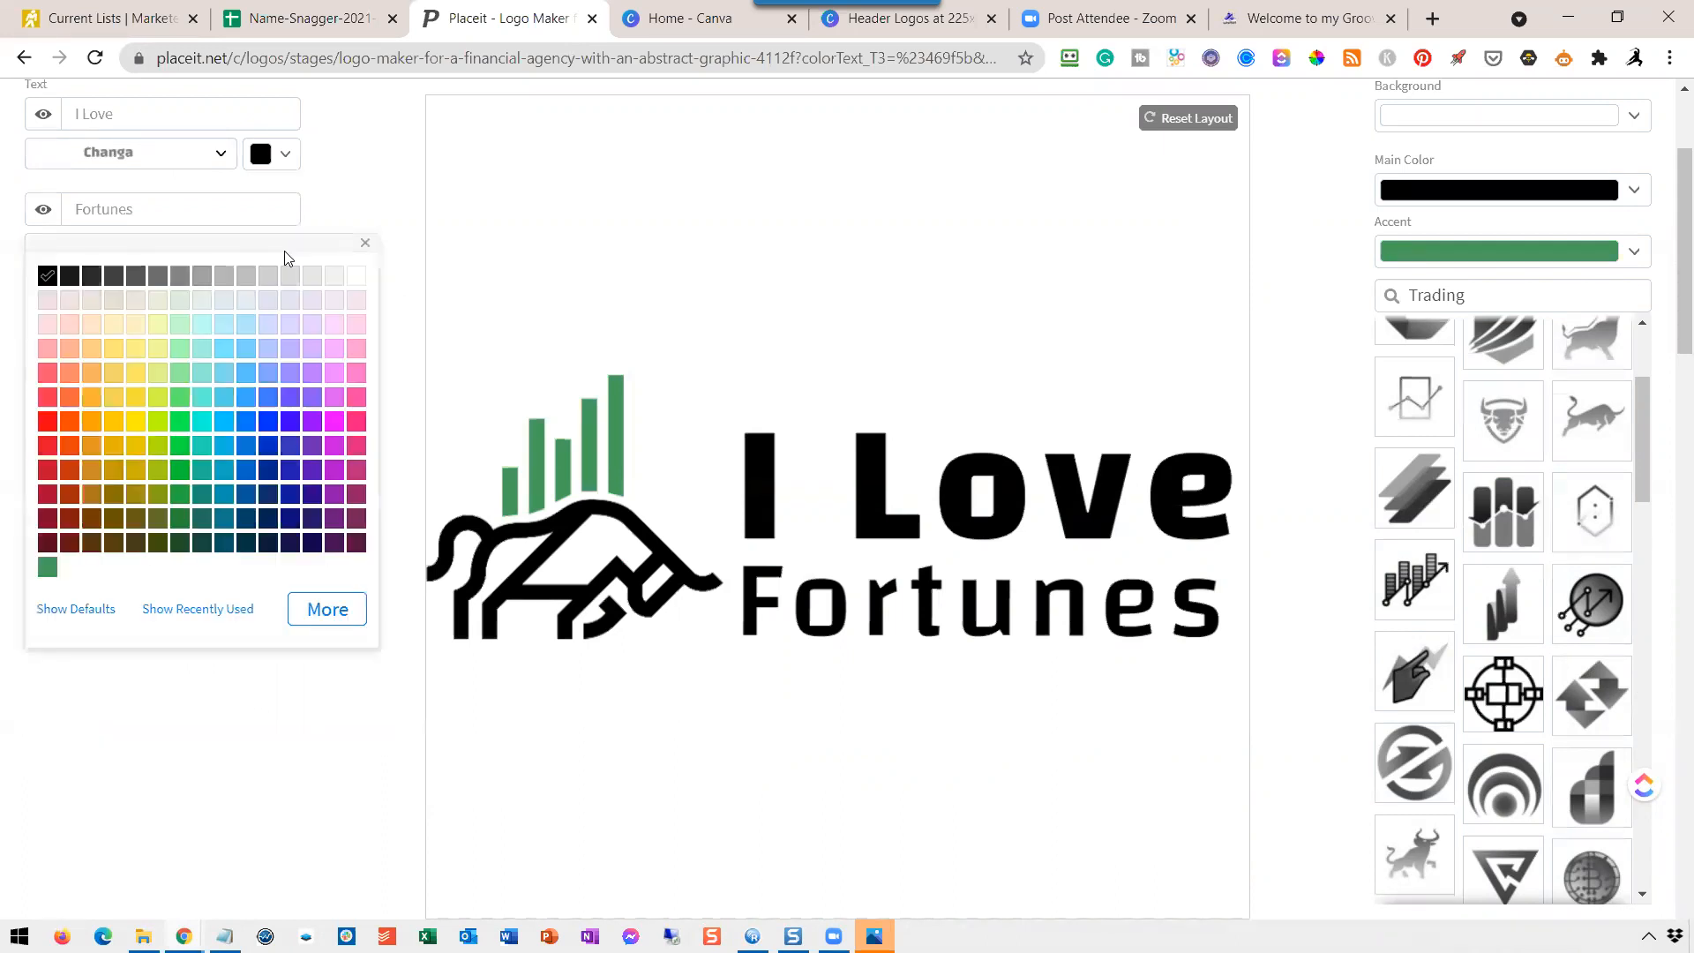
left_click(49, 572)
left_click(166, 800)
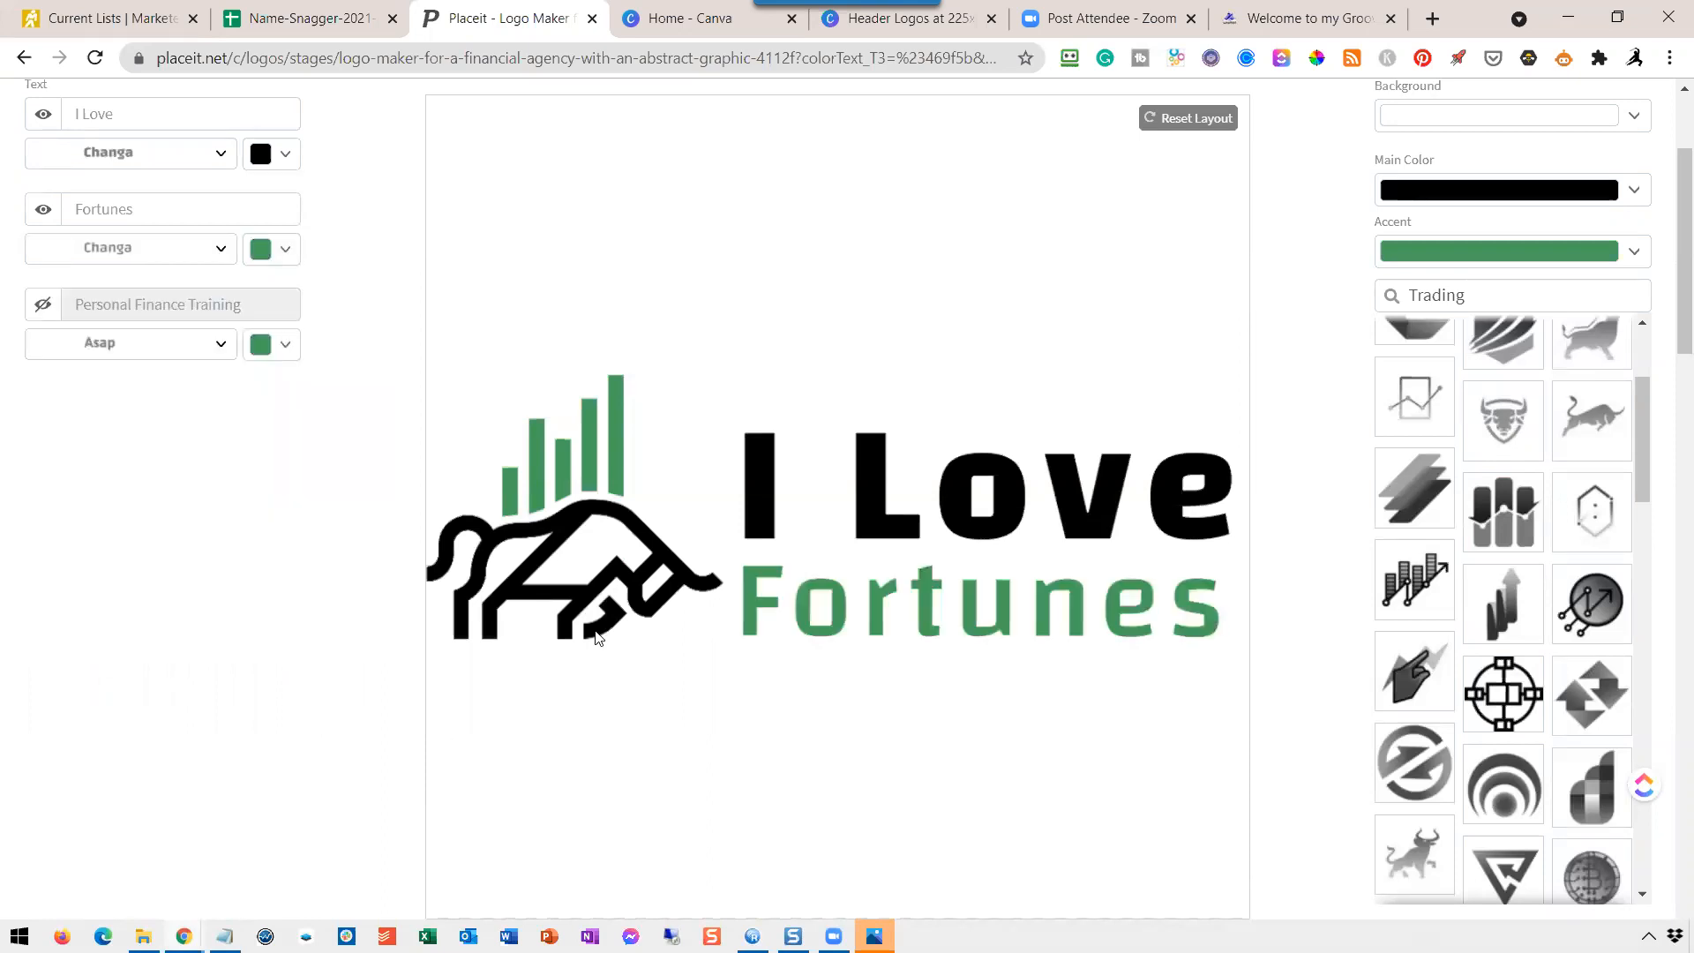
Download the tagline-free "I Love Fortunes" logo as a PNG and close its preview.
scroll(1320, 533, "up", 3)
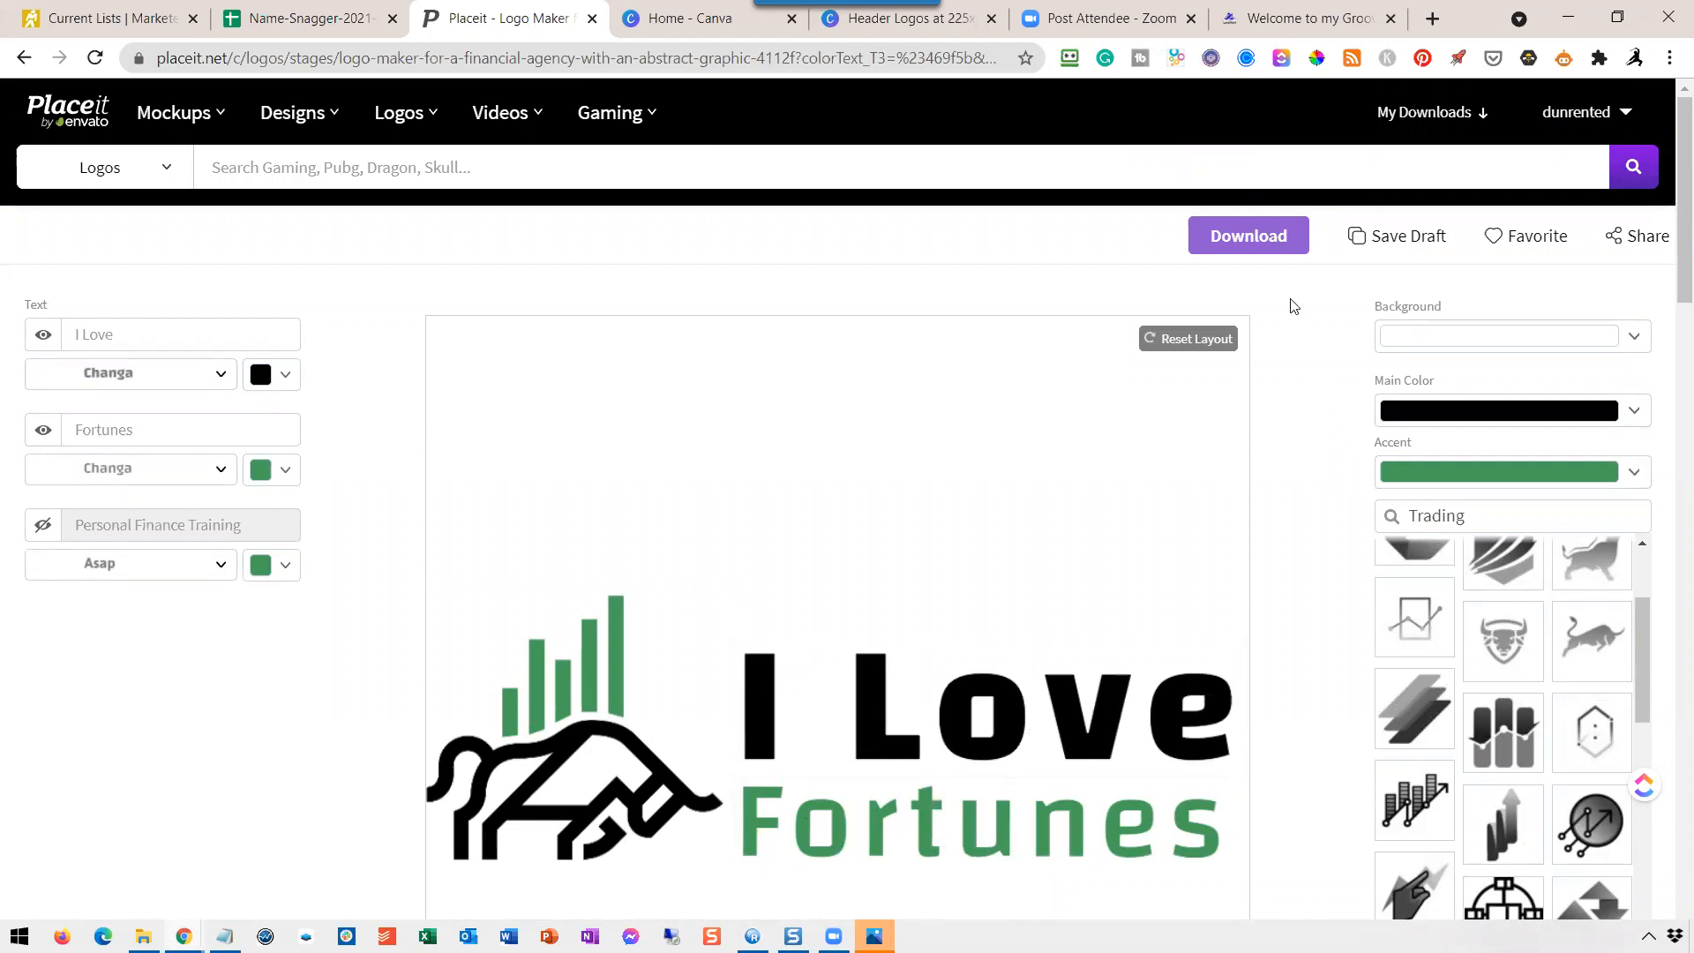
left_click(1264, 244)
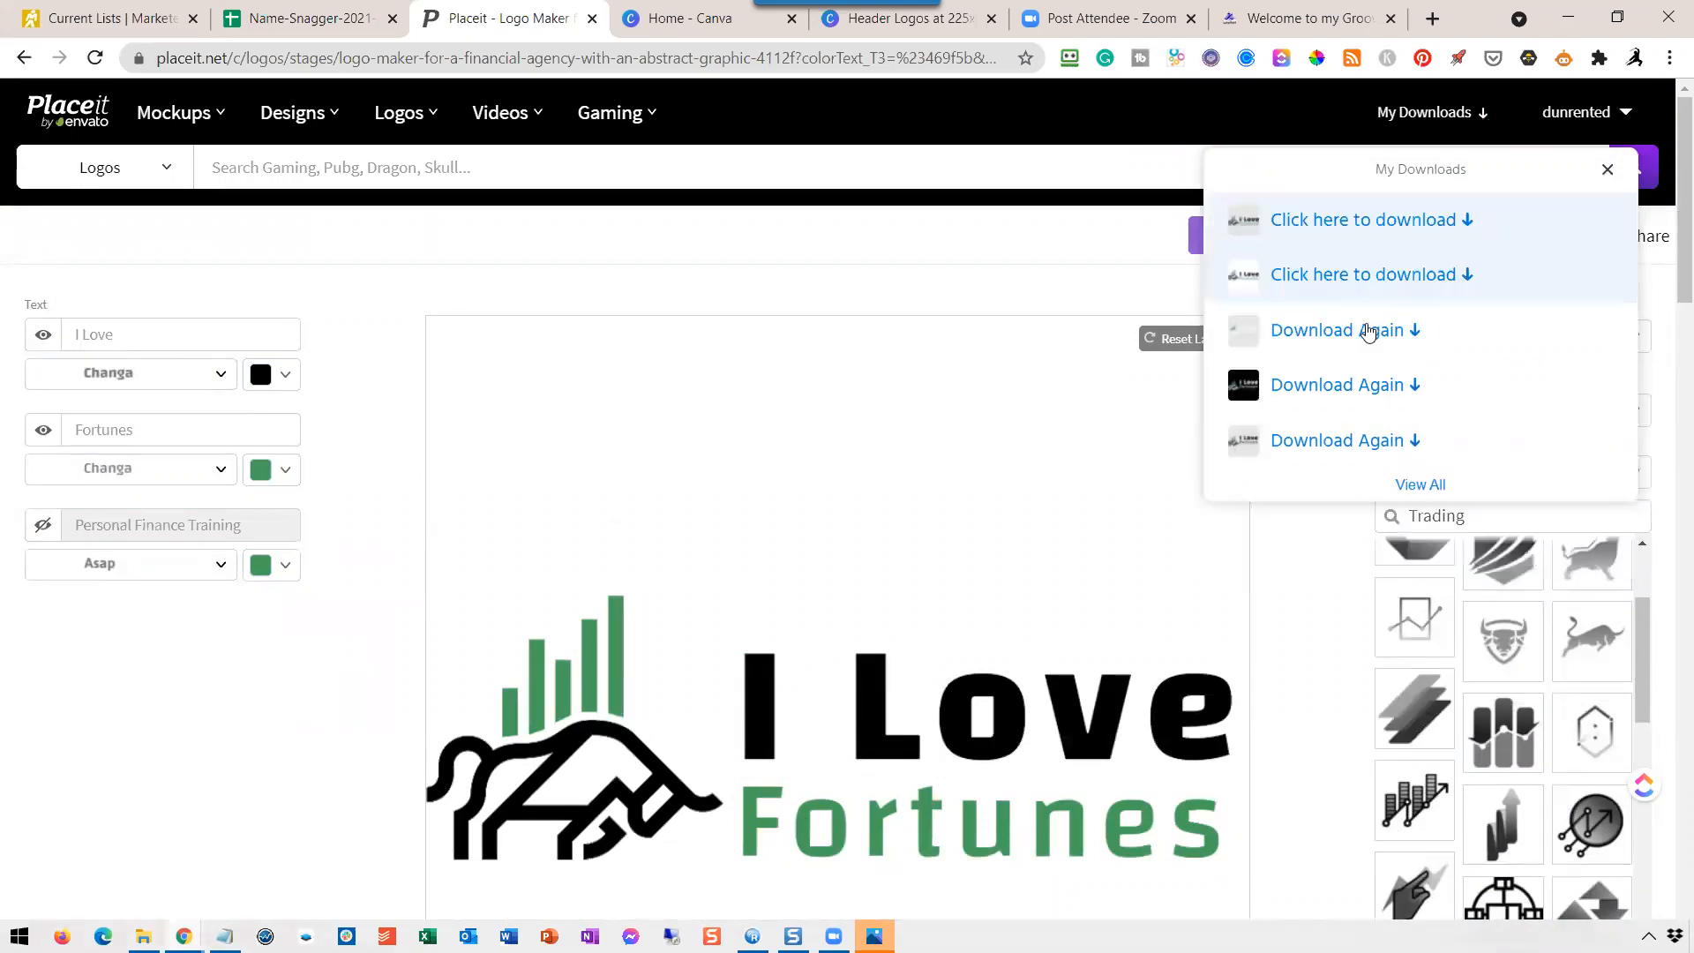
left_click(1329, 225)
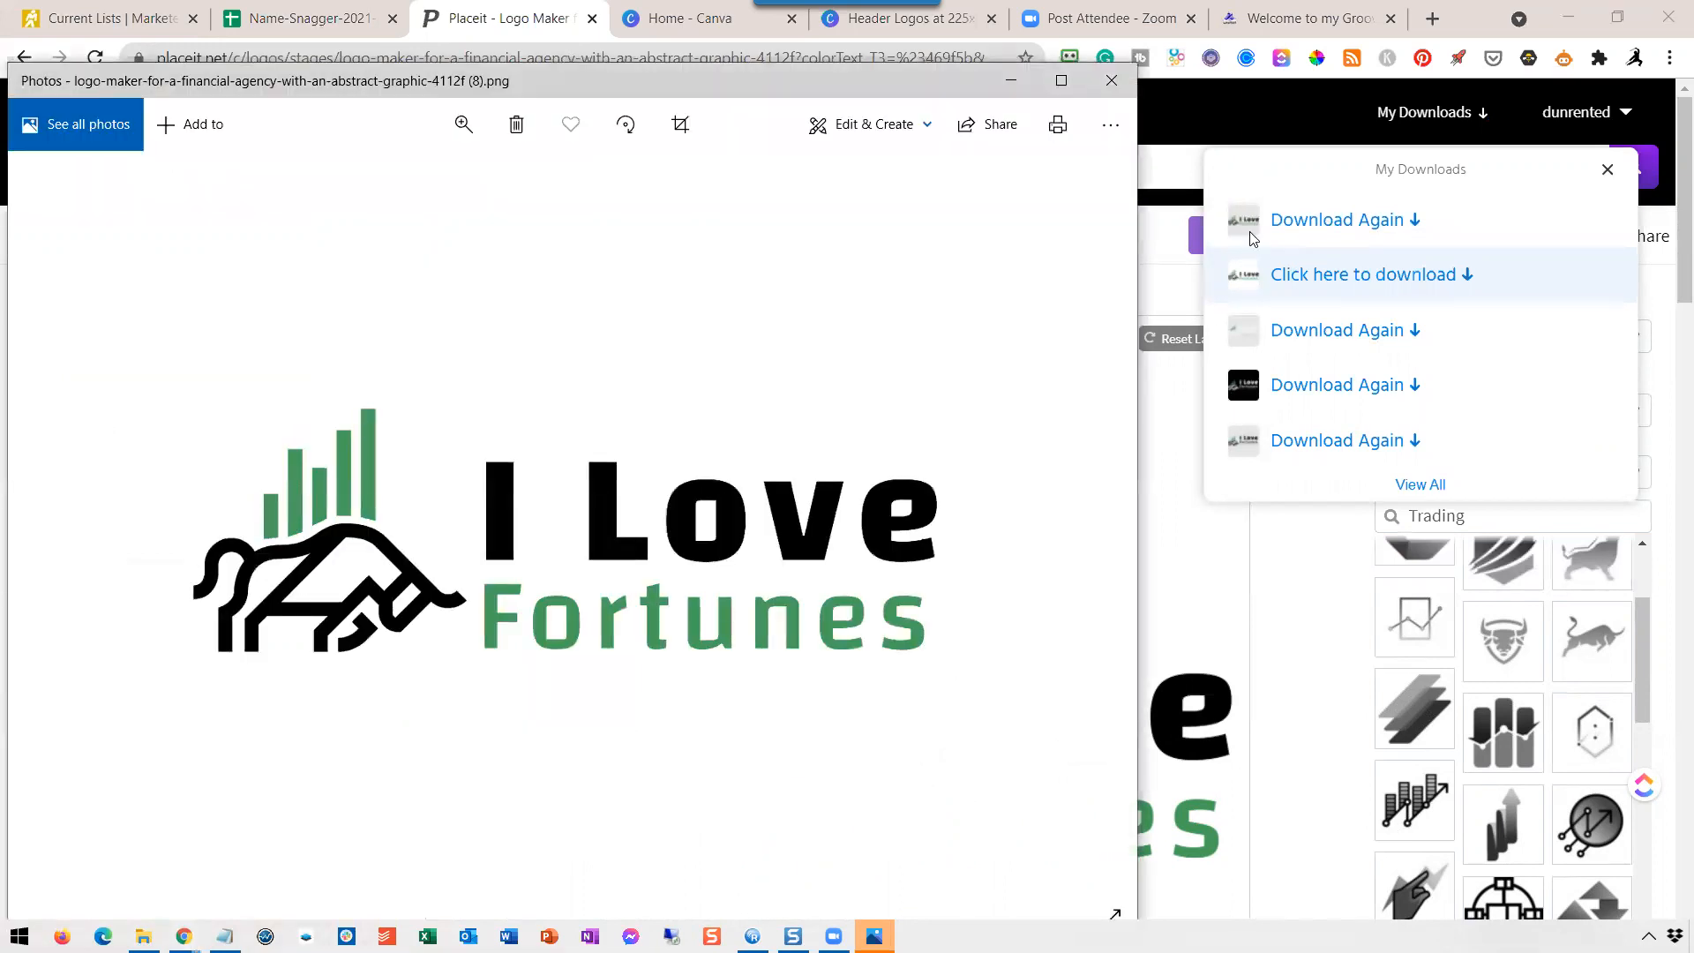
left_click(1112, 83)
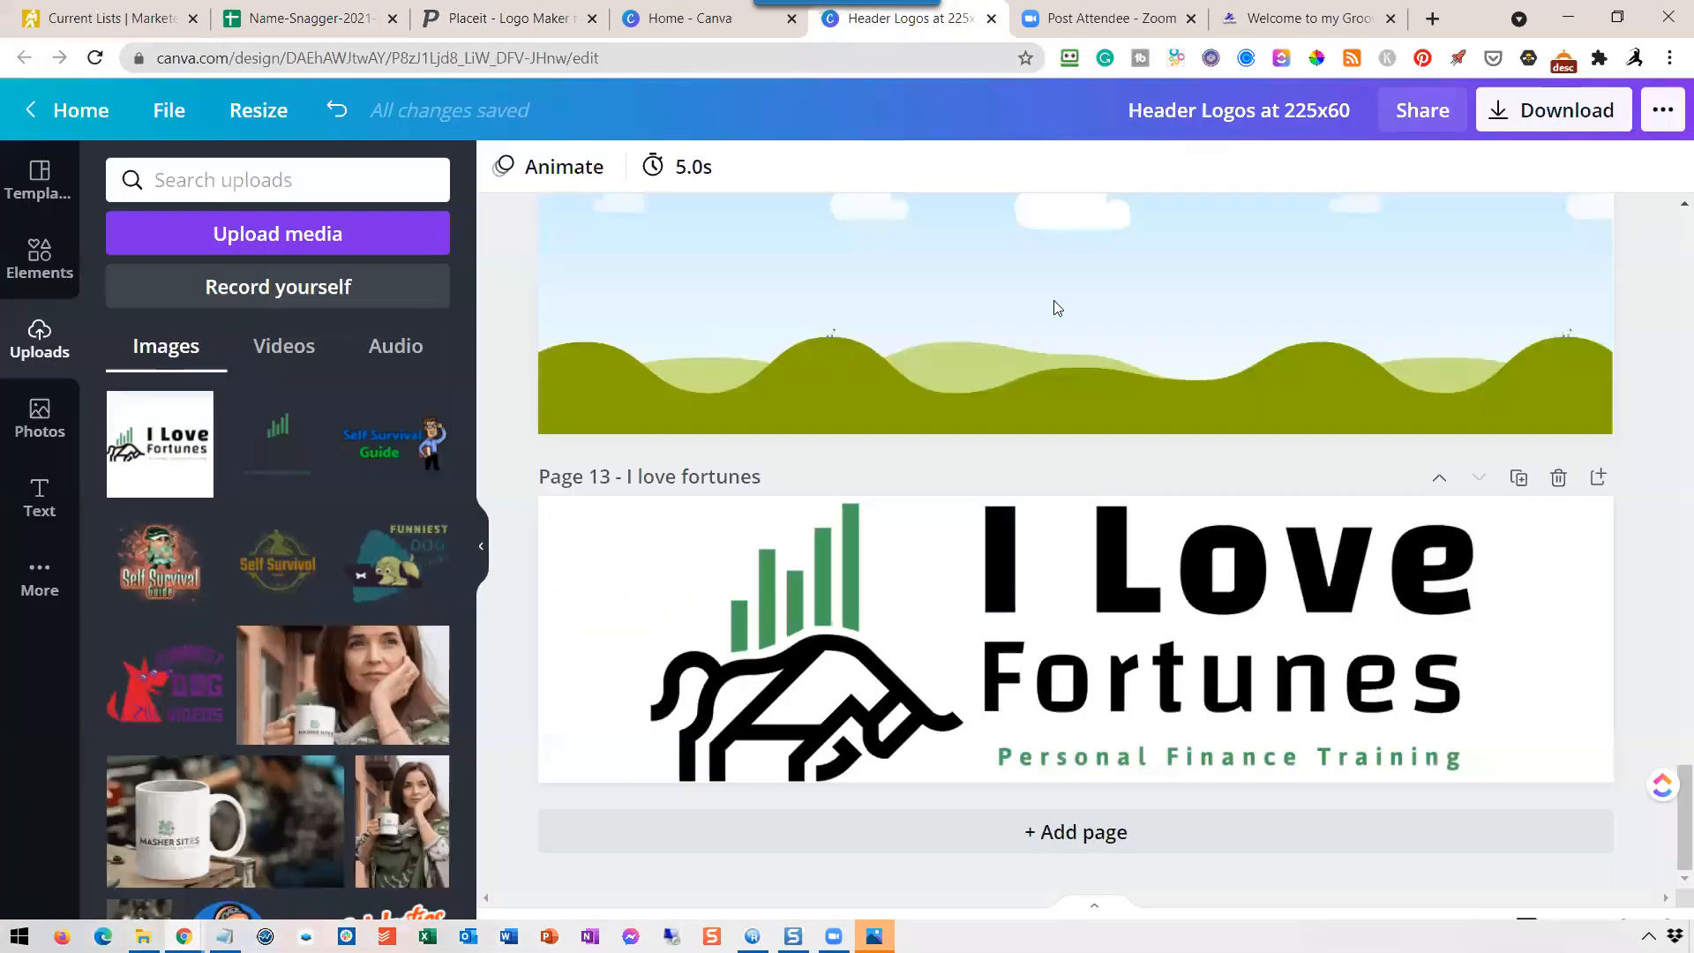
Switch to the Canva "Header Logos at 225x60" design, place the downloaded logo on page 12, and delete that page's landscape background.
left_click(923, 17)
key("alt+Tab")
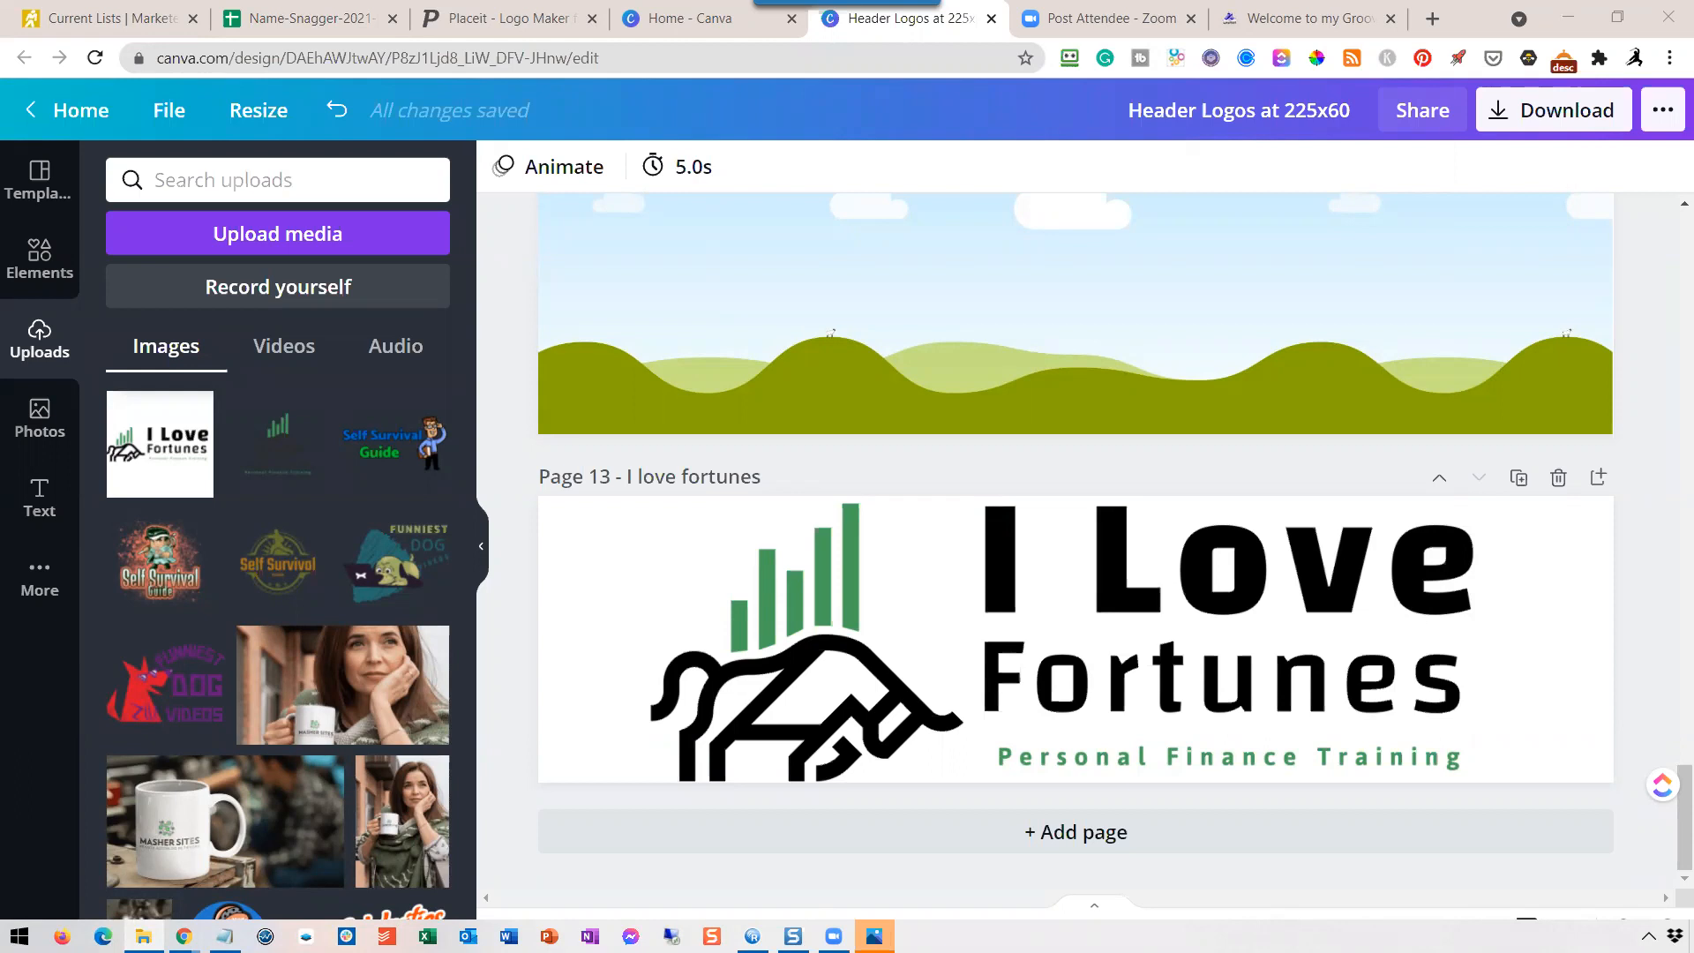
left_click_drag(1319, 451, 1154, 344)
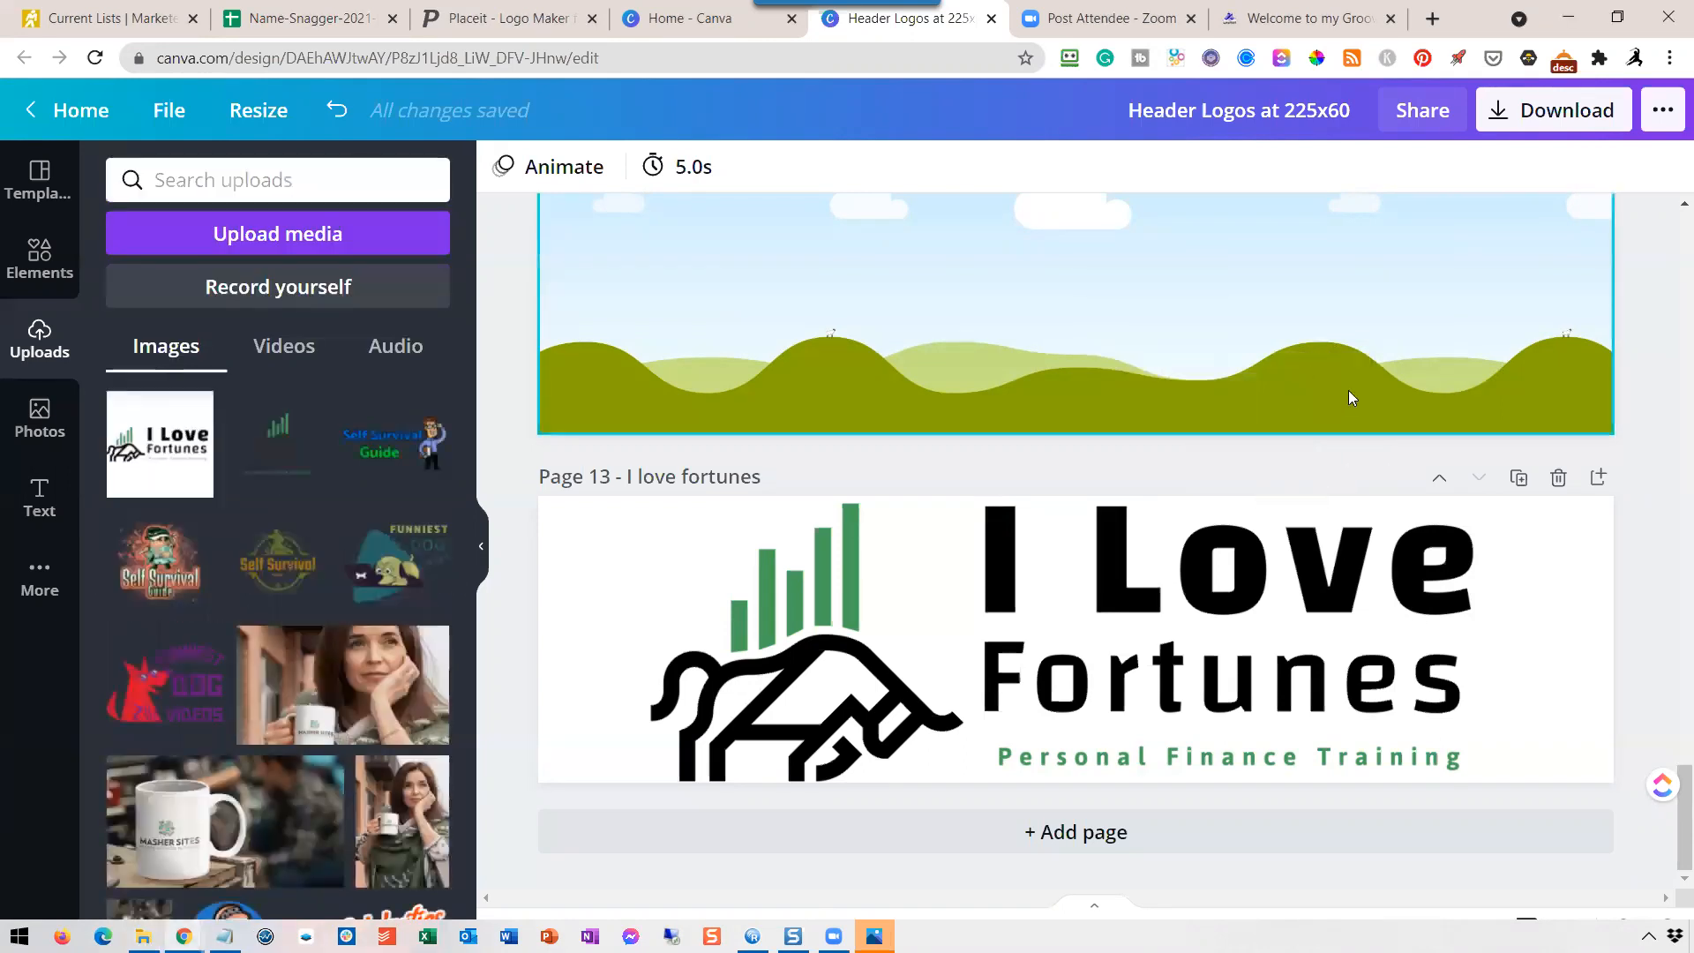
scroll(1348, 399, "up", 2)
left_click(1290, 490)
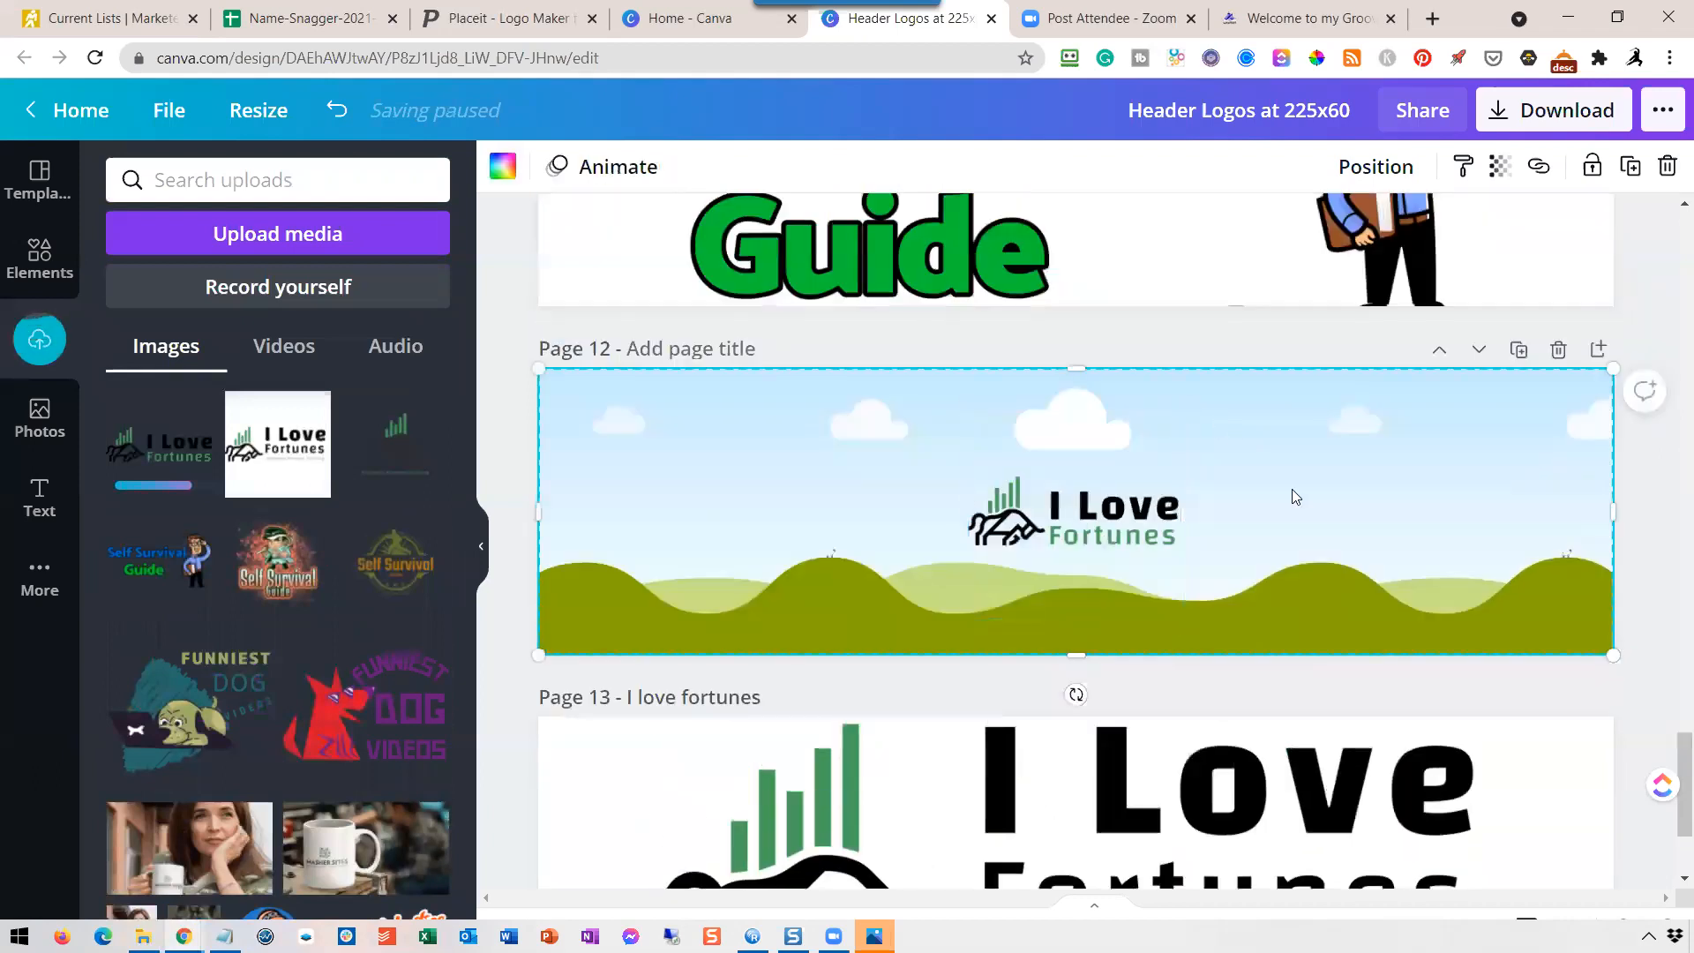
key("Delete")
left_click(1101, 526)
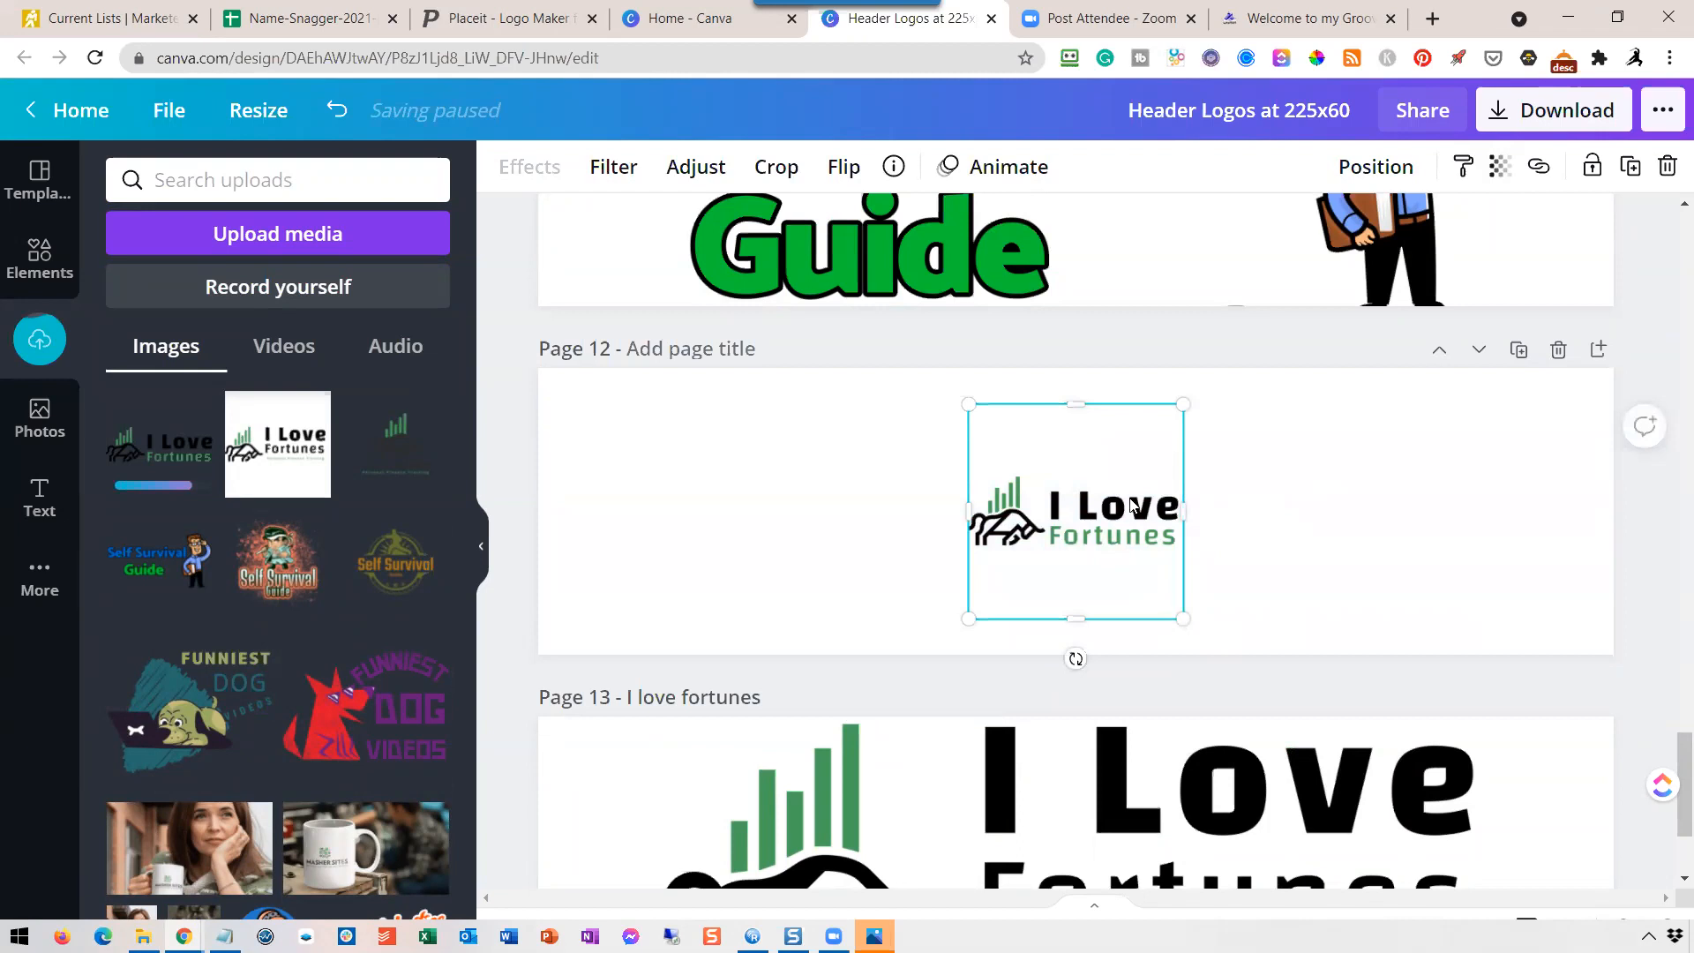
left_click(776, 168)
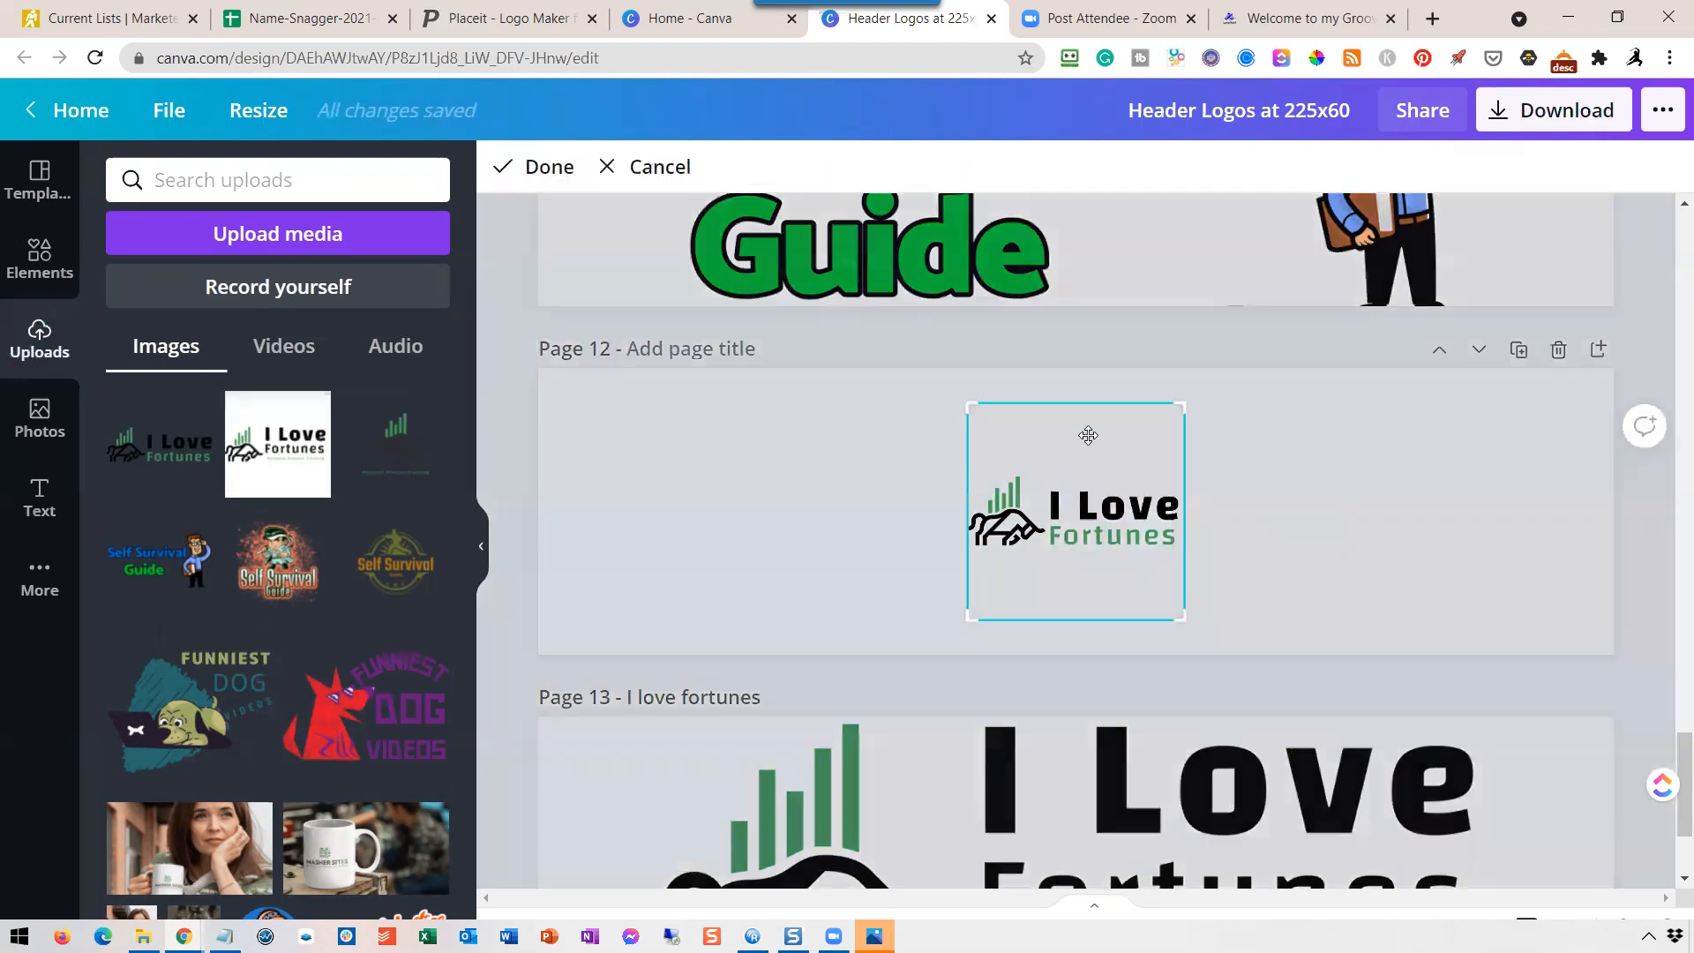
left_click_drag(1183, 403, 1182, 476)
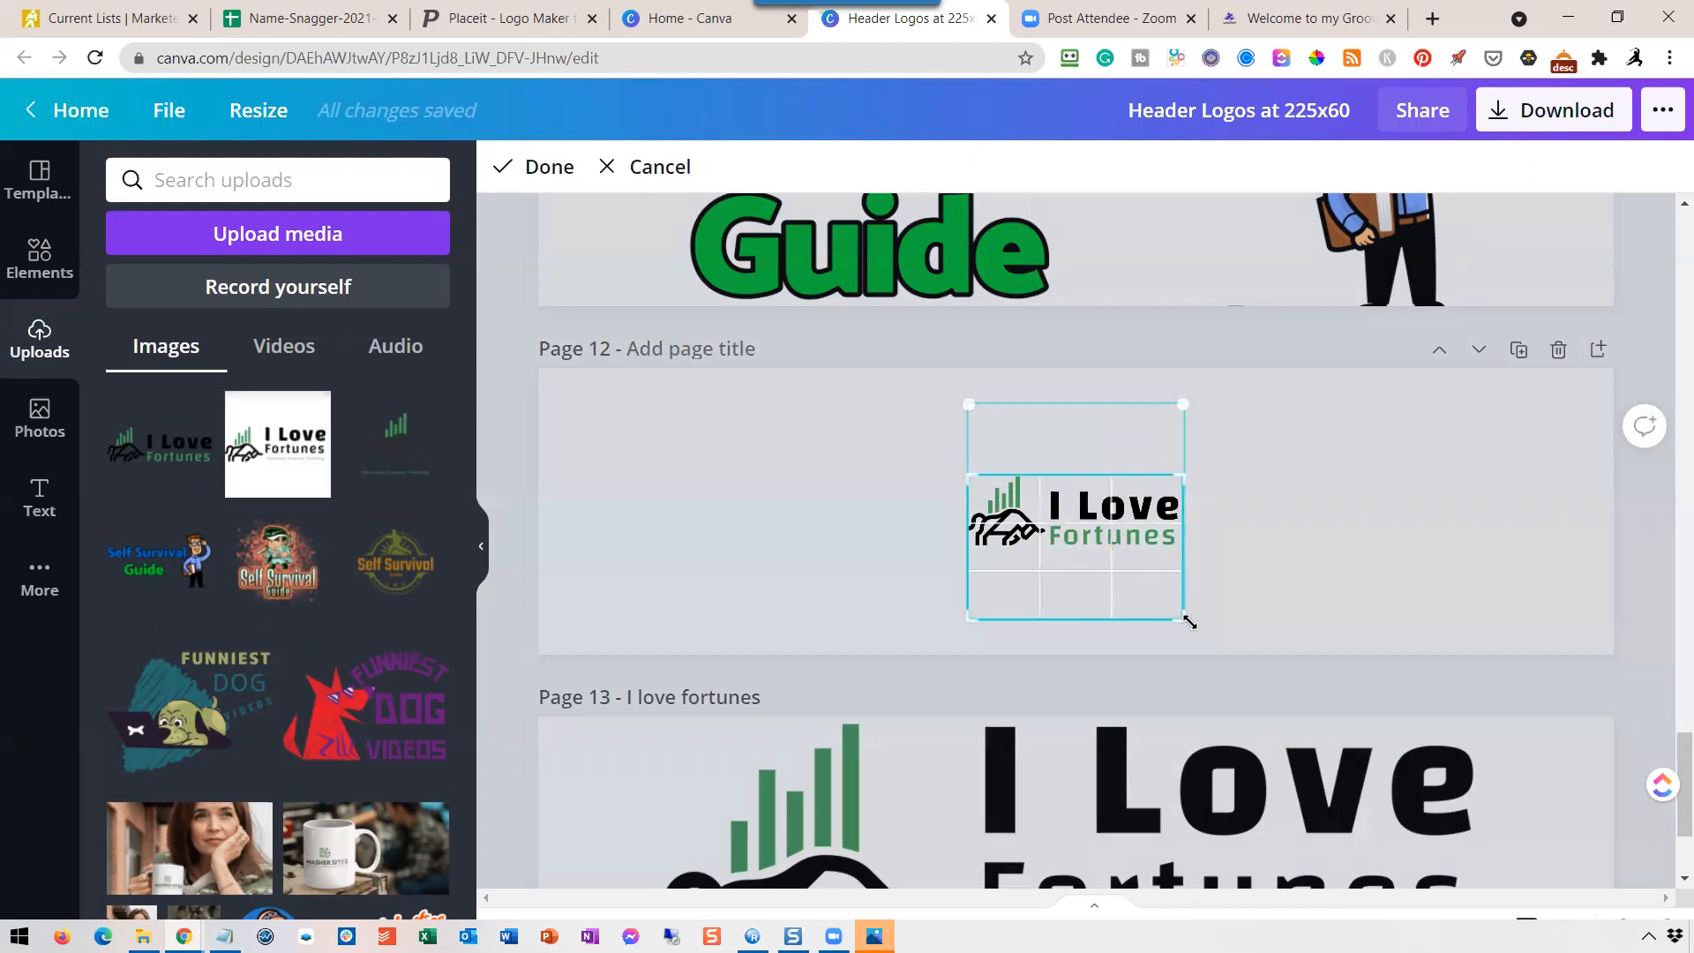
left_click_drag(1180, 615, 1173, 547)
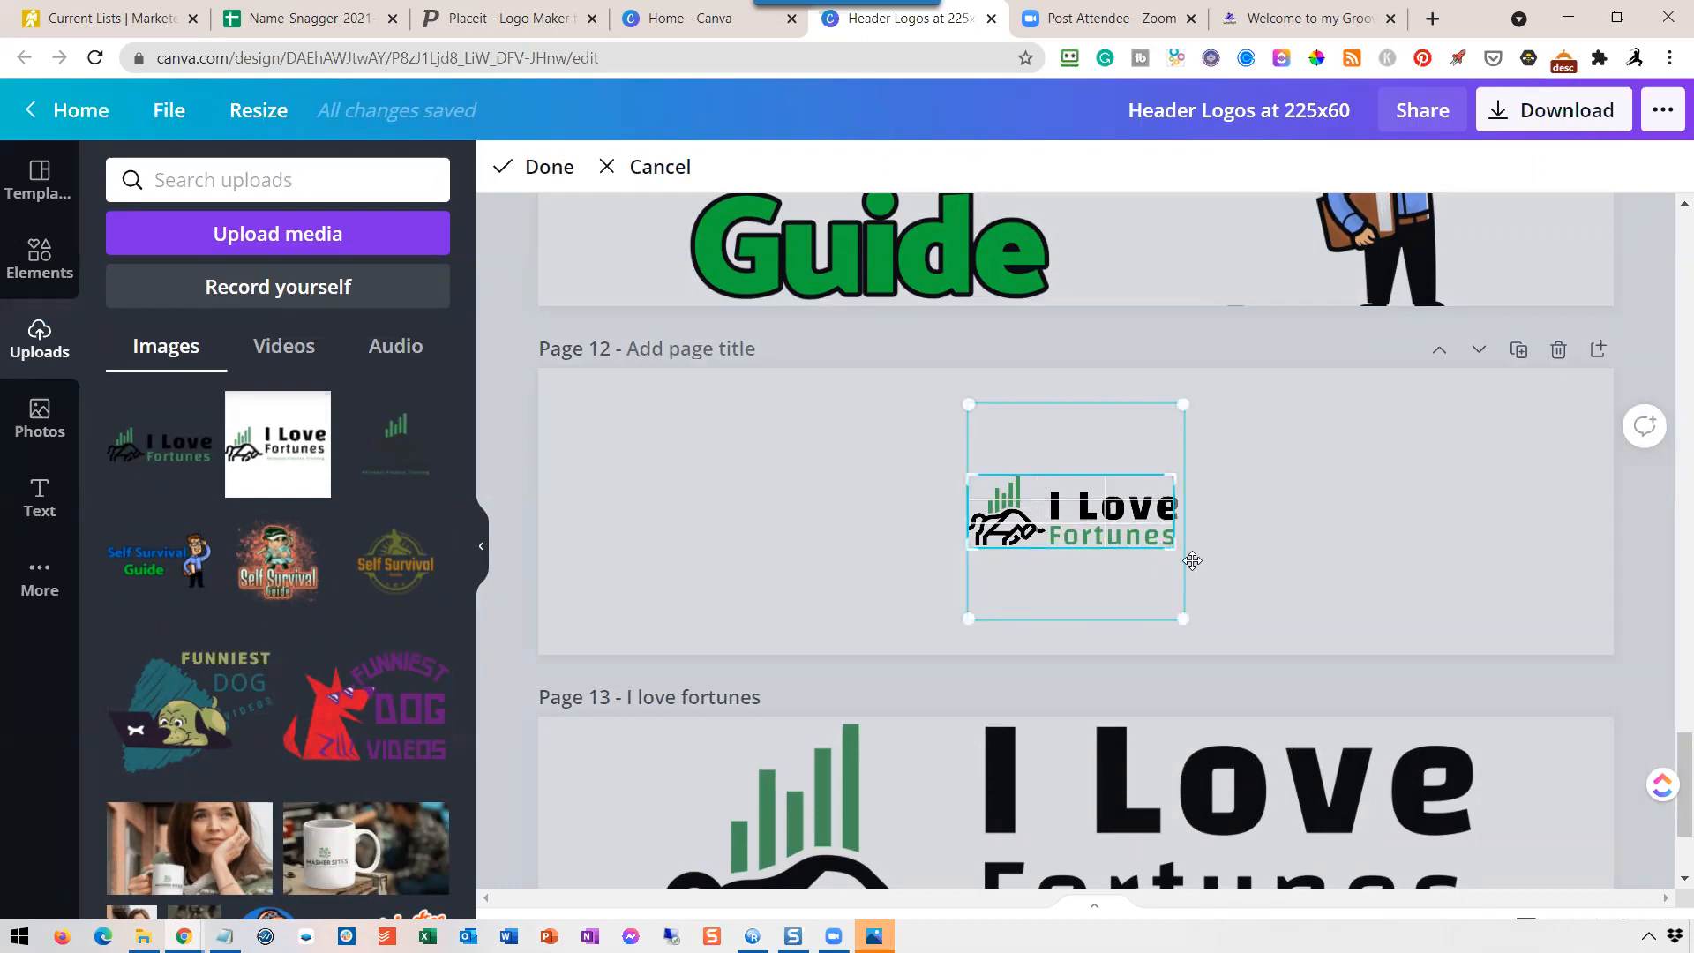
left_click(550, 167)
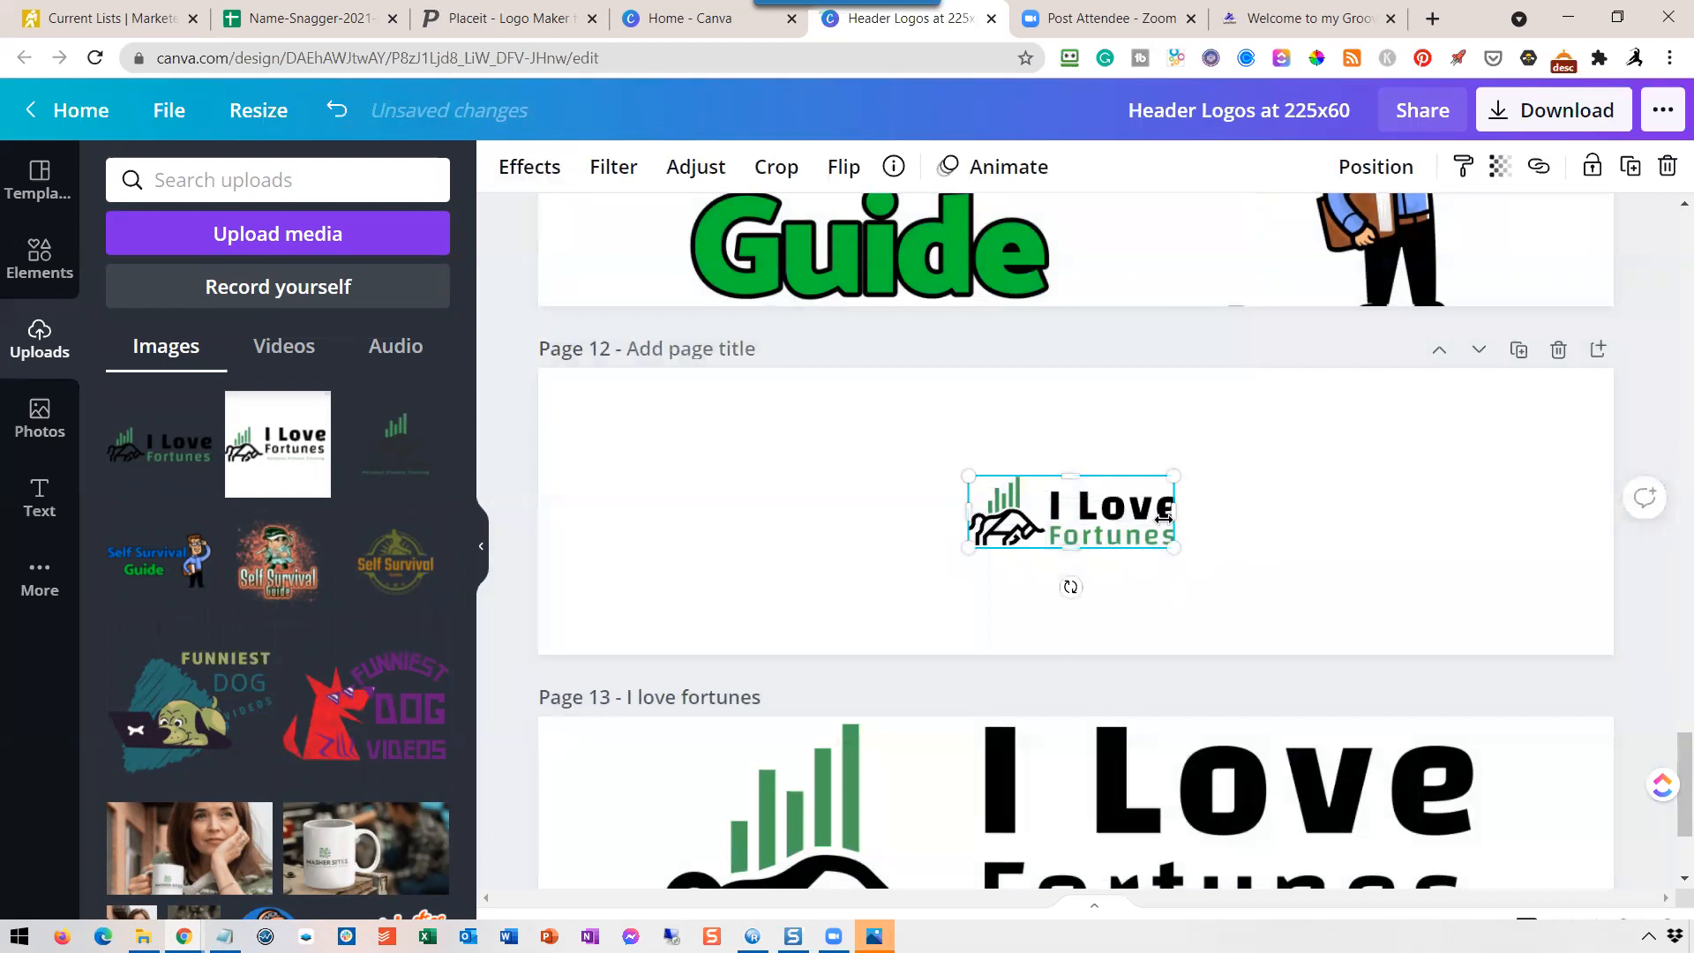
left_click_drag(1176, 474, 1273, 428)
key("ctrl+z")
key("ctrl+z")
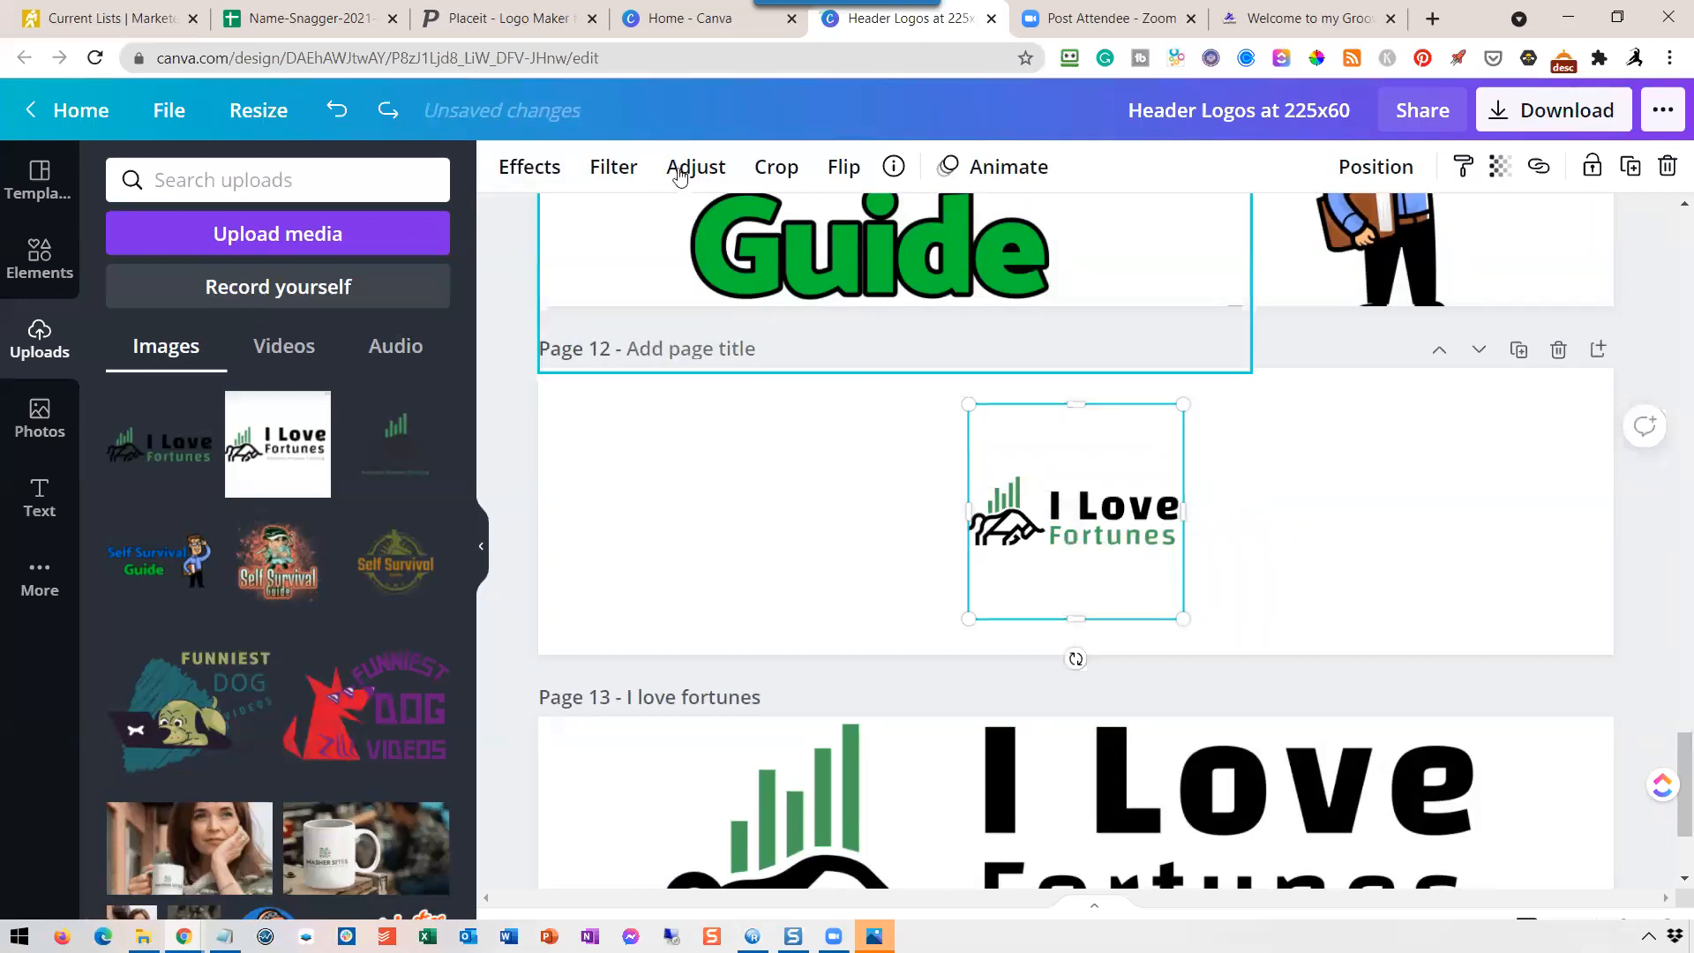
Crop the empty space above and below the logo on page 12, keeping its full width.
left_click(775, 167)
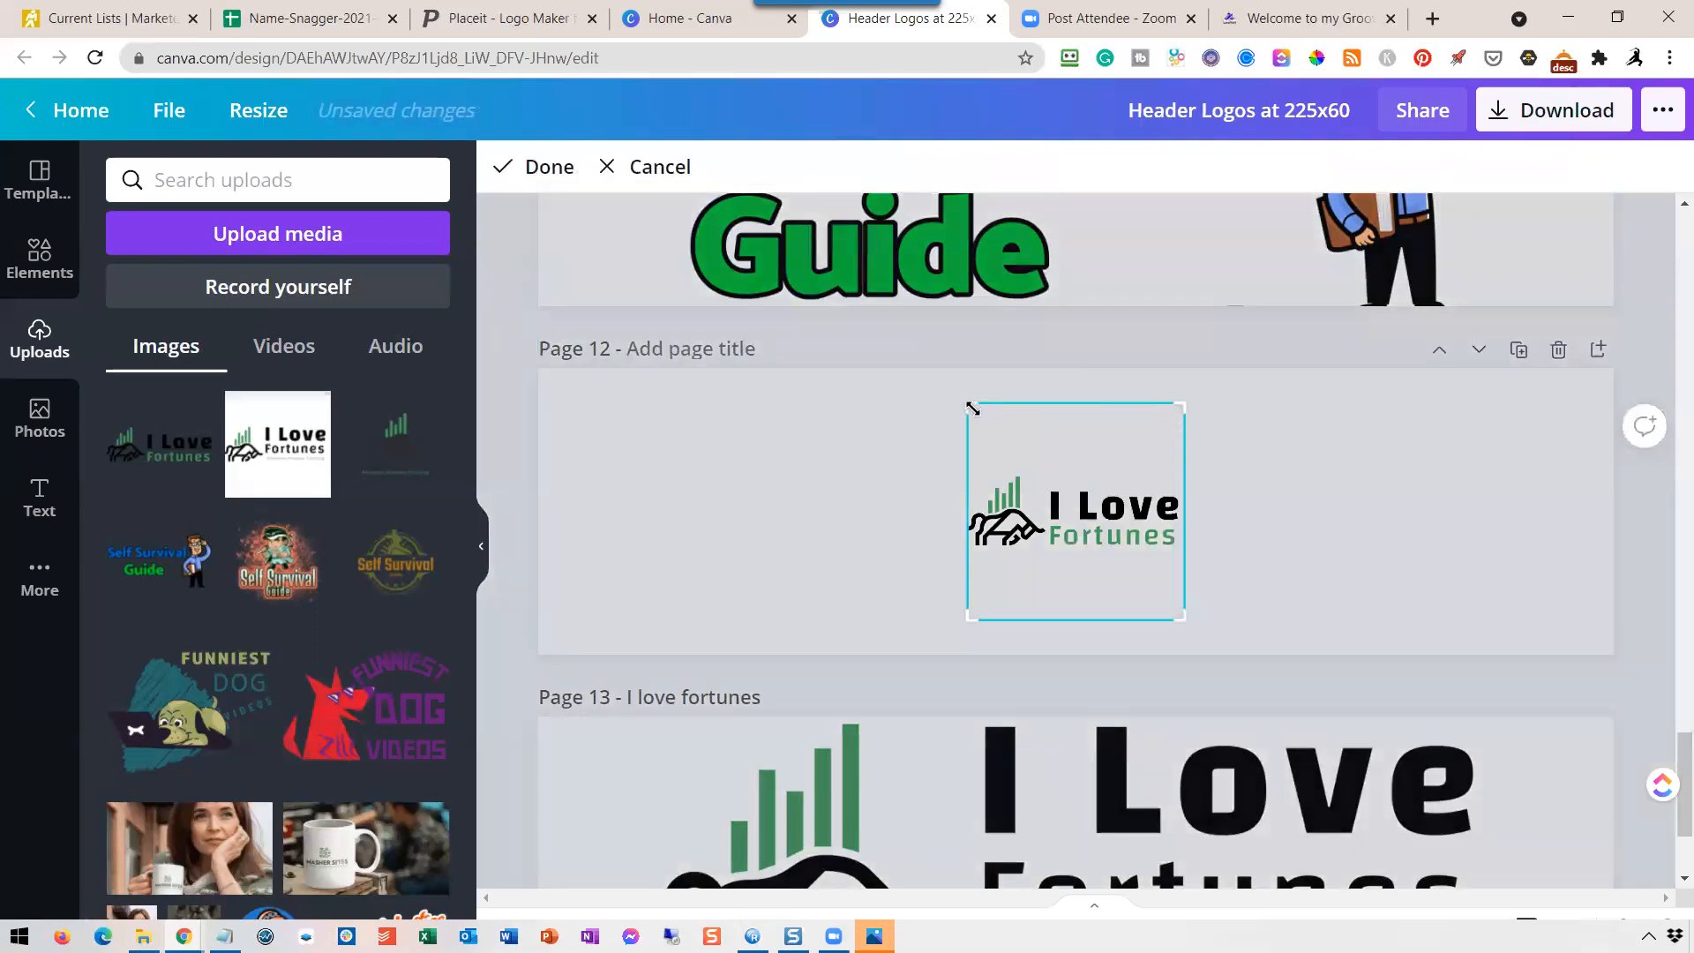
left_click_drag(968, 406, 964, 473)
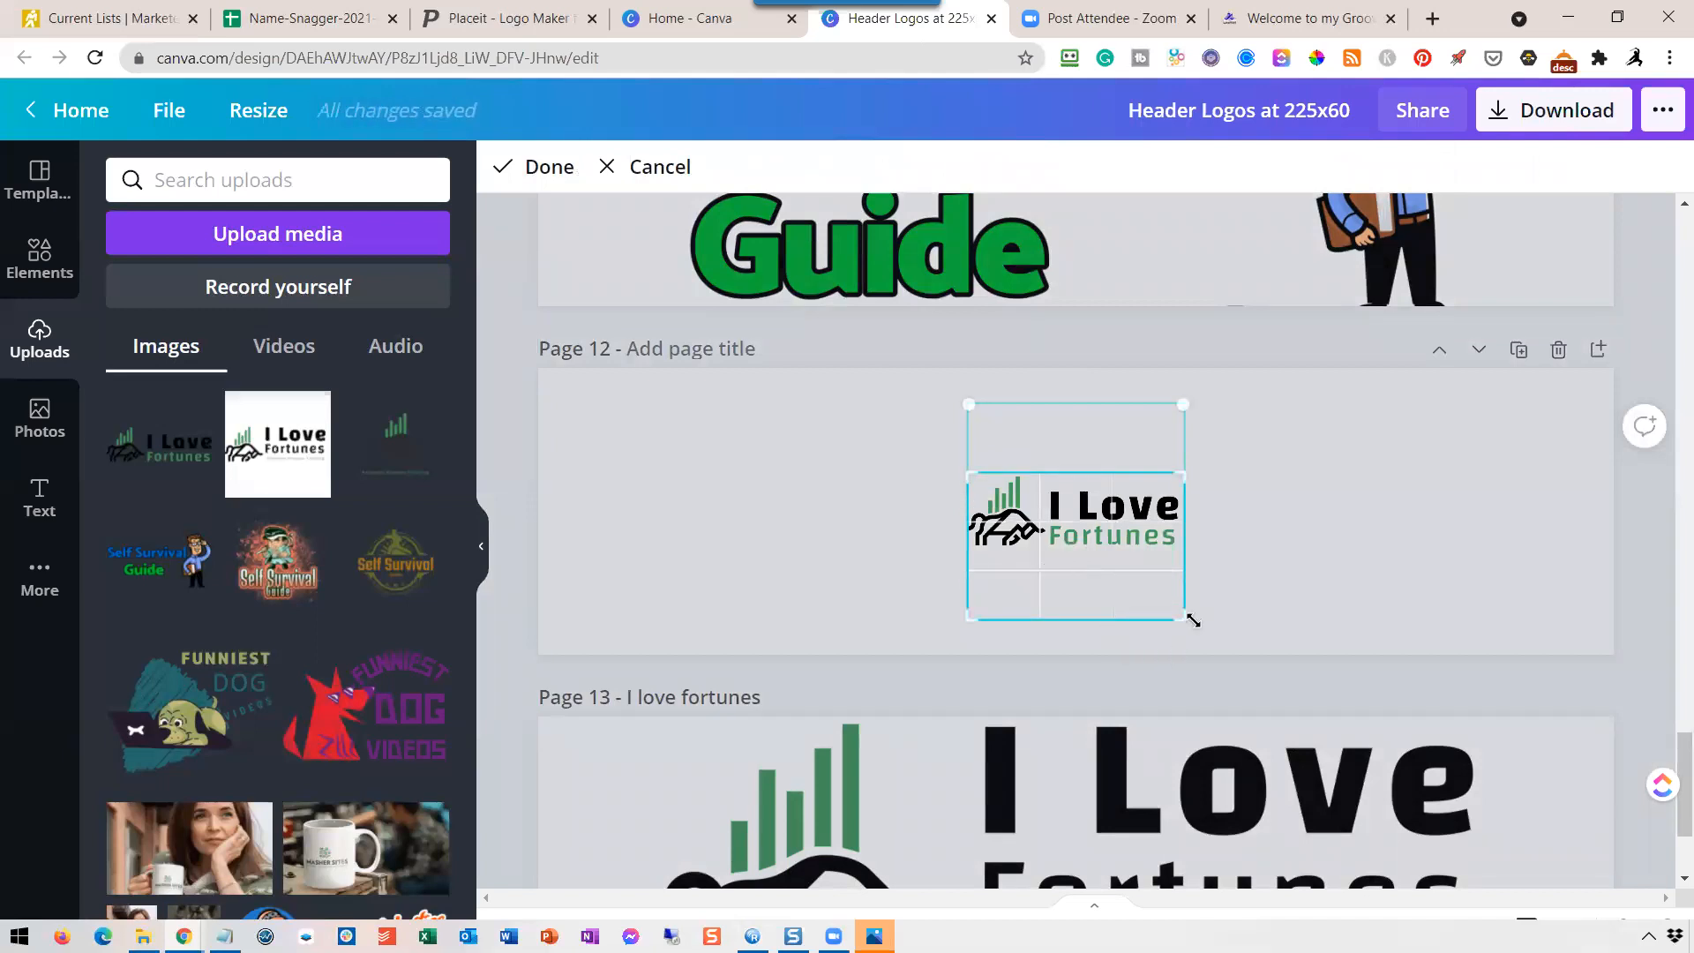
left_click_drag(1183, 617, 1188, 553)
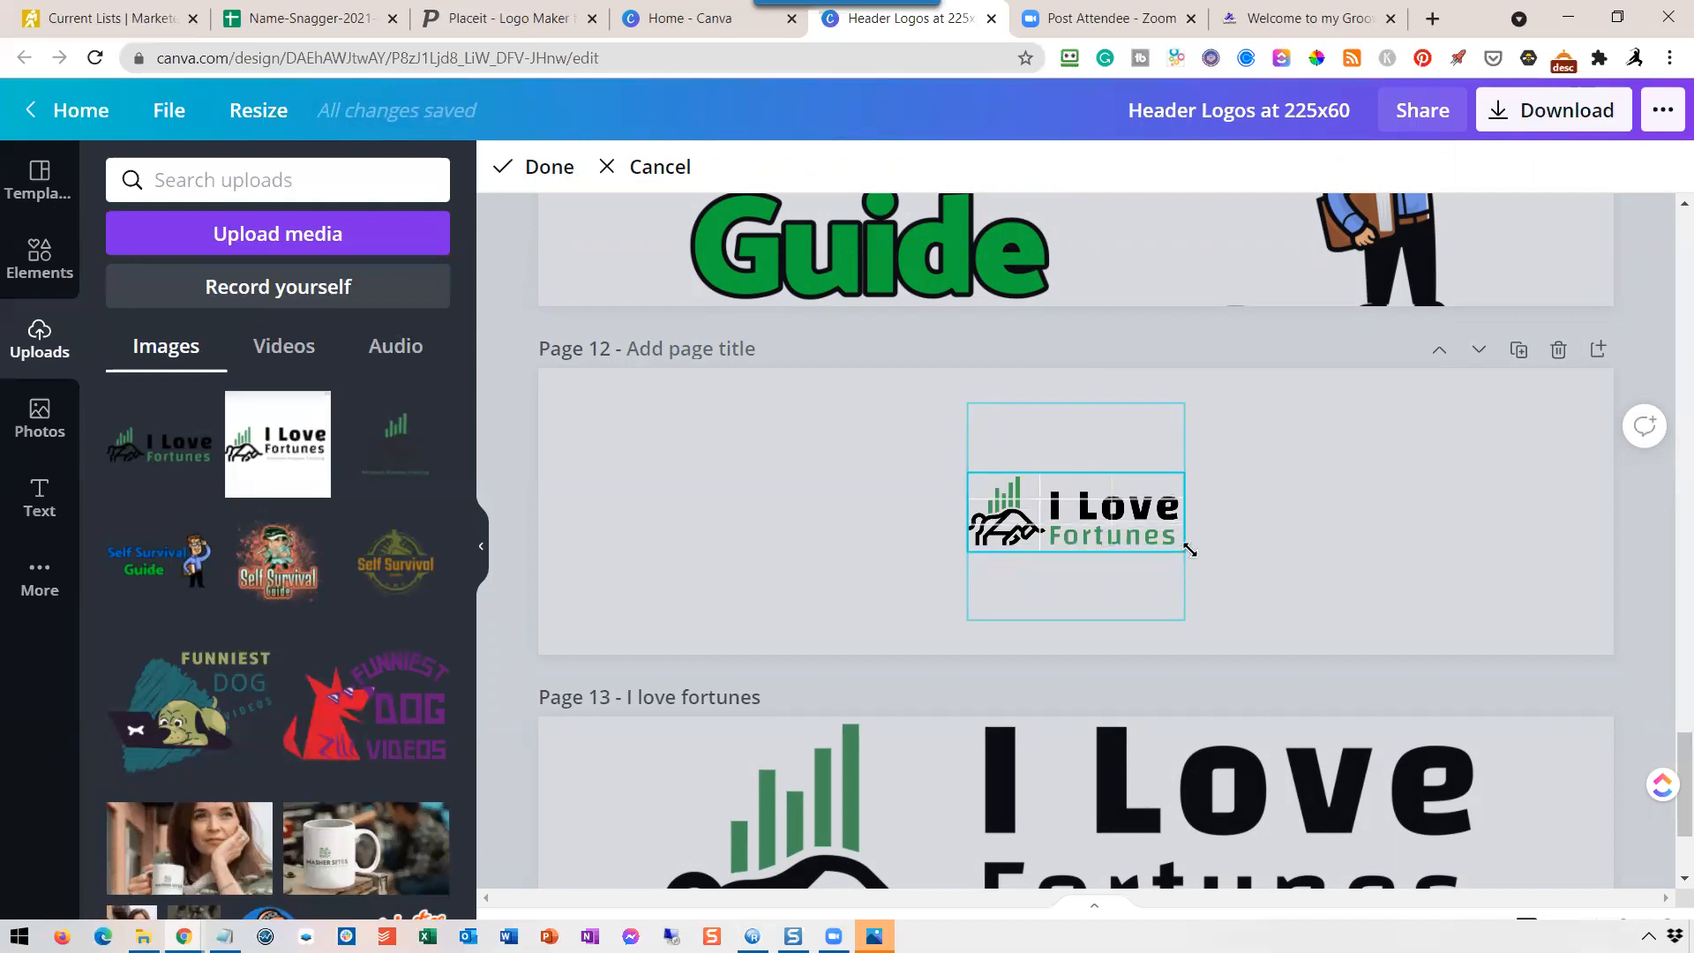
left_click(551, 167)
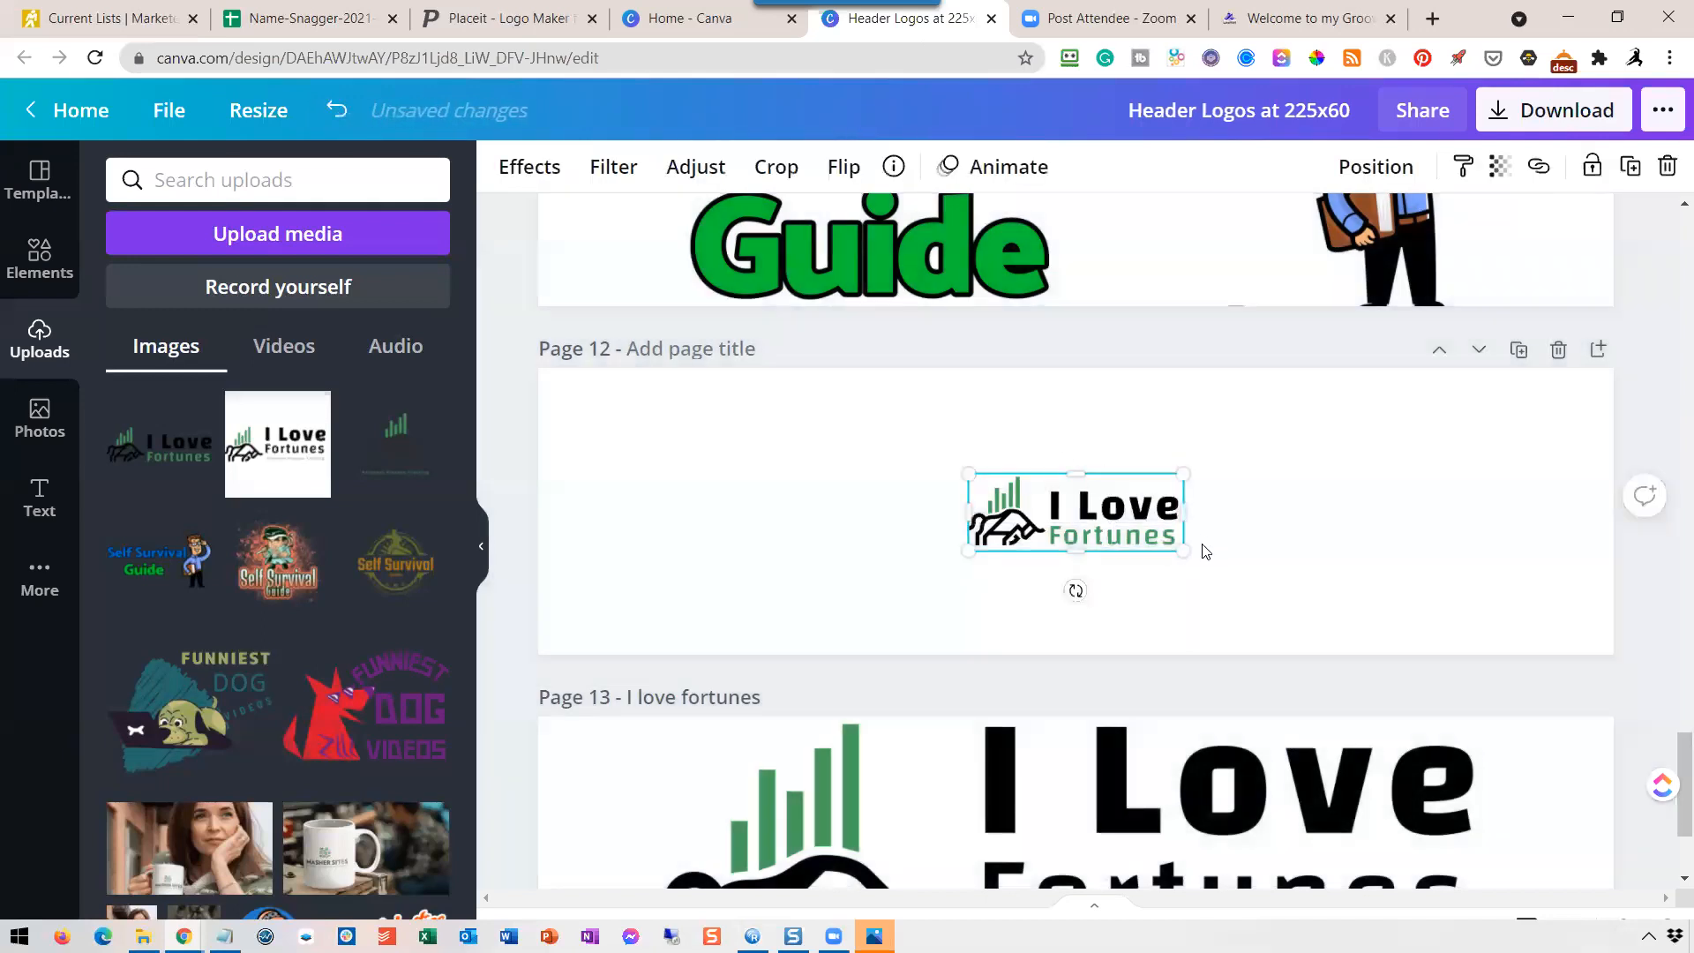
Enlarge the cropped logo until it fills the height of page 12, keeping it horizontally centered.
left_click_drag(1192, 560, 1485, 660)
left_click_drag(979, 479, 645, 337)
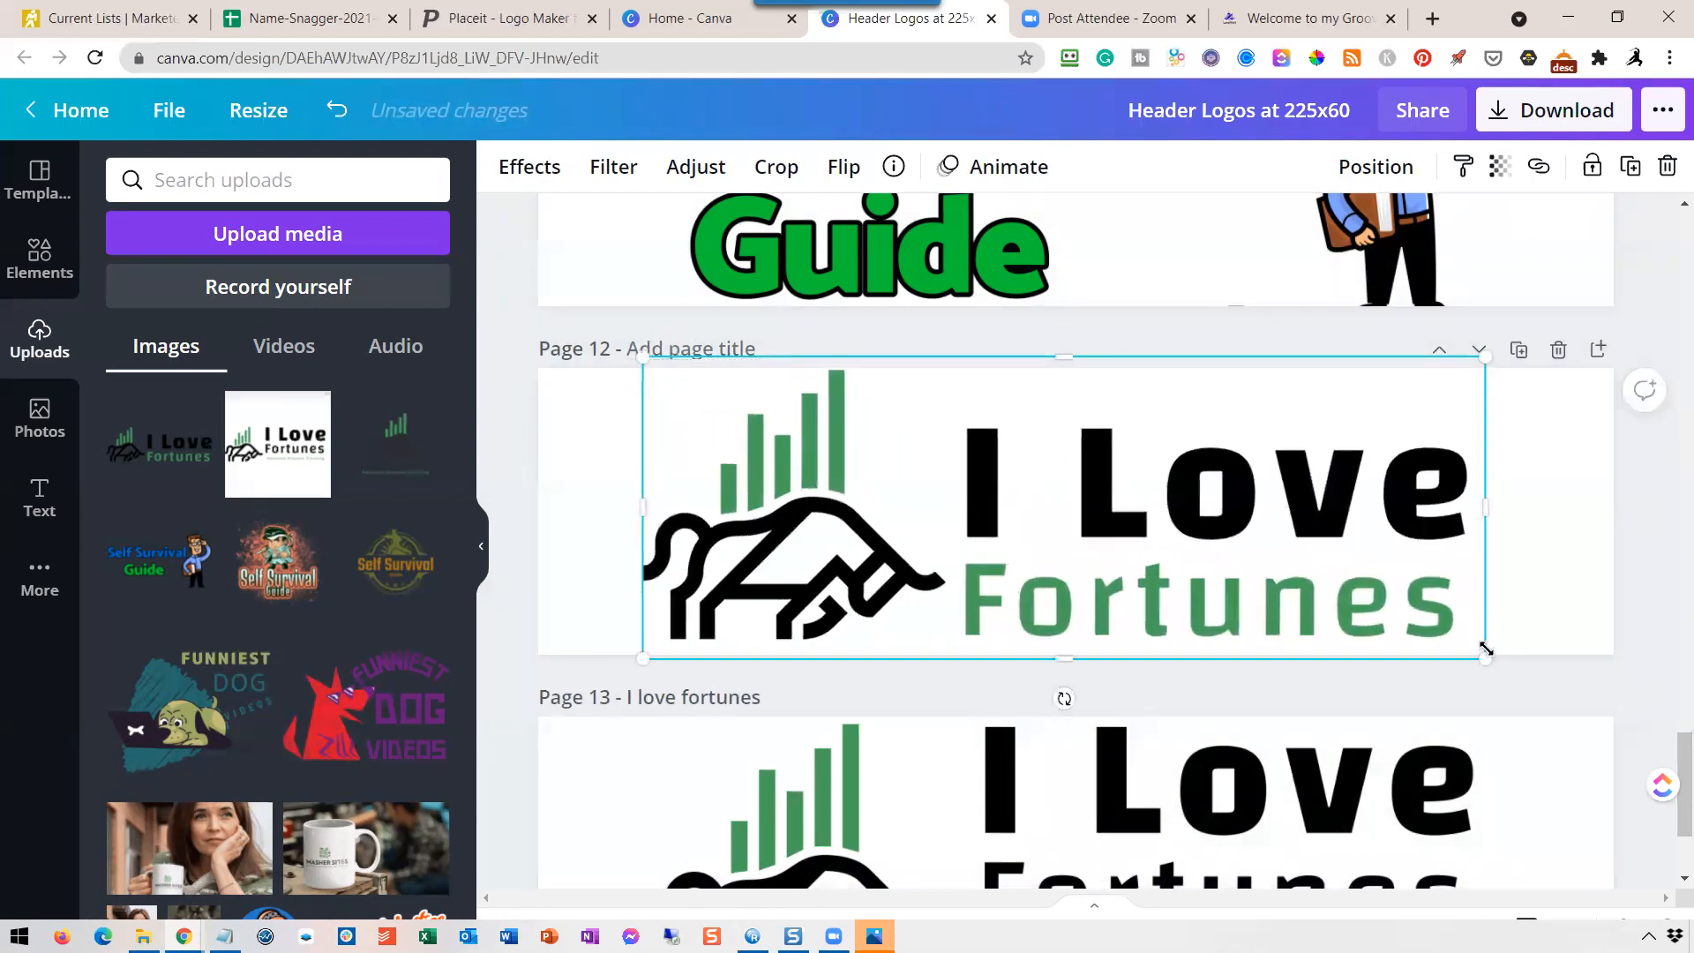
left_click_drag(1488, 657, 1513, 669)
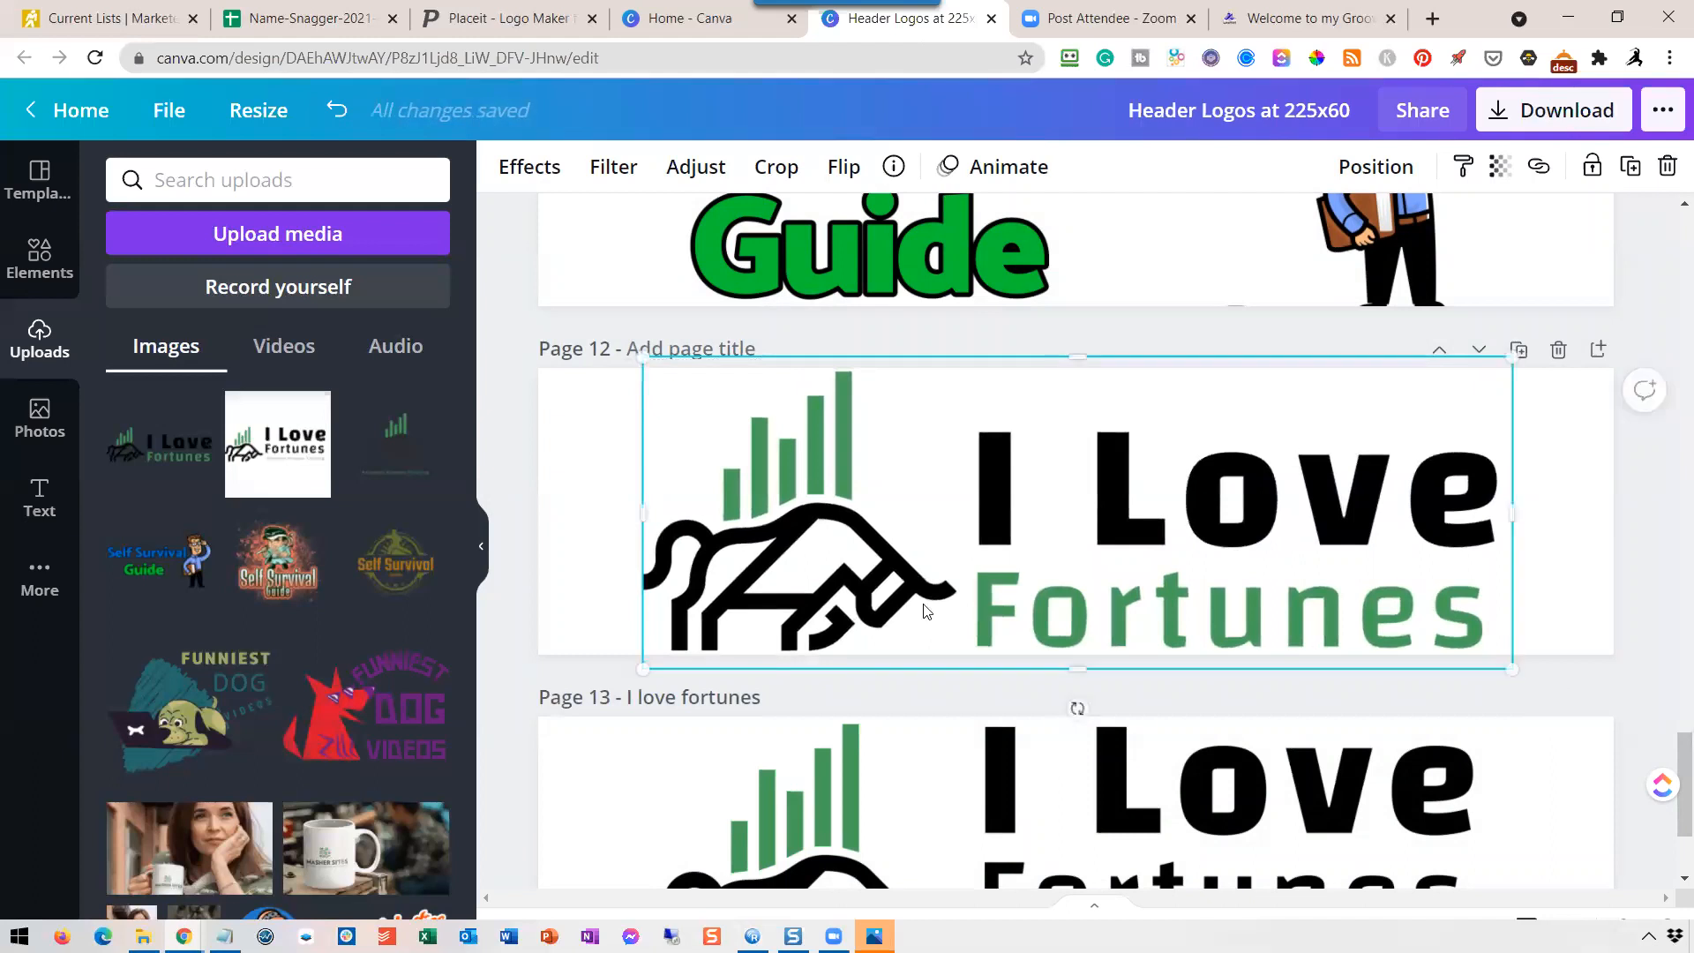
left_click(1667, 537)
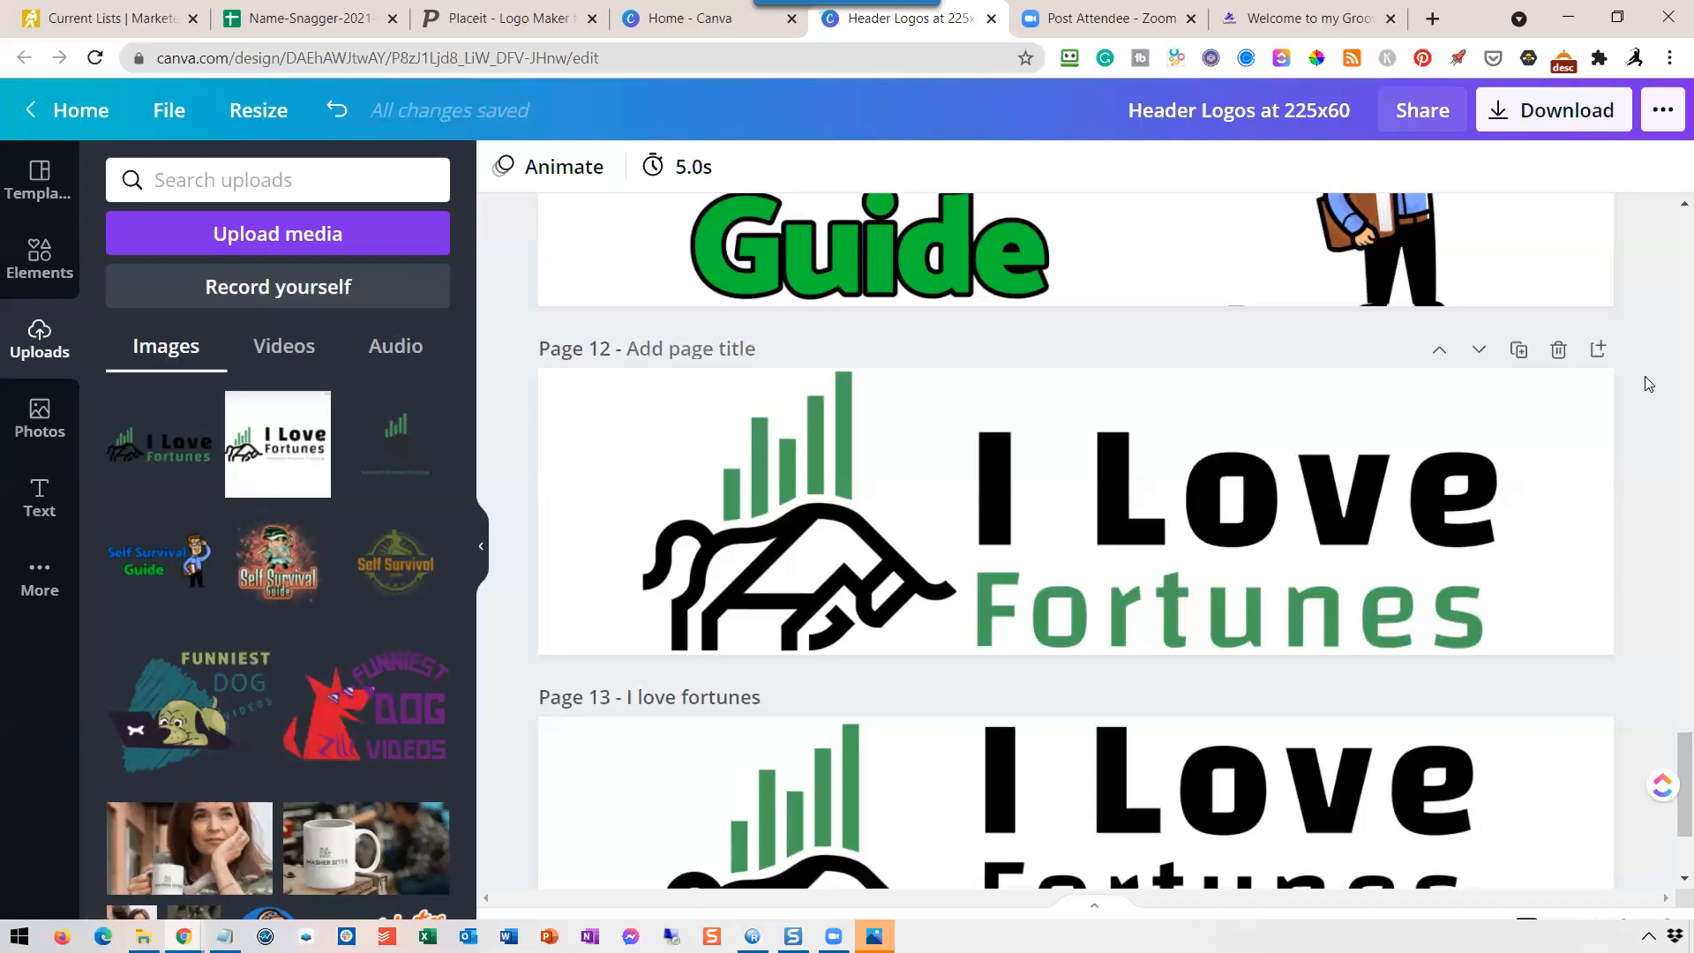
left_click(1243, 533)
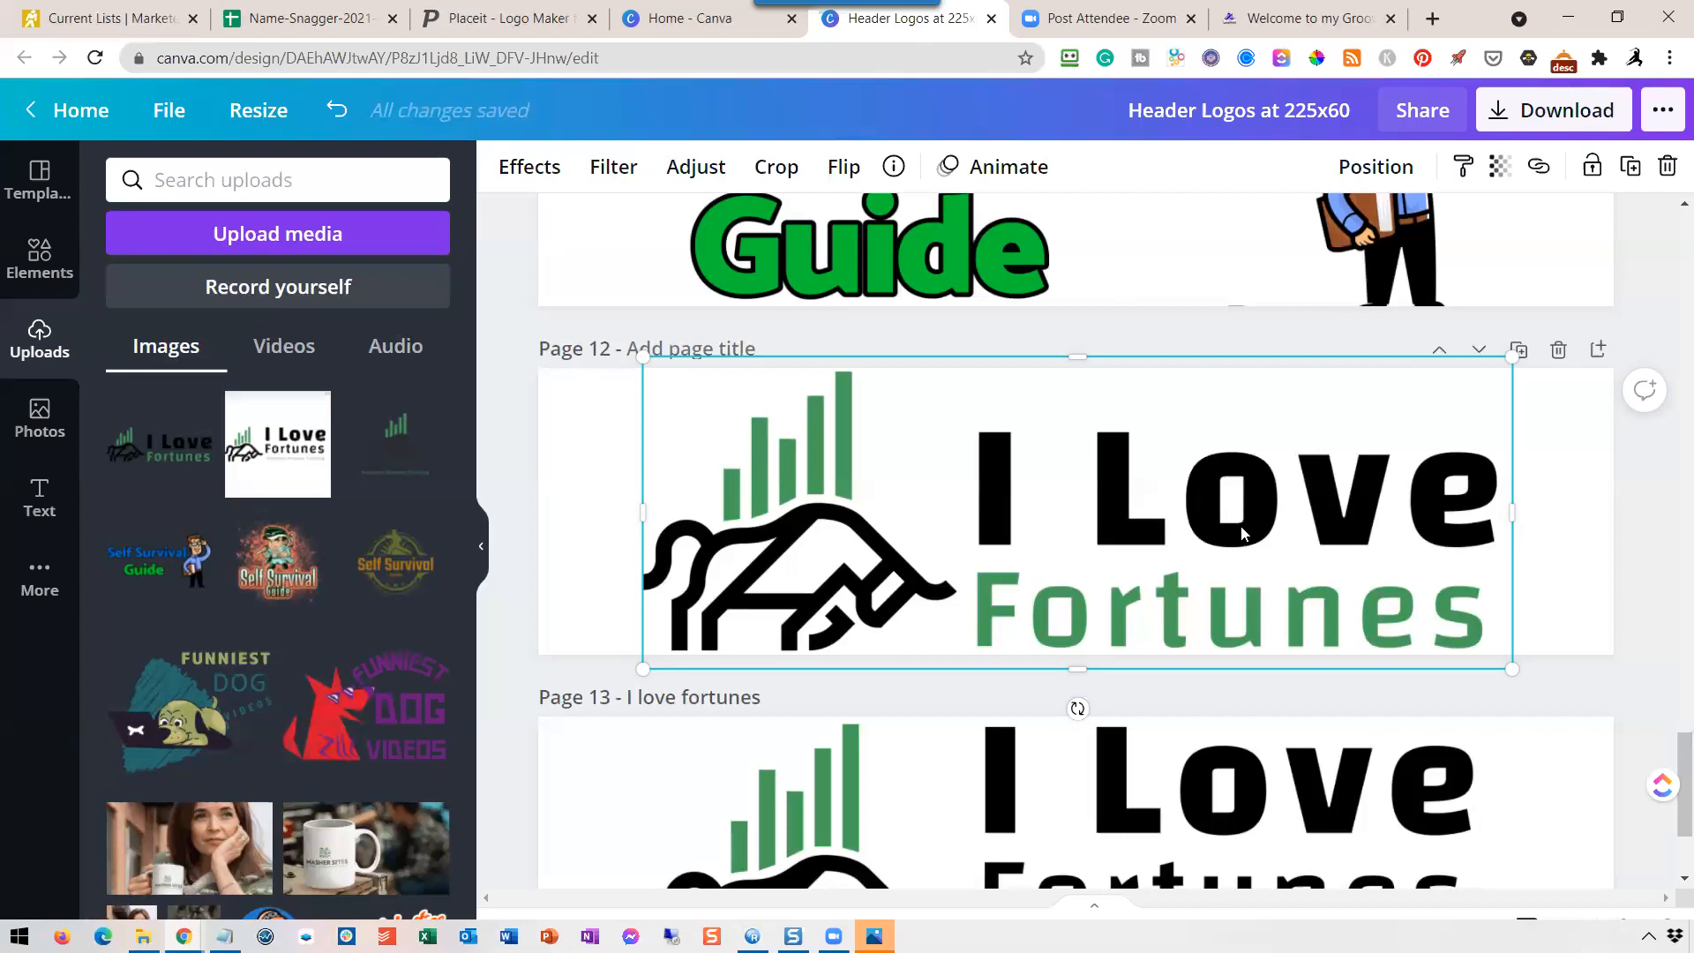
left_click(1661, 527)
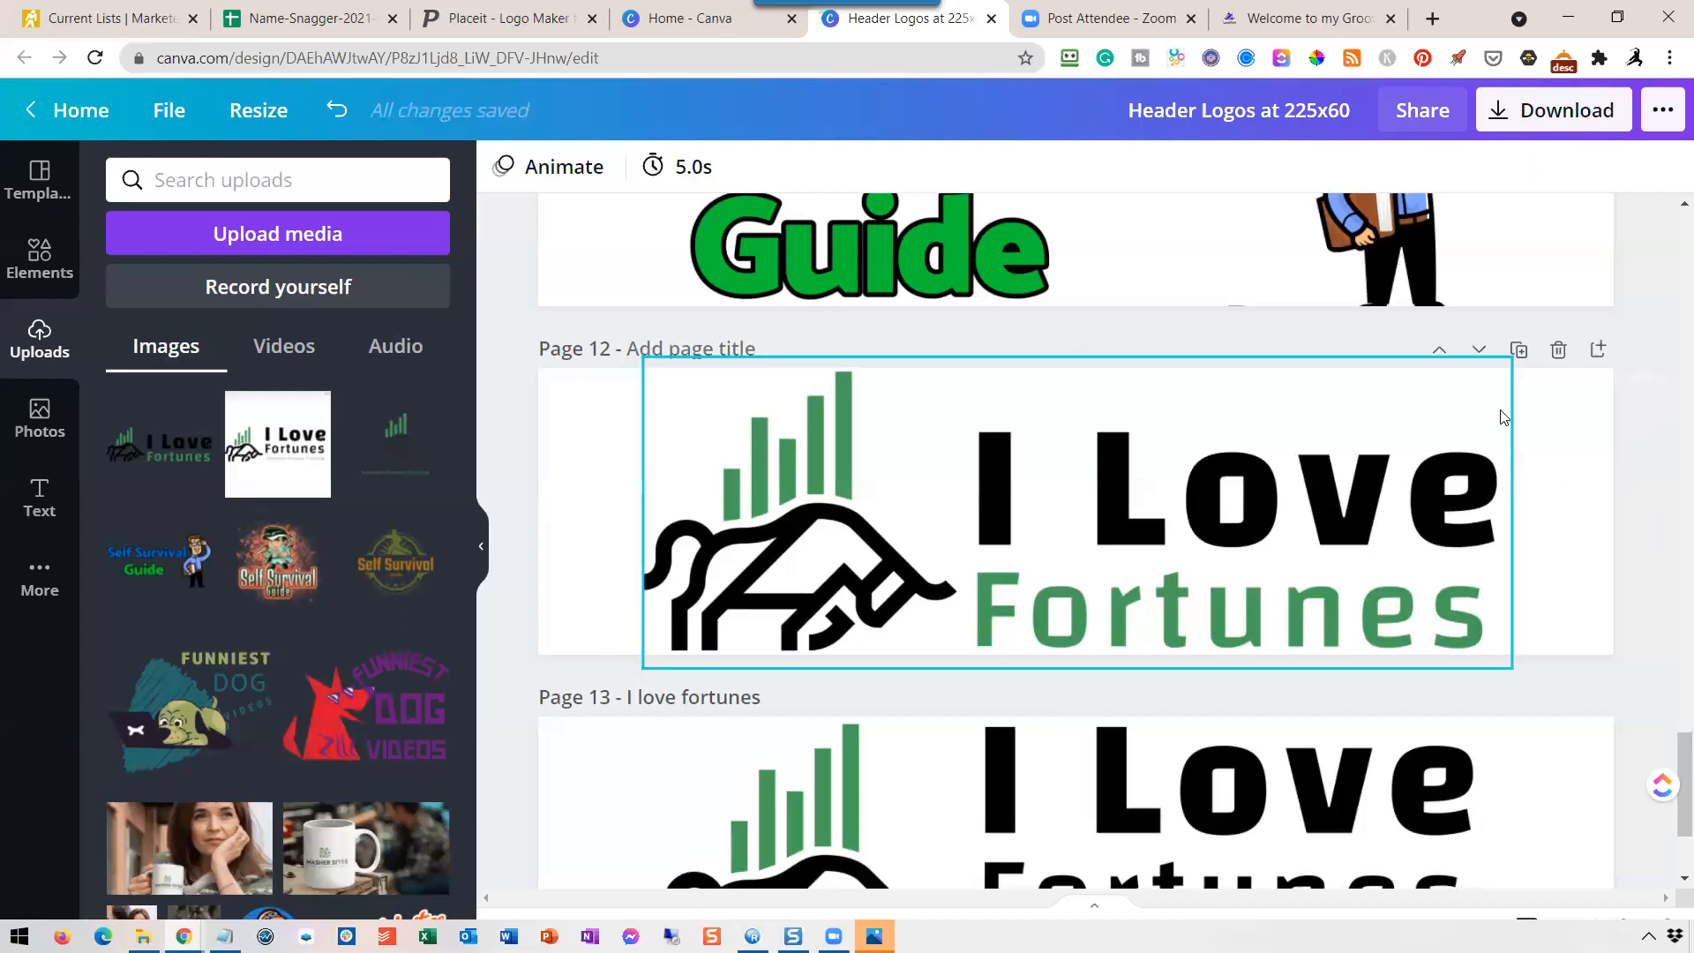
Title page 12 "I love fortunes 2".
left_click(757, 351)
type("I love f")
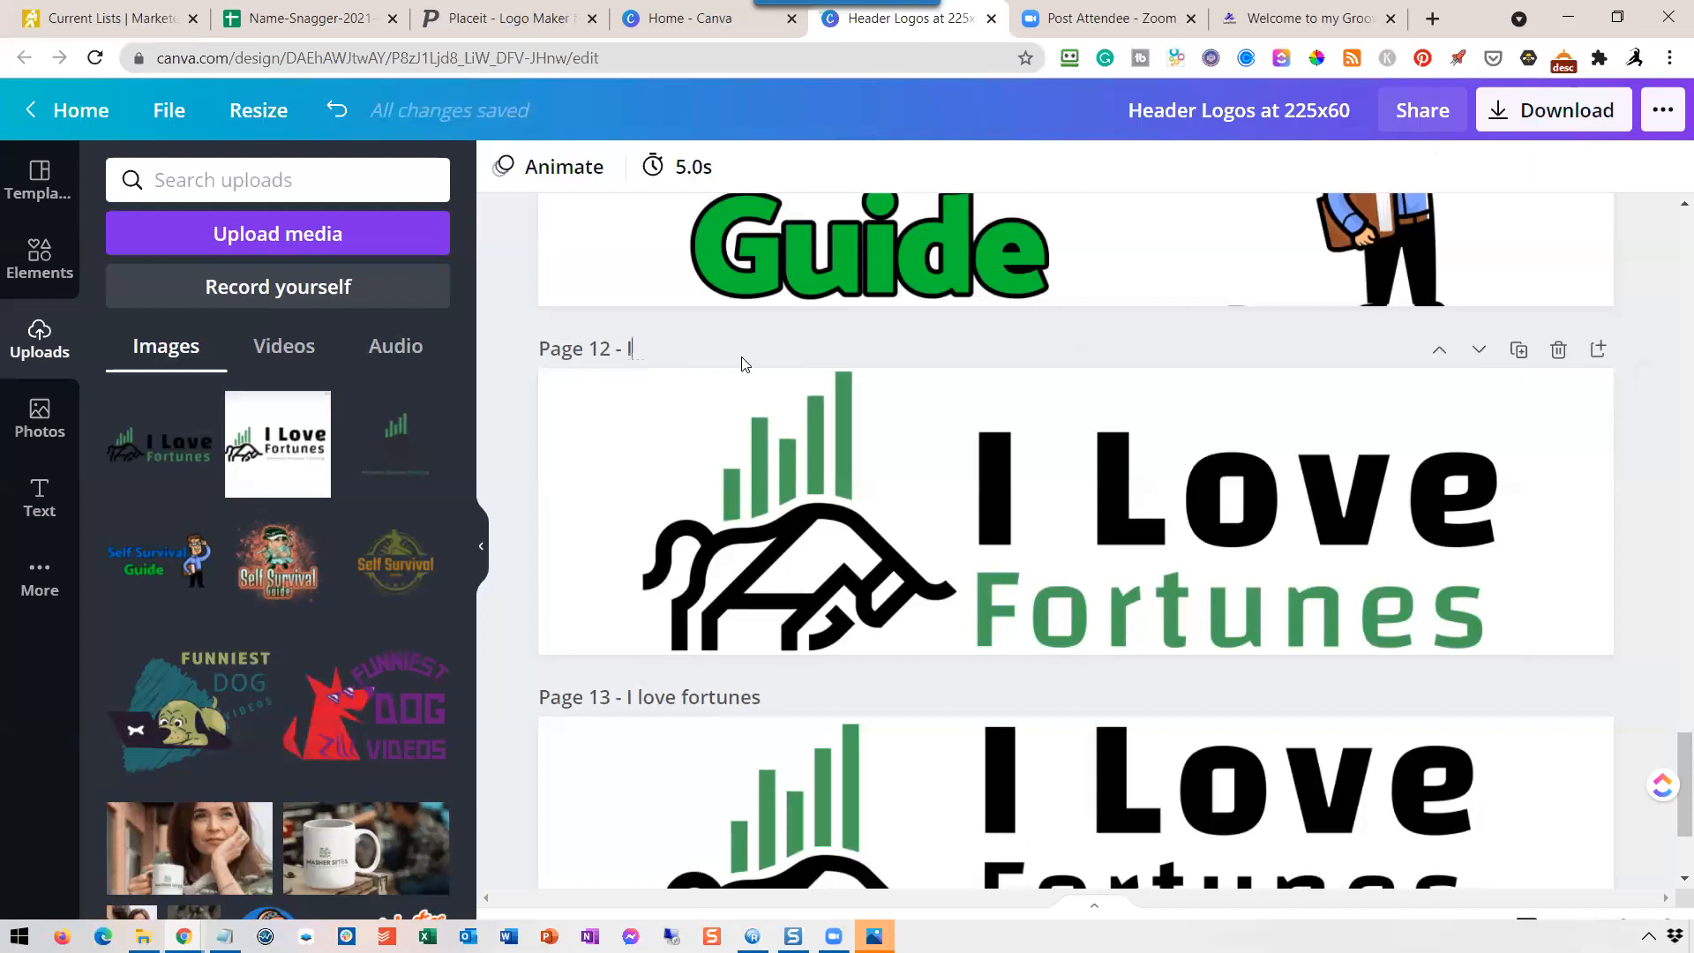
type("ortunes 2")
Download only page 12 as a 225 × 60 px PNG with a transparent background and dismiss the completion message.
left_click(1579, 119)
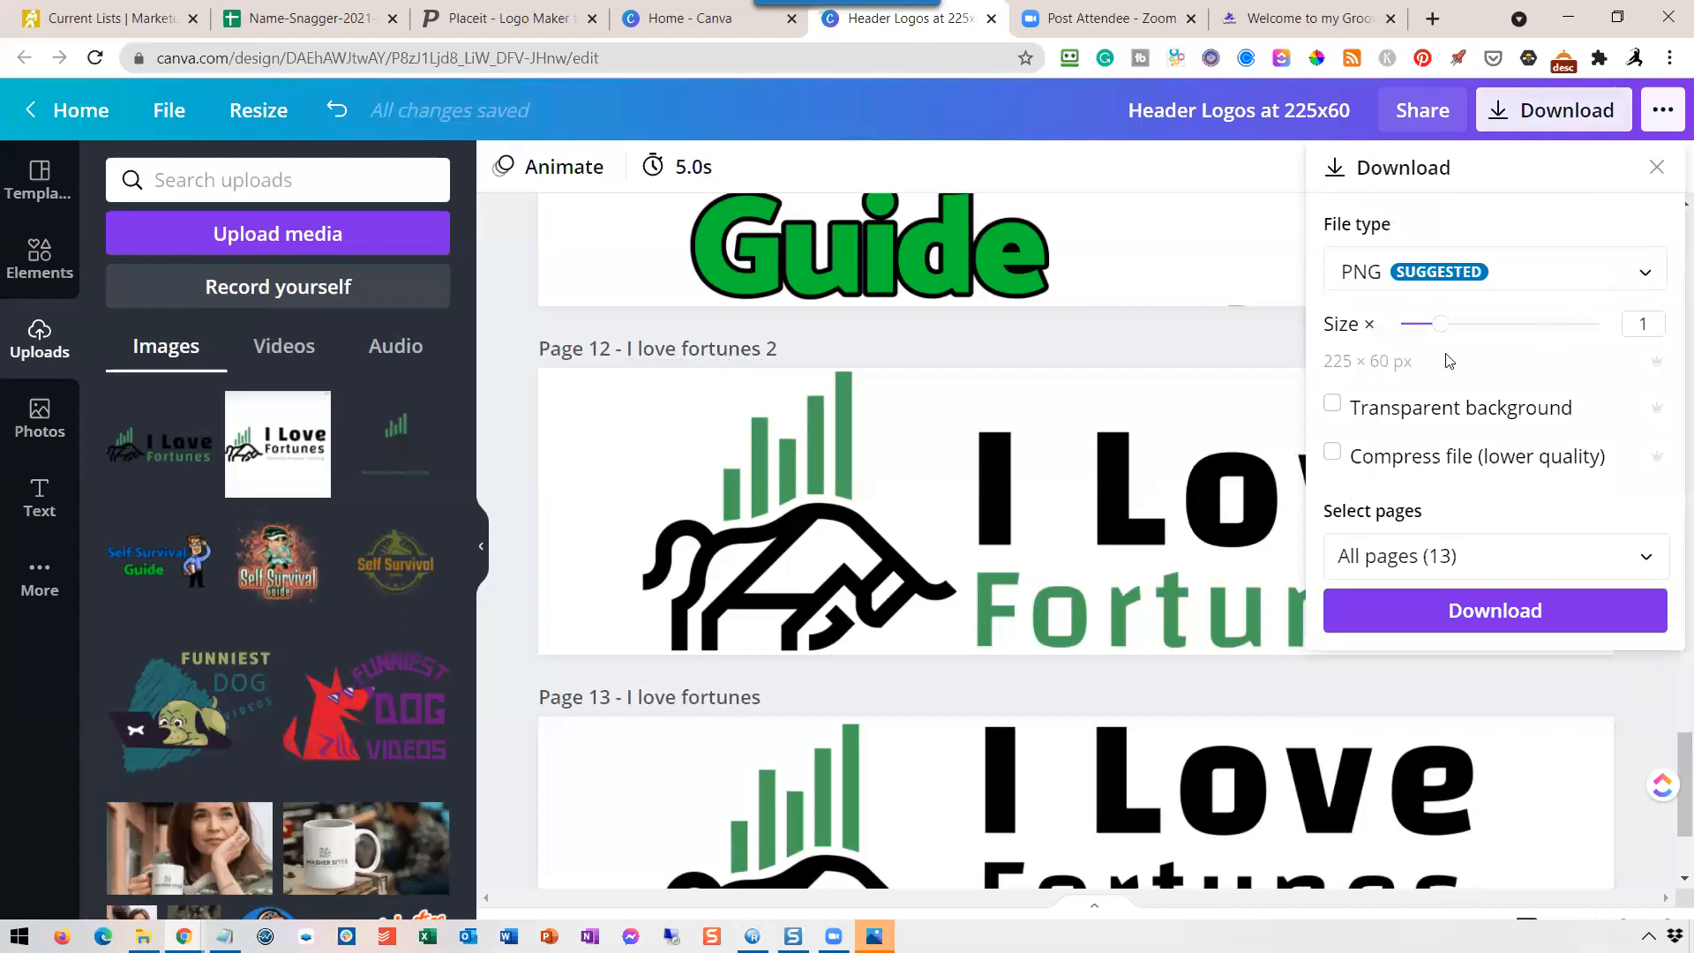
left_click(1333, 404)
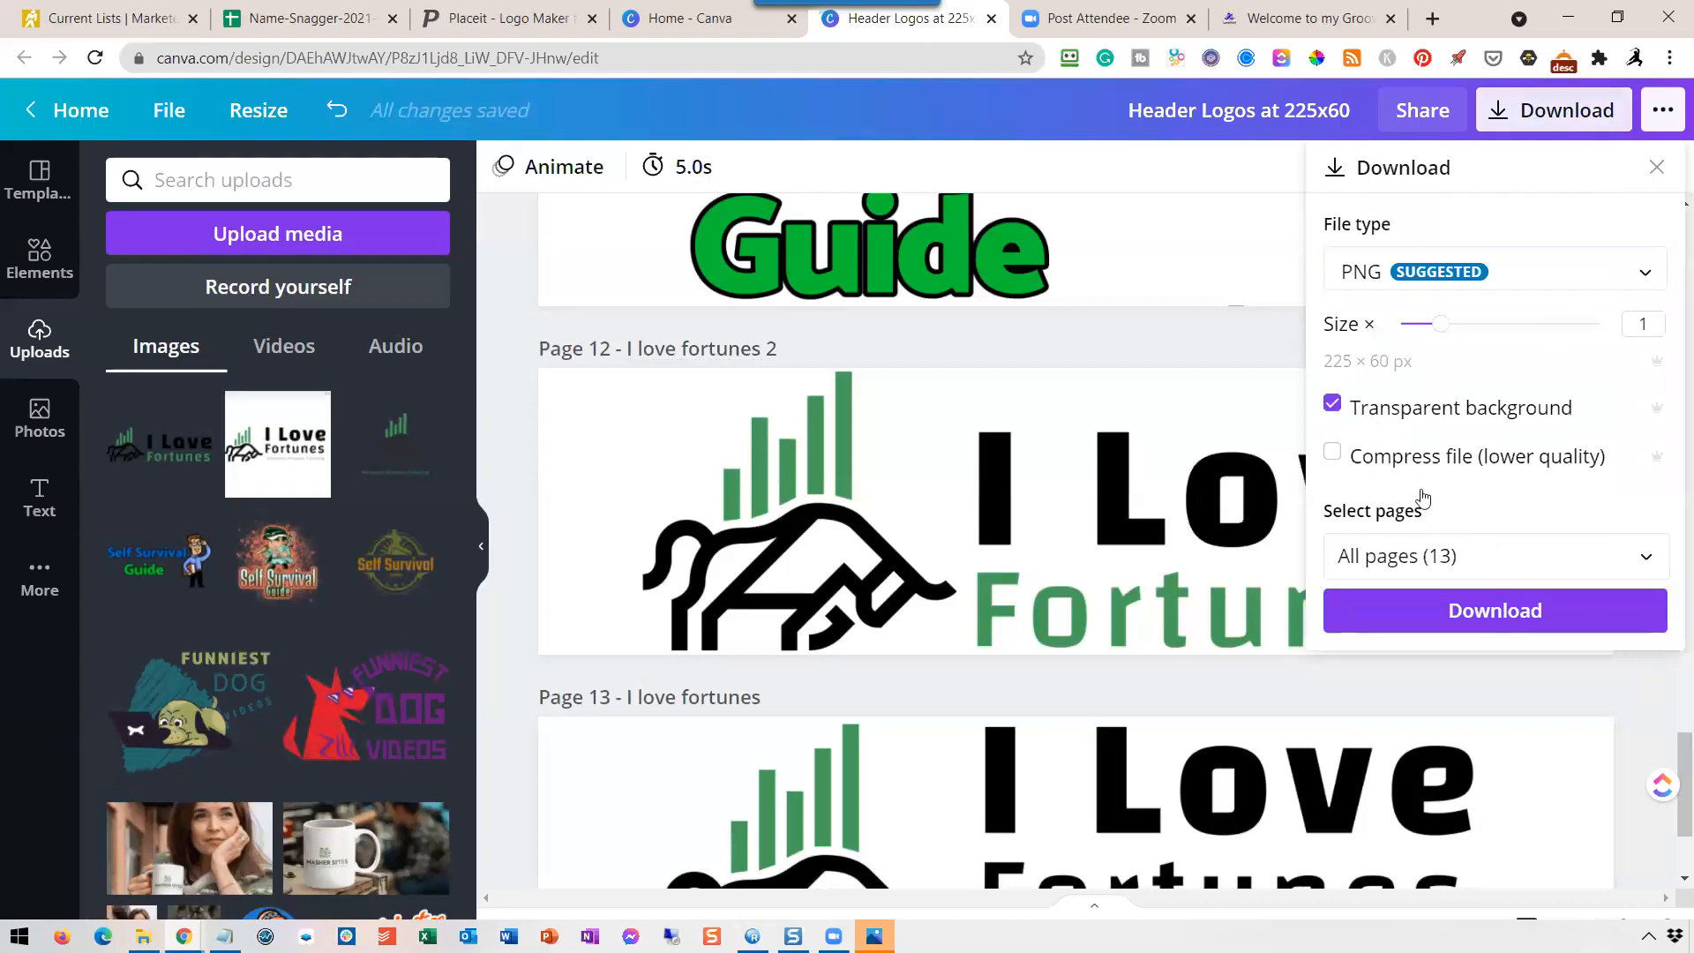
left_click(1444, 572)
left_click(1624, 202)
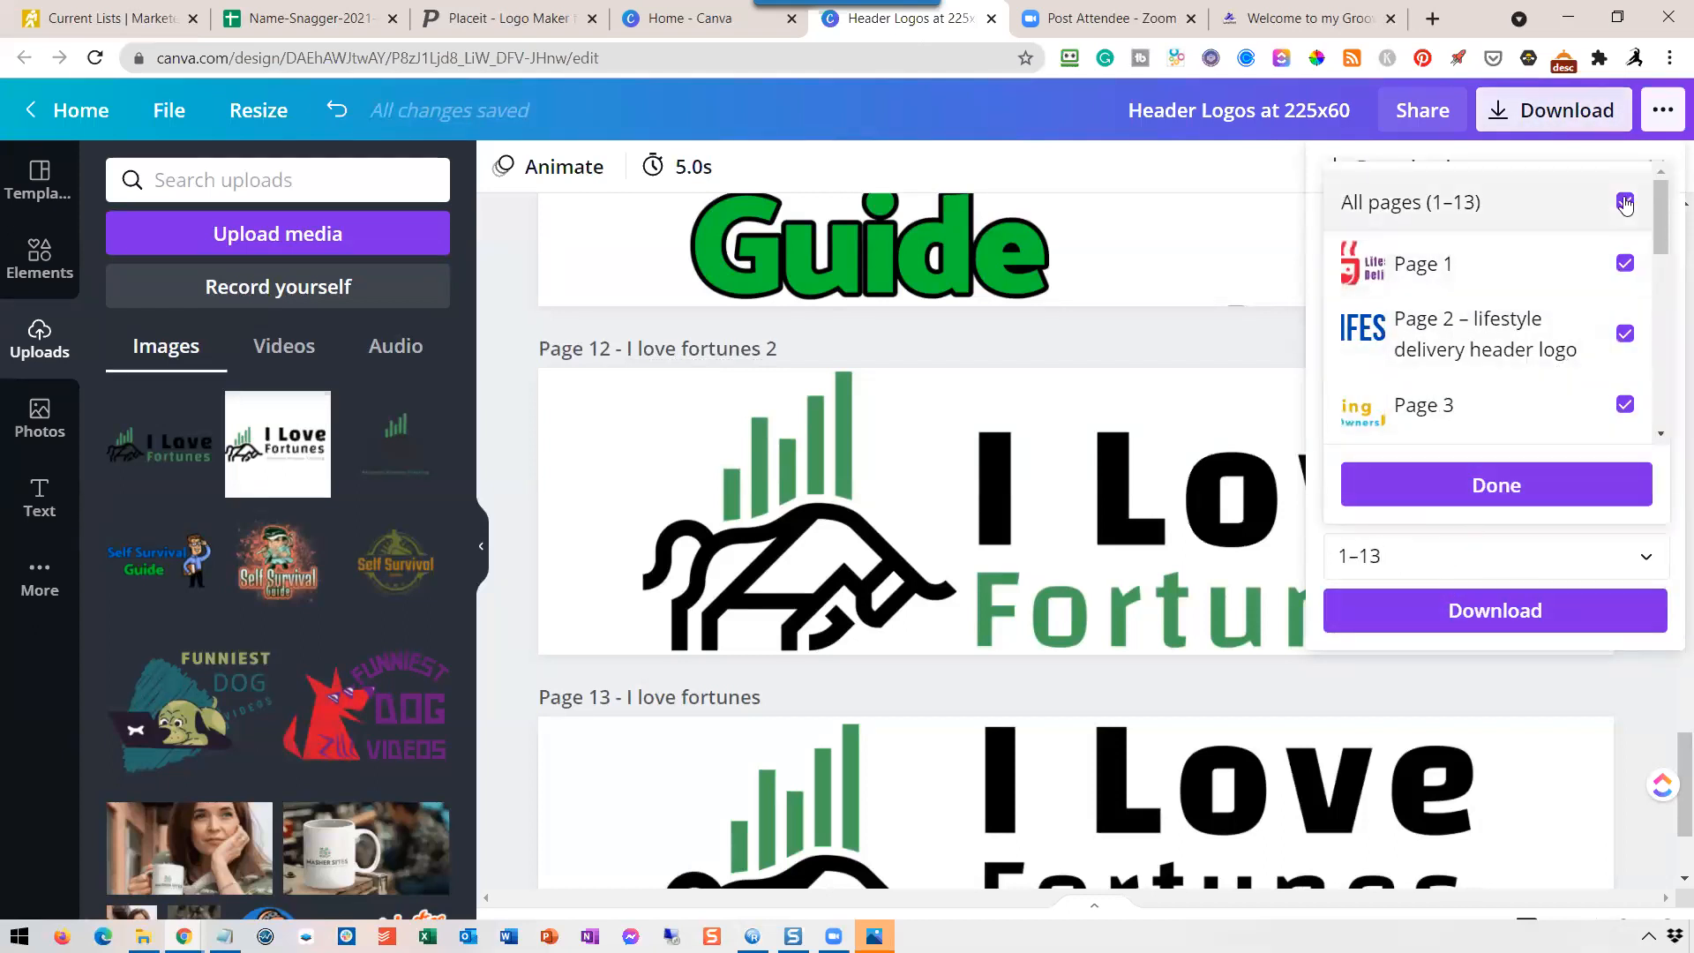
scroll(1589, 291, "down", 8)
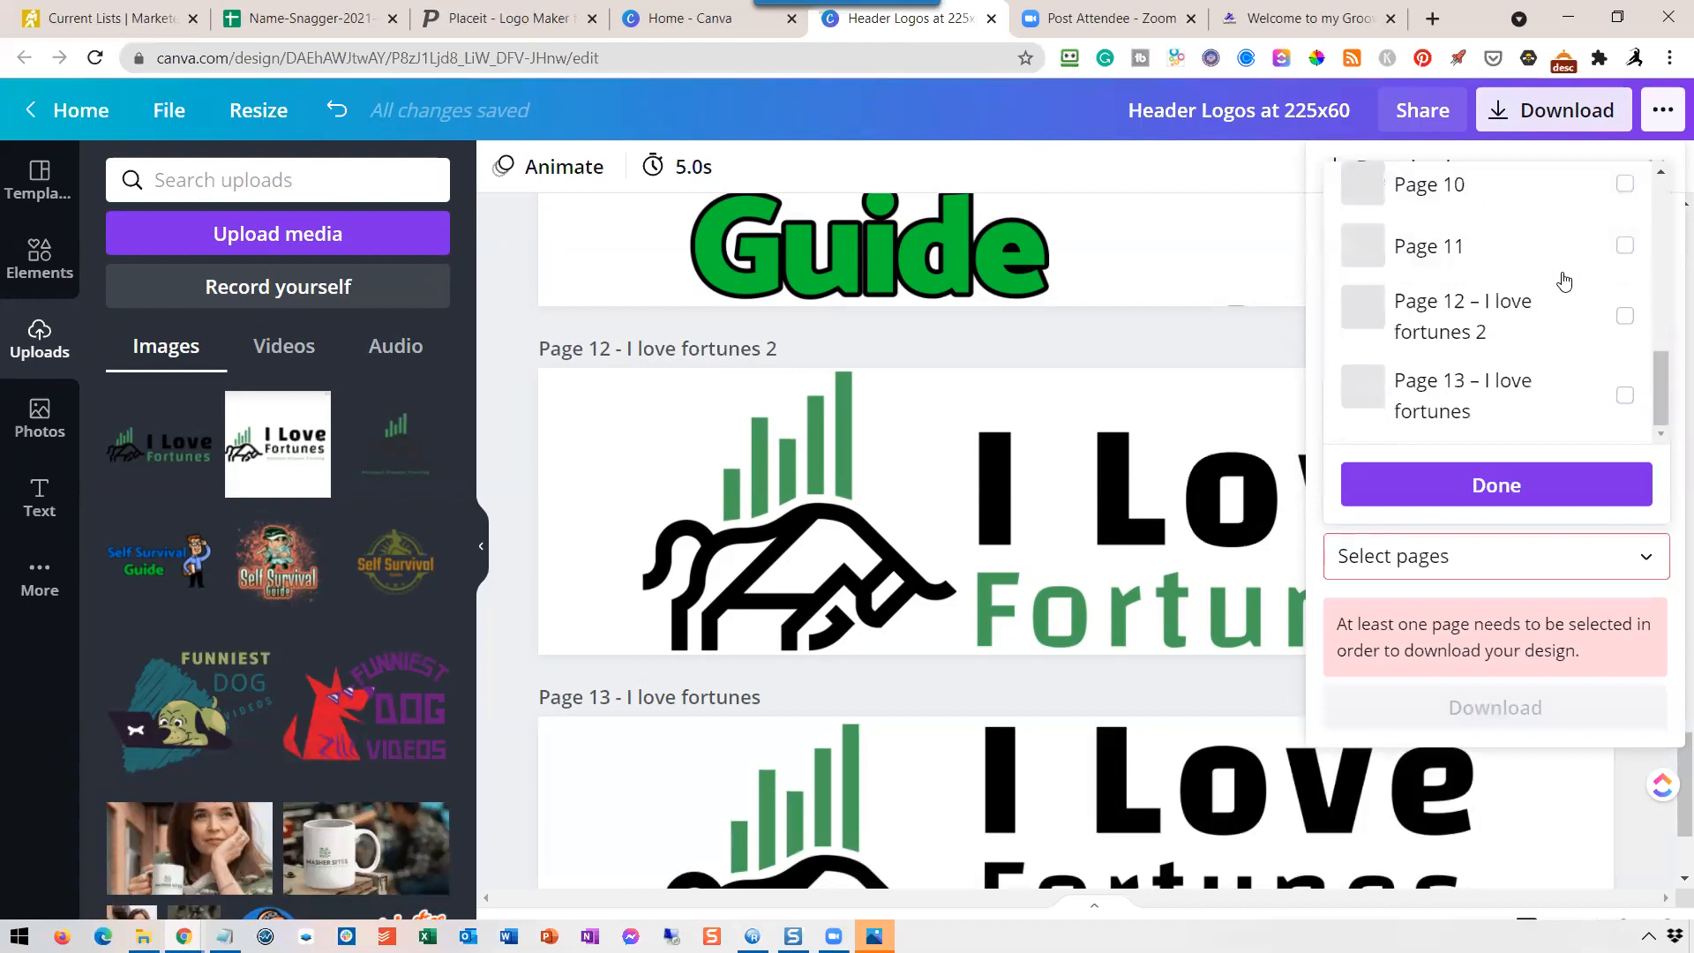
left_click(1626, 317)
left_click(1511, 486)
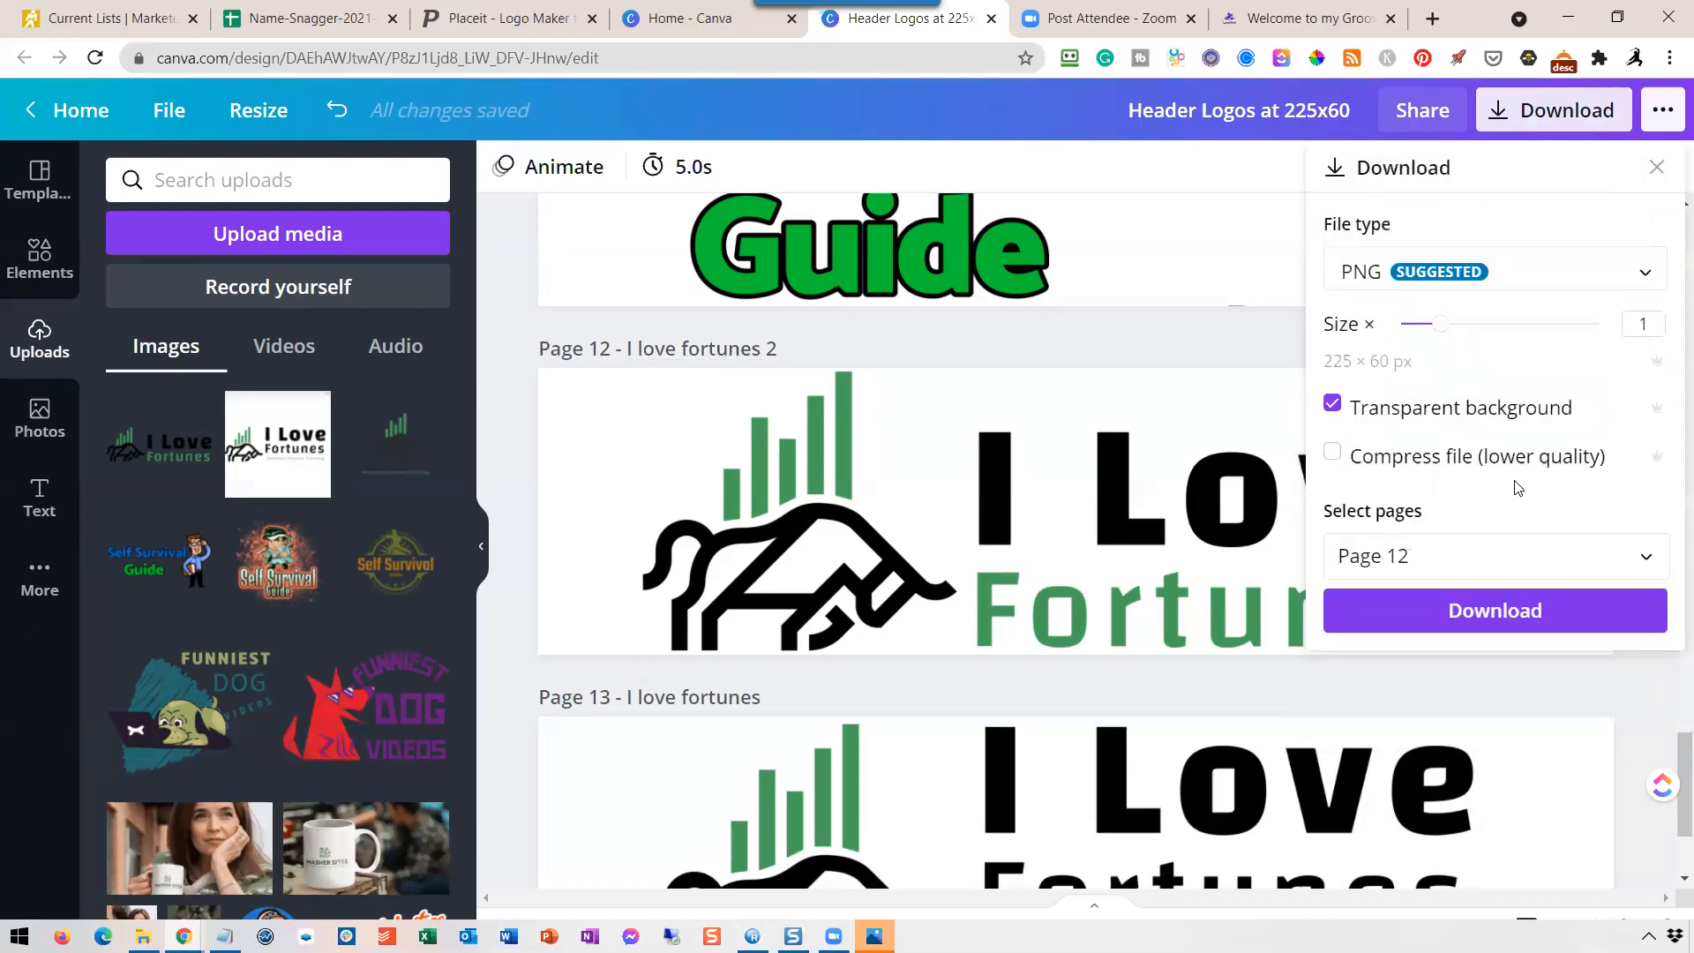
left_click(1495, 614)
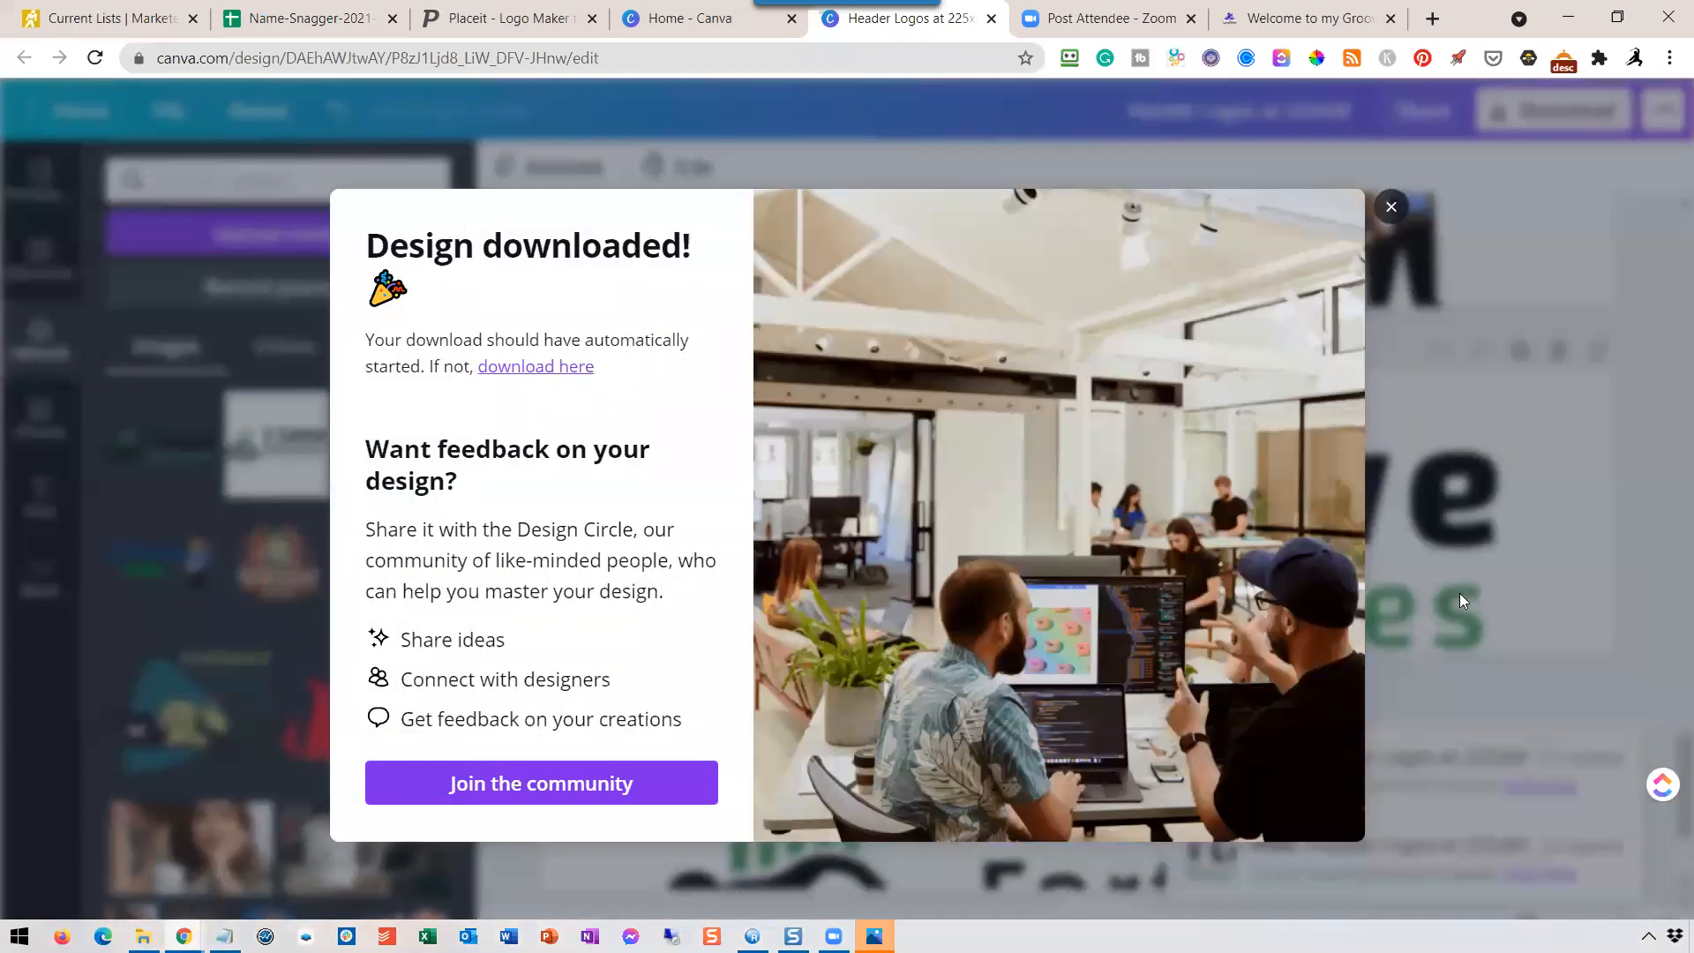
left_click(1390, 207)
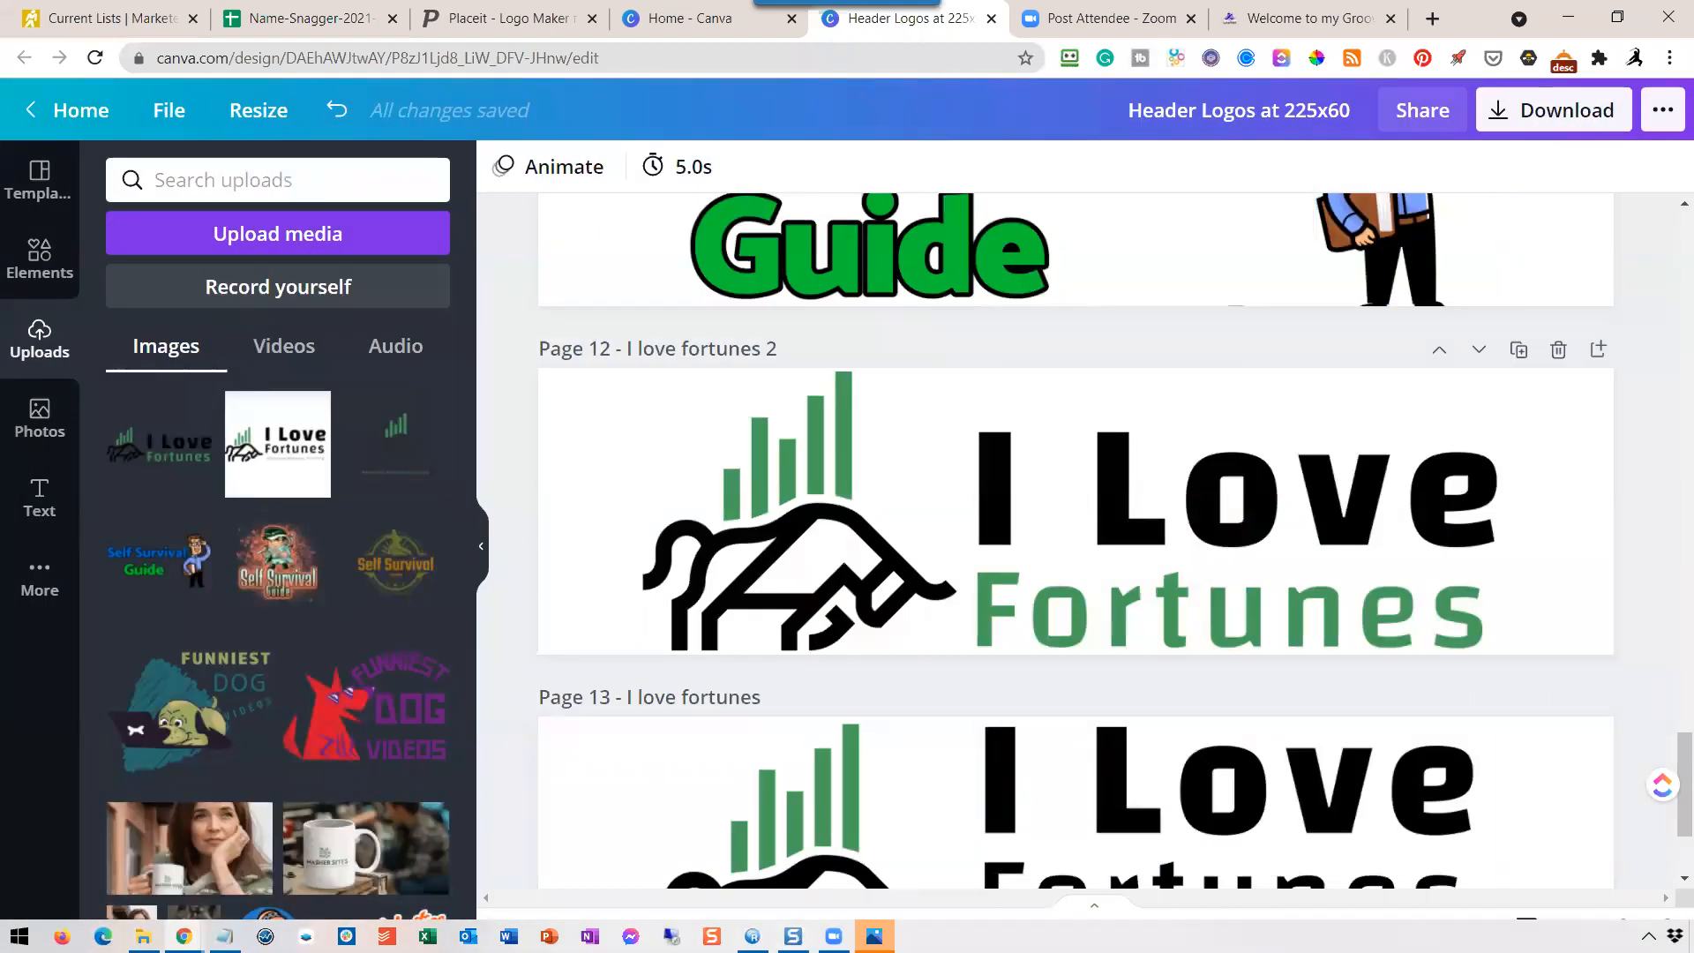
Inspect the downloaded "Header Logos at 225x60 (3).png" in Photos, then close its window.
mouse_move(874, 936)
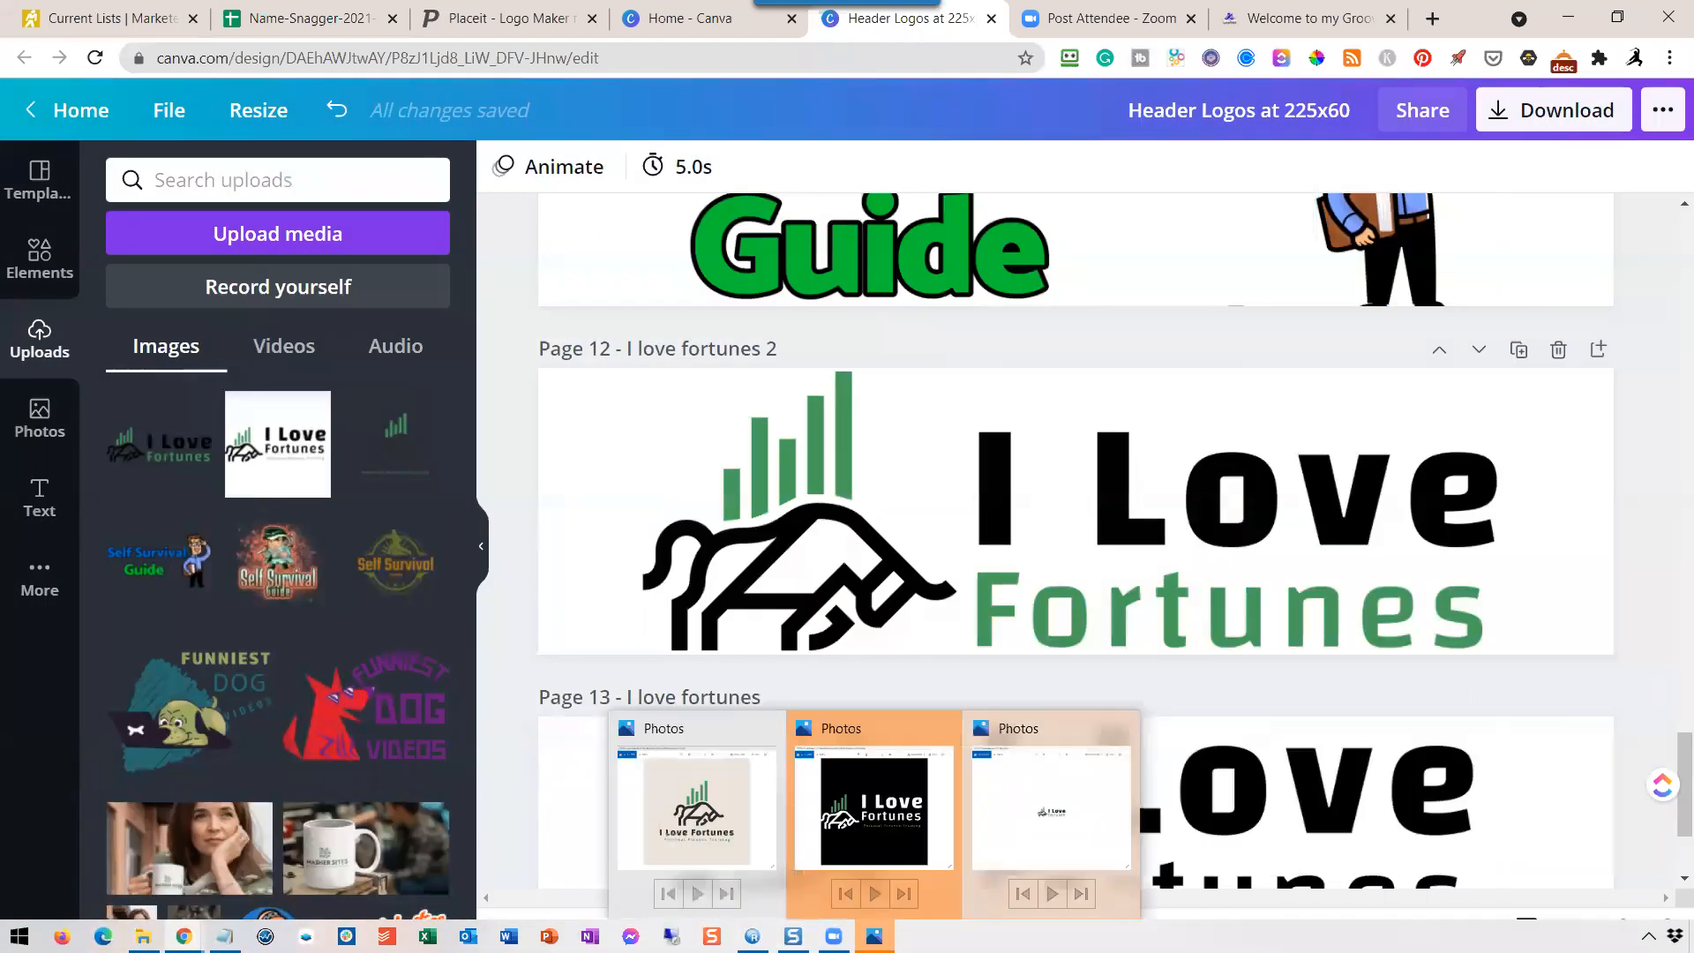
left_click(1031, 835)
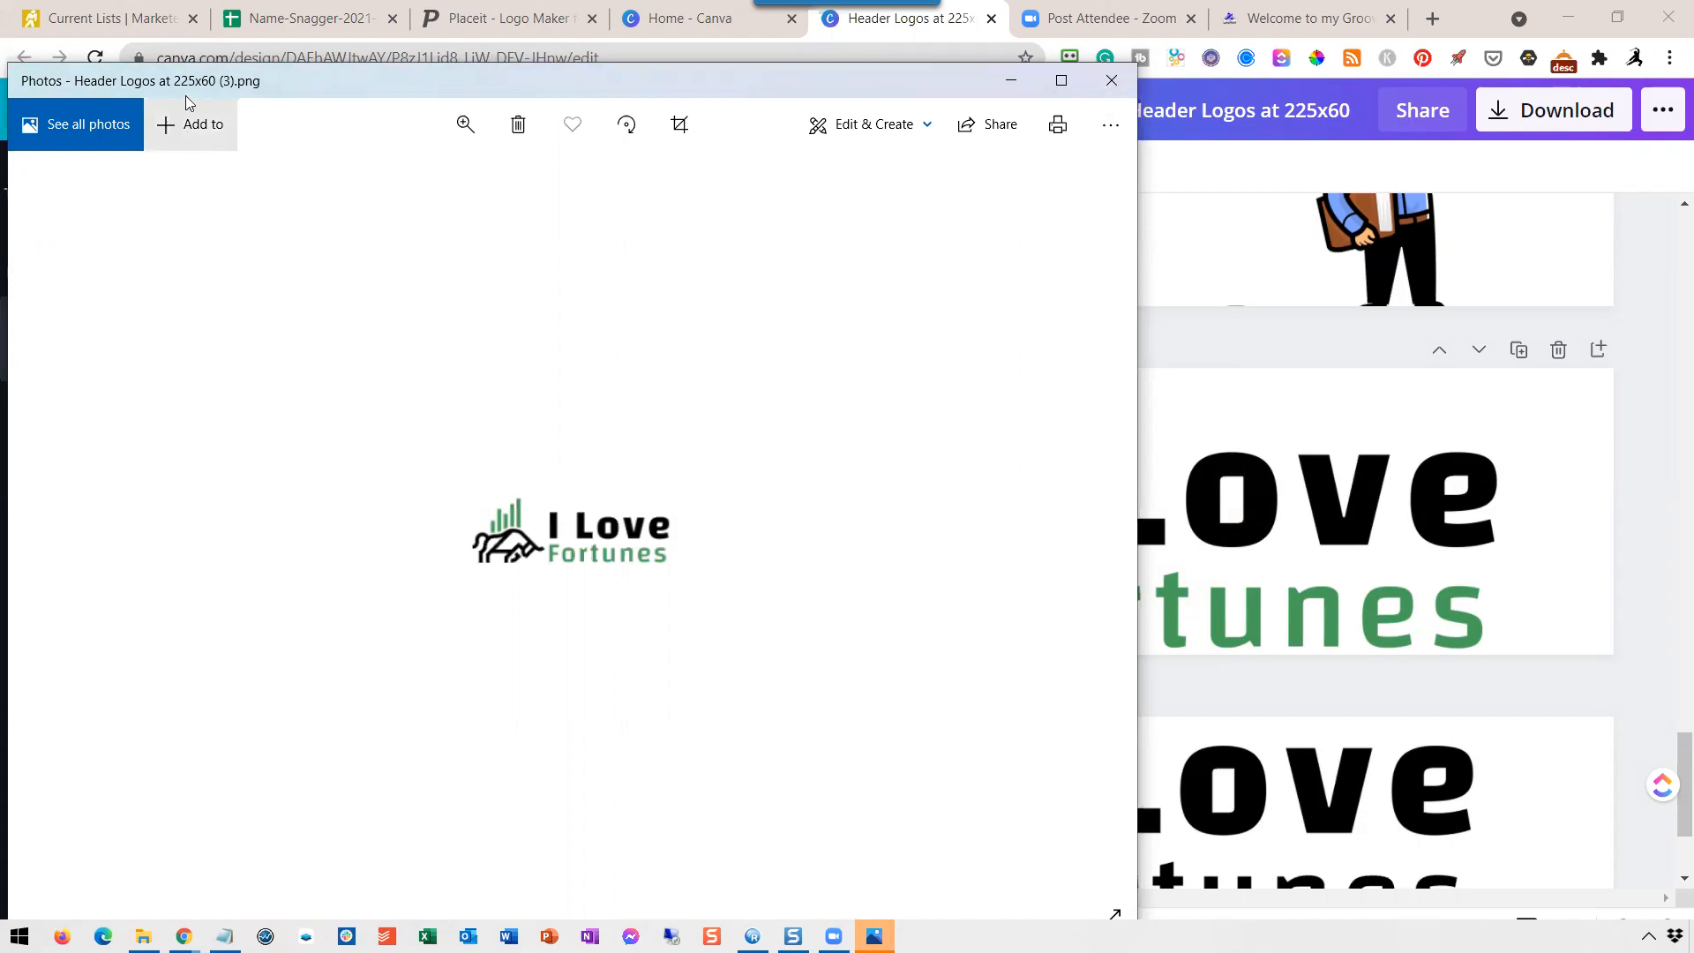
left_click(1112, 81)
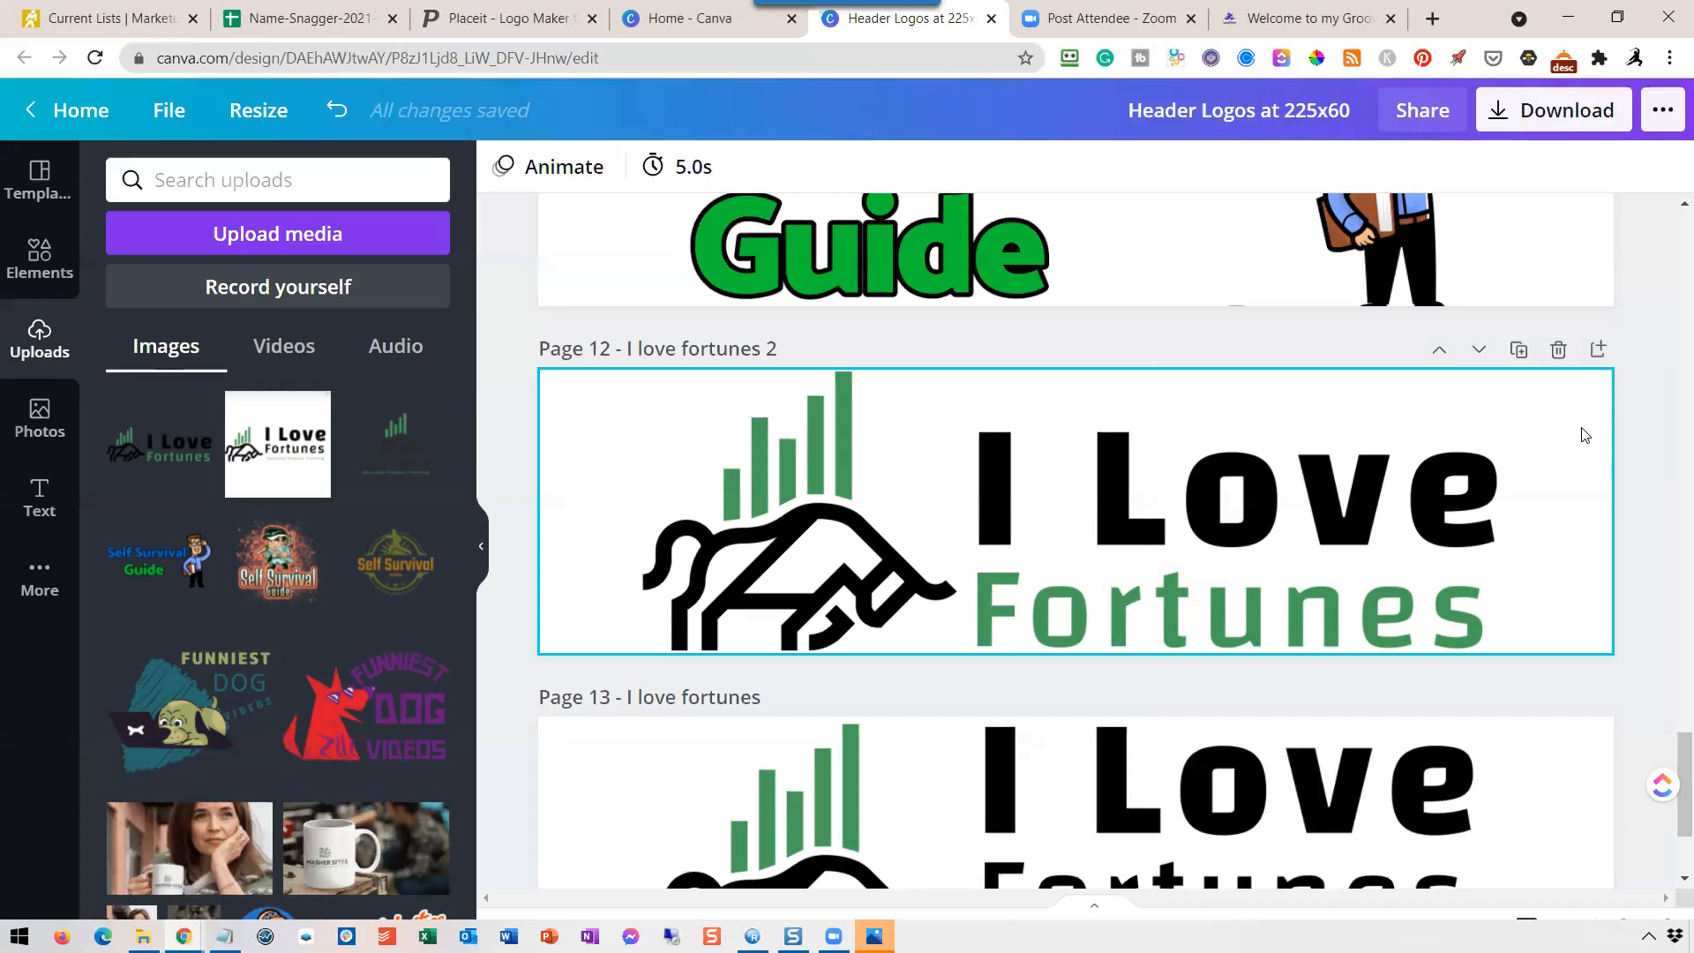
Open the existing "favicons 50x50" design from the recent designs and go through its pages to the last one.
scroll(1244, 357, "up", 3)
scroll(1257, 442, "down", 5)
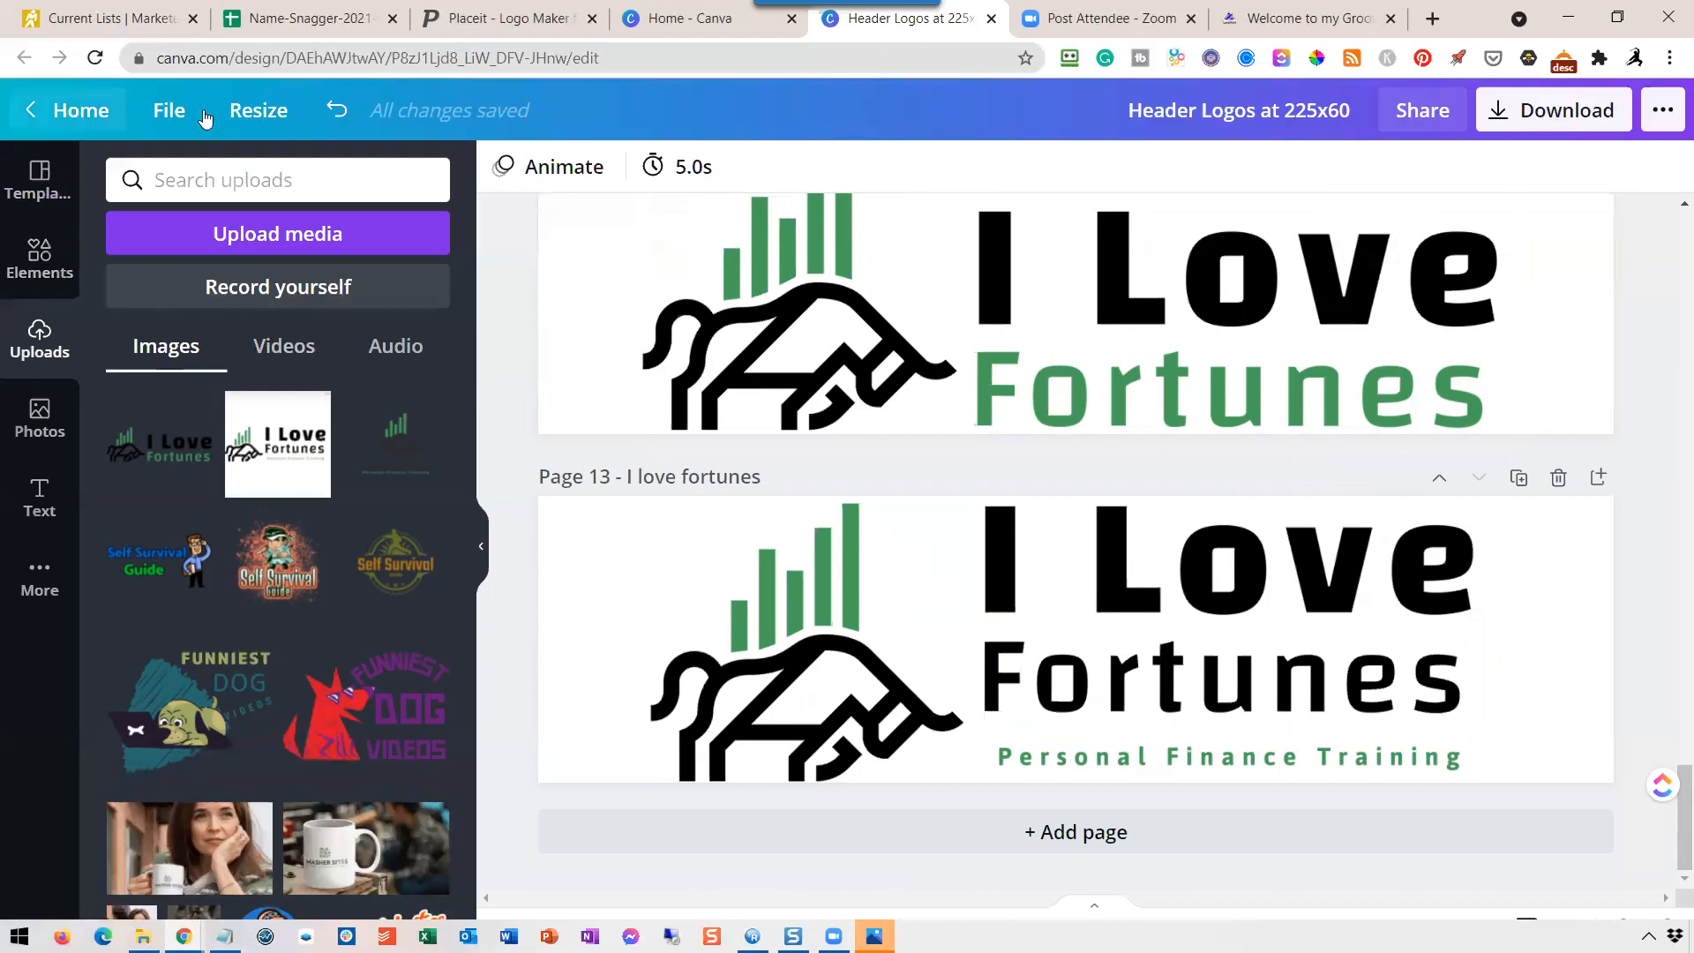
left_click(689, 18)
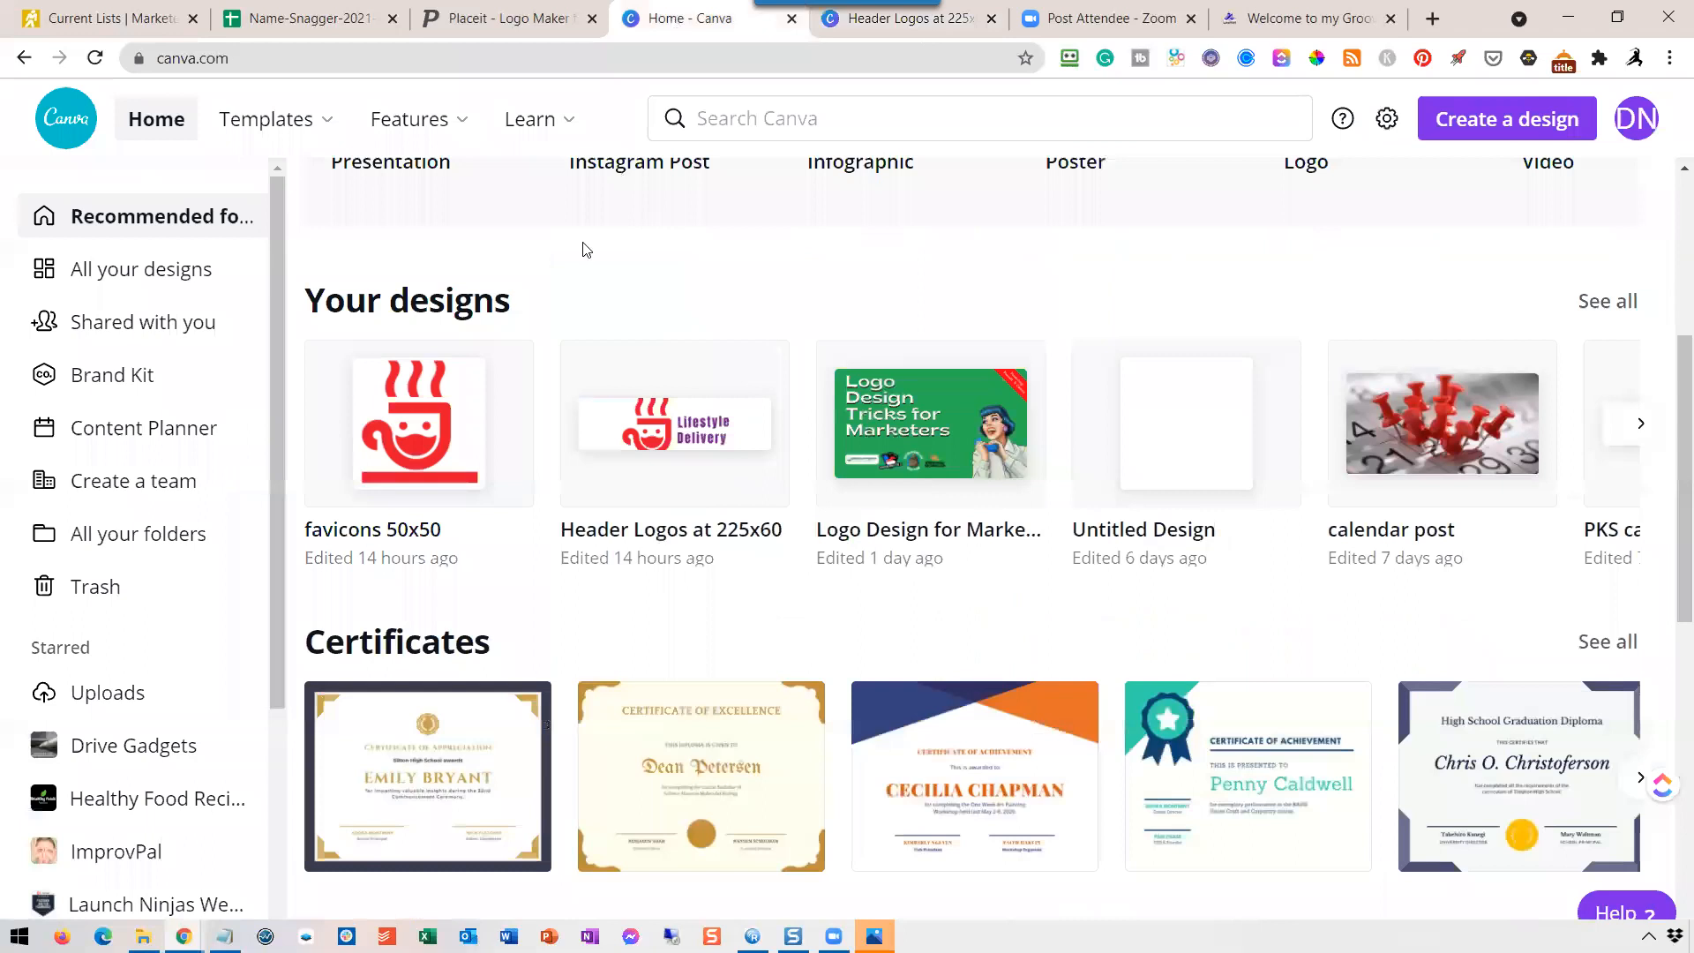
left_click(419, 439)
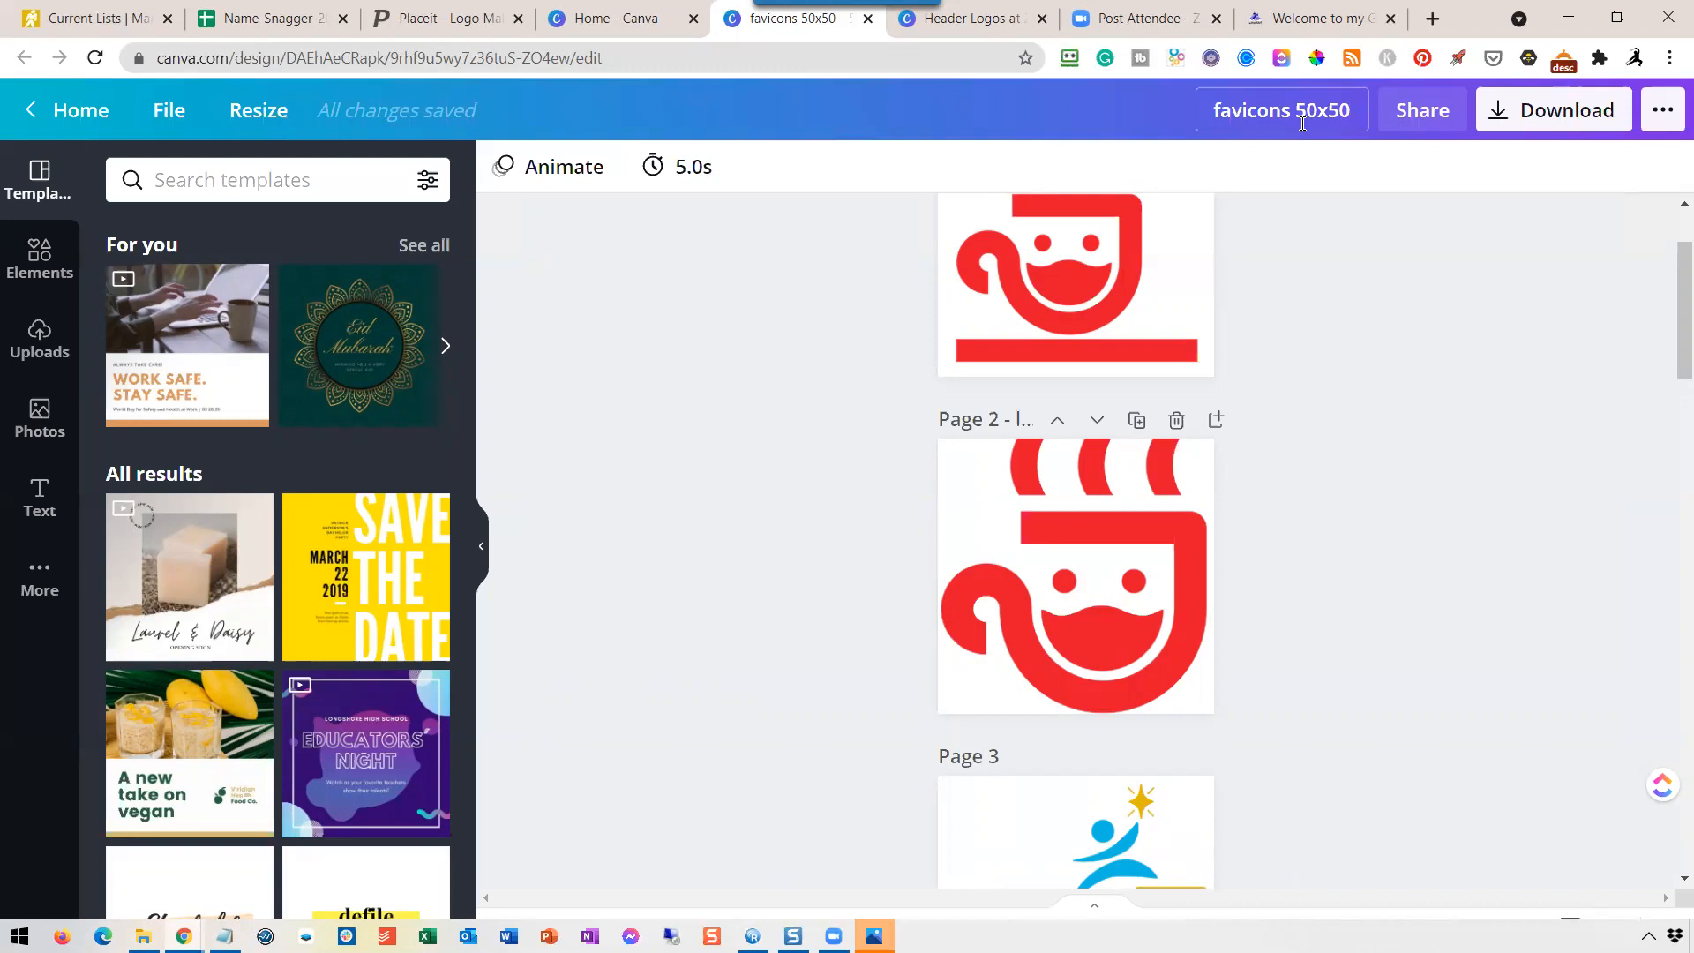
scroll(1357, 201, "down", 15)
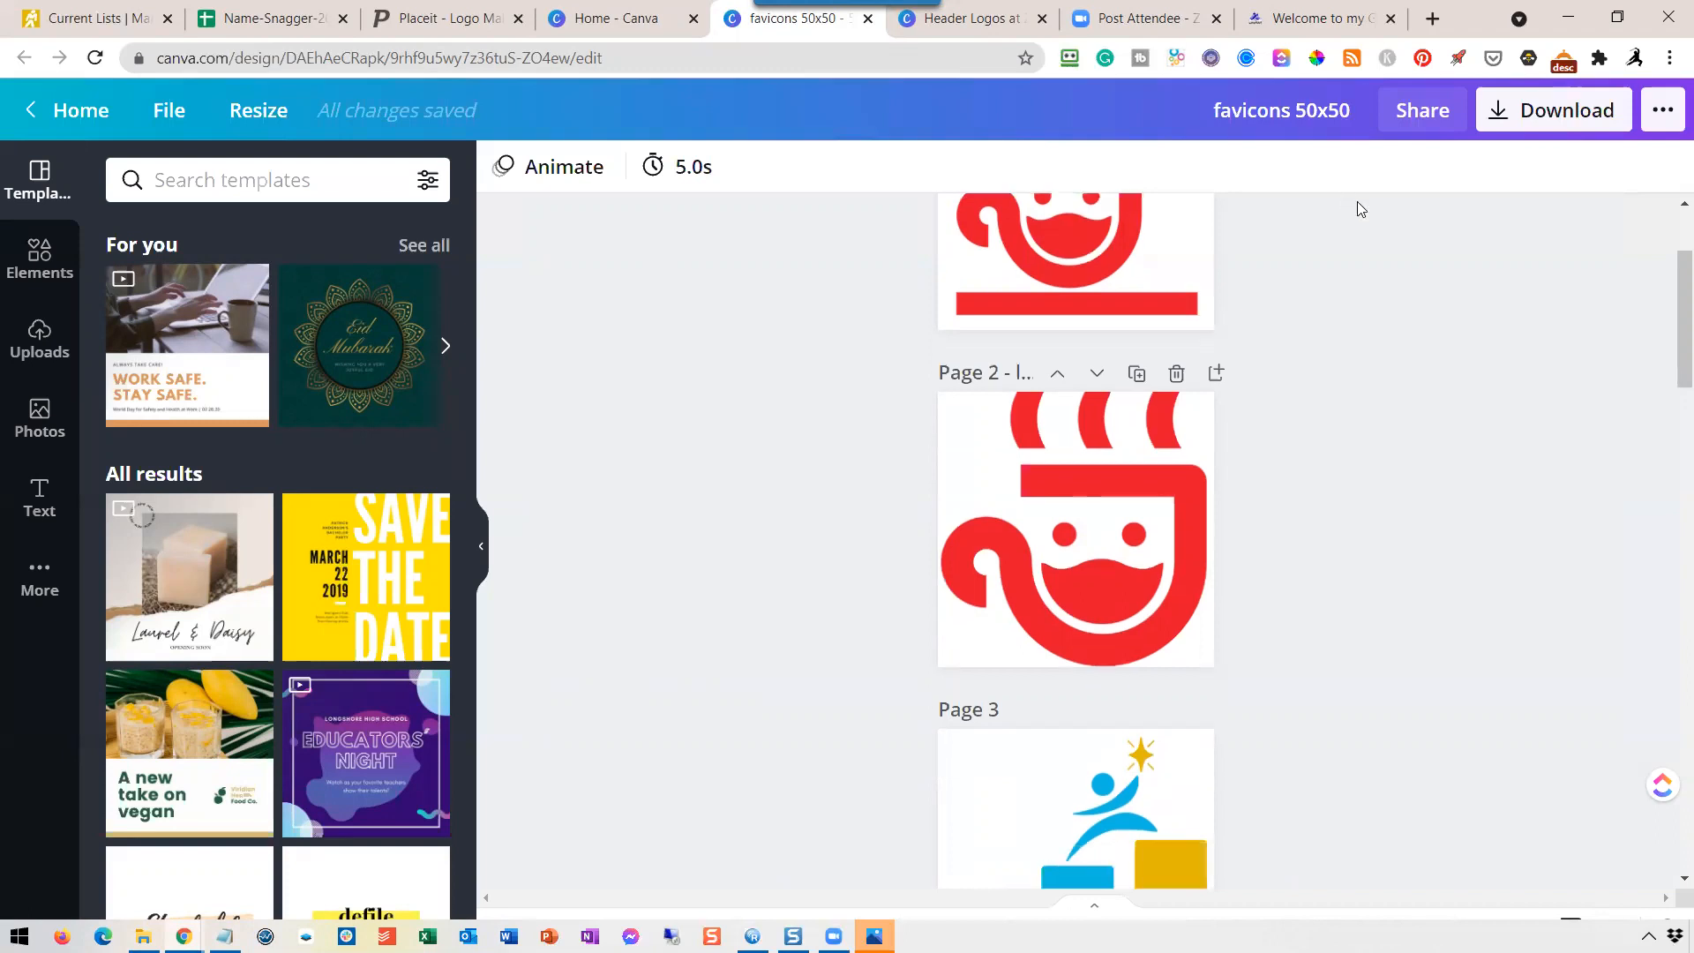
scroll(1403, 231, "down", 15)
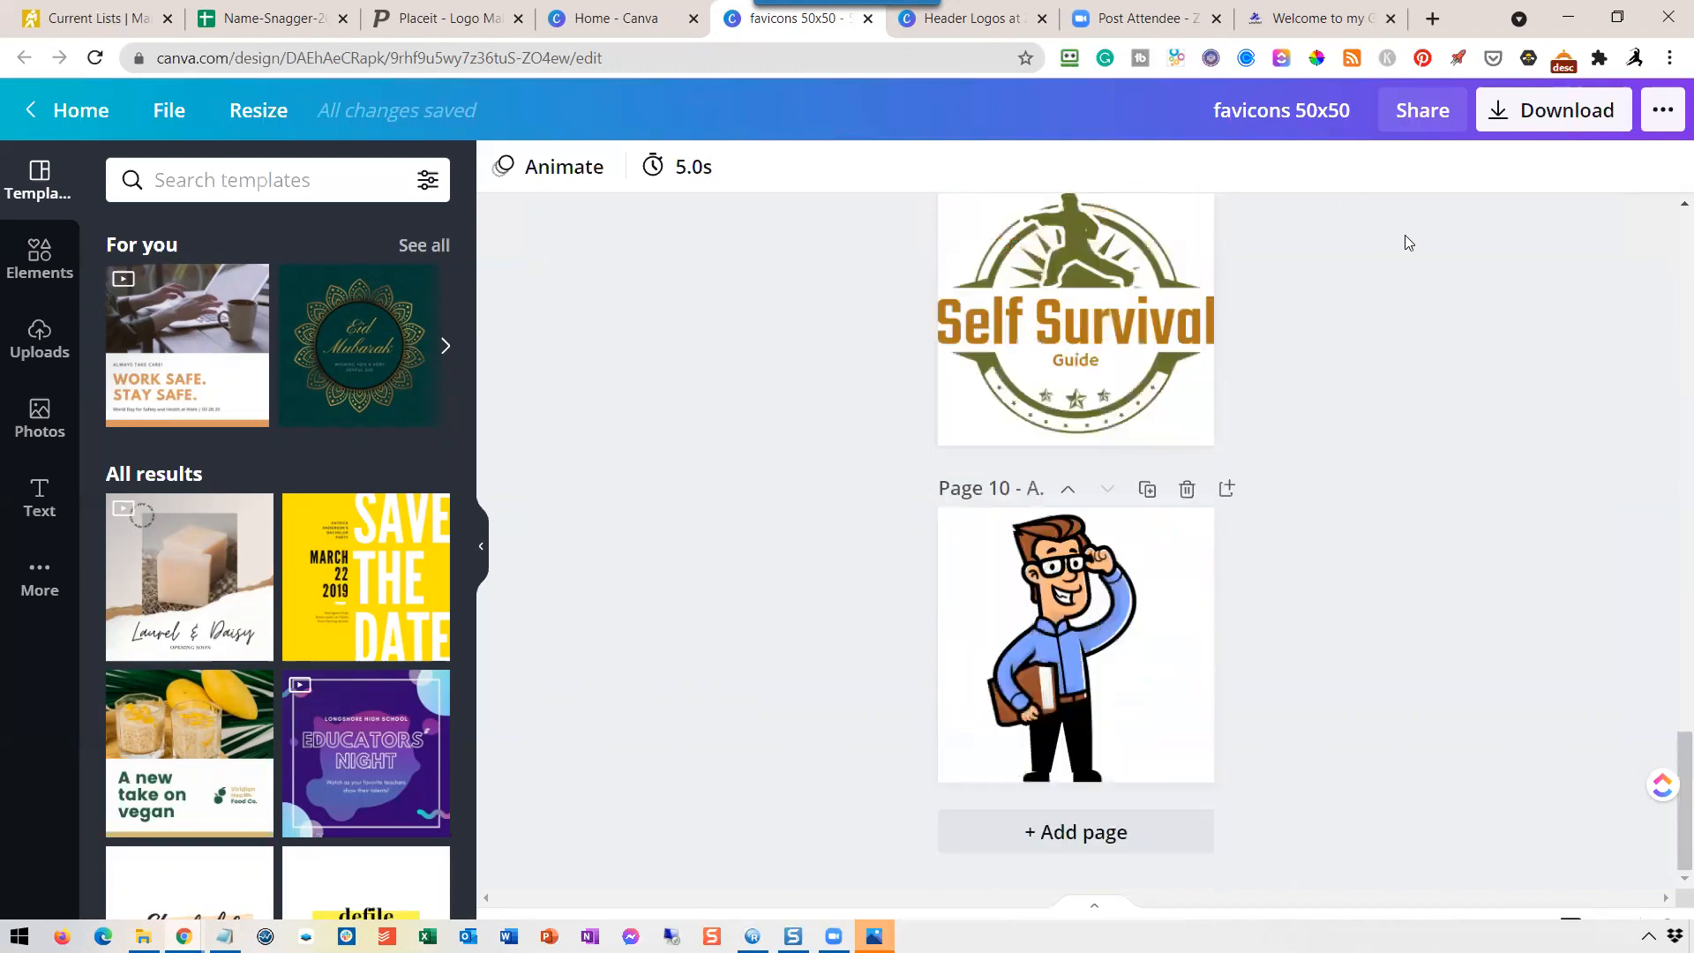
scroll(1405, 247, "up", 6)
scroll(1394, 274, "down", 5)
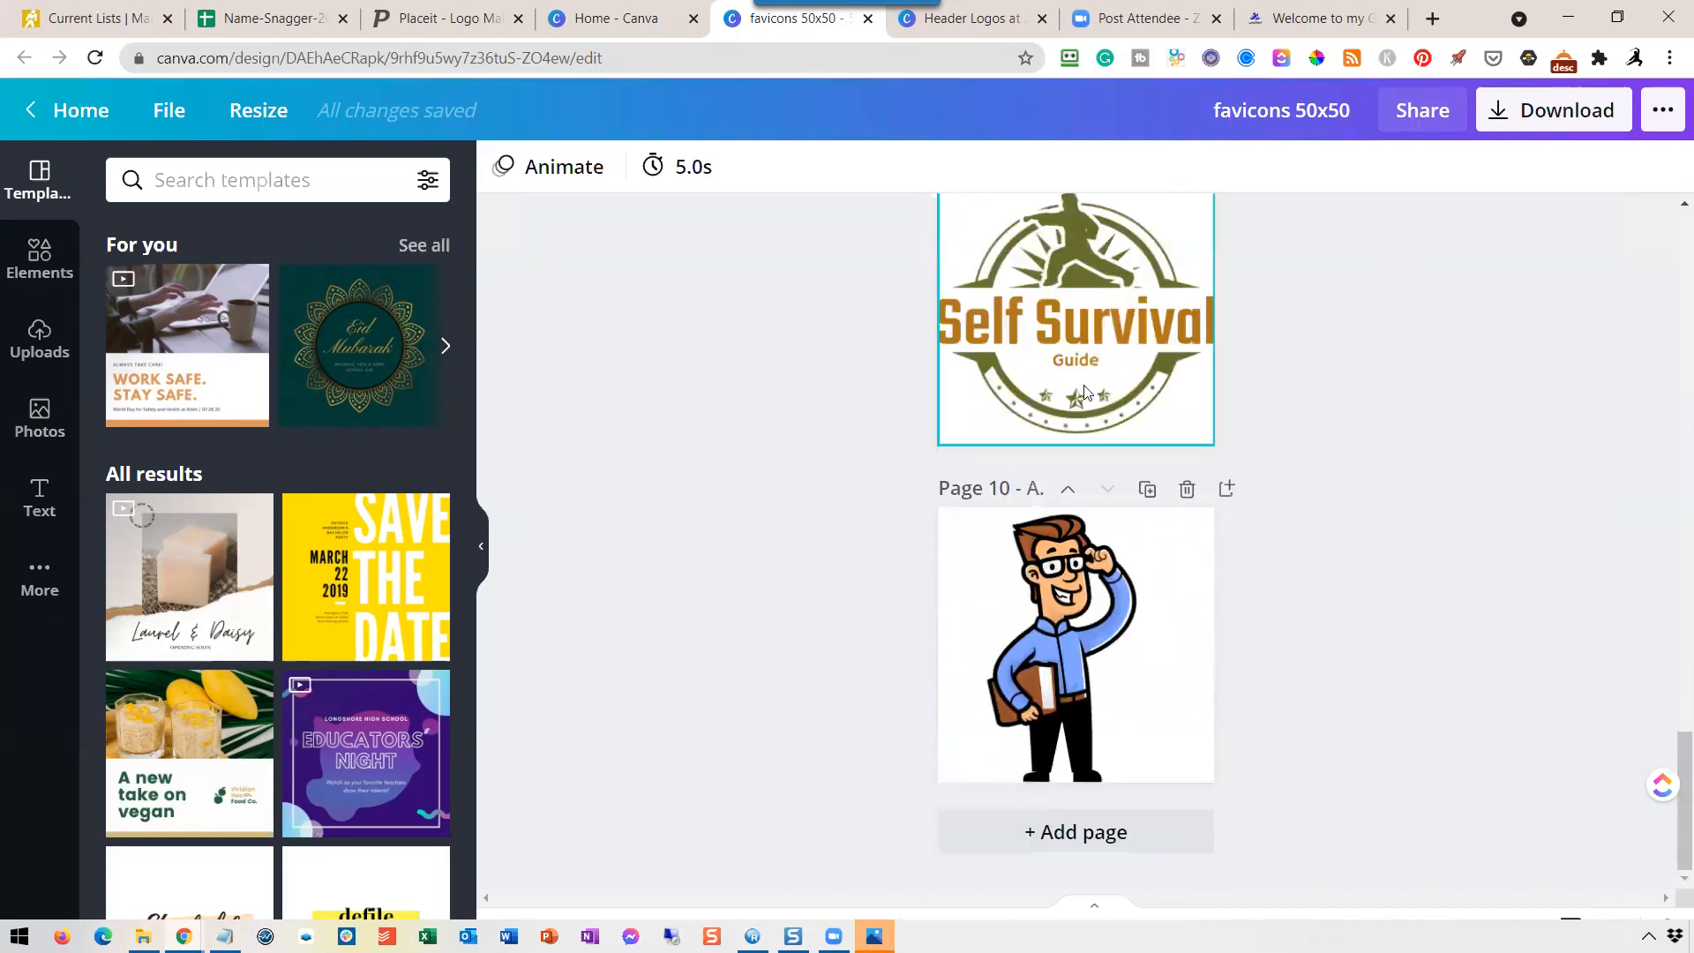
scroll(1125, 367, "up", 3)
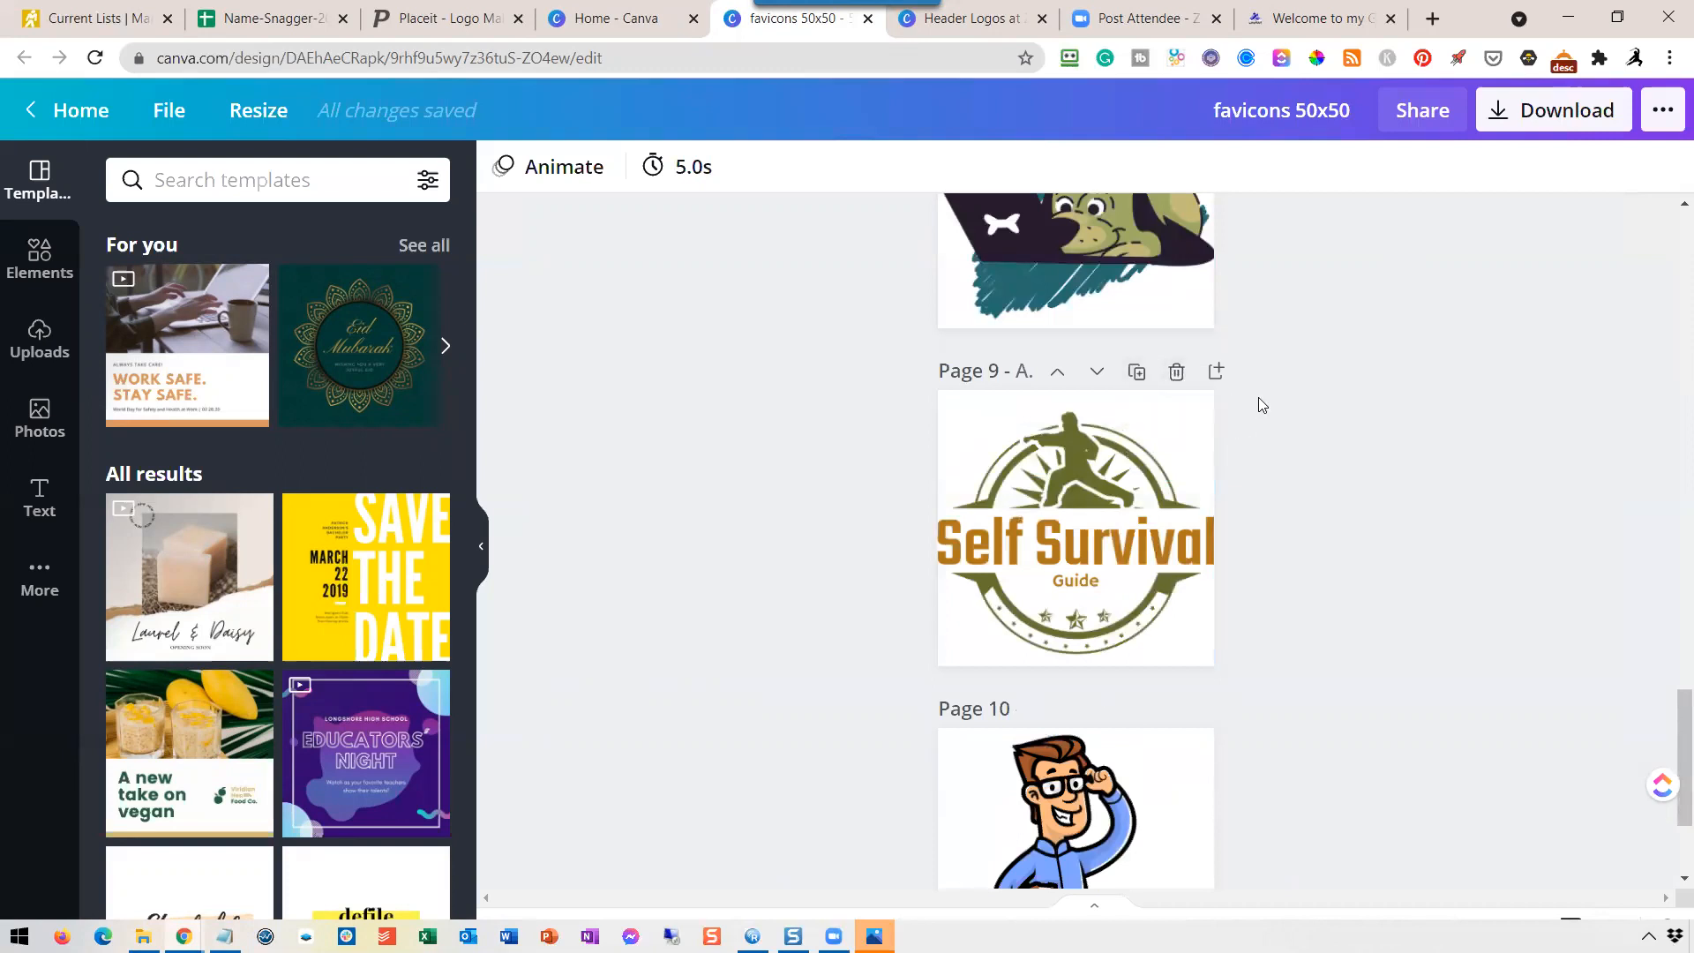
scroll(1323, 398, "down", 3)
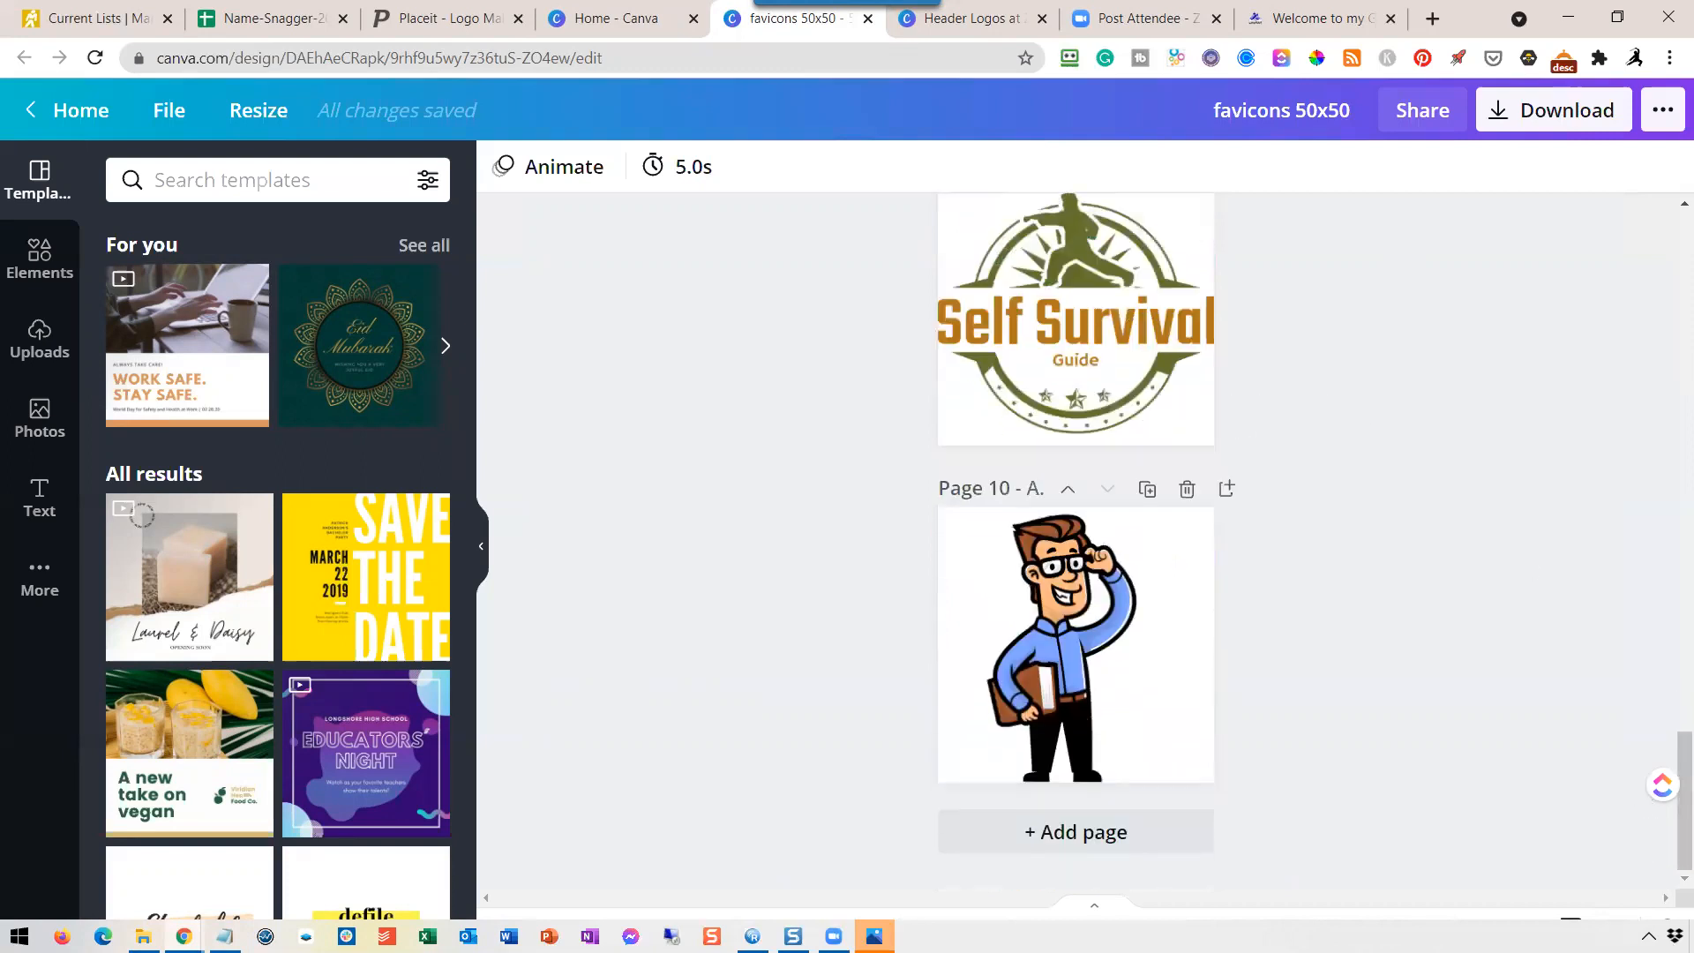
Close both open Photos windows showing the I Love Fortunes logos.
left_click(874, 935)
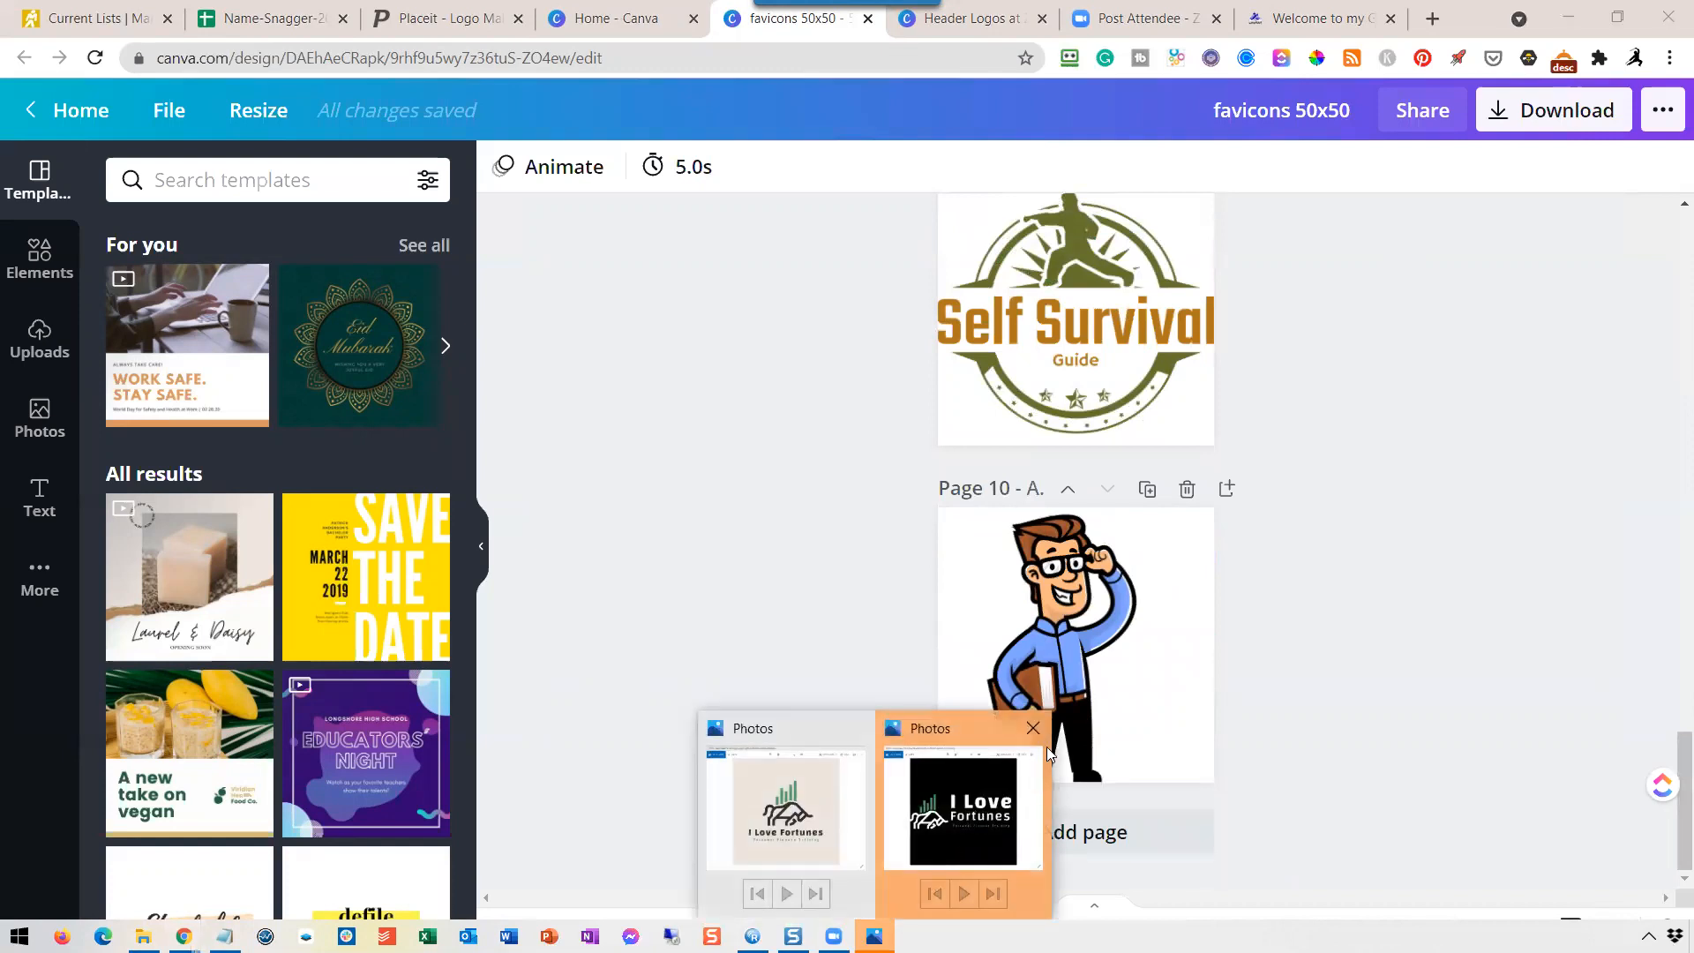
left_click(1034, 729)
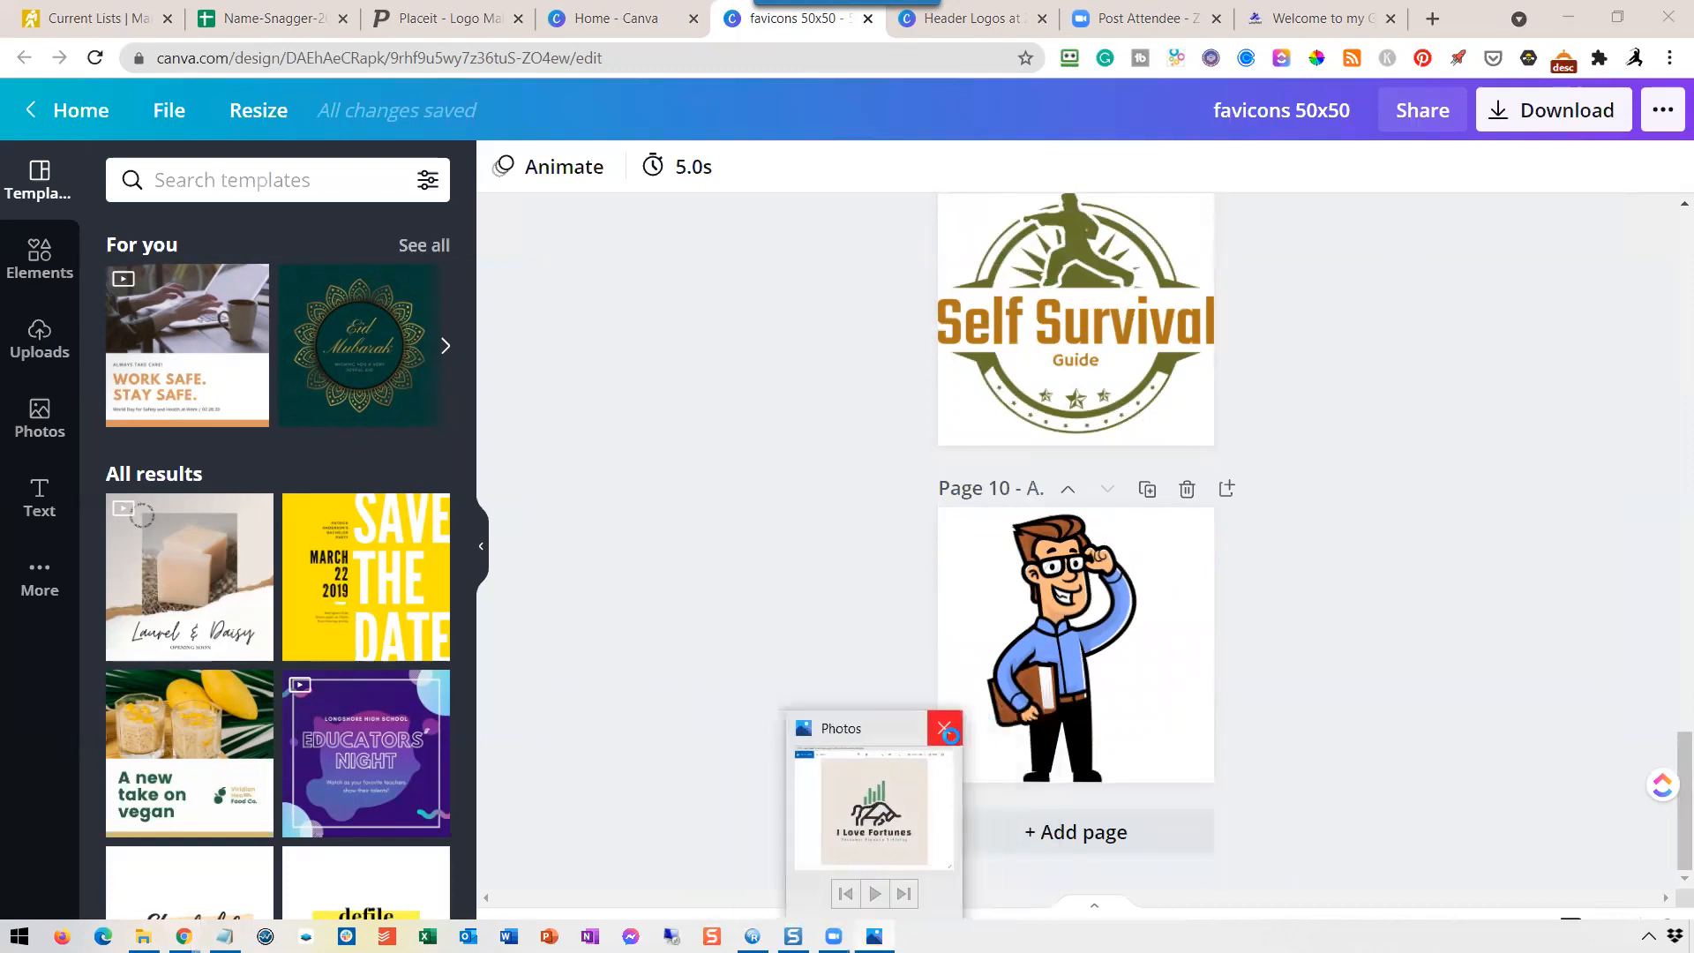
left_click(946, 733)
left_click(1442, 515)
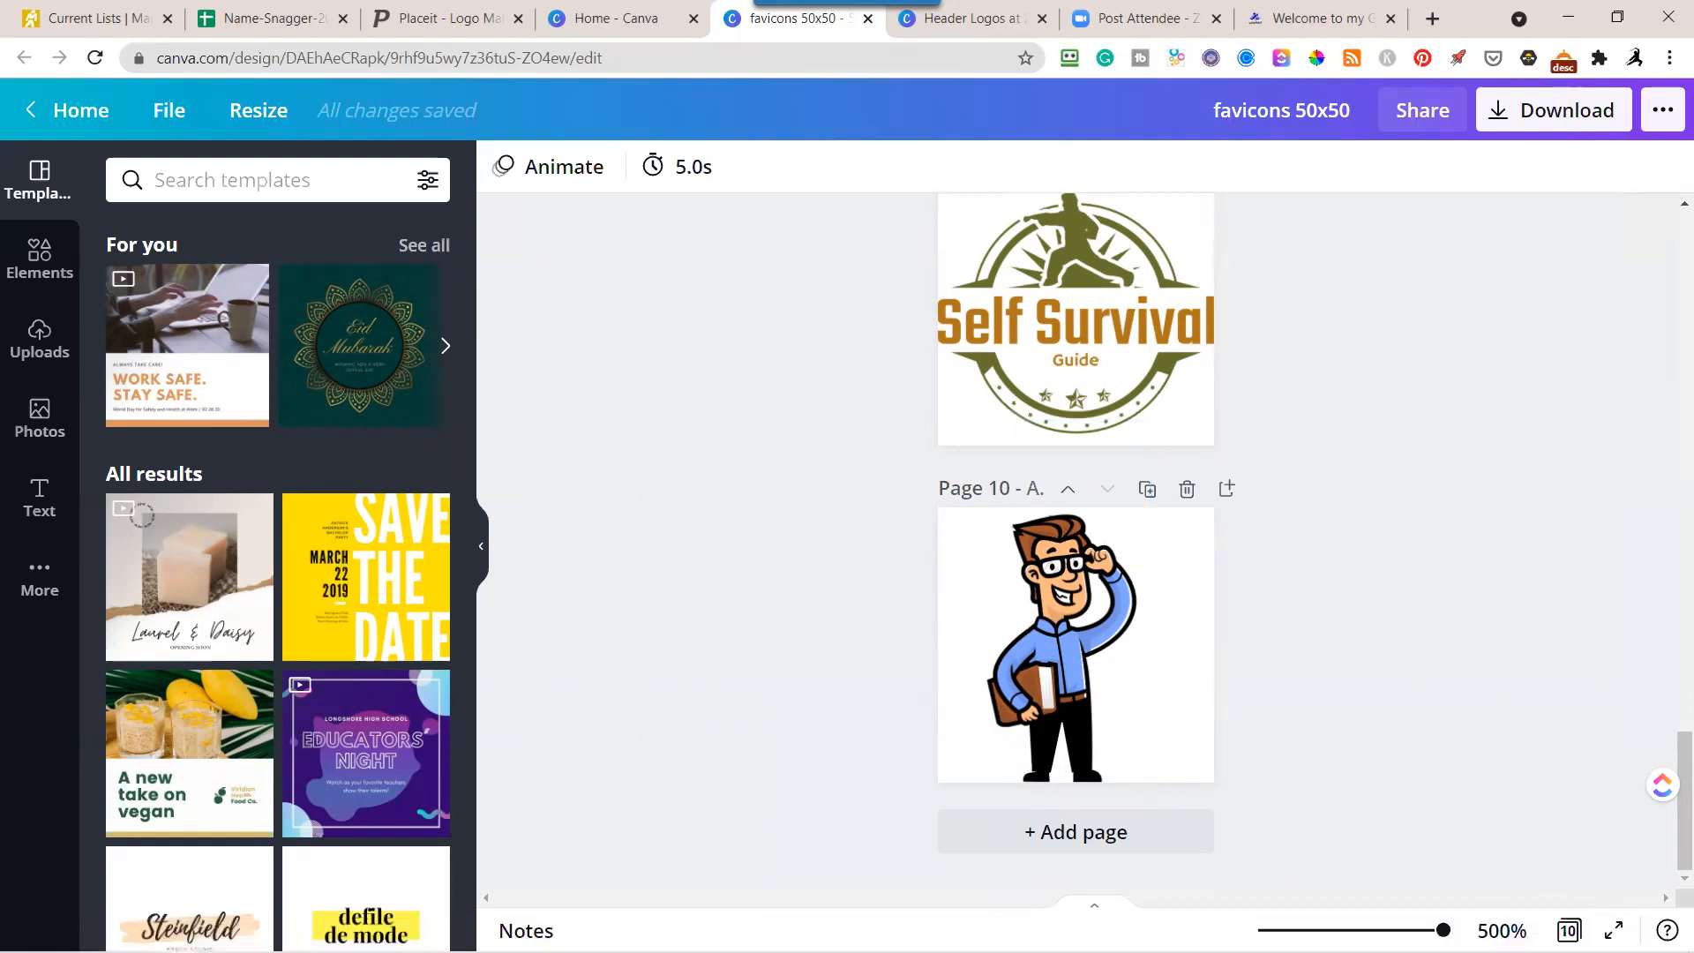
Preview the favicon pages at 100%, 75%, 50% and 25% zoom.
left_click(1502, 931)
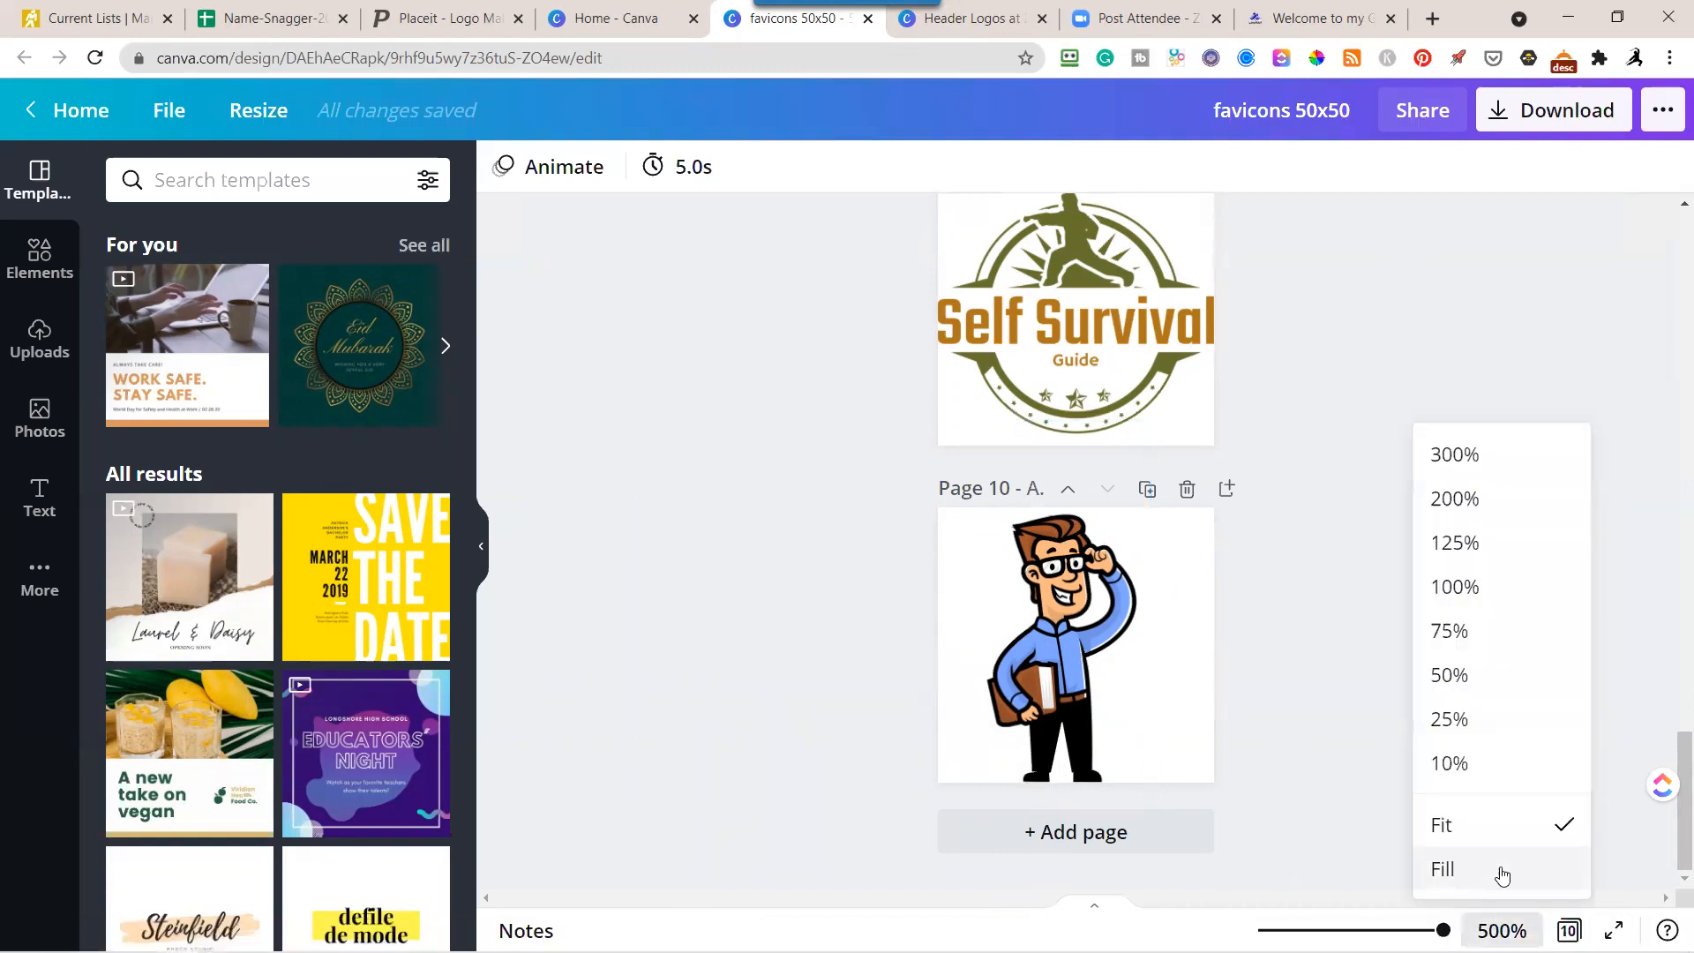
left_click(1455, 589)
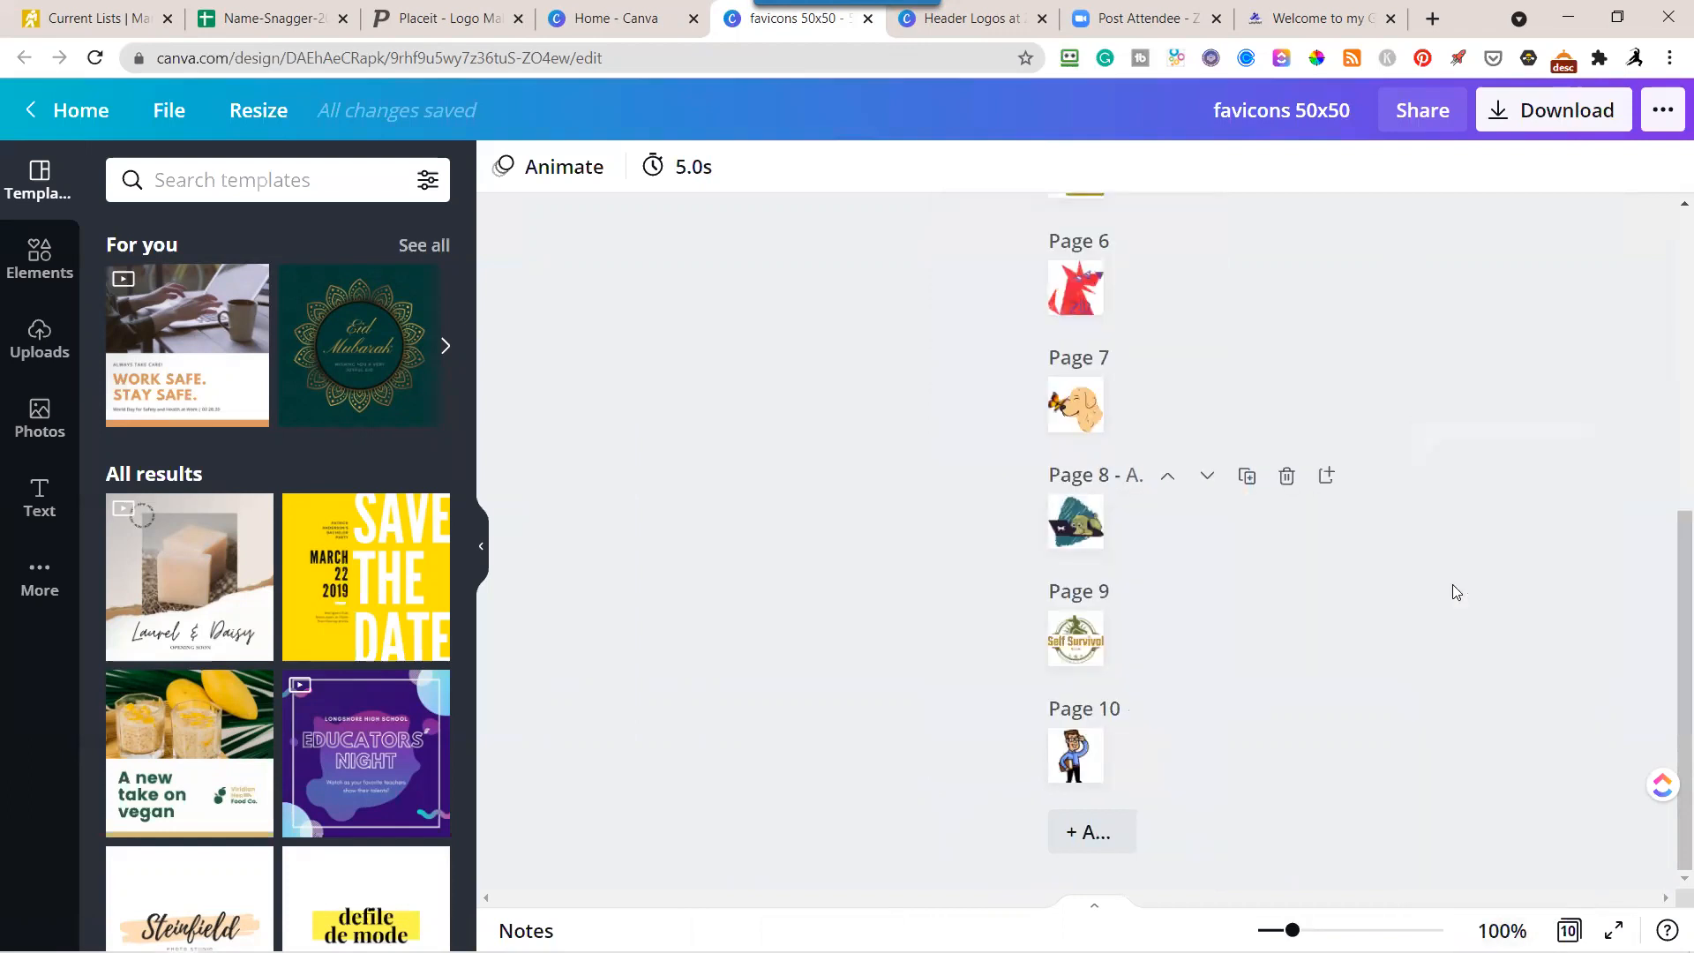
left_click(1502, 931)
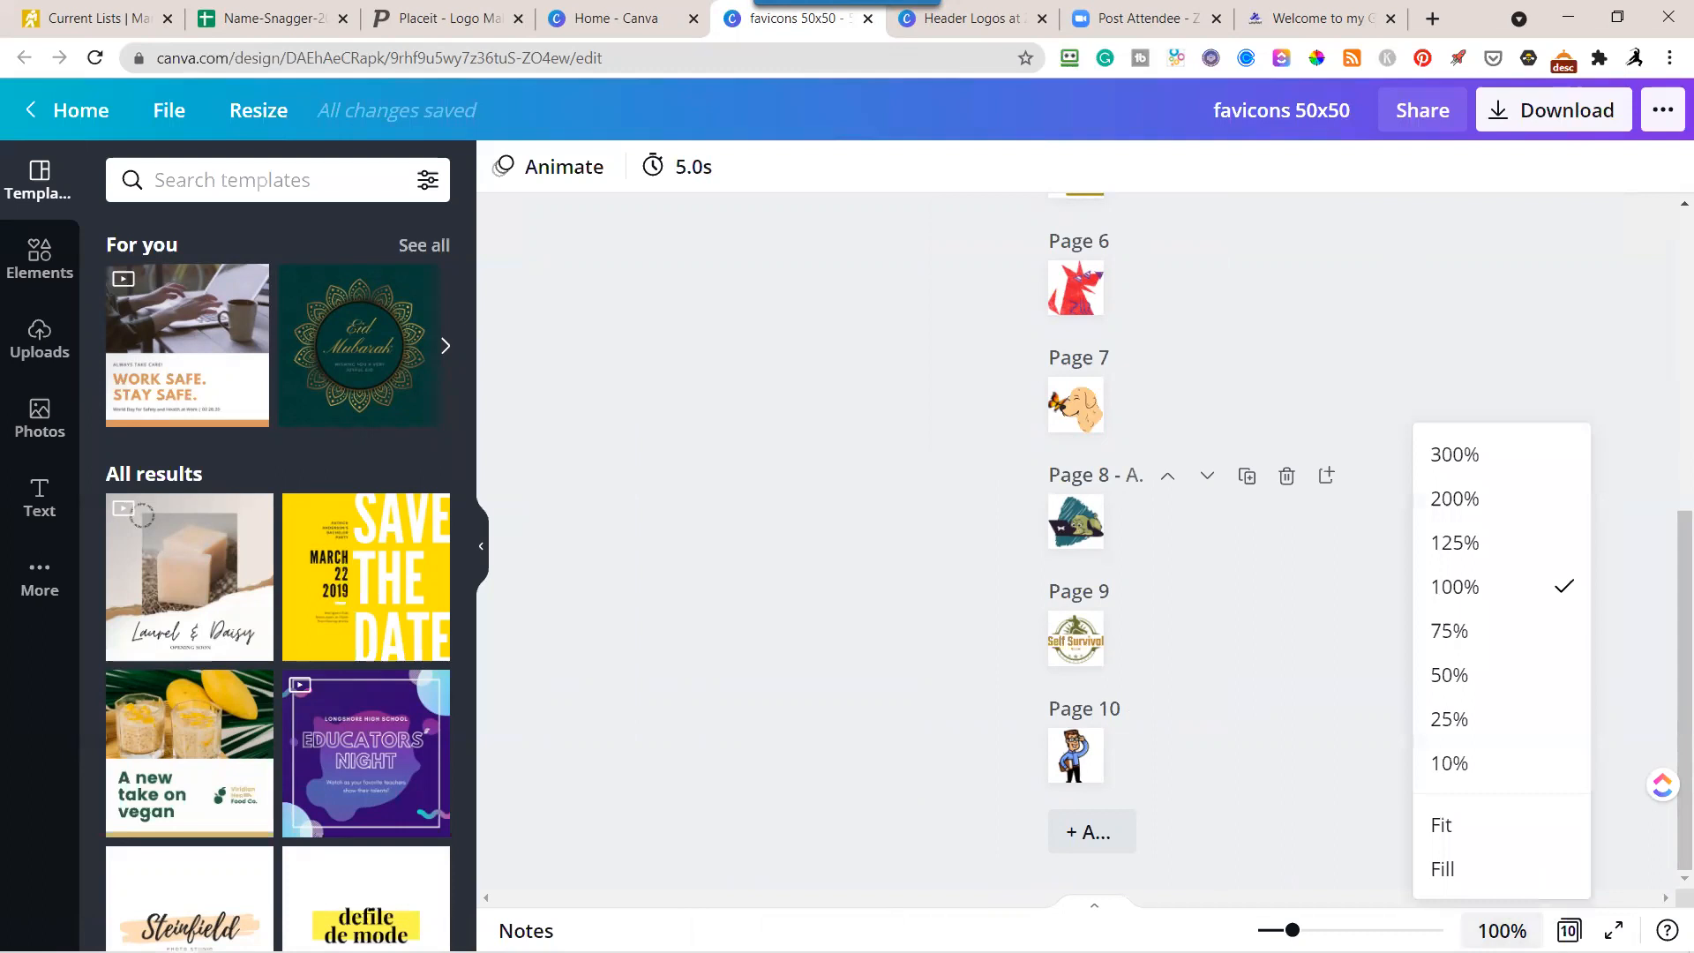
left_click(1449, 631)
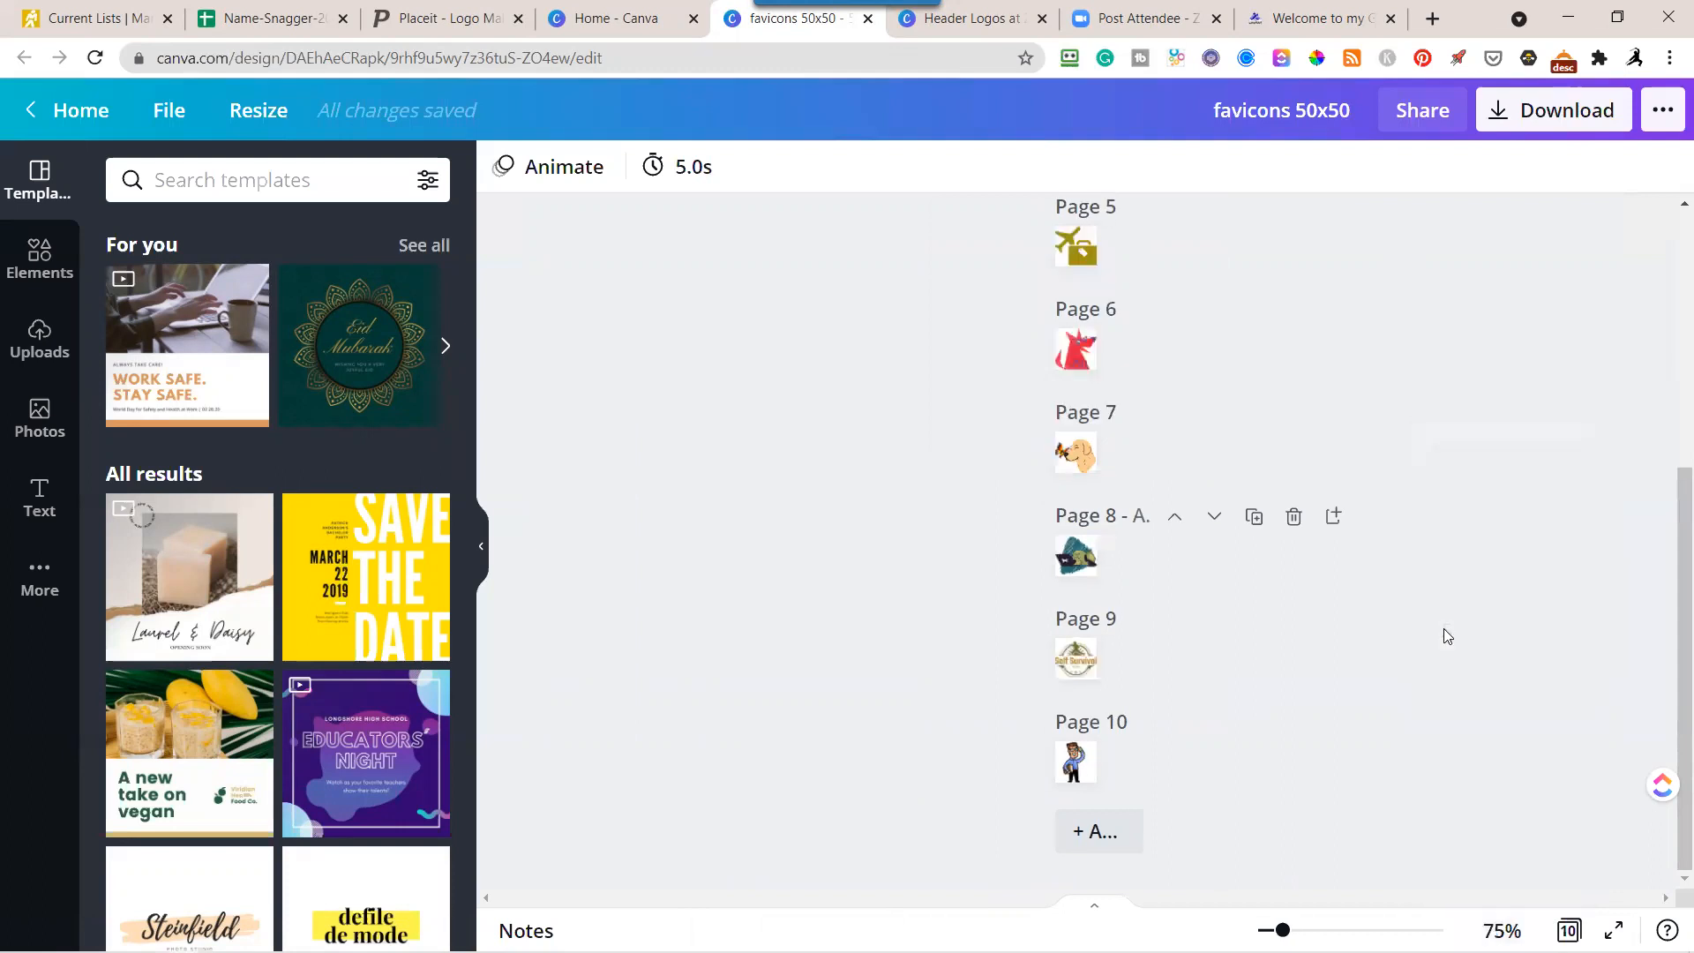
left_click(1502, 931)
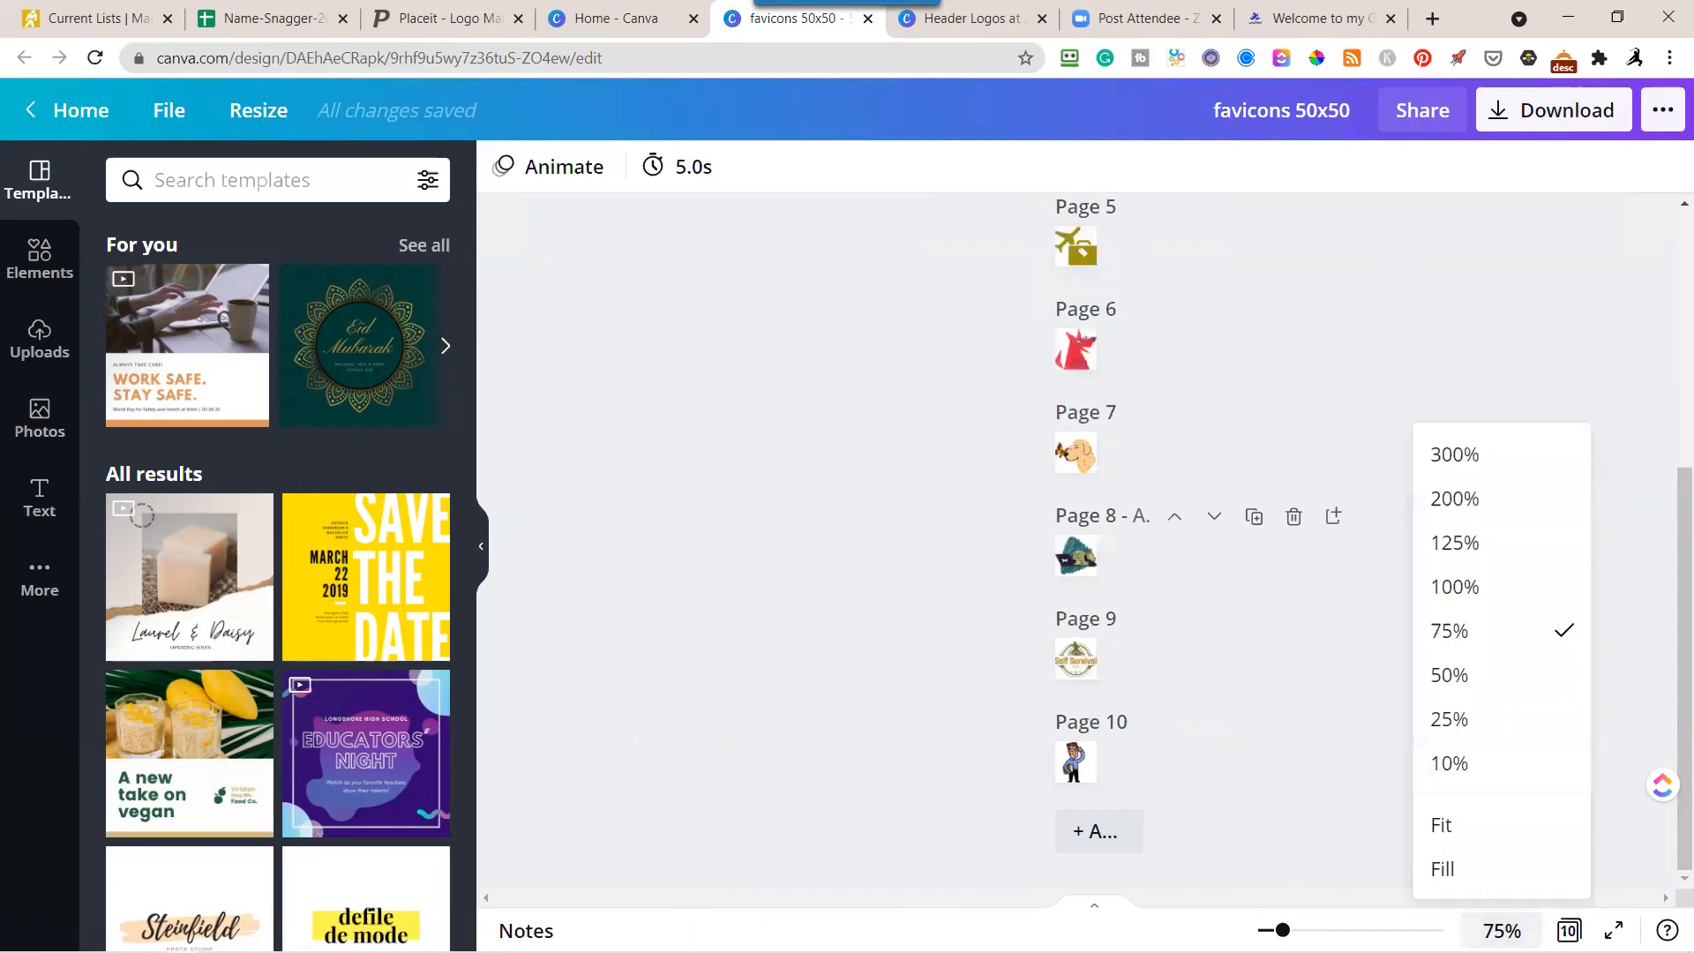
left_click(1449, 672)
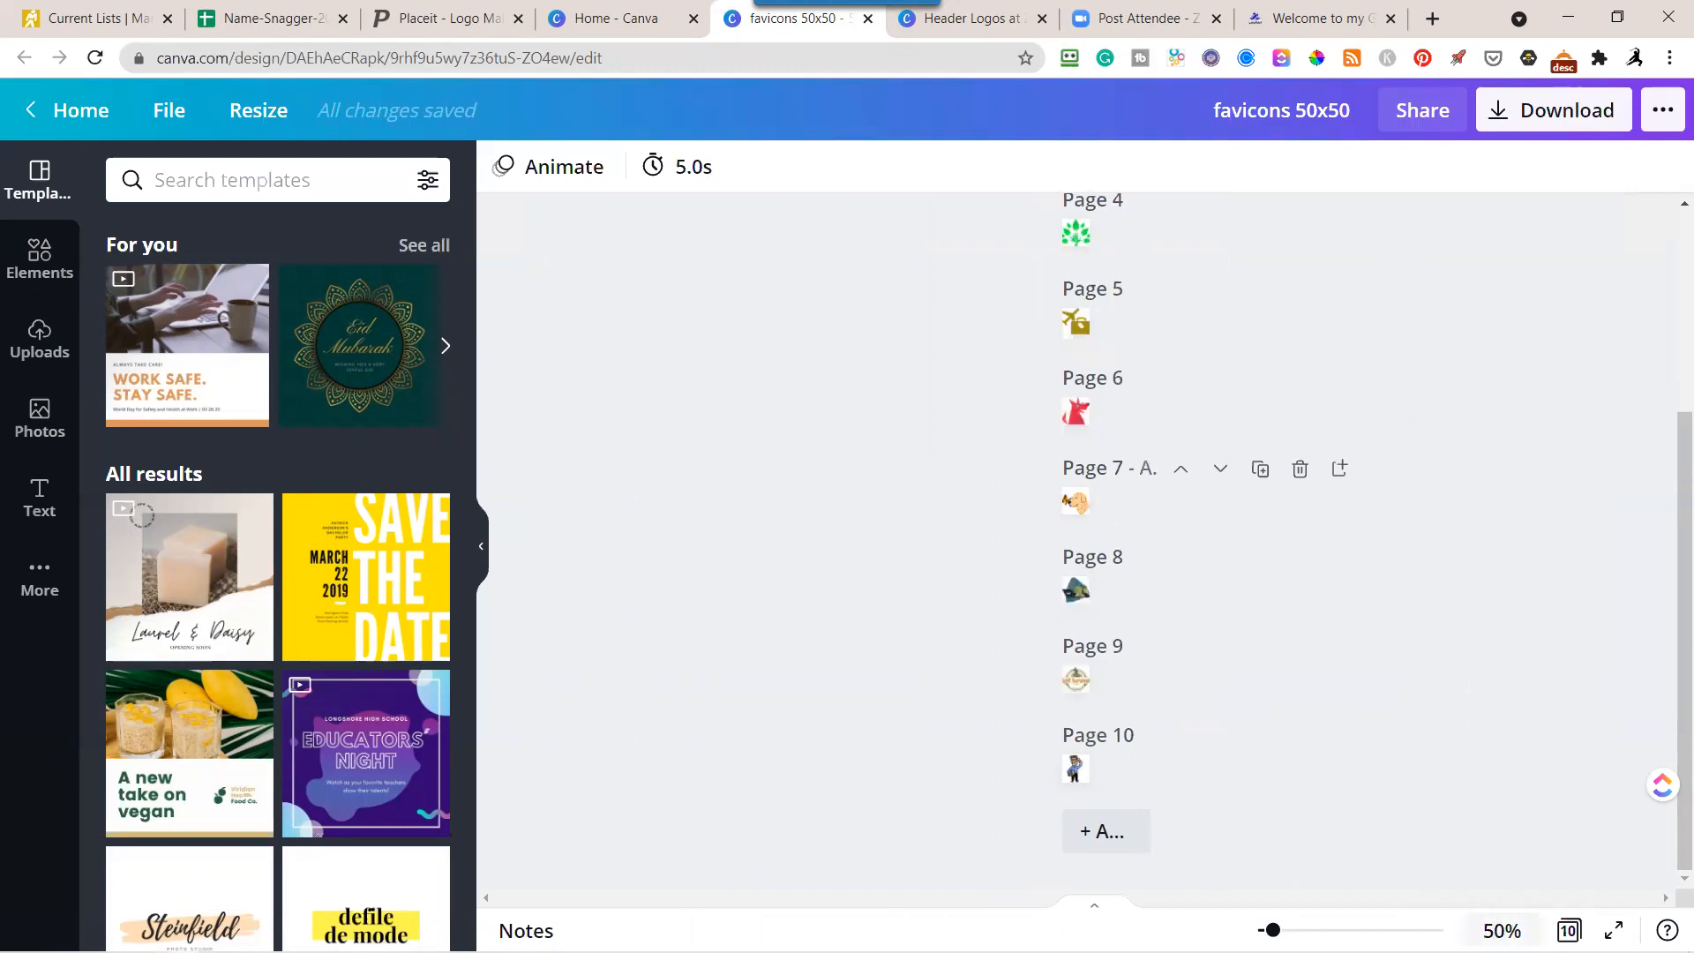
left_click(1501, 931)
left_click(1474, 719)
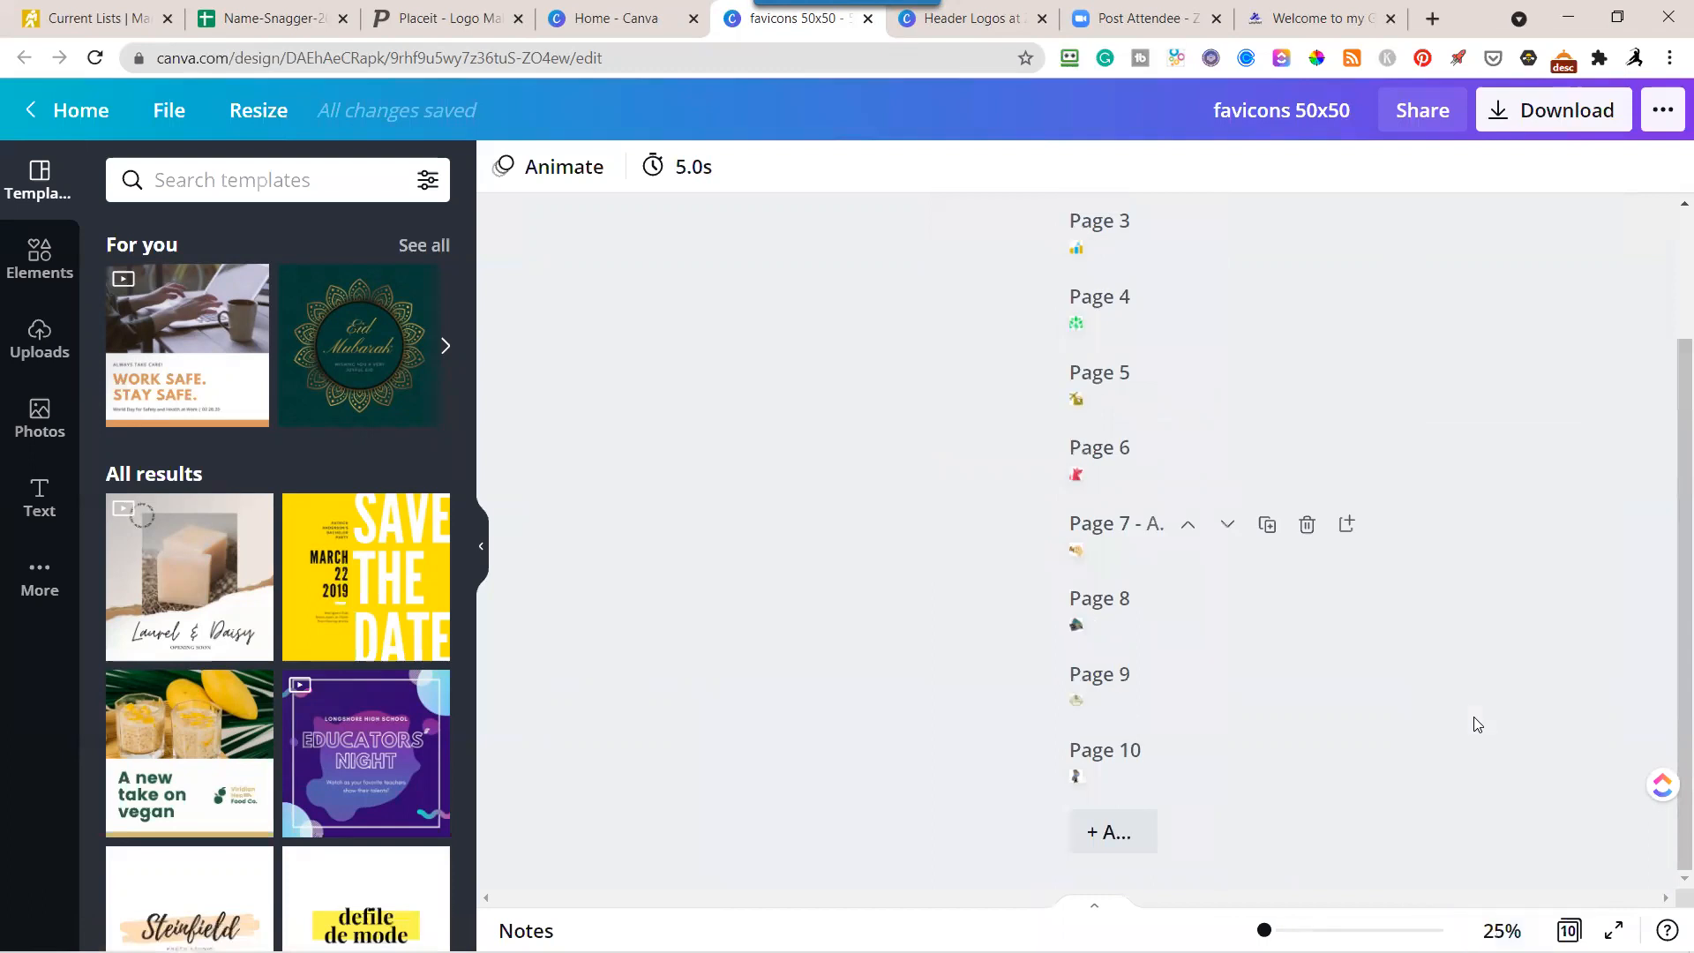
Raise the zoom gradually to 49% and examine how recognizable each favicon is at small size.
left_click_drag(1264, 930, 1267, 930)
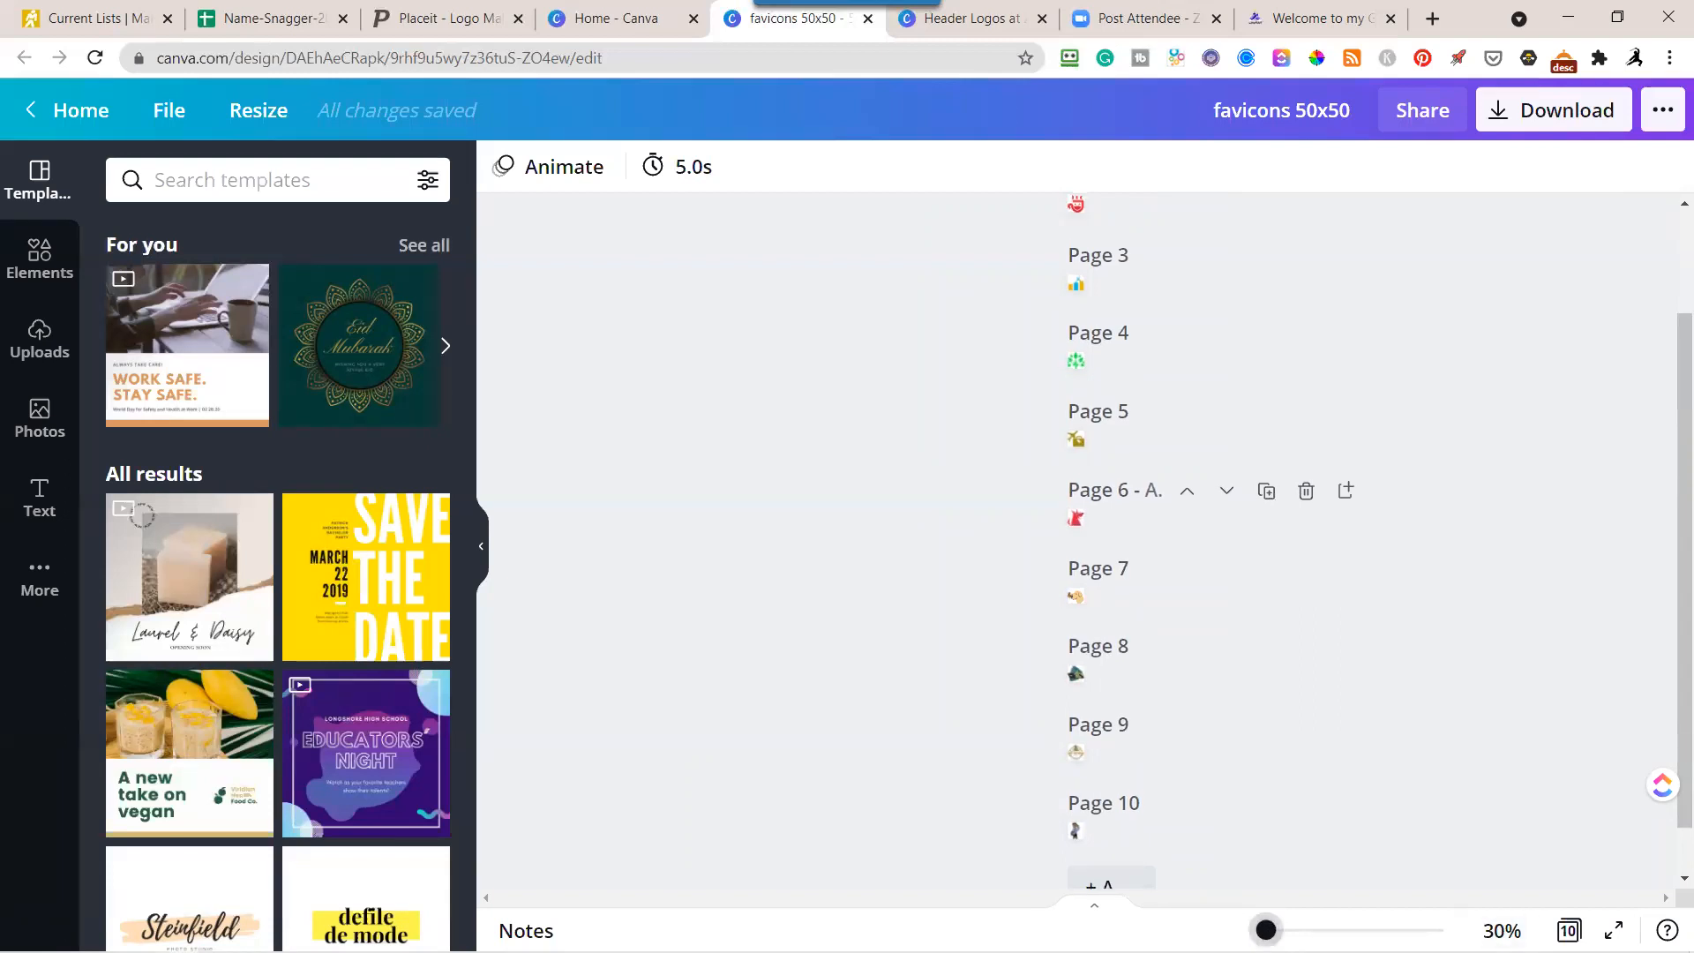
left_click_drag(1266, 930, 1269, 930)
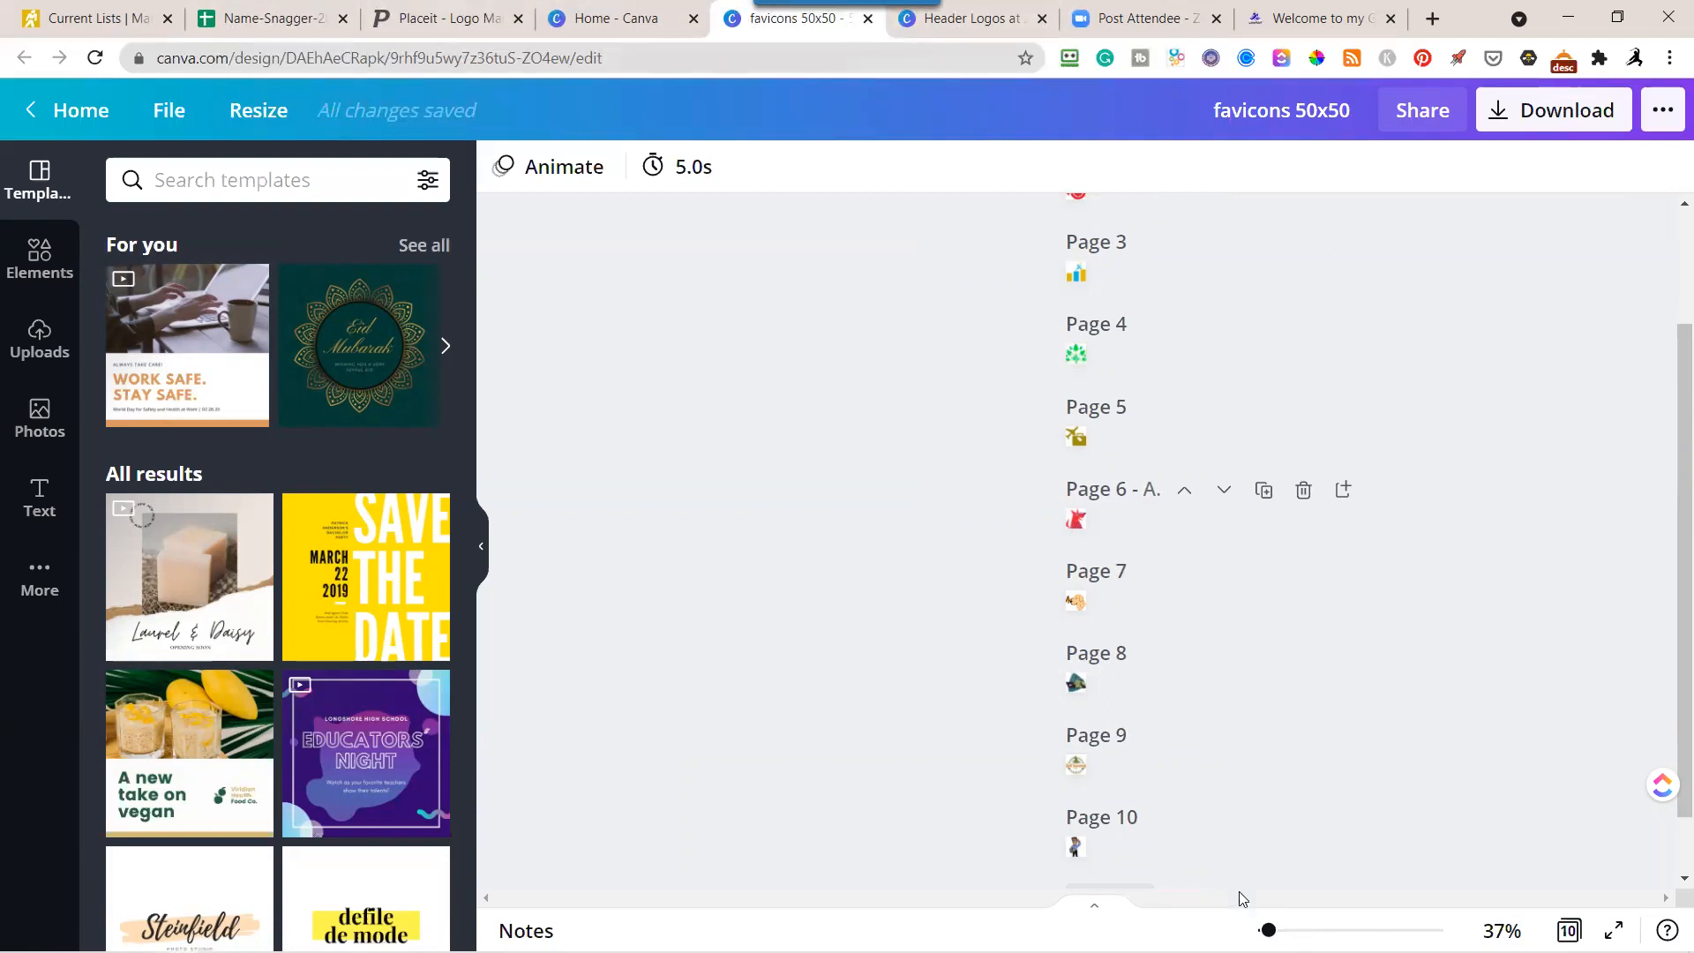
left_click_drag(1268, 930, 1271, 930)
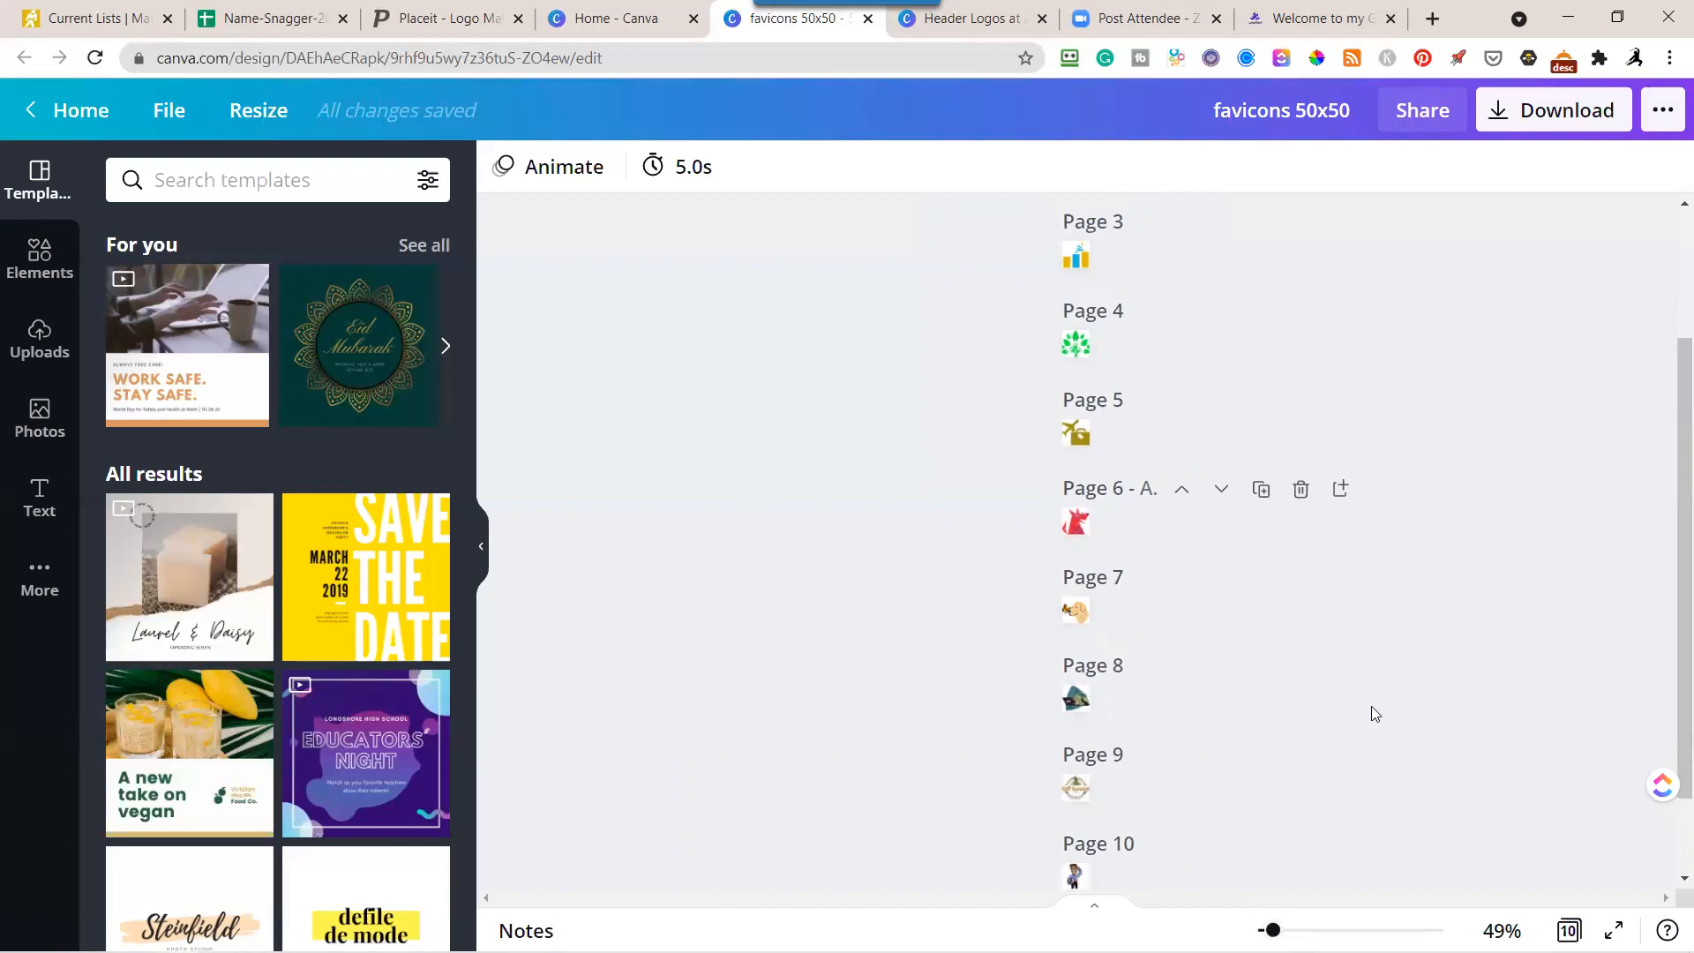
scroll(1371, 713, "up", 2)
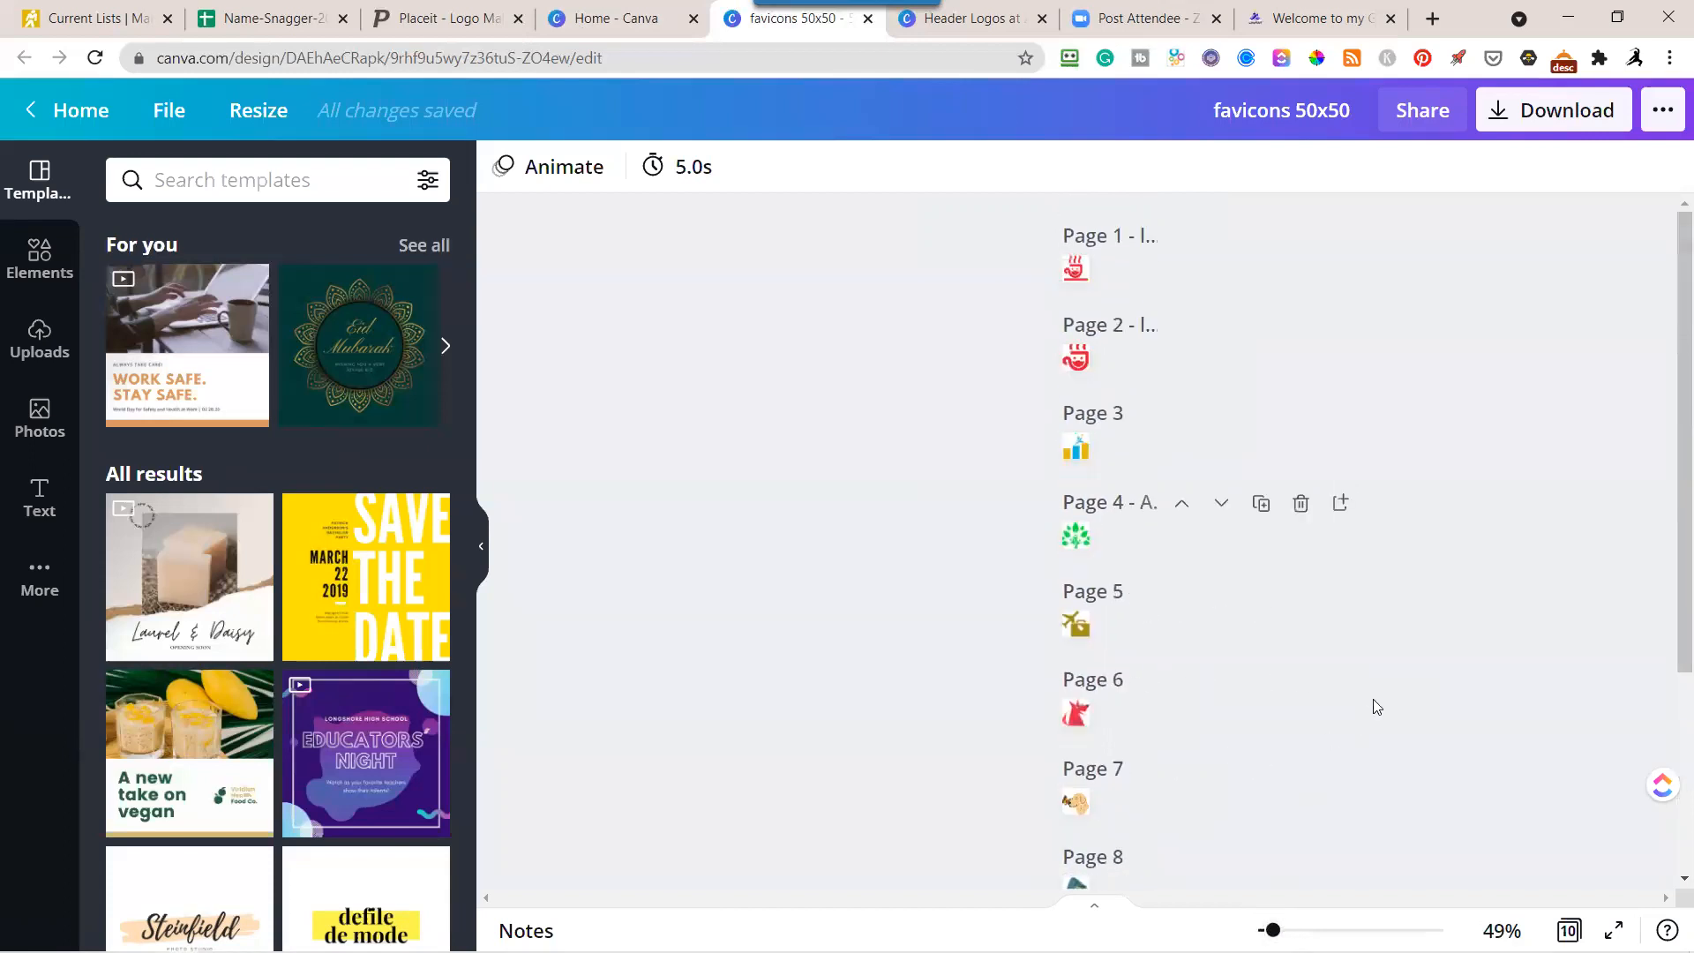
scroll(1373, 701, "down", 3)
left_click(1075, 680)
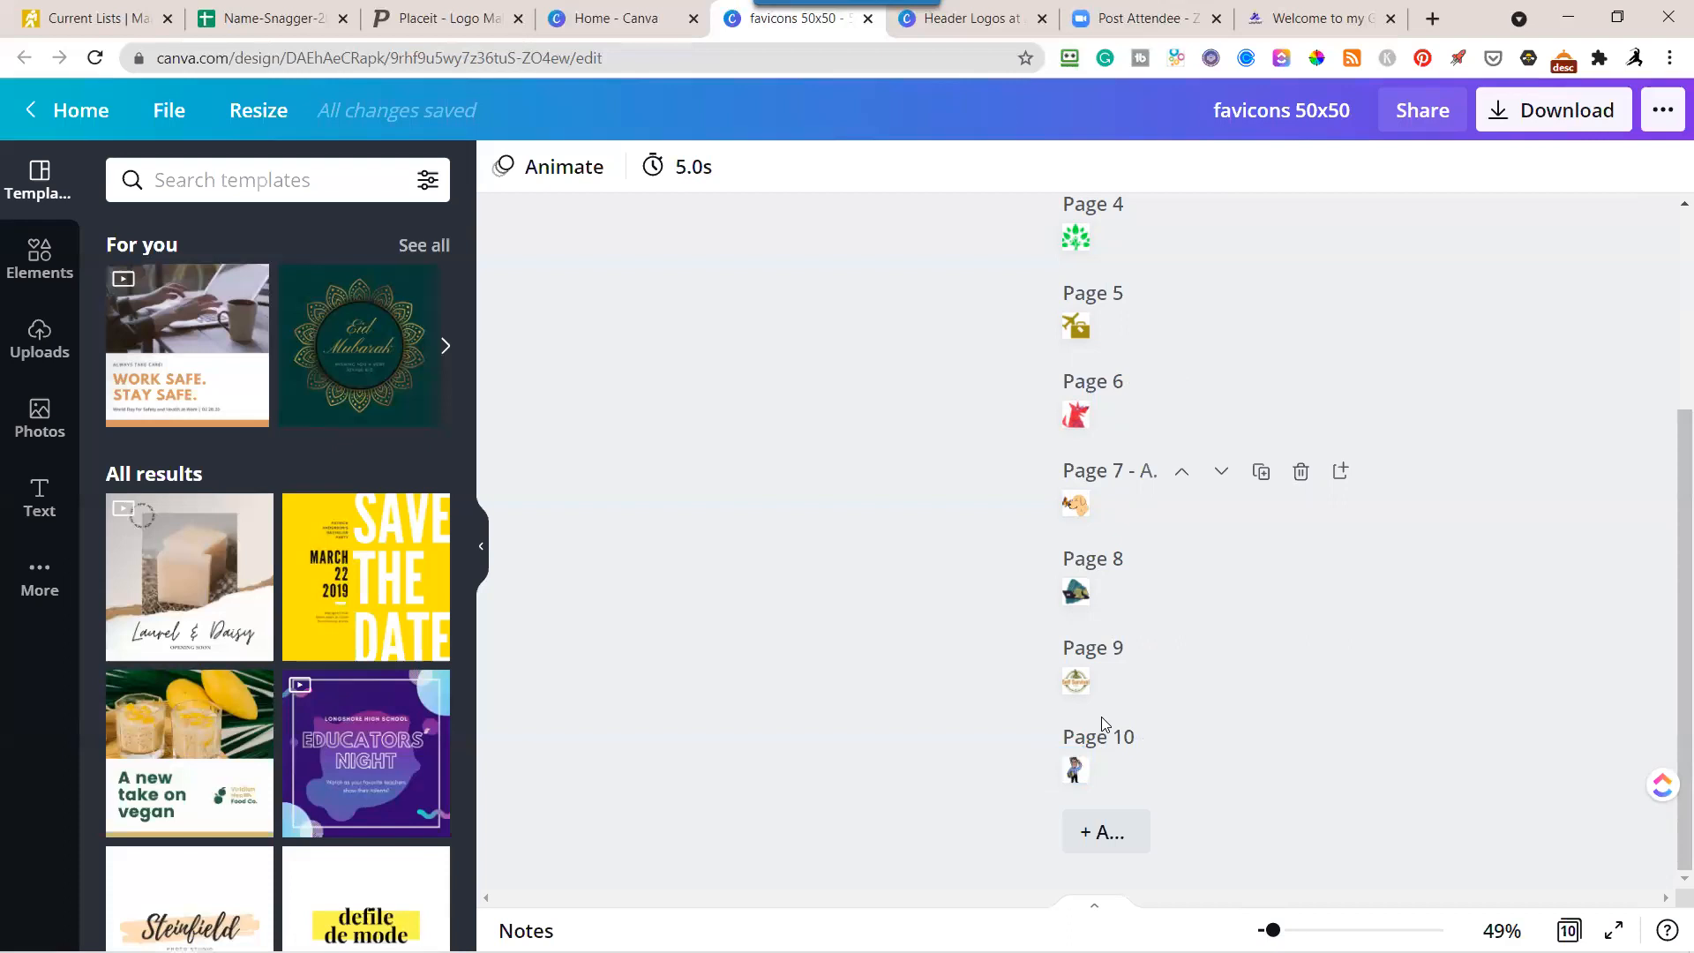
scroll(1121, 563, "up", 3)
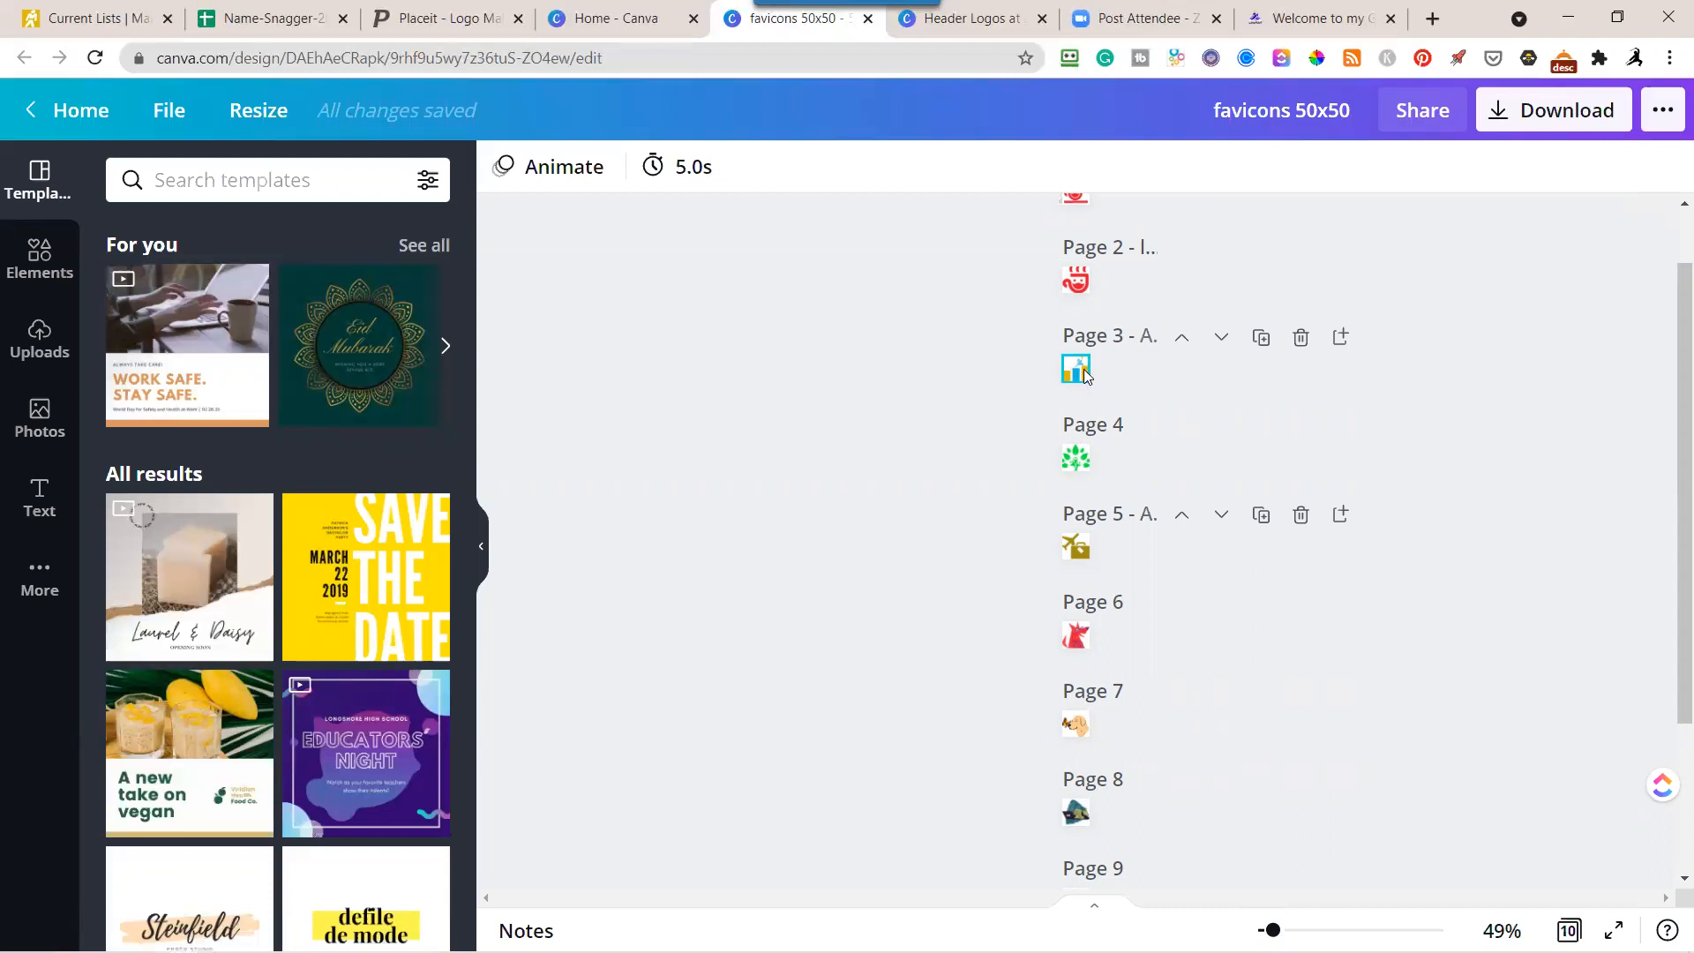
scroll(1216, 492, "up", 1)
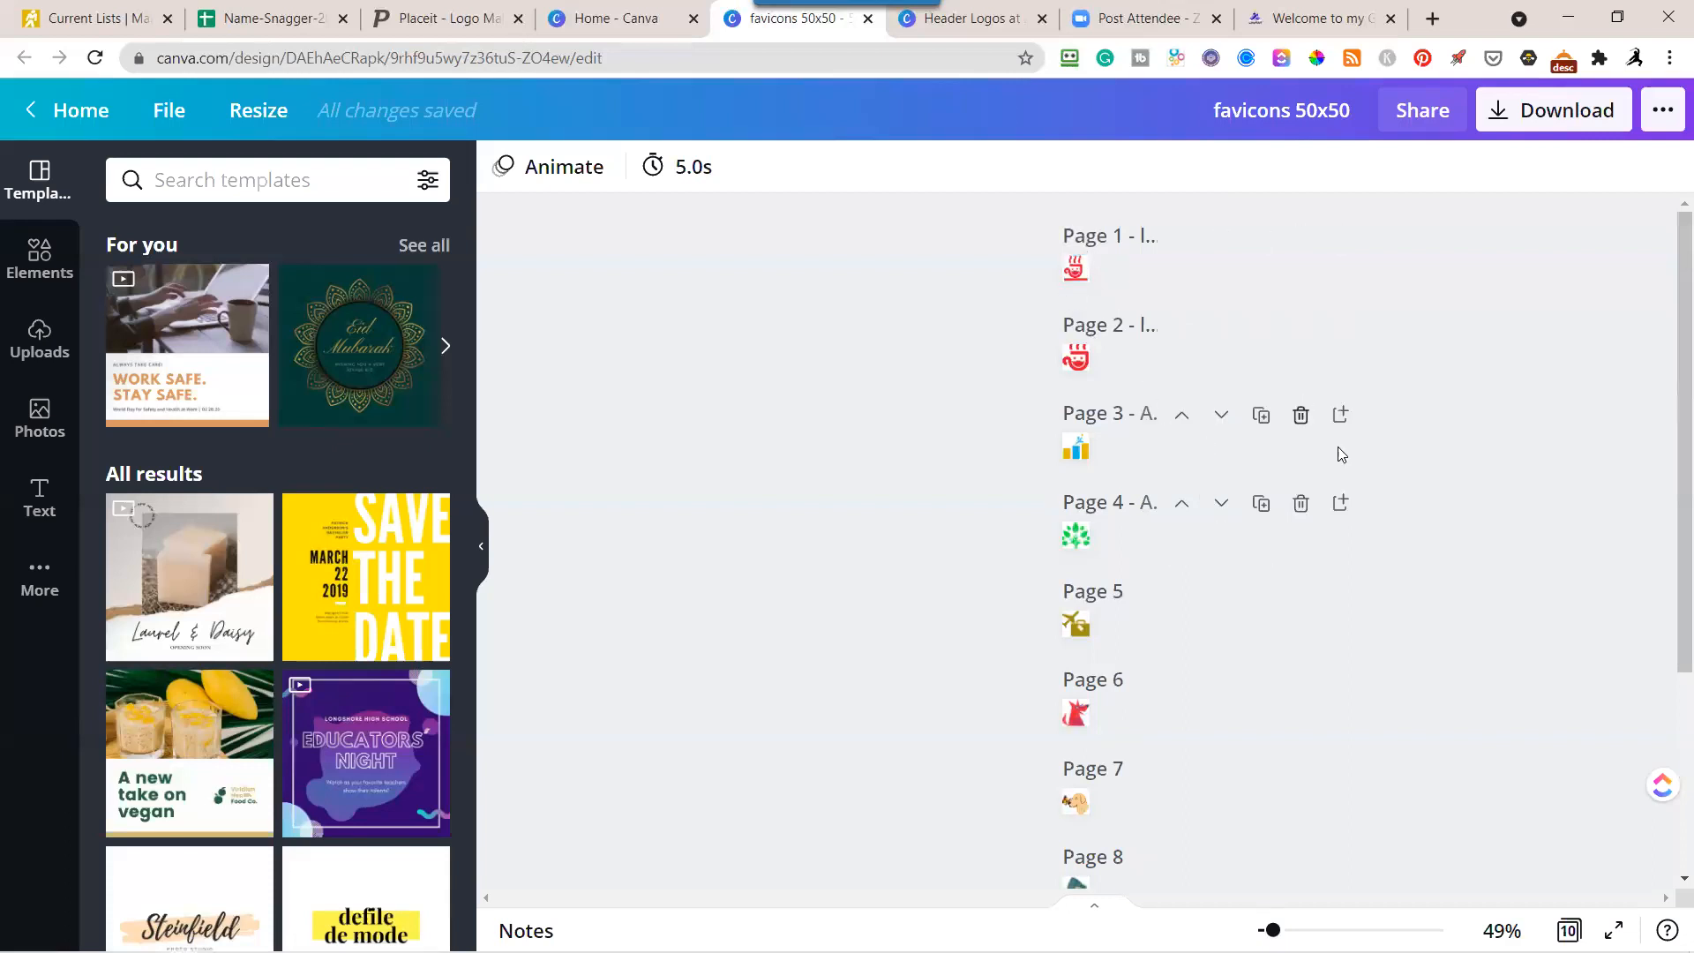
scroll(1486, 437, "down", 4)
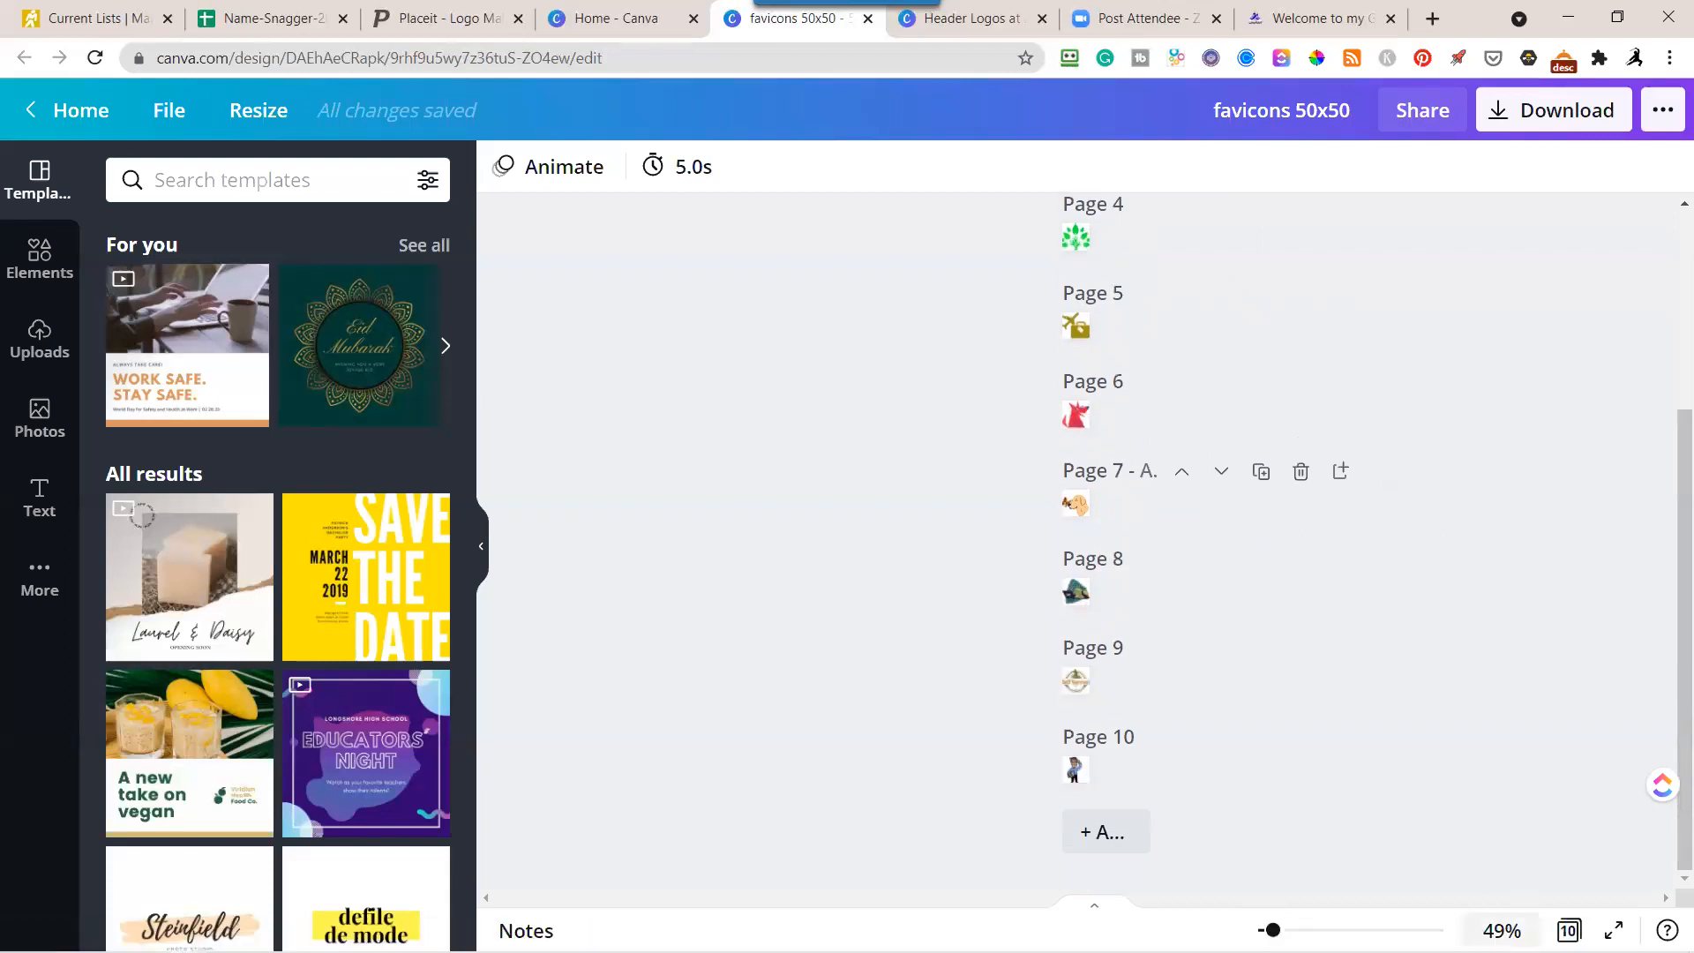
Set the zoom to 300%, show the uploaded images, and add a blank page 11 at the end of the favicon design.
left_click(1502, 931)
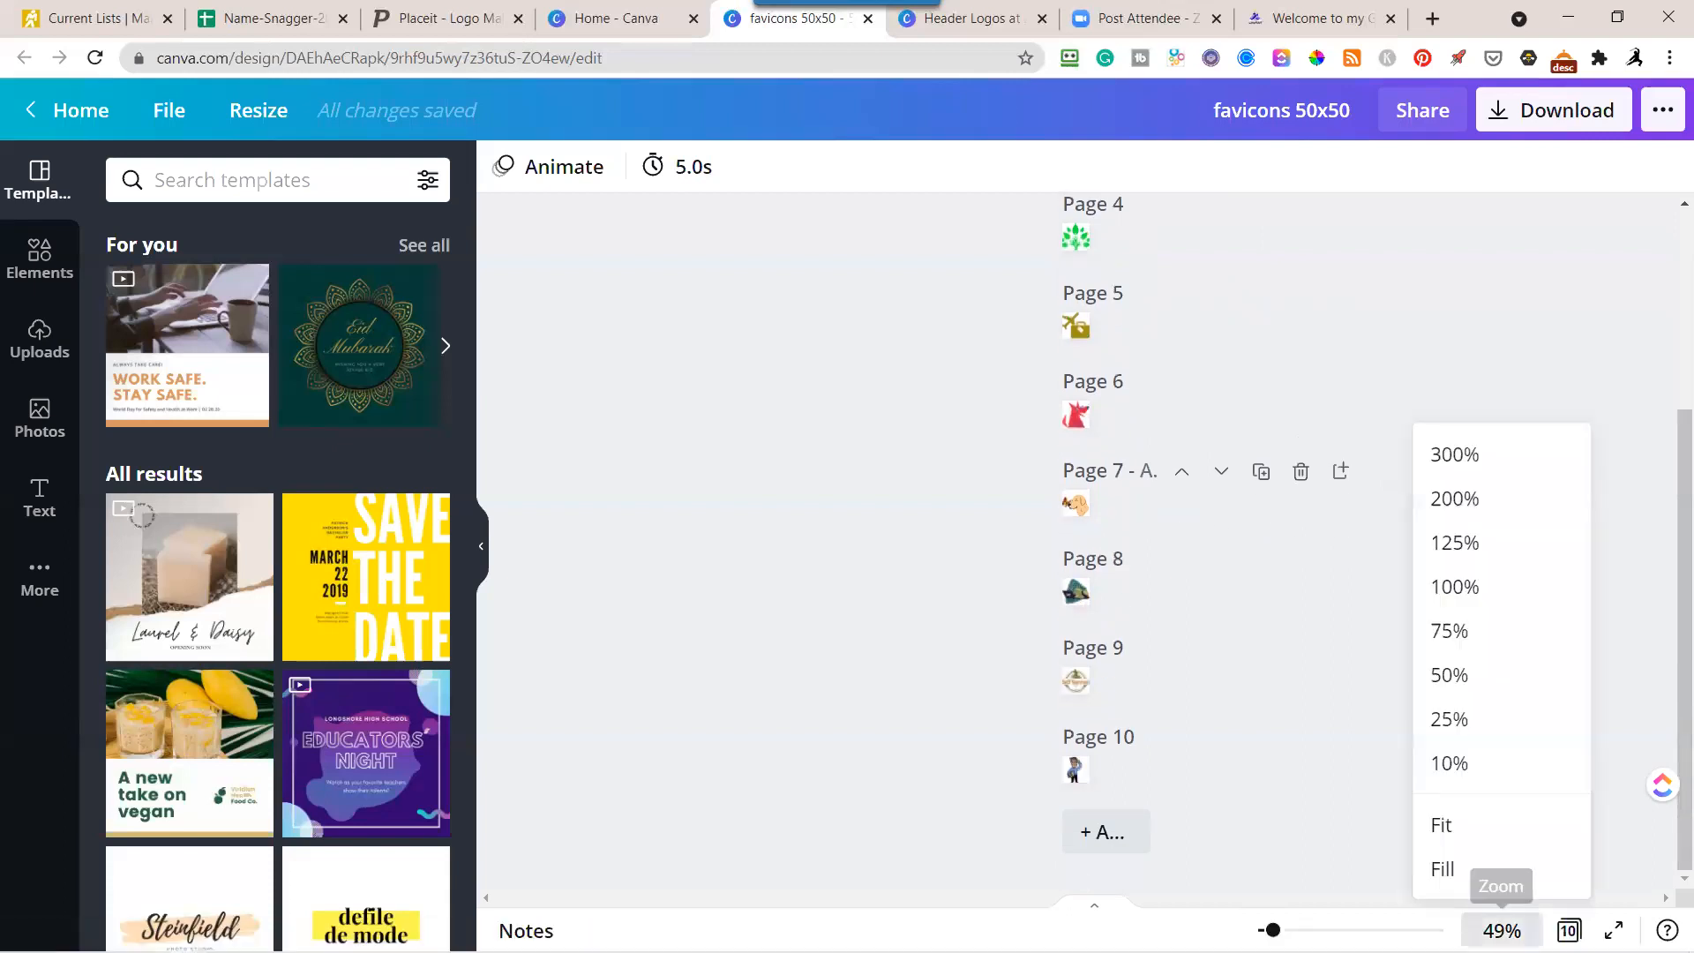
left_click(1458, 457)
scroll(1341, 530, "down", 5)
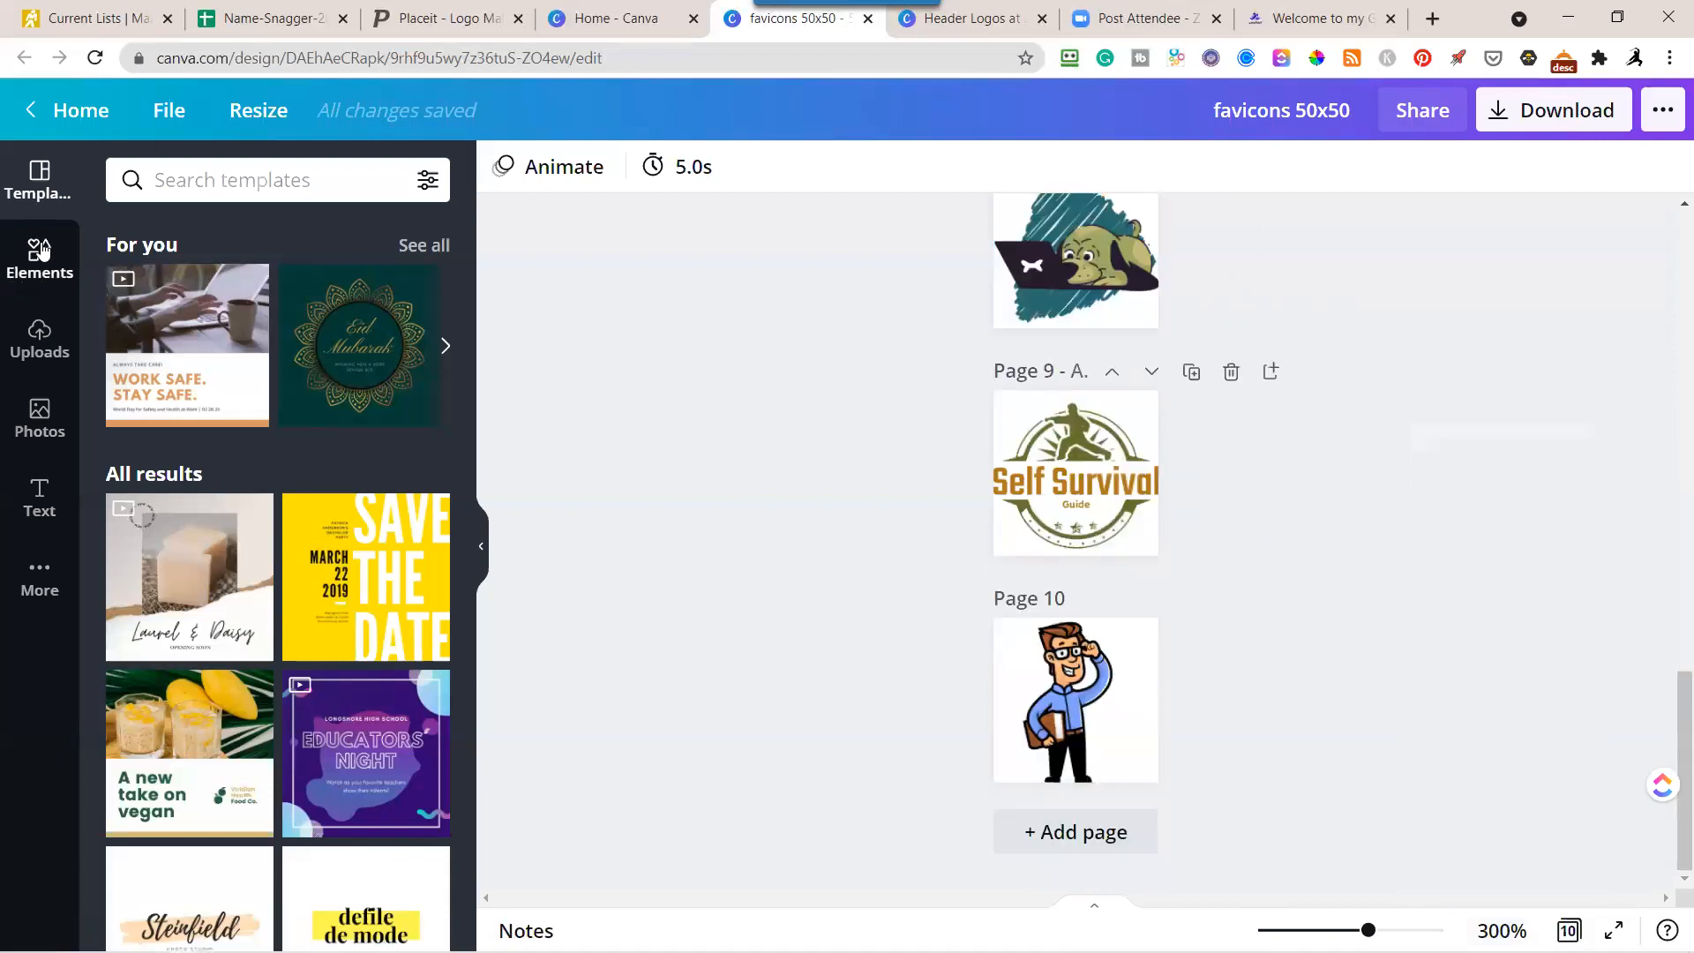
left_click(44, 333)
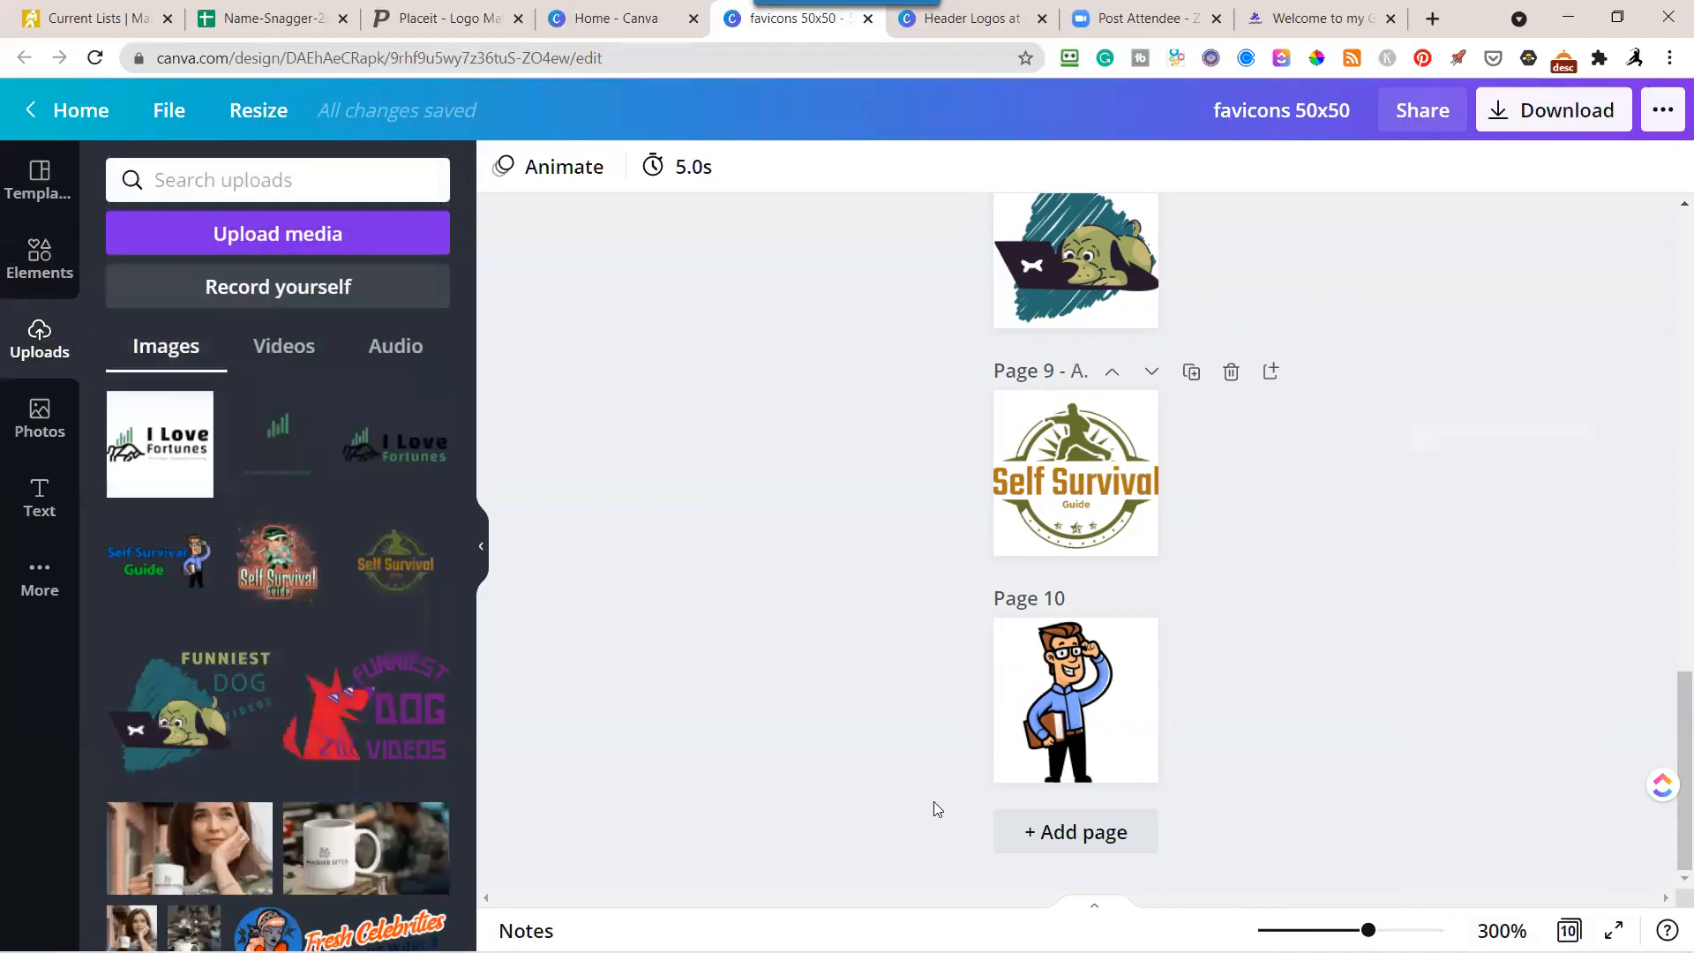
left_click(1047, 845)
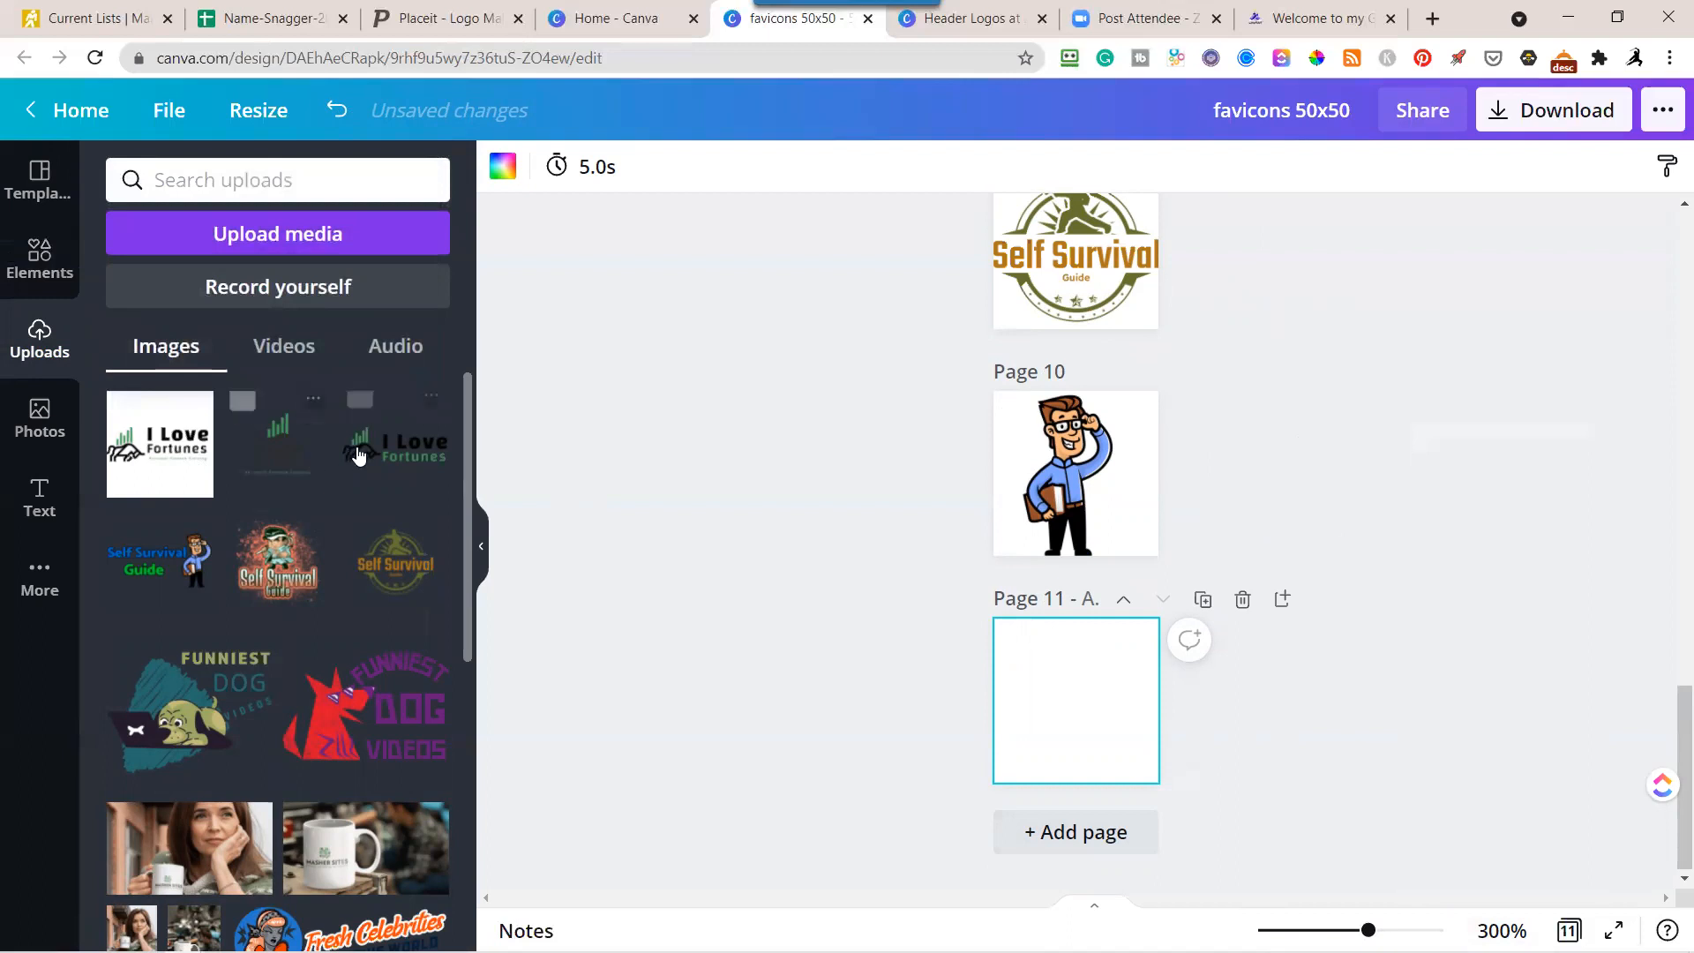
Place the uploaded transparent, tagline-free I Love Fortunes logo on page 11, enlarge it slightly, and align it with the page's bottom edge.
left_click_drag(369, 462, 1050, 701)
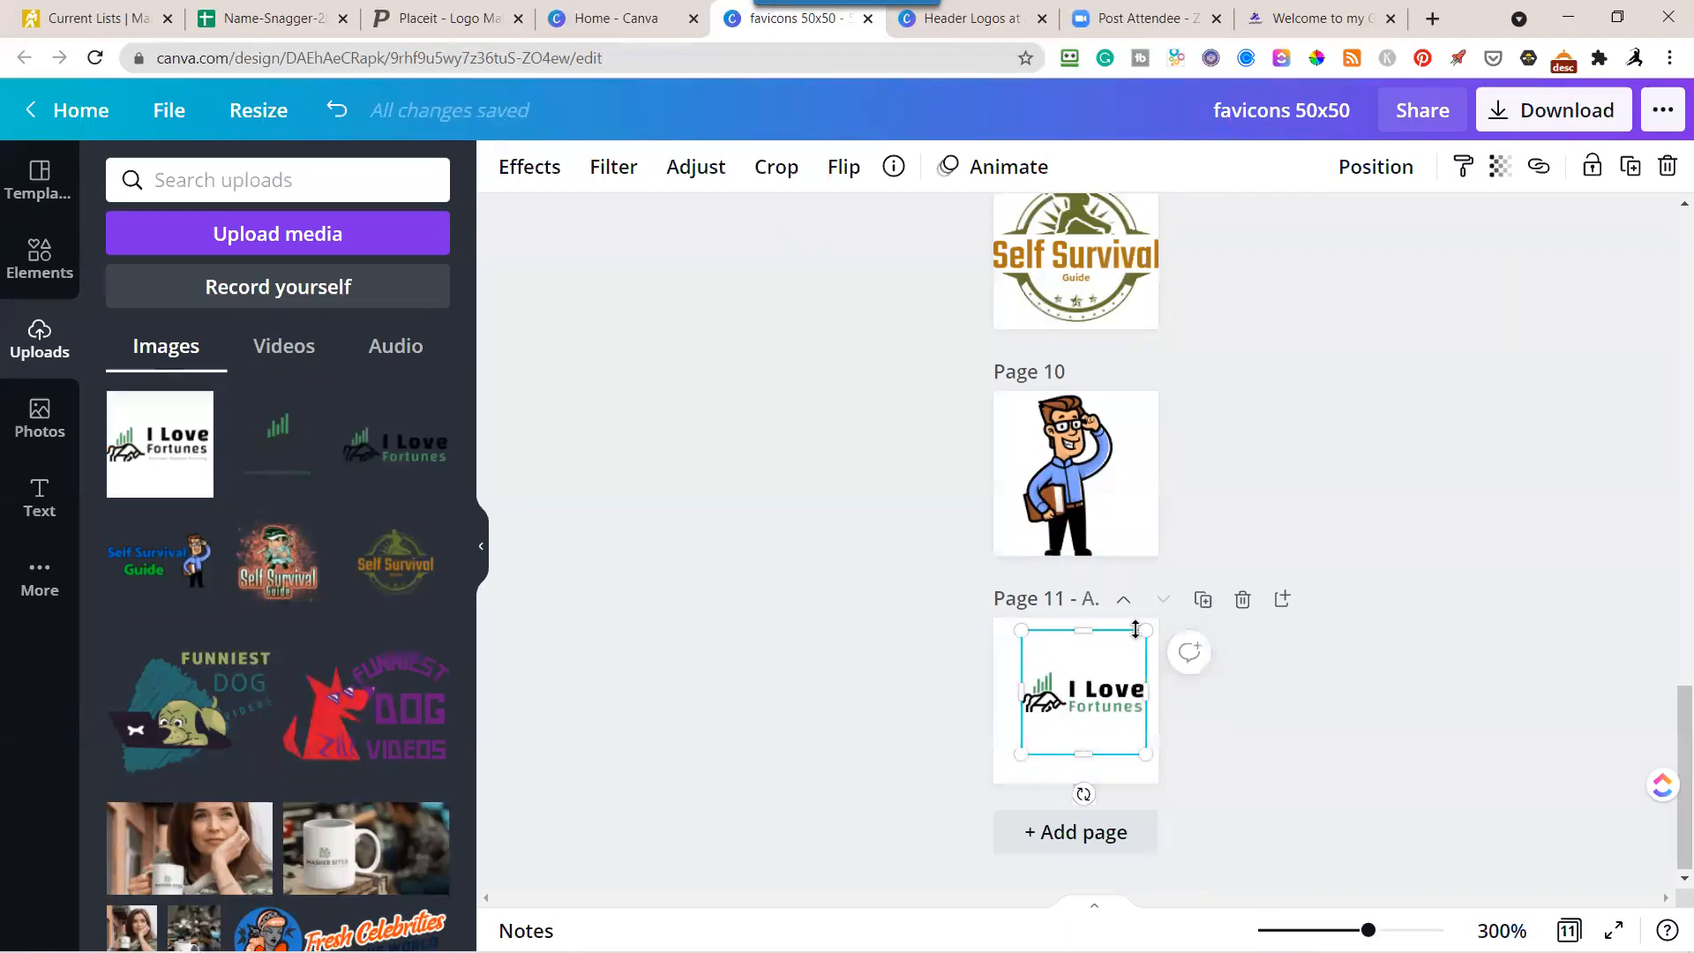
left_click_drag(1145, 753, 1205, 791)
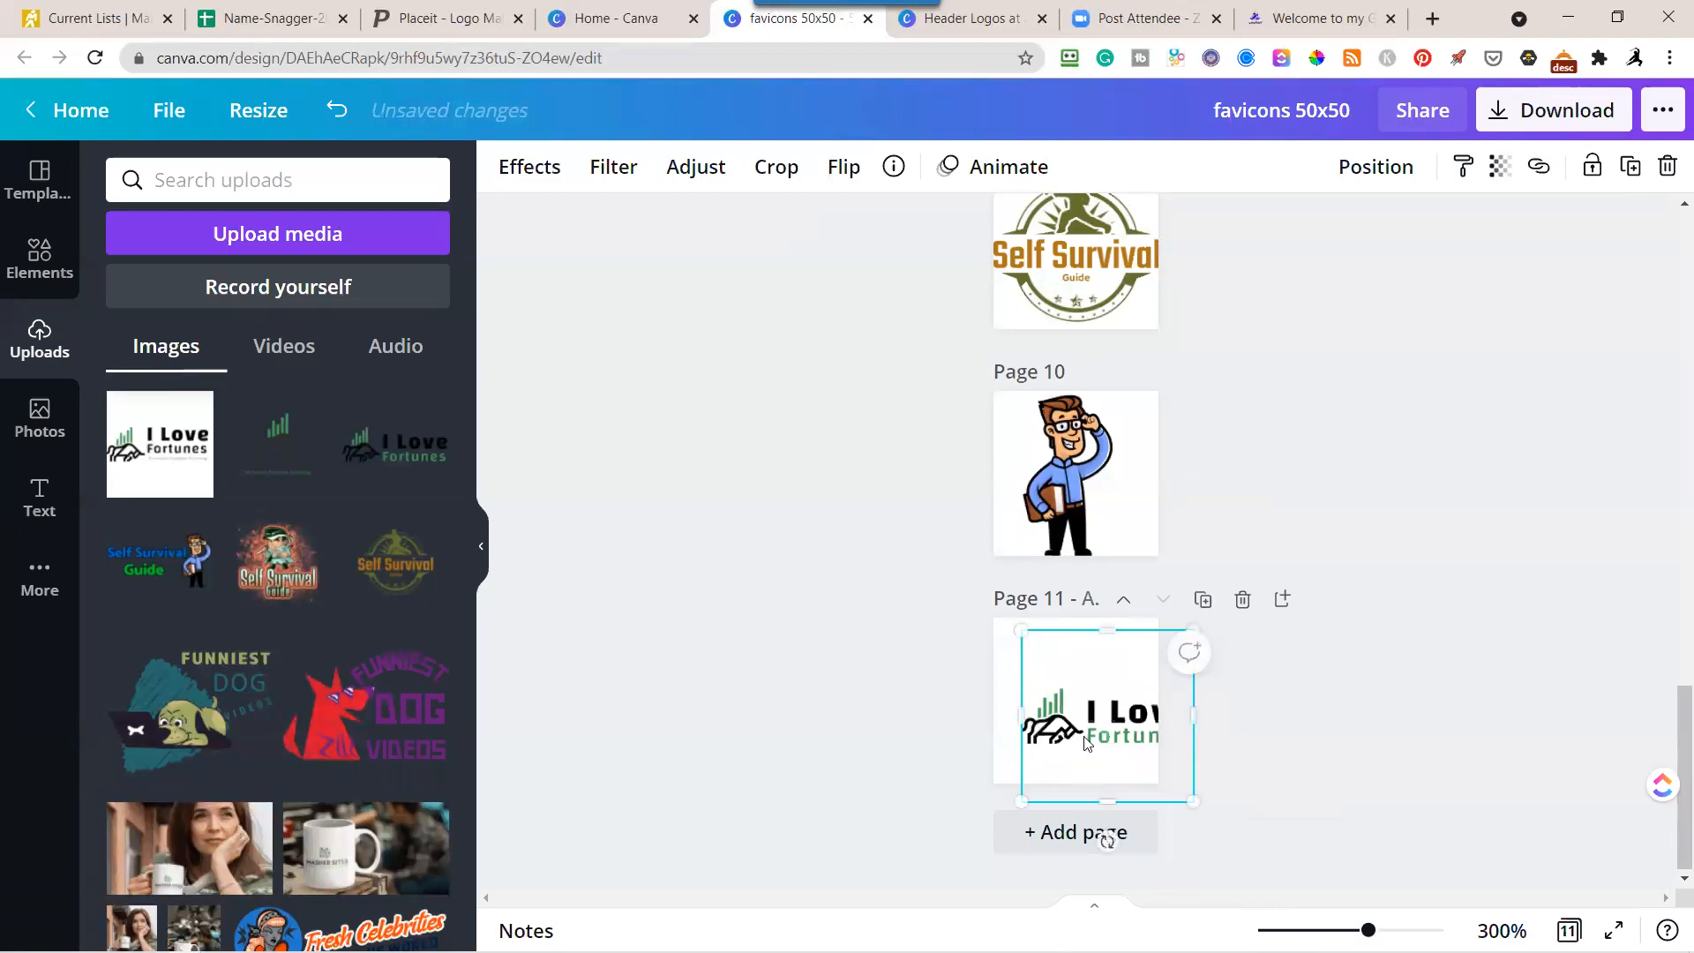
mouse_move(1092, 741)
left_mouse_down()
mouse_move(1066, 706)
mouse_move(1081, 723)
left_mouse_up()
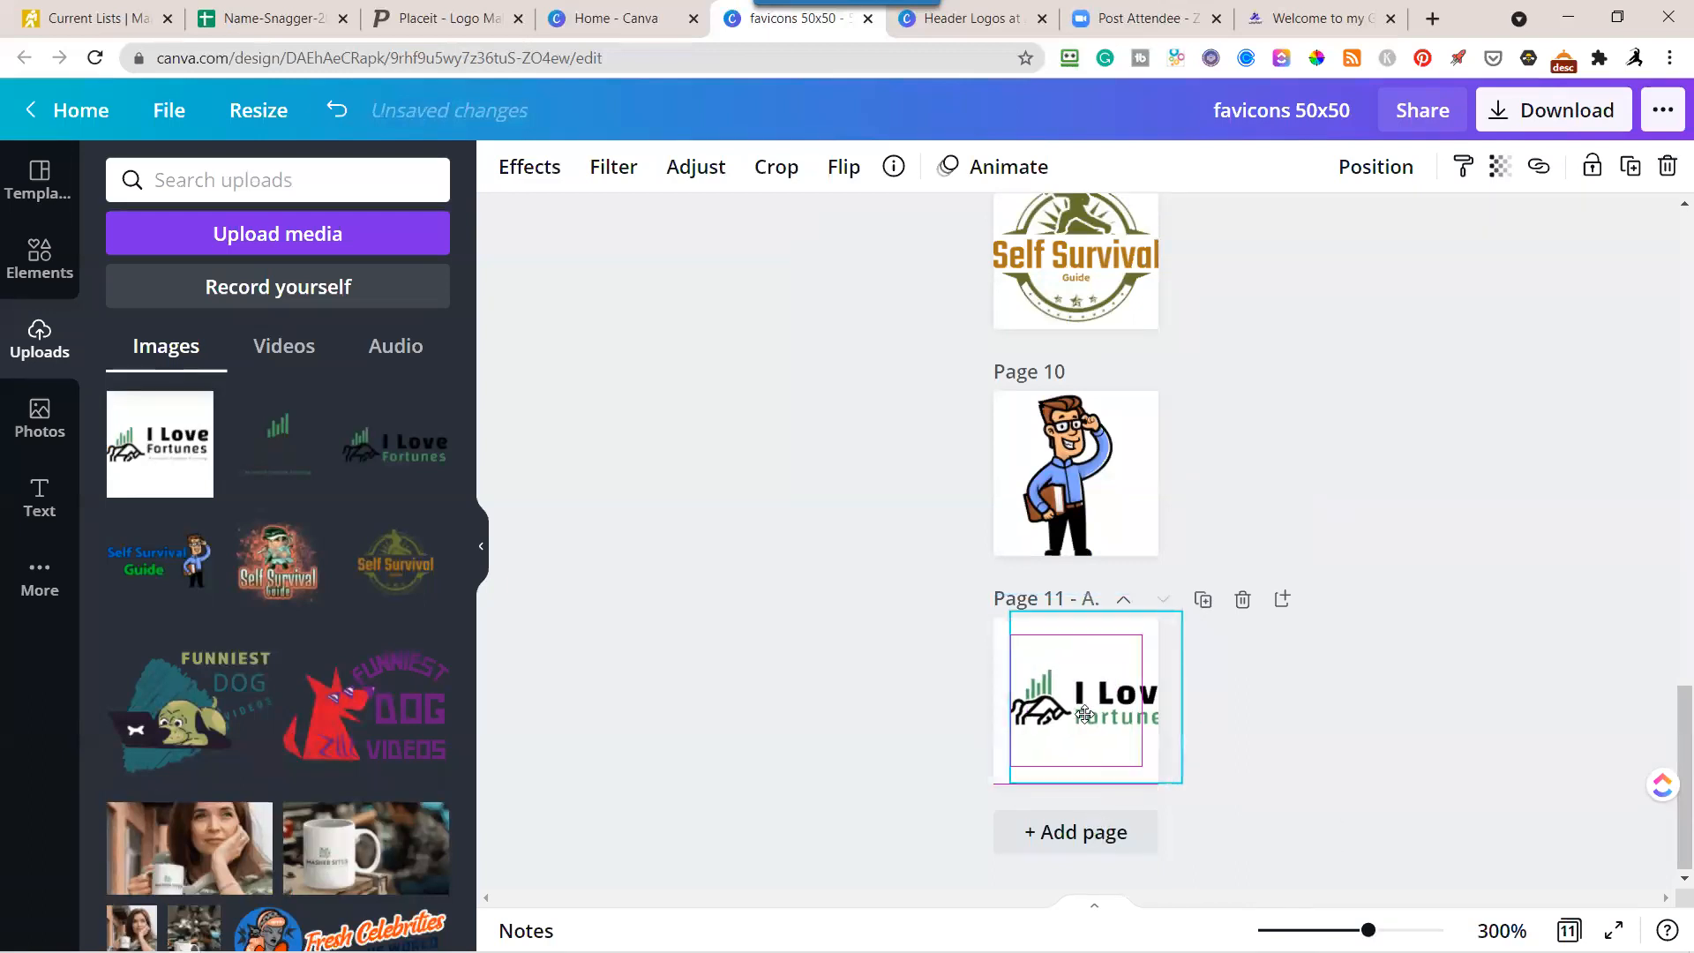
Crop the logo on page 11 down to just the bull and bar-chart symbol, excluding the "I Love Fortunes" text.
left_click(773, 169)
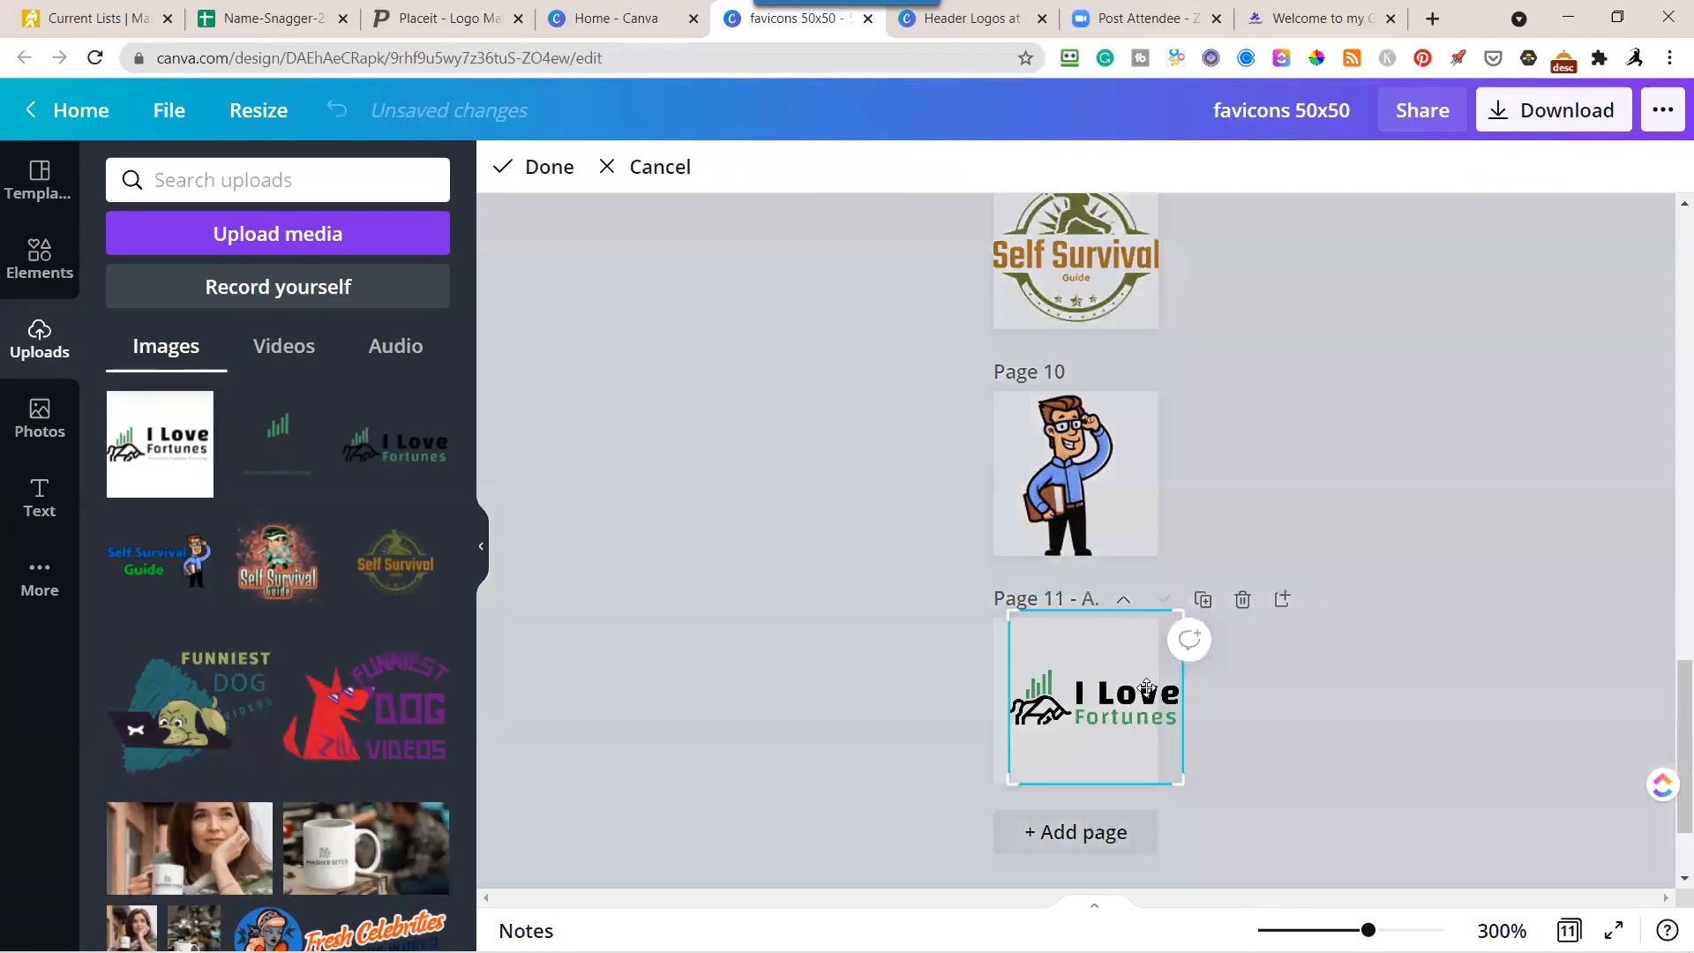
left_click_drag(1182, 612, 1074, 669)
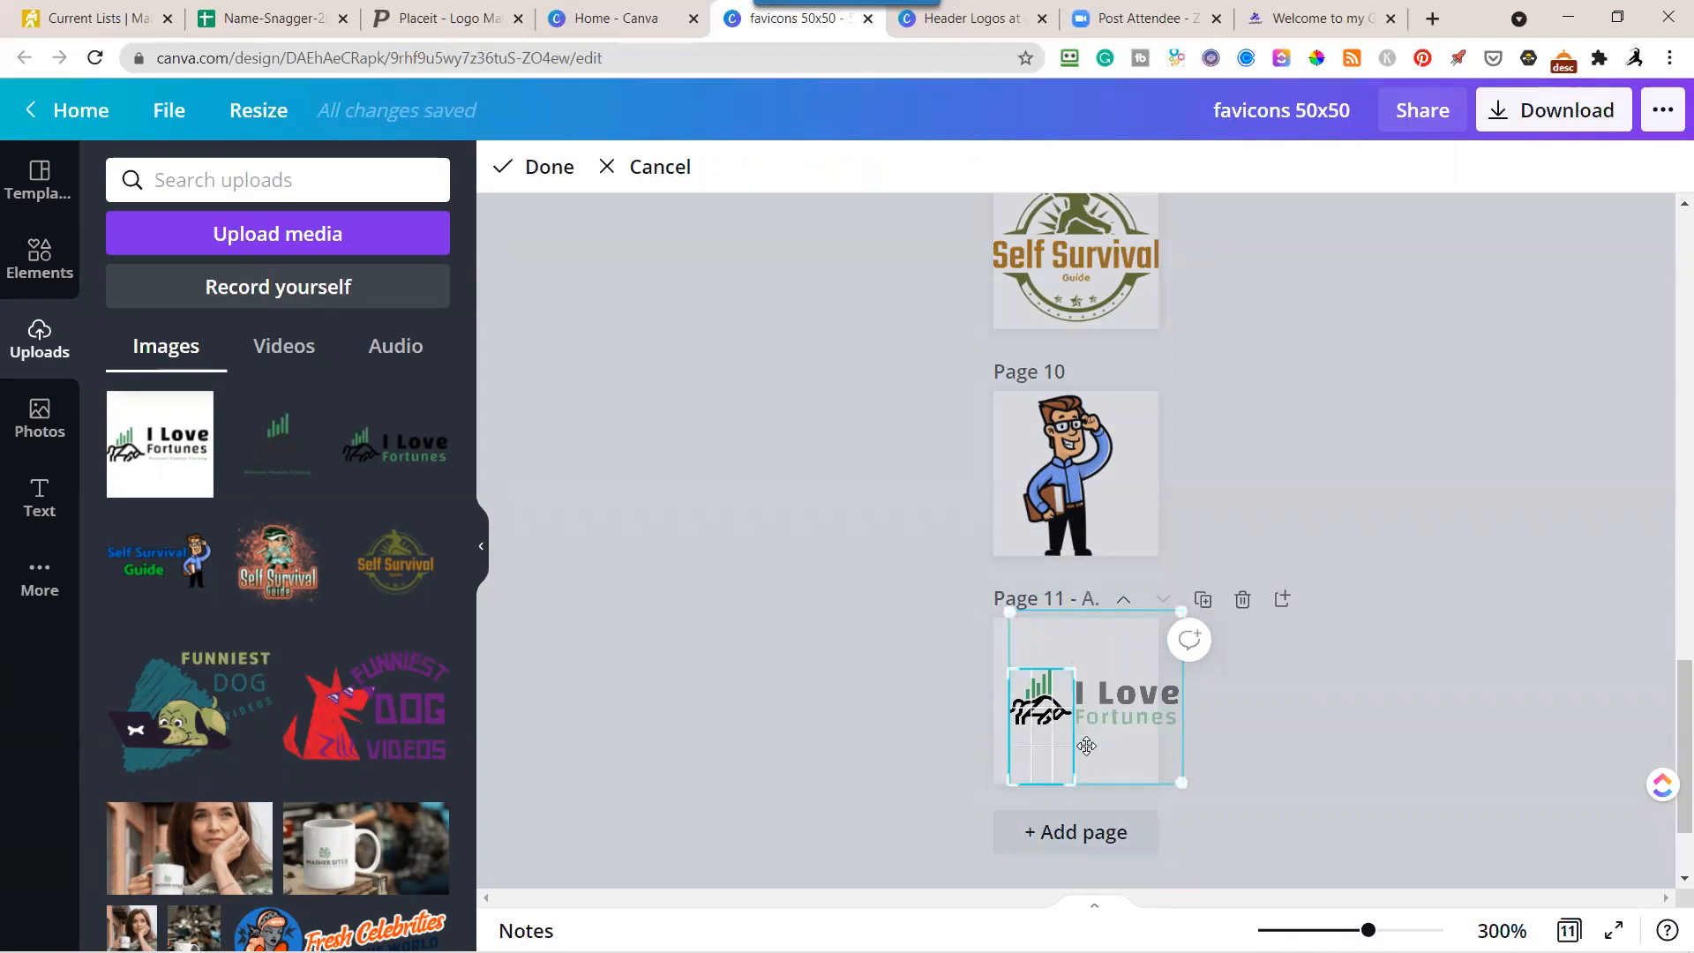
left_click_drag(1015, 783, 1004, 731)
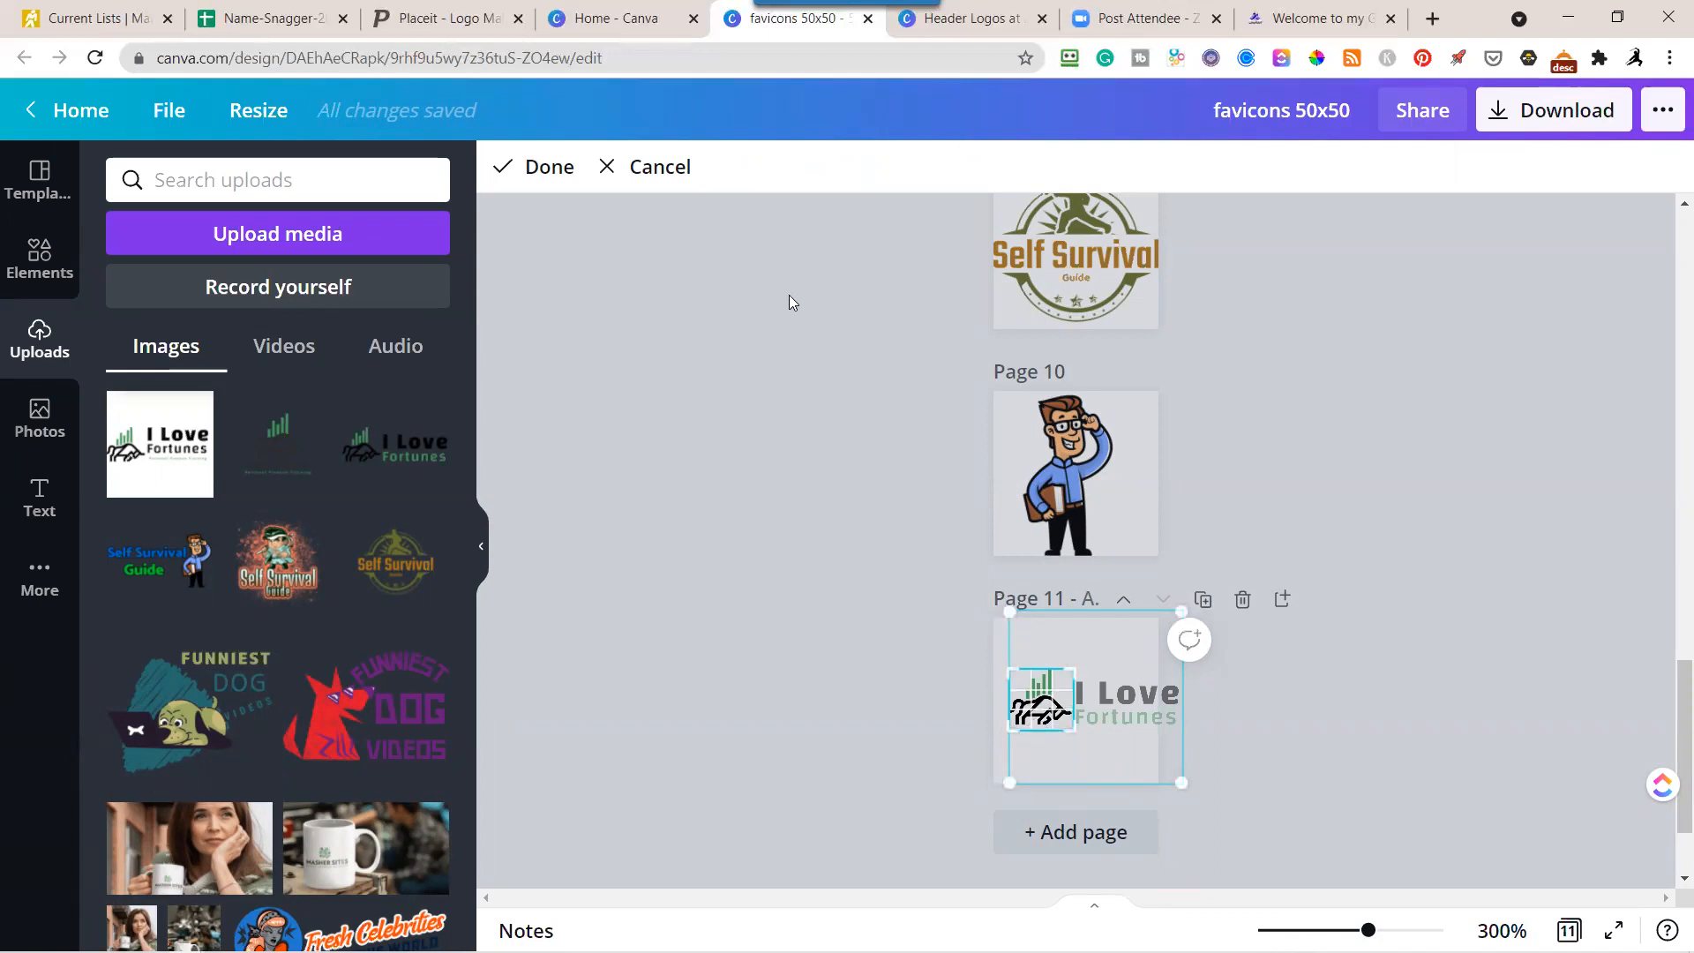
left_click(535, 167)
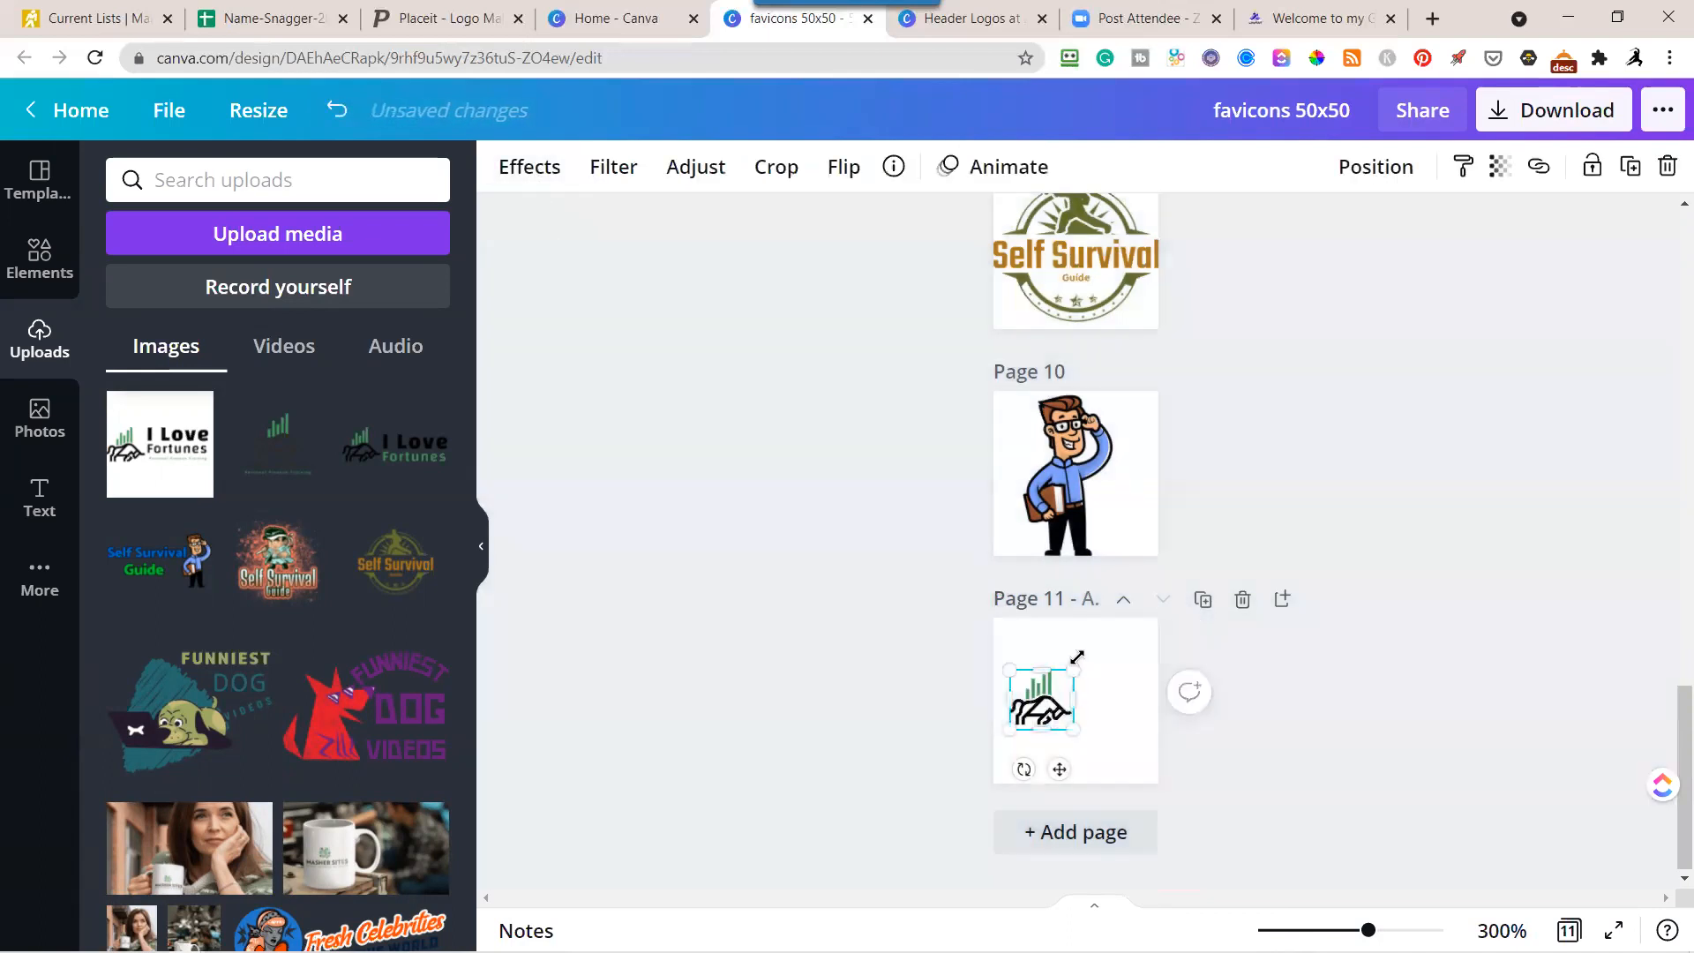
Enlarge the cropped bull symbol on page 11 to span the full page width and center it vertically on the page.
left_click_drag(1078, 658, 1060, 722)
left_click_drag(1152, 642, 1178, 618)
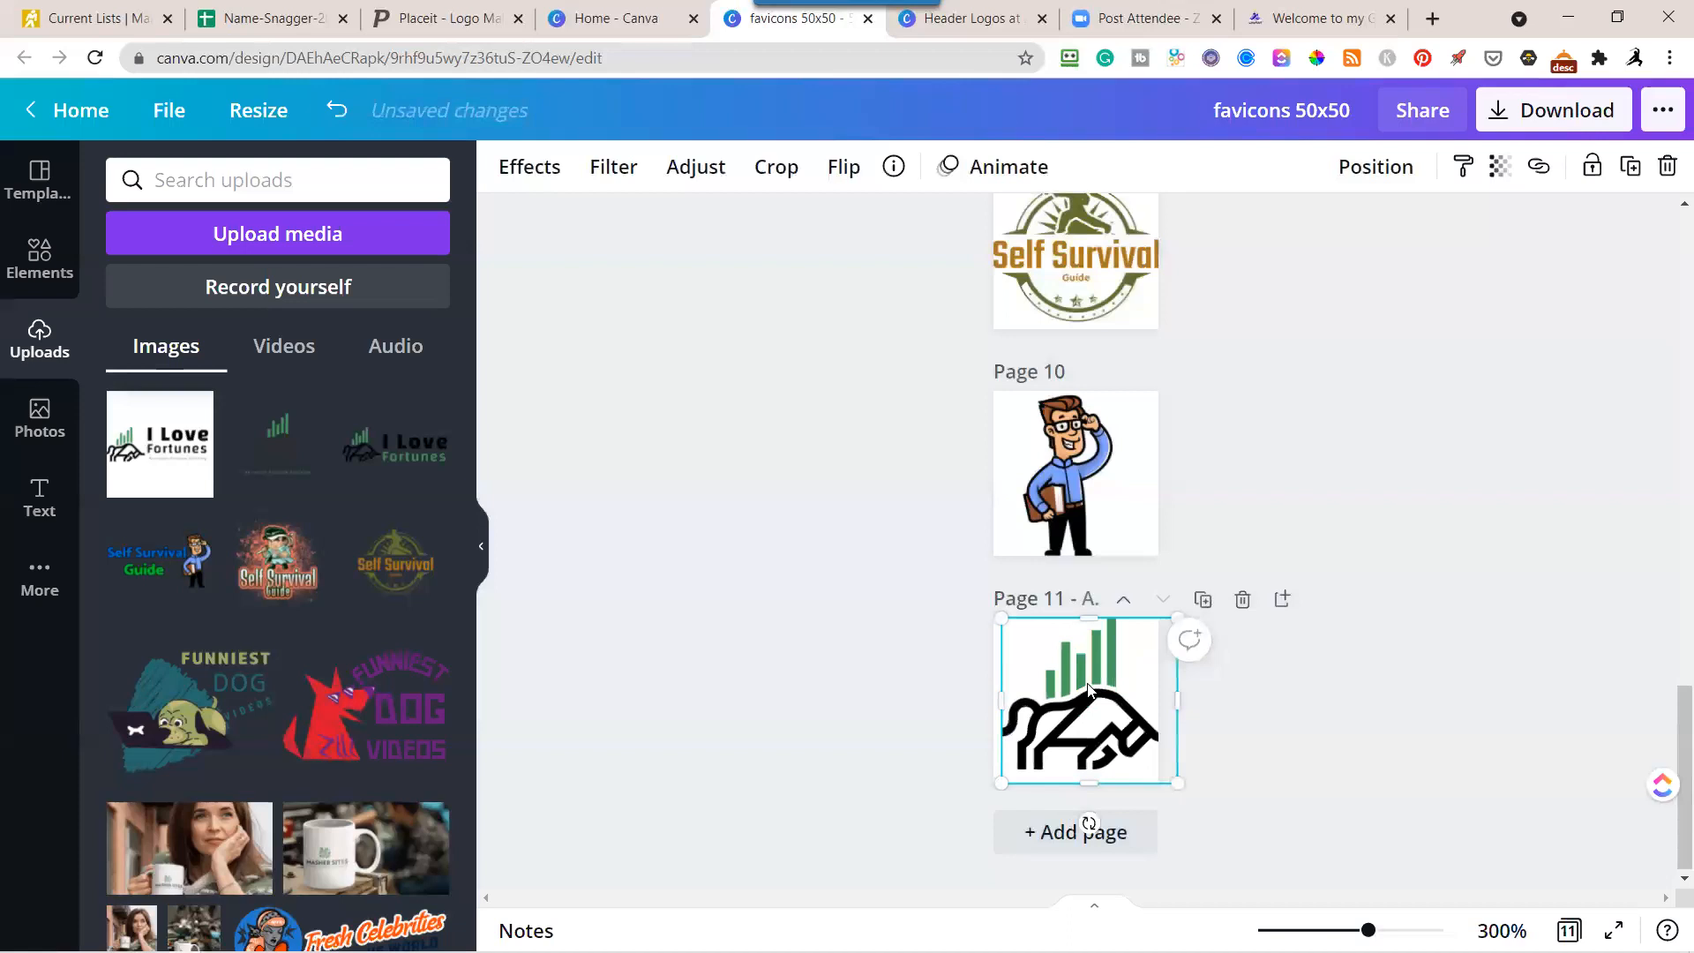
left_click_drag(1089, 690, 1081, 697)
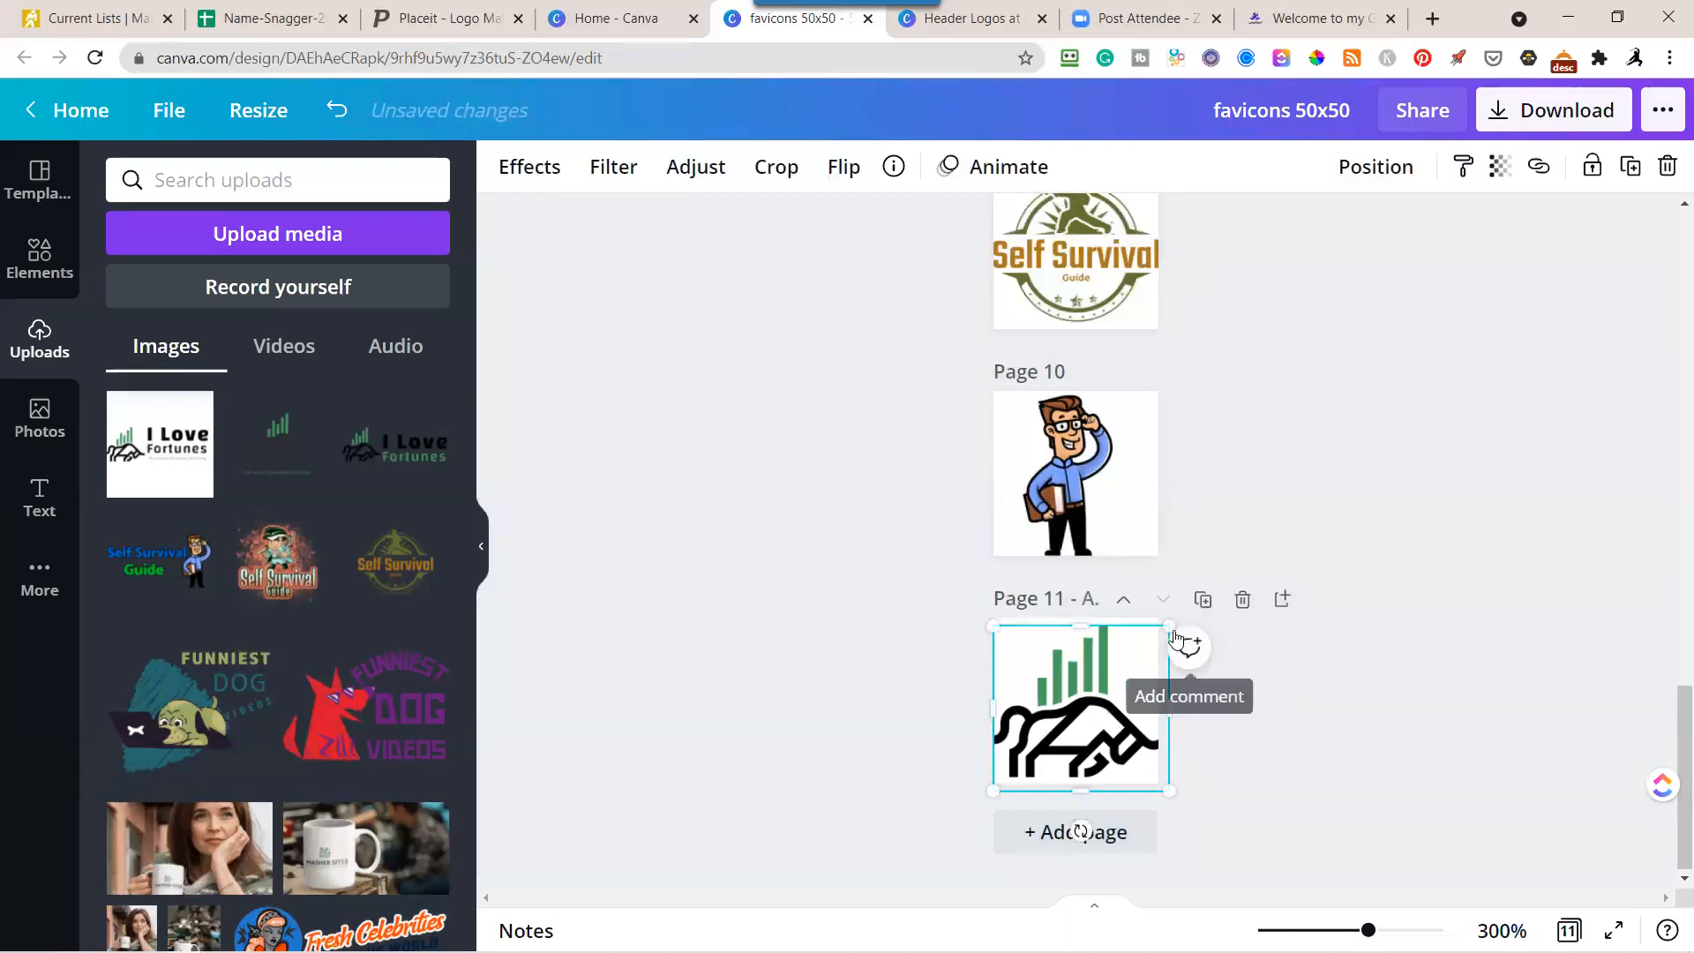
left_click_drag(1166, 625, 1158, 636)
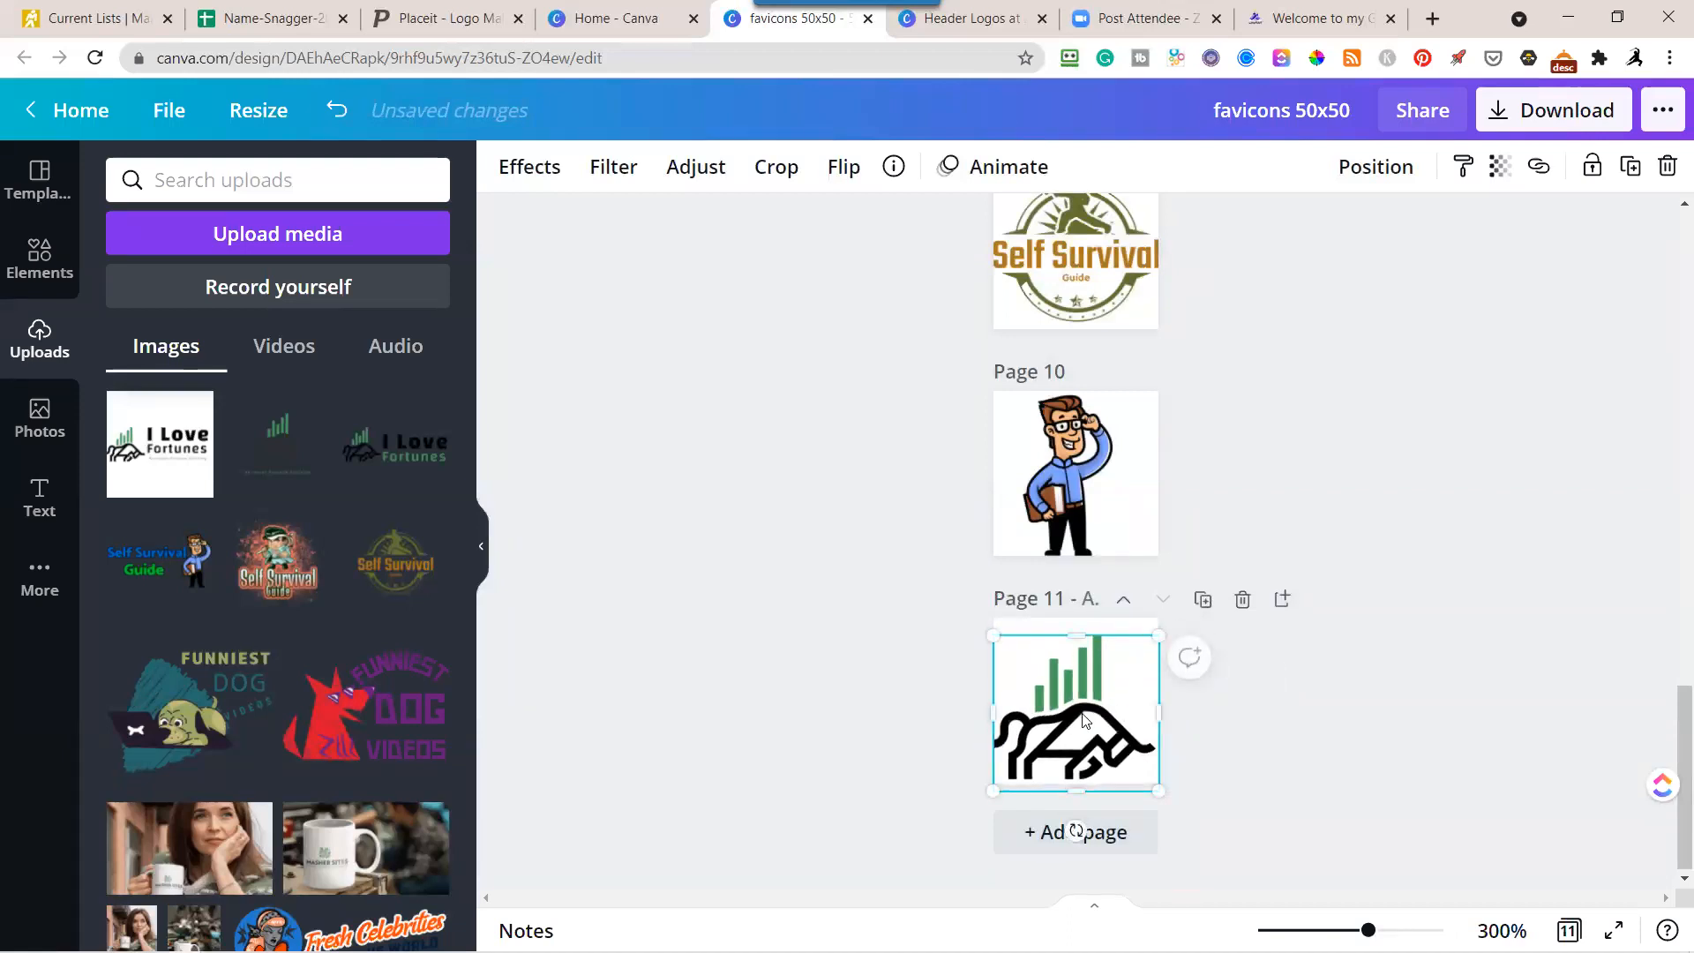
left_click_drag(1087, 717, 1084, 699)
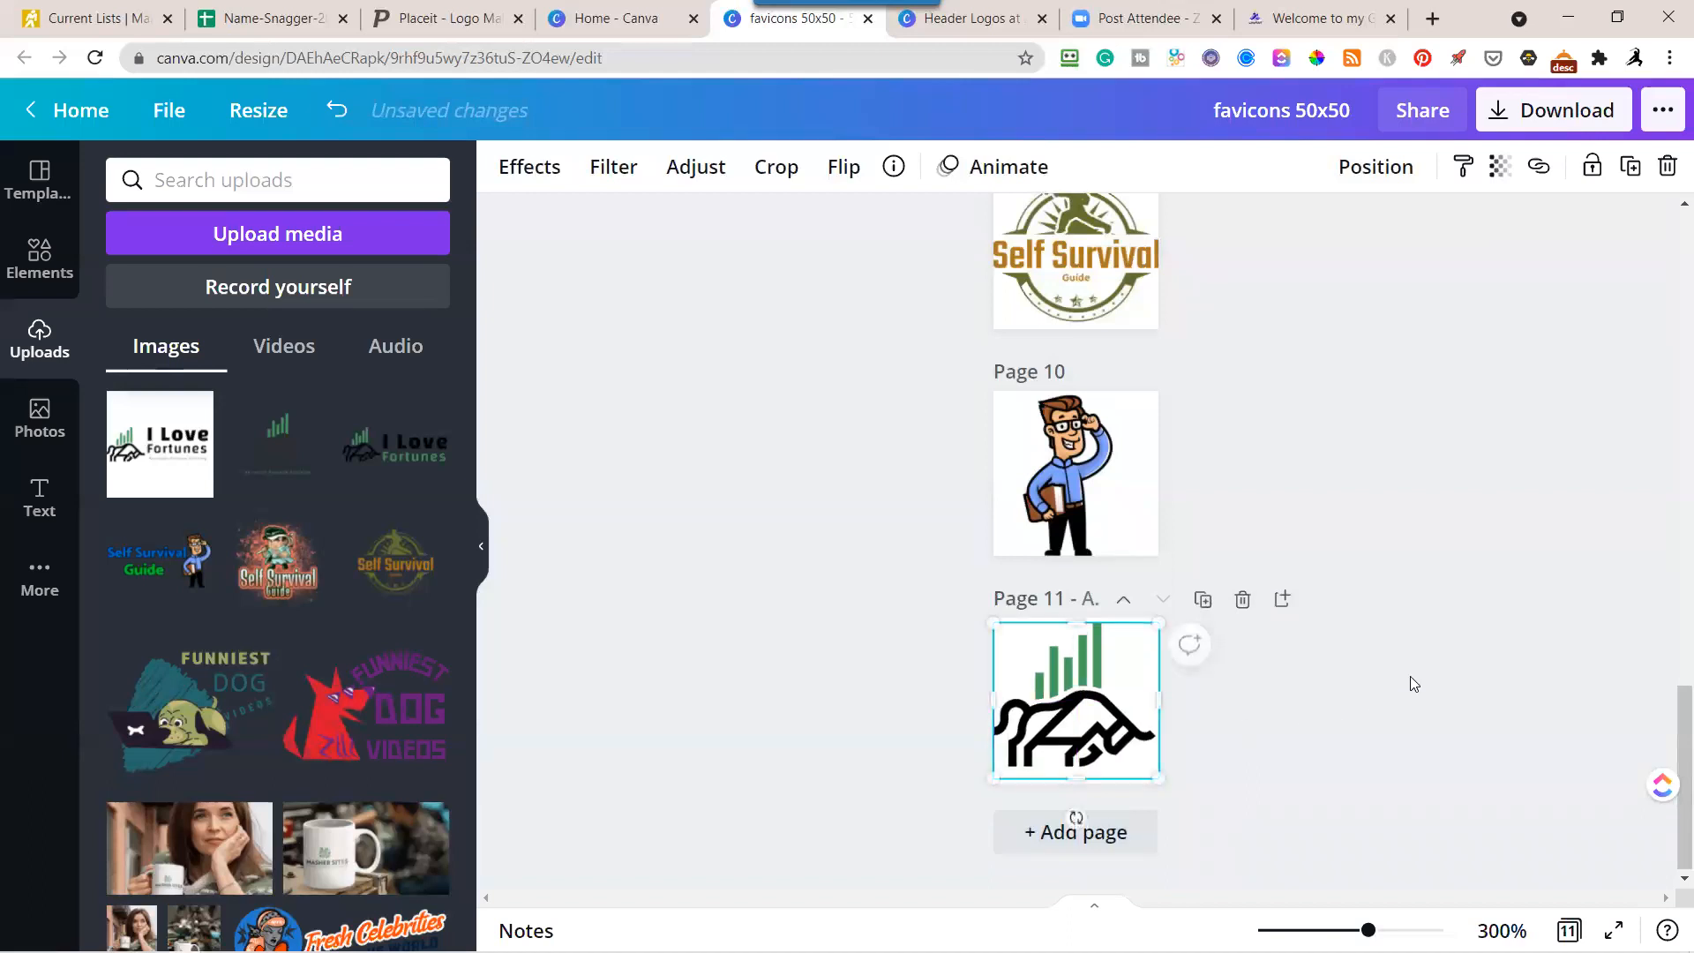
left_click(1490, 498)
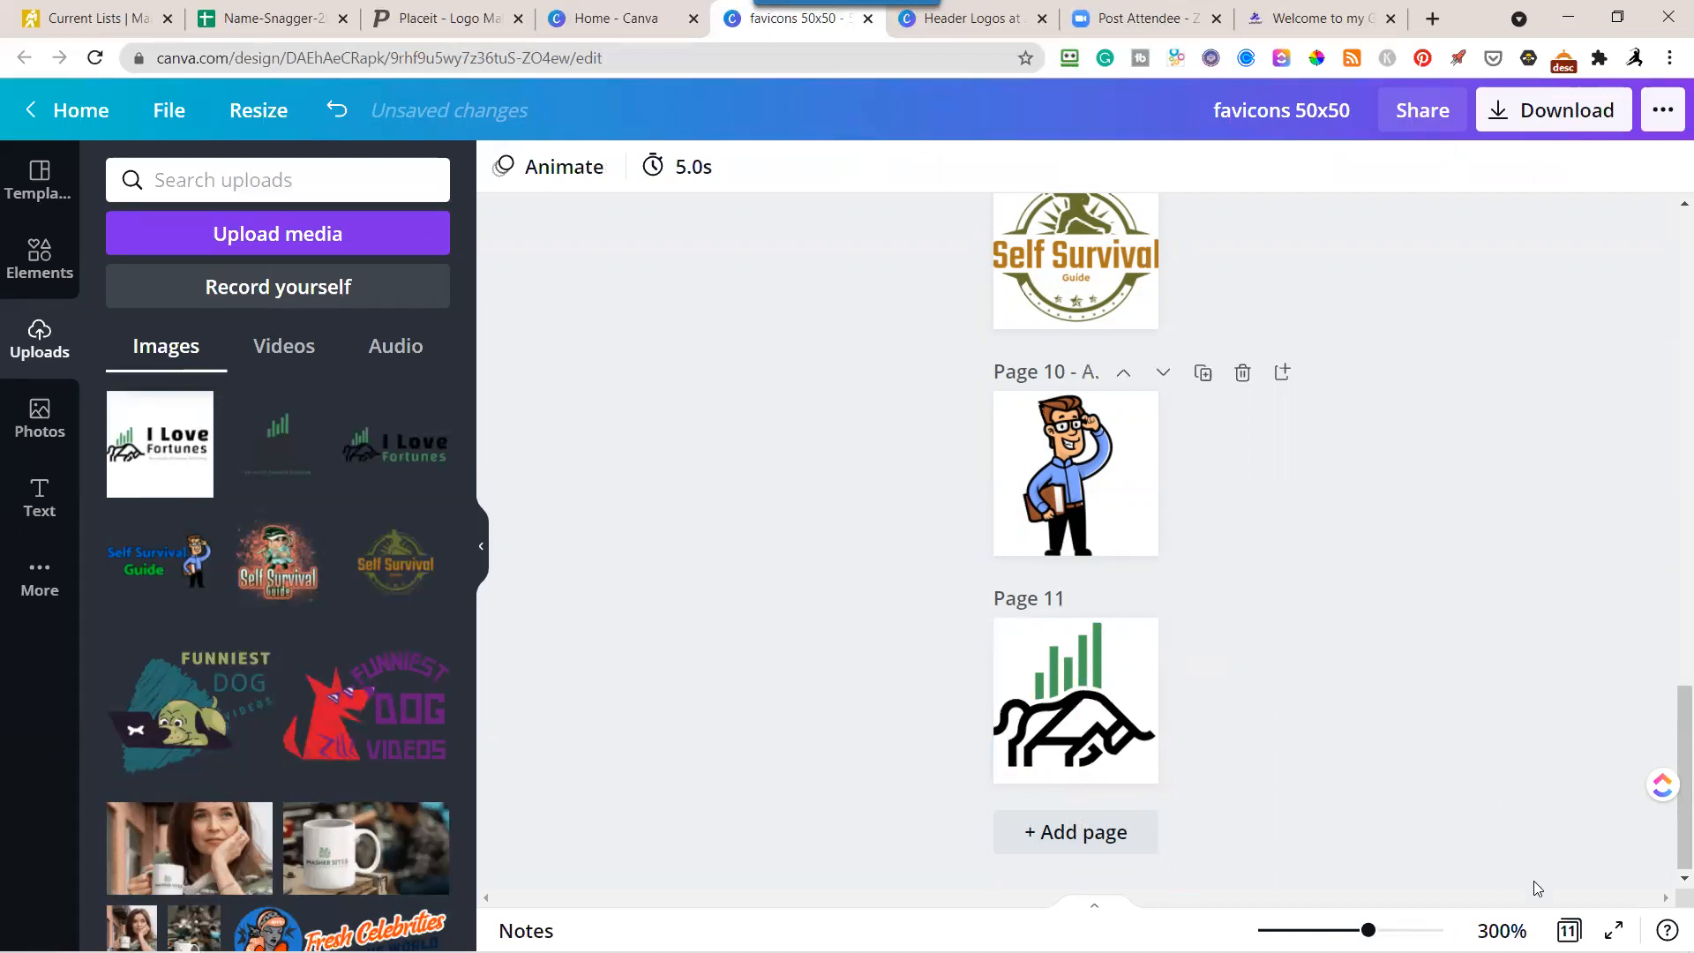
Preview the page 11 favicon at 50% zoom and compare it with the full I Love Fortunes logo in Placeit.
left_click(1502, 930)
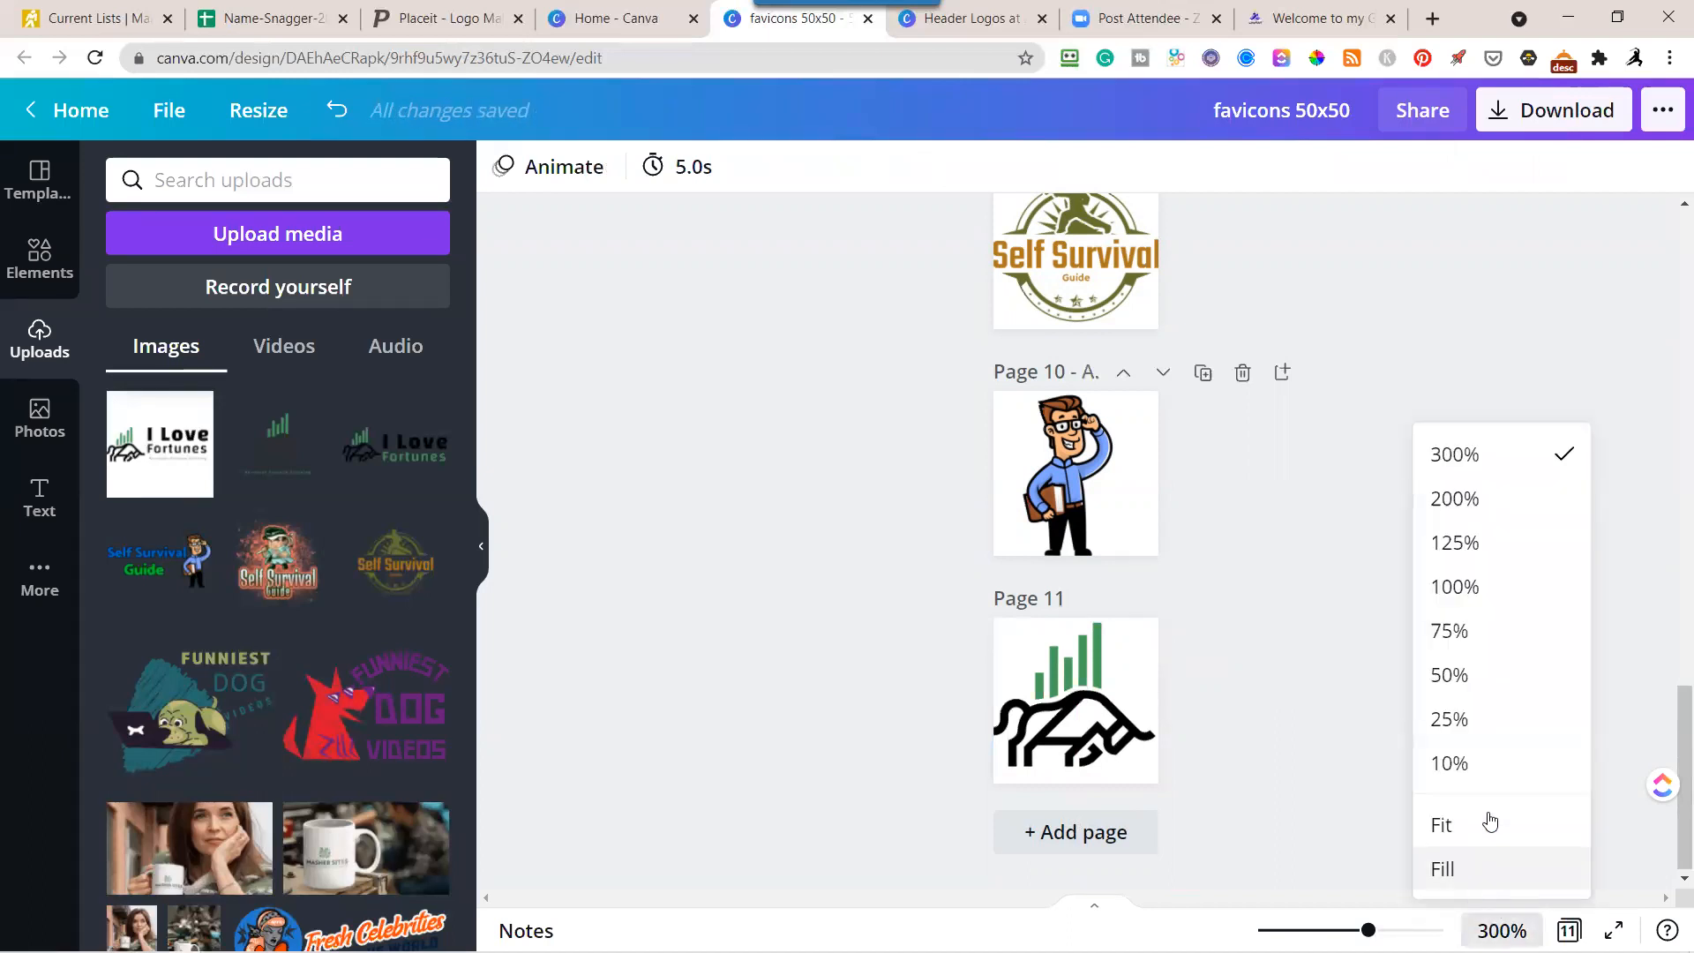
left_click(1465, 677)
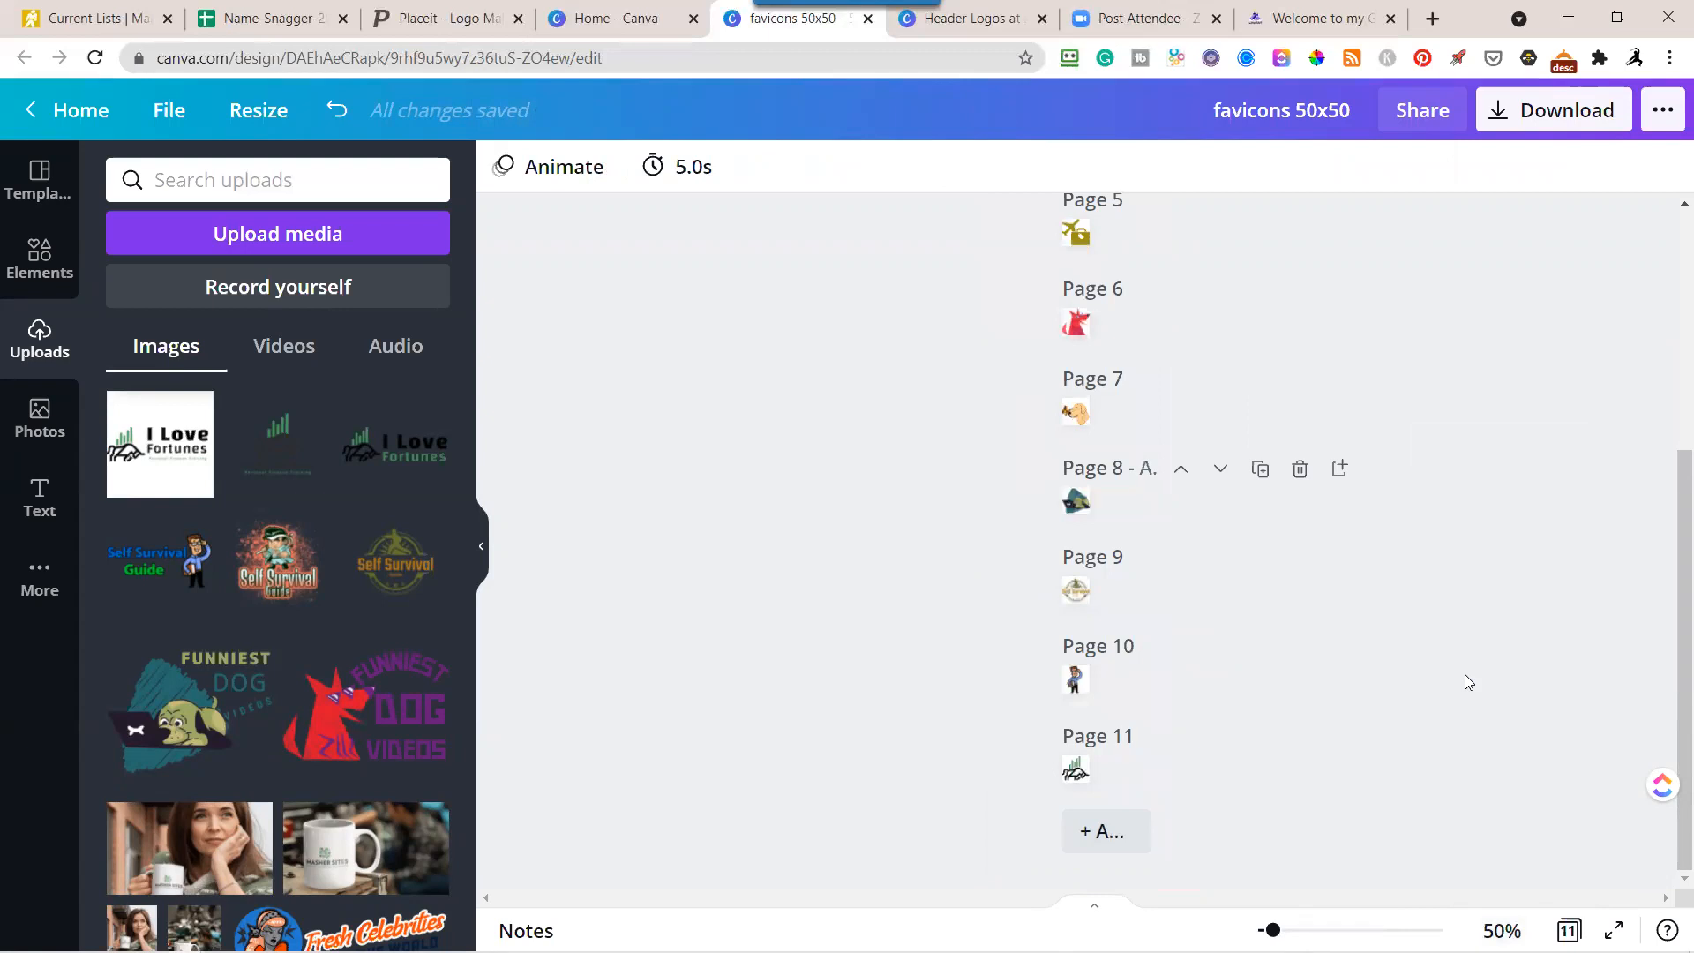
left_click(1076, 775)
left_click(1076, 771)
left_click(413, 20)
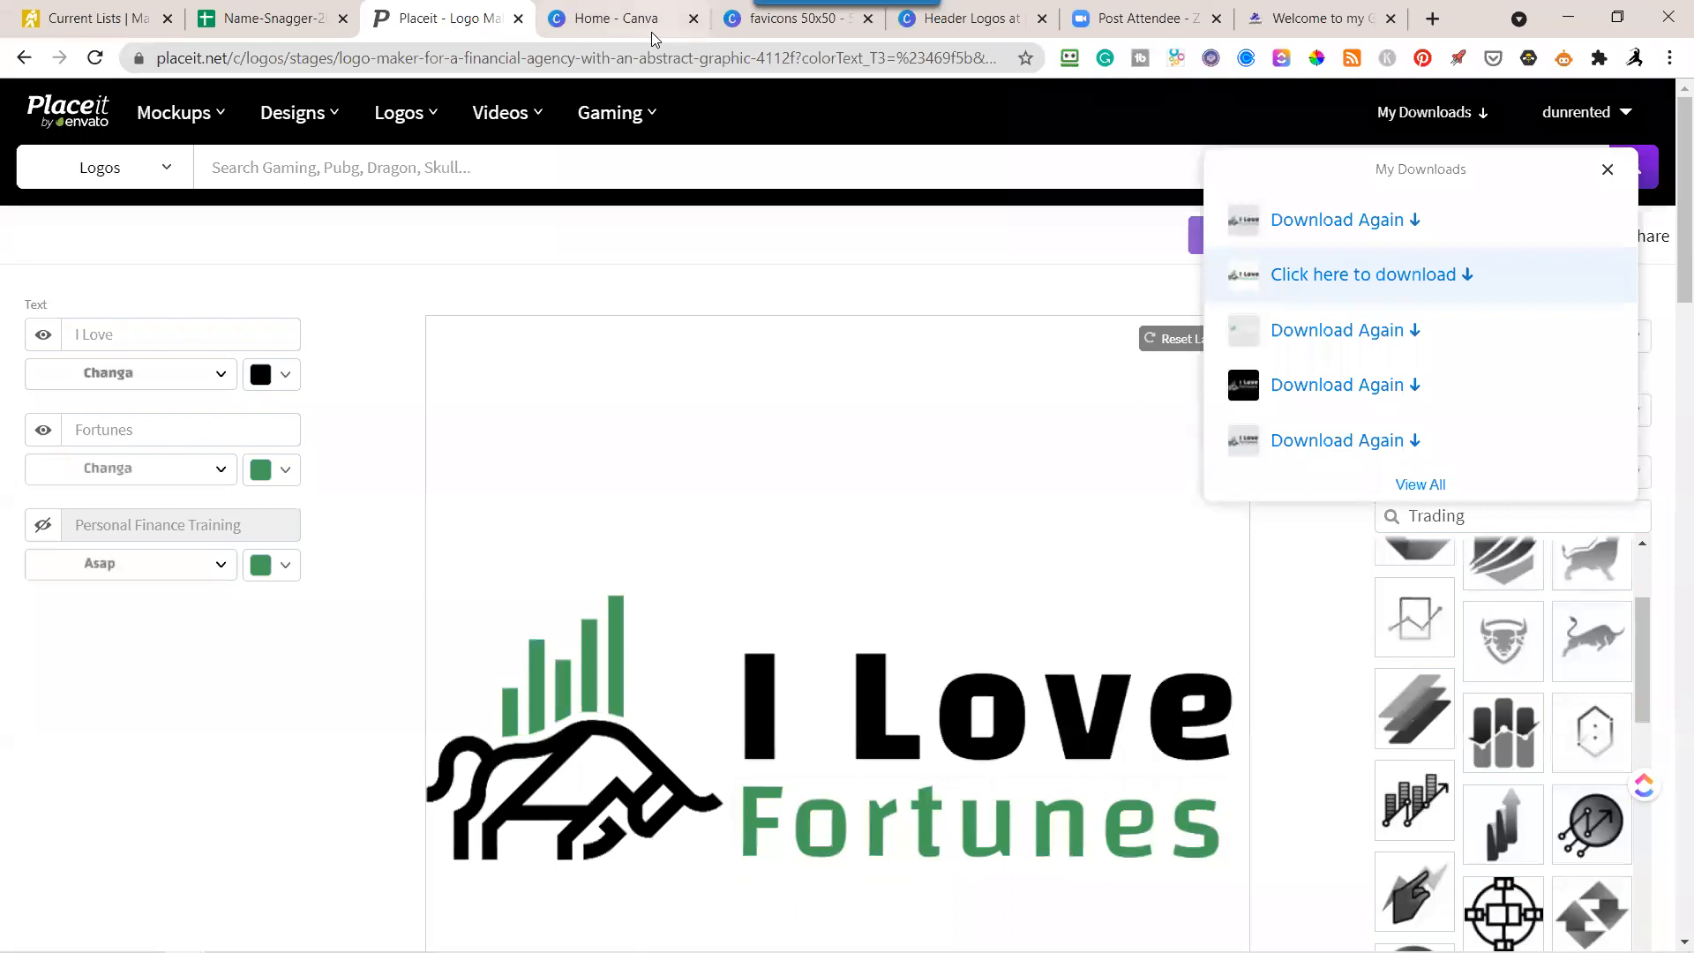
left_click(791, 18)
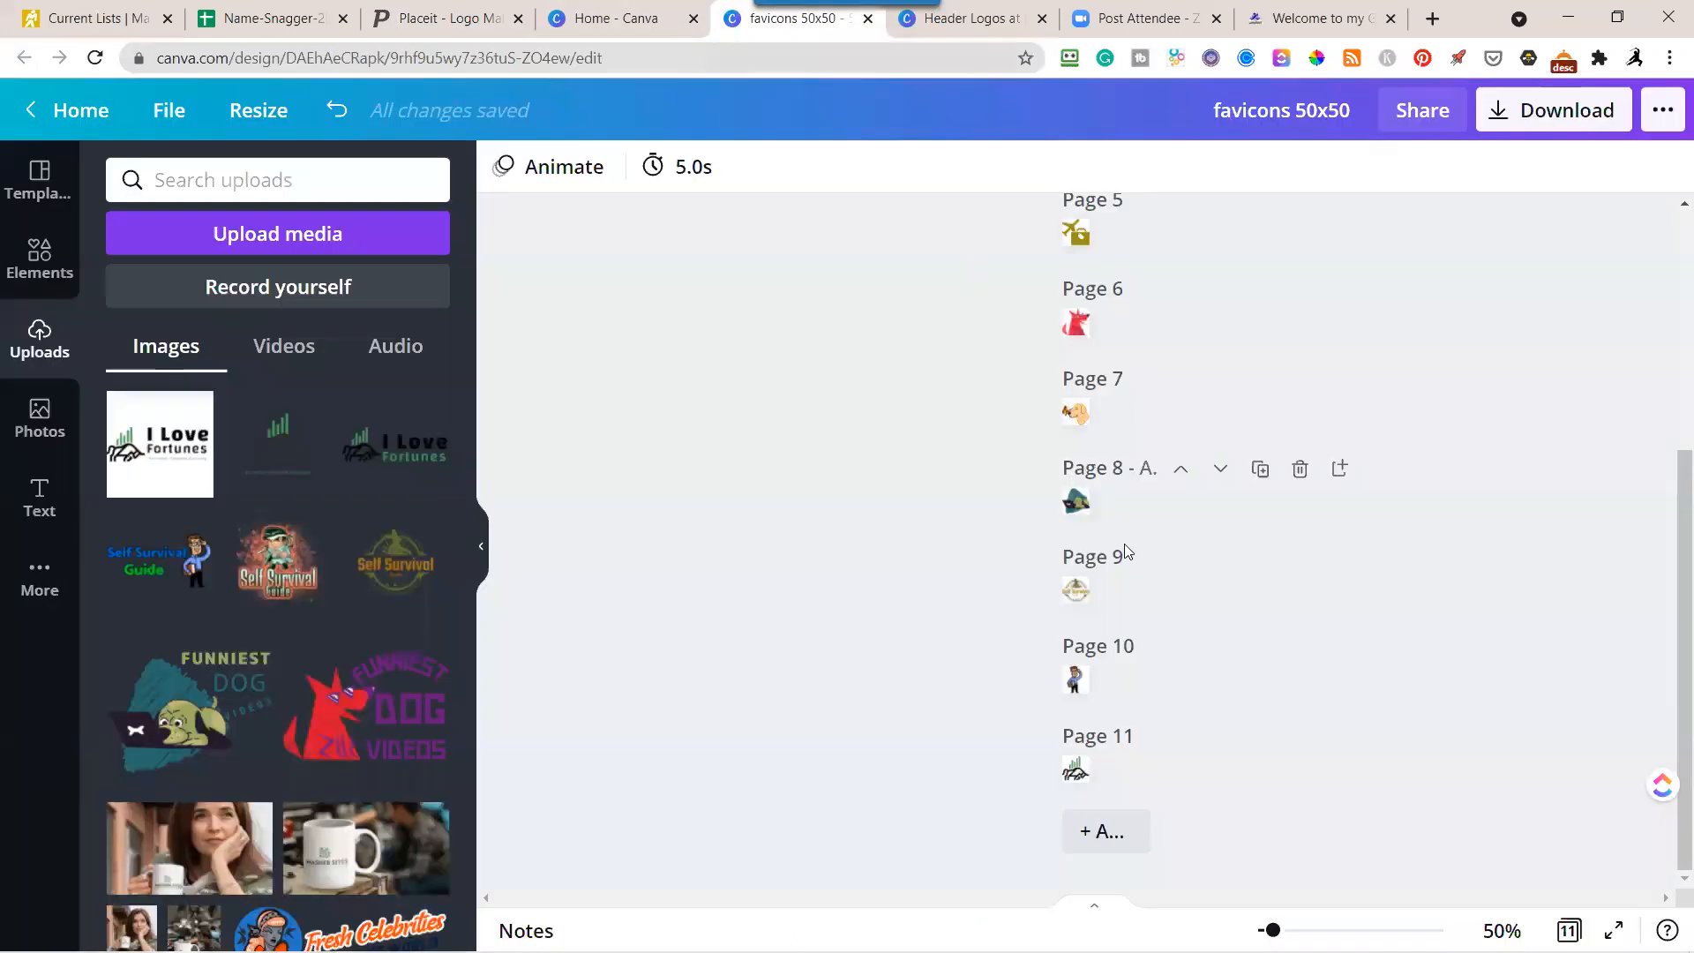
mouse_move(1155, 740)
Return to 300% zoom and title page 11 "I love fortunes".
left_click(1502, 930)
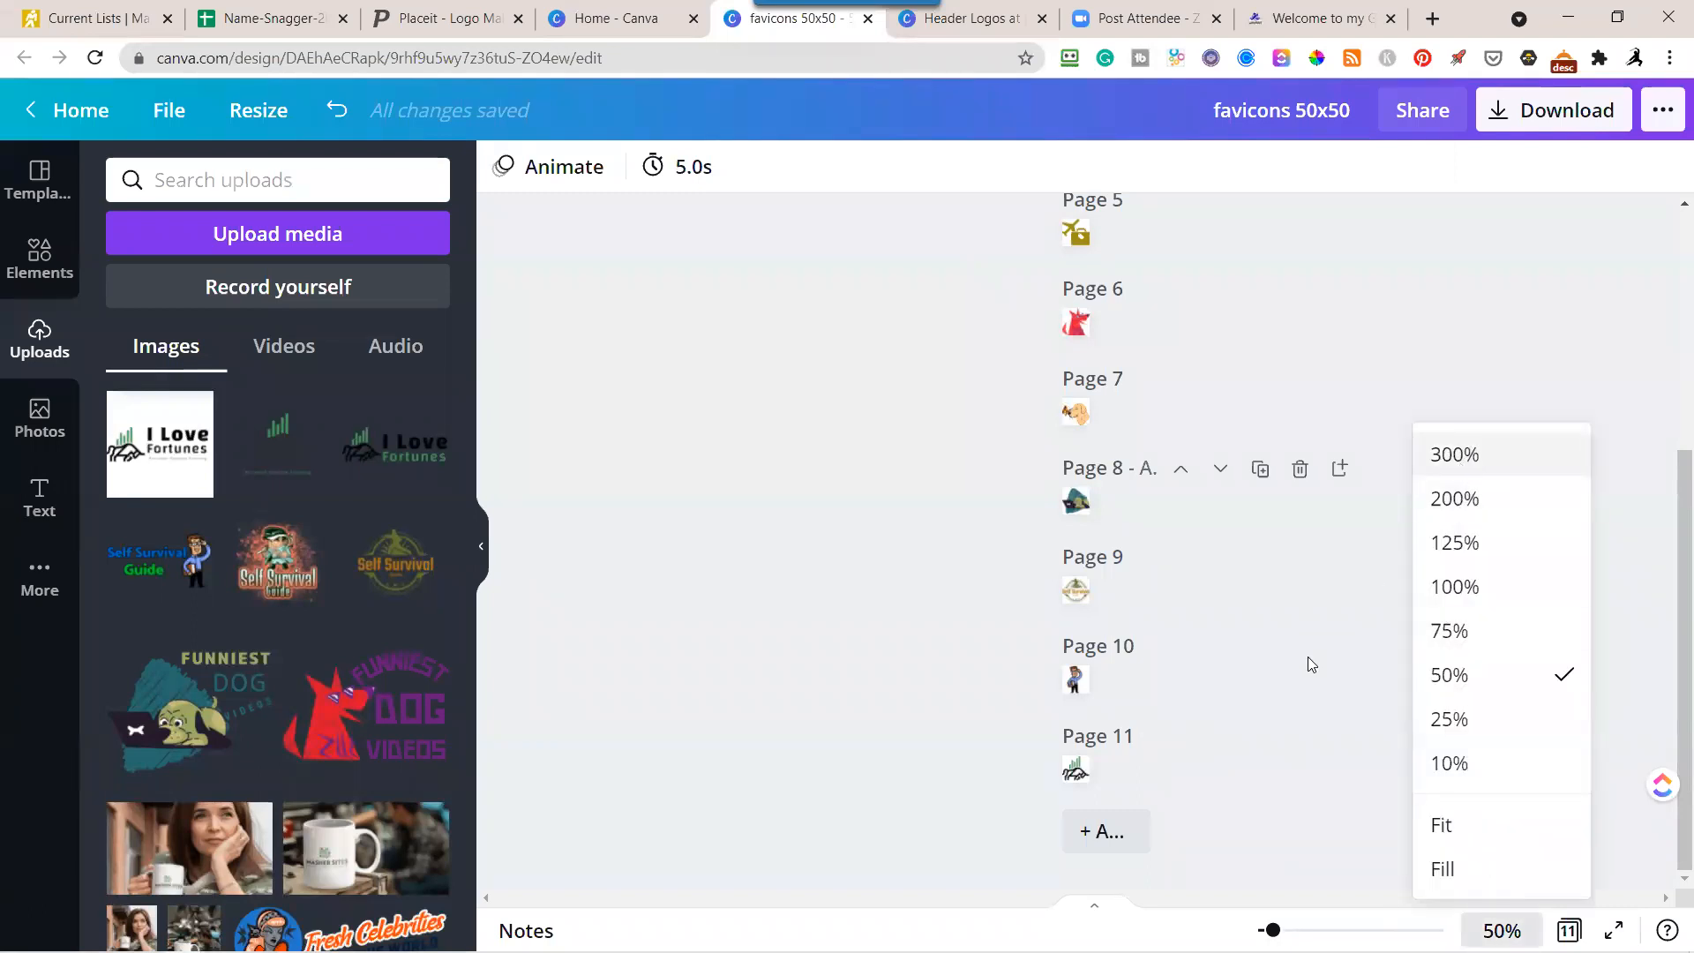
left_click(1455, 454)
scroll(1139, 646, "down", 5)
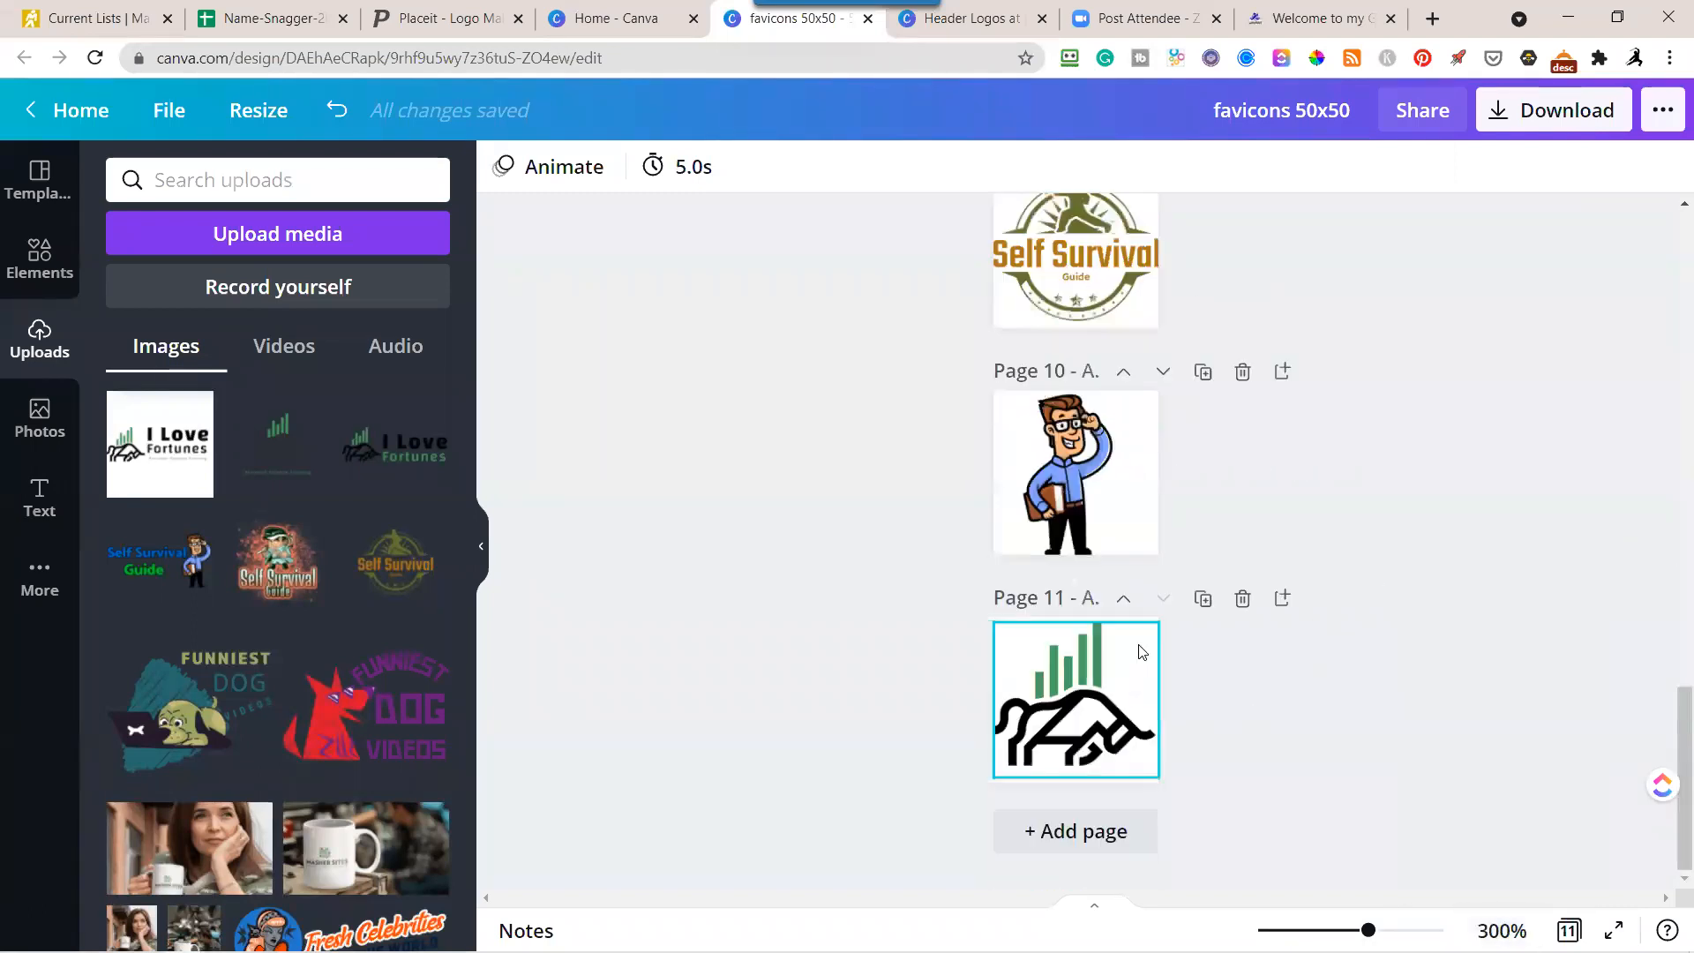
left_click(1089, 599)
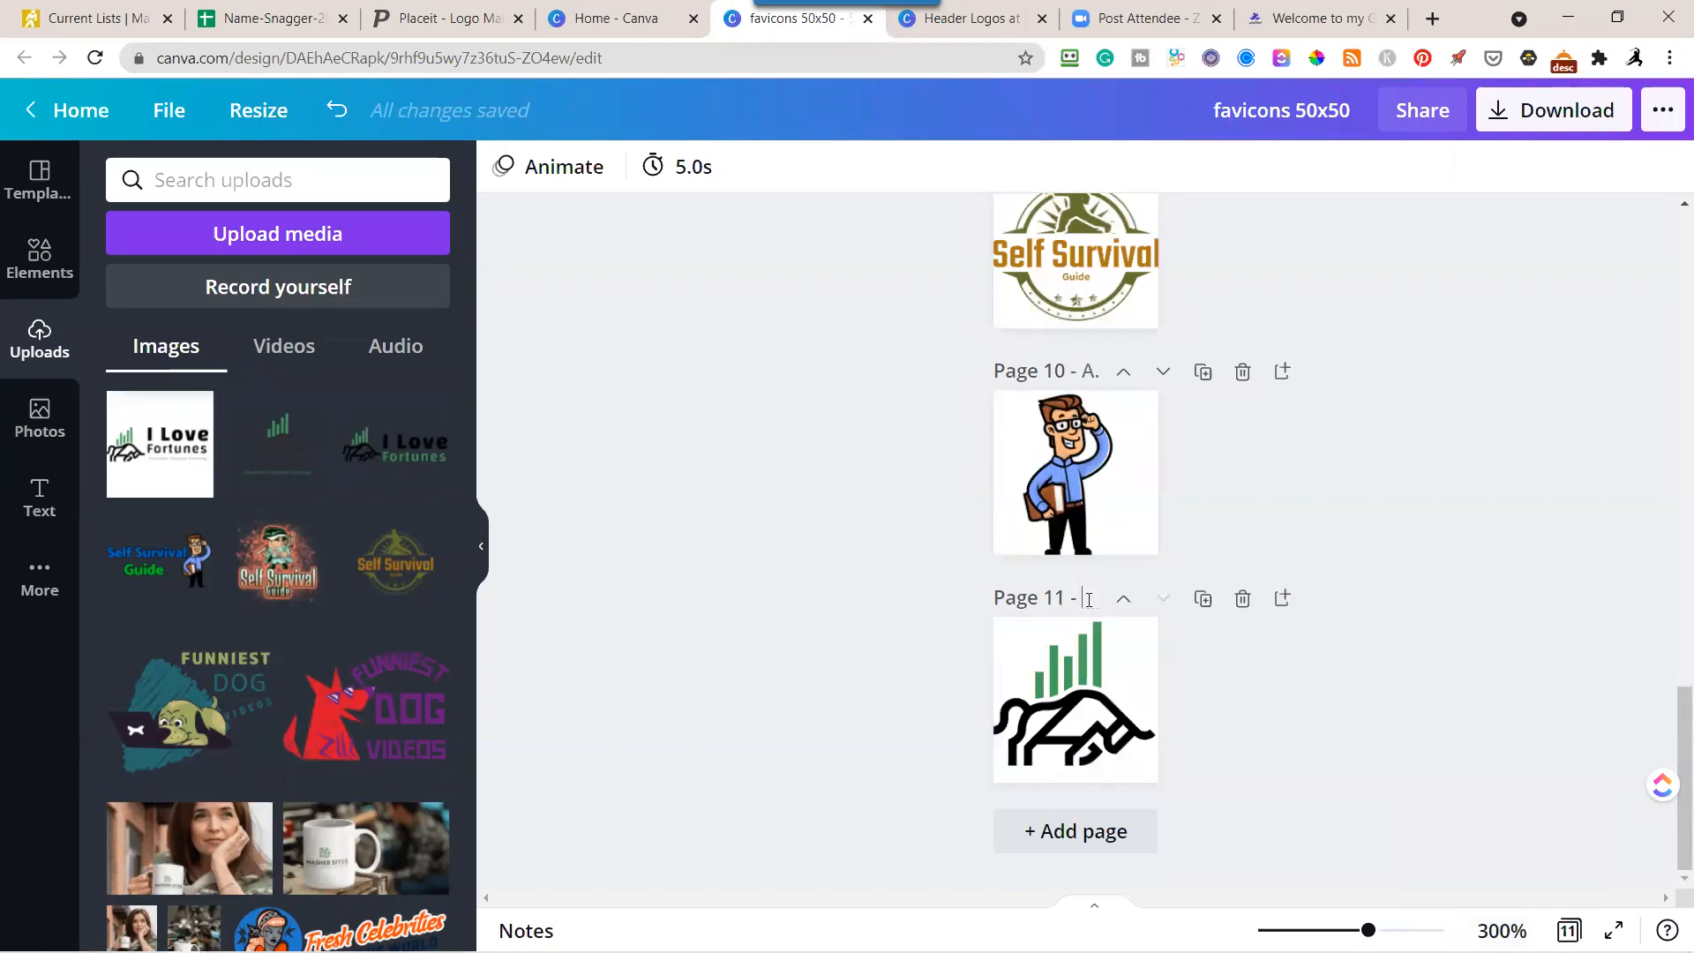
type("fprtunes")
key("Return")
Download only page 11 as a 50 × 50 px PNG with a transparent background, and dismiss the download notice.
left_click(1548, 112)
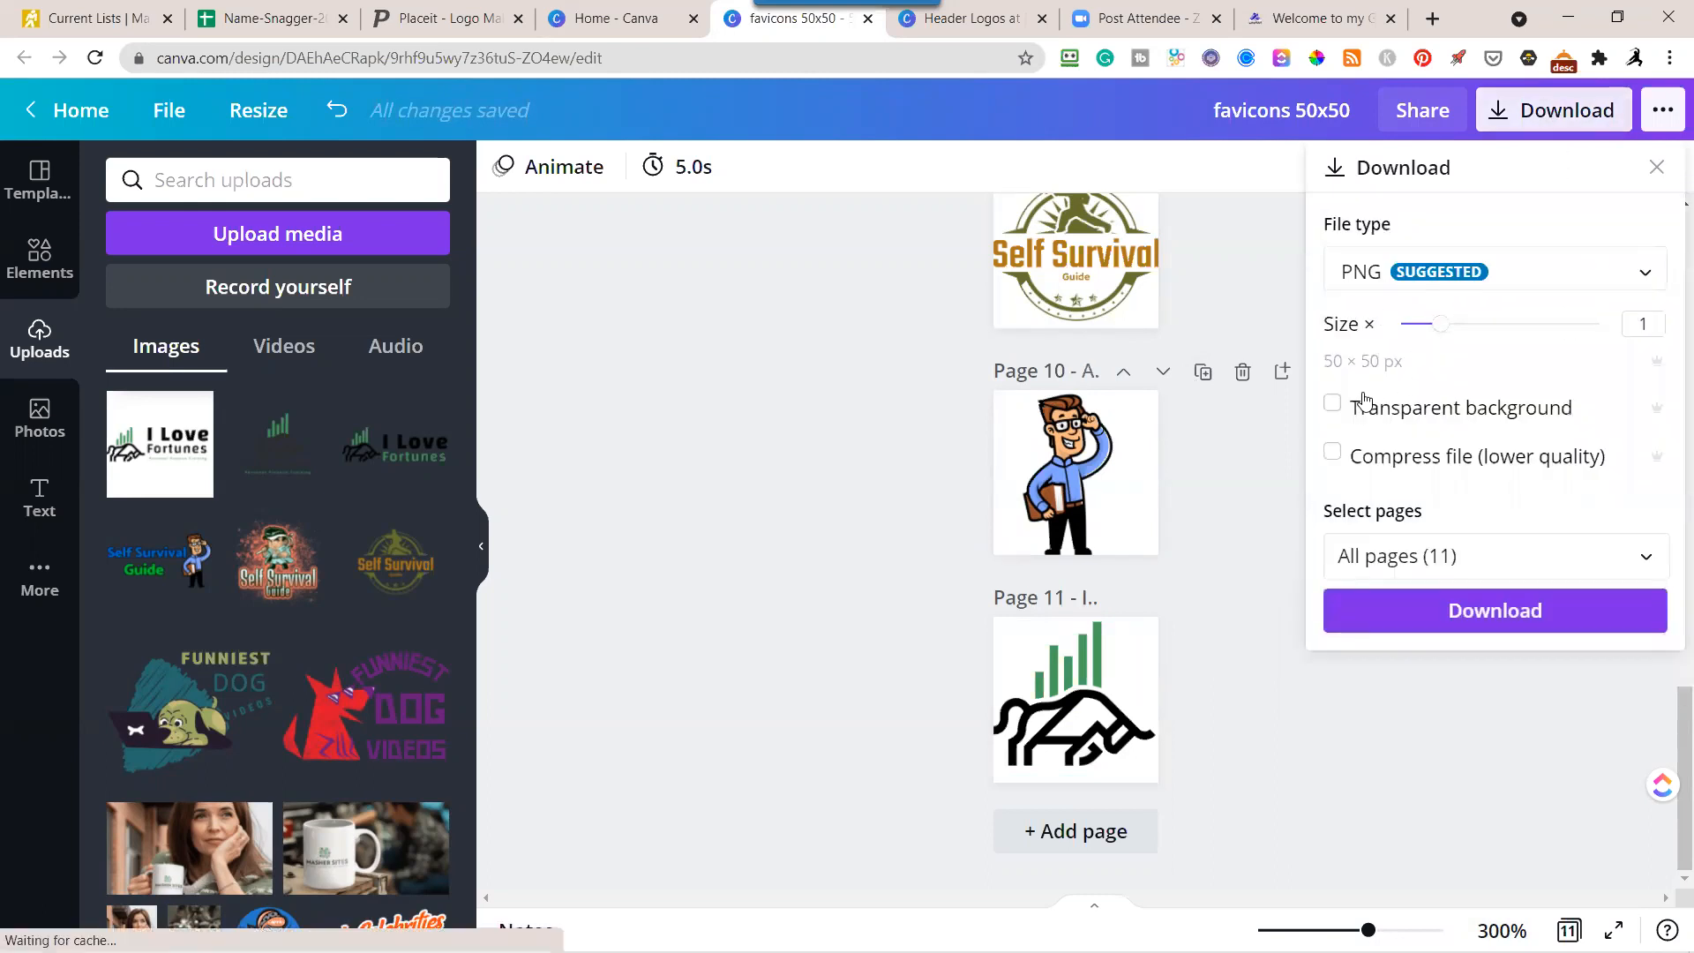
left_click(1332, 404)
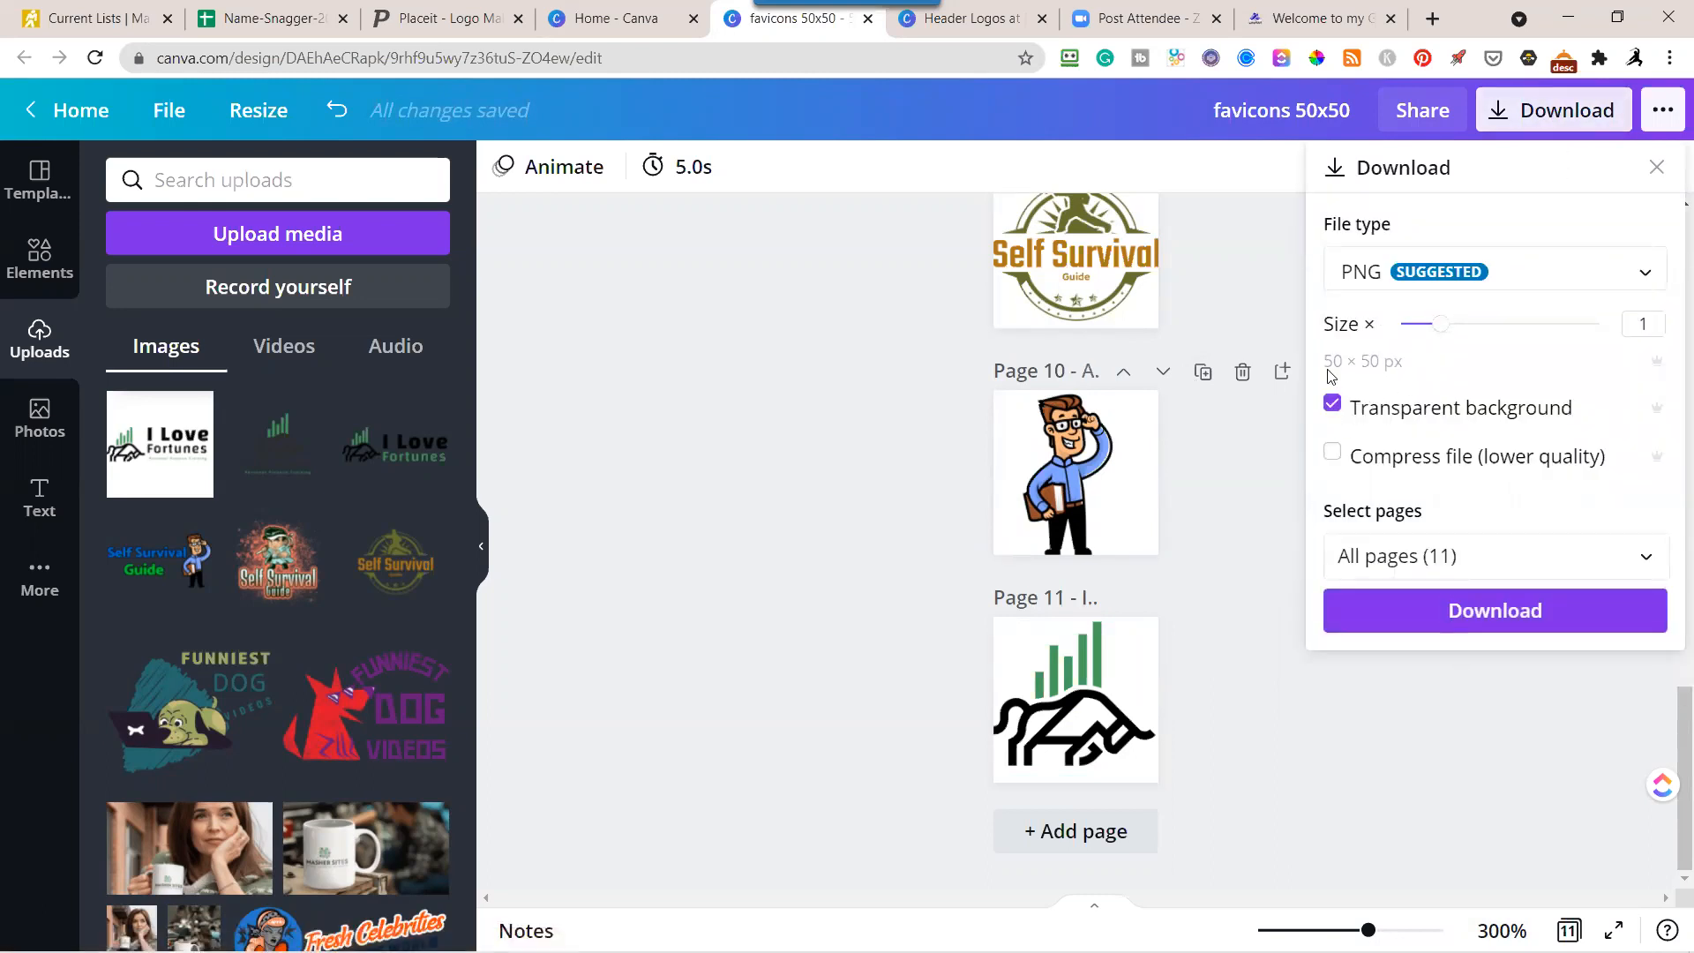
left_click(1451, 560)
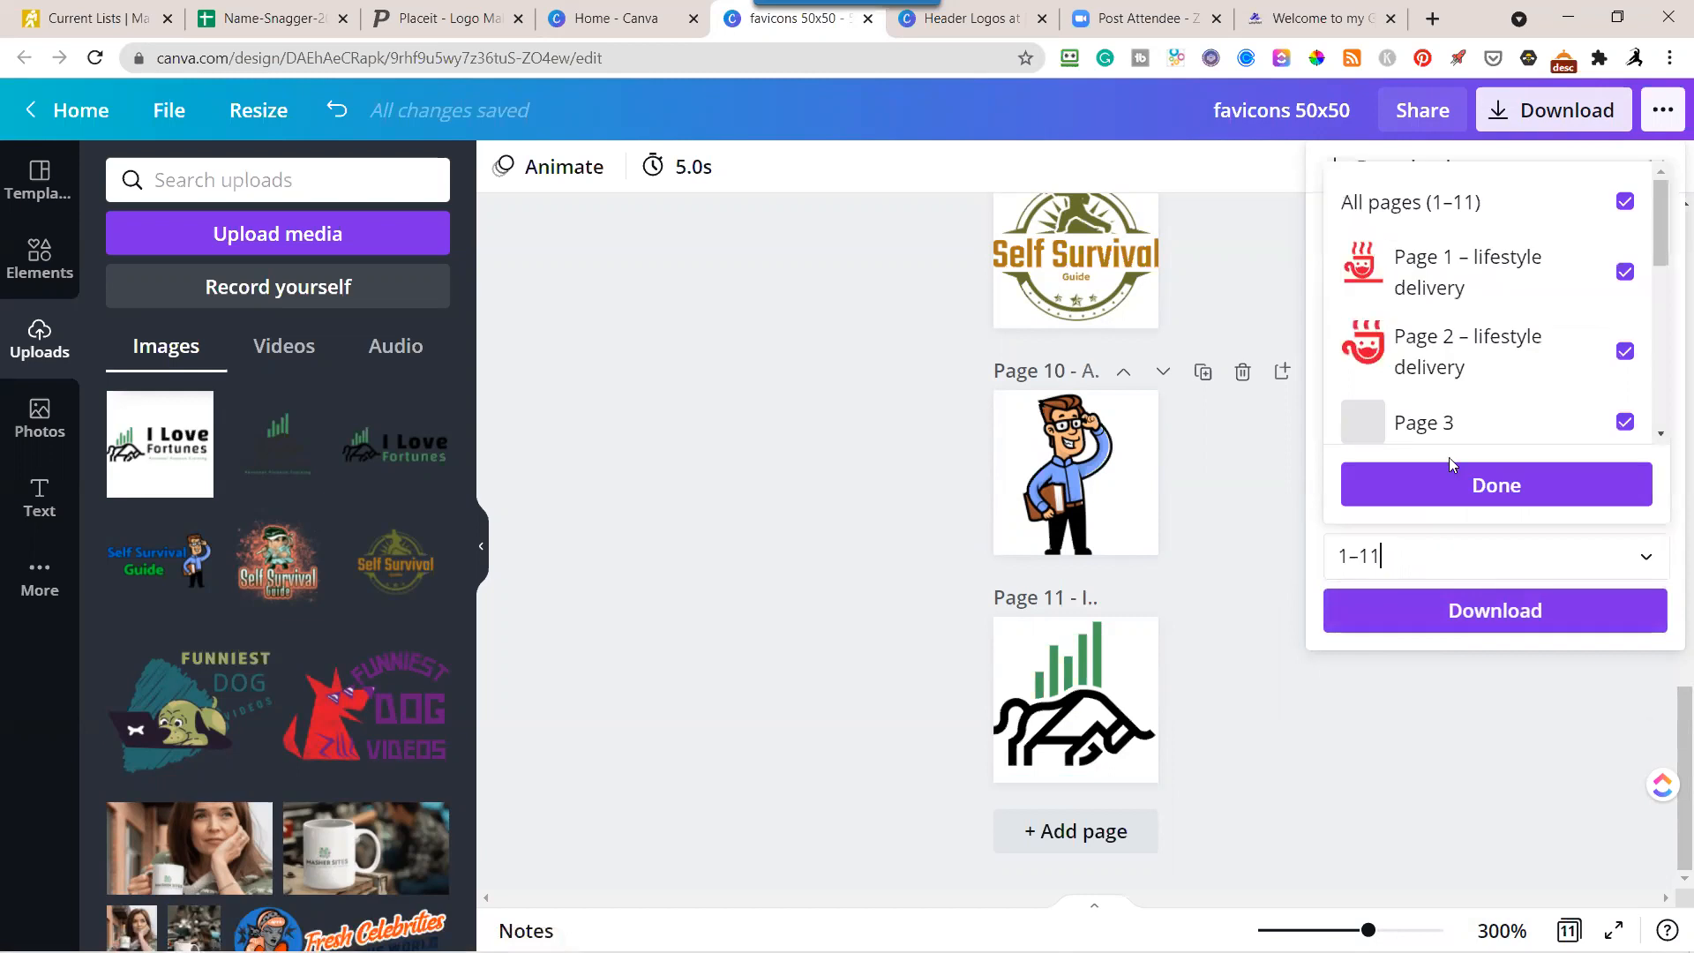
left_click(1625, 201)
scroll(1655, 324, "down", 5)
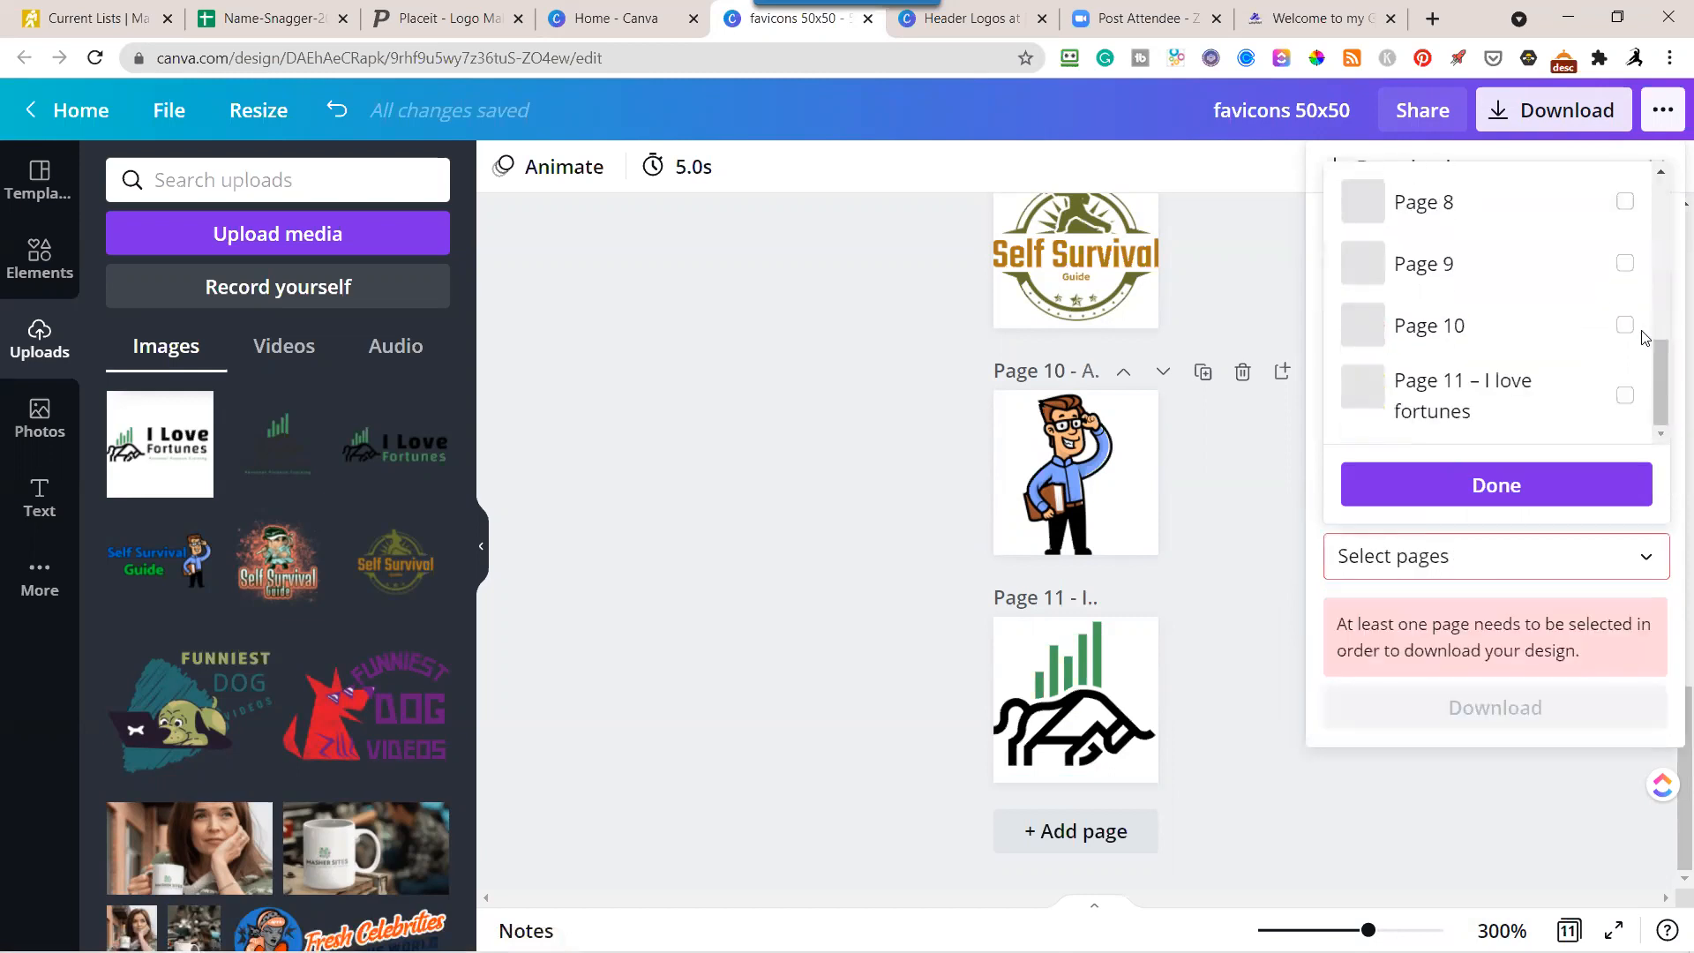
left_click(1625, 396)
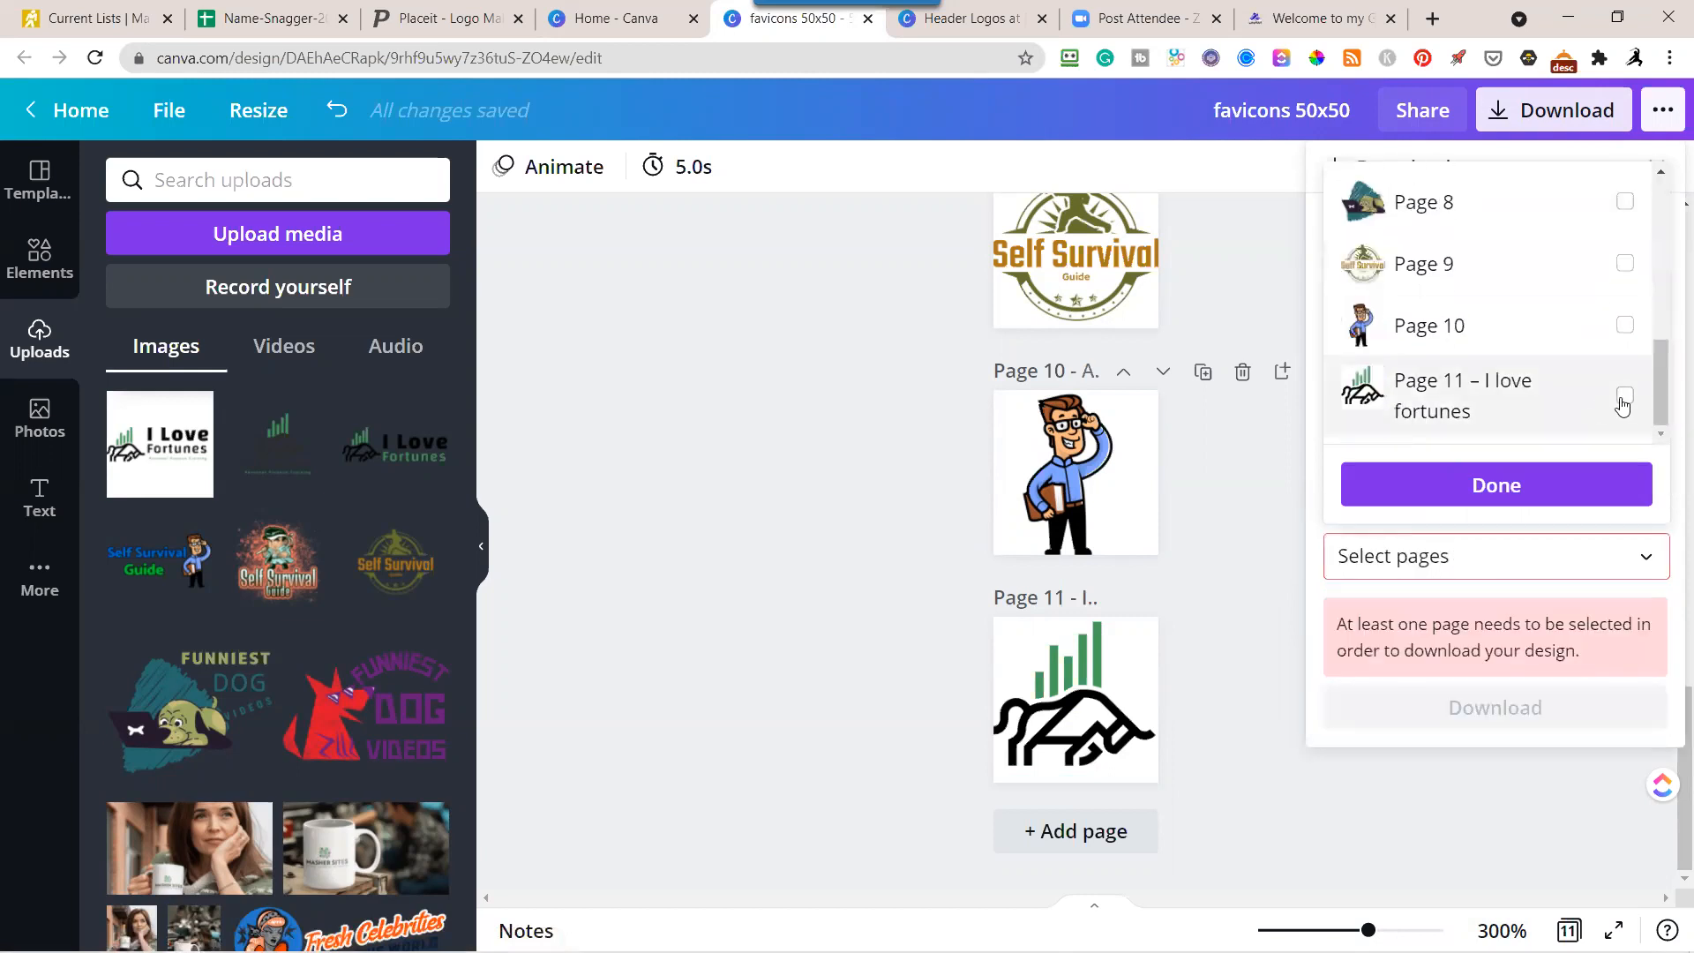
left_click(1515, 489)
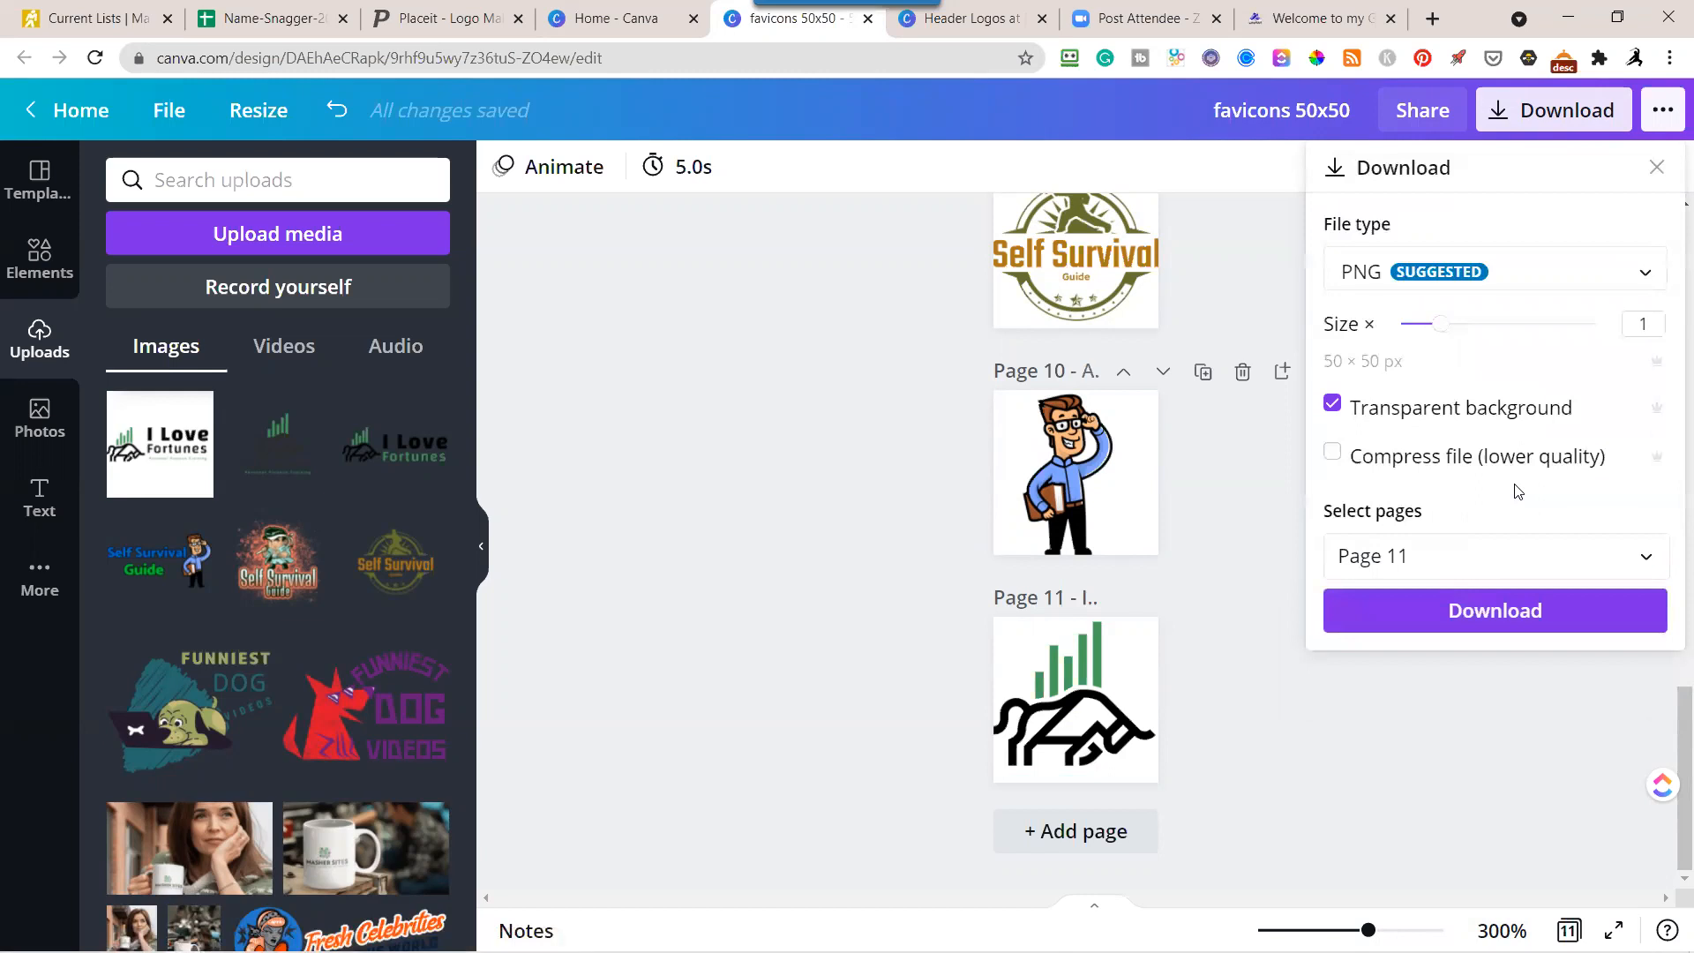
left_click(1523, 615)
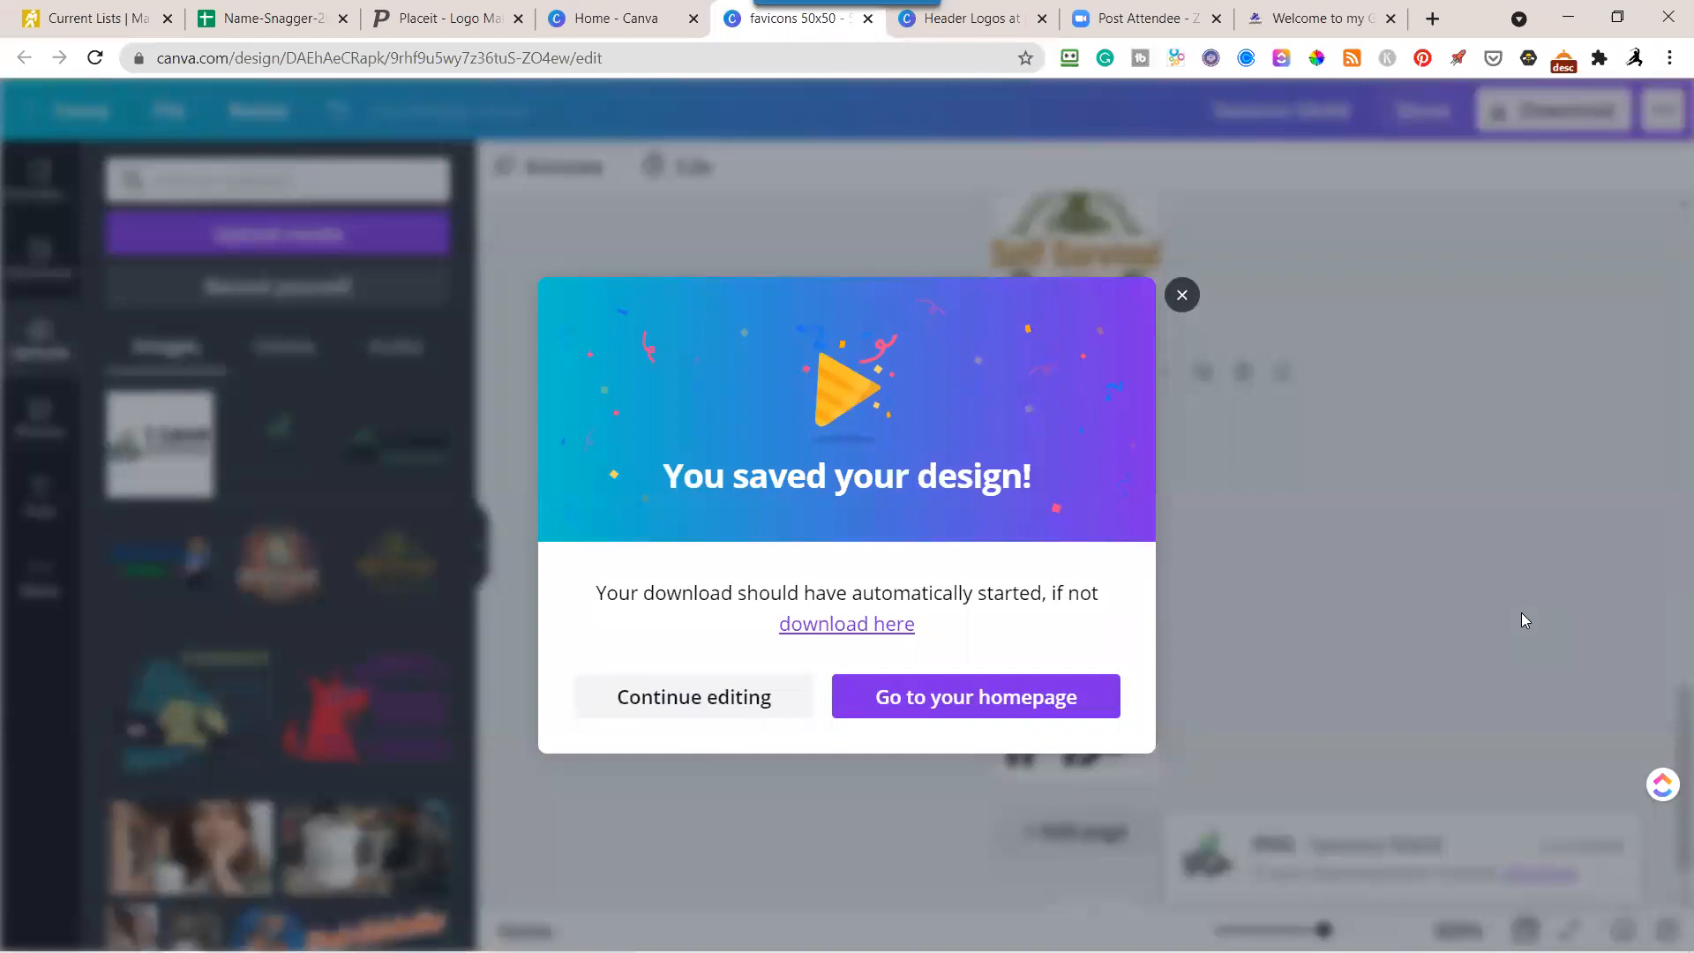
left_click(1184, 295)
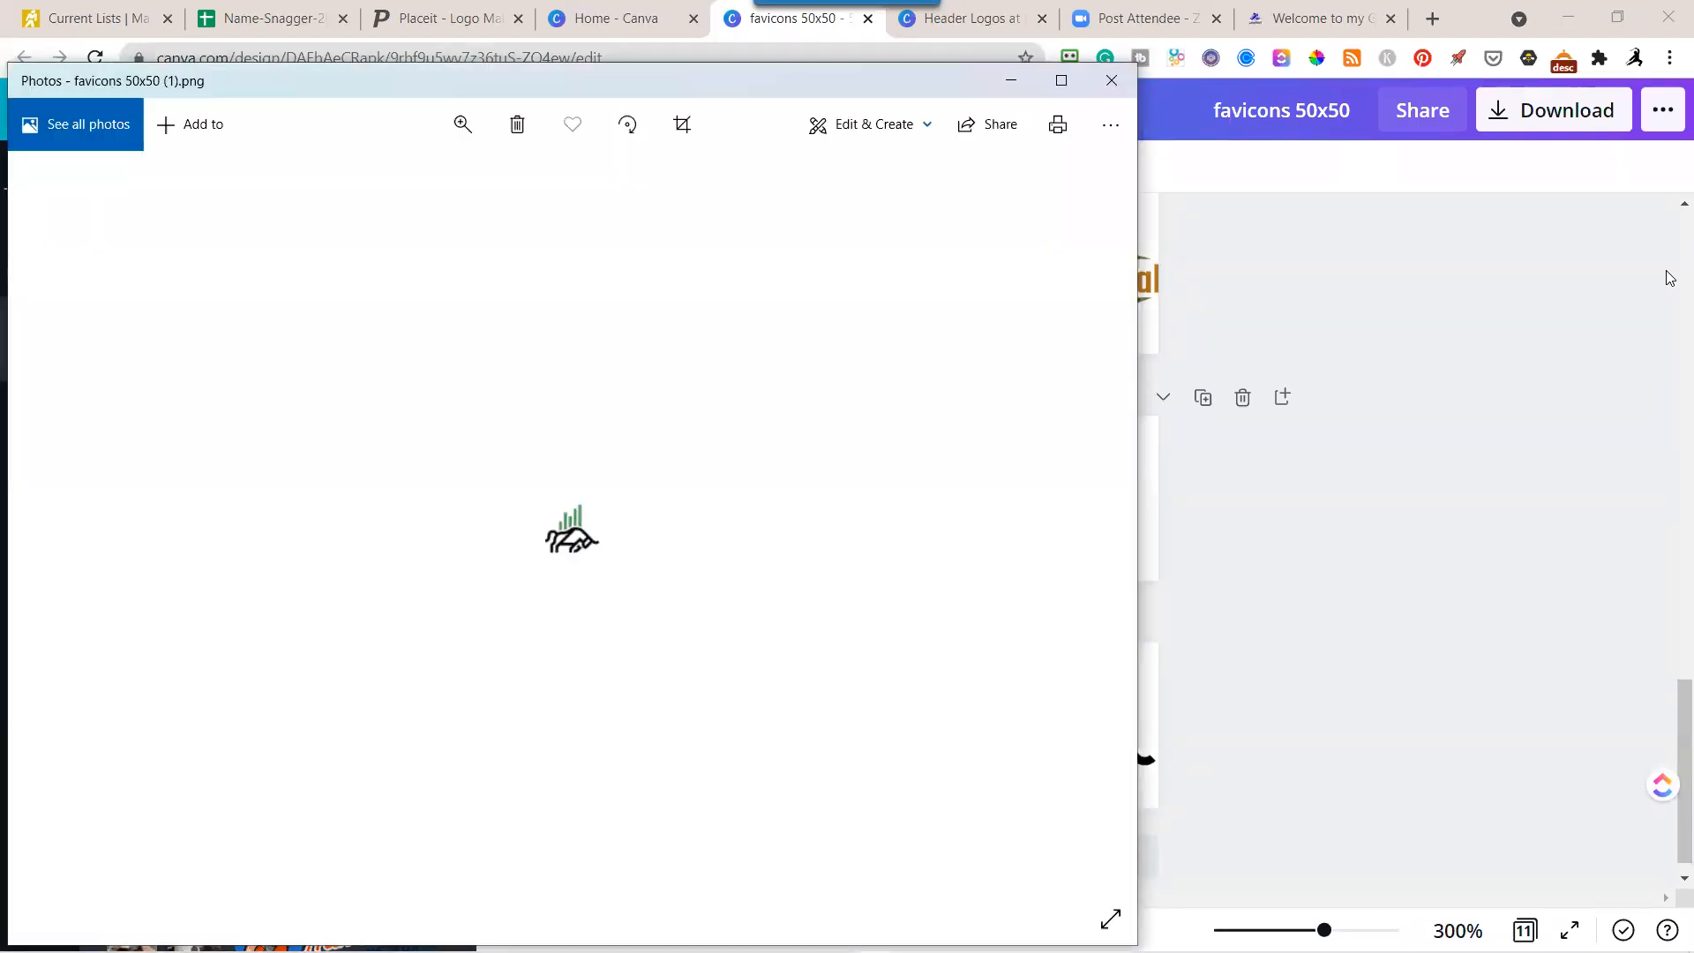
Close the downloaded favicon's preview and advance the Google Slides presentation to the Part 3 slide on making mockups.
left_click(1114, 85)
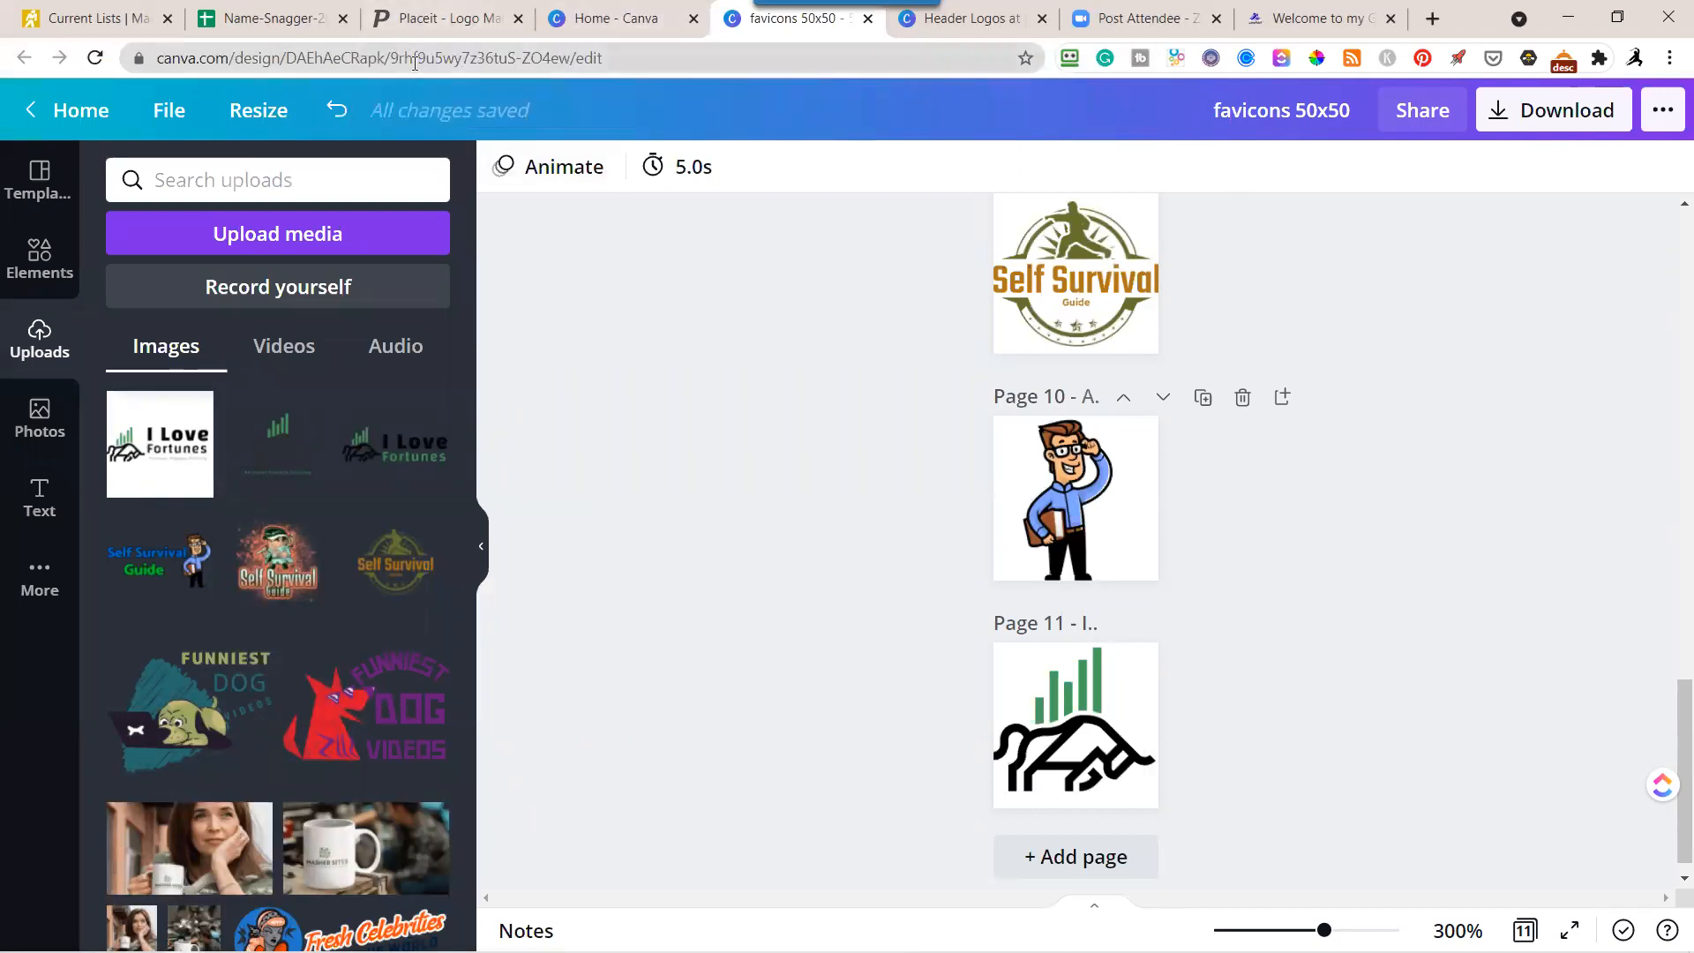
key("alt+Tab")
key("alt+Tab")
key("alt+Tab")
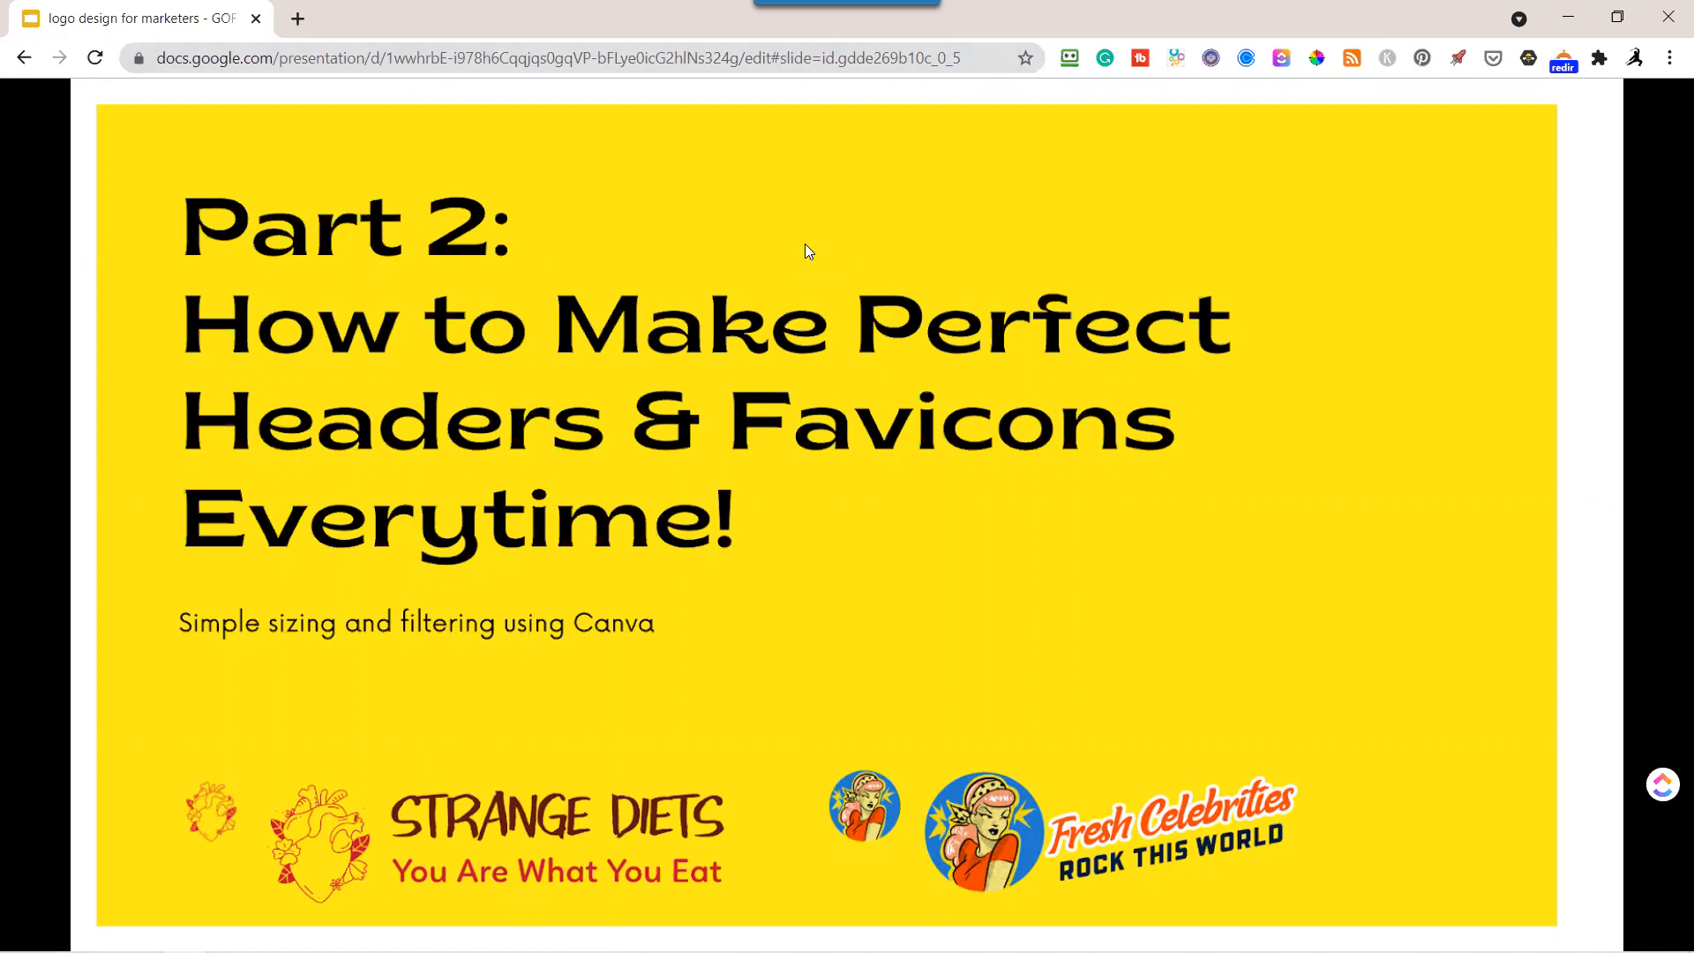
key("Right")
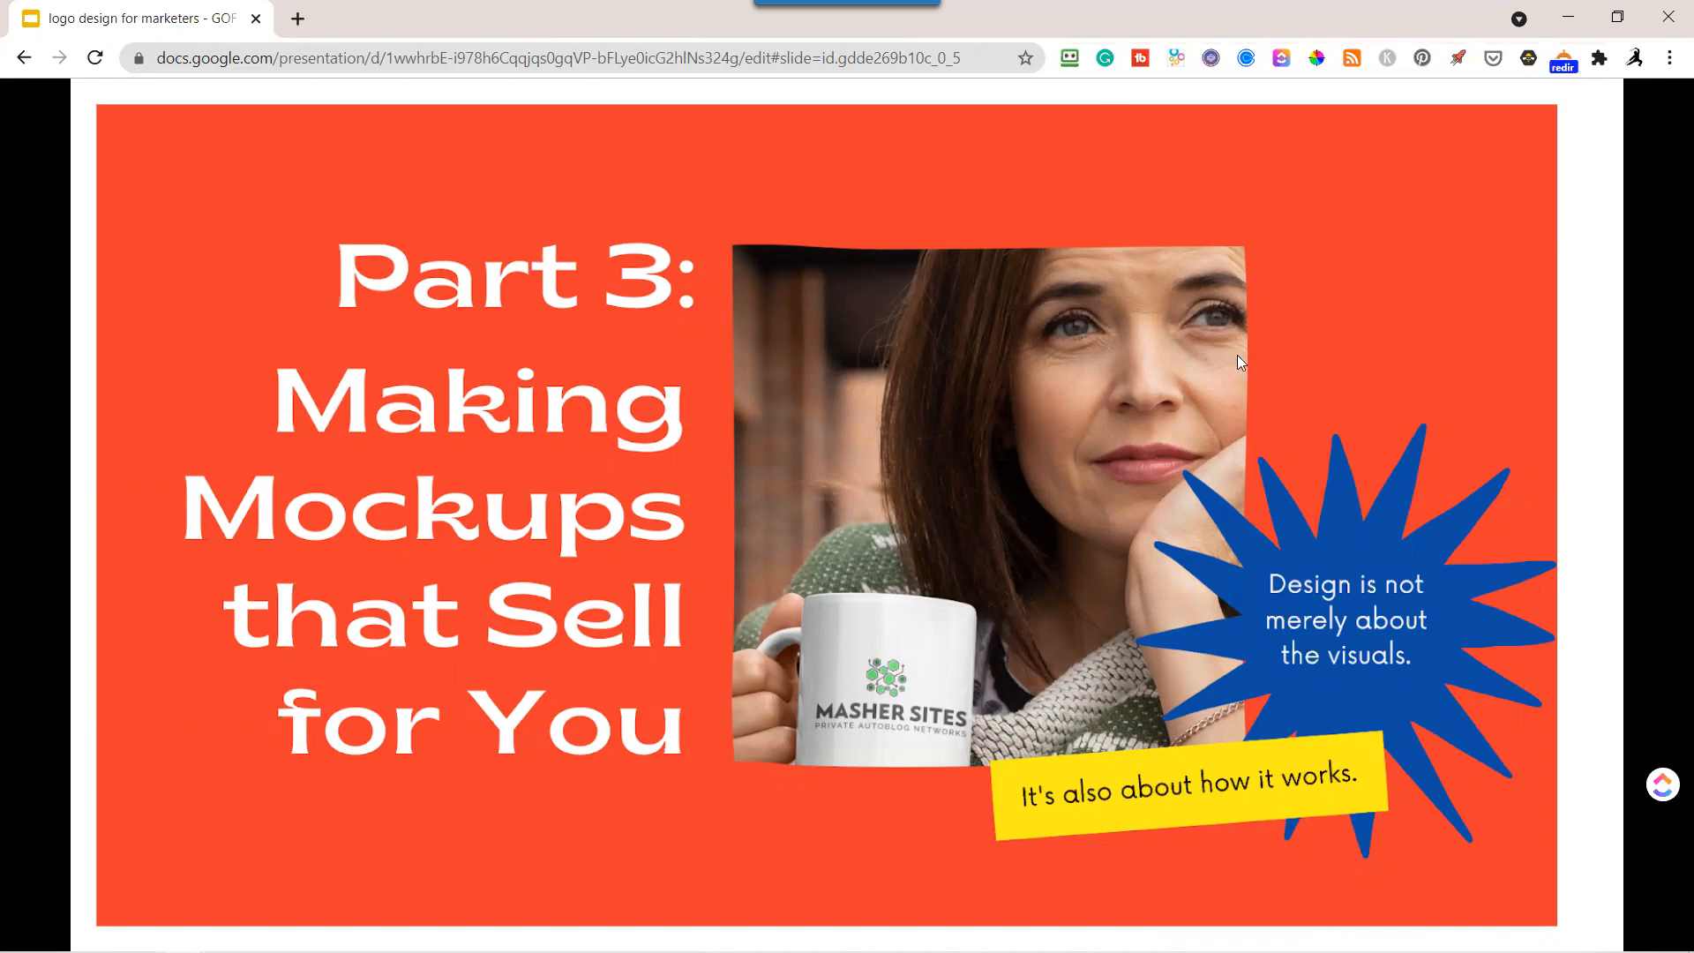
left_click(1568, 20)
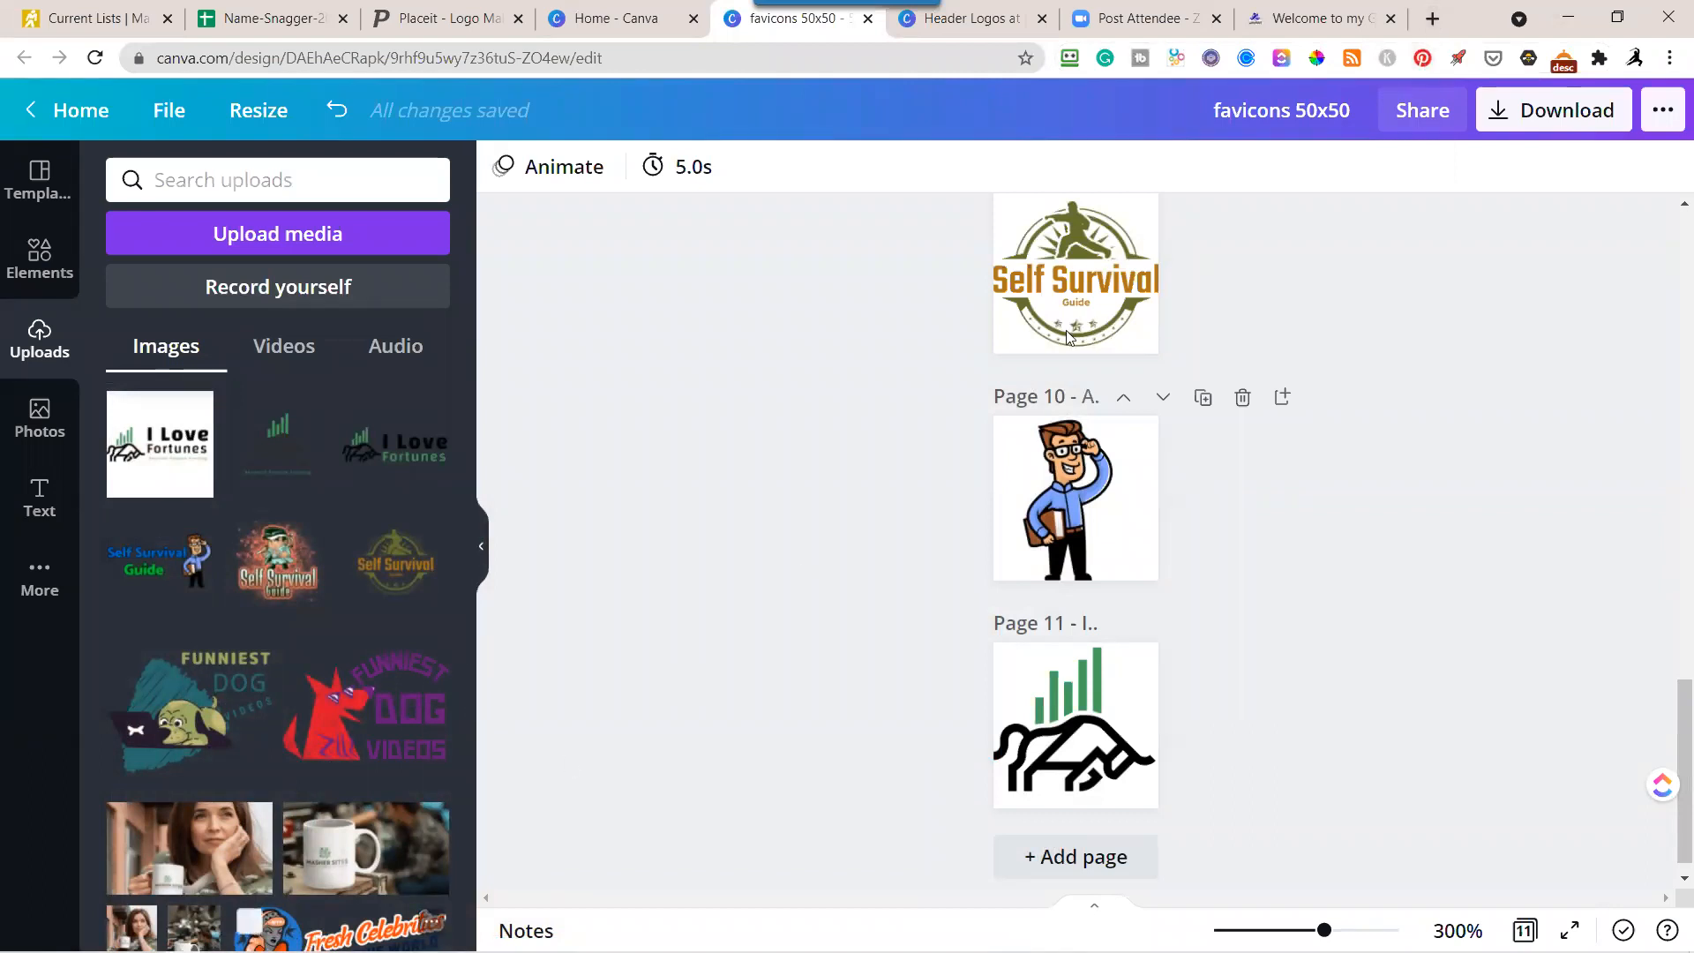
Open Smartmockups in a new browser tab, go to its main mockups page, and browse the T-shirt and smartphone mockups.
left_click(1432, 19)
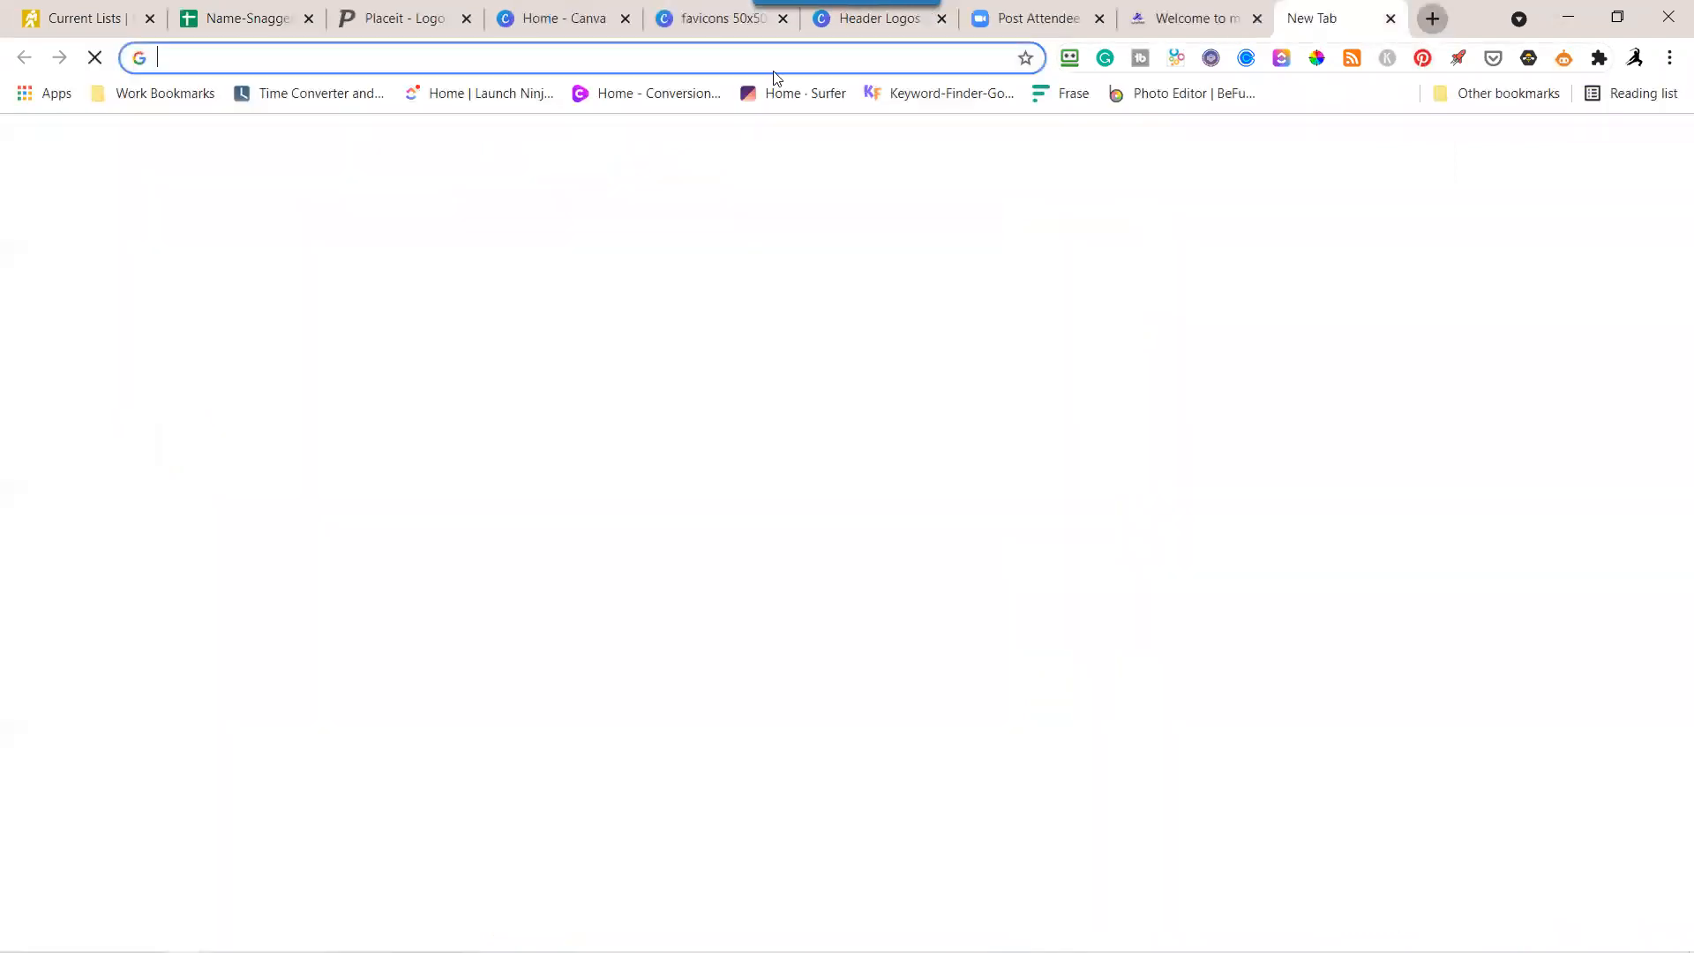
left_click(711, 54)
type("smart")
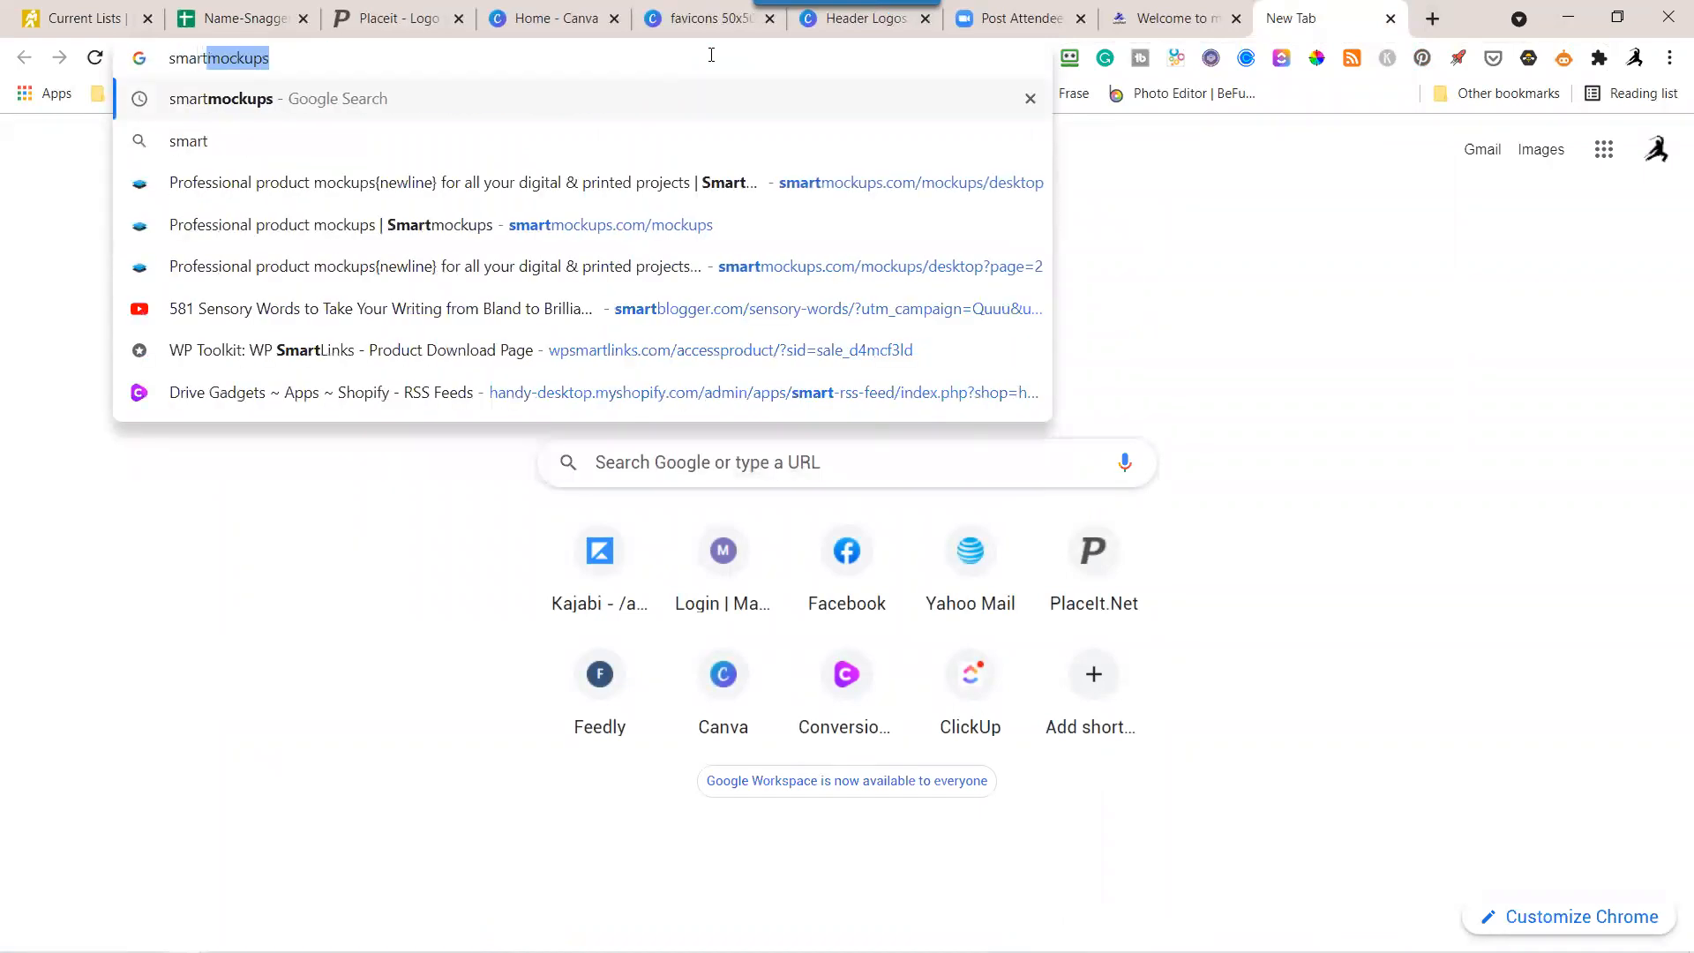
left_click(600, 181)
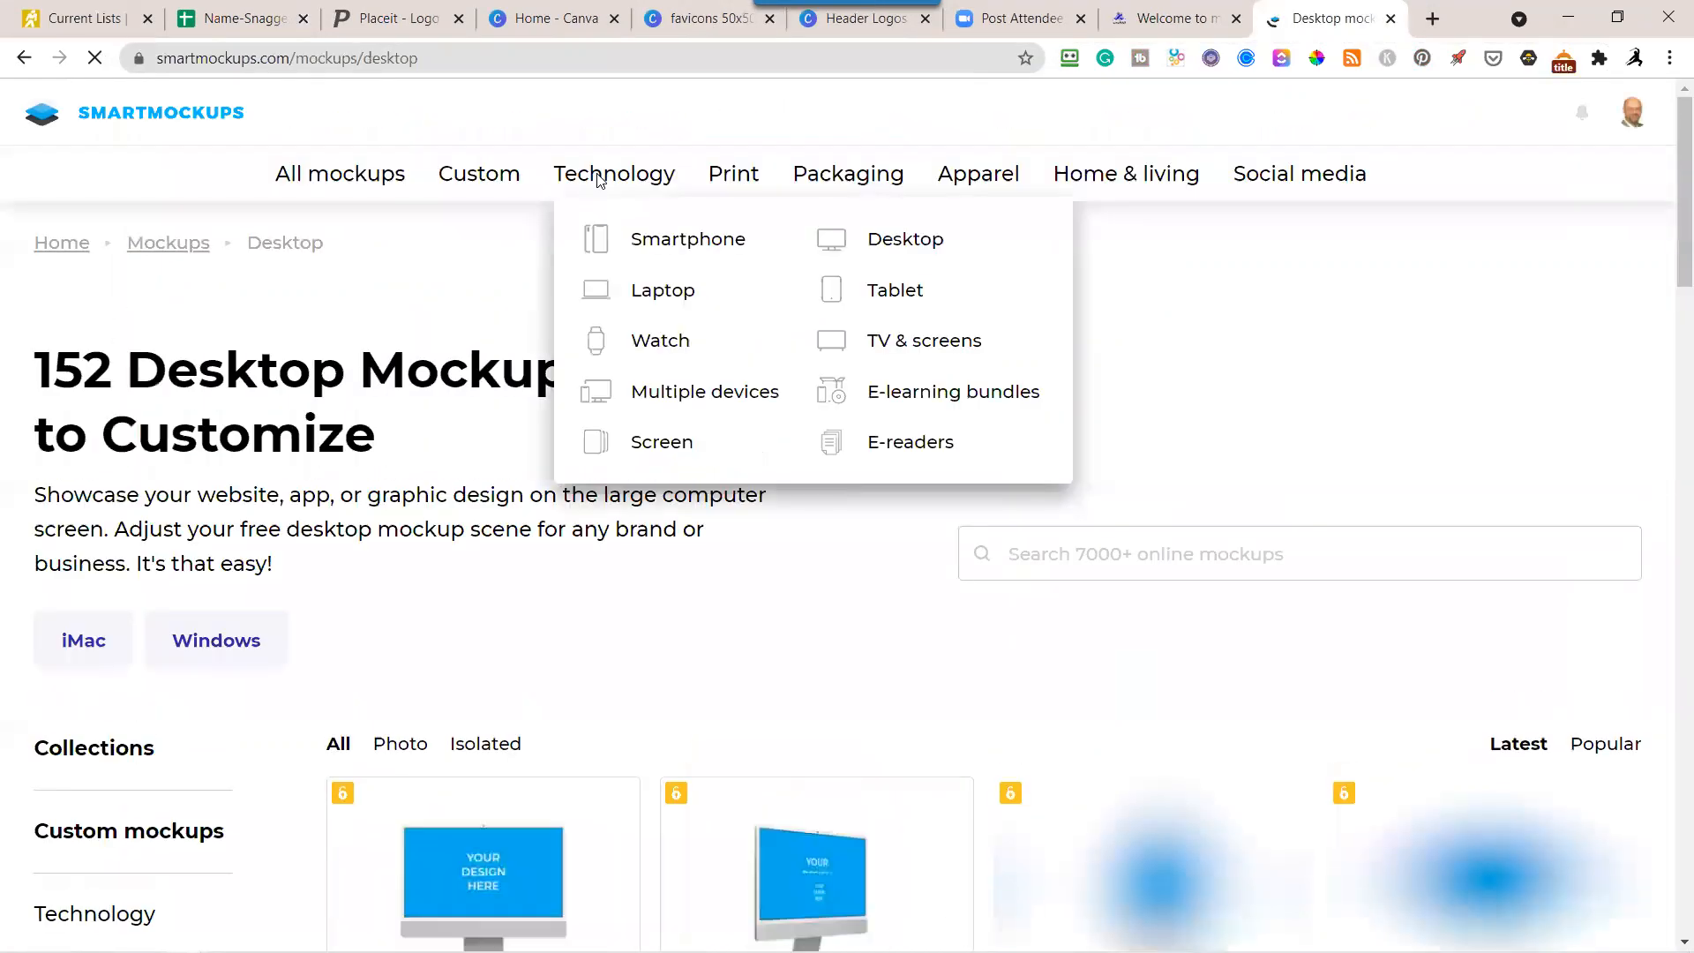
left_click(170, 245)
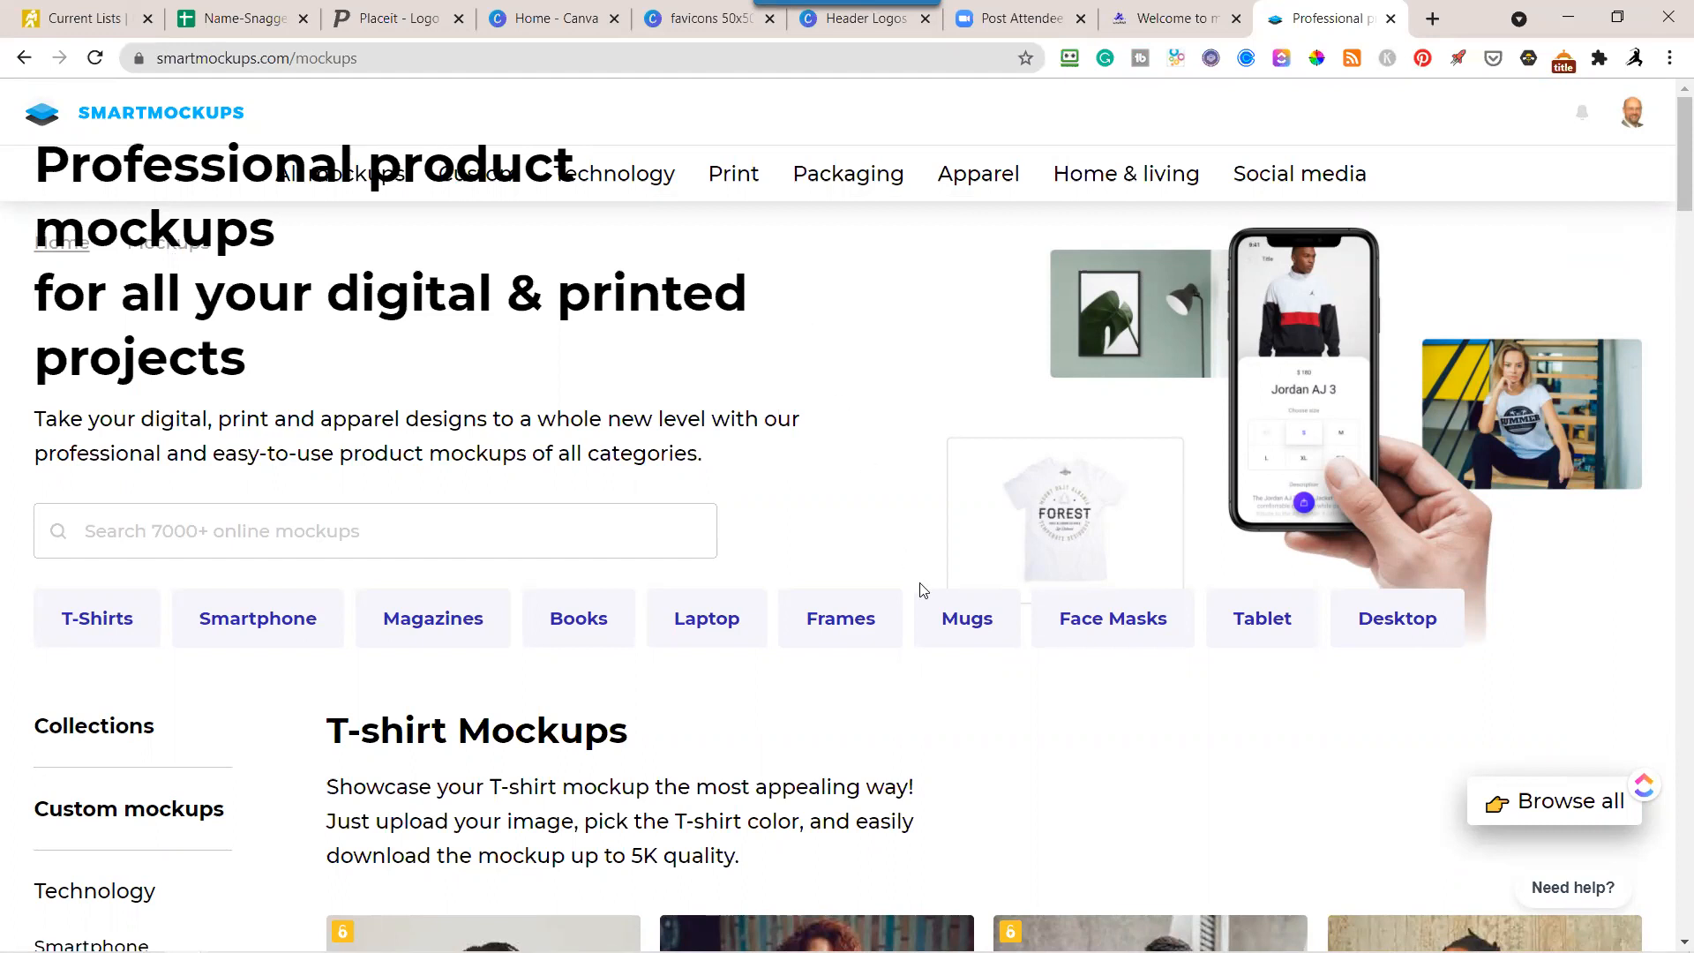
scroll(970, 635, "down", 3)
scroll(999, 634, "down", 8)
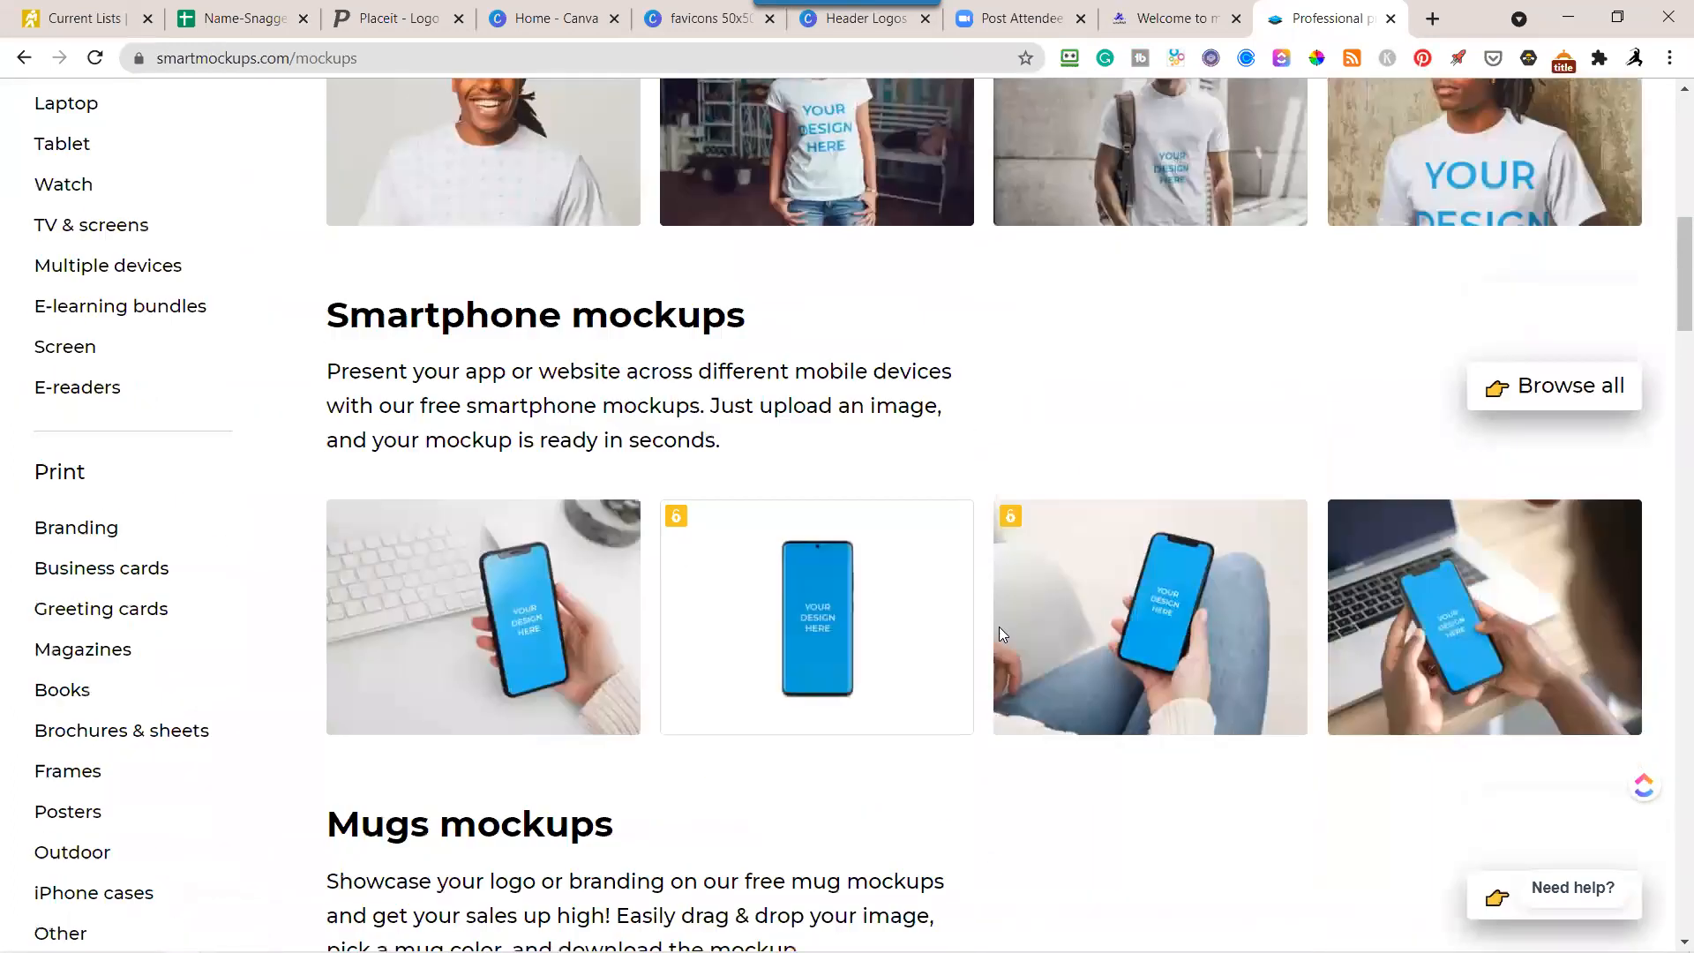
scroll(999, 633, "up", 6)
mouse_move(1001, 634)
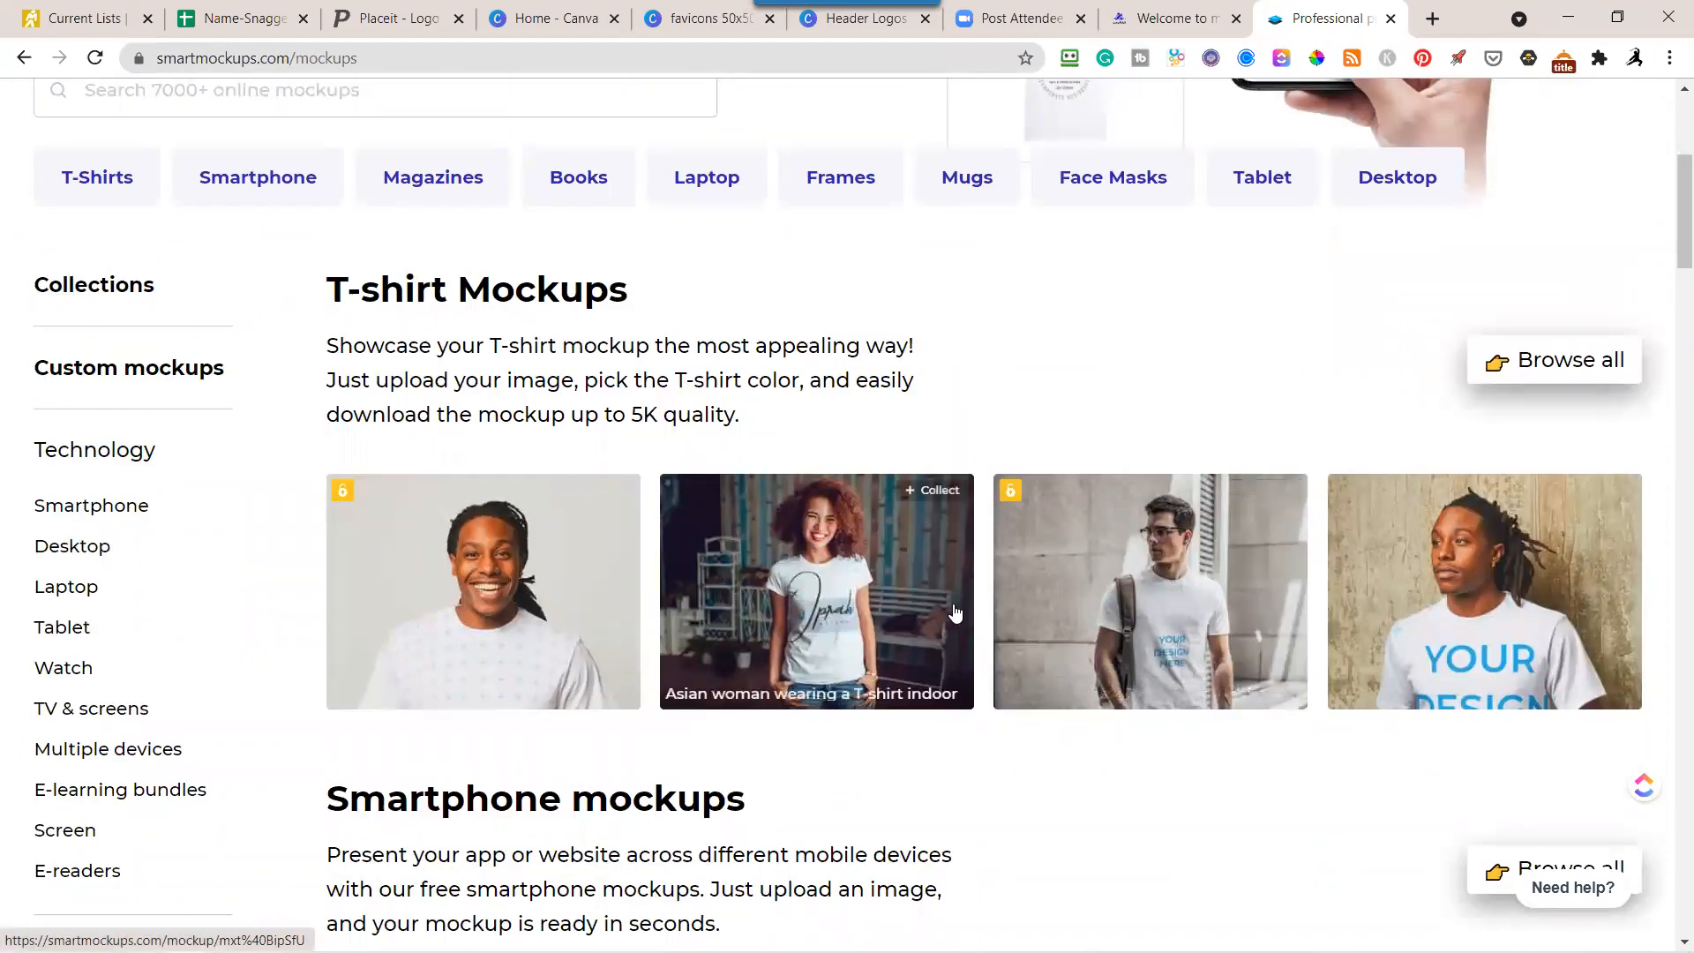
Switch to Placeit, dismiss the downloads list, and open the mug mockups collection.
scroll(949, 612, "down", 3)
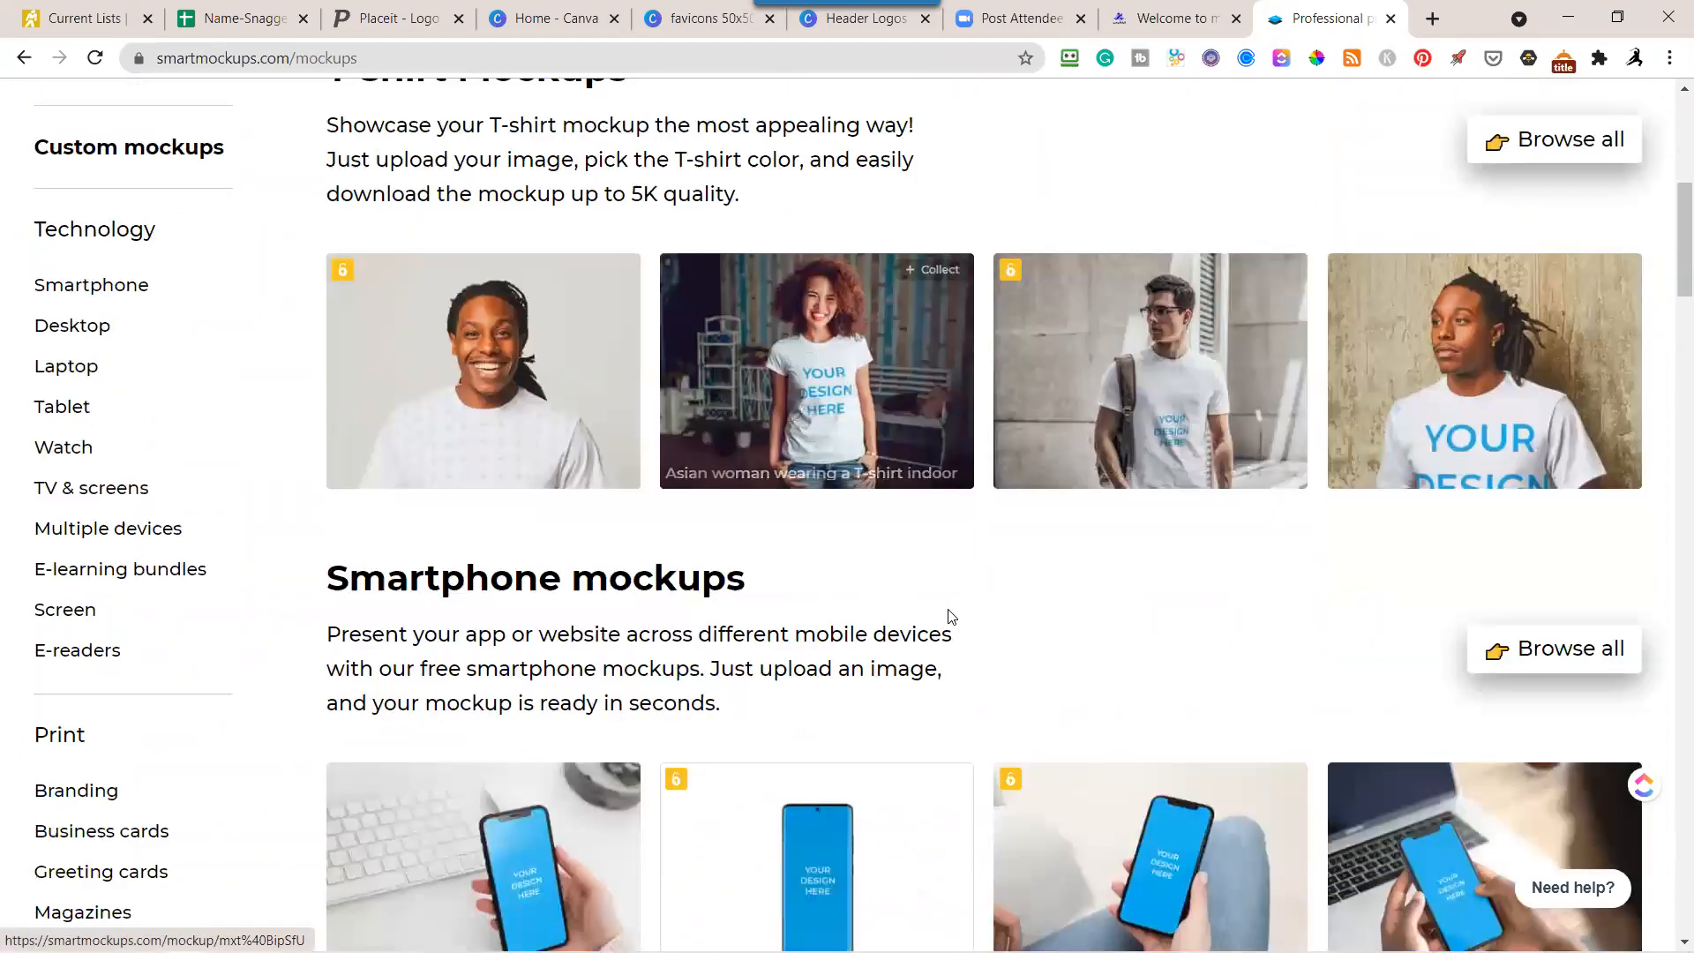
left_click(425, 24)
mouse_move(193, 130)
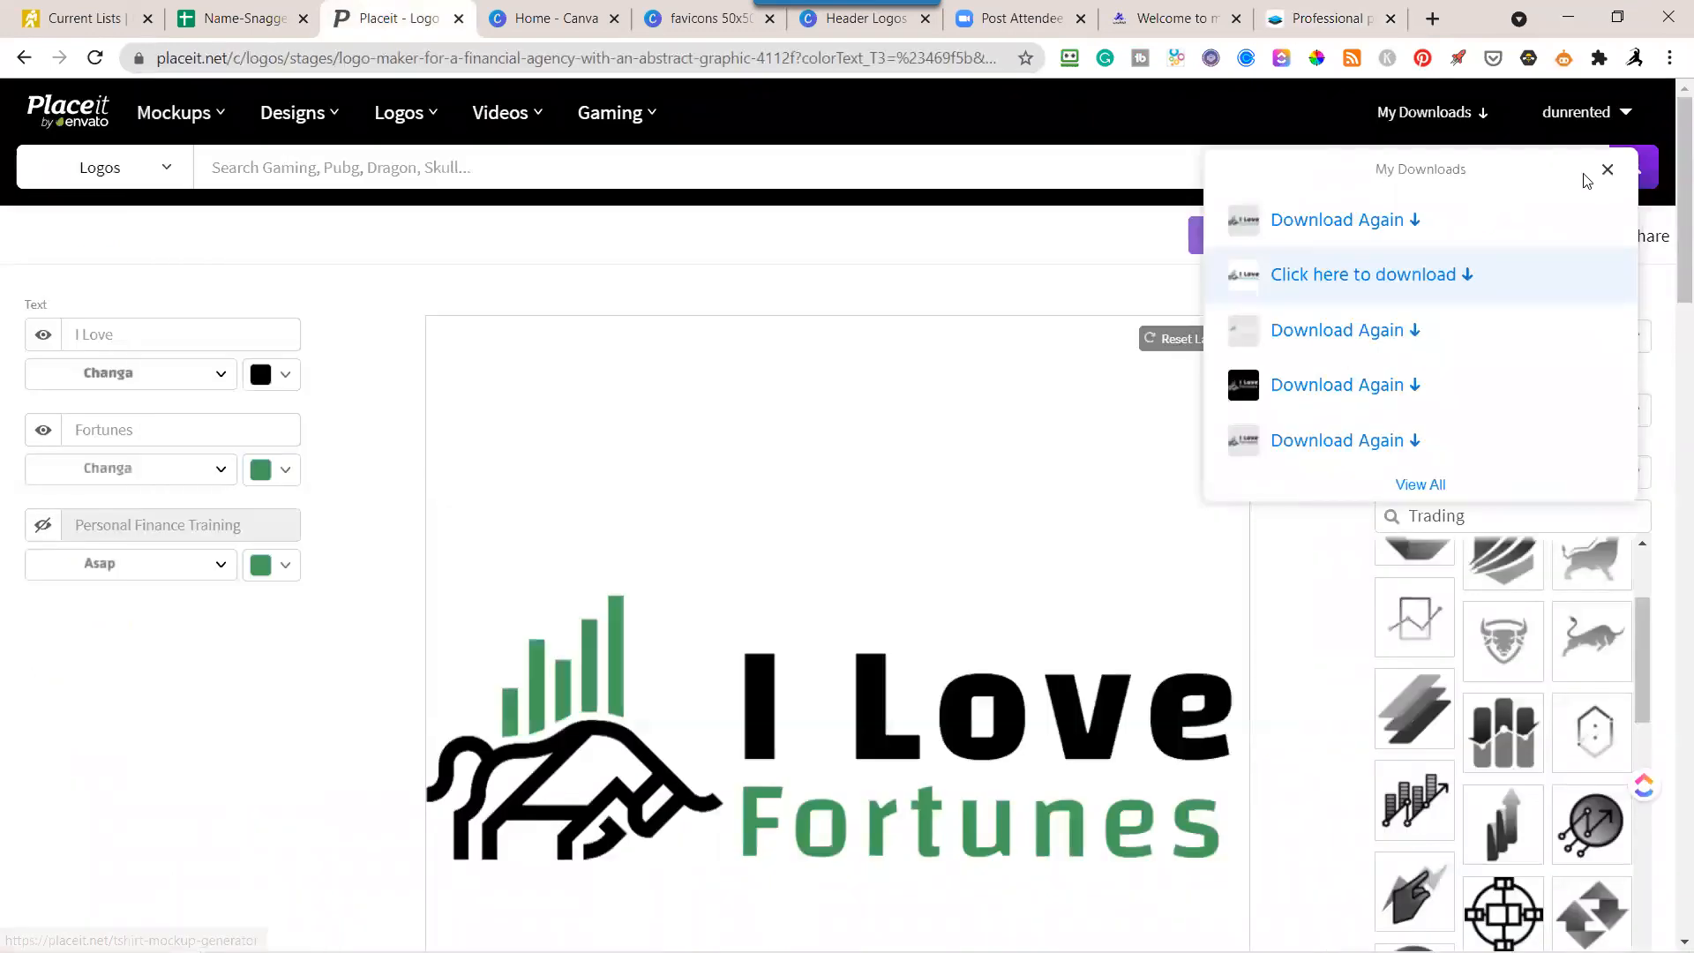
left_click(1608, 170)
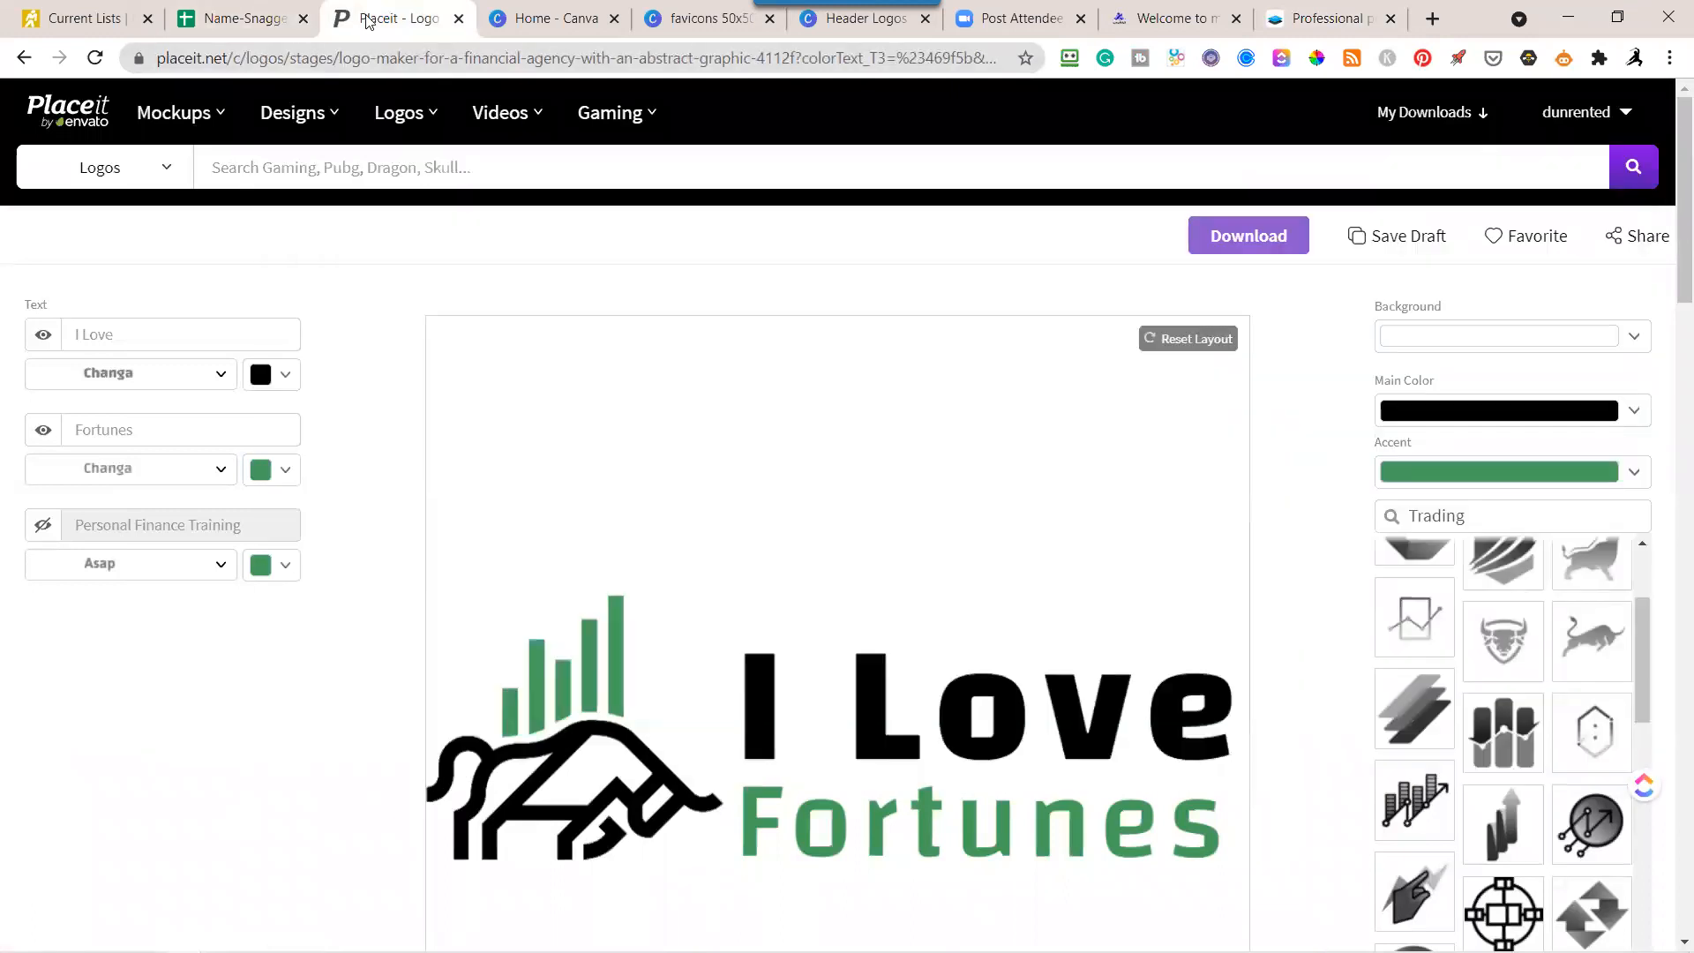
mouse_move(176, 113)
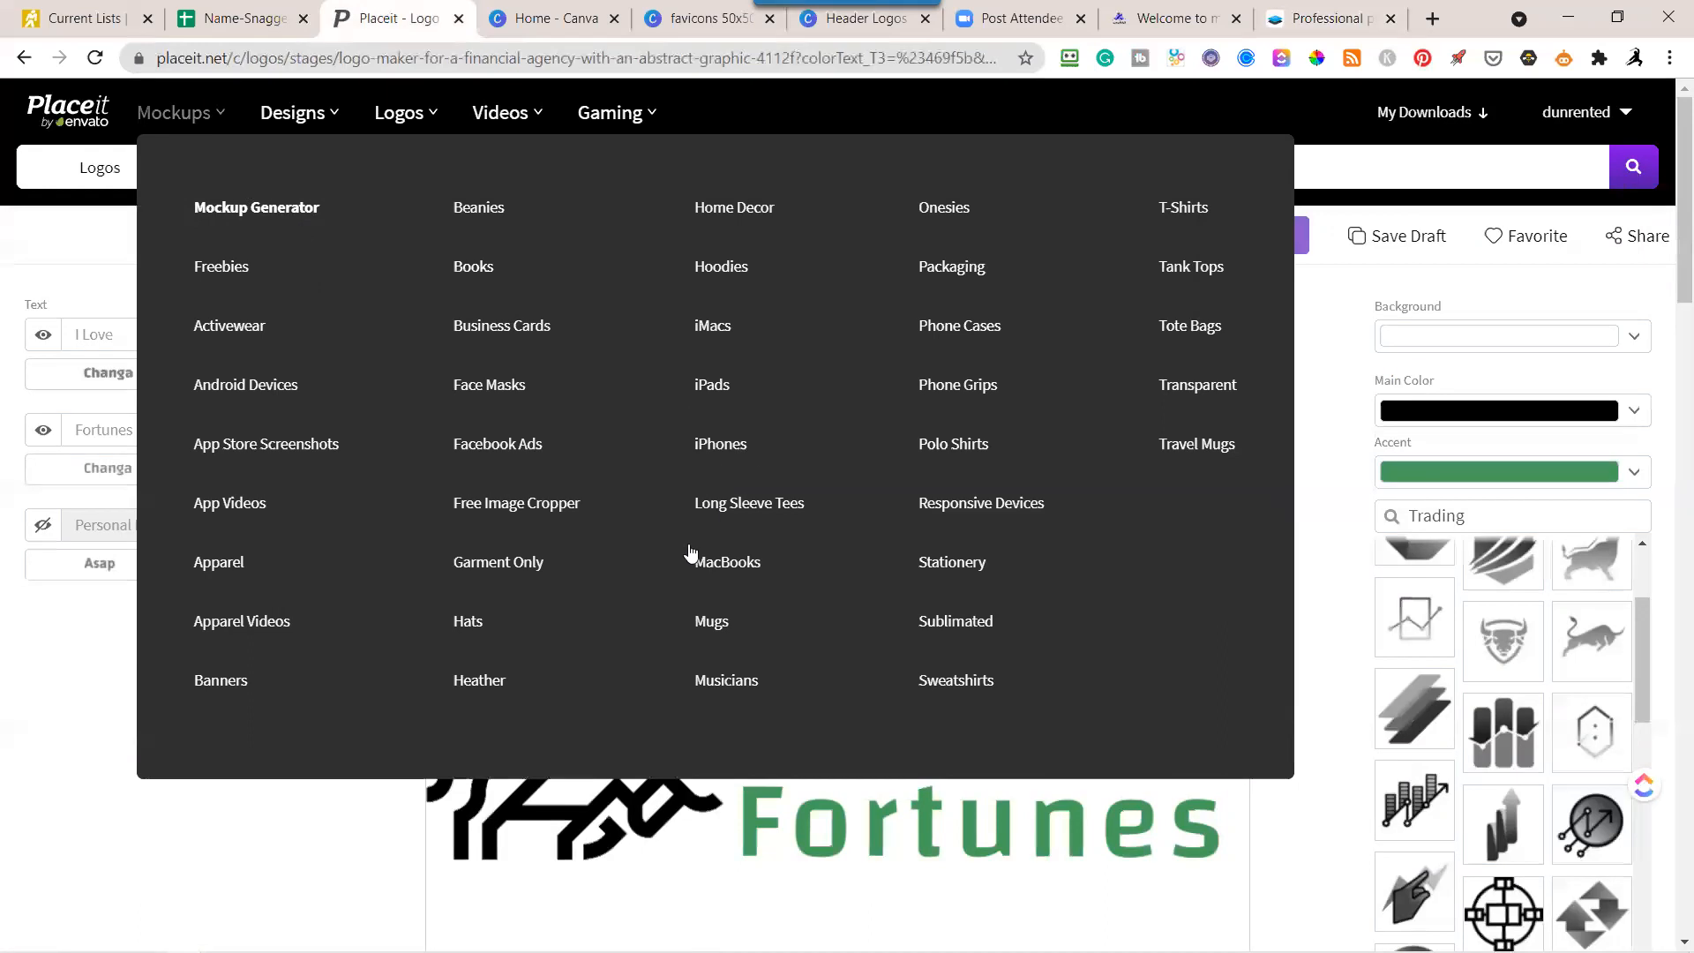
left_click(722, 621)
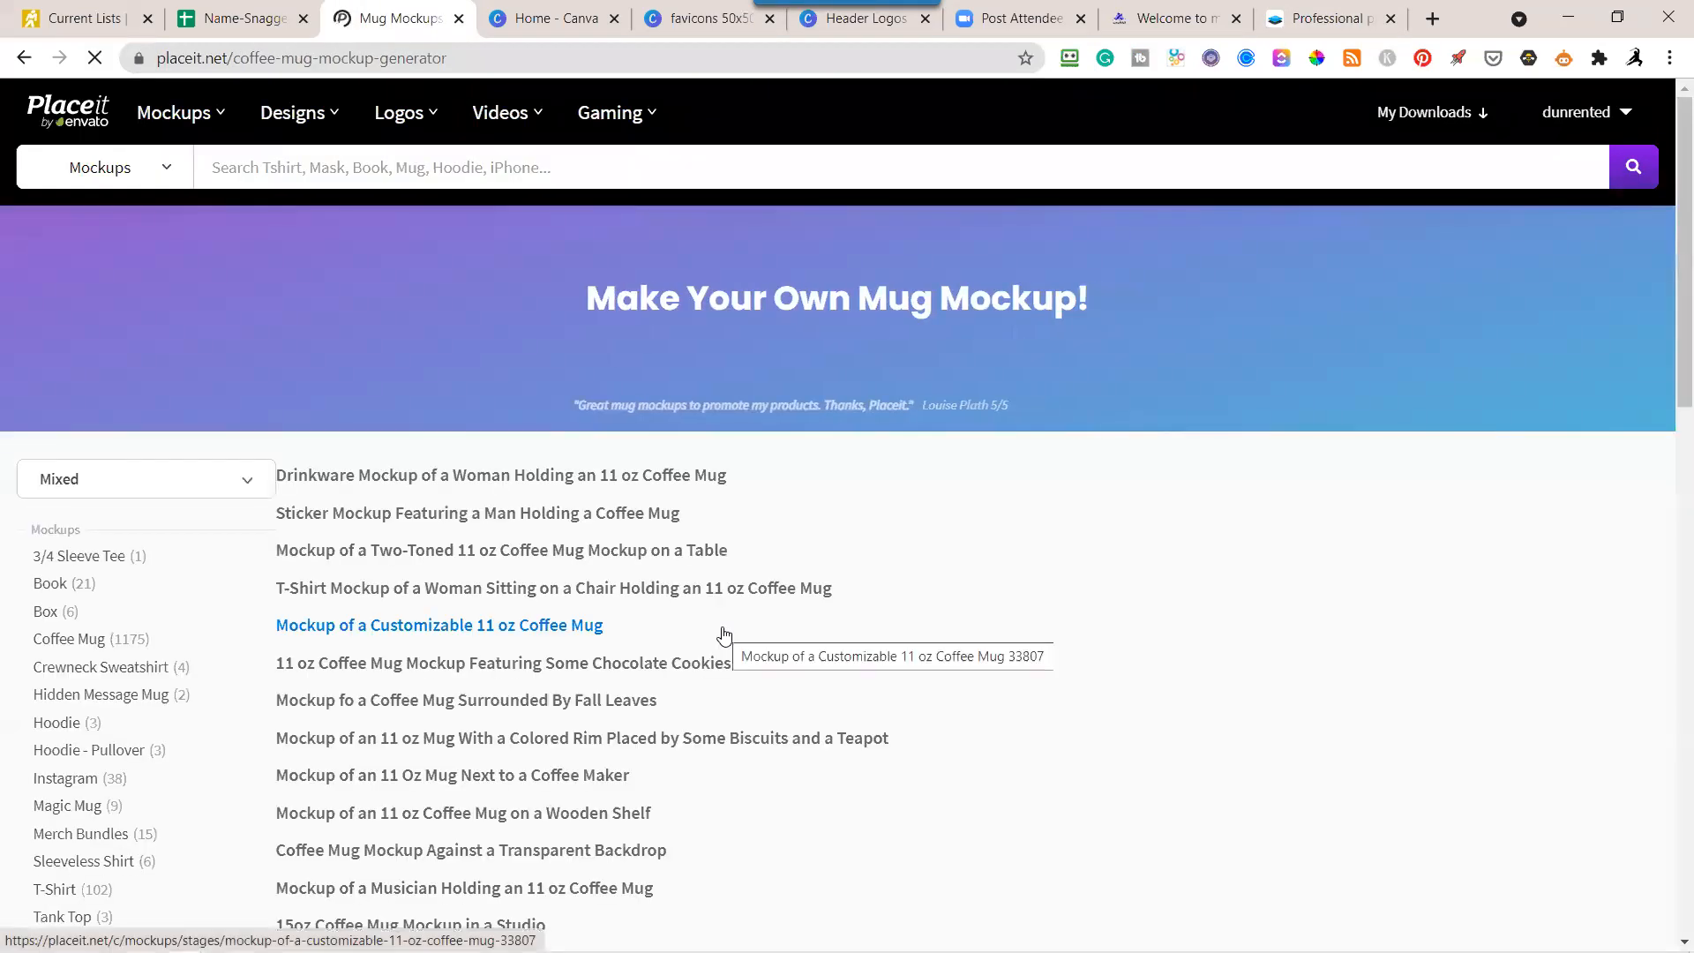
Browse the mug mockups and open the drinkware mockup of a woman holding an 11 oz coffee mug.
scroll(684, 565, "down", 2)
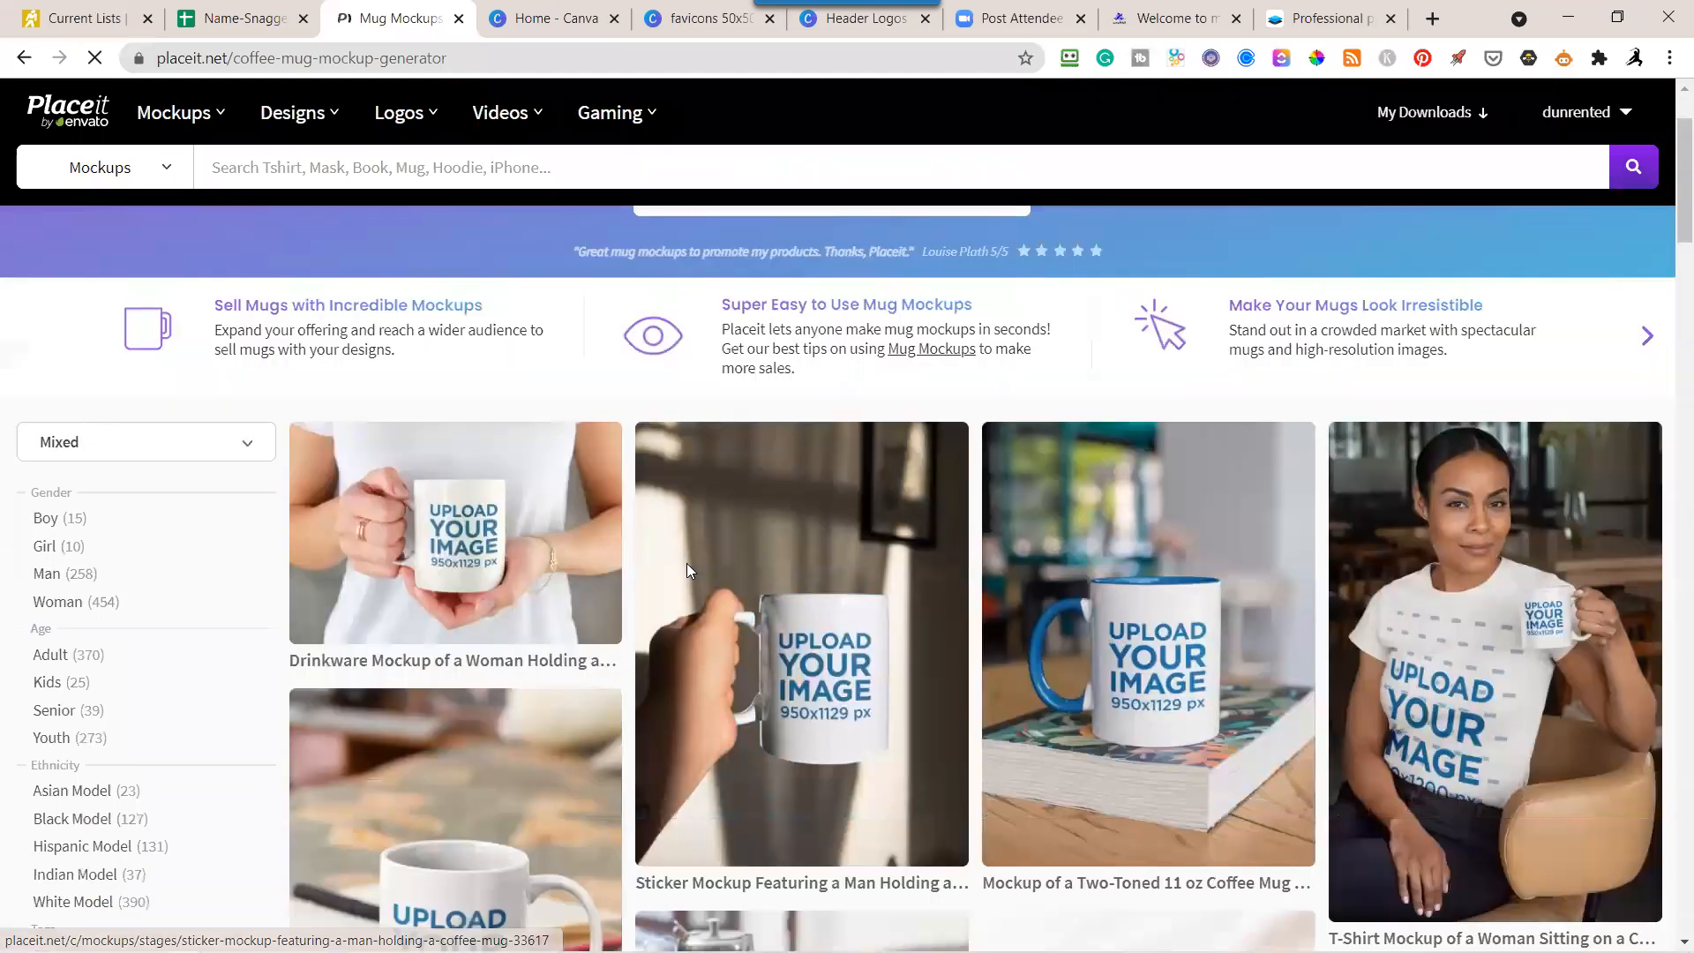
scroll(687, 569, "down", 1)
scroll(688, 571, "down", 3)
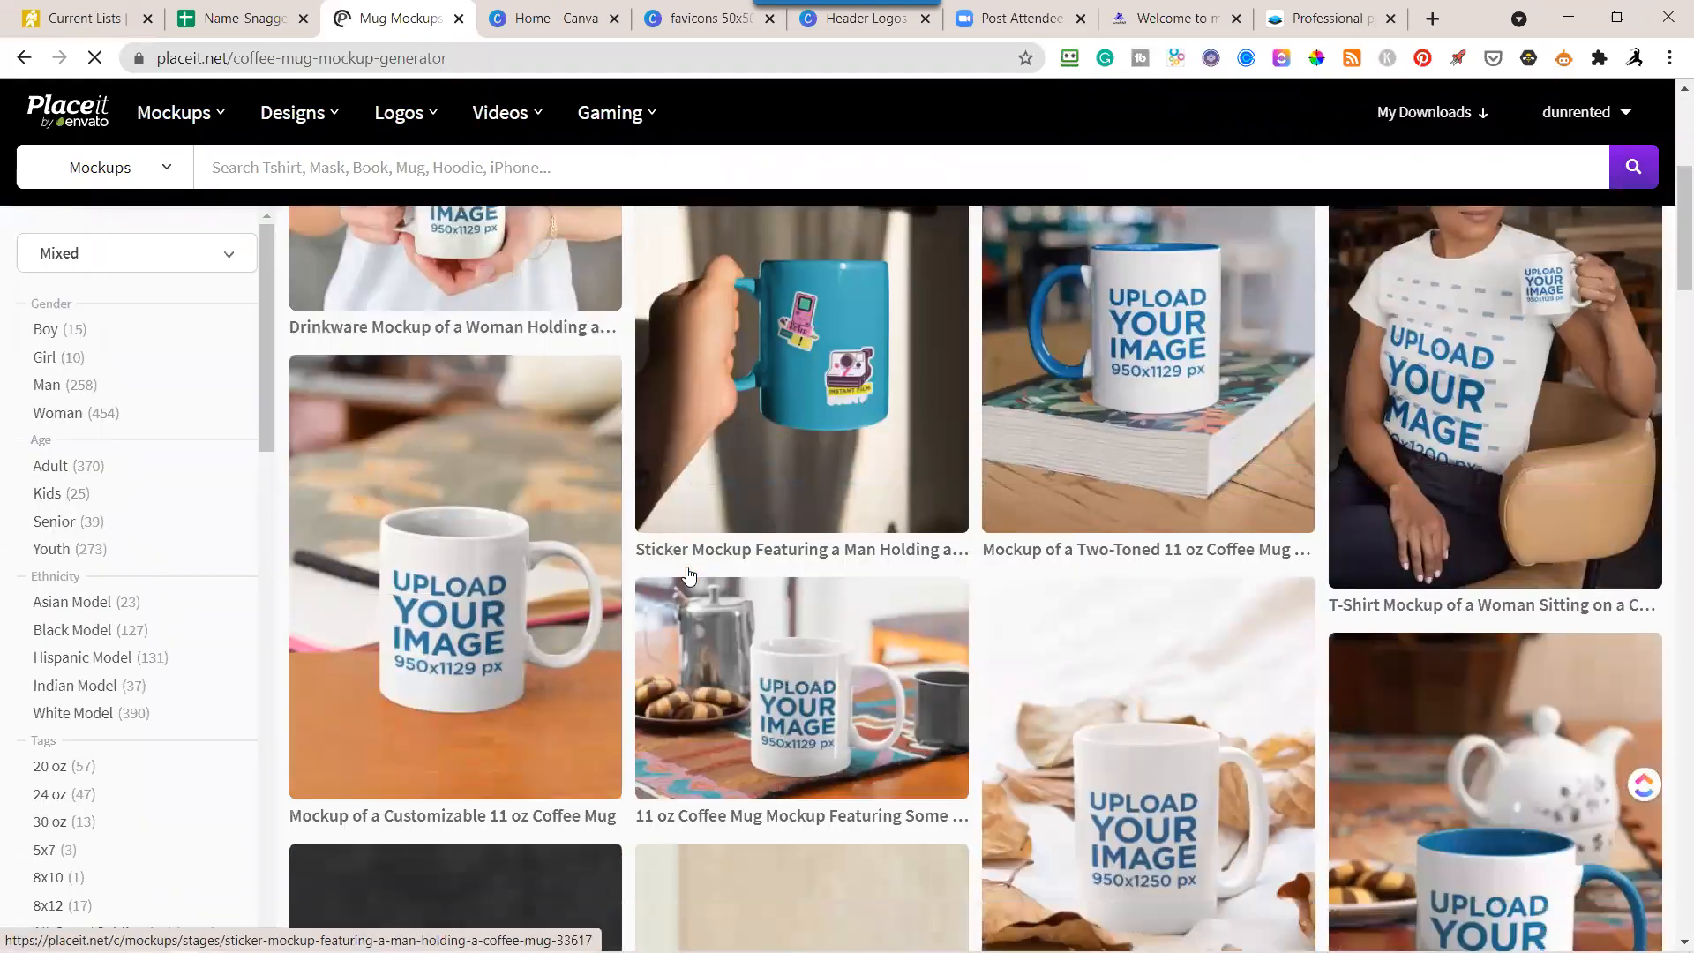
scroll(690, 574, "down", 2)
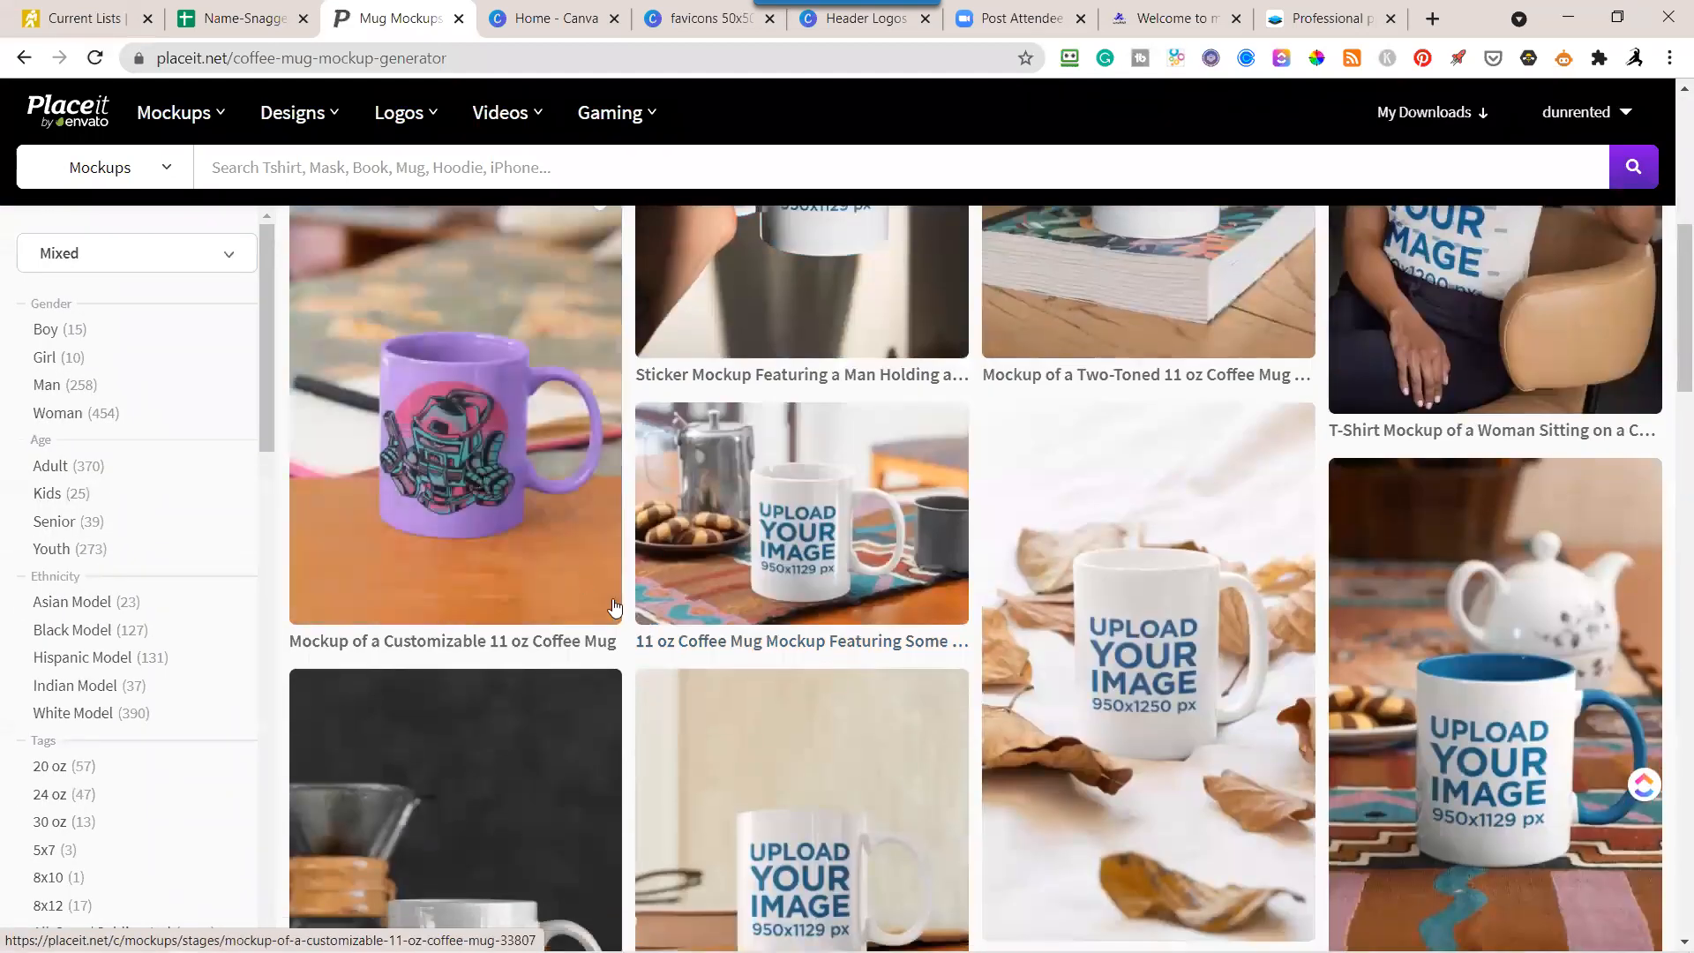
scroll(615, 607, "down", 3)
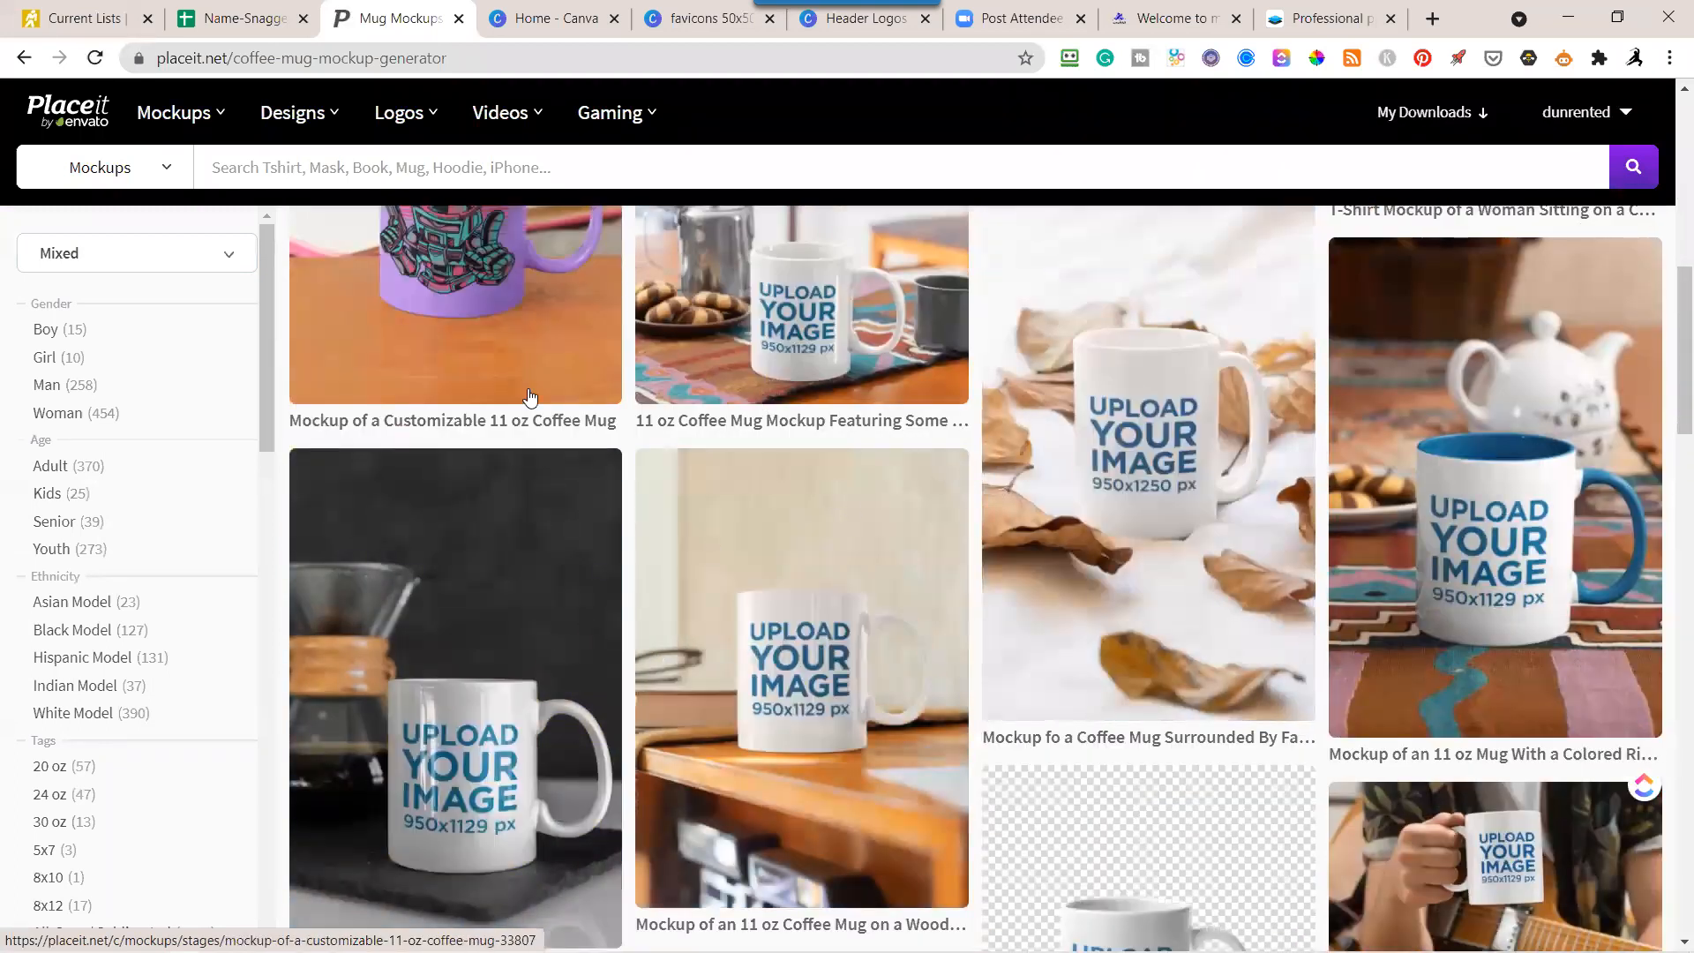
scroll(529, 396, "up", 10)
scroll(499, 525, "down", 3)
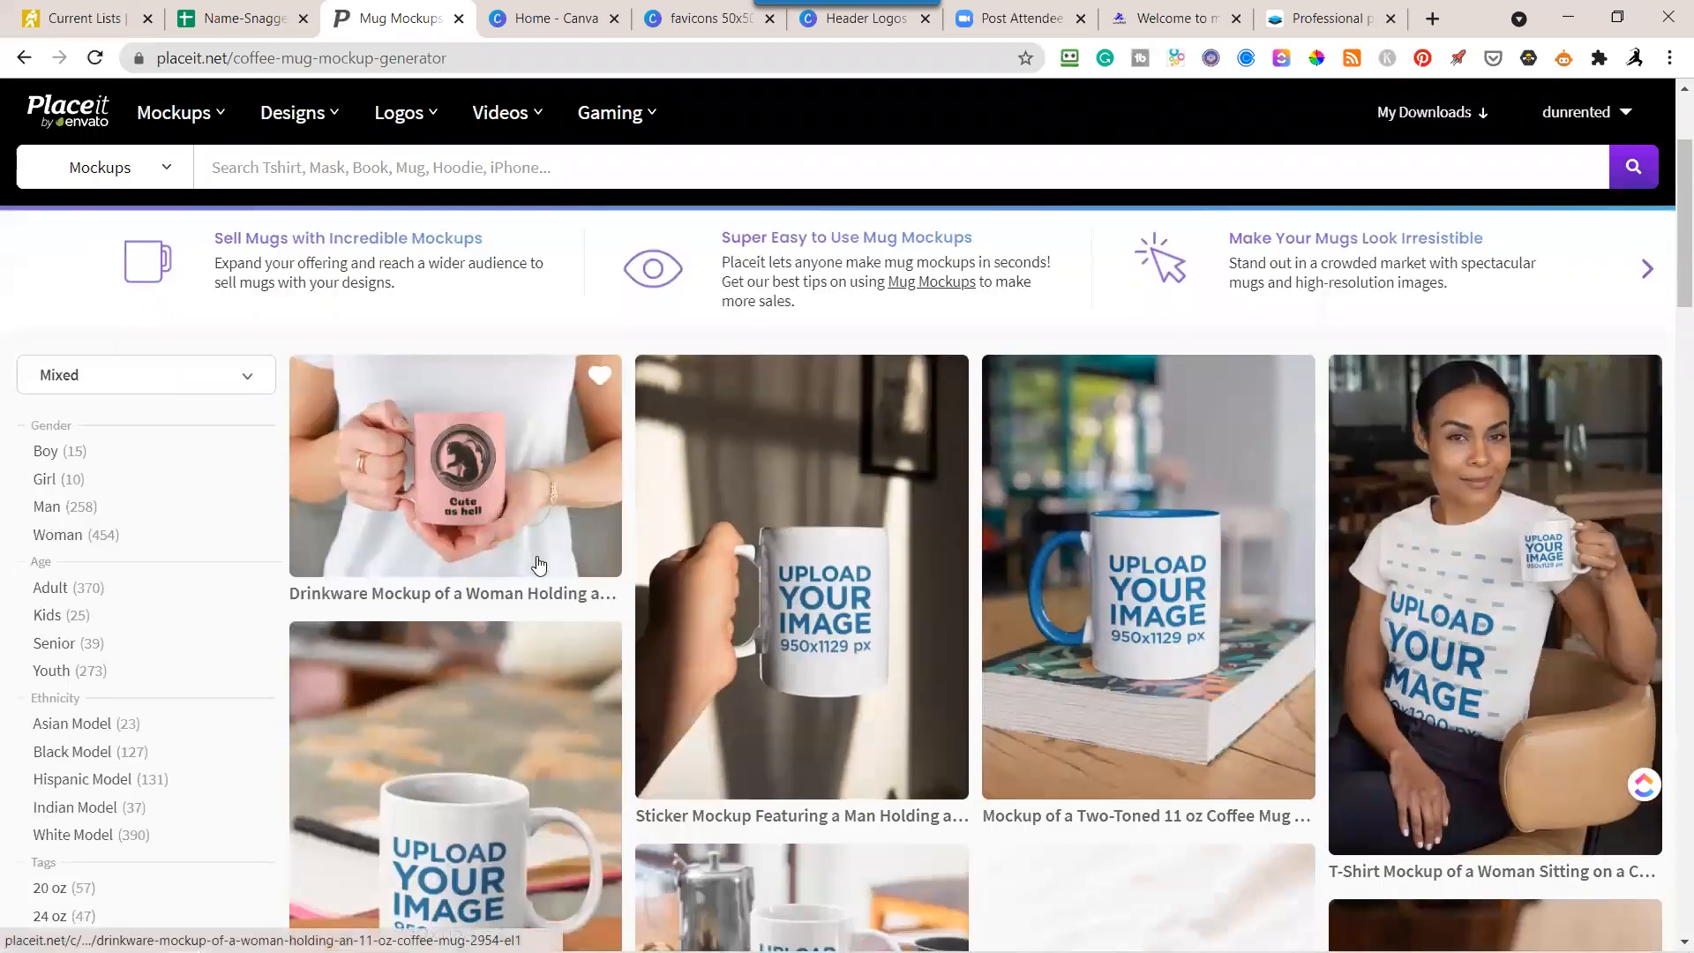
left_click(462, 485)
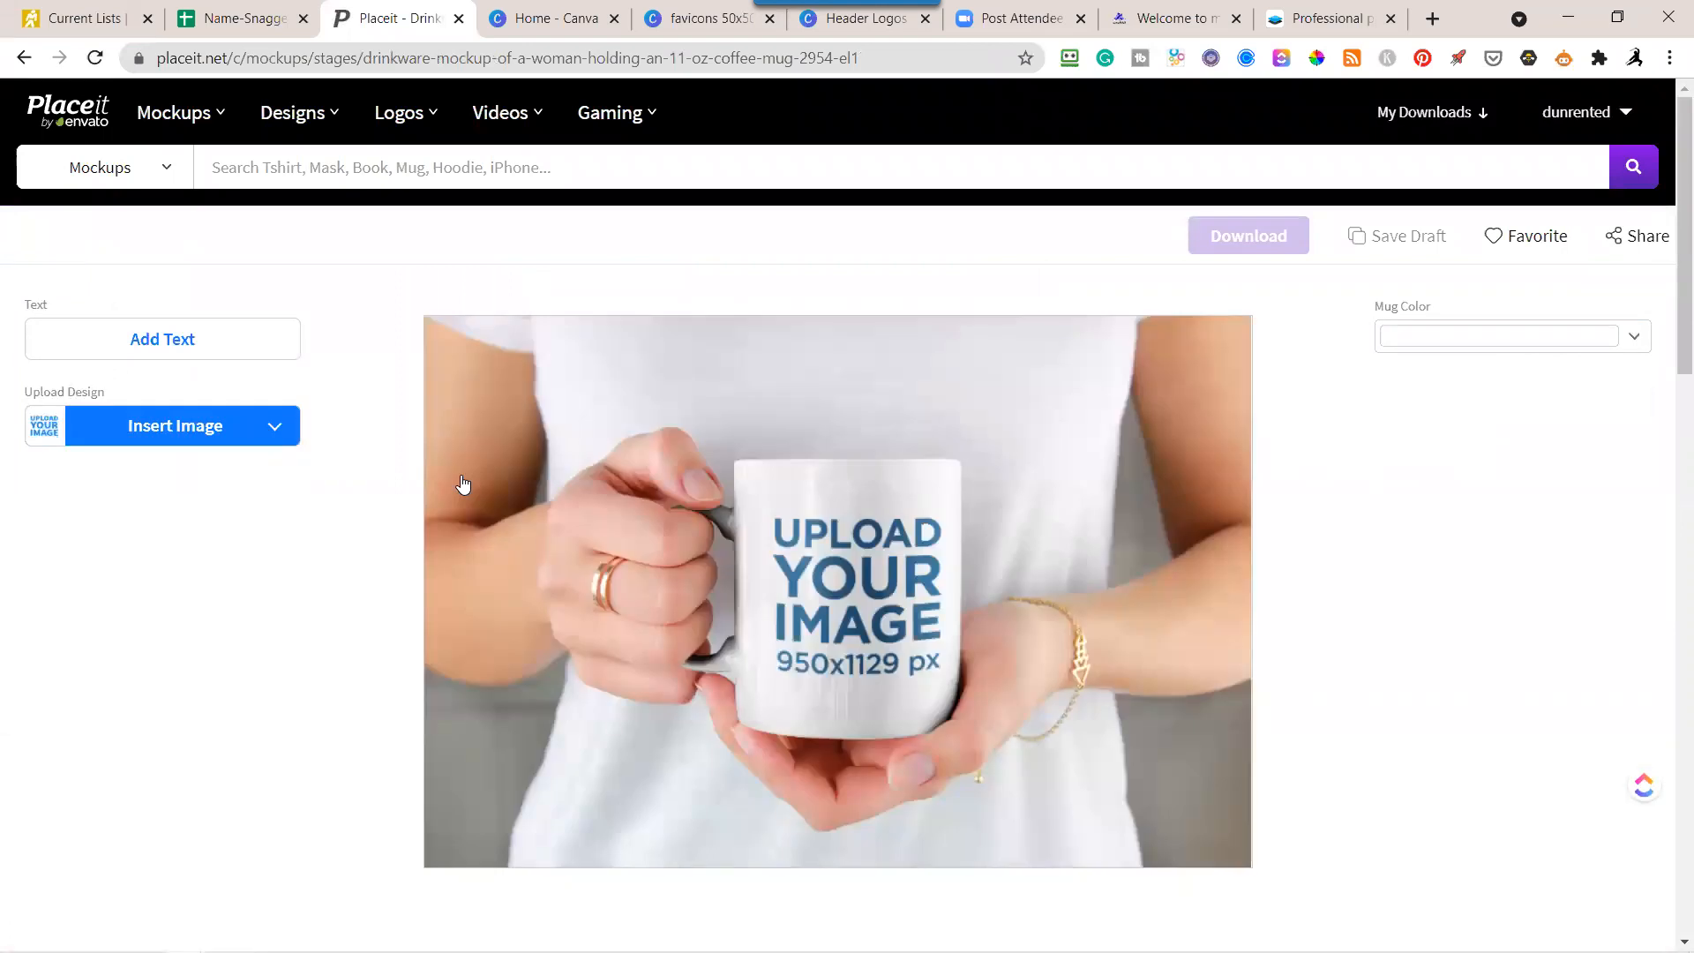
Insert the transparent dark stacked "I Love Fortunes" logo from the Placeit downloads, enlarged to nearly fill the crop area's width.
left_click(273, 431)
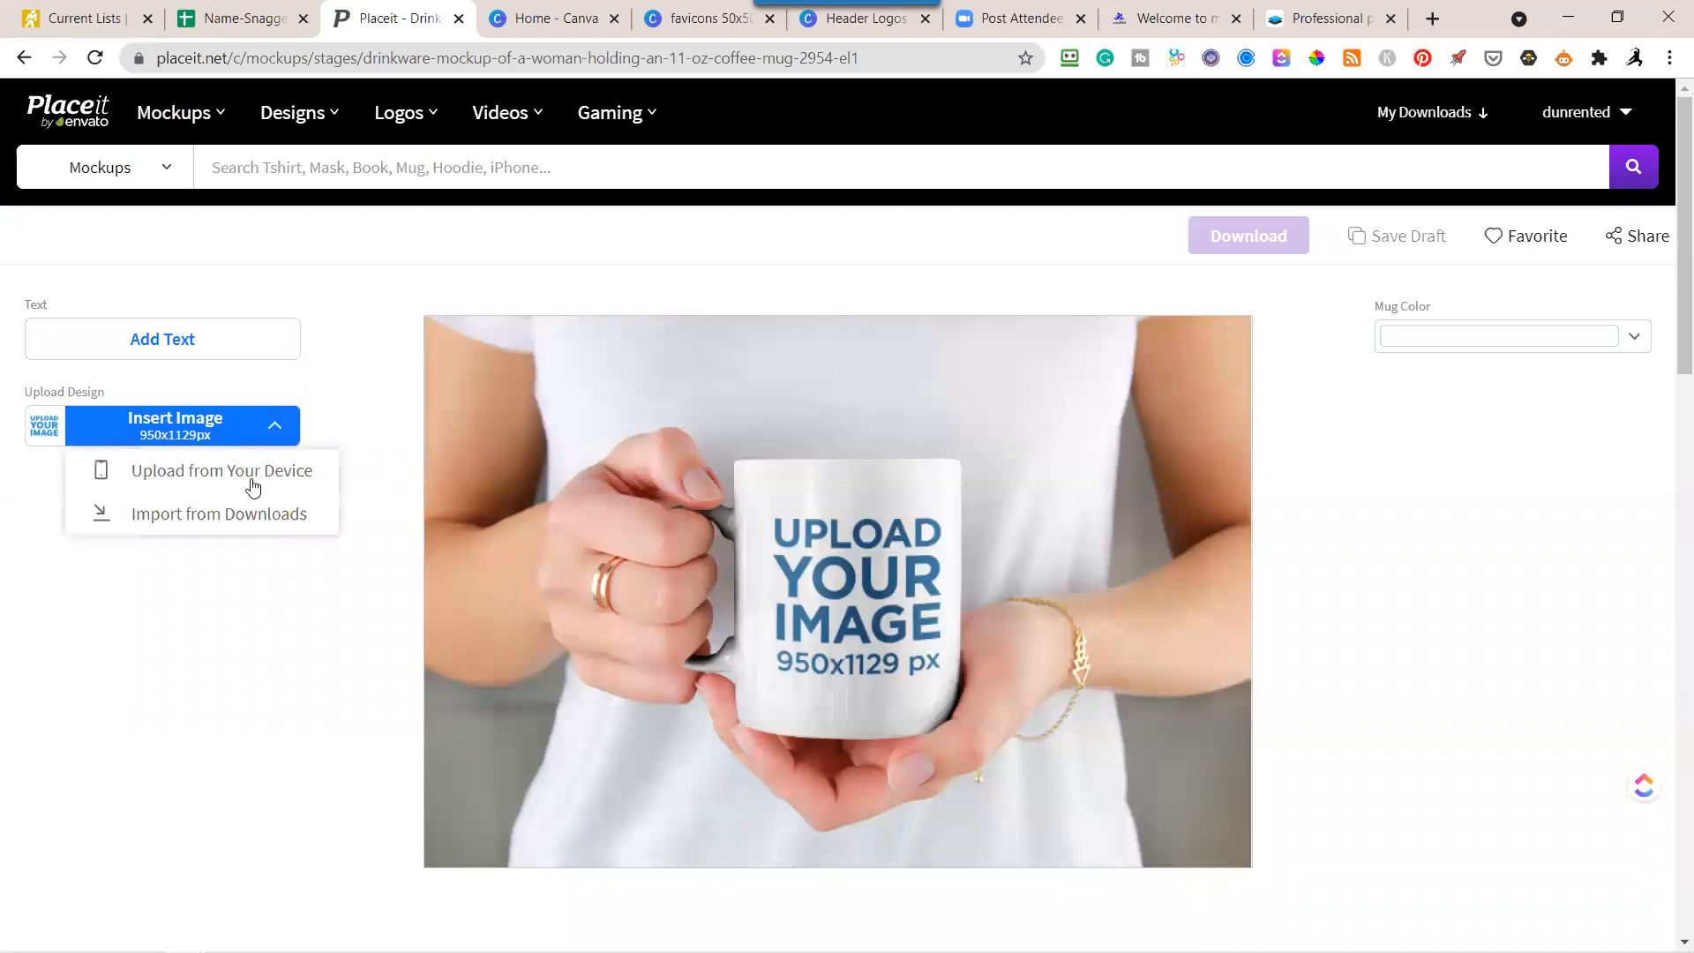
left_click(221, 519)
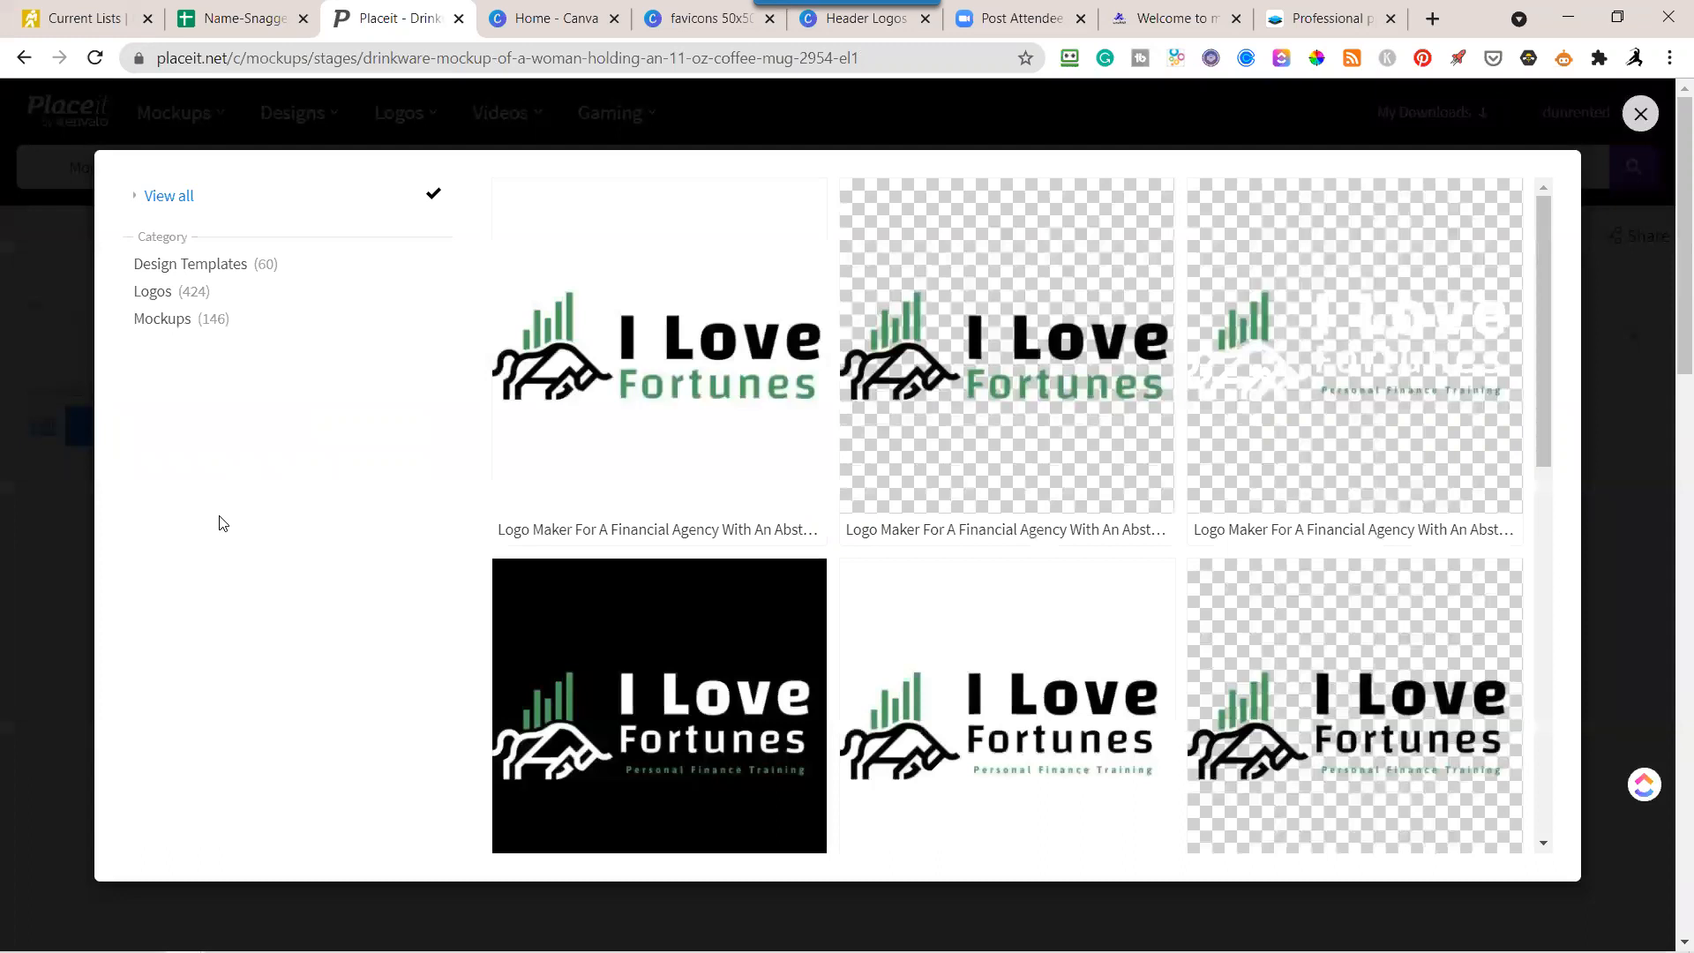
scroll(854, 586, "down", 7)
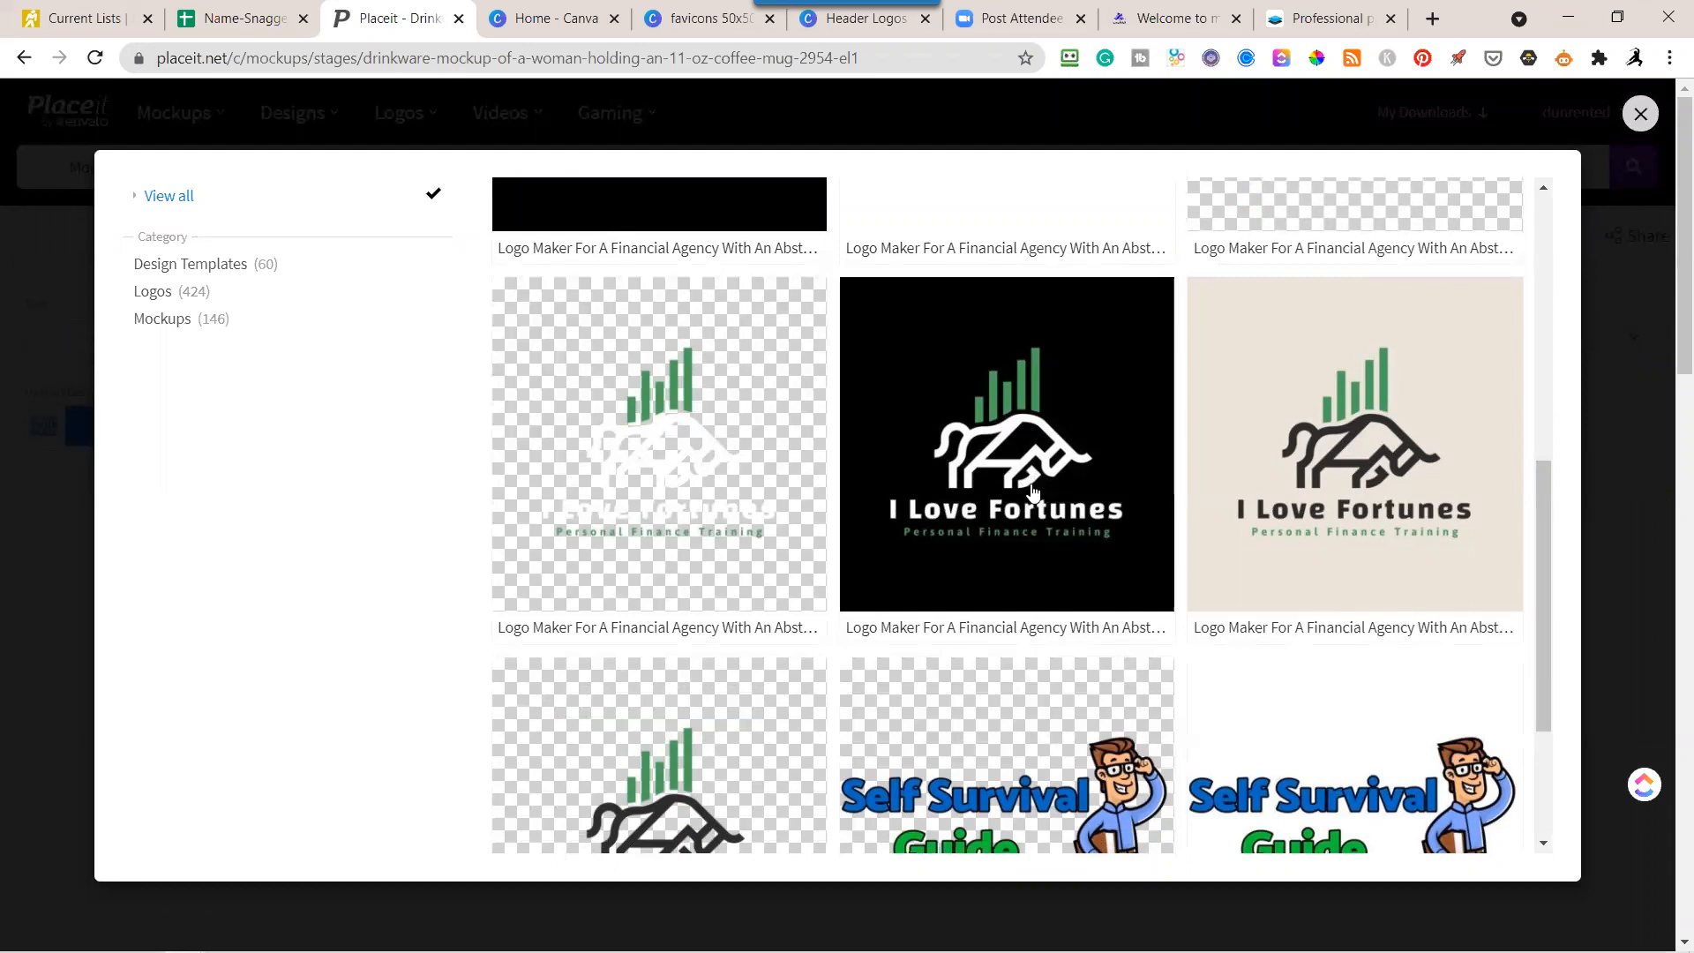
scroll(1032, 485, "down", 3)
left_click(713, 596)
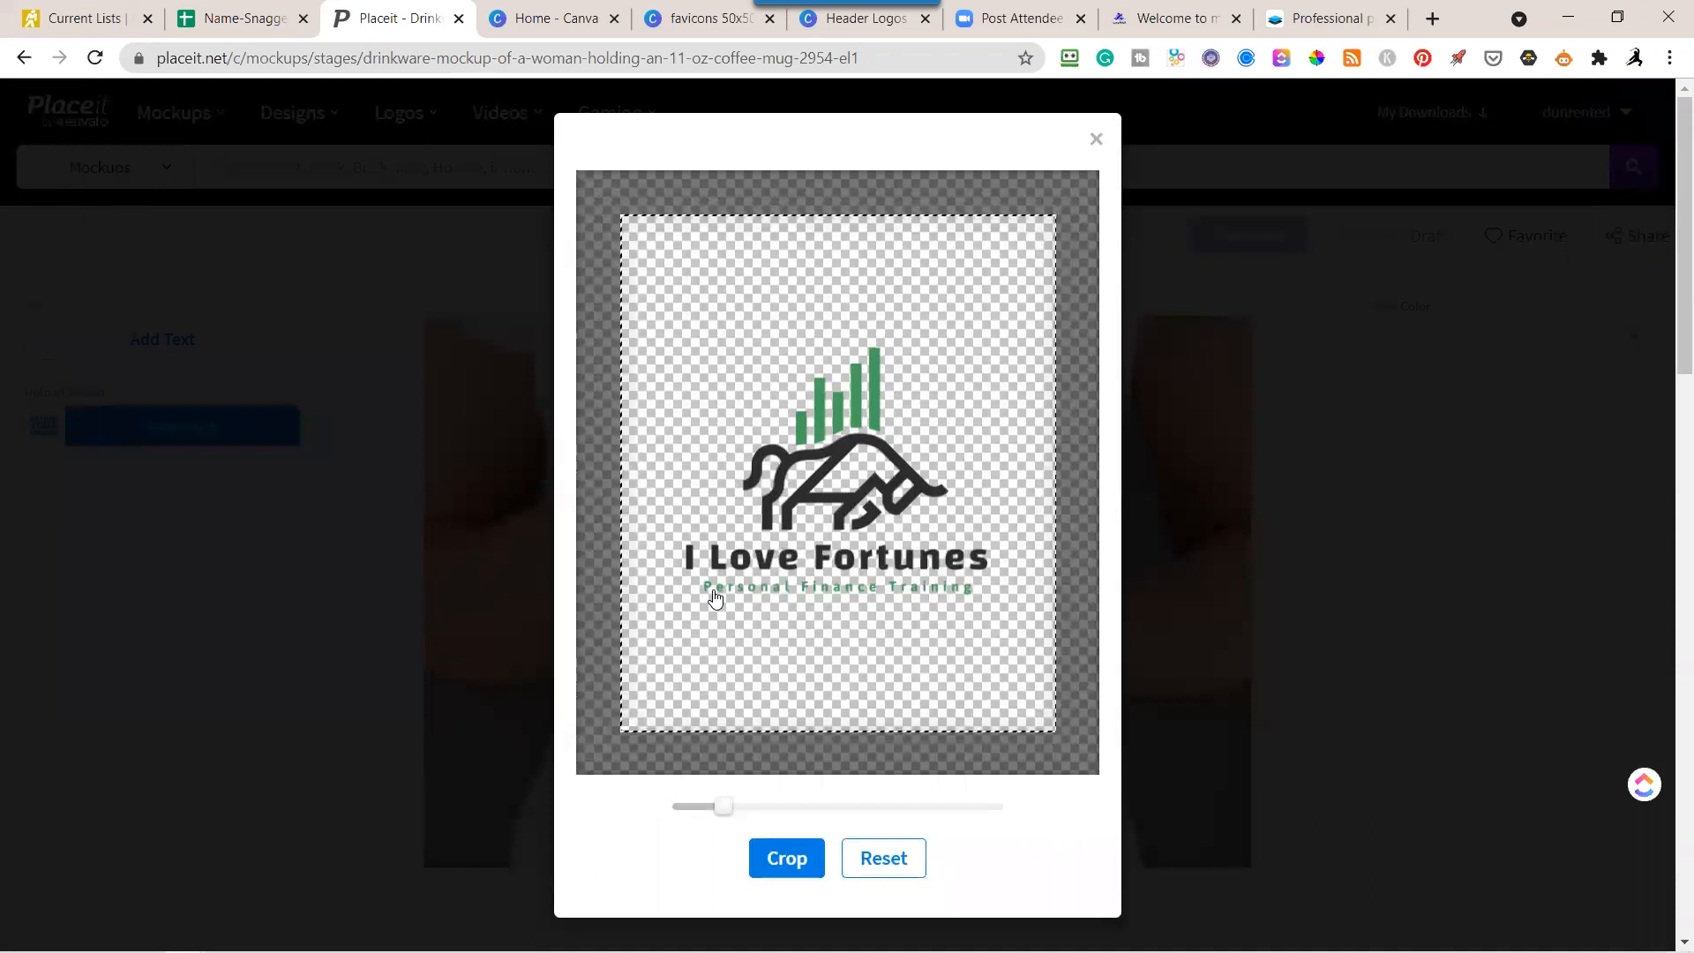
left_click_drag(724, 807, 752, 807)
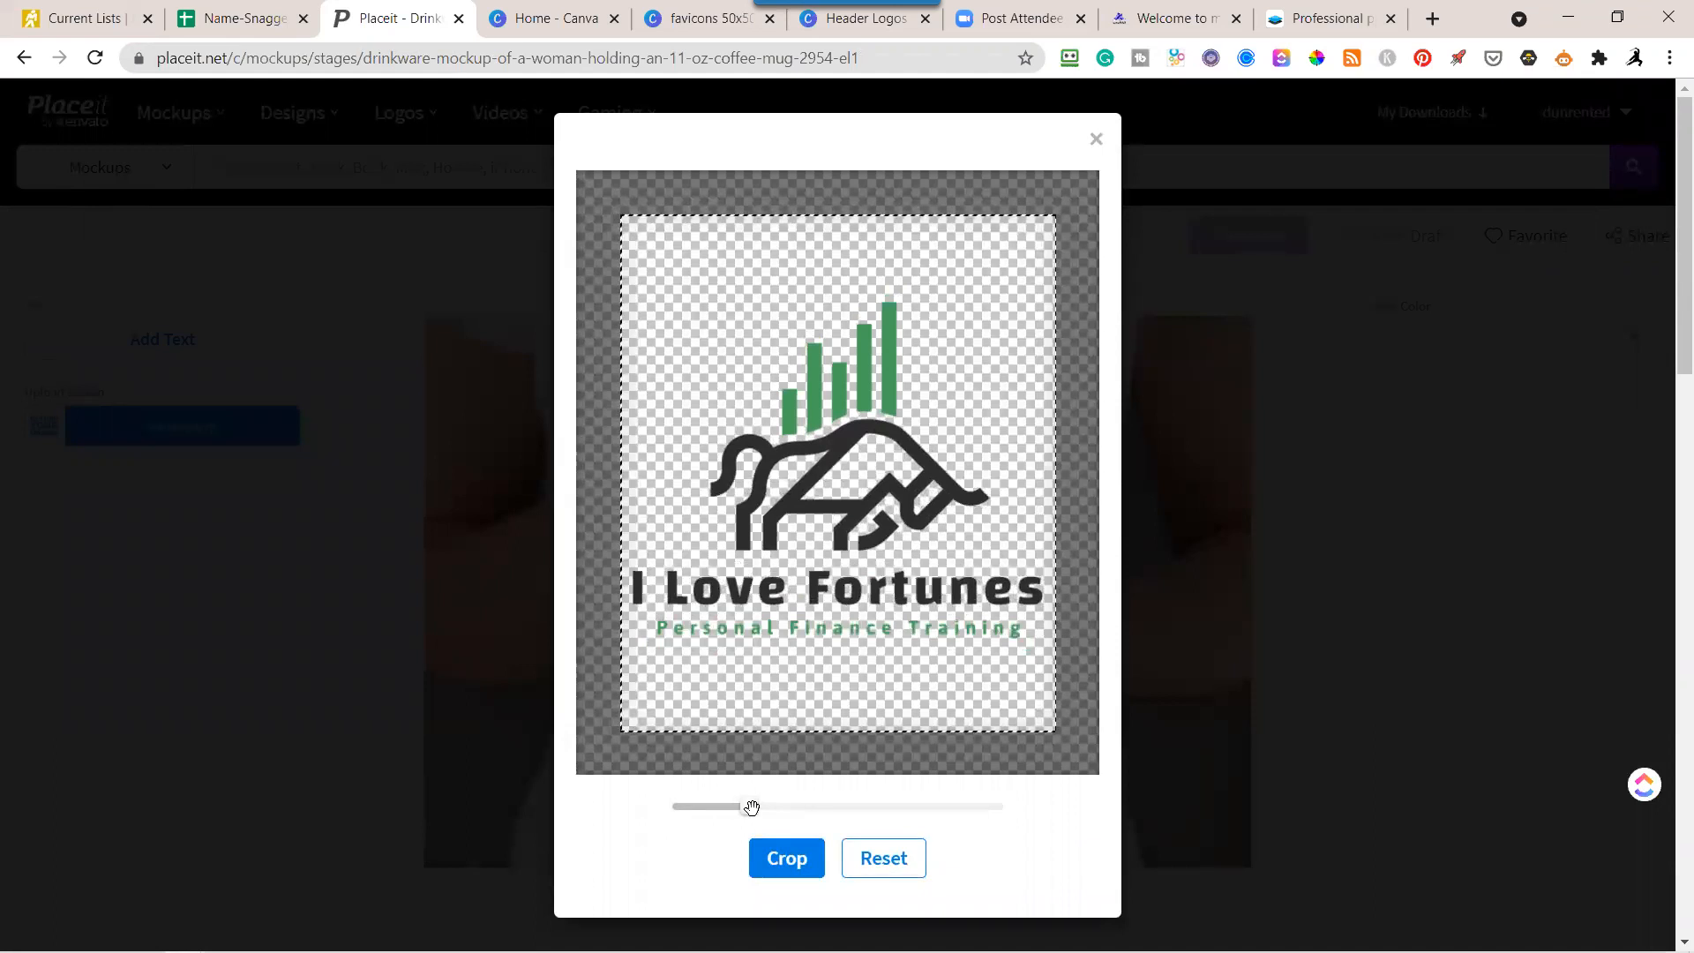
left_click(786, 858)
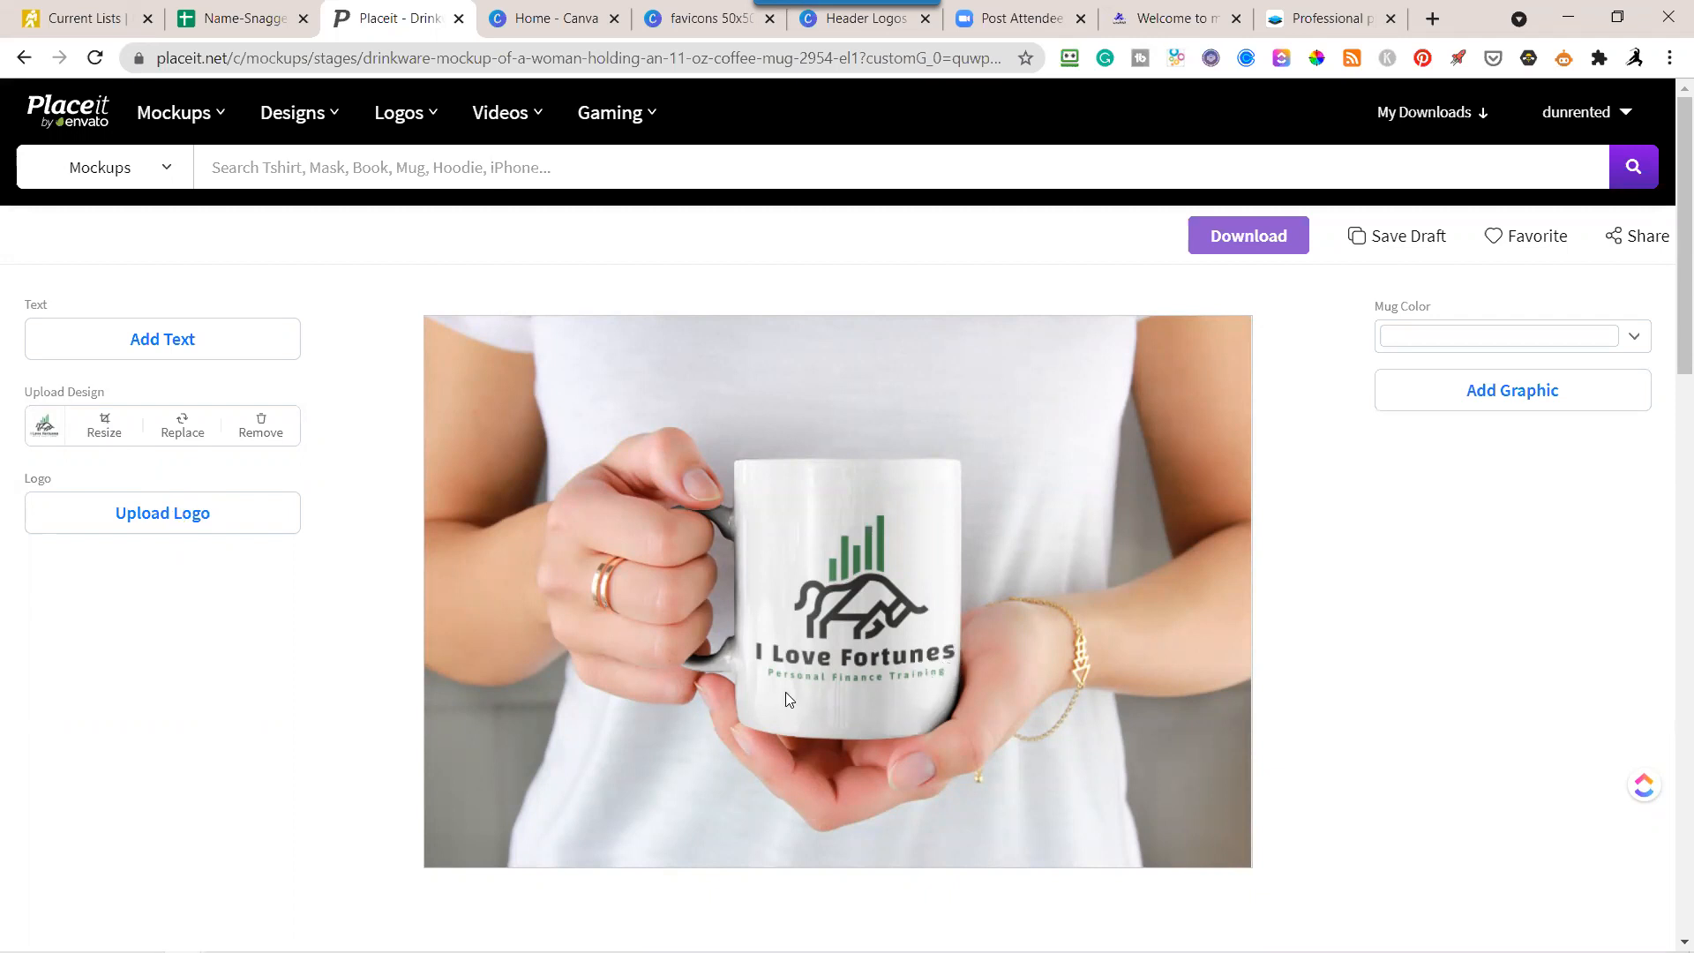
Shrink the mug's logo slightly, shift it upward within the crop area, and apply the crop.
left_click(104, 433)
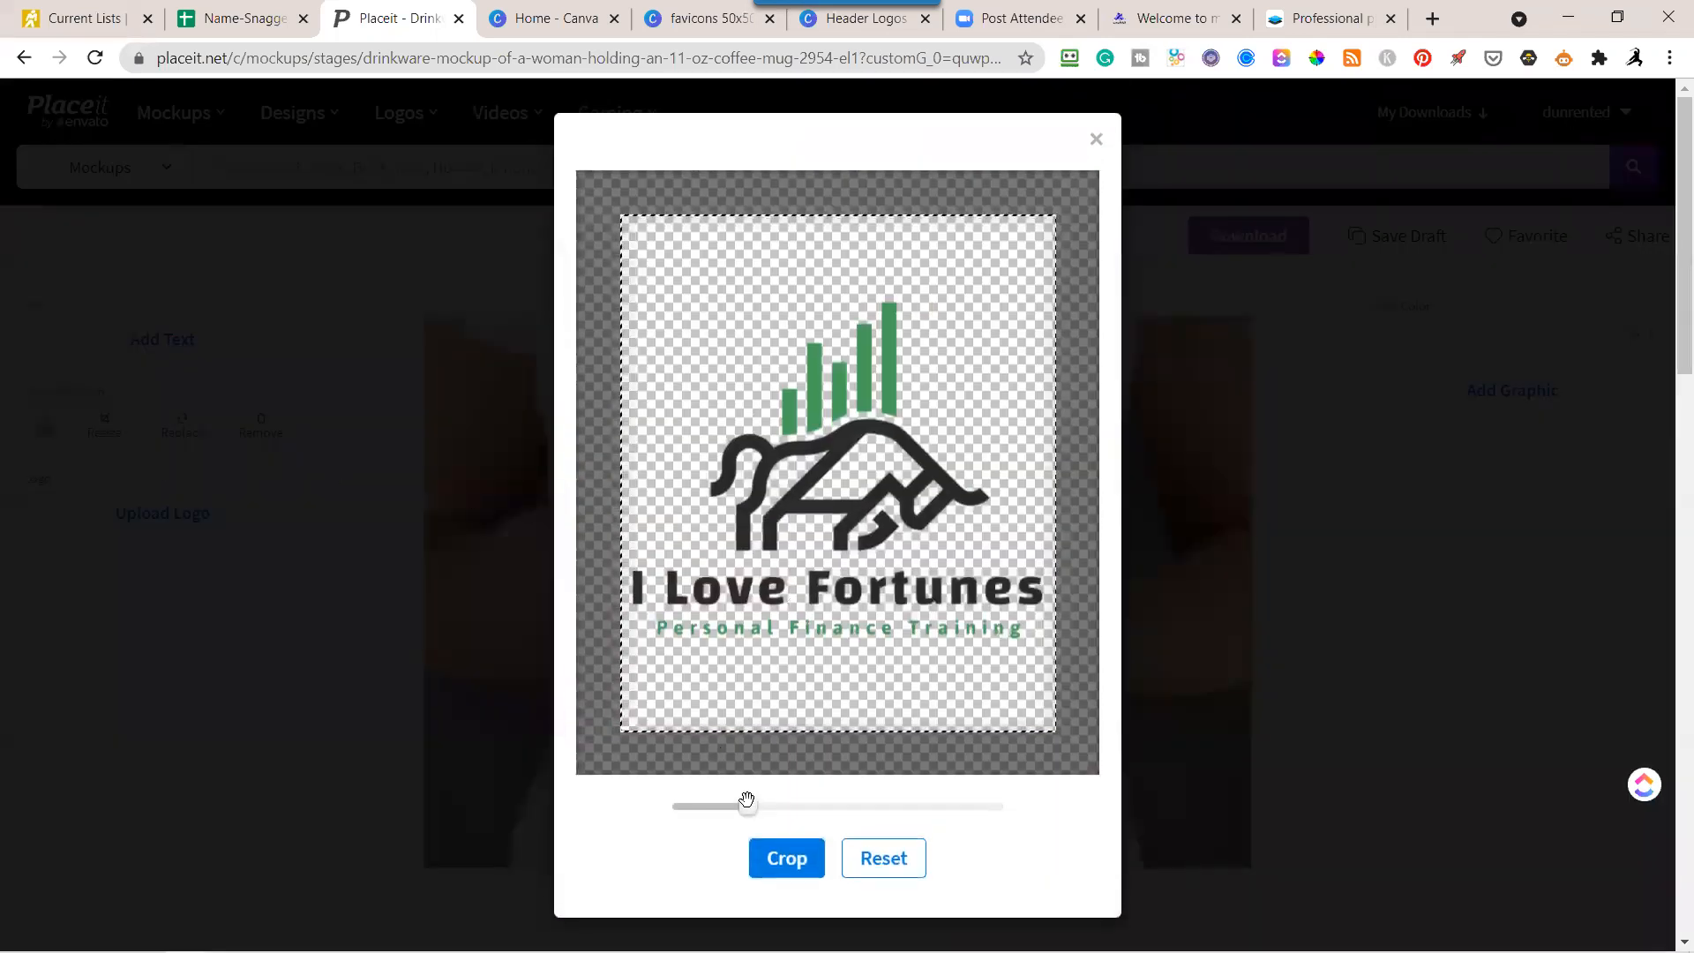
left_click_drag(747, 801, 743, 803)
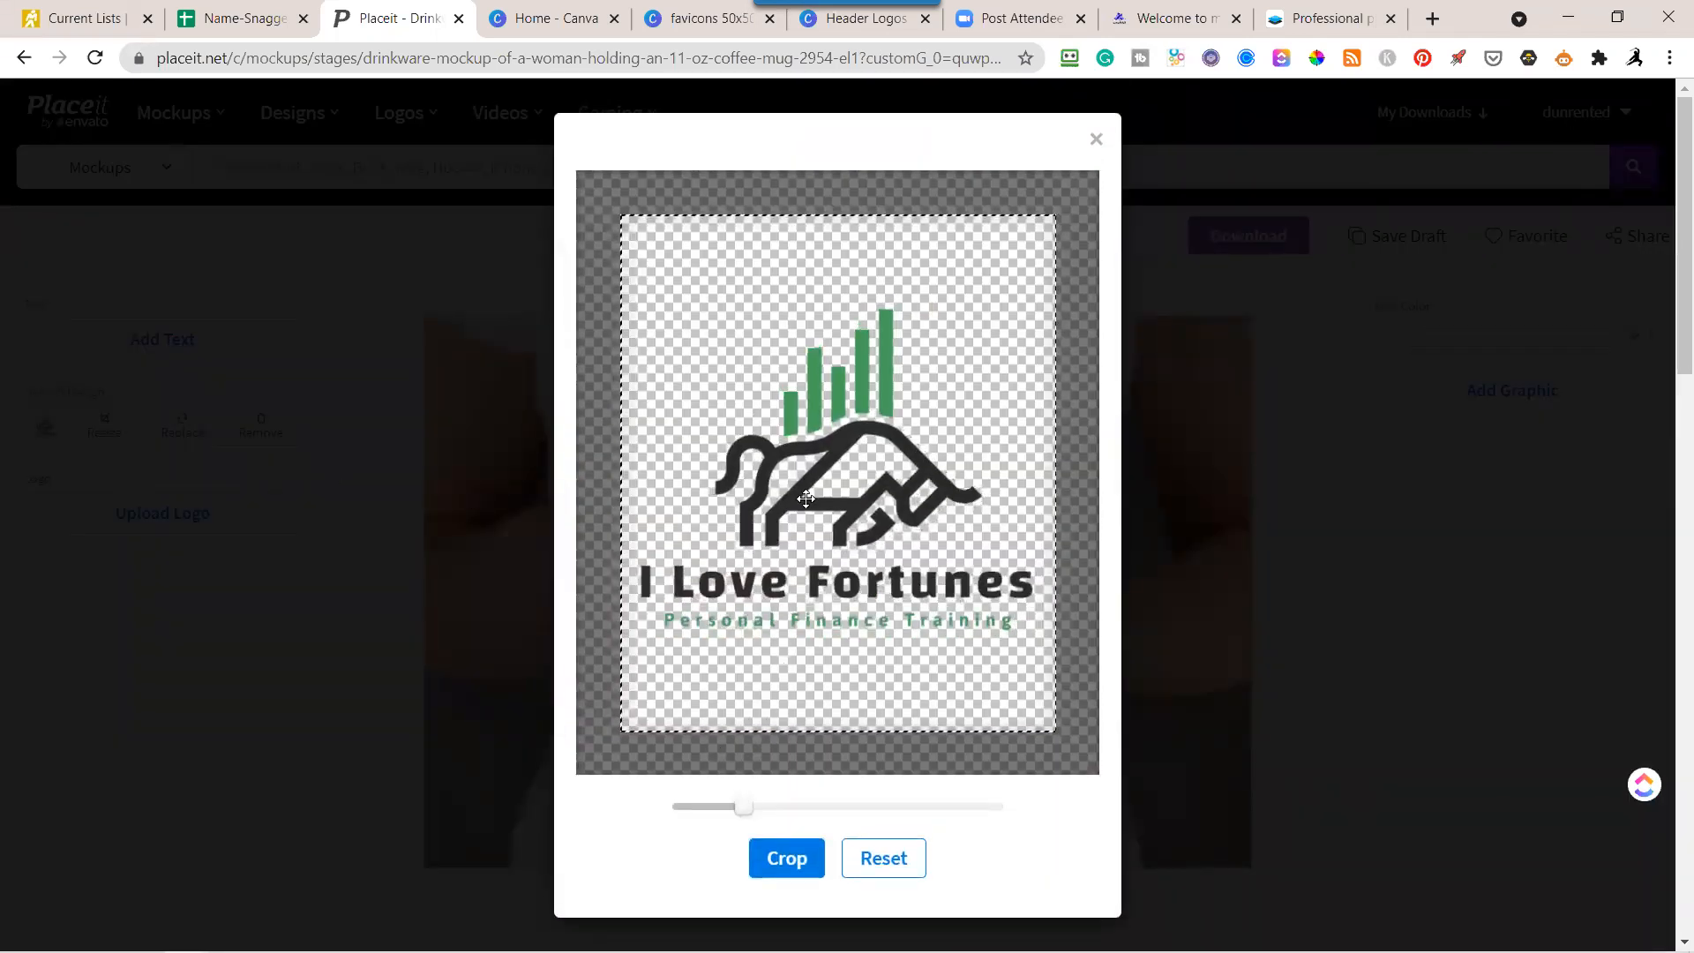
left_click_drag(832, 491, 832, 470)
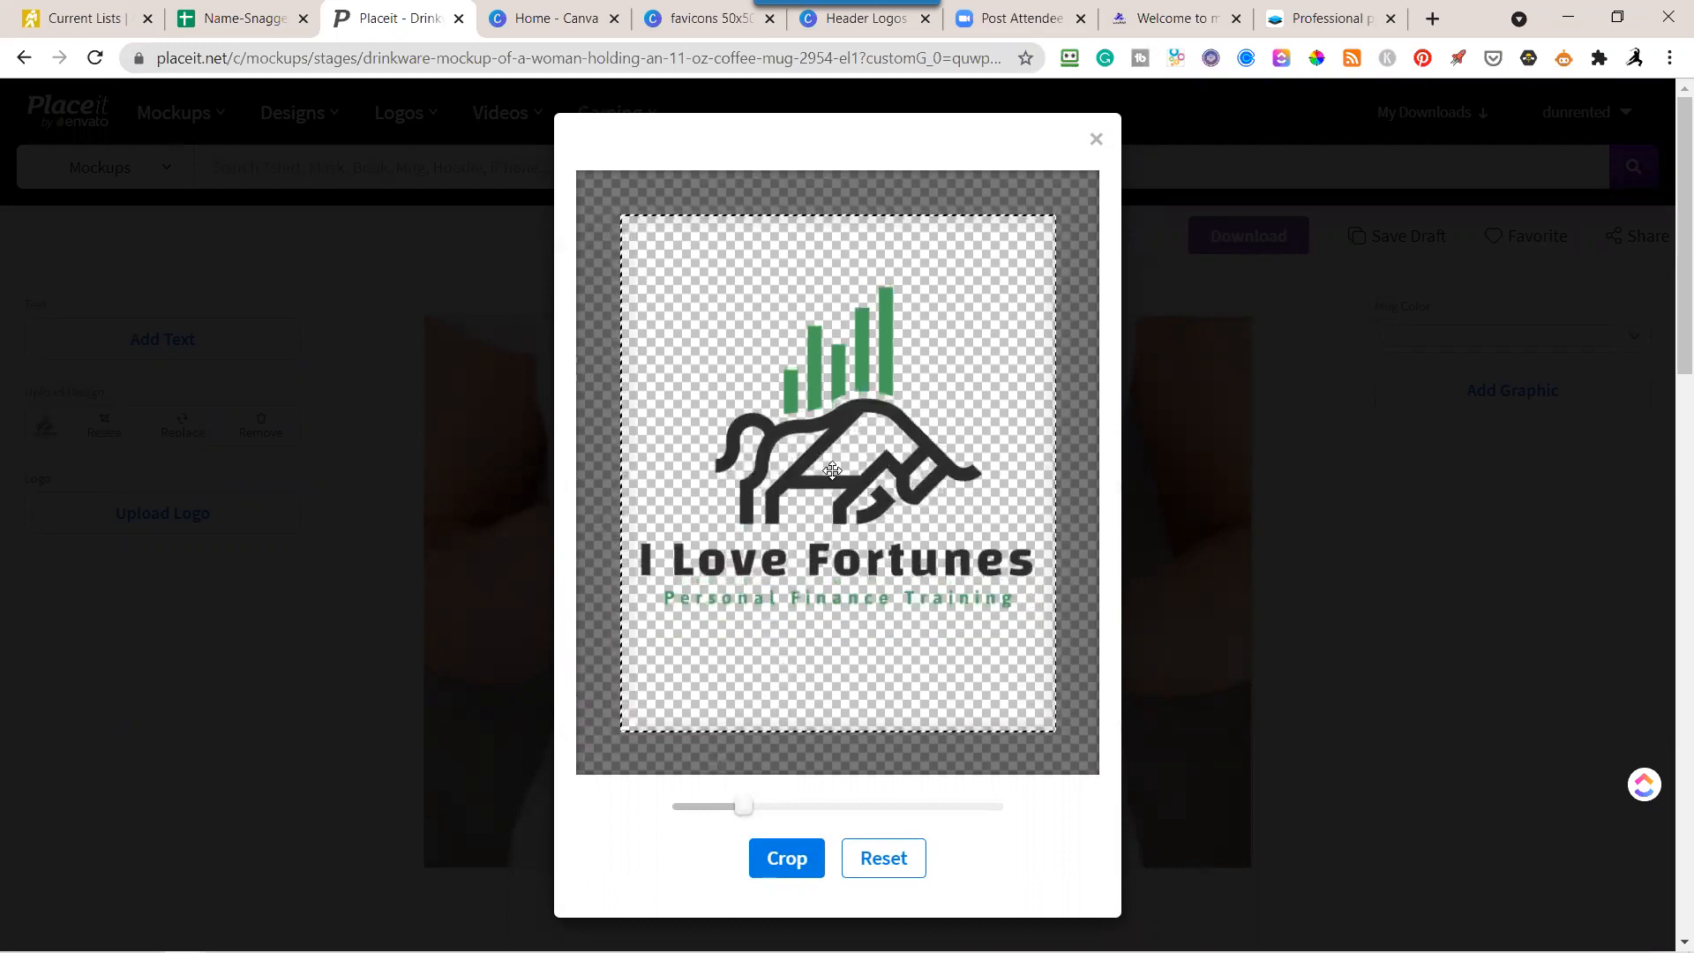
left_click(802, 858)
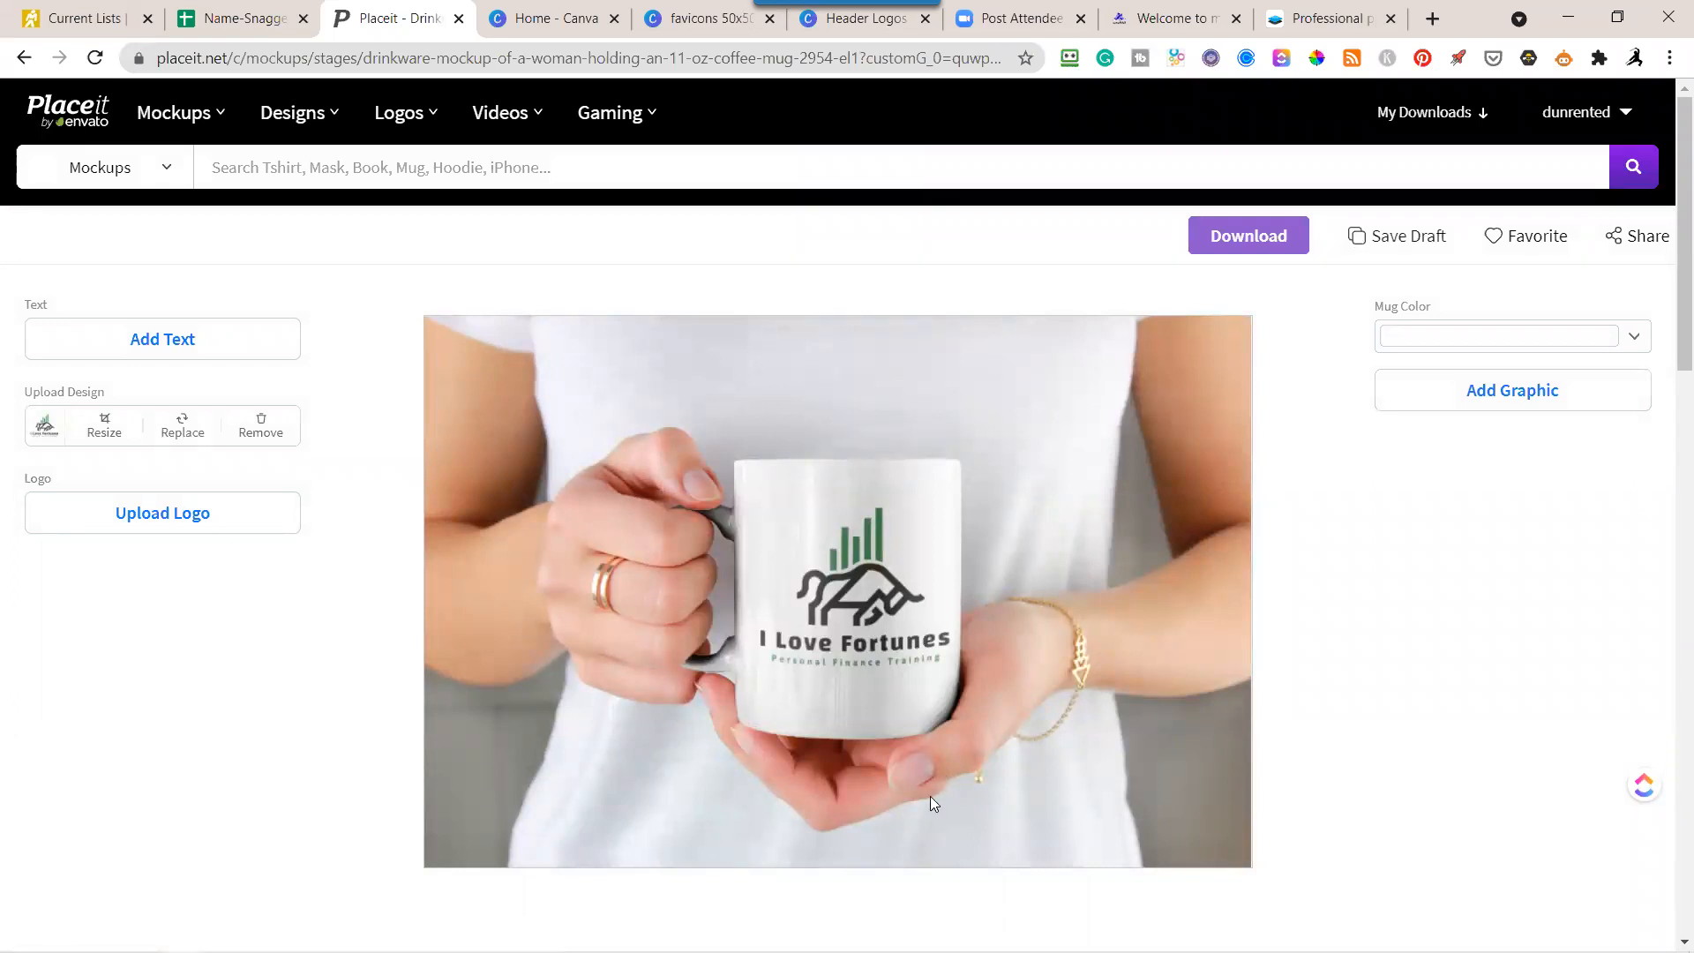
Try light yellow and light orange as the mug color, and set it back to white.
left_click(1635, 336)
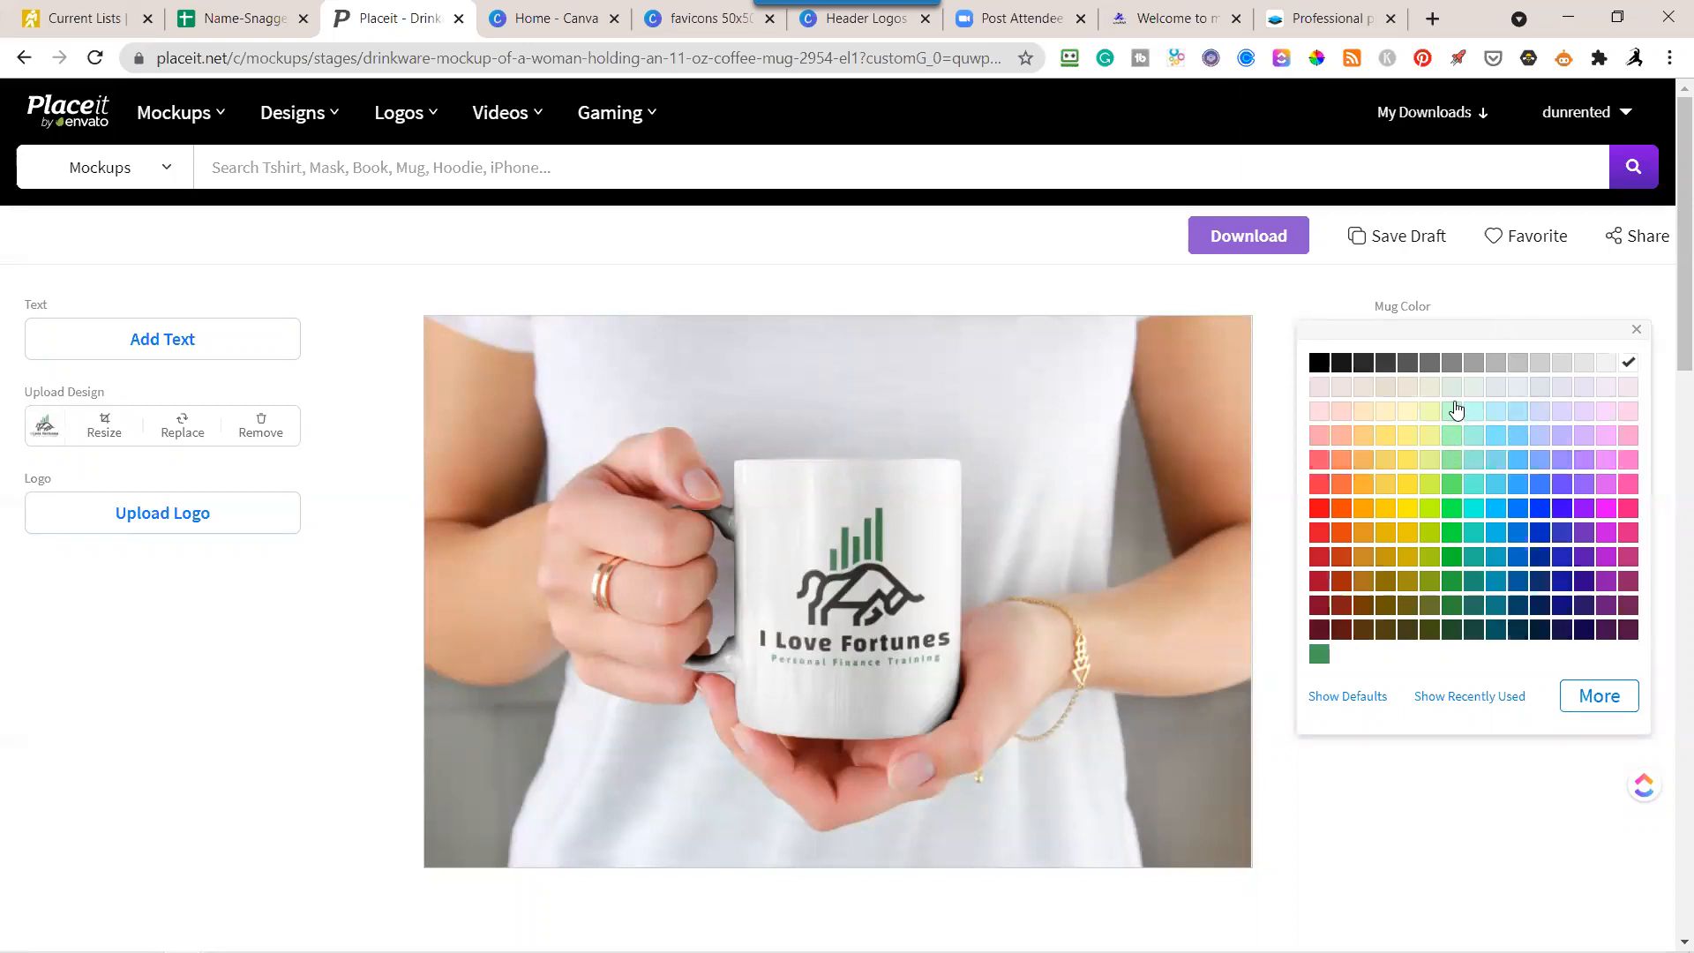
left_click(1406, 388)
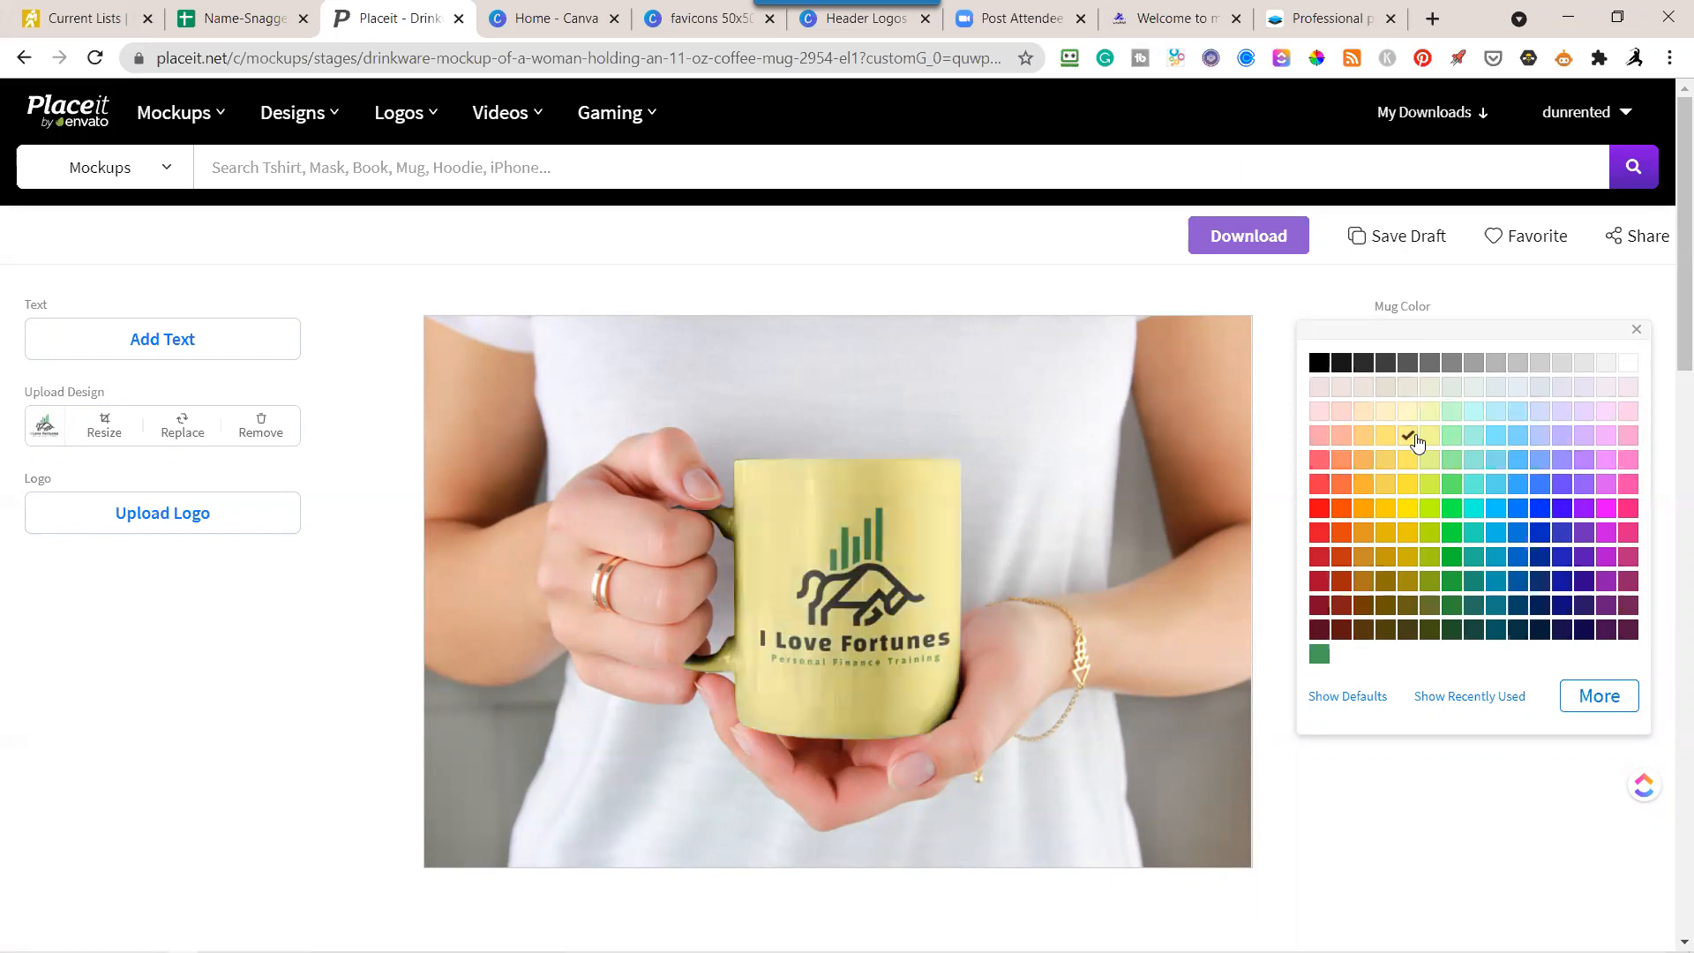
left_click(1343, 438)
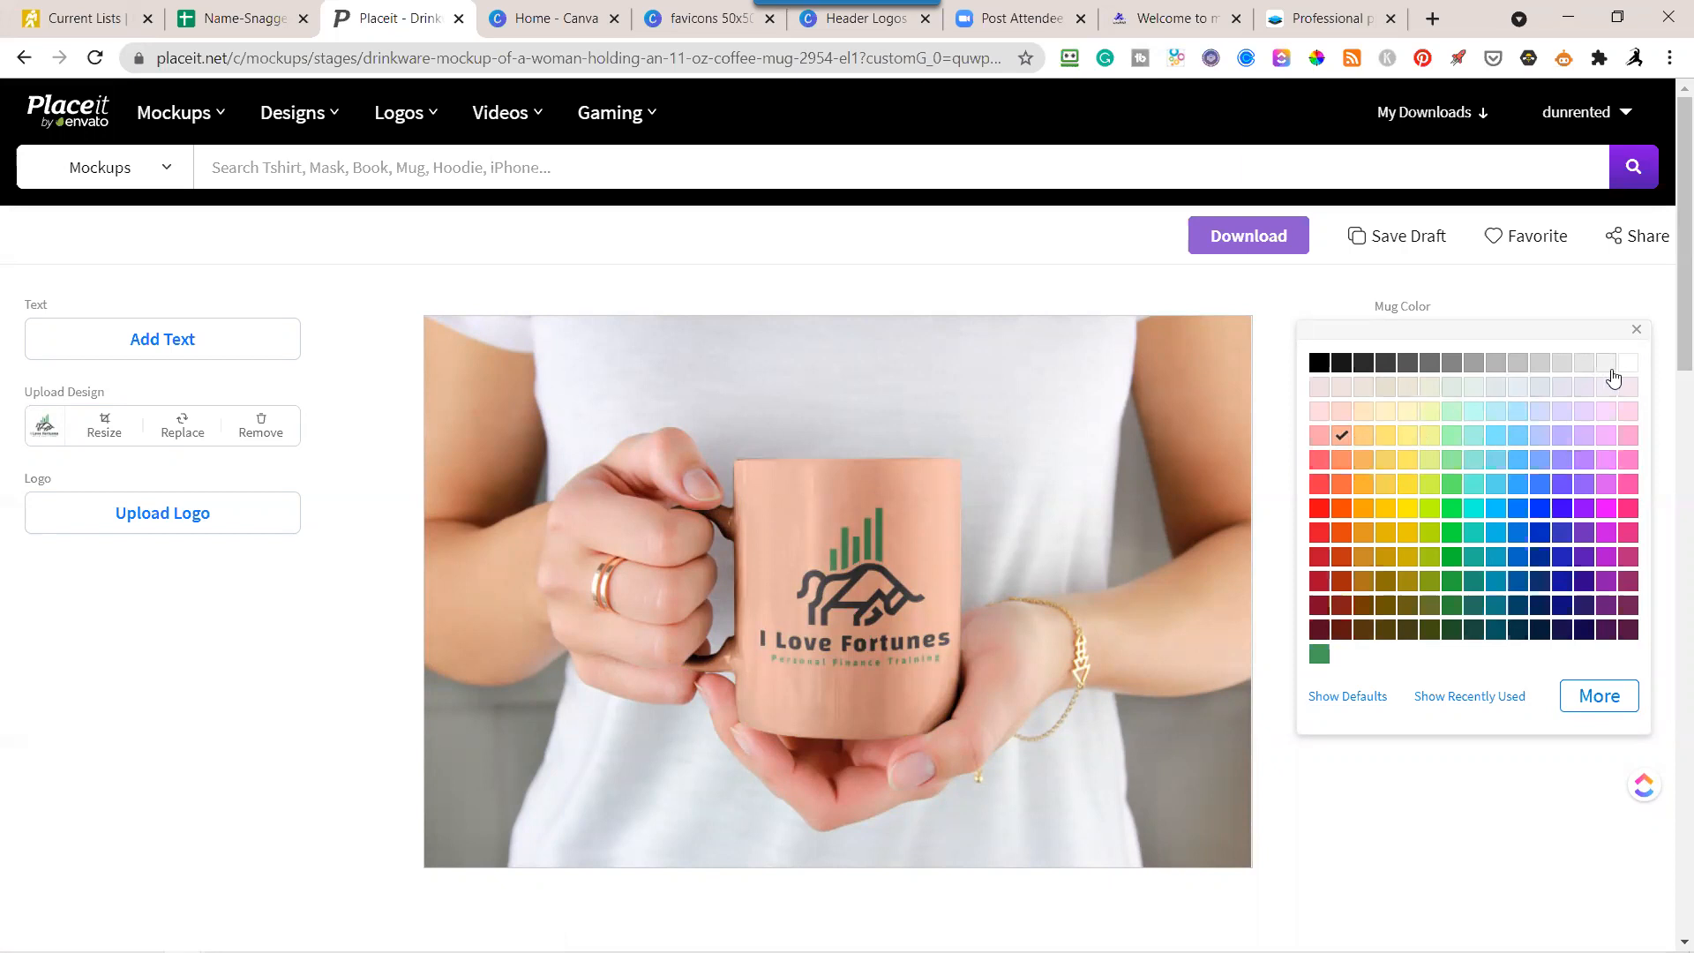
left_click(1629, 364)
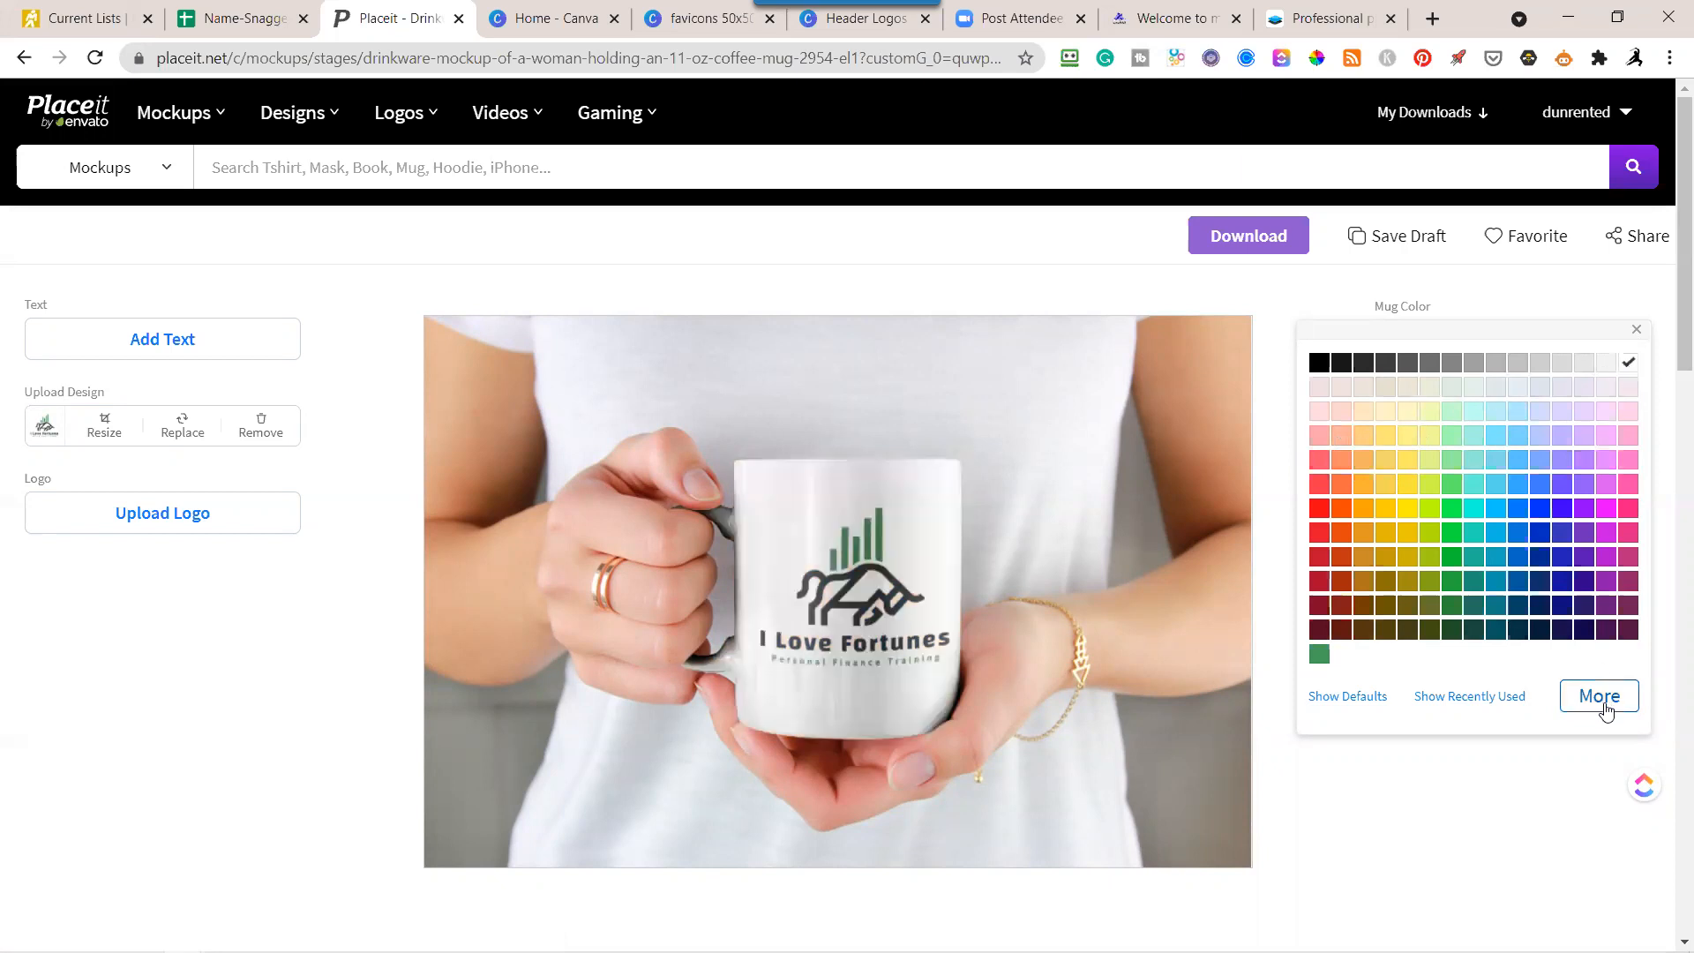
left_click(1512, 814)
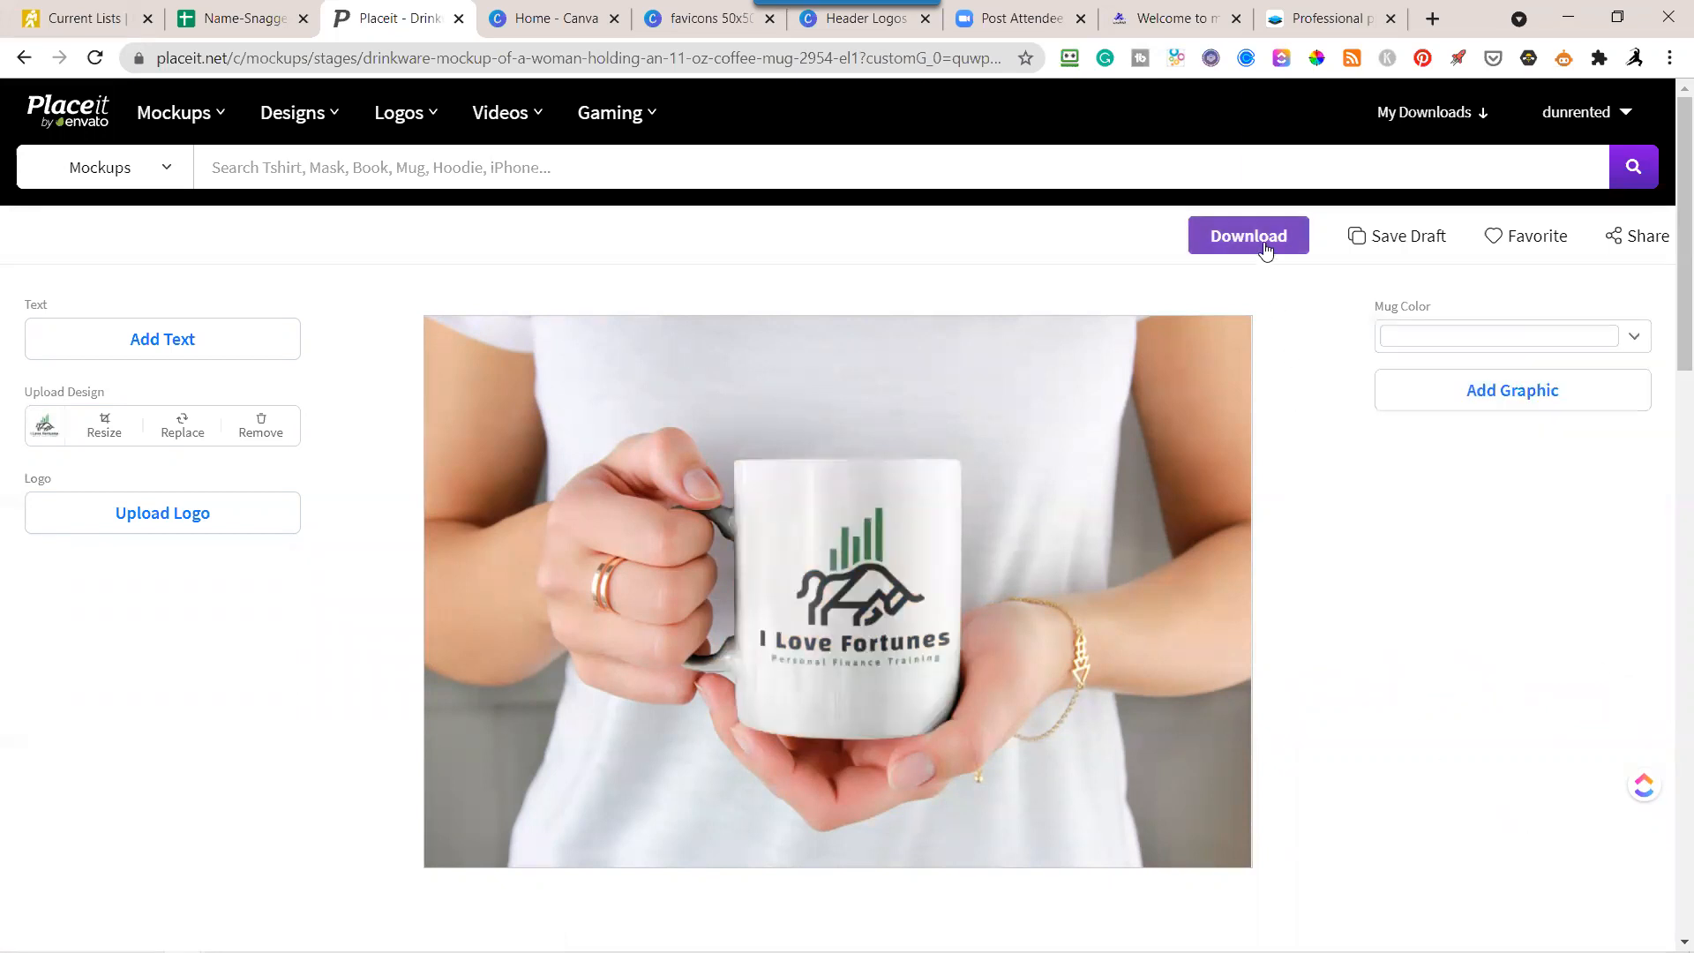
Download the finished mug mockup, view the saved image, and dismiss its preview and the downloads list.
left_click(1279, 246)
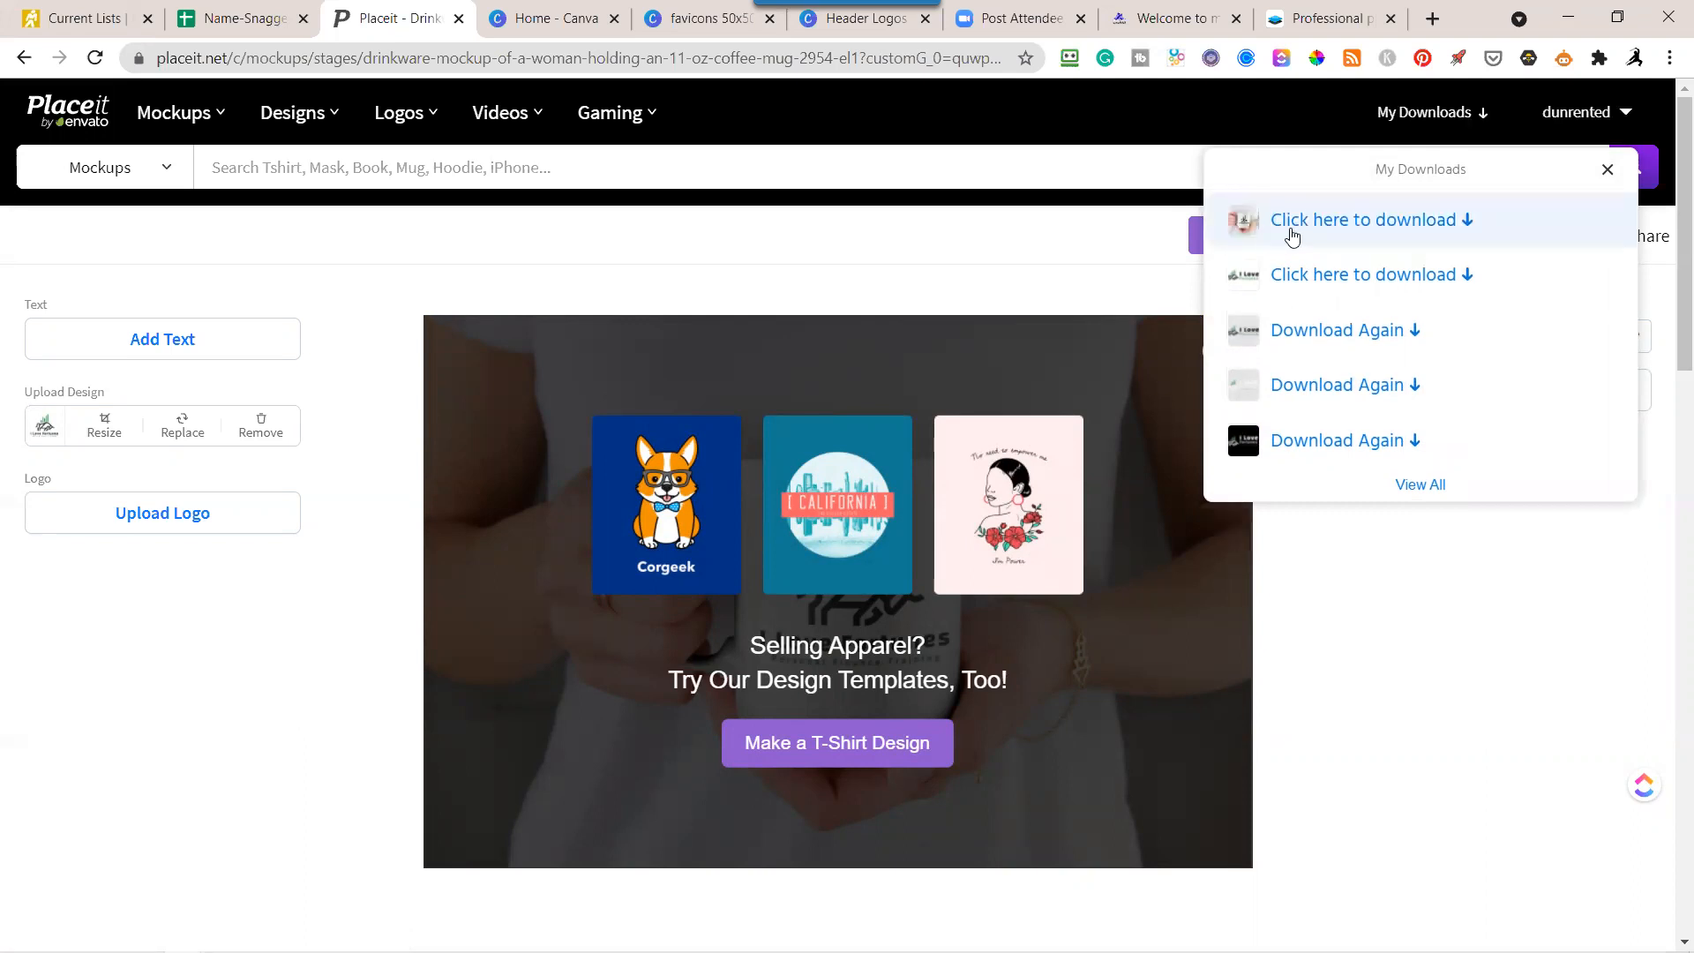
left_click(1295, 232)
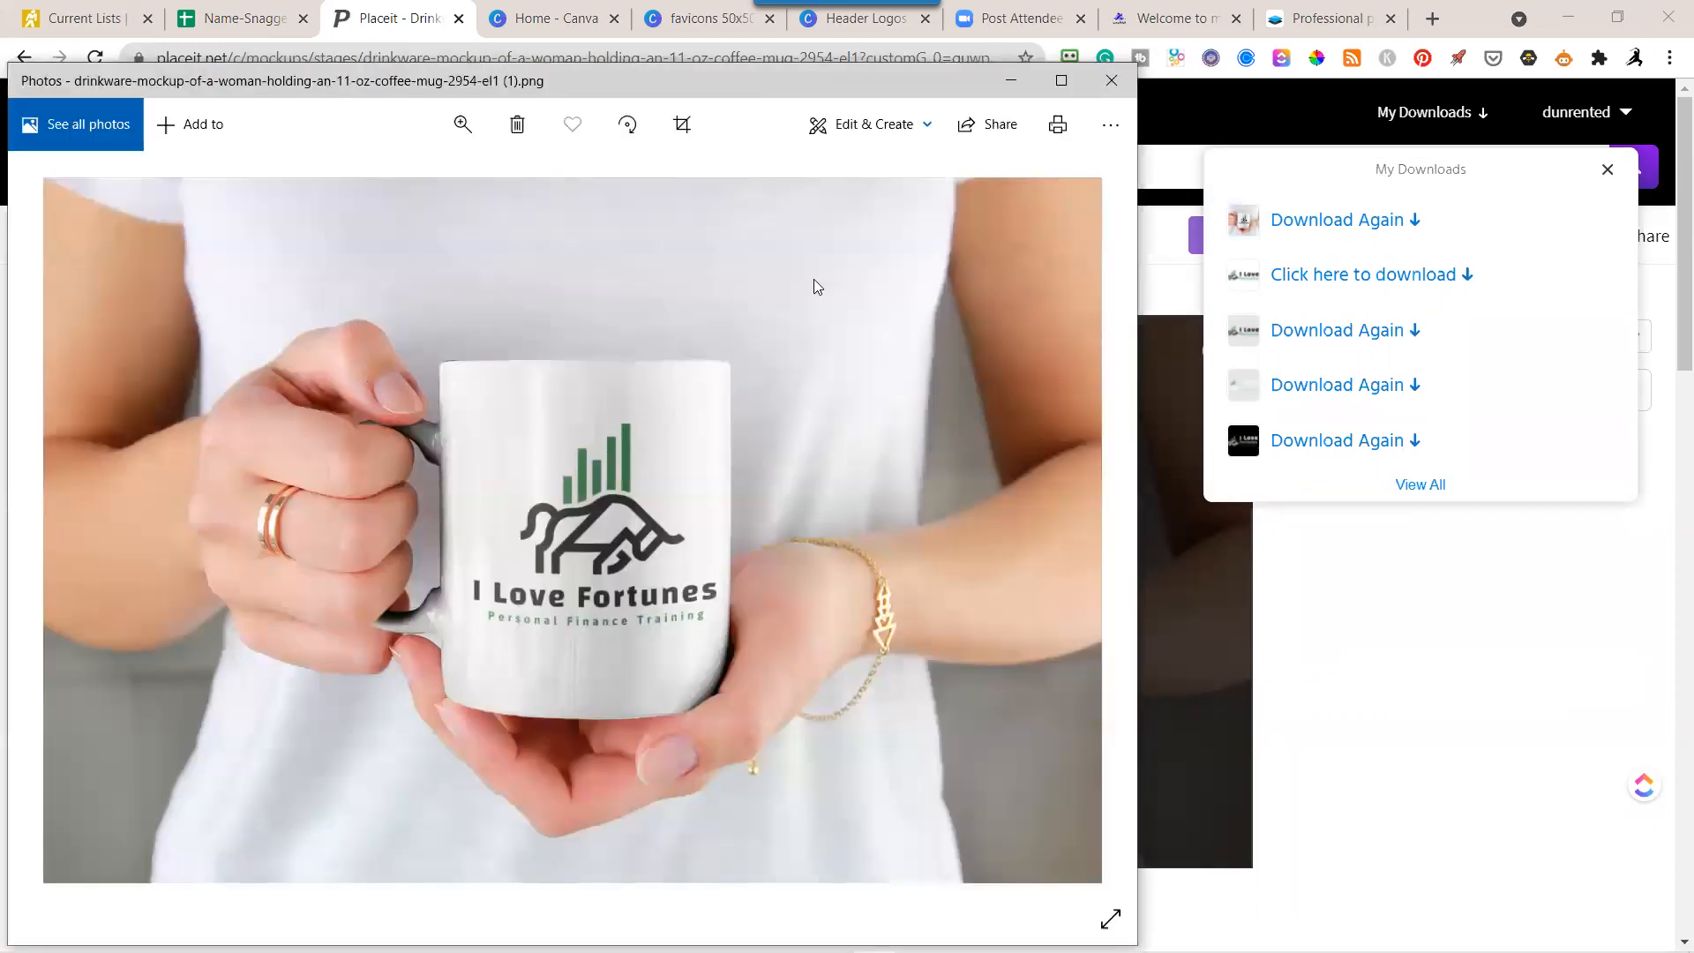
left_click(1110, 81)
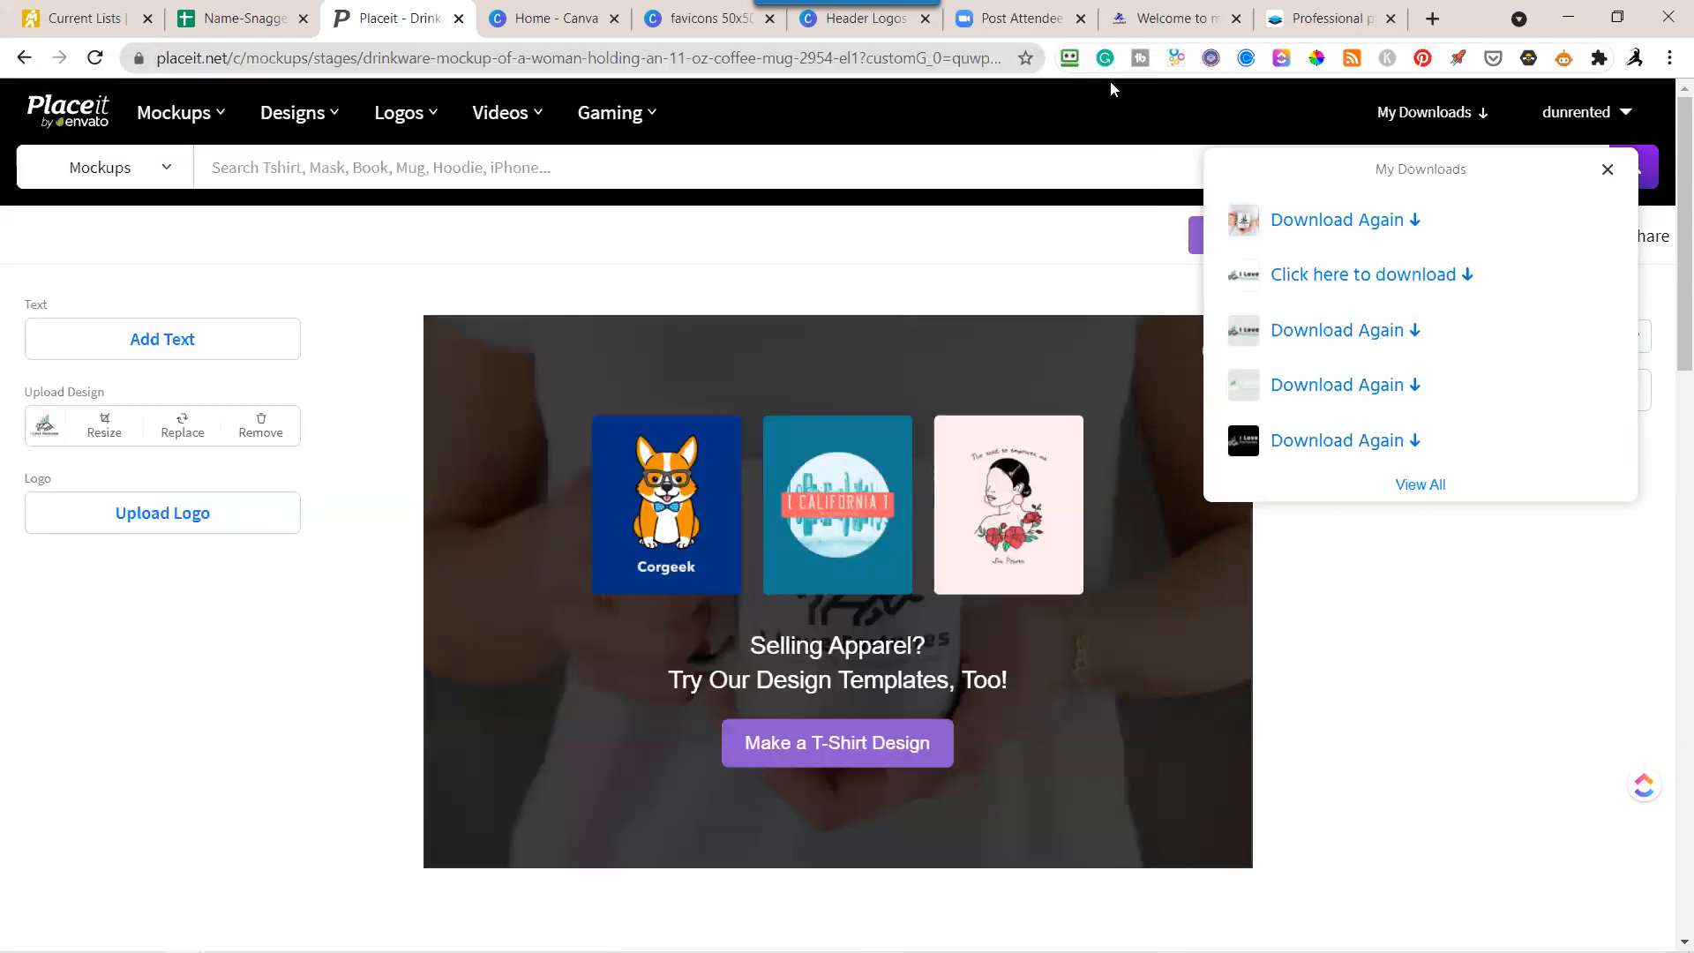
left_click(1607, 171)
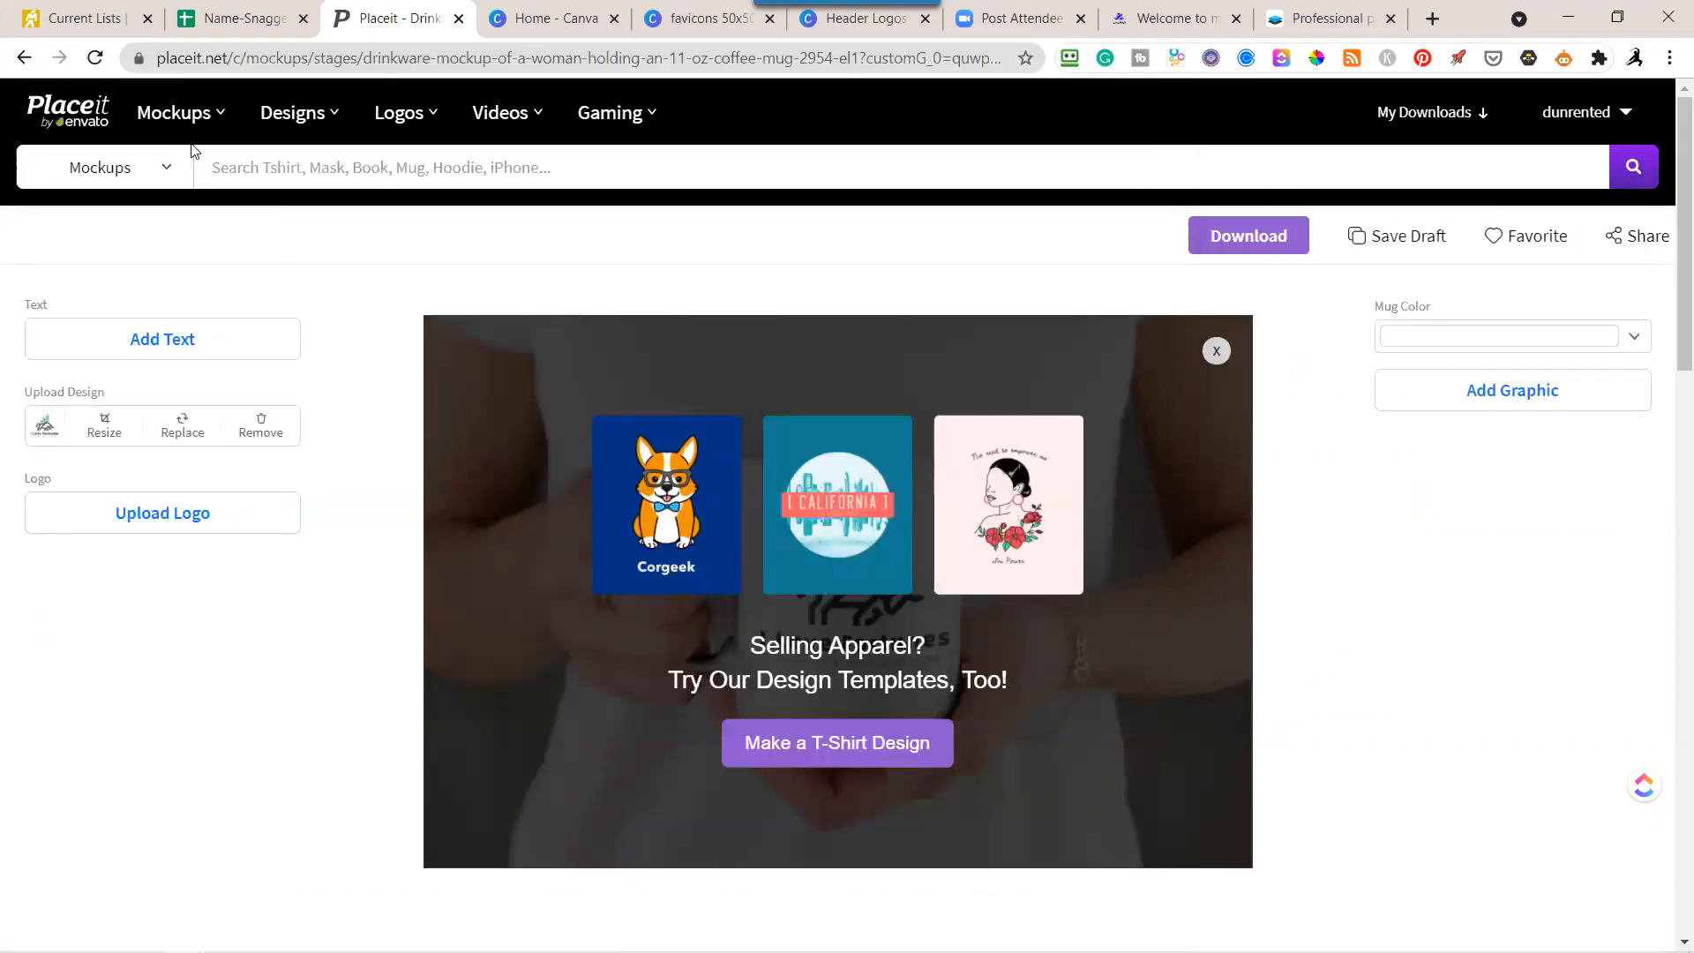
Look over the suggested mug mockups below the design, and open and browse the Promo Videos templates.
scroll(345, 613, "down", 15)
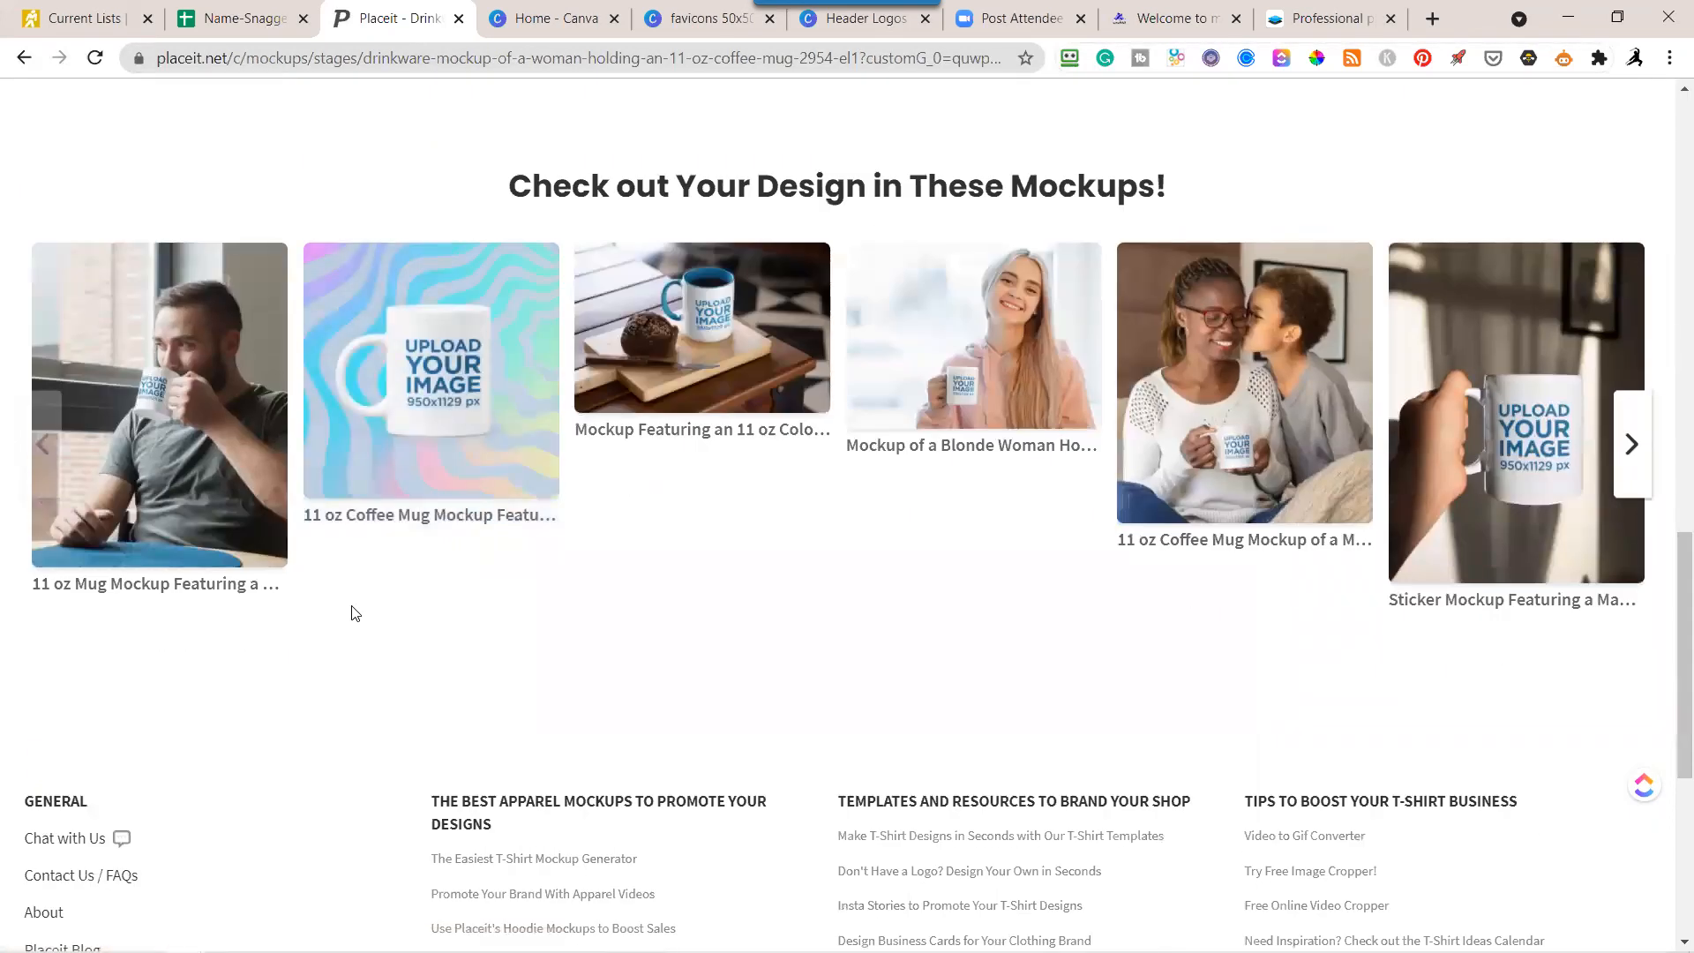
scroll(353, 613, "up", 15)
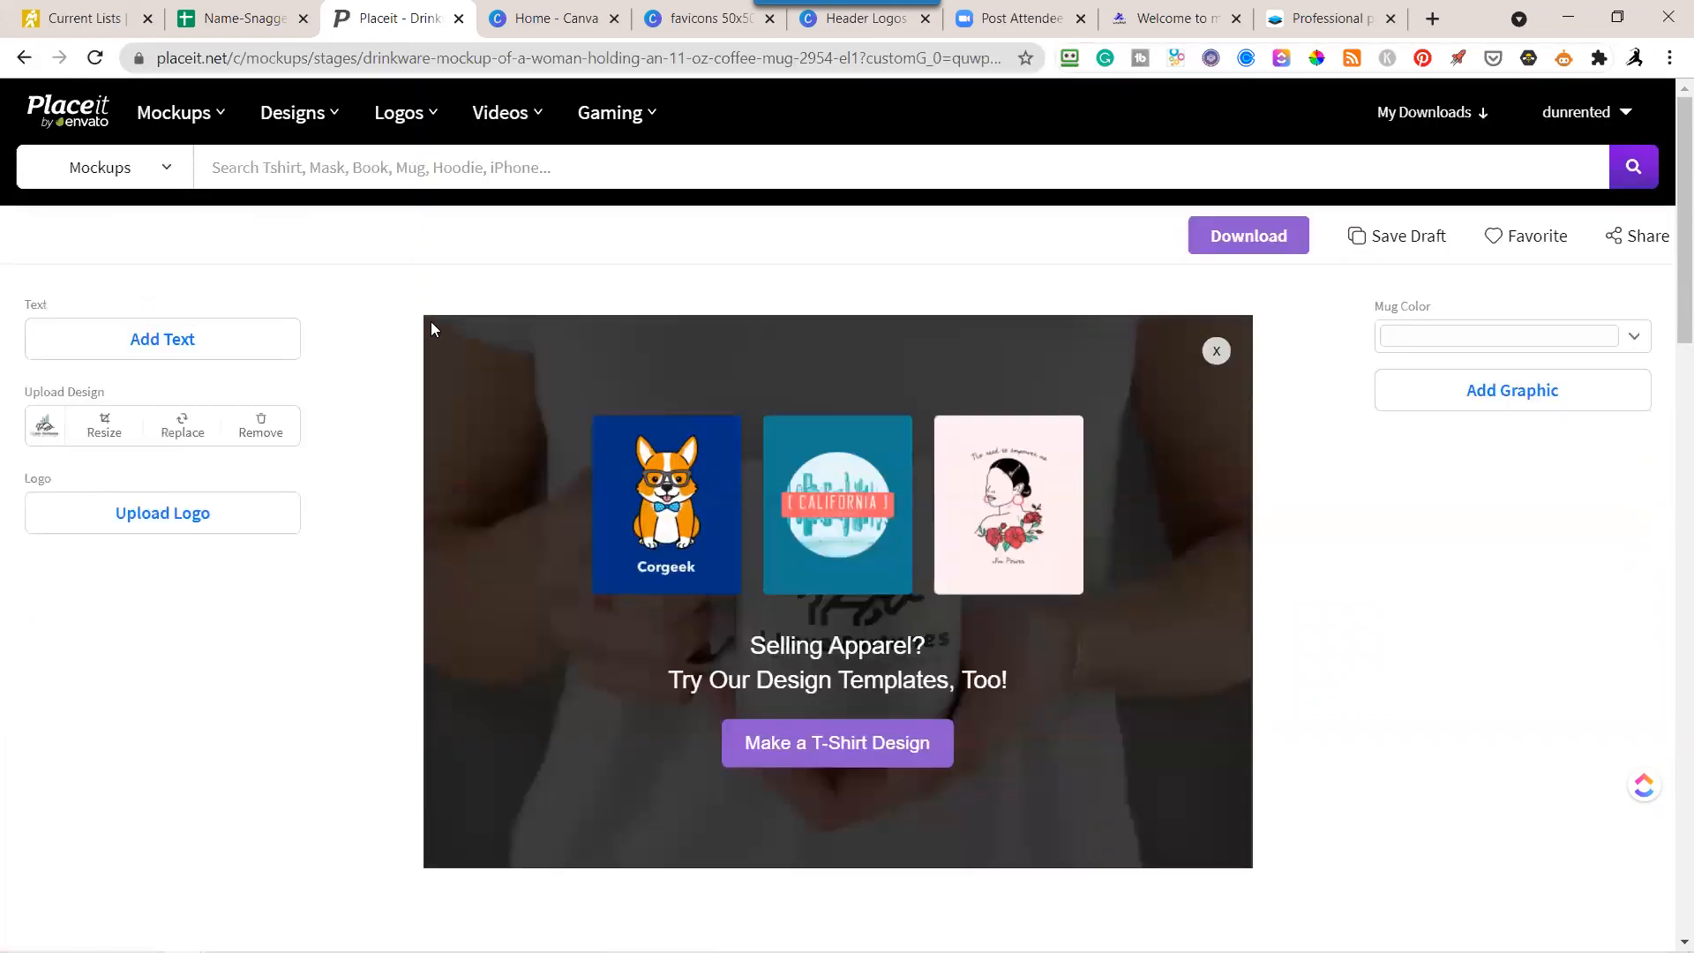
mouse_move(177, 112)
mouse_move(515, 115)
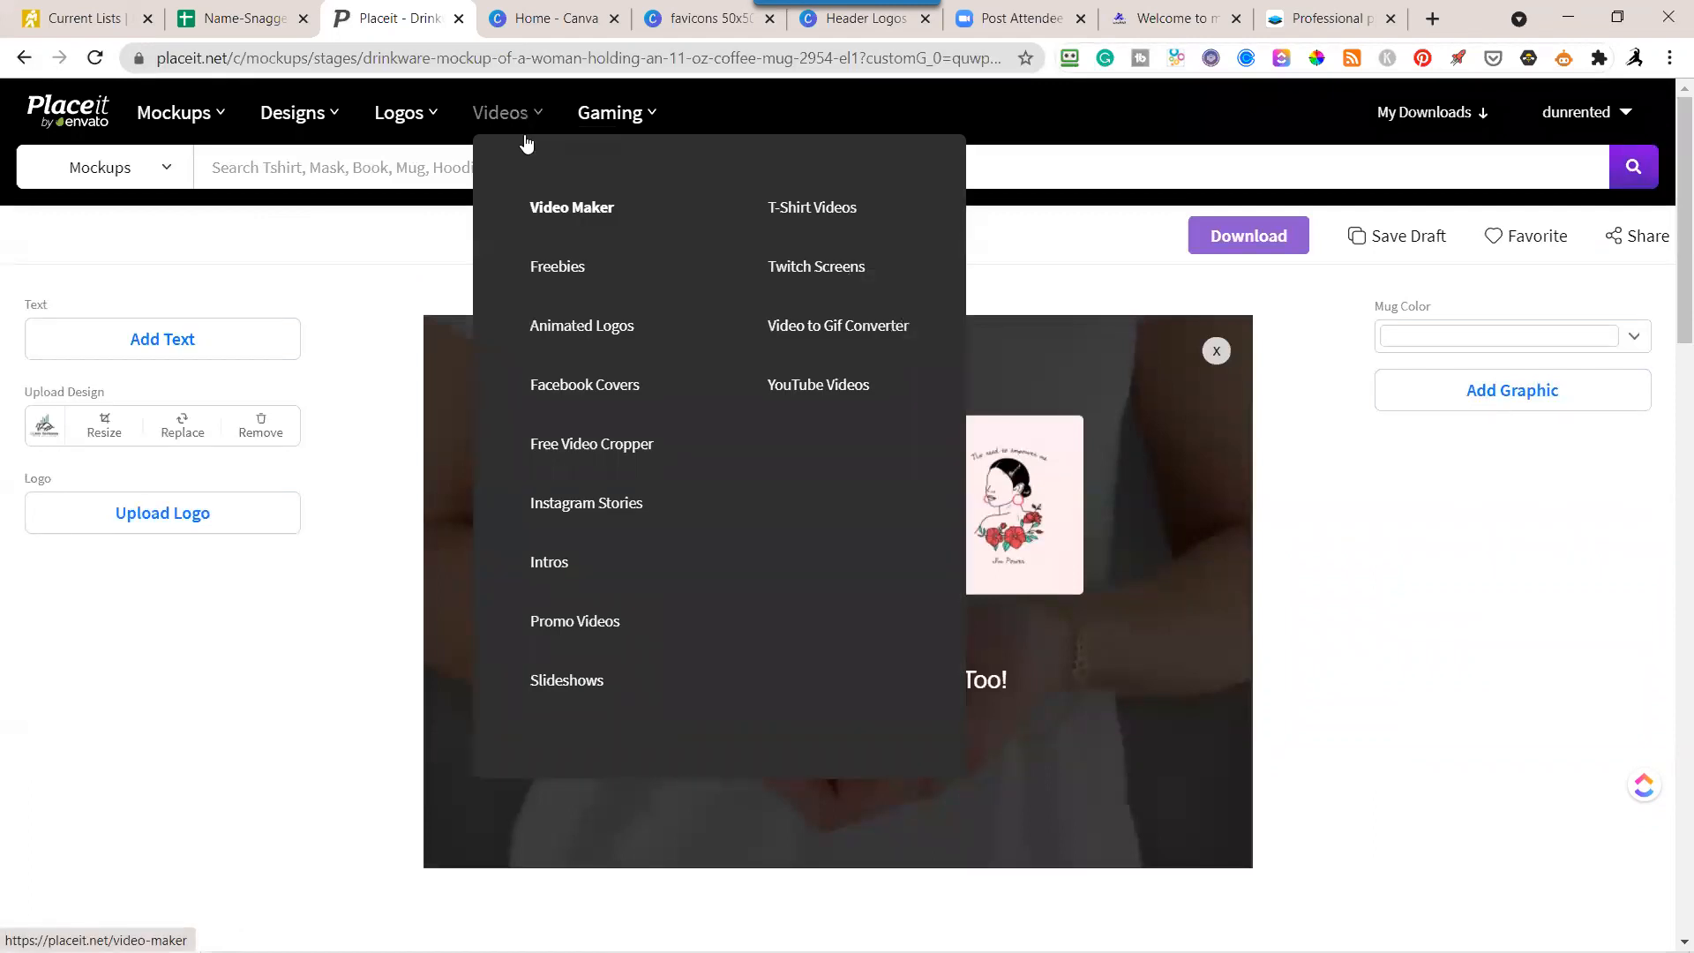
left_click(595, 629)
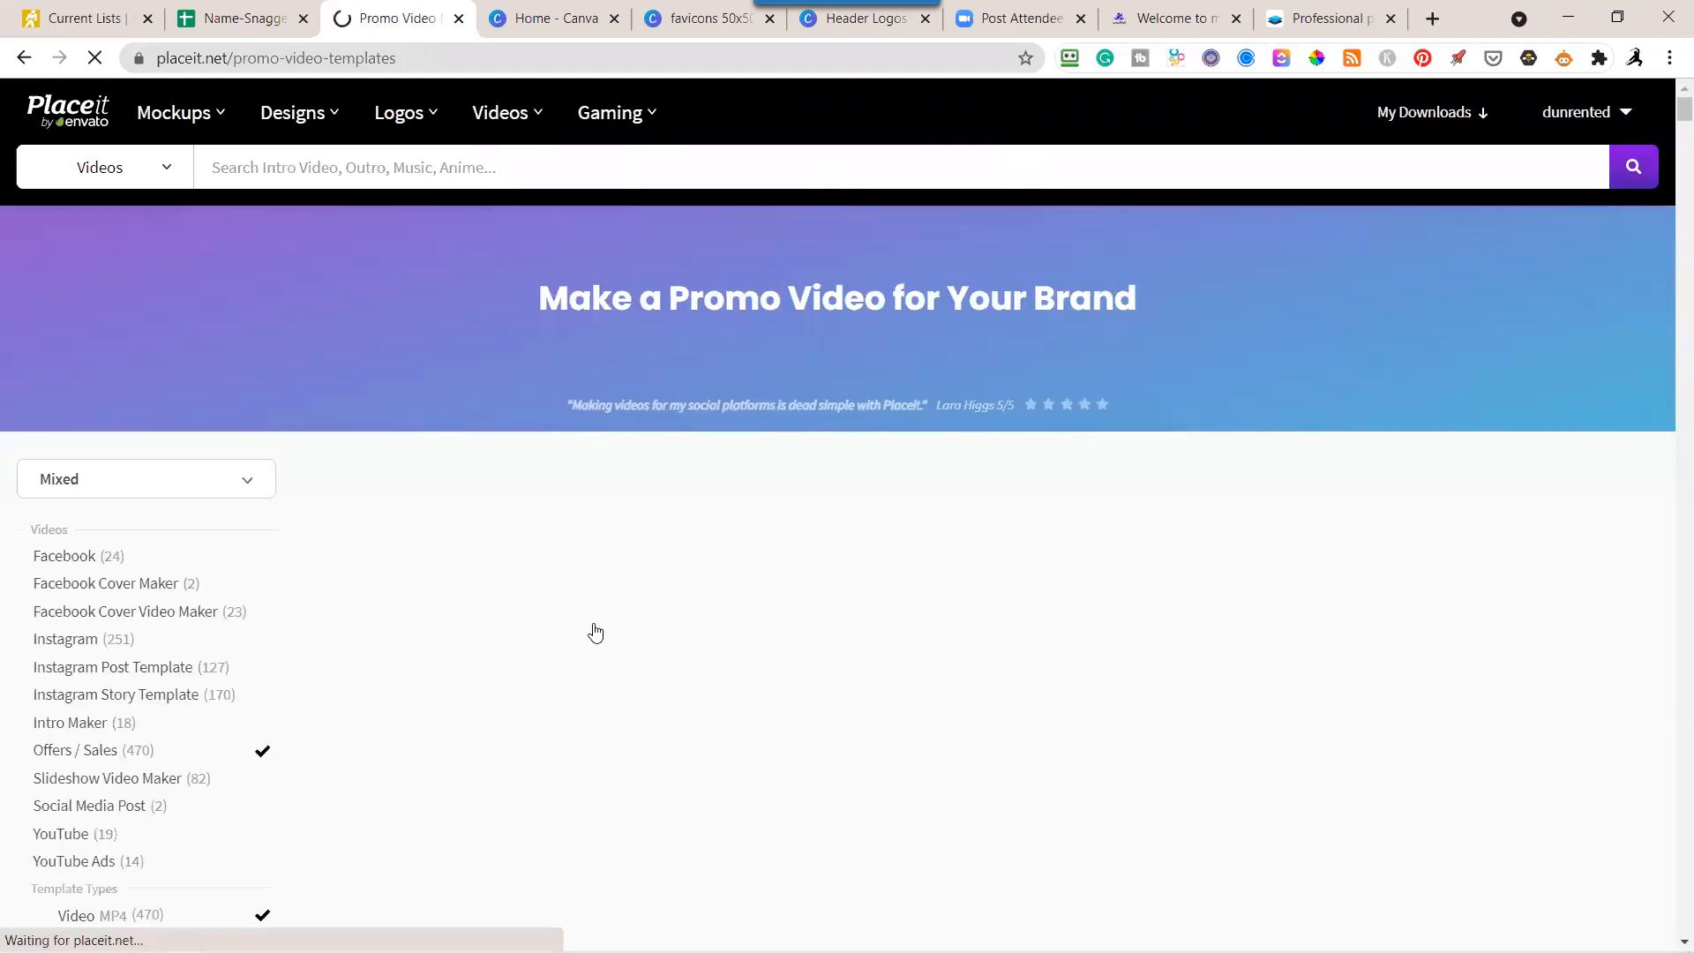
scroll(147, 717, "down", 4)
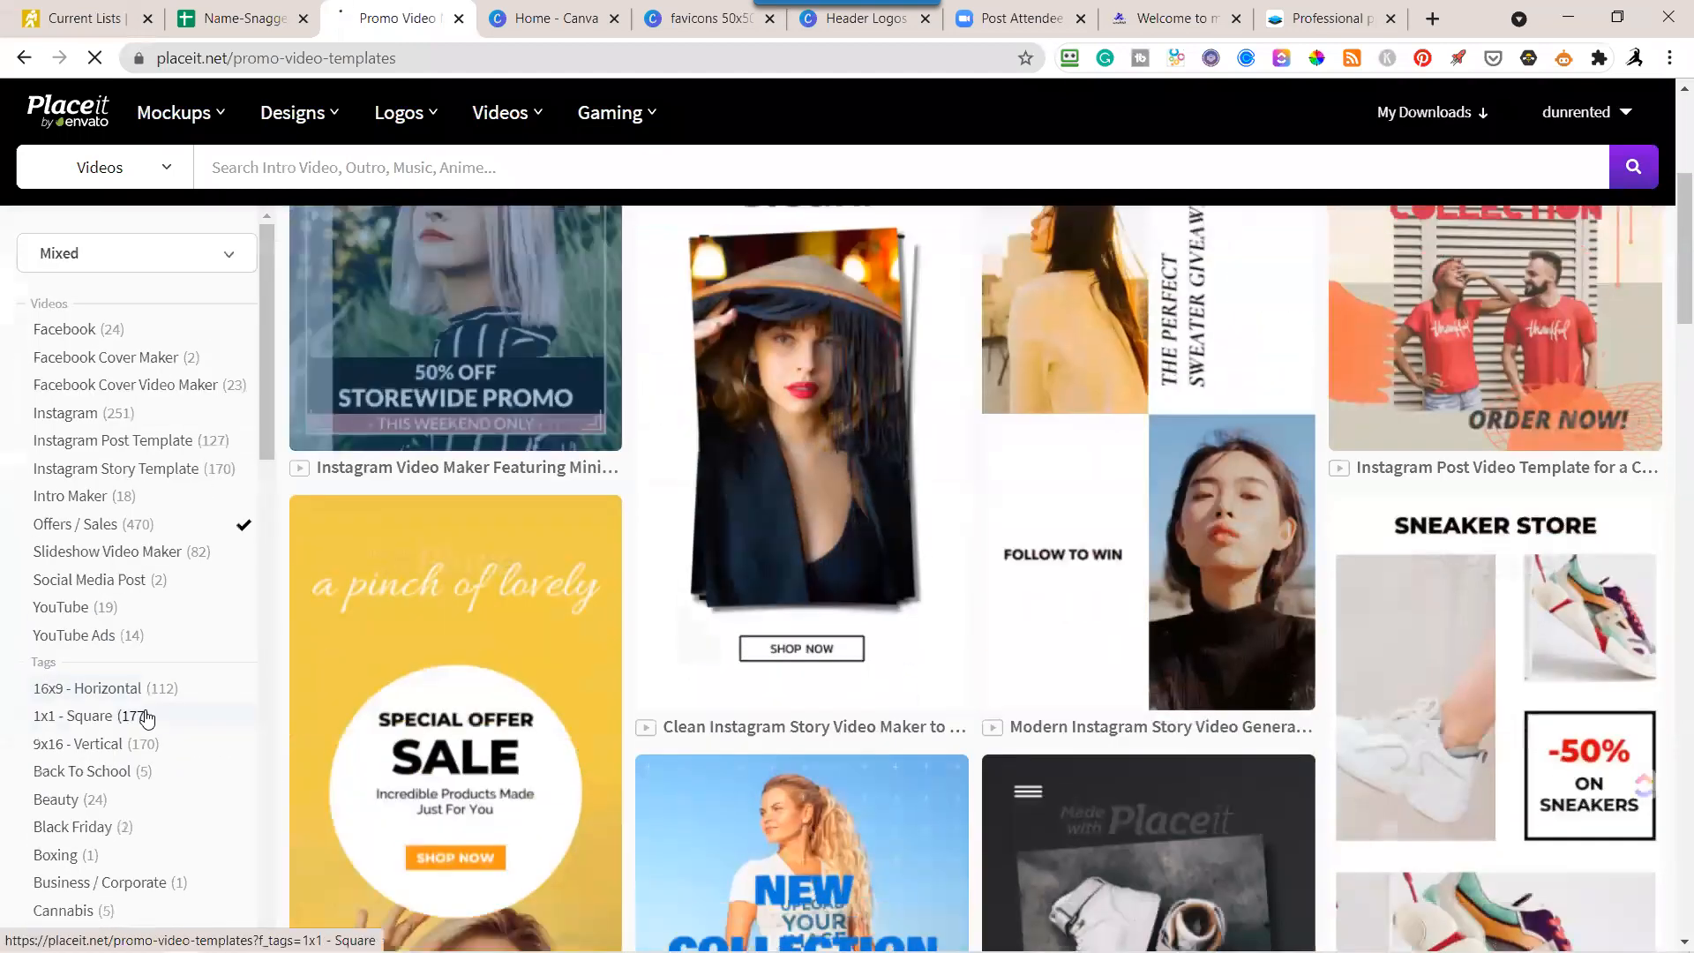
Look through the category and tag filters available for the promo video templates.
scroll(147, 717, "down", 5)
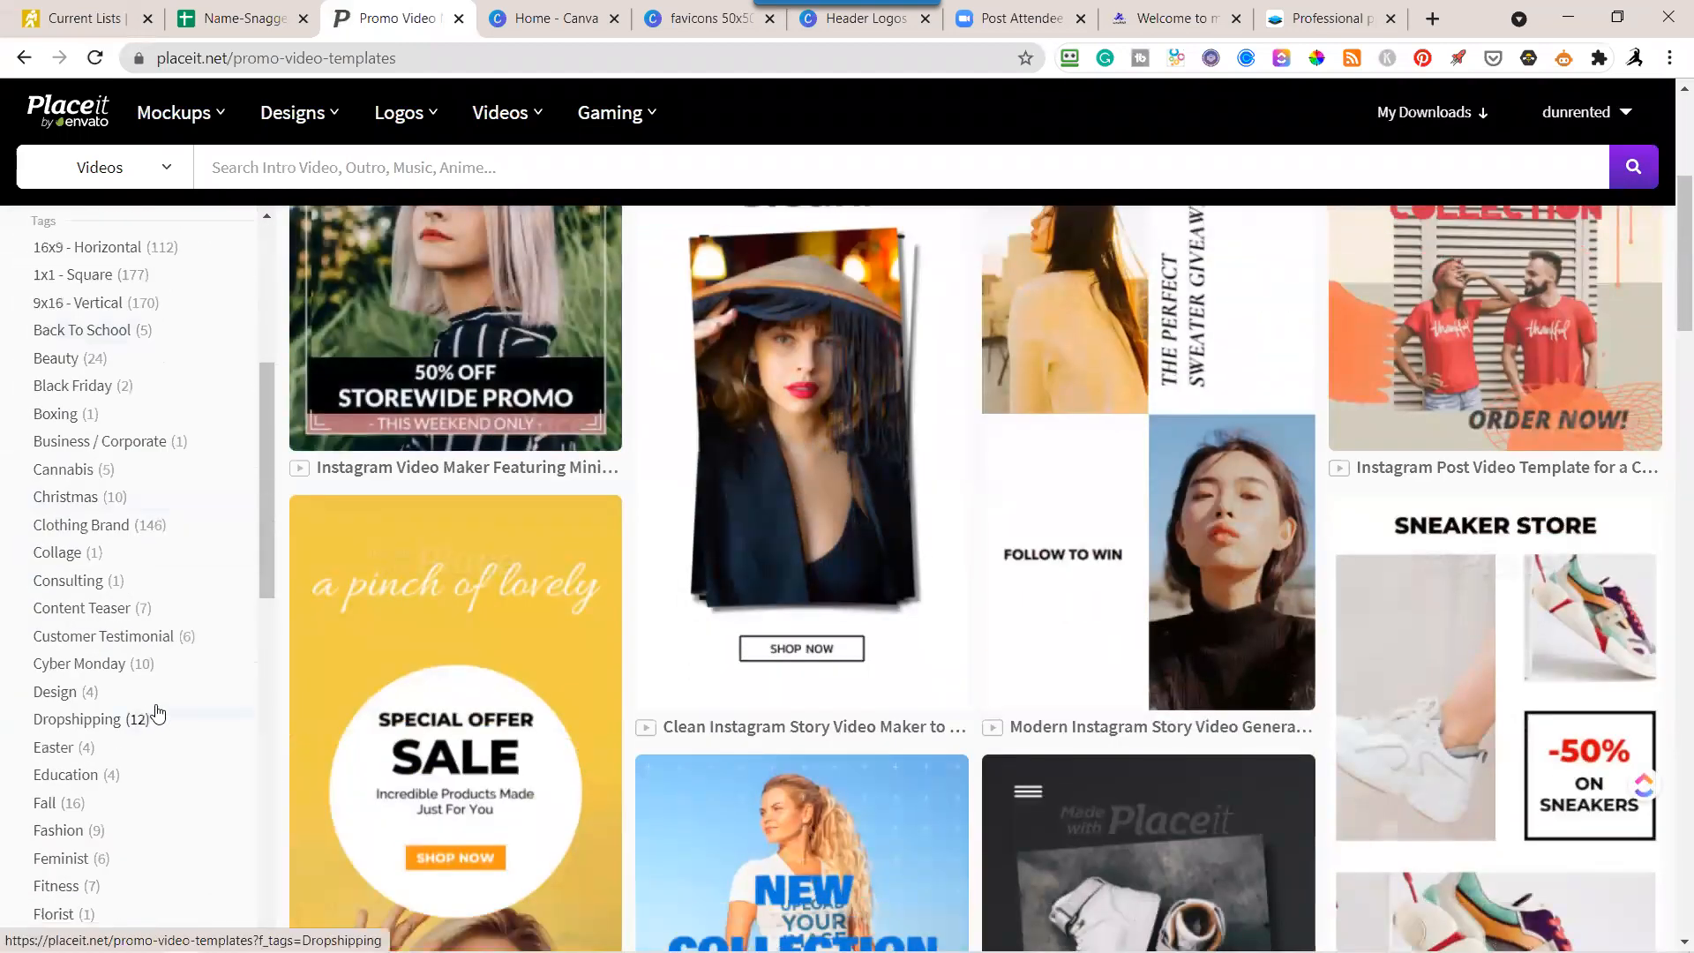
scroll(157, 712, "down", 3)
scroll(162, 708, "down", 2)
scroll(163, 709, "down", 2)
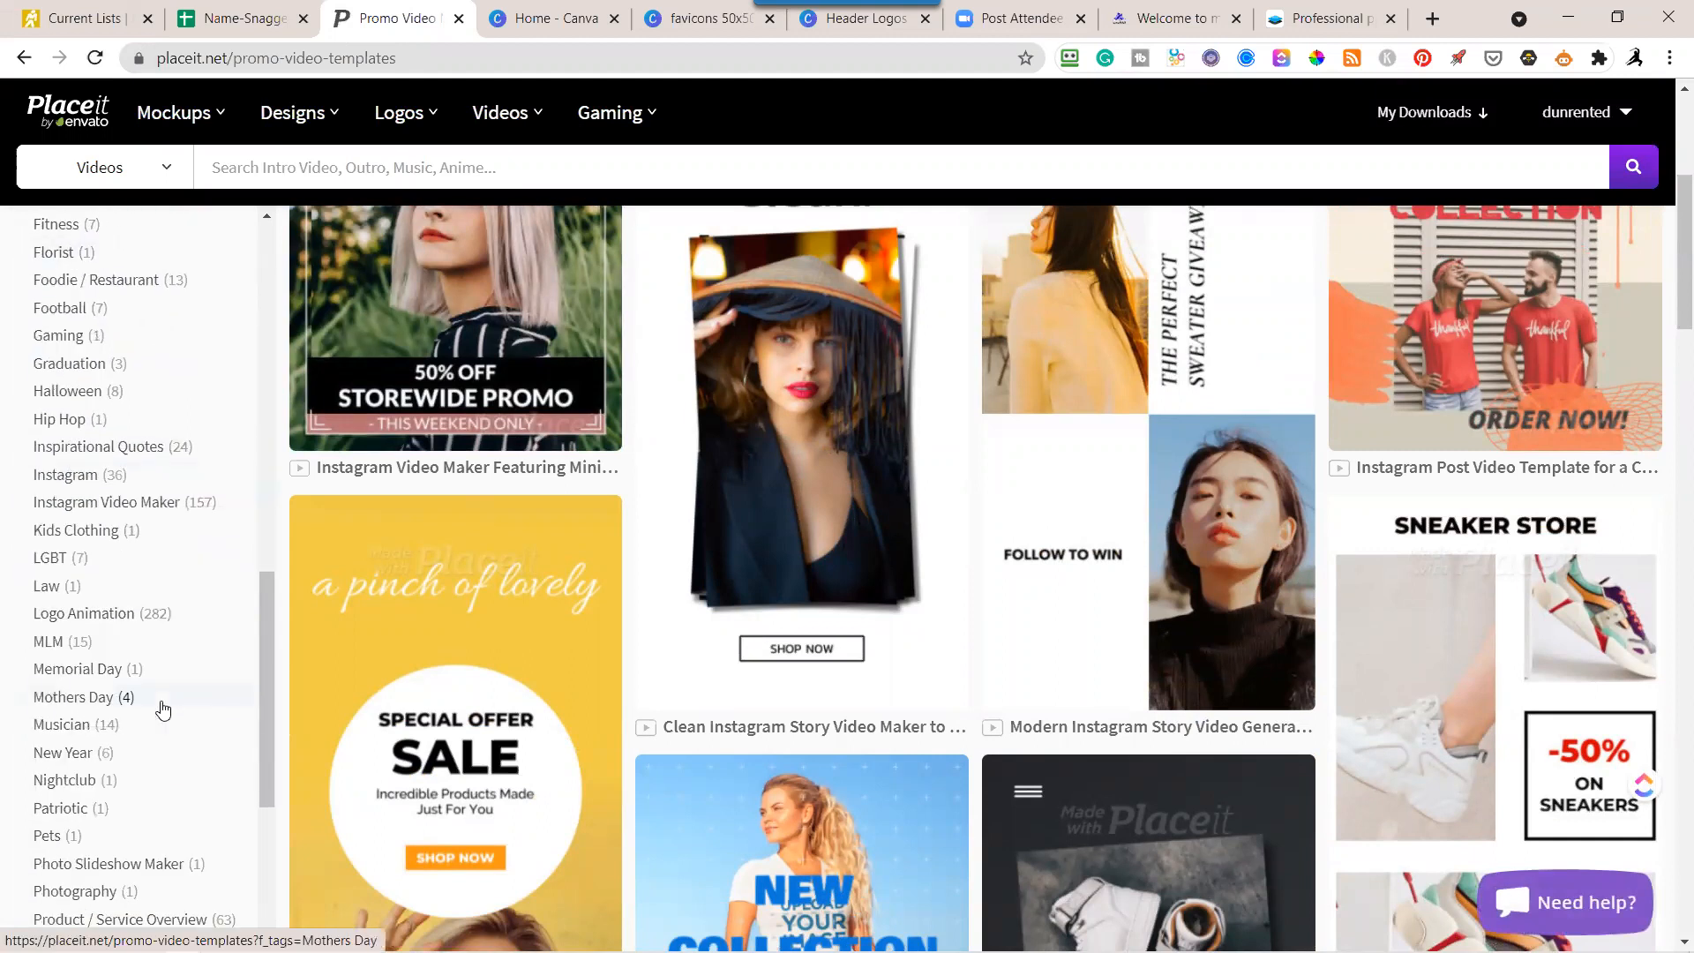
scroll(163, 709, "up", 8)
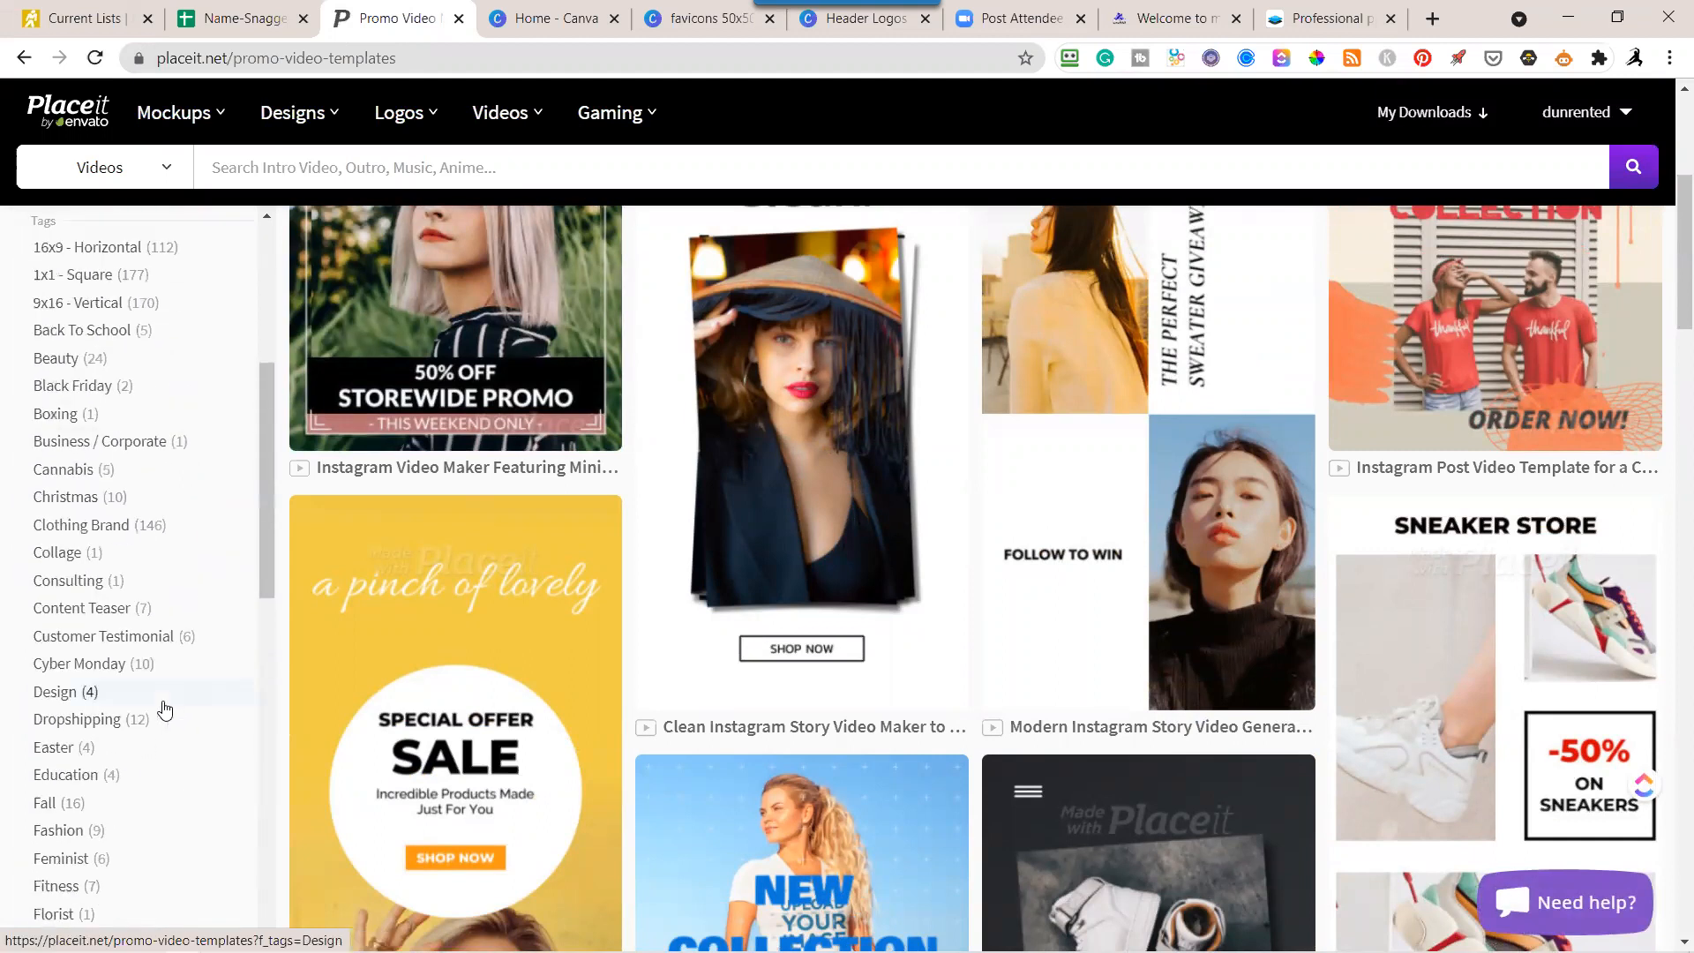
scroll(141, 710, "up", 5)
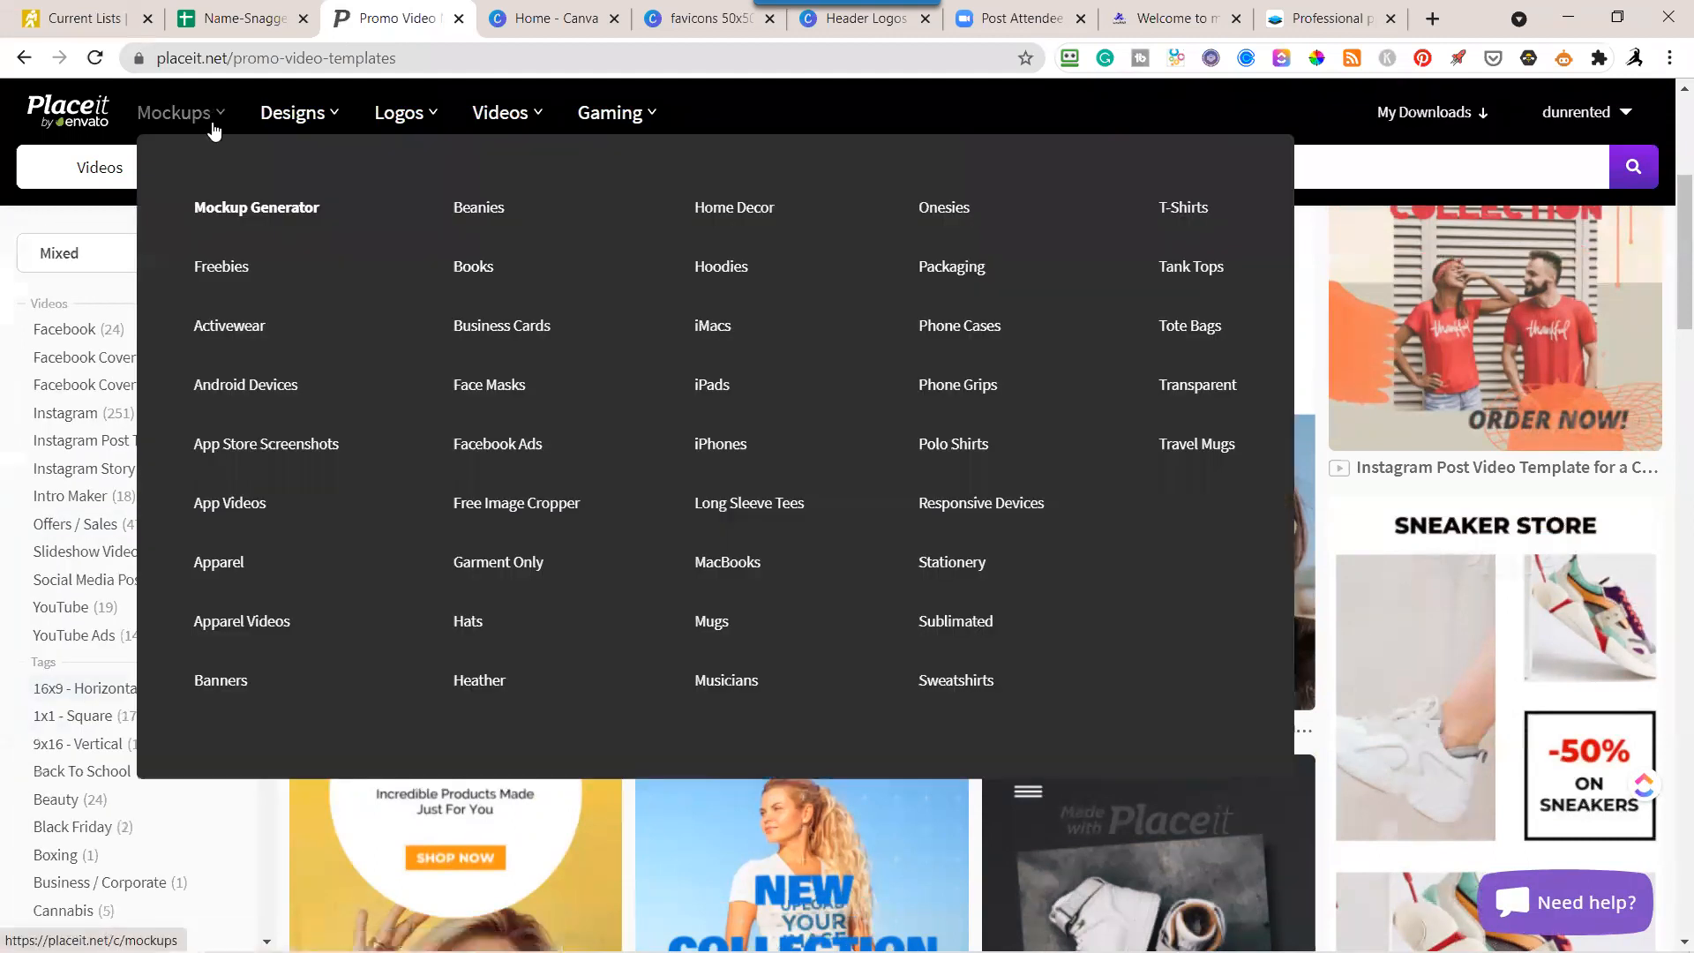
Open the Mockup Generator page, and from there the Mugs mockup category.
left_click(249, 218)
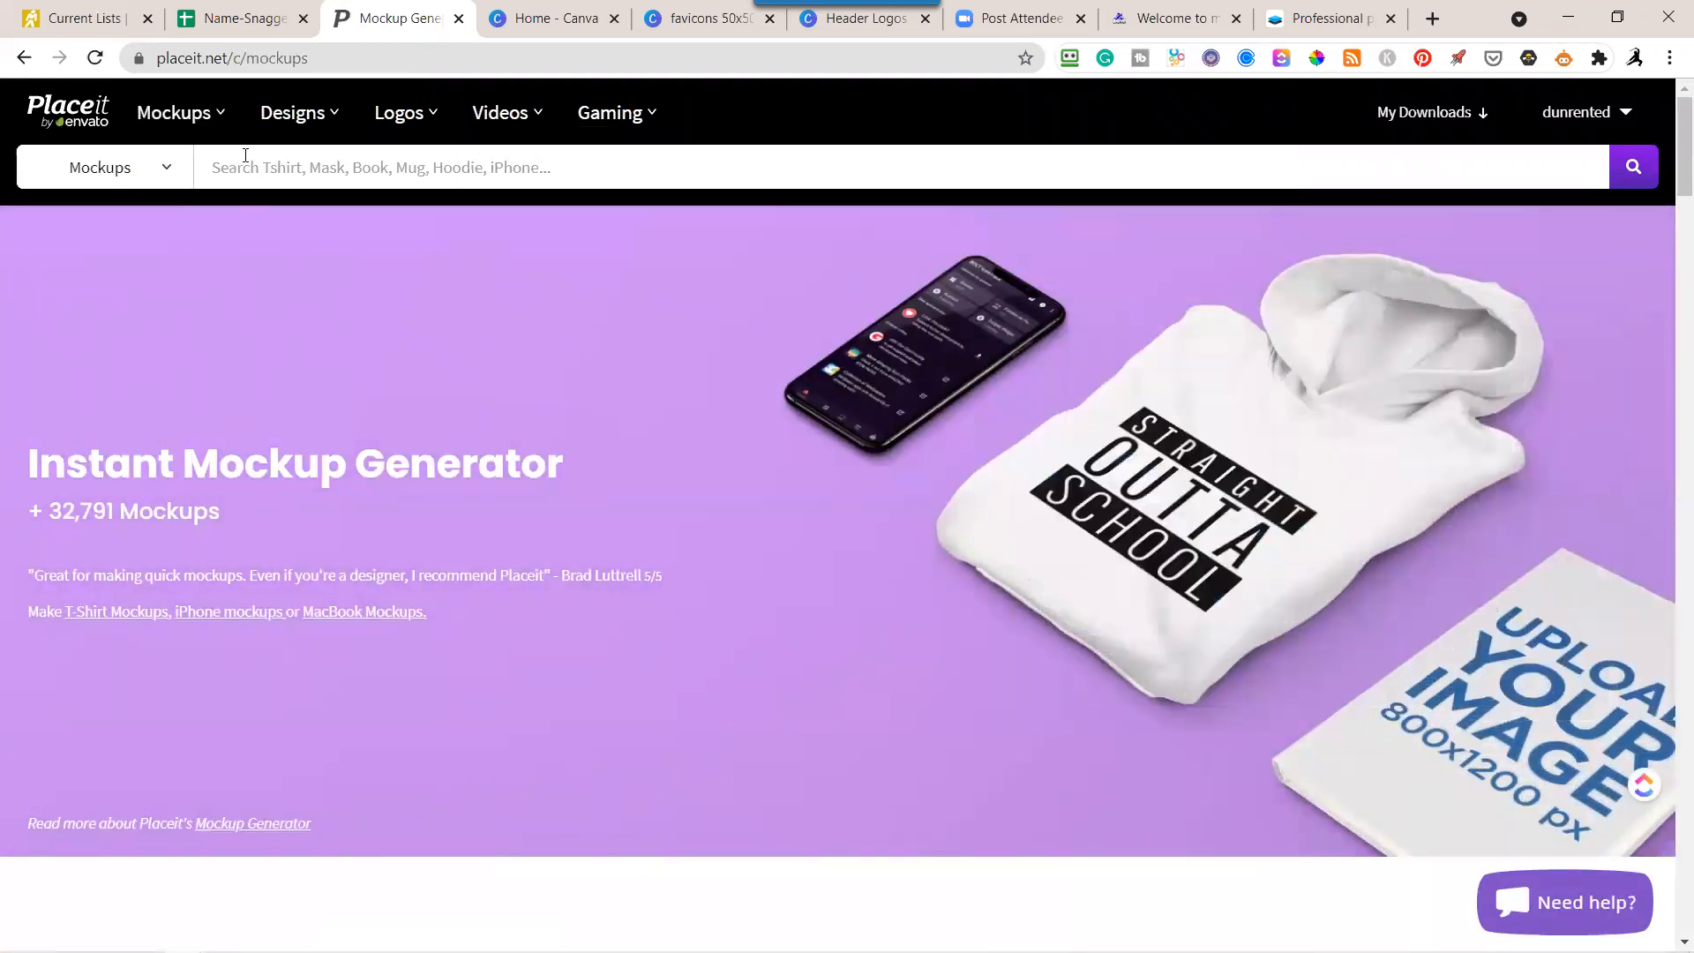
mouse_move(193, 106)
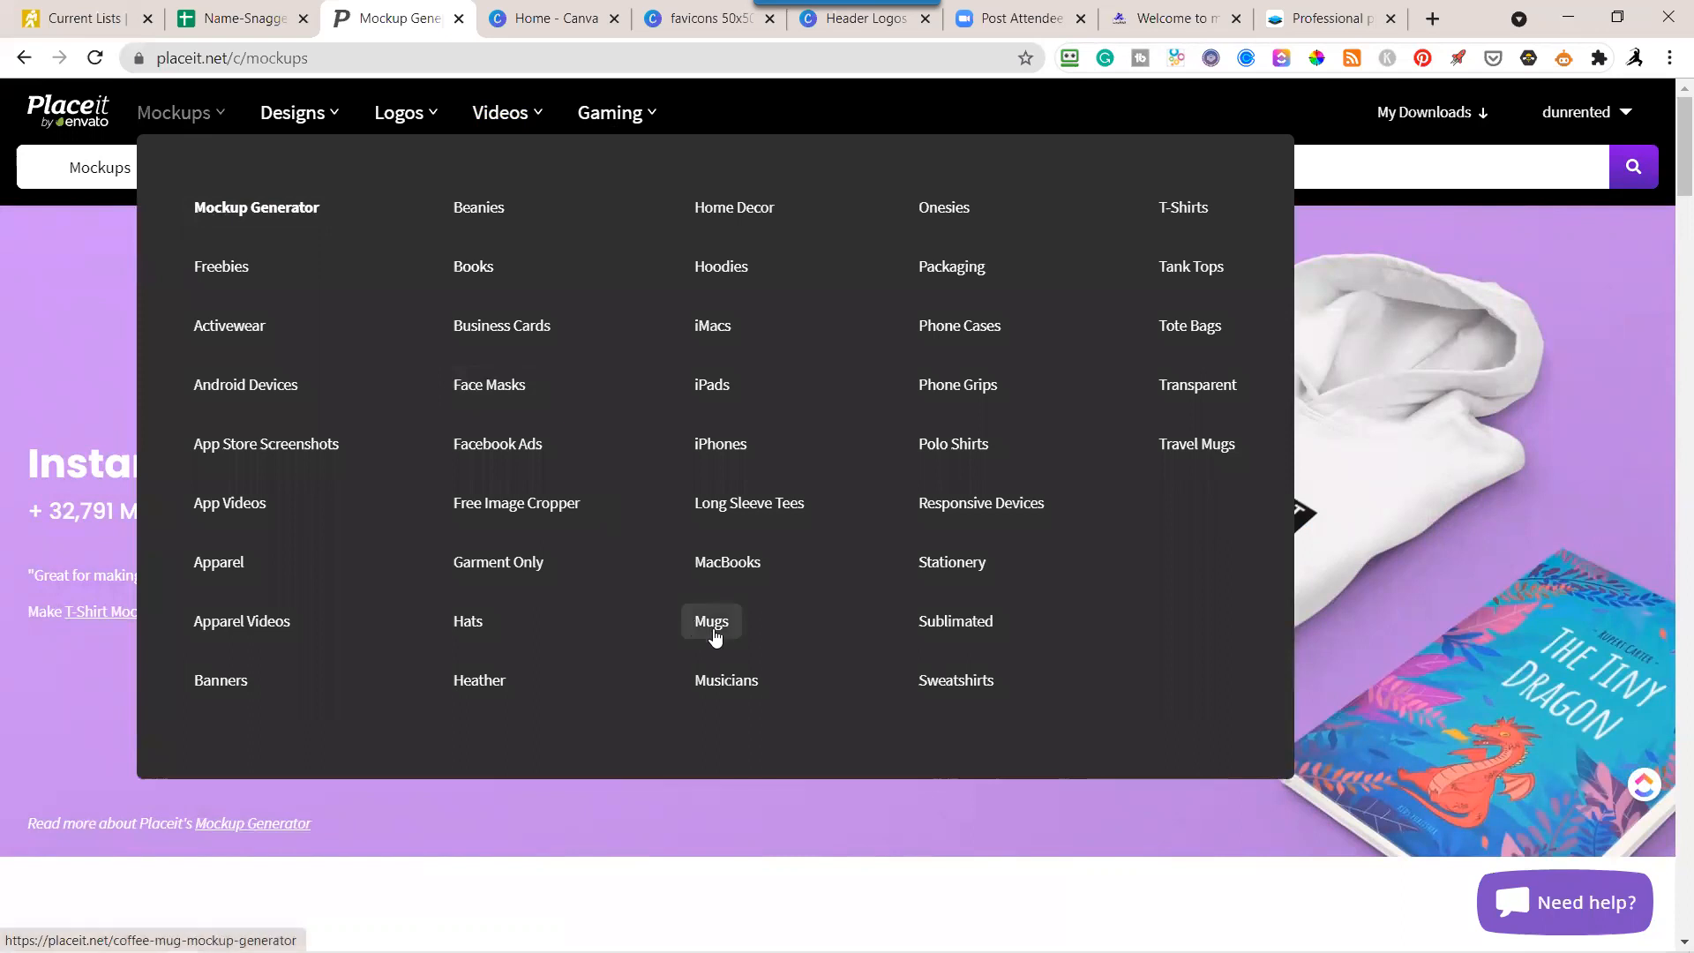
left_click(713, 628)
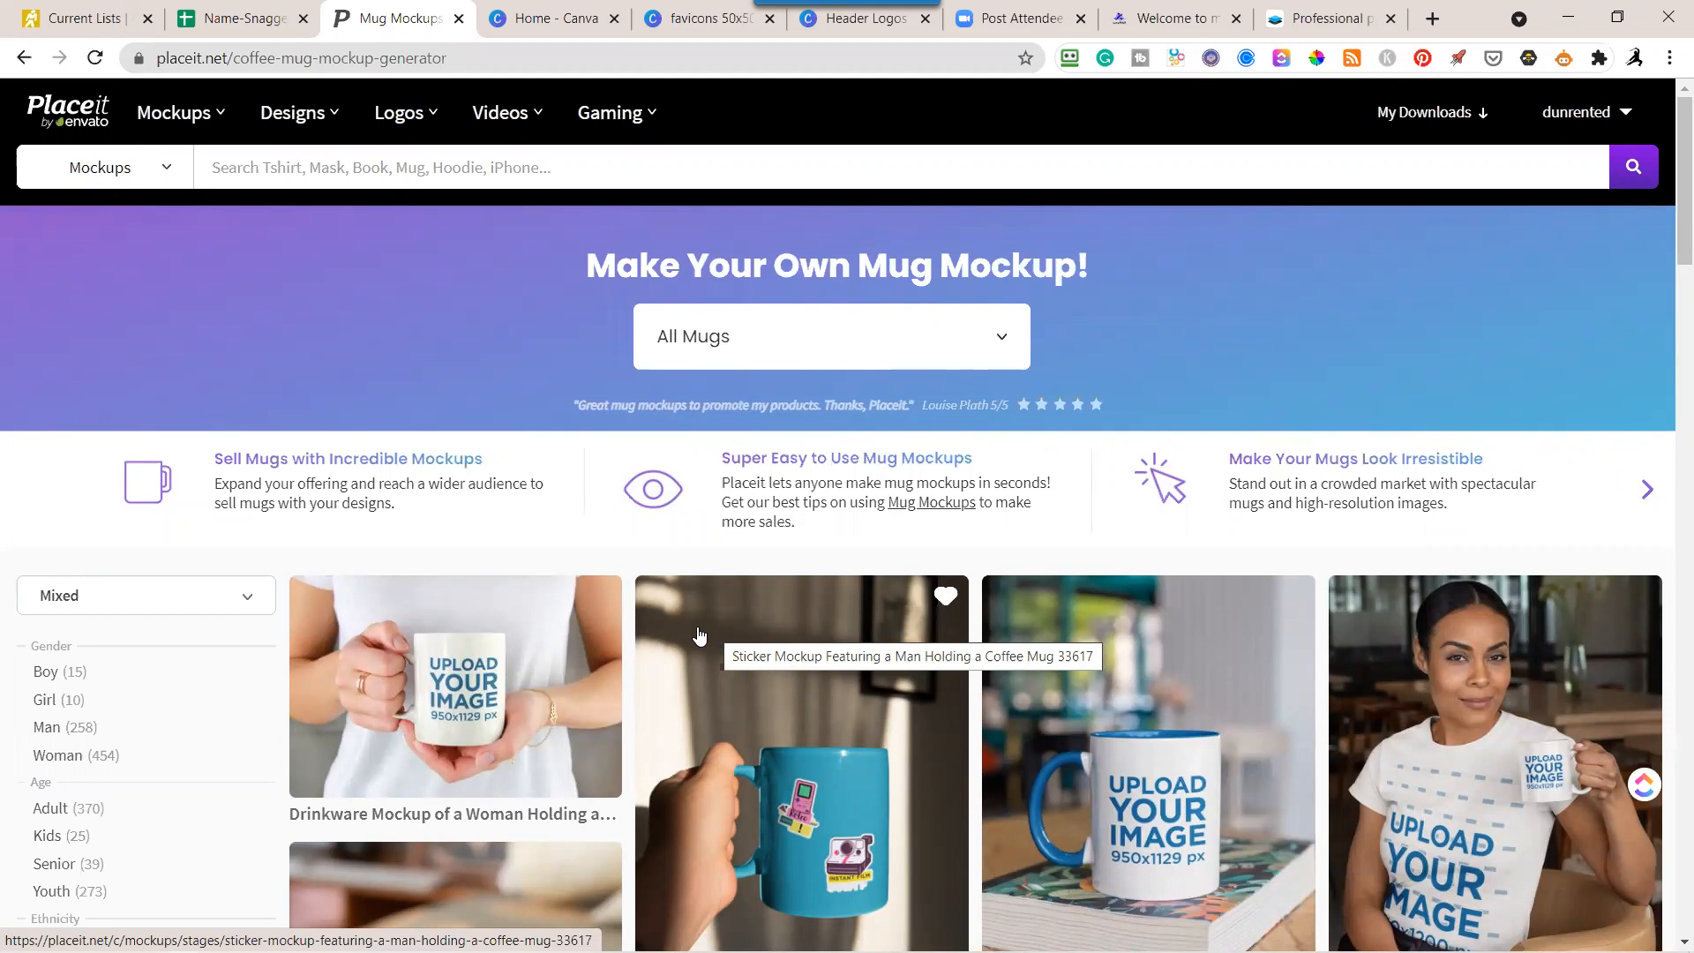
Browse the mug mockups and examine their gender, age, ethnicity and tag filters and the sort options.
scroll(699, 635, "down", 2)
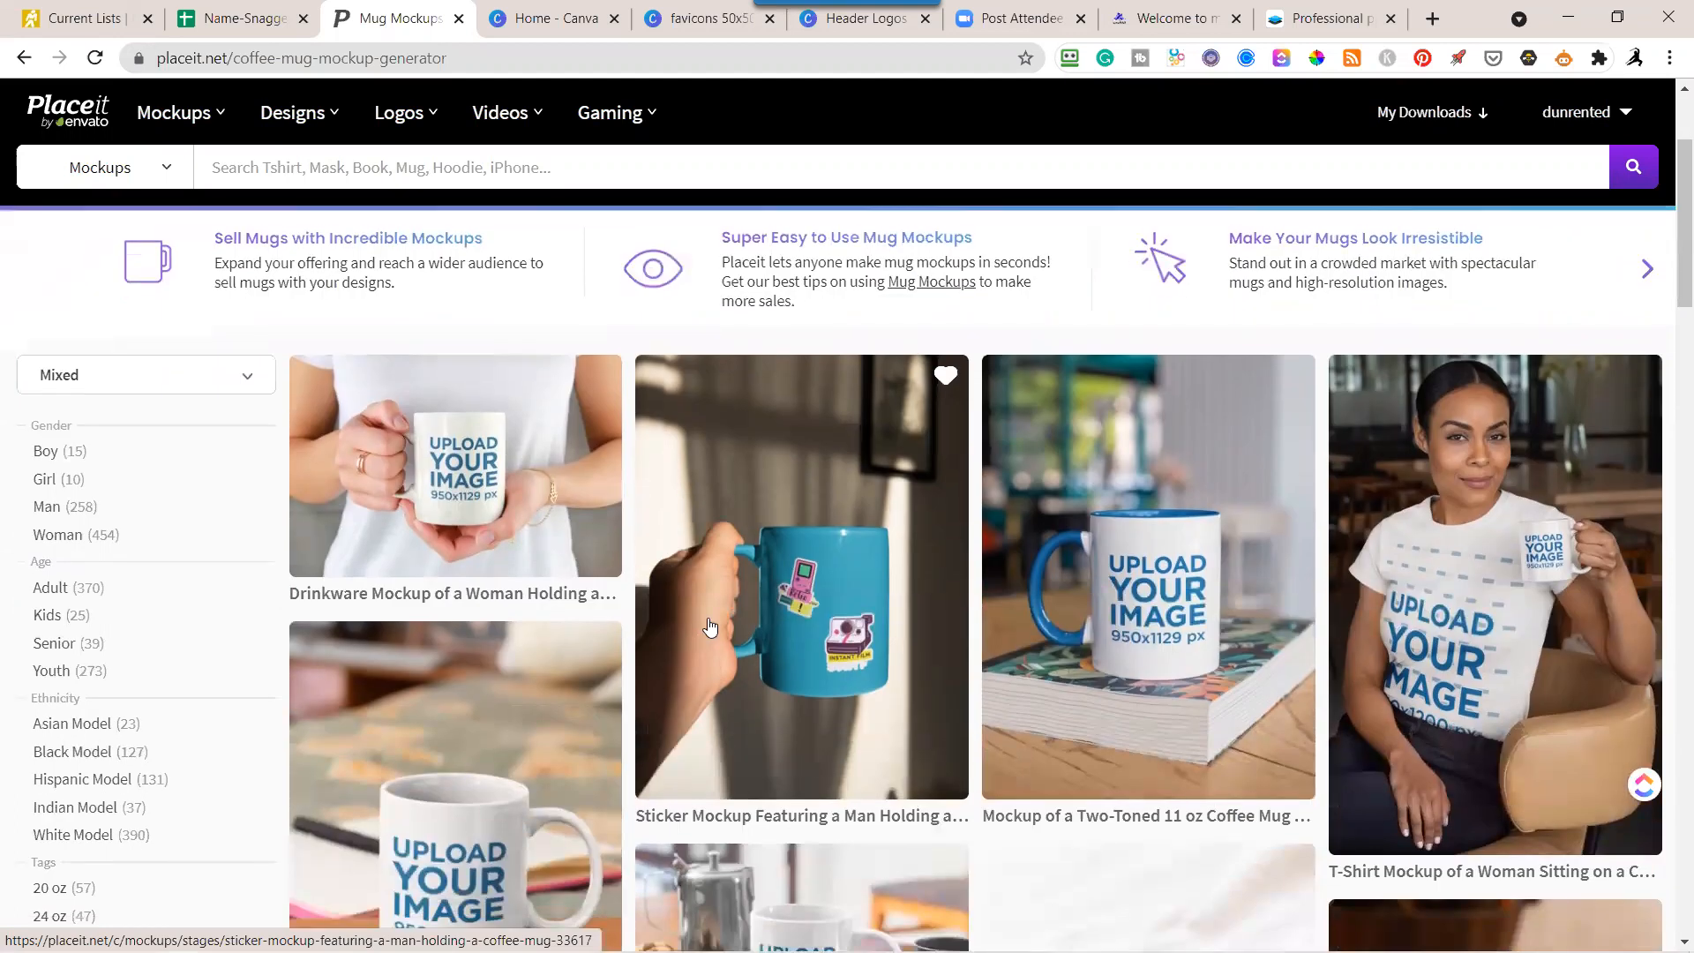
scroll(710, 628, "down", 6)
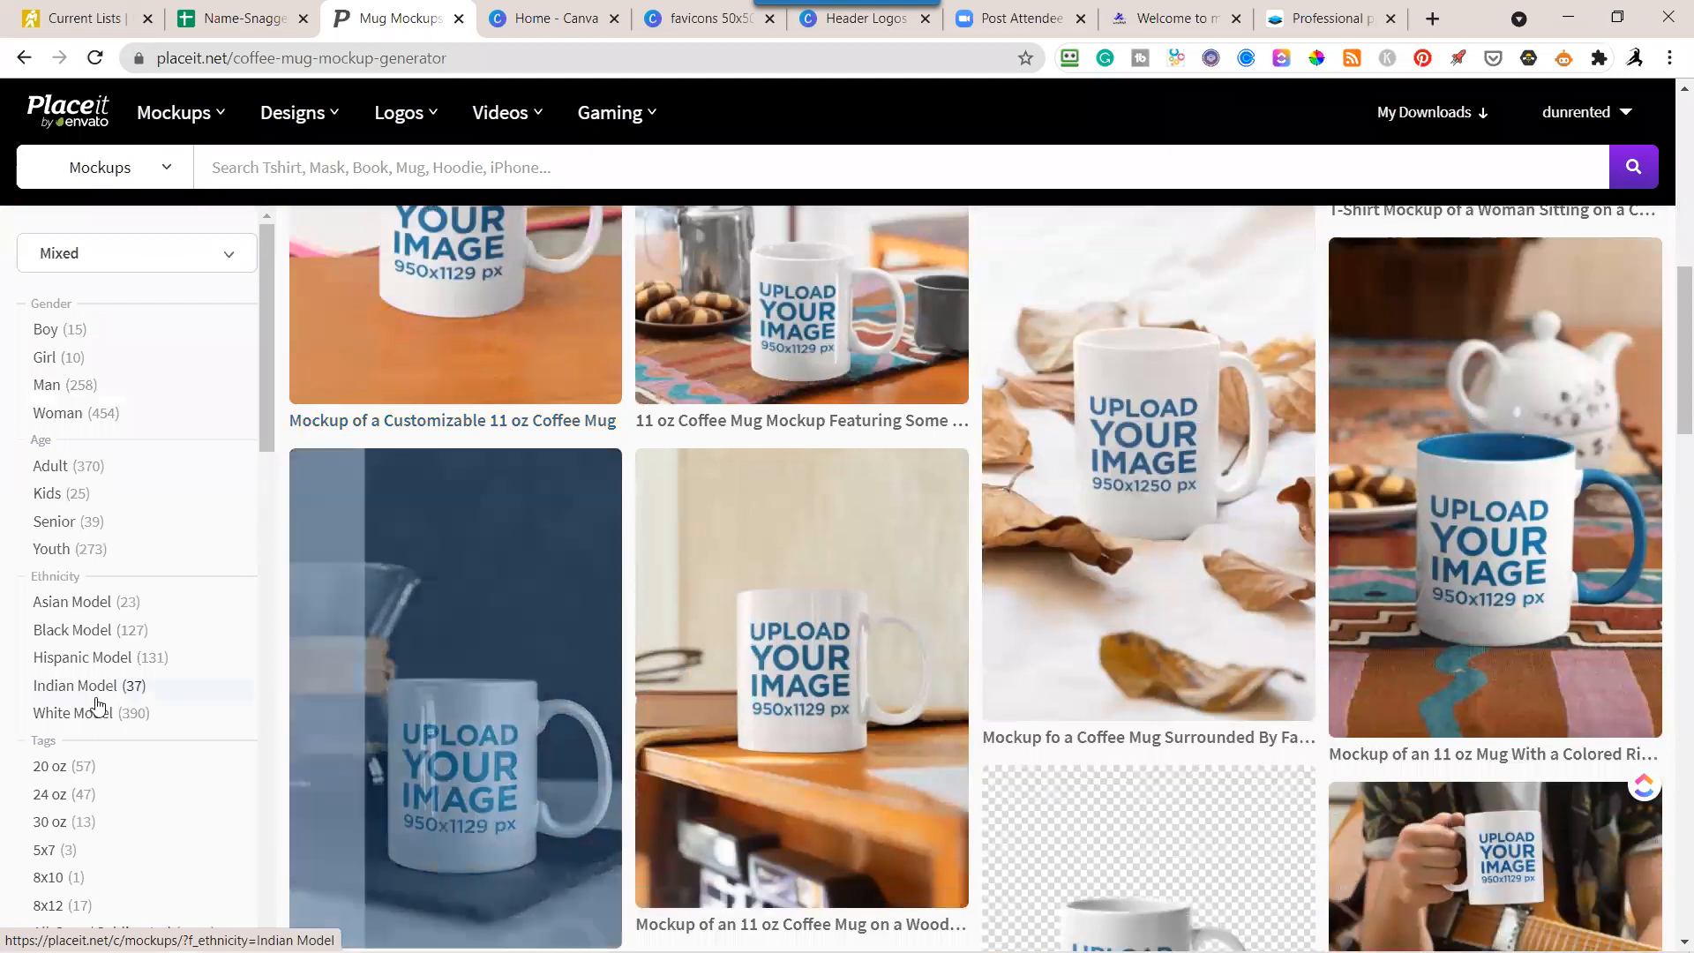
scroll(138, 782, "down", 10)
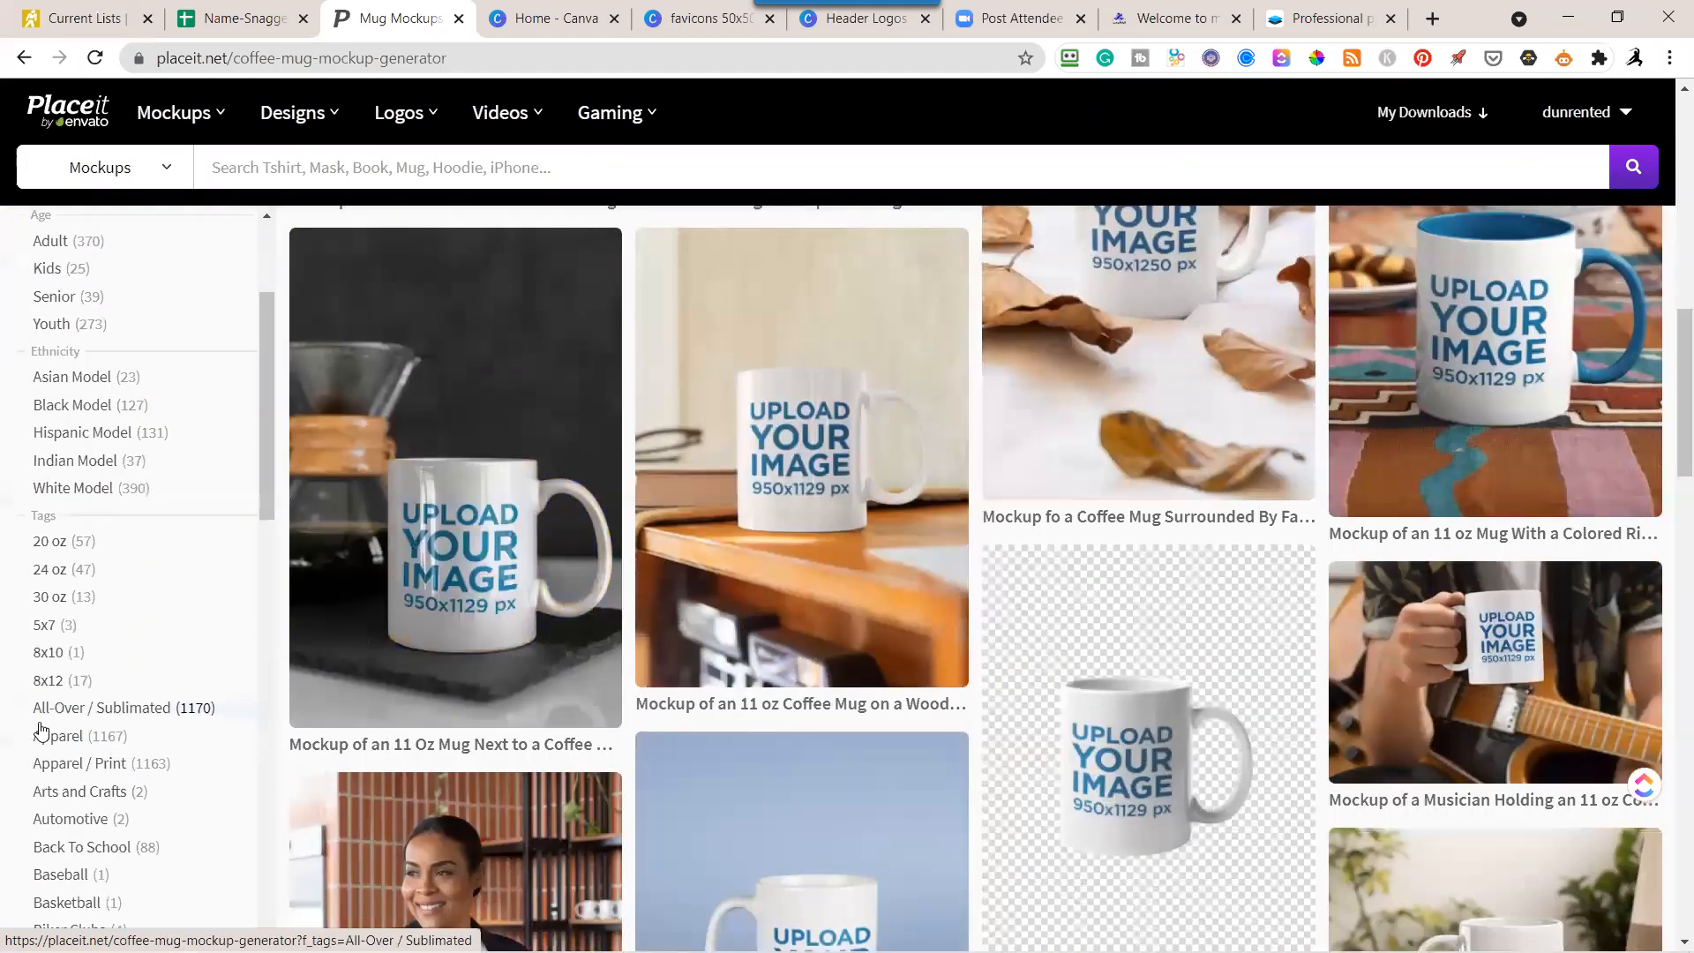
scroll(117, 735, "down", 5)
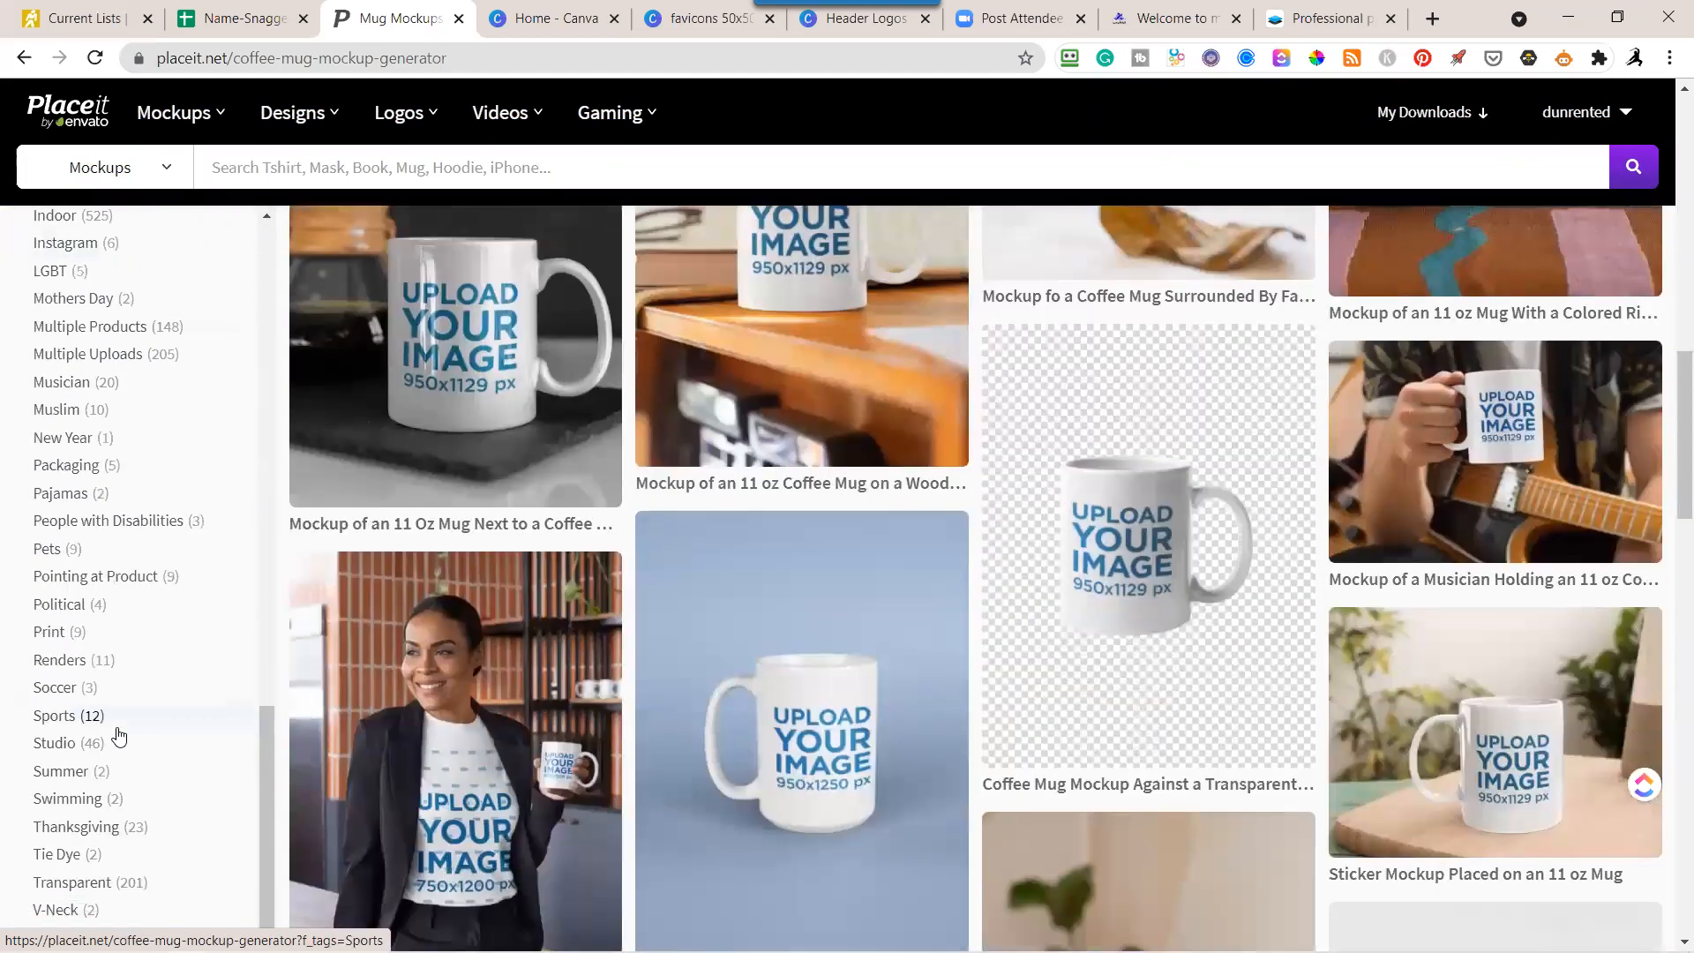
scroll(148, 741, "up", 12)
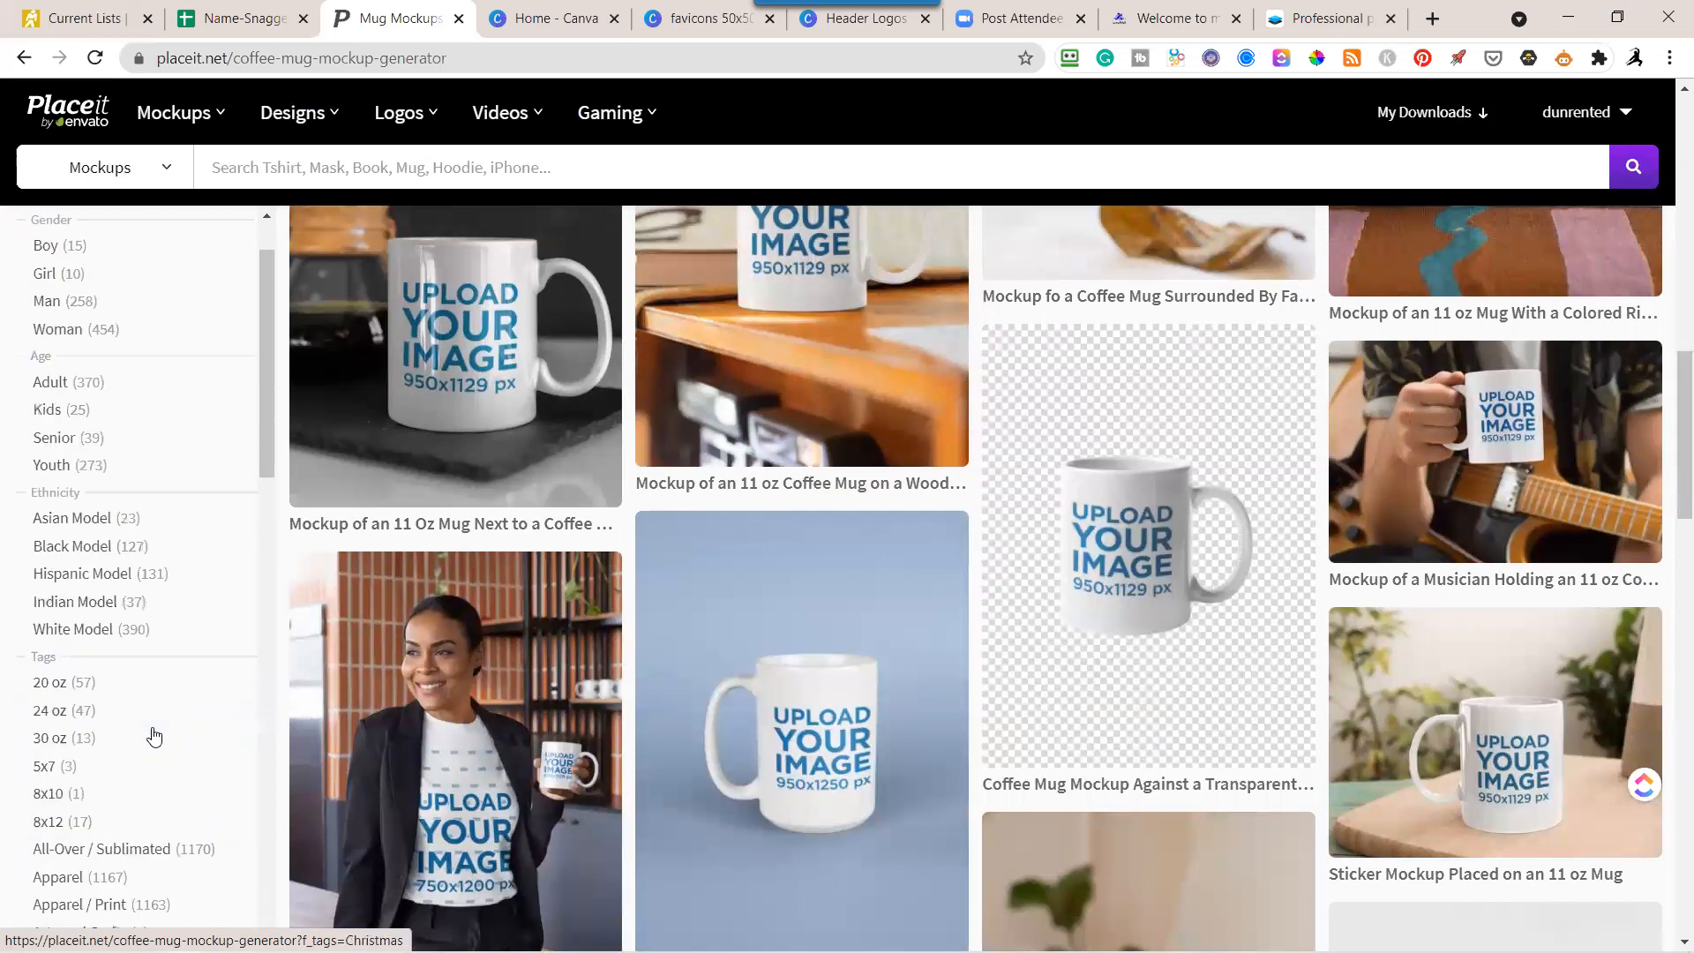
scroll(154, 737, "down", 2)
scroll(154, 737, "up", 5)
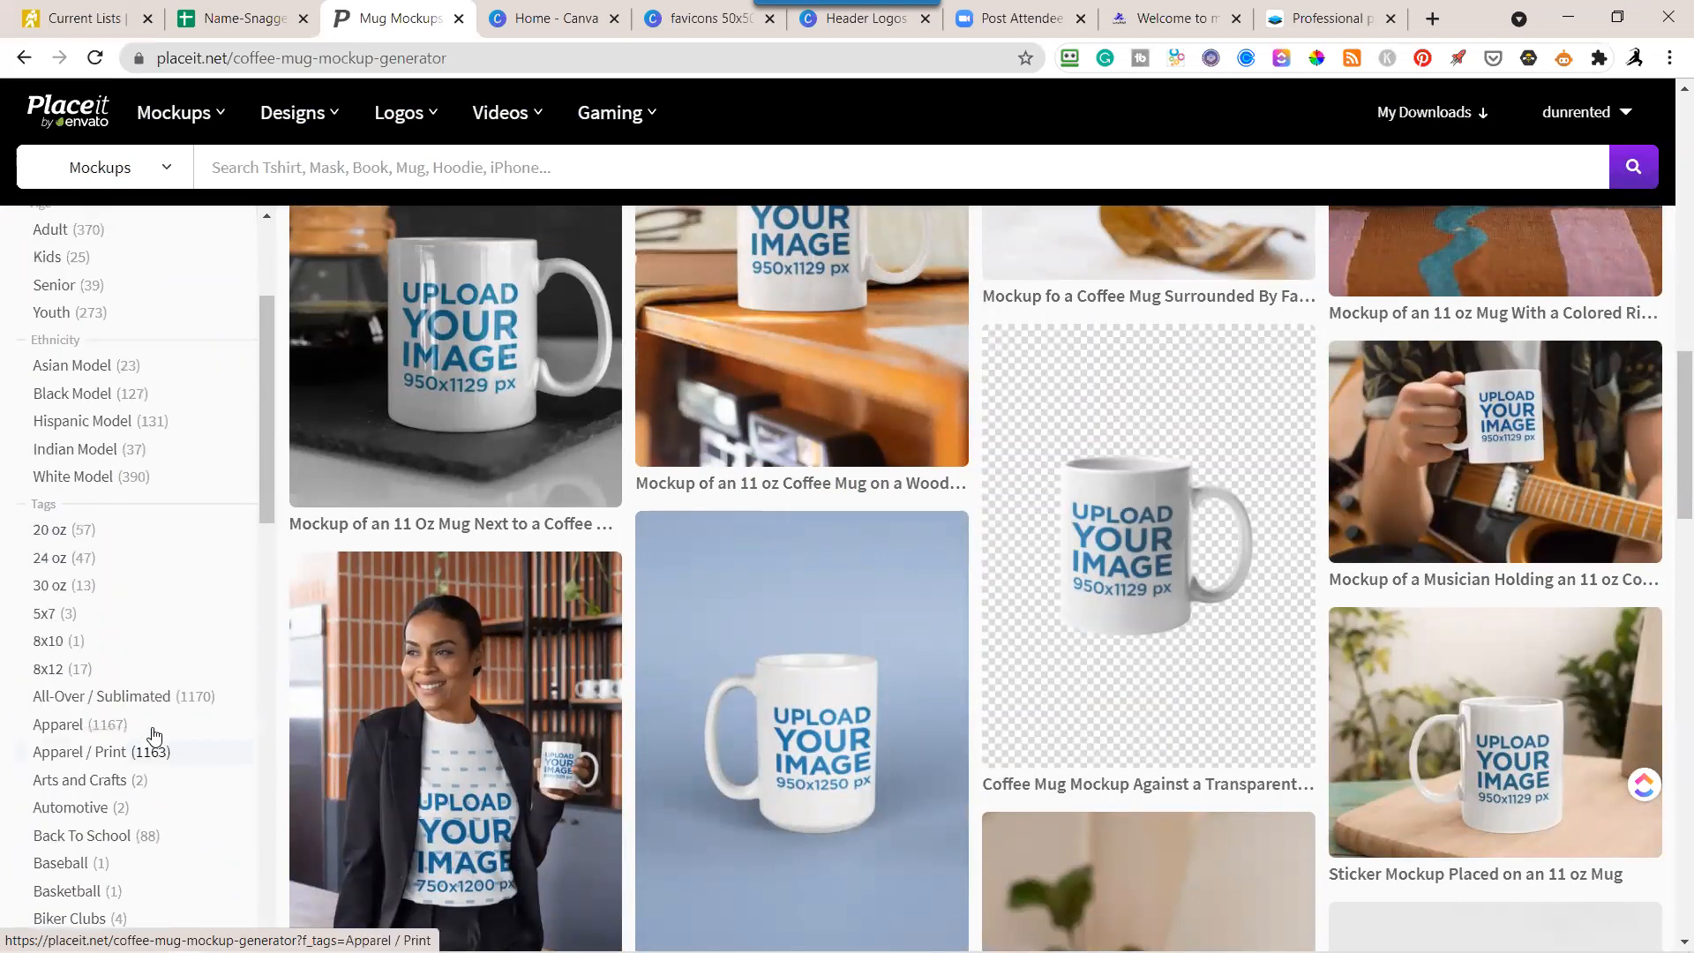
scroll(154, 736, "up", 3)
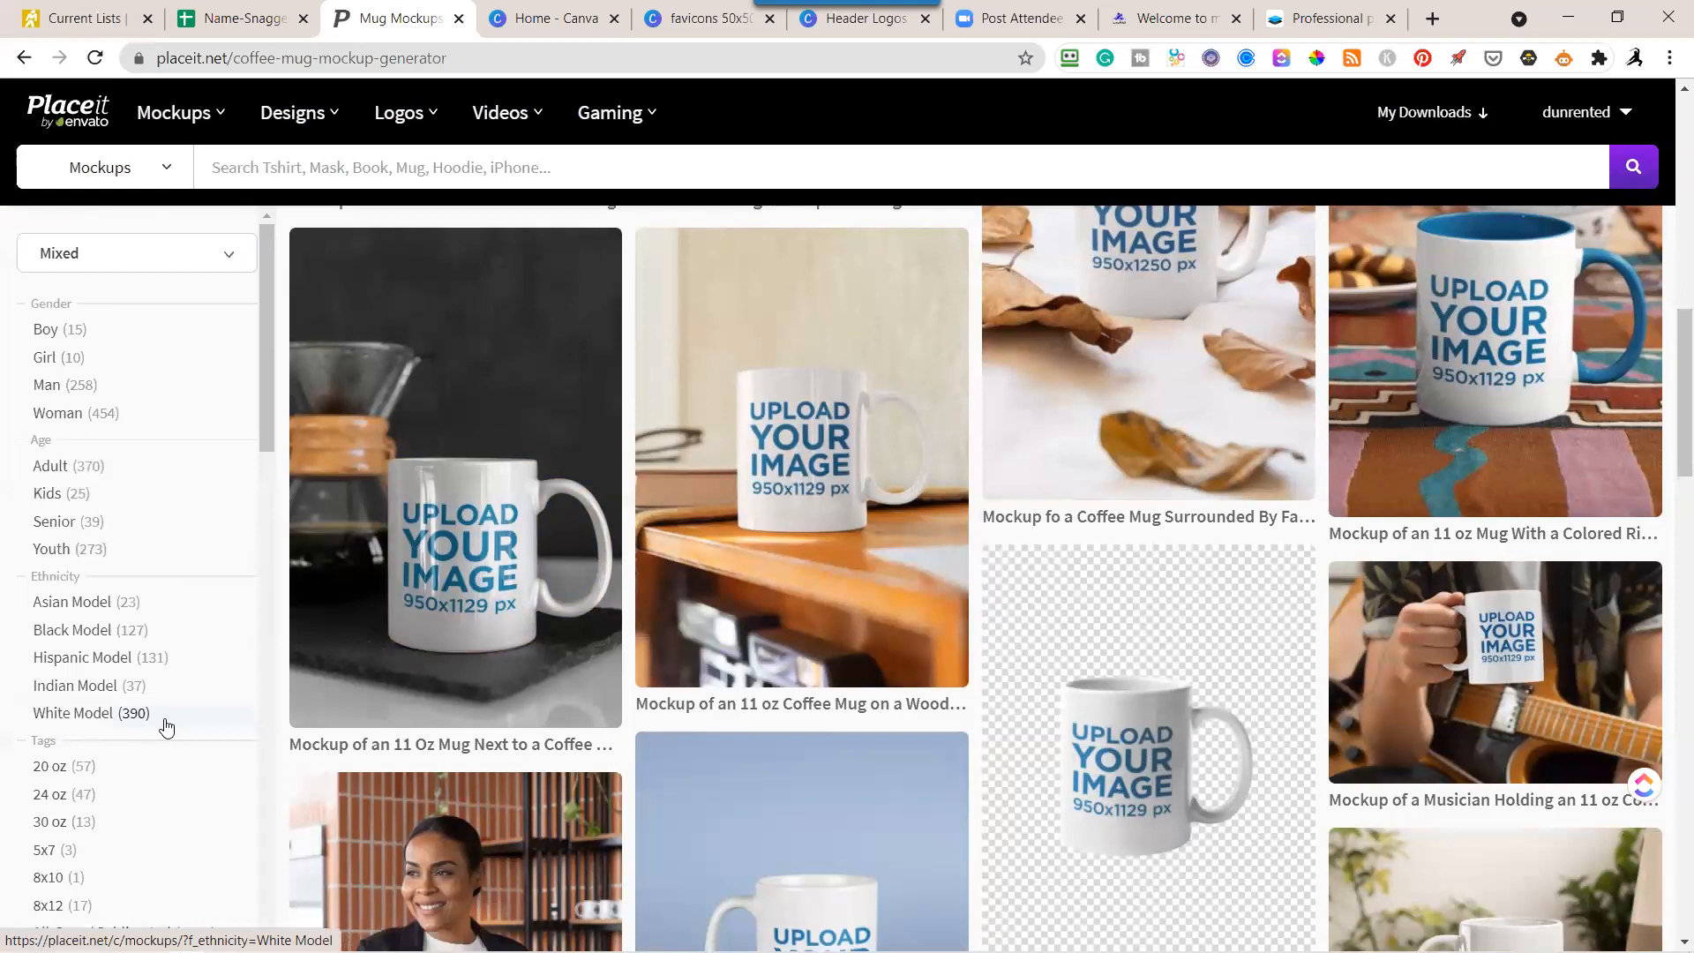
left_click(235, 258)
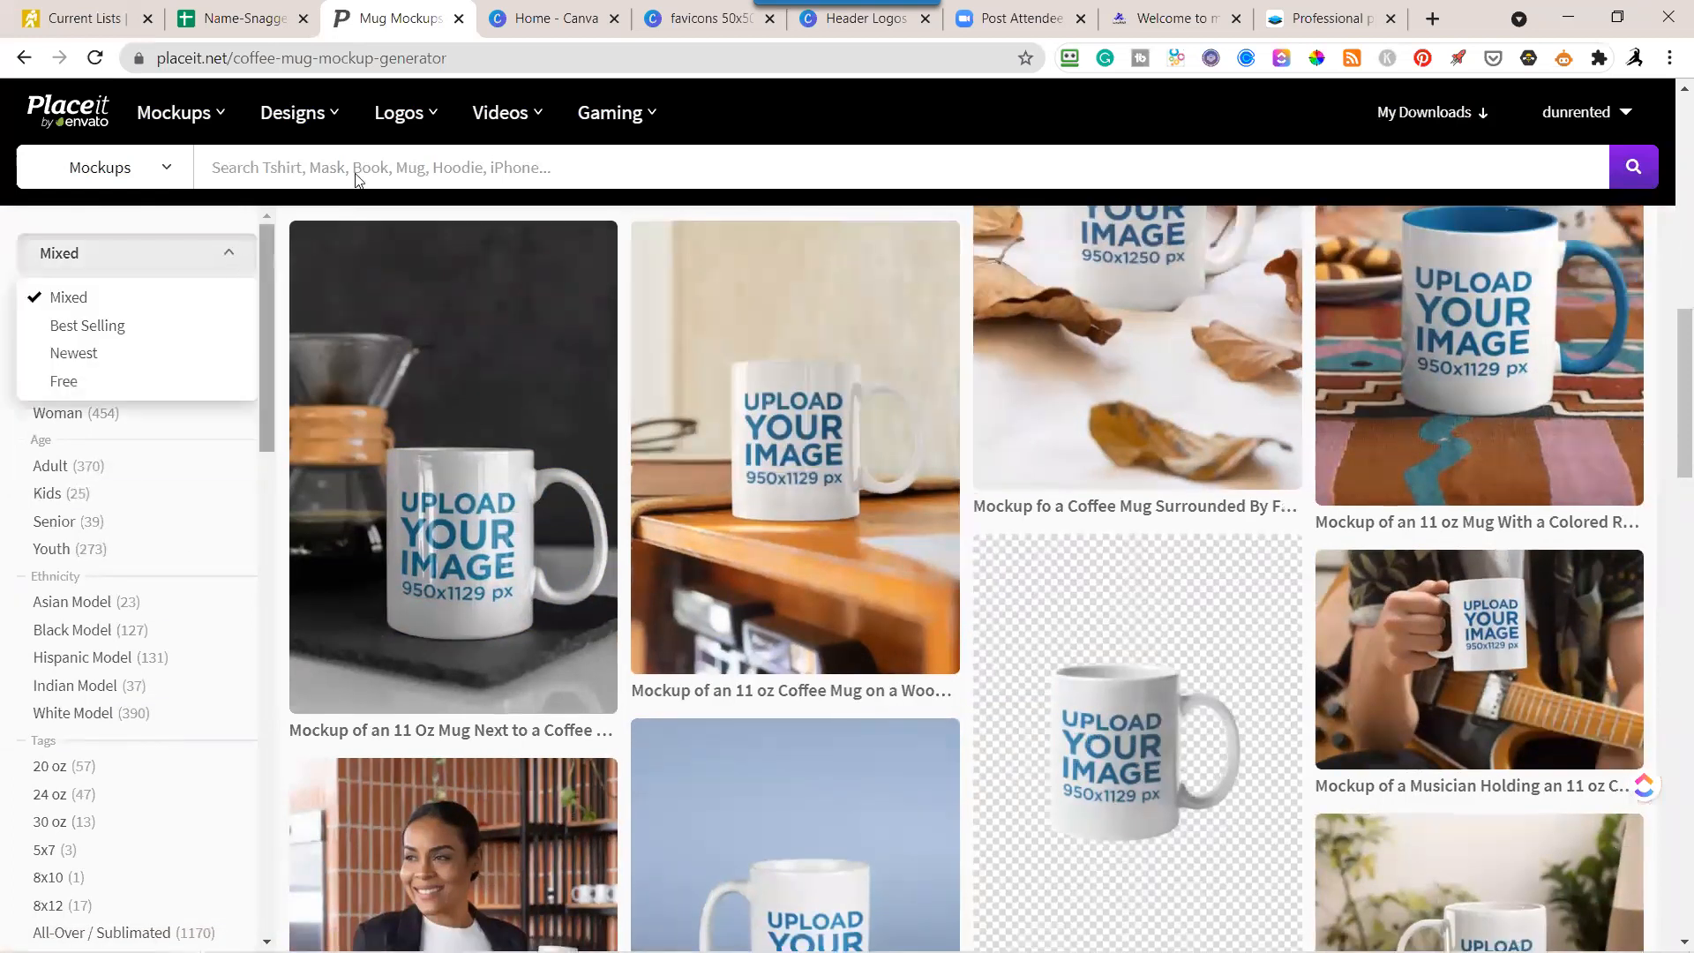
Open the T-Shirt Videos category and browse its video mockups for a suitable template.
mouse_move(503, 112)
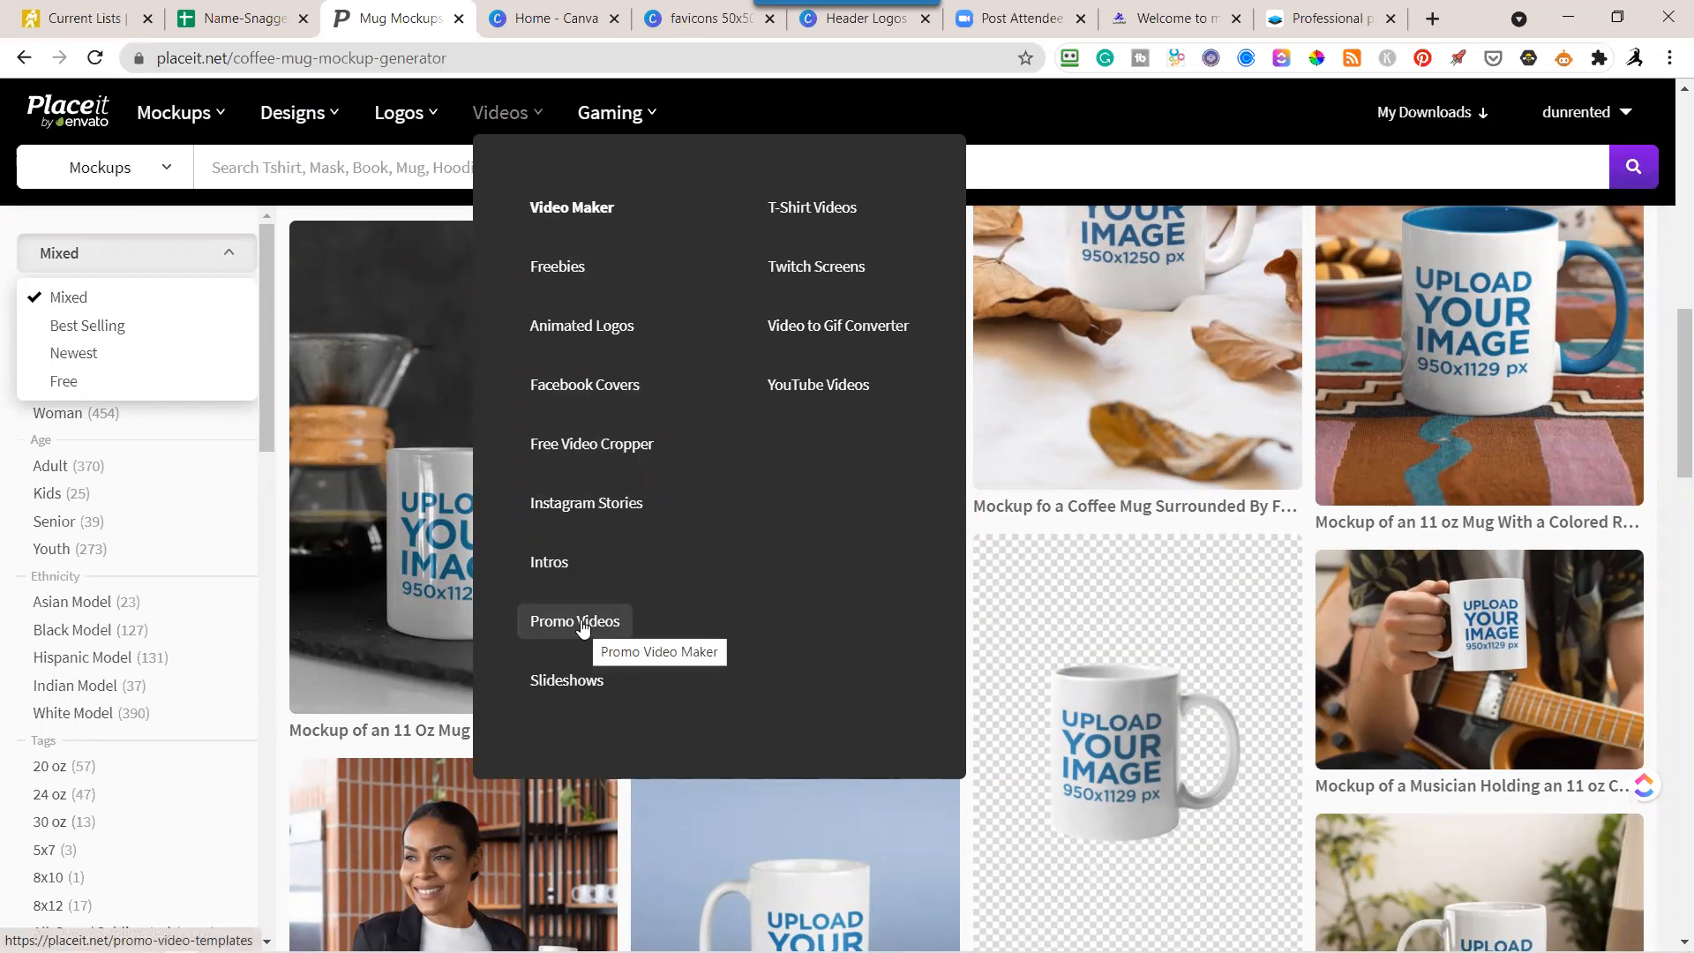
left_click(803, 215)
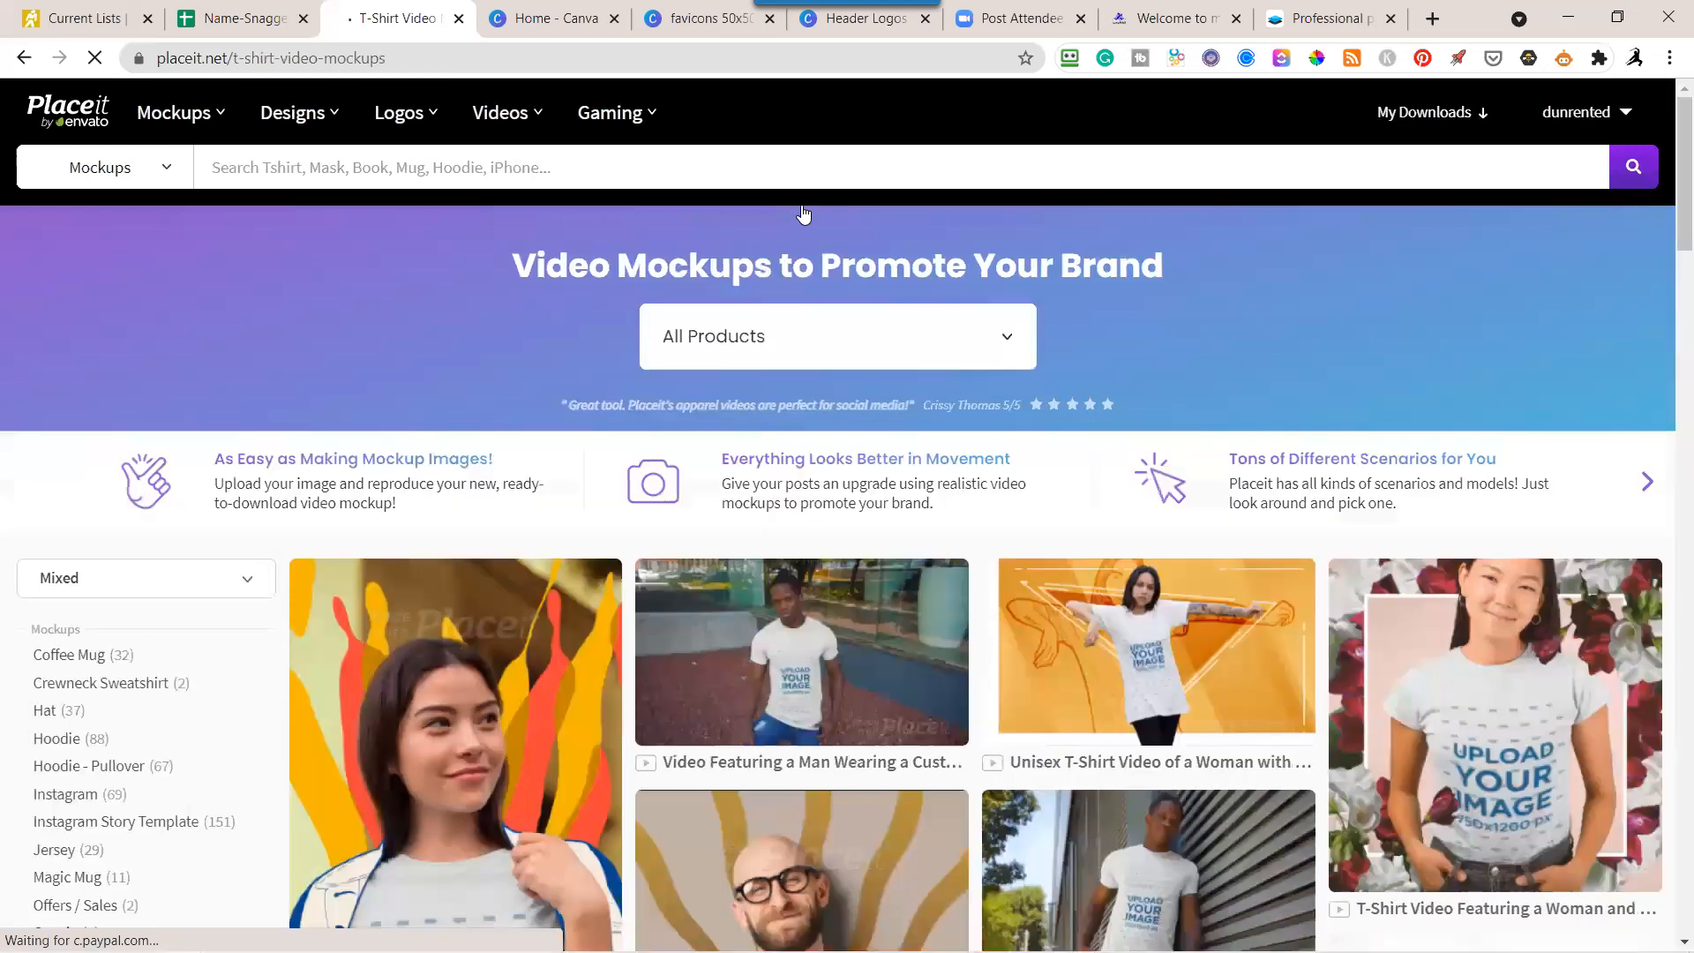
scroll(803, 215, "down", 2)
scroll(805, 217, "down", 2)
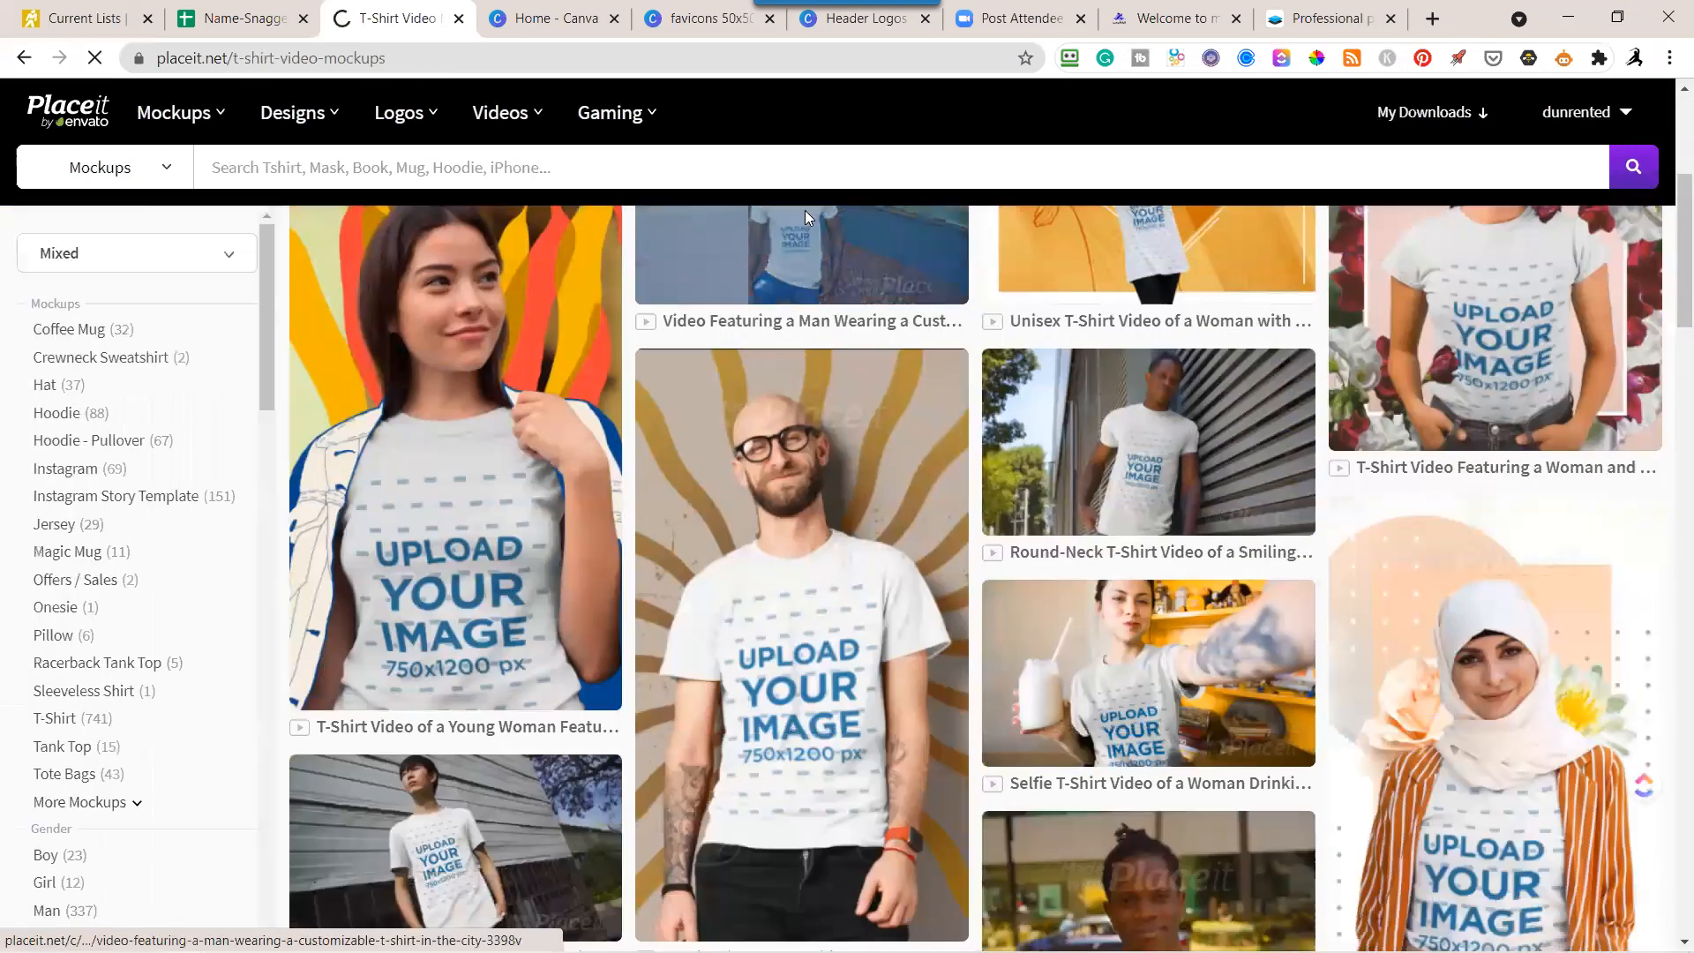
scroll(807, 221, "down", 2)
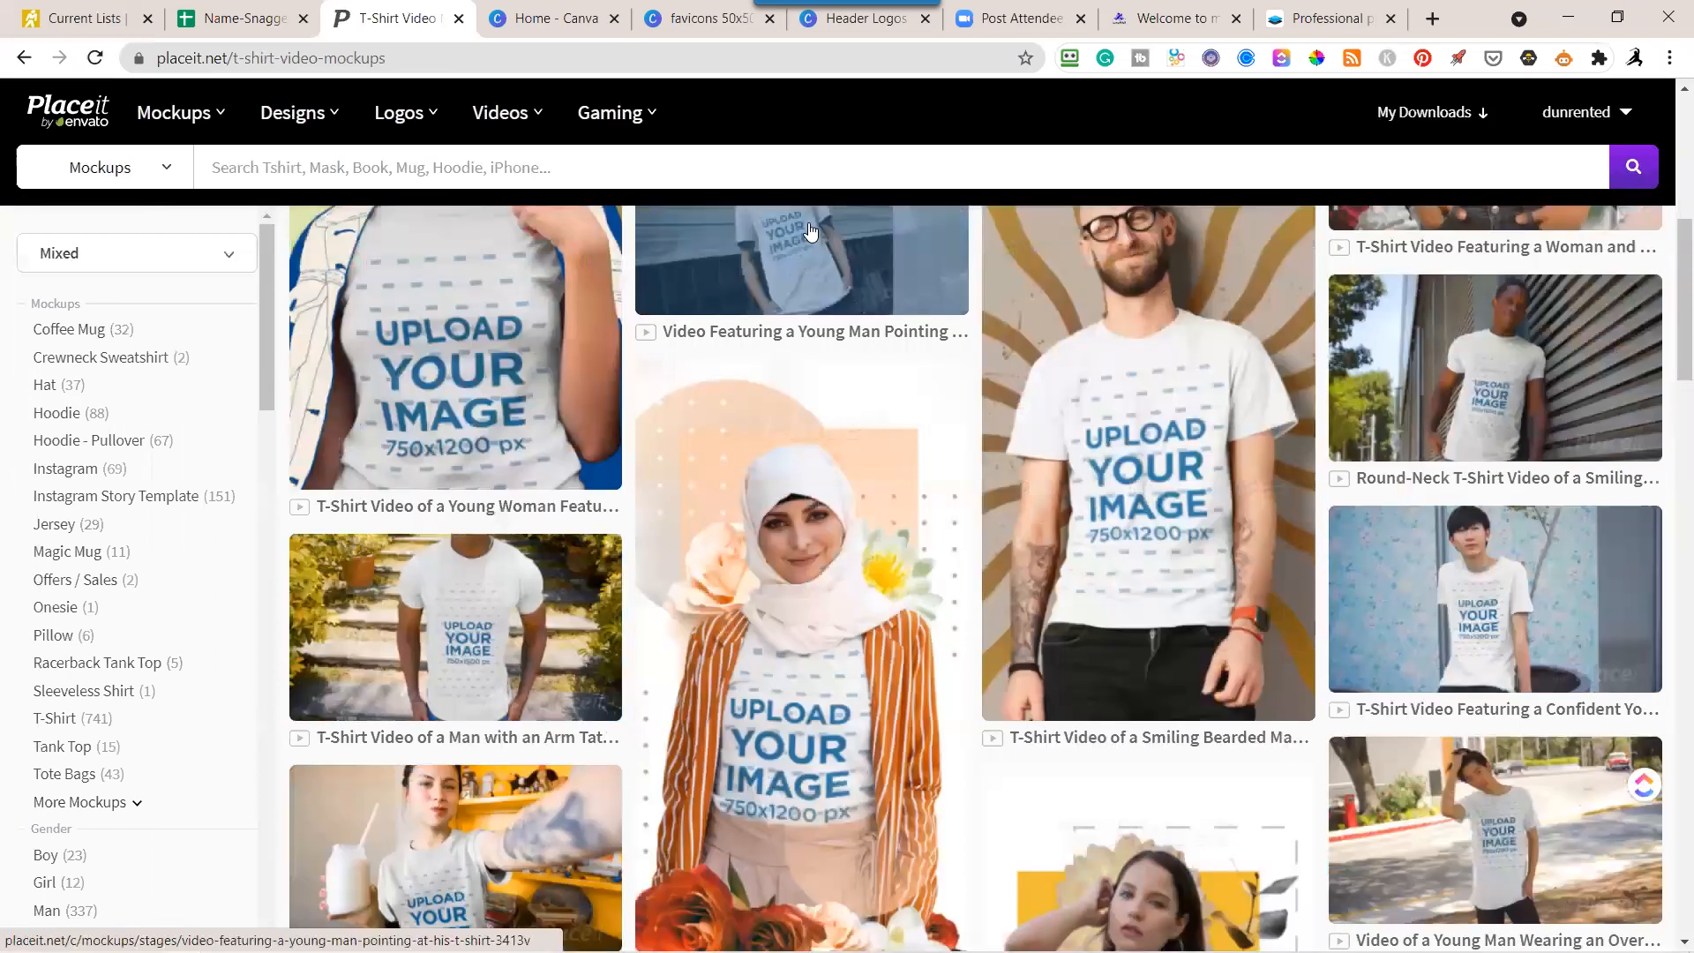
scroll(810, 231, "down", 5)
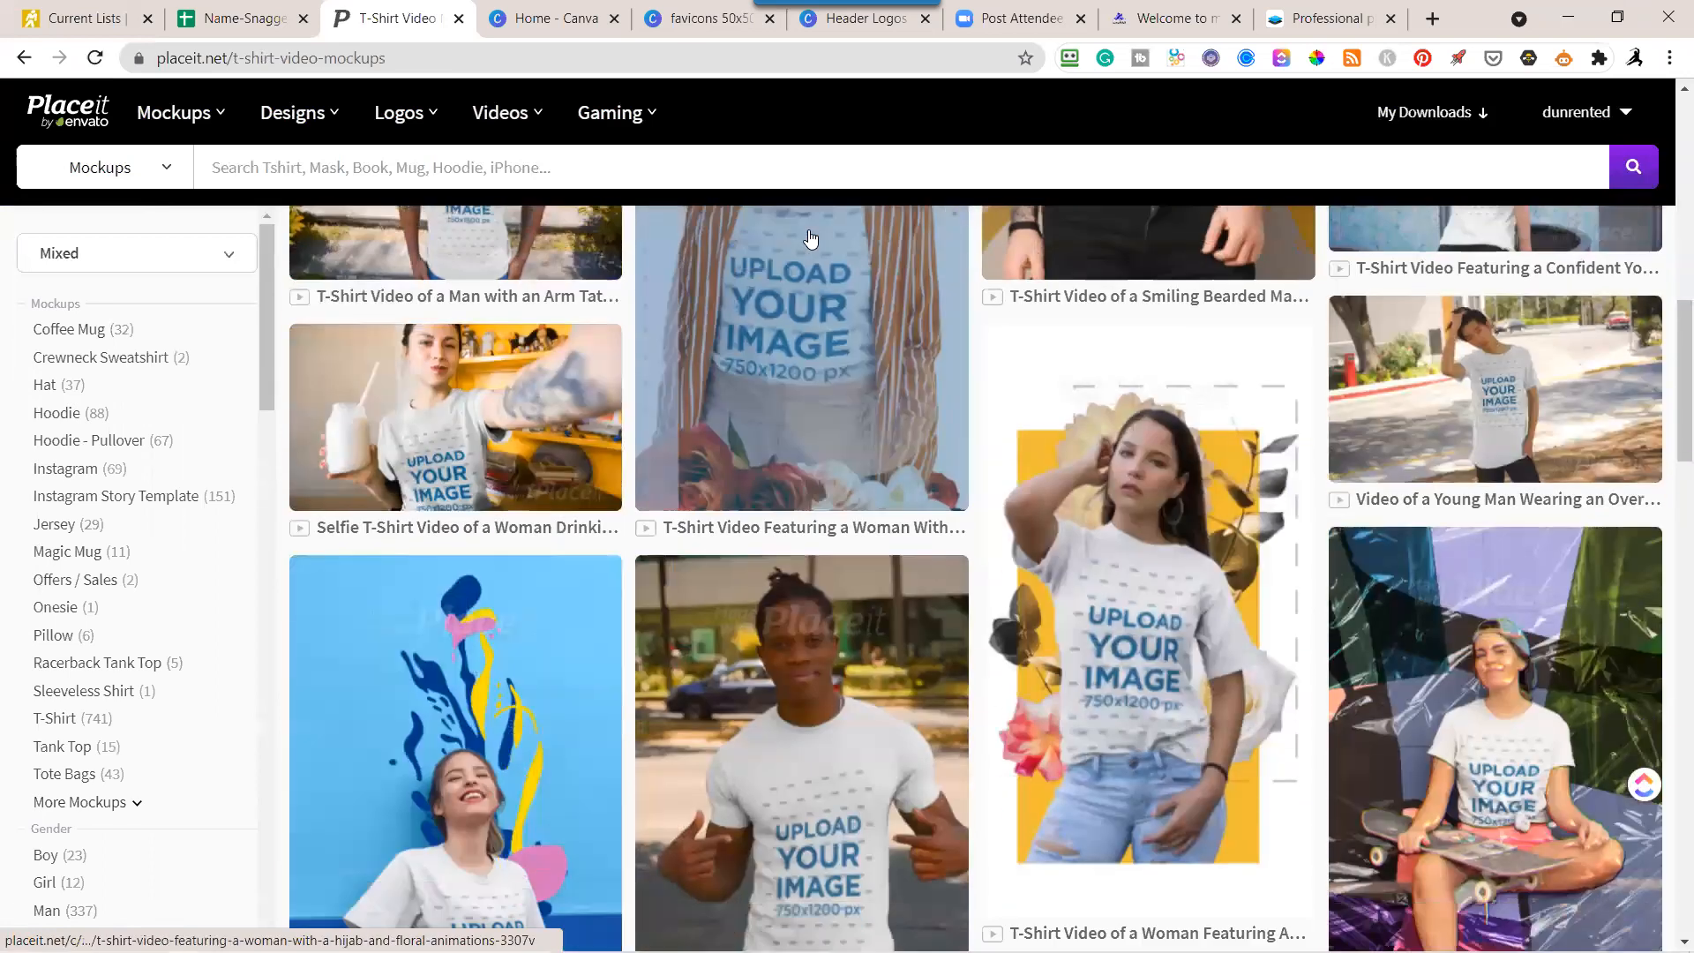
scroll(810, 238, "down", 2)
scroll(810, 239, "down", 2)
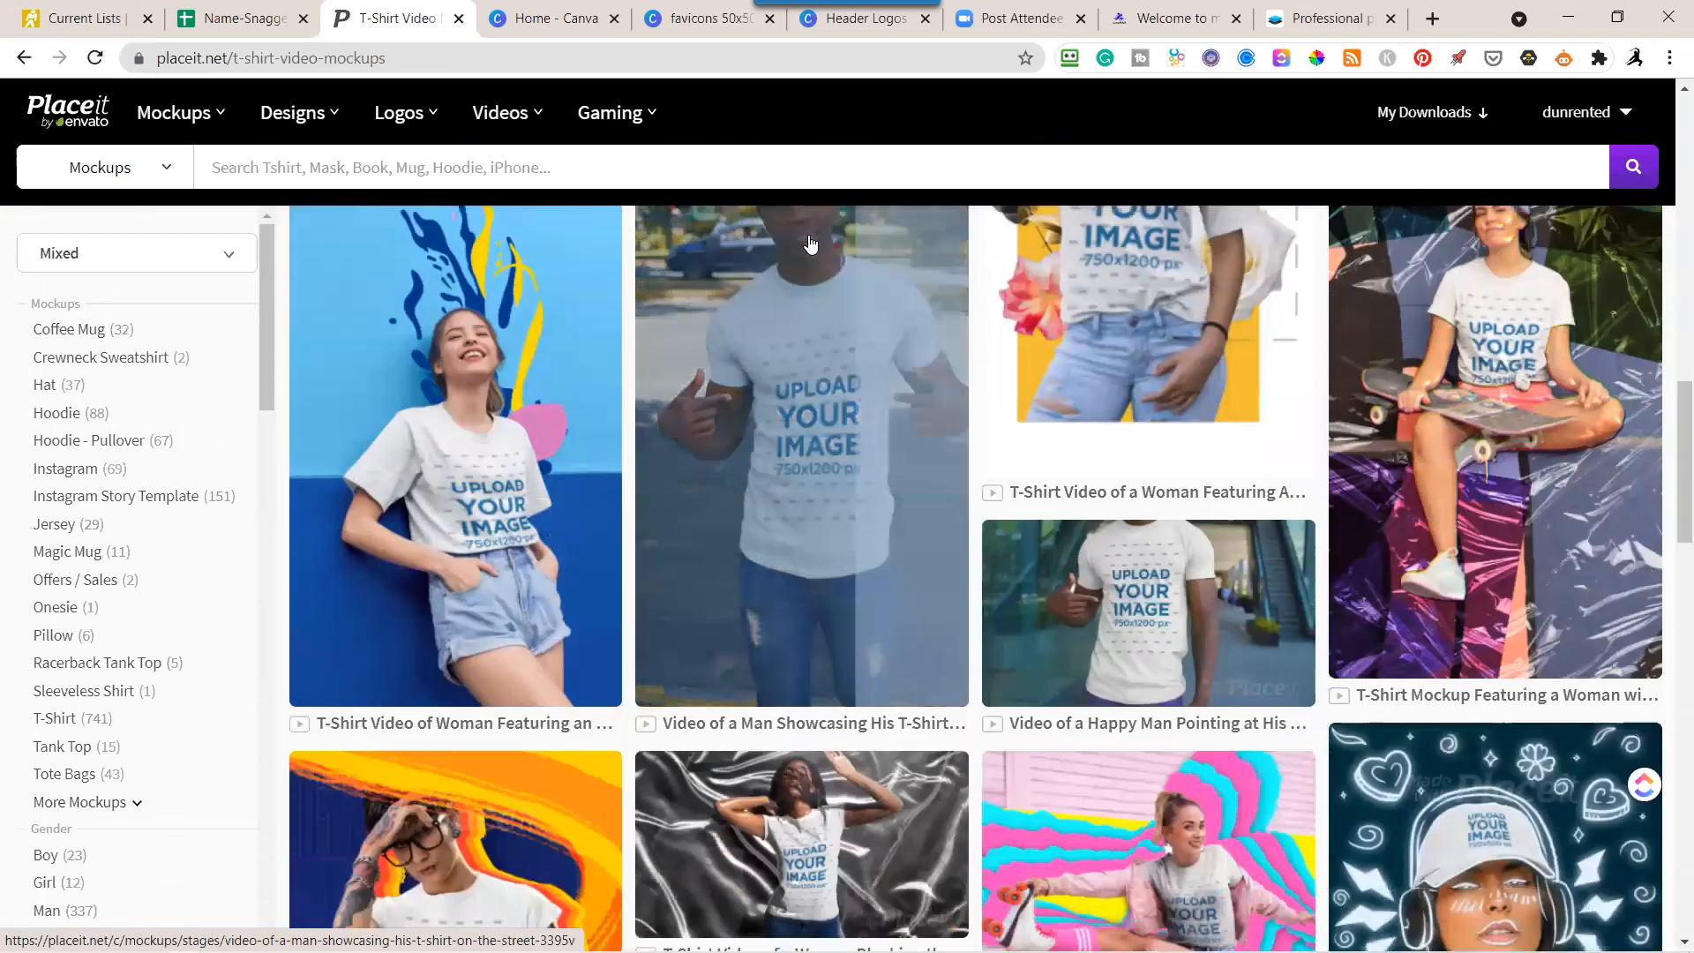
scroll(810, 240, "down", 6)
scroll(810, 240, "up", 10)
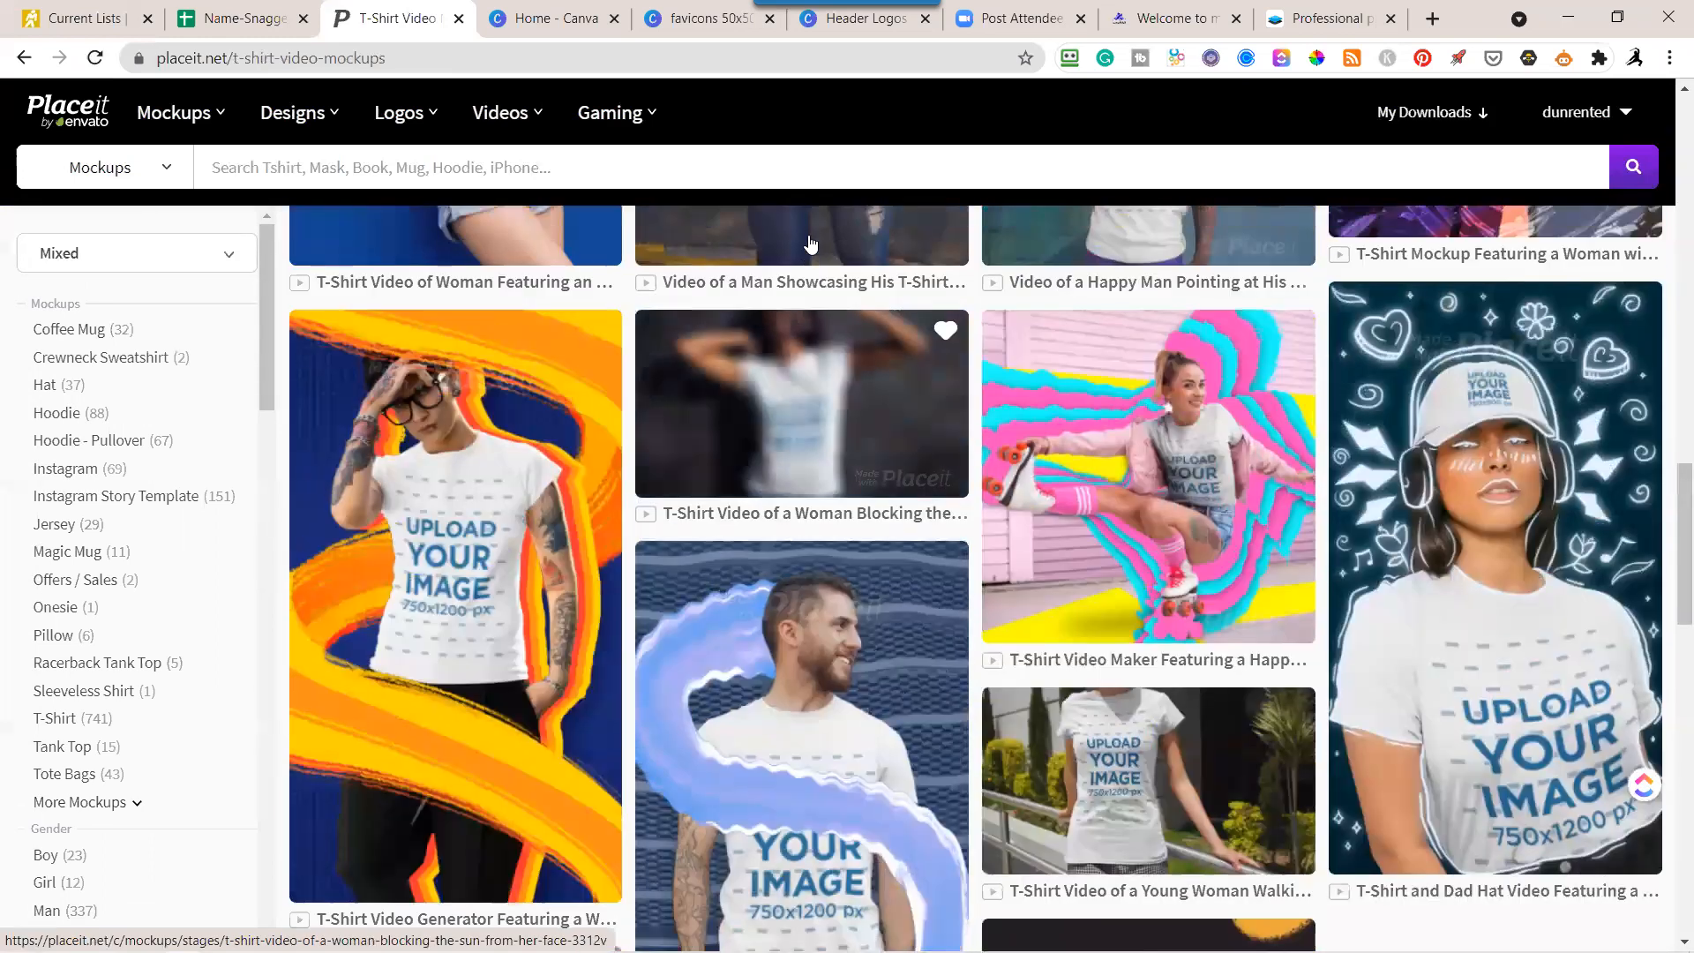
scroll(810, 240, "up", 4)
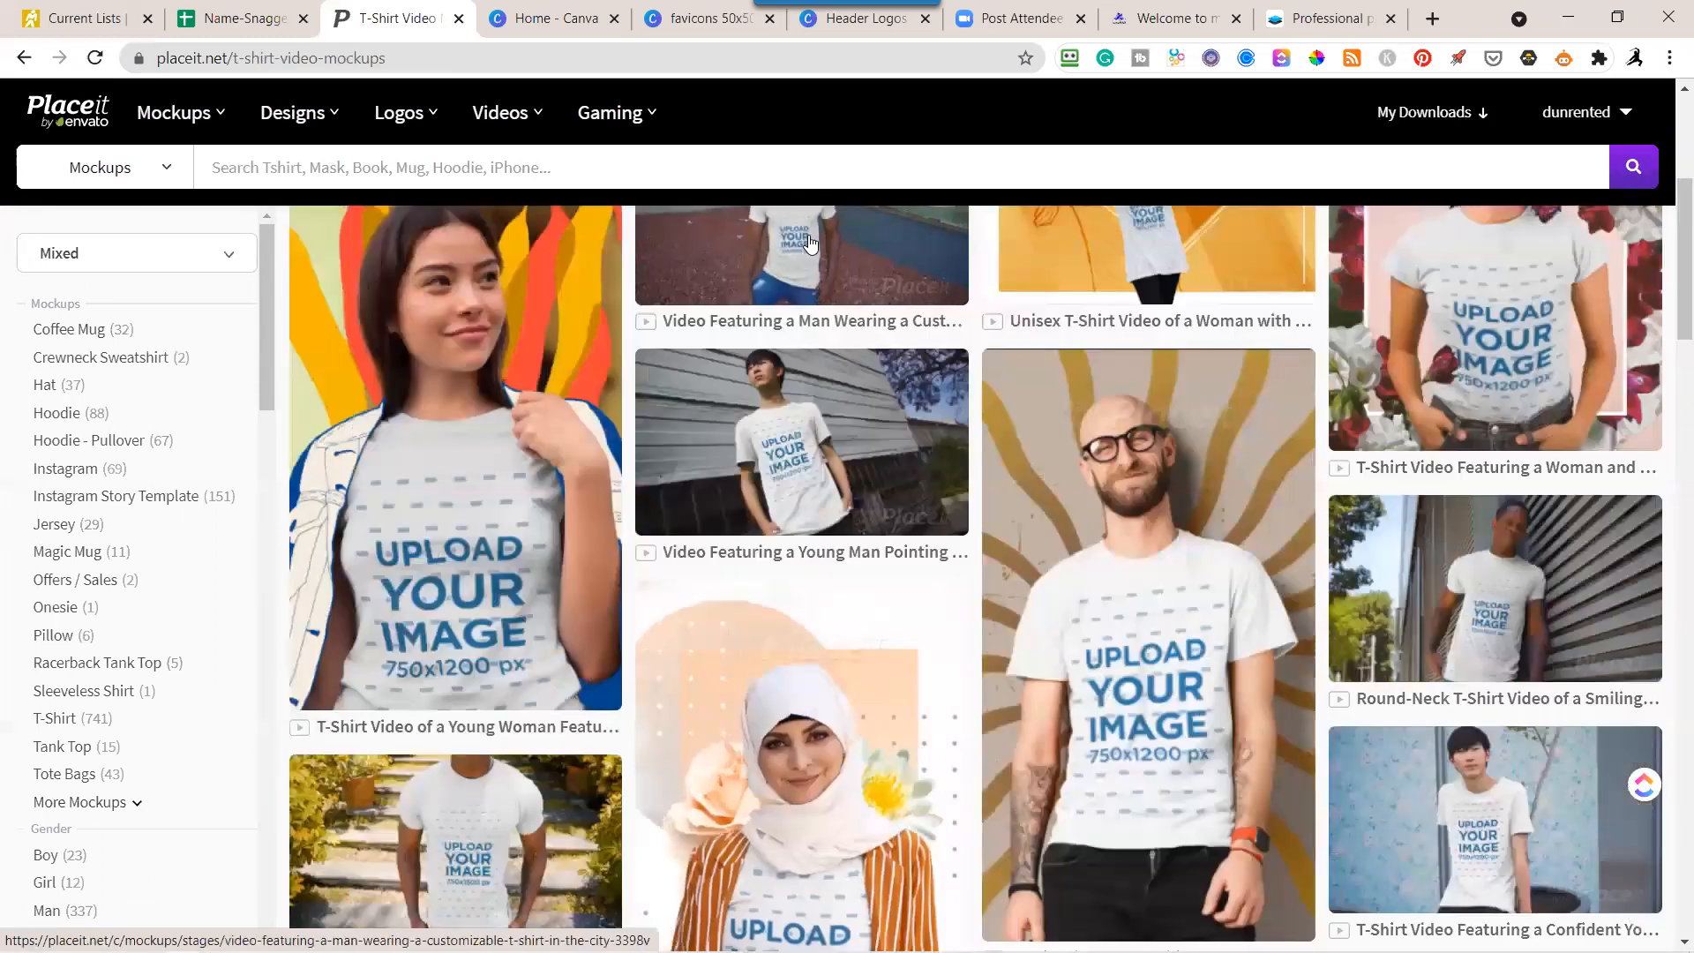
scroll(810, 240, "up", 2)
scroll(810, 240, "down", 4)
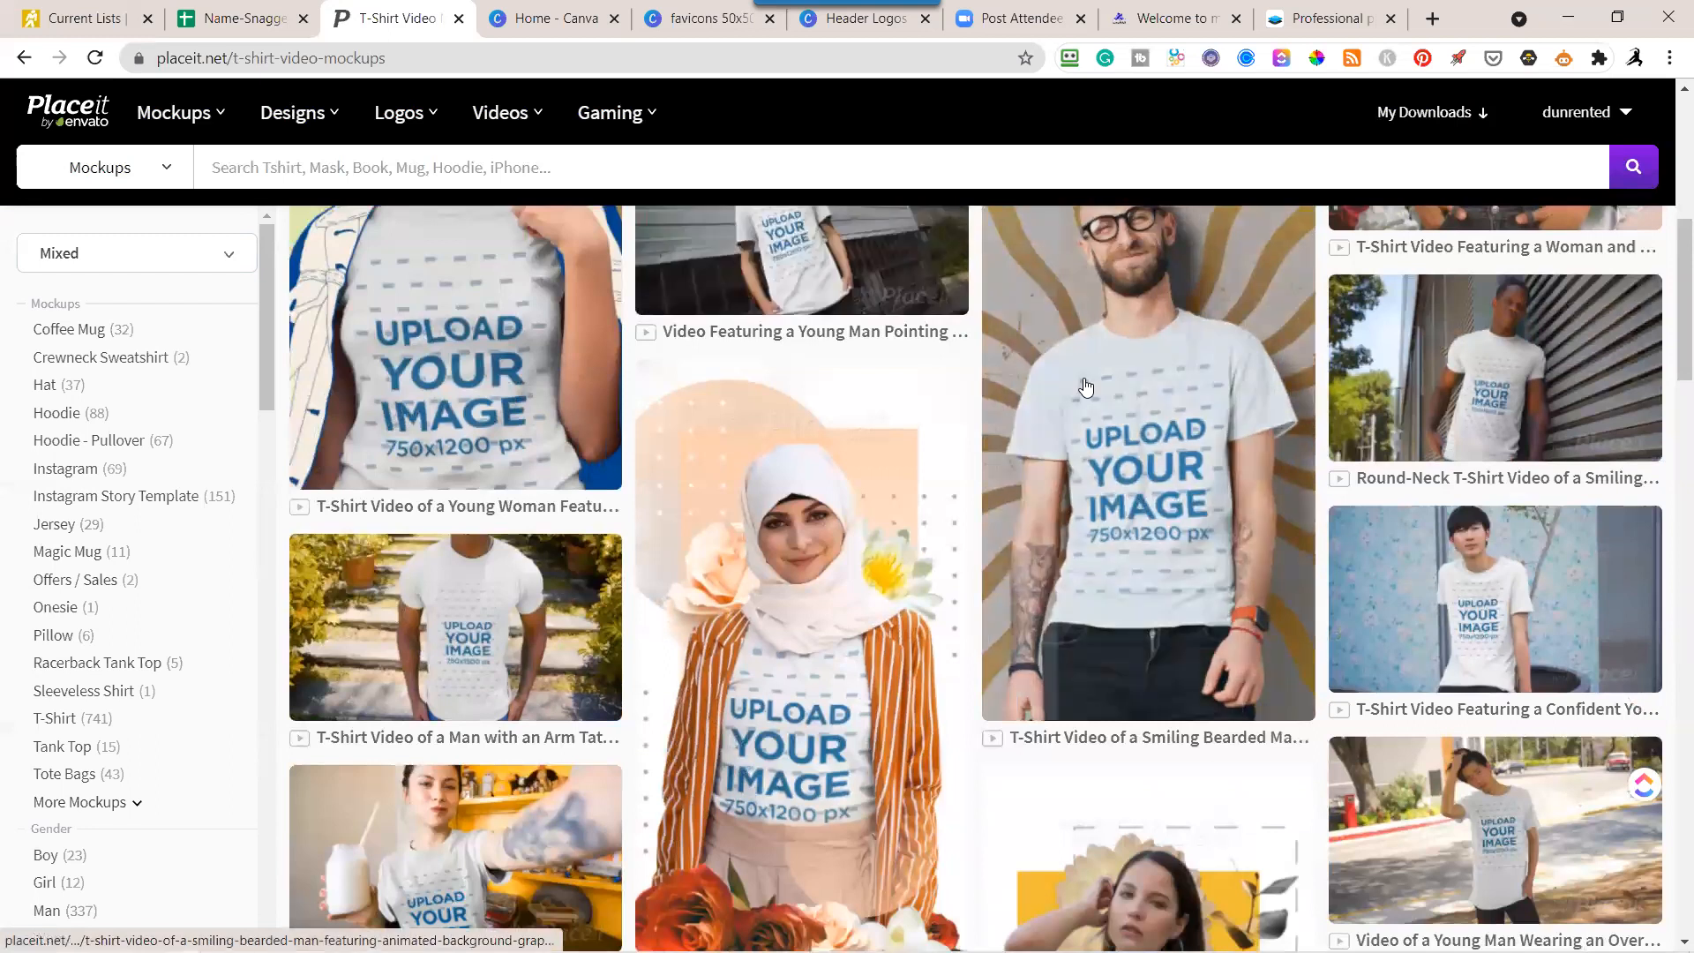
Open the smiling bearded man T-shirt video and import the transparent stacked "I Love Fortunes" logo with dark lettering from the previous downloads.
left_click(1131, 432)
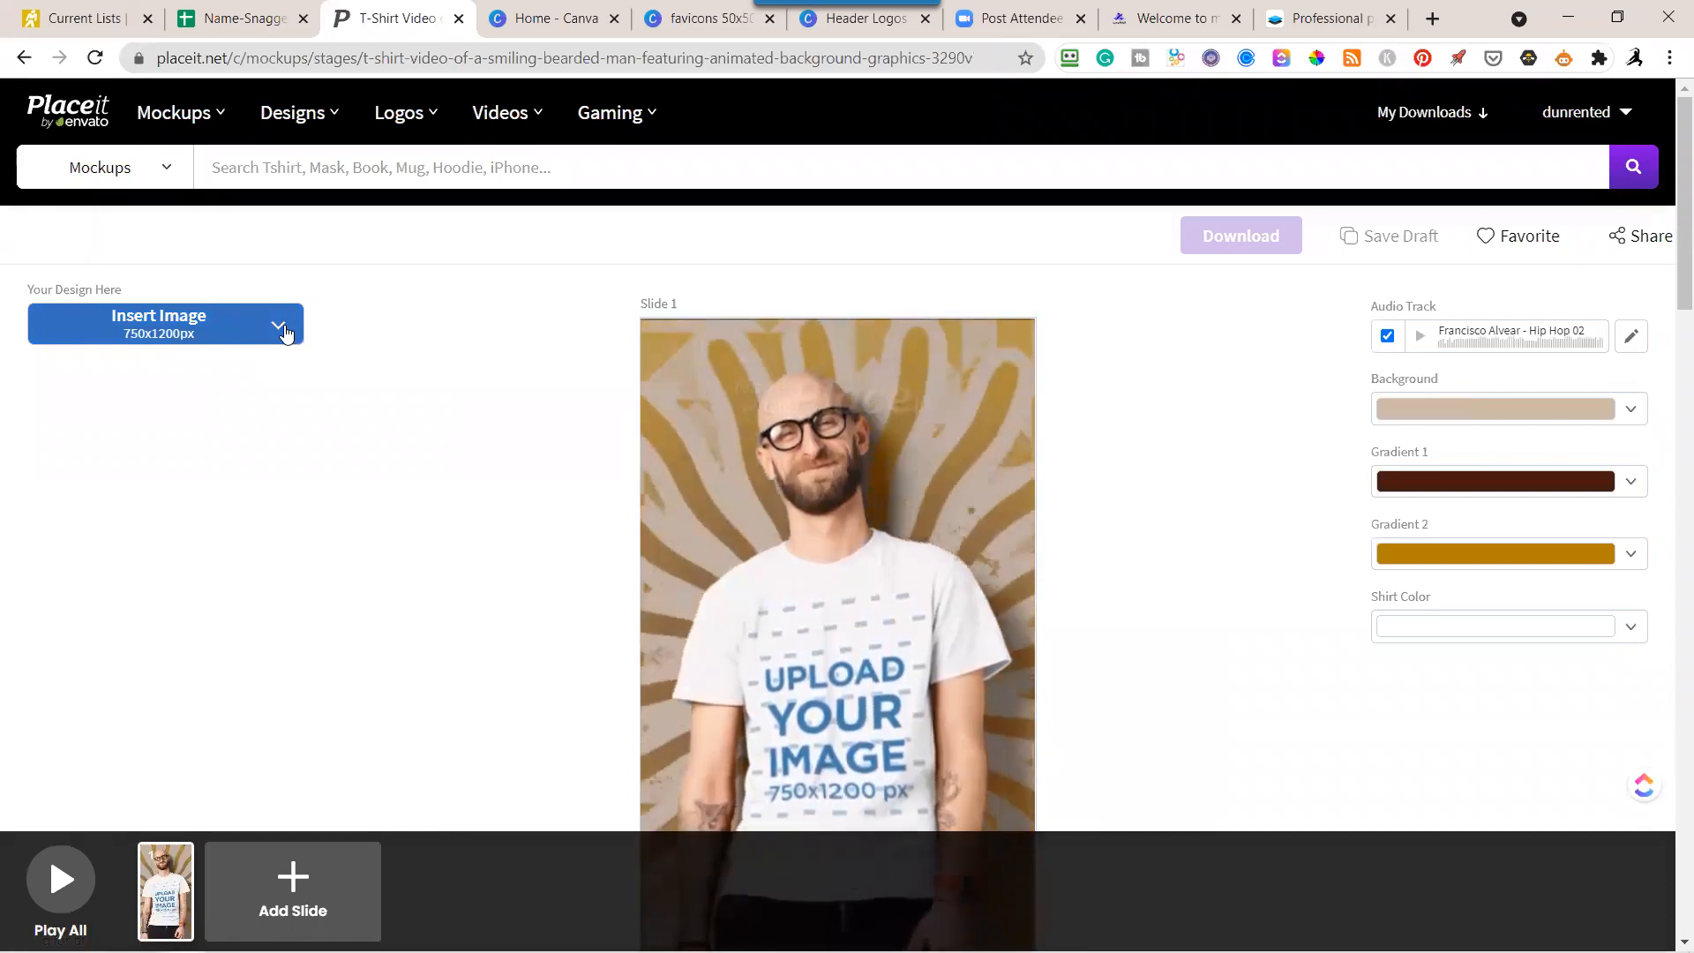
left_click(283, 329)
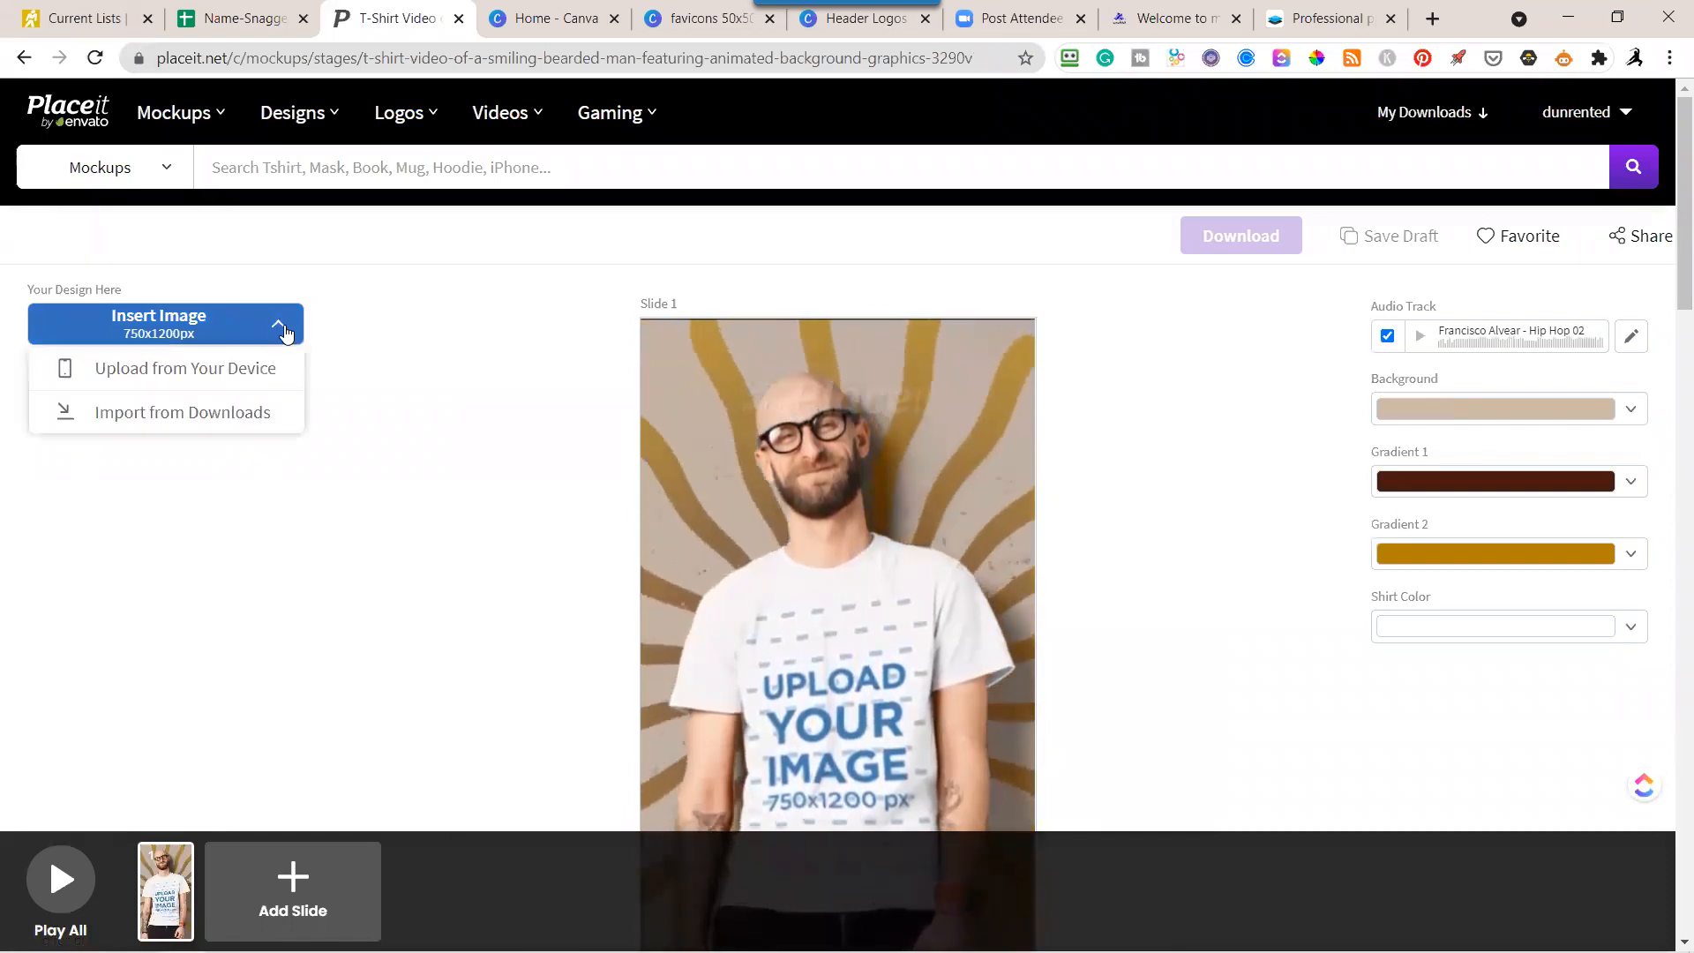
left_click(263, 412)
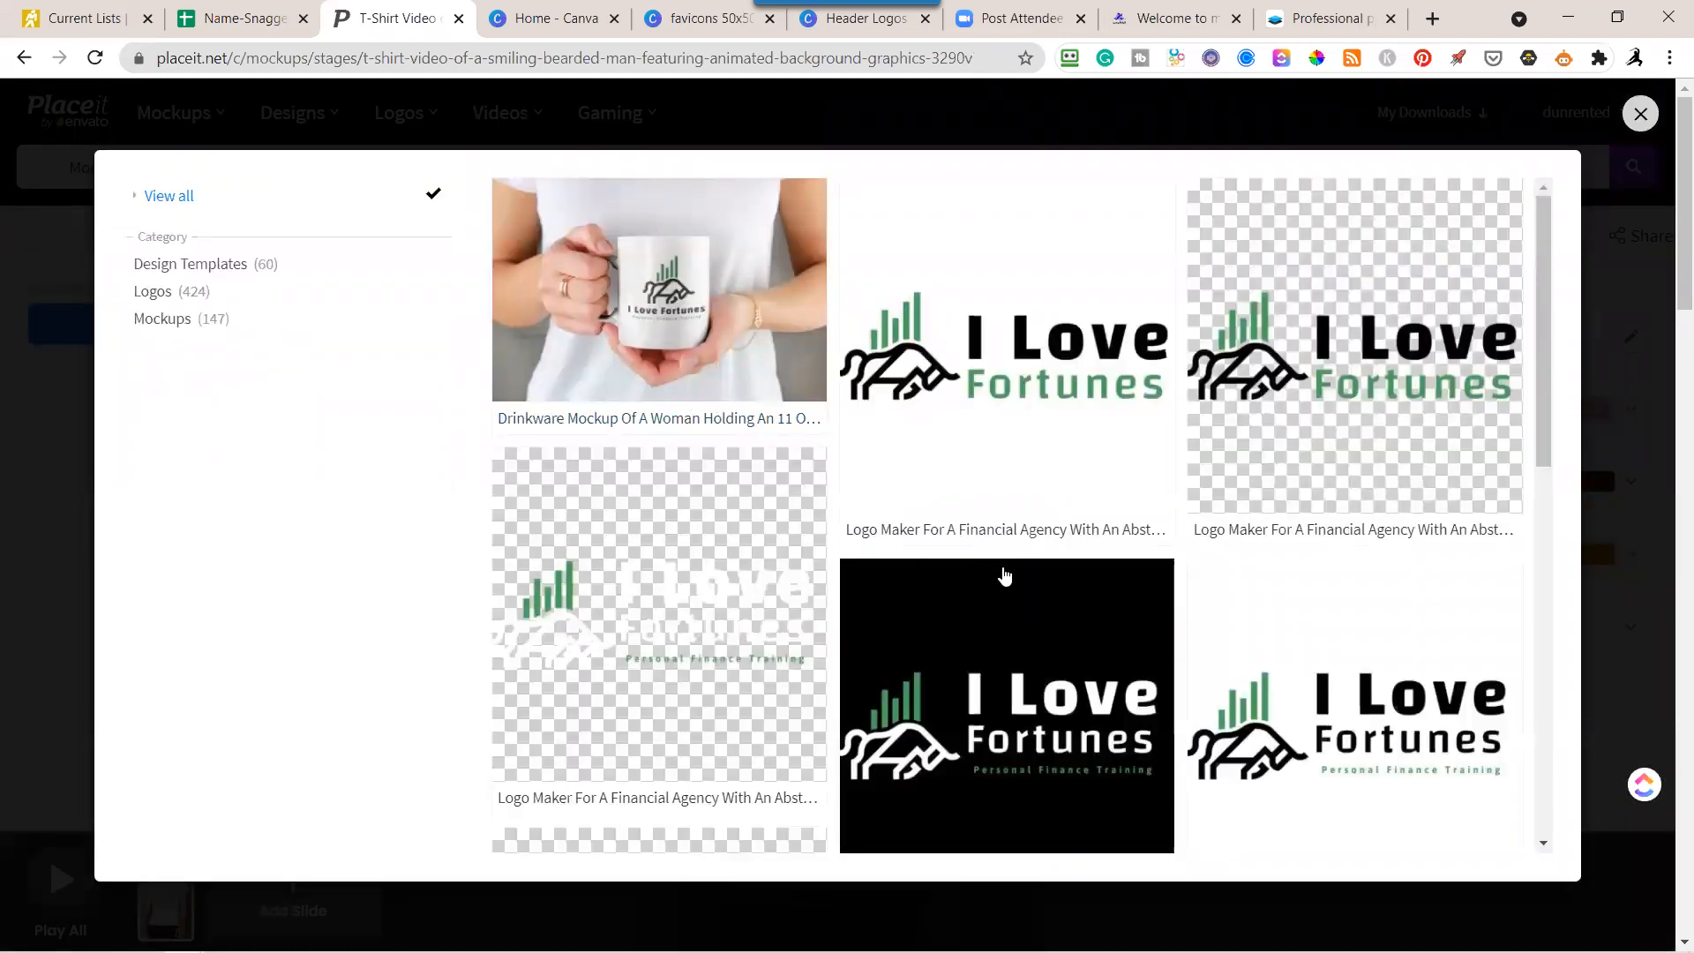
scroll(1006, 579, "down", 7)
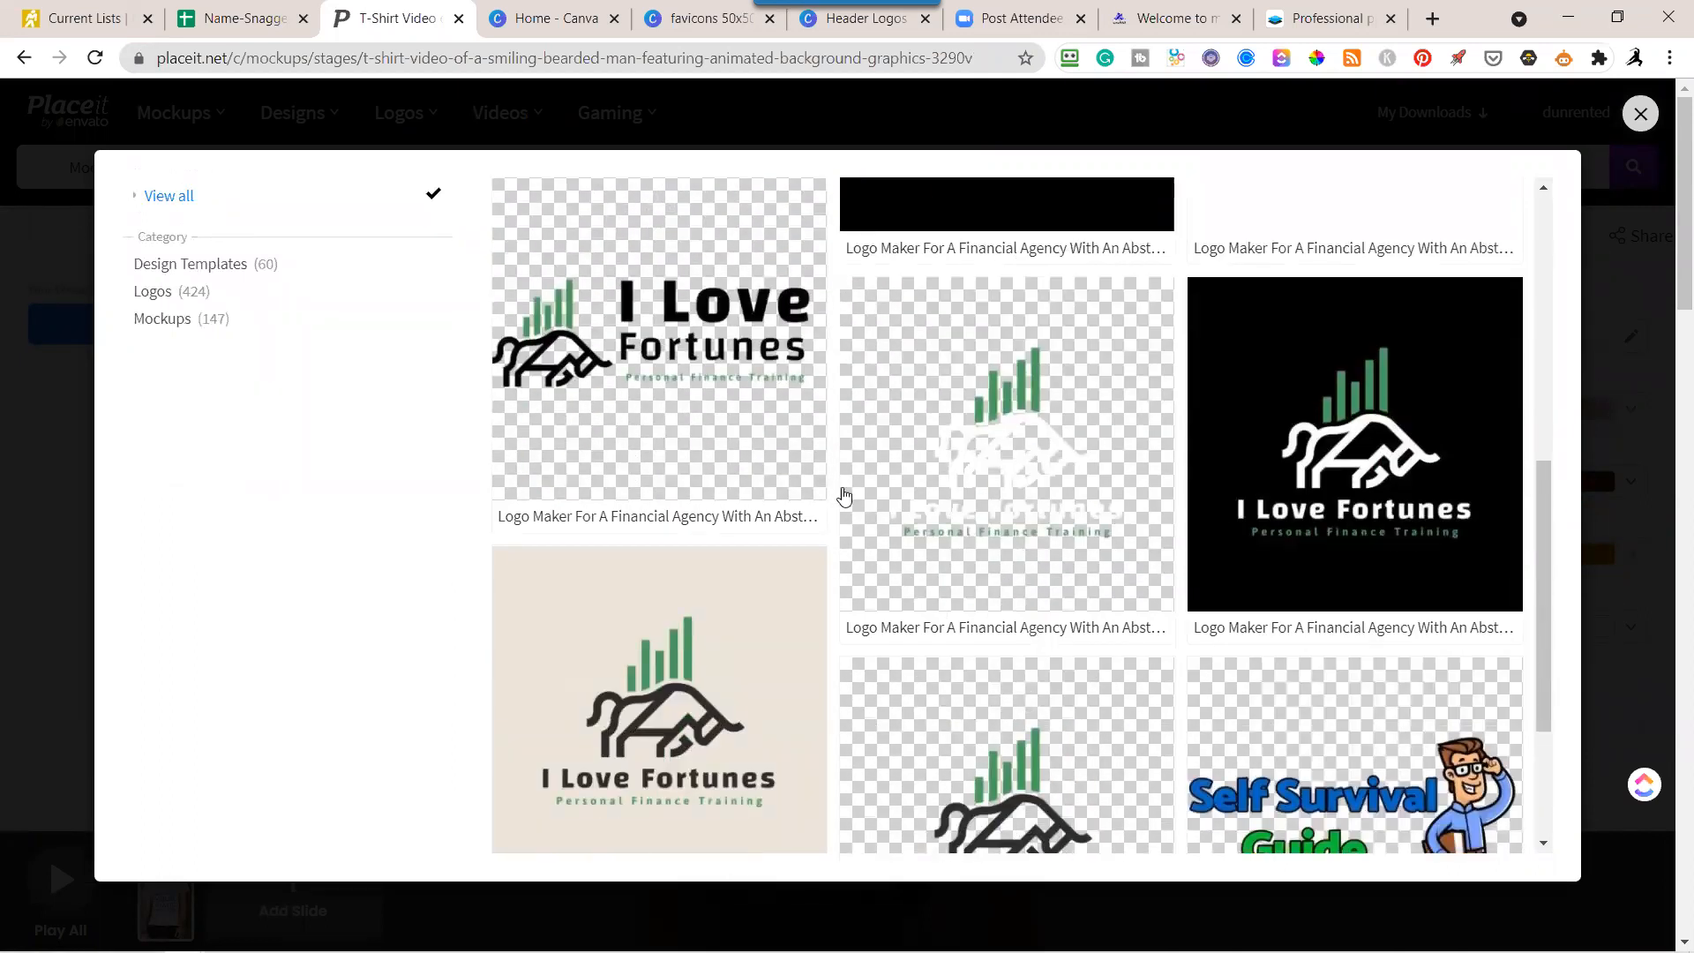
scroll(1064, 550, "down", 3)
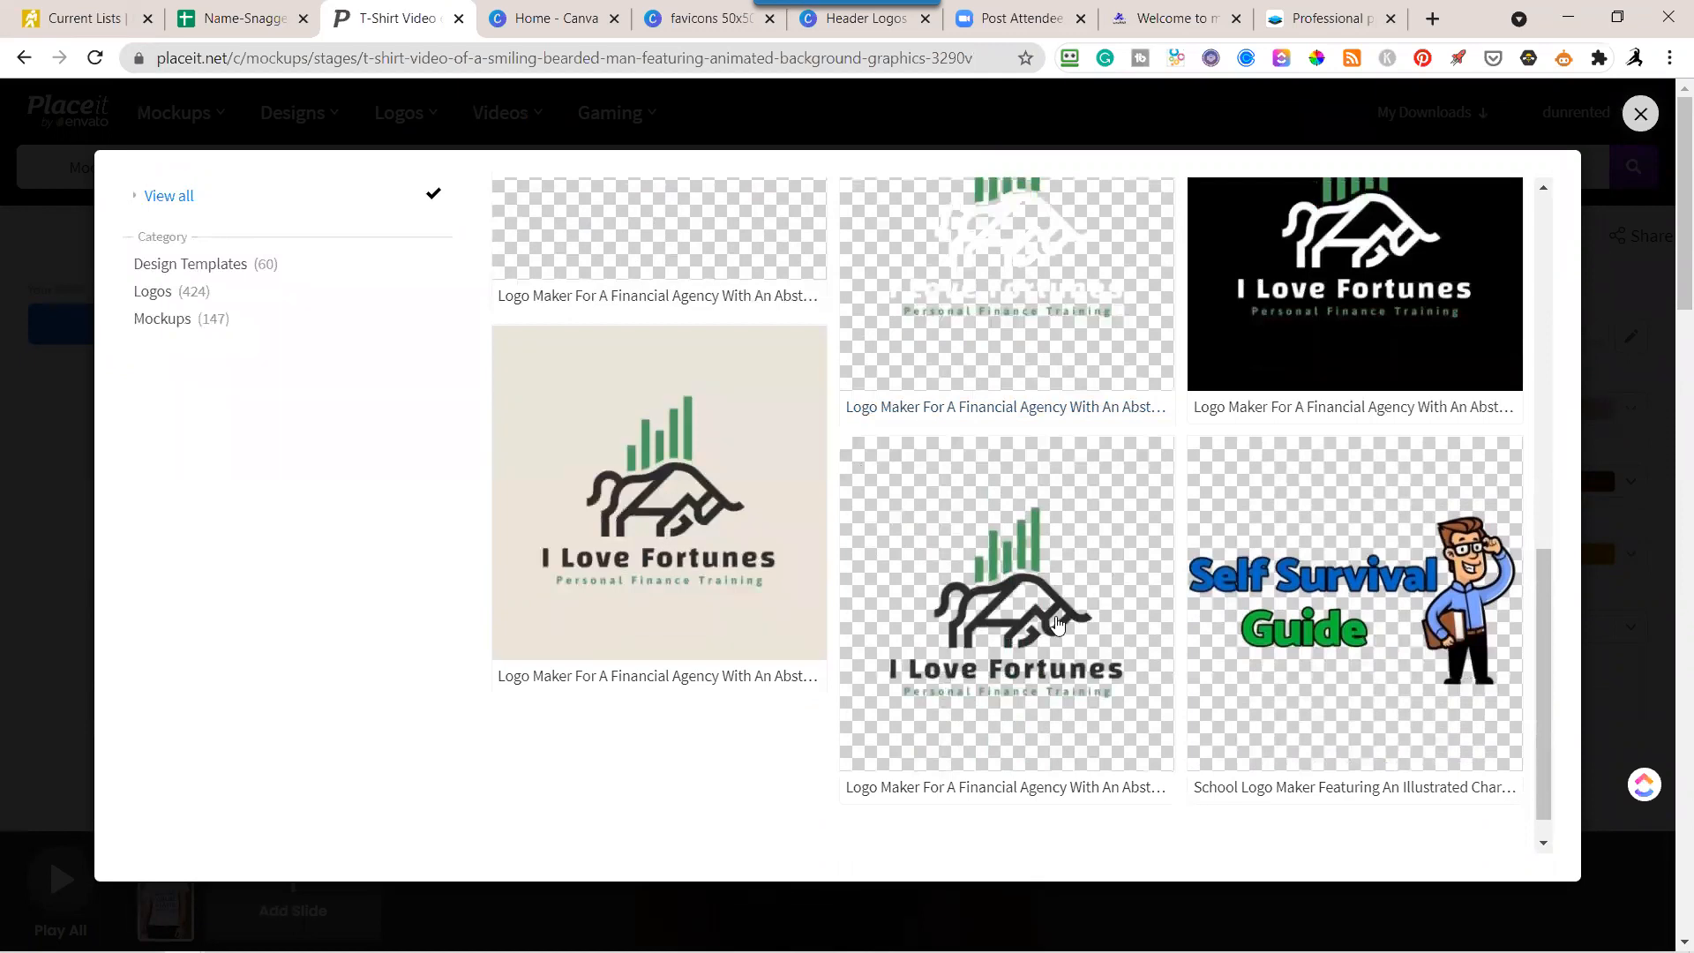
left_click(1056, 623)
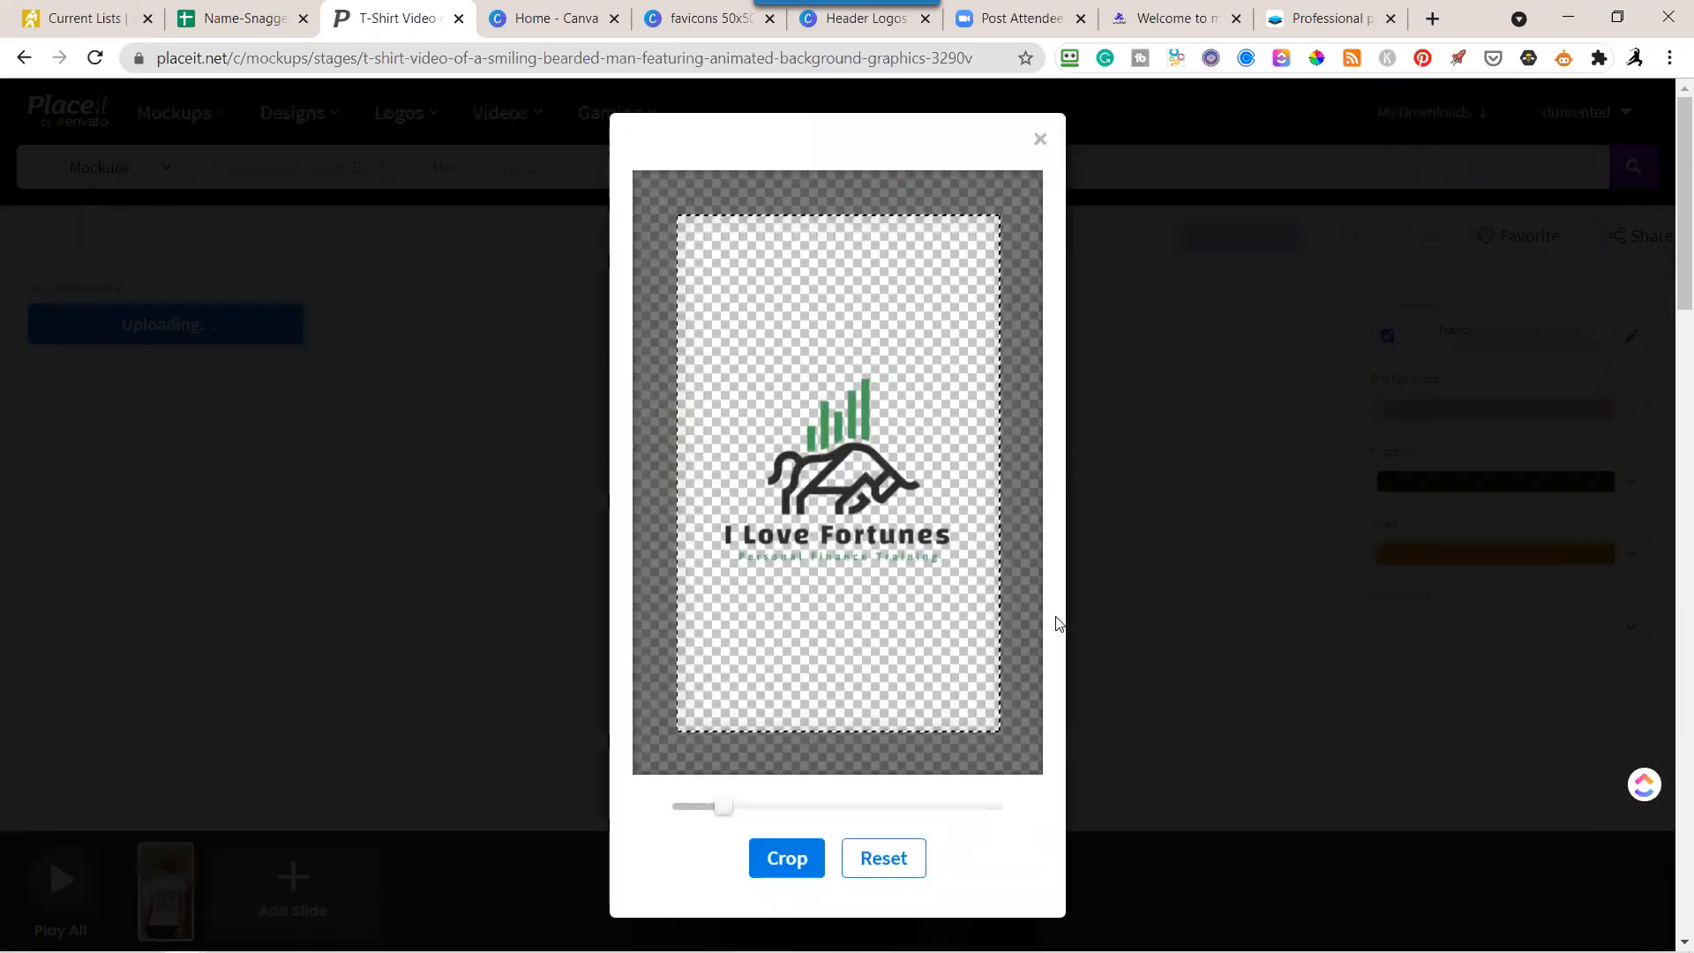
Enlarge the shirt logo slightly, shift it a little upward within the crop area, and apply the crop.
left_click_drag(738, 815, 741, 807)
left_click_drag(800, 482, 801, 455)
left_click(799, 861)
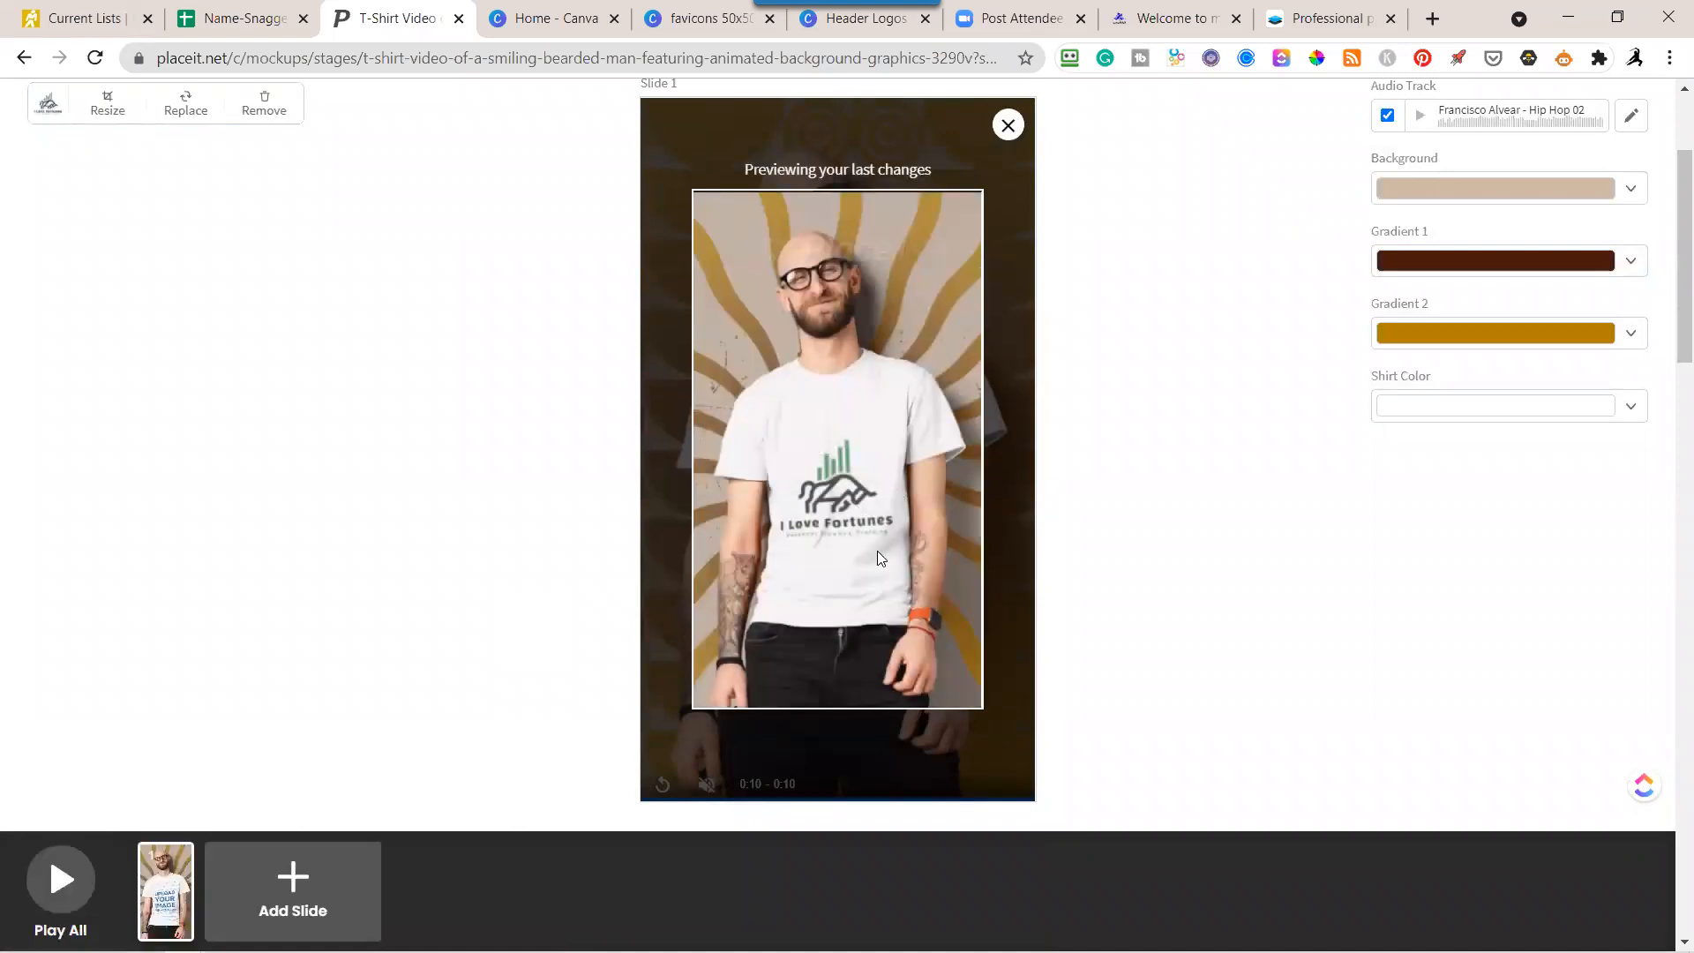
Reopen the shirt logo's crop, move the logo up near the top of the crop area, apply it, and review the preview.
scroll(877, 551, "up", 3)
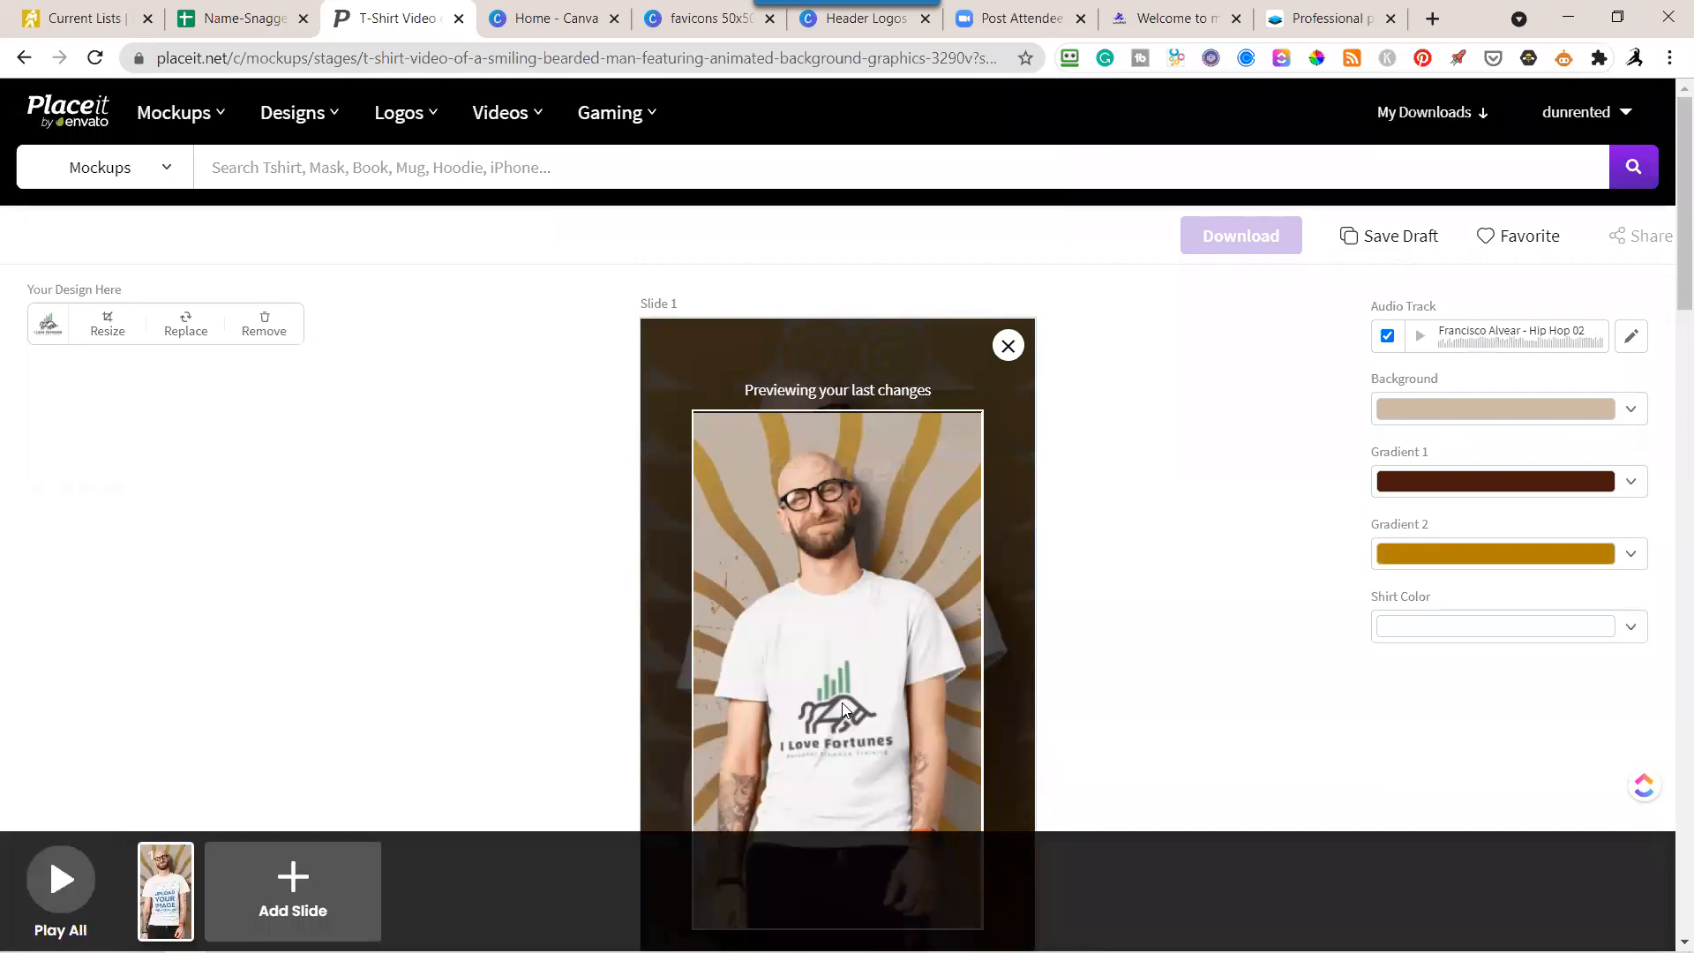
left_click(104, 325)
left_click_drag(823, 465, 825, 371)
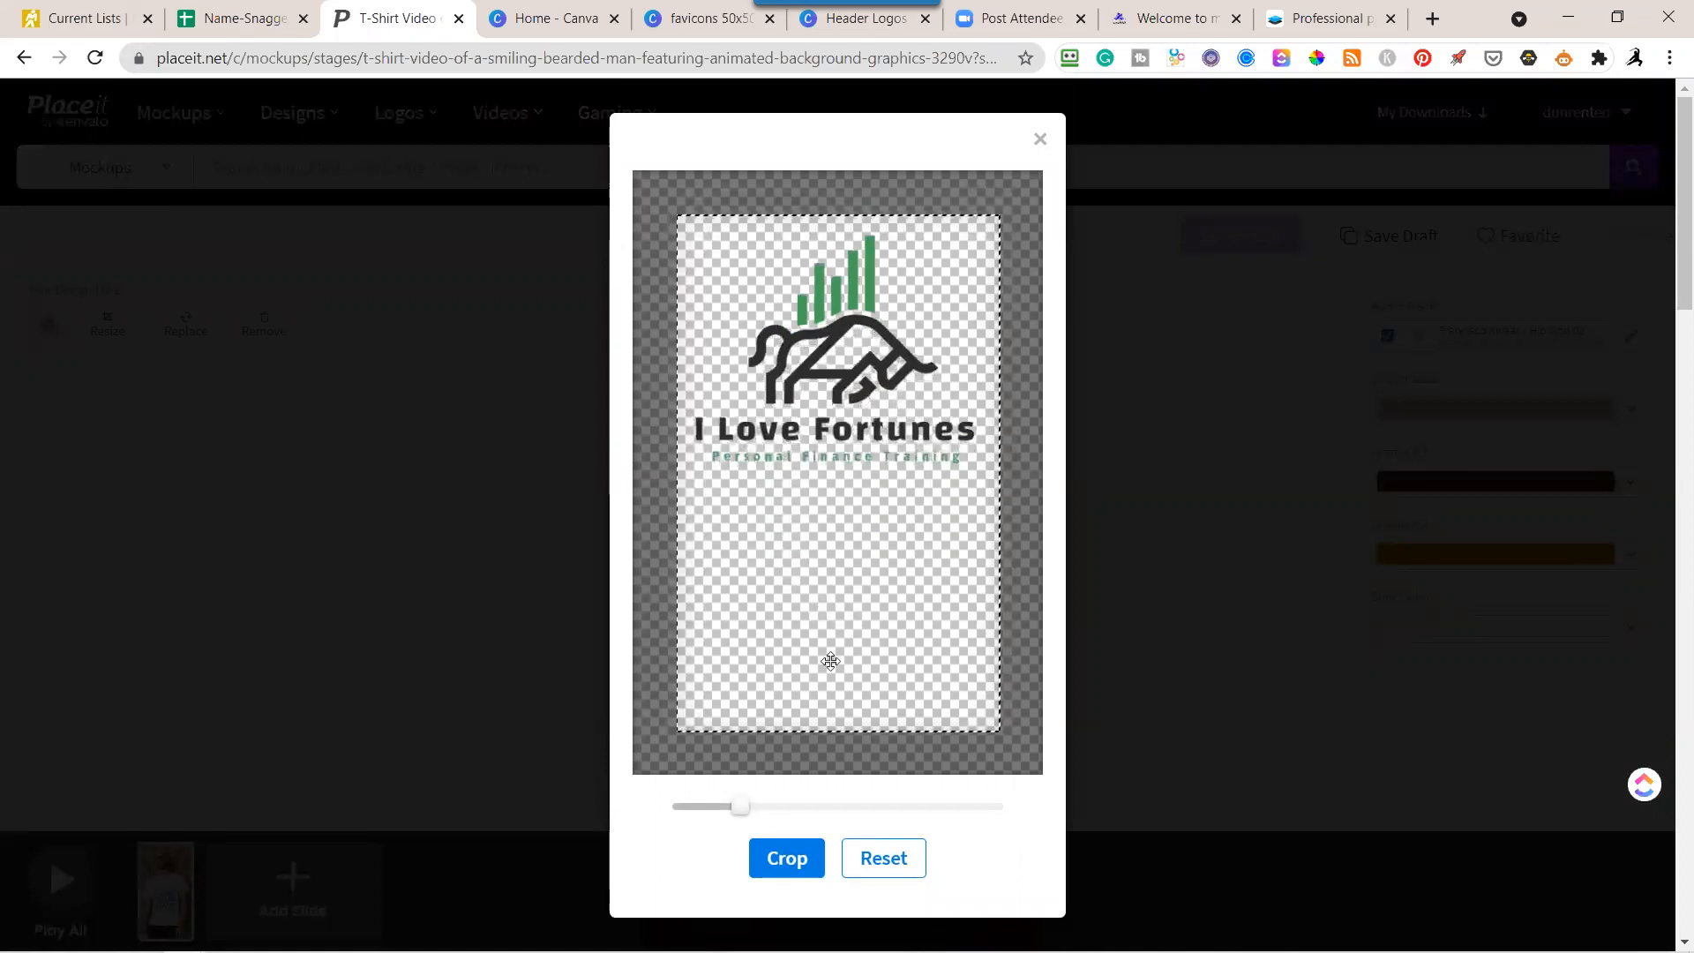
left_click(791, 860)
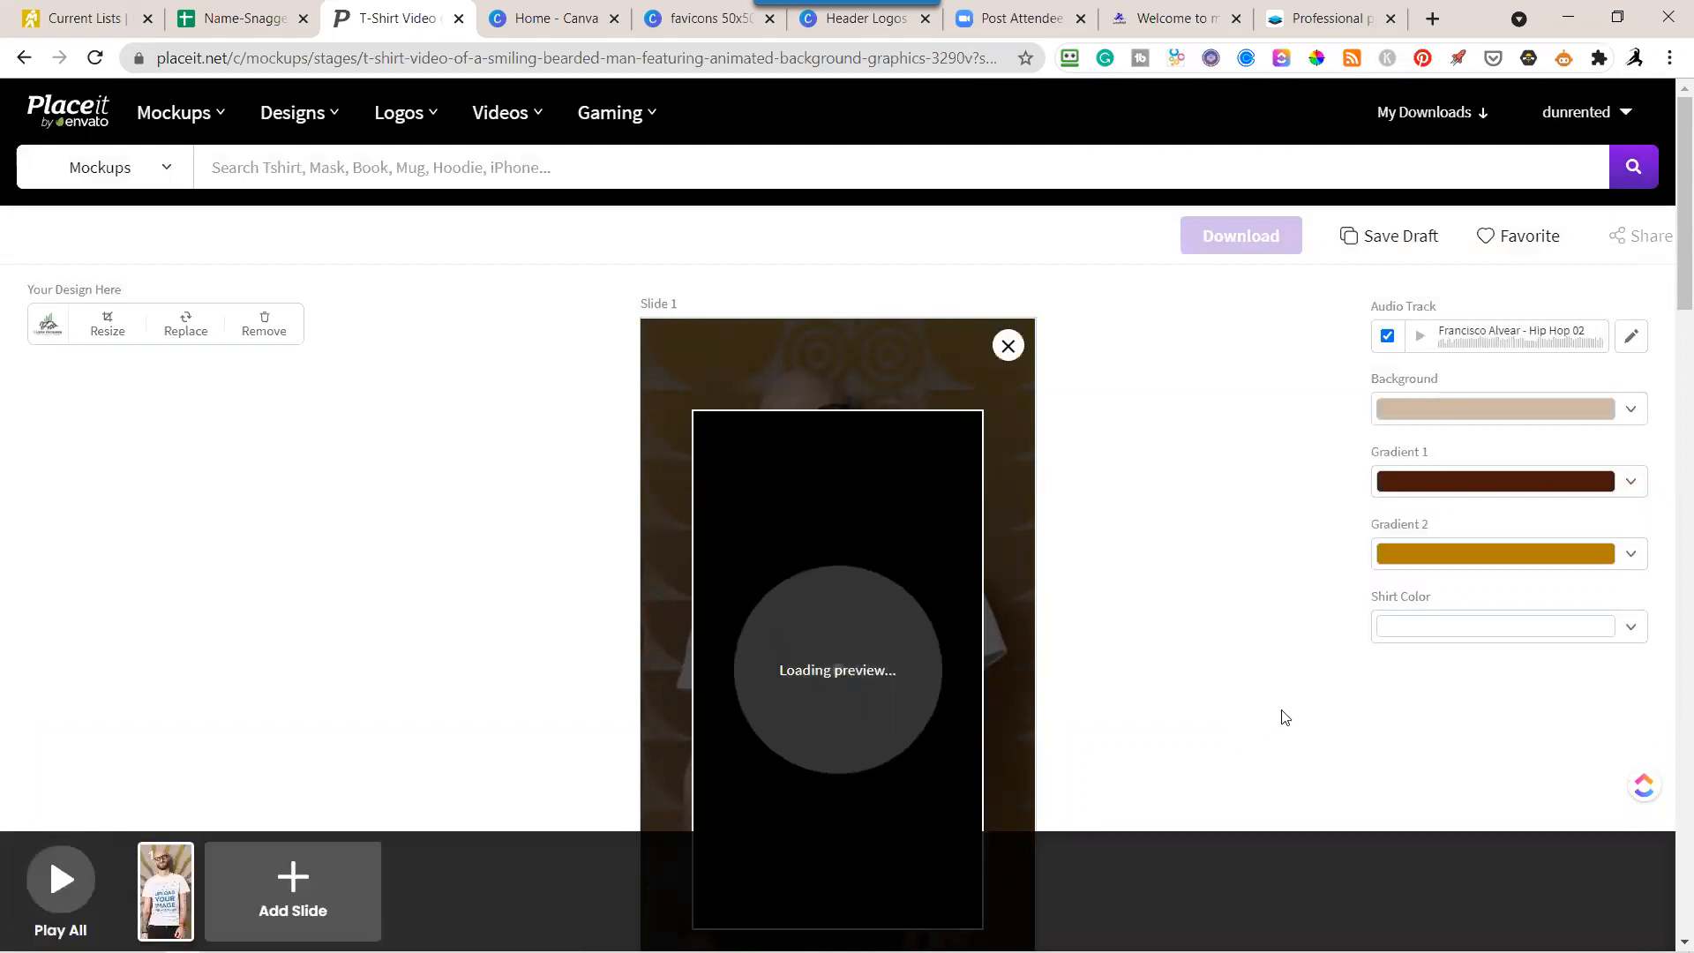
scroll(1267, 692, "down", 3)
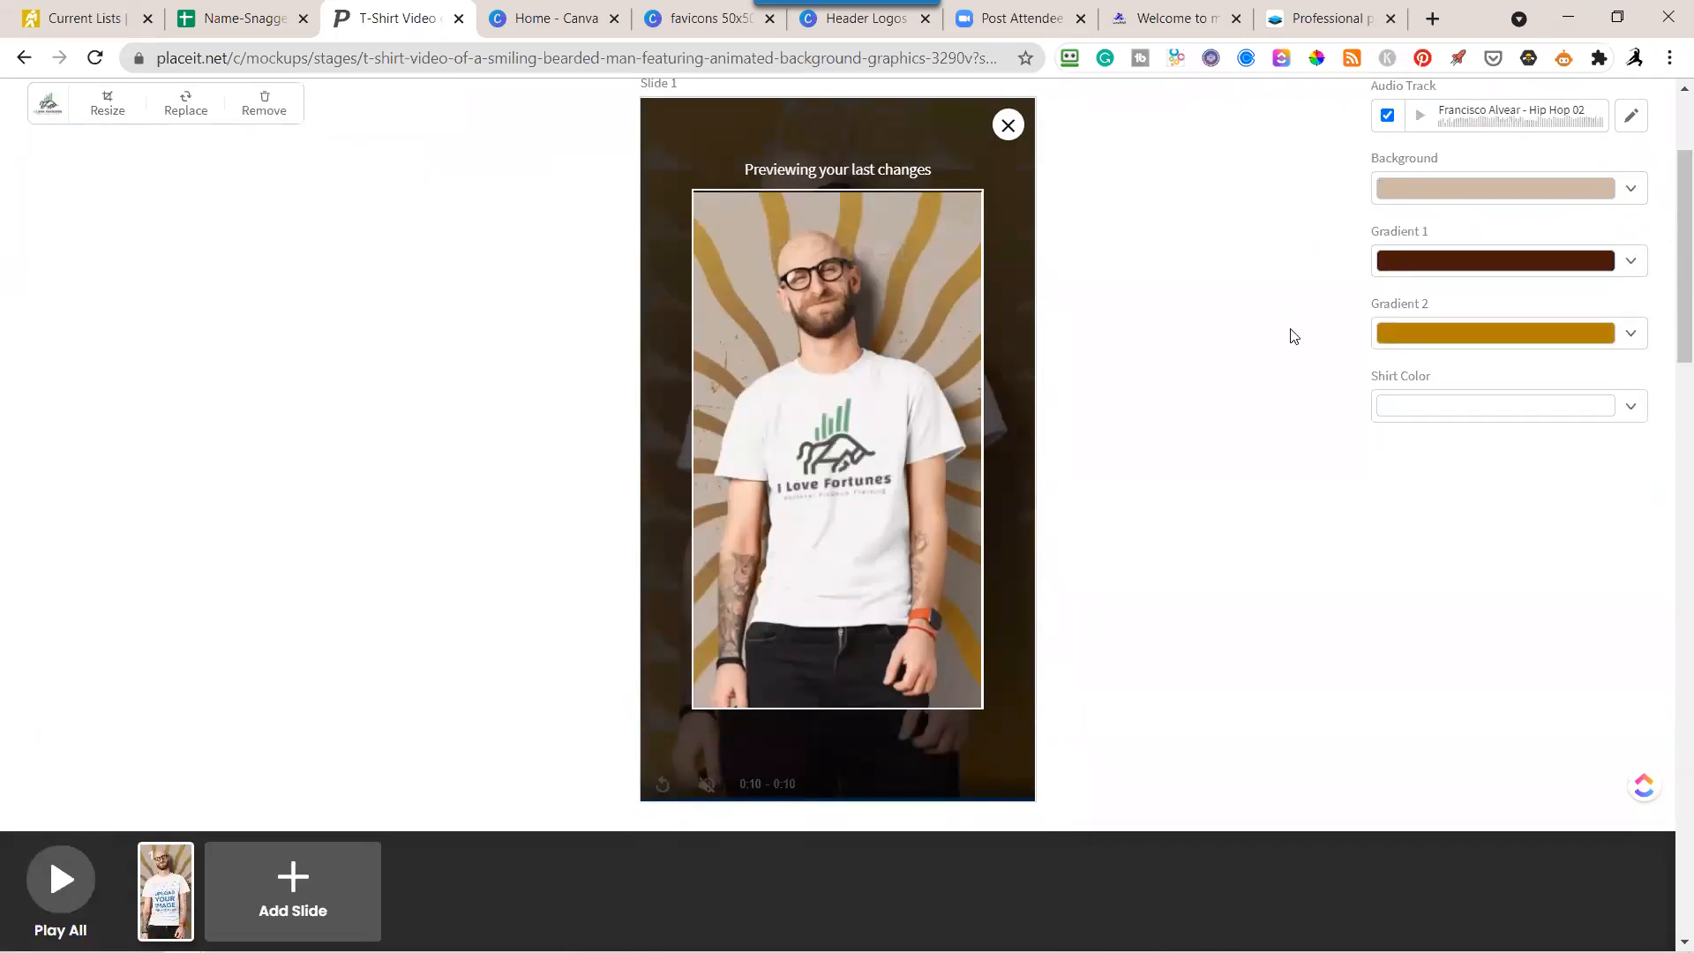
scroll(1552, 179, "up", 3)
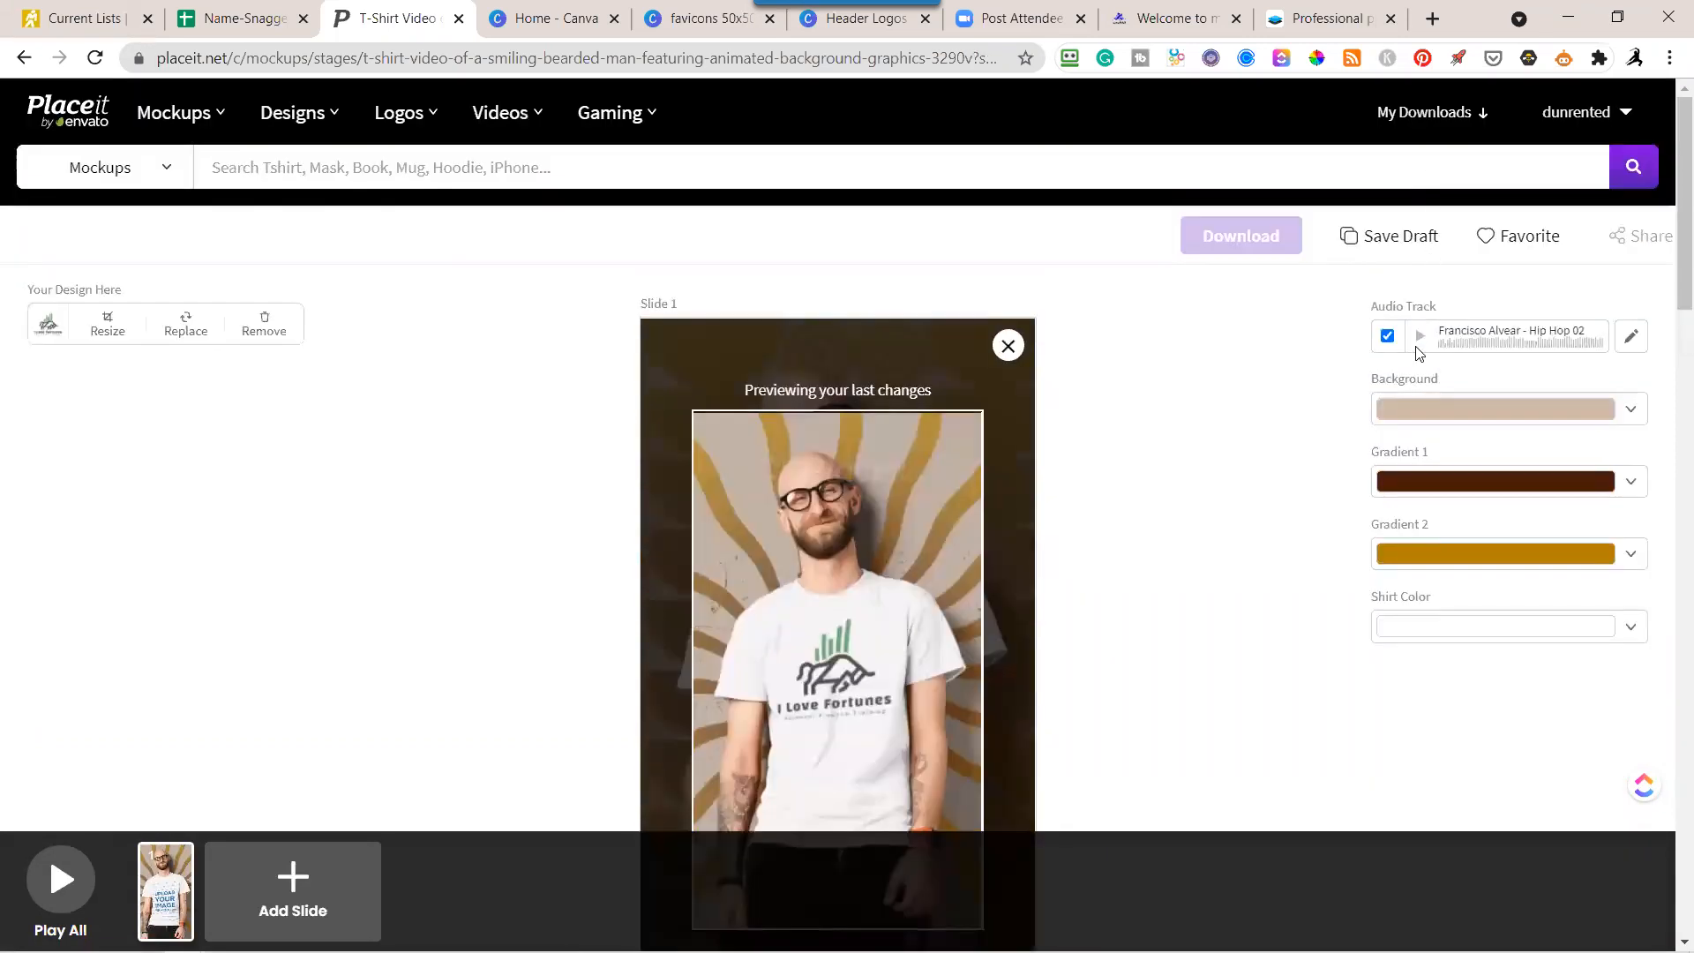
Listen to the video's "Hip Hop 02" audio track and start a full preview of the T-shirt video.
left_click(1422, 338)
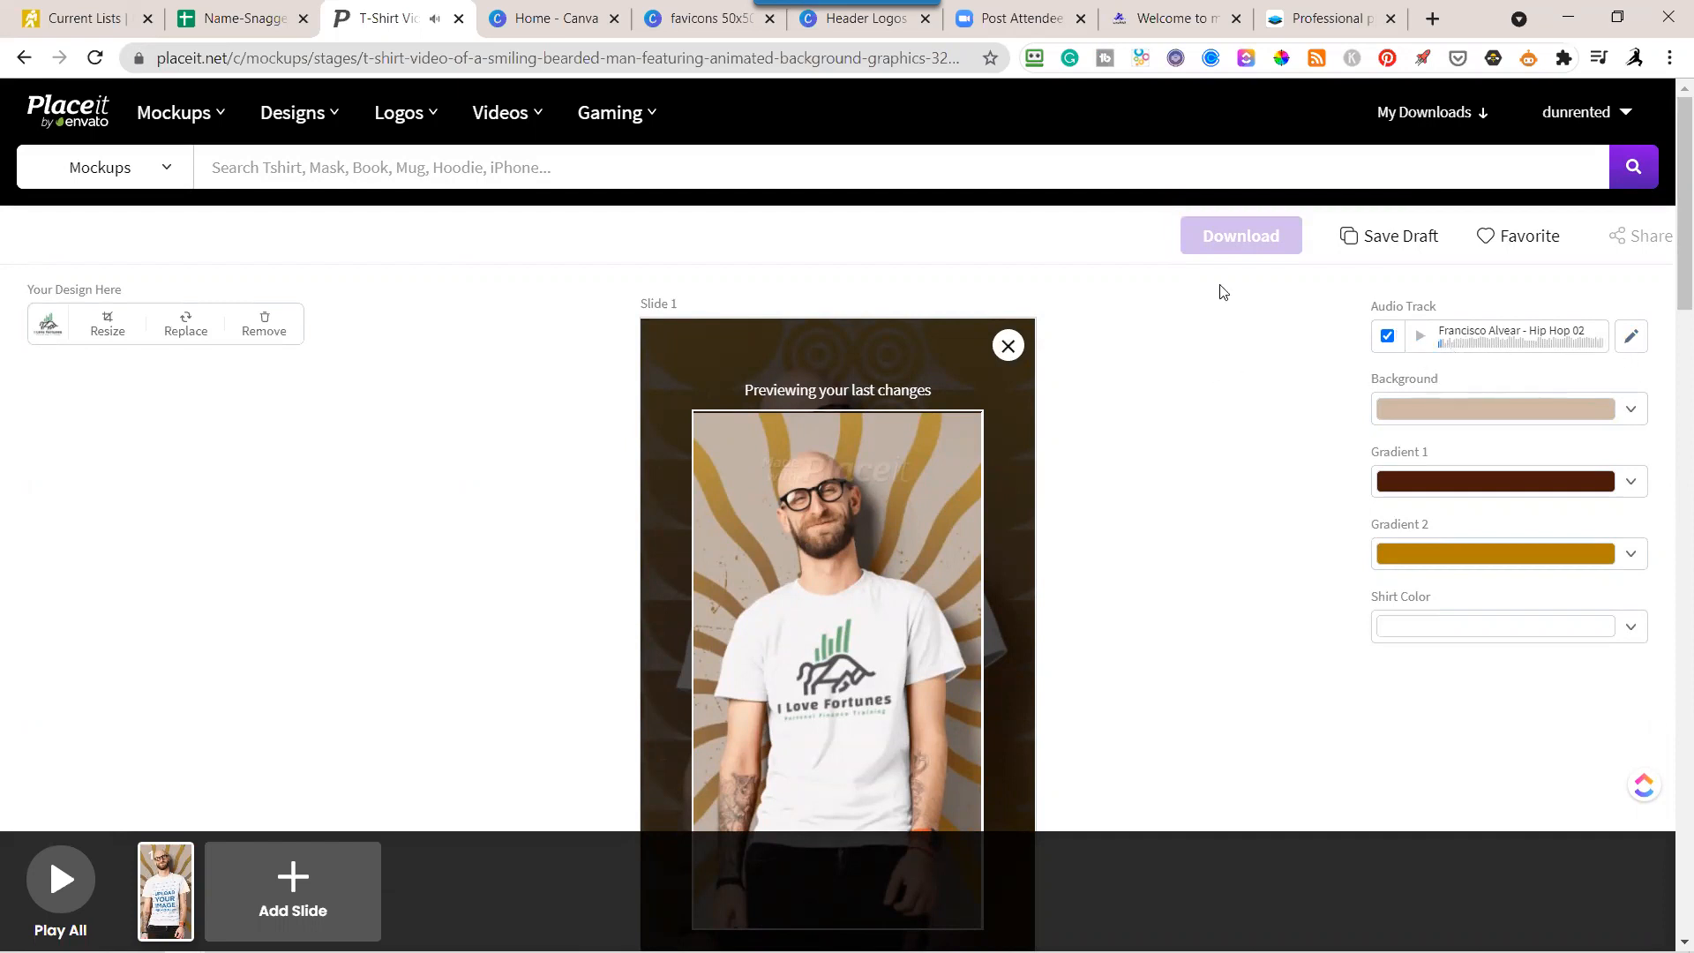
scroll(1010, 549, "down", 5)
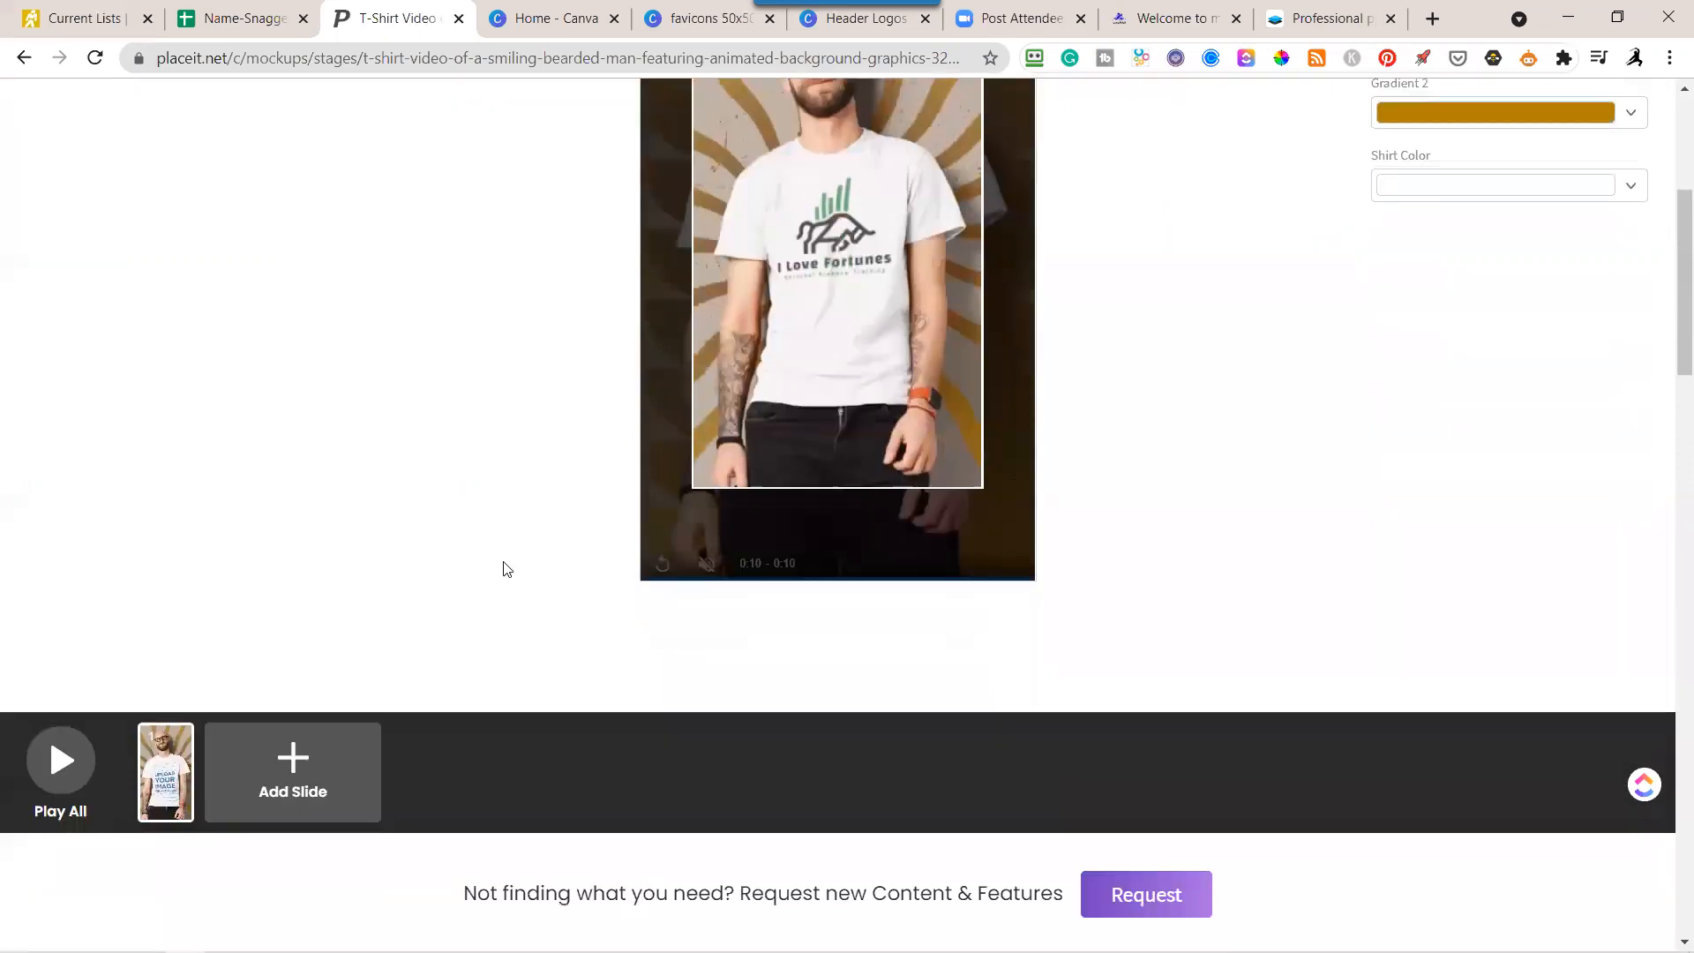
left_click(48, 786)
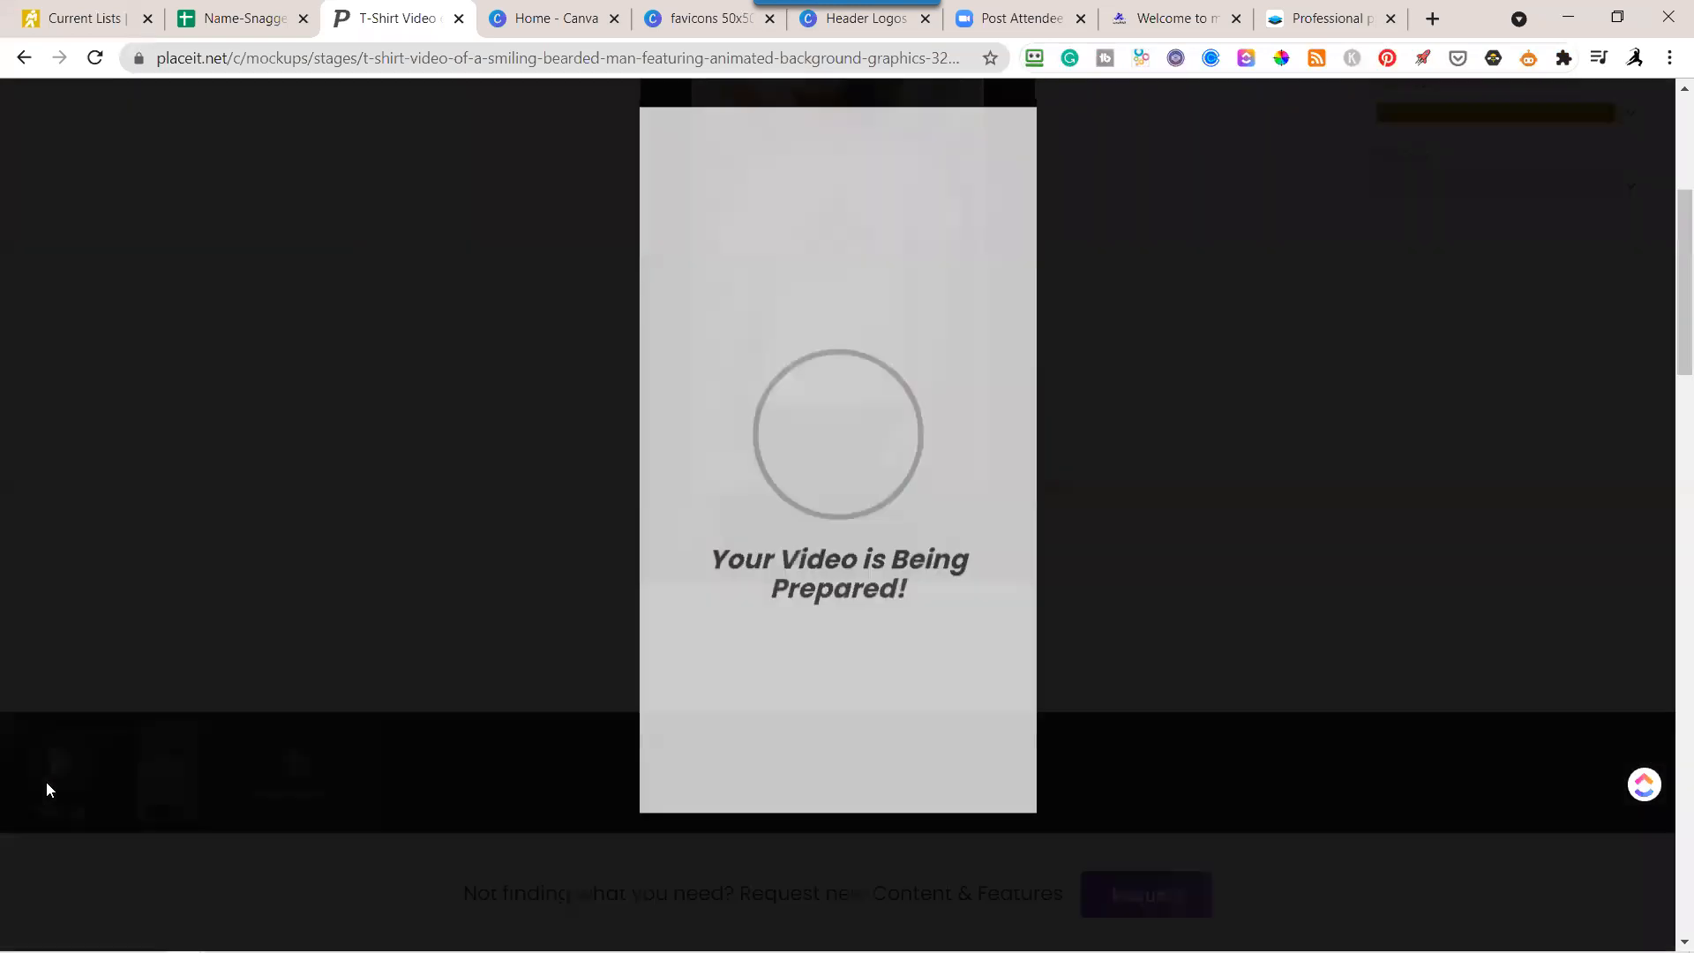
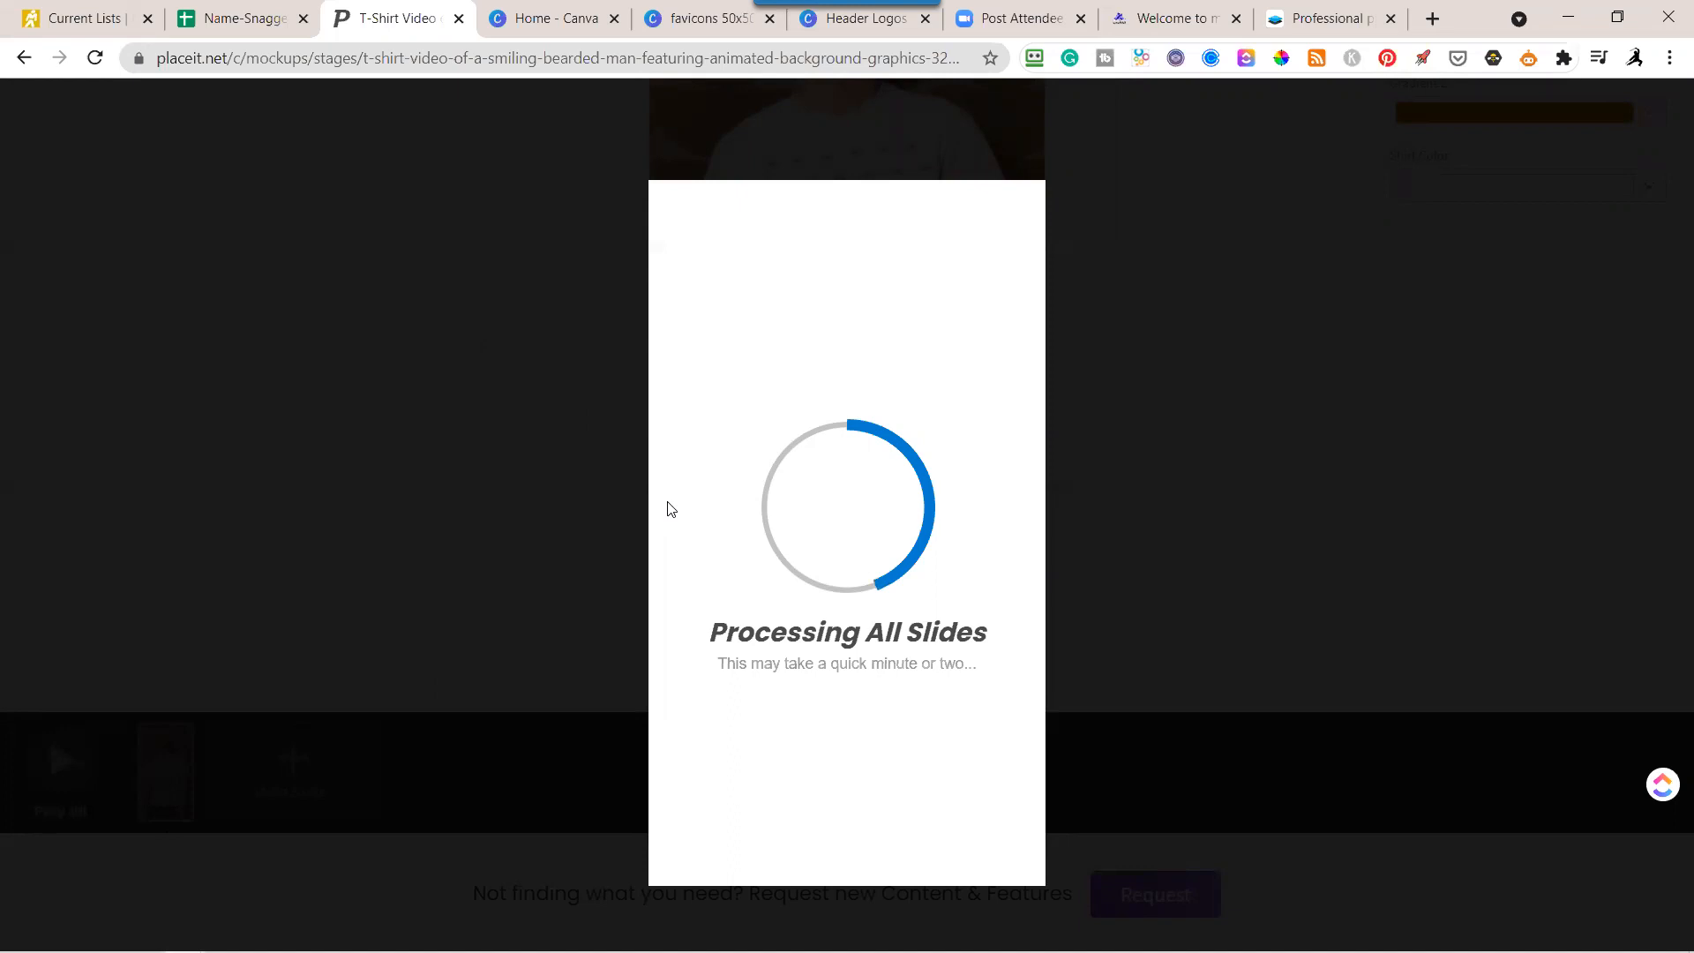
Switch to Smartmockups and browse its mockup categories, from smartphones and mugs through to frames and face masks.
left_click(1322, 20)
scroll(1123, 547, "down", 4)
scroll(1147, 540, "down", 5)
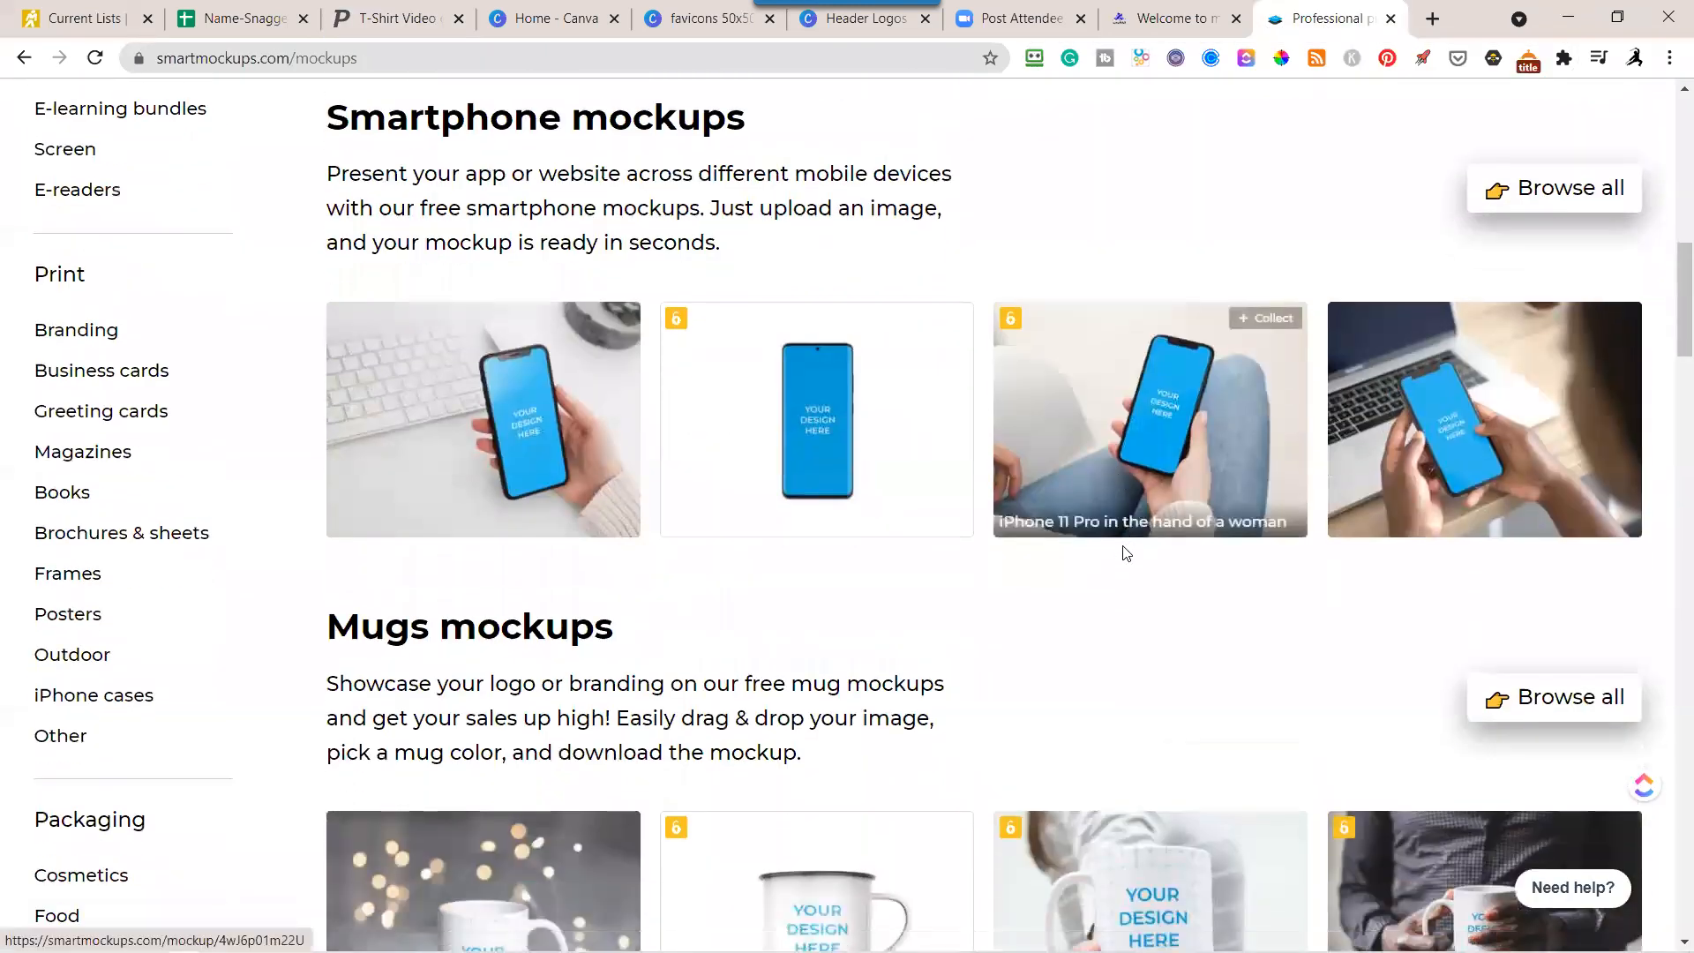
scroll(1169, 547, "down", 2)
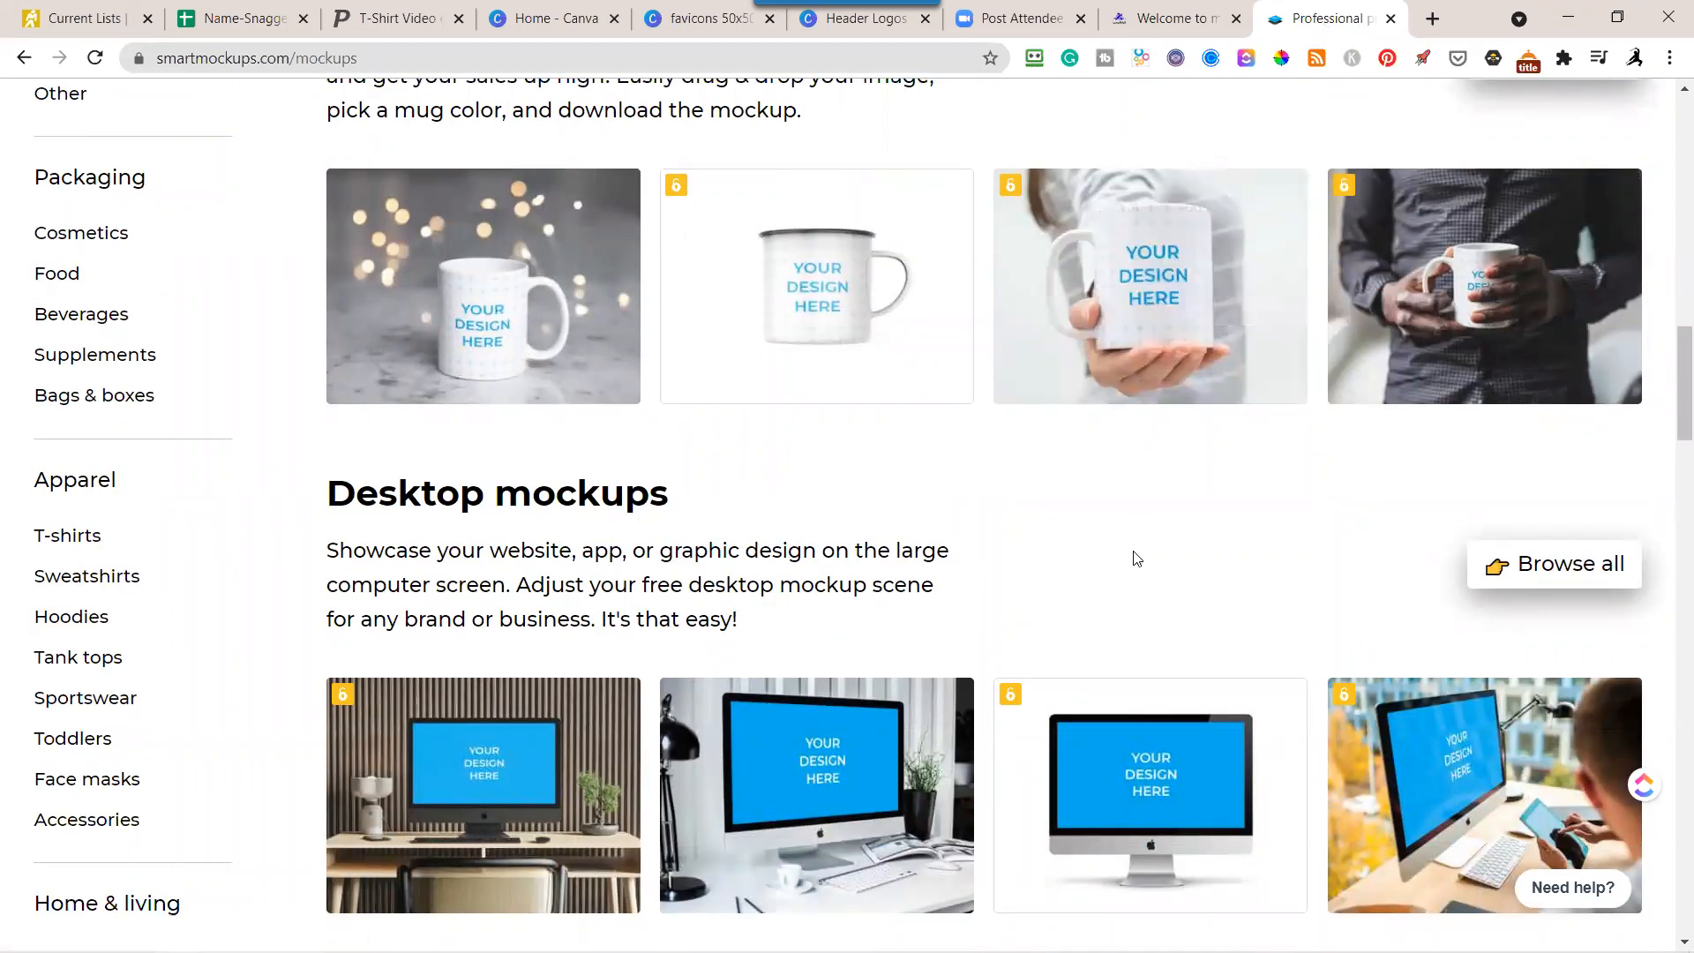
scroll(1138, 551, "down", 5)
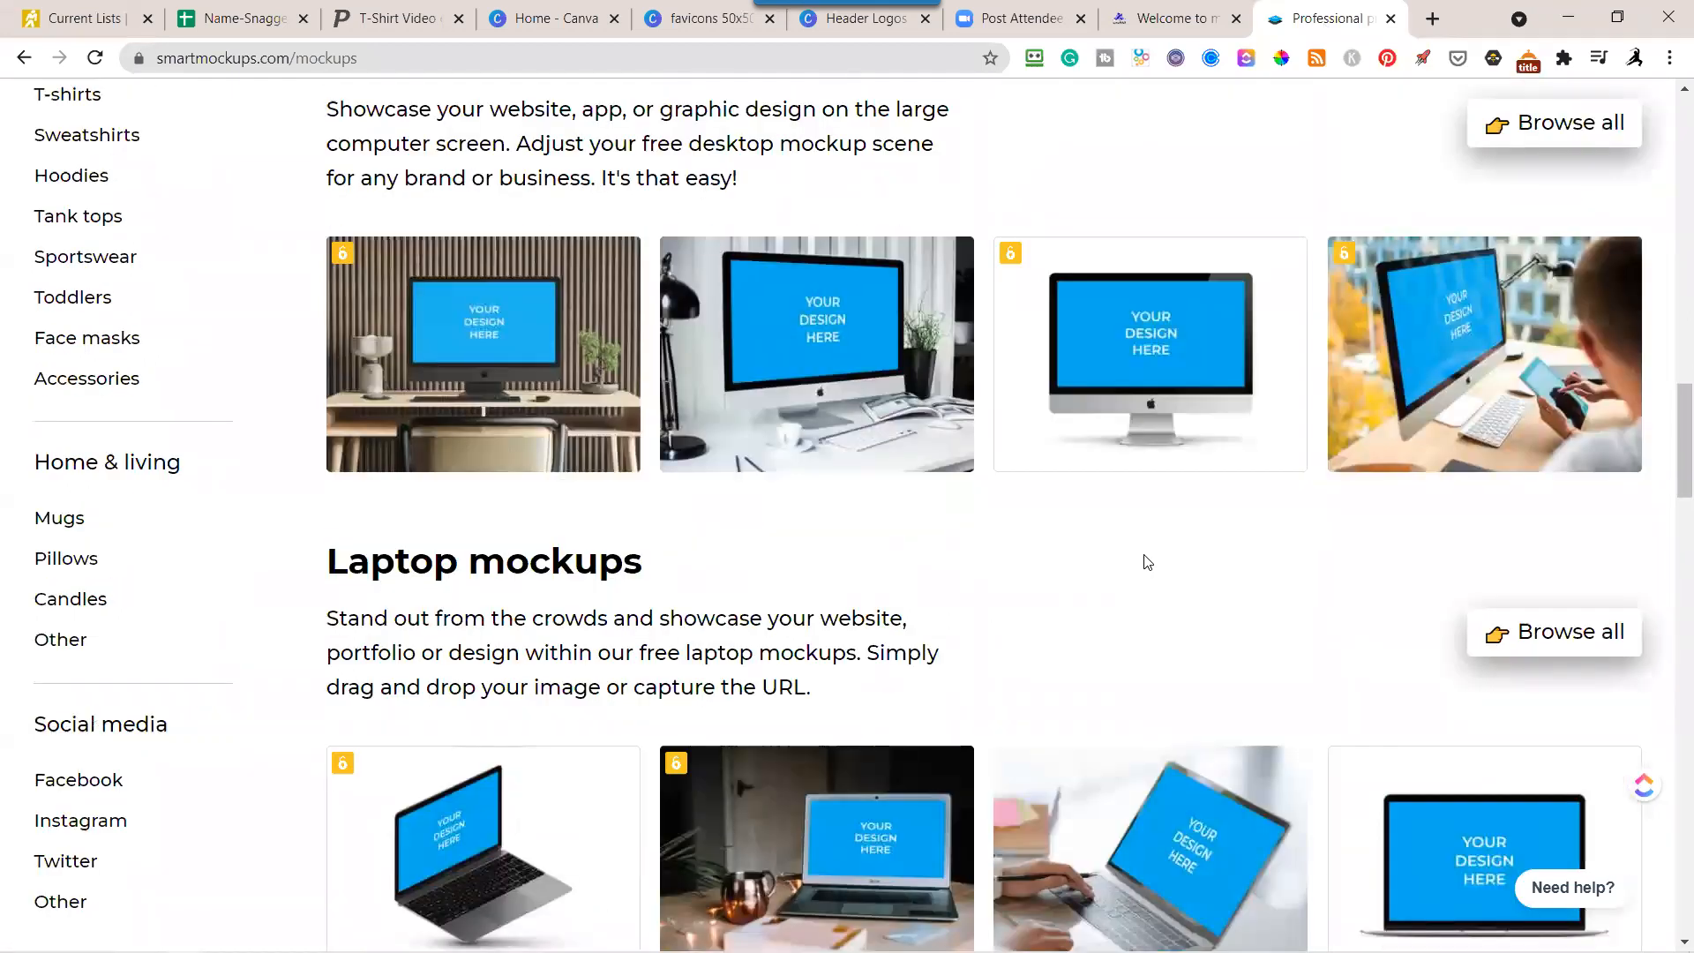
scroll(1147, 562, "down", 10)
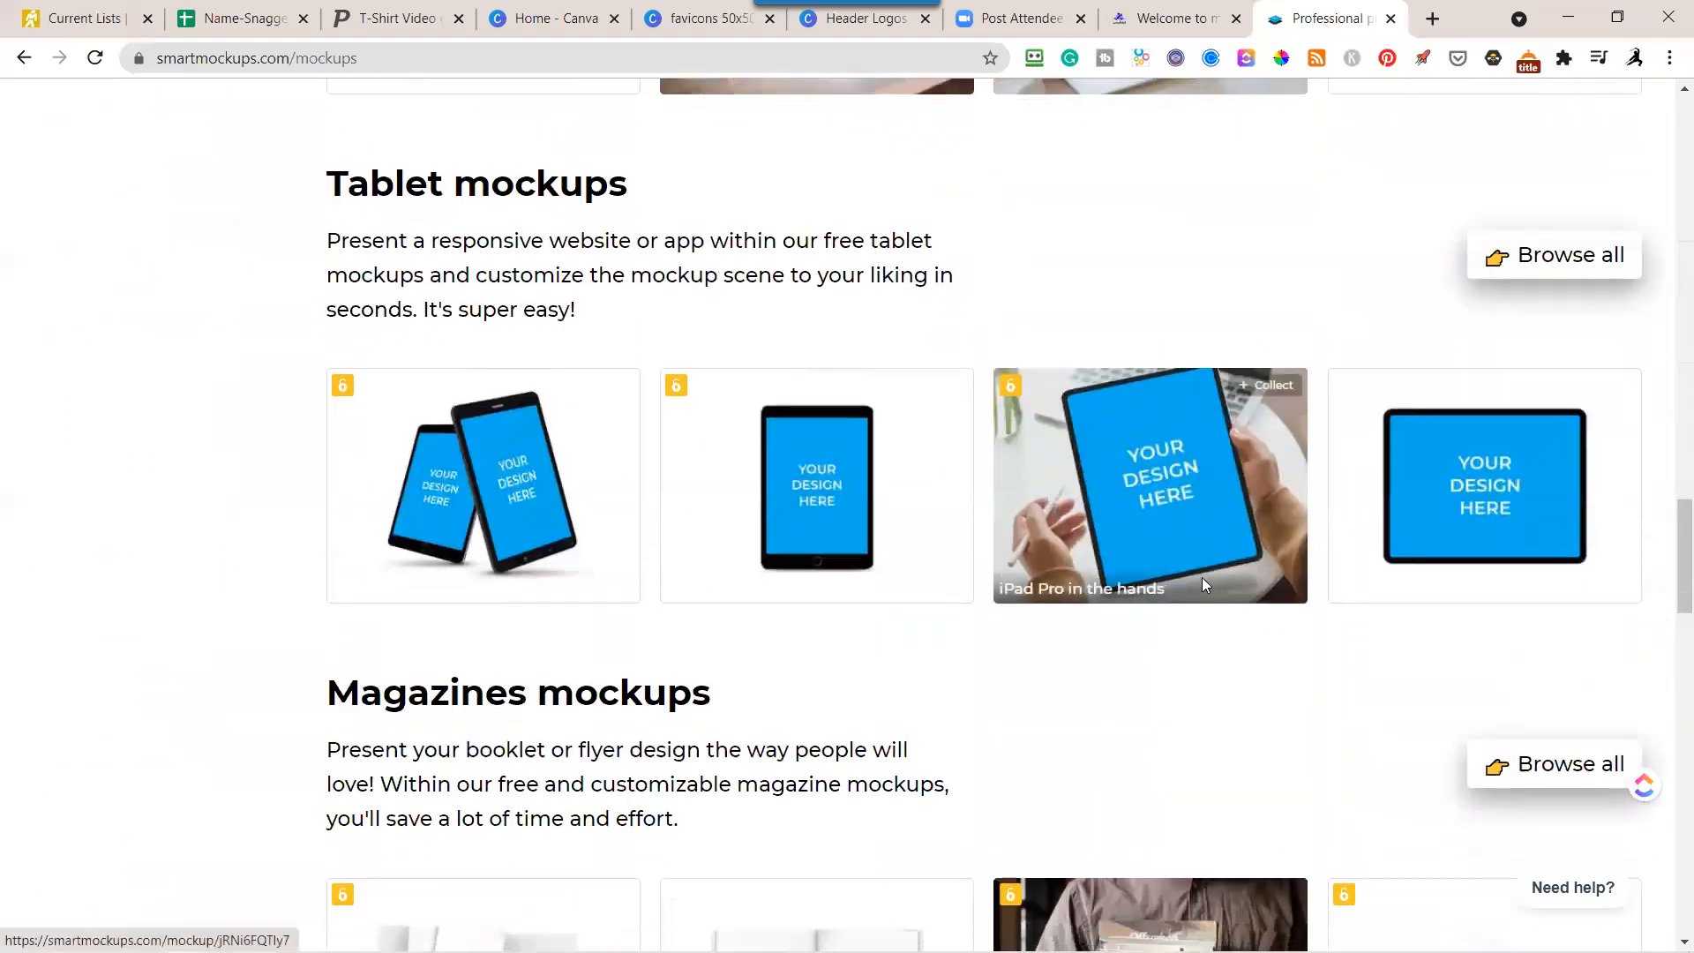
scroll(1207, 583, "down", 15)
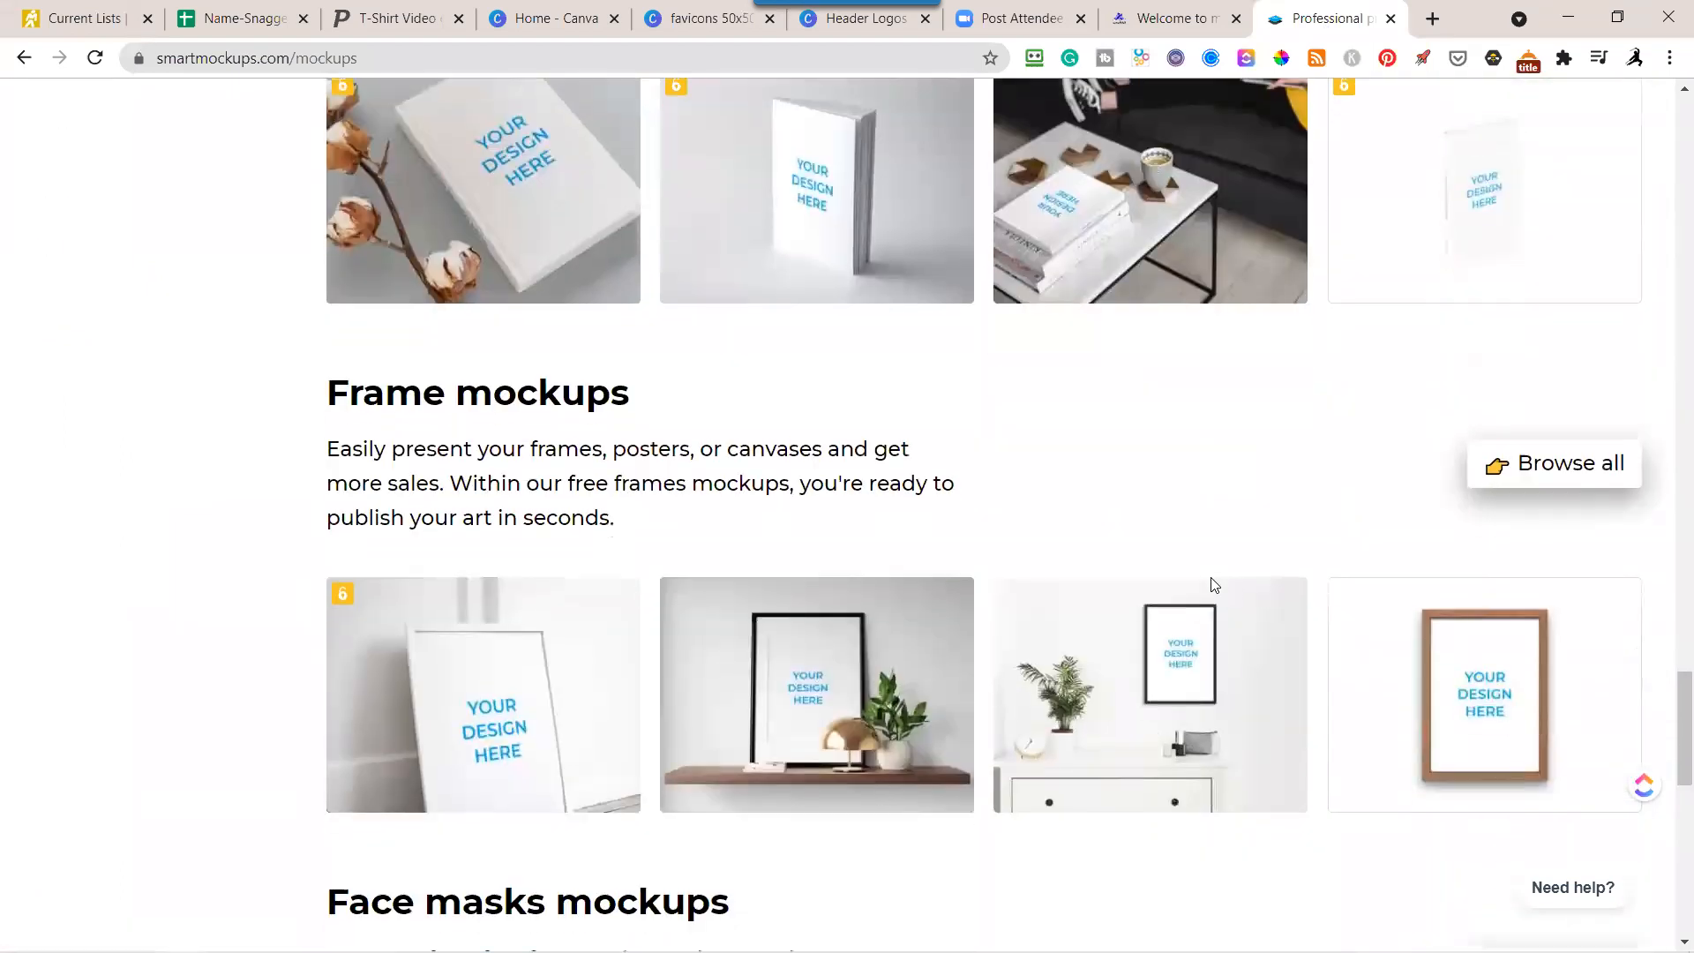
scroll(1237, 586, "down", 8)
scroll(1241, 589, "down", 3)
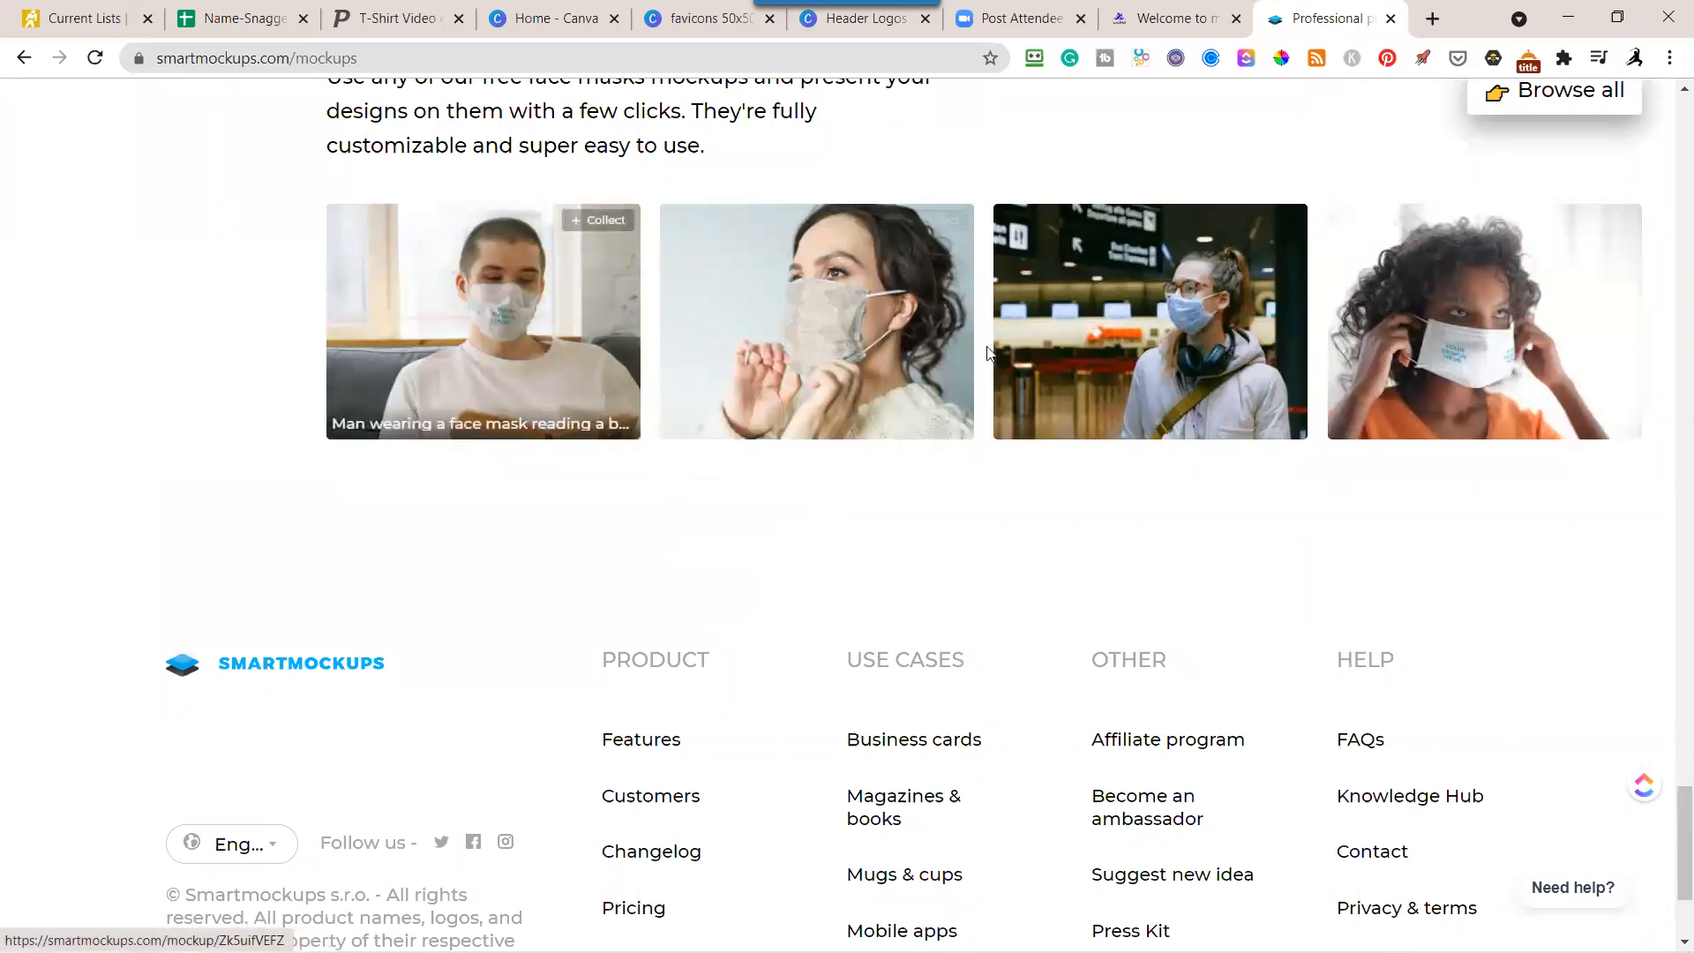
scroll(988, 353, "down", 3)
scroll(1044, 506, "up", 15)
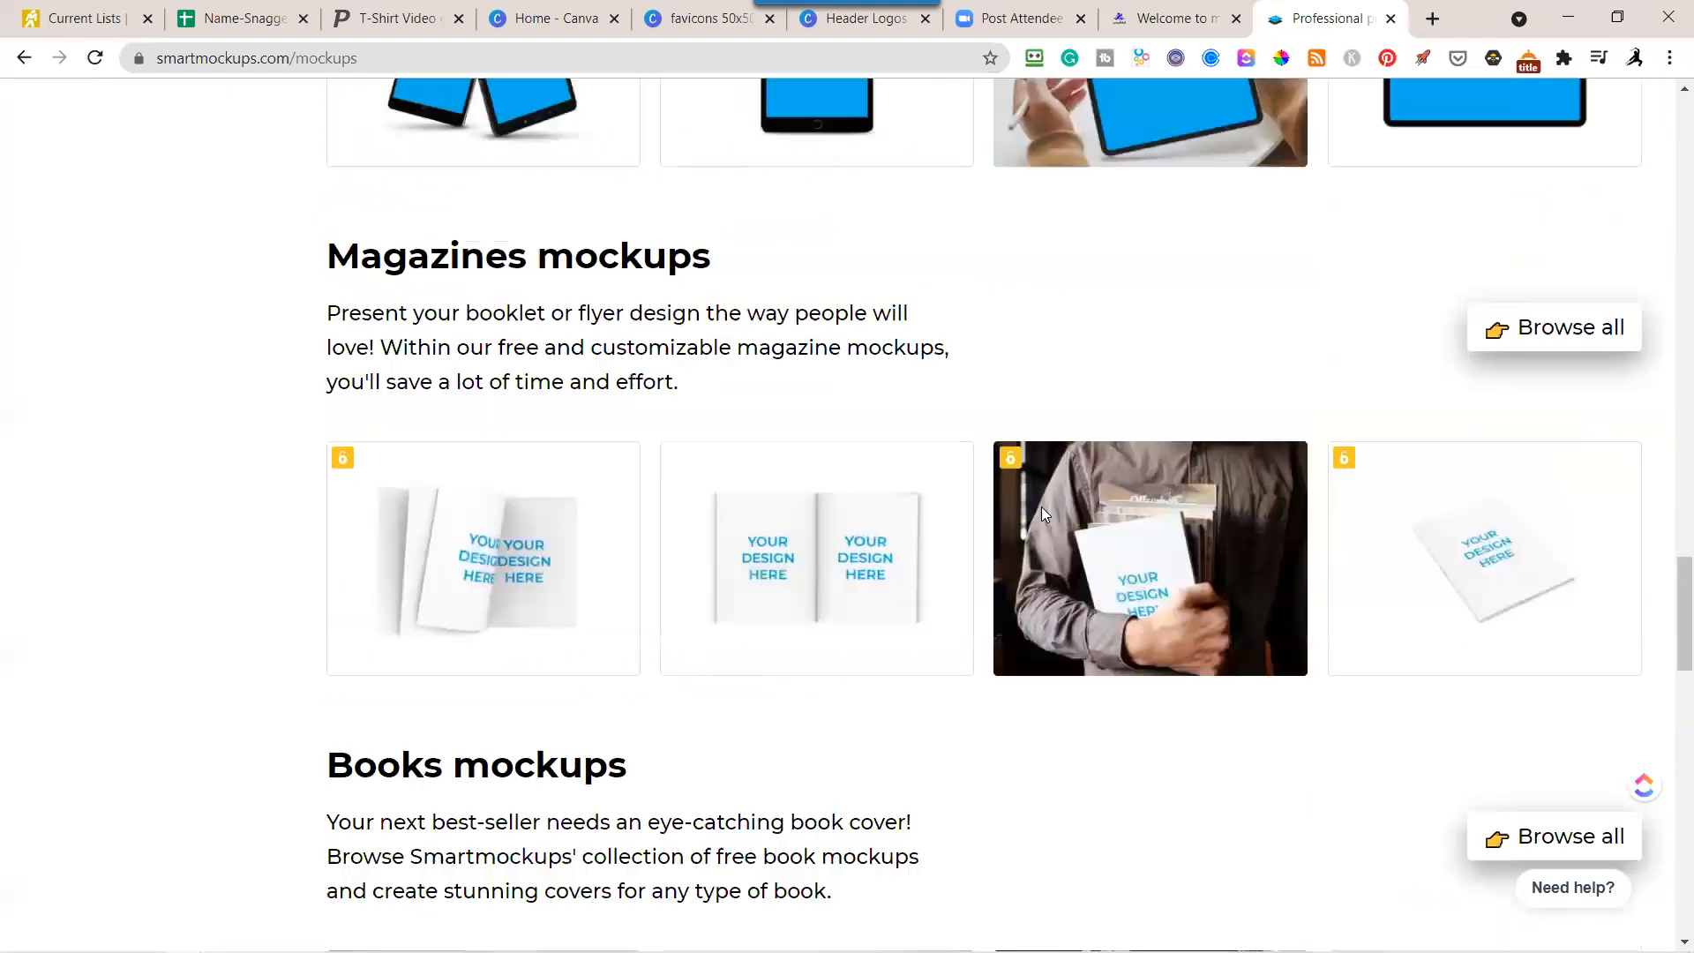
scroll(1042, 506, "up", 17)
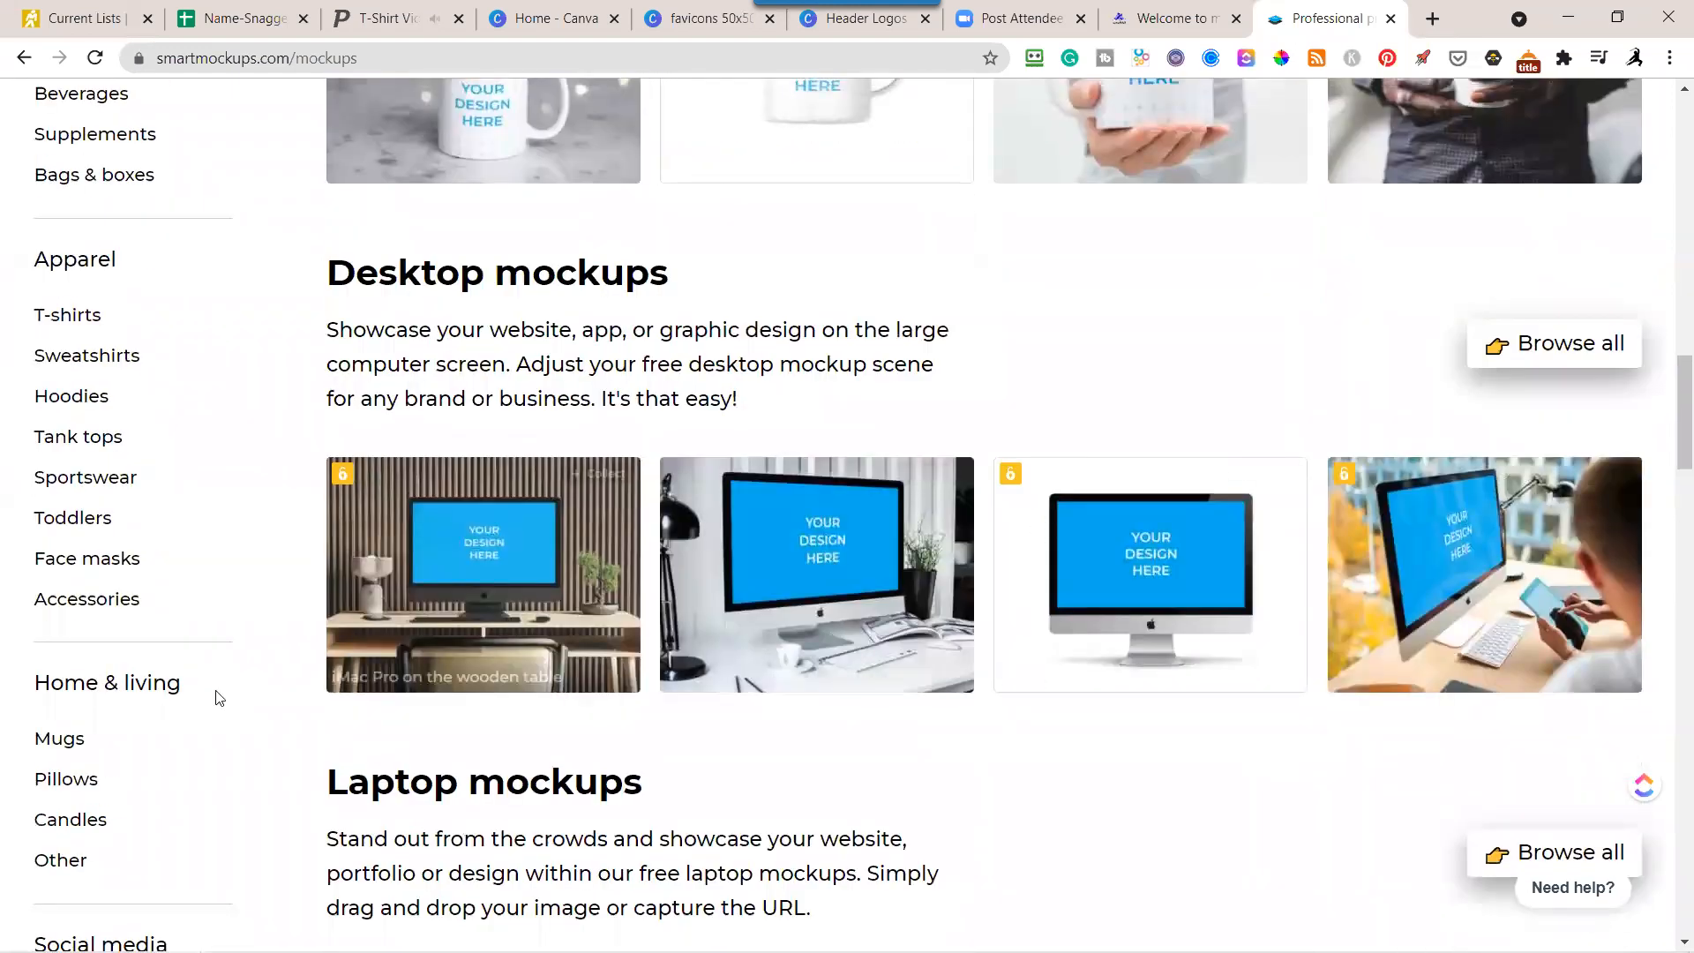
Switch back to the T-shirt video in Placeit, check its full preview and close it.
left_click(394, 26)
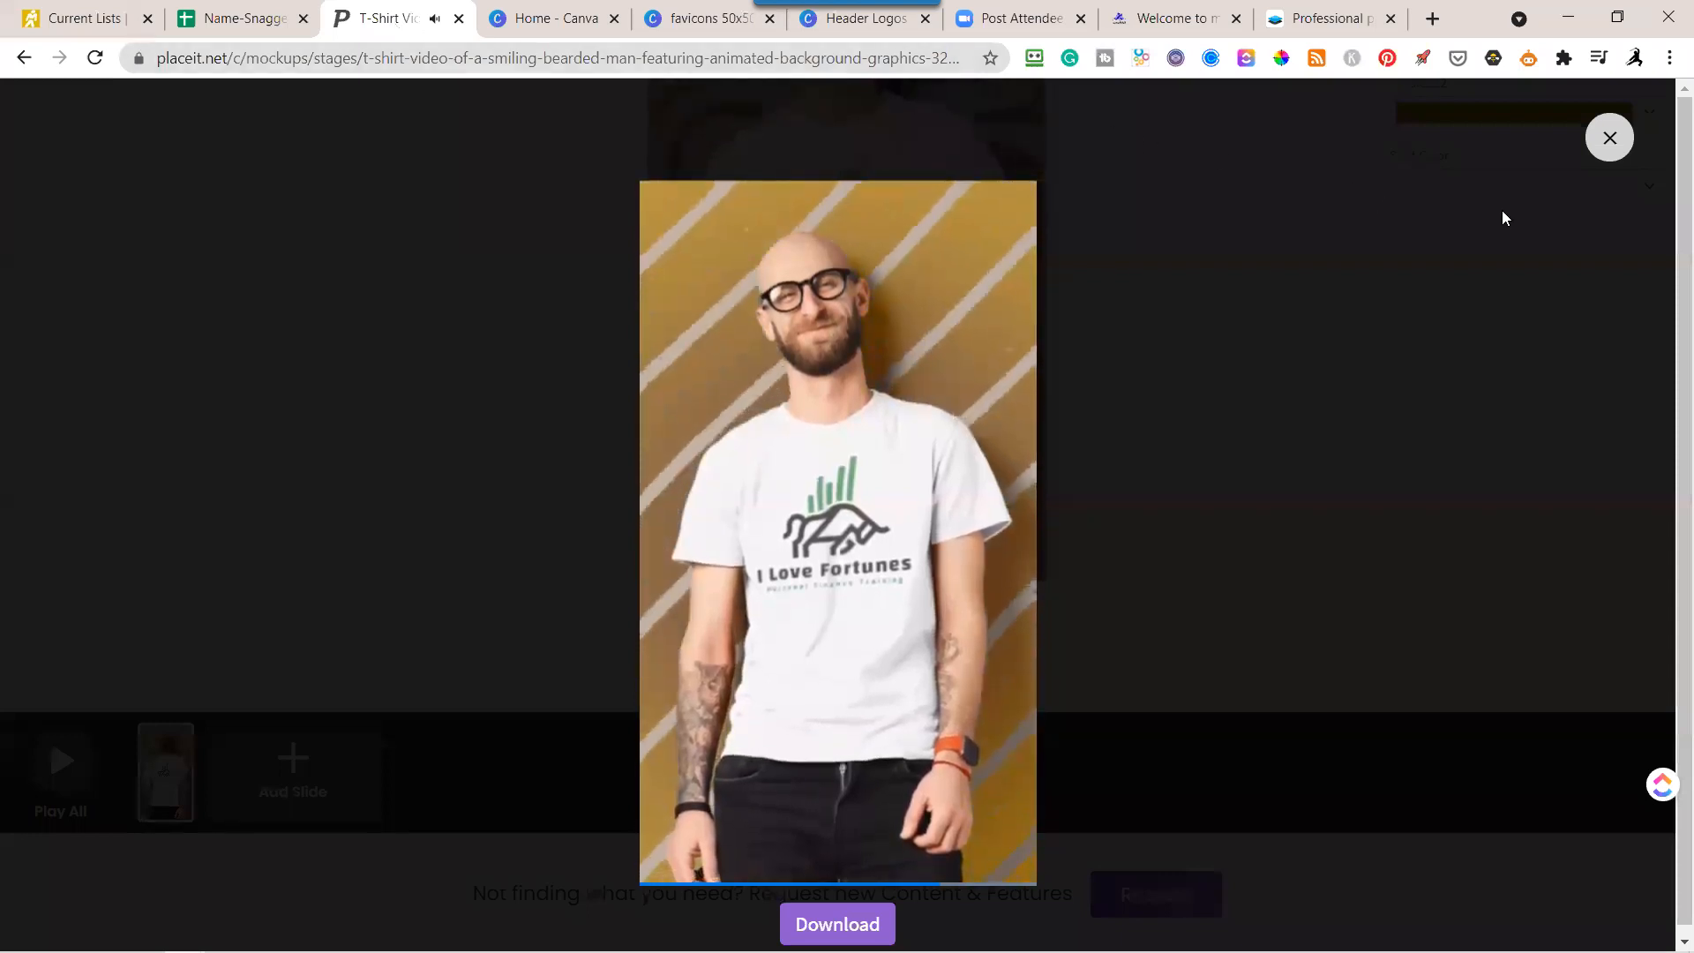
left_click(1609, 138)
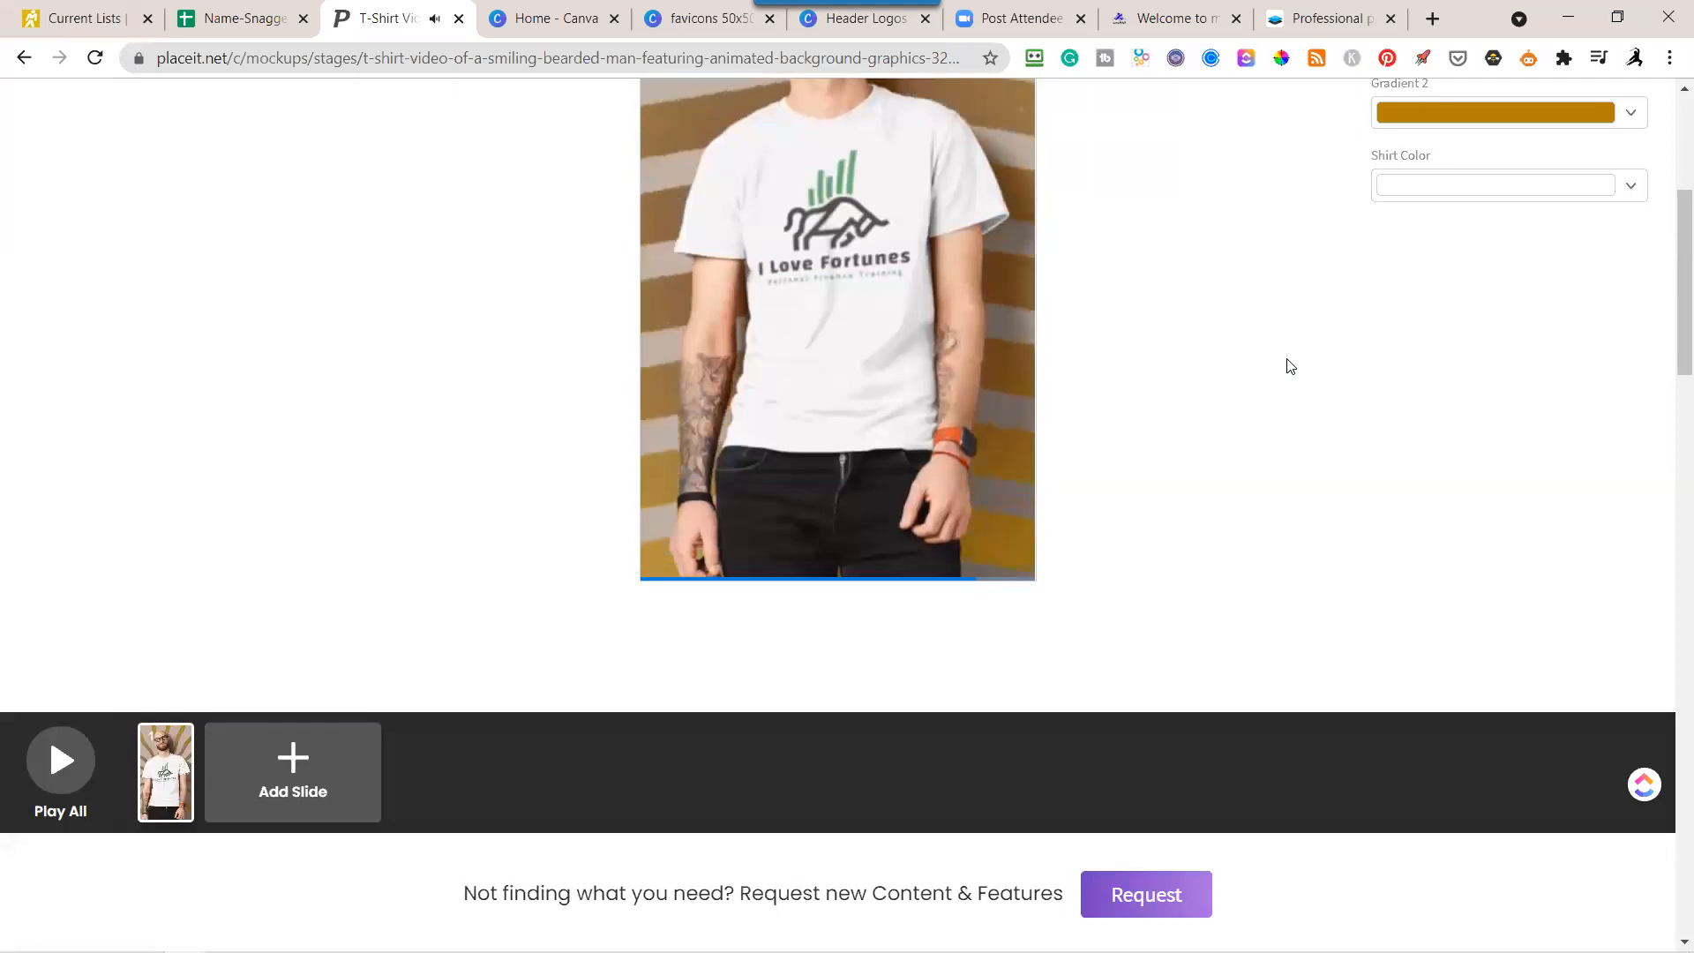
scroll(1255, 354, "up", 5)
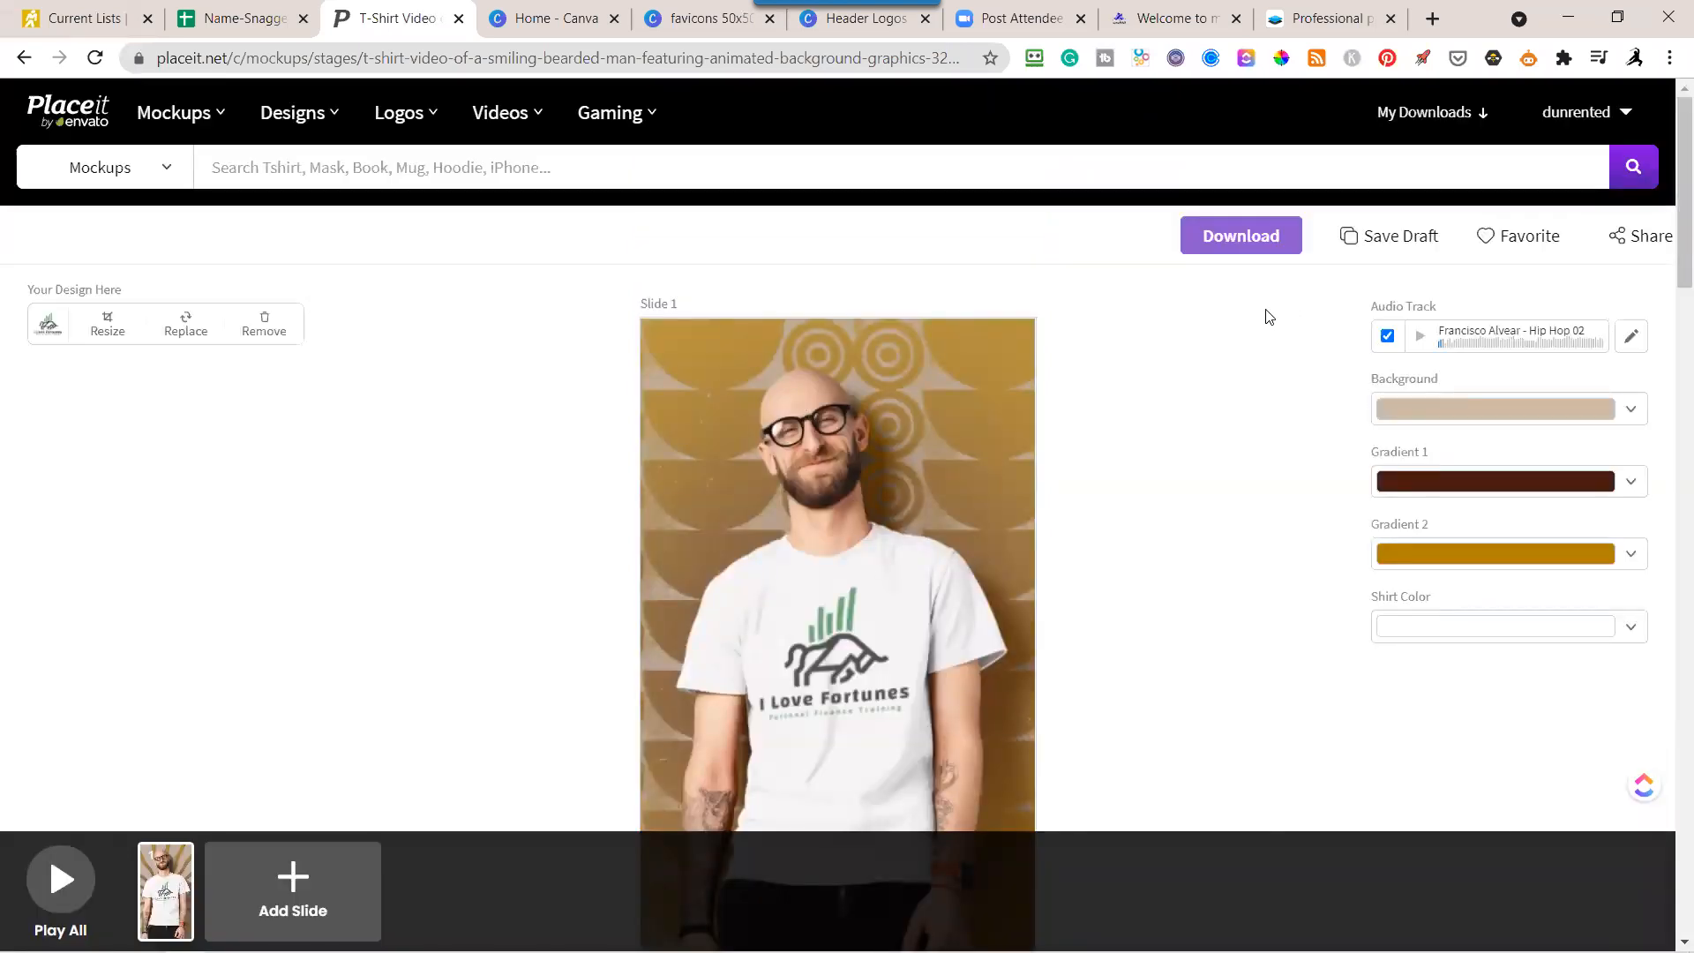
Browse Placeit's hat mockups and open the dad hat mockup of a woman with braided hair.
mouse_move(156, 126)
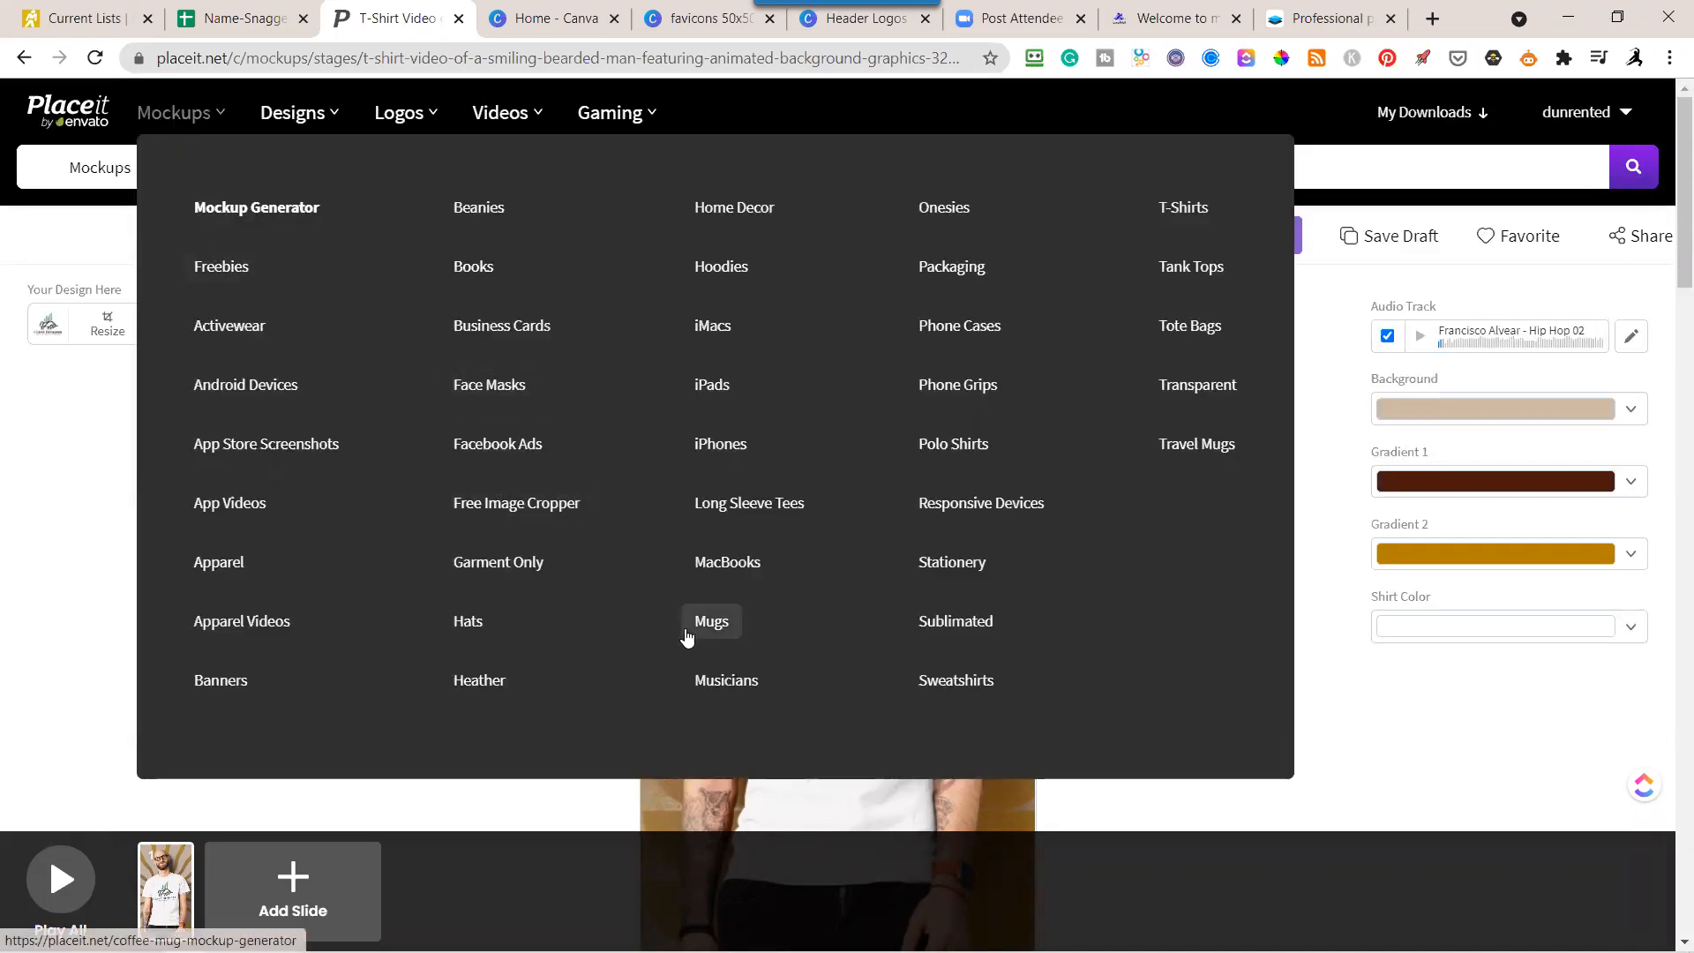
left_click(474, 628)
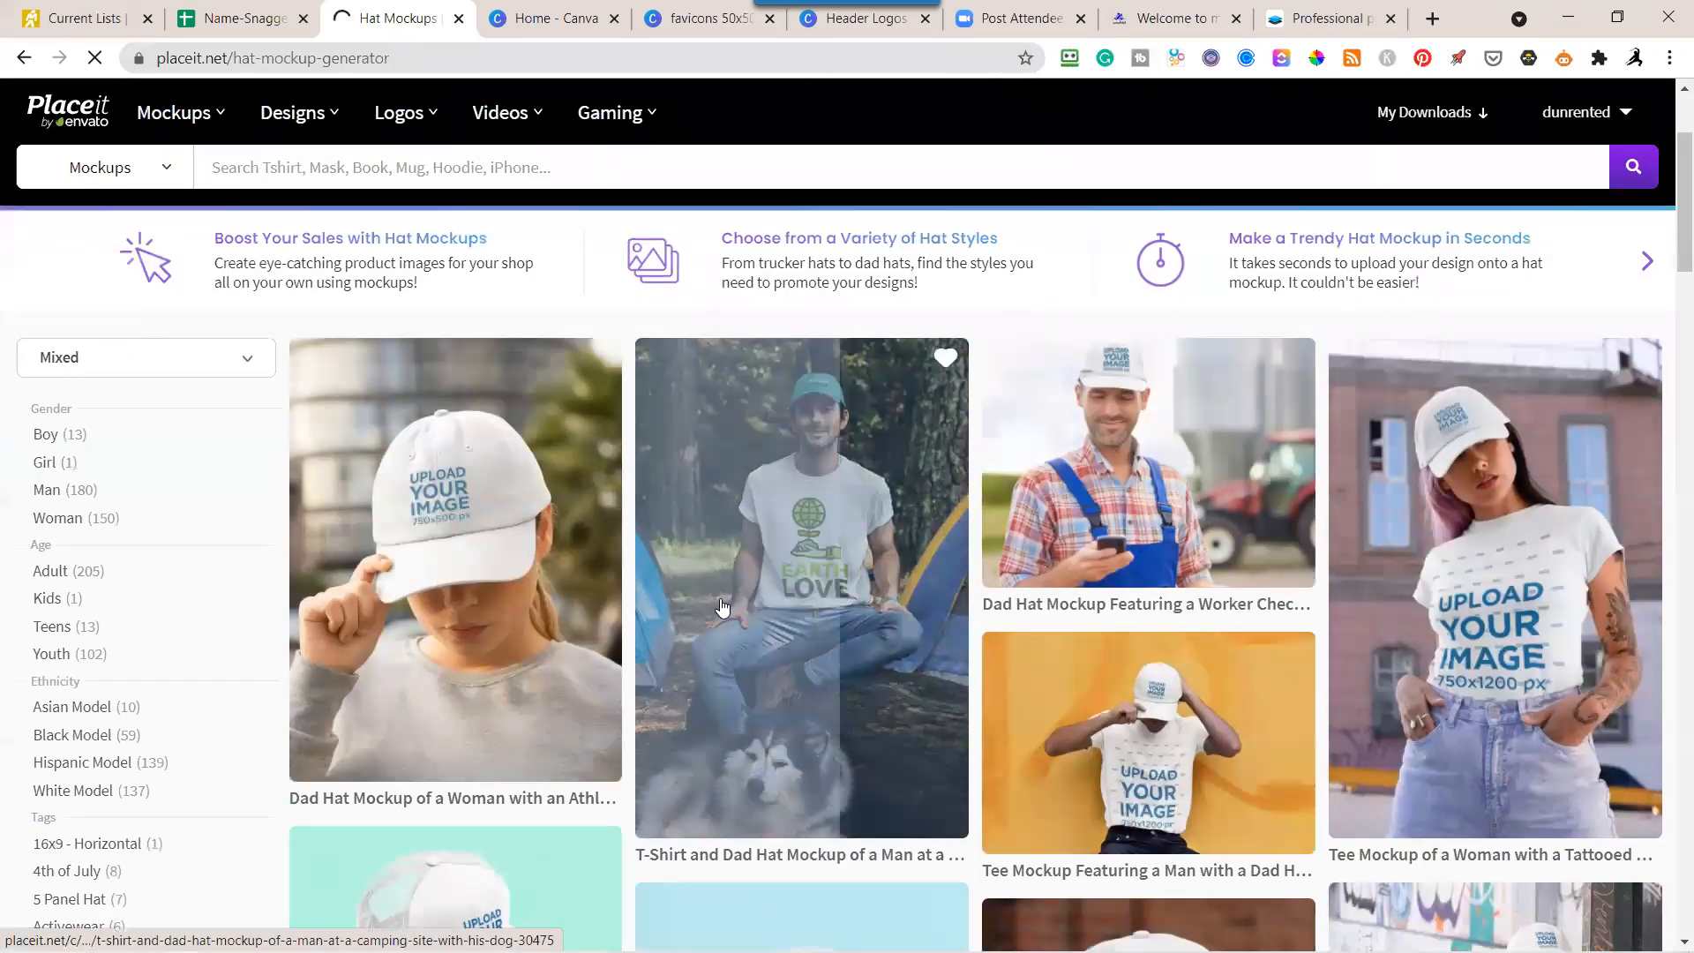
scroll(733, 609, "down", 5)
scroll(945, 645, "up", 3)
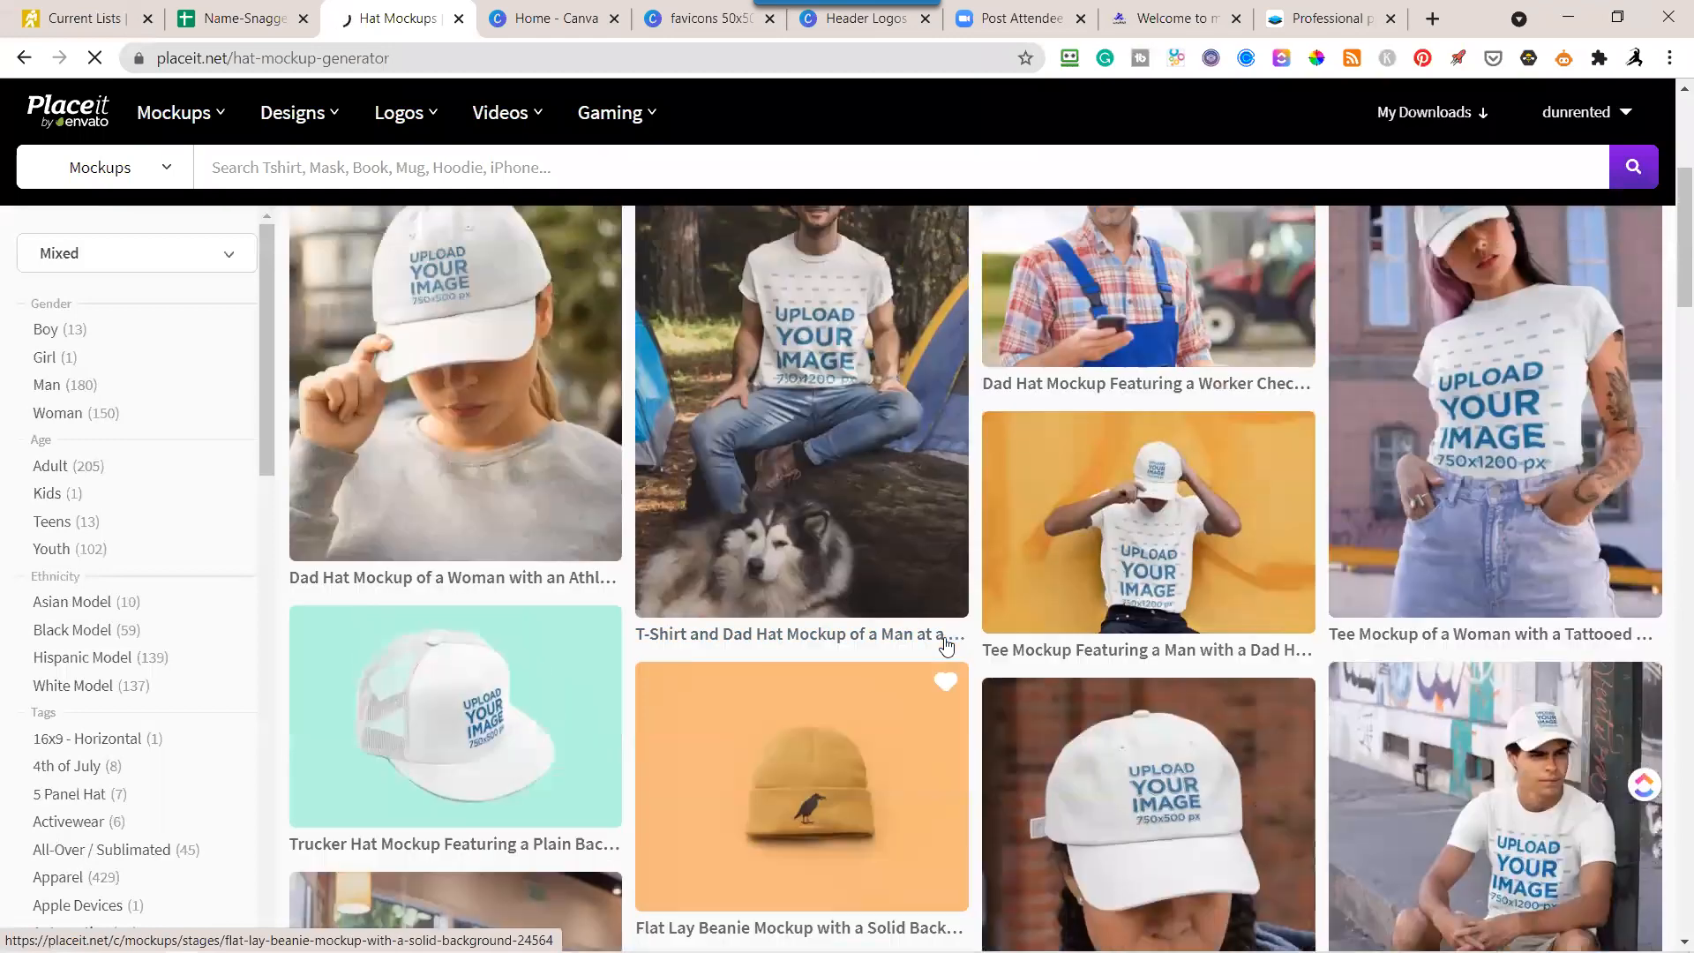
scroll(946, 642, "up", 2)
scroll(945, 640, "down", 6)
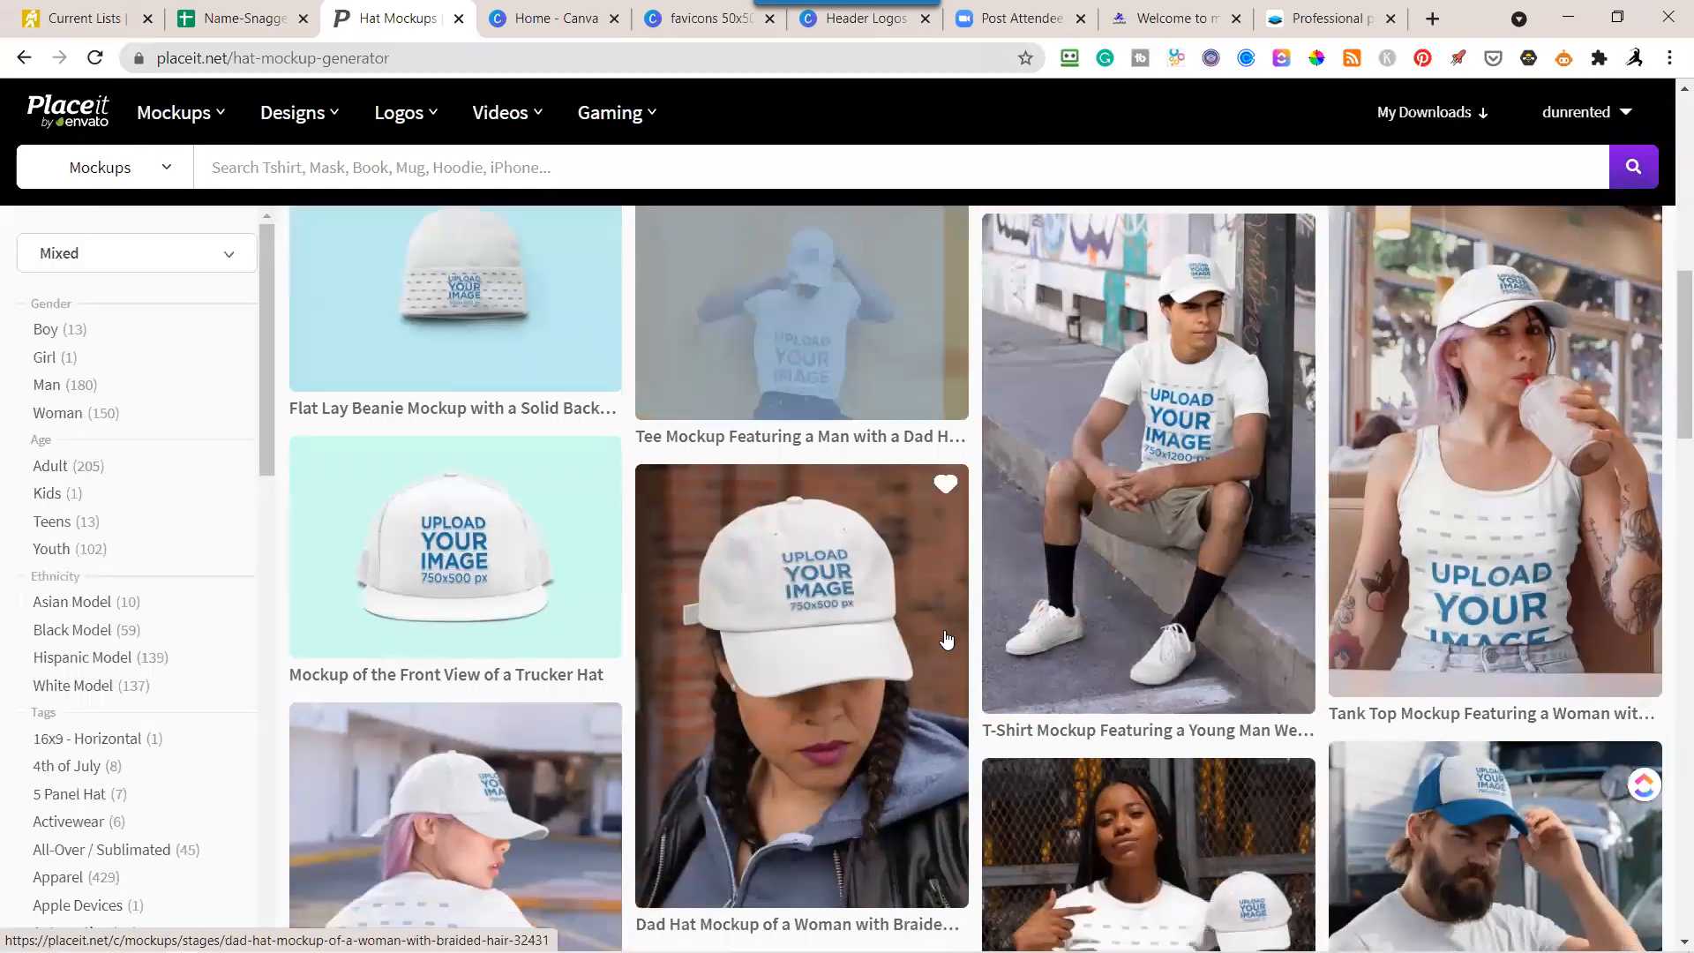
scroll(946, 640, "down", 4)
scroll(946, 633, "down", 2)
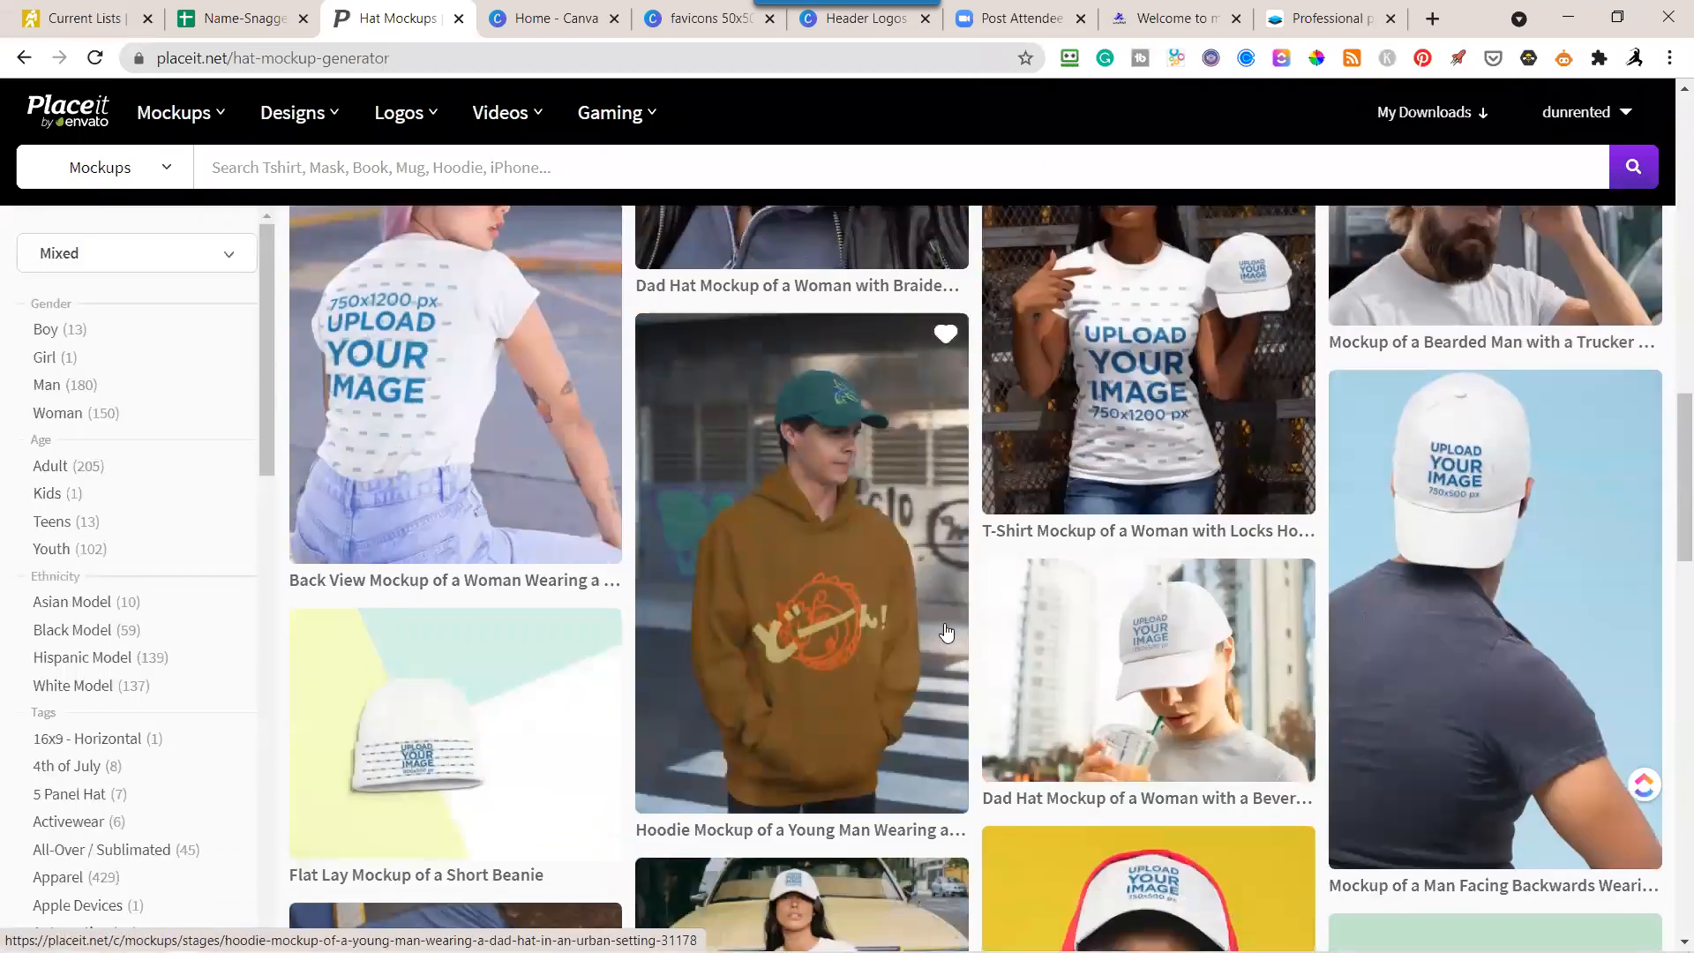
scroll(872, 533, "up", 5)
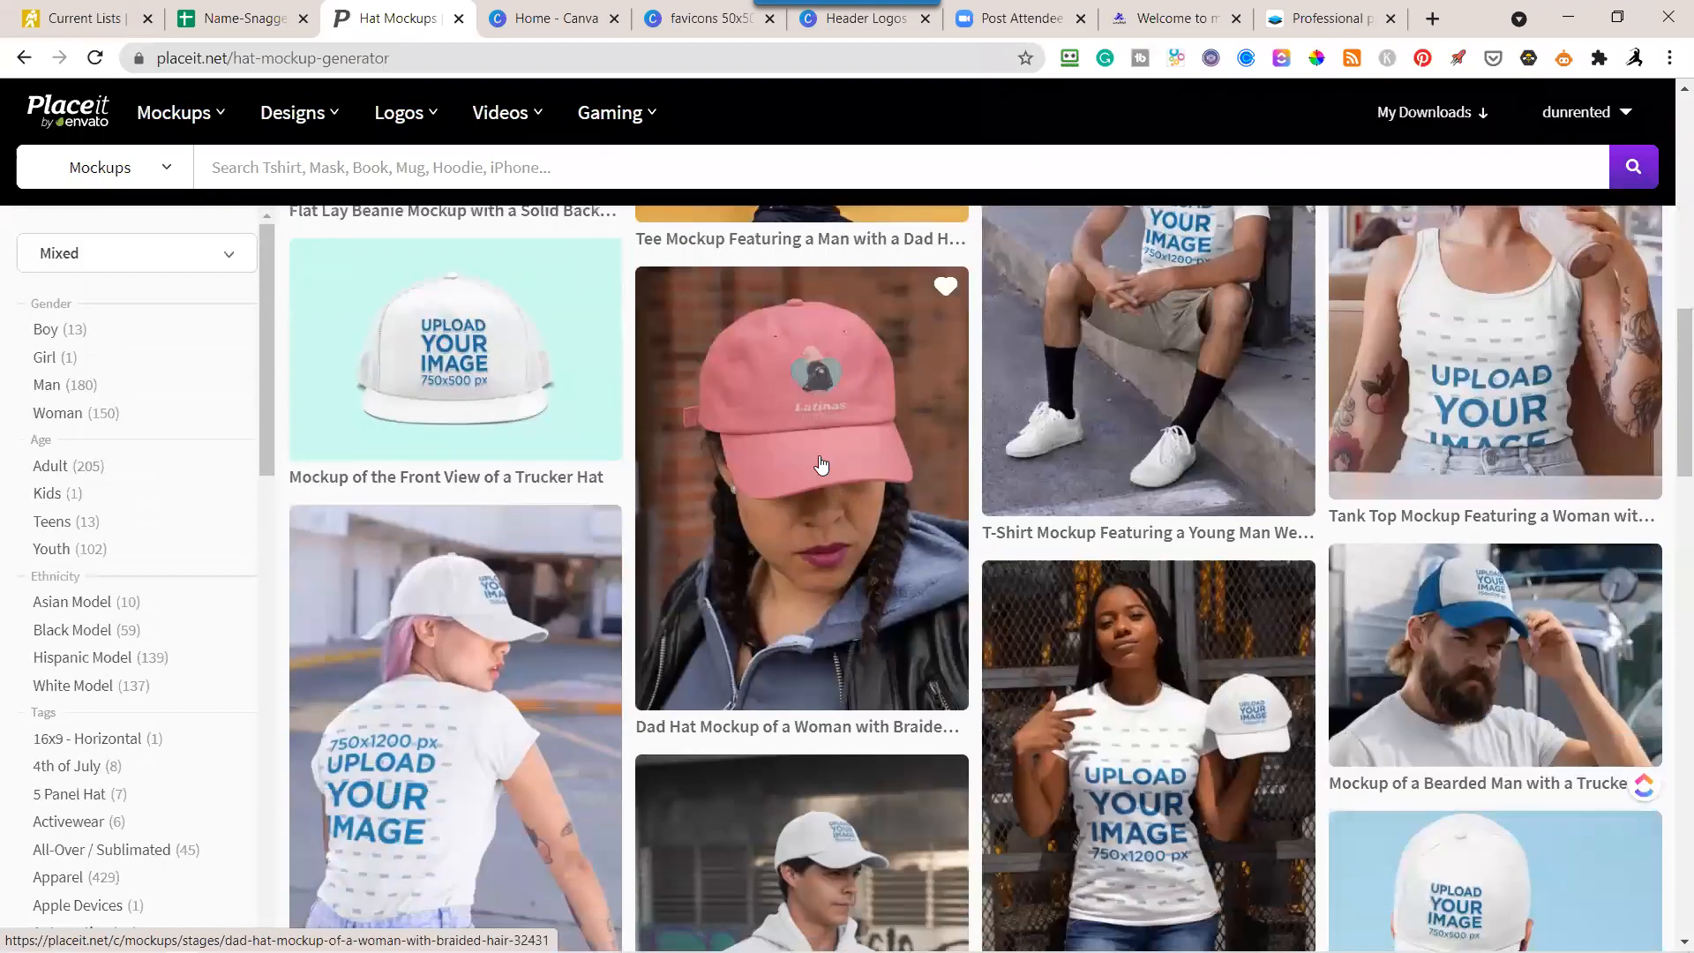
left_click(818, 438)
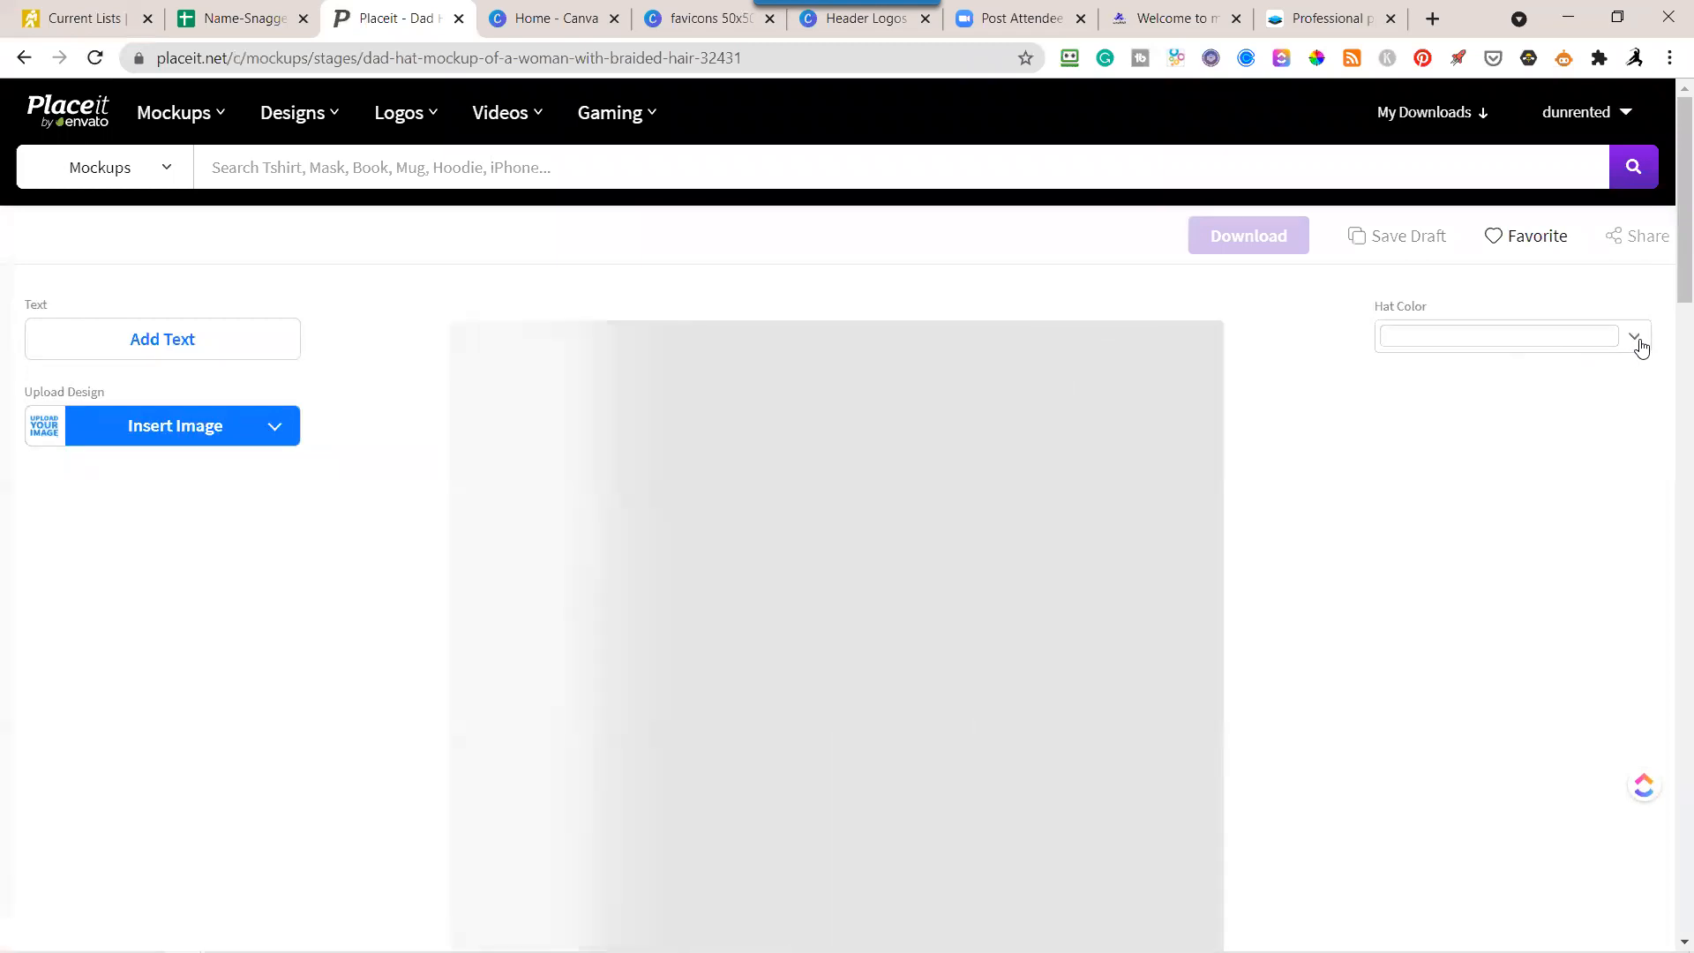
Set the hat color to black and insert the transparent horizontal "I Love Fortunes" logo with white lettering from the previous downloads, keeping the default crop.
left_click(1637, 343)
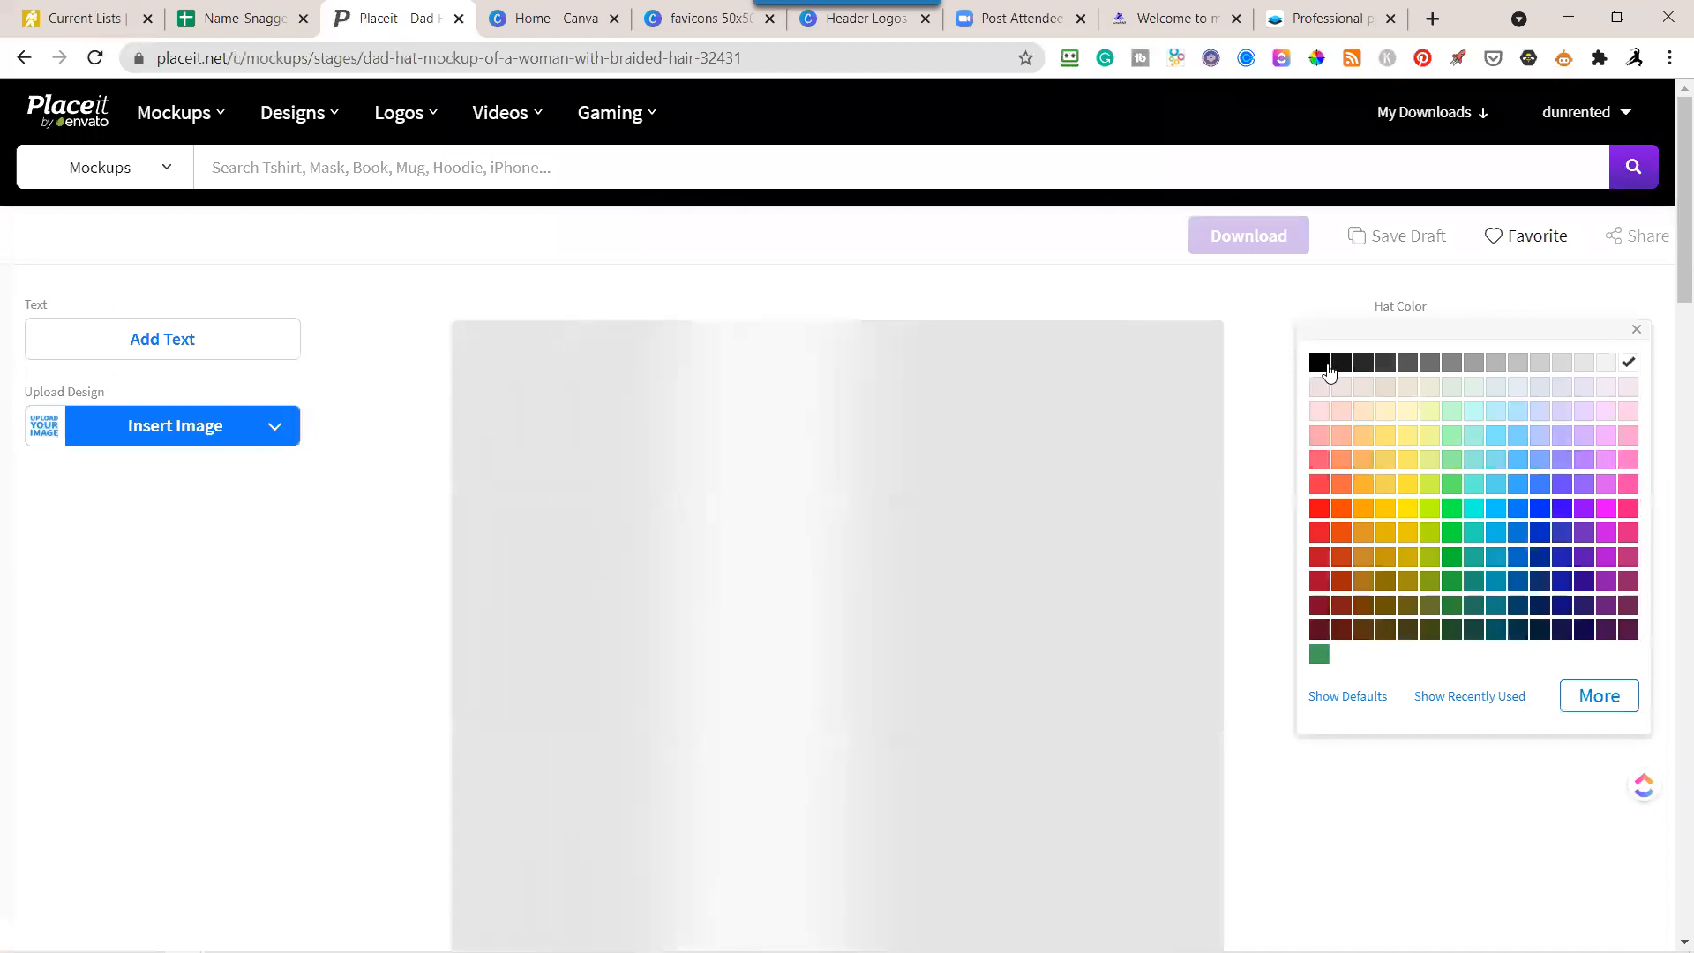
left_click(1318, 366)
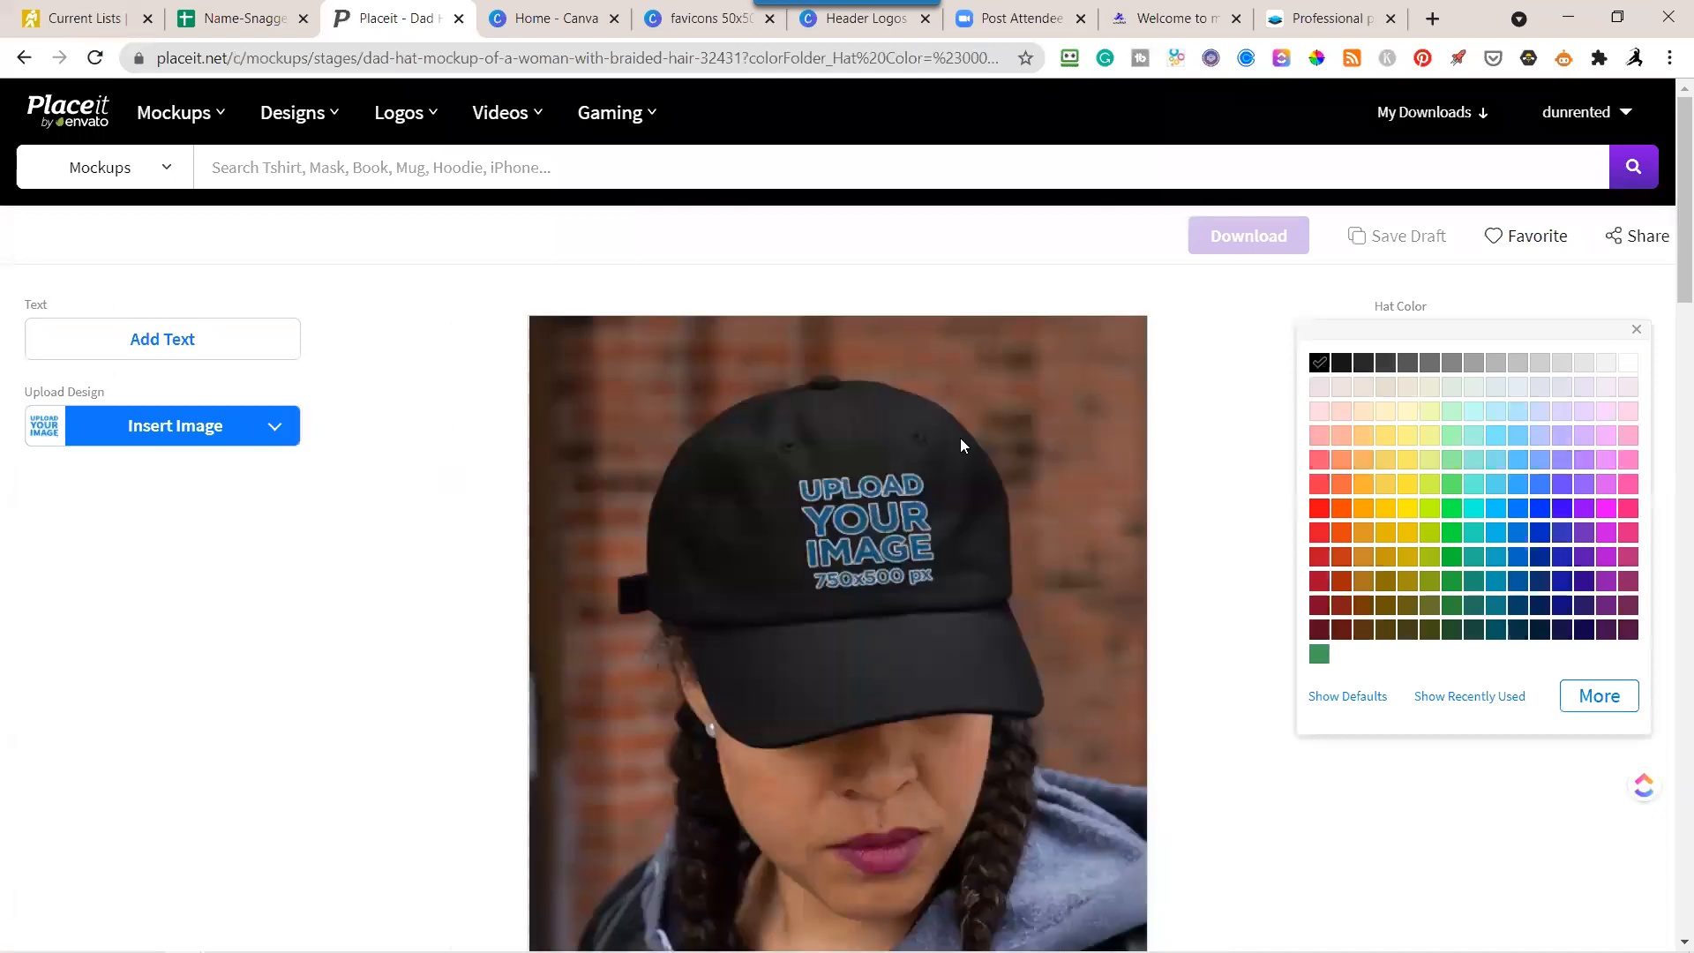
left_click(227, 443)
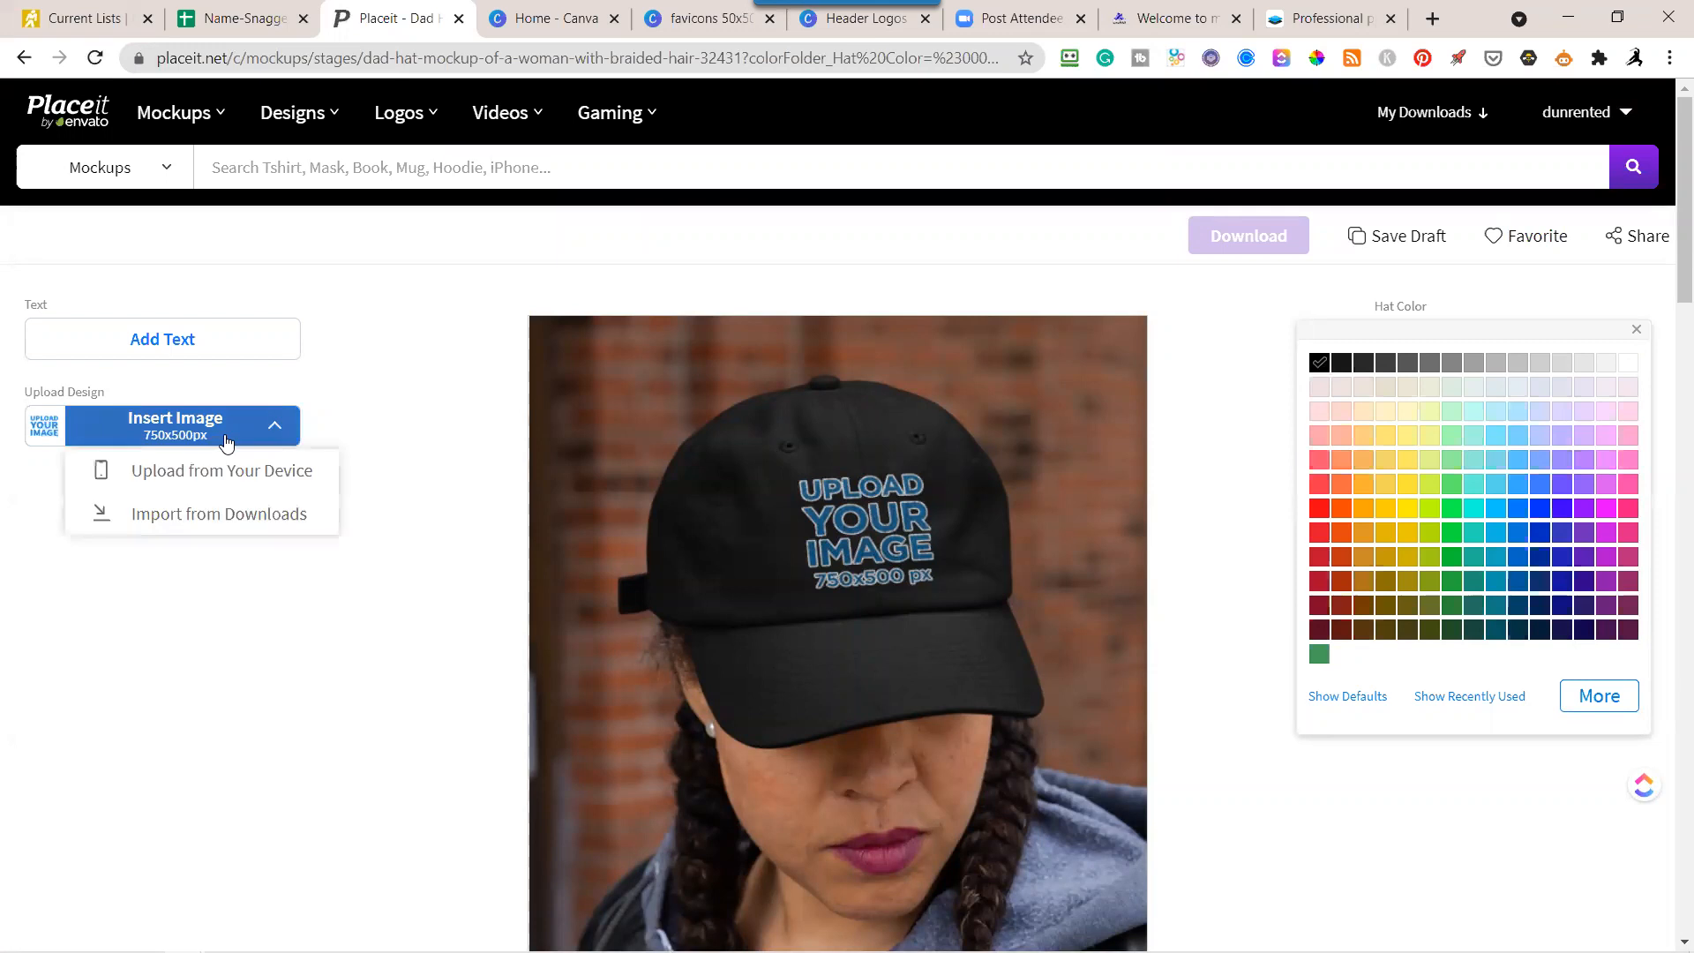
left_click(223, 516)
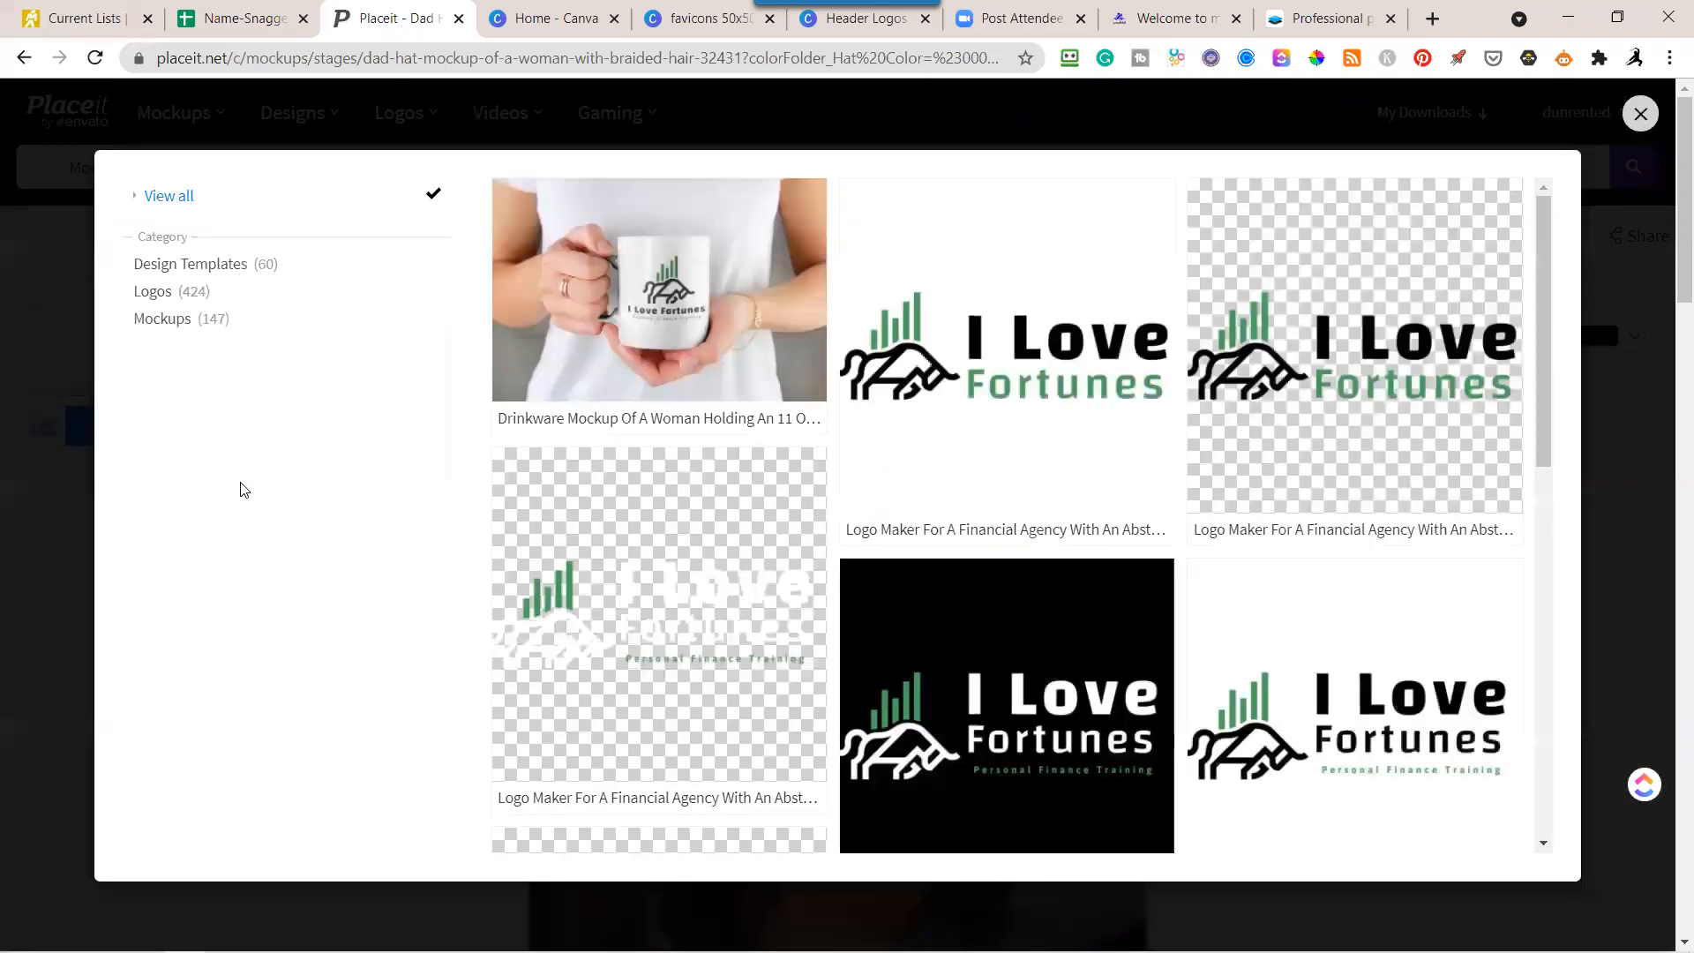
scroll(732, 513, "down", 2)
scroll(732, 513, "up", 2)
left_click(691, 617)
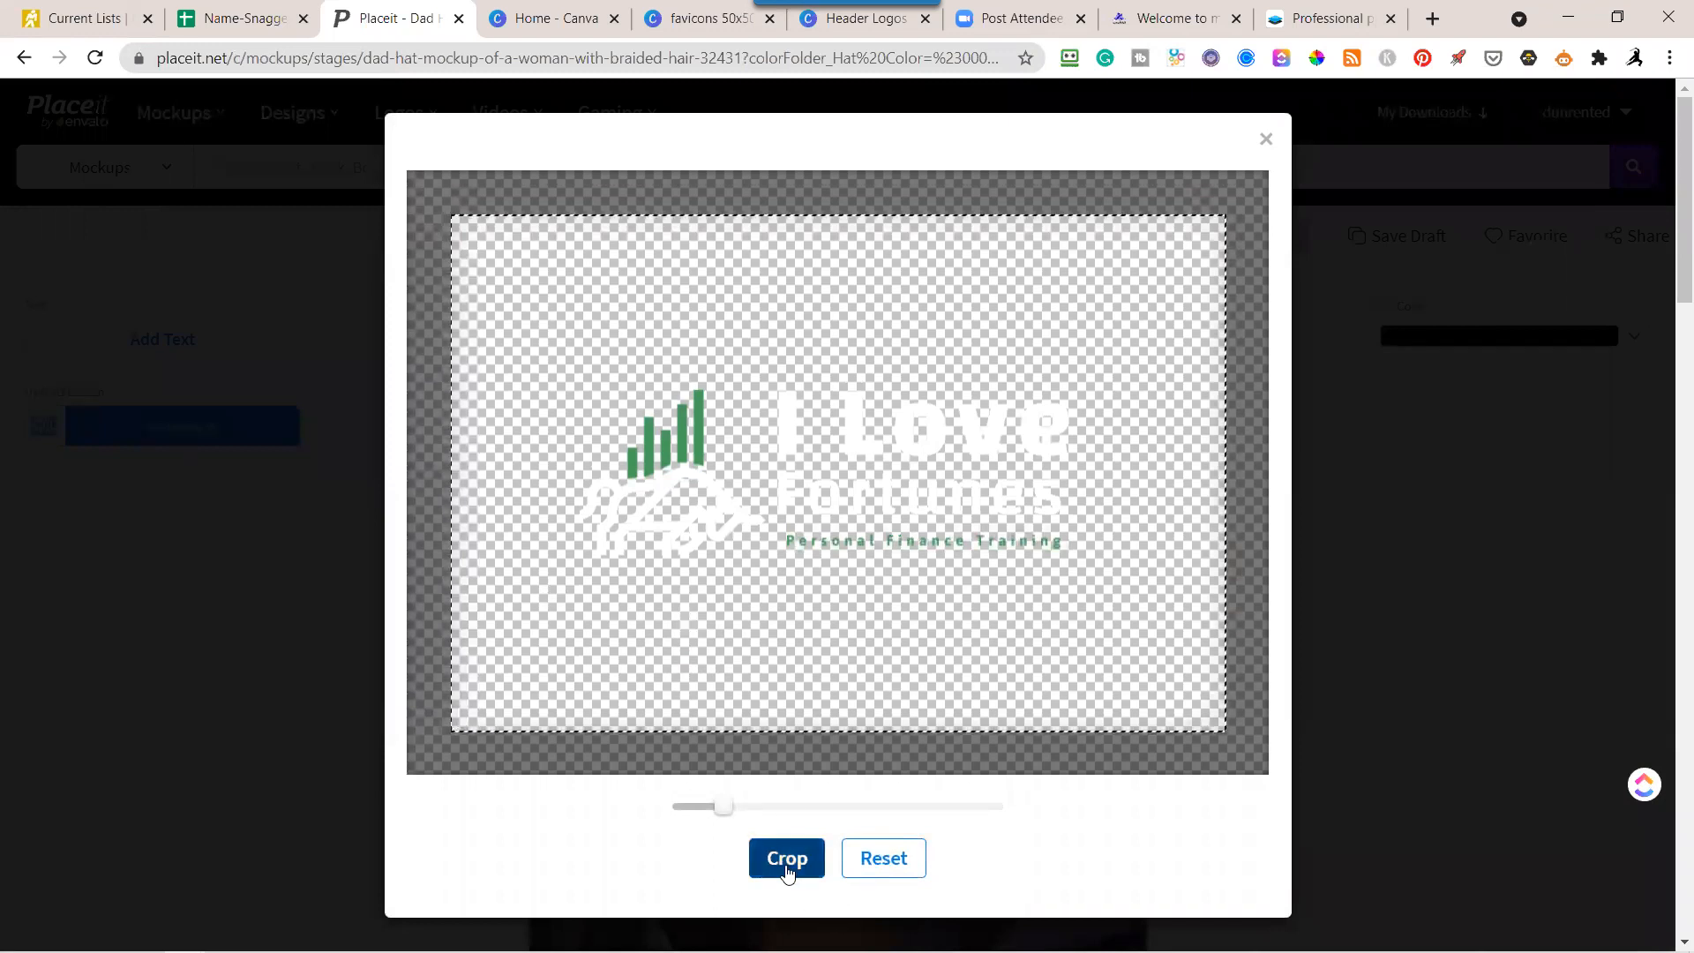
left_click(787, 860)
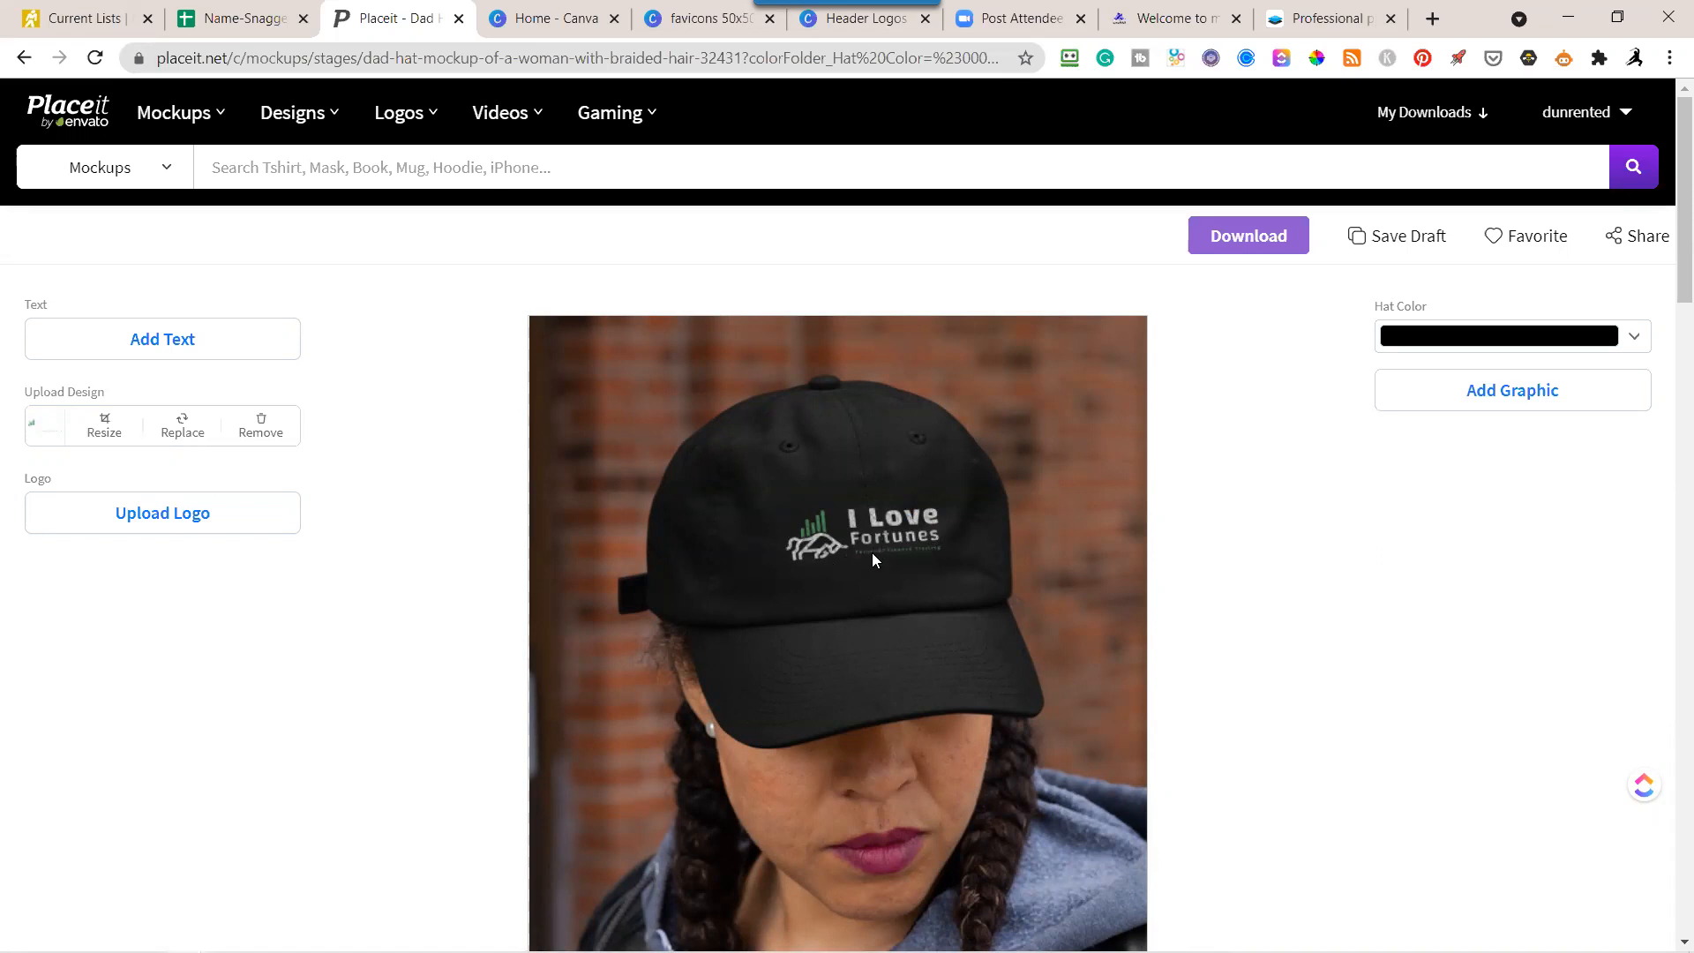
Upload the stacked white-lettered logo "logo-maker-for-a-financial-agency-with-an-abstract-graphic-4112f (3)" as an additional hat logo, keeping the default crop.
left_click(141, 524)
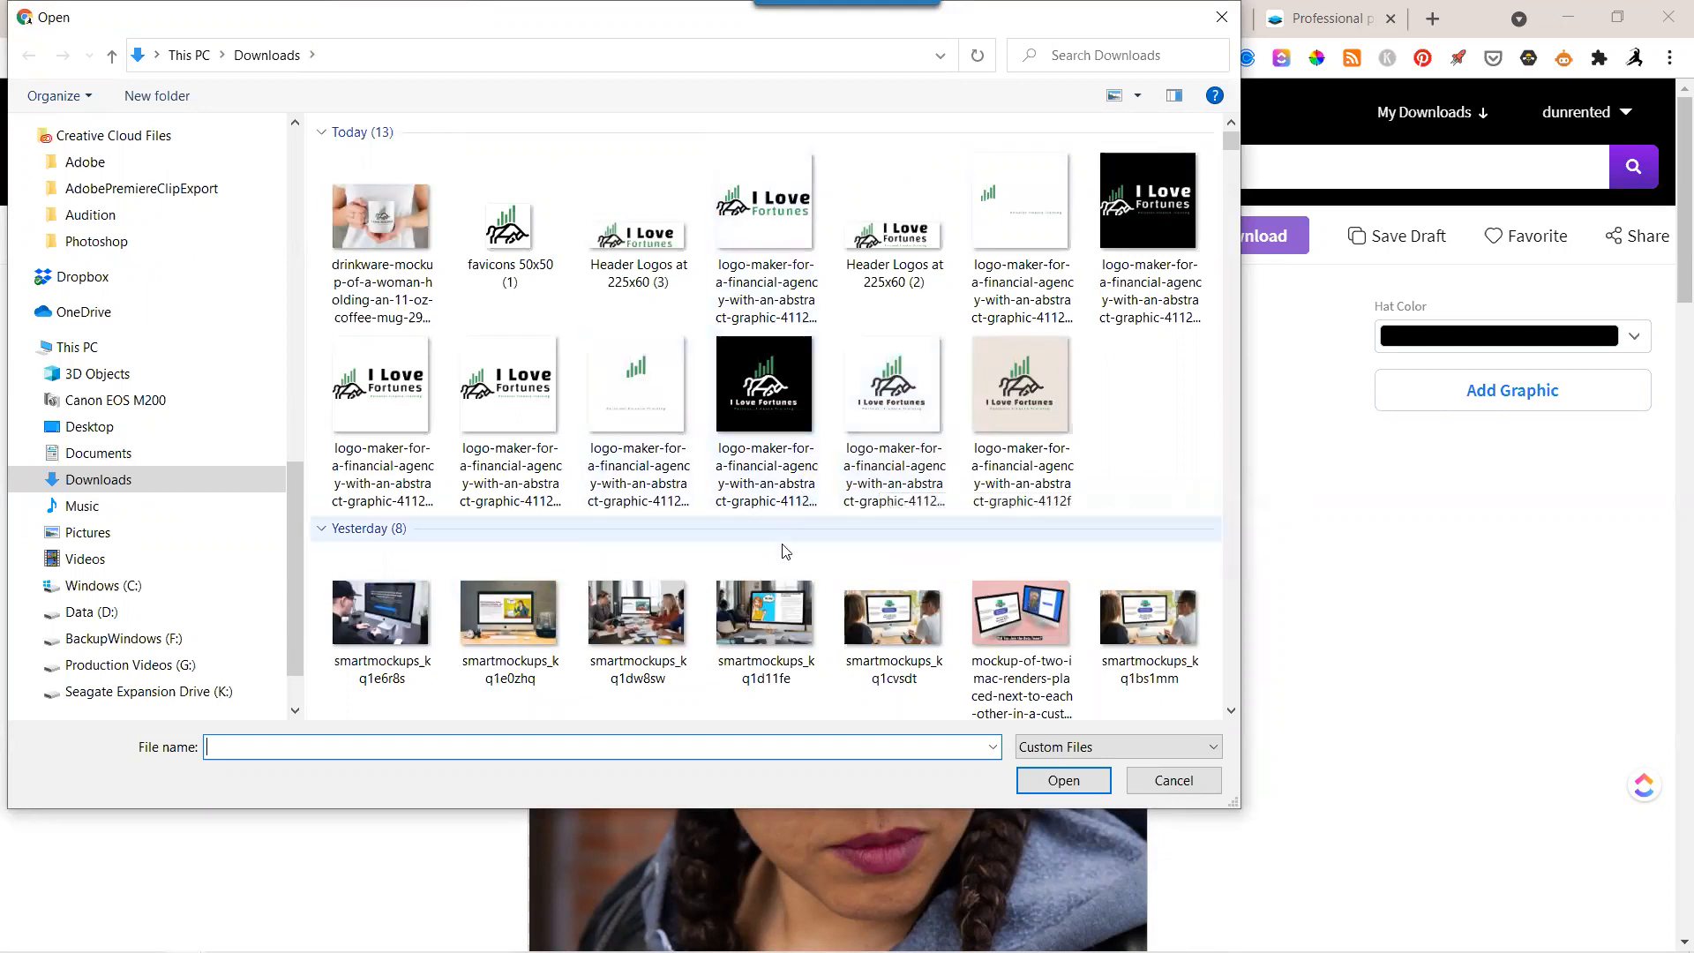
left_click(1173, 780)
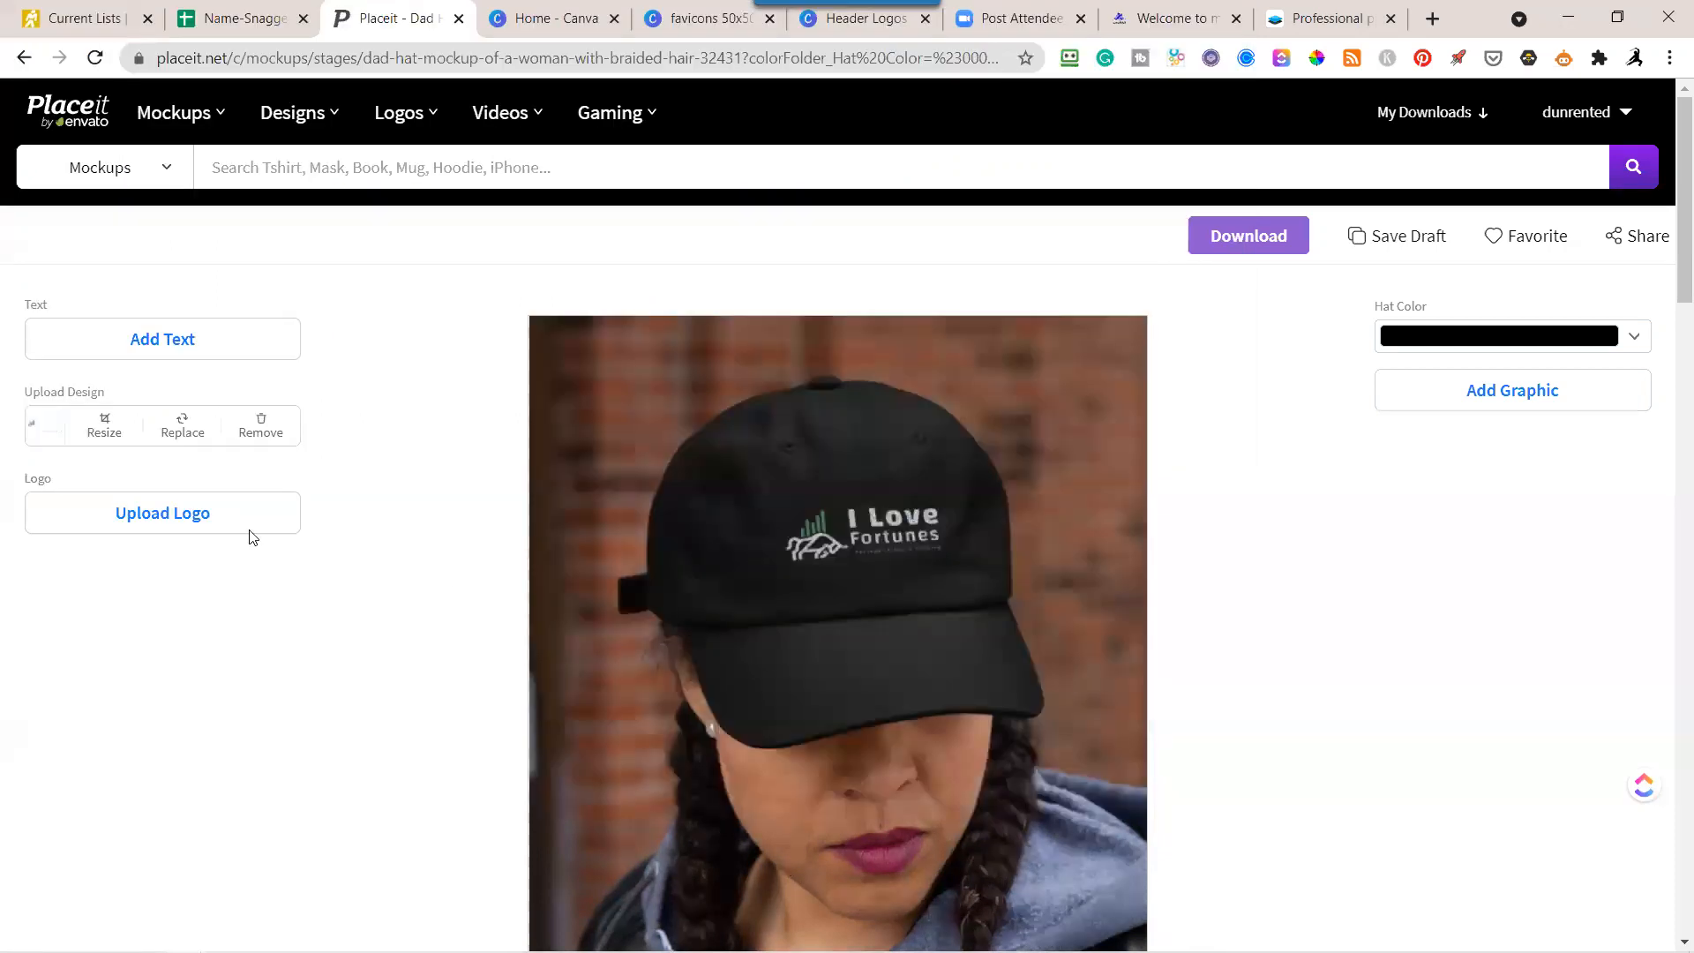
left_click(187, 520)
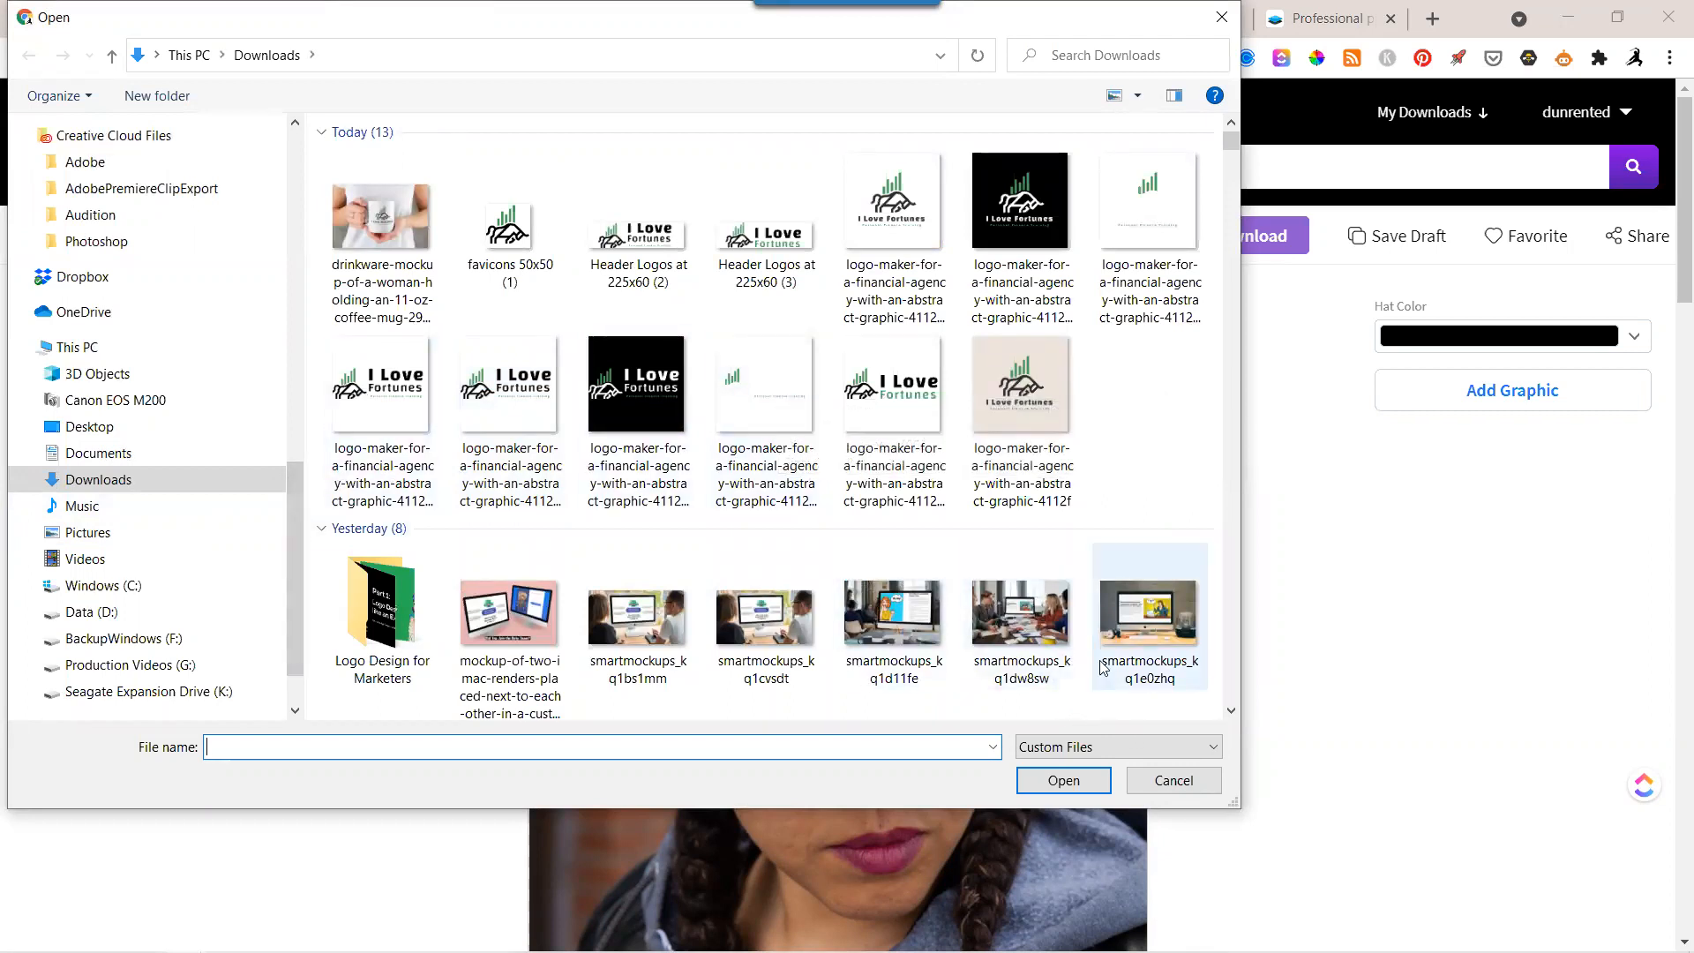
left_click(1147, 203)
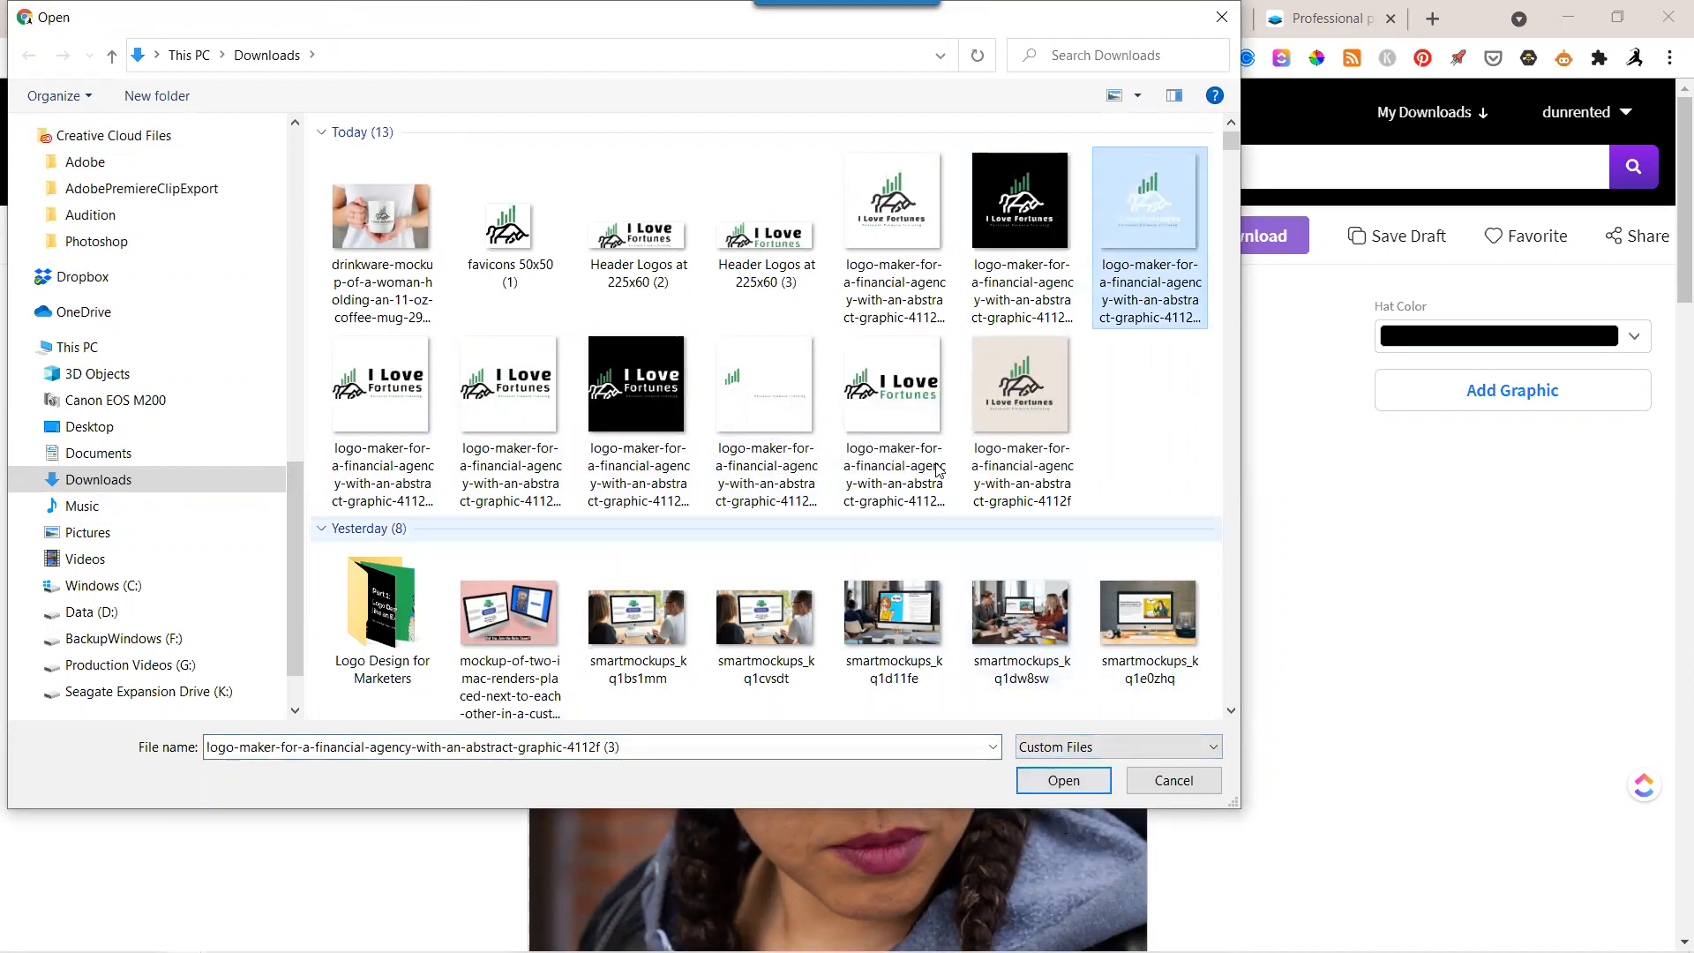
left_click(1033, 203)
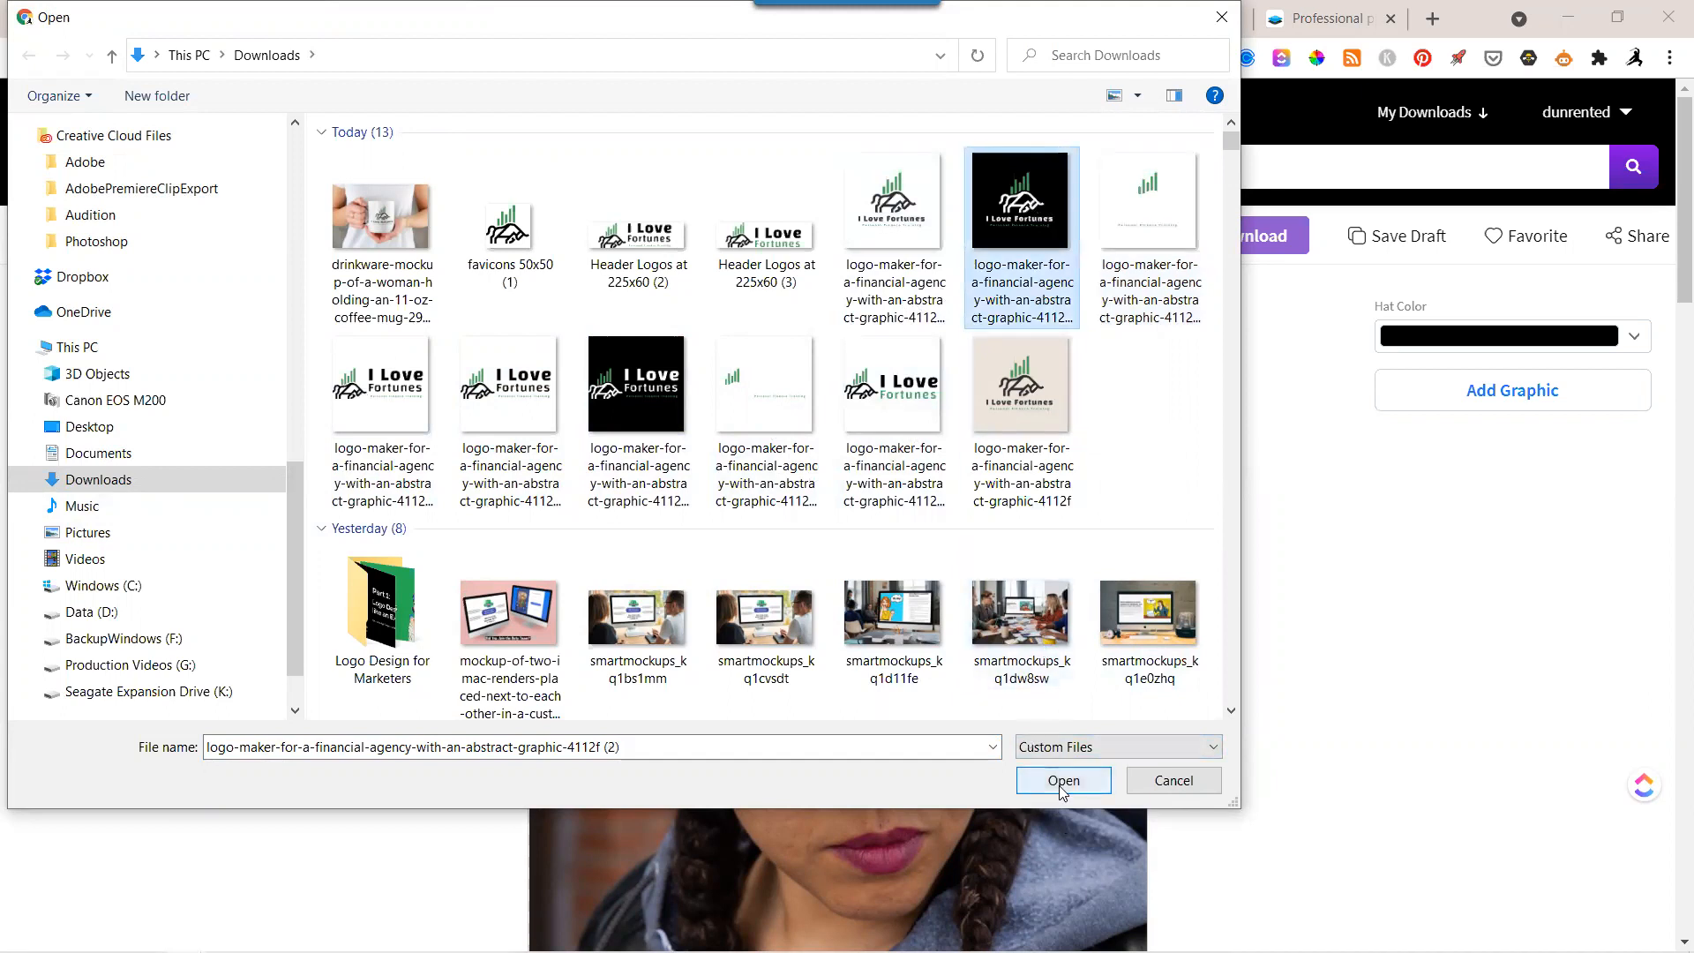
left_click(1127, 266)
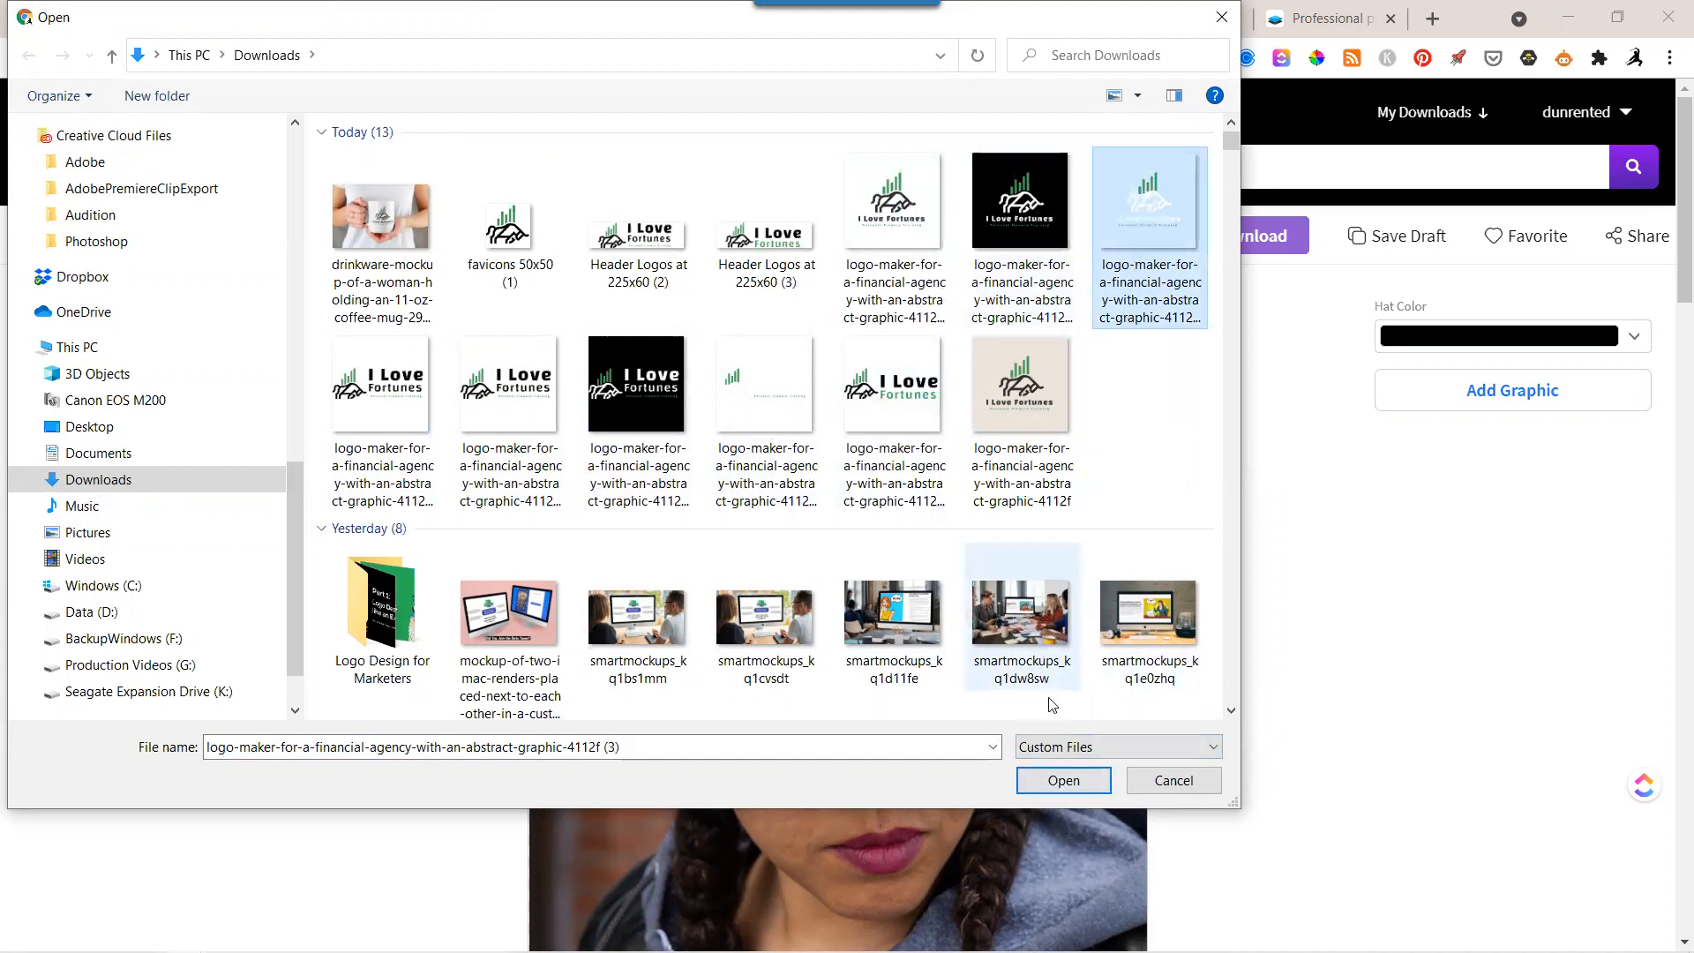
left_click(1034, 782)
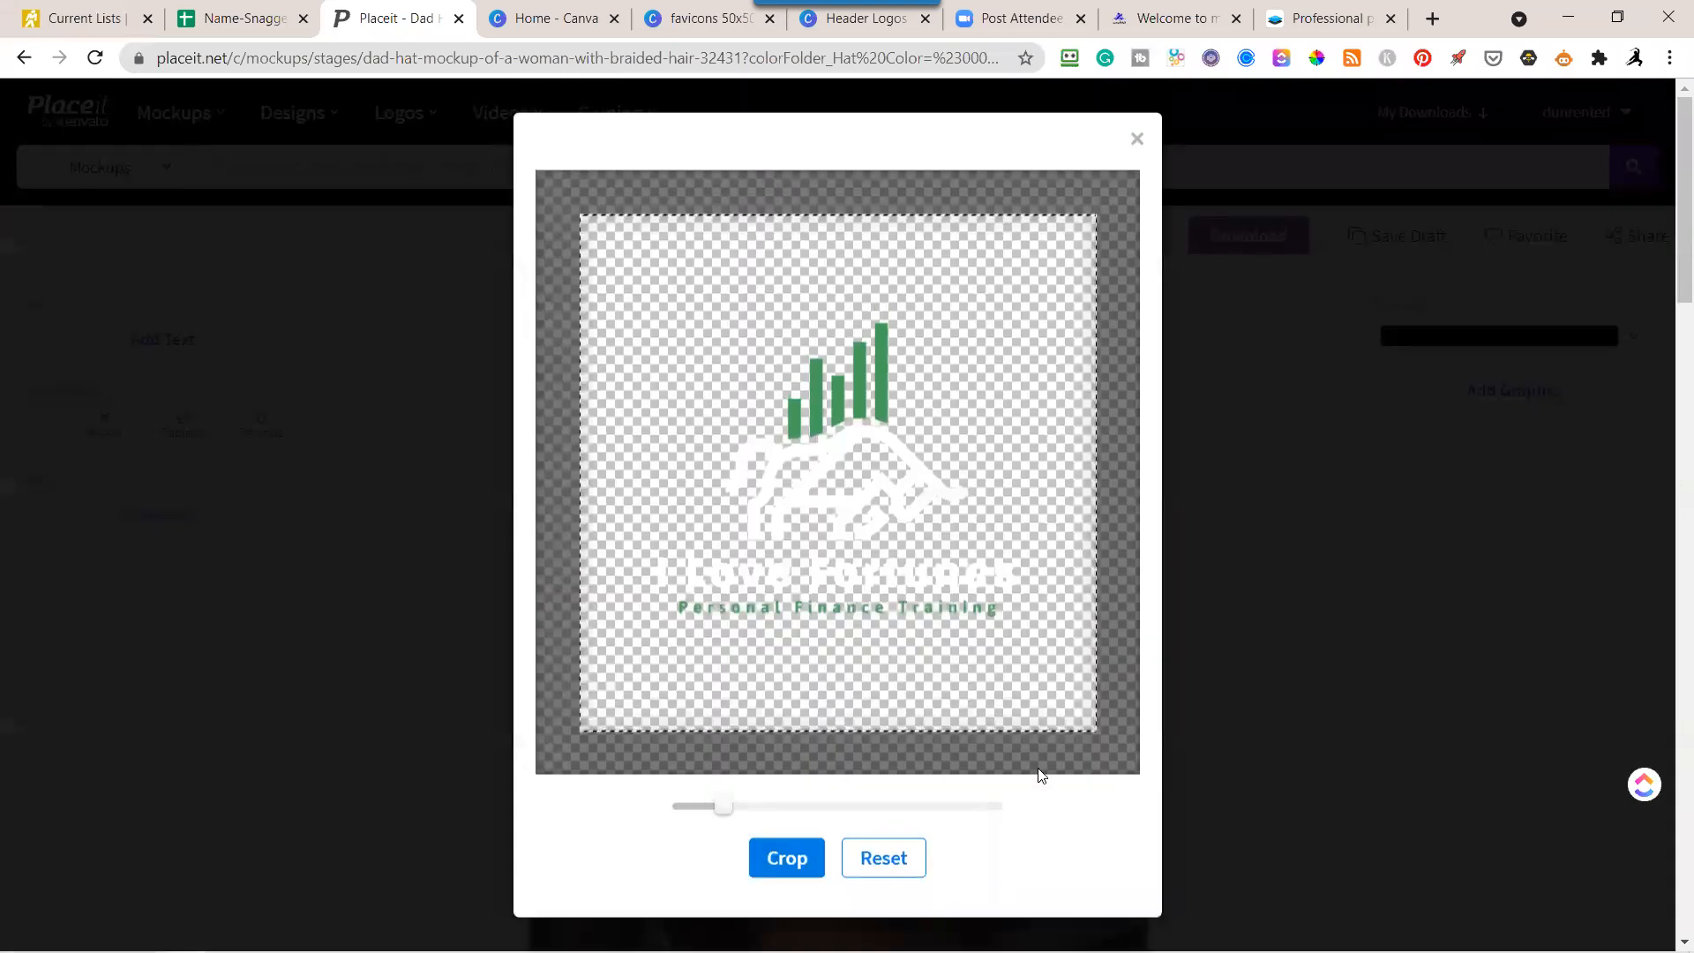
left_click(802, 861)
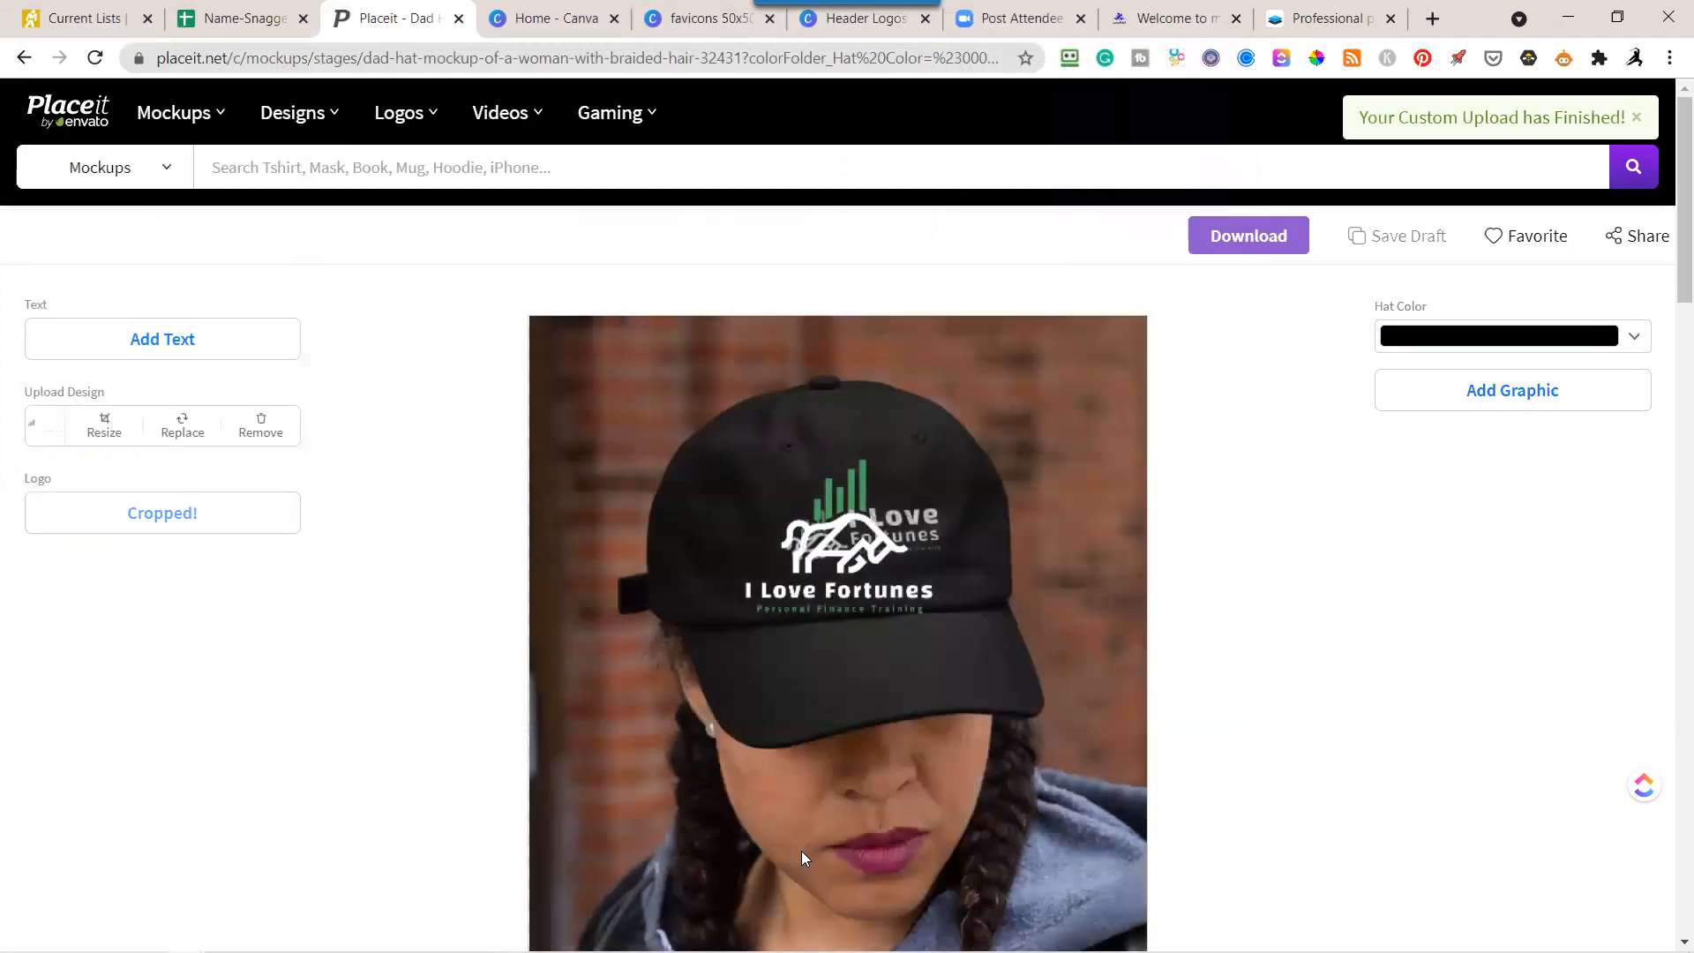
Remove the additional stacked logo from the hat mockup.
left_click(816, 582)
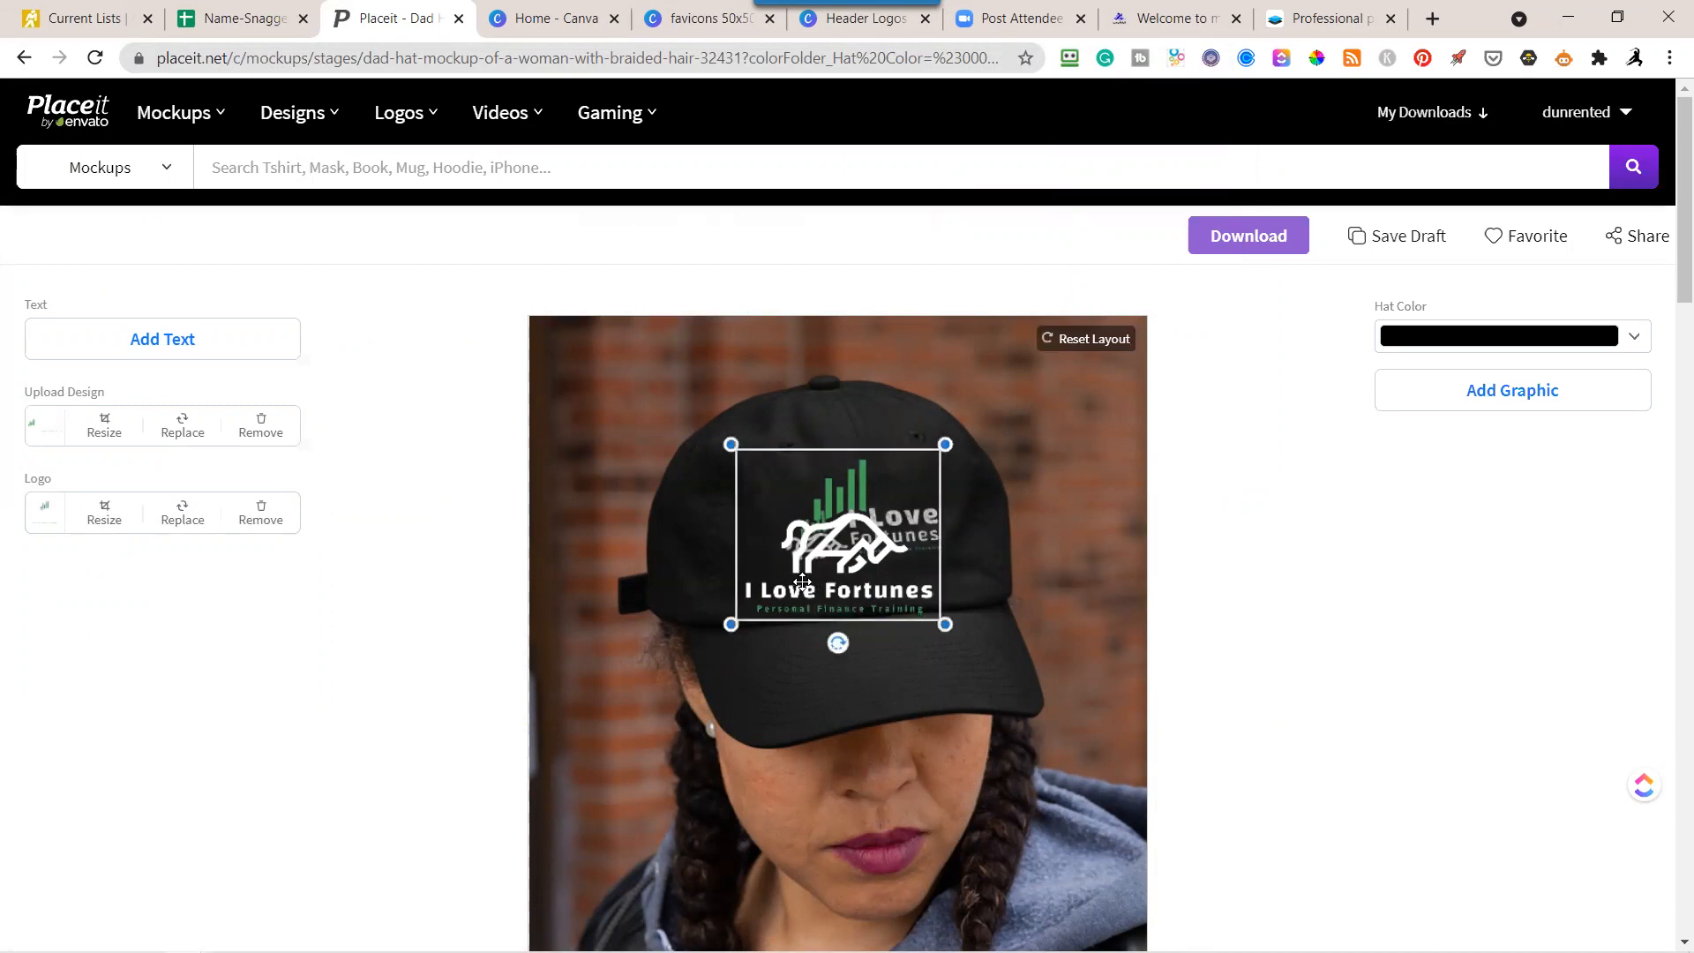
left_click(275, 522)
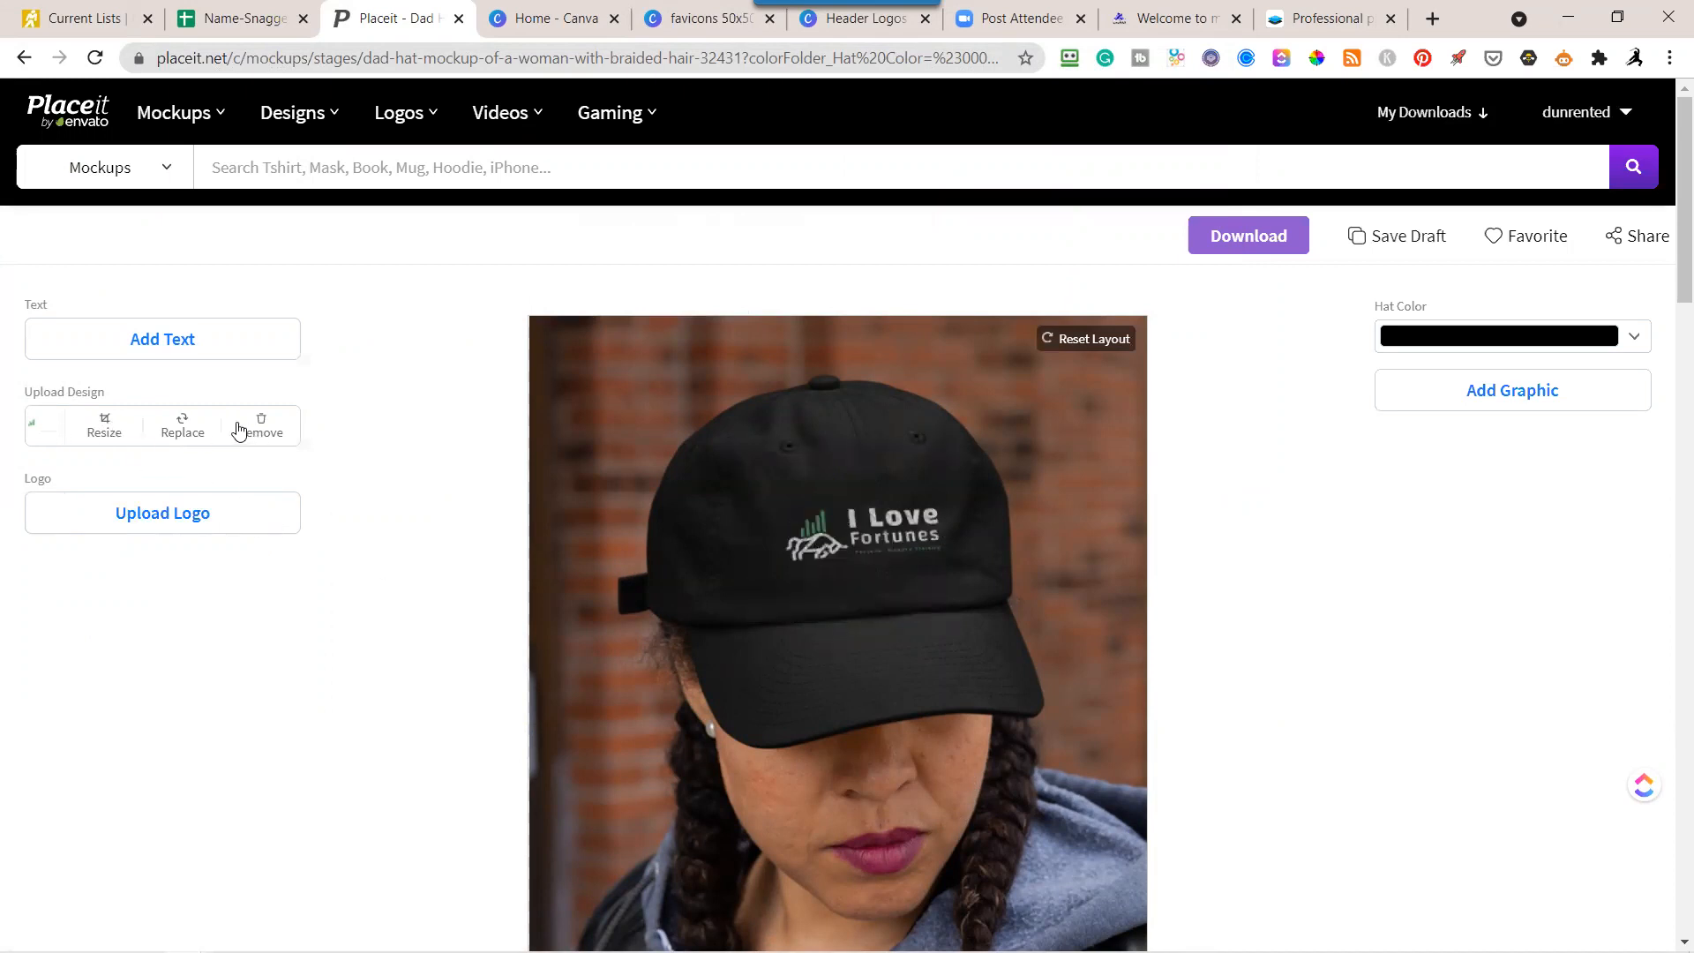
Replace the hat's uploaded design with the transparent stacked "I Love Fortunes" logo with white lettering from previous downloads, keeping the default crop.
left_click(182, 431)
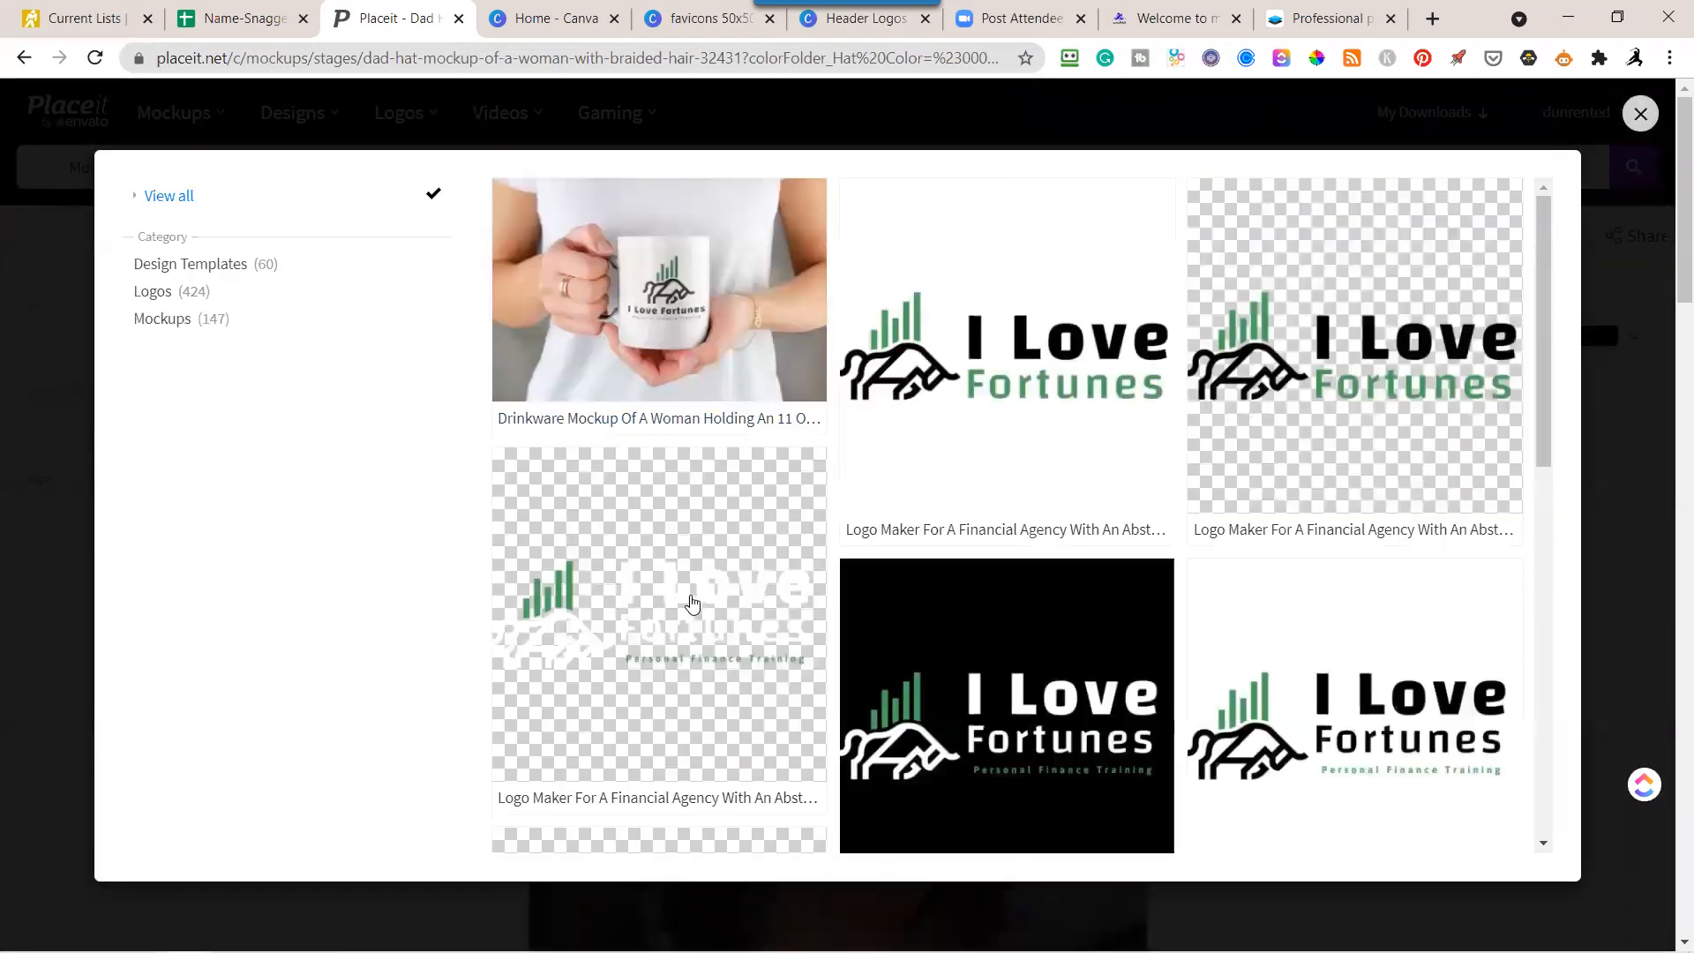
scroll(702, 605, "down", 10)
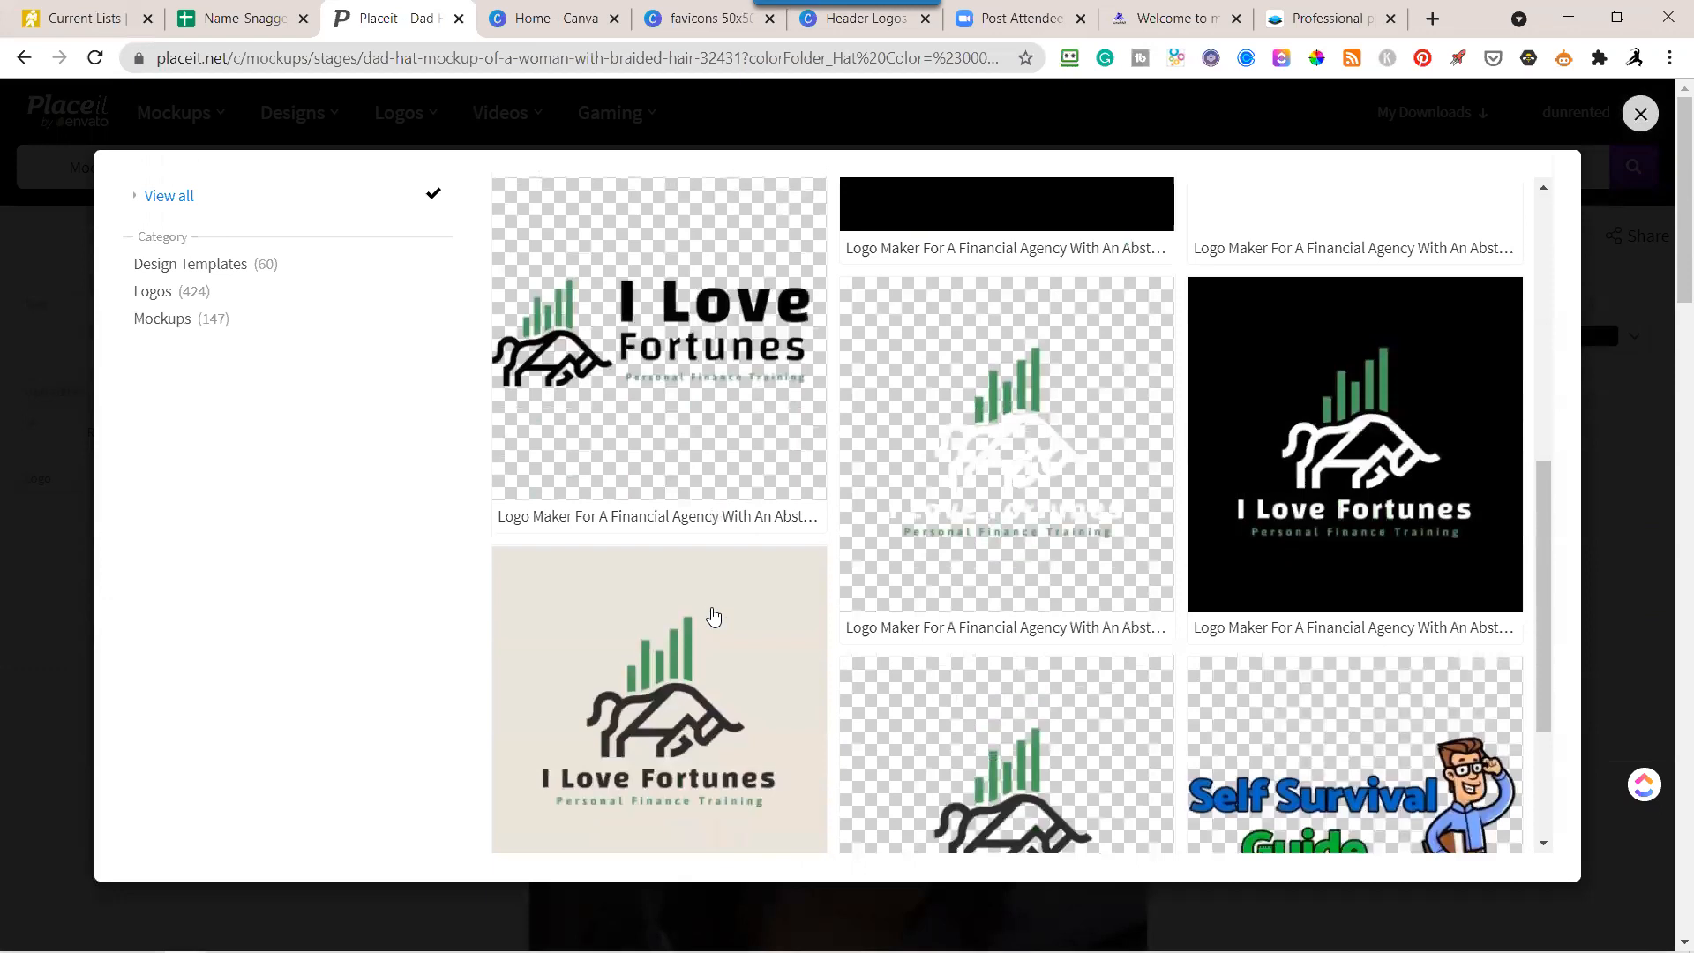
left_click(1035, 462)
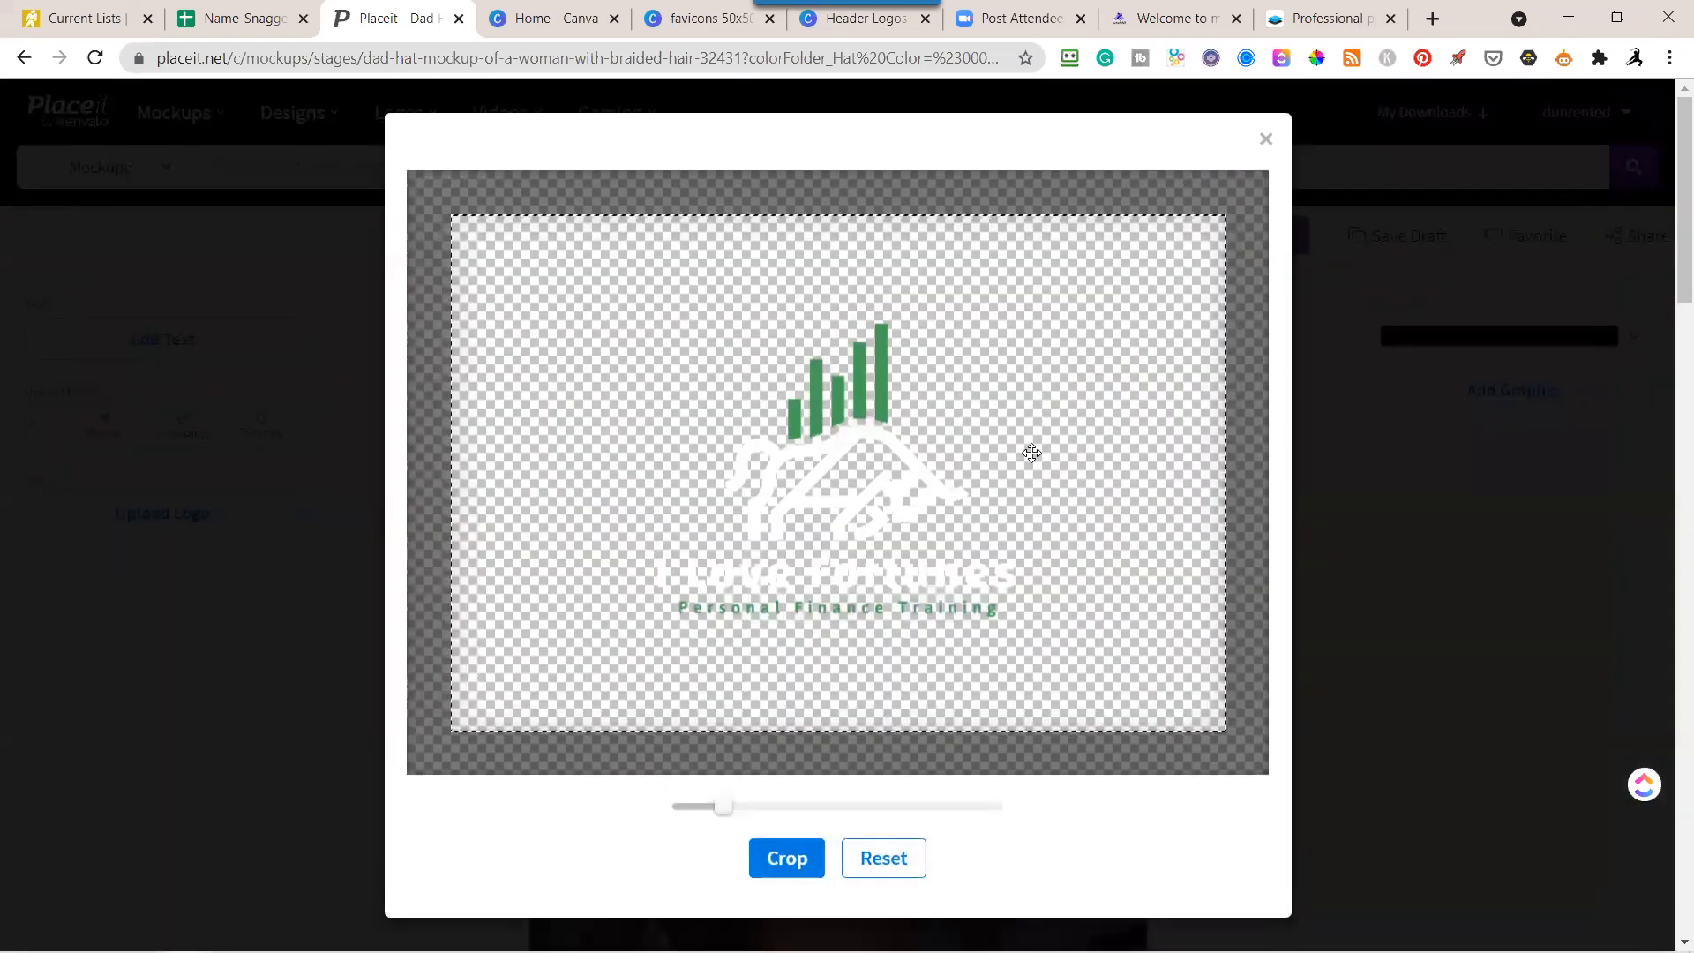
left_click(796, 865)
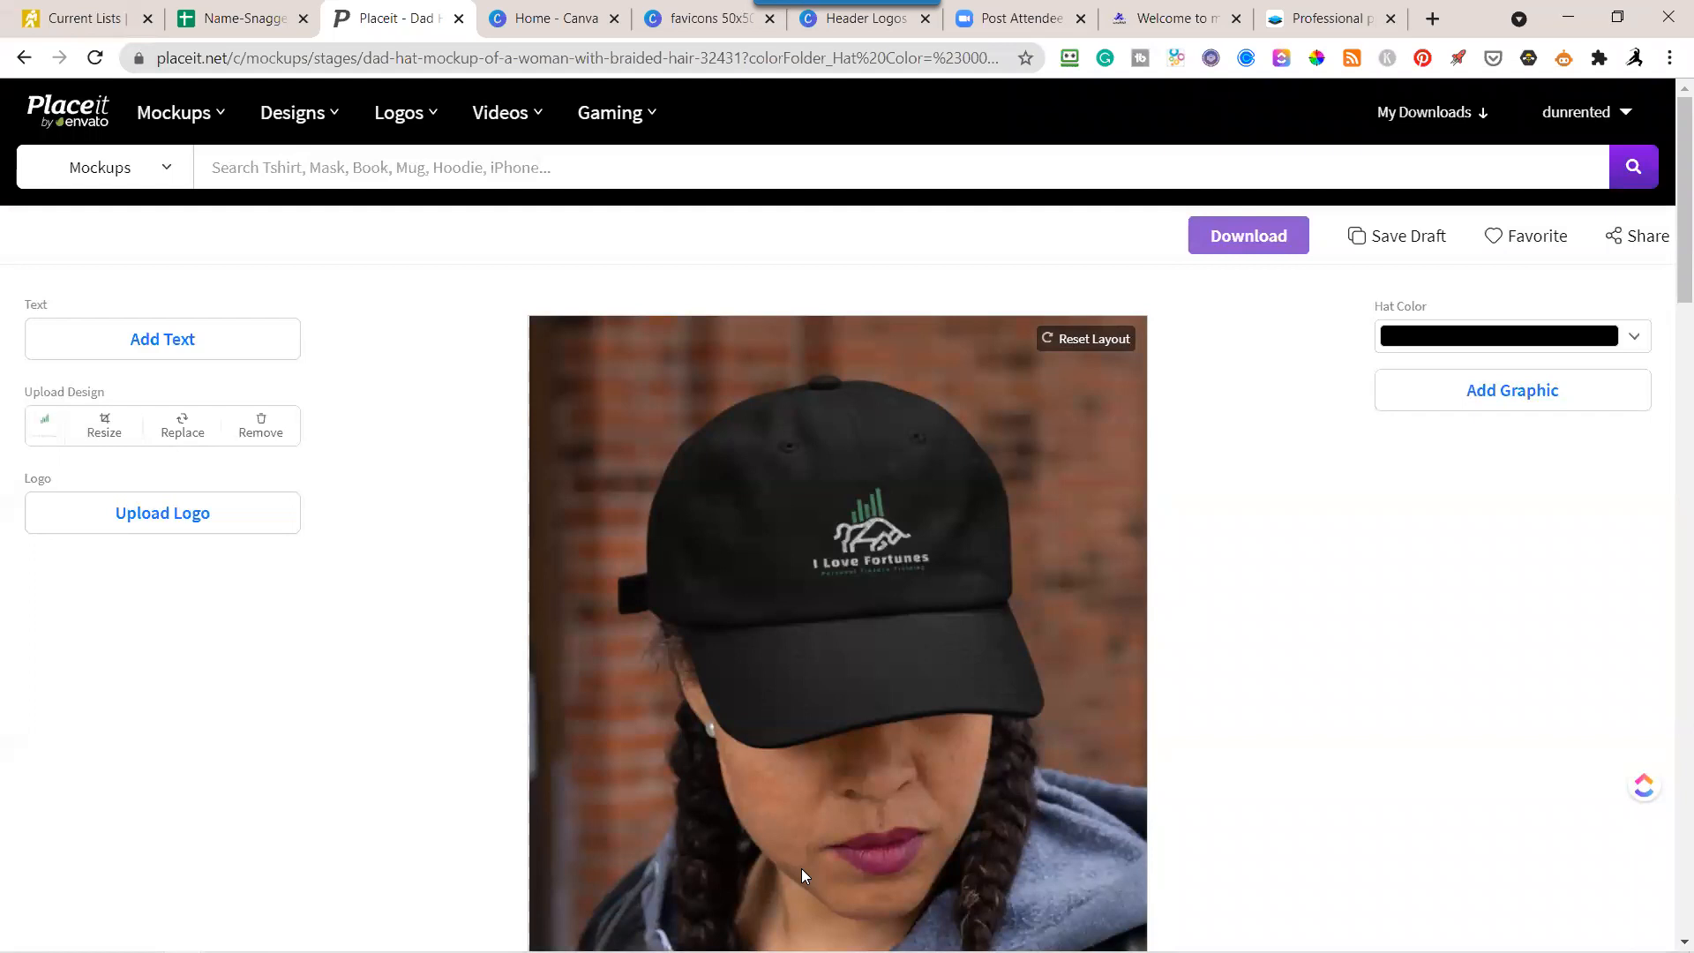
Enlarge the stacked logo on the hat until it fills the full height of the crop area.
left_click(112, 428)
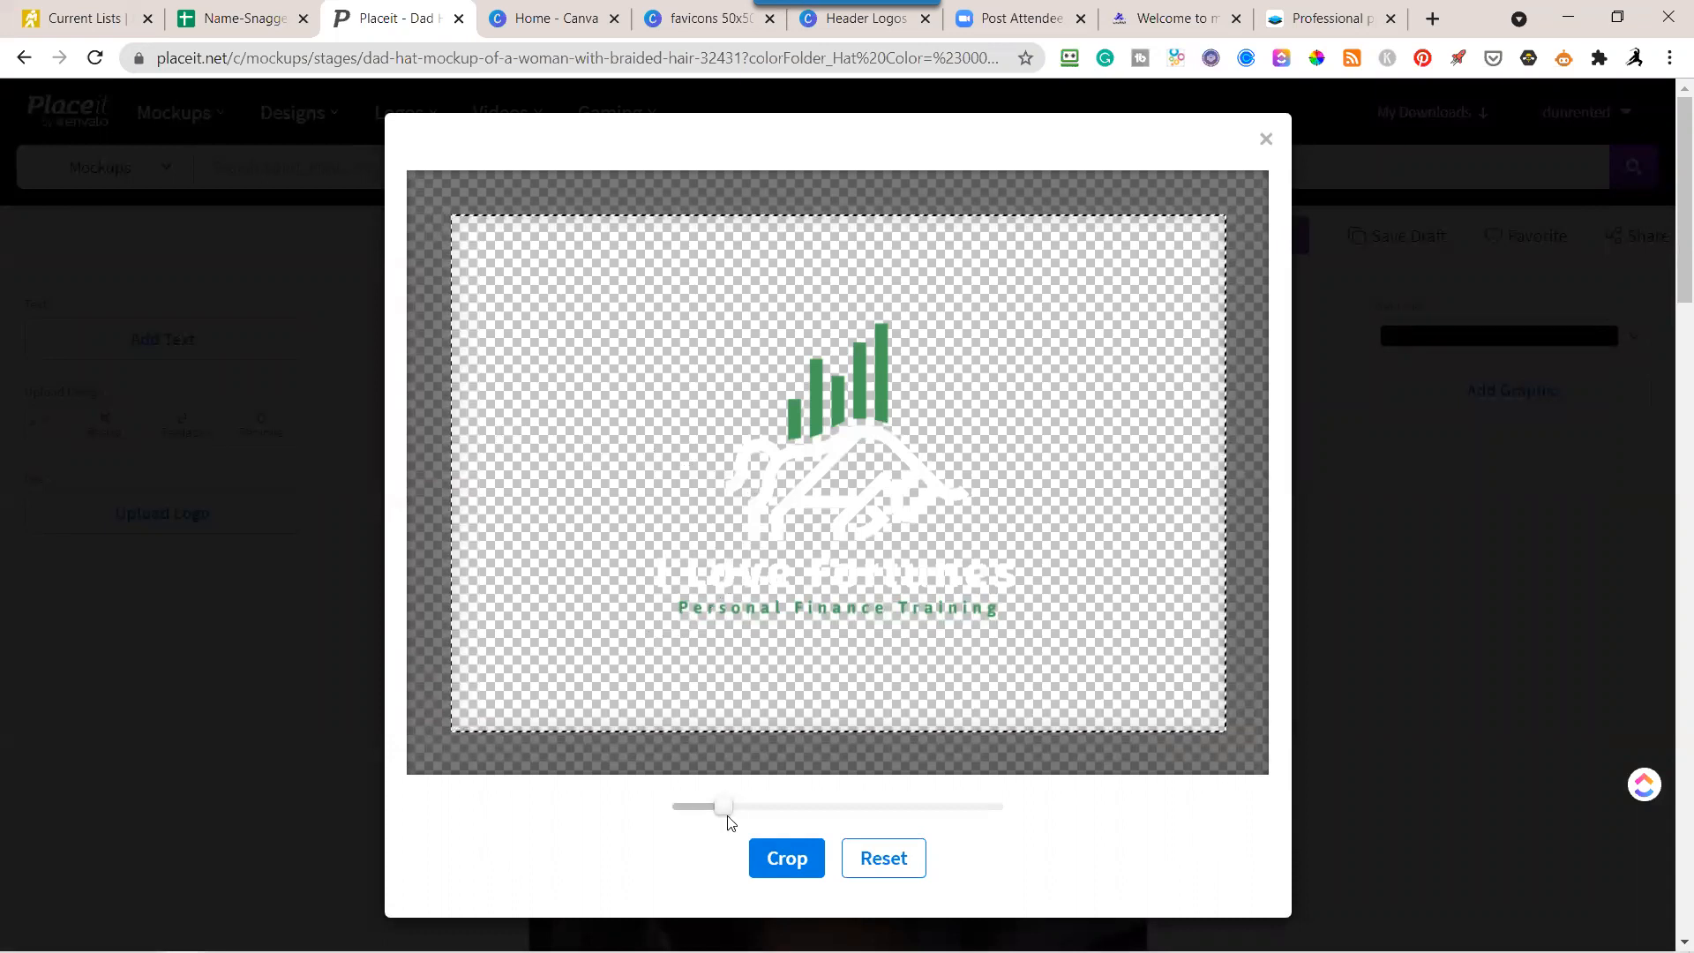
left_click_drag(719, 806, 741, 811)
left_click_drag(773, 817, 776, 817)
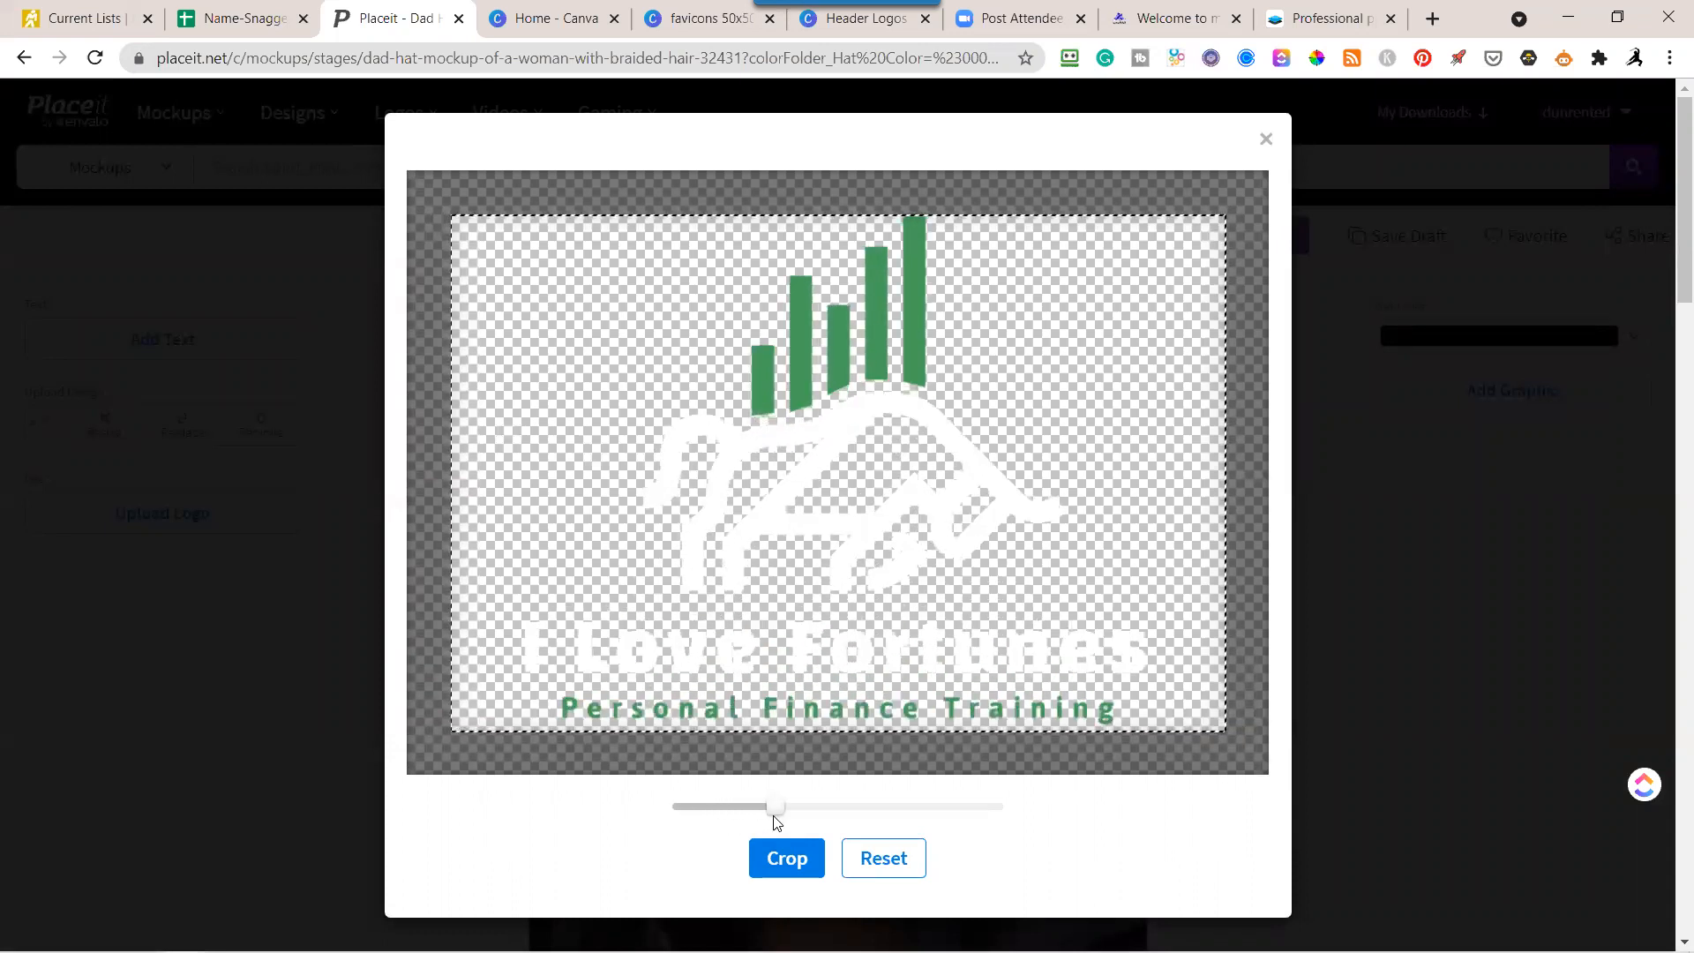
left_click(788, 860)
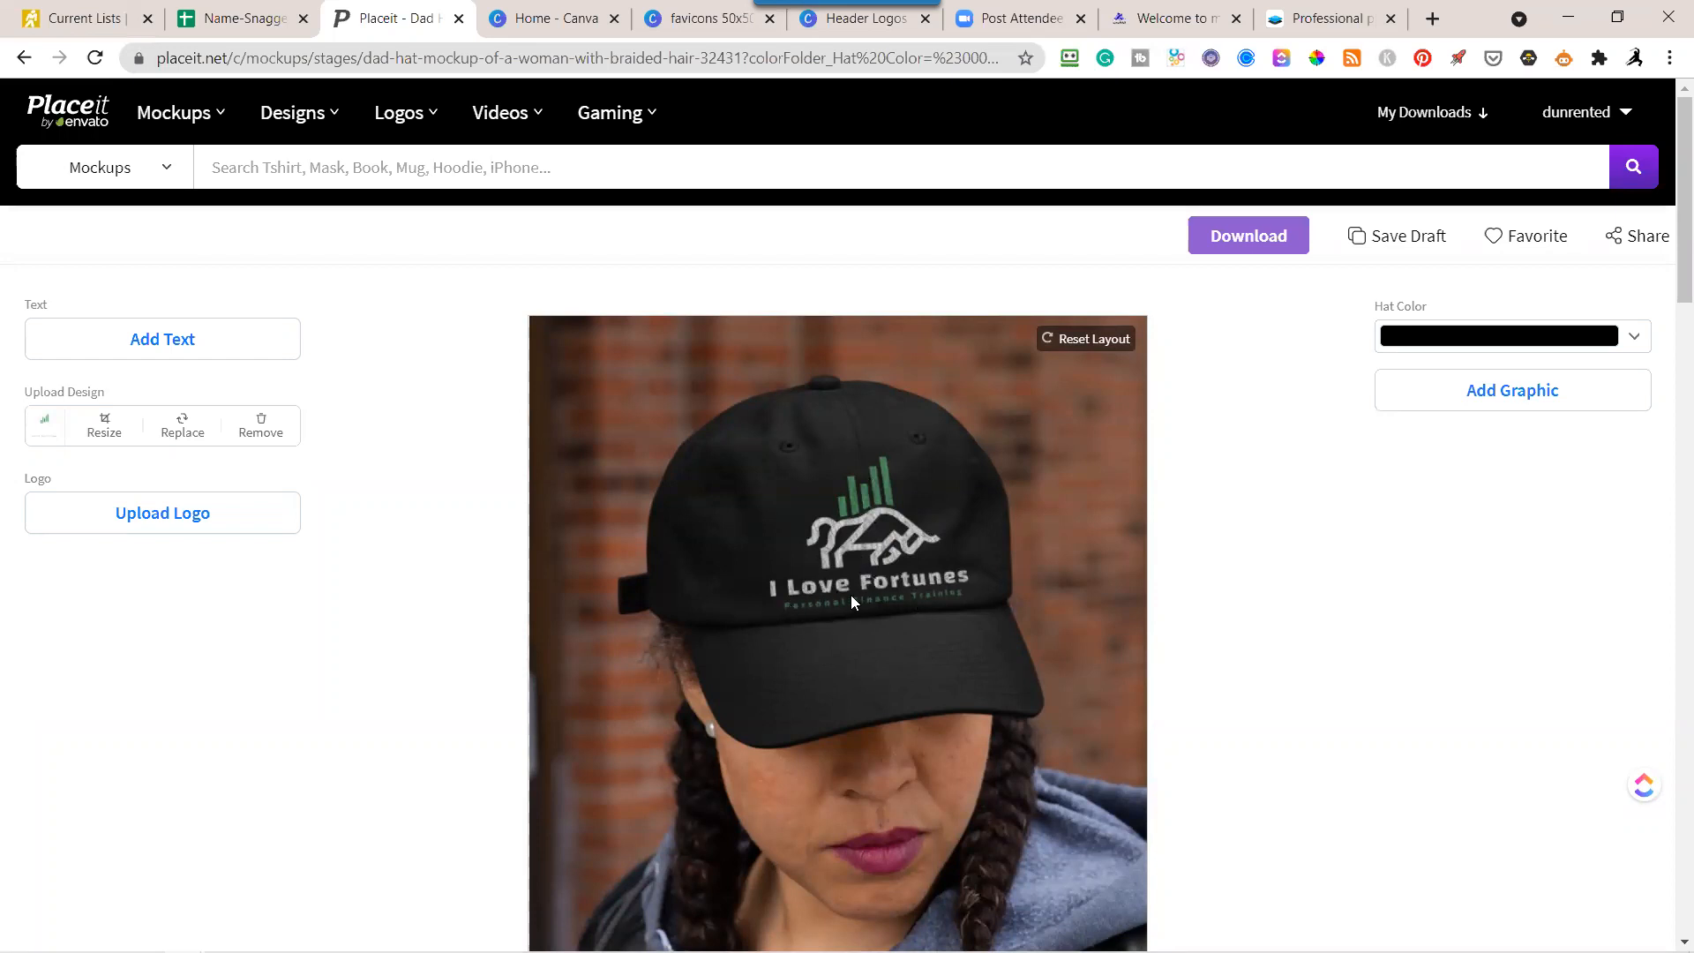
Scale the hat logo down slightly, leaving a small margin above and below it within the crop area.
left_click(105, 430)
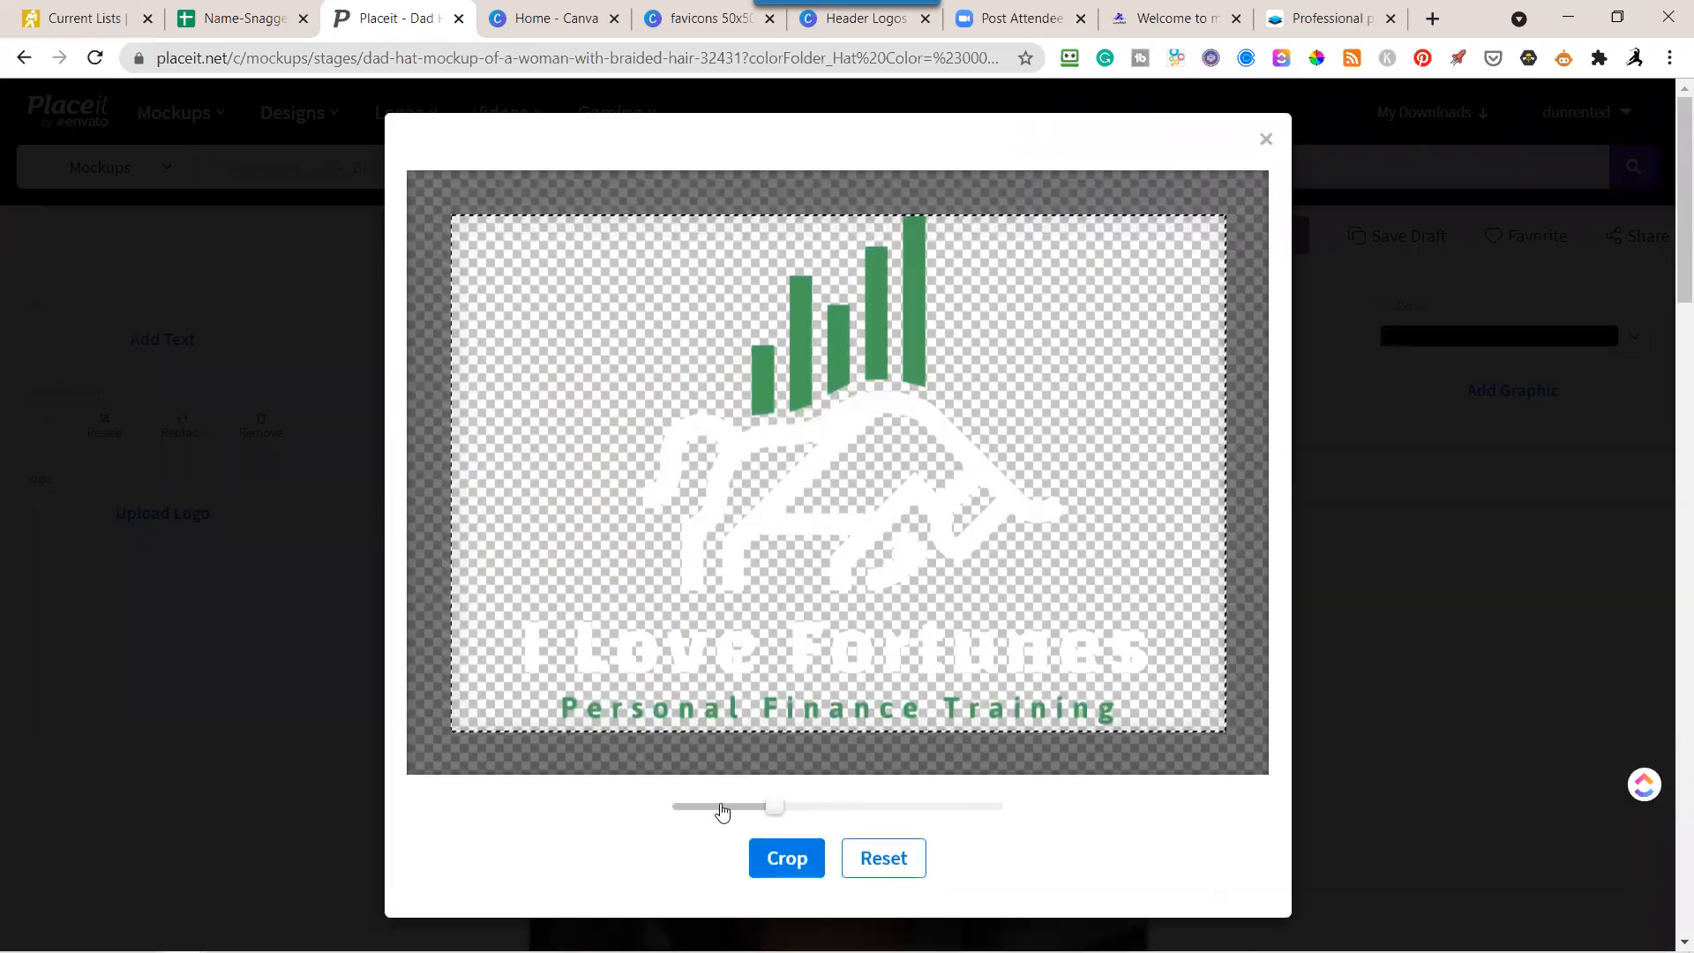
left_click_drag(773, 806, 758, 807)
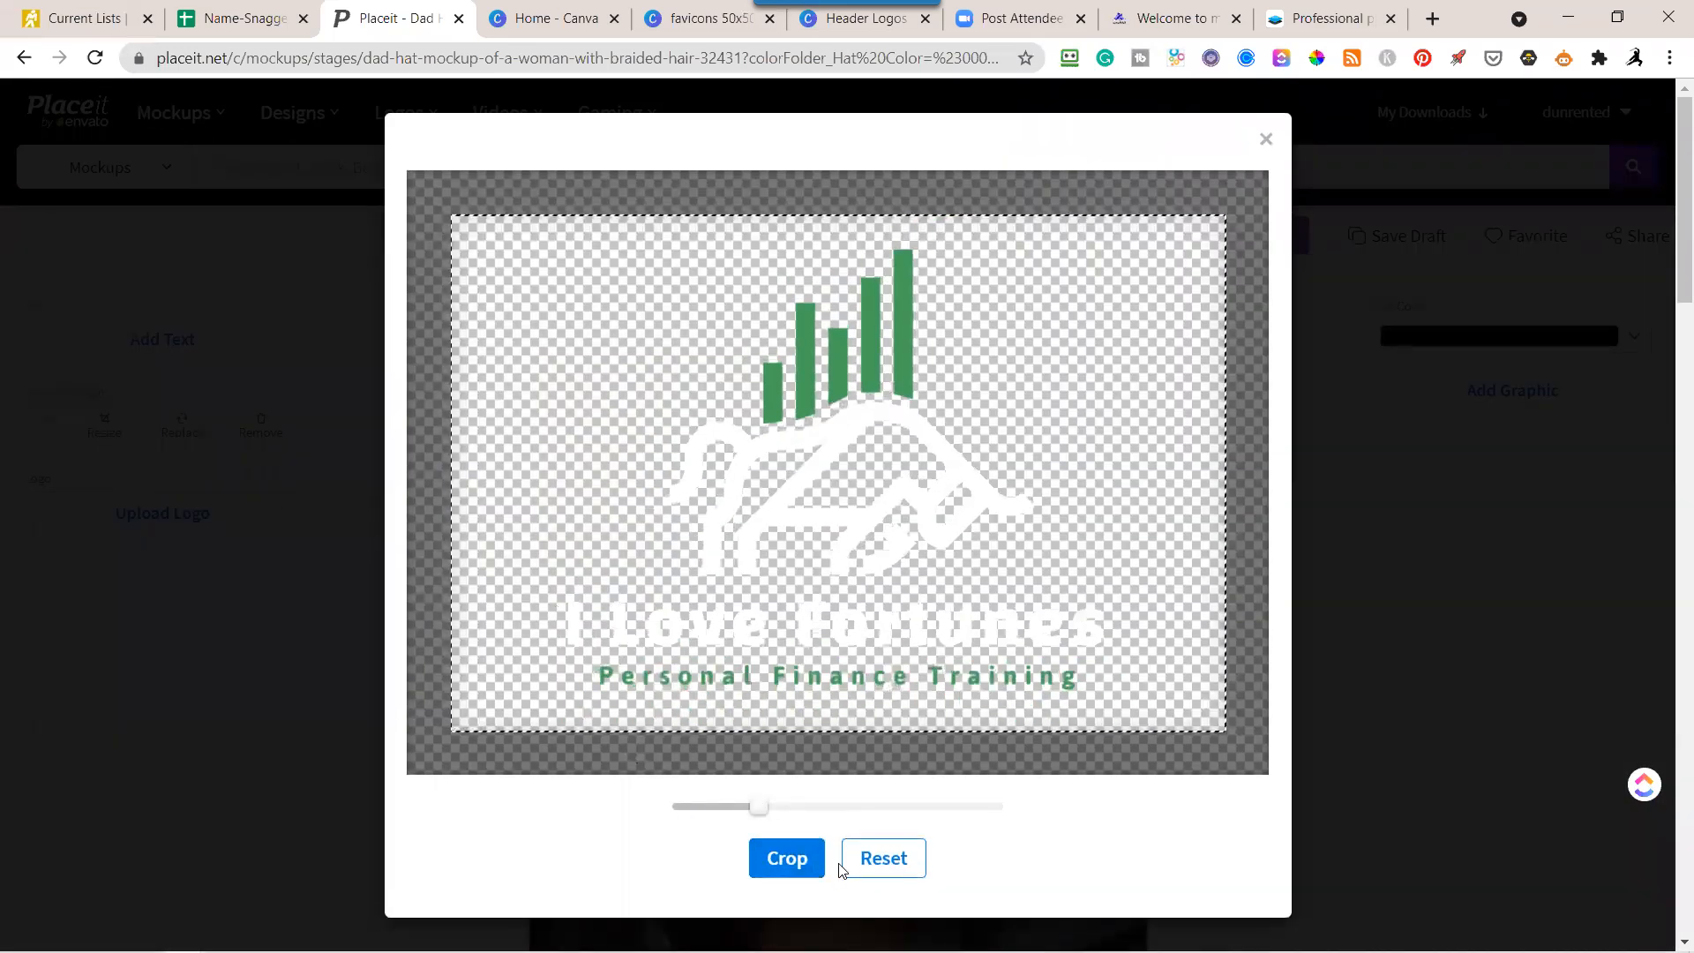
left_click(801, 874)
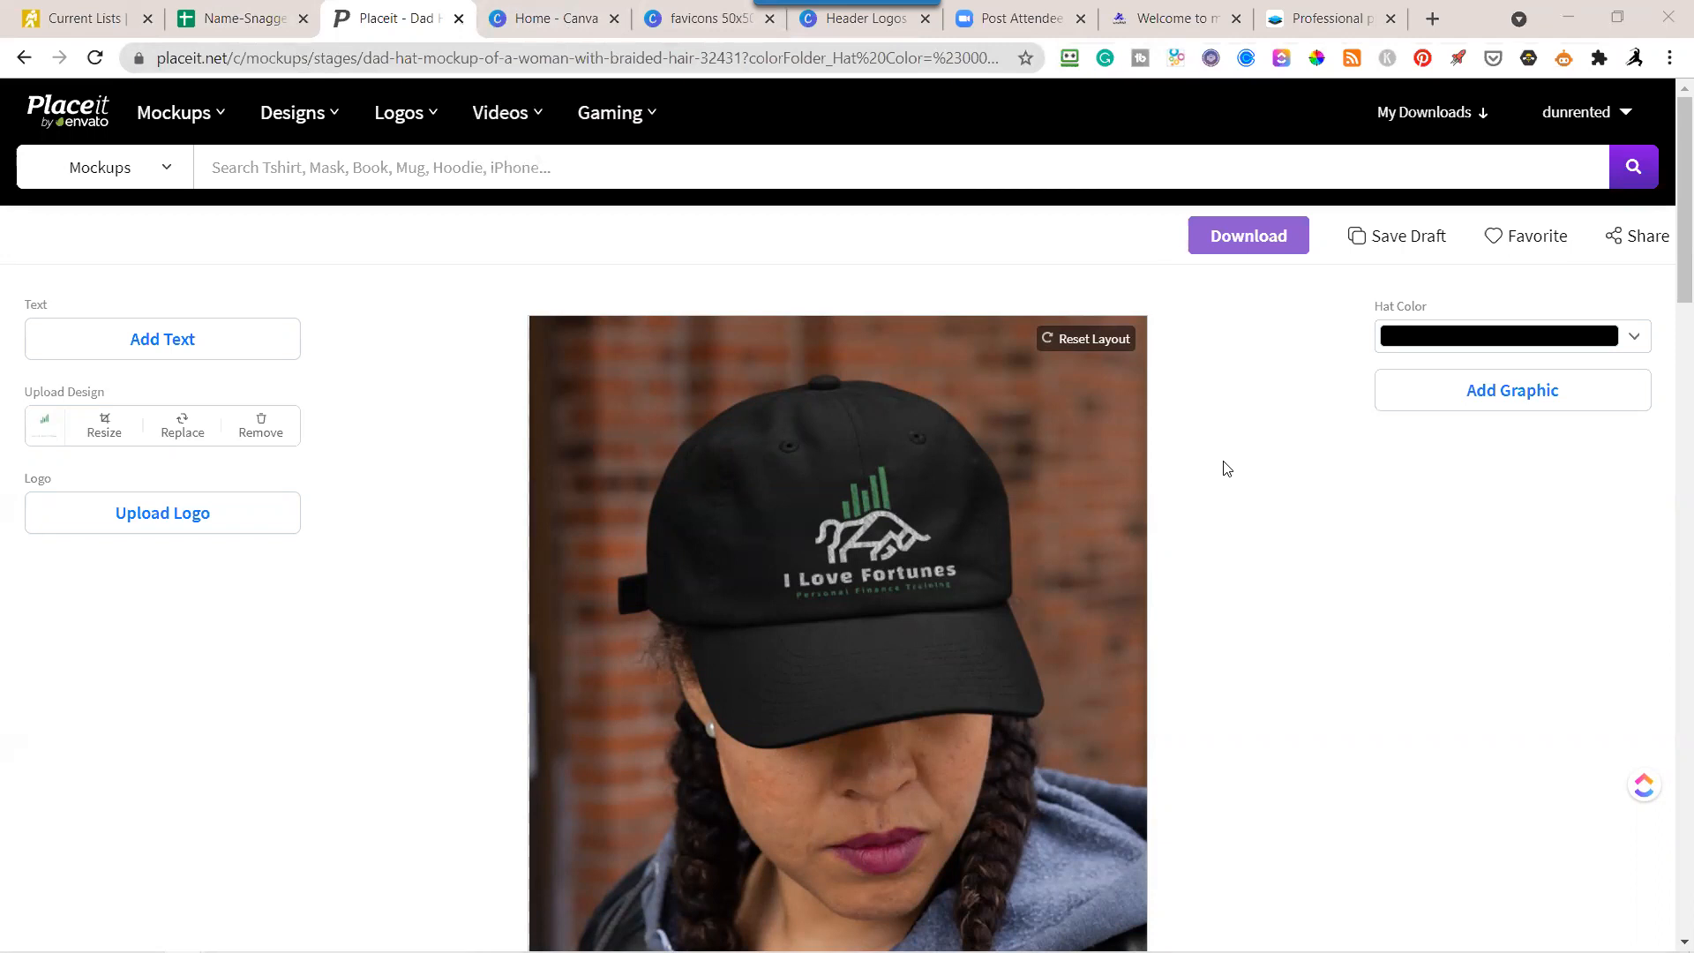
Switch to the "logo design for marketers" presentation in Google Slides and advance to the "Questions" slide.
key("alt+Tab")
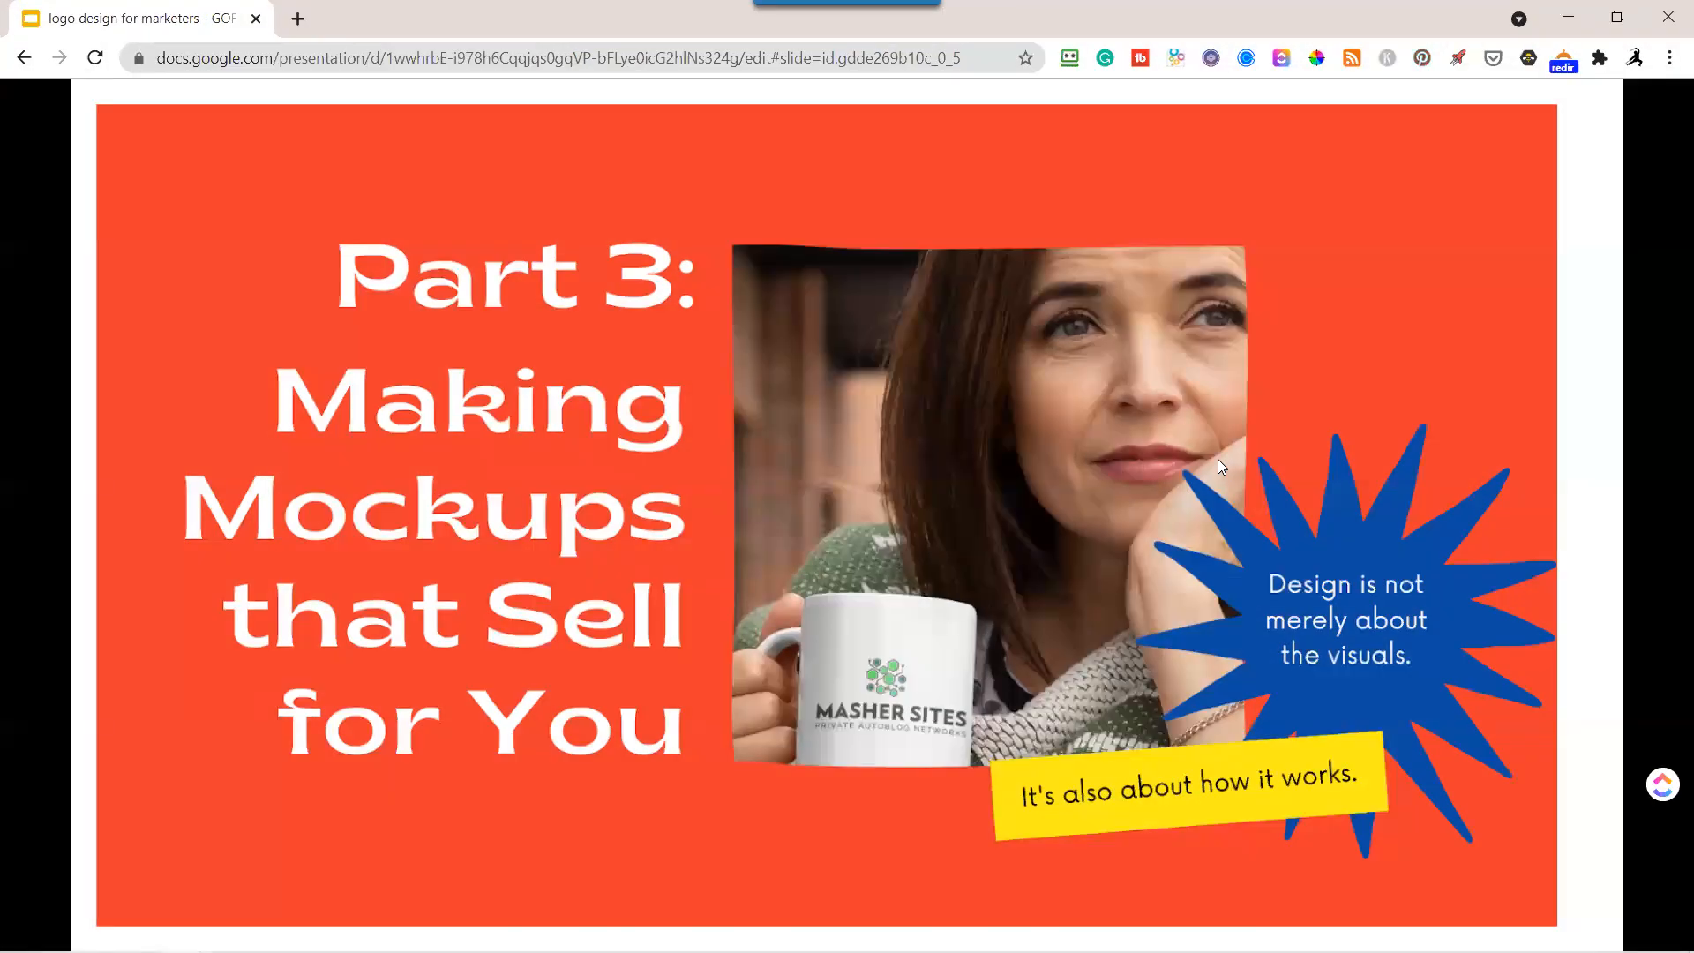
left_click(1013, 430)
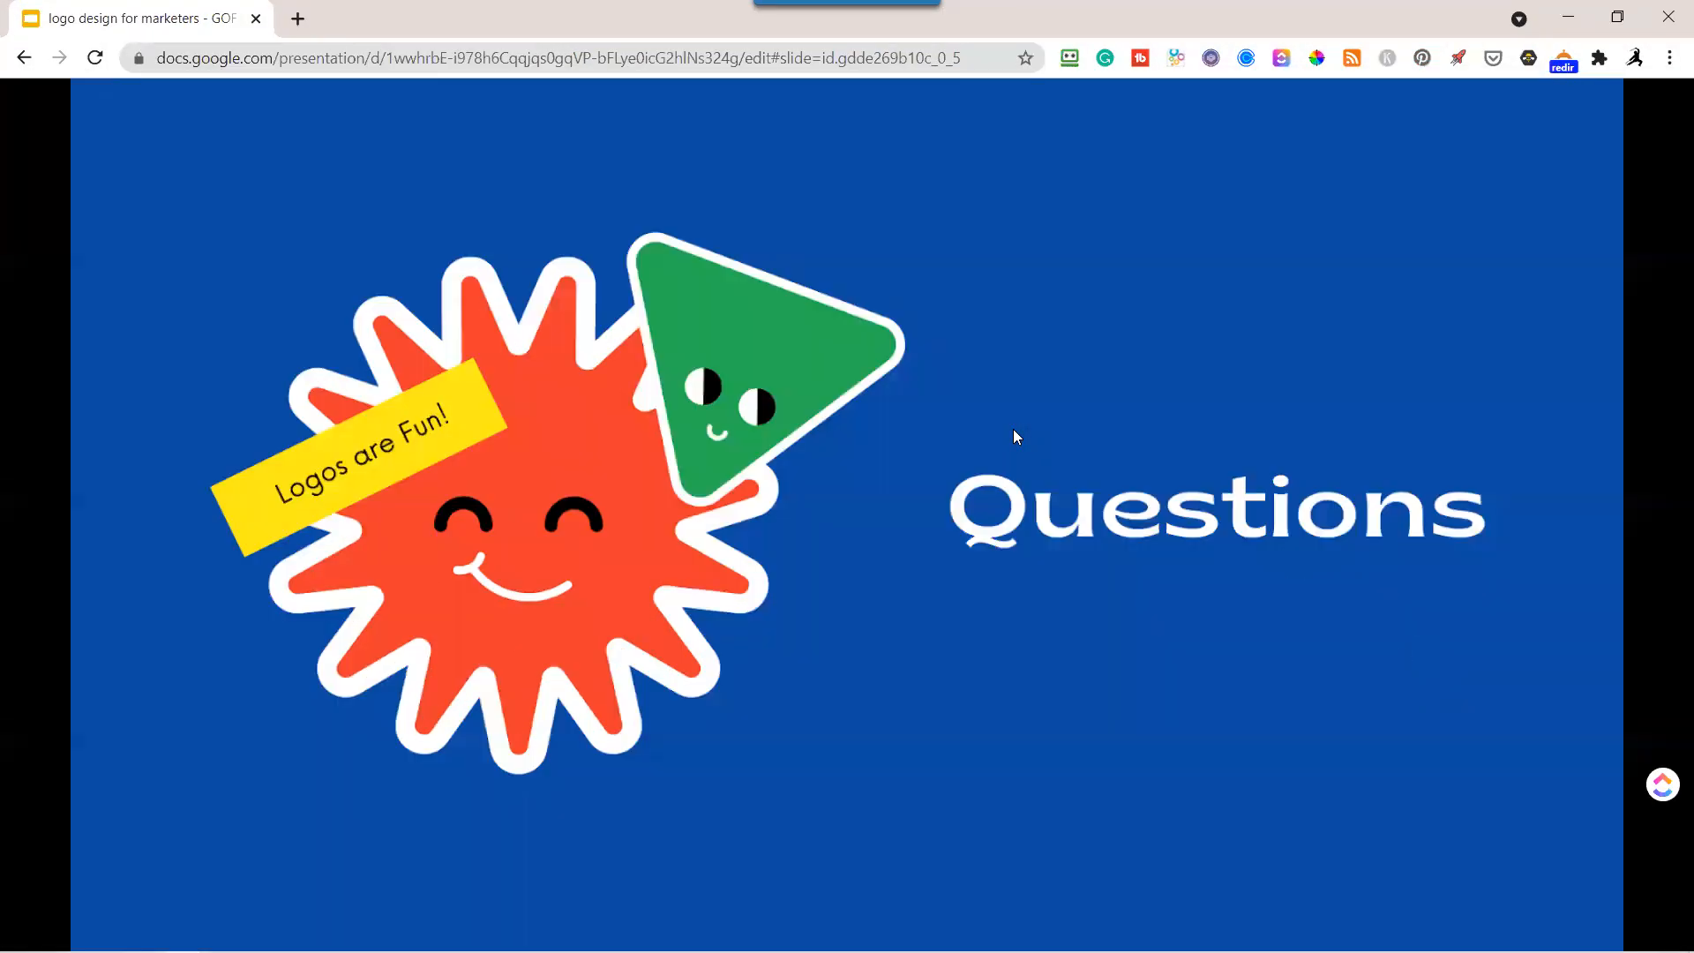